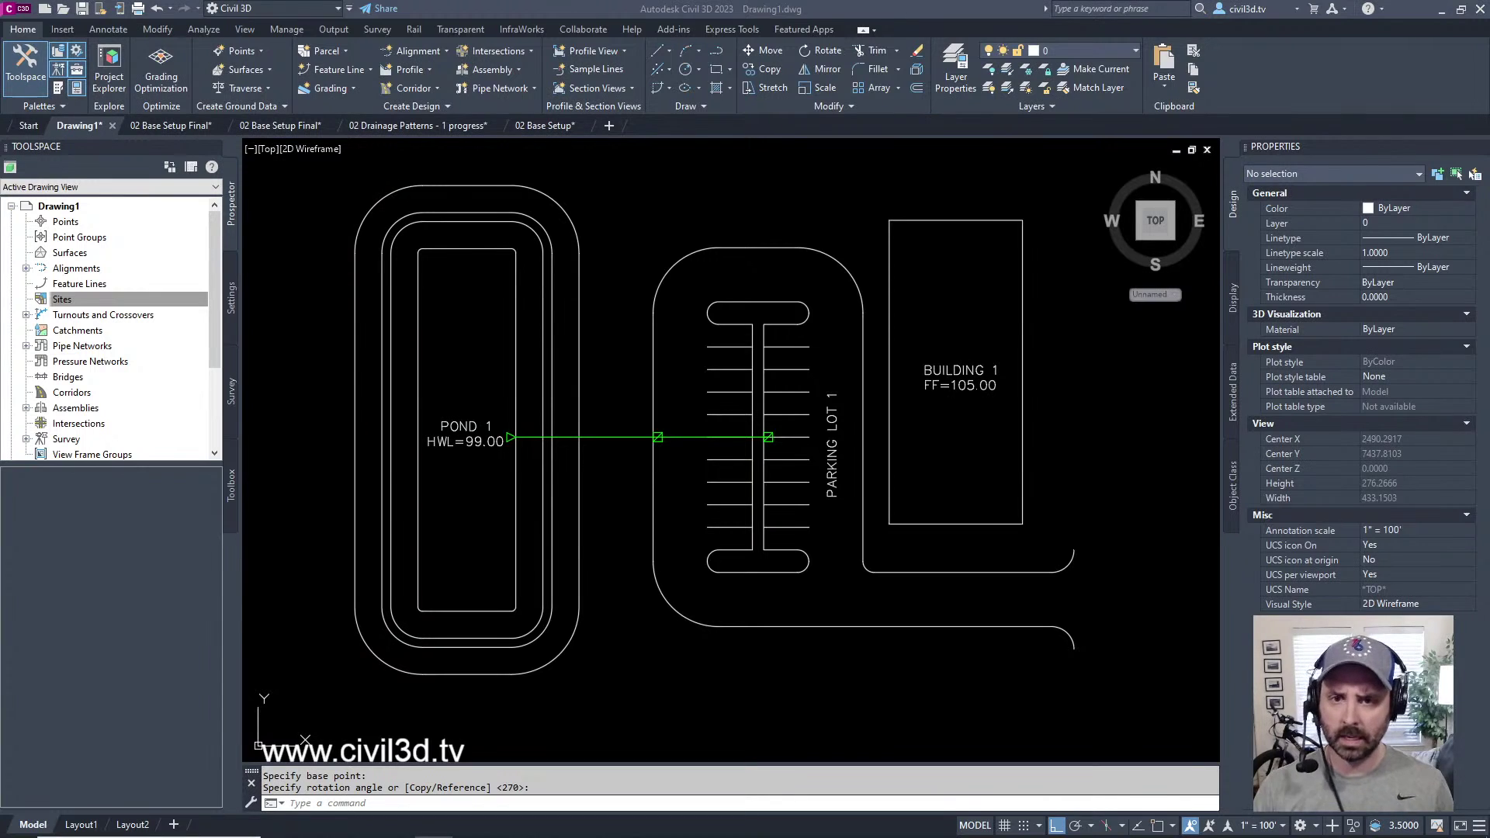
- Save the drawing as Drawing1.dwg in AutoCAD 2018 Drawing format on the Desktop
left_click(658, 8)
left_click(114, 300)
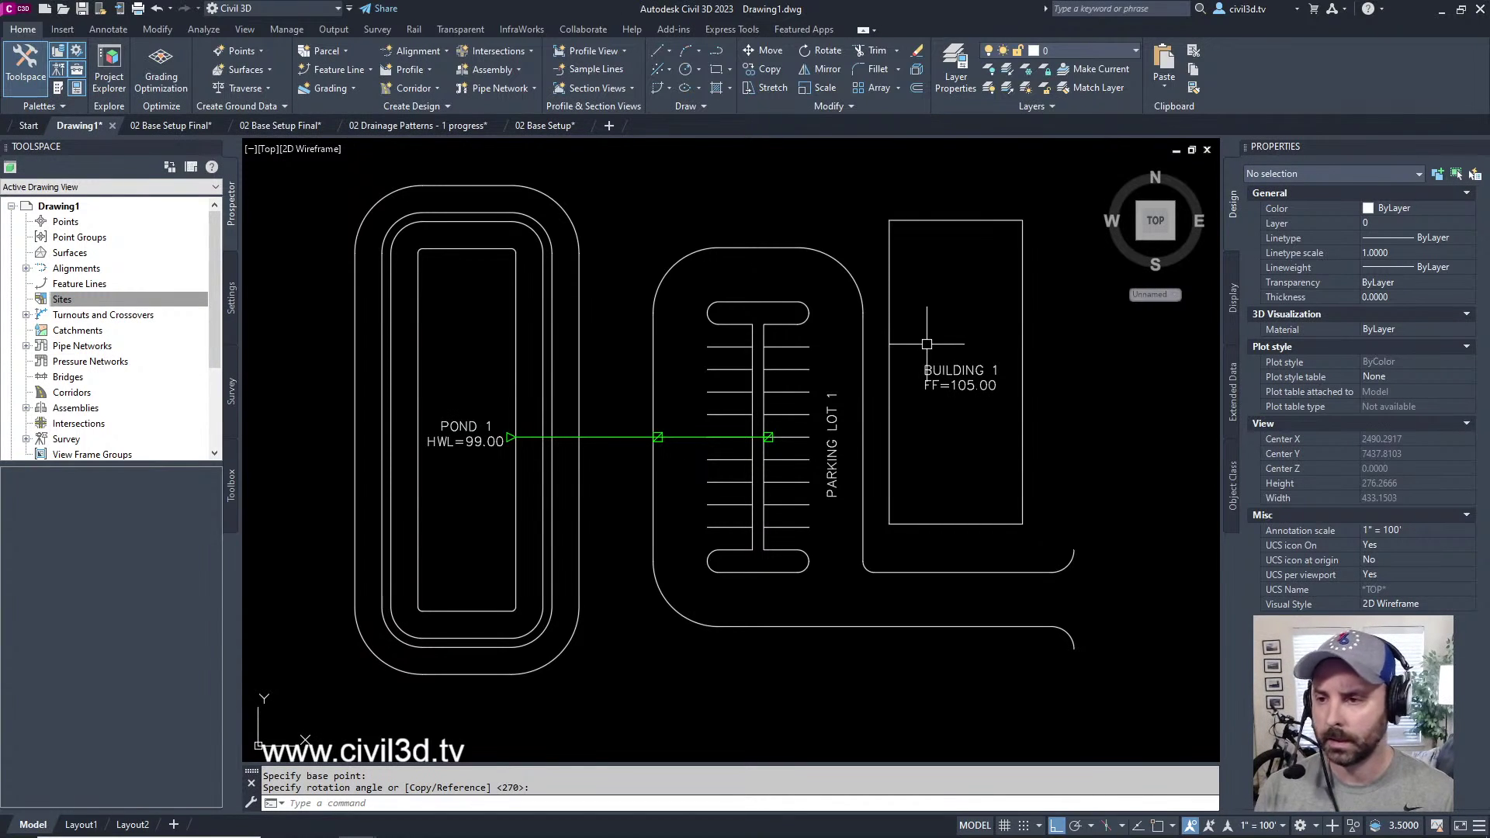
middle_click_drag(1078, 392, 1072, 407)
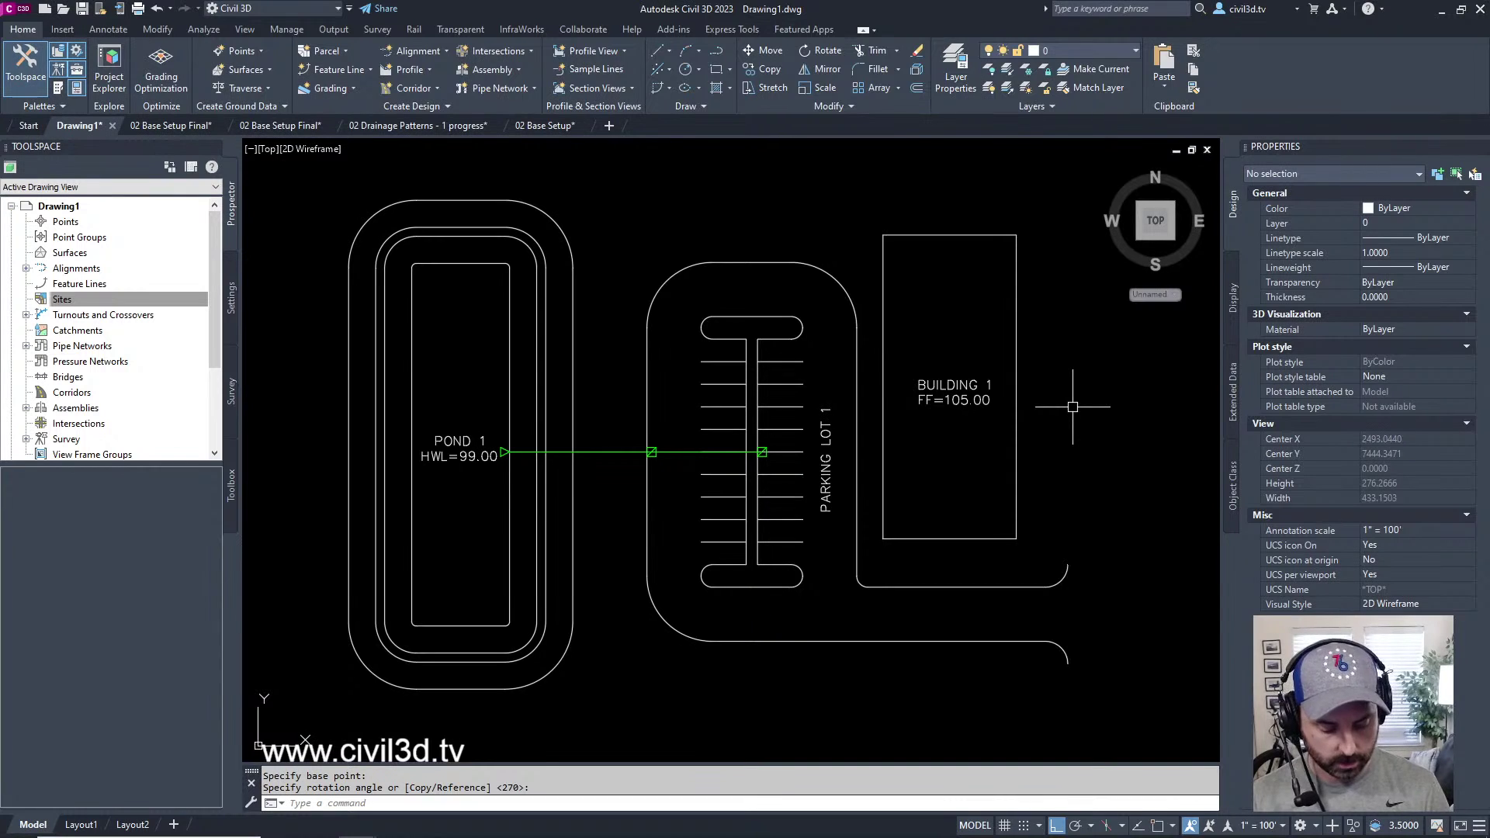
key("ctrl+s")
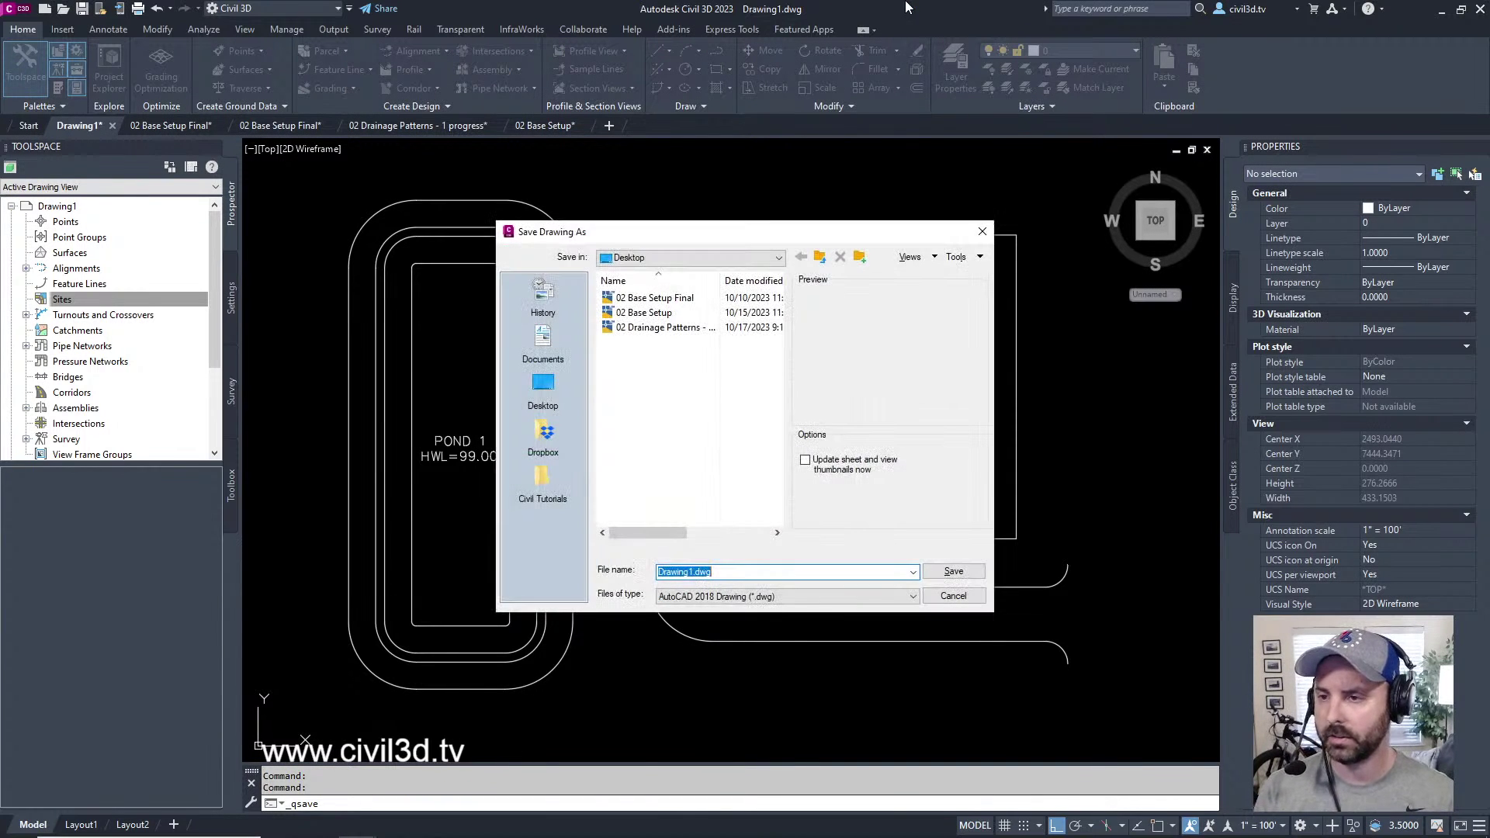
left_click(545, 386)
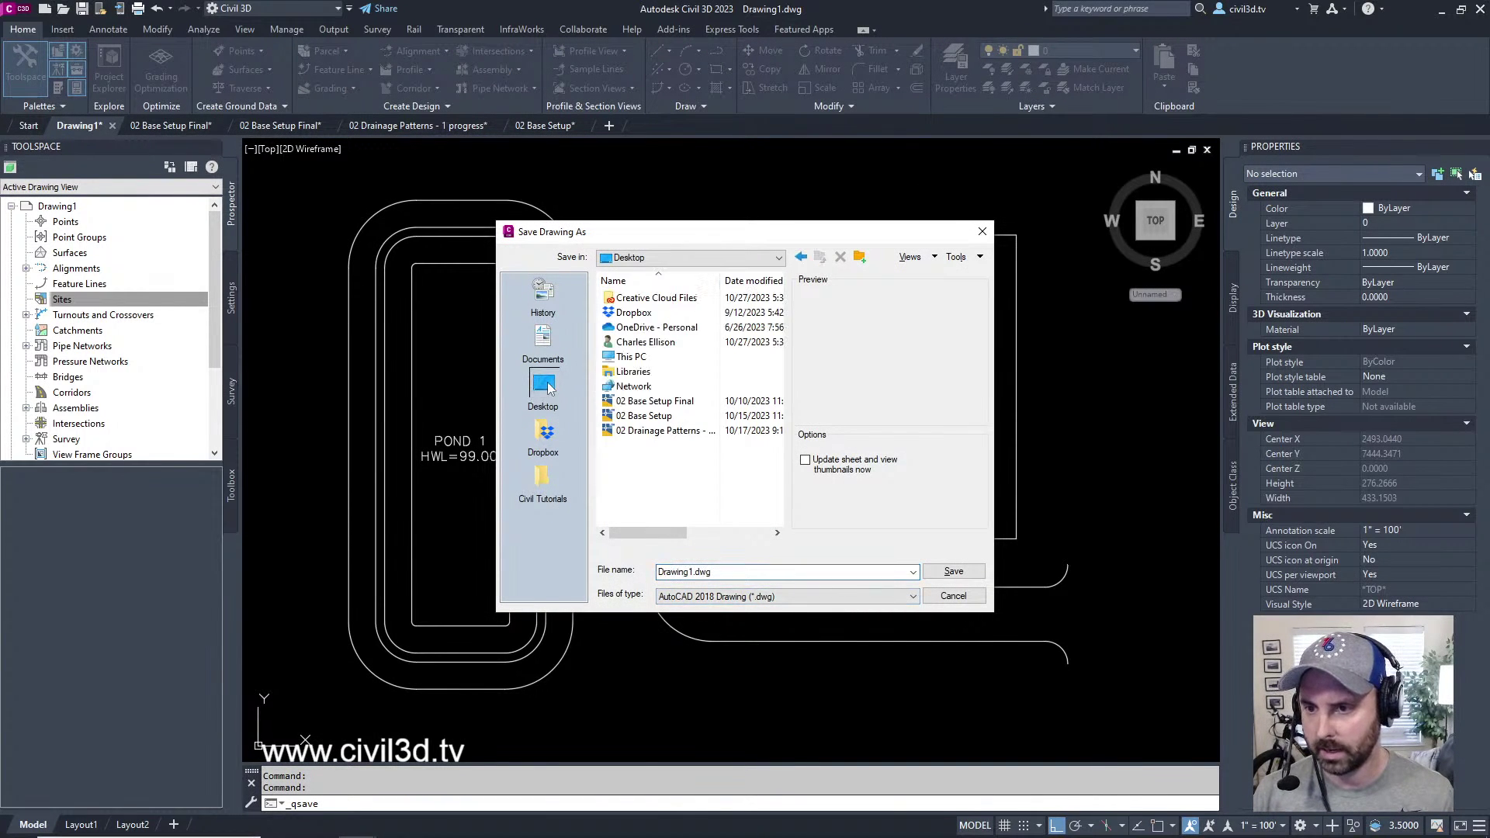
left_click(957, 574)
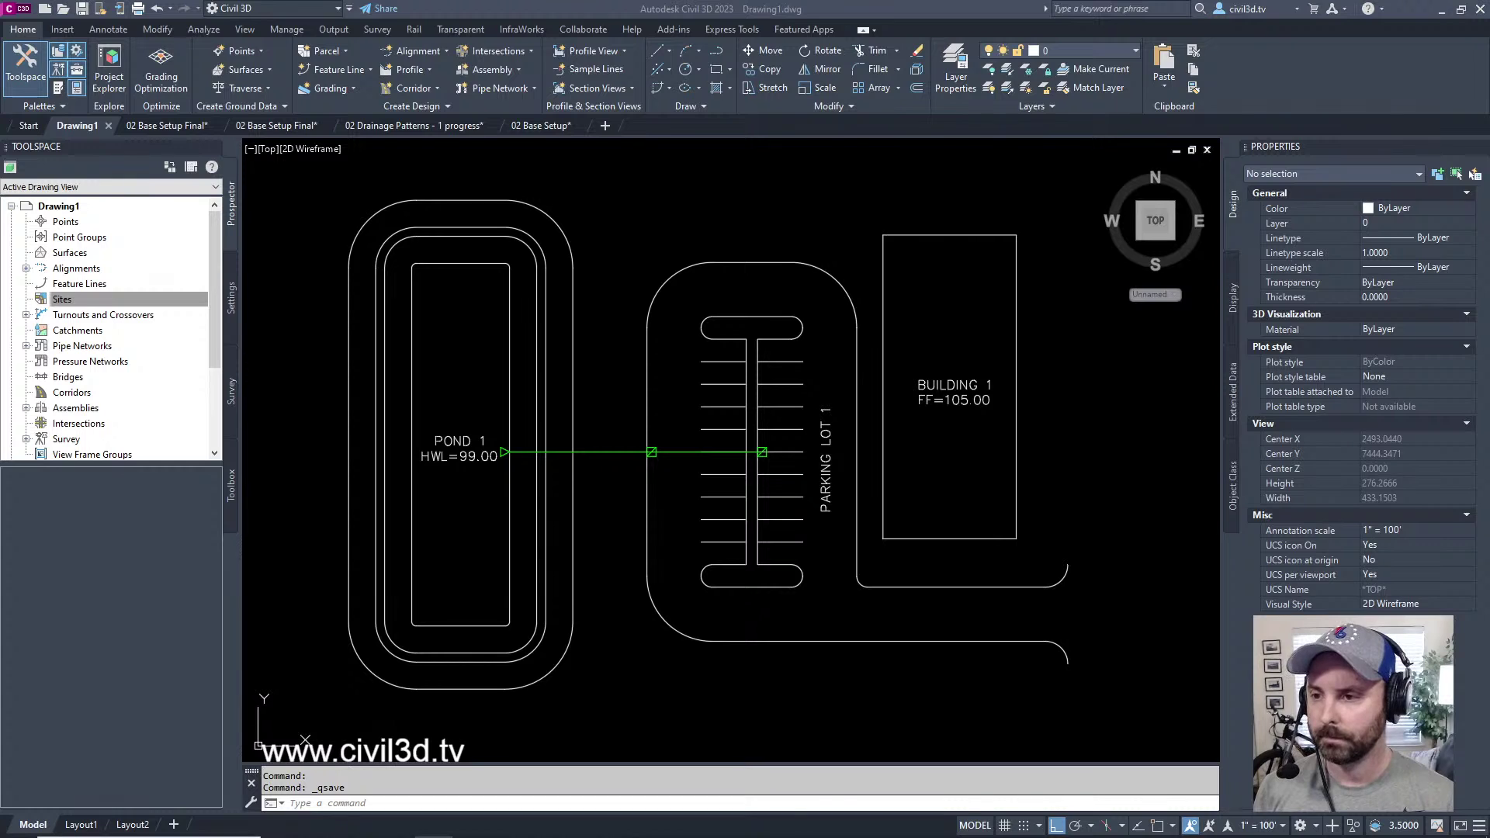
left_click(62, 299)
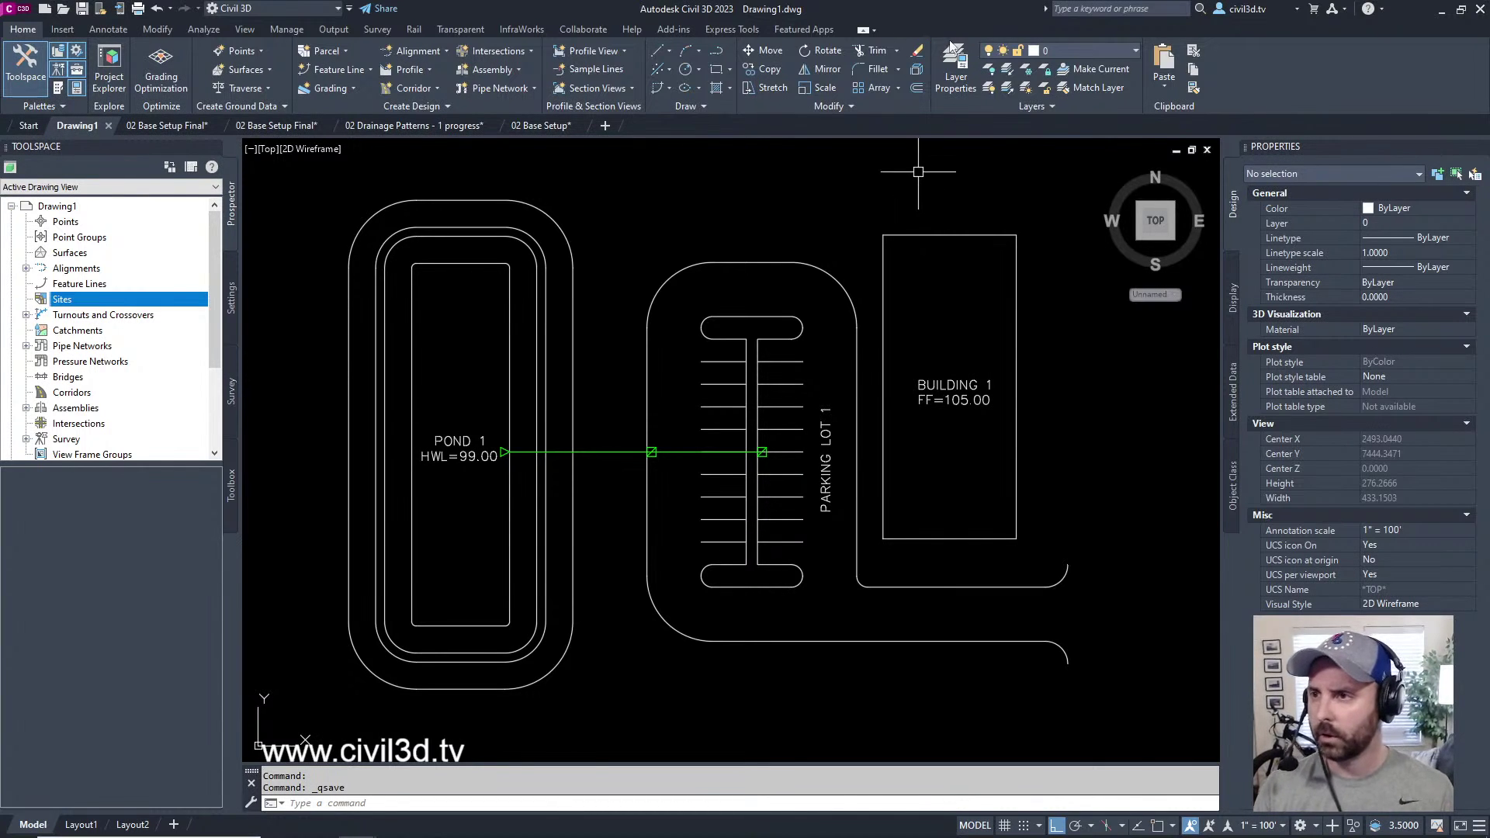
middle_click_drag(817, 348, 822, 350)
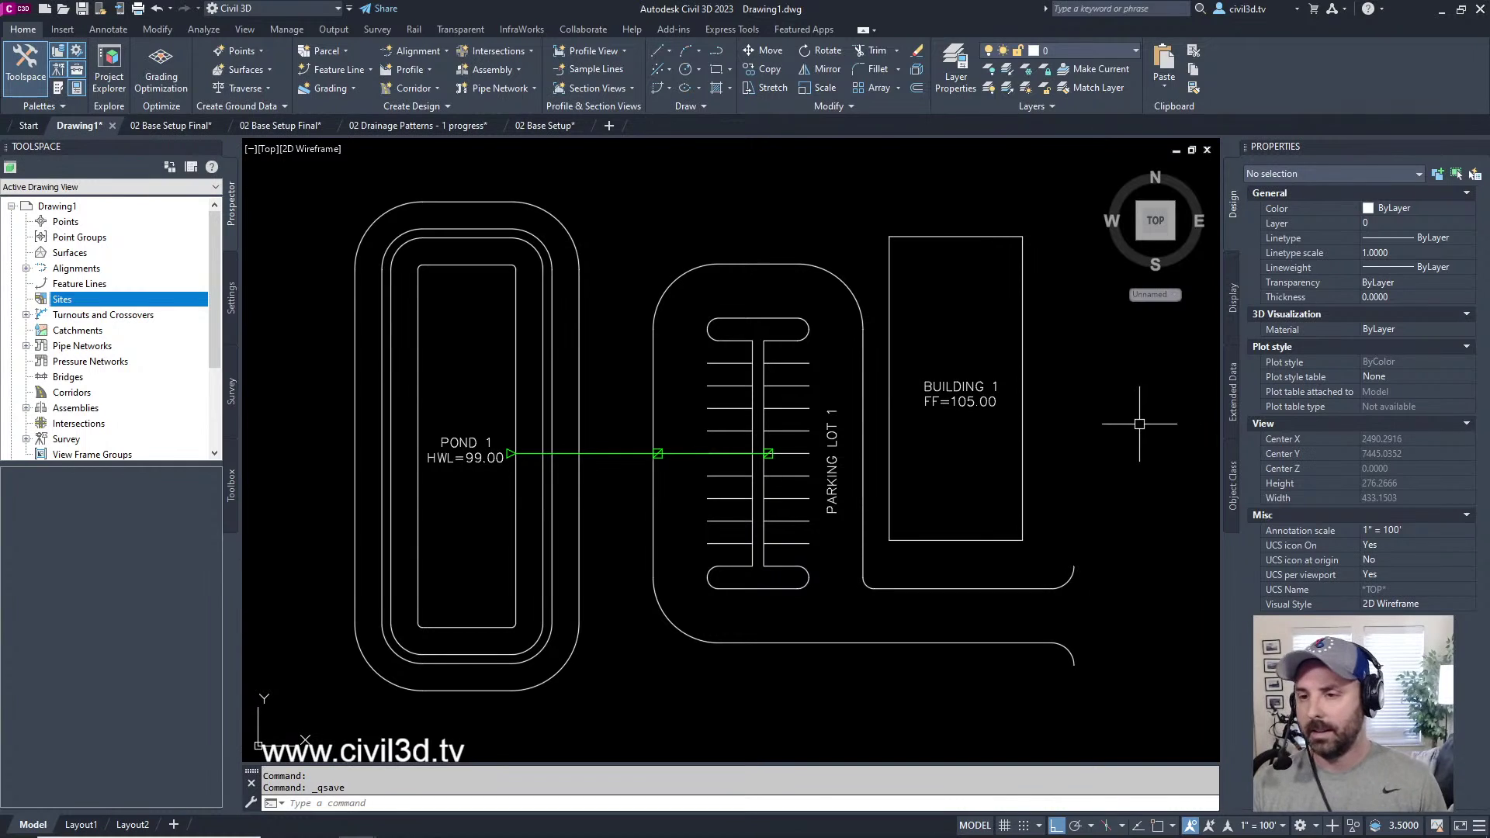
left_click(575, 249)
key("Escape")
left_click(856, 306)
key("Escape")
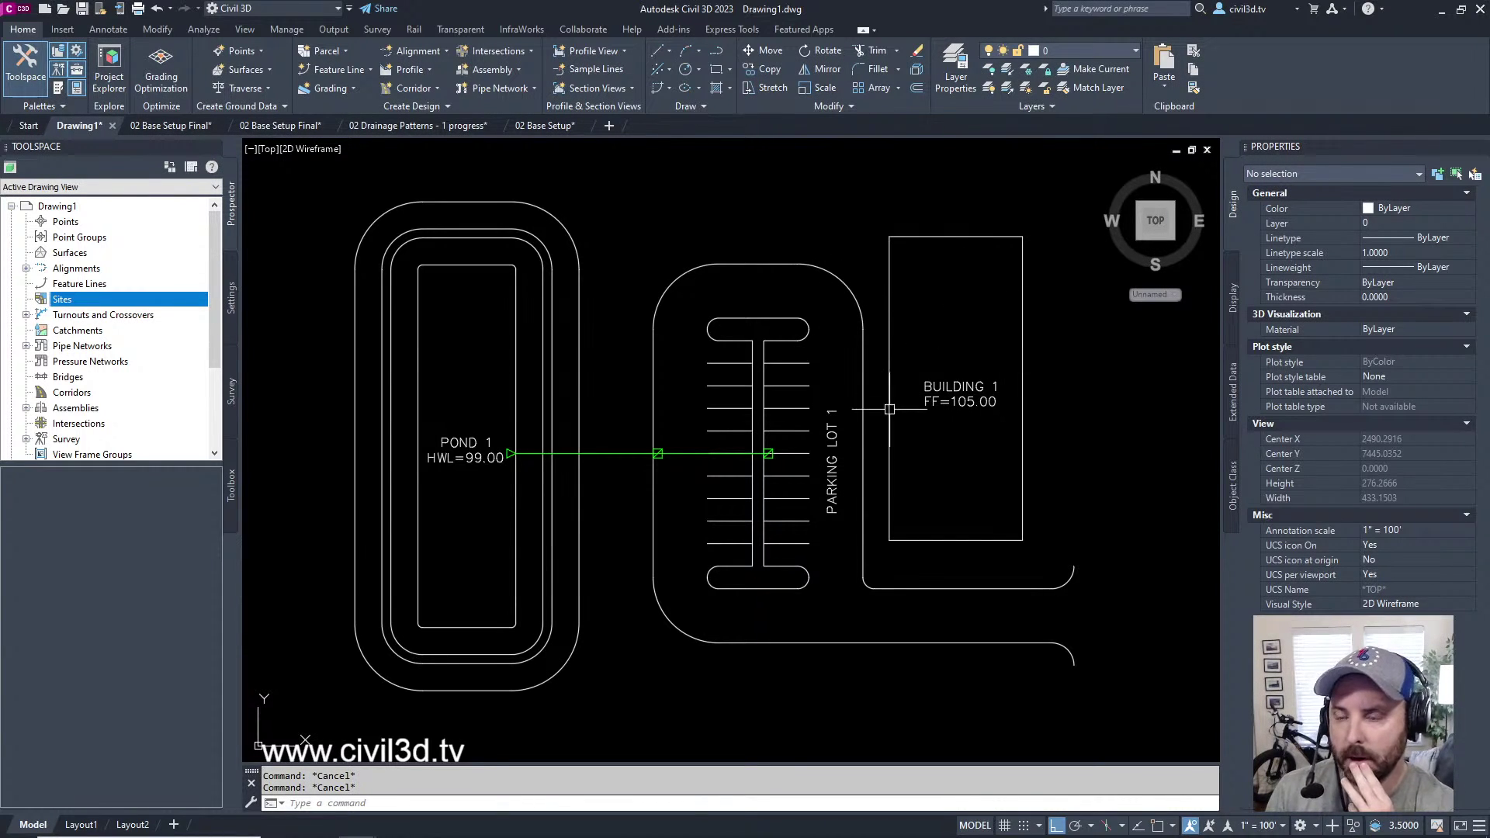
mouse_move(892, 410)
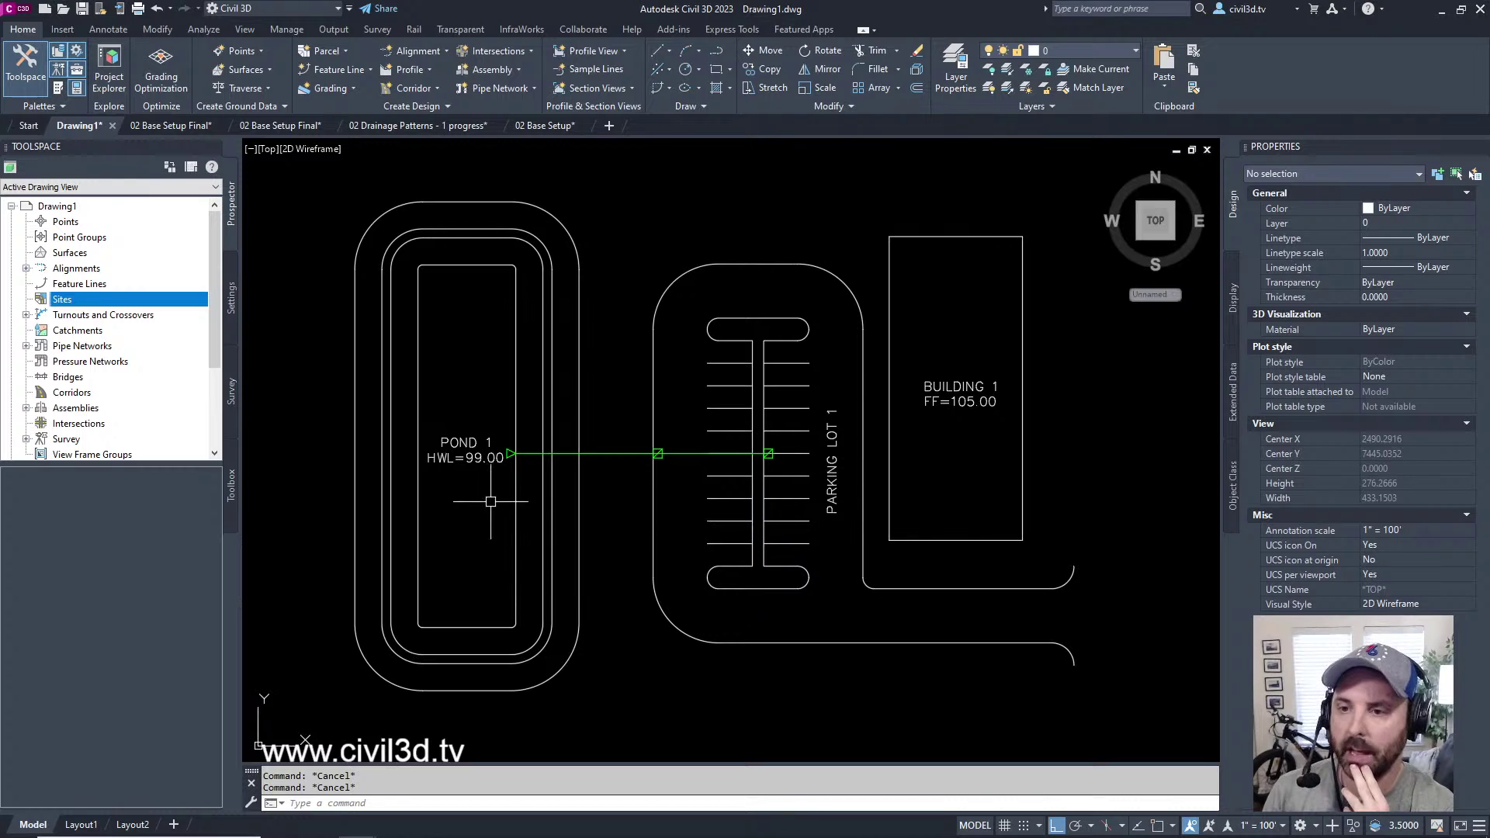
- Create a new site named Buildings in the drawing's Sites collection
right_click(68, 303)
left_click(111, 313)
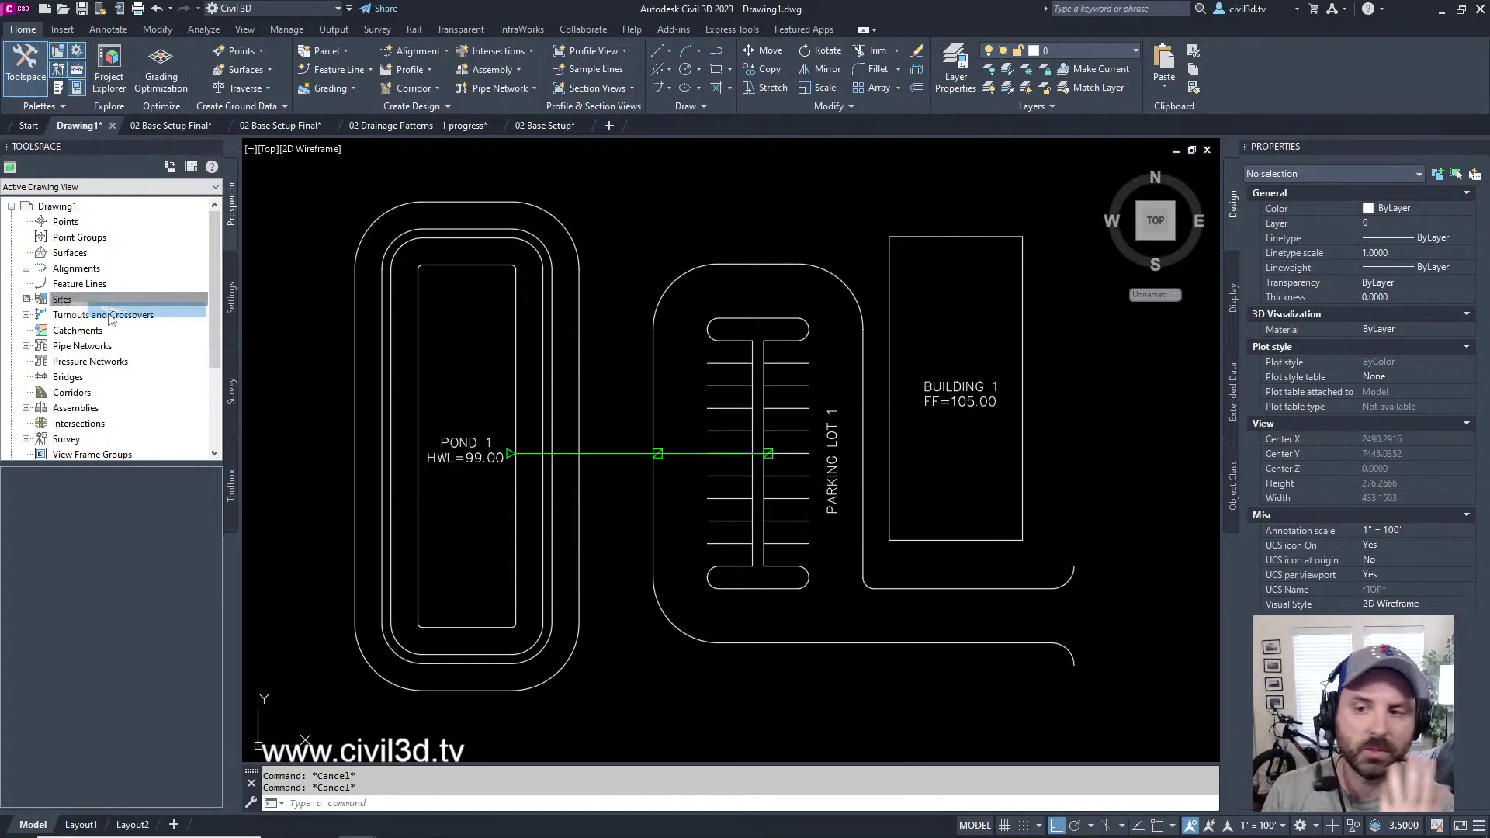
left_click_drag(745, 450, 610, 52)
double_click(295, 107)
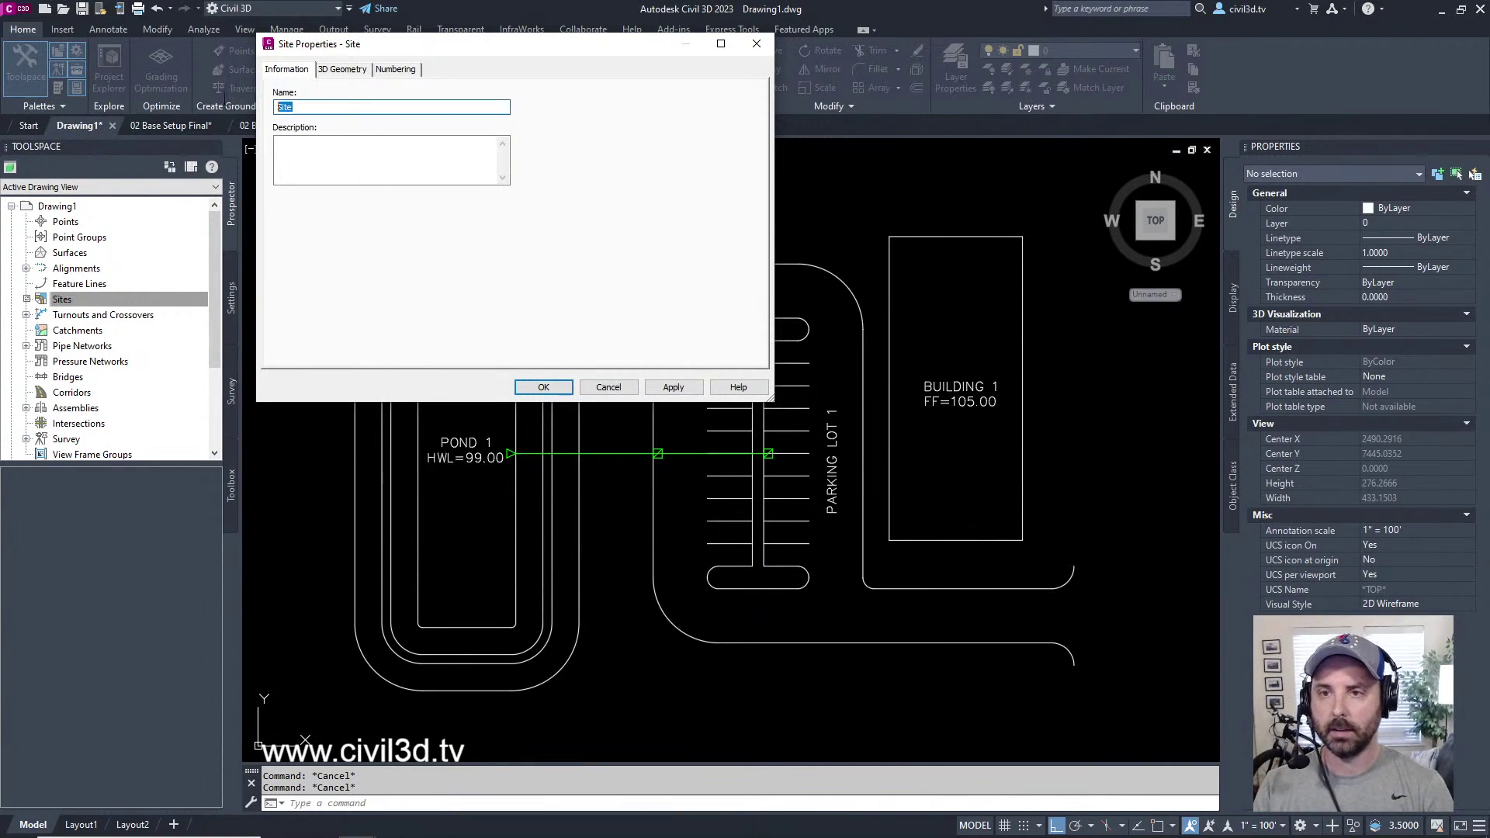
type("Buildings")
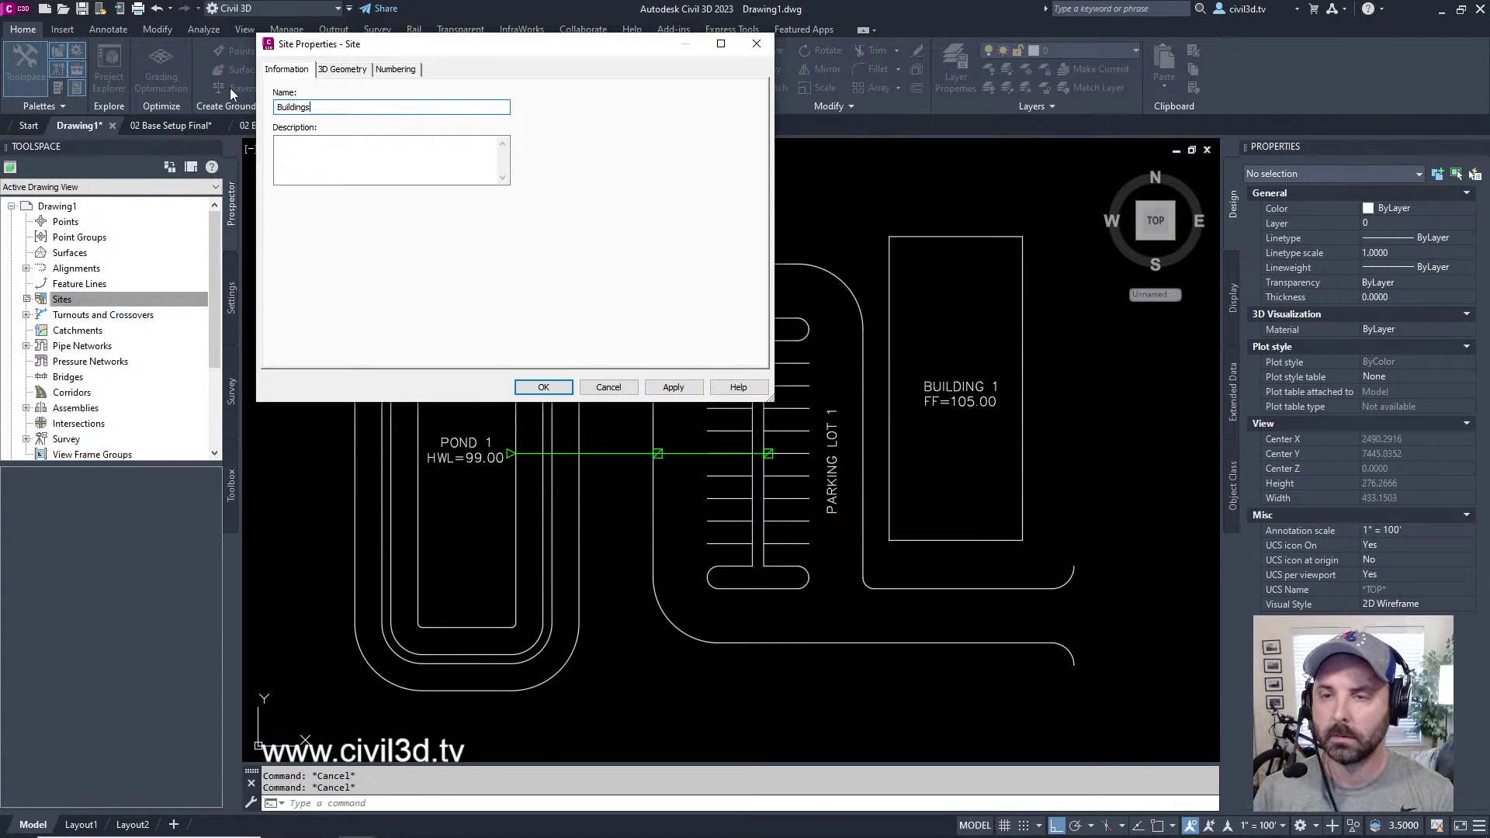
left_click(543, 387)
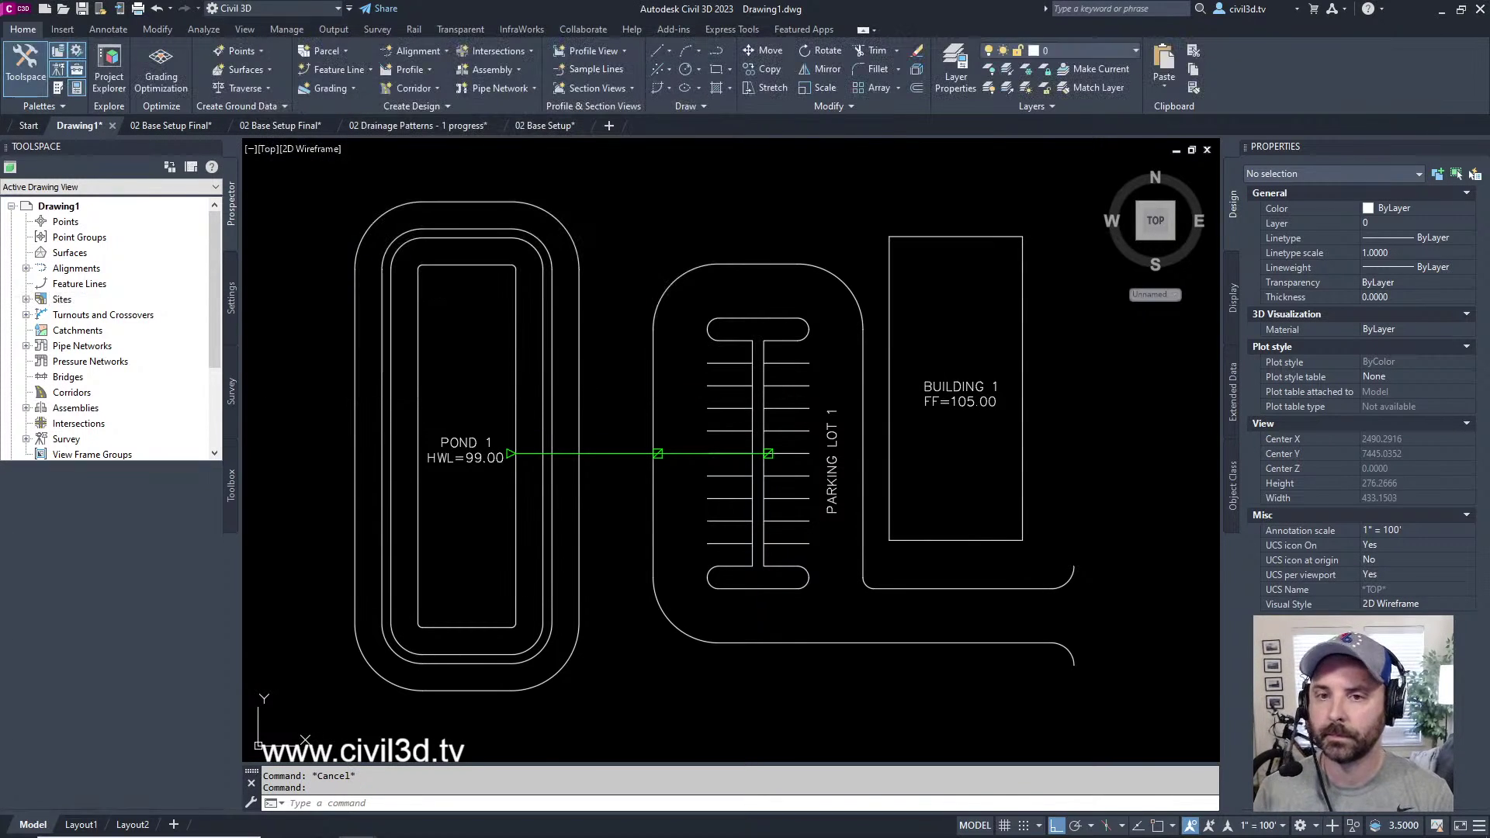
- Expand the Sites collection and add a second site named Parking Lots
left_click(54, 300)
left_click(26, 300)
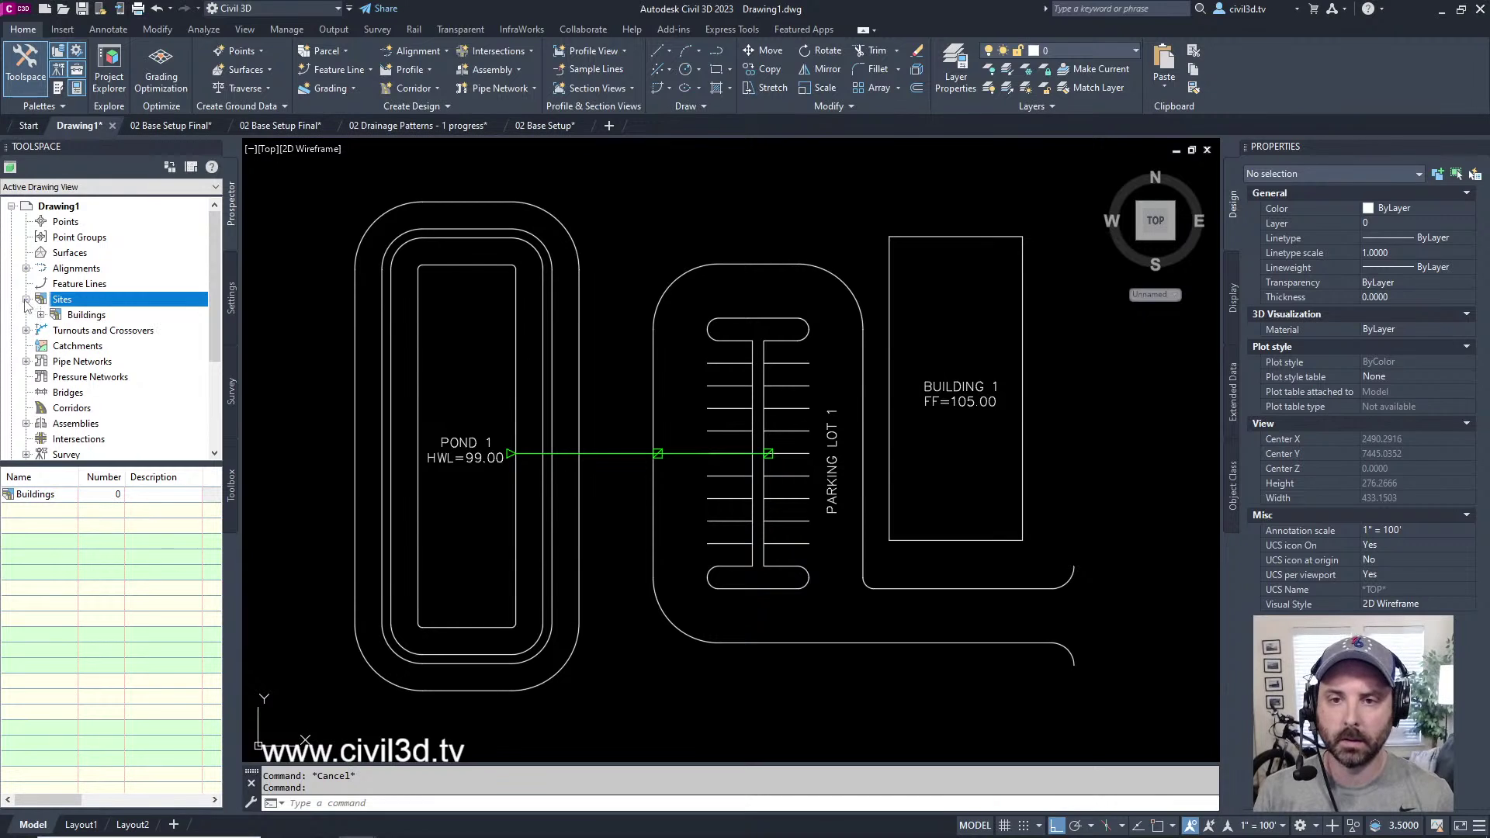
right_click(70, 303)
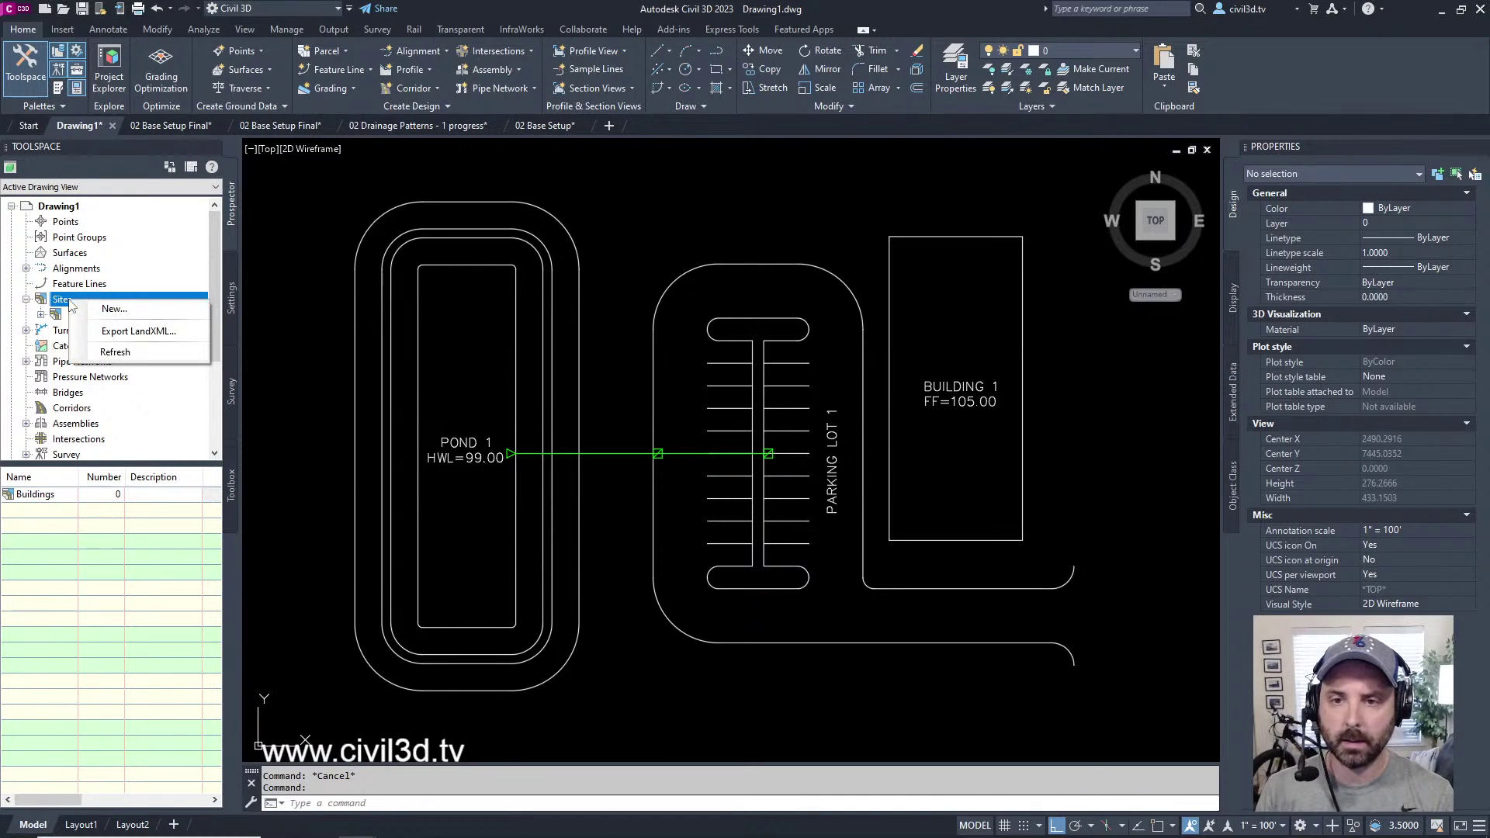
left_click(103, 309)
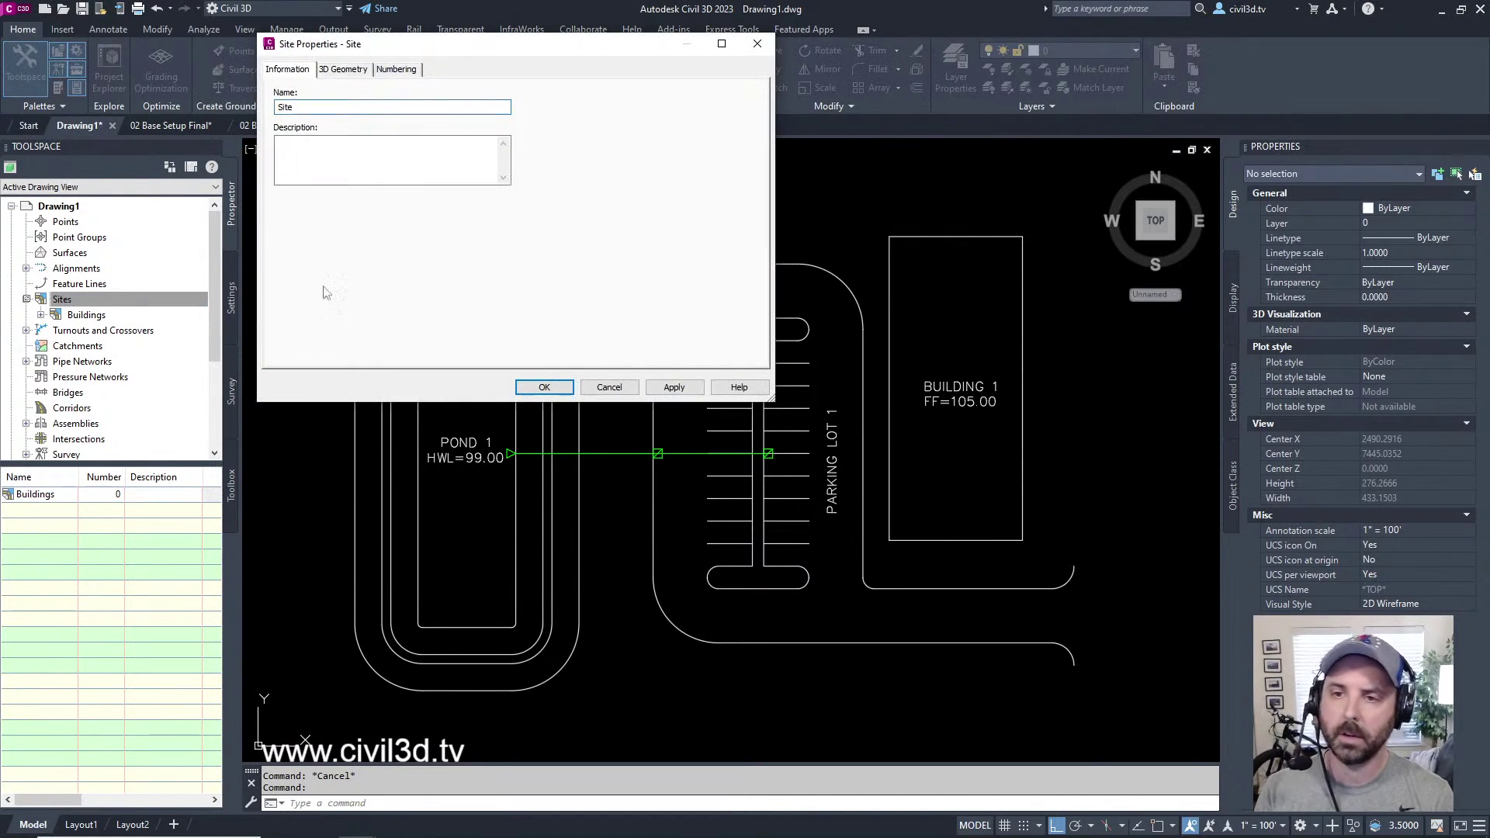
double_click(366, 107)
type("Parking Lots")
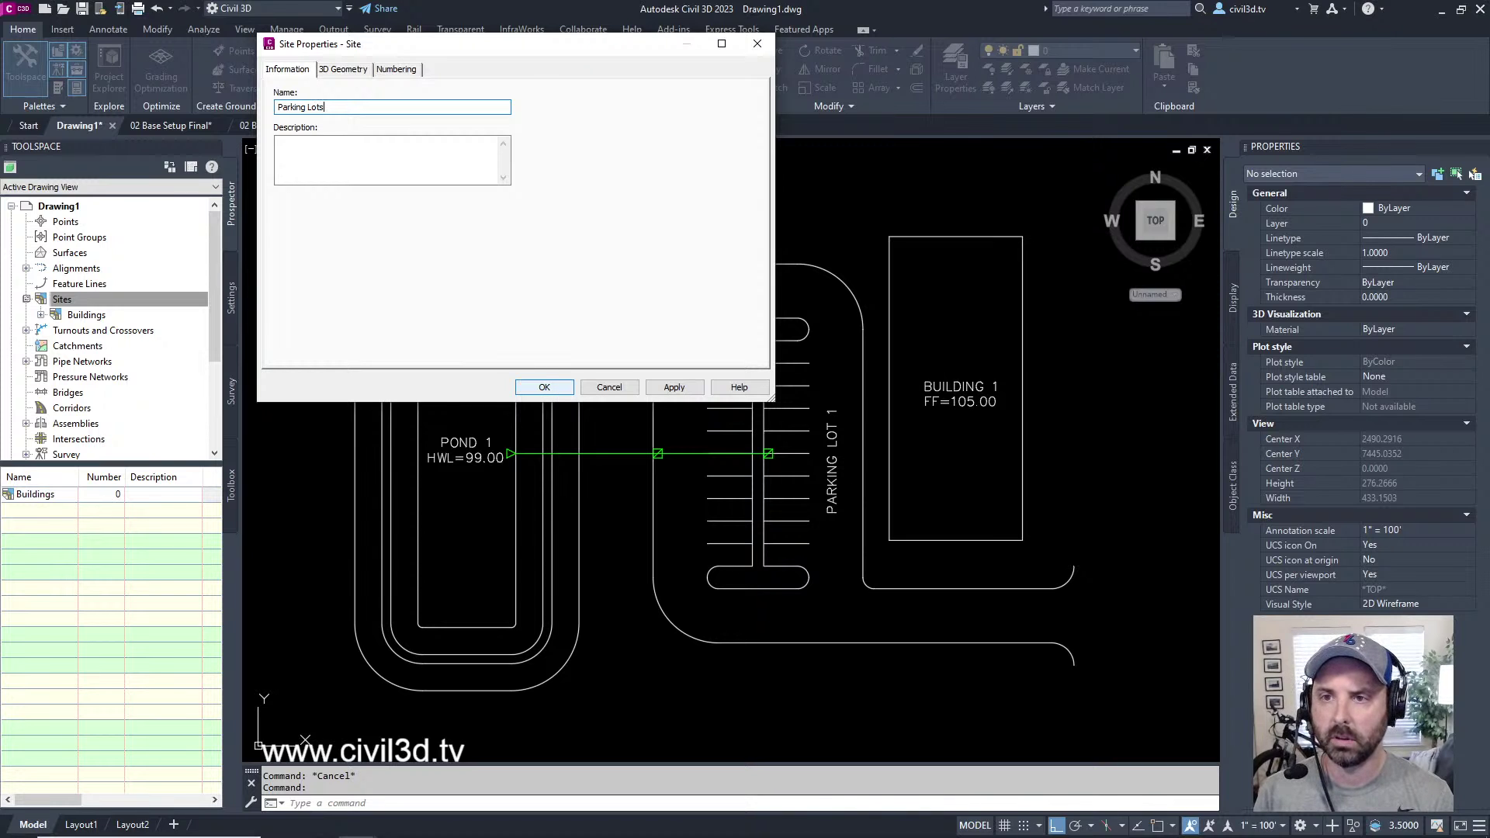
left_click(544, 387)
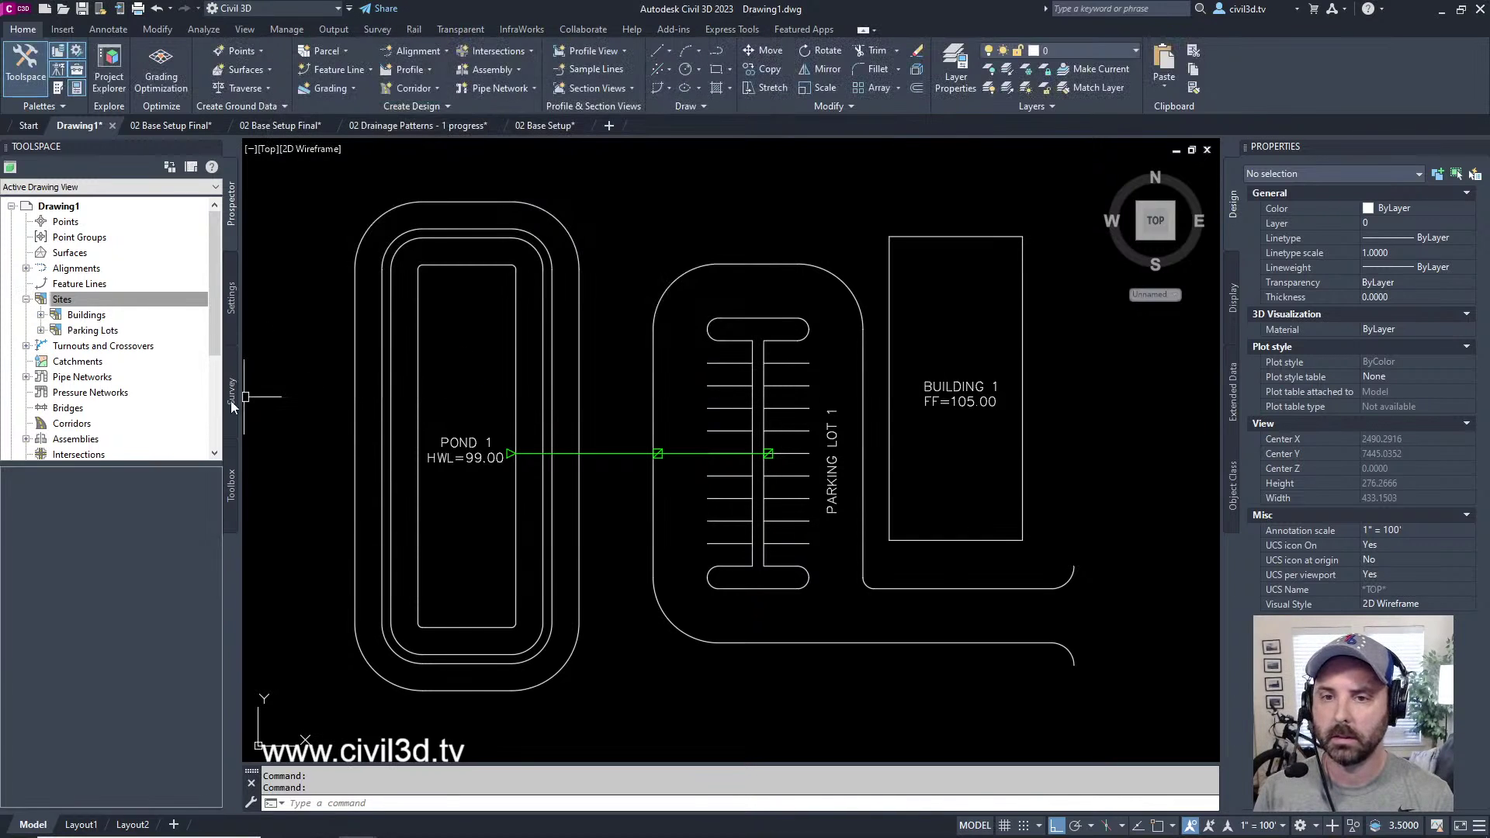
- Add a third site named Ponds to the Sites collection
right_click(89, 305)
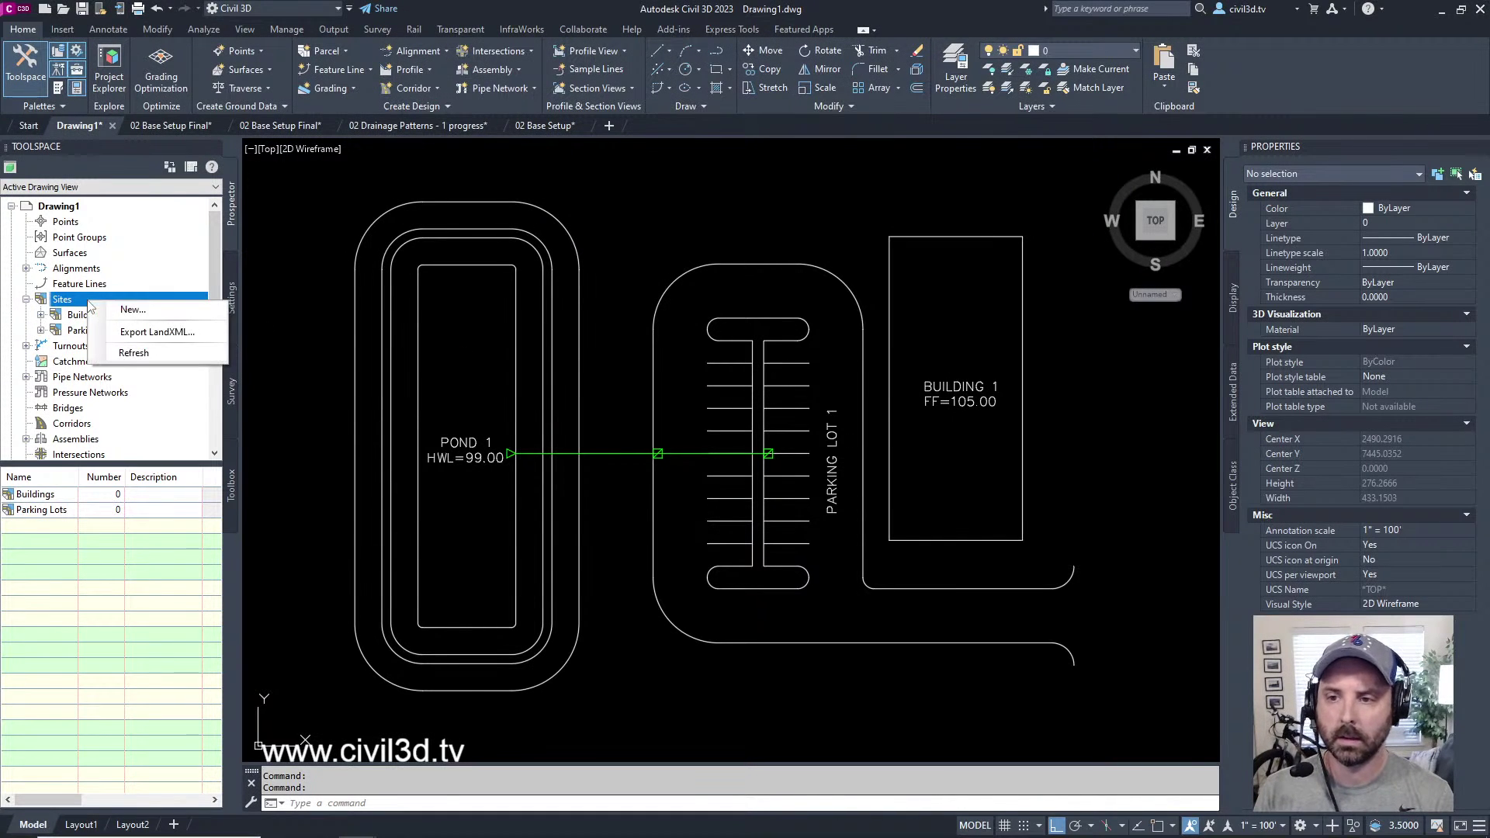
left_click(122, 312)
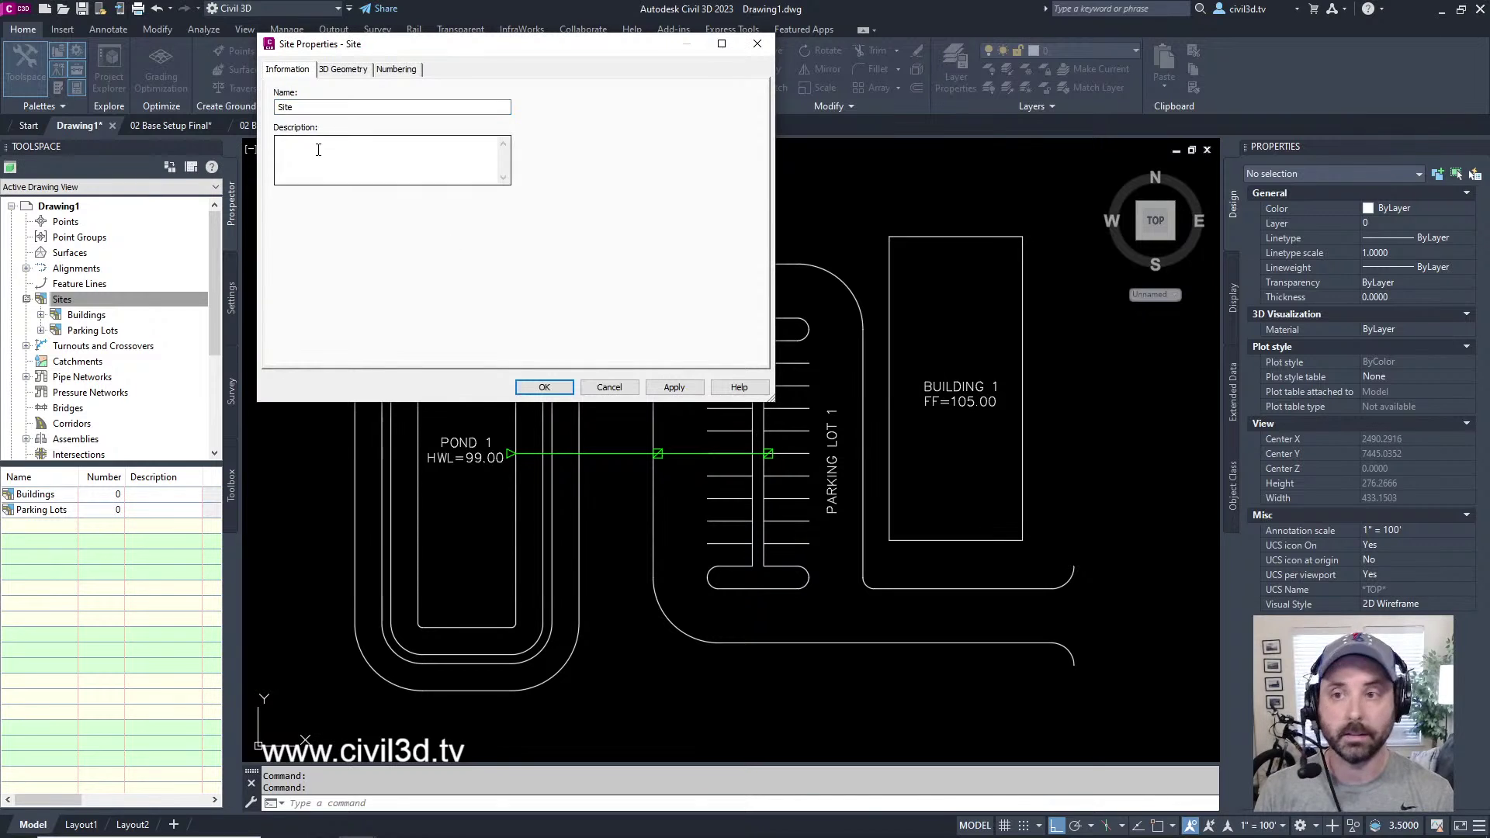
type("Ponds")
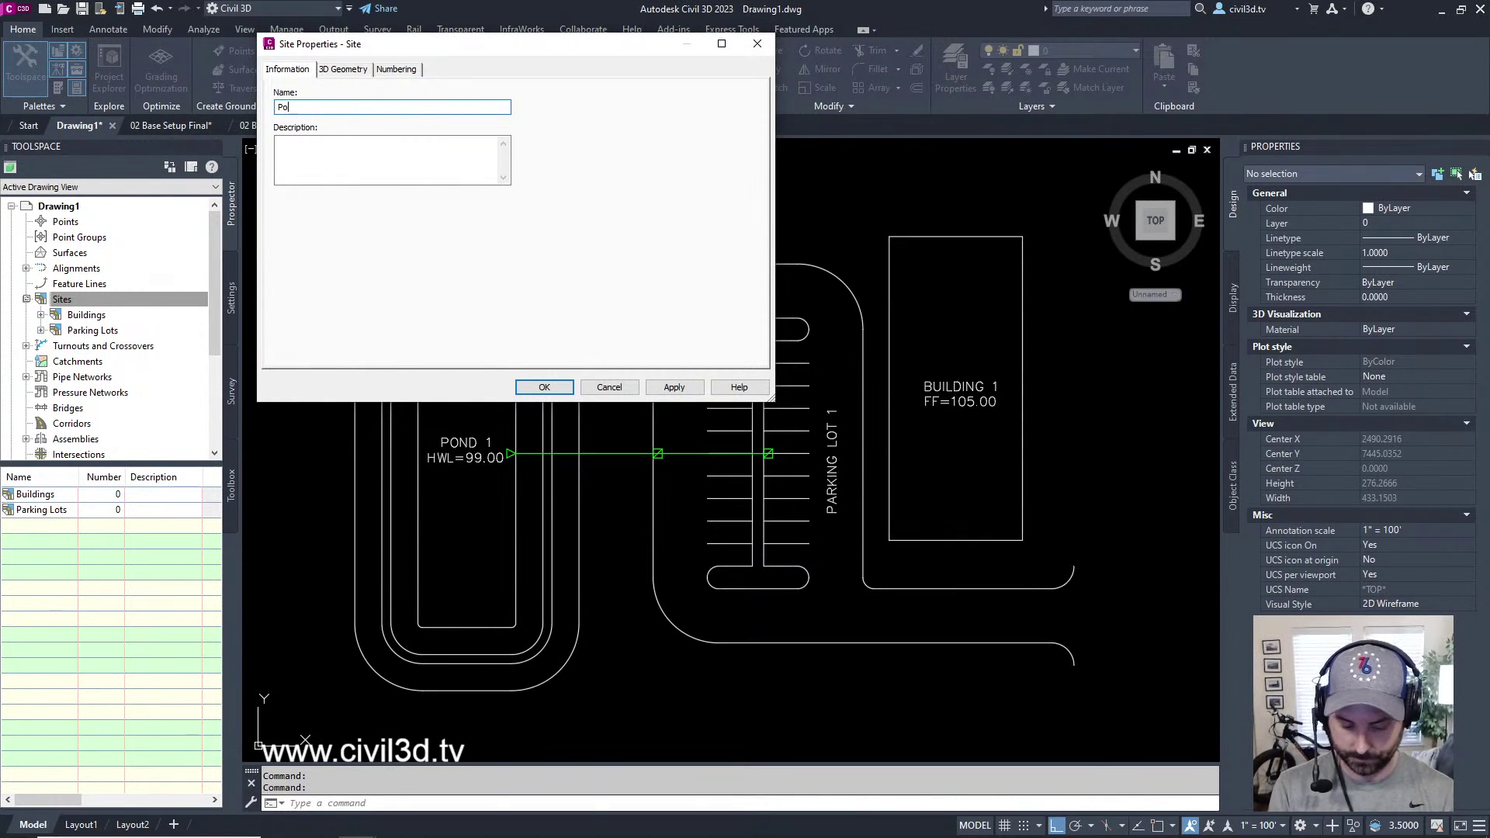
left_click(544, 387)
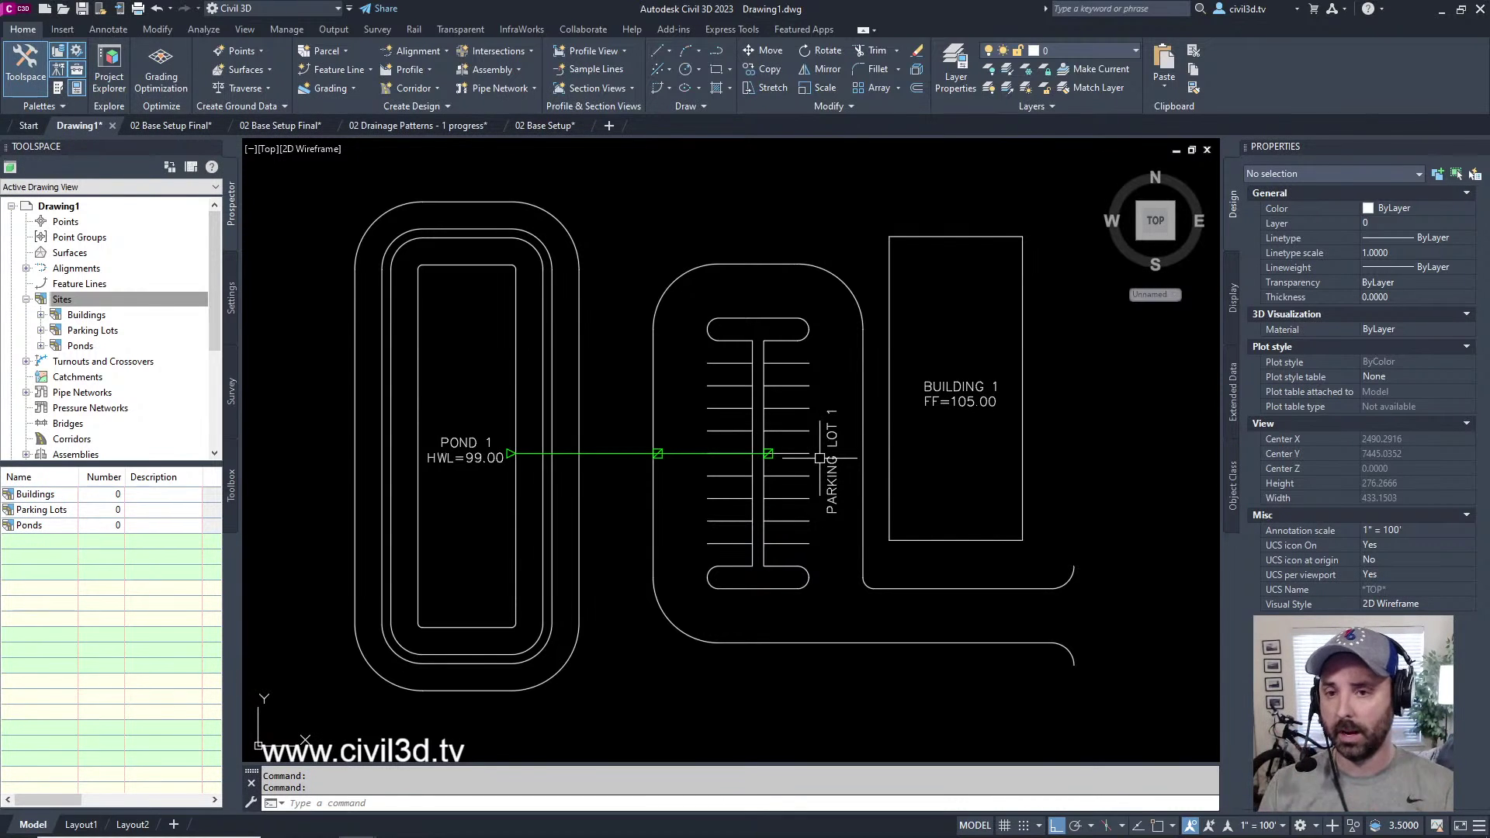
middle_click_drag(948, 617, 913, 612)
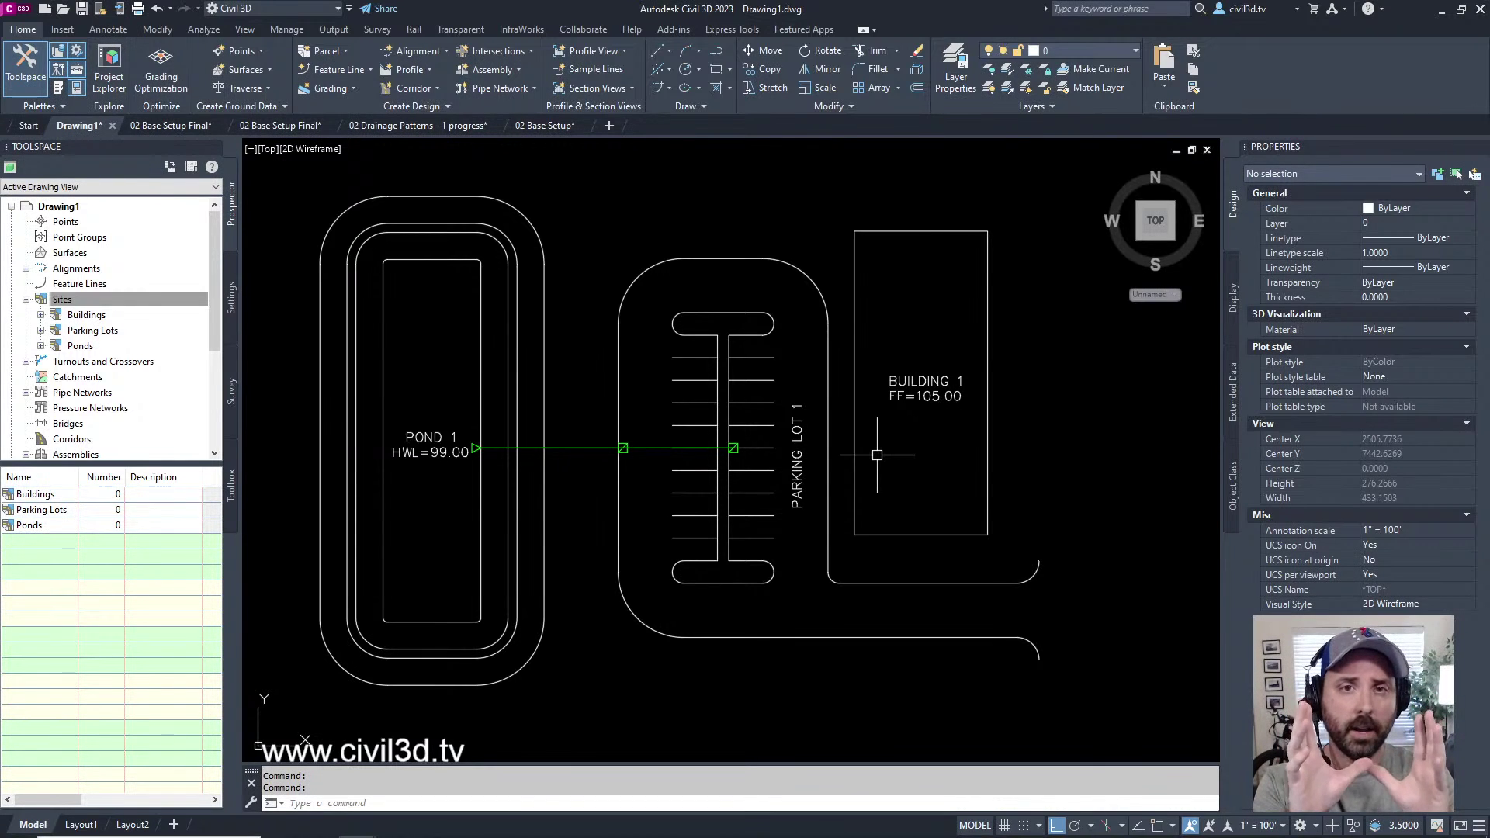
middle_click_drag(878, 457, 930, 460)
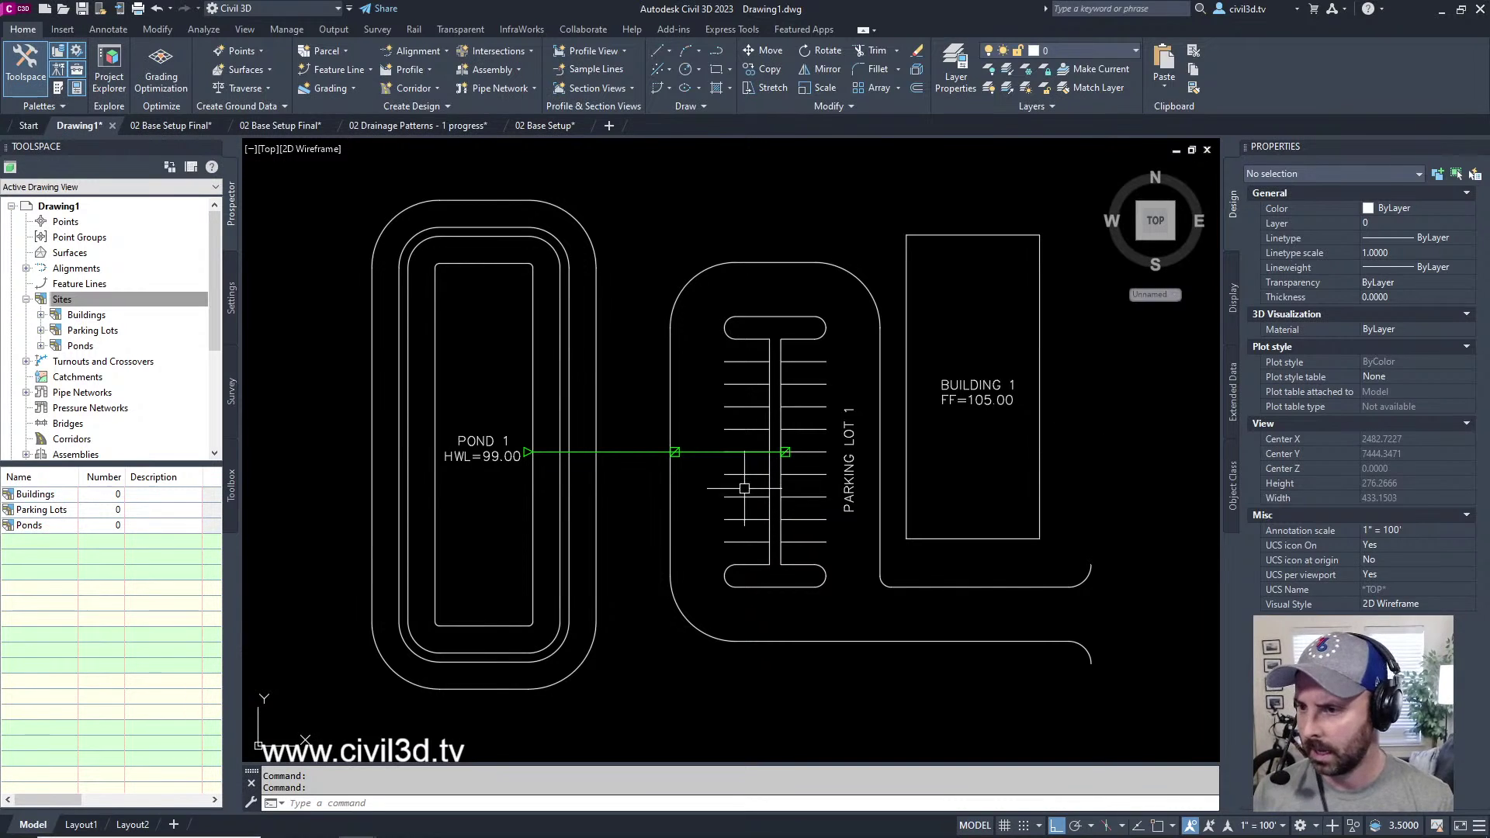
scroll(746, 457, "up", 3)
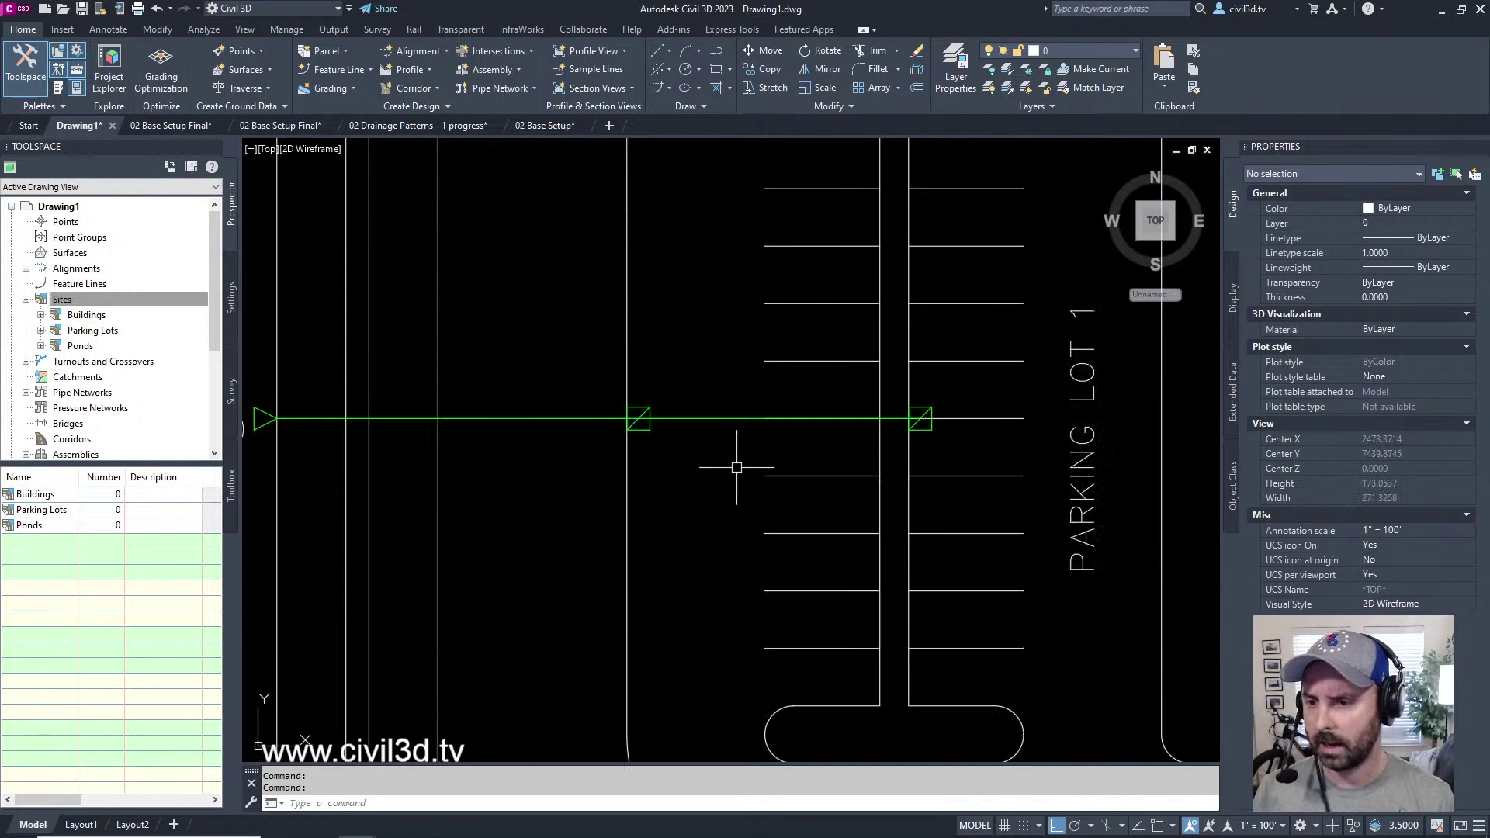
scroll(776, 448, "down", 3)
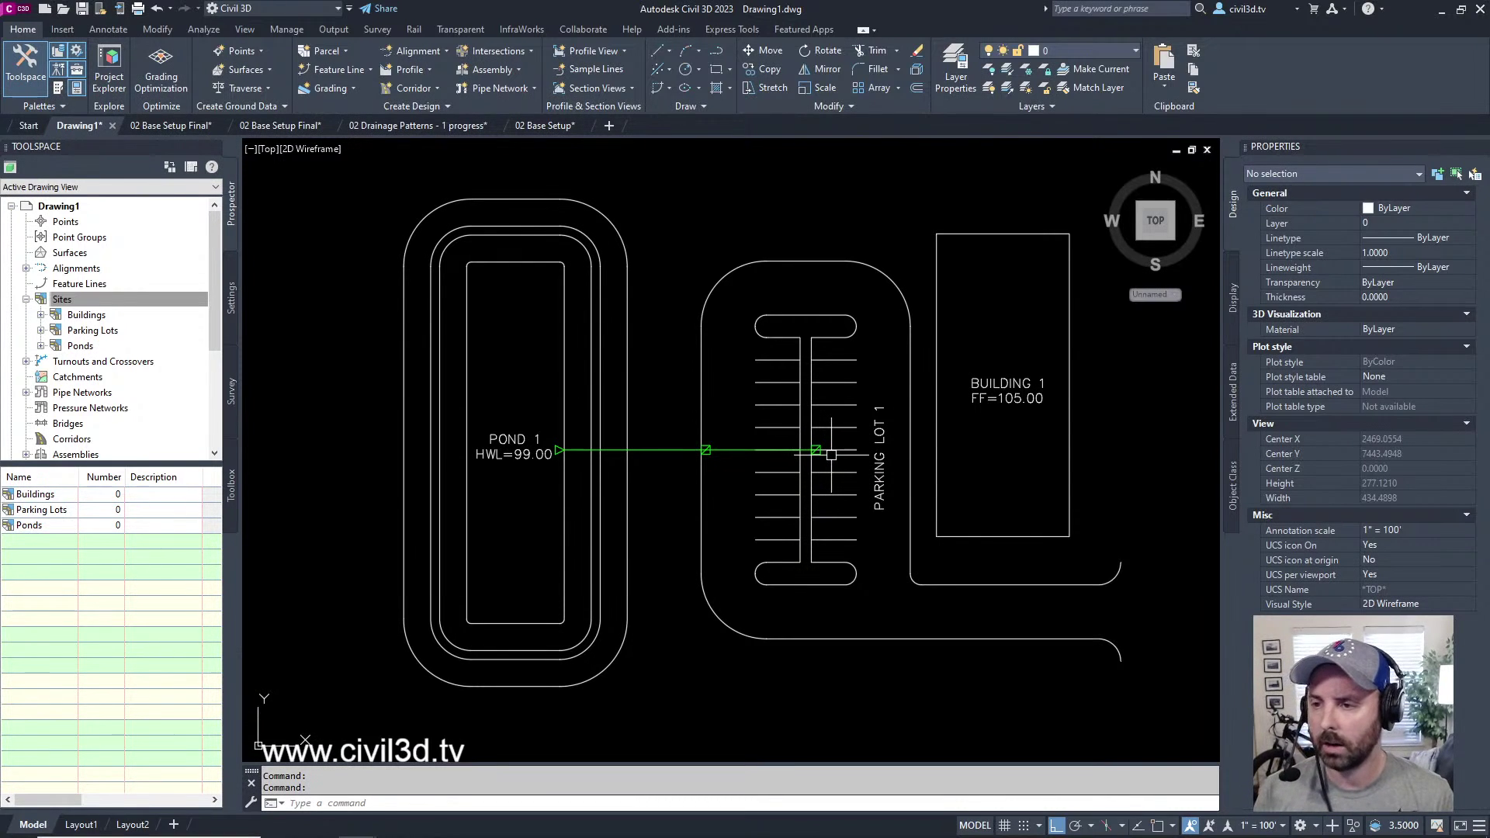
middle_click_drag(1005, 415, 913, 432)
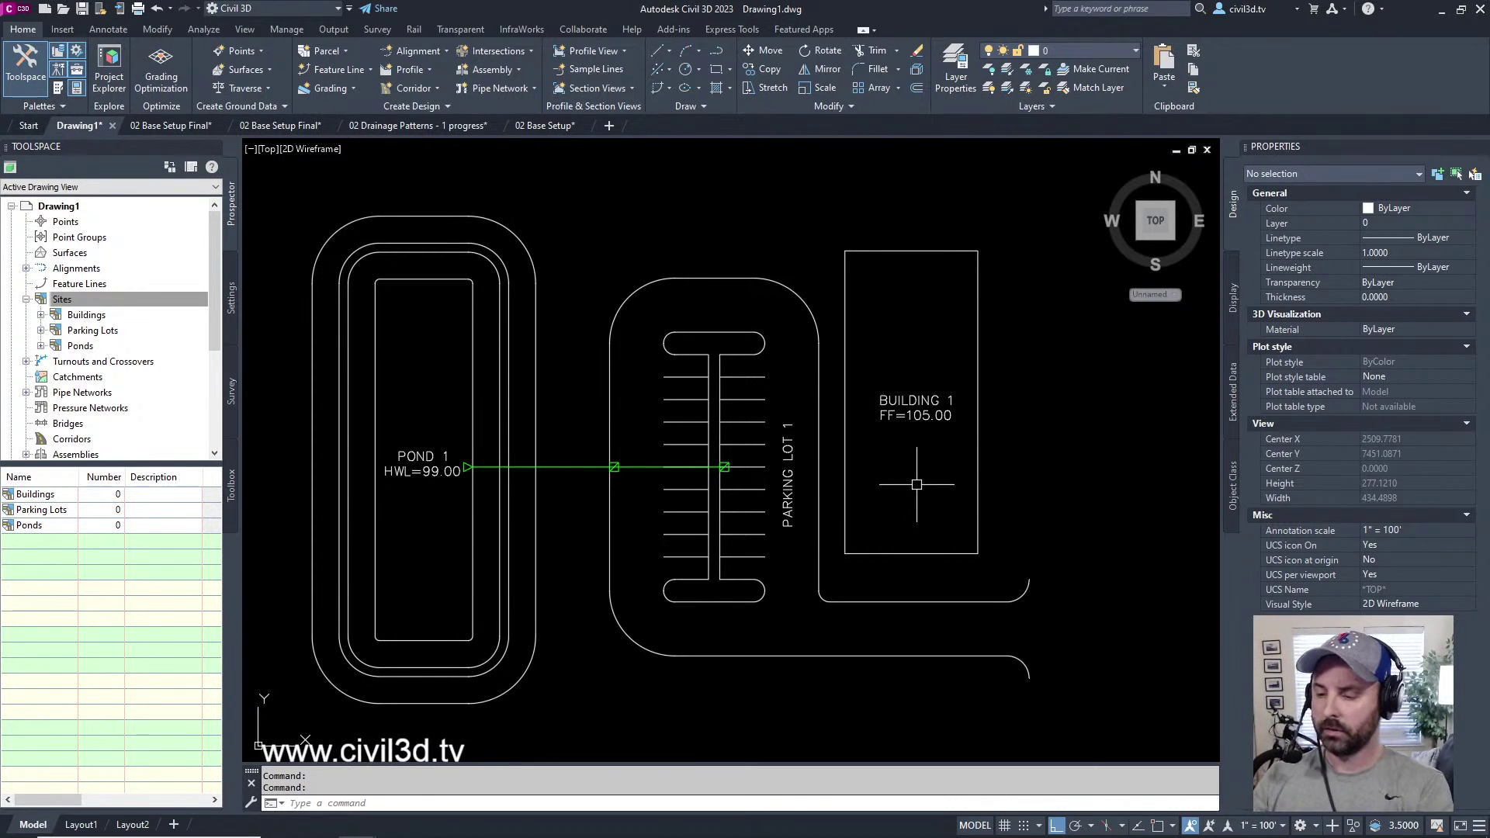
scroll(900, 470, "down", 2)
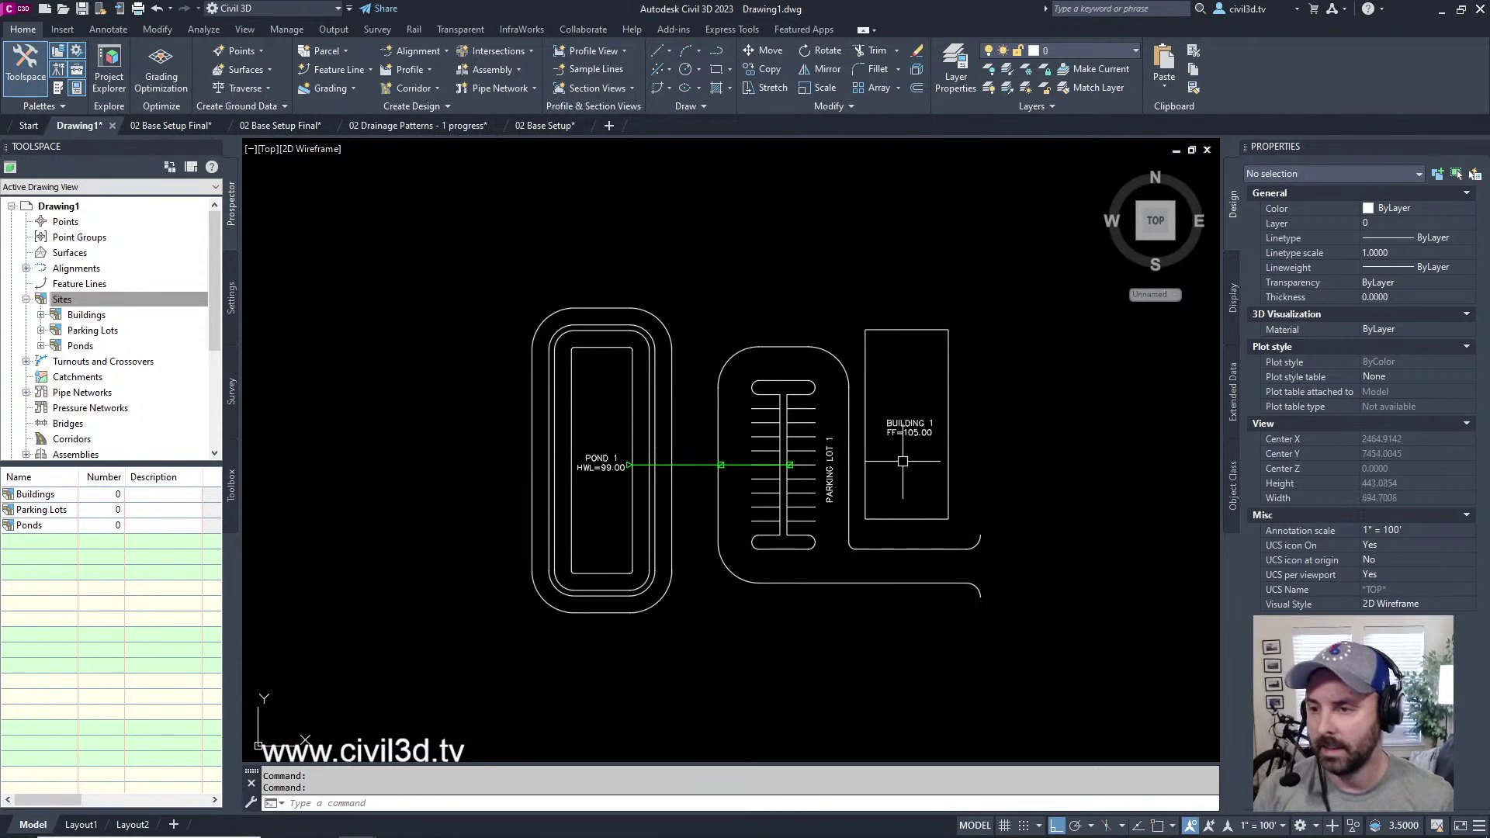
middle_click_drag(895, 419, 868, 439)
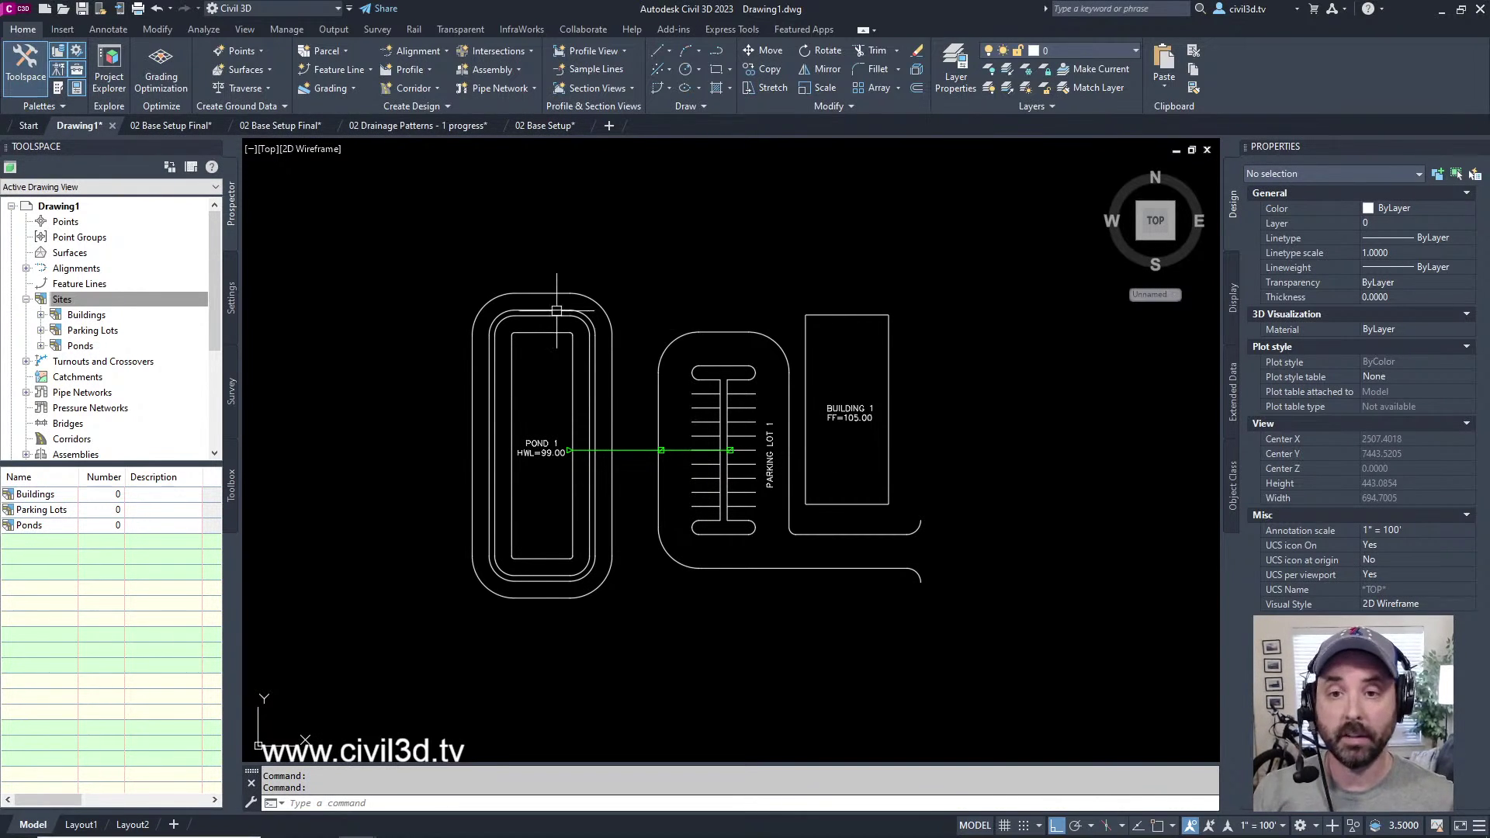
- Start creating a new TIN surface on layer C-TOPO and name it EG
left_click(78, 260)
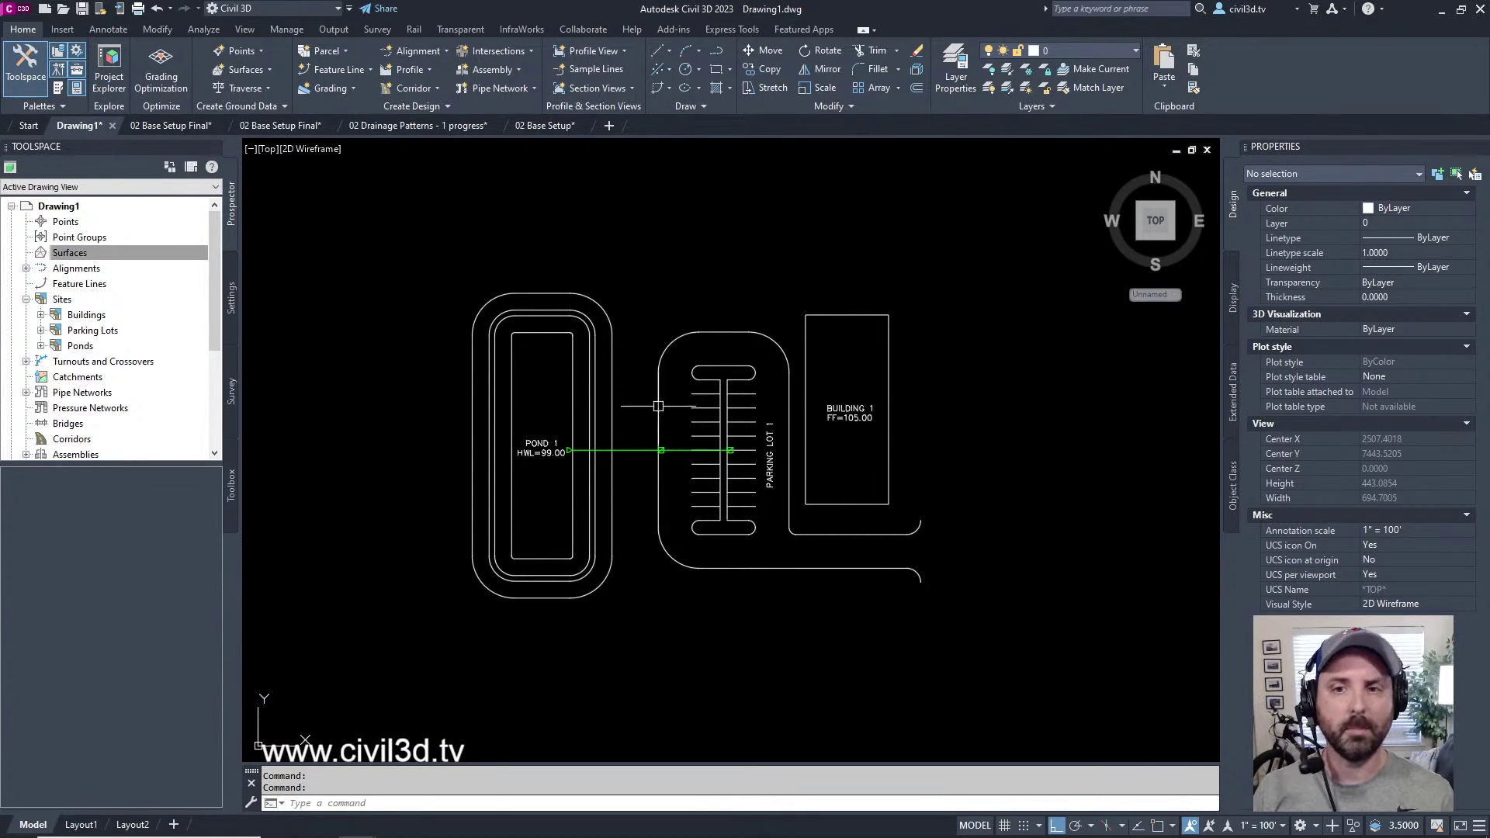
left_click(93, 256)
right_click(91, 259)
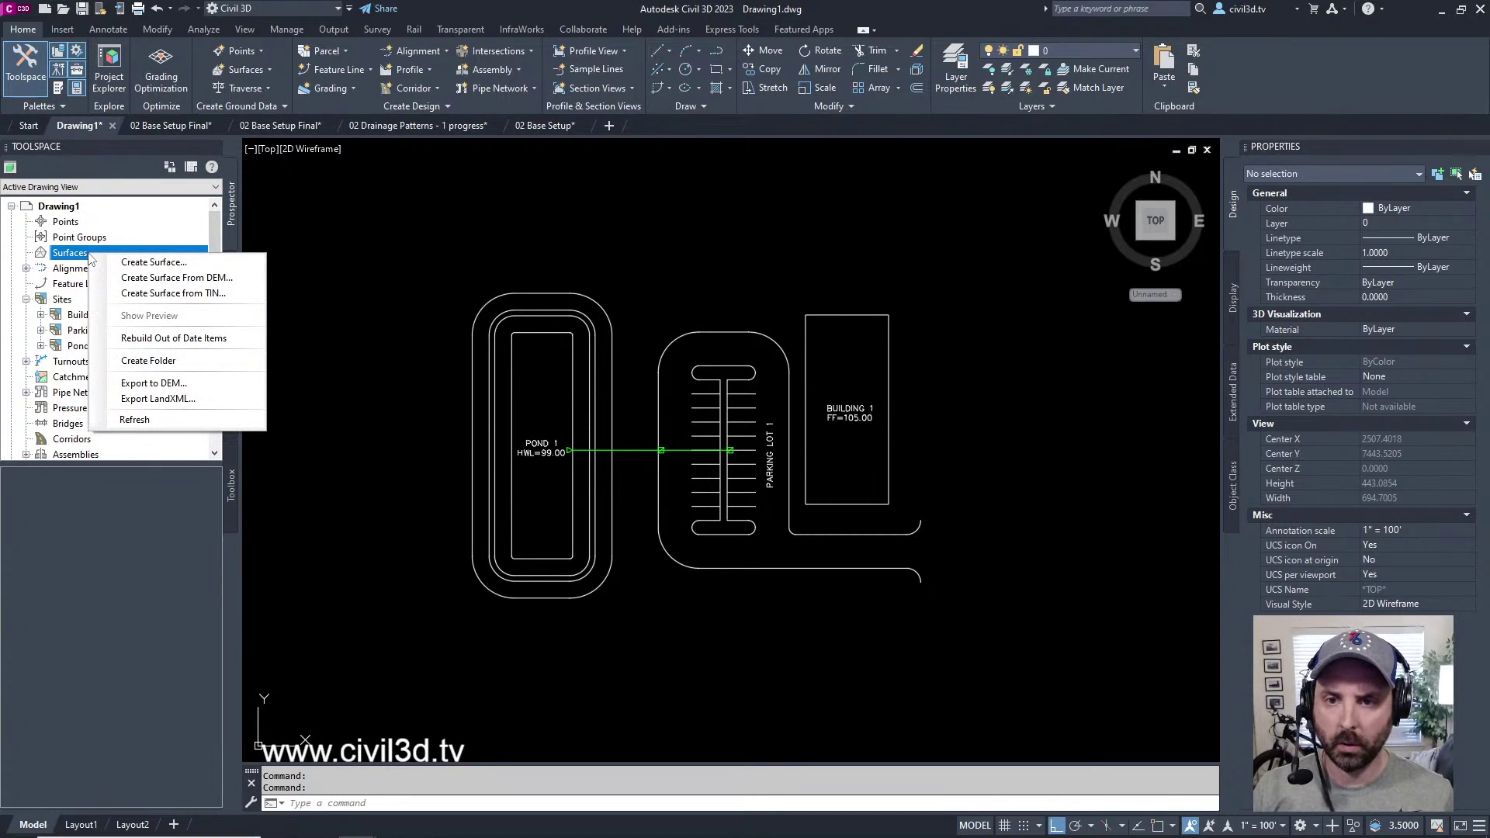
left_click(125, 268)
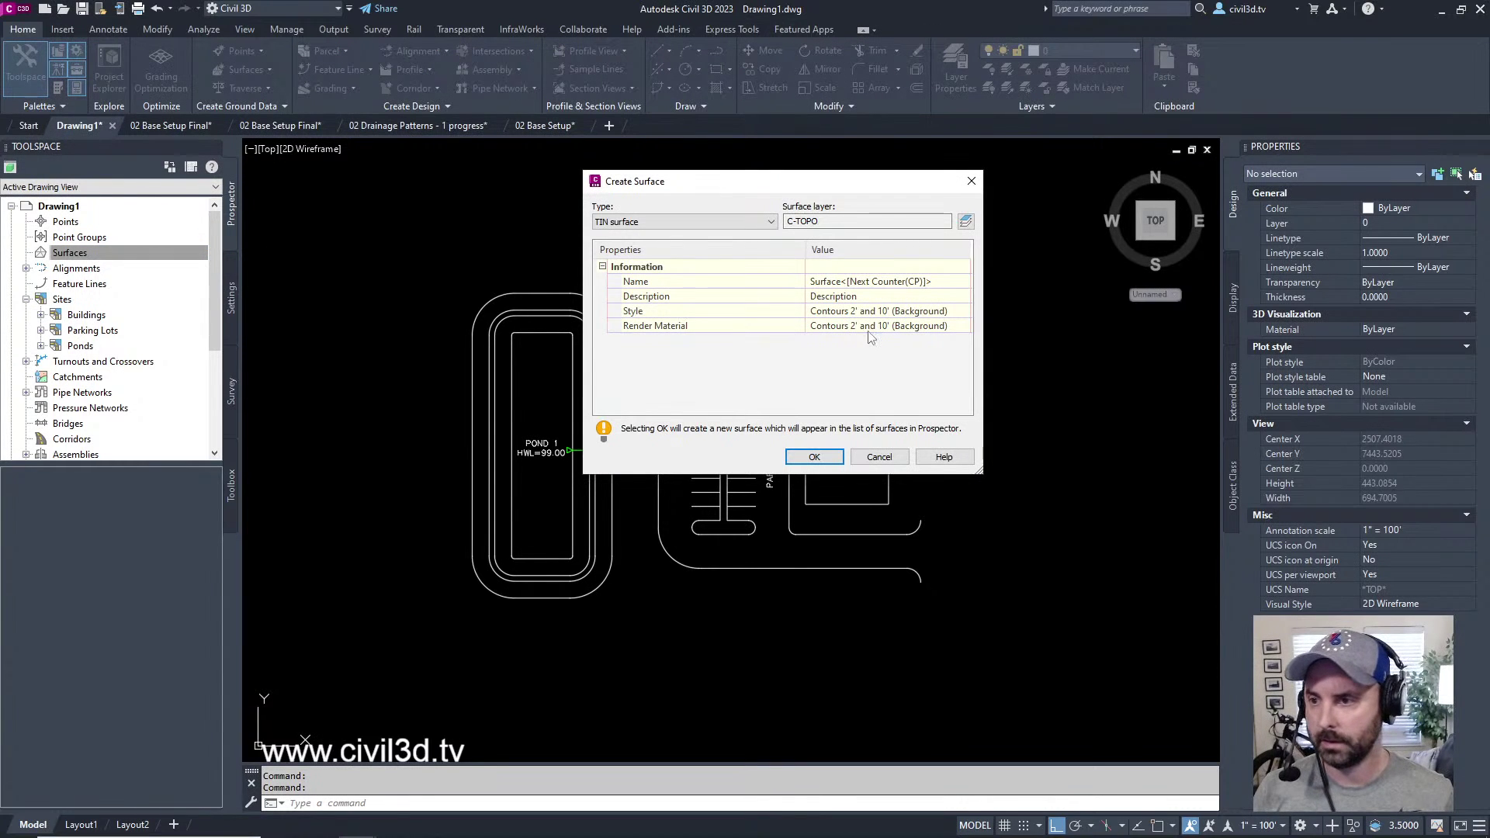
left_click(943, 280)
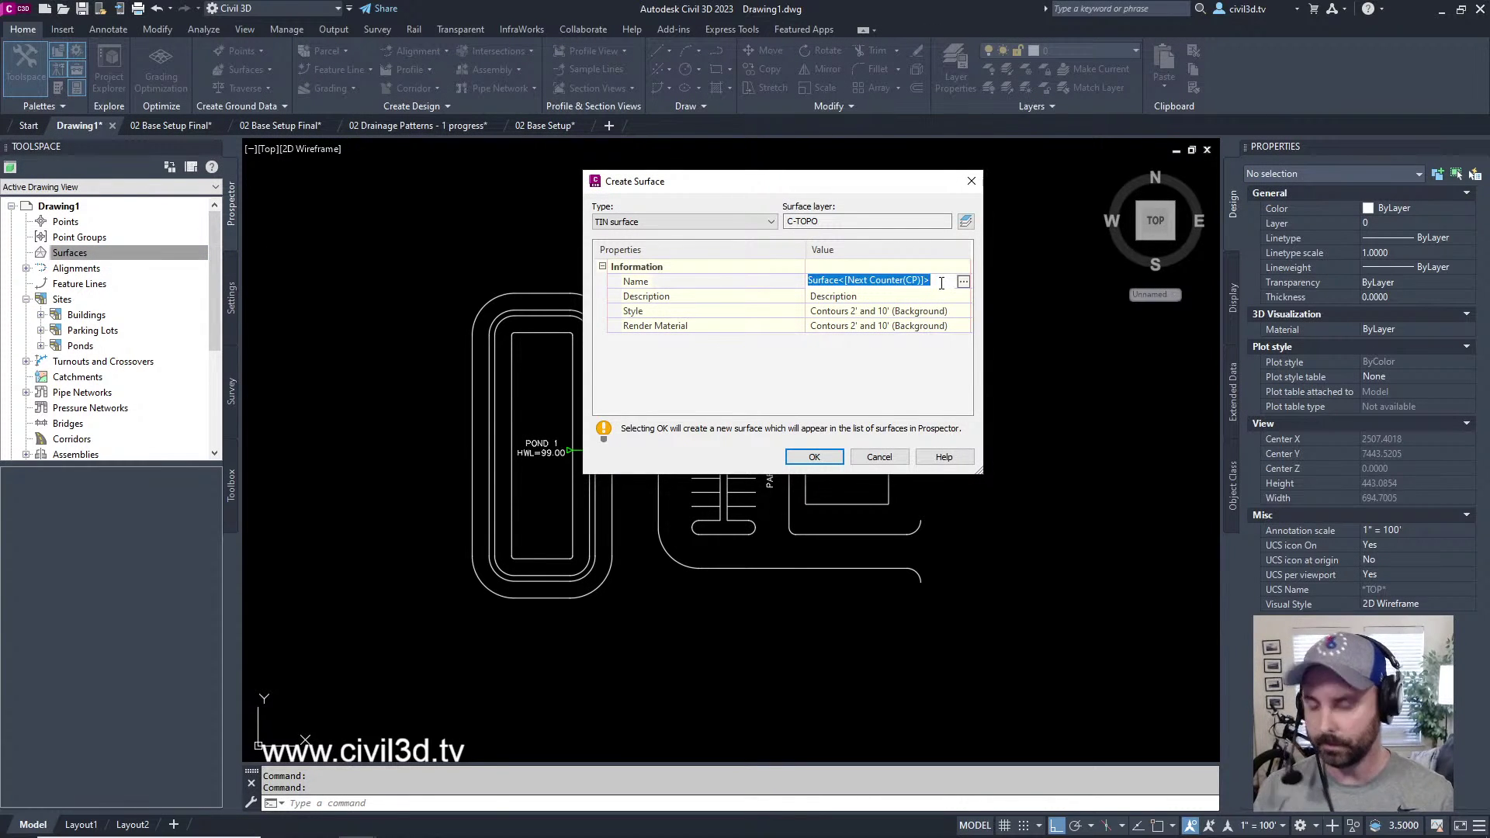
type("EG")
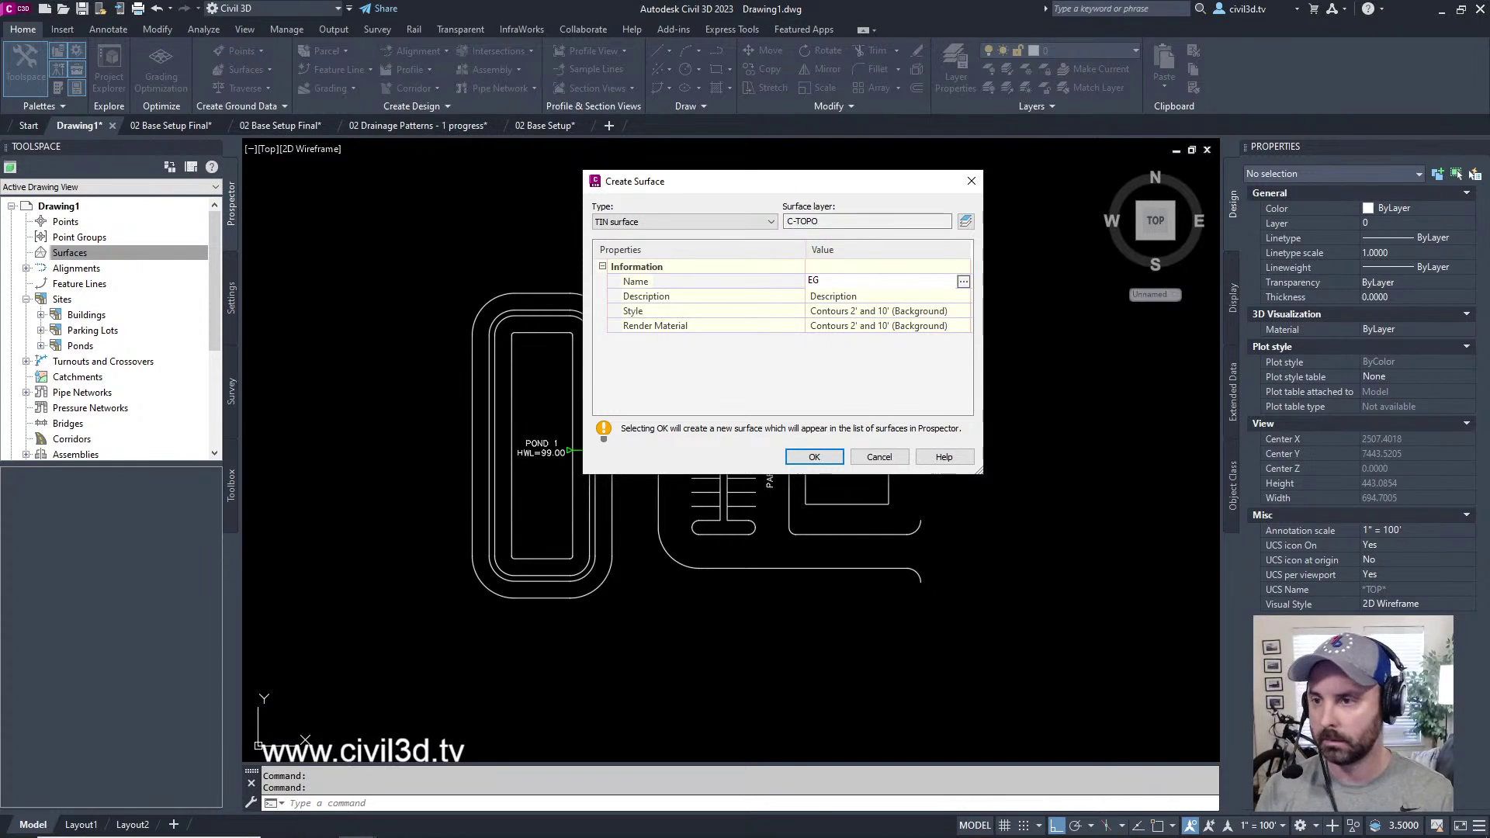
key("Return")
- Set the EG surface's style to _No Display and finish creating the surface
left_click(955, 317)
left_click(963, 311)
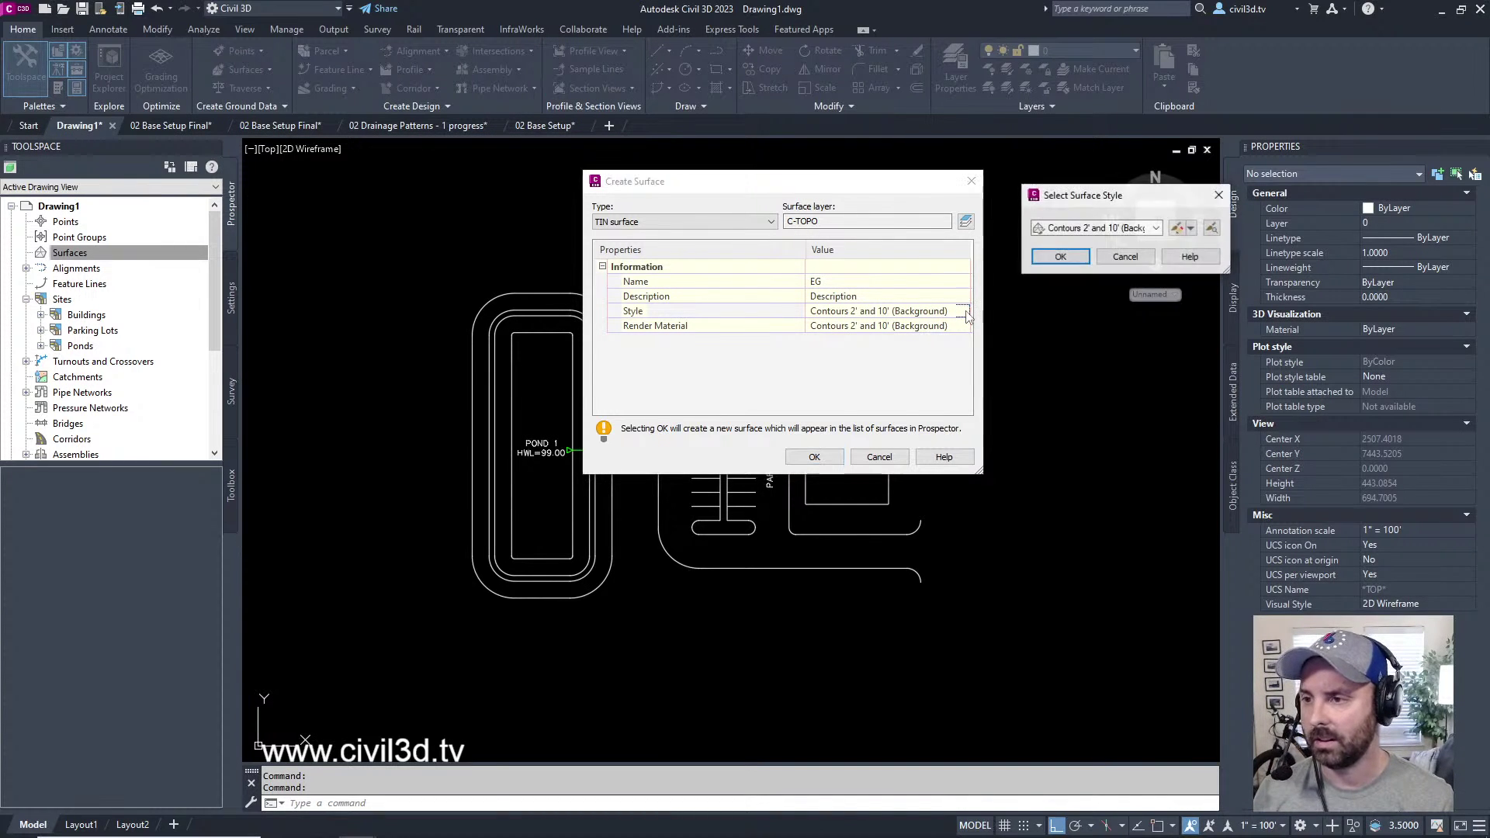
left_click(1060, 232)
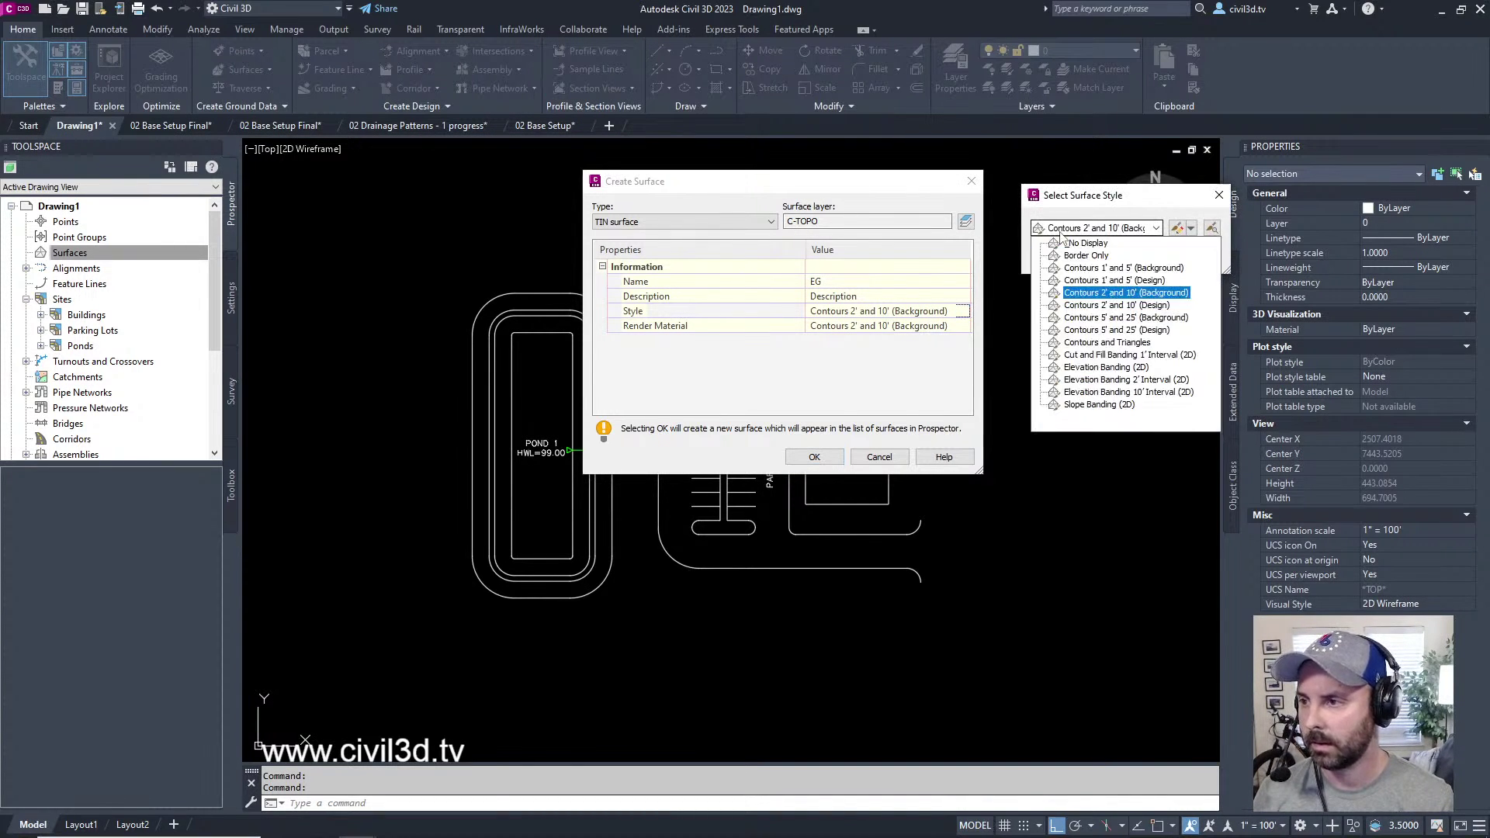
left_click(1095, 247)
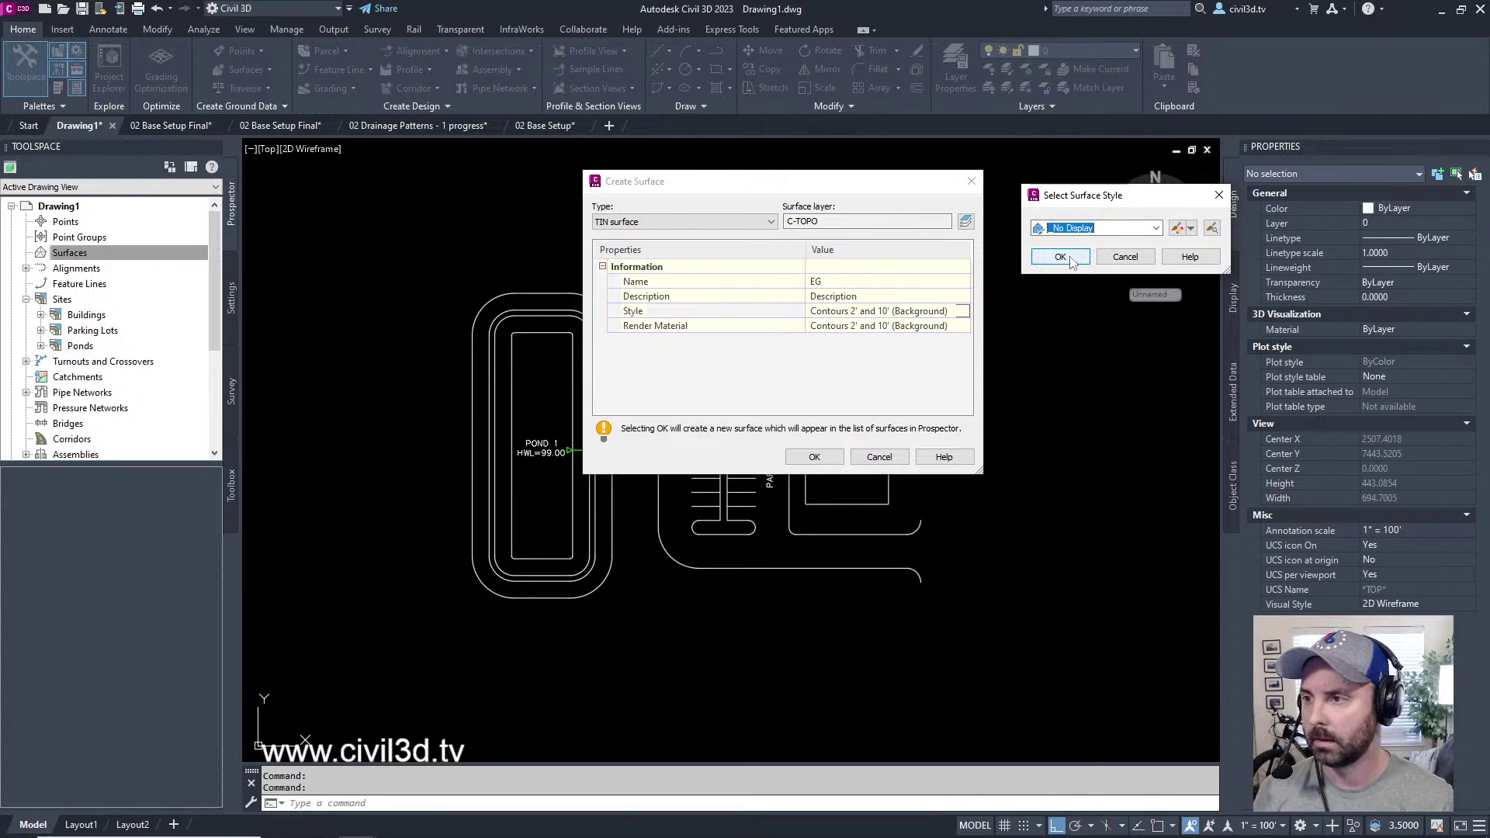
left_click(1070, 258)
left_click(814, 456)
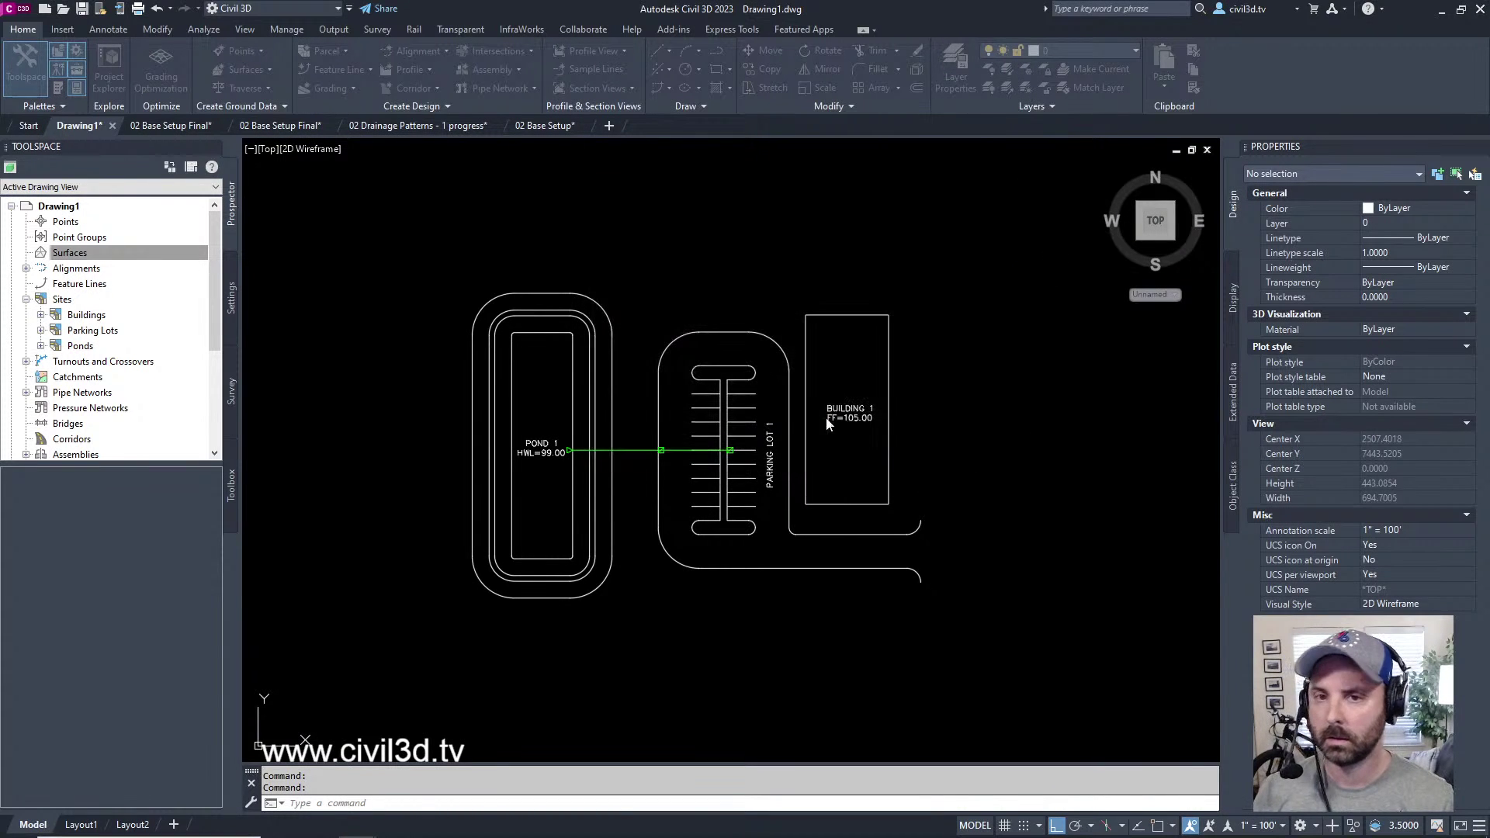
- Create a second TIN surface named FG on layer C-TOPO with the _No Display style
left_click(130, 254)
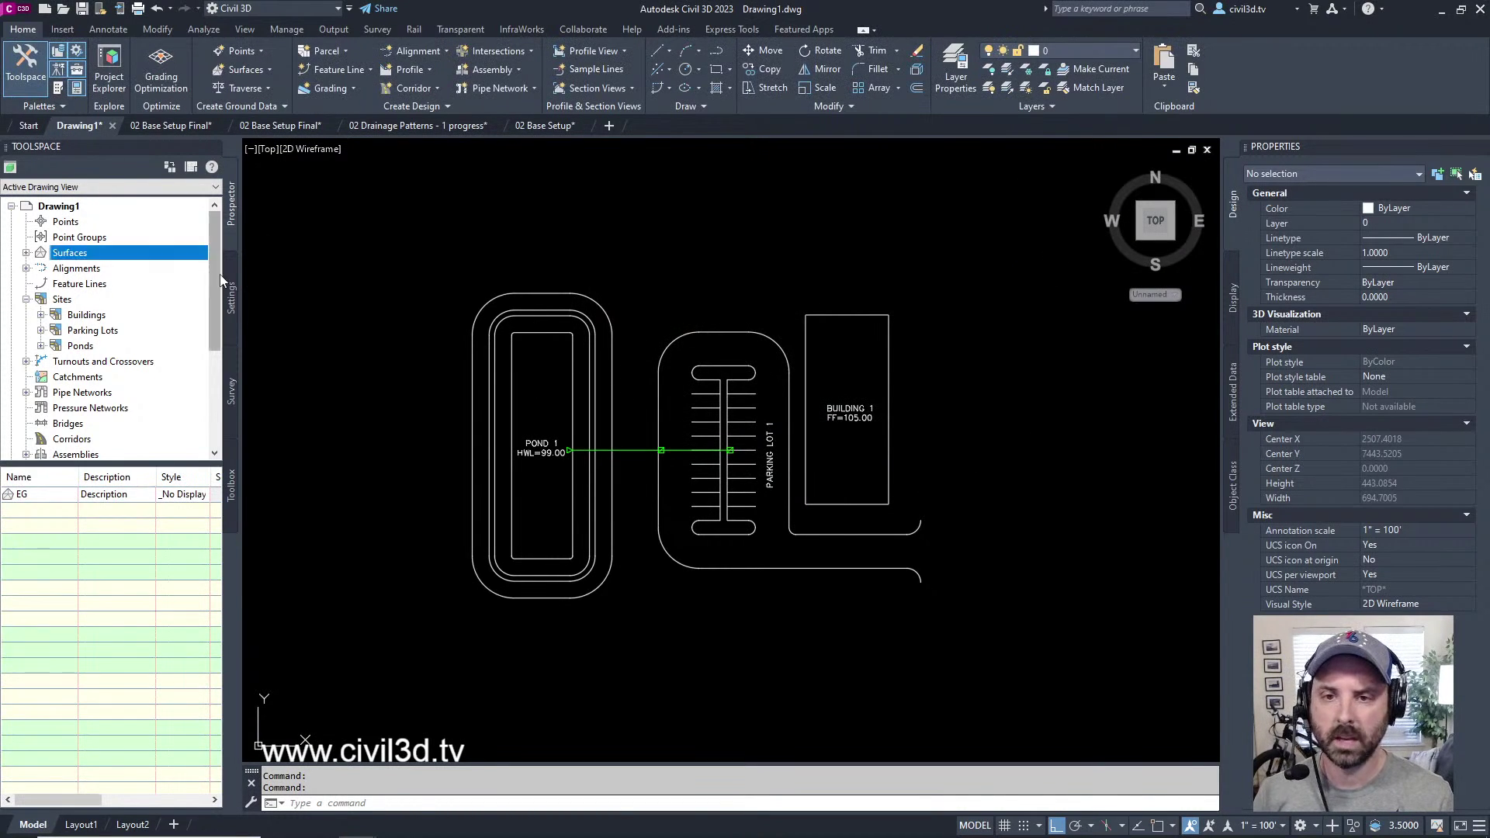
right_click(95, 259)
left_click(151, 263)
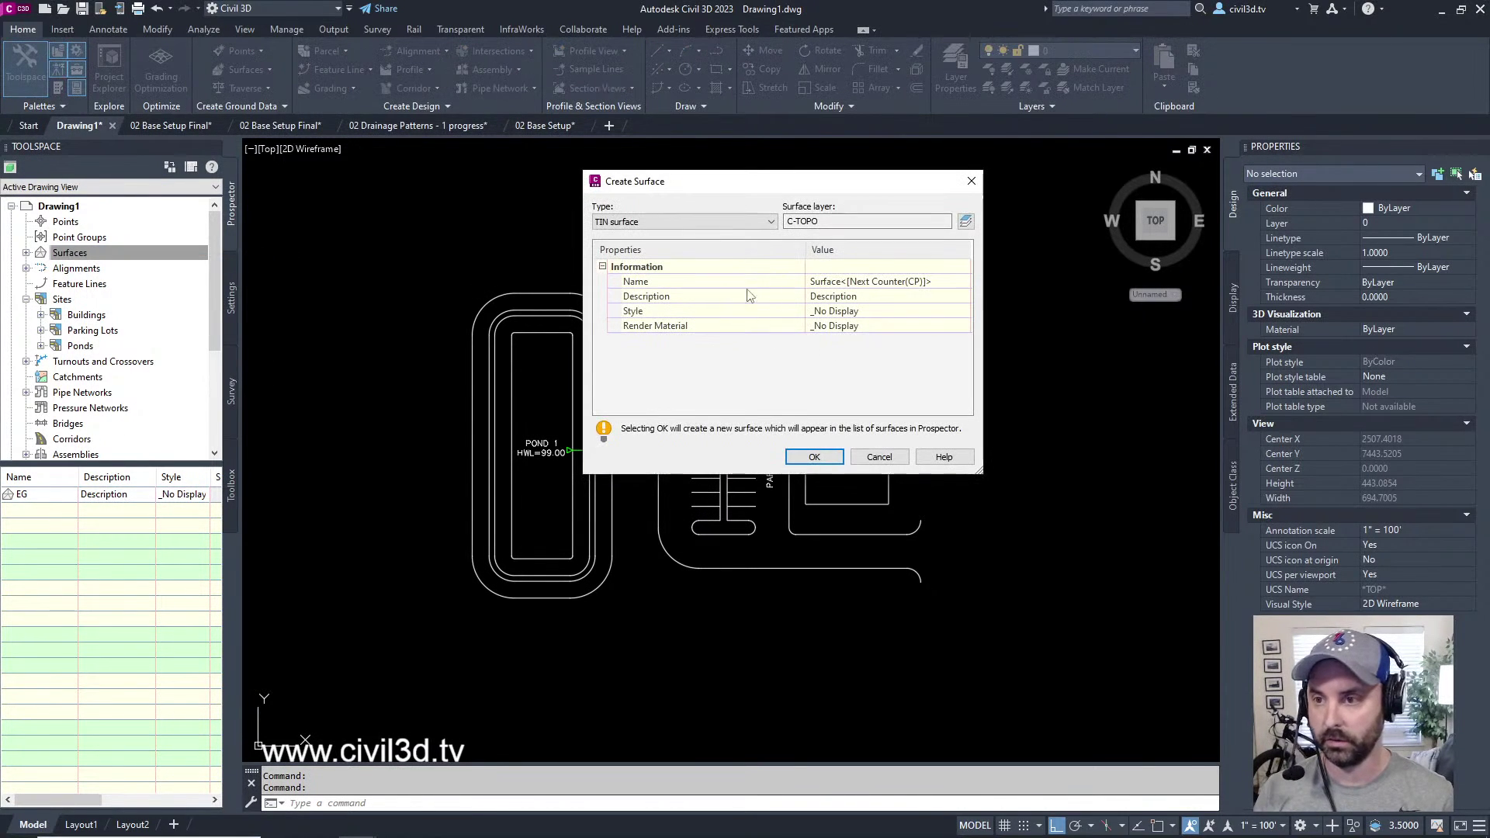
left_click(858, 281)
type("FG")
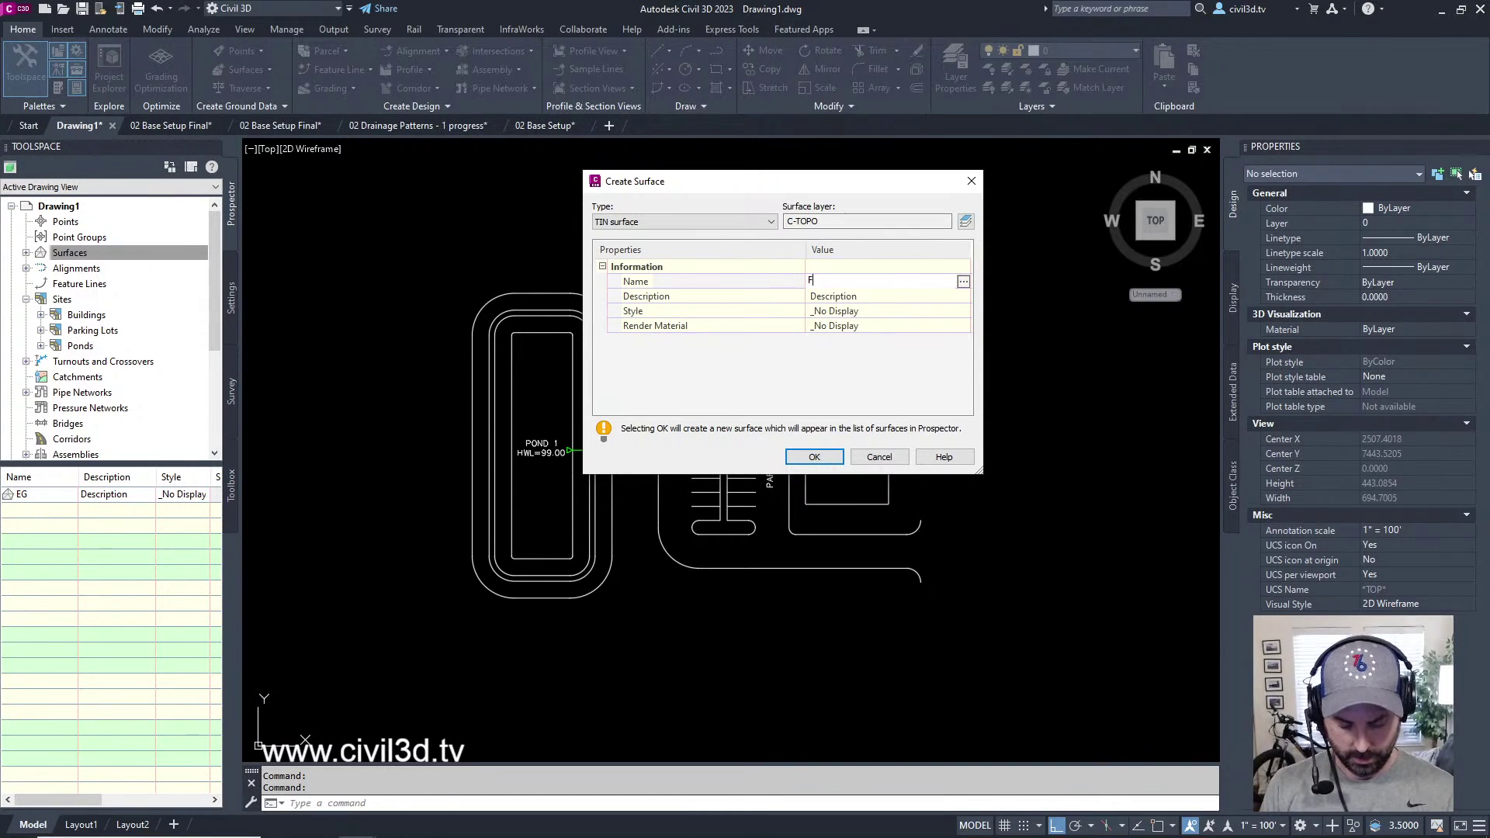
left_click(822, 461)
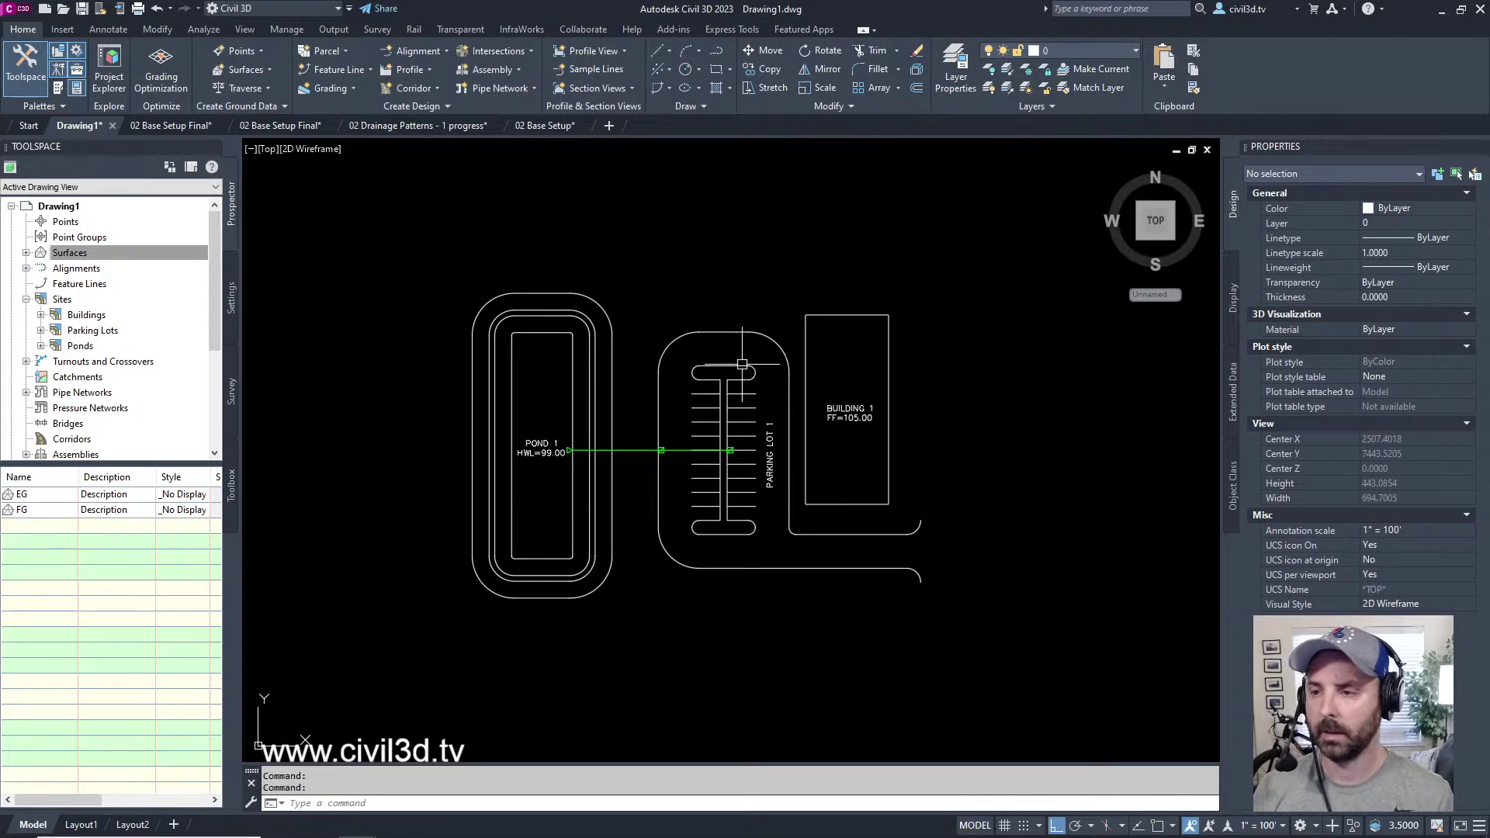
- Draw a large rectangle of about 1.3 million sq ft enclosing the pond, parking lot and building with generous margins
scroll(742, 365, "down", 6)
scroll(742, 364, "up", 2)
scroll(743, 365, "down", 2)
mouse_move(742, 365)
middle_mouse_down()
mouse_move(733, 431)
mouse_move(762, 388)
middle_mouse_up()
scroll(733, 431, "up", 3)
type("re")
key("Escape")
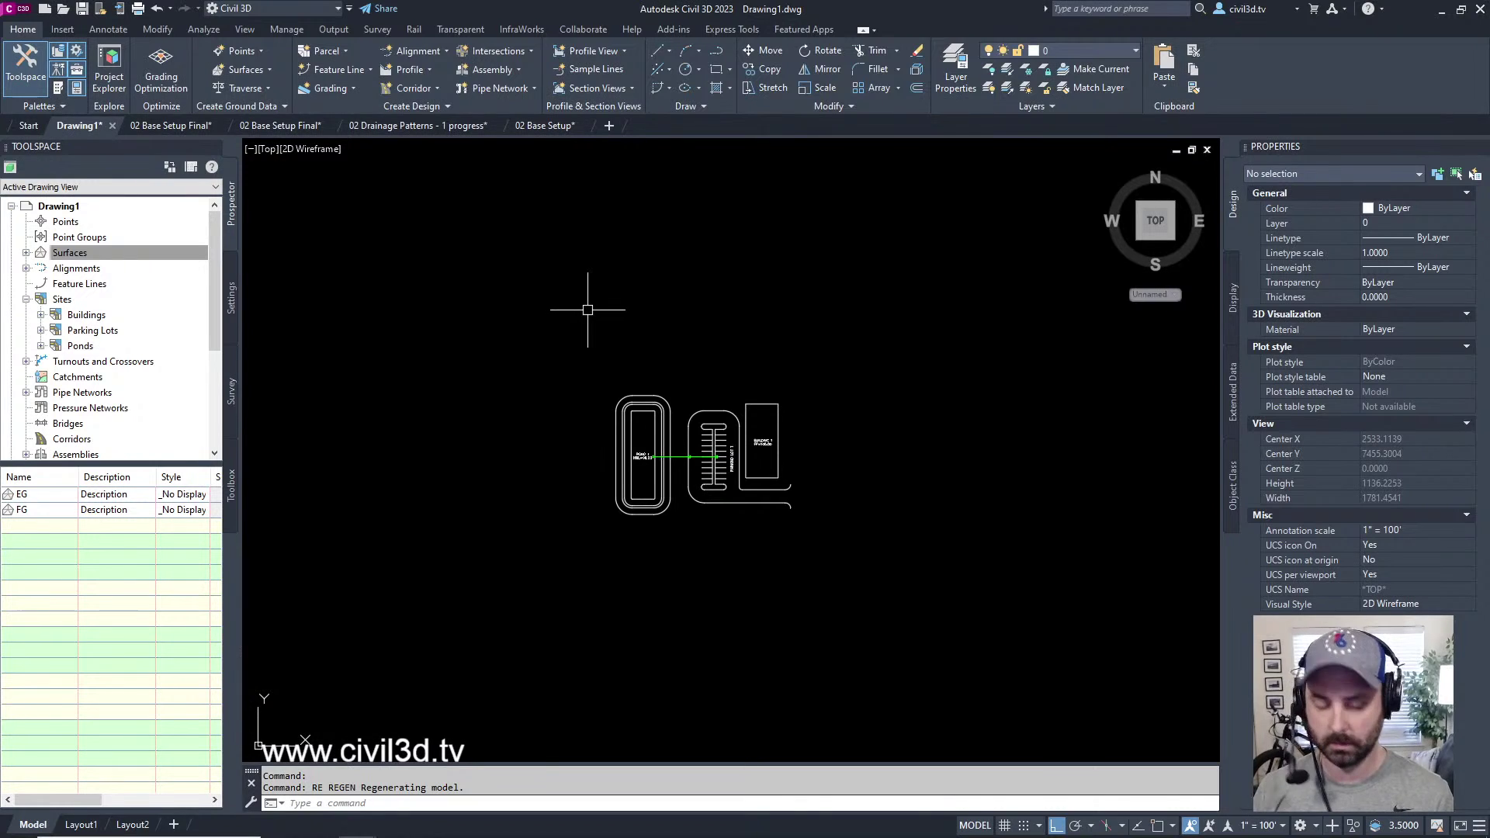
key("Escape")
type("rec")
key("Return")
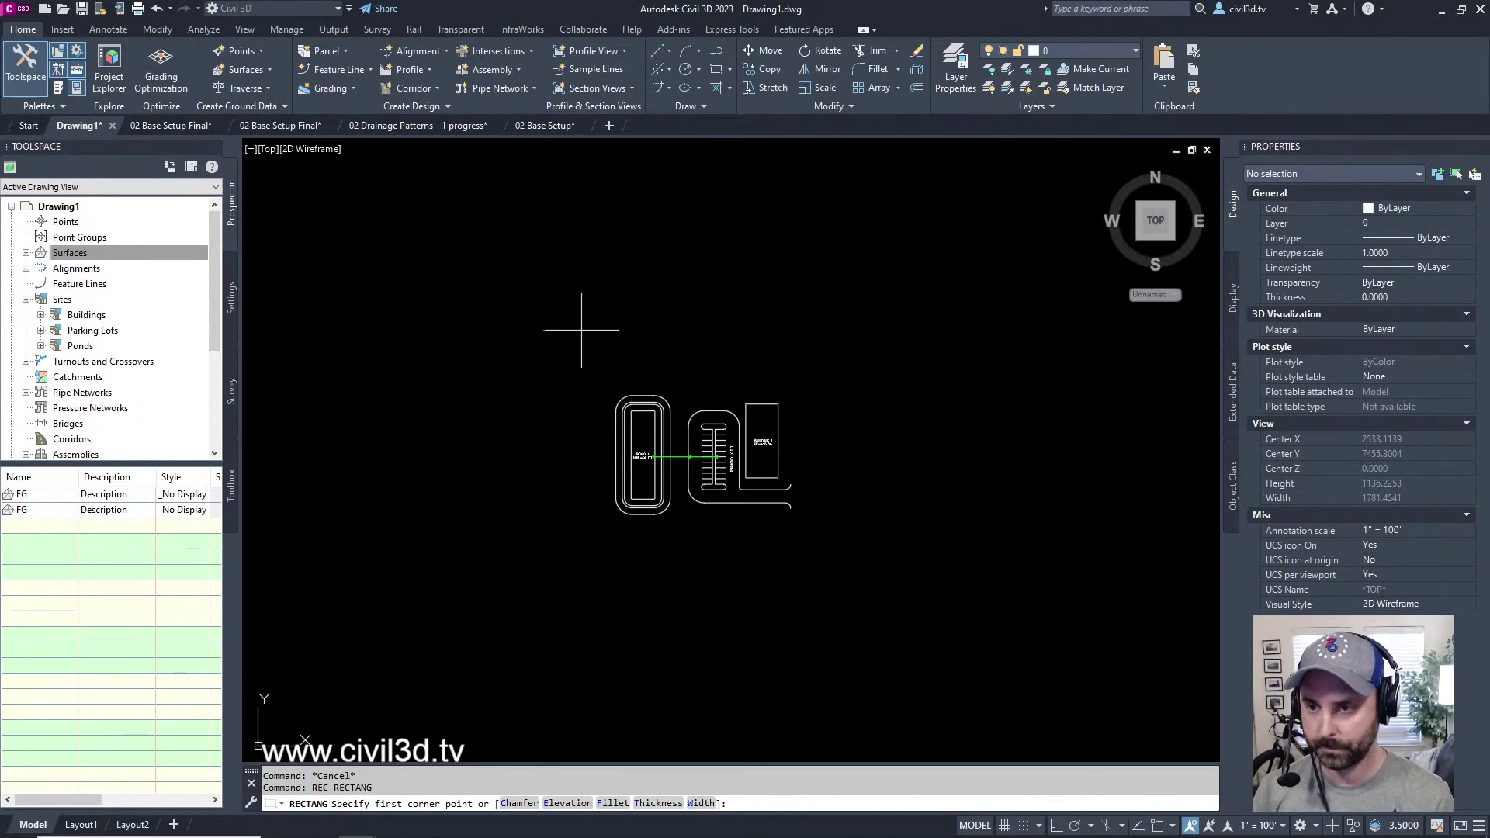
left_click(334, 186)
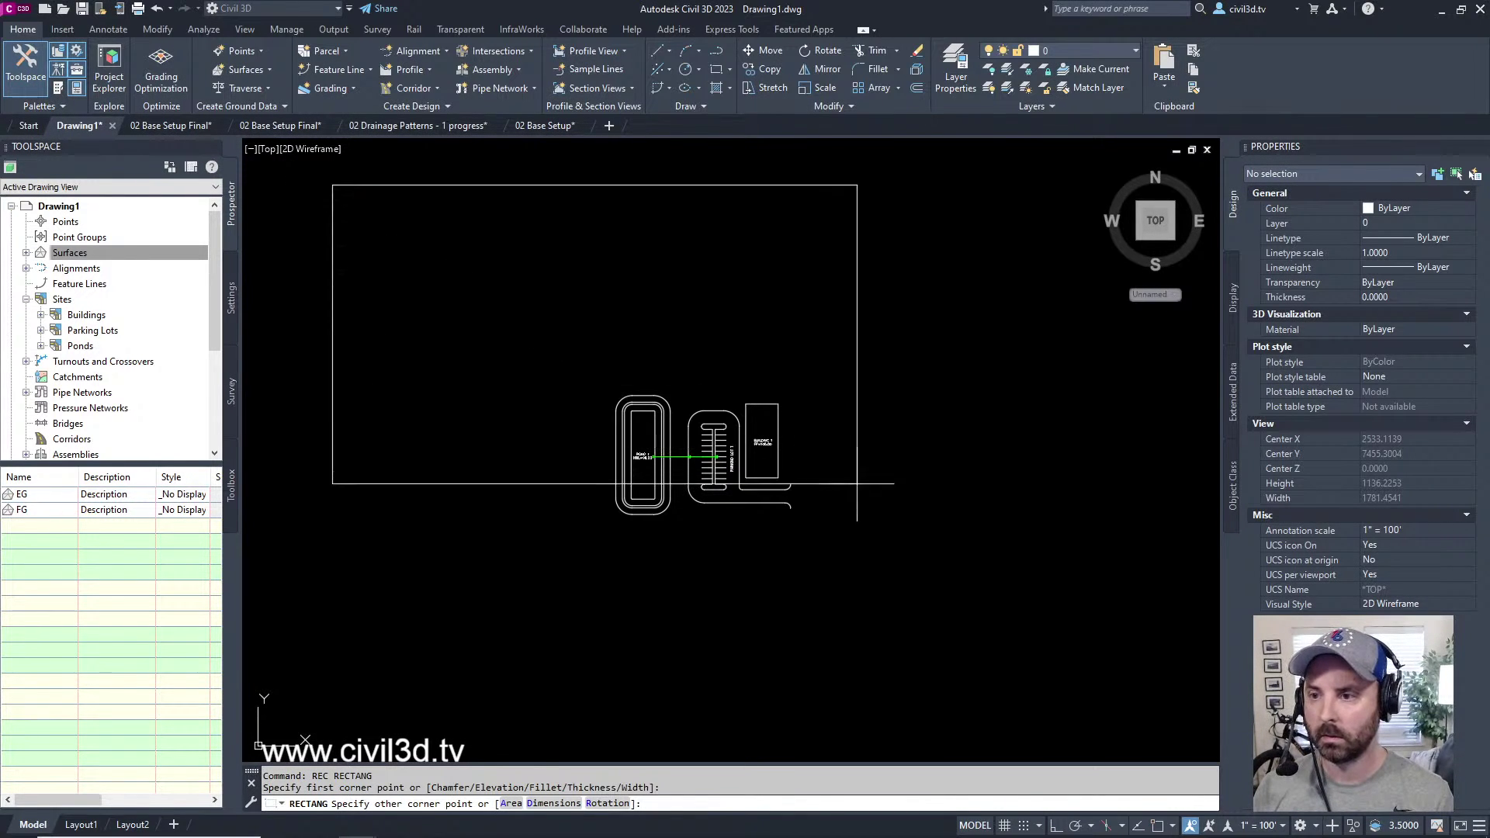
left_click(1094, 698)
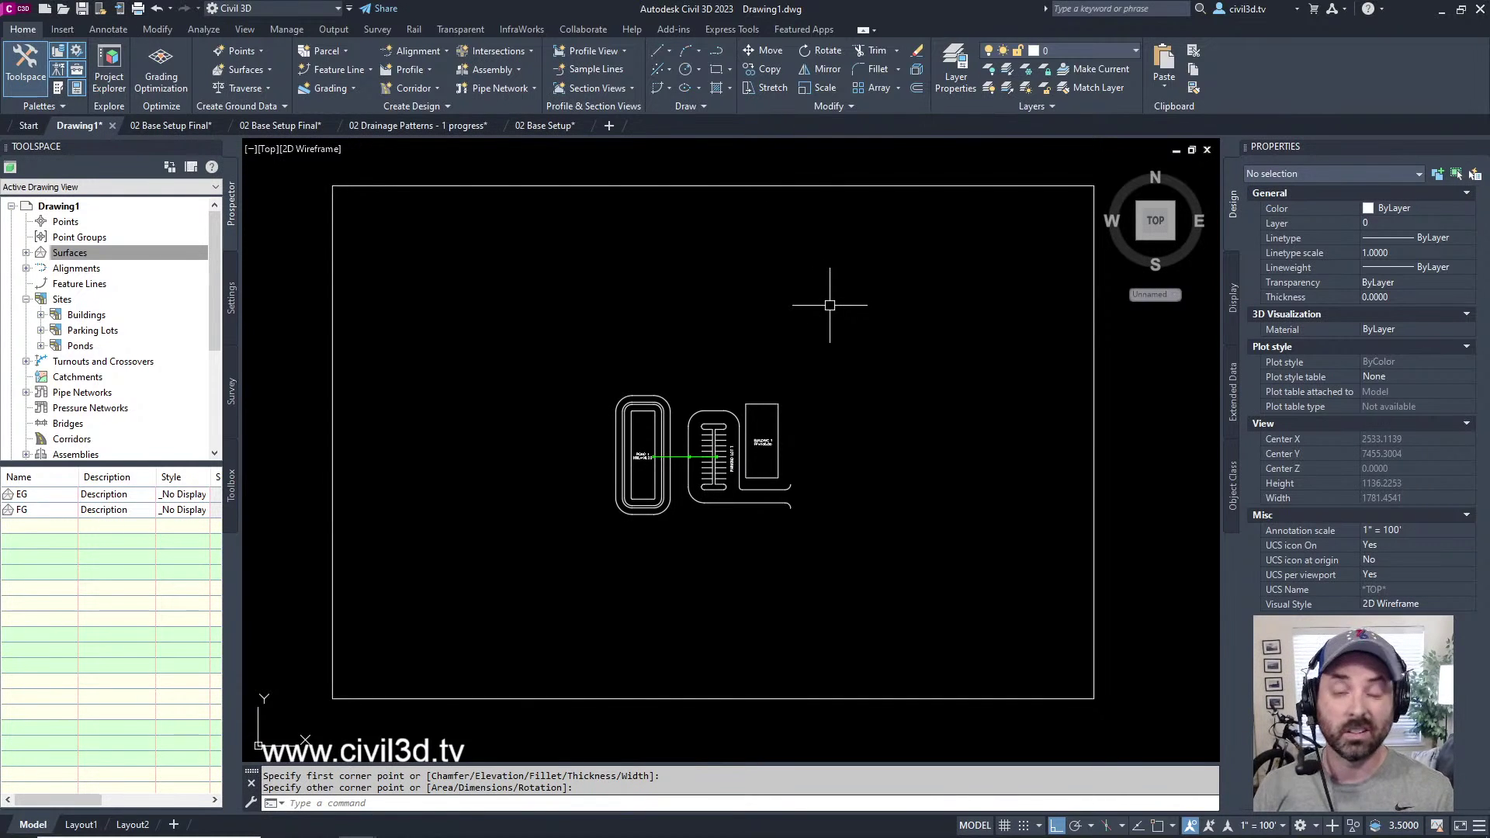
key("Escape")
key("Escape")
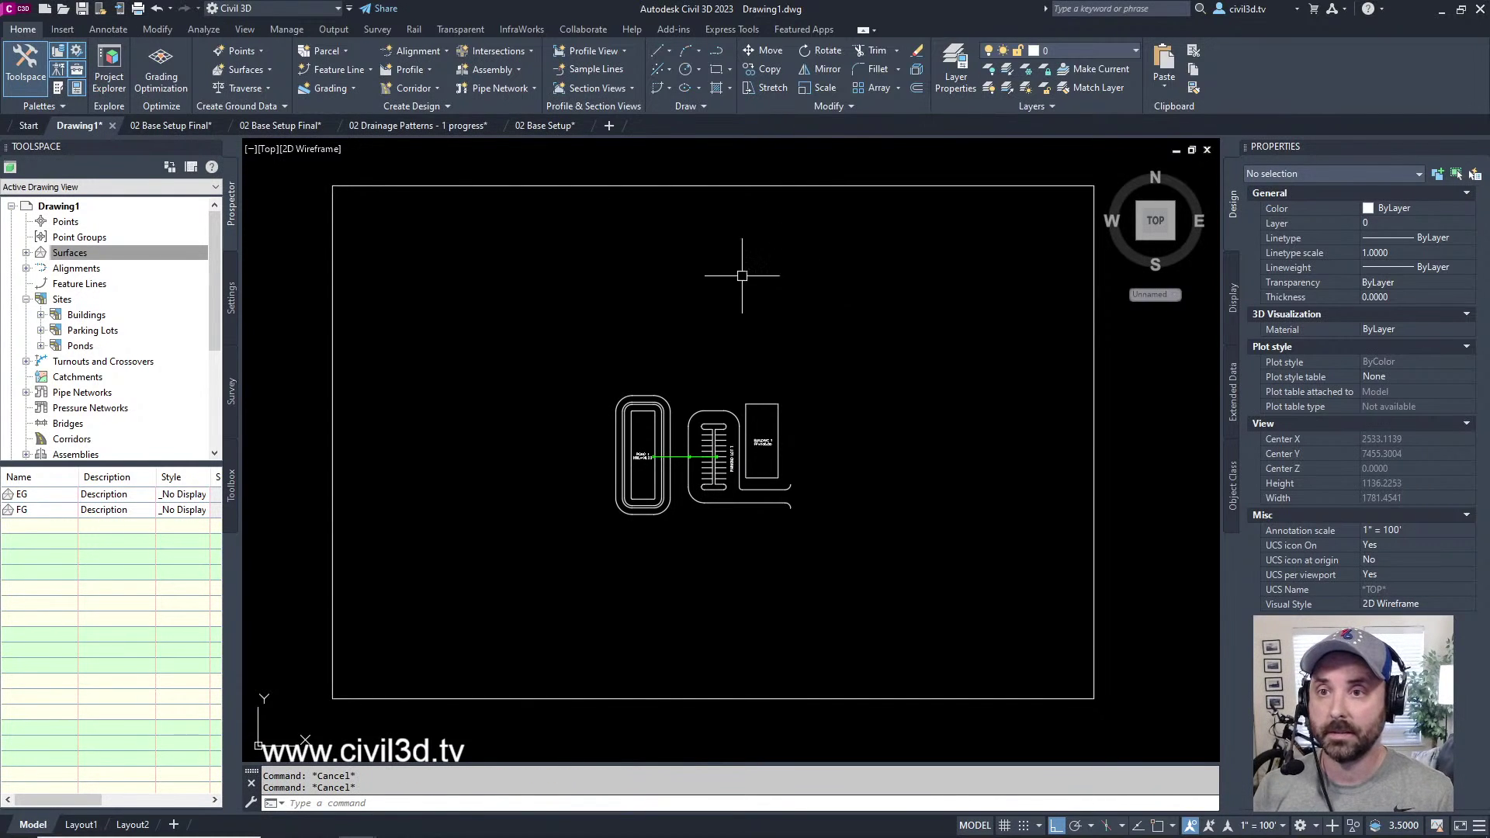
- Start converting the large rectangle into a feature line and create a new site named Existing for it
left_click(348, 73)
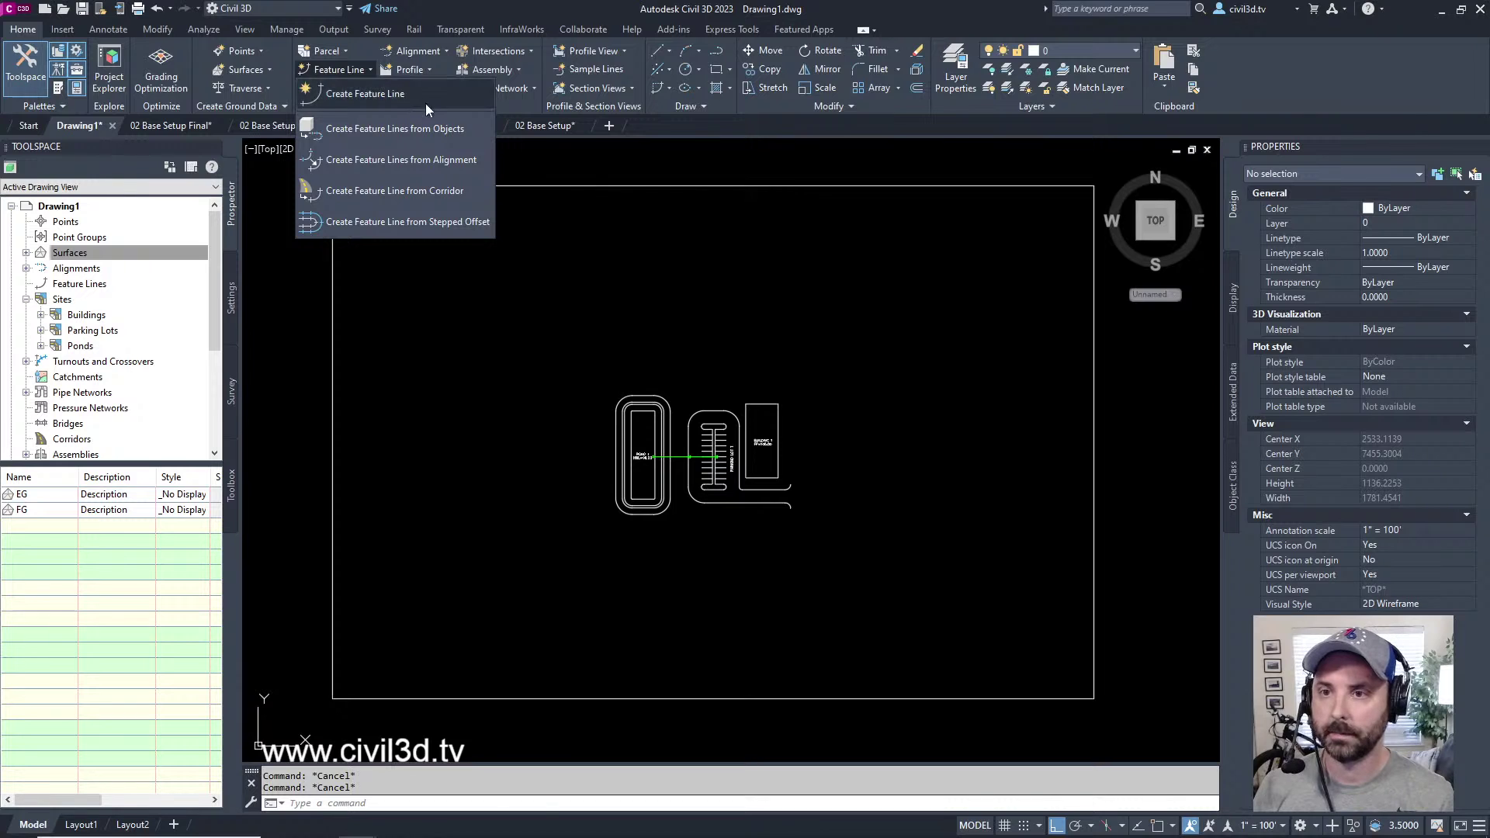
left_click(464, 130)
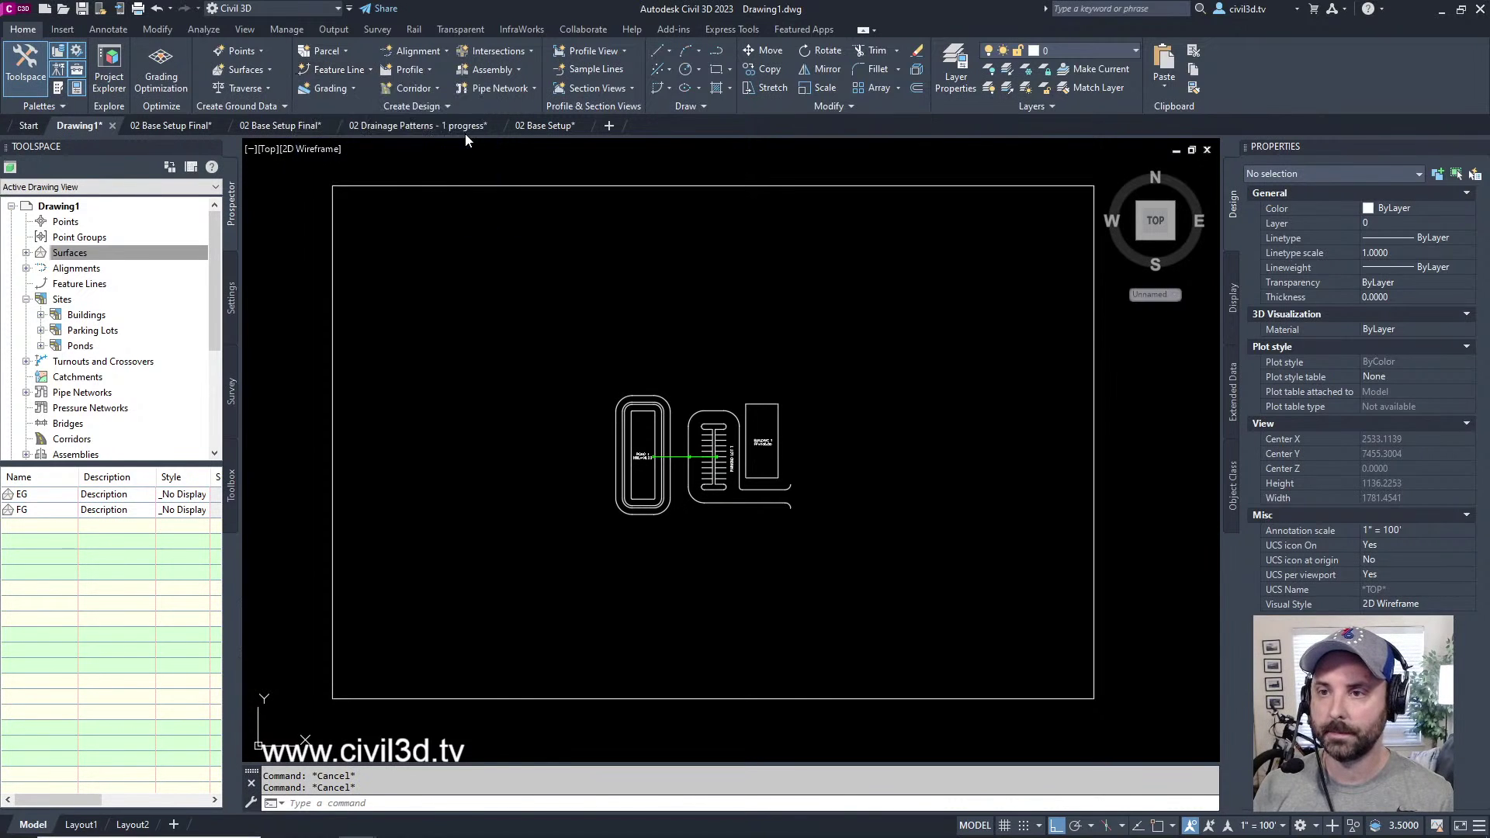
left_click(491, 185)
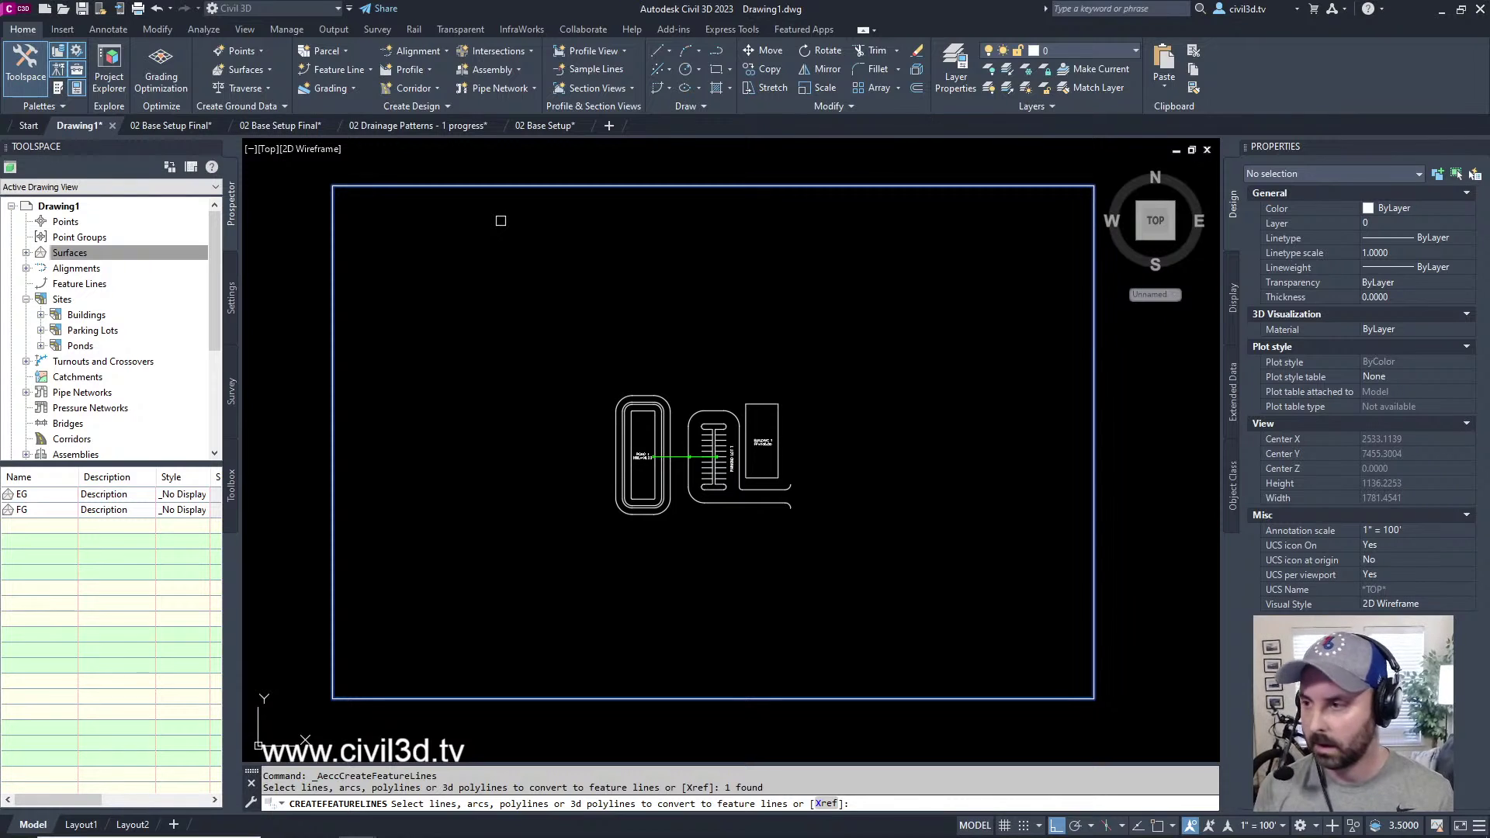
key("Return")
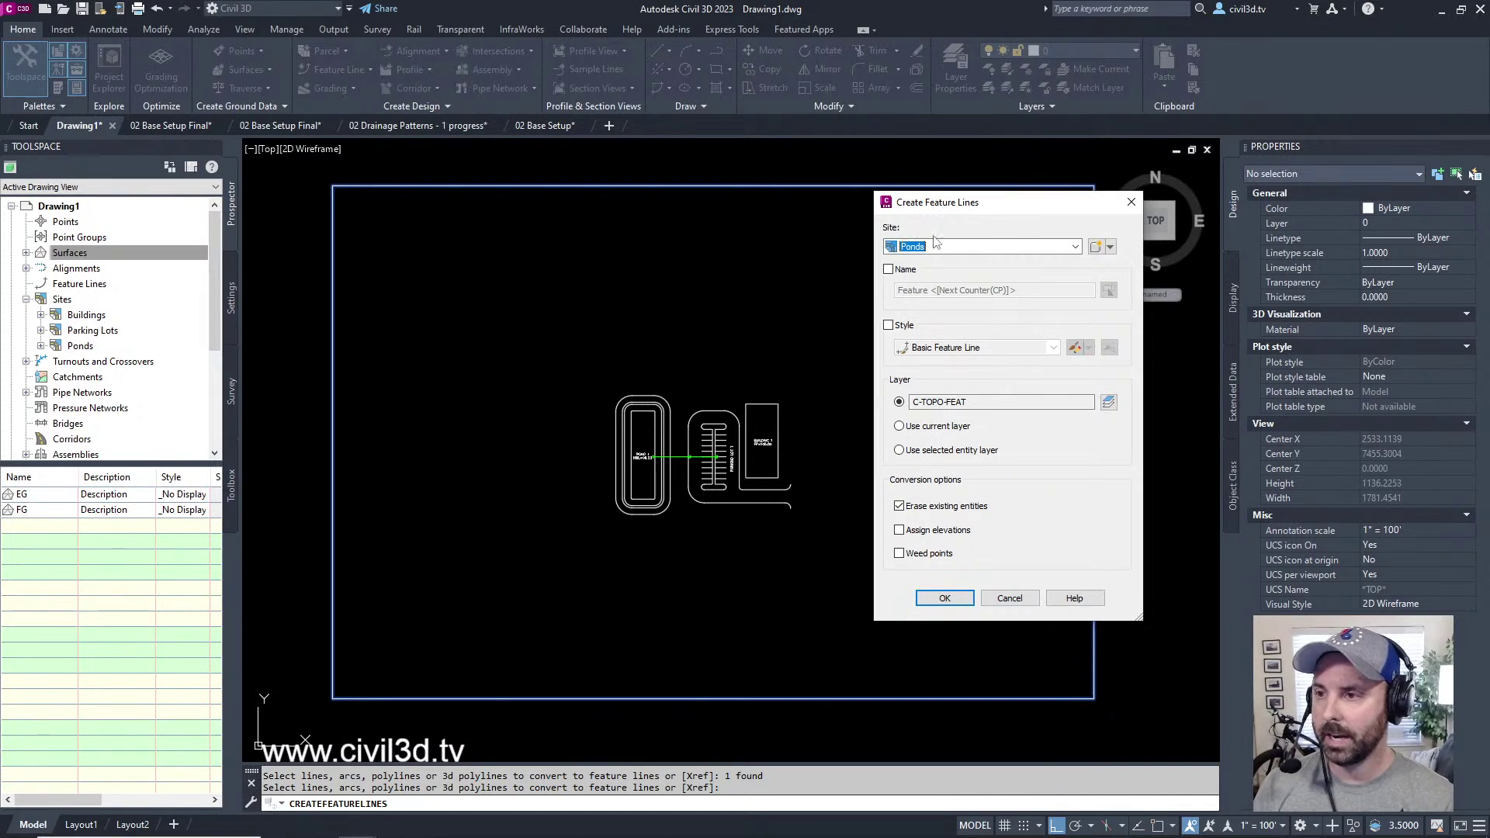
left_click(1074, 246)
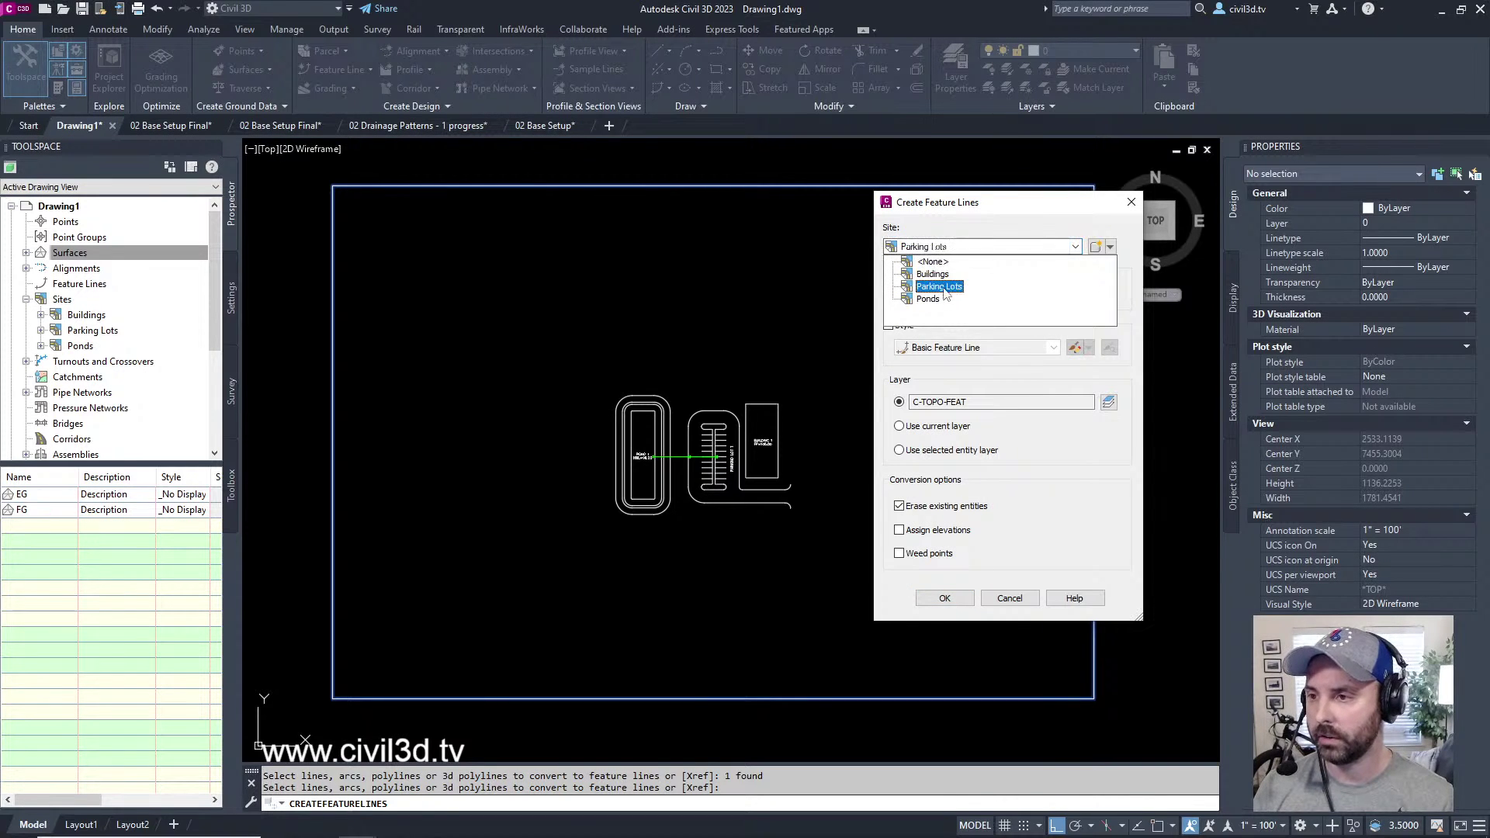
left_click(1040, 225)
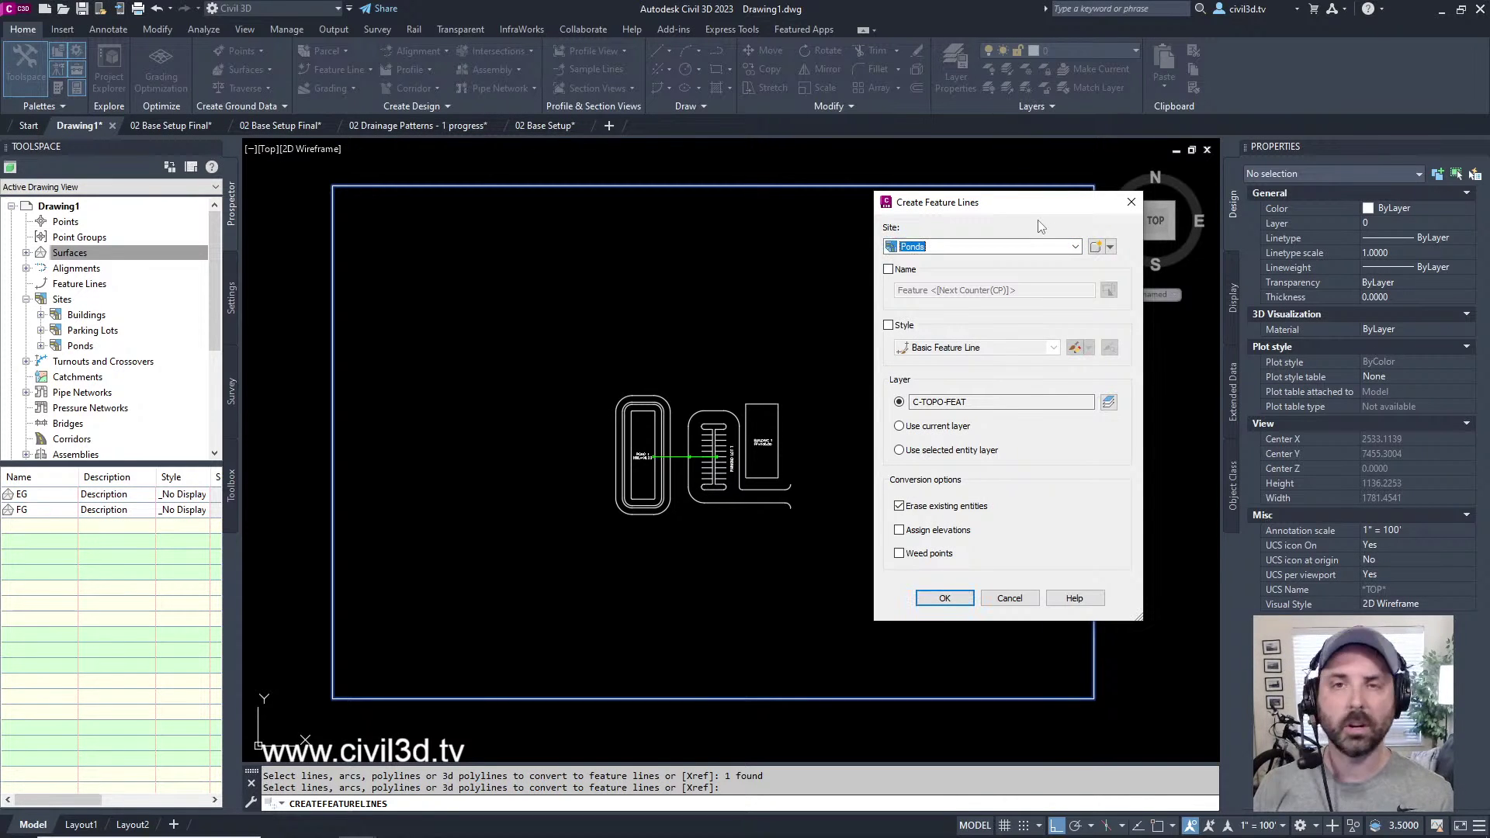
left_click(1095, 247)
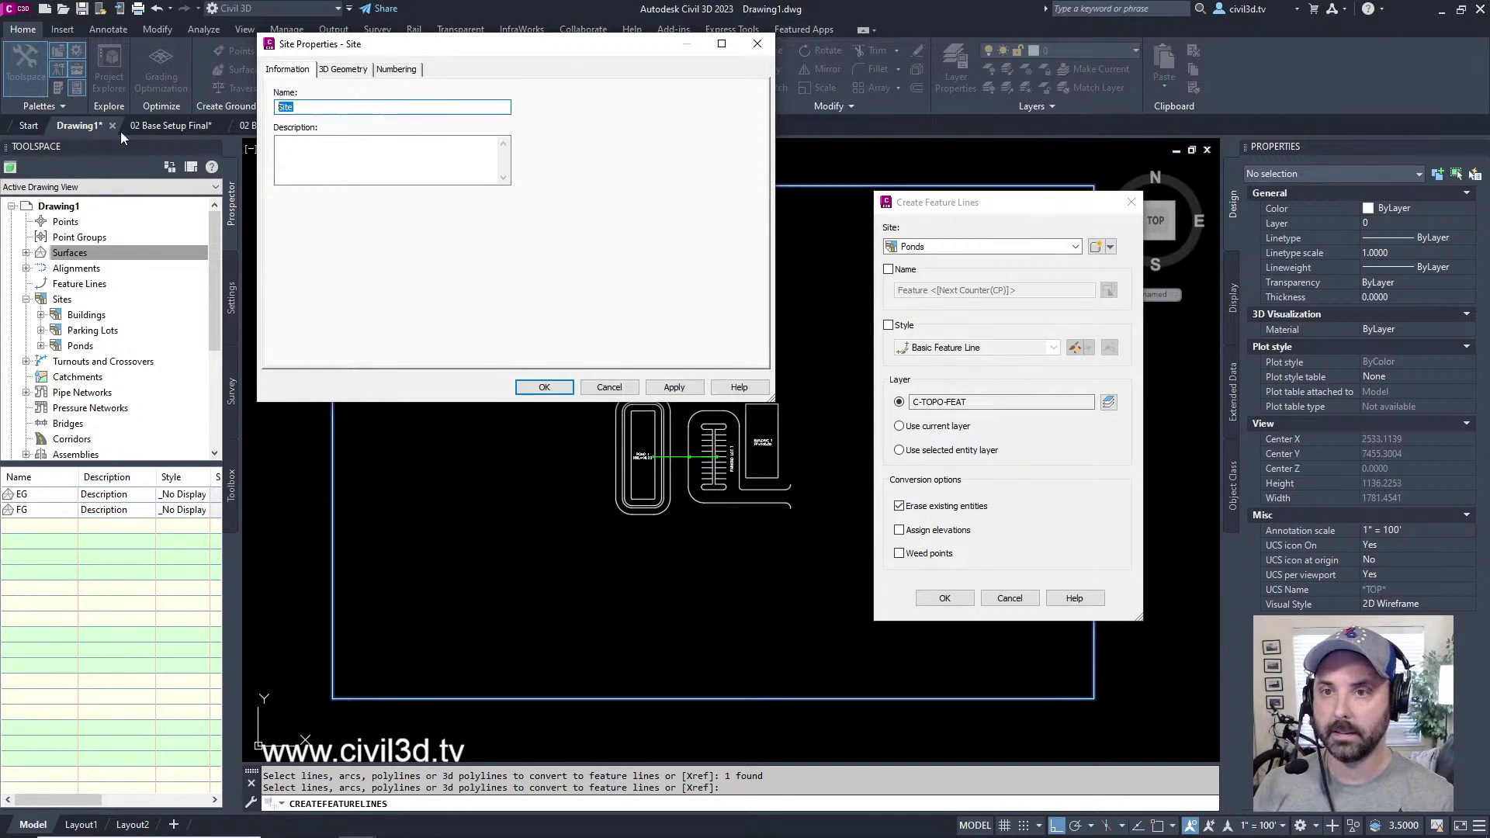
type("Exis")
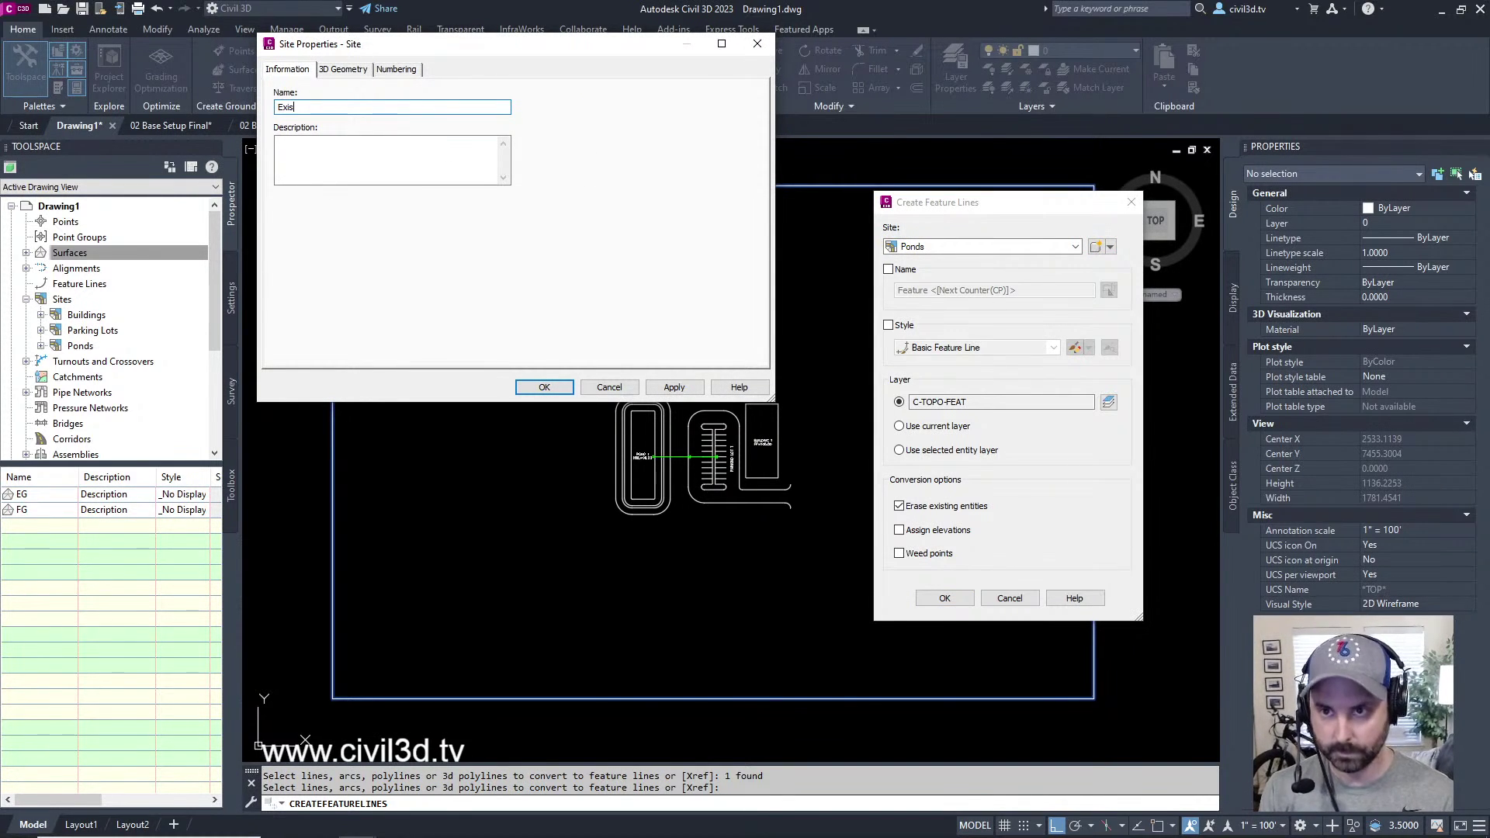
type("ting")
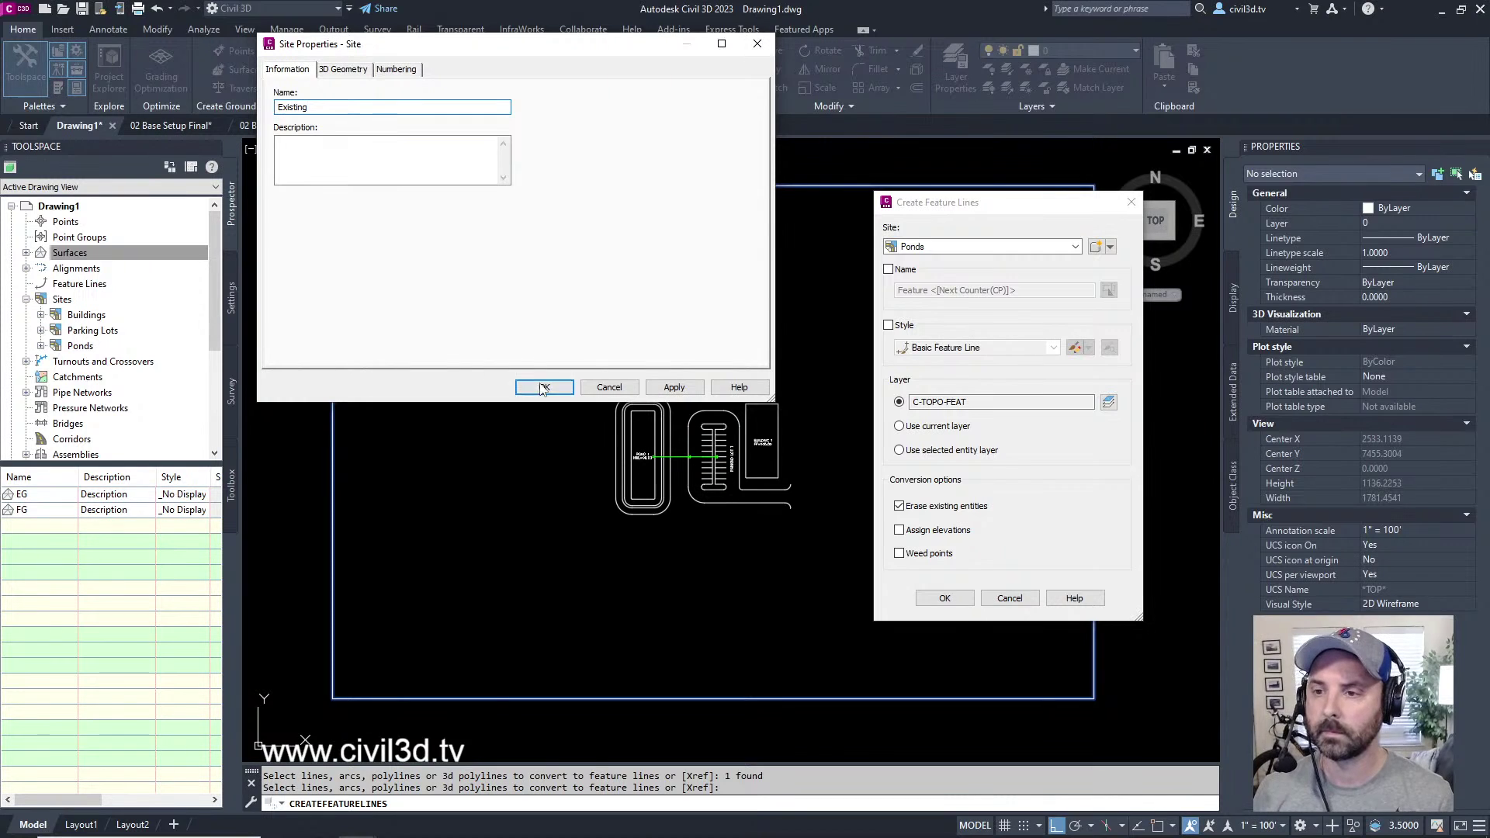
left_click(544, 387)
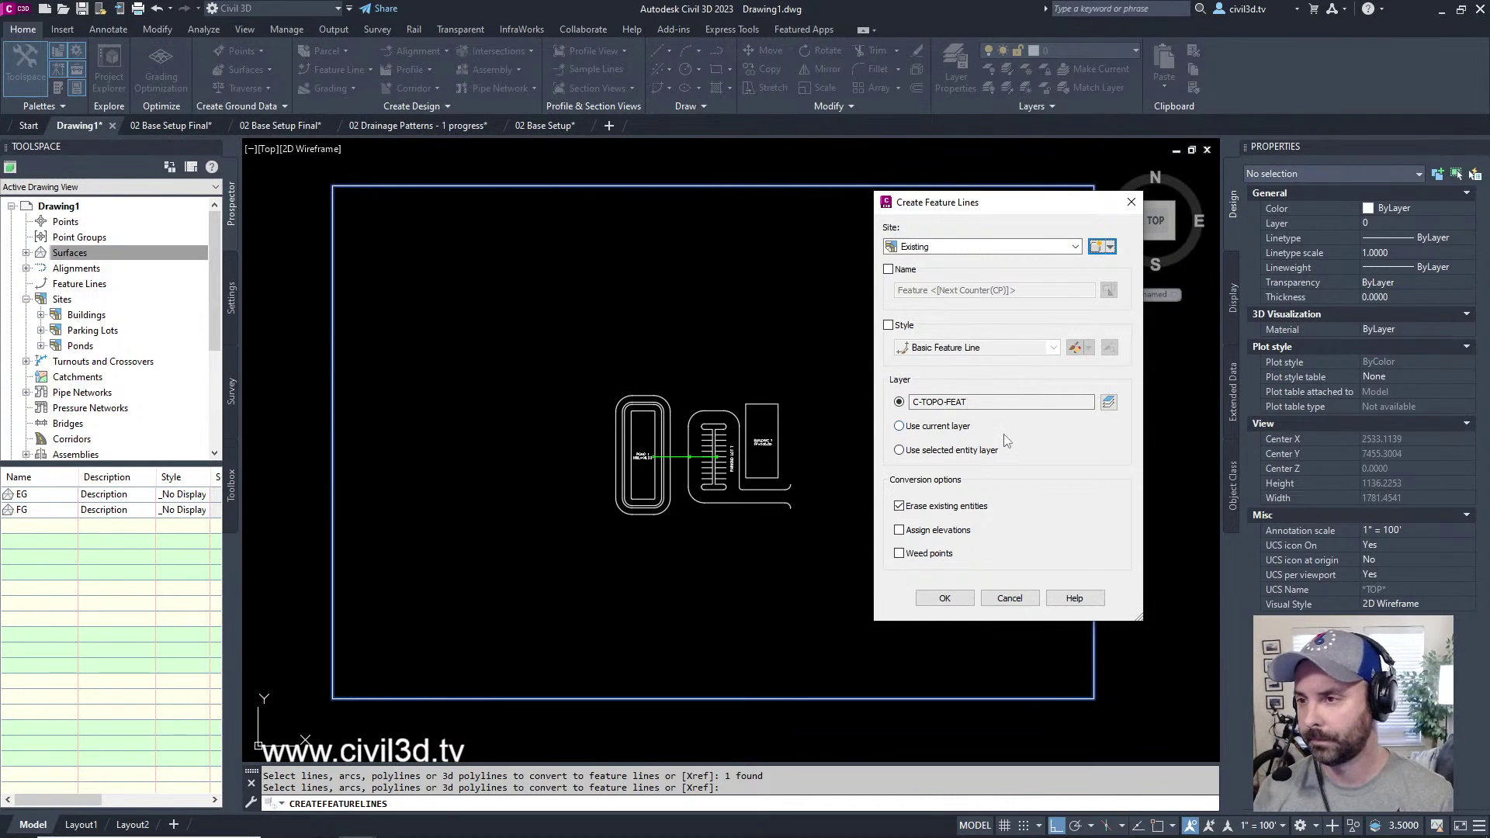
- Enable naming for the feature line, prefix its name template with Existing, and turn on elevation assignment
left_click(888, 270)
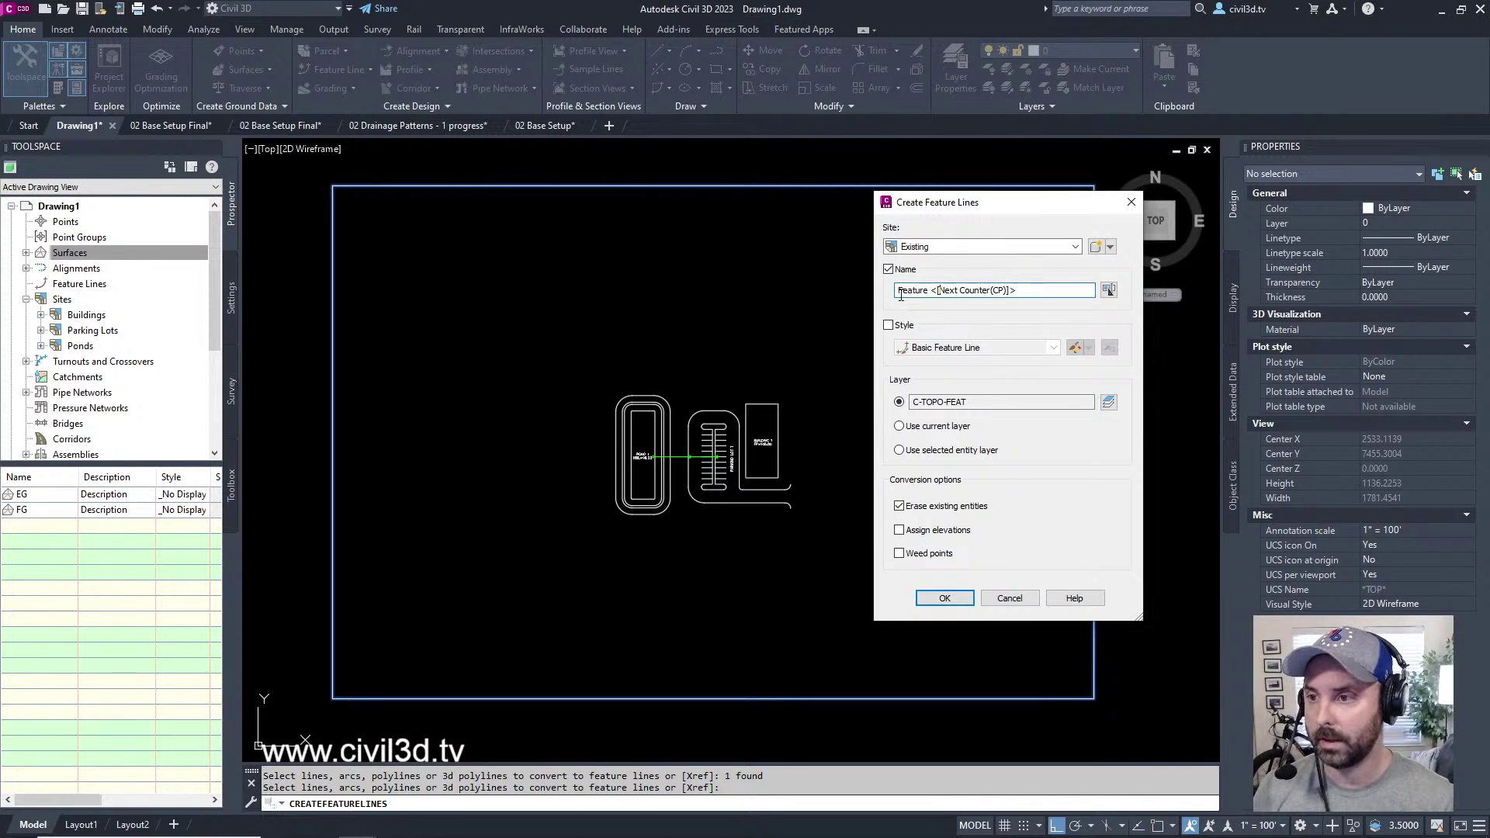
left_click(897, 290)
type("Ex")
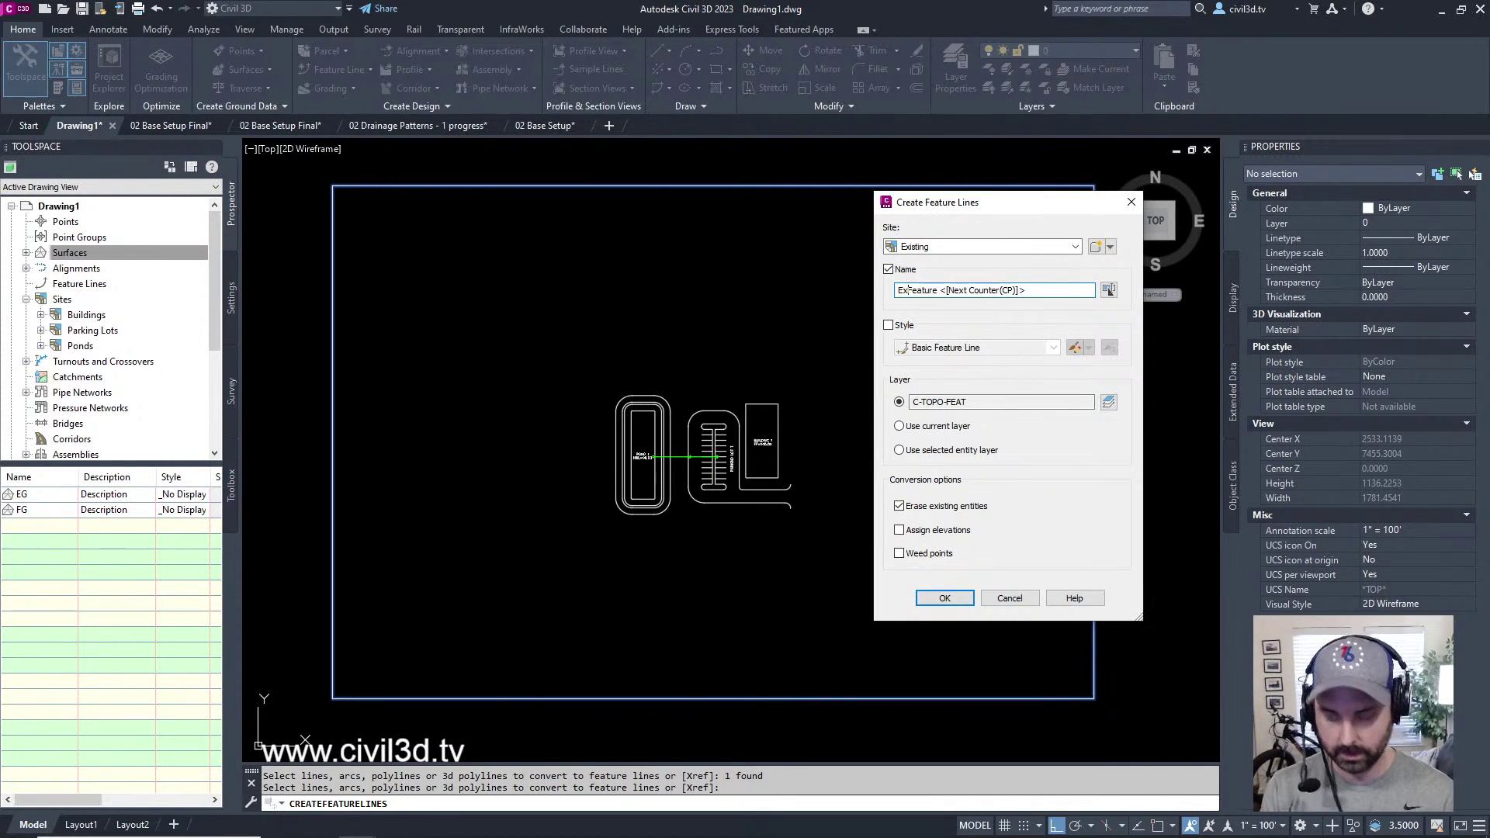
type("isting")
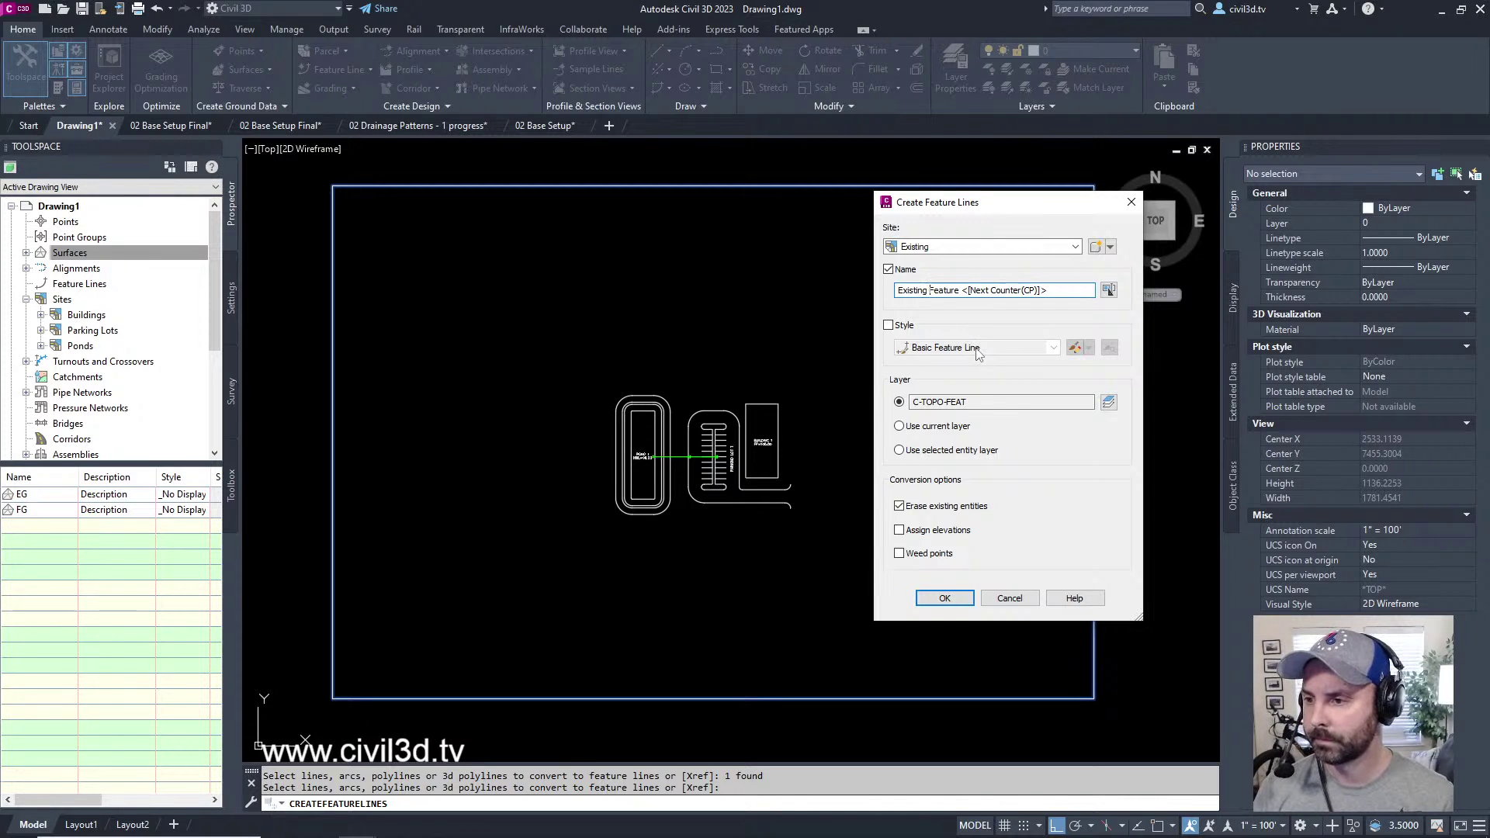
left_click(957, 535)
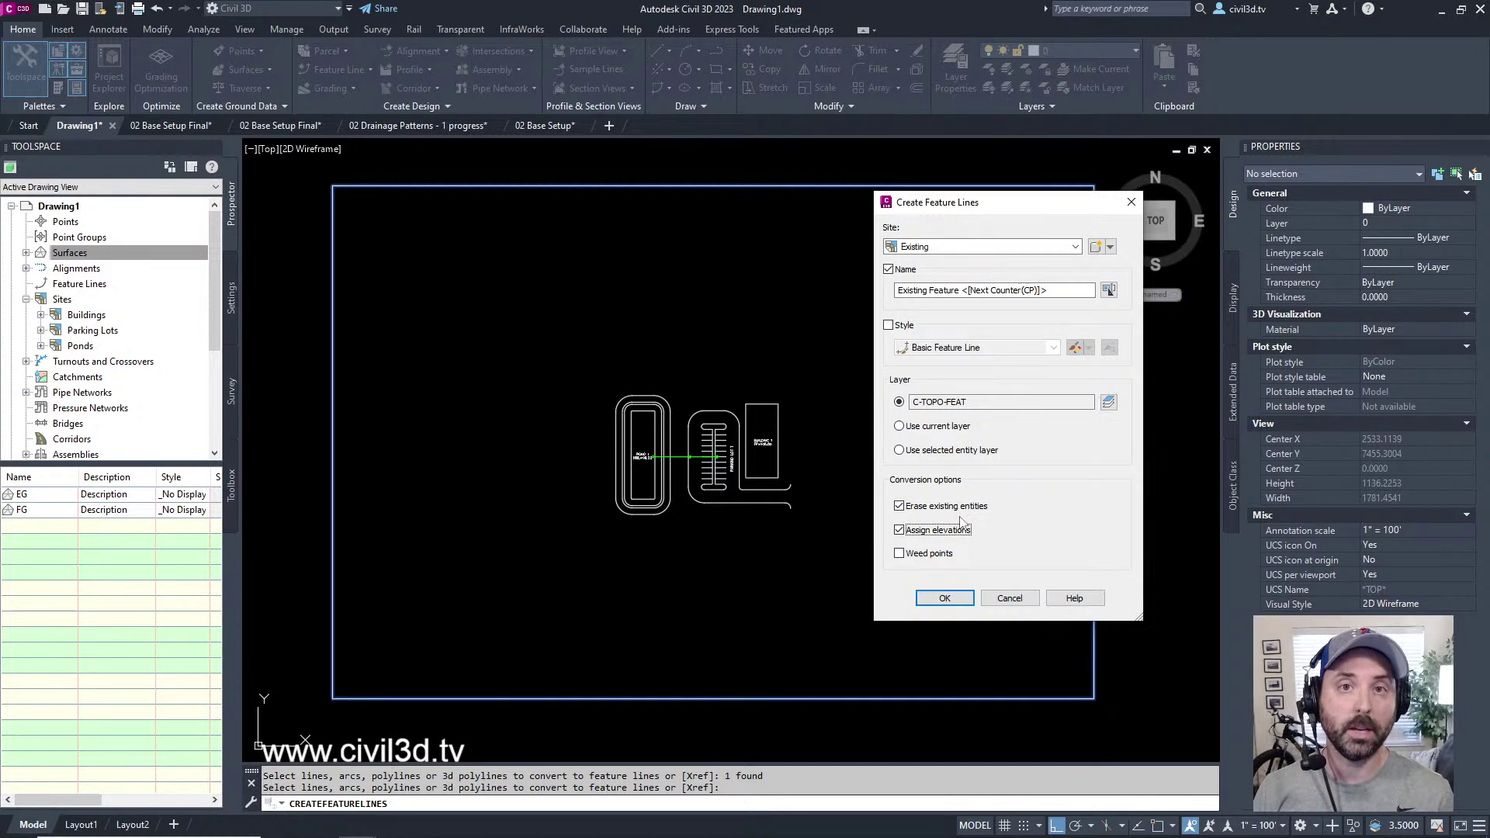
left_click(956, 598)
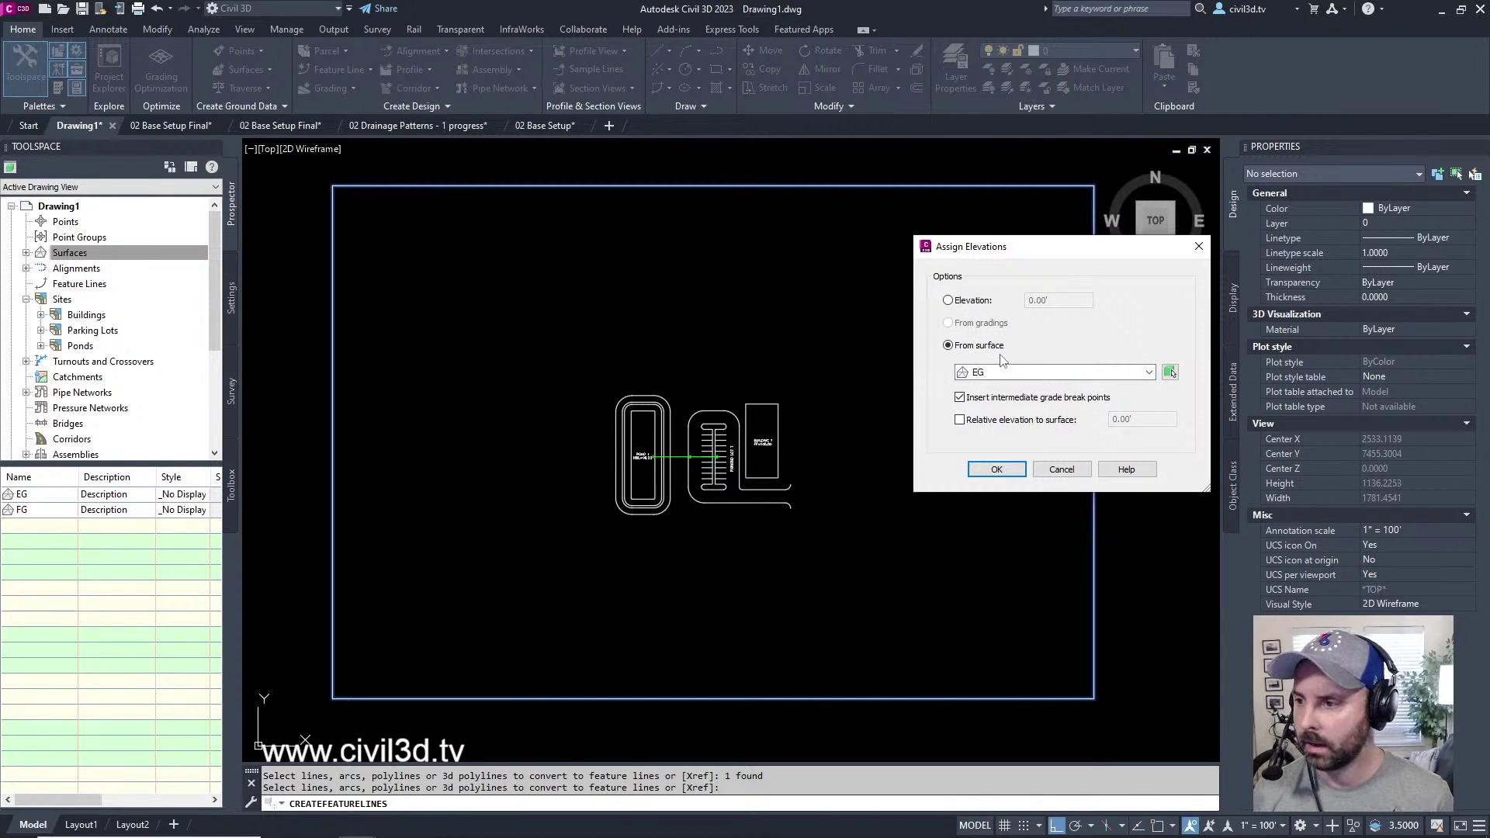
- Assign a fixed elevation of 100 ft to the feature line instead of taking elevations from a surface
left_click(948, 301)
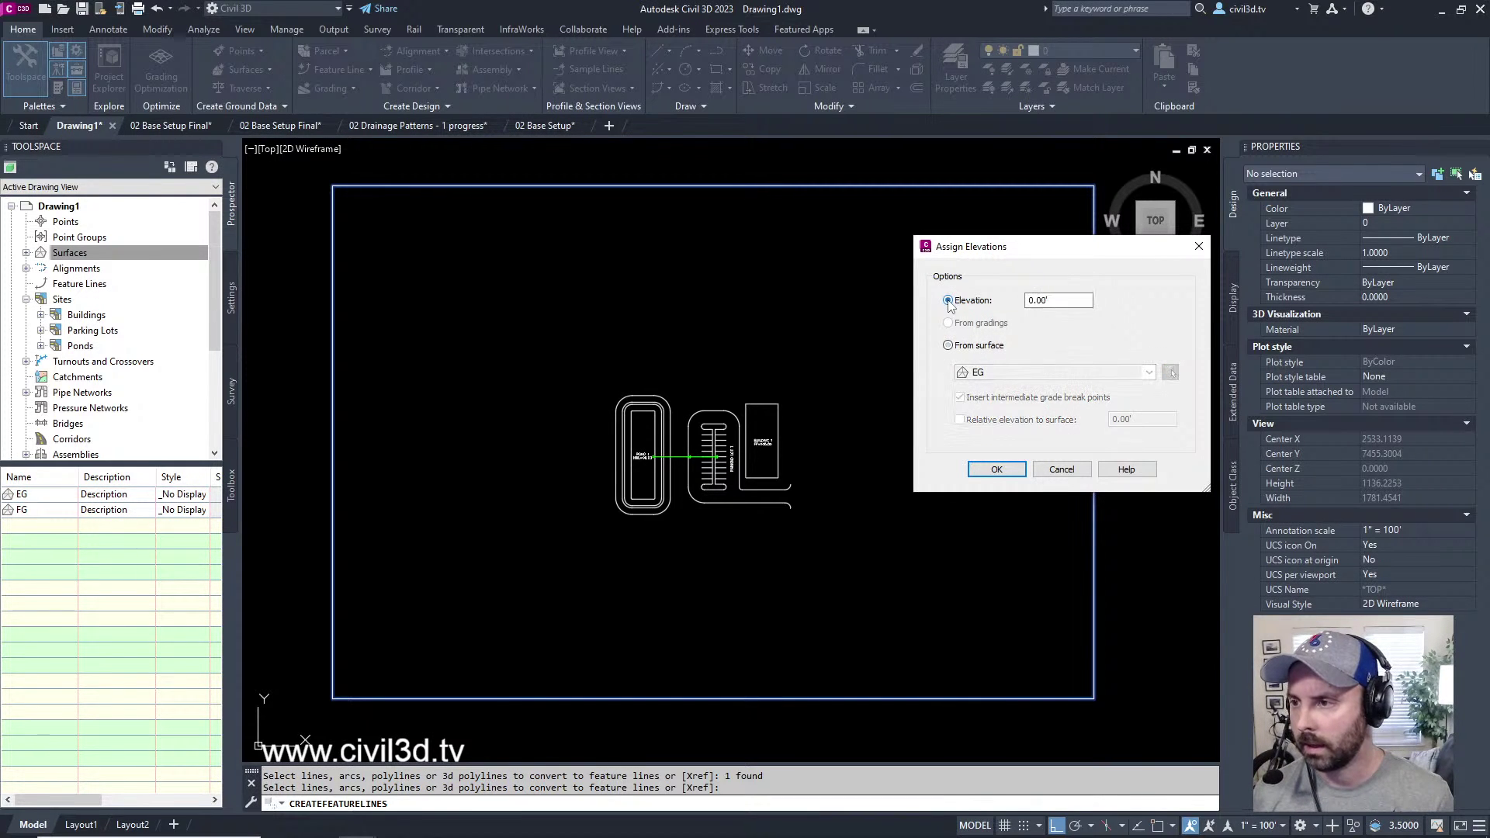
double_click(1064, 304)
type("100")
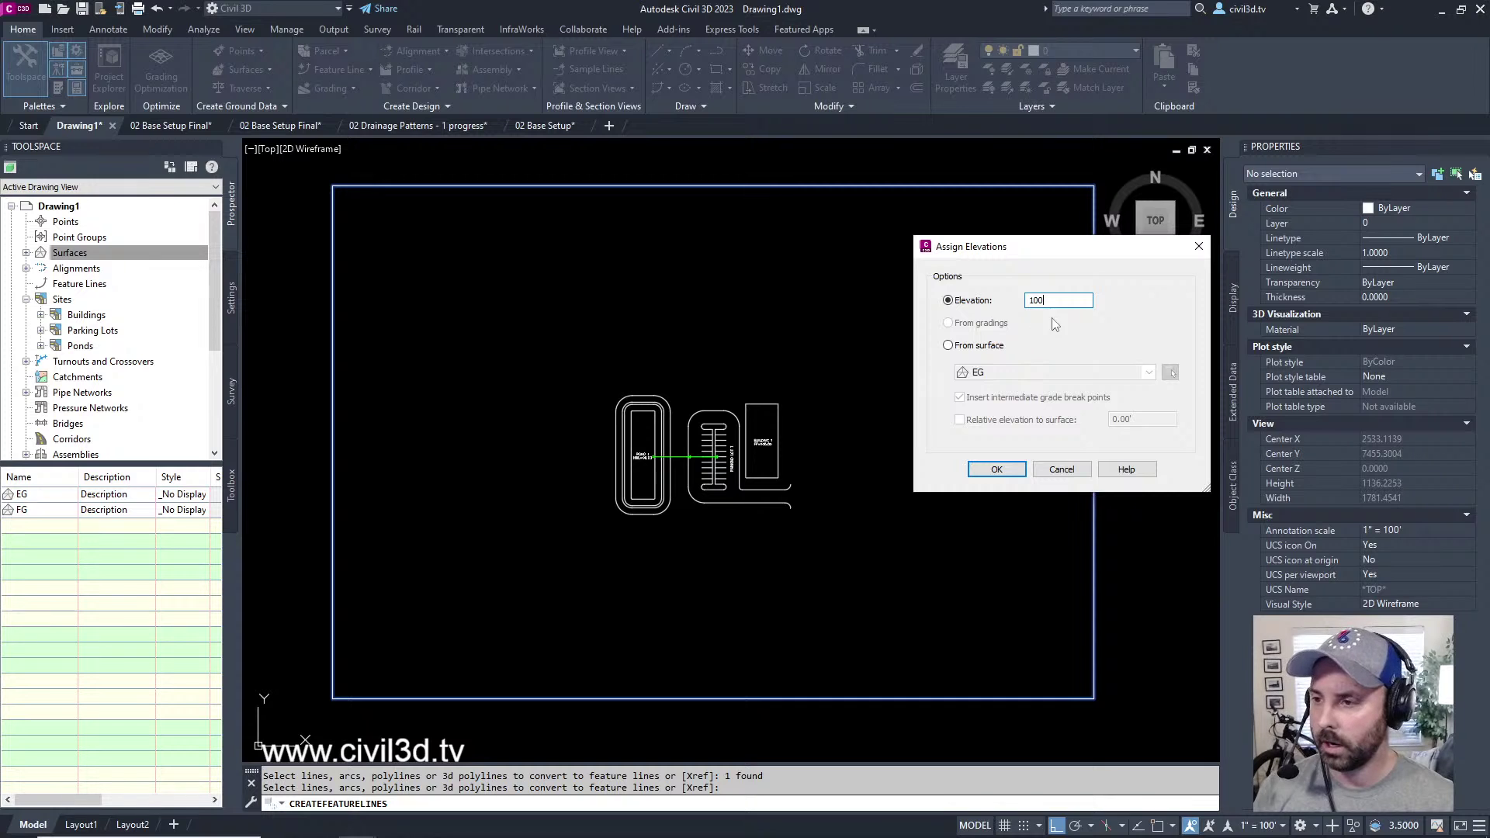
left_click(996, 469)
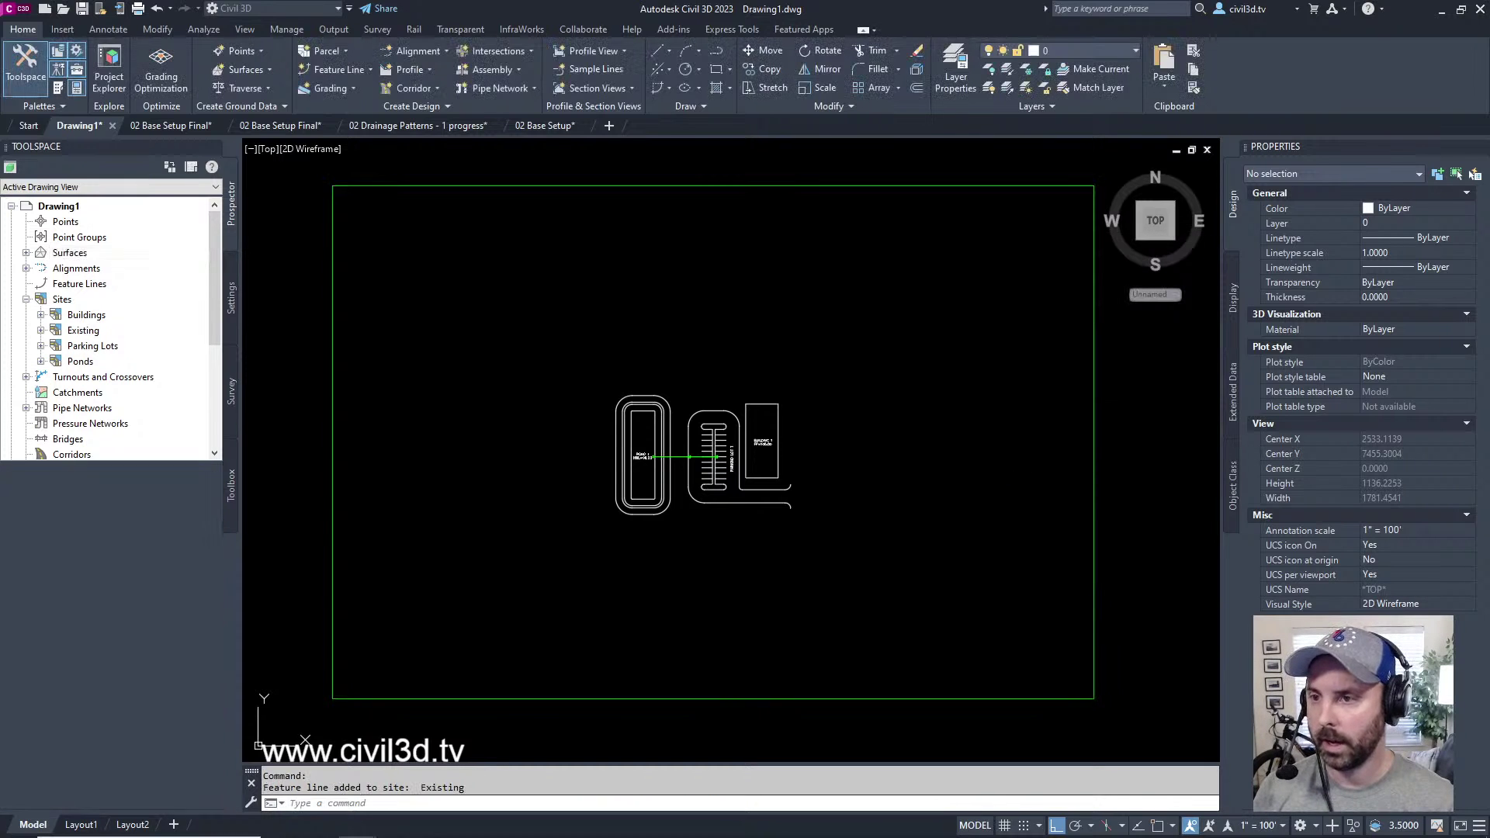
- Start adding the large rectangular feature line to the EG surface as a standard breakline described as Existing Outer Boundary
left_click(521, 186)
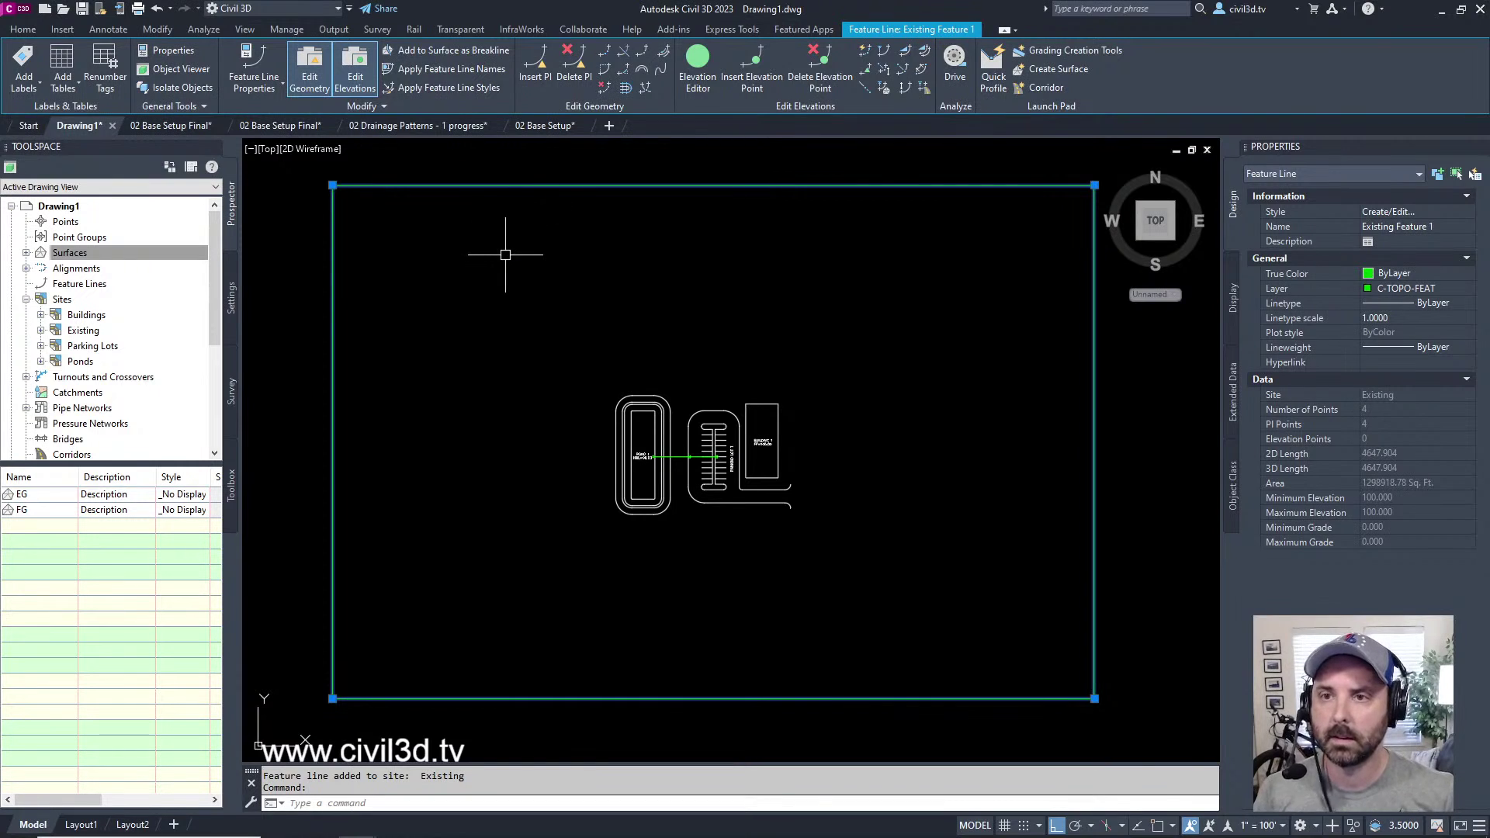
left_click(481, 53)
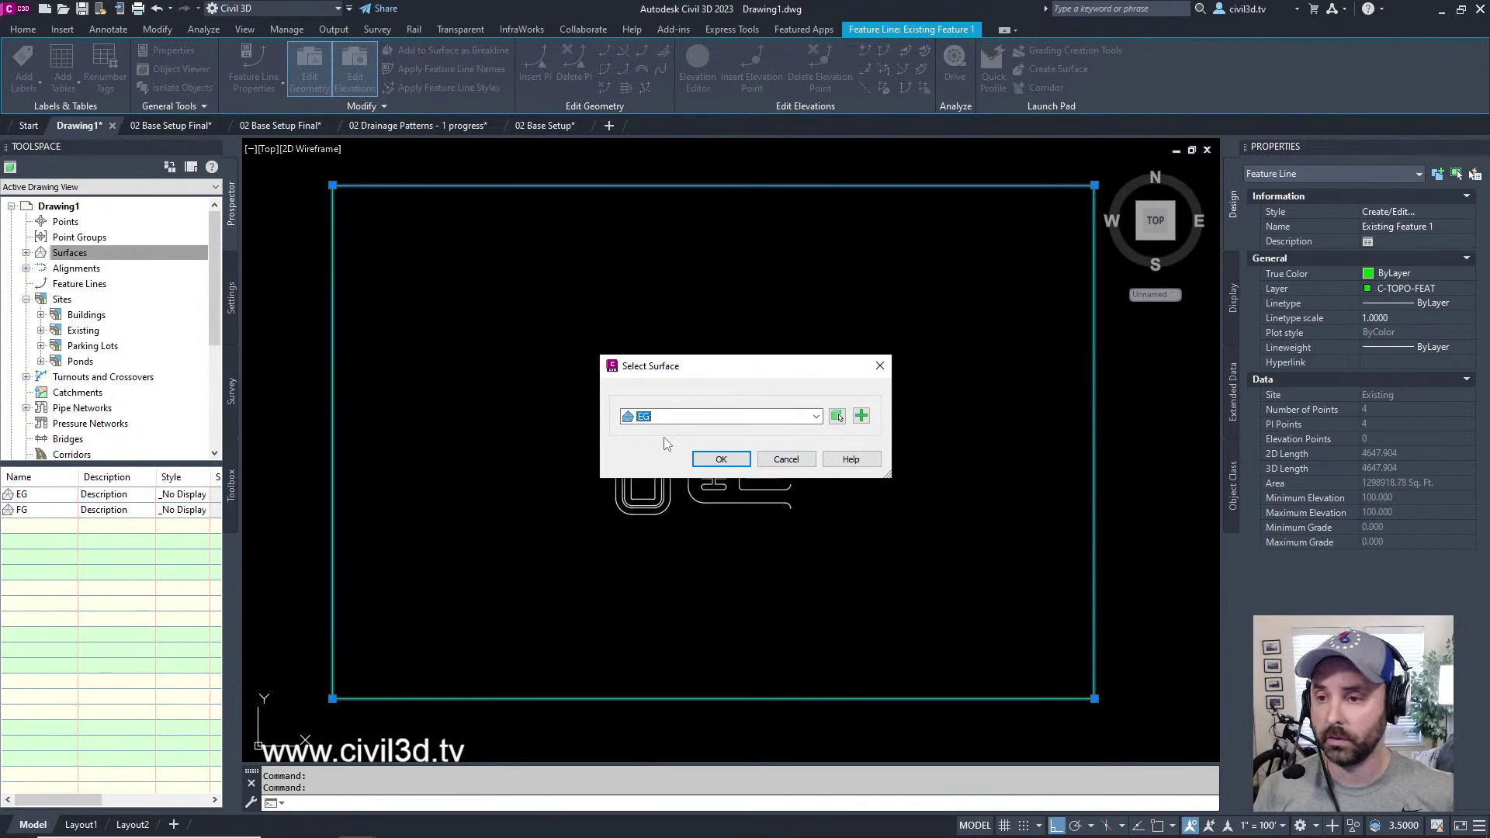
left_click(730, 461)
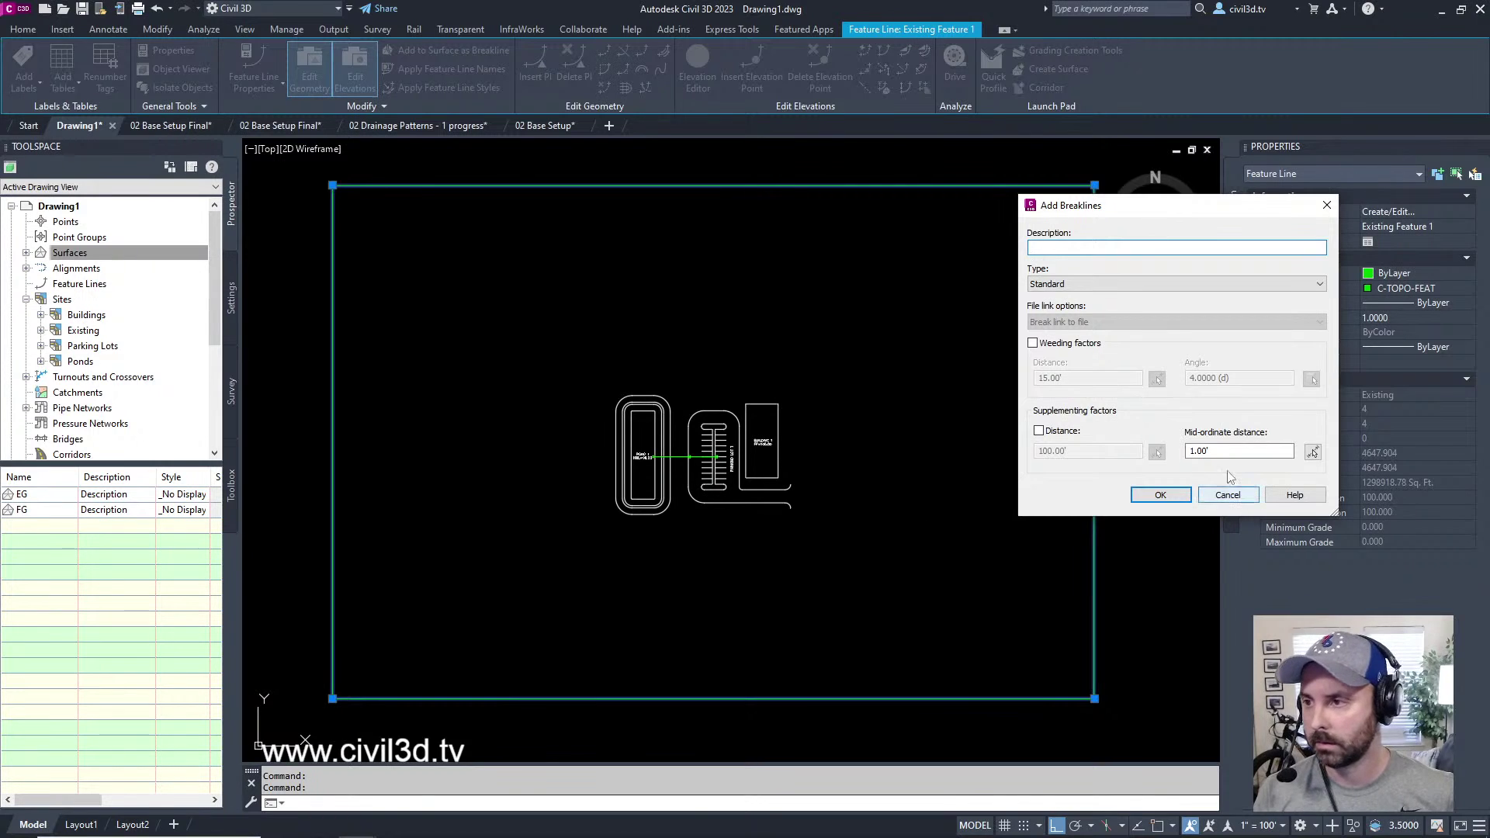
type("E")
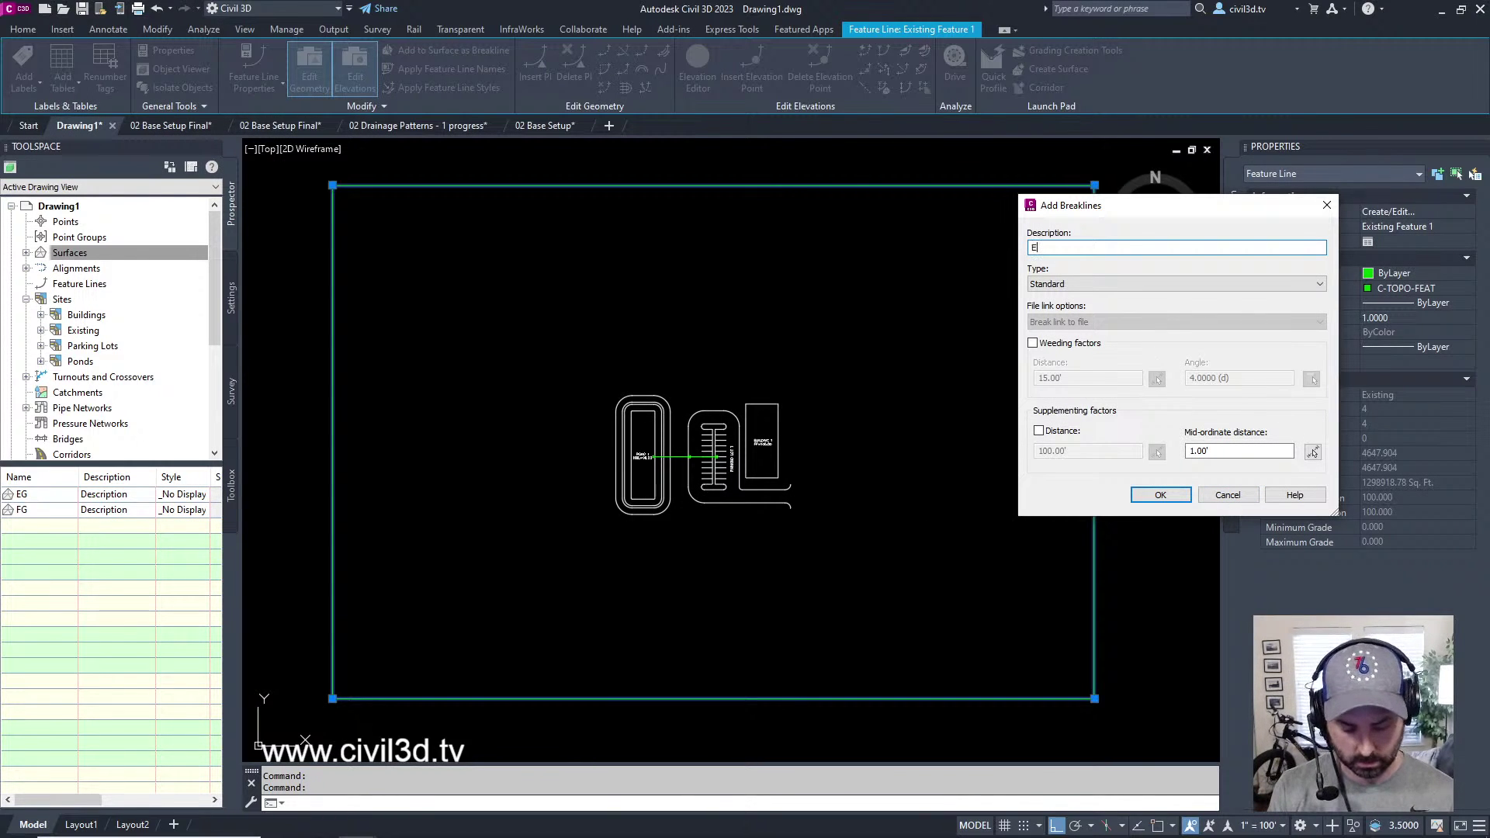
type("x")
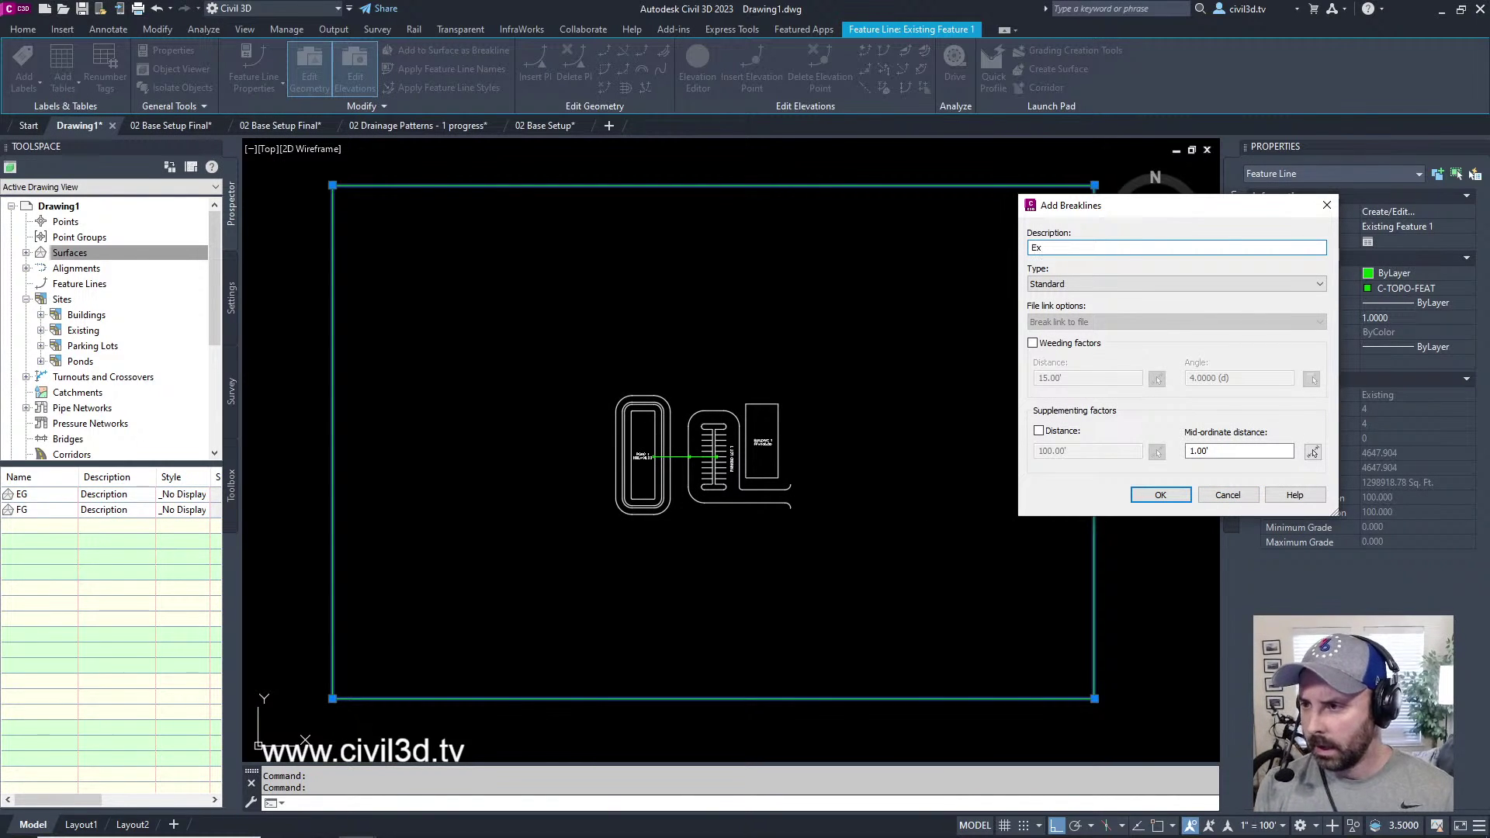
type("isting Ou")
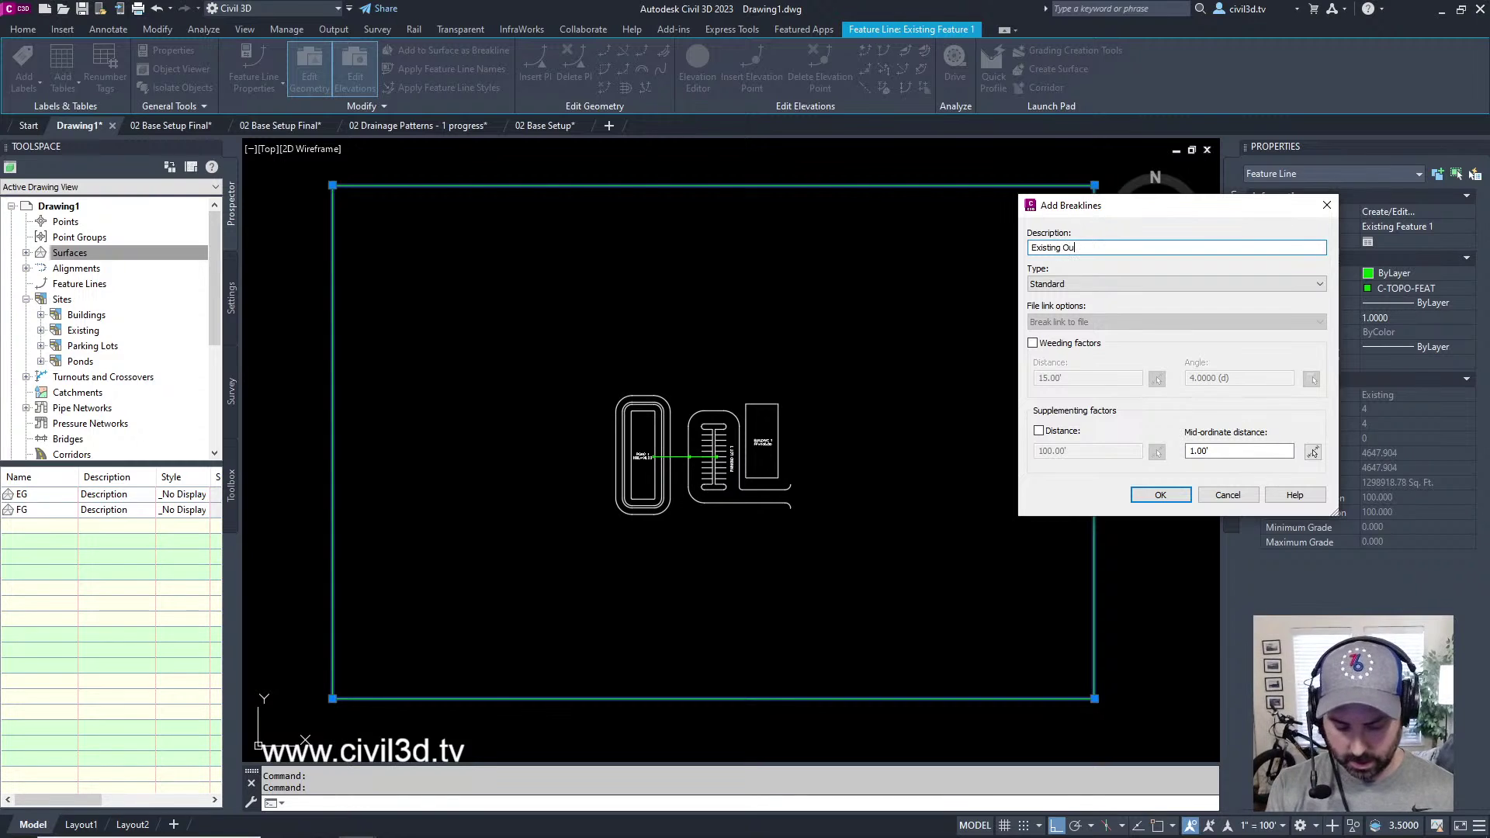
type("ter ")
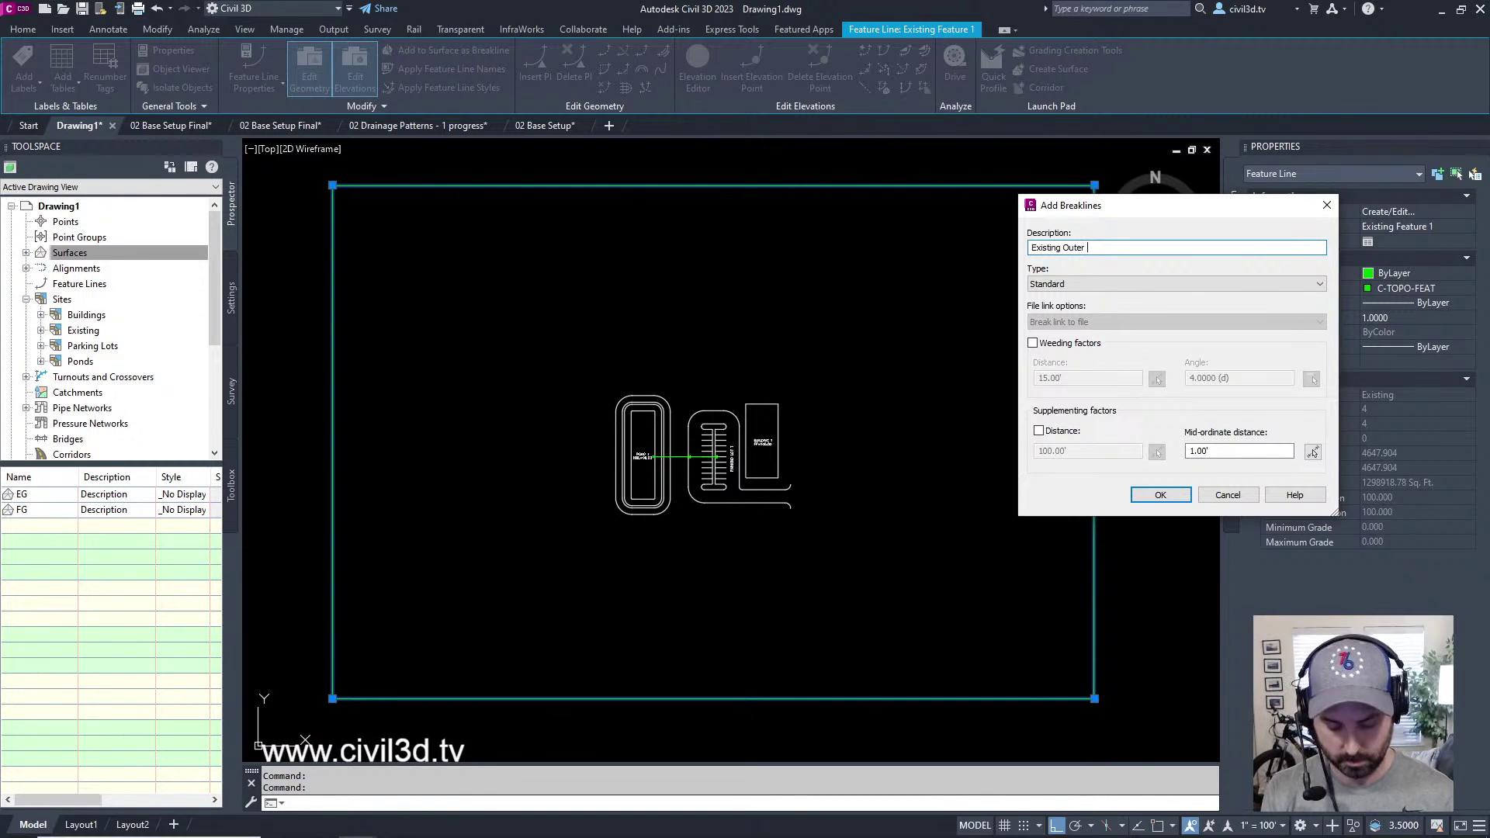
type("Boundary")
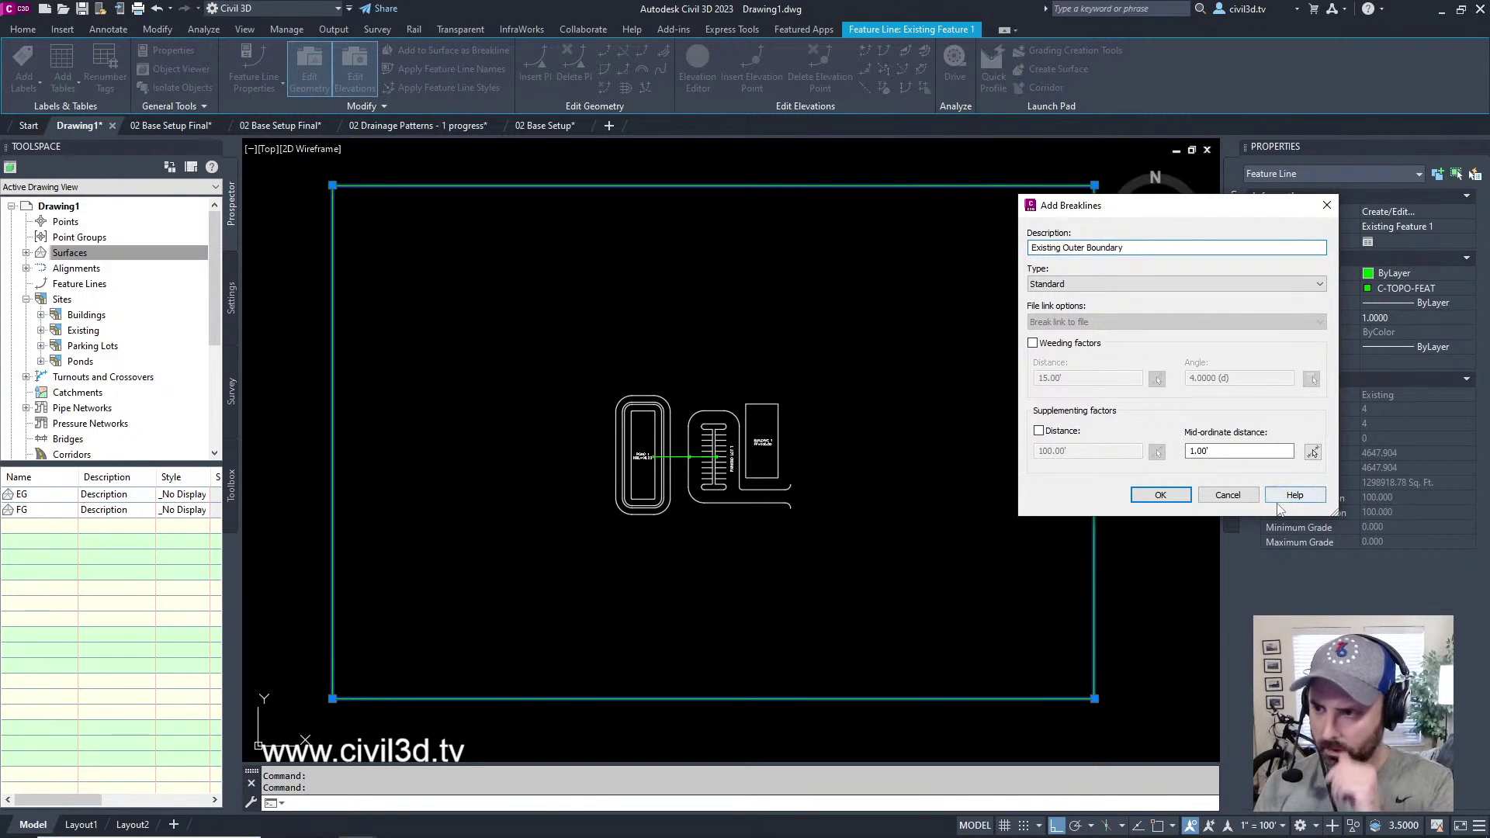
- Enable a supplementing distance of 10 ft, set the mid-ordinate distance to 0.10 ft, and add the breakline to the surface
left_click(1039, 430)
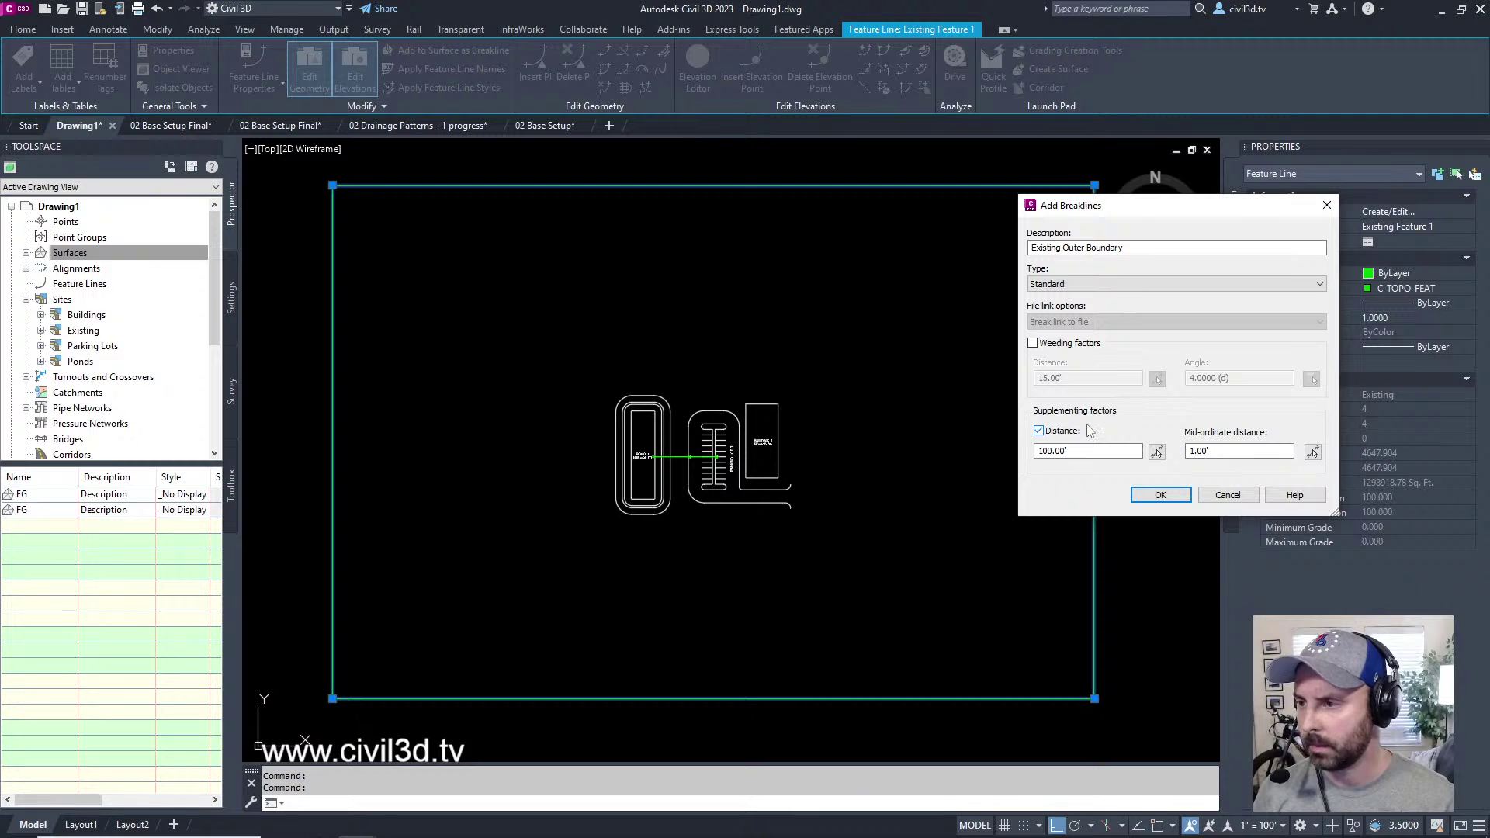
left_click_drag(1087, 451, 1004, 457)
type("10")
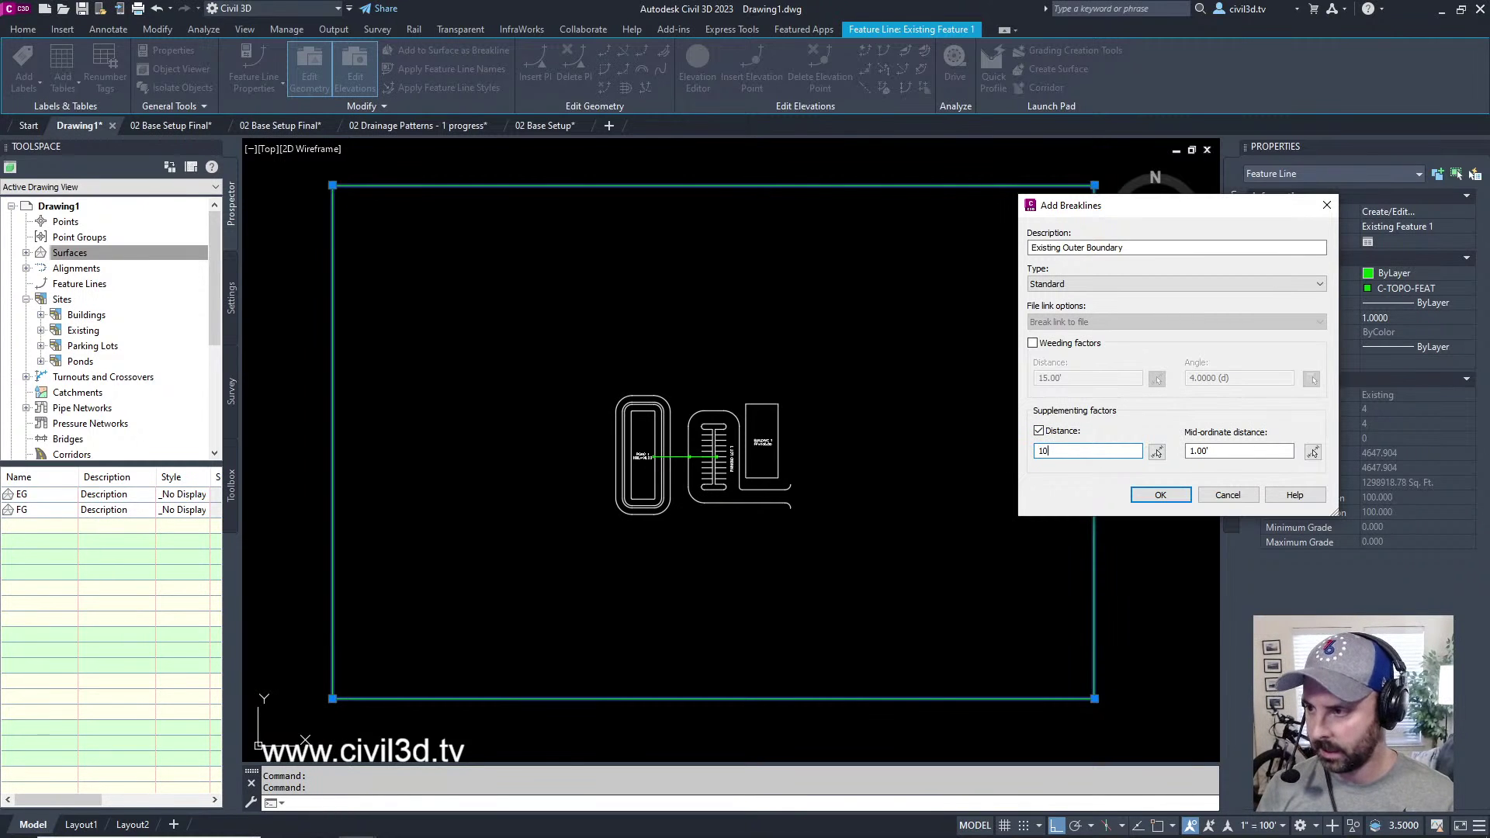
left_click(1226, 453)
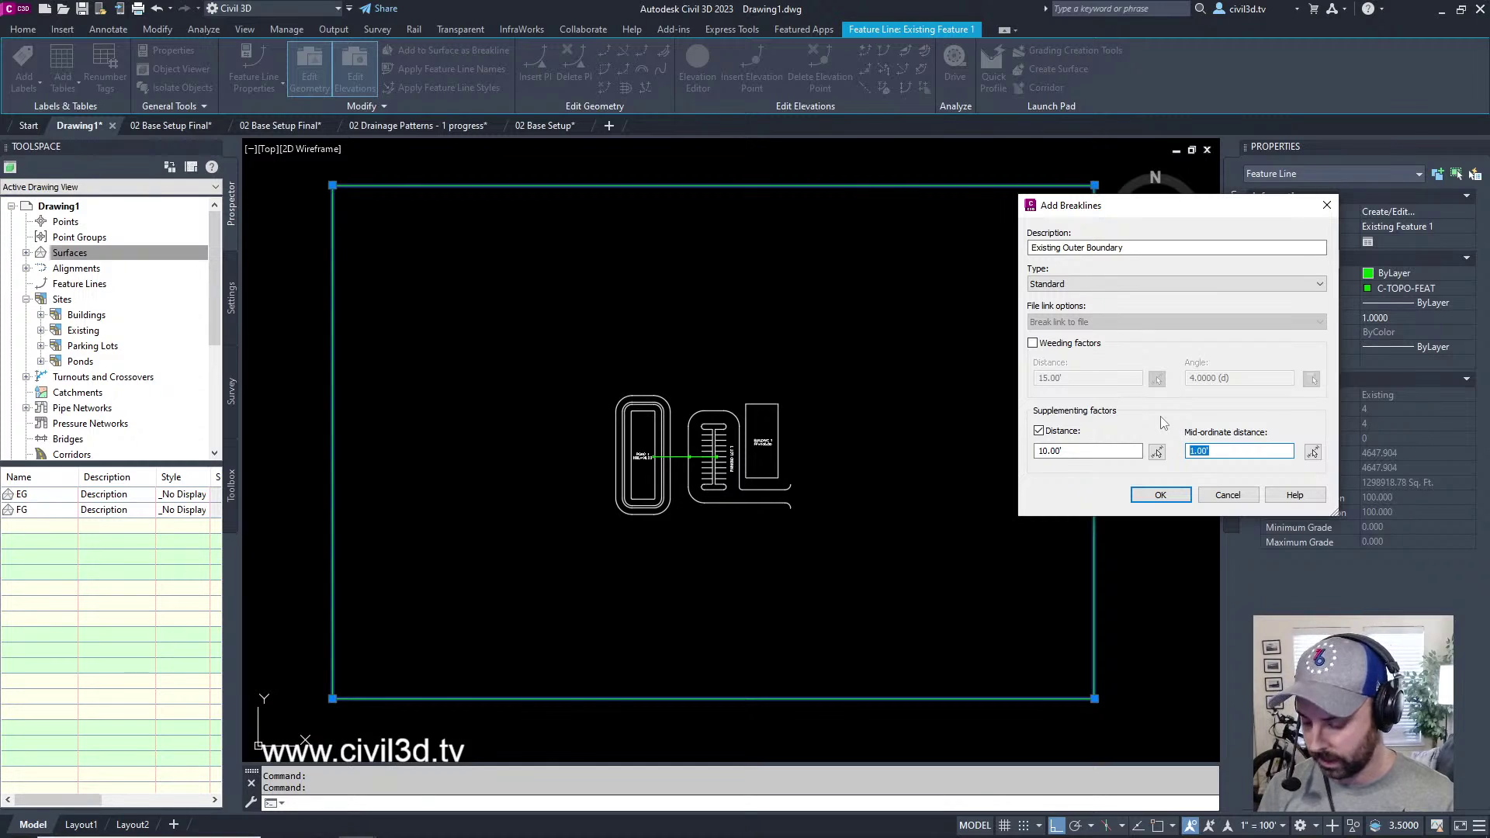
type(".10")
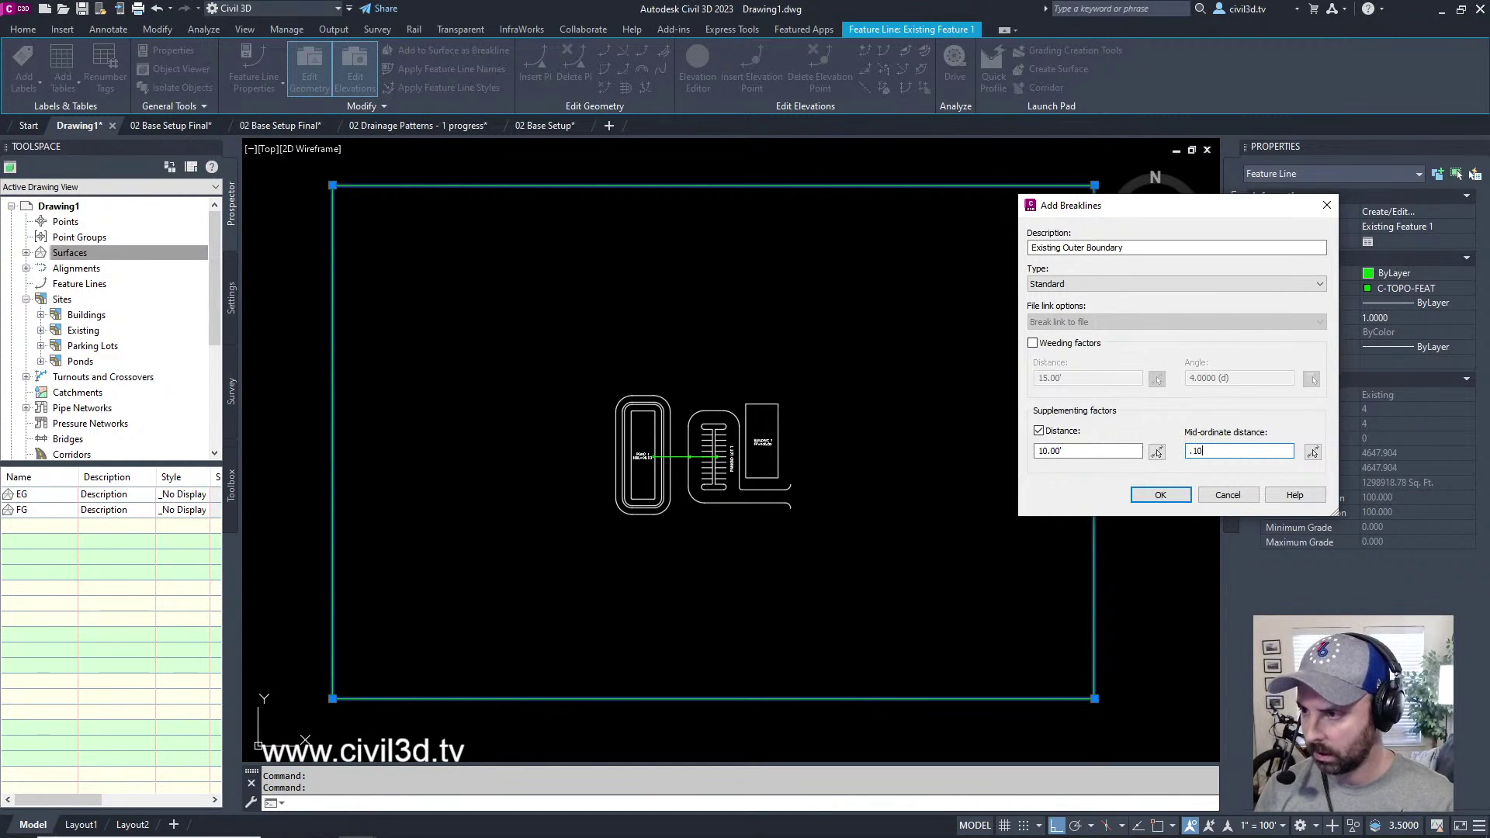
left_click(1160, 495)
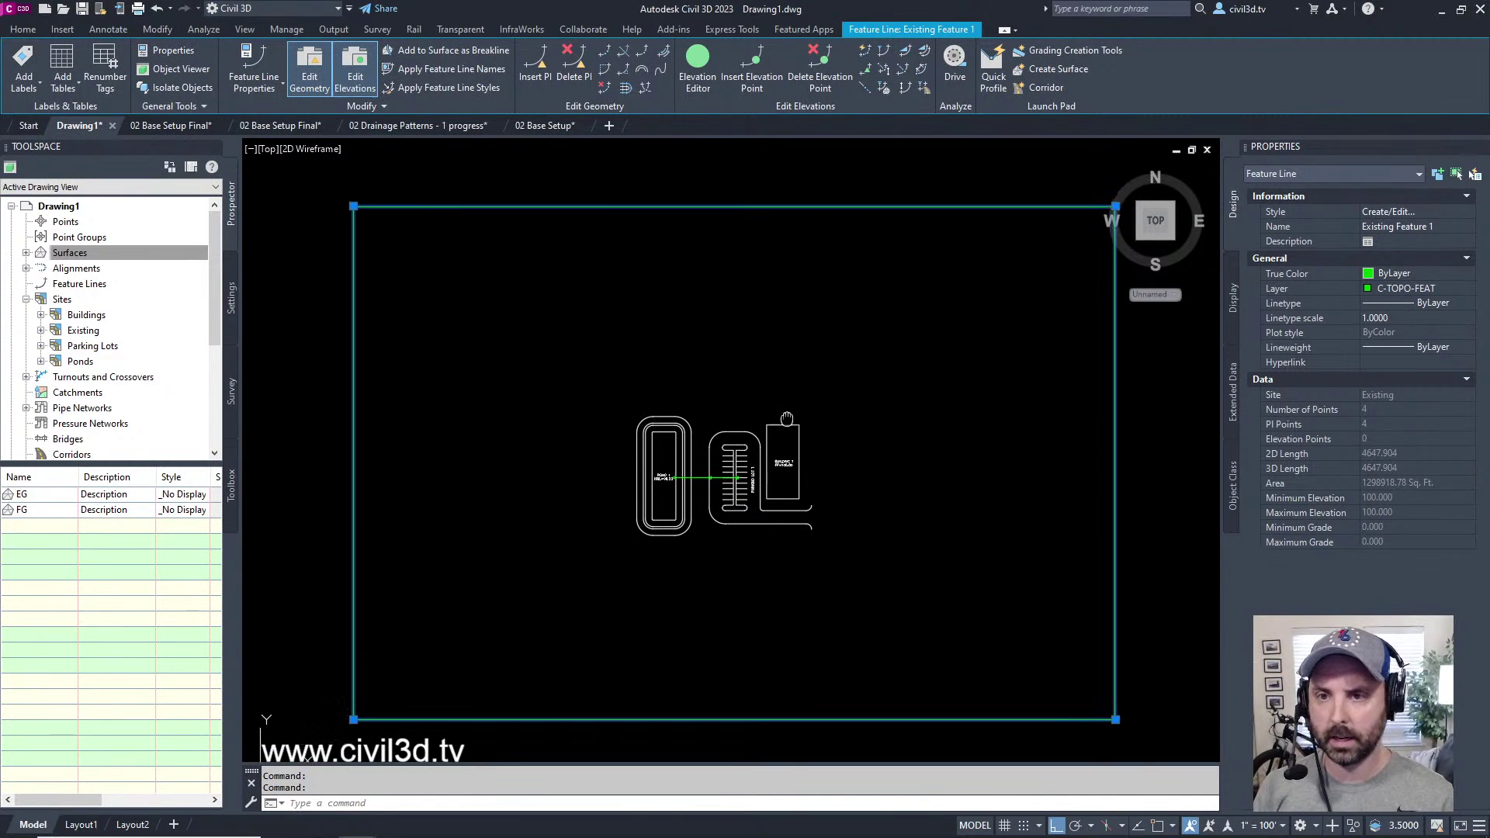
key("Escape")
key("Escape")
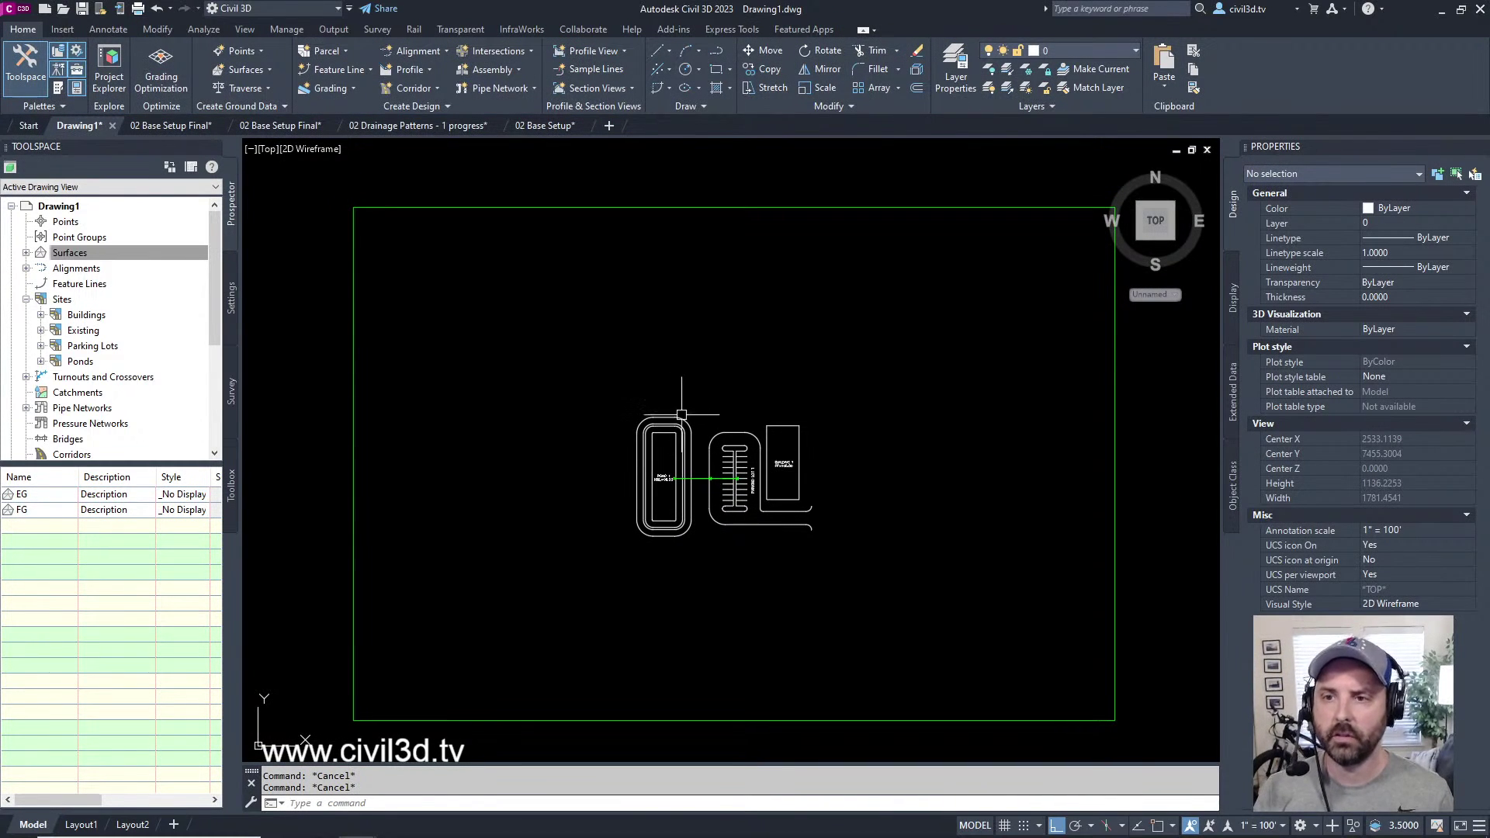
- Examine the EG surface definition and its Existing Outer Boundary breakline
left_click(108, 251)
left_click(26, 253)
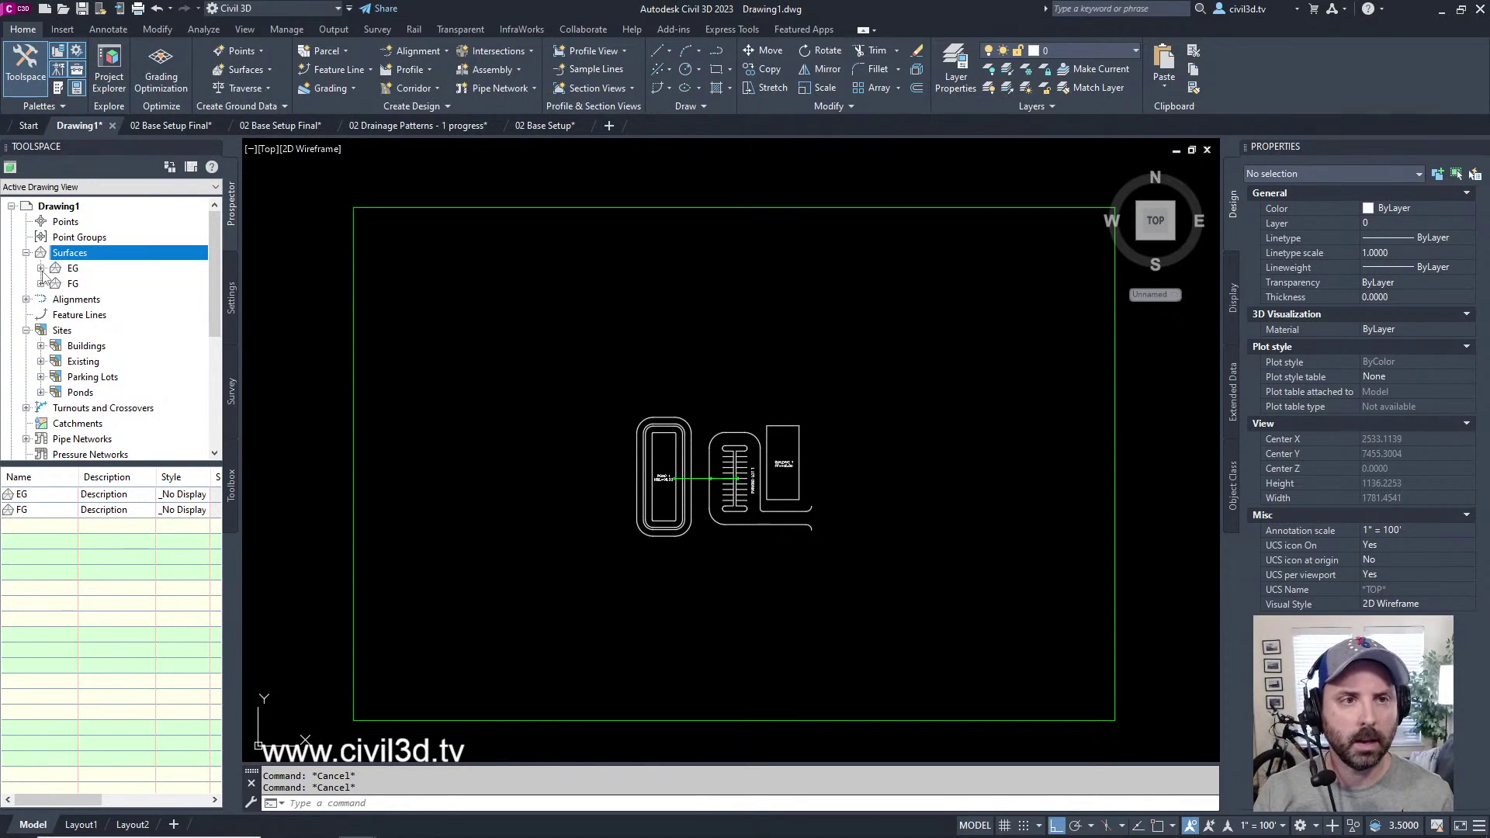
left_click(40, 268)
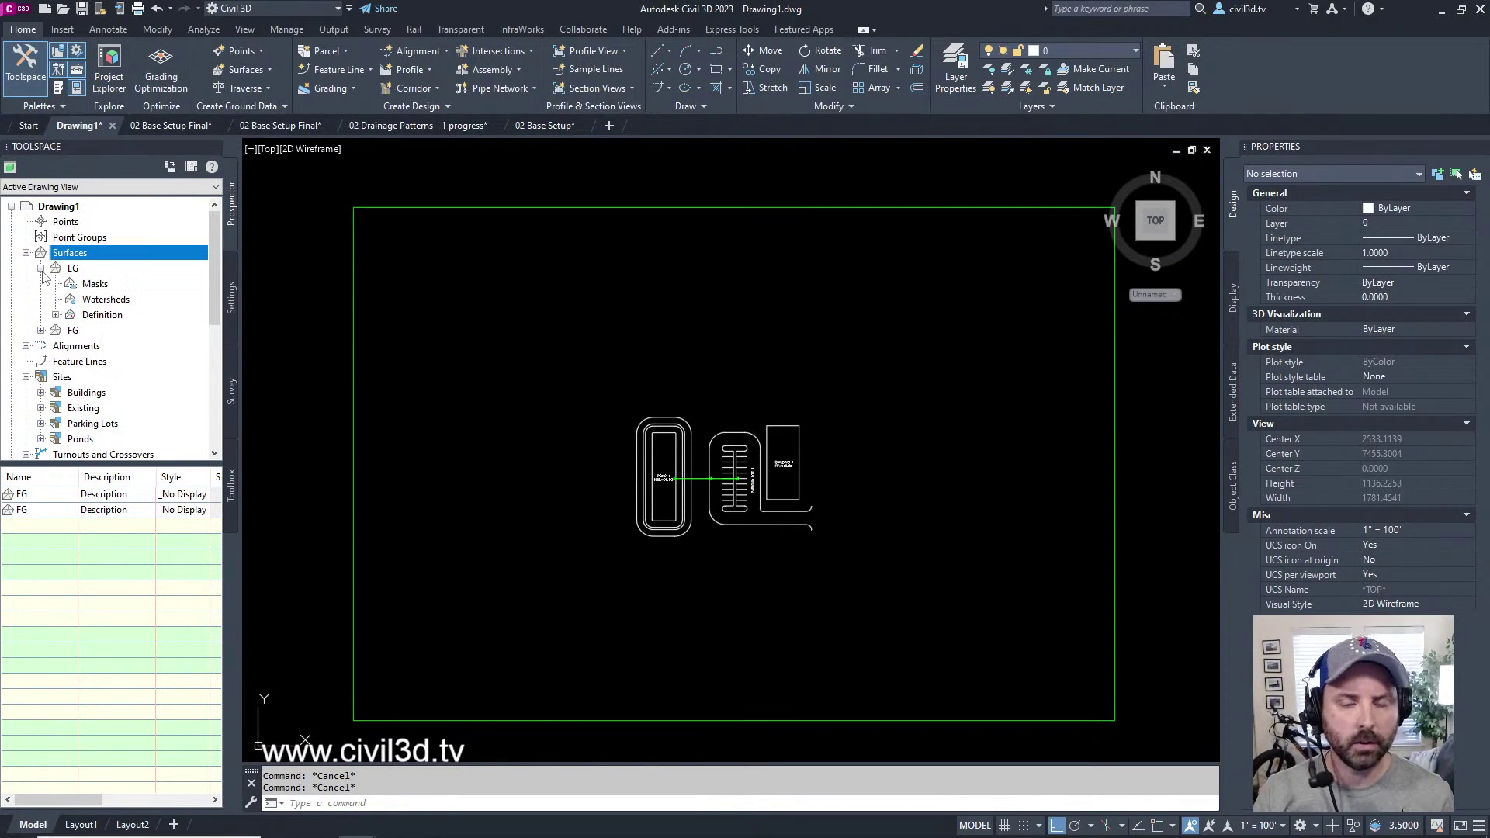
left_click(102, 315)
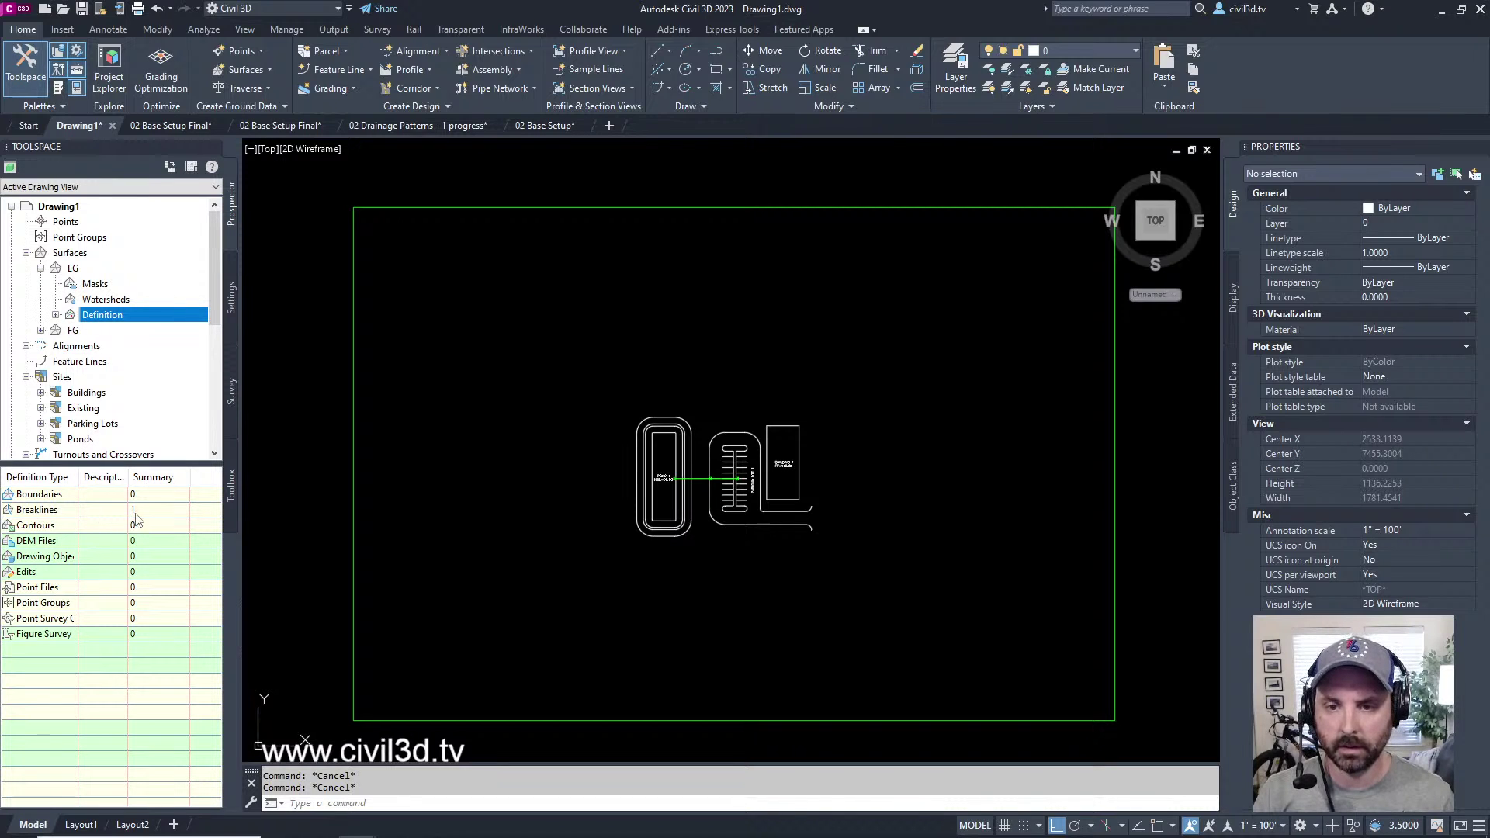
left_click(55, 315)
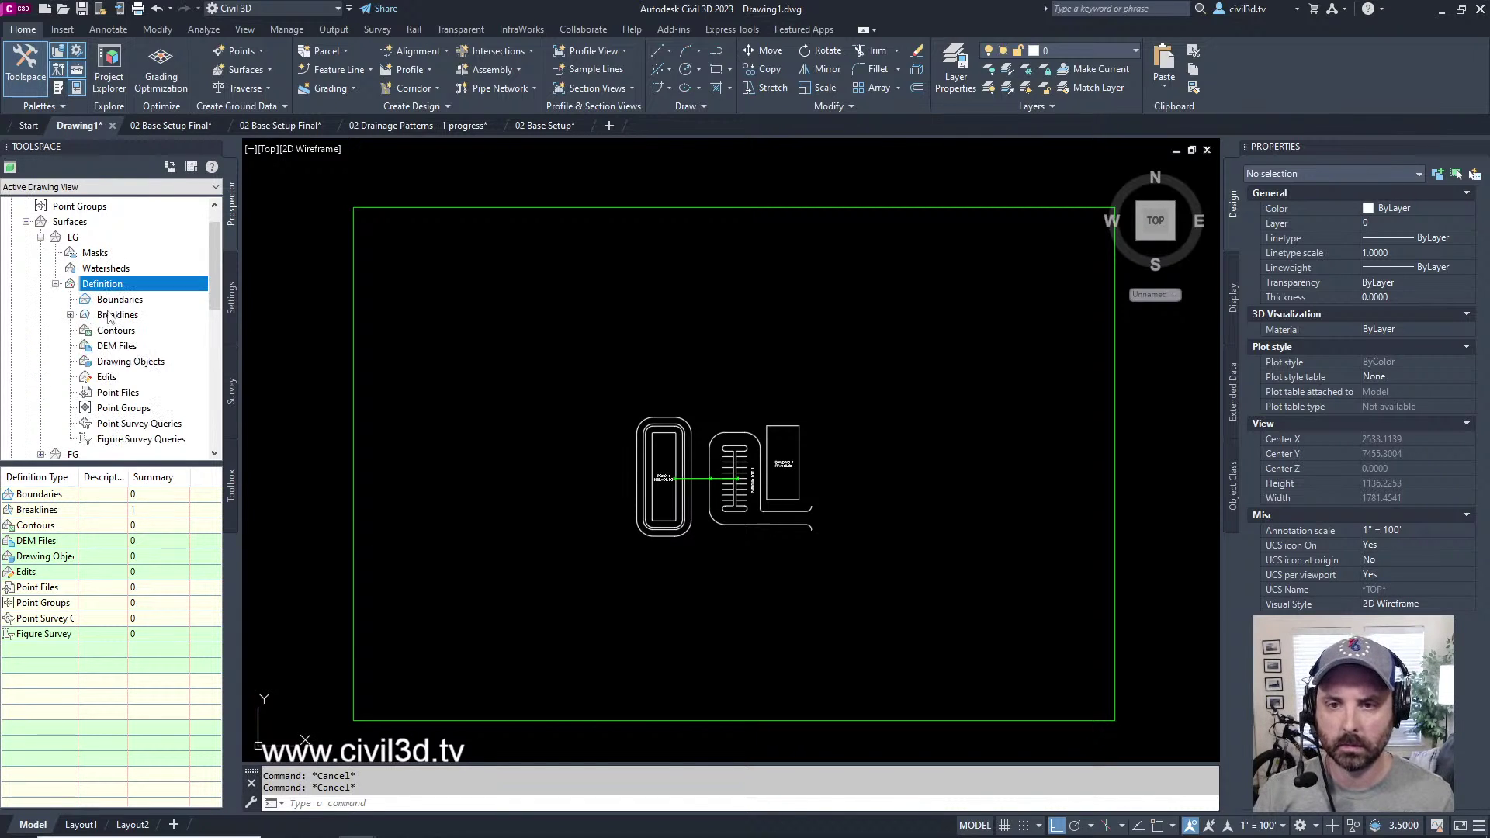
left_click(116, 315)
left_click(69, 315)
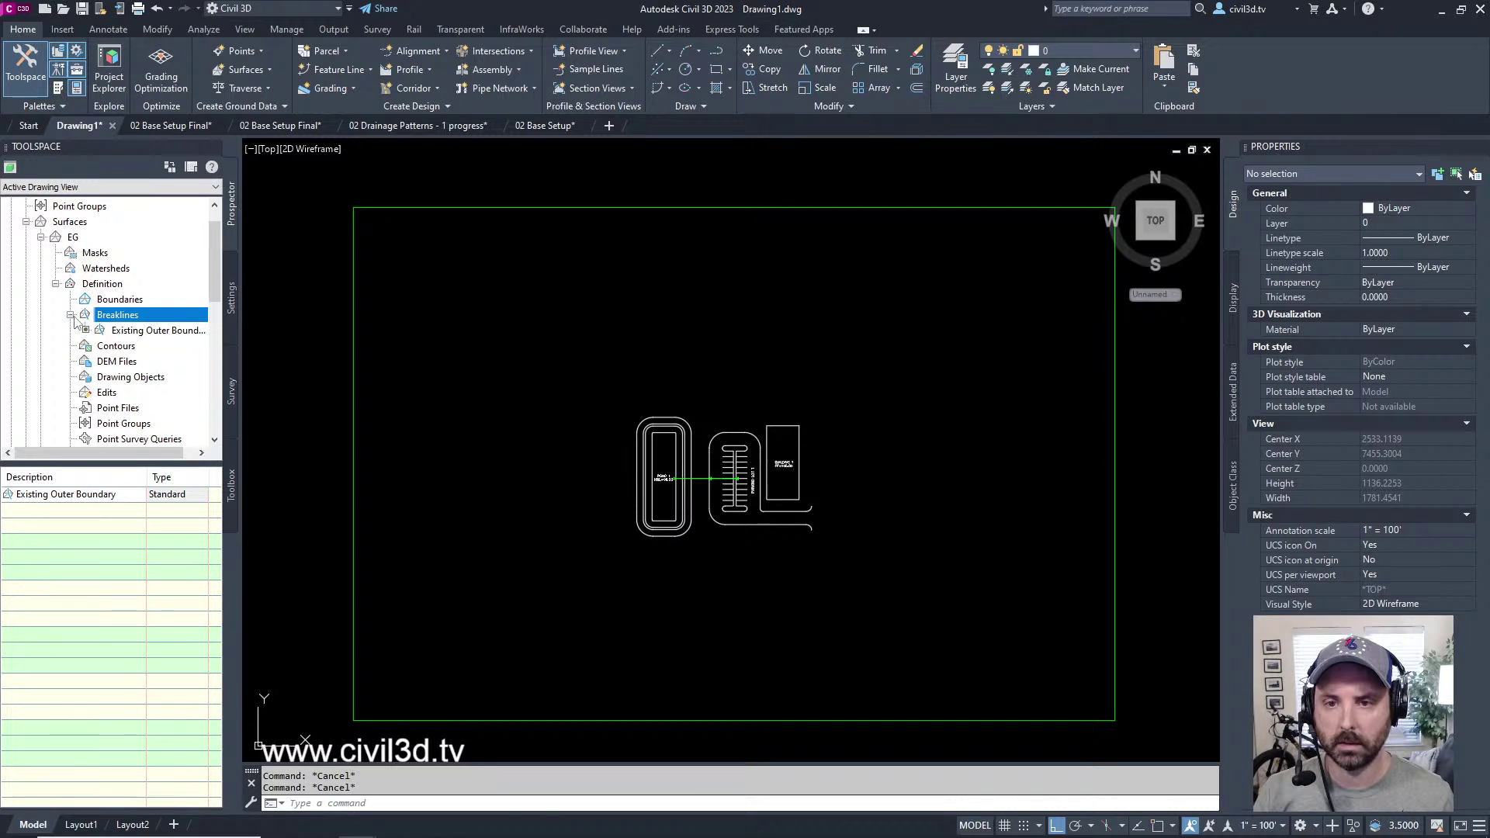
left_click(167, 330)
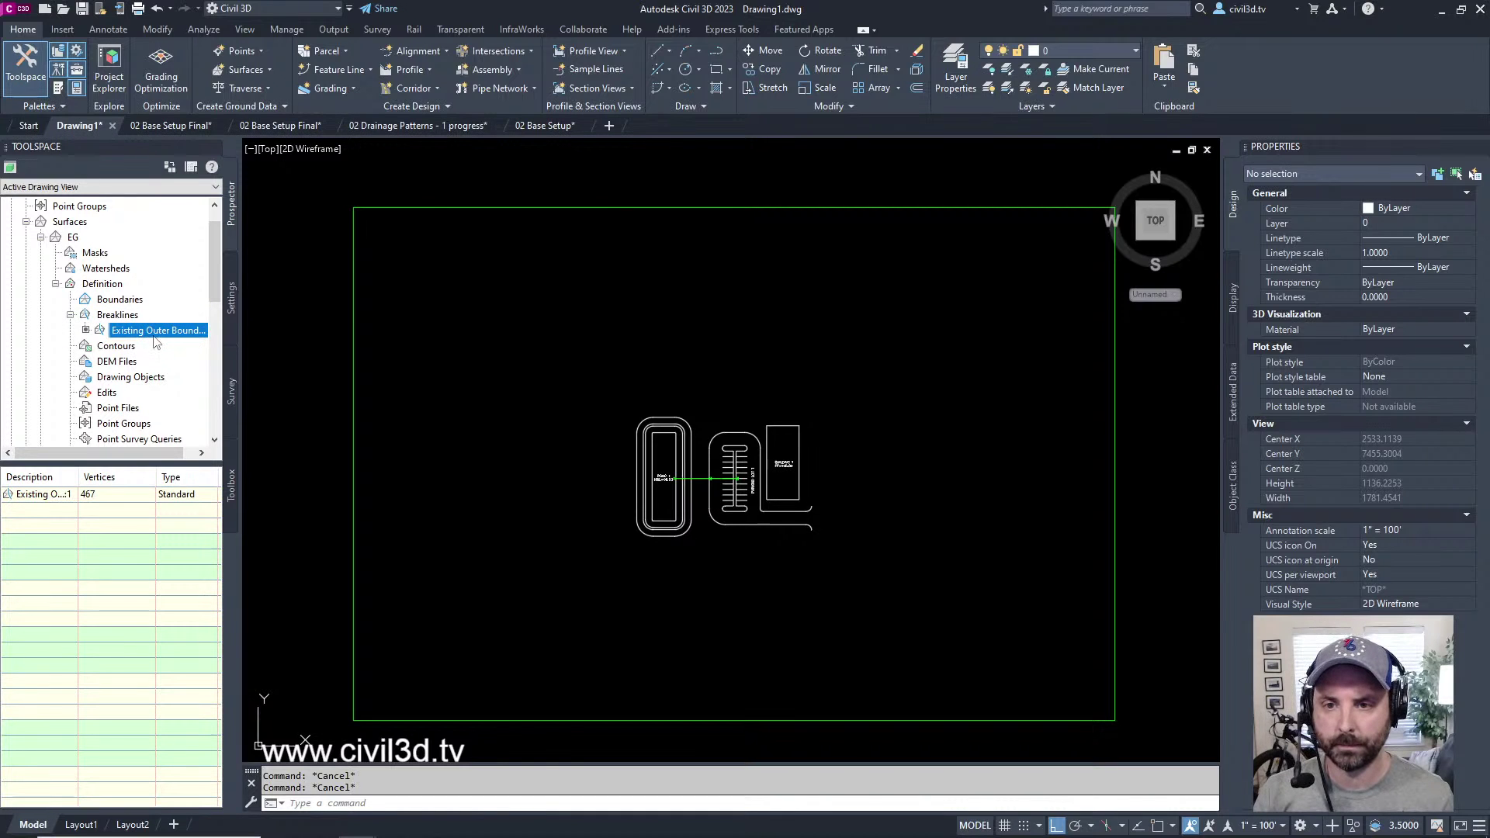
right_click(153, 334)
left_click(209, 406)
mouse_move(516, 231)
middle_mouse_down()
mouse_move(505, 240)
mouse_move(518, 240)
middle_mouse_up()
key("Escape")
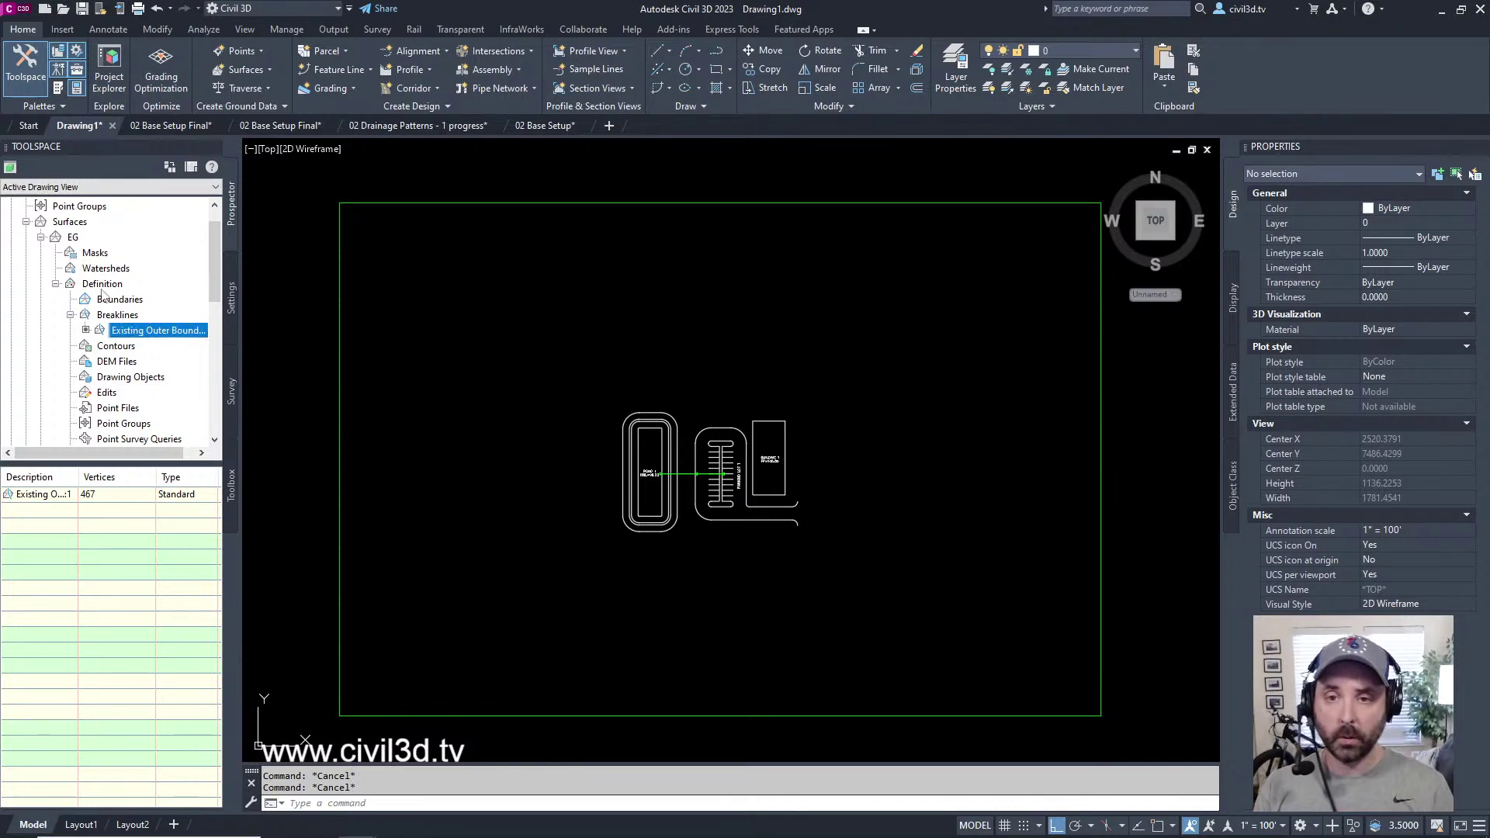
left_click(40, 237)
- Rename the Existing site as 01 Existing
middle_click_drag(673, 548, 677, 509)
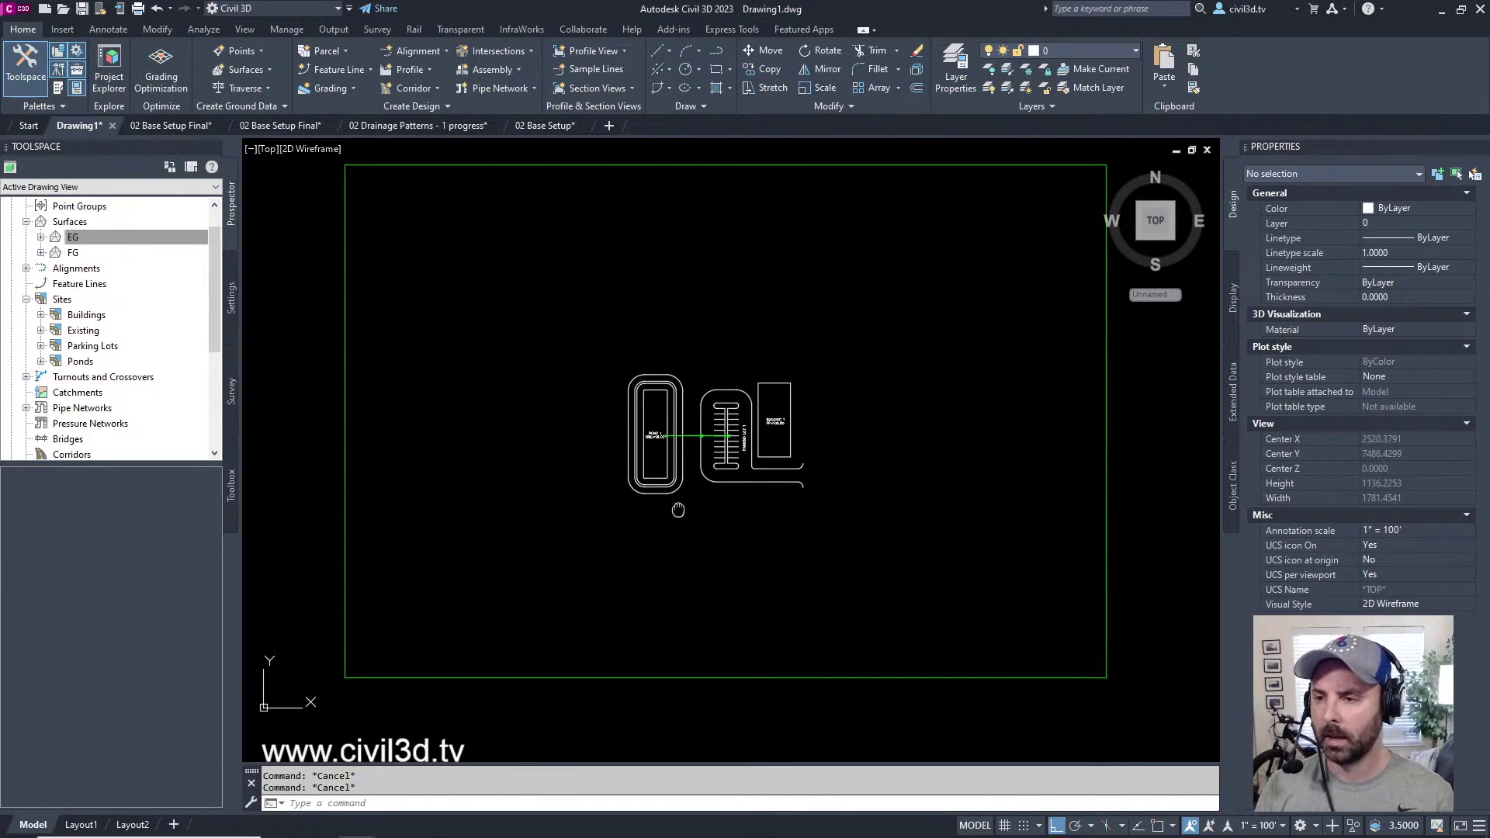
scroll(776, 442, "up", 8)
mouse_move(810, 455)
middle_mouse_down()
mouse_move(825, 526)
mouse_move(843, 526)
middle_mouse_up()
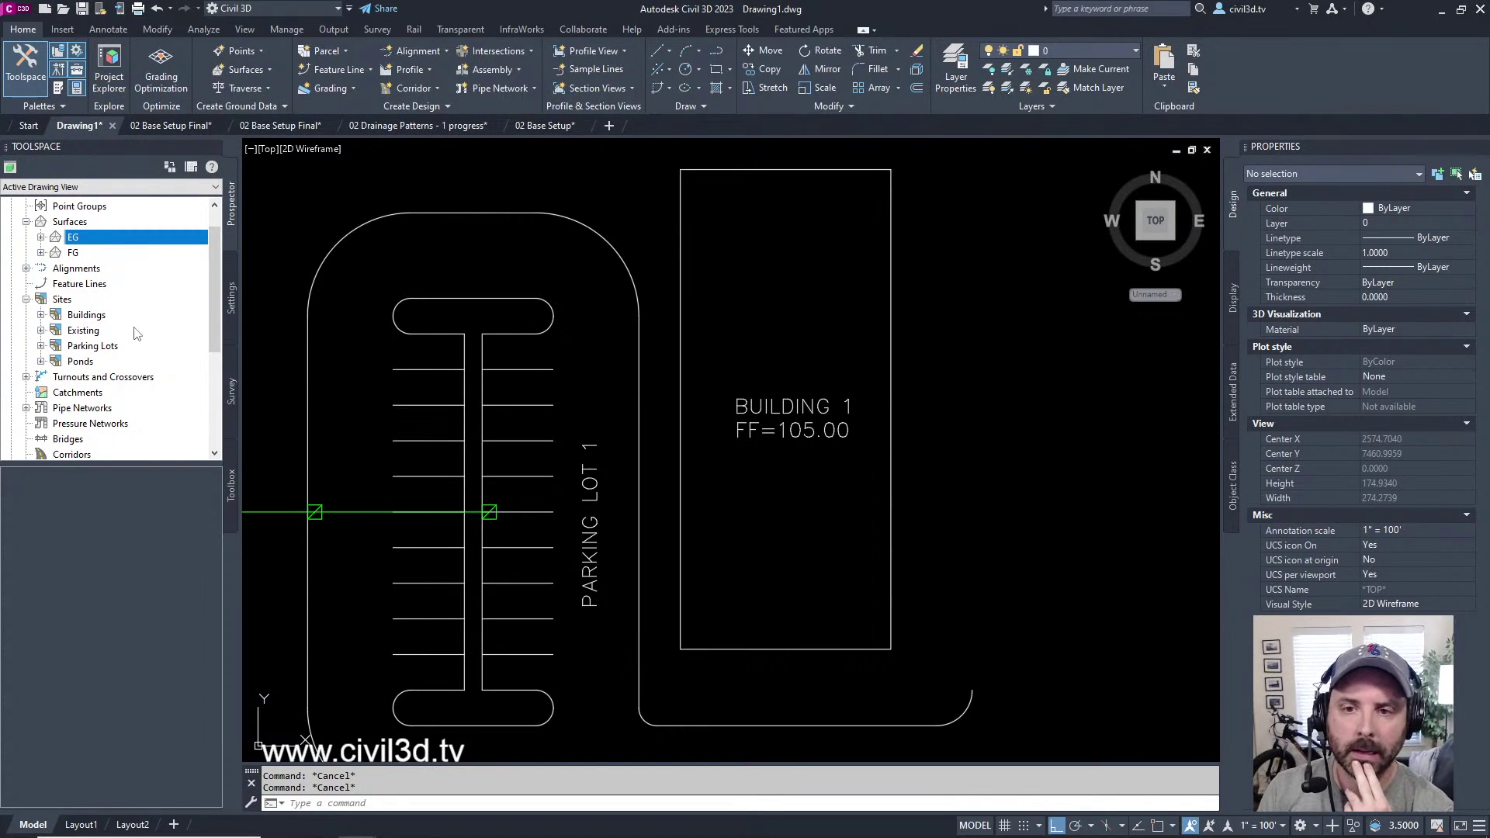
left_click(89, 334)
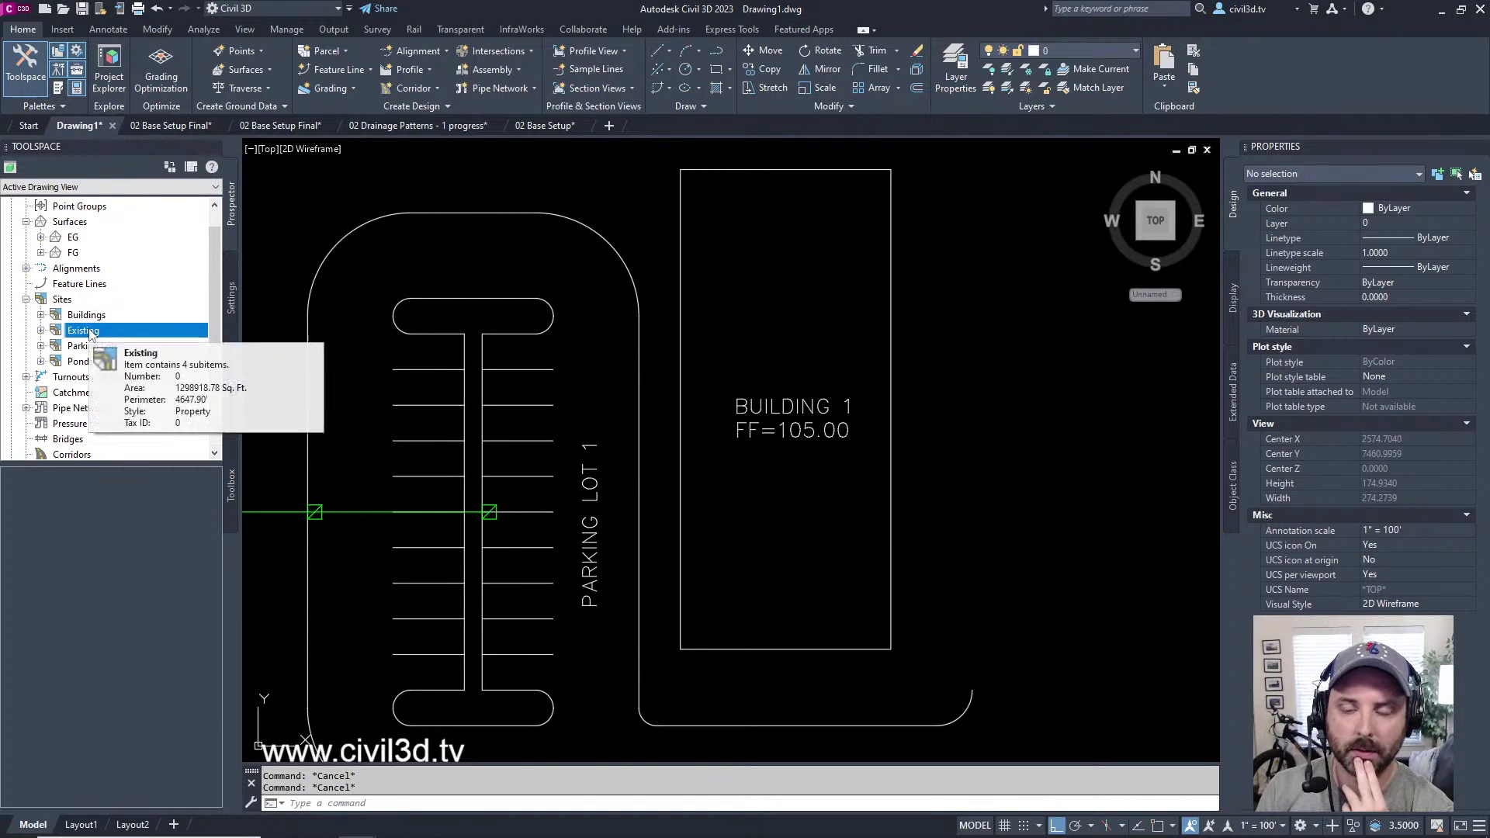
right_click(91, 331)
left_click(116, 340)
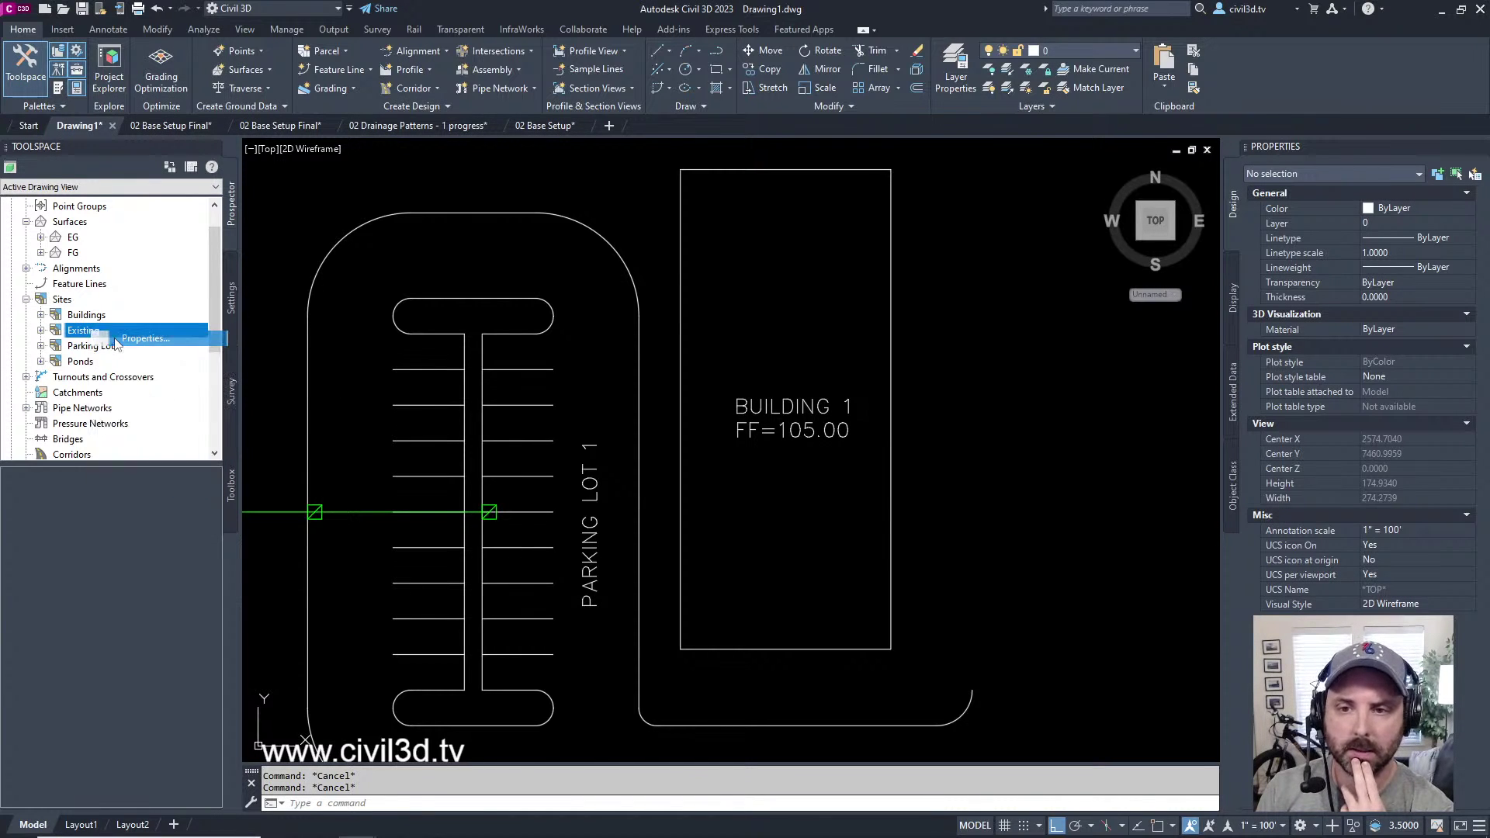
left_click(283, 107)
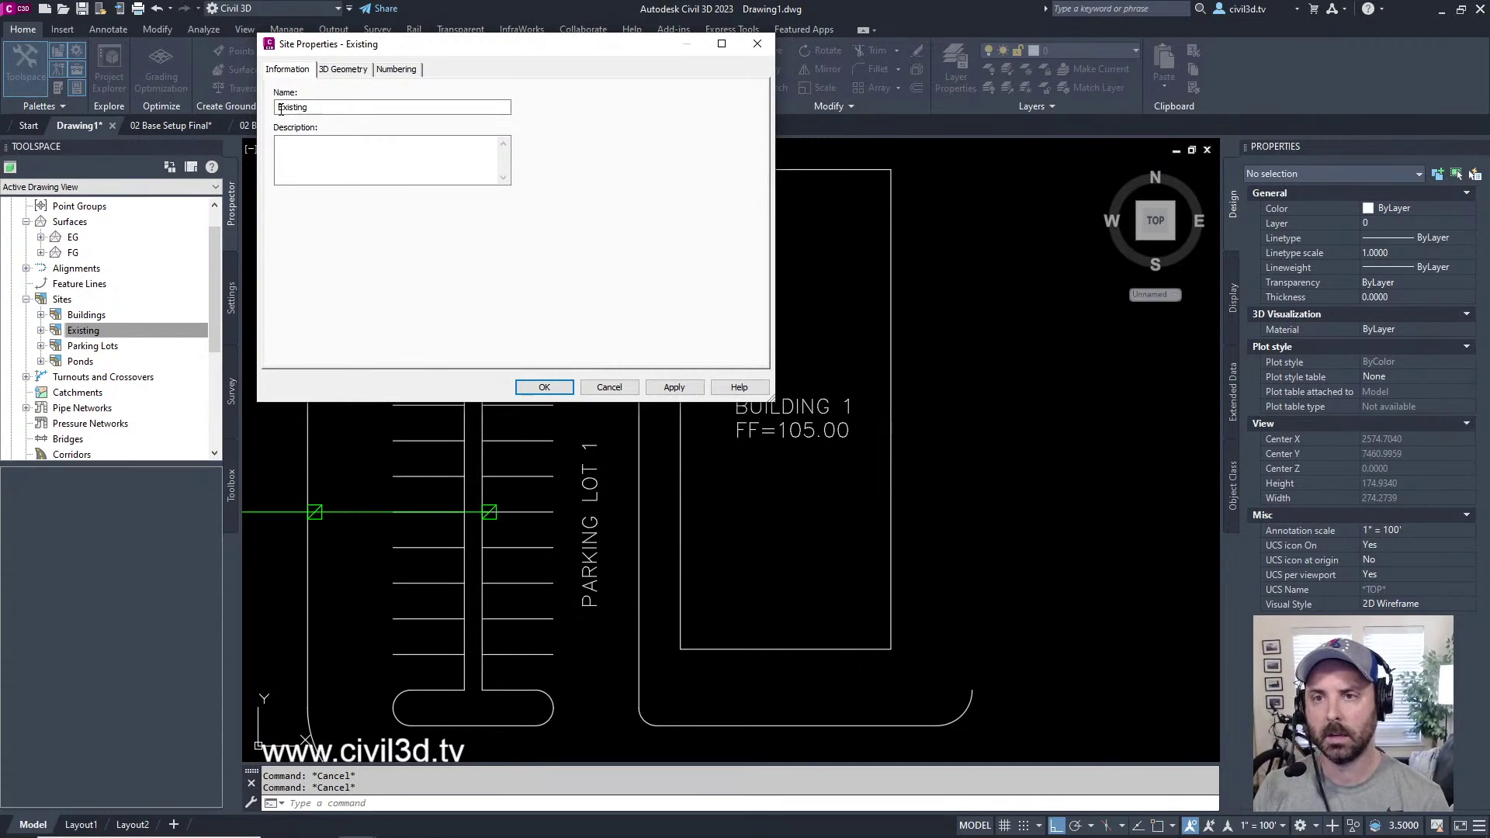
type("01")
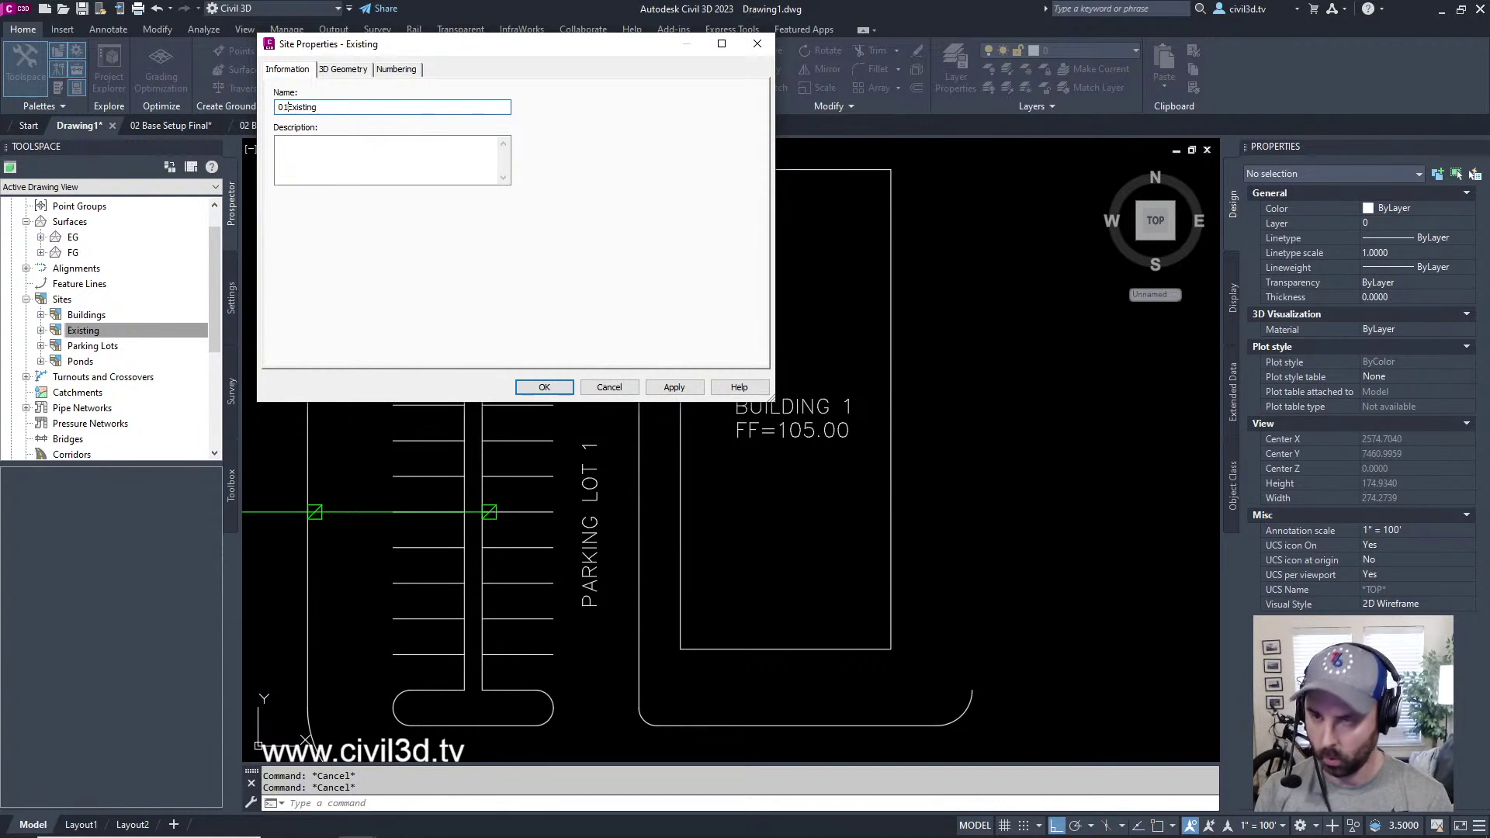
left_click(544, 387)
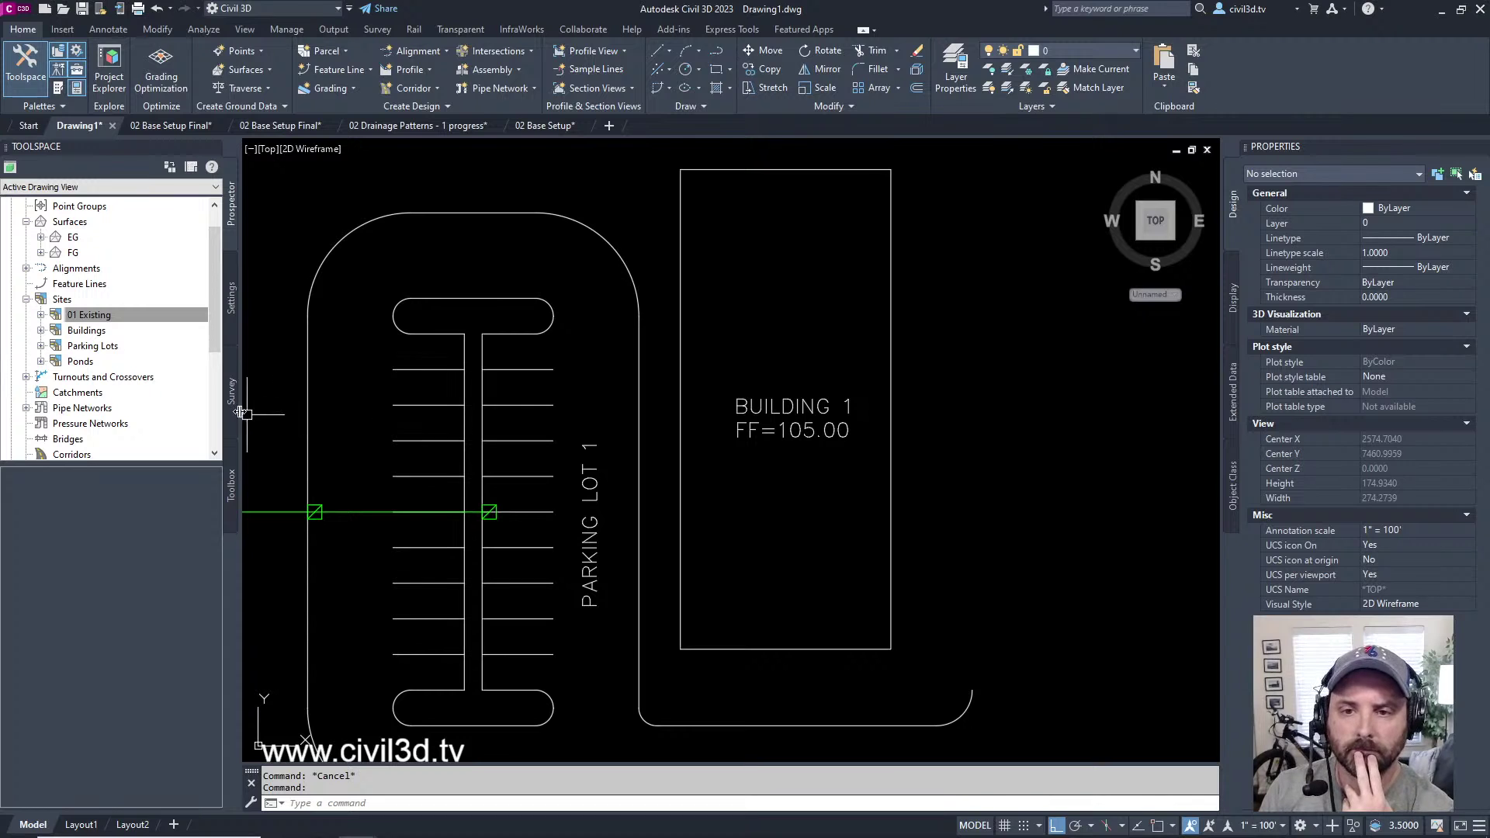
- Rename the Buildings site as 02 Buildings
right_click(86, 332)
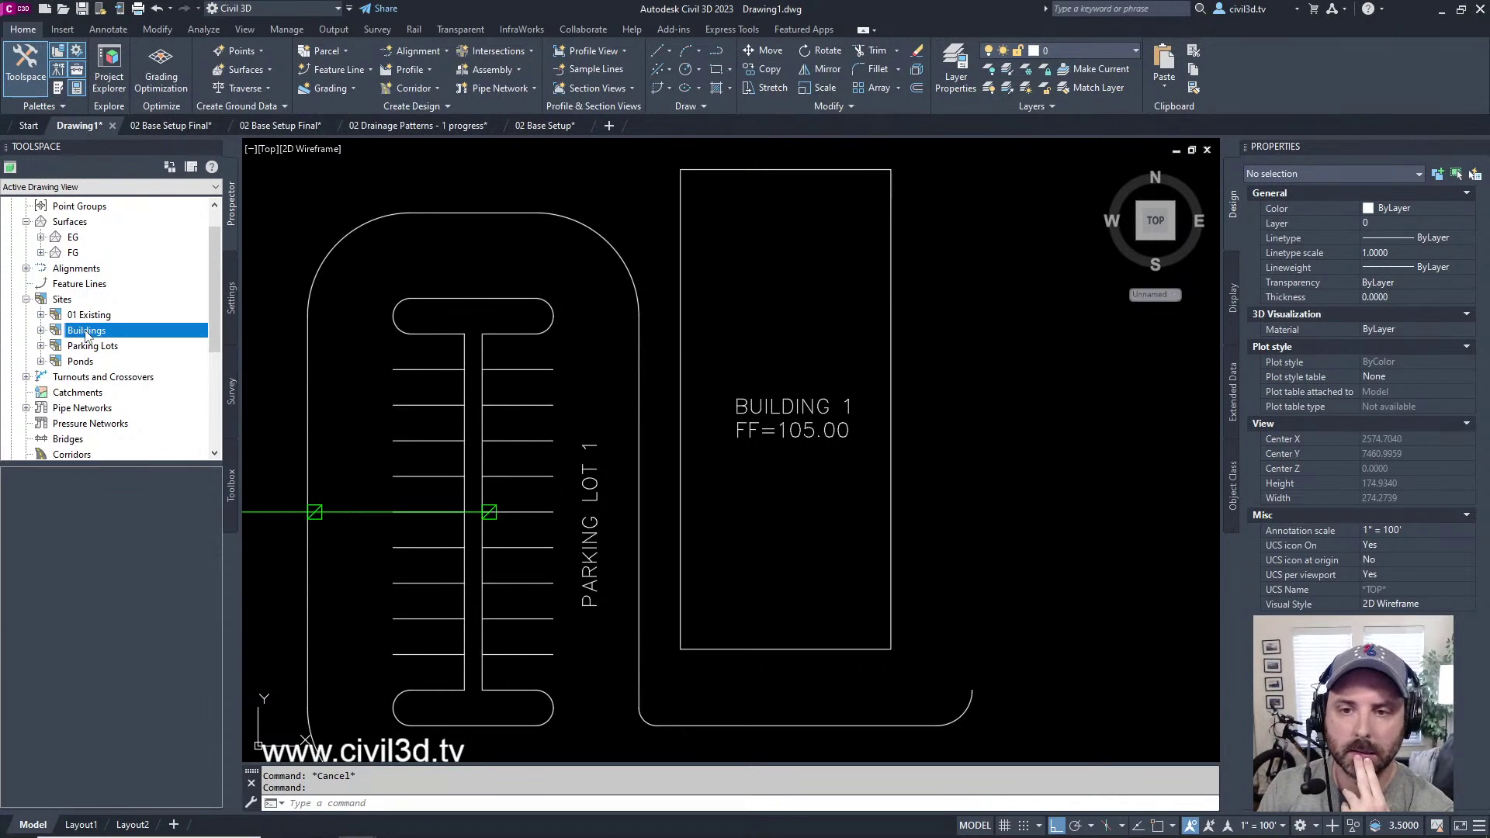
left_click(128, 338)
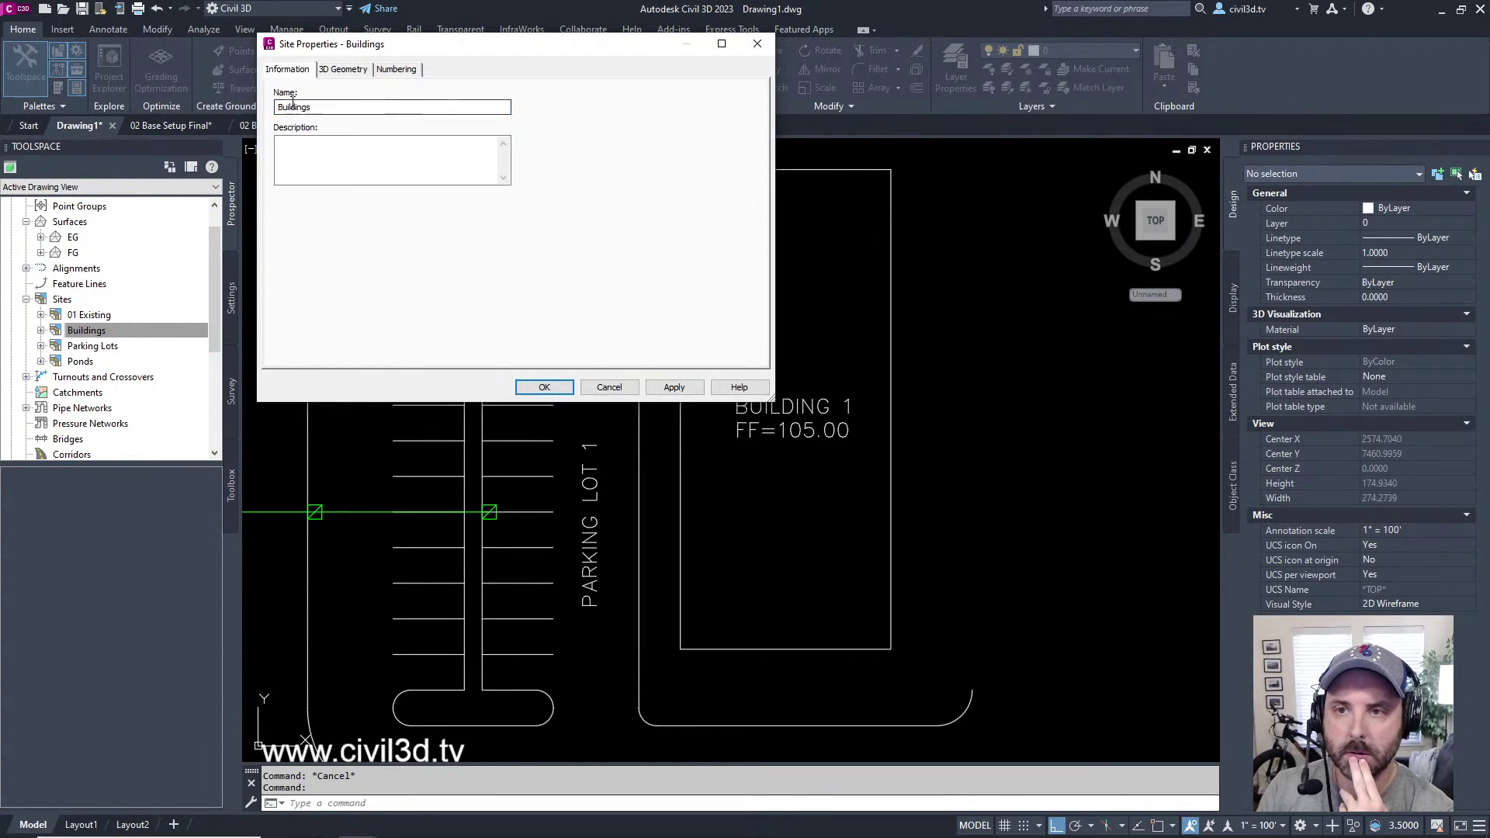
left_click(278, 107)
type("02")
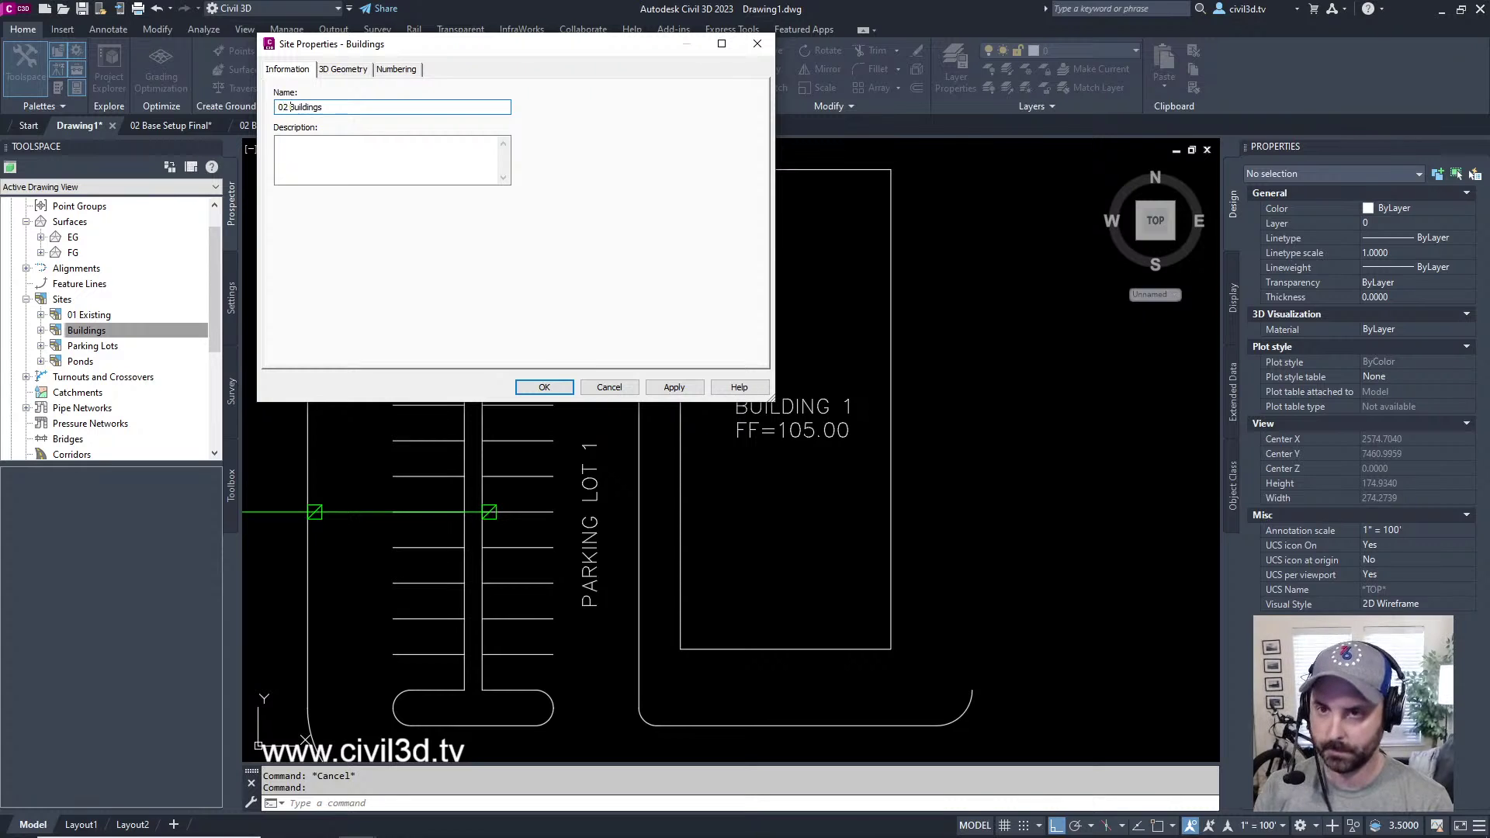
left_click(544, 387)
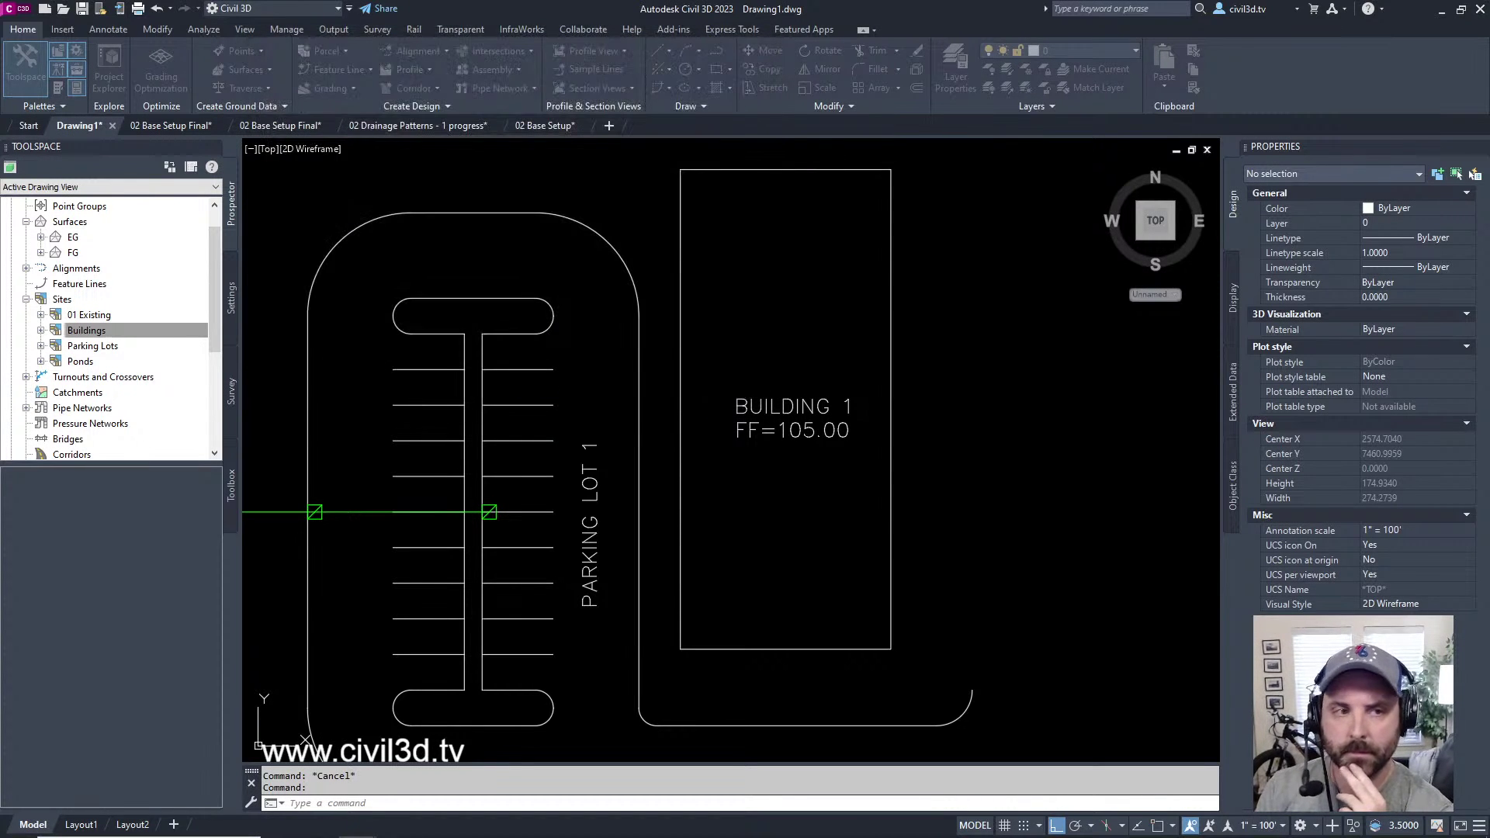
- Rename the Parking Lots site as 03 Parking Lots
left_click(97, 349)
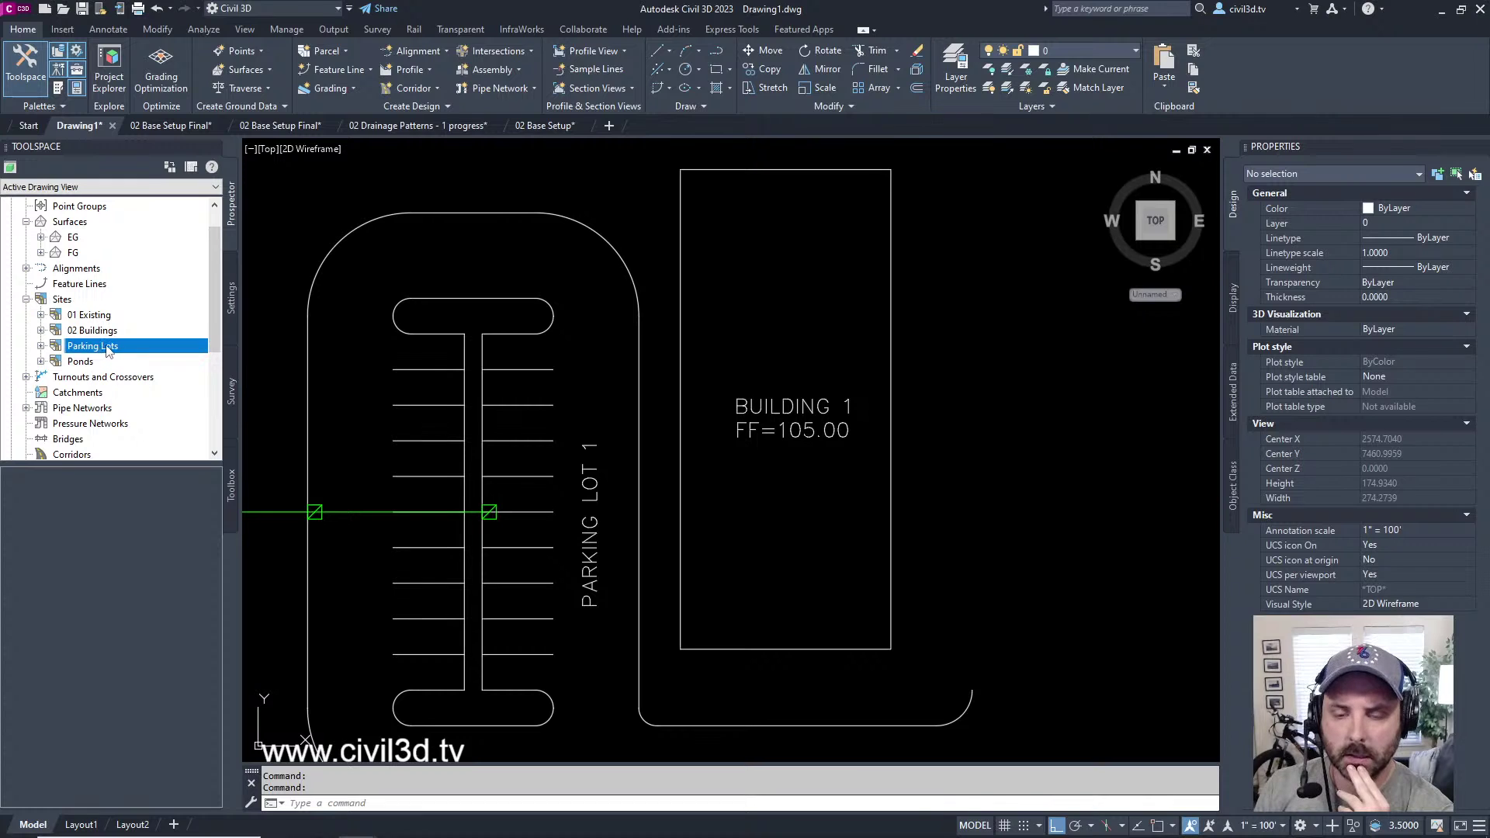
right_click(107, 351)
left_click(167, 359)
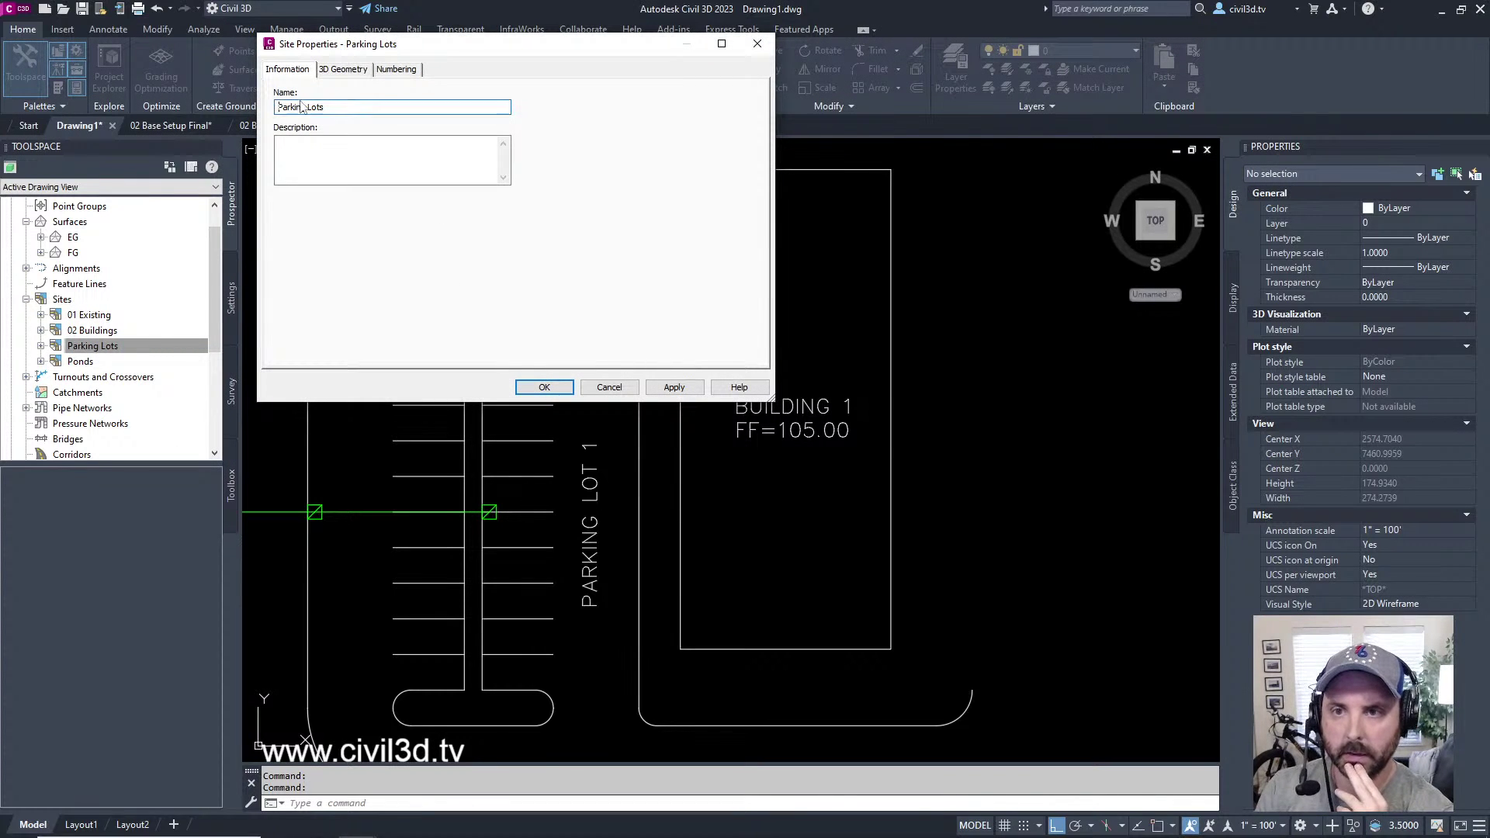
type("03")
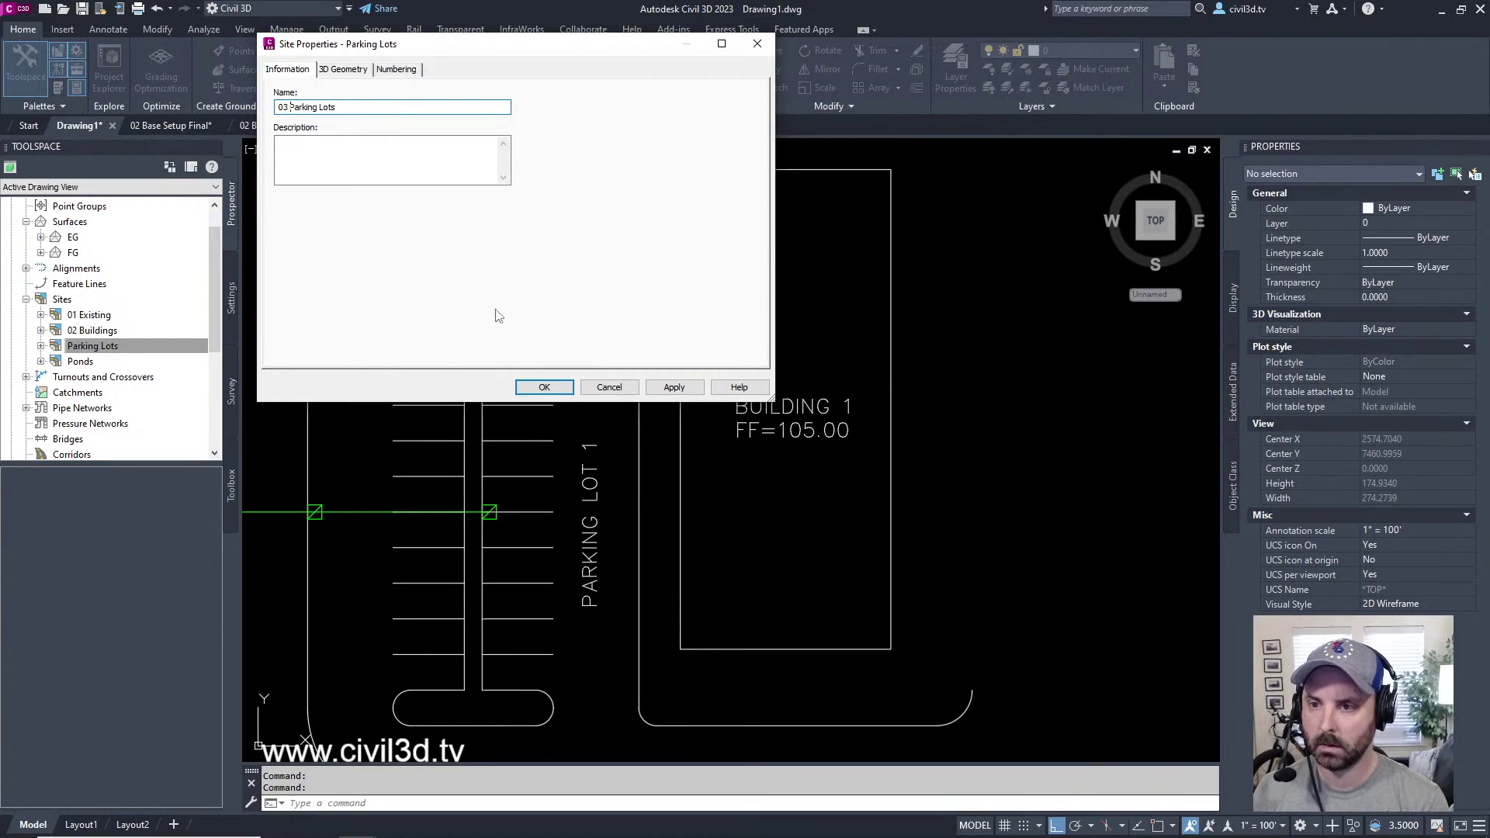
left_click(544, 387)
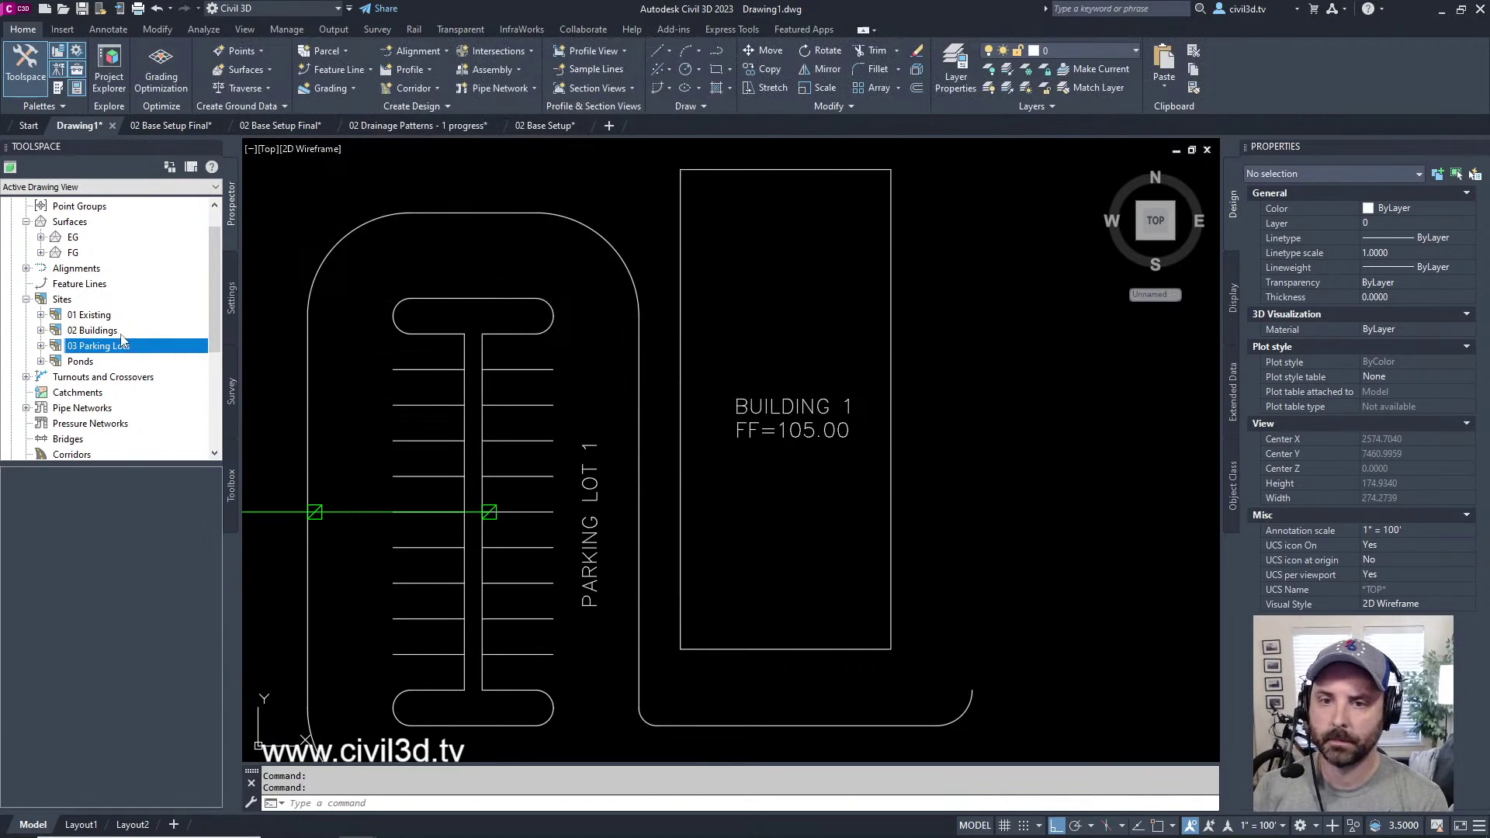
- Rename the Ponds site as 04 Ponds
right_click(83, 363)
left_click(115, 376)
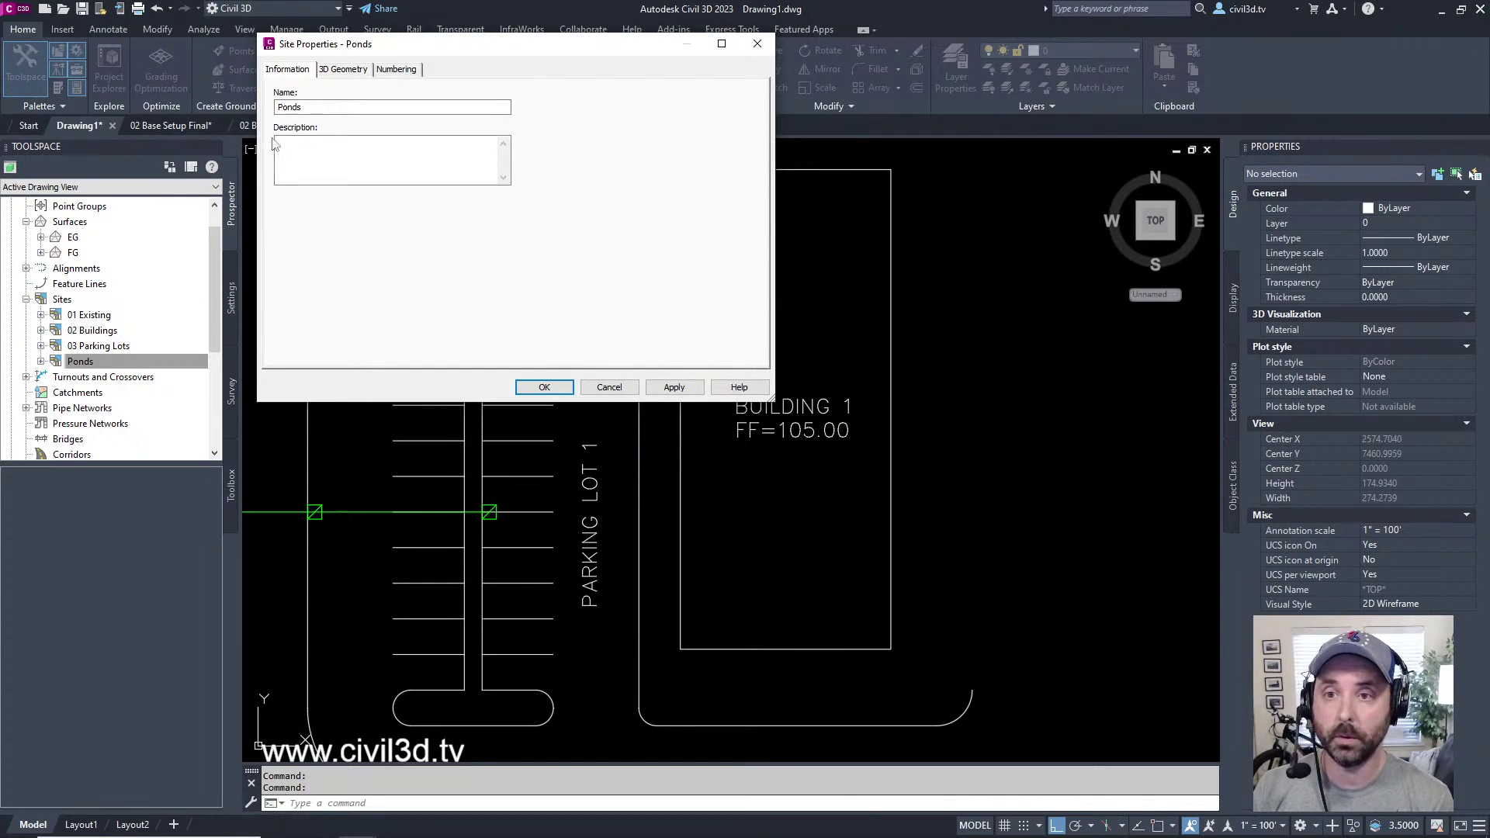
left_click(281, 108)
type("04")
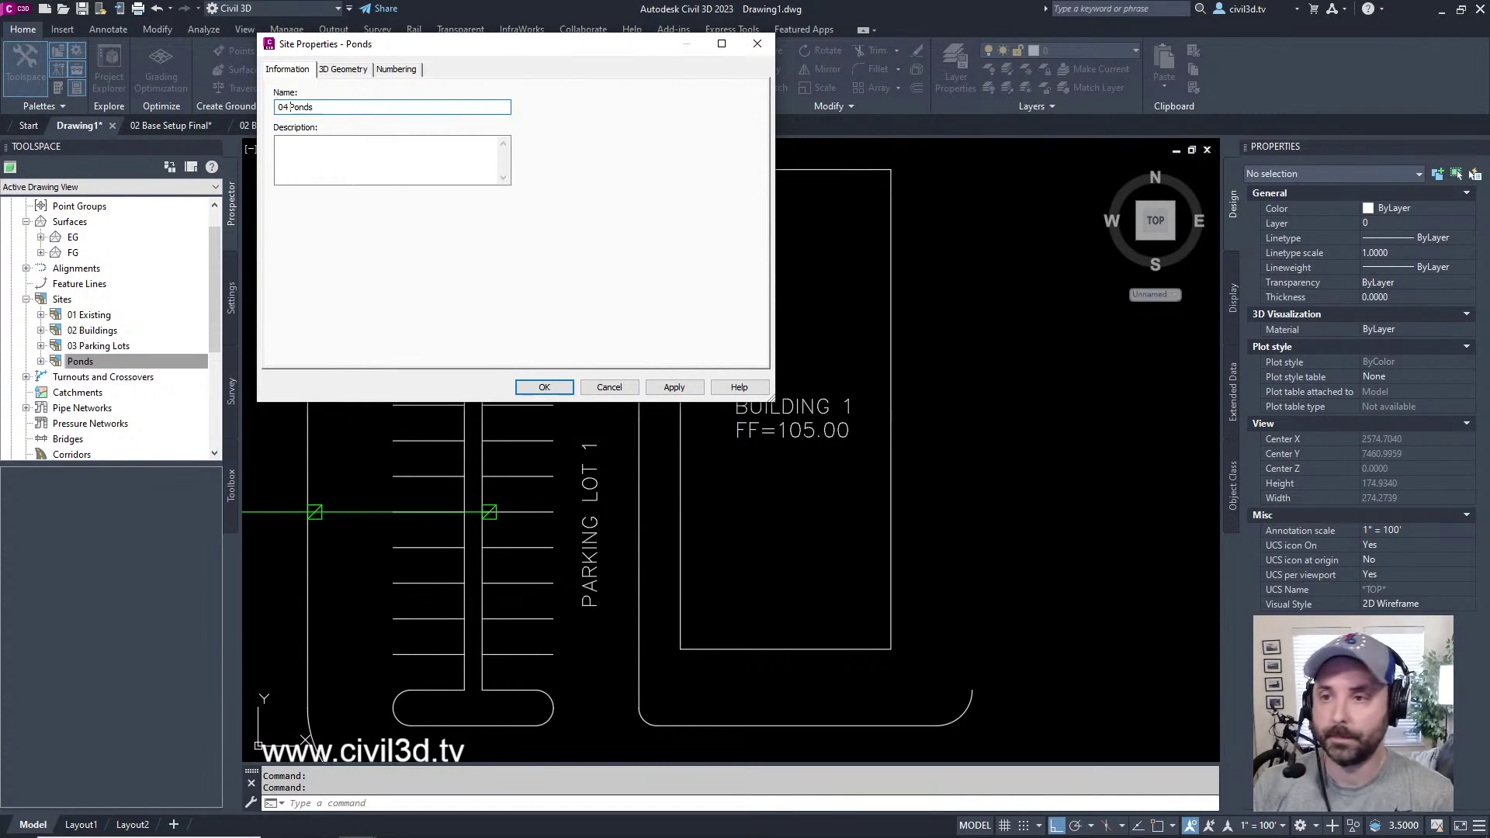
left_click(544, 387)
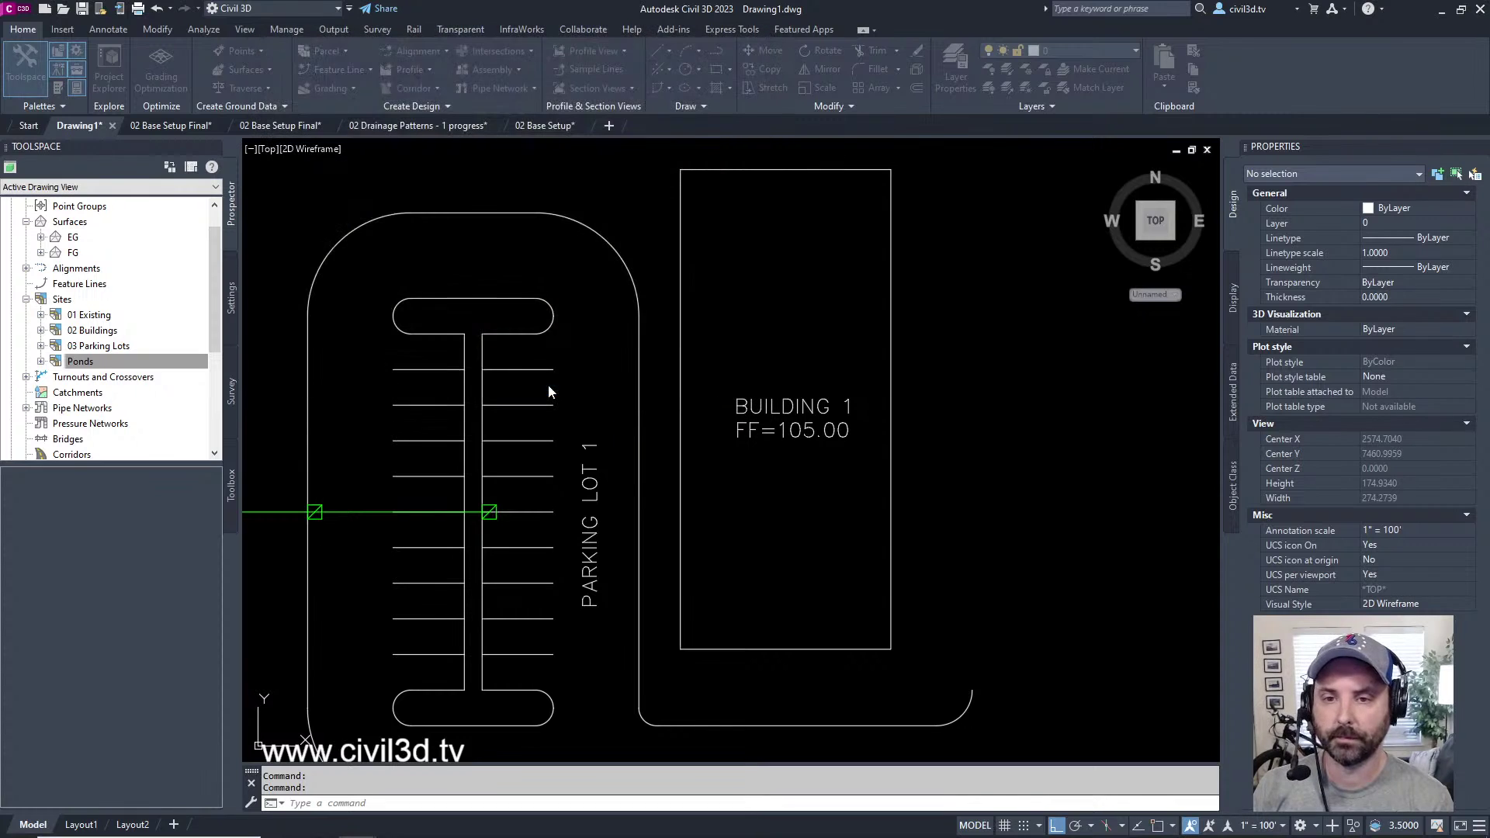
key("Escape")
key("Escape")
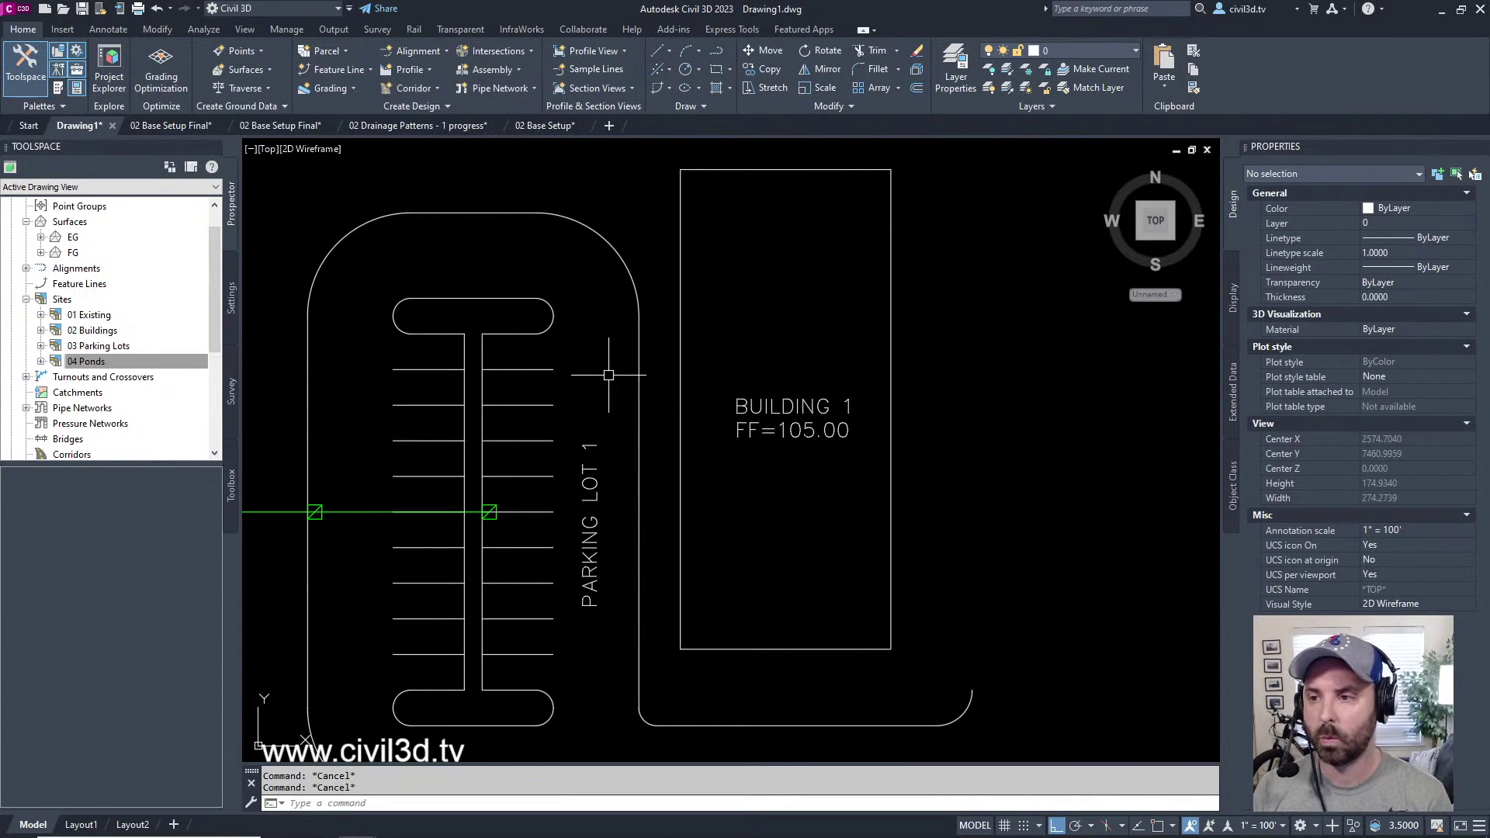
- Start creating a feature line from the Building 1 outline and assign it to the 02 Buildings site
scroll(599, 392, "down", 2)
mouse_move(600, 379)
middle_mouse_down()
mouse_move(732, 395)
mouse_move(781, 418)
middle_mouse_up()
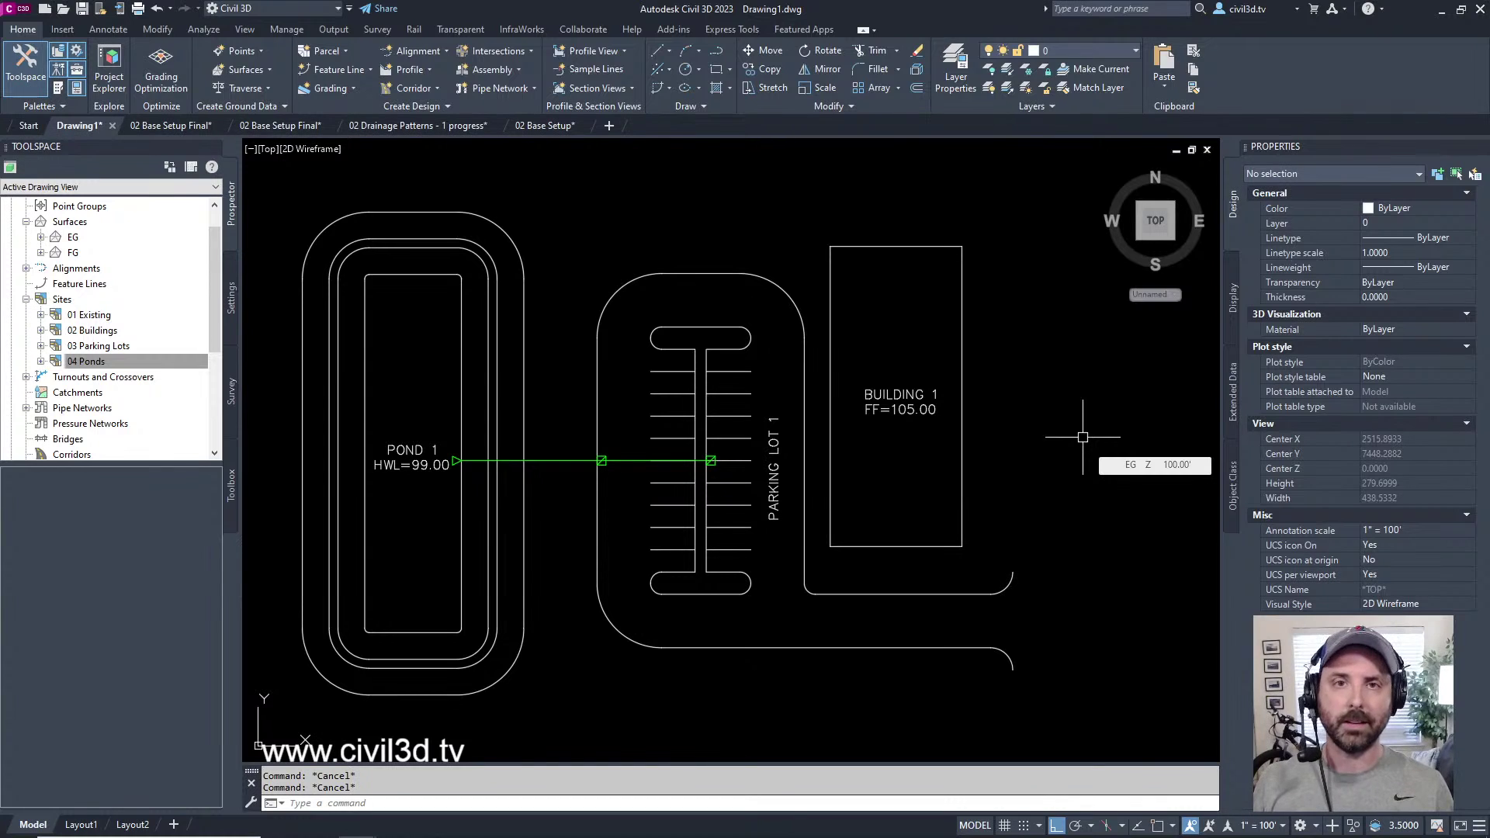
middle_click_drag(1006, 302, 962, 312)
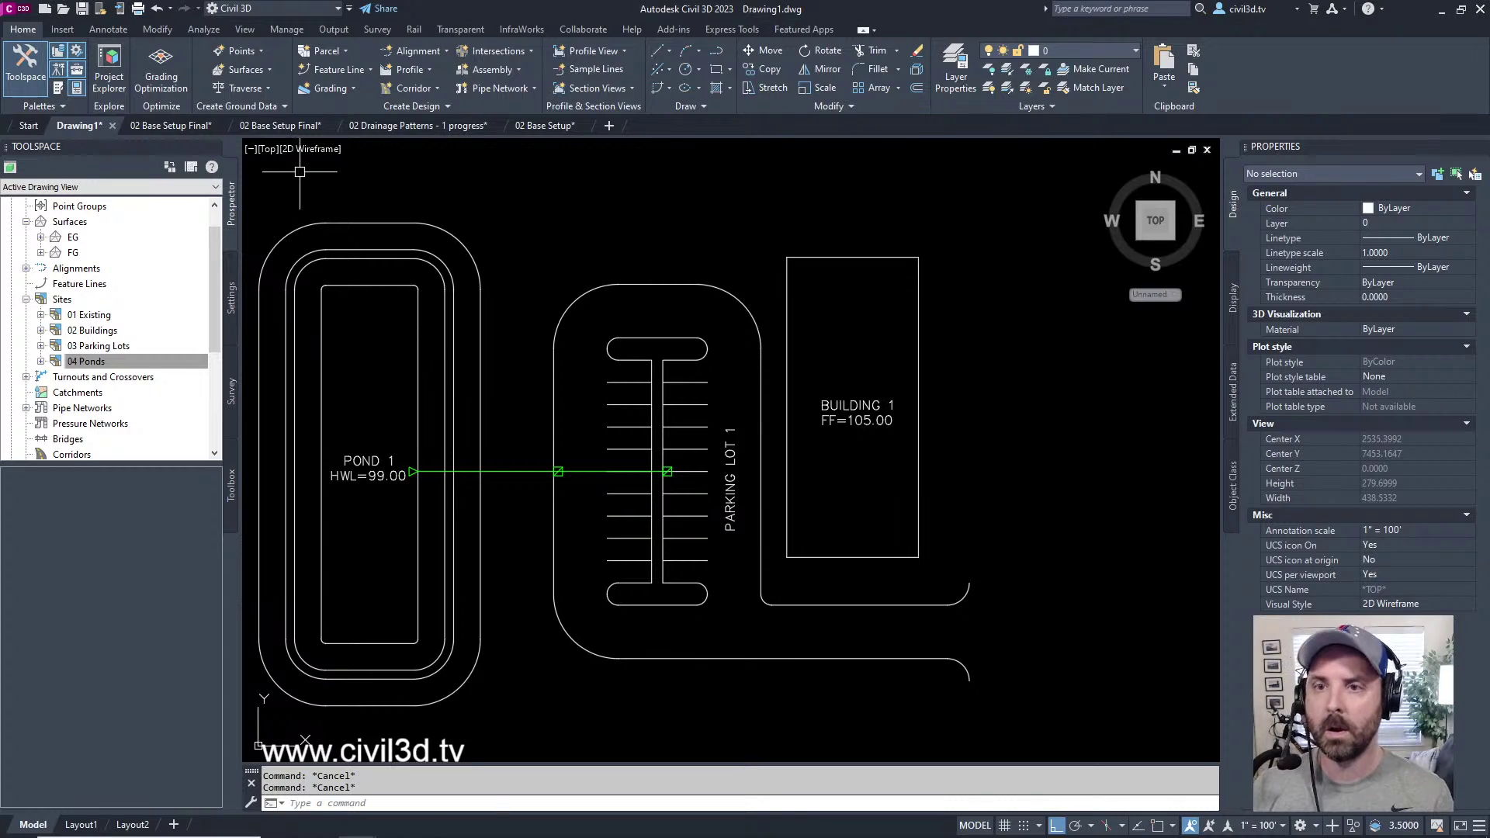
left_click(371, 72)
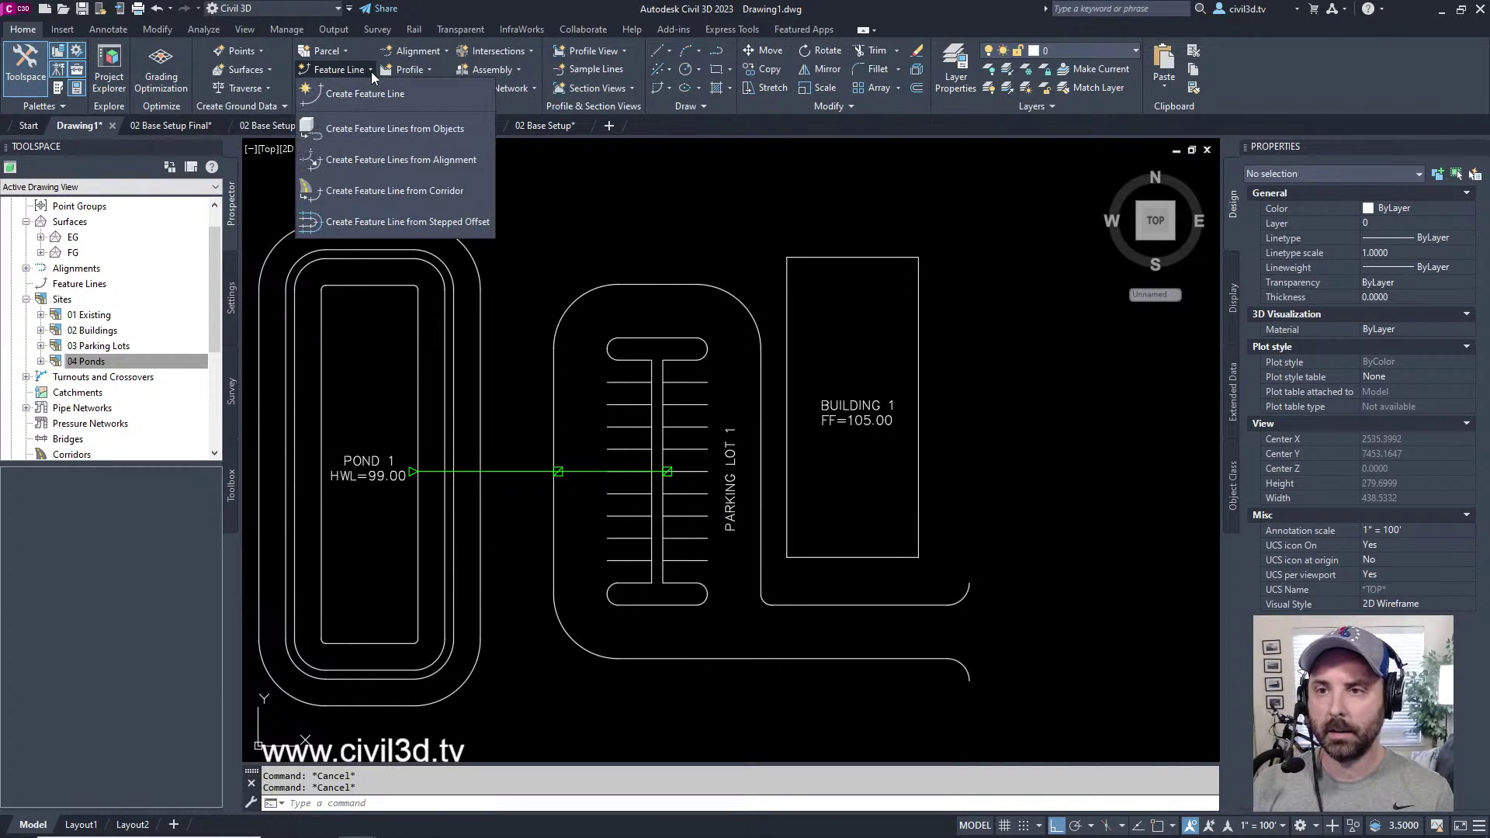
left_click(461, 134)
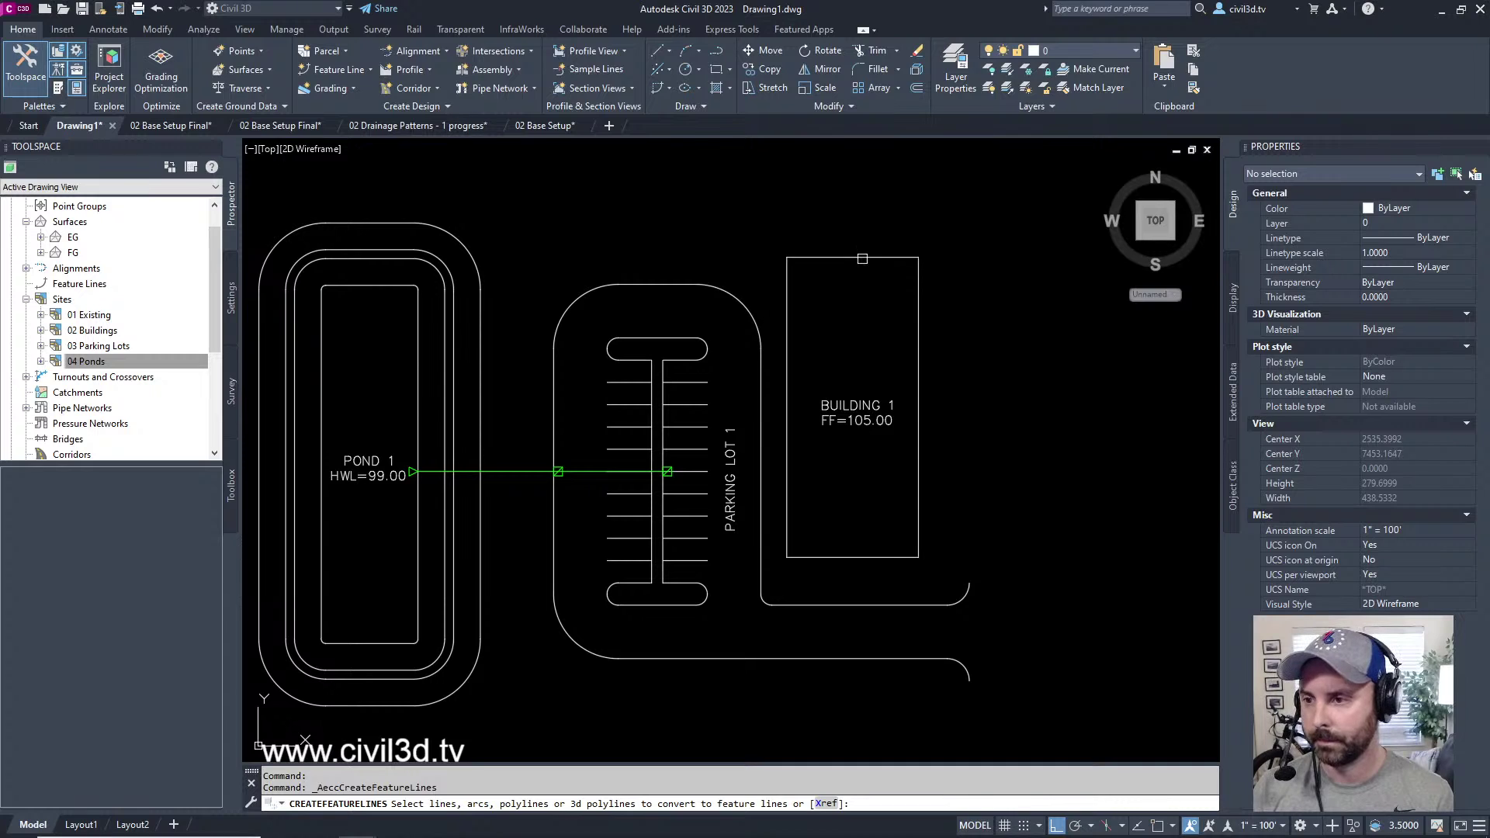
left_click(859, 257)
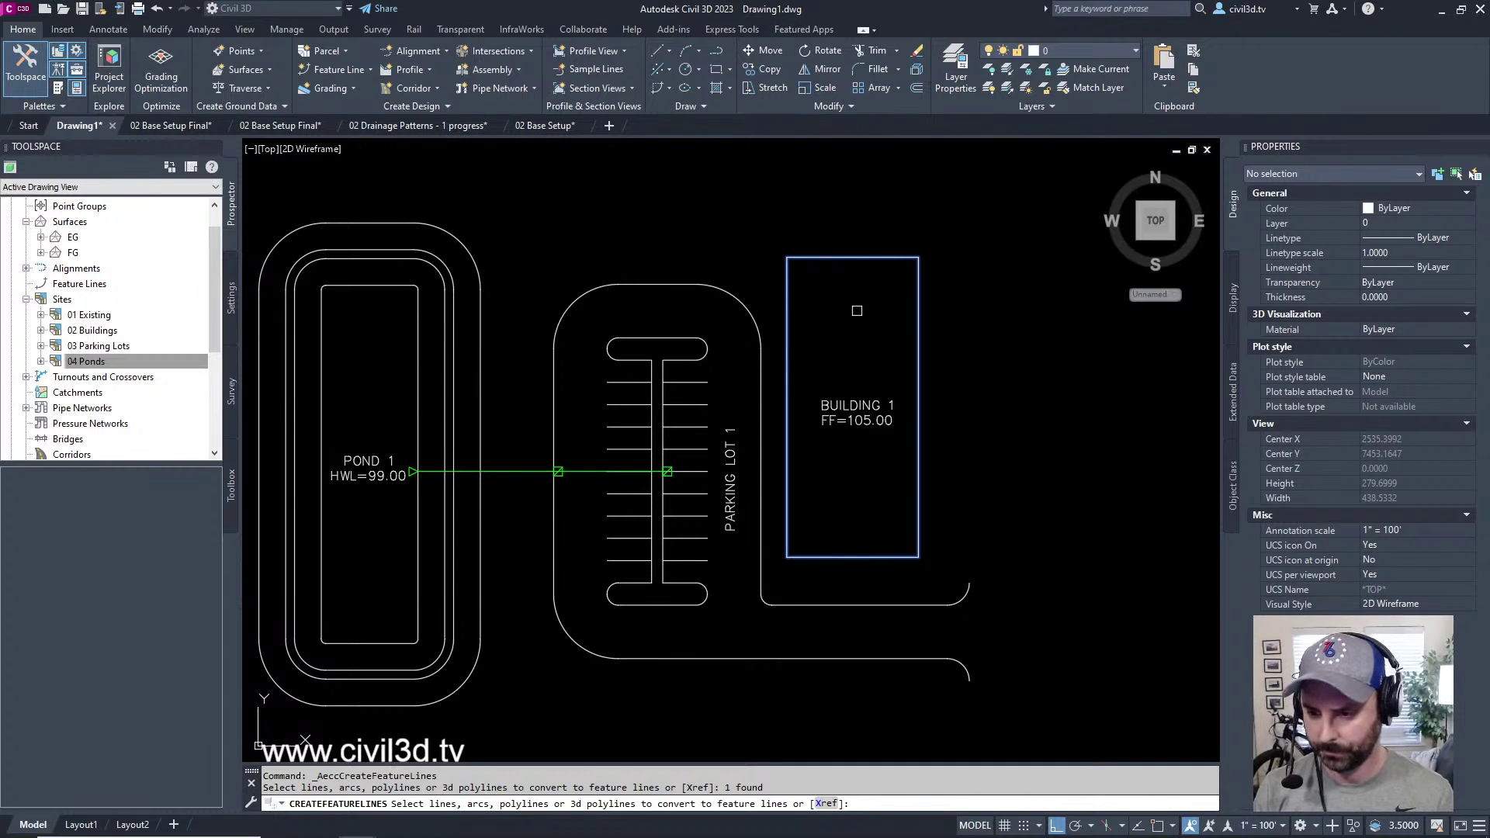
key("Return")
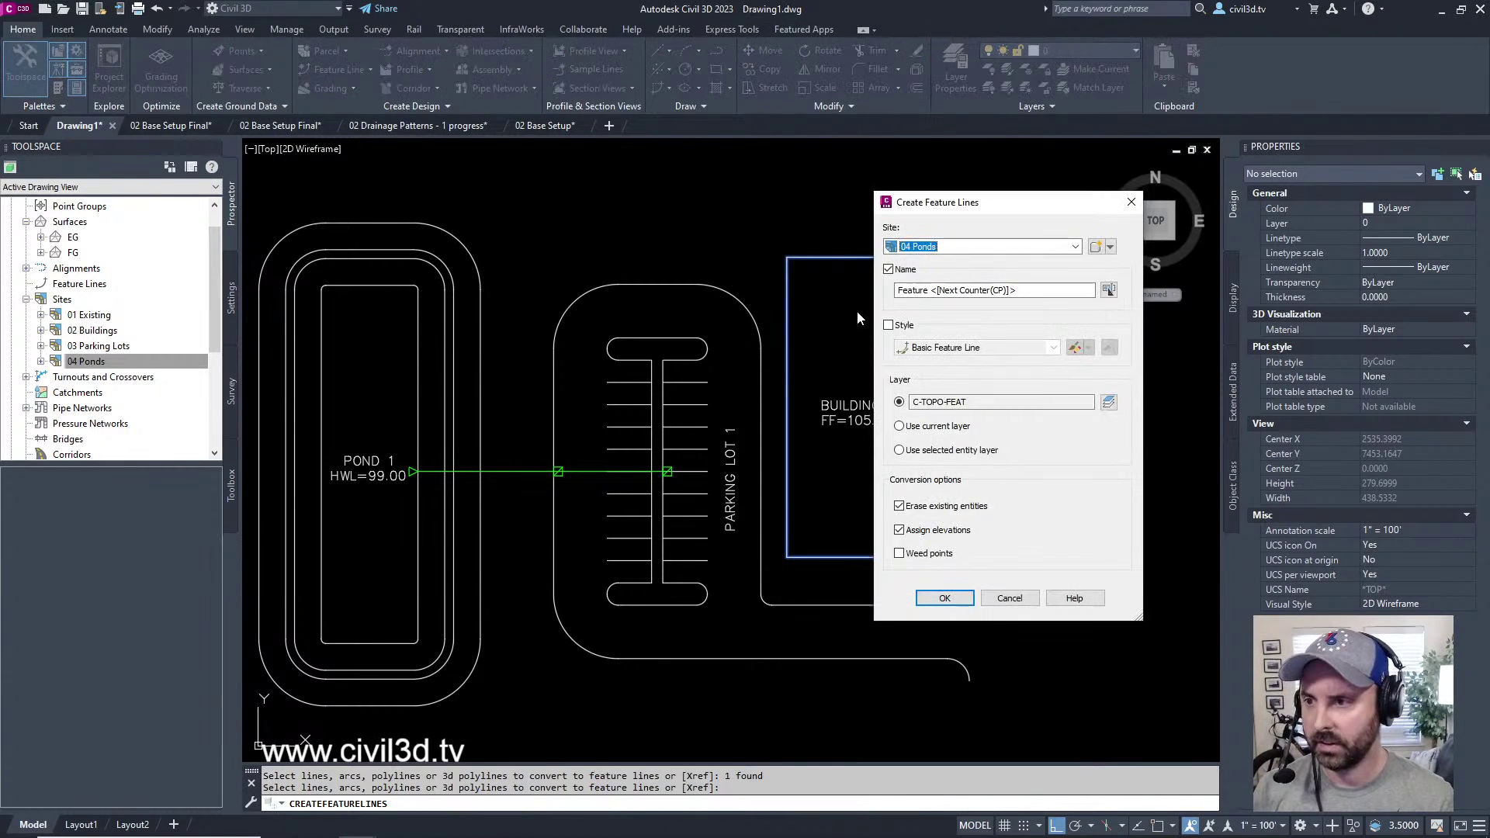
left_click(1076, 247)
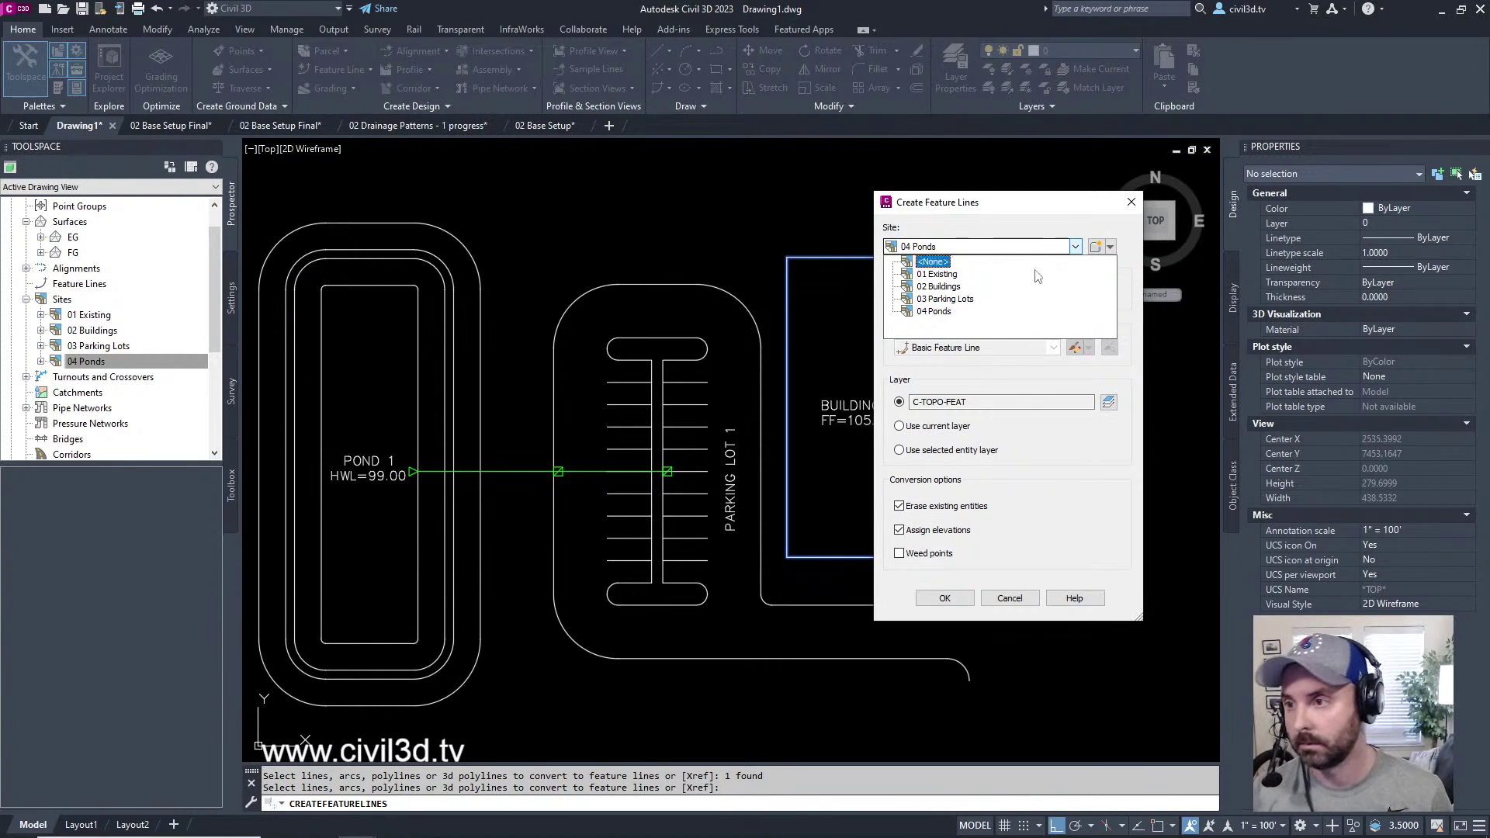
left_click(957, 286)
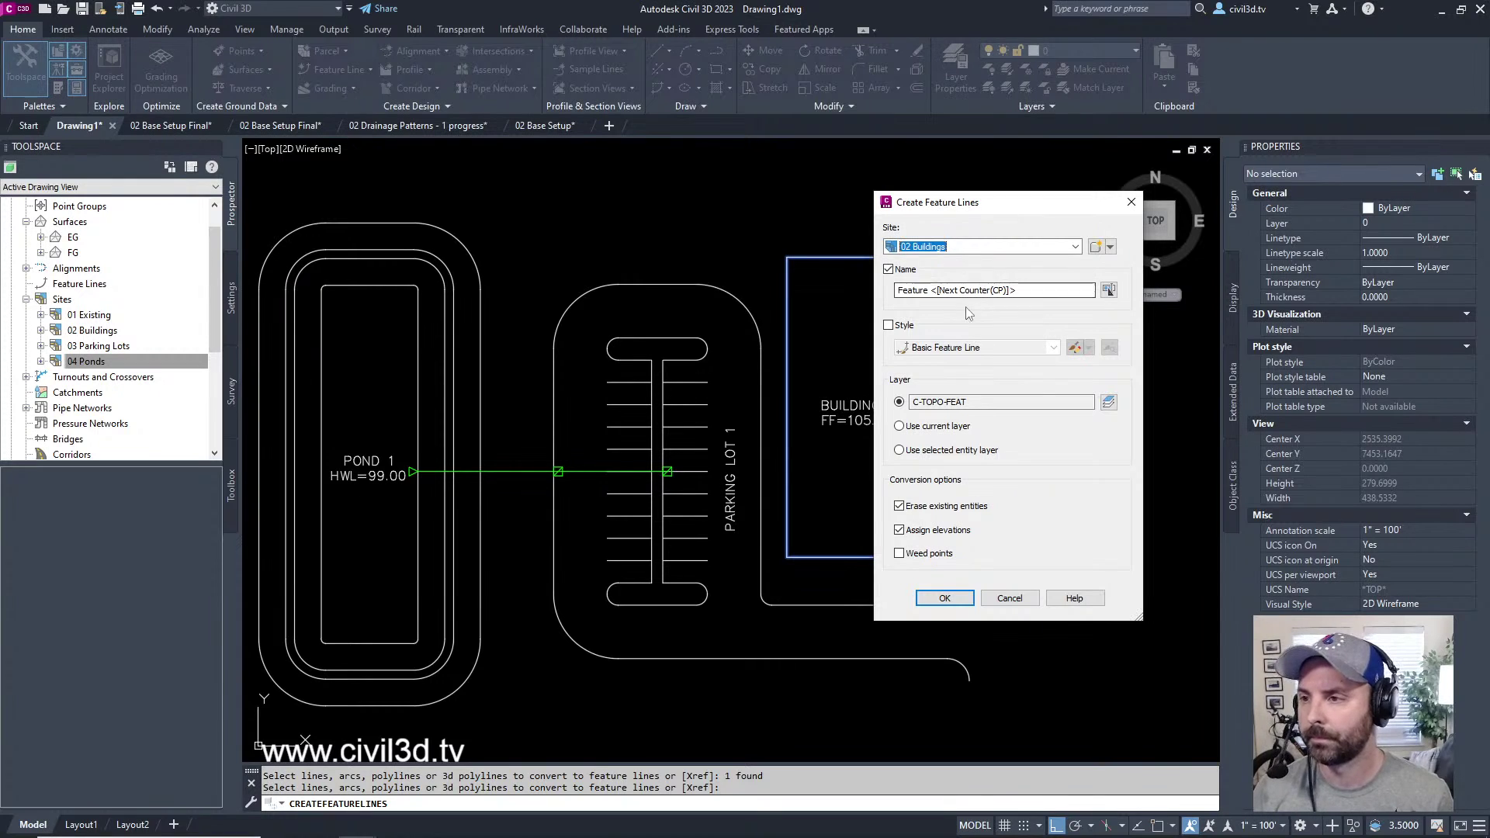
- Prefix the feature line's name template with BLDG 1 and create the feature line at elevation 105 ft
left_click(897, 292)
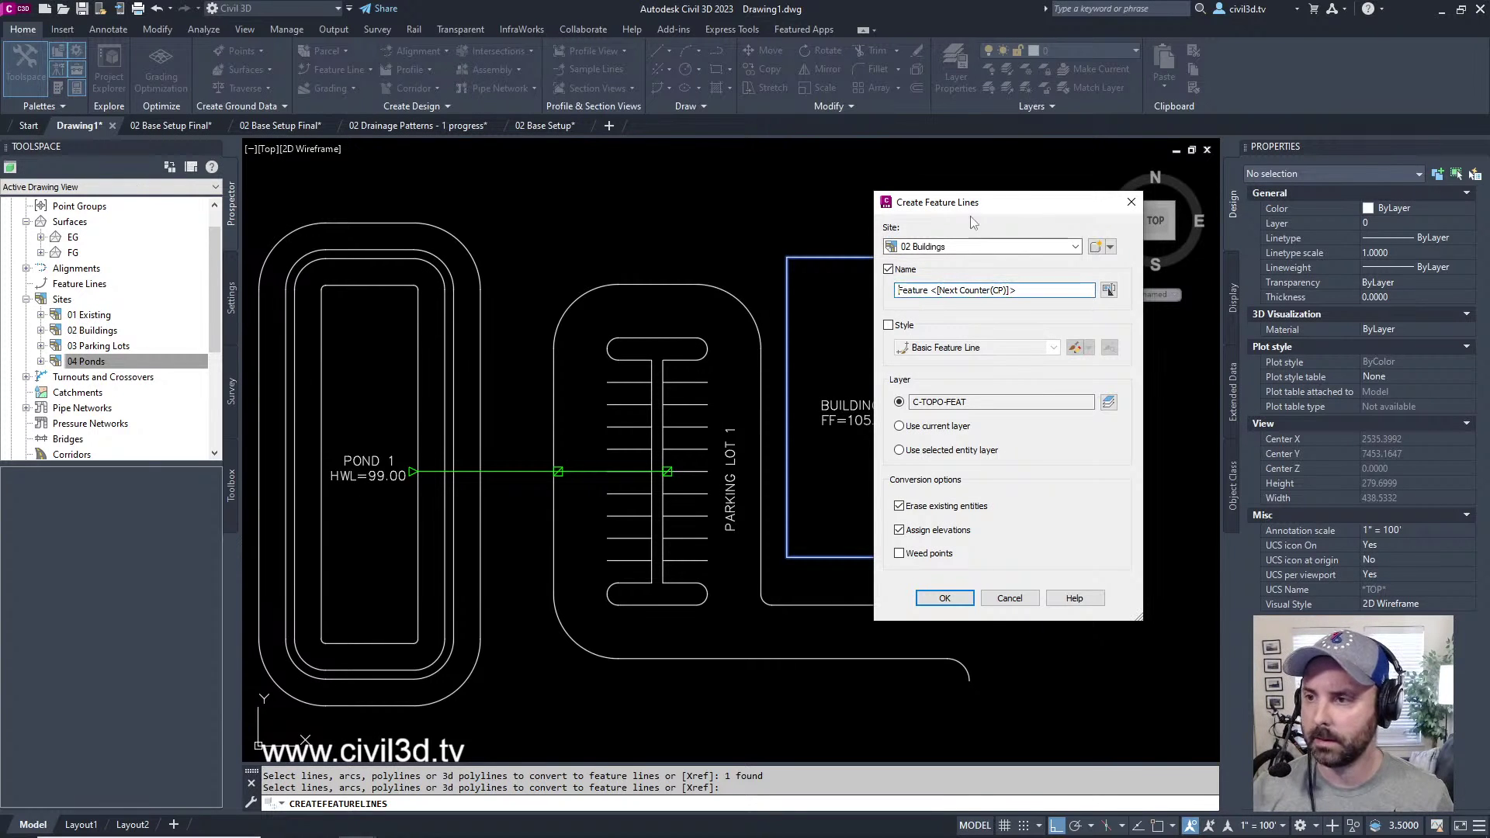
left_click_drag(977, 203, 1127, 208)
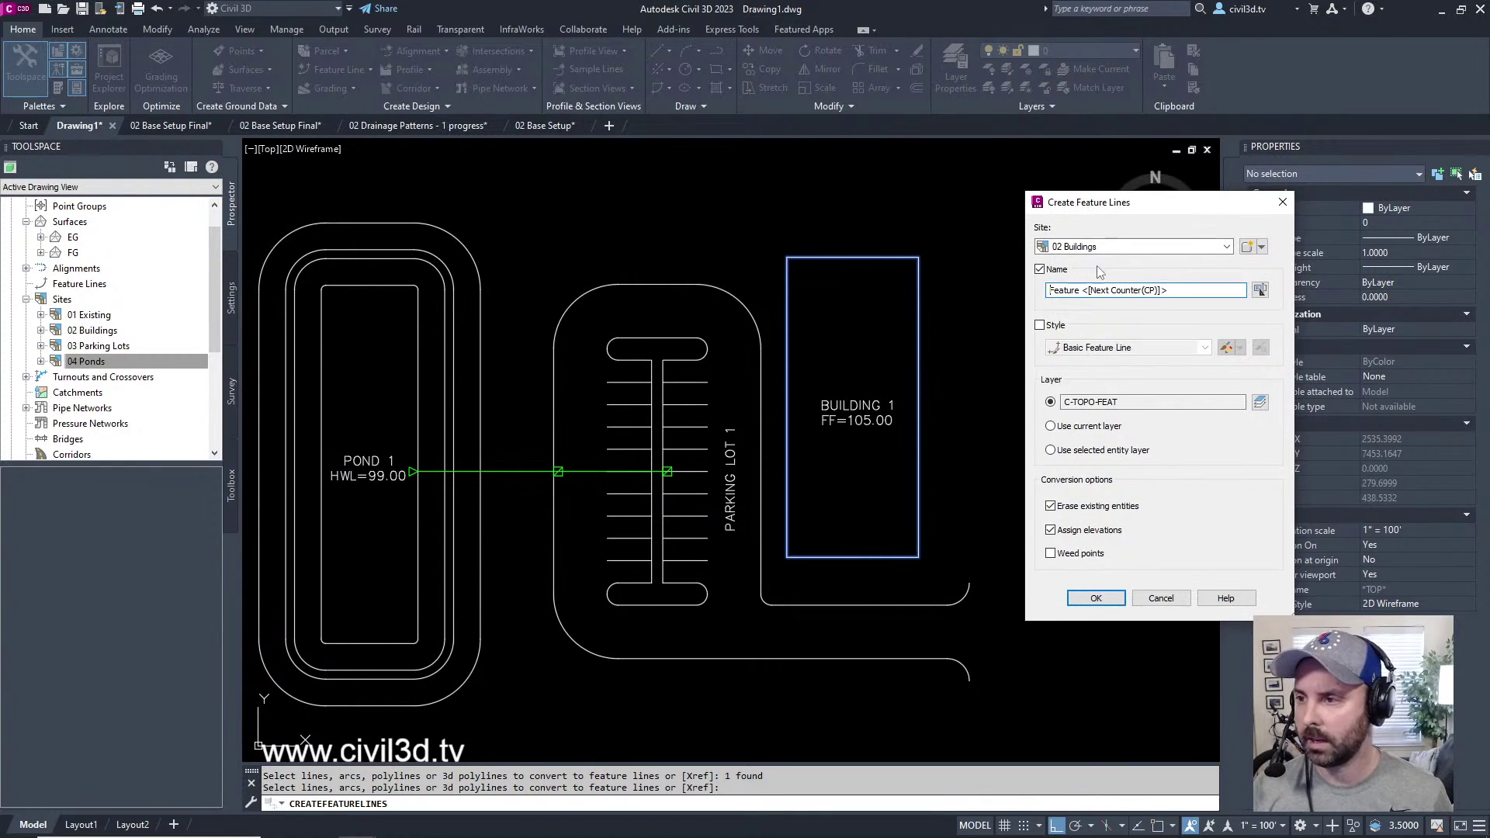
left_click(1049, 290)
type("B")
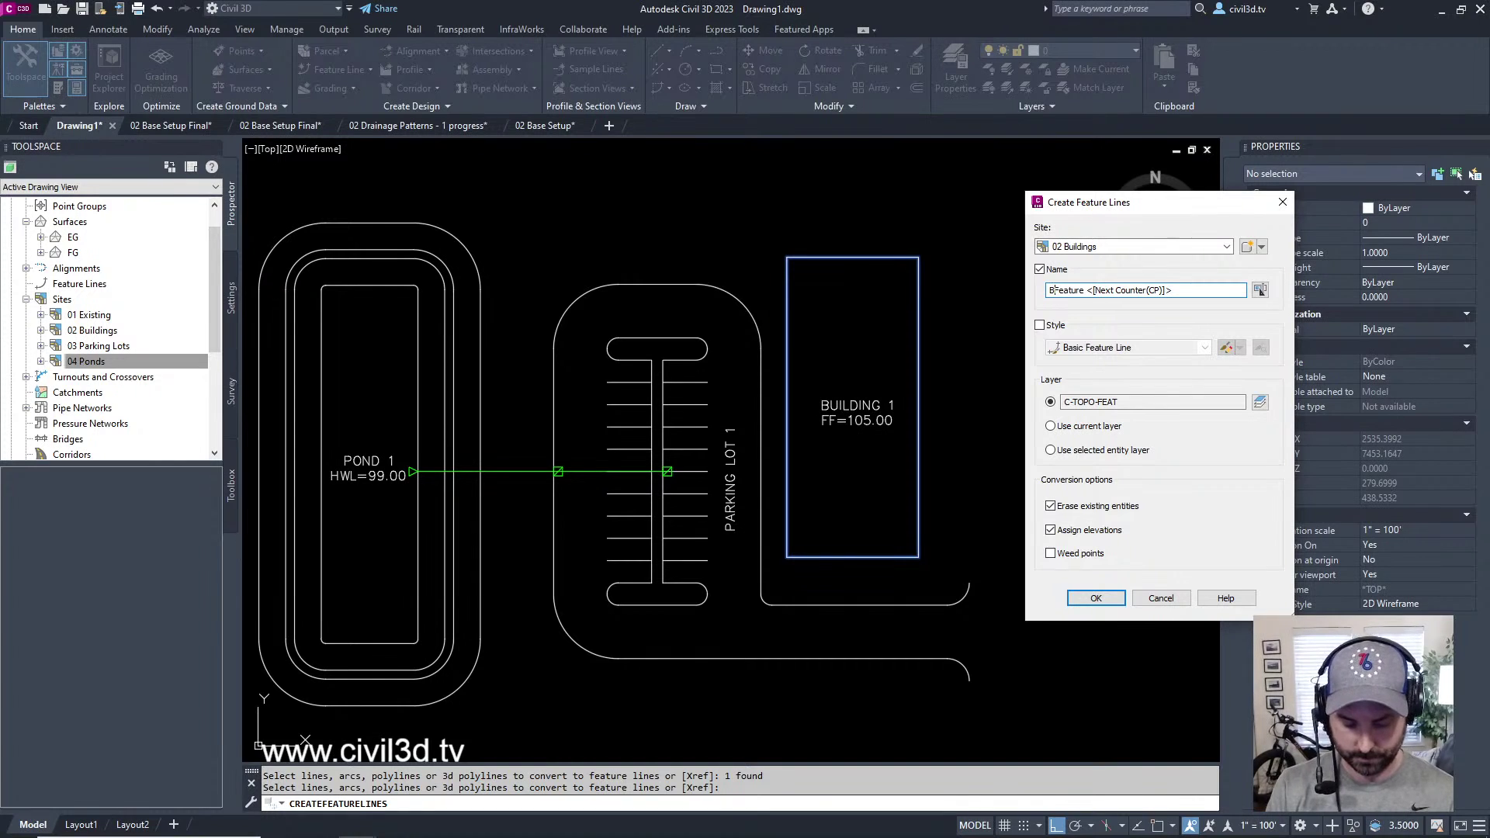
key("BackSpace")
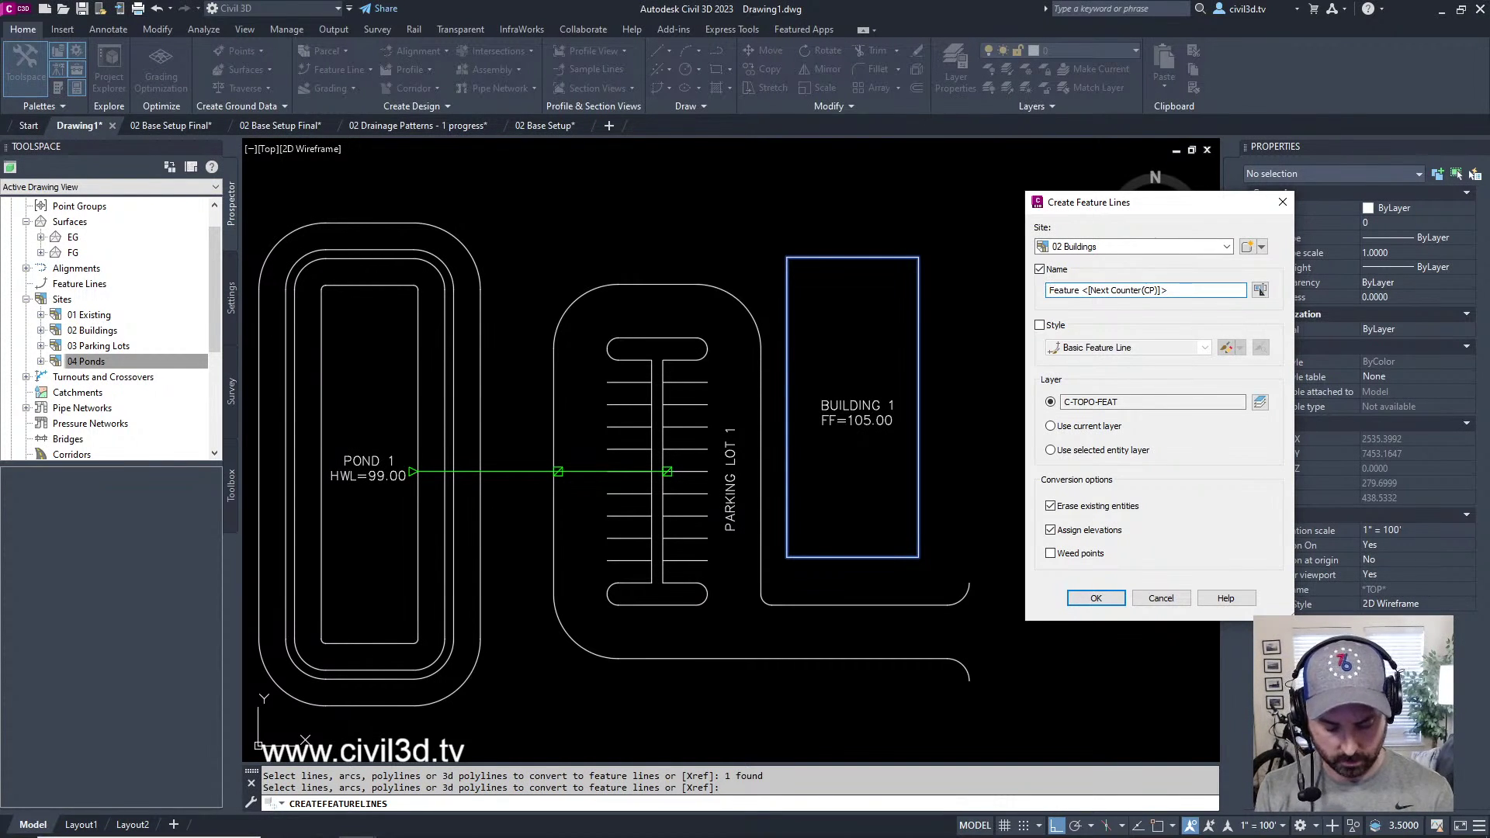
type("B")
type("LDG")
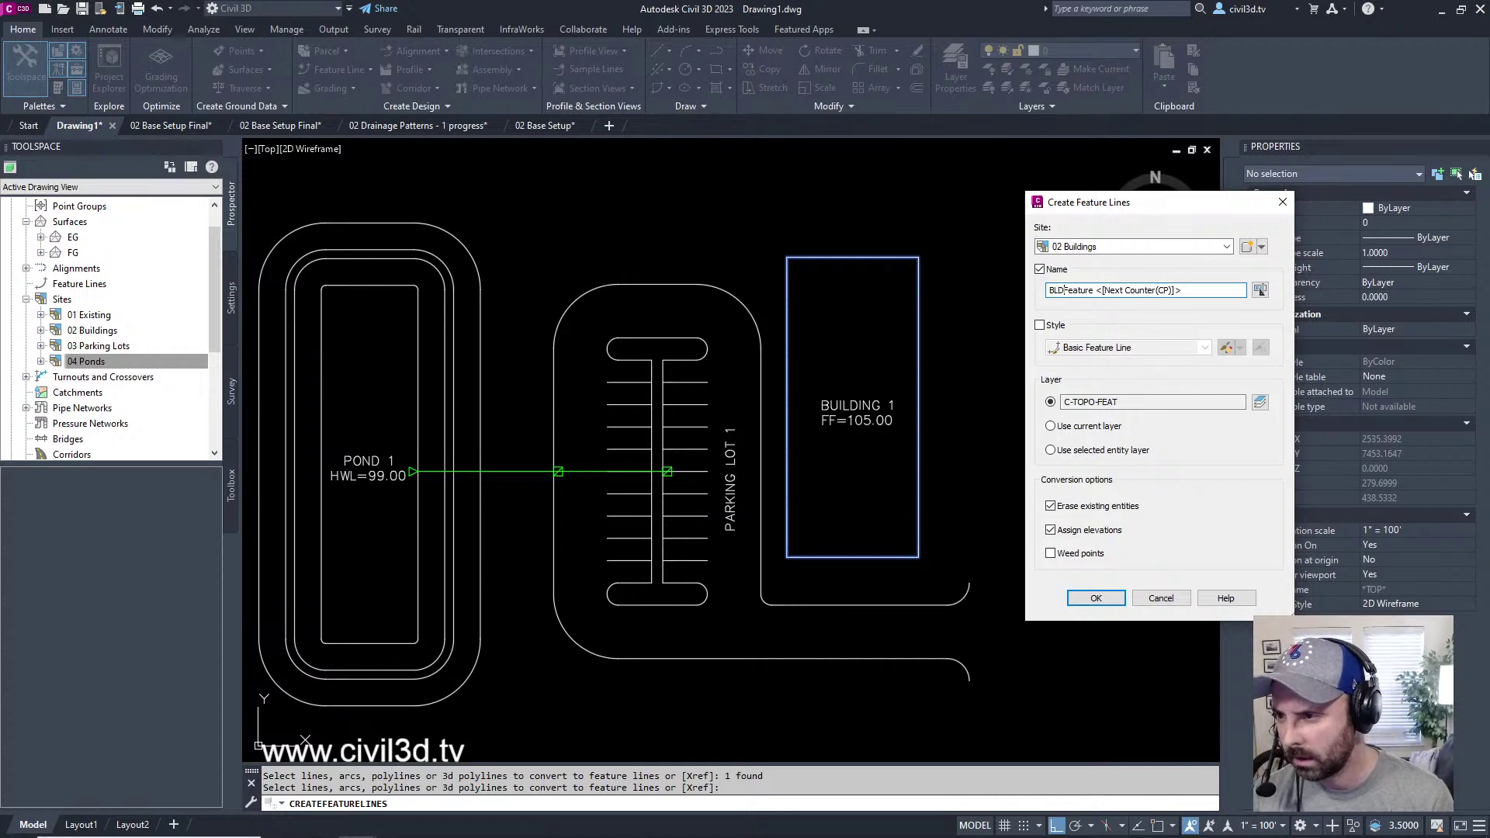
type(" 1")
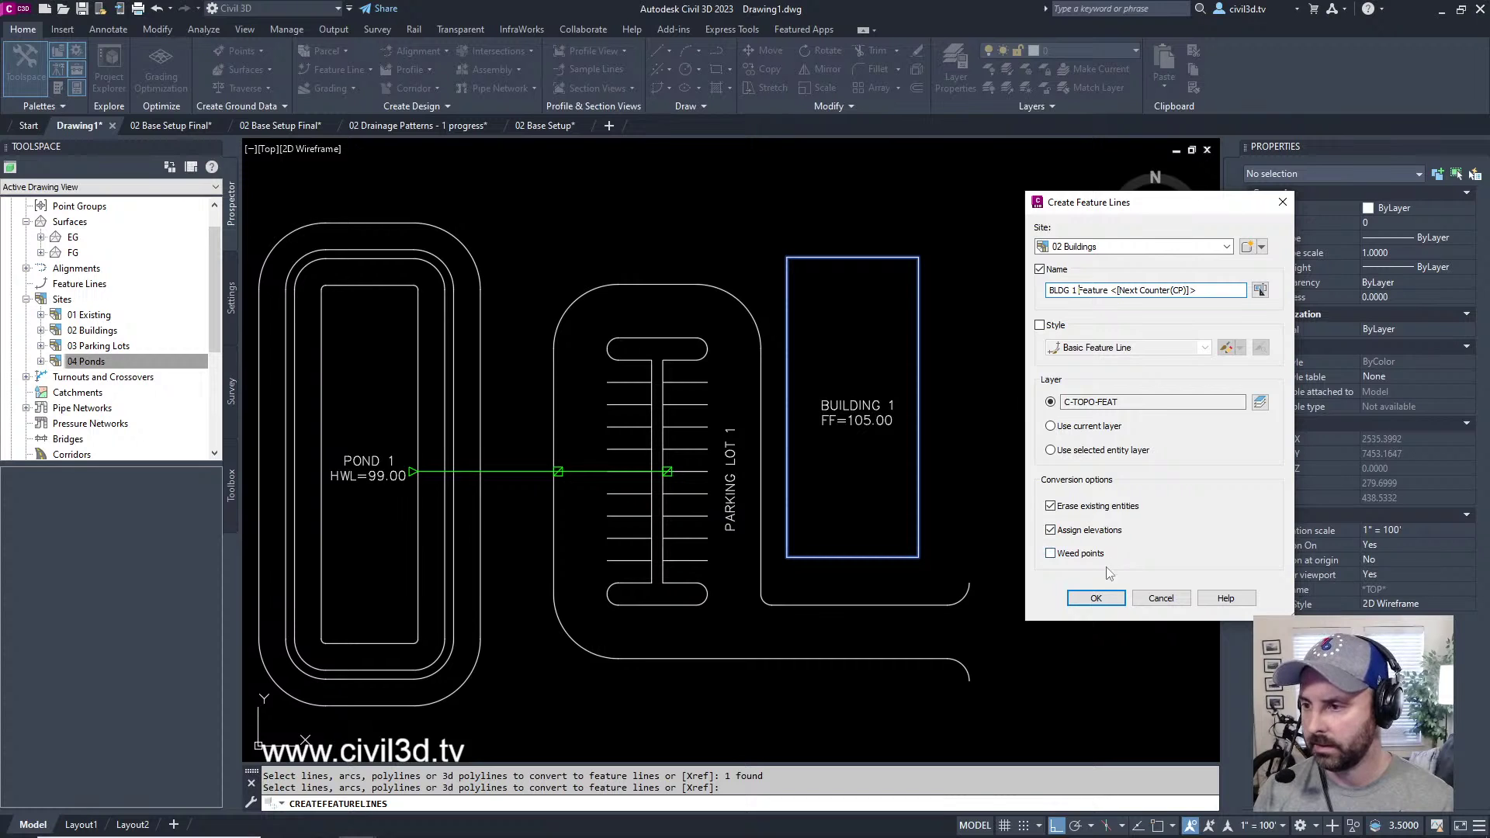
left_click(1108, 595)
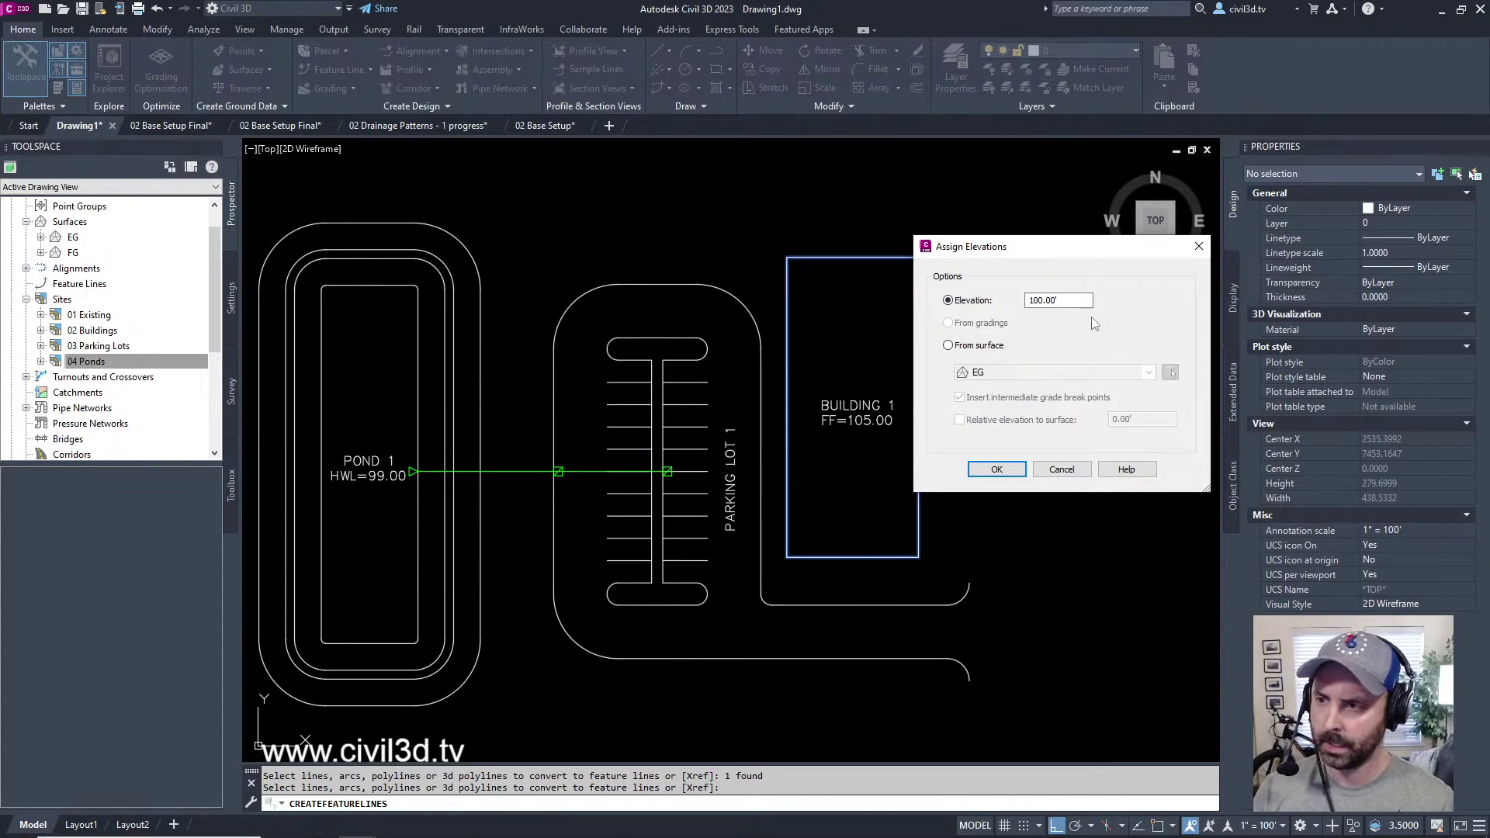
type("105")
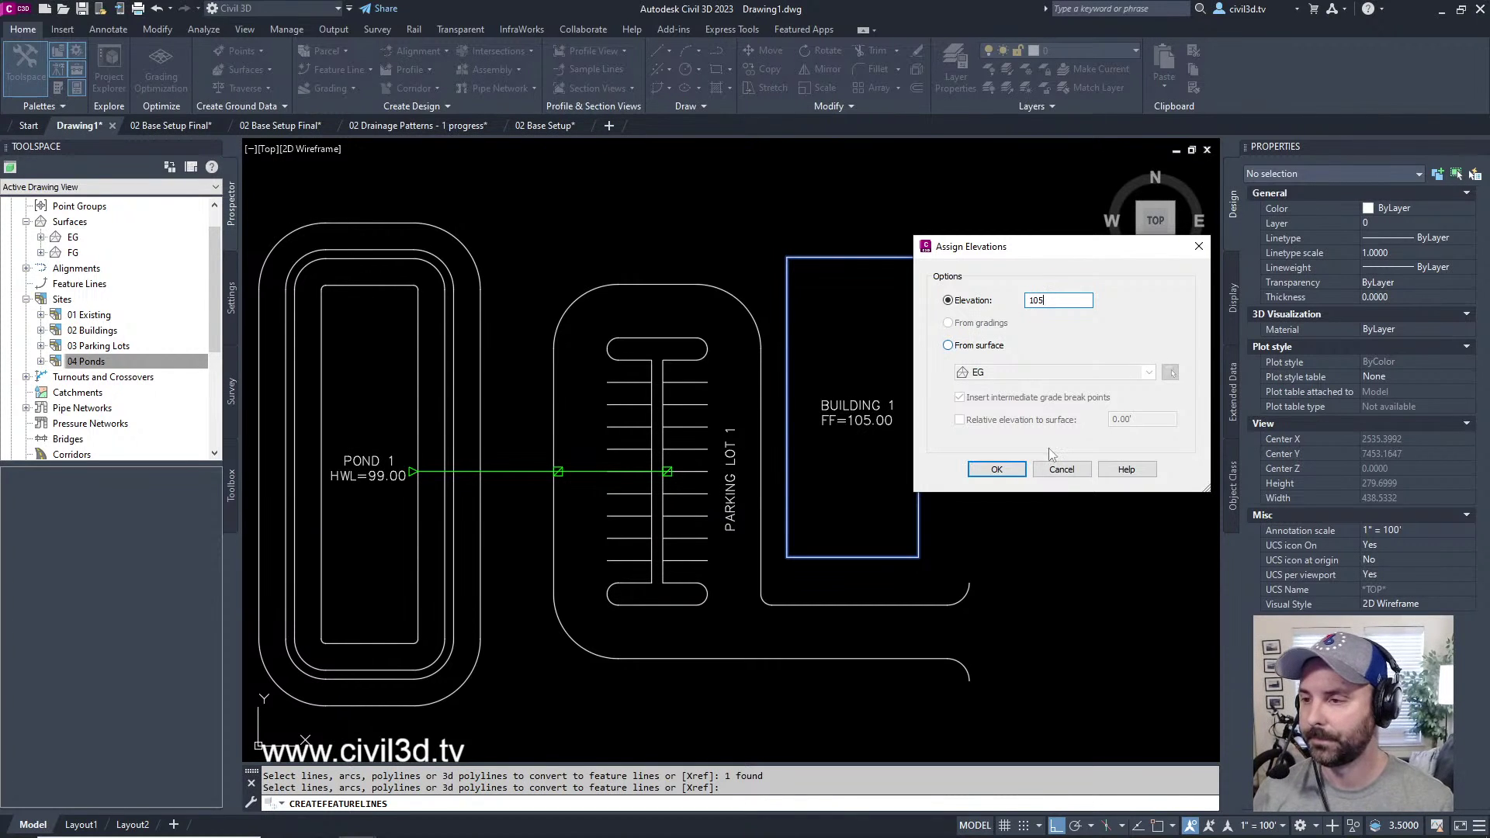
left_click(1006, 477)
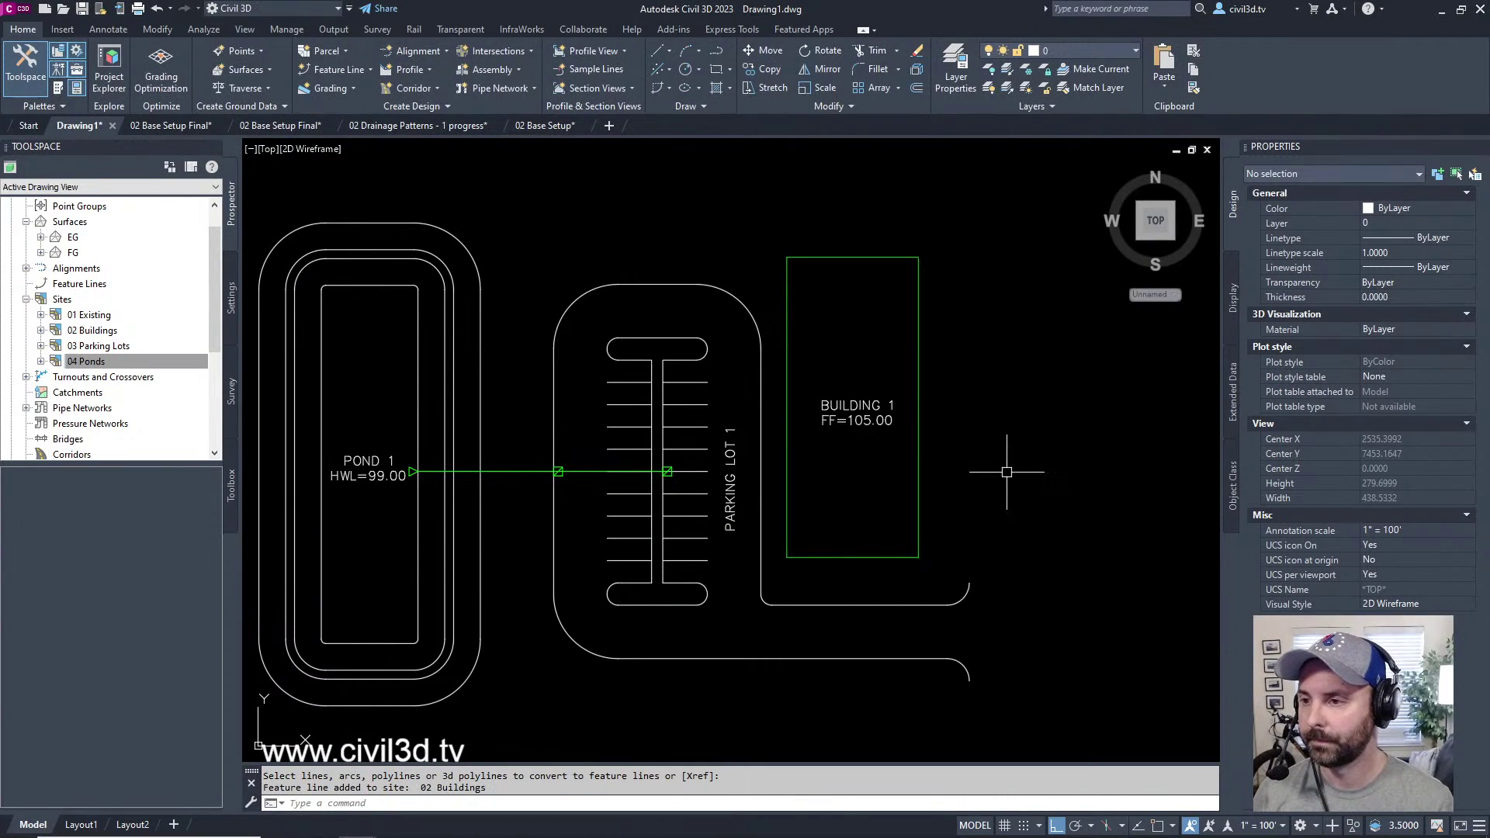
- Examine the properties of the Building 1 feature line, including its site and elevations
middle_click_drag(898, 440, 938, 444)
middle_click_drag(924, 390, 970, 396)
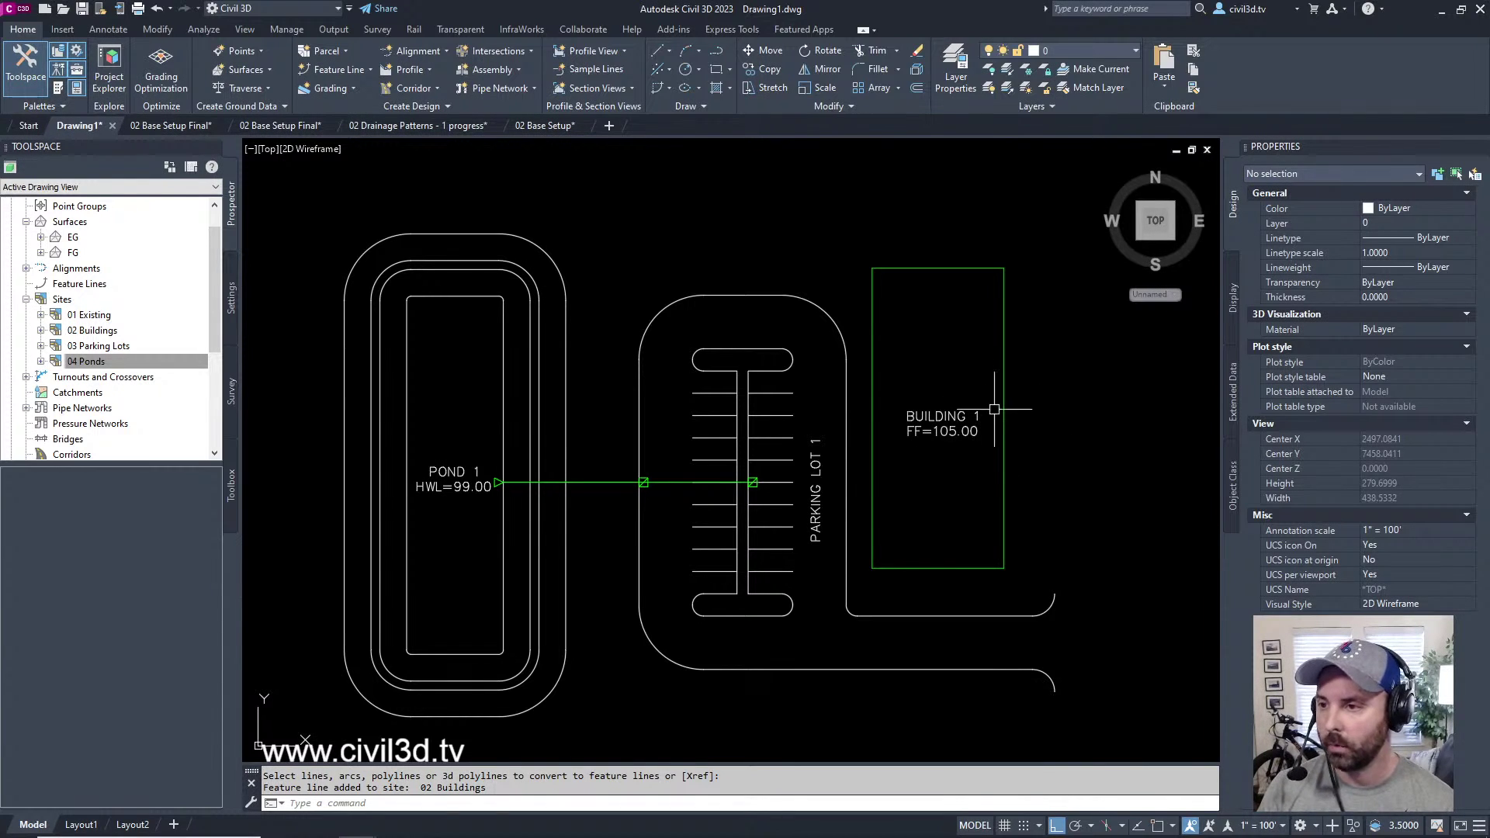
left_click(1004, 380)
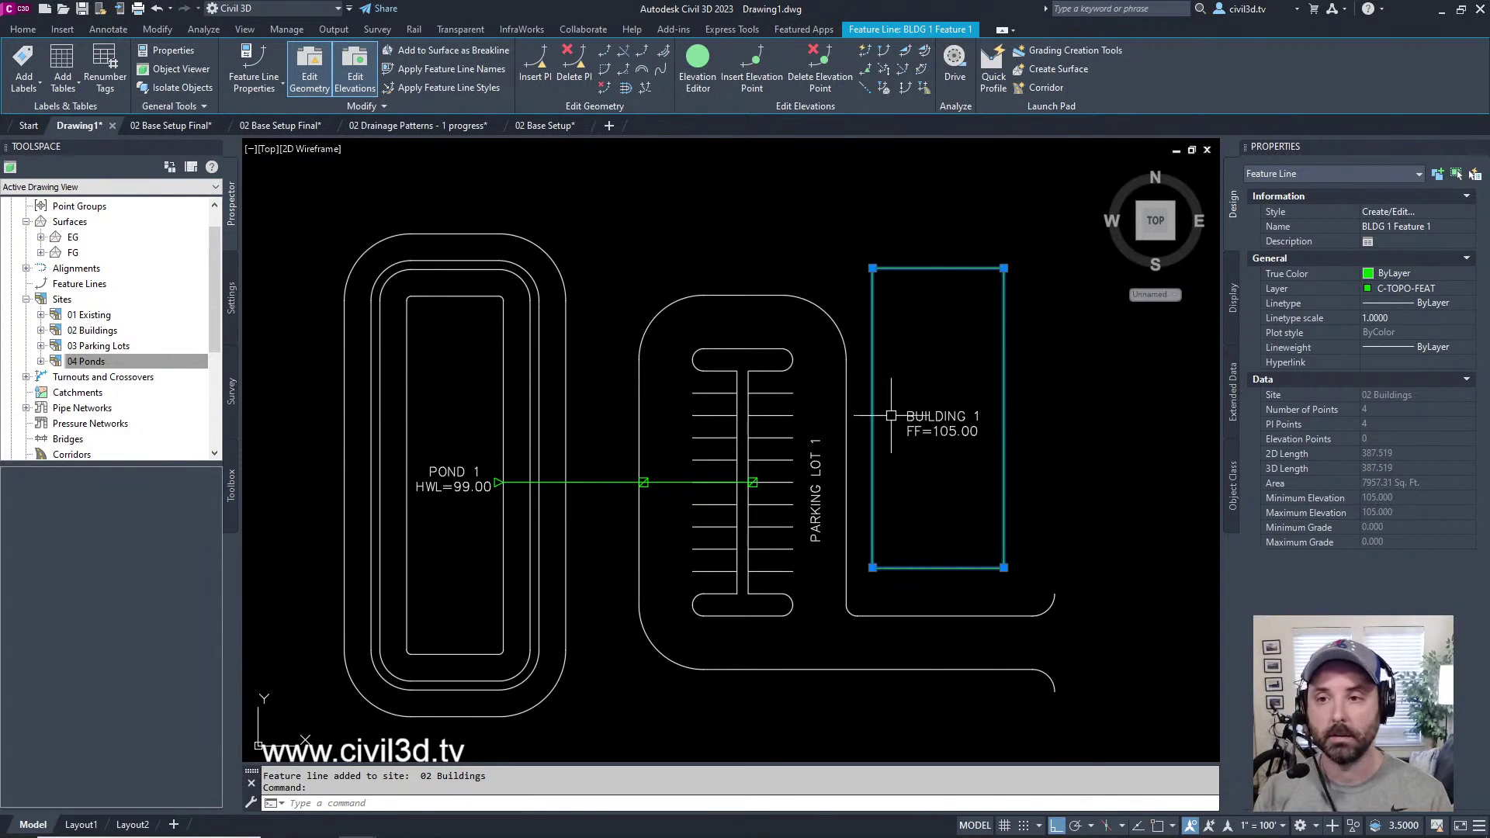
middle_click_drag(886, 406, 923, 446)
key("Escape")
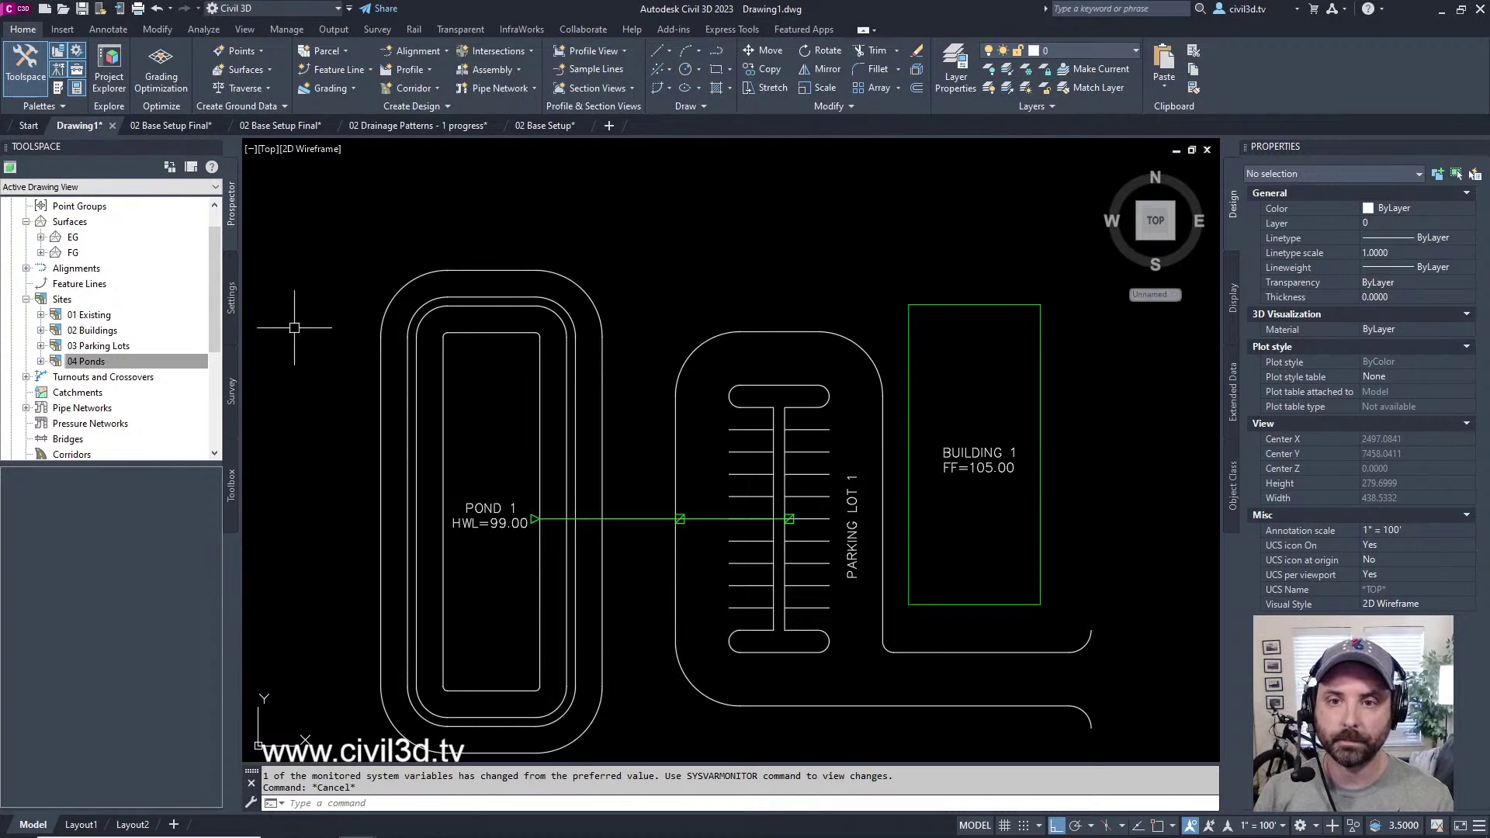
- Add the Building 1 feature line to the FG surface as a standard breakline described BLDG 1, with 10 ft supplementing and 0.10 ft mid-ordinate distances
left_click(41, 252)
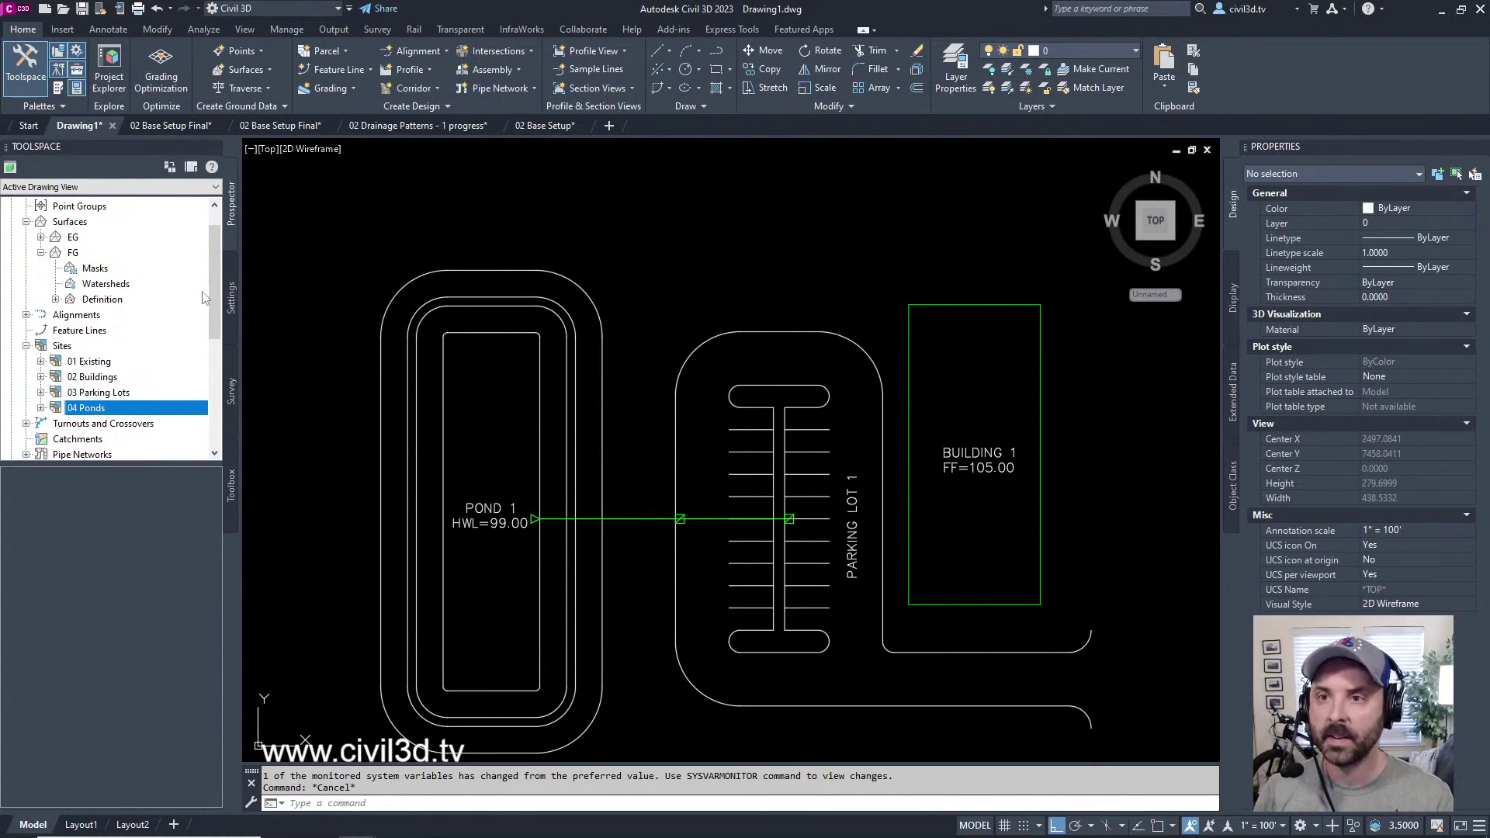
left_click(1041, 344)
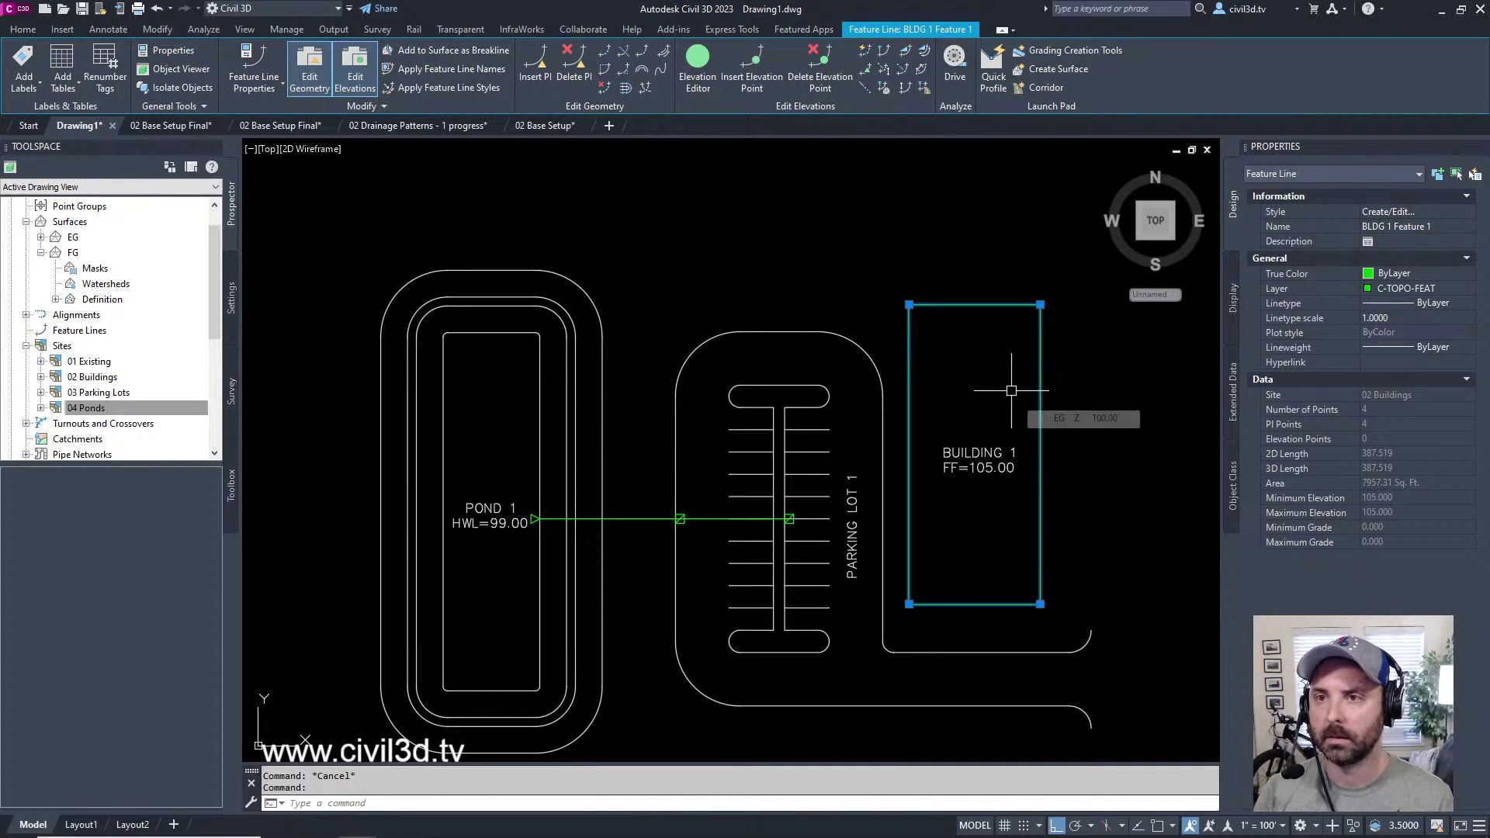
left_click(477, 53)
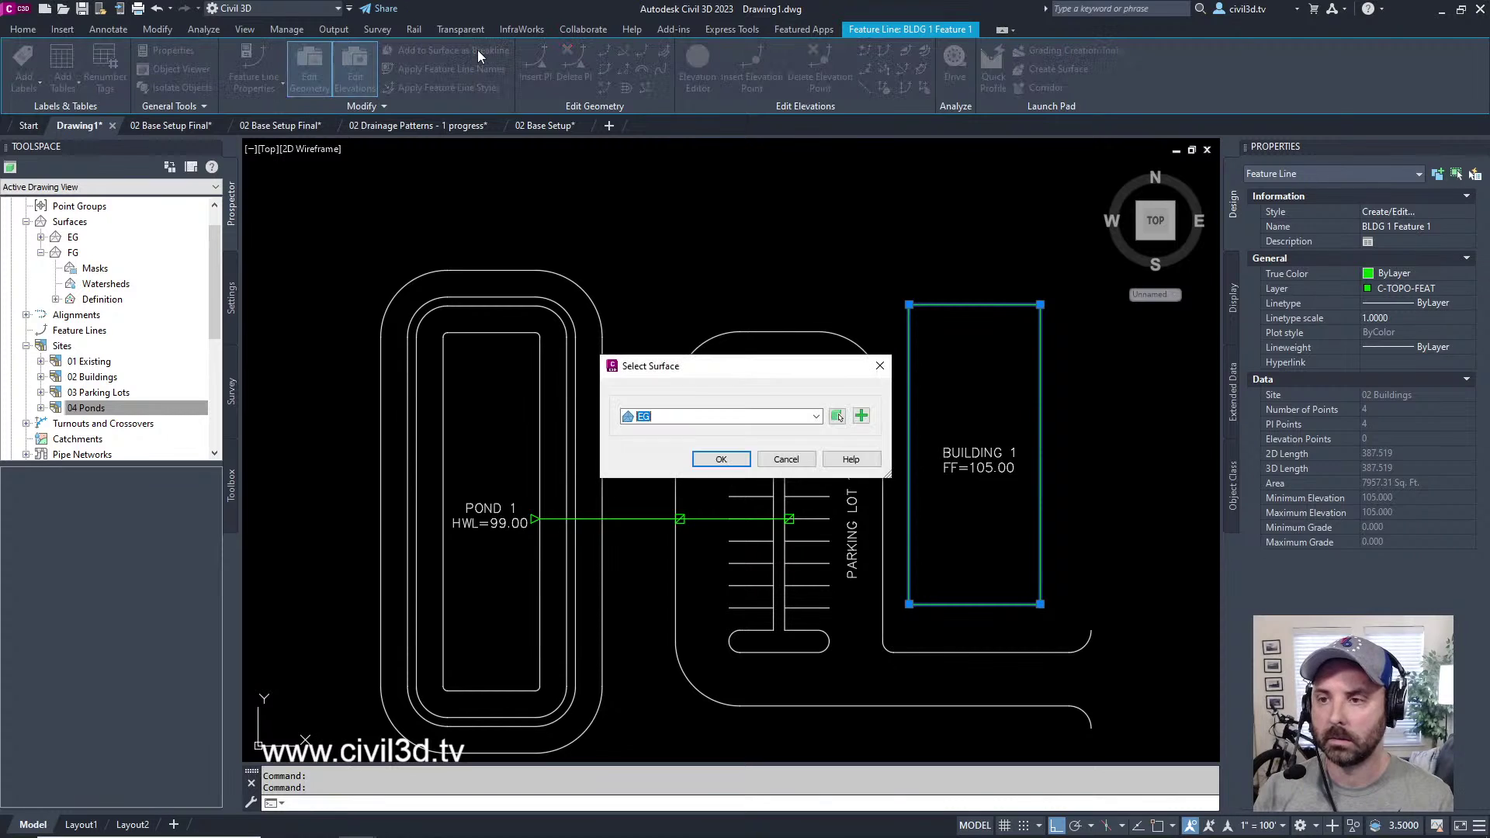
left_click(815, 416)
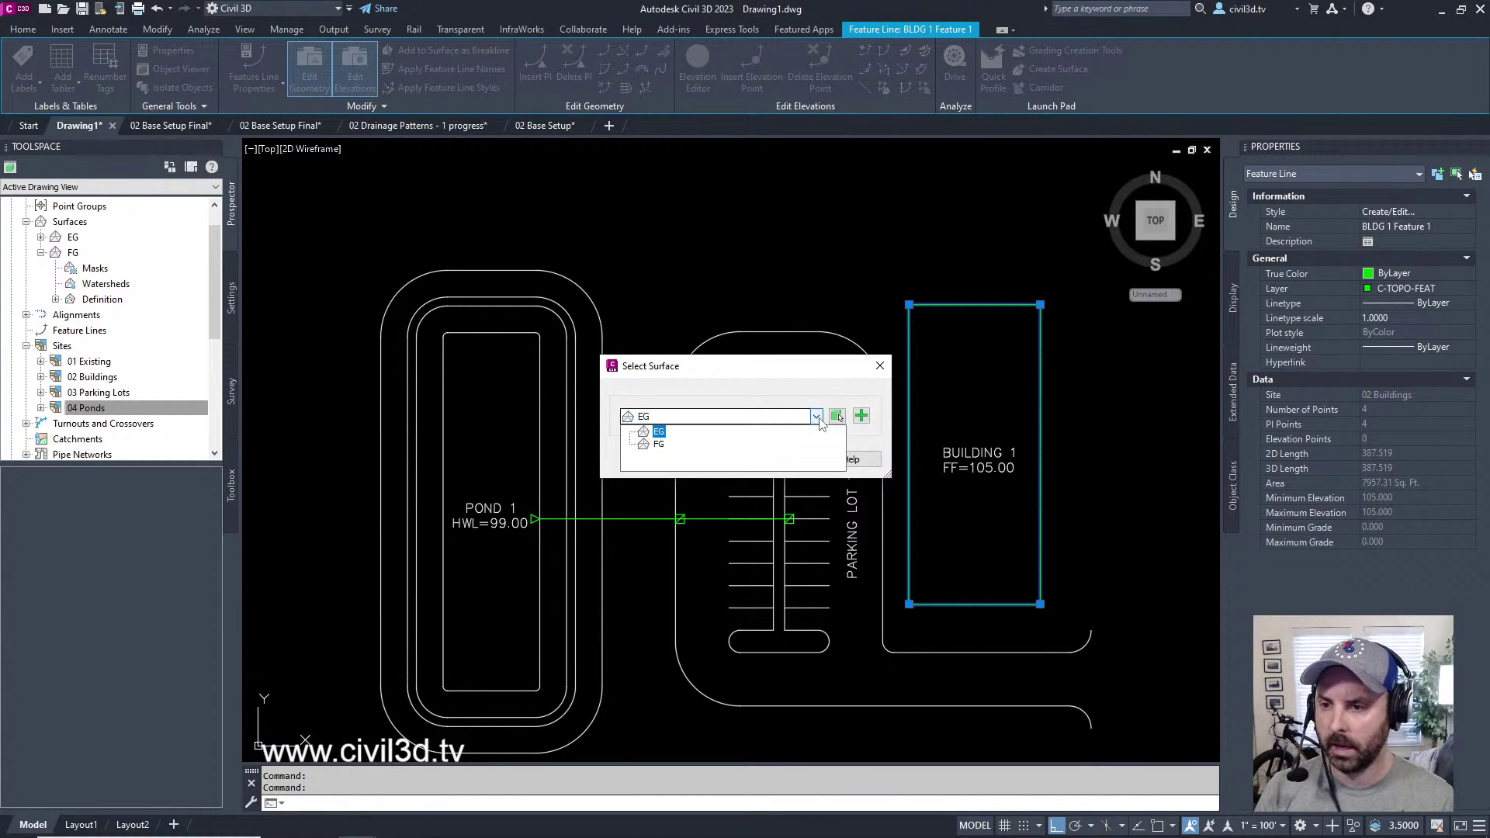
left_click(658, 444)
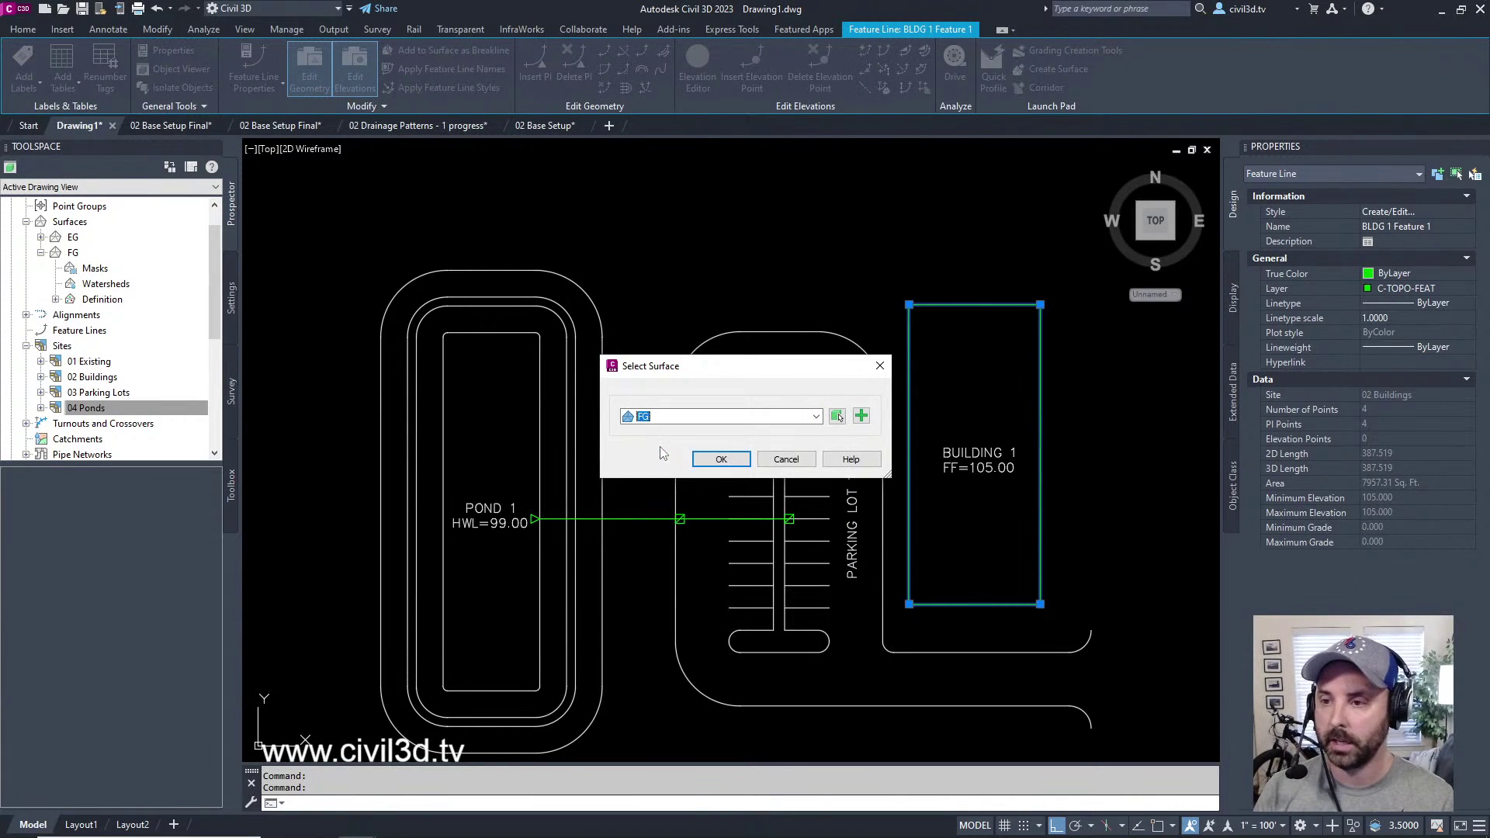
left_click(724, 459)
left_click_drag(1137, 210, 1231, 196)
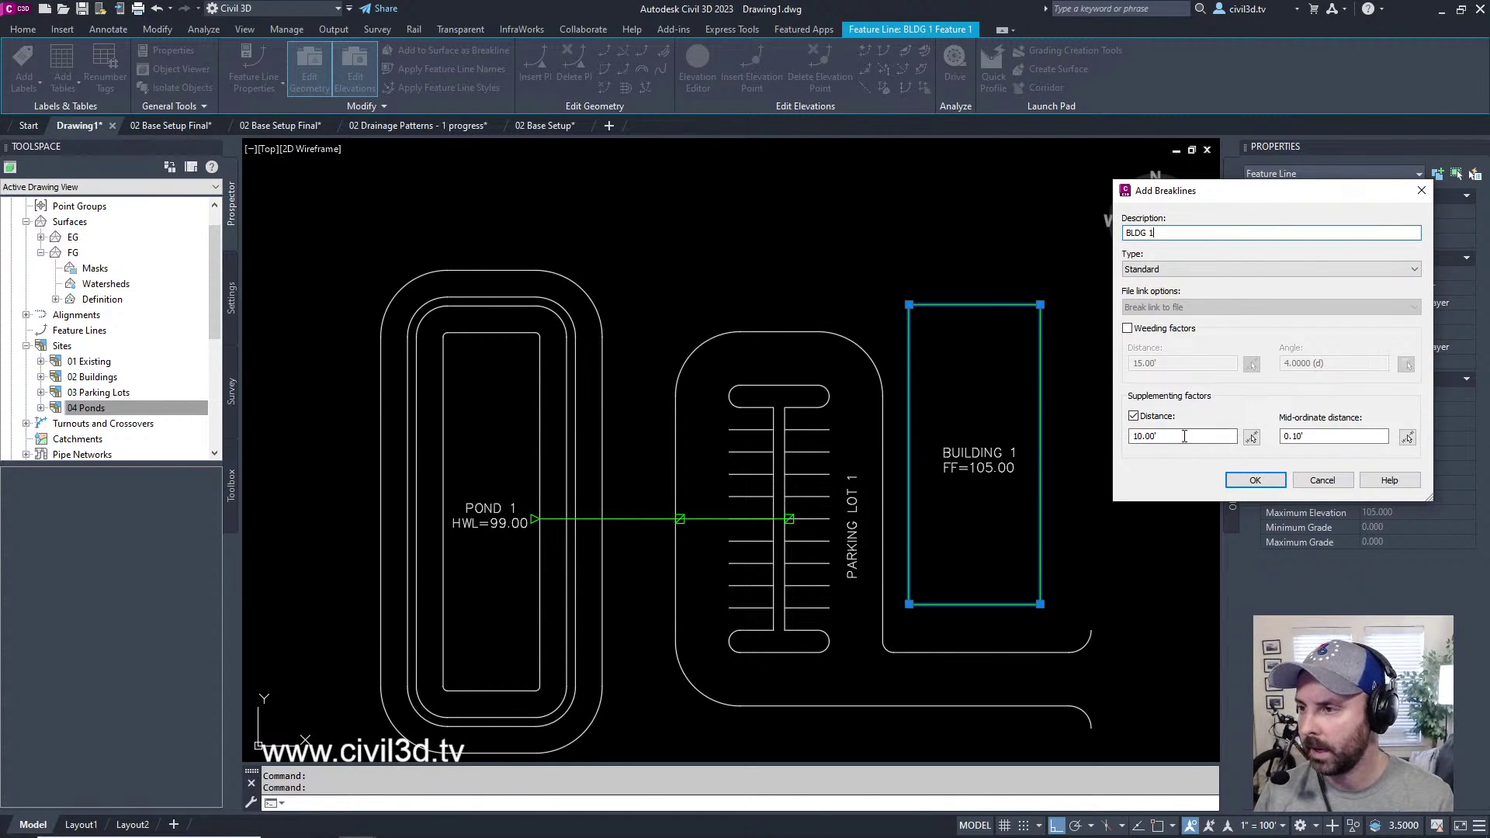
left_click(1255, 480)
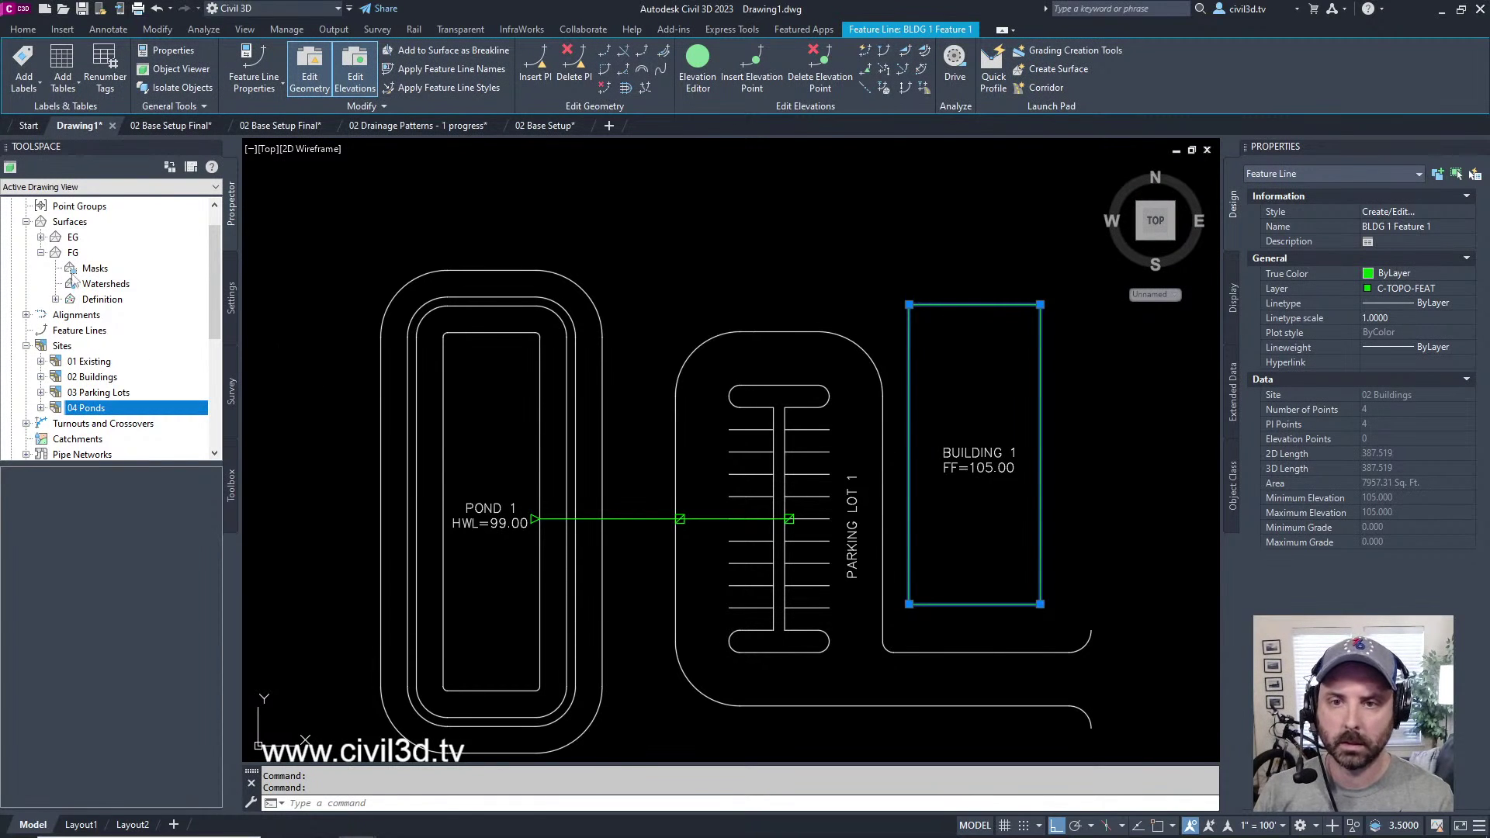
- Examine the breaklines listed in the FG surface definition
left_click(100, 301)
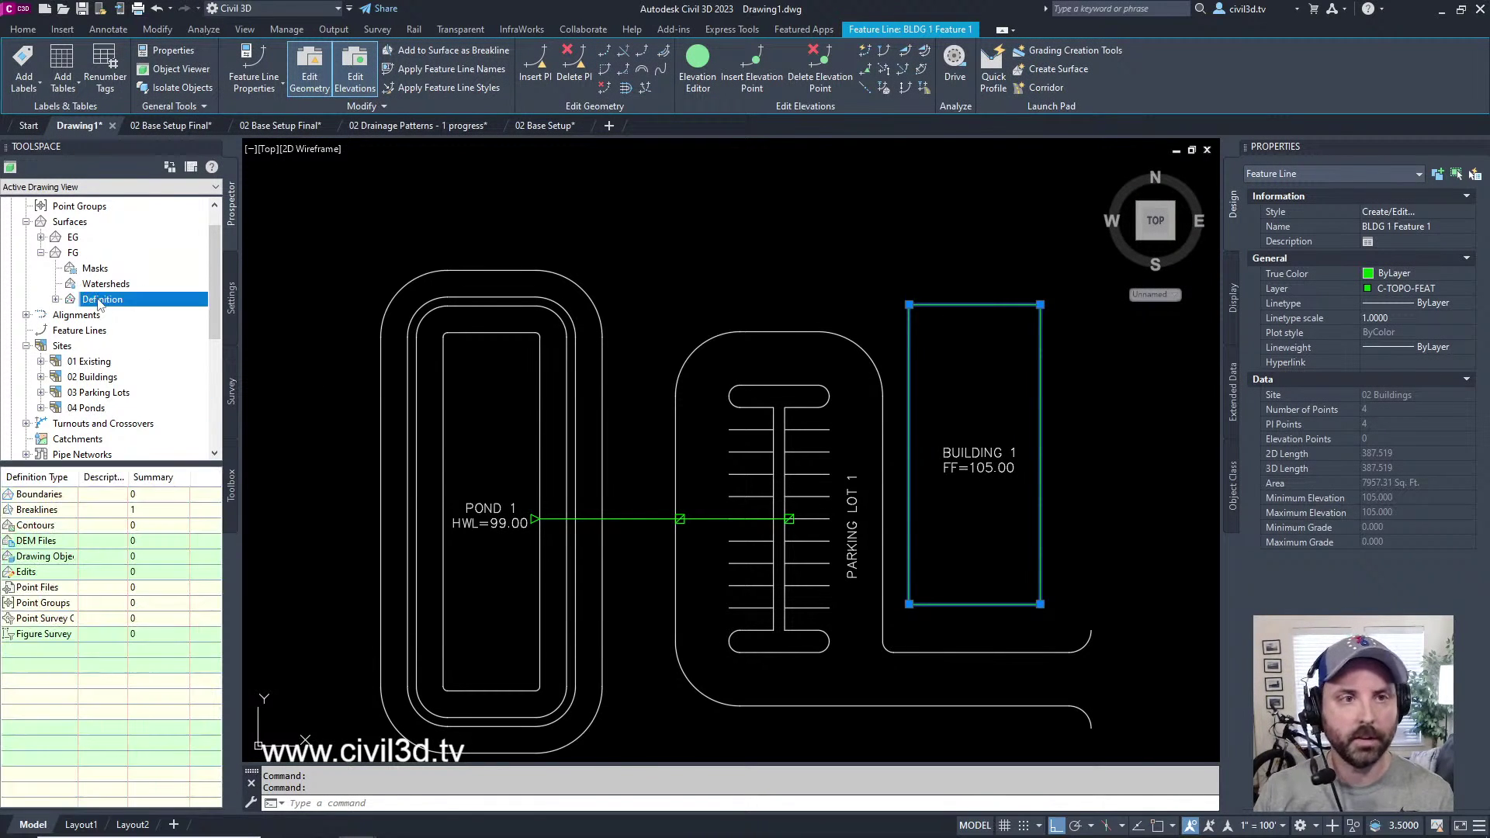
left_click(55, 301)
left_click(114, 315)
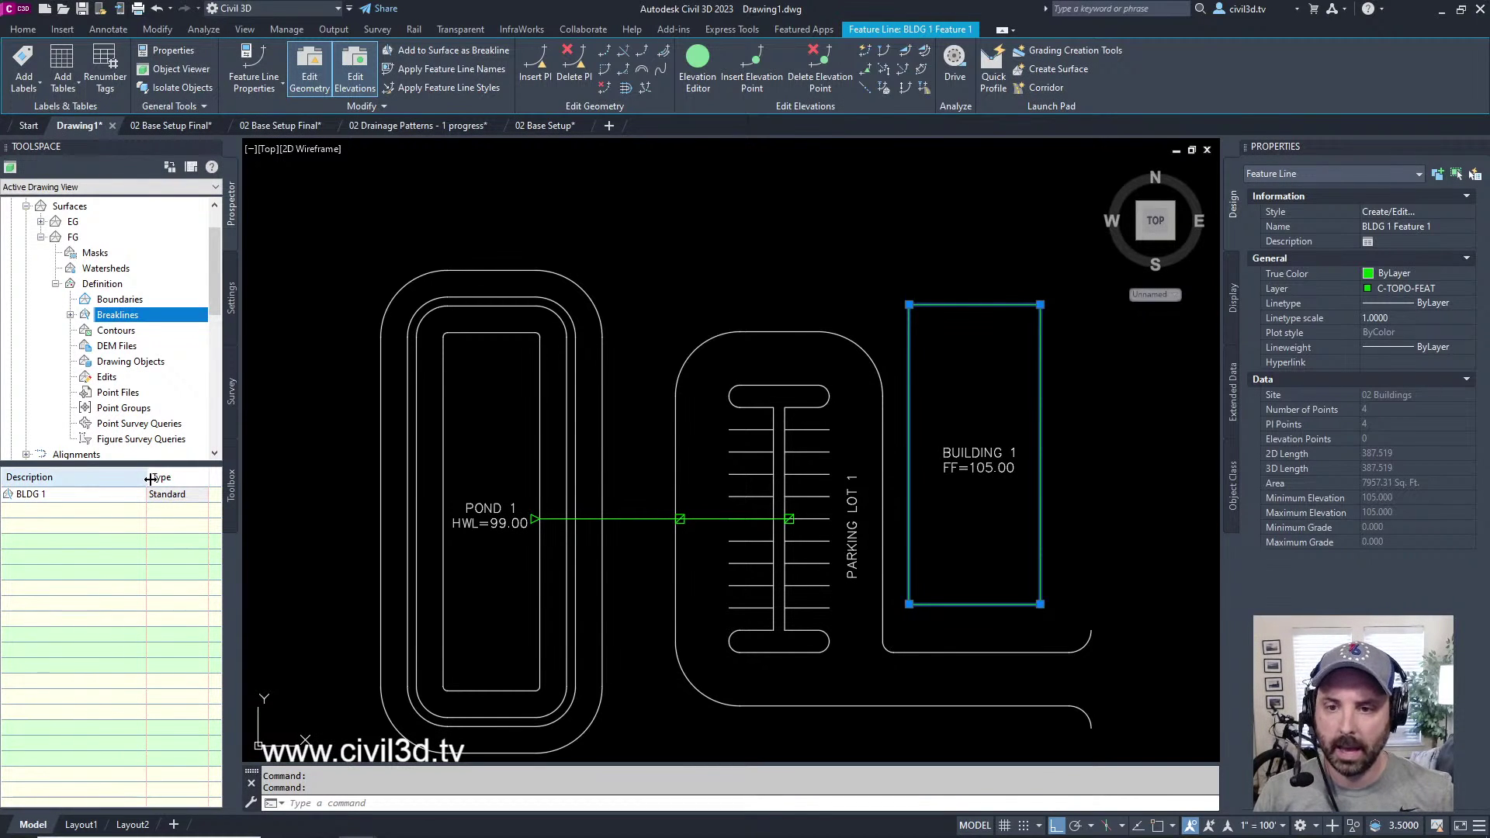
left_click_drag(149, 478, 128, 478)
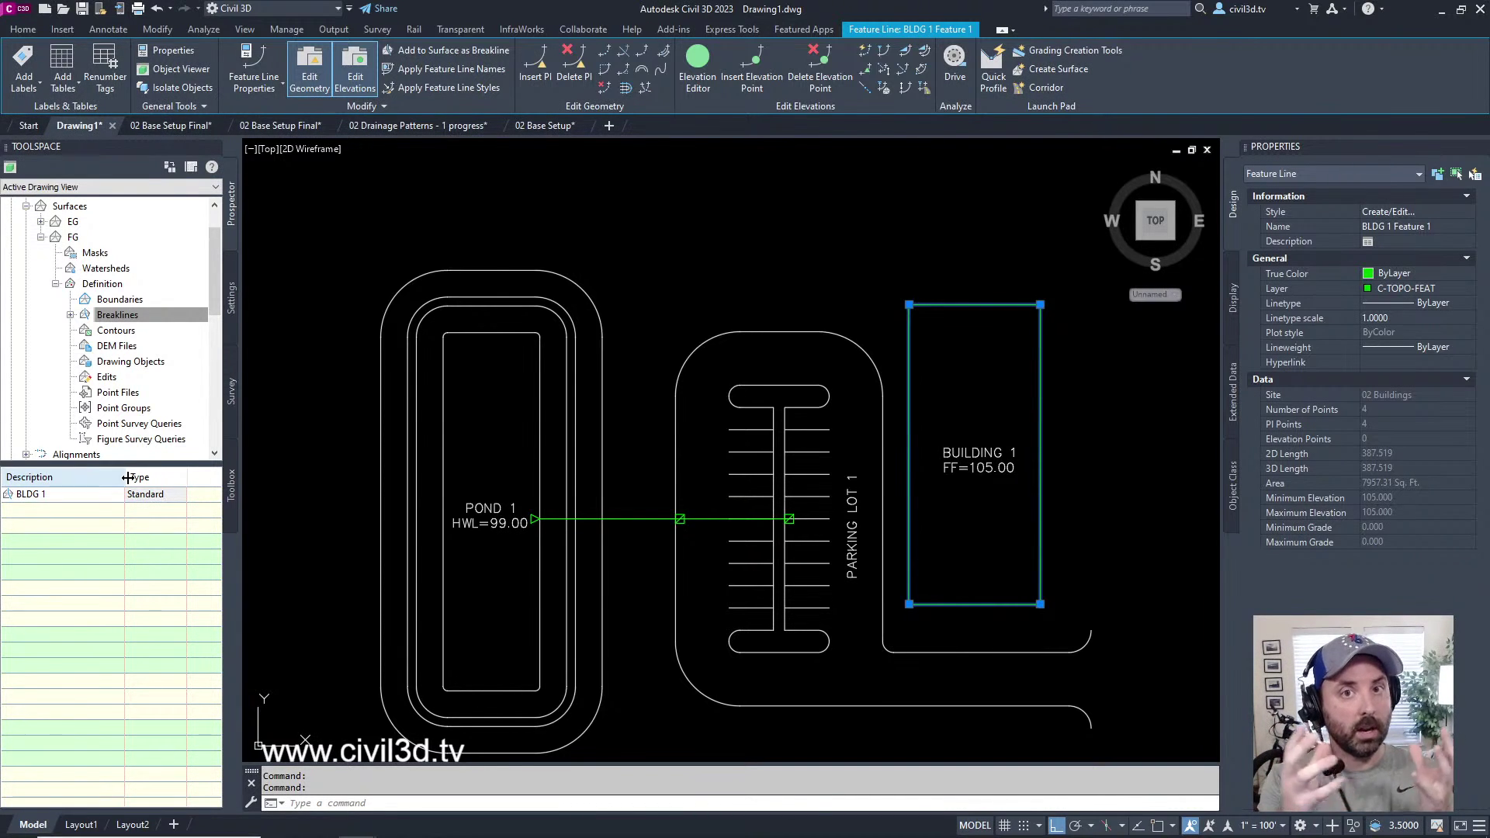
- Examine the feature lines belonging to the 02 Buildings site, and clear the Building 1 selection
left_click(41, 237)
left_click(96, 316)
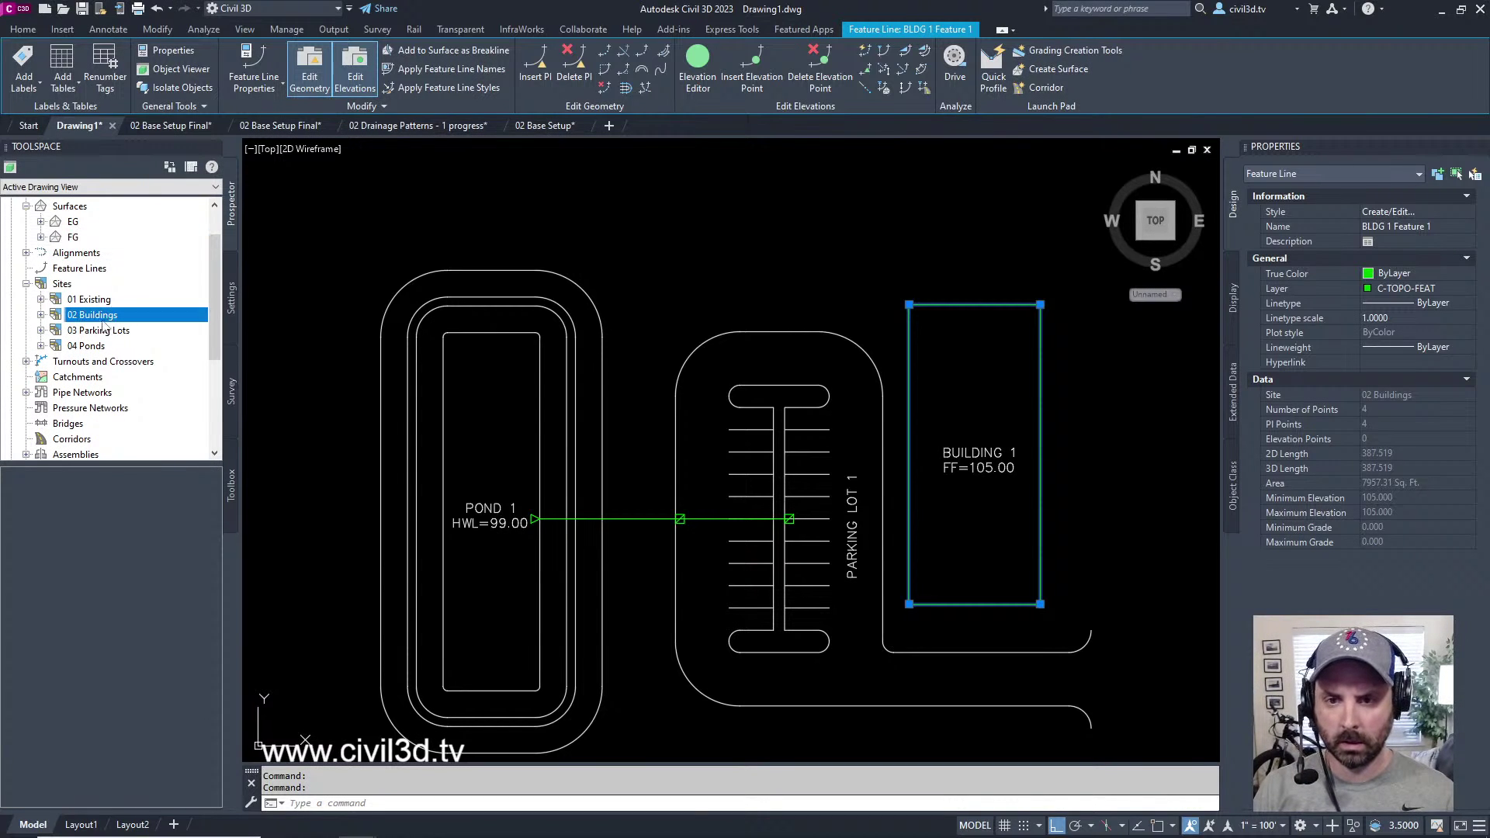
left_click(41, 315)
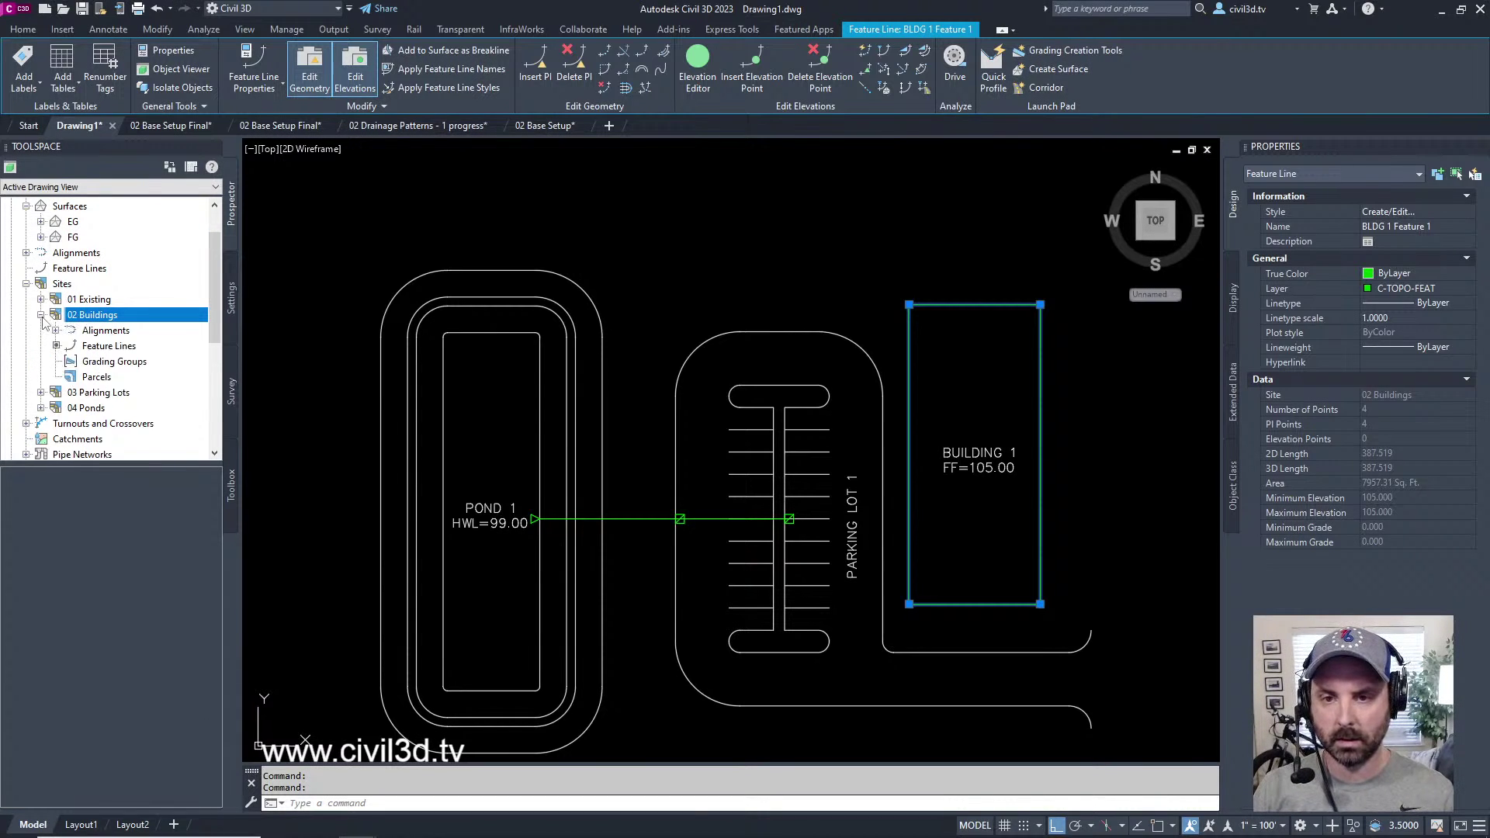
left_click(110, 347)
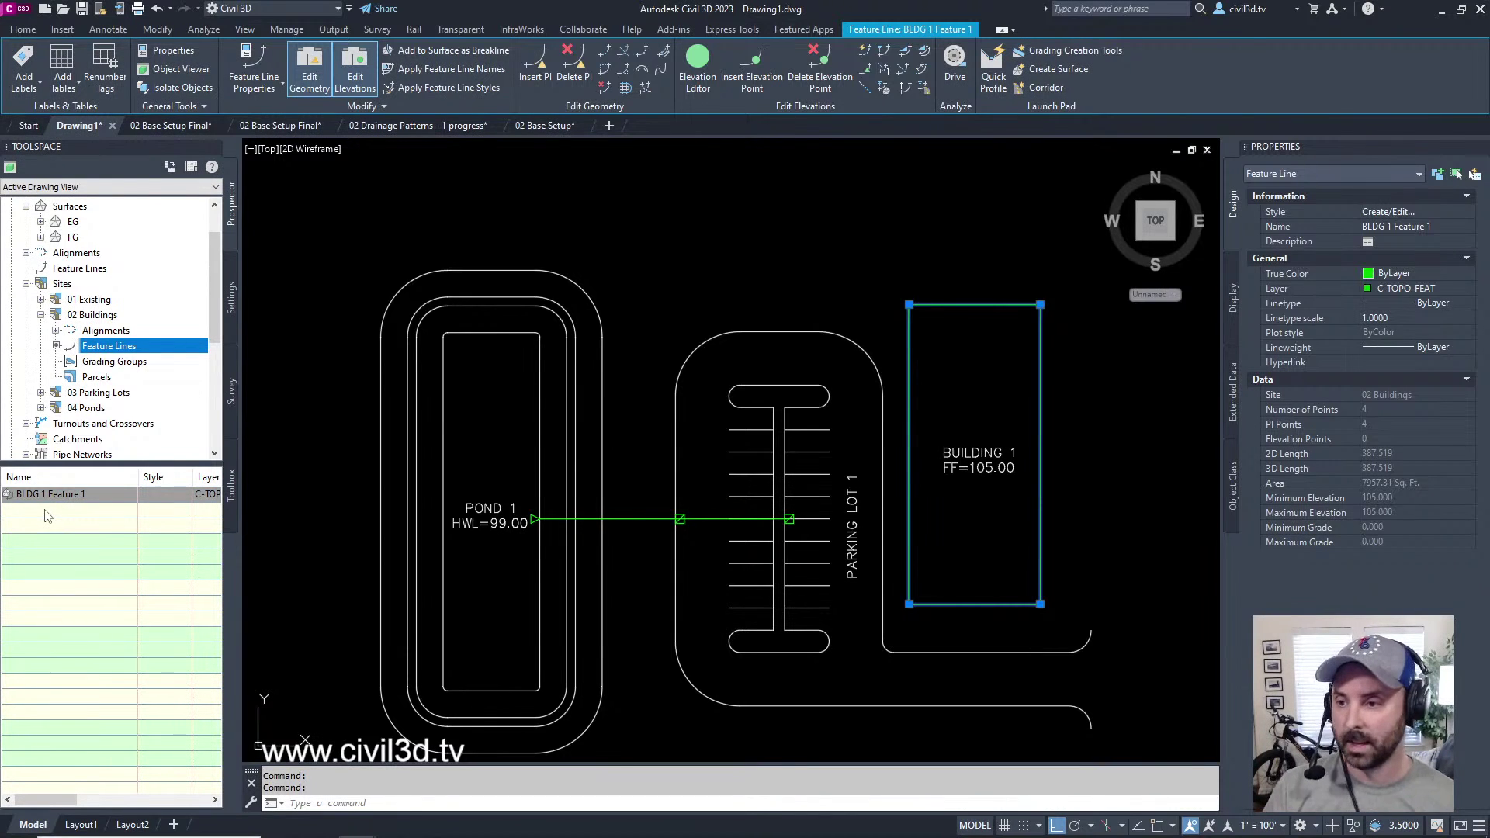
key("Escape")
key("Escape")
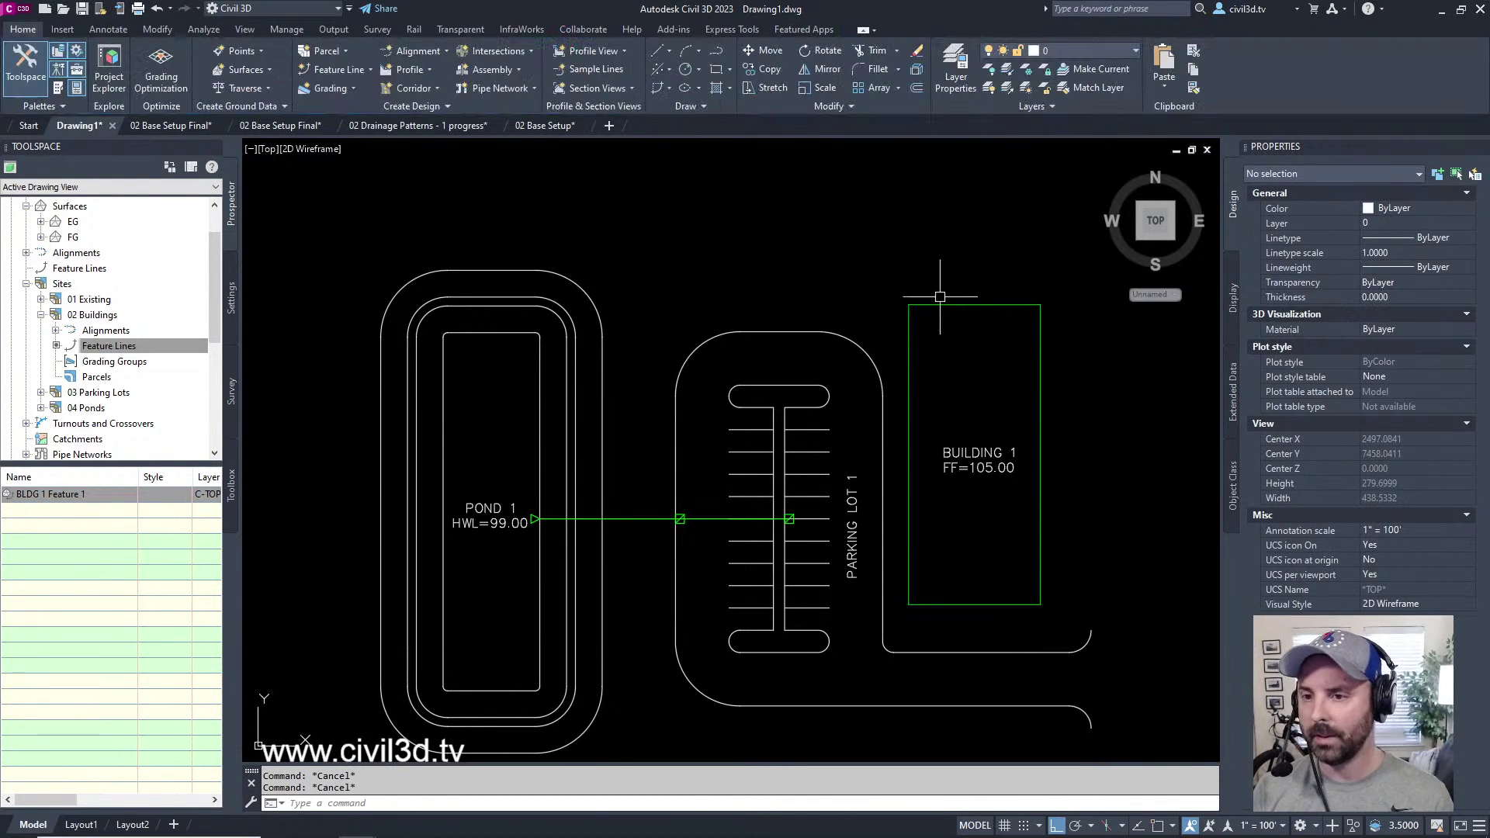
- Start creating a feature line from Pond 1's outermost outline and assign it to the 04 Ponds site
middle_click_drag(846, 441, 882, 396)
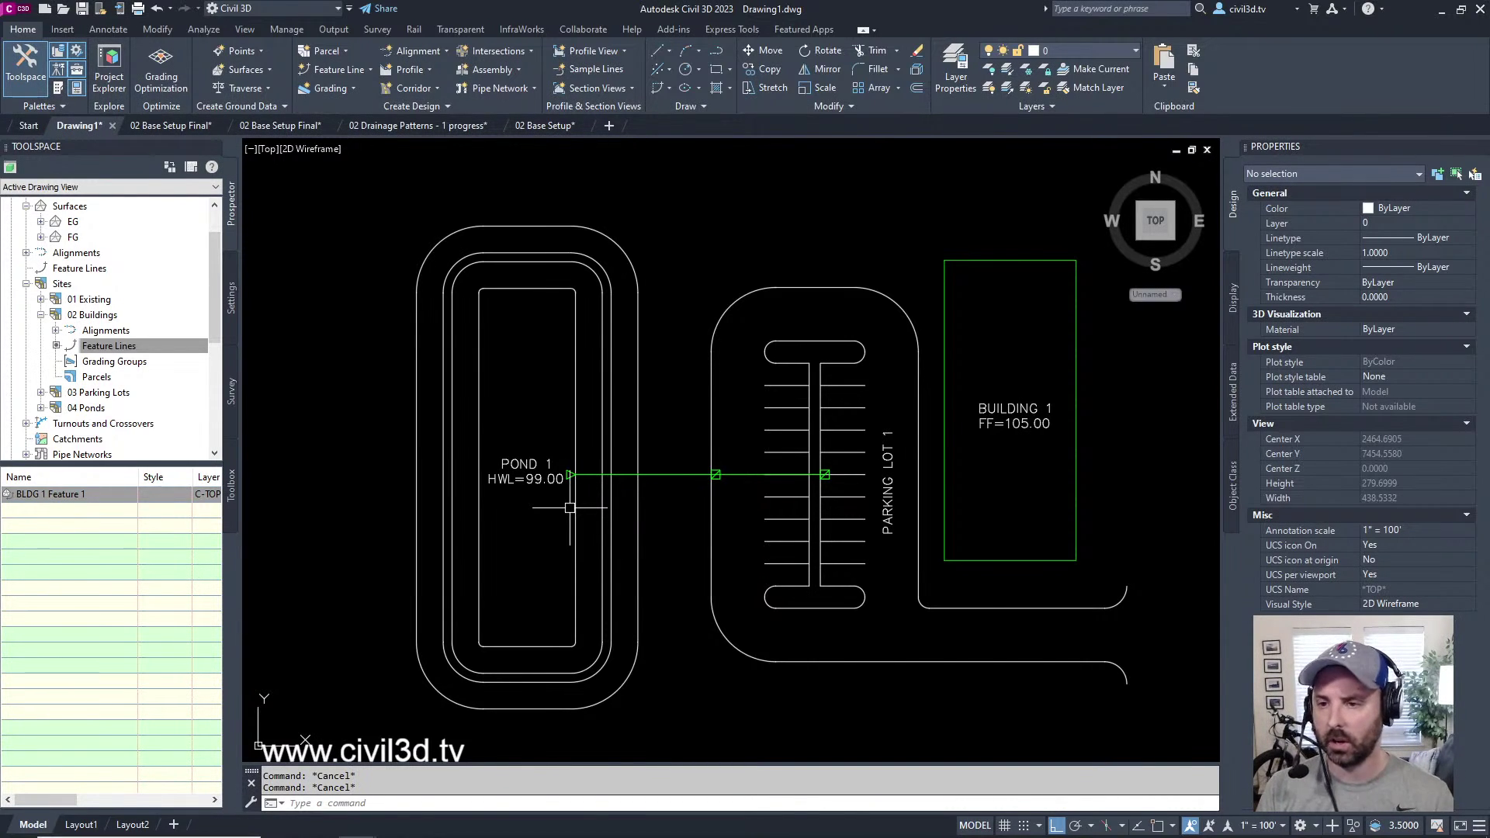
mouse_move(660, 387)
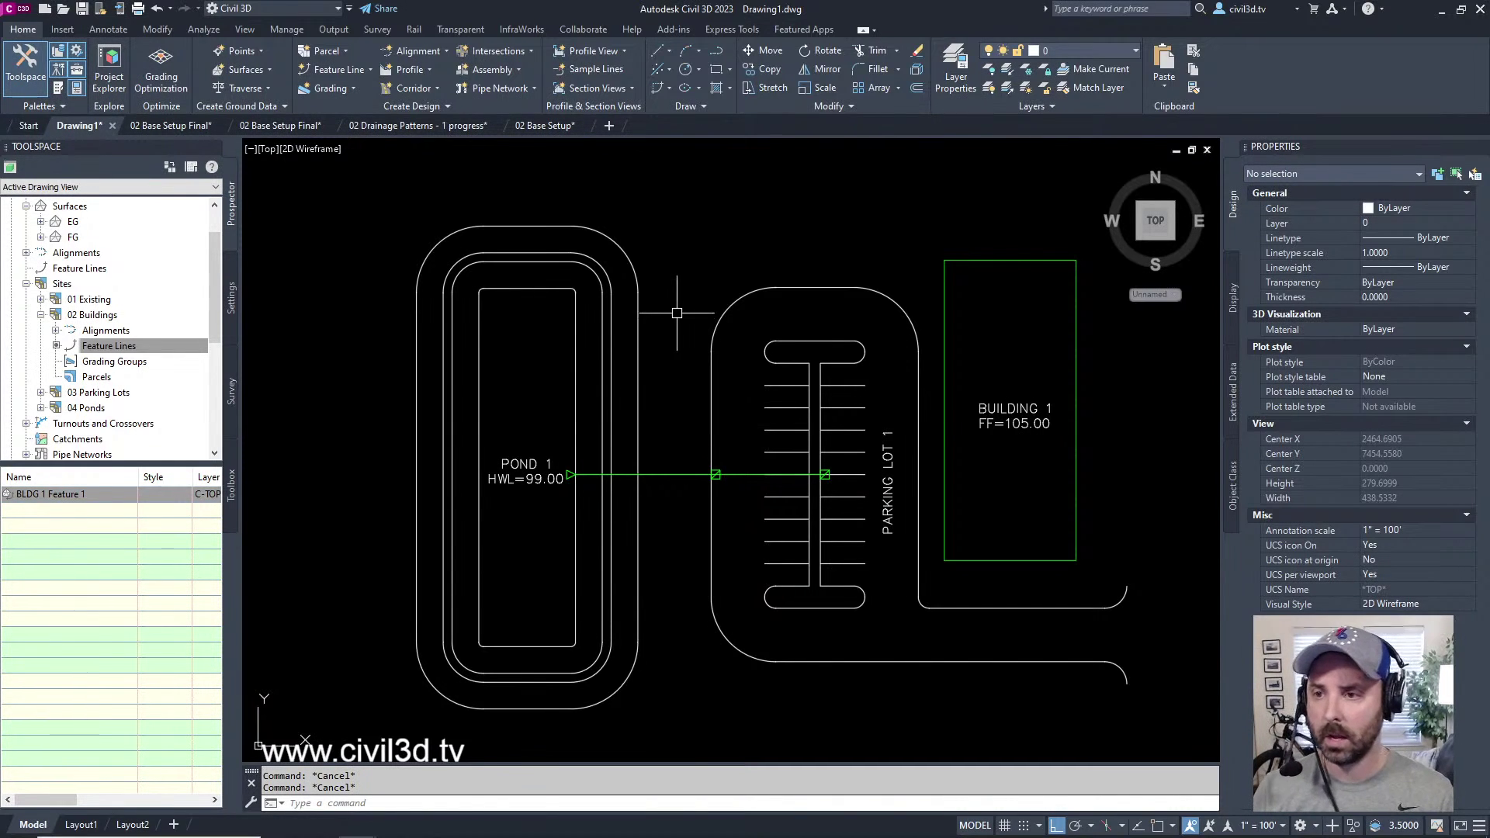
middle_click_drag(676, 318, 693, 310)
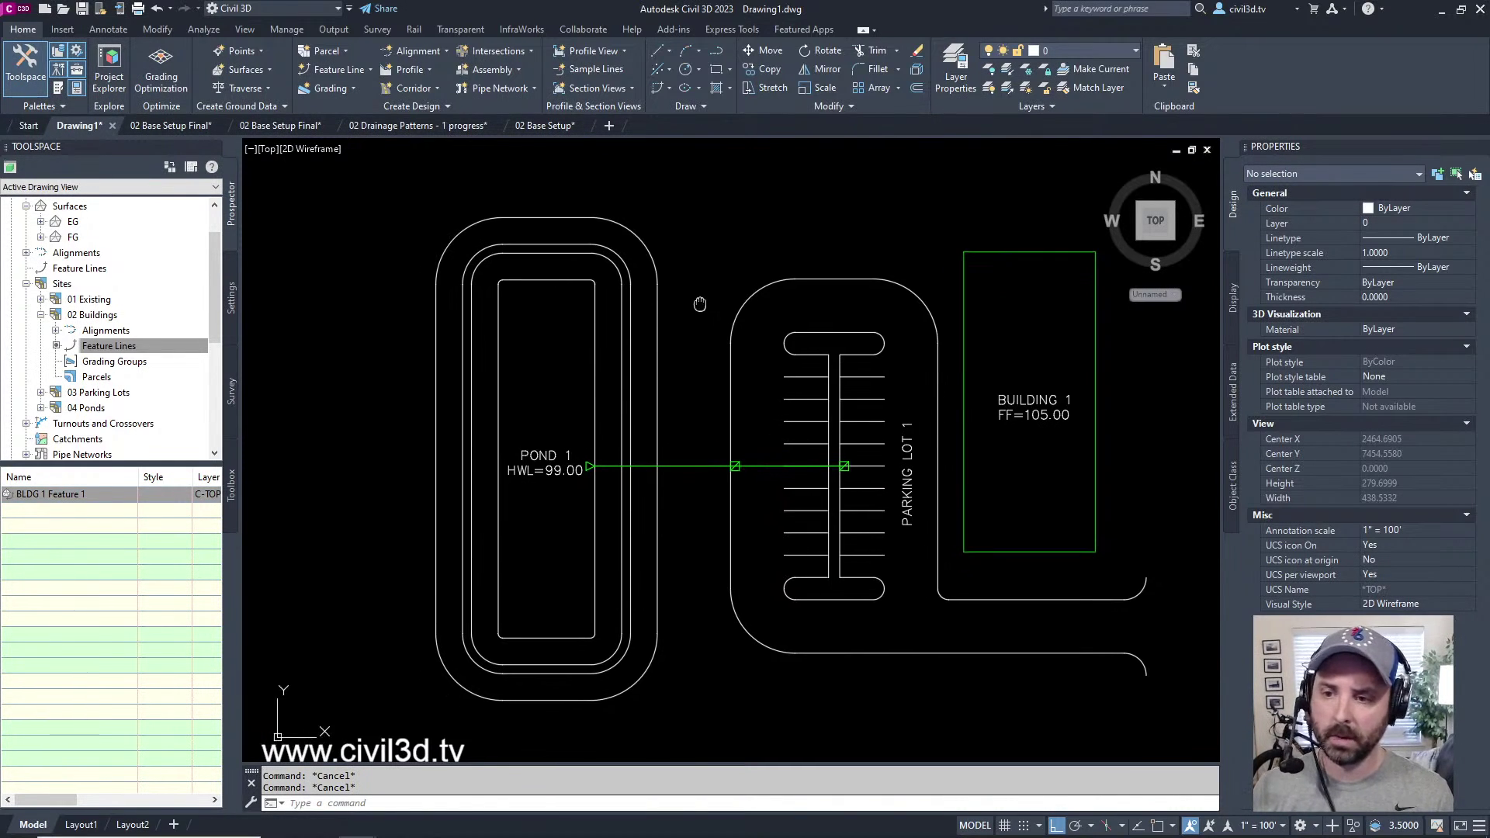
left_click(655, 282)
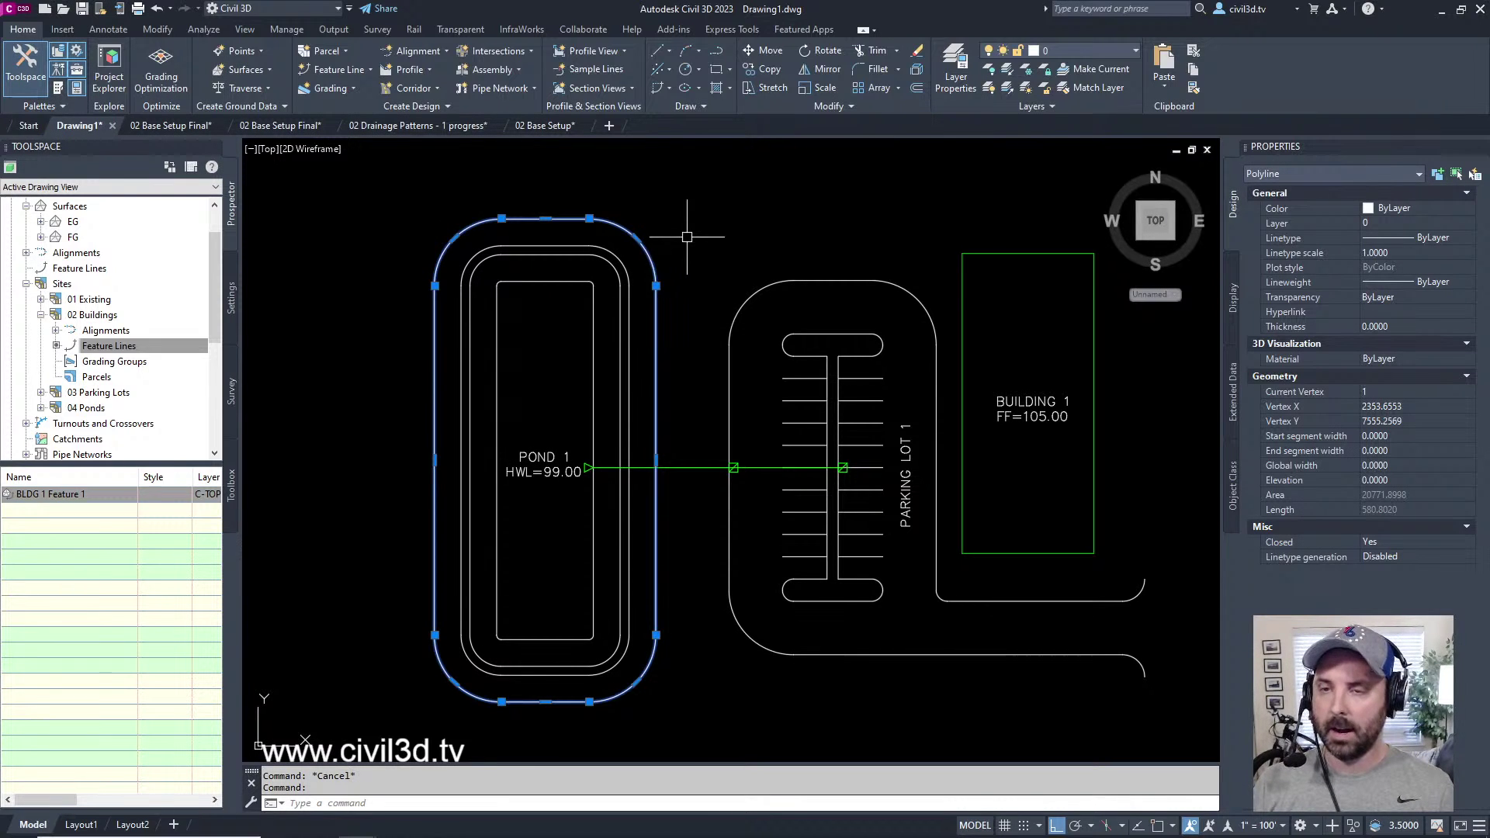
left_click(362, 69)
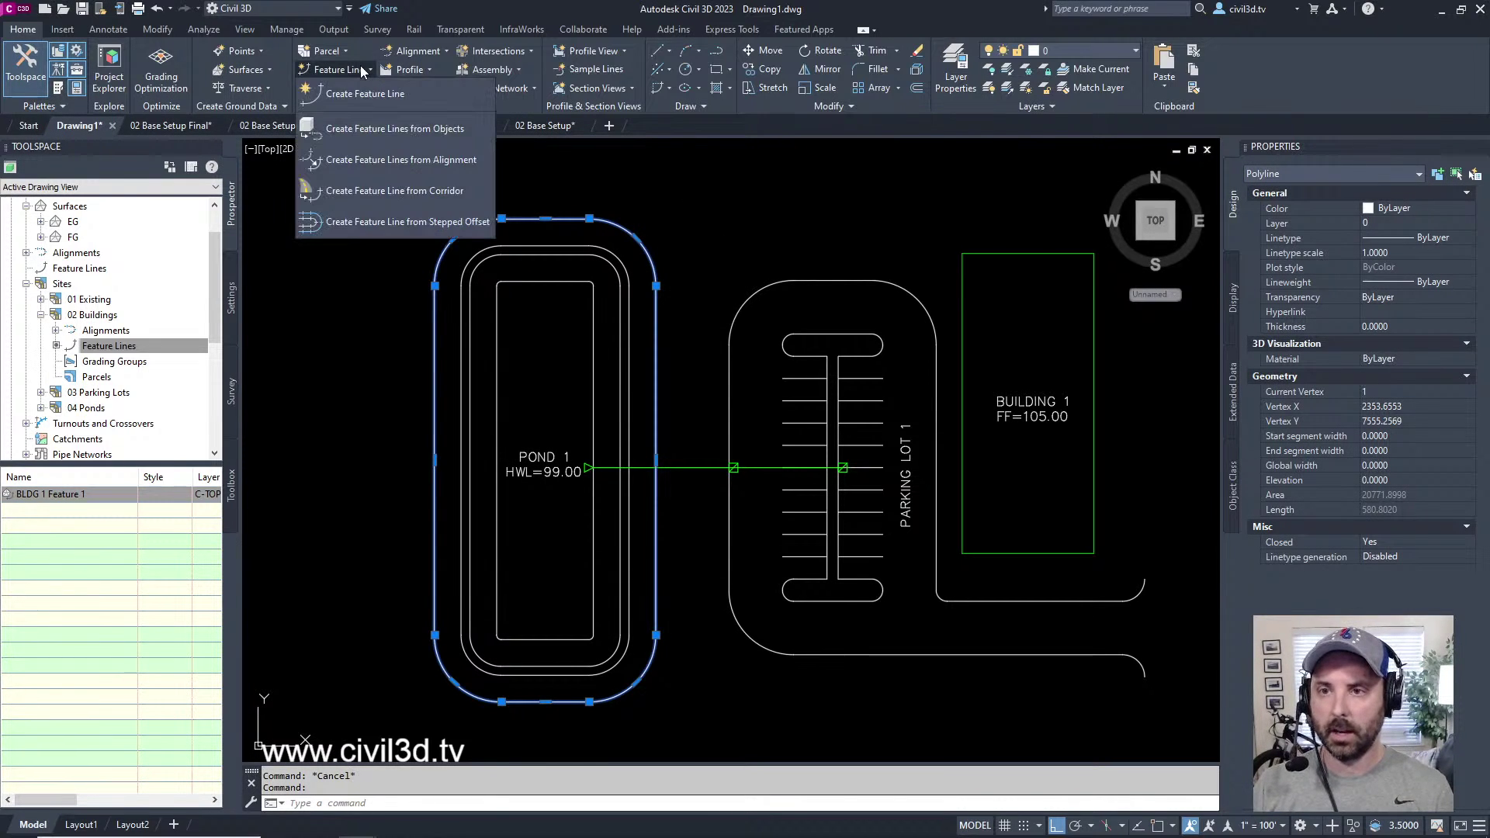
left_click(463, 134)
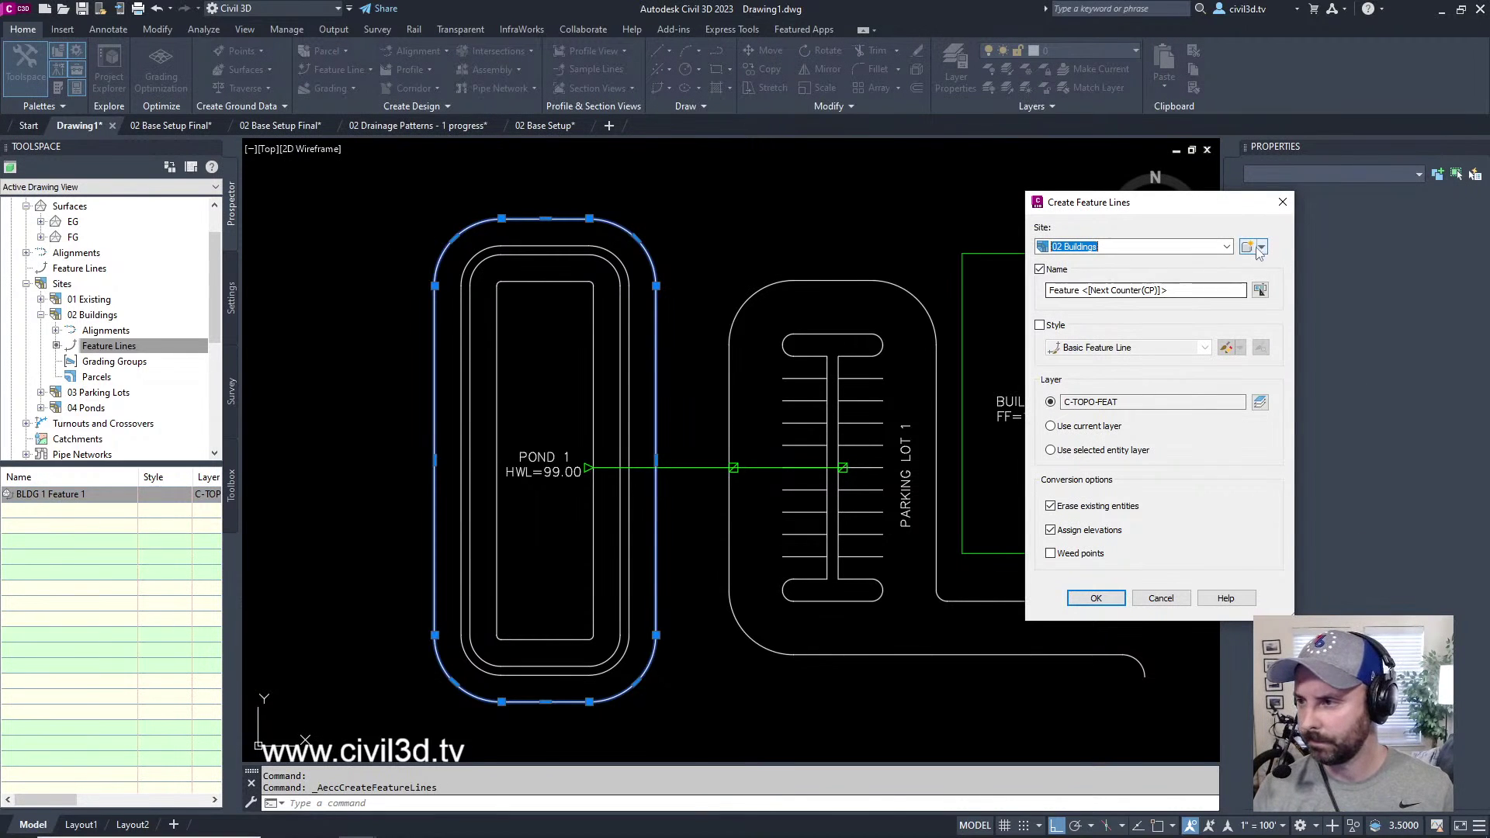
left_click(1227, 247)
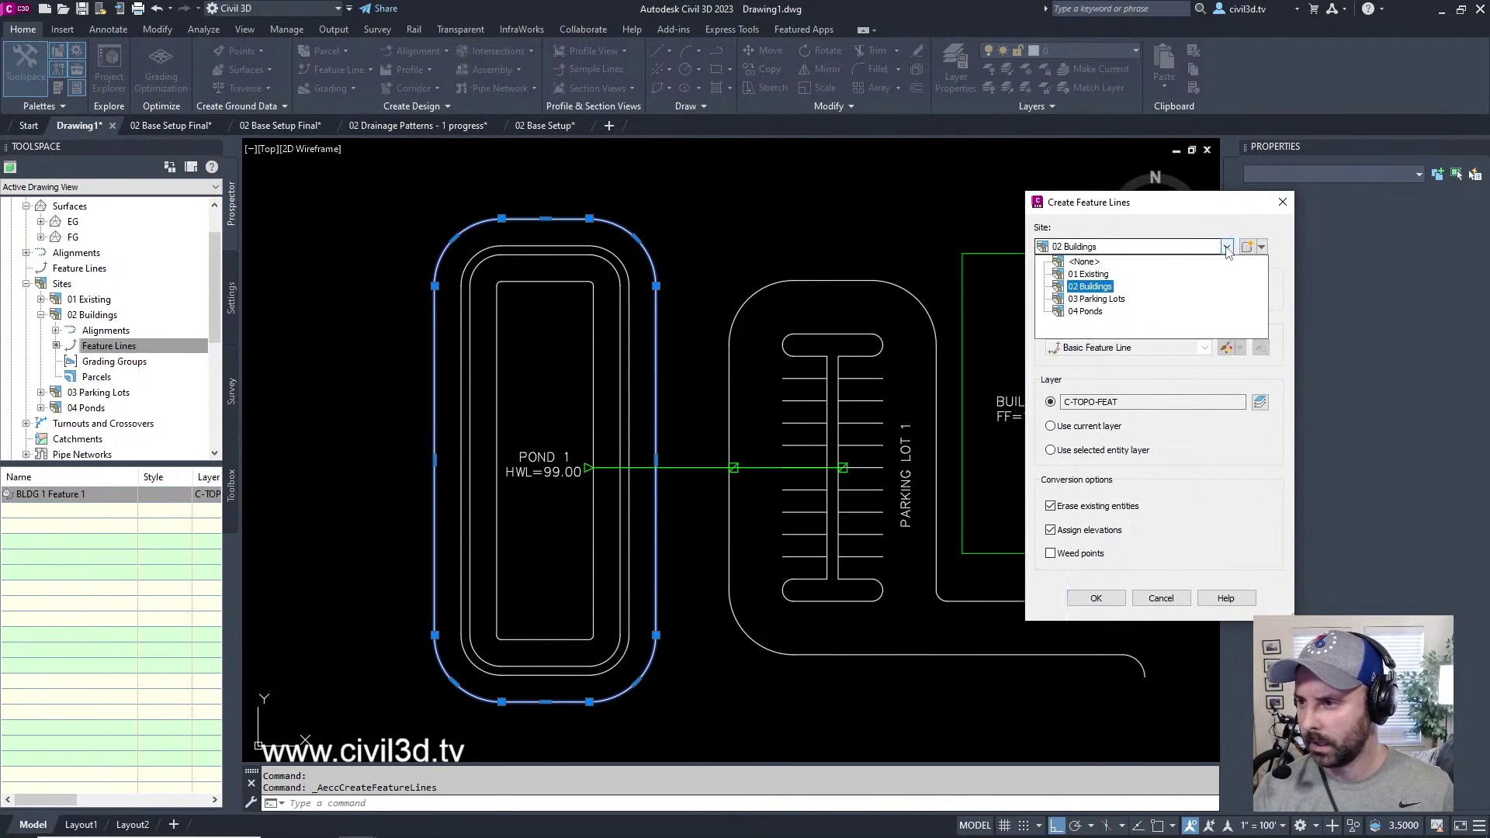
left_click(1096, 312)
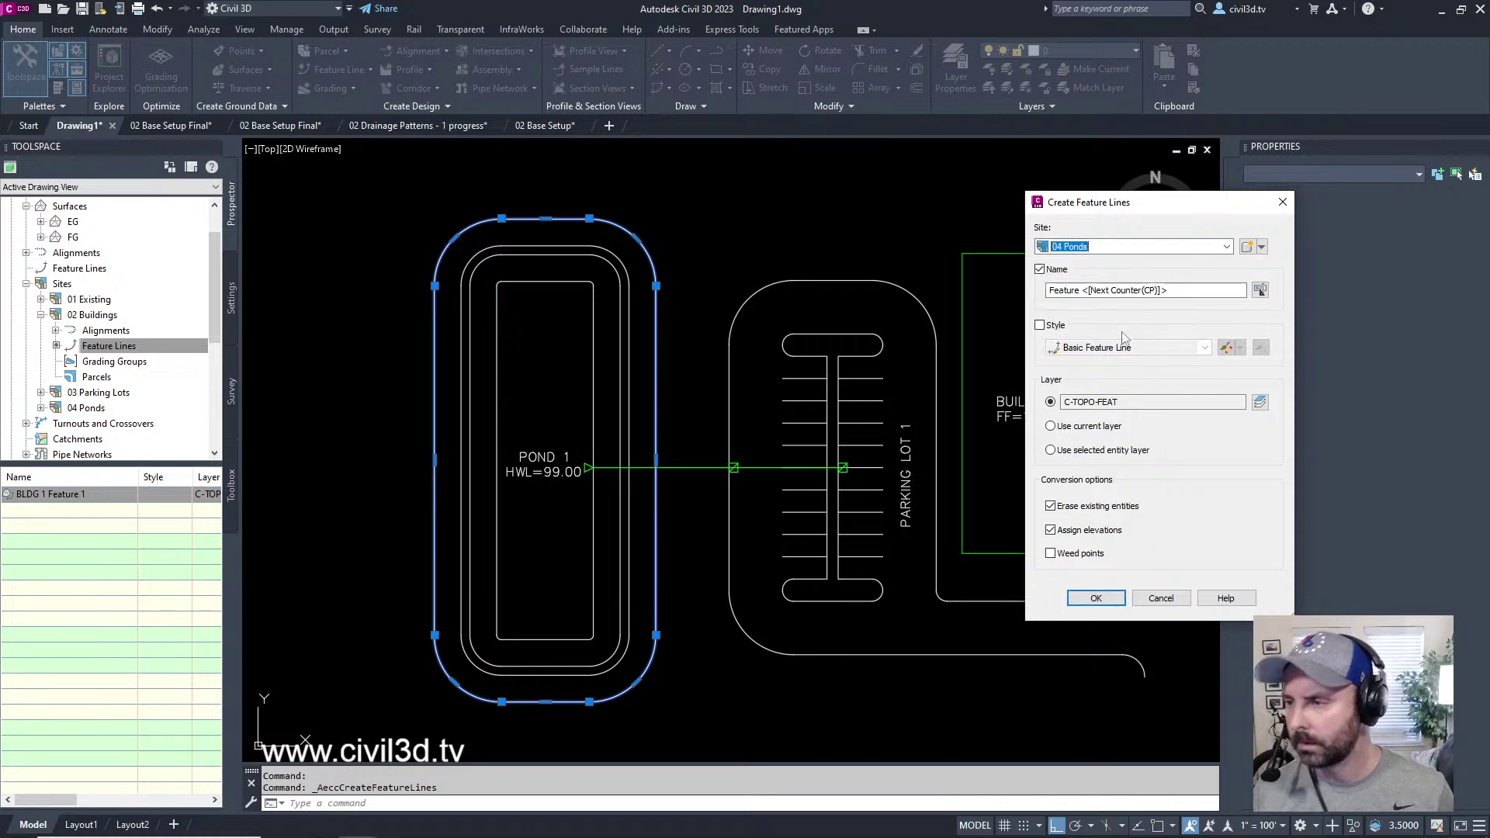
- Prefix the pond feature line's name template with POND 1 HWL and proceed to the elevation assignment
left_click(1067, 295)
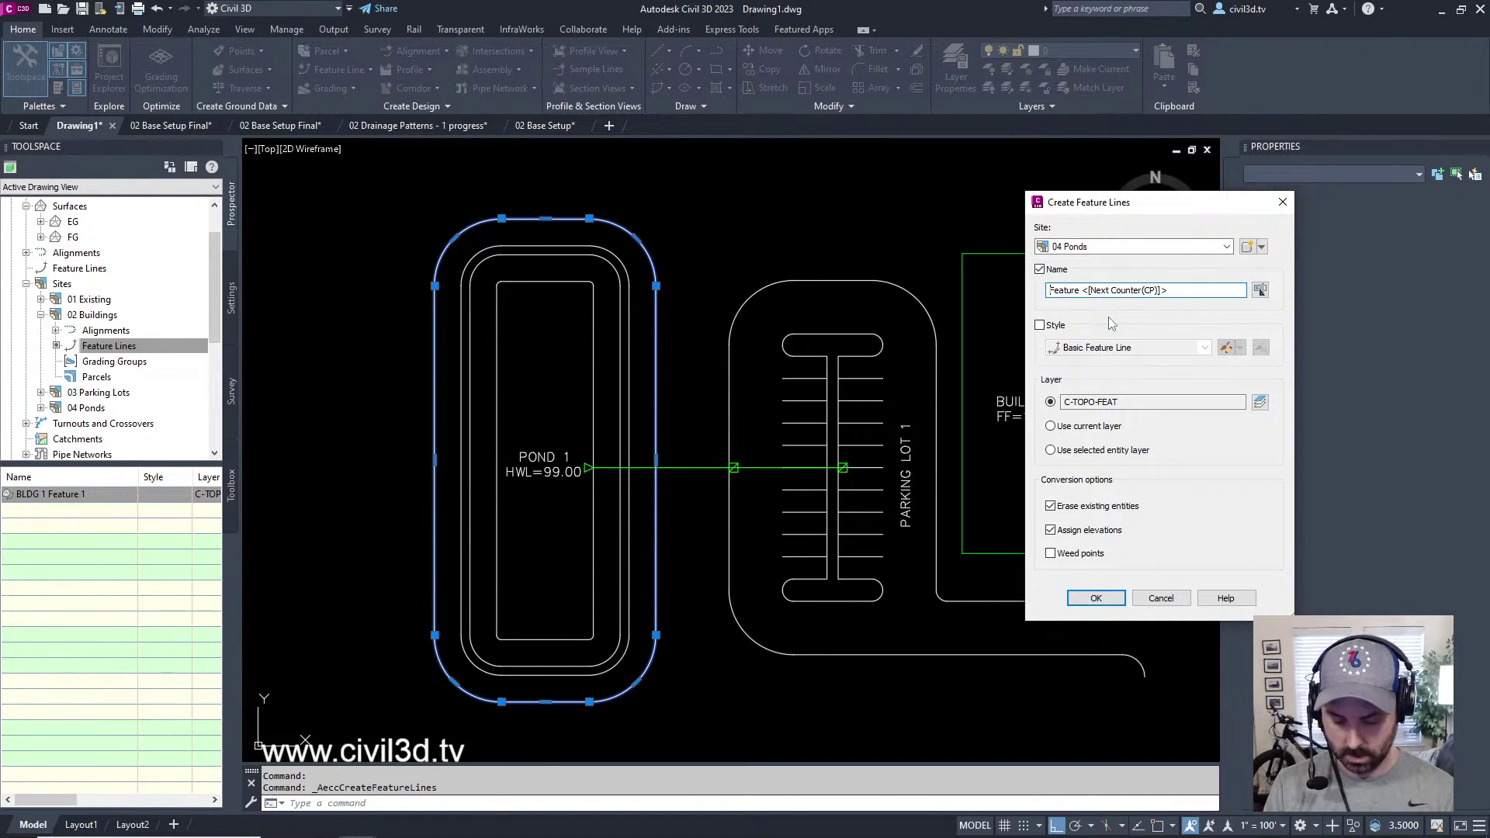
type("p")
key("BackSpace")
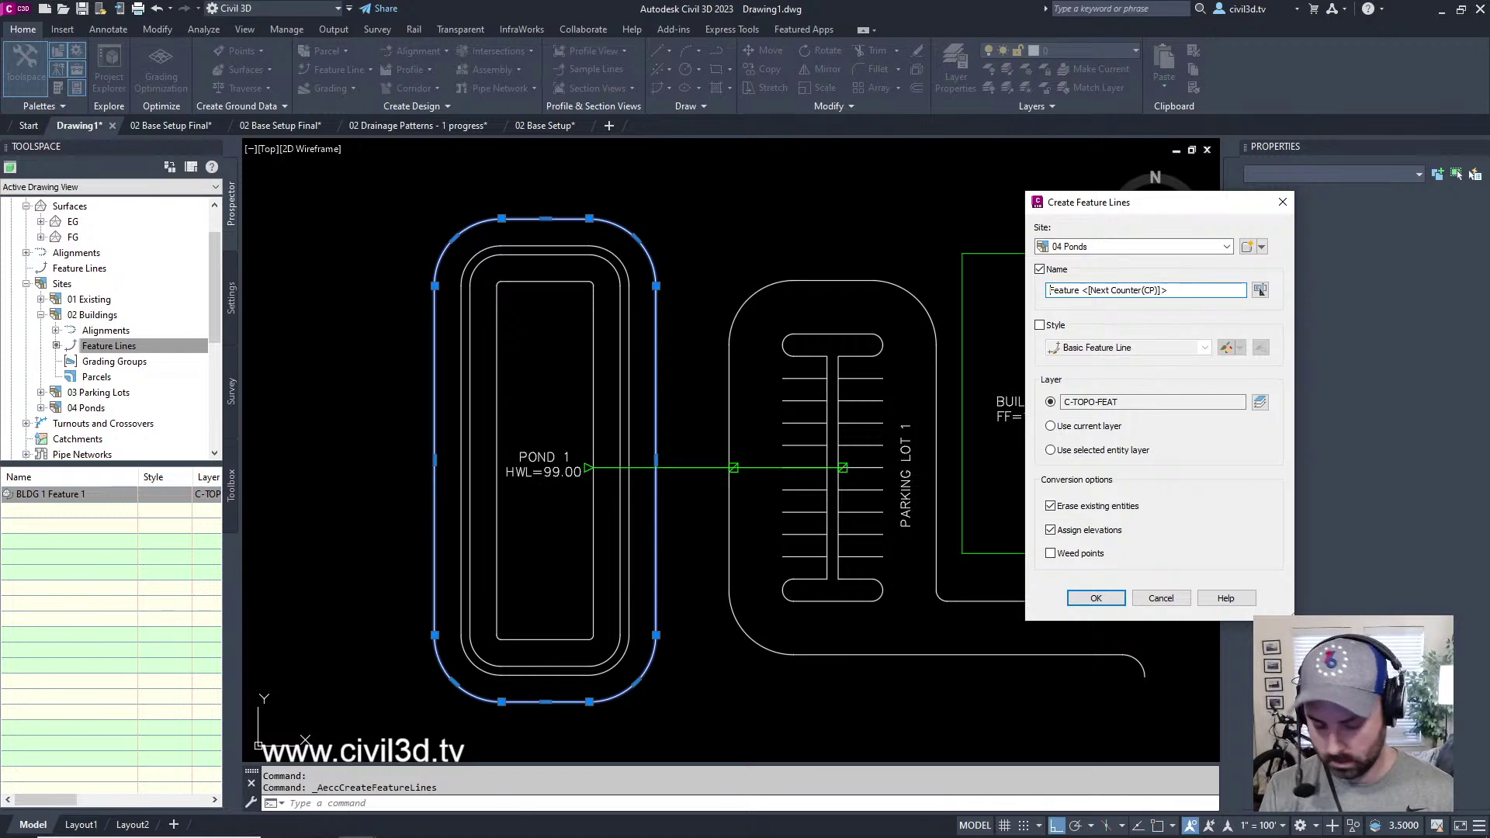
type("POND 1 HWL")
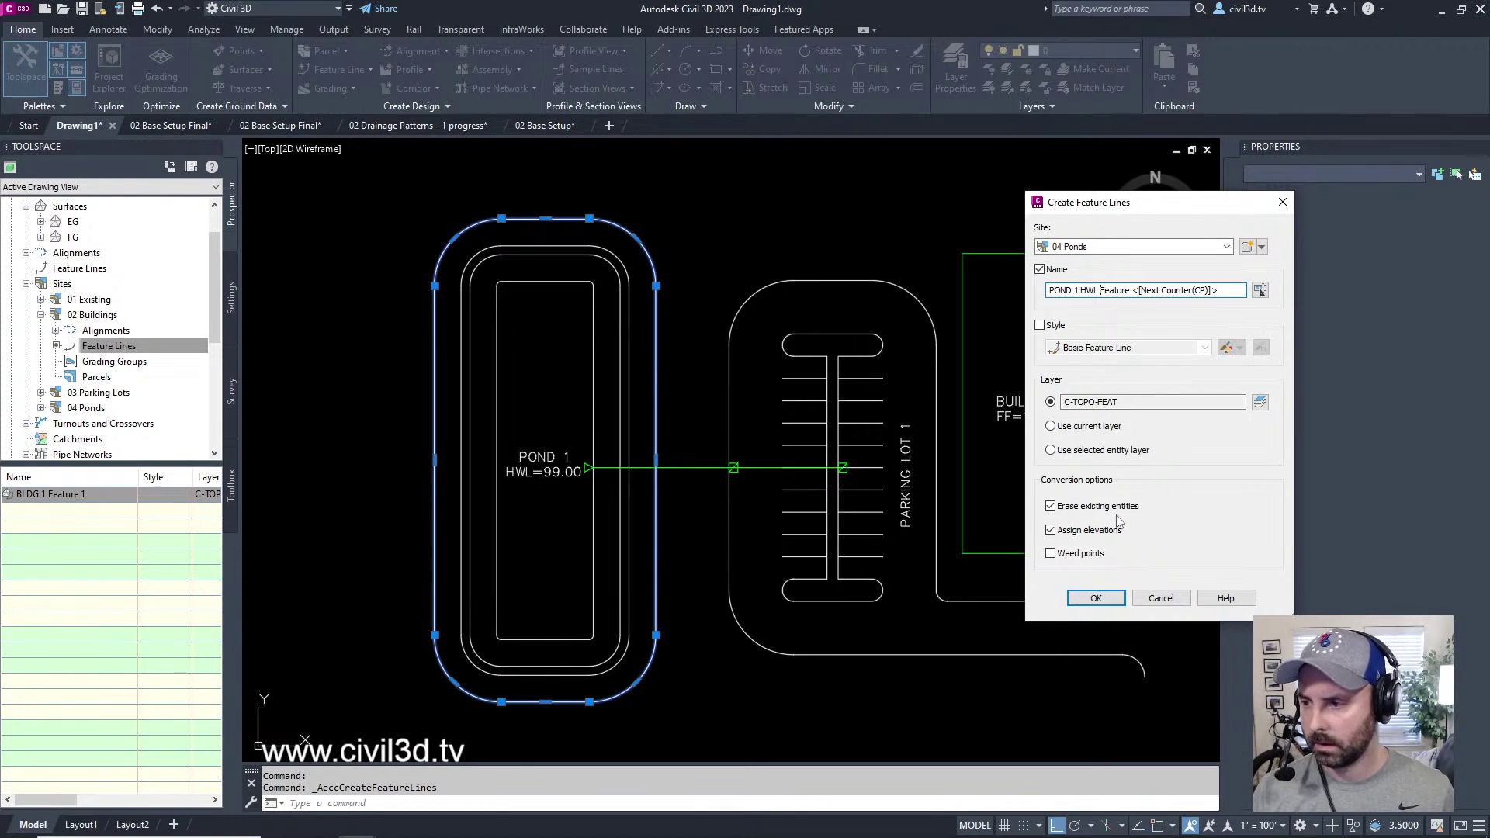
left_click(1095, 599)
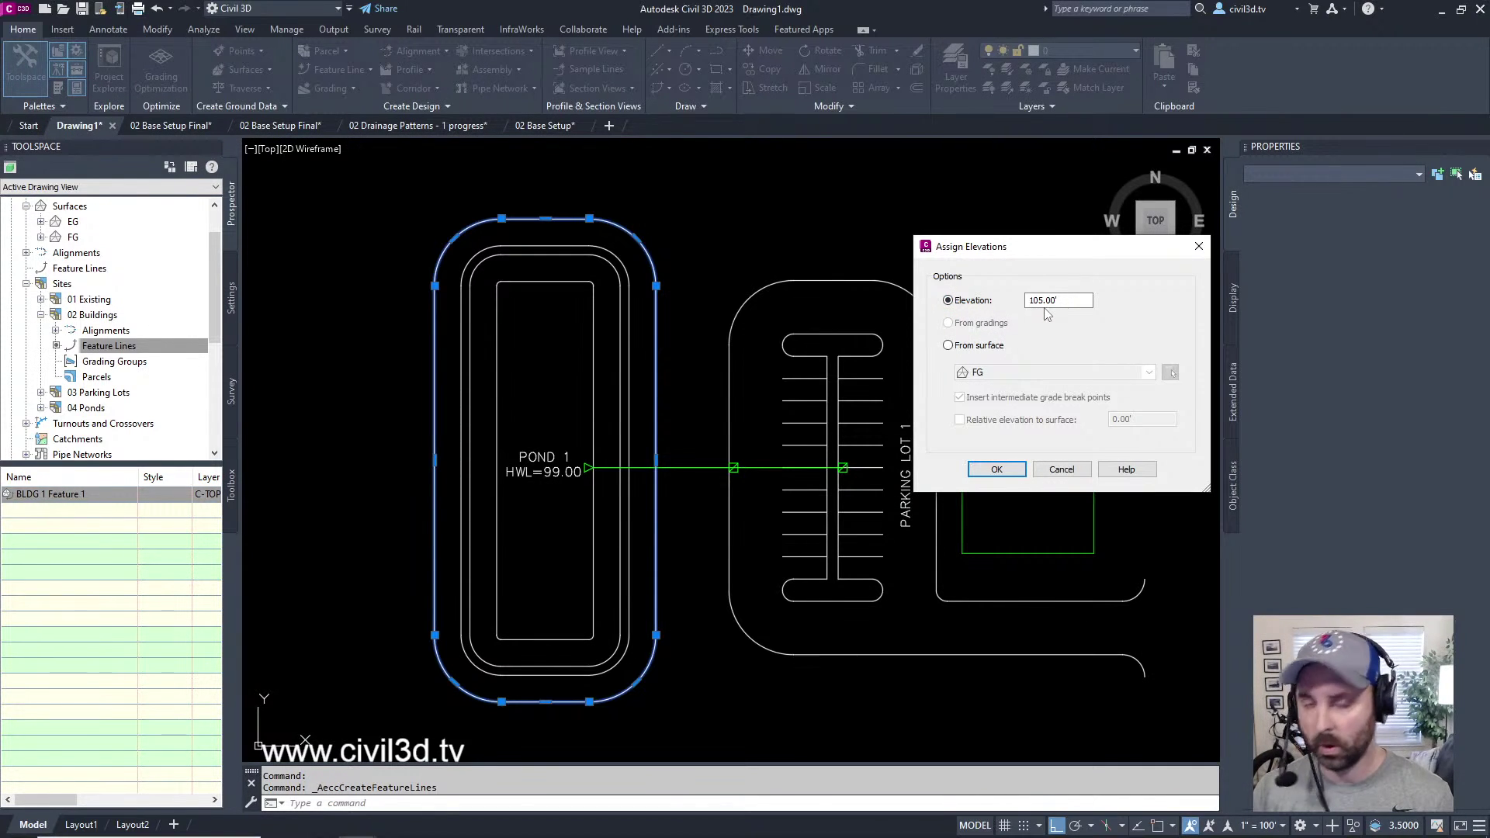
- Take the pond feature line's elevations from the EG surface without intermediate grade break points, and create it
left_click(965, 350)
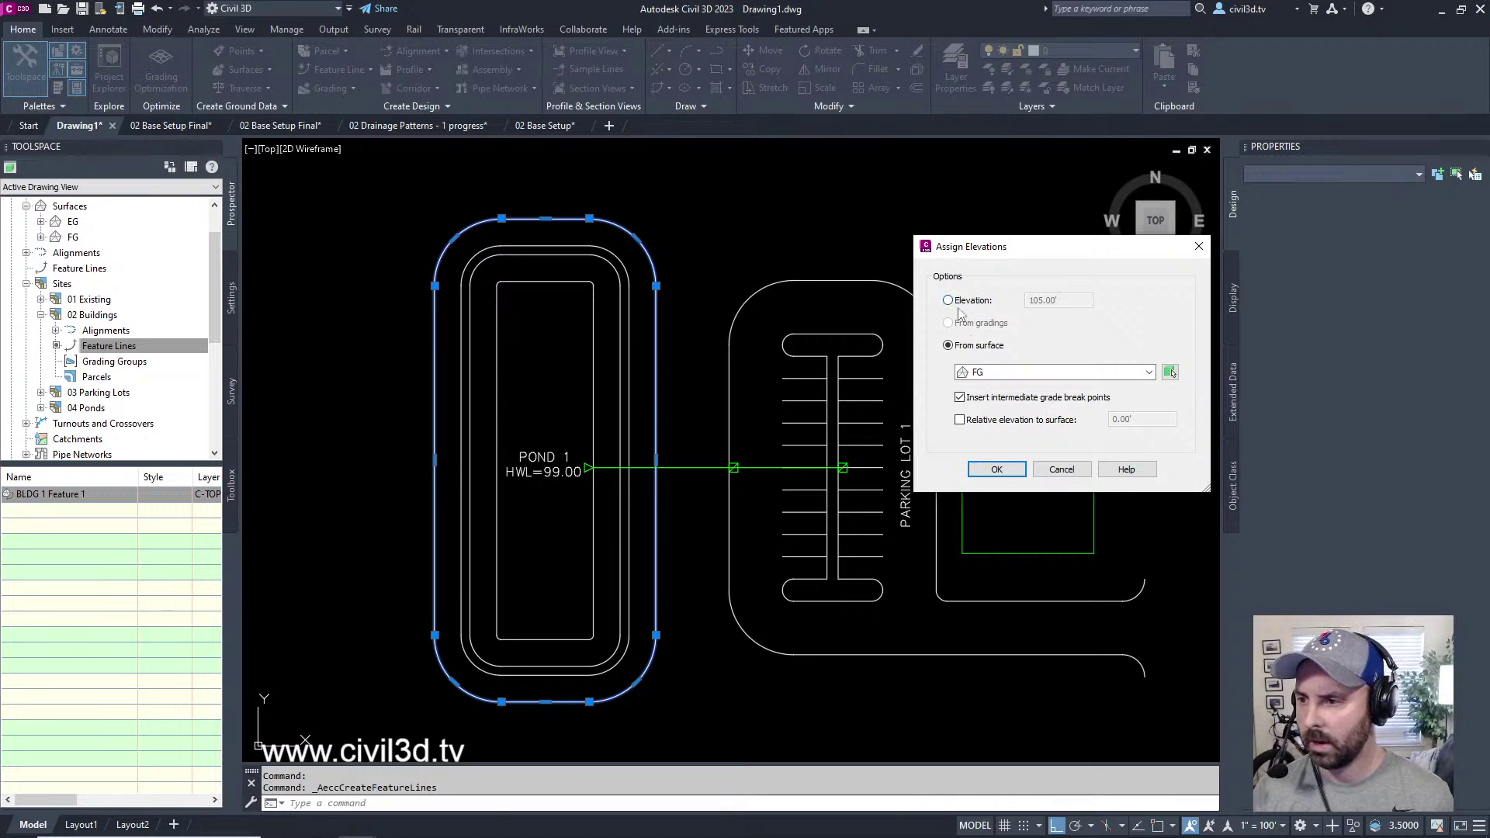
left_click(993, 373)
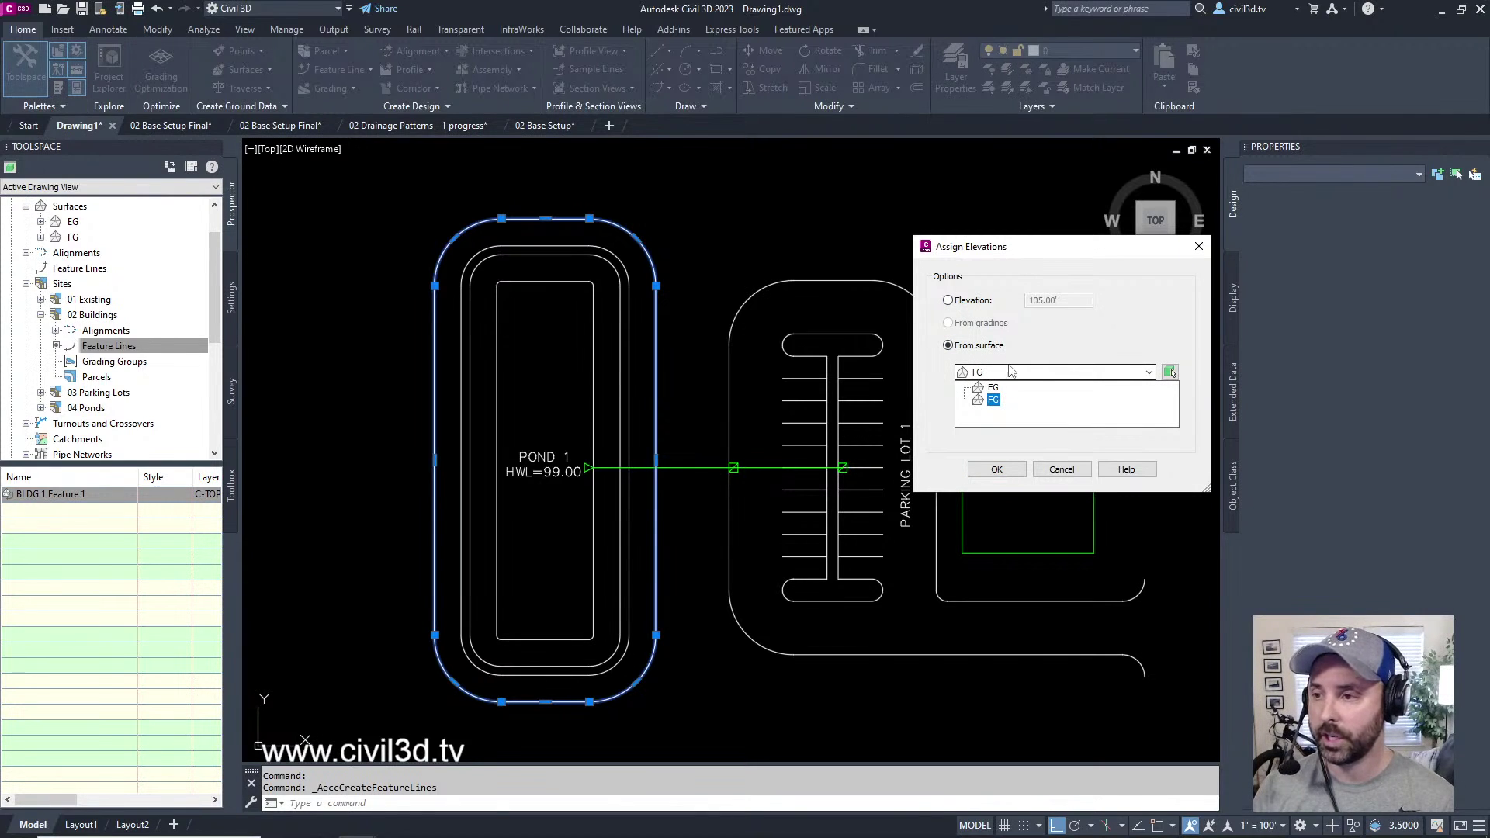
left_click(993, 387)
left_click(995, 388)
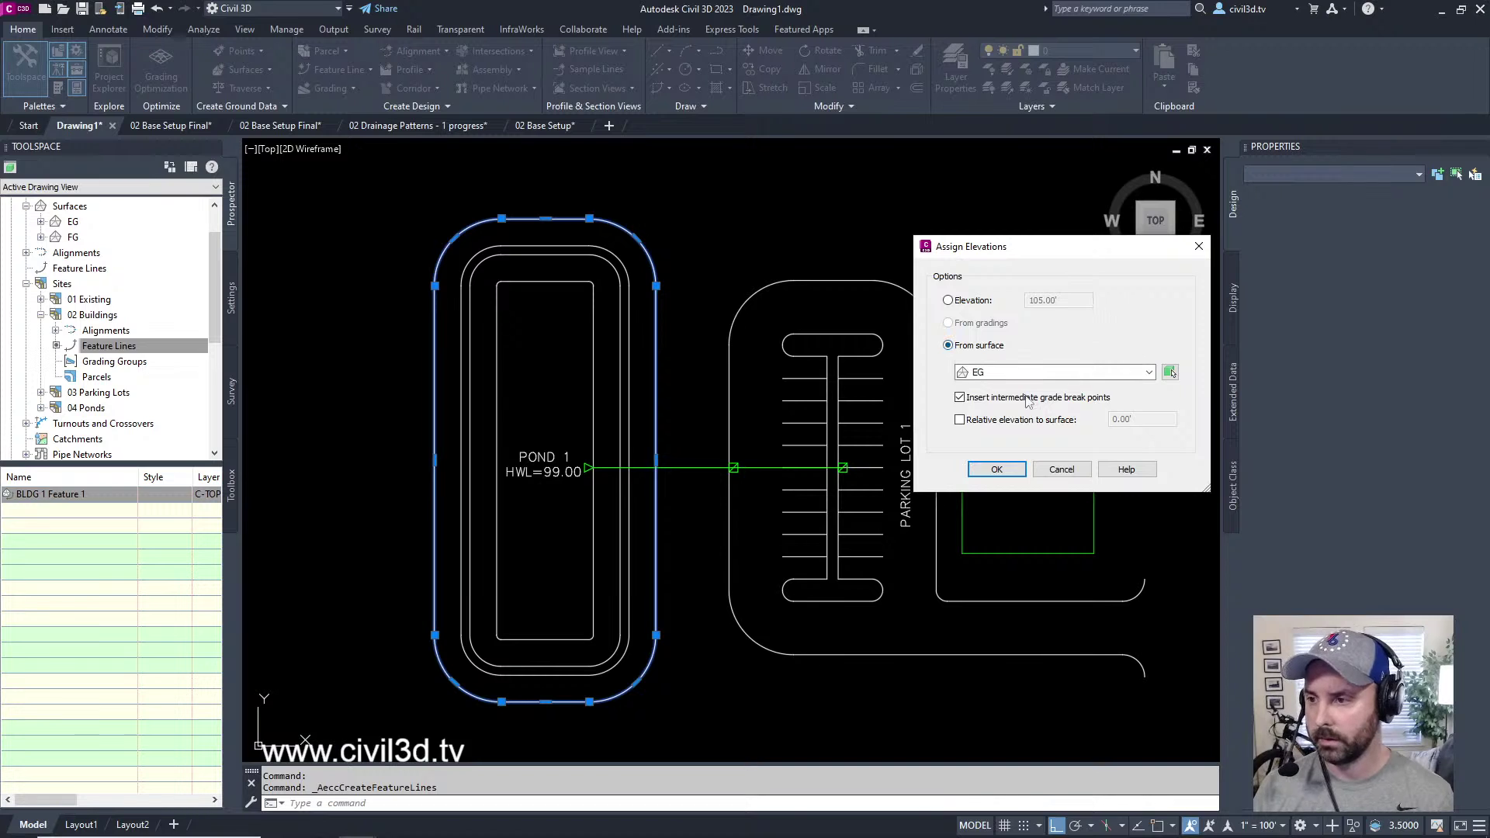
left_click(960, 399)
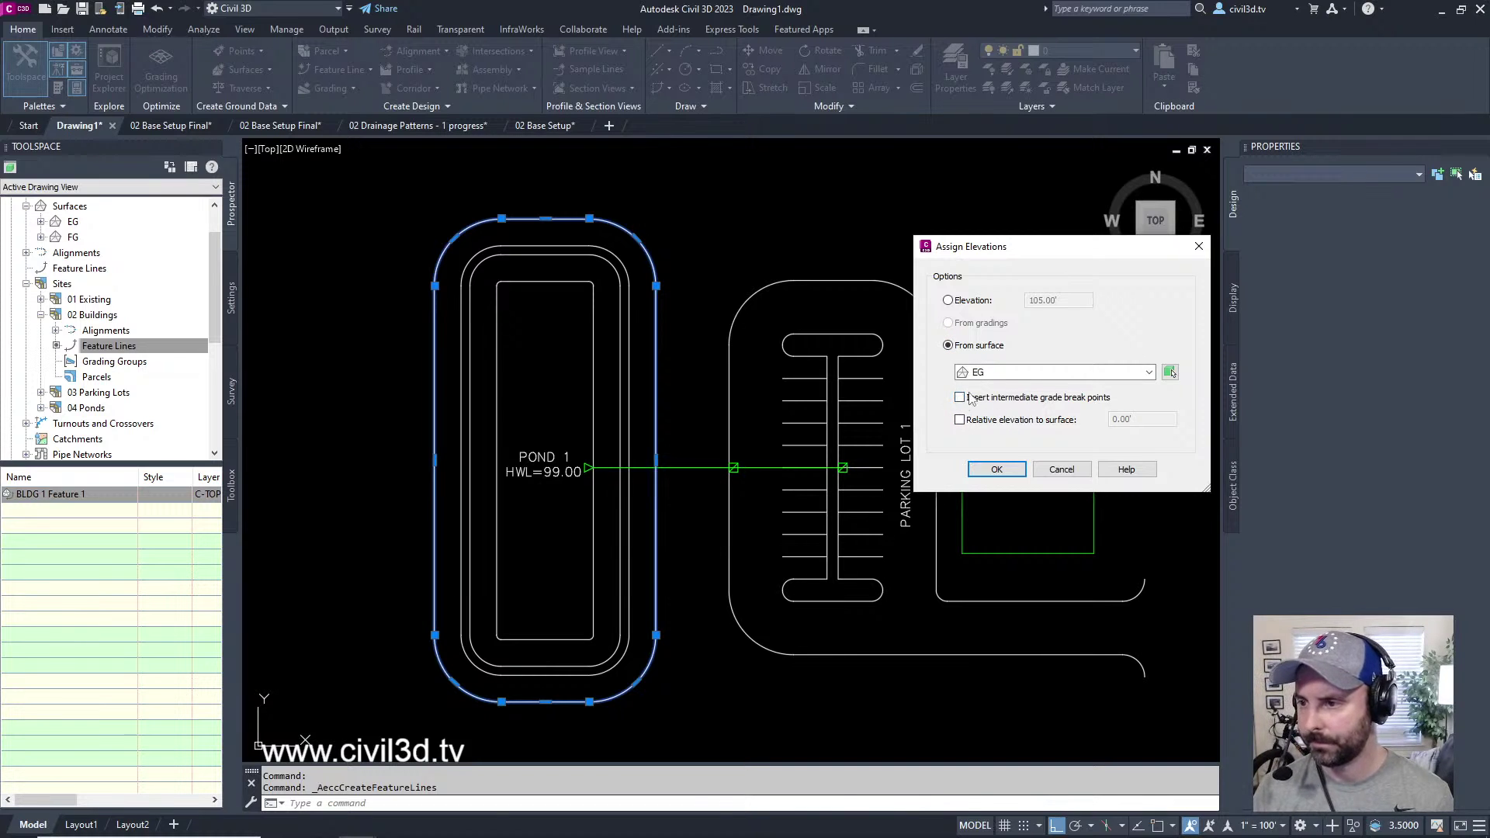
left_click(998, 473)
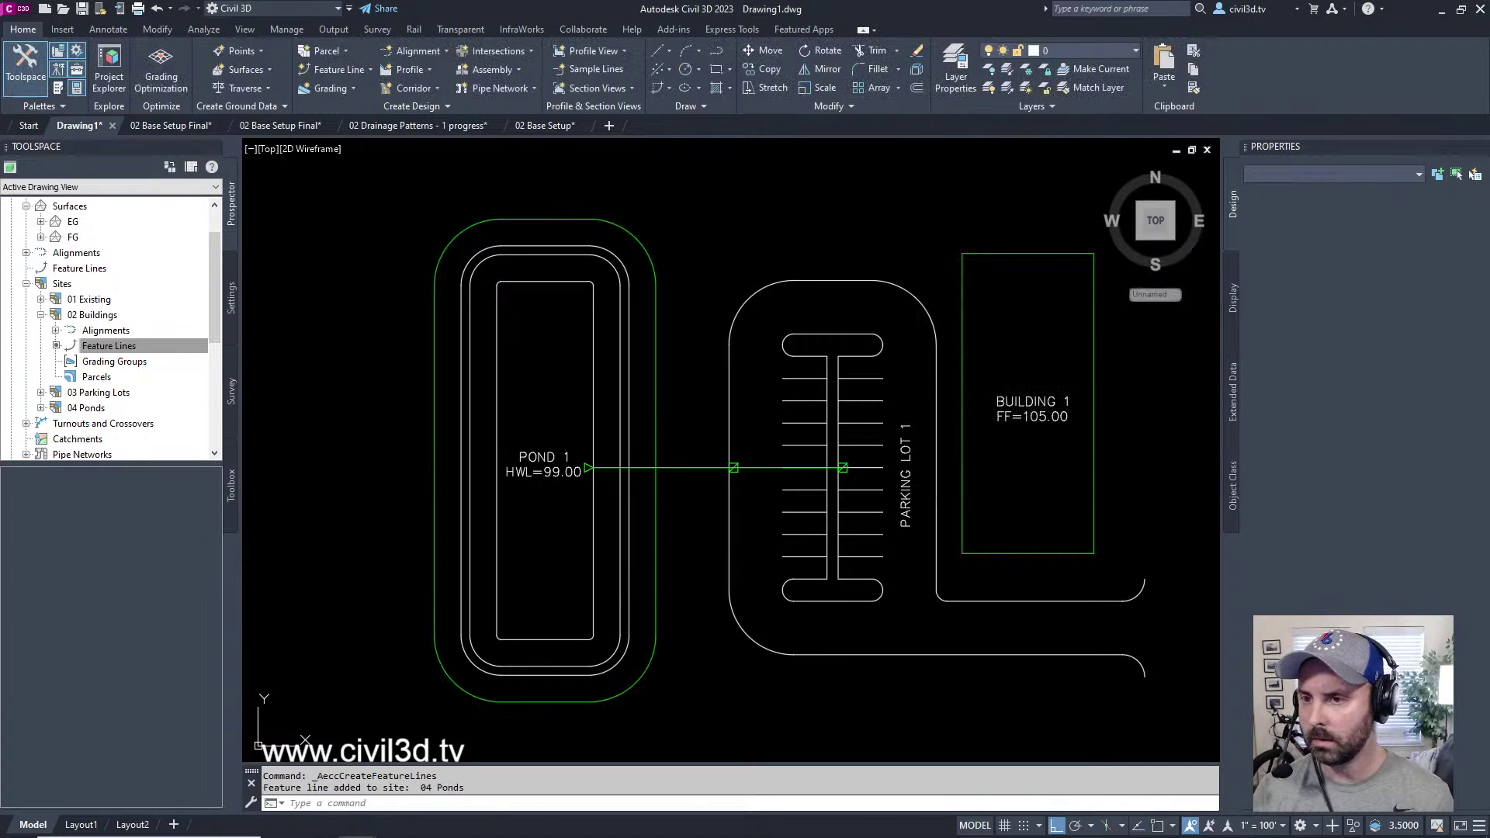
- Examine the new Pond 1 feature line's properties and compare its elevations with the EG surface elevation around the pond
middle_click_drag(596, 458, 664, 455)
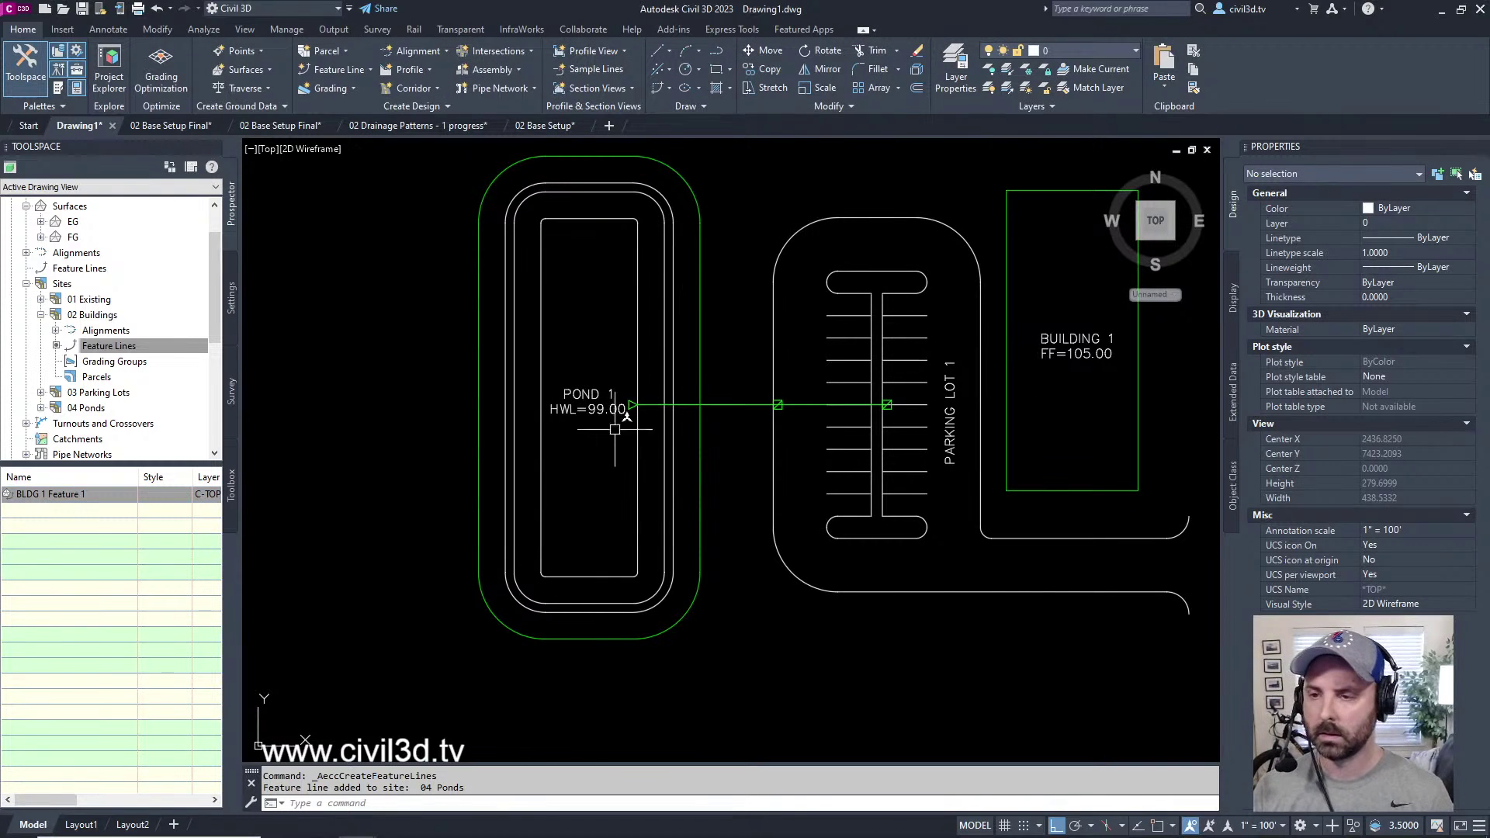
left_click(707, 234)
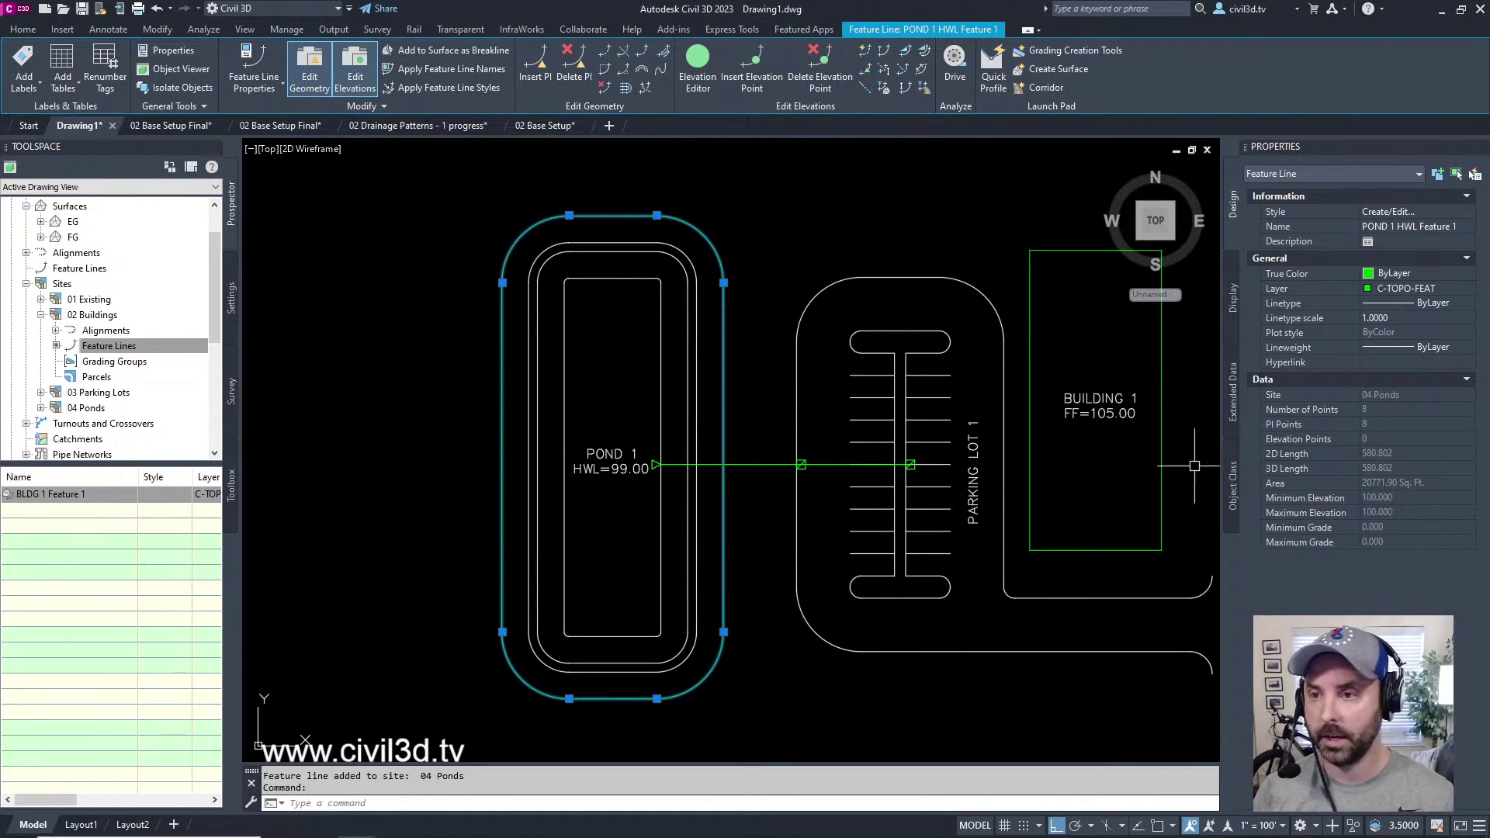
key("Escape")
key("Escape")
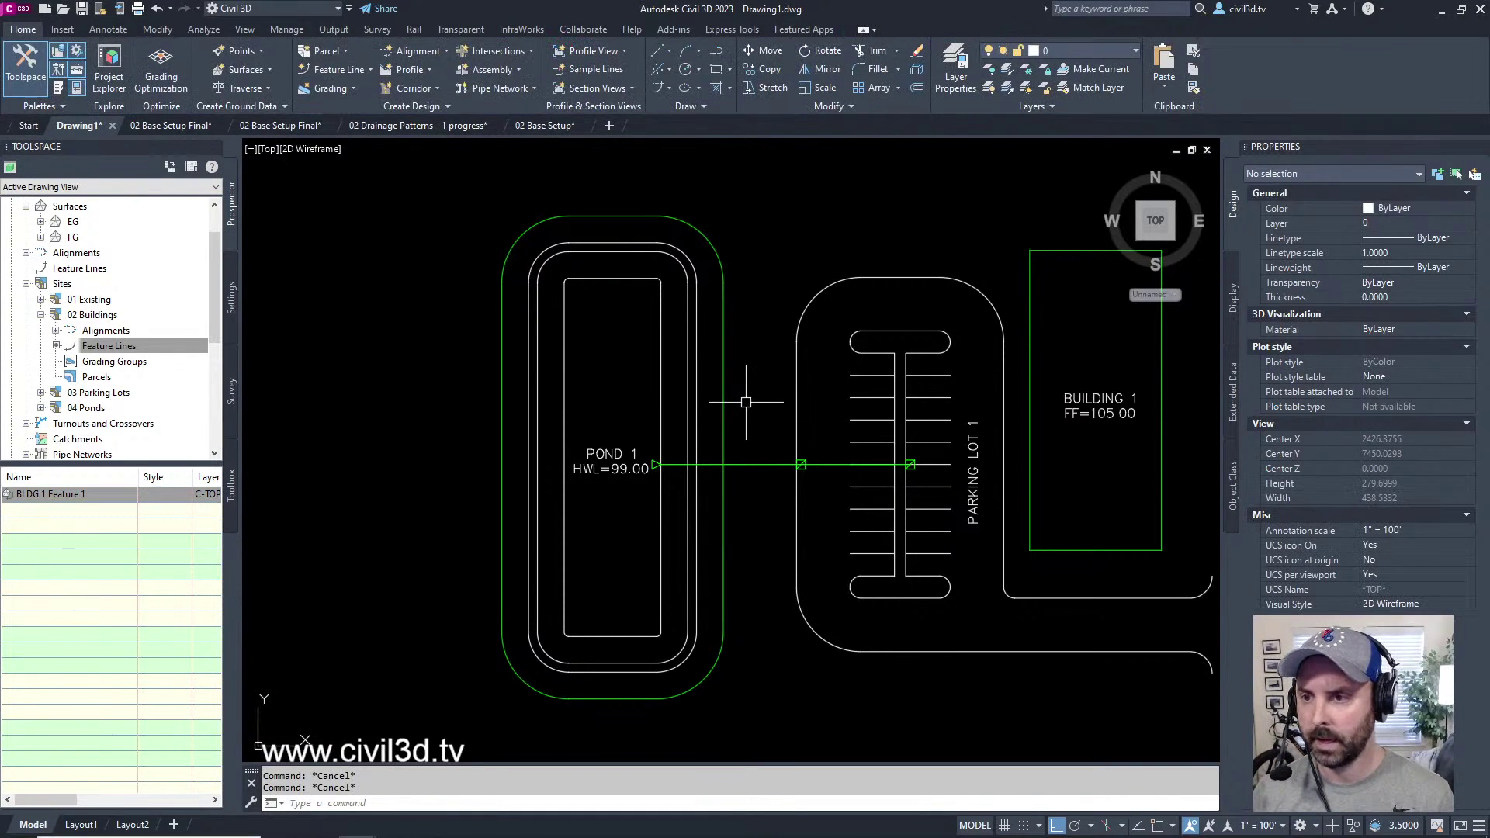
scroll(650, 231, "up", 3)
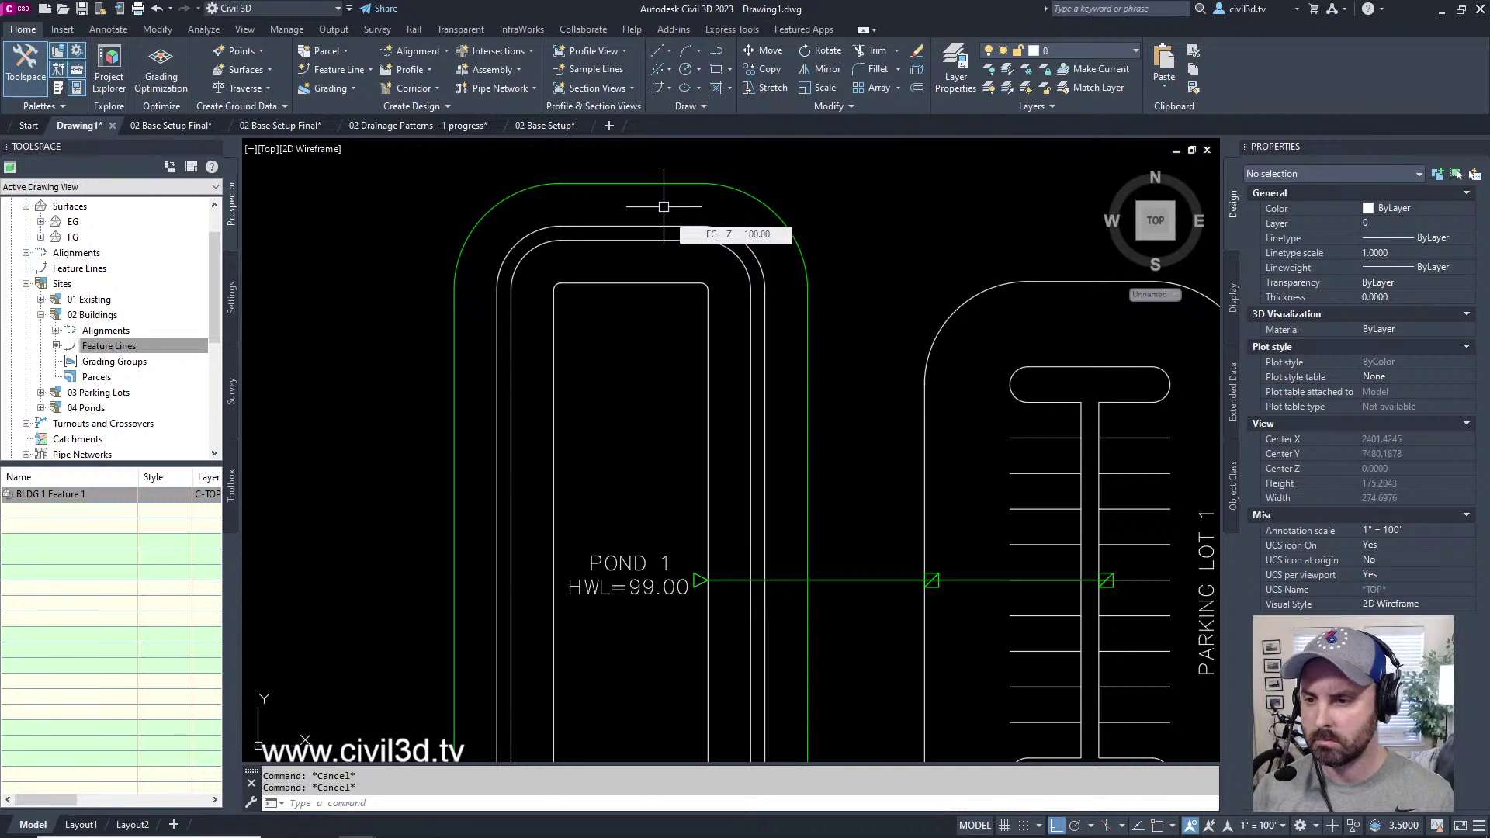
middle_click_drag(691, 423, 660, 319)
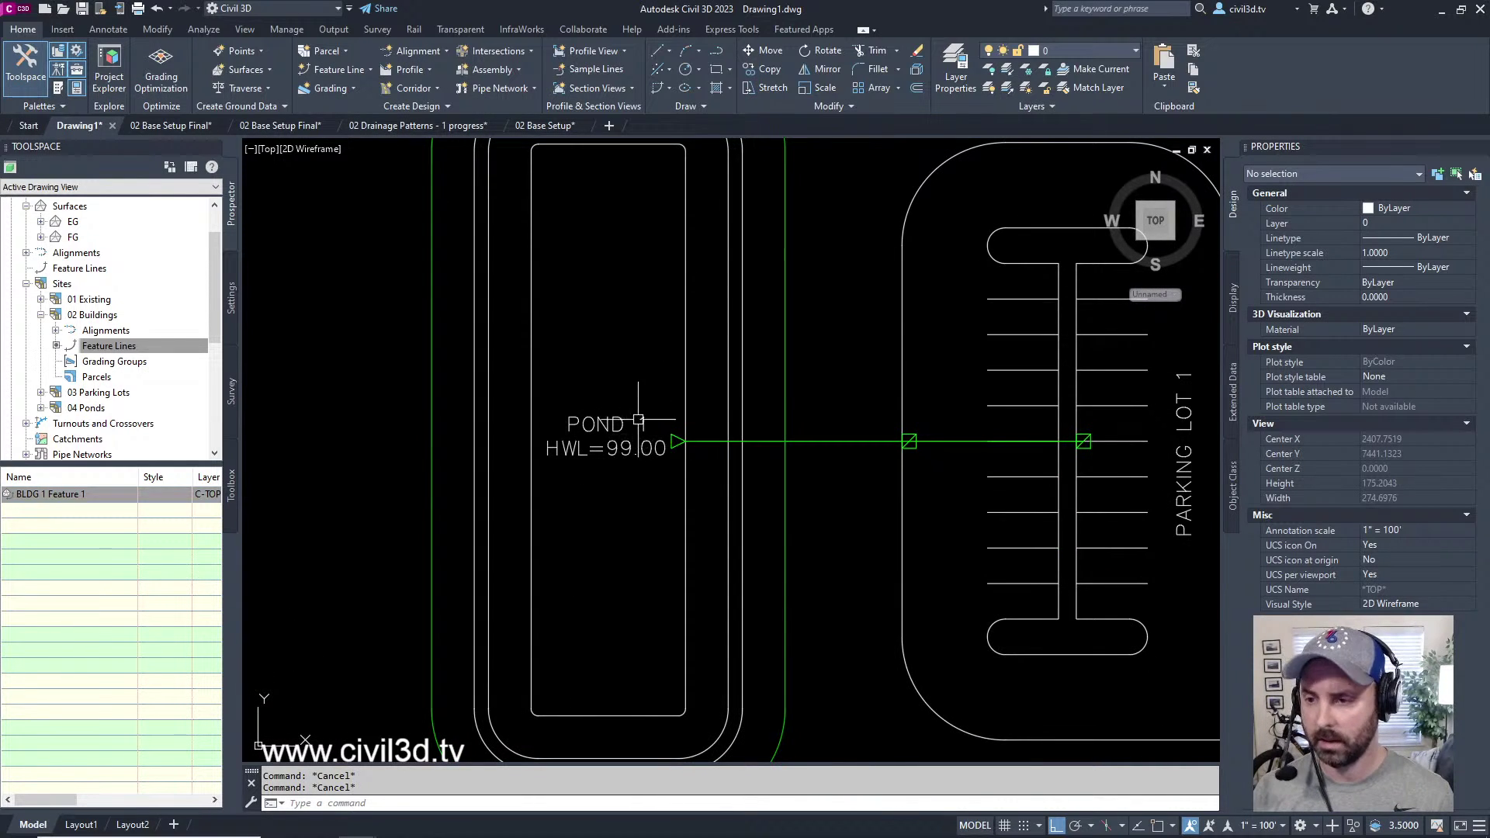
scroll(640, 419, "down", 2)
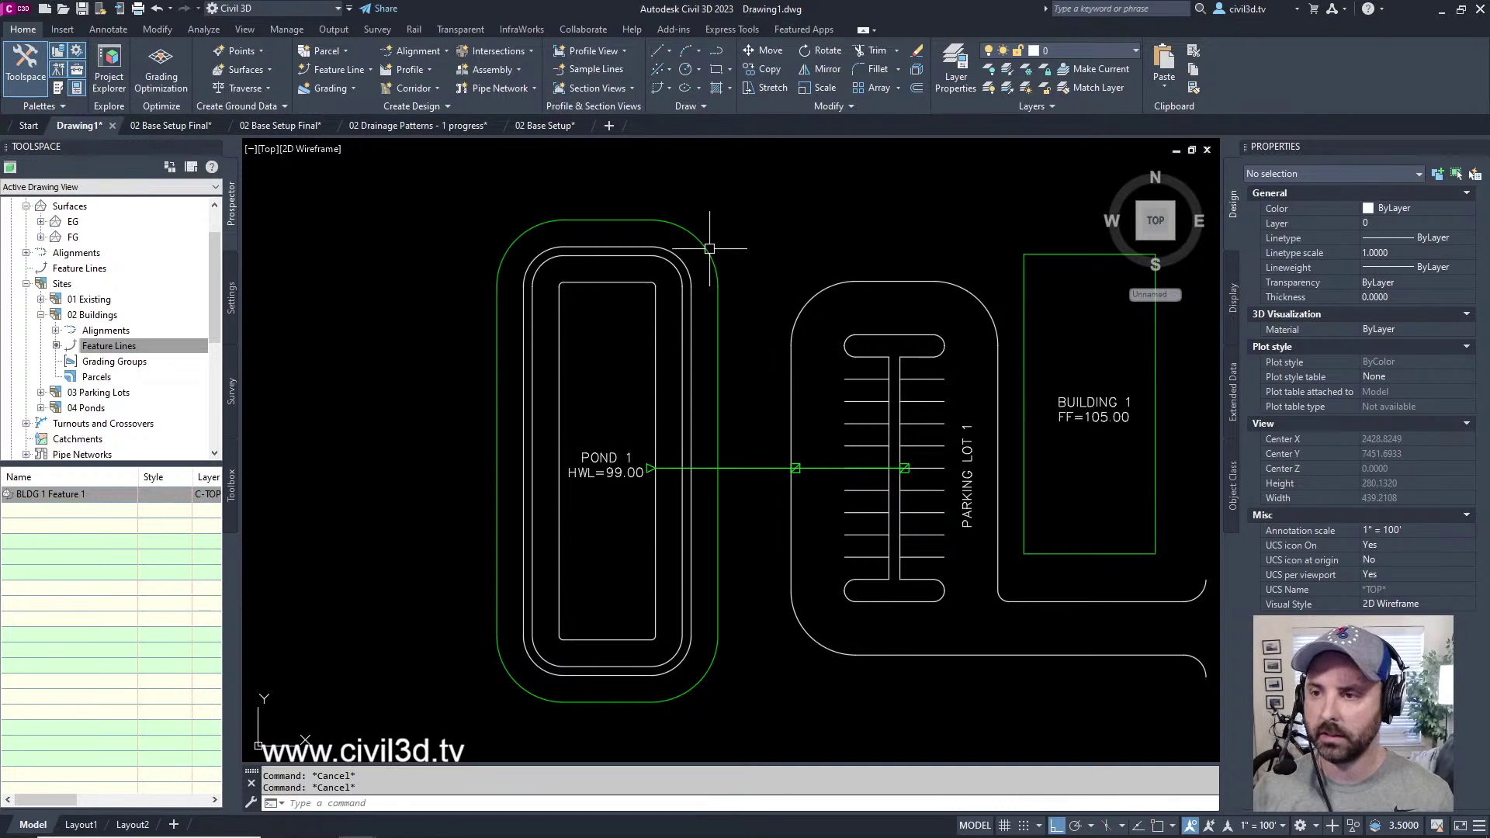
left_click(709, 248)
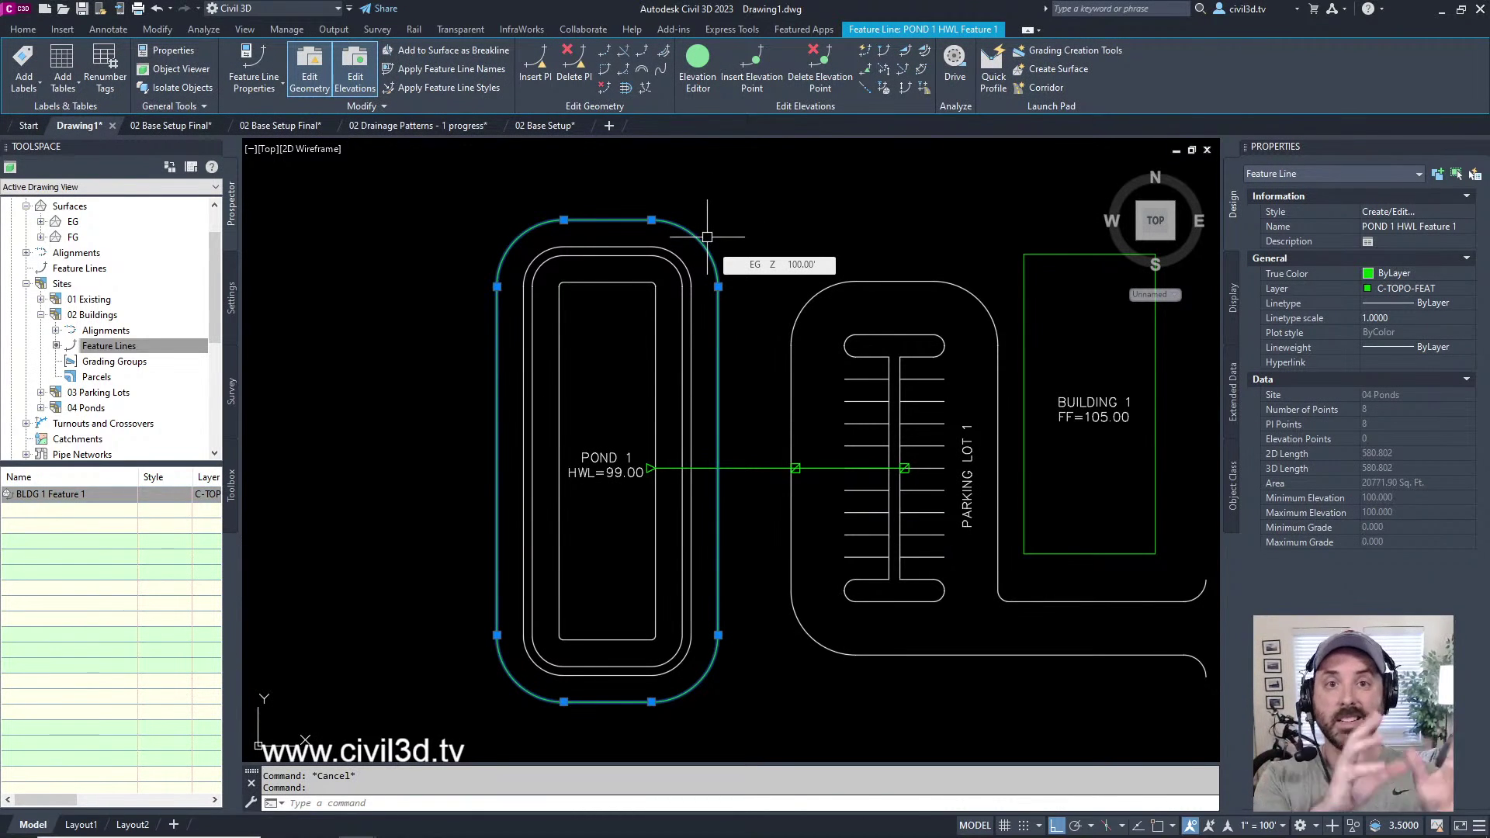
key("Escape")
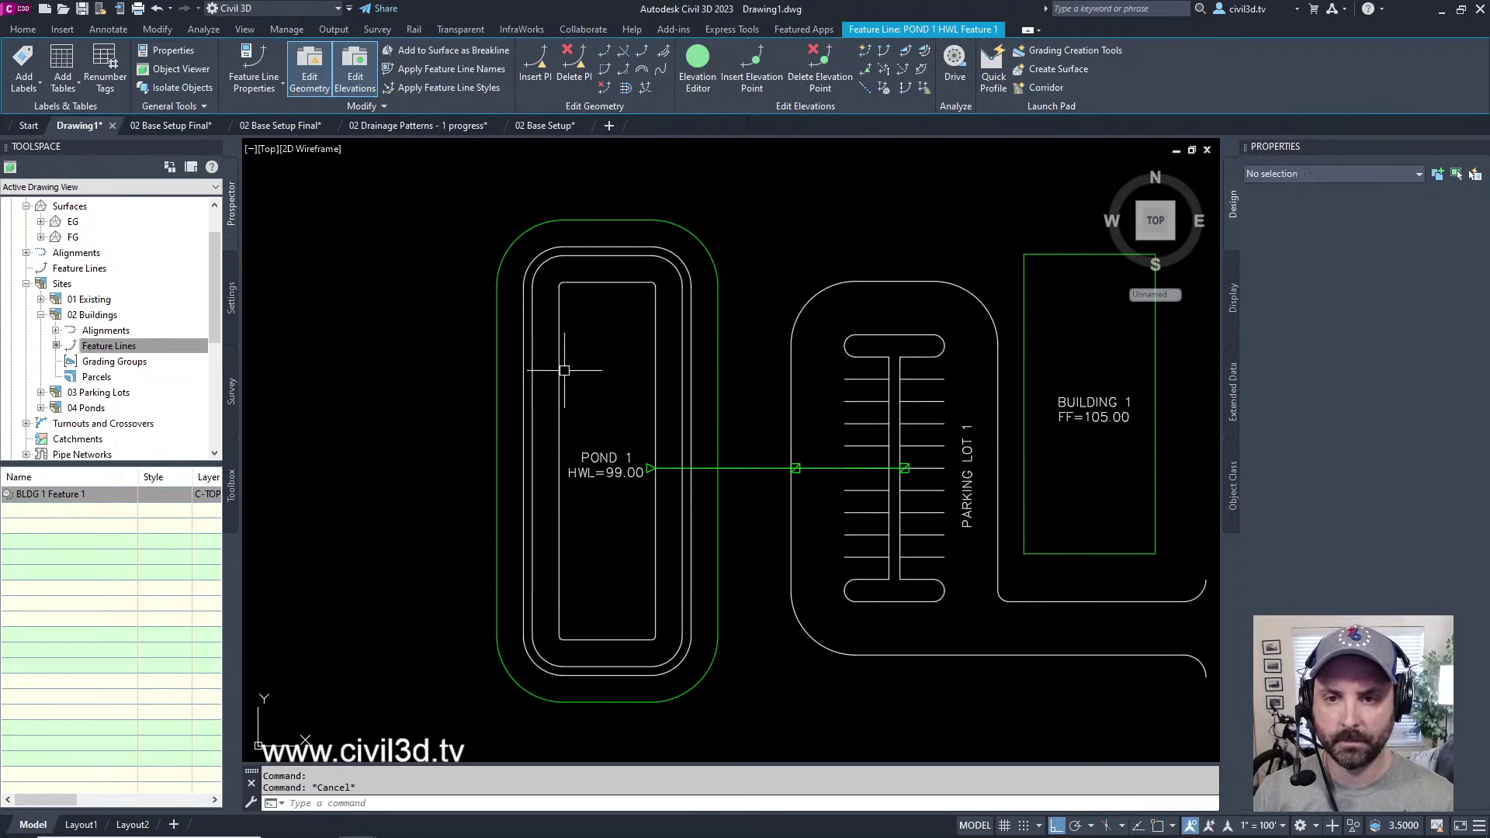
- Collapse the 02 Buildings site and list the feature lines belonging to the 04 Ponds site
left_click(41, 316)
left_click(96, 348)
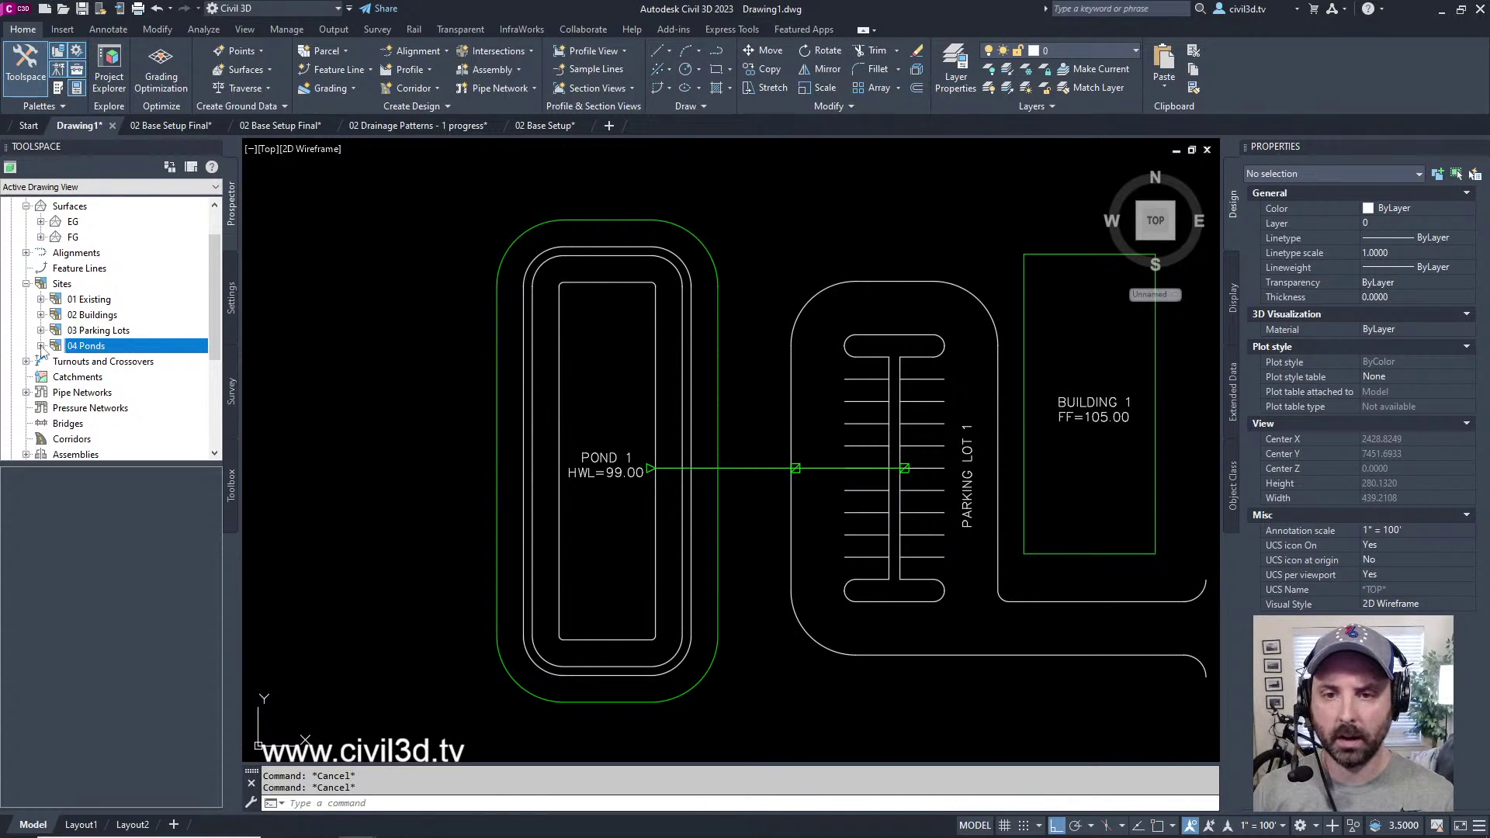
left_click(41, 347)
left_click(113, 379)
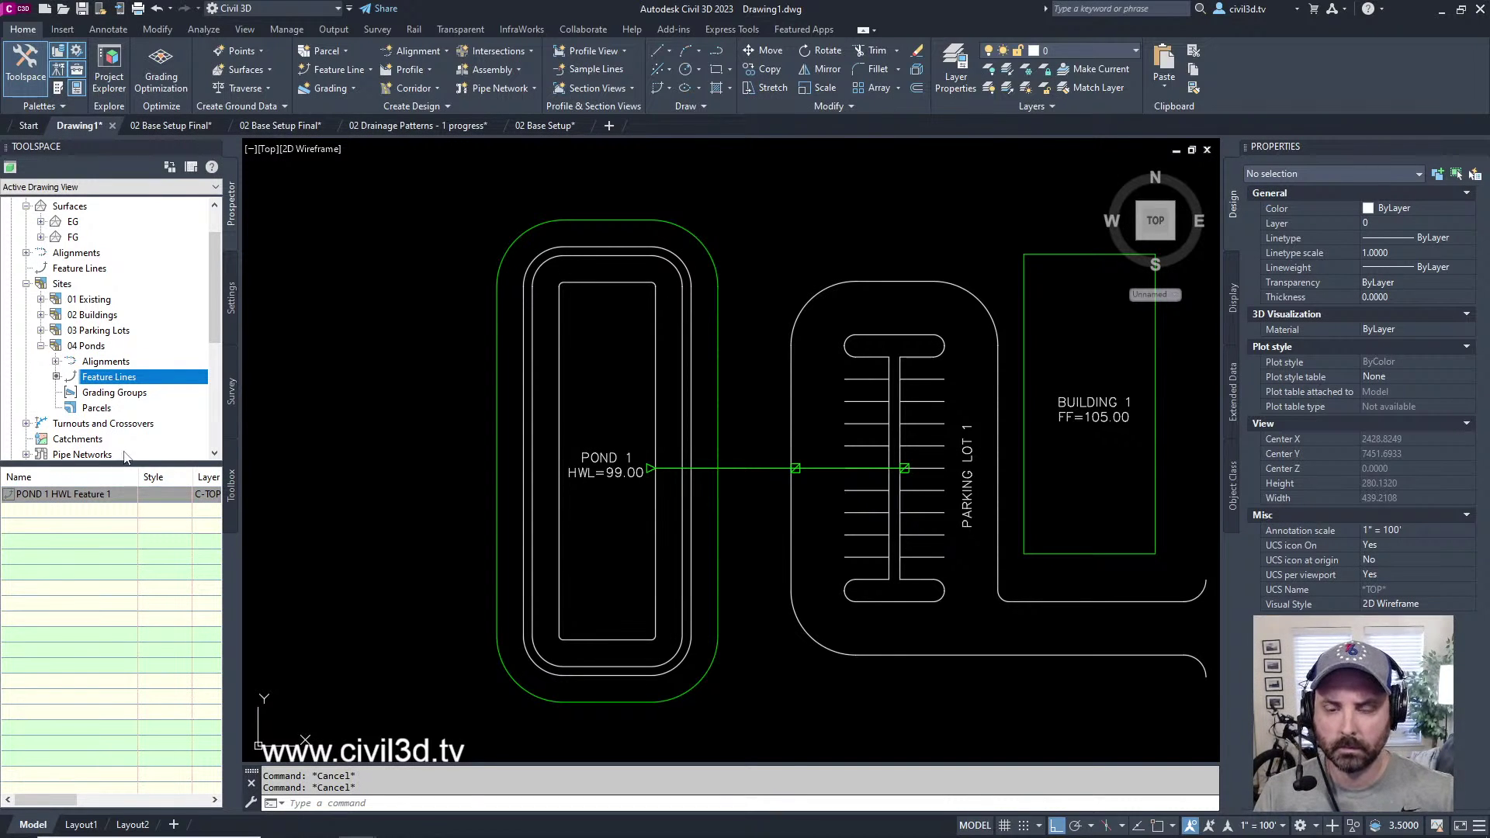
- Rename the pond's feature line to POND 1 EG Feature 1
double_click(66, 495)
left_click_drag(63, 497, 47, 506)
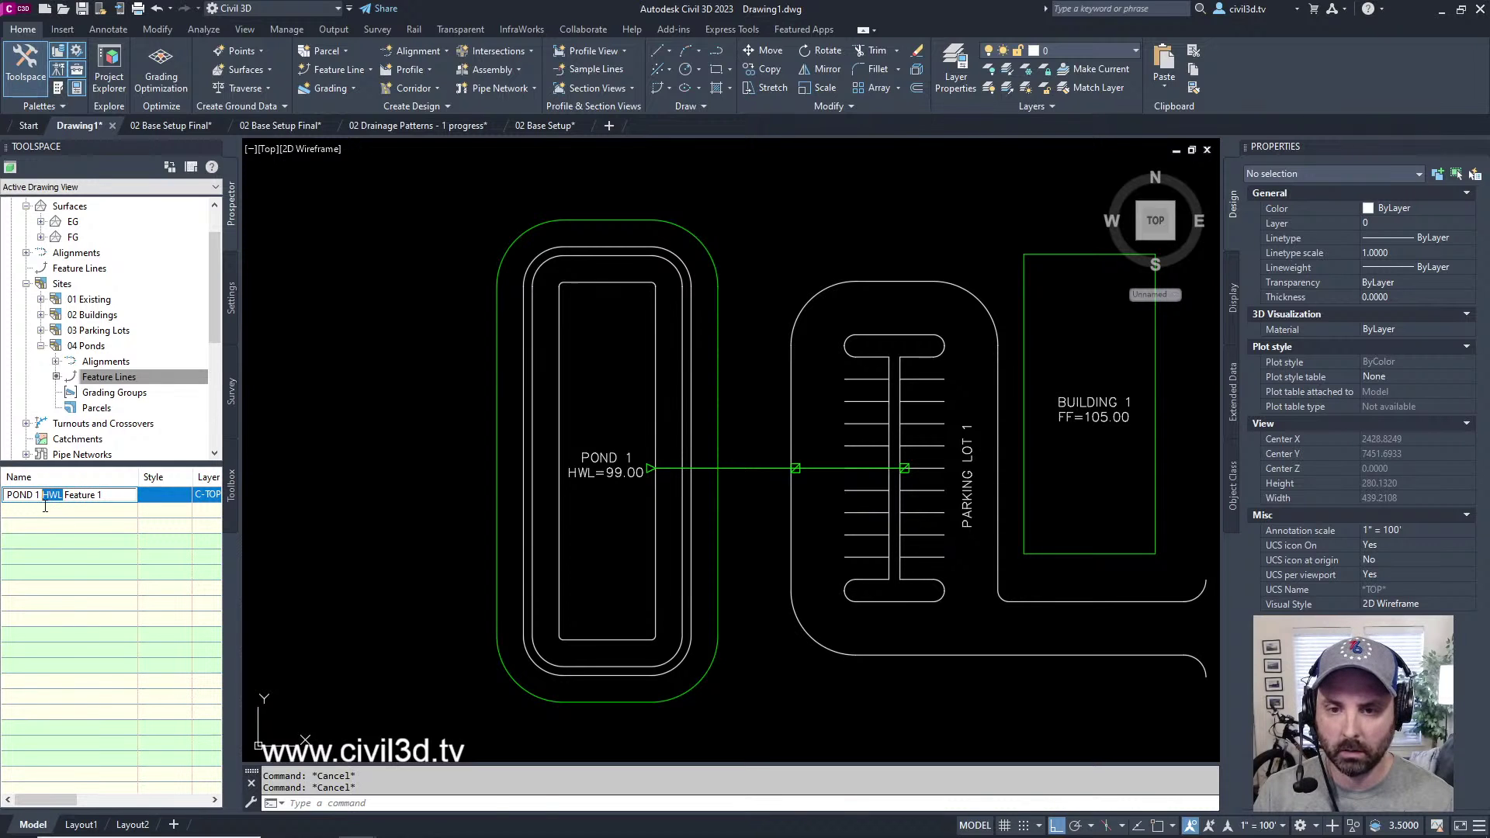
key("Escape")
left_click(65, 495)
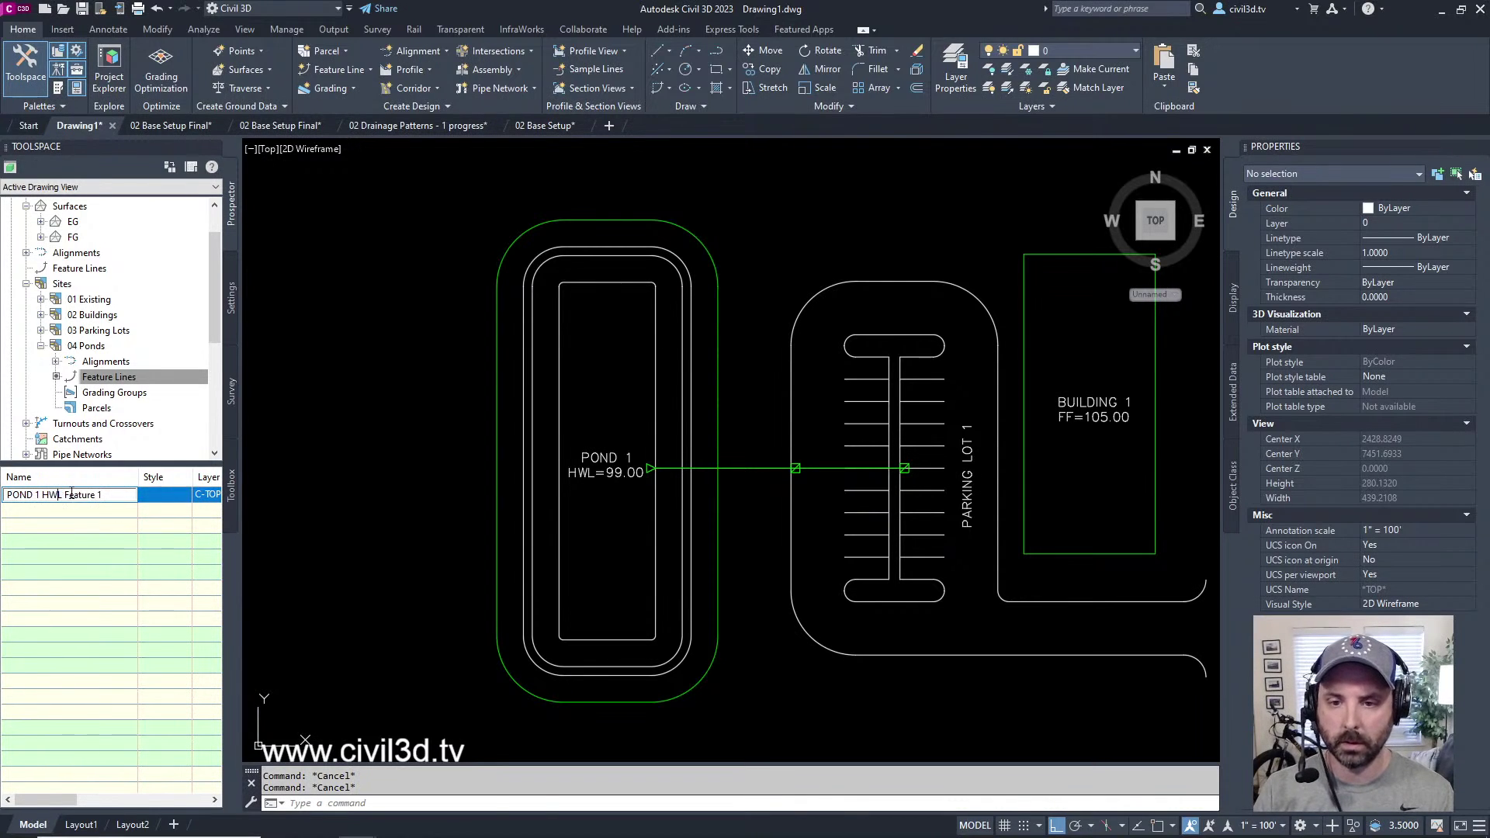
key("BackSpace")
key("BackSpace")
key("BackSpace")
key("BackSpace")
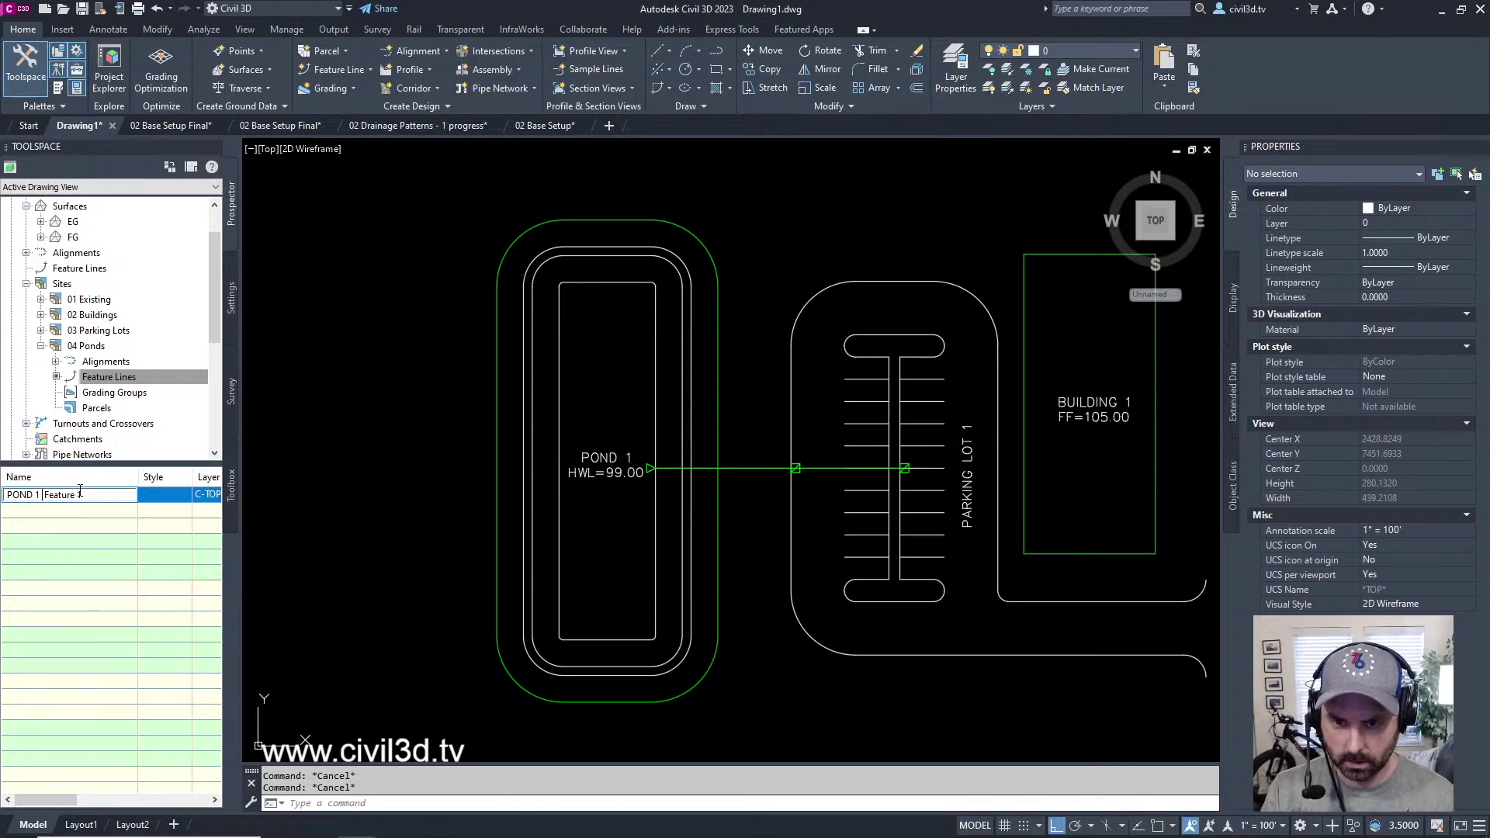
type("eg")
key("BackSpace")
key("BackSpace")
type("EG")
key("Return")
- Create a stepped offset of the POND 1 EG feature line, 4 feet toward the pond's inside, at an absolute elevation of 99
mouse_move(782, 409)
middle_mouse_down()
mouse_move(625, 373)
mouse_move(592, 333)
mouse_move(633, 333)
middle_mouse_up()
left_click(593, 226)
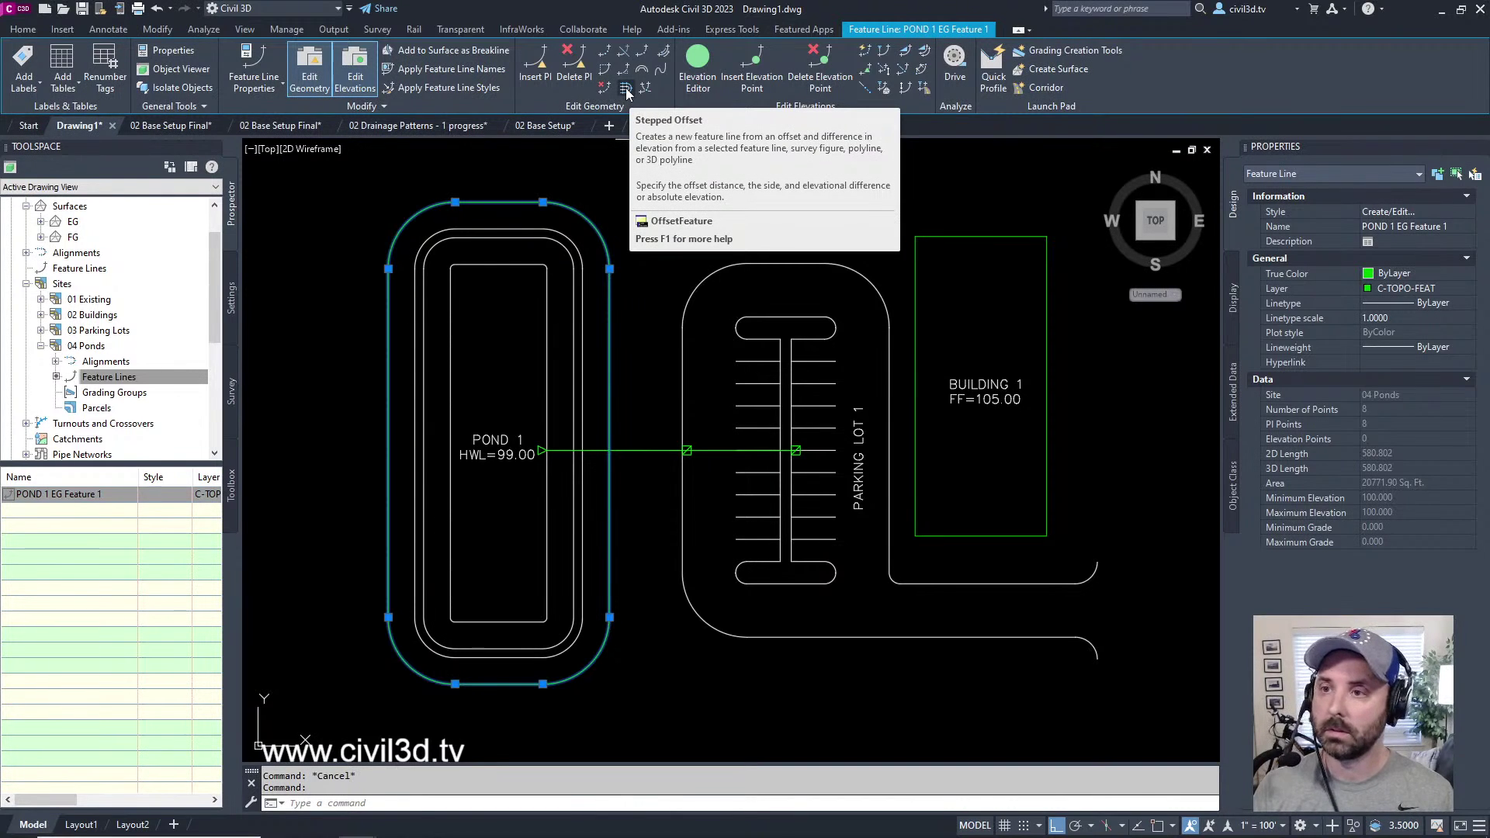
left_click(626, 90)
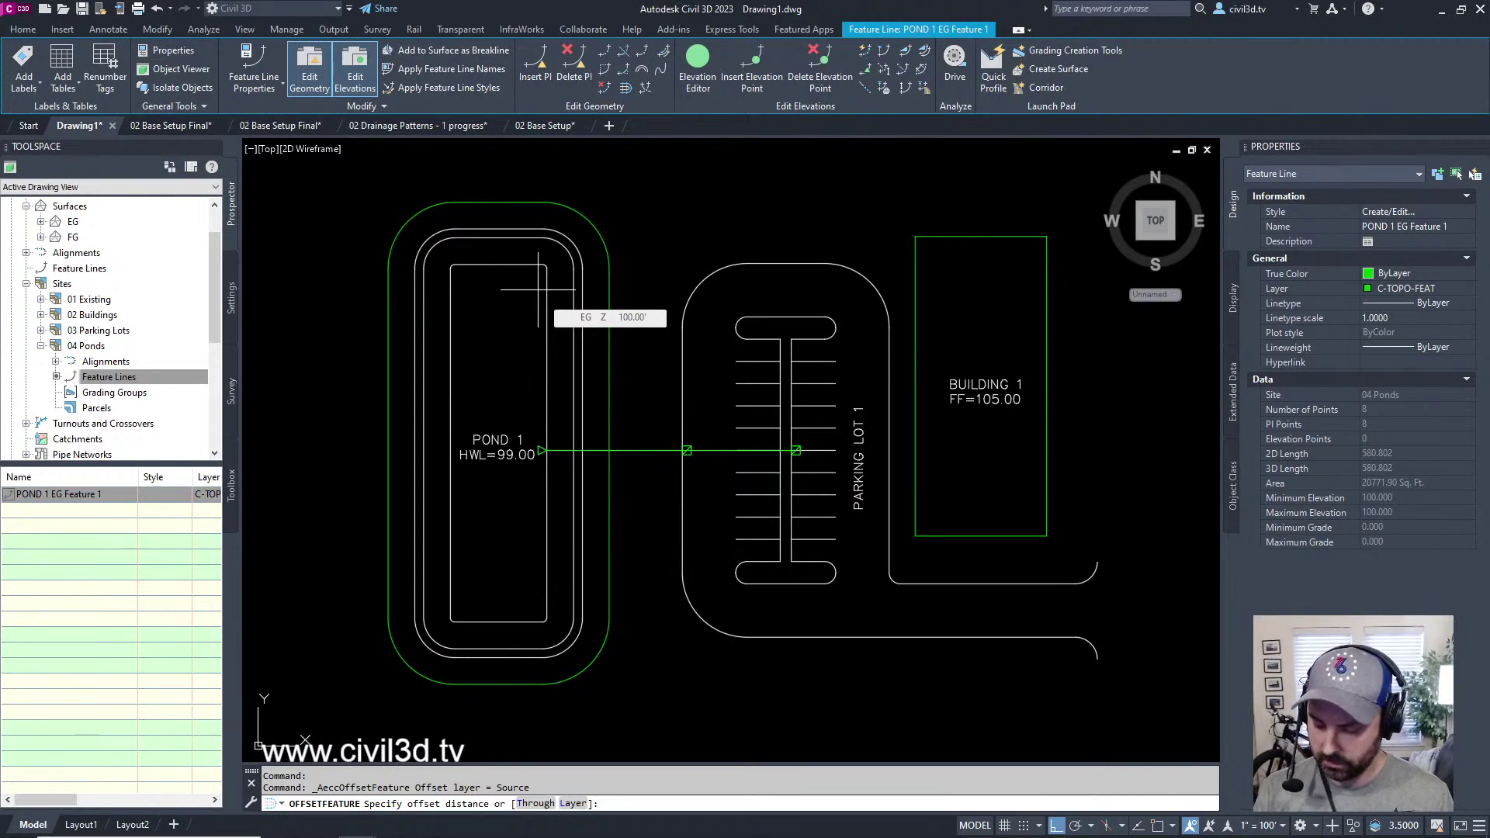
type("4")
key("Return")
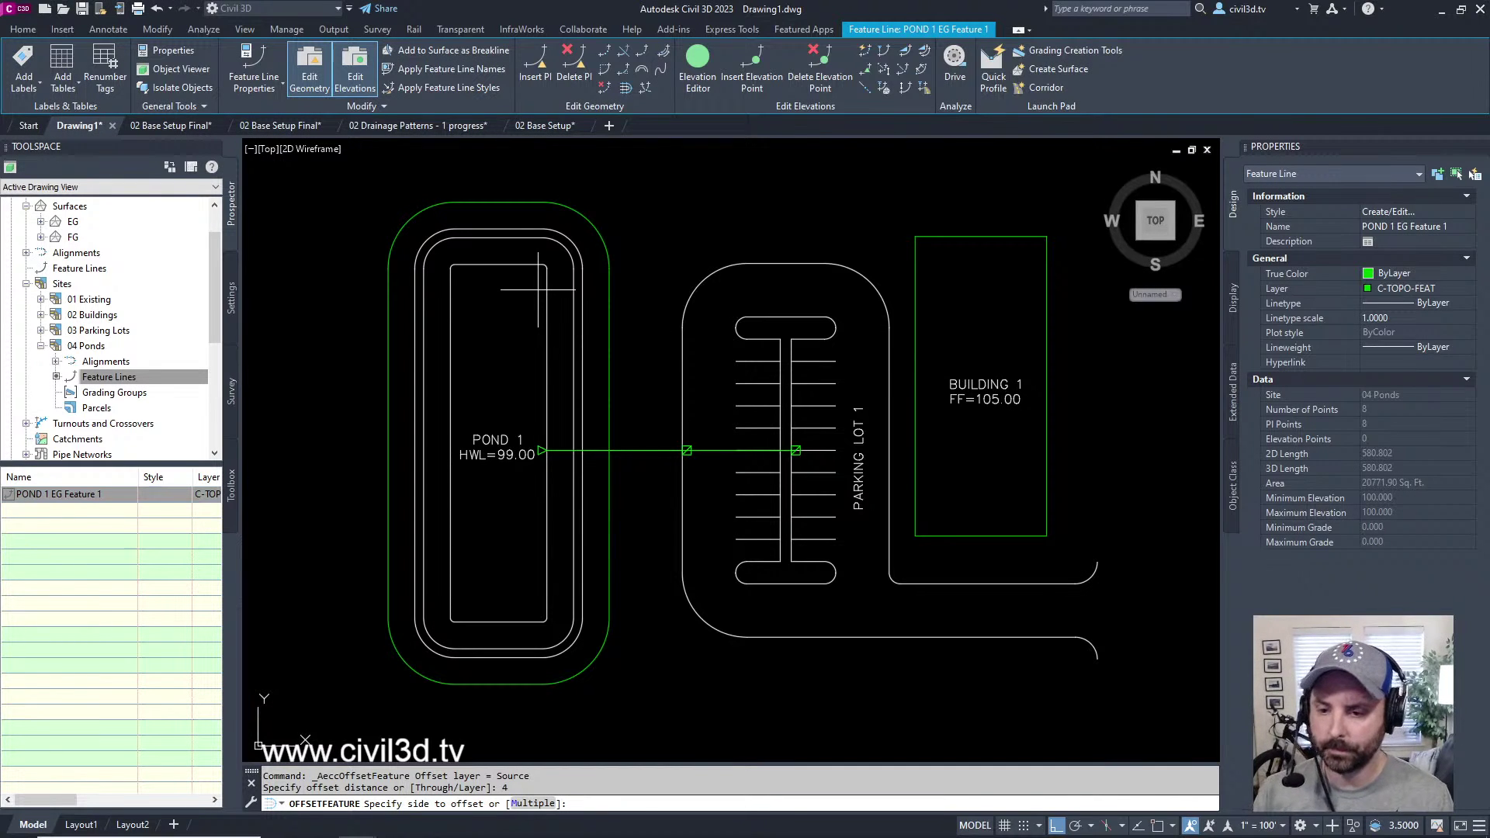
left_click(500, 349)
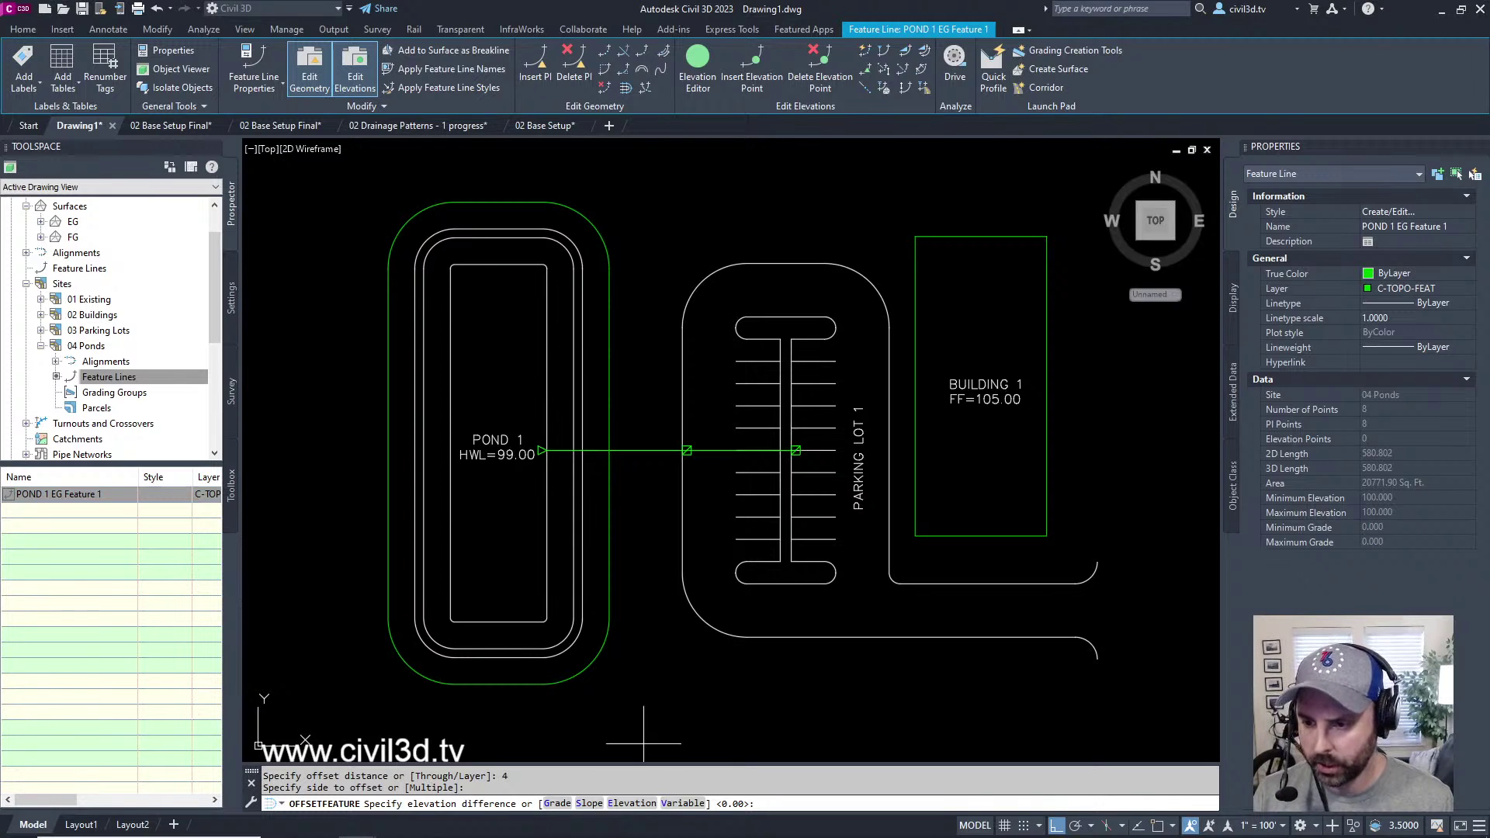
left_click(633, 805)
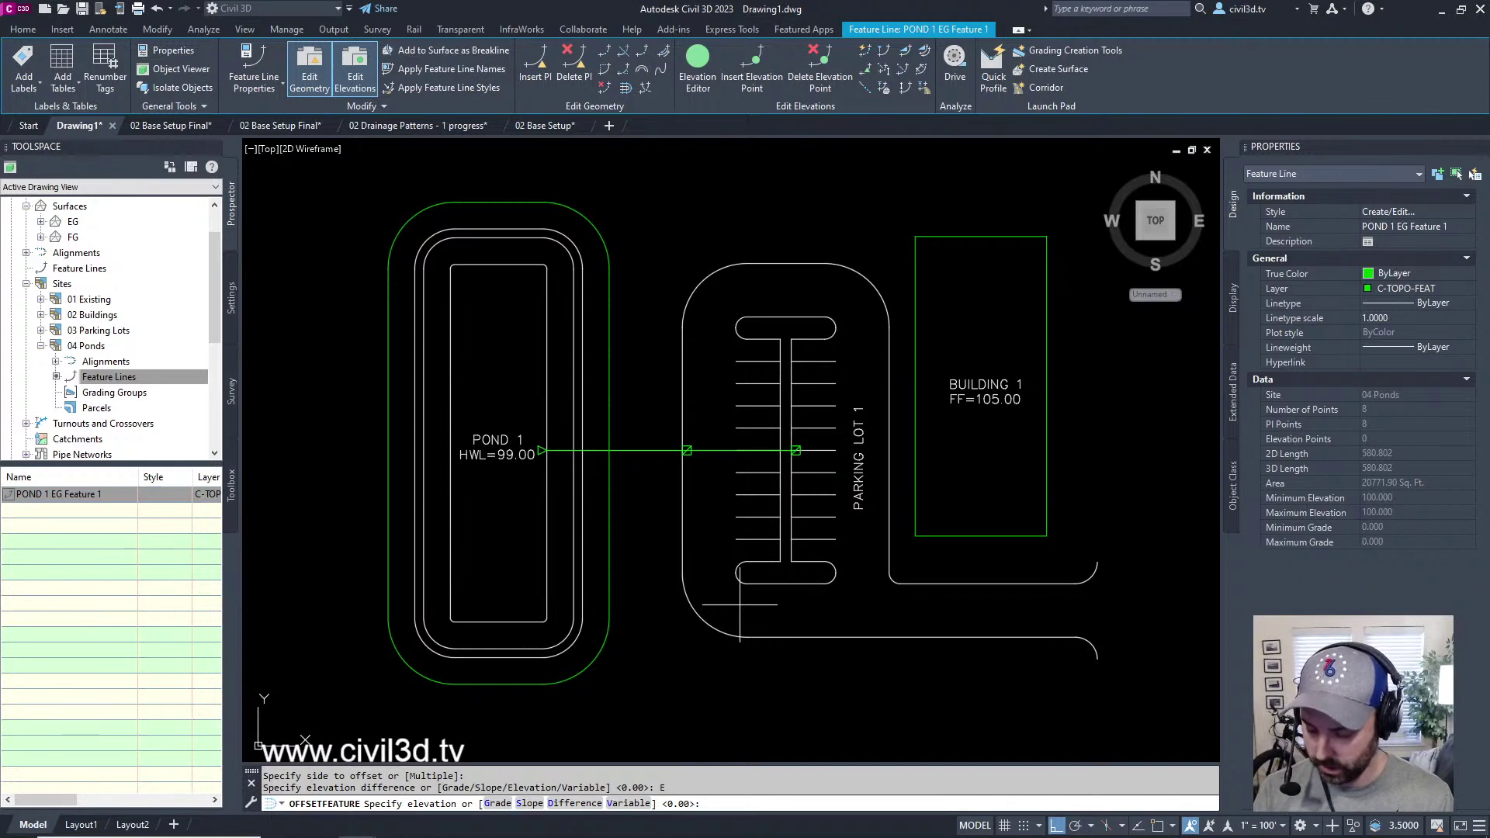
key("Return")
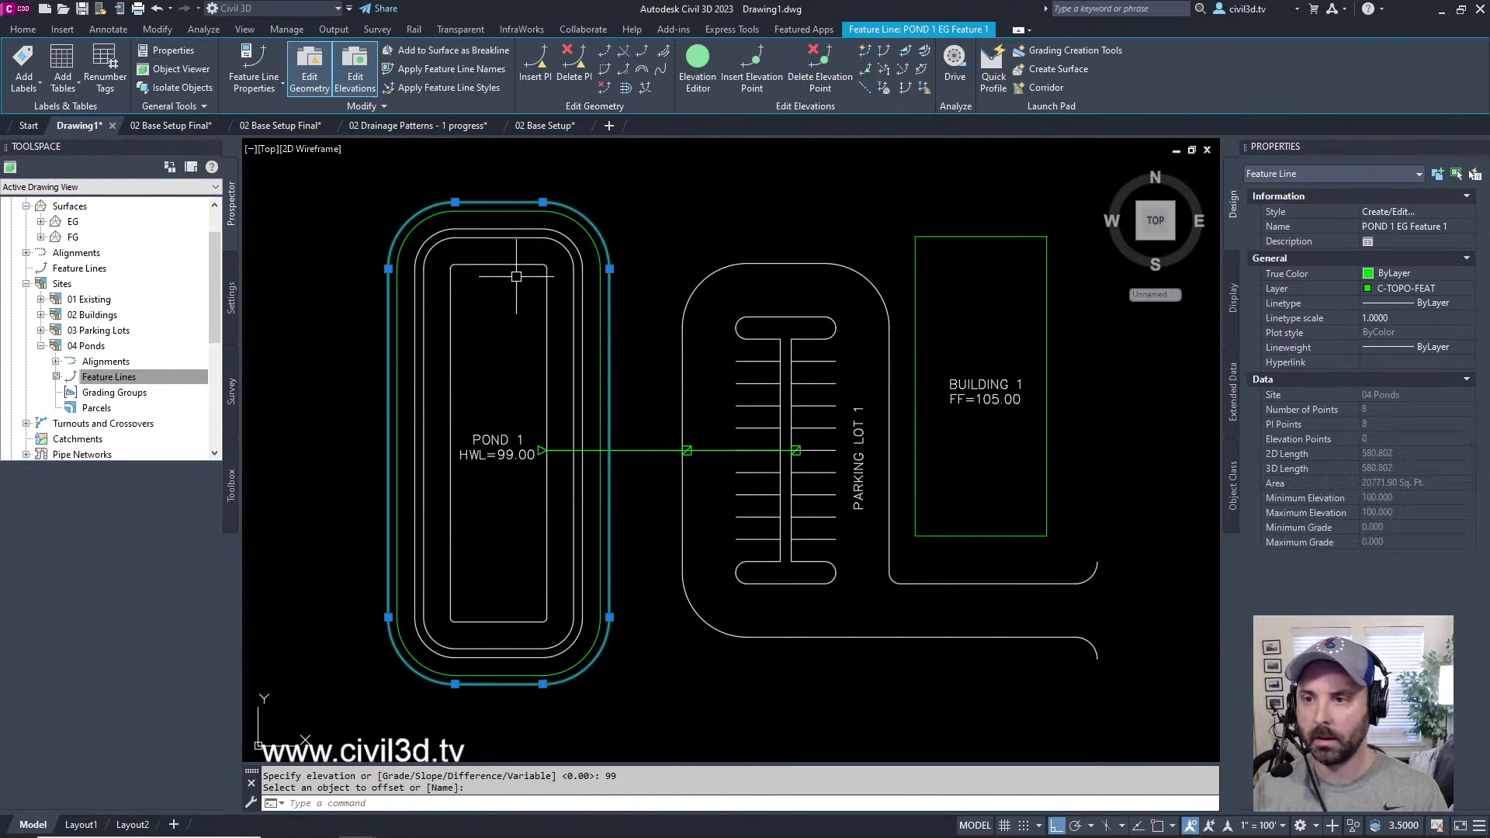
middle_click_drag(539, 246, 564, 286)
key("Escape")
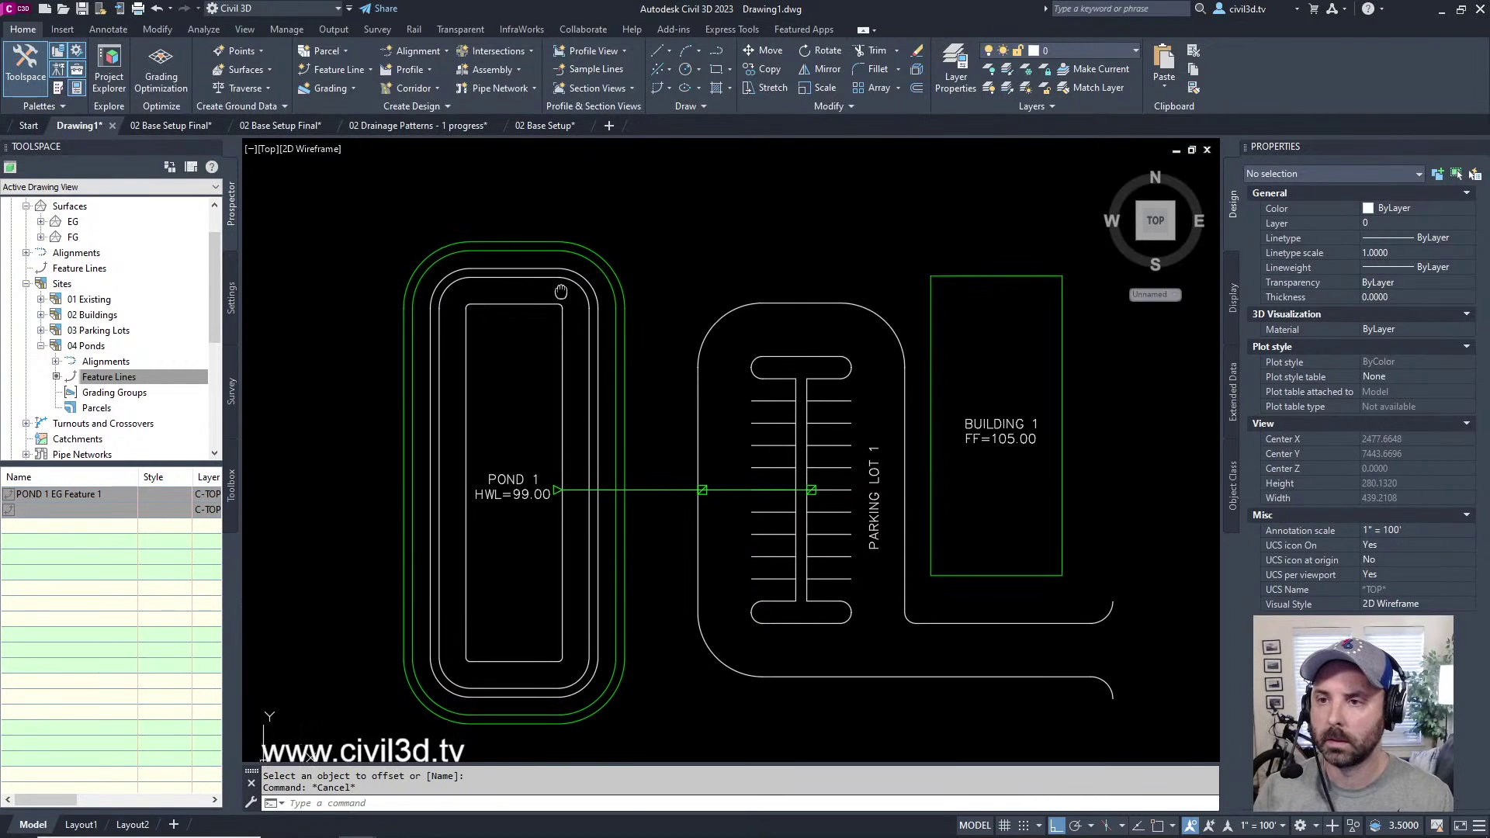
- Examine the offset feature line's elevation properties and compare both Pond 1 feature lines in the 04 Ponds site
scroll(543, 253, "up", 2)
left_click(540, 247)
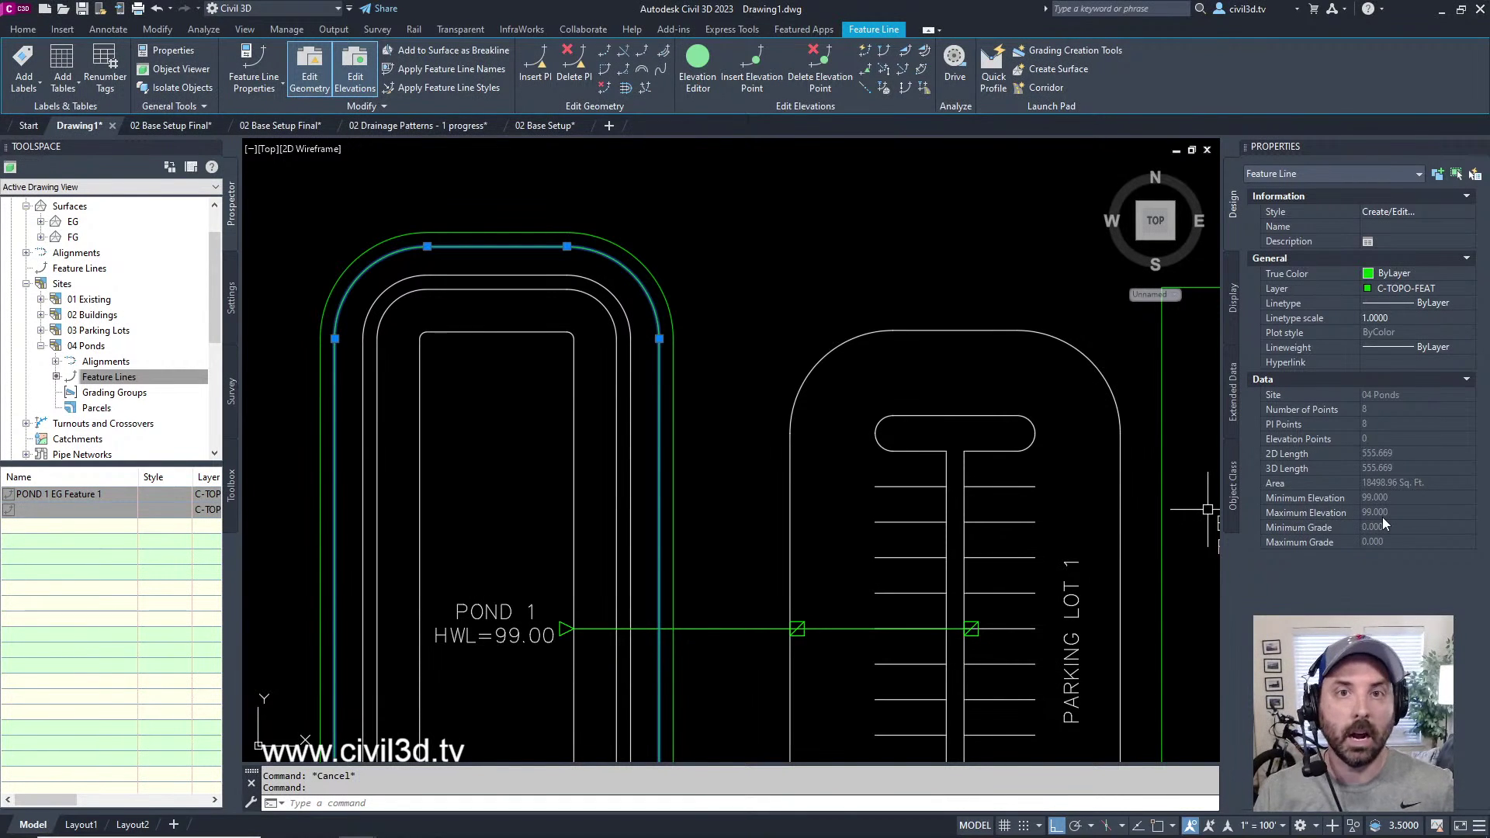
middle_click_drag(696, 466, 709, 406)
scroll(710, 406, "down", 3)
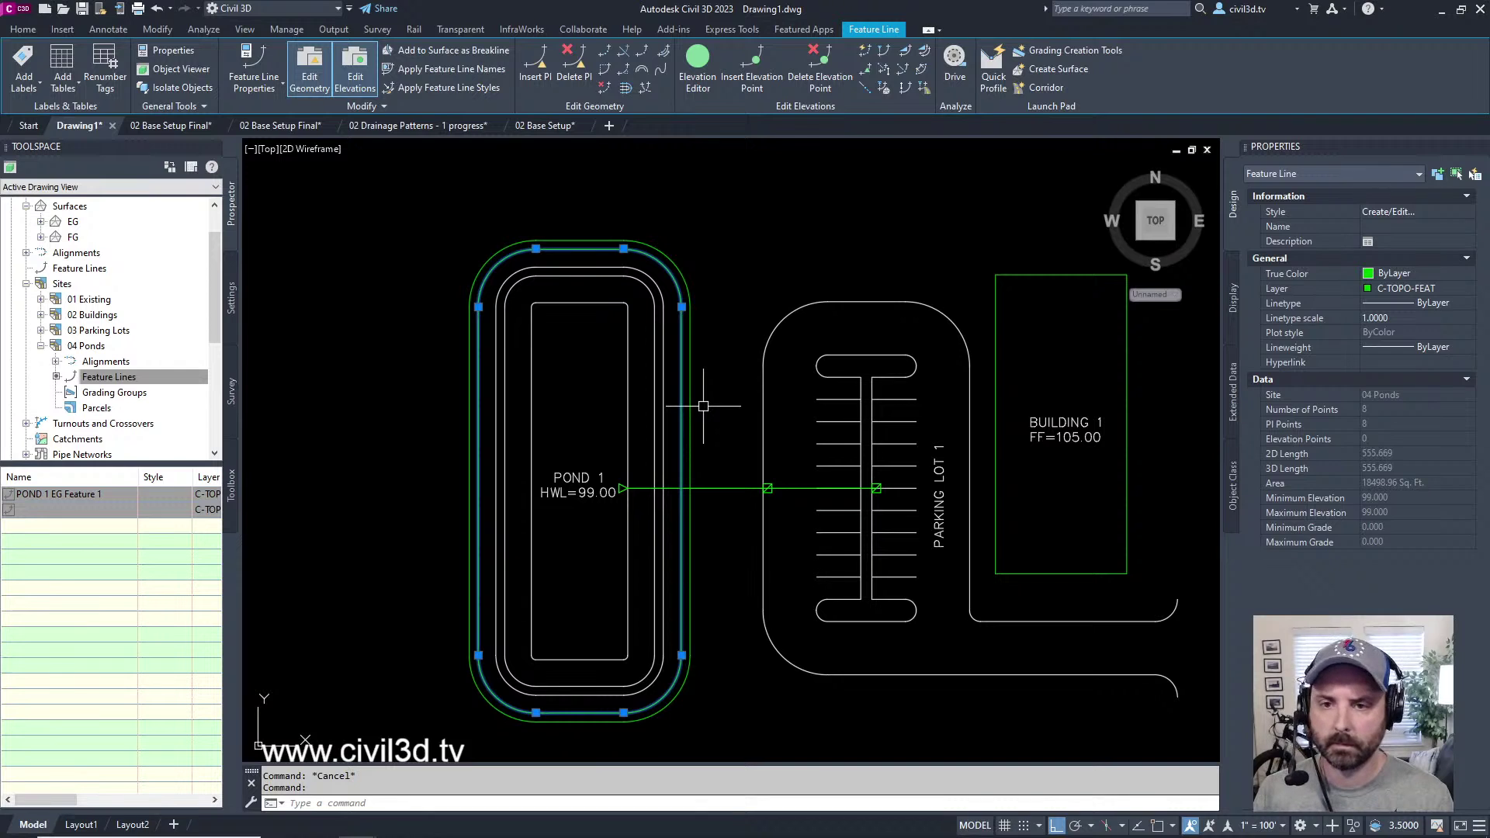
key("Escape")
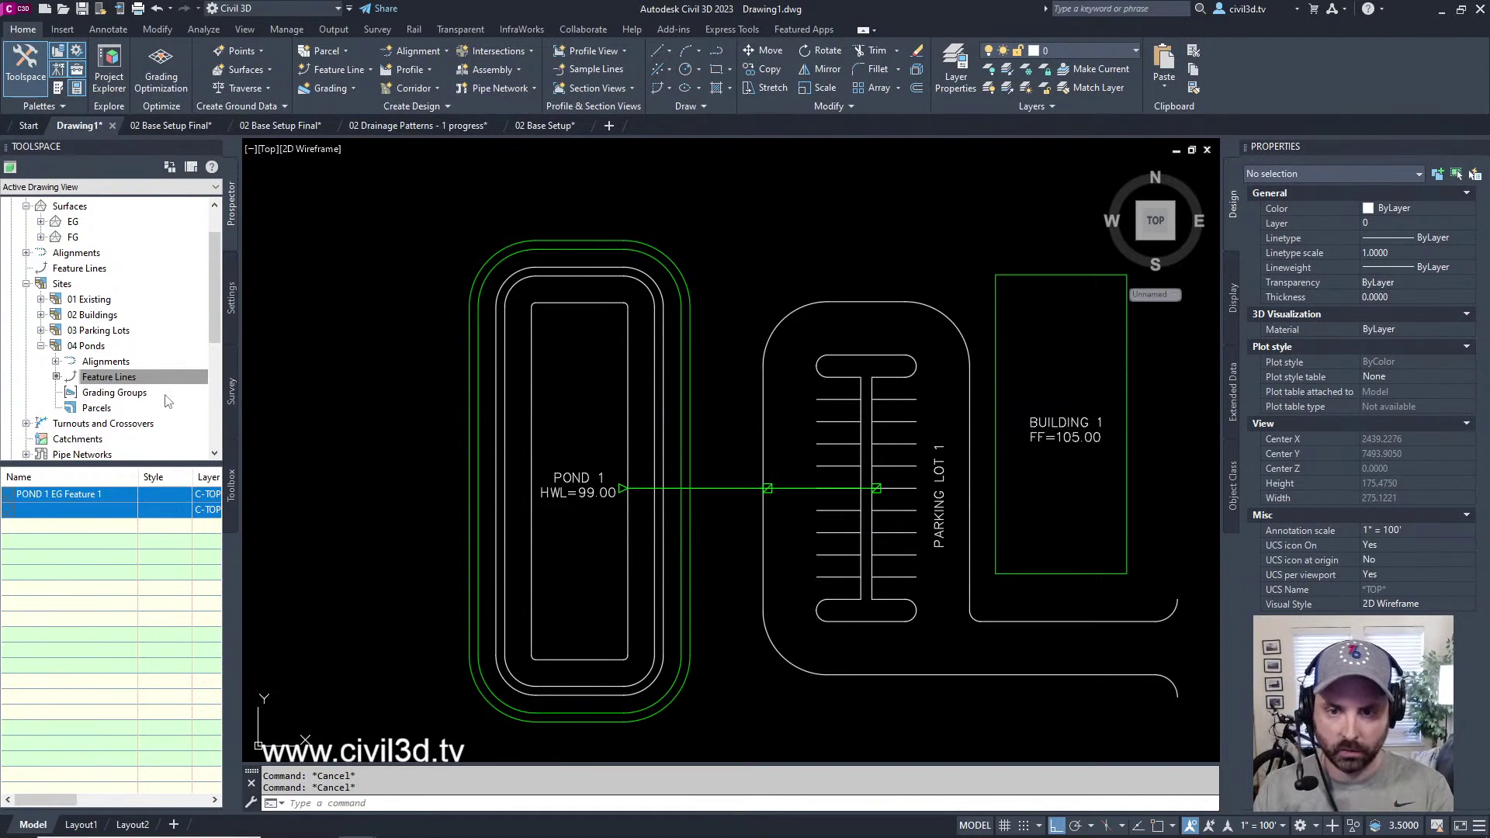
left_click(375, 520)
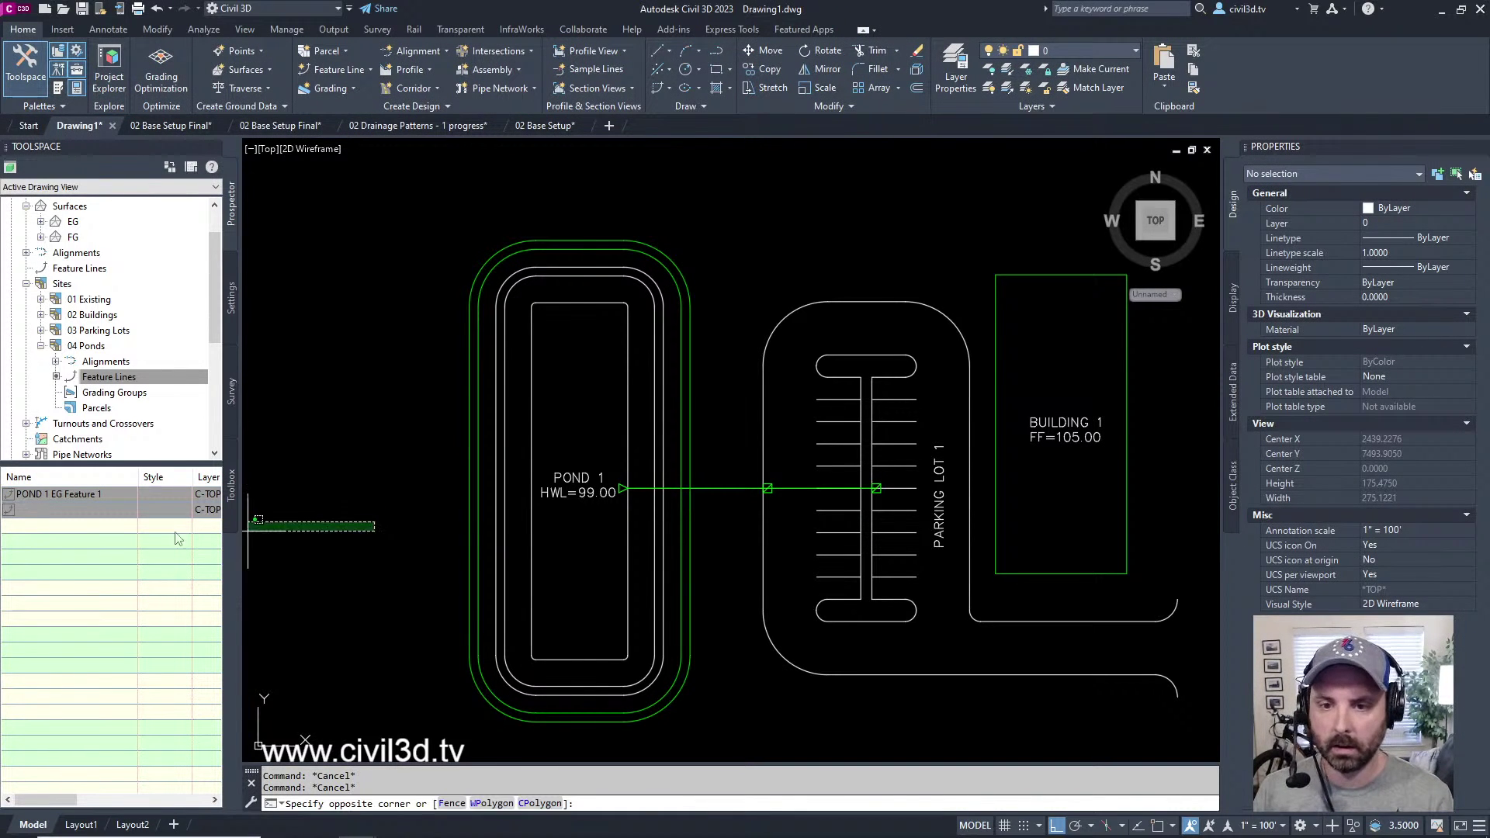
left_click(373, 509)
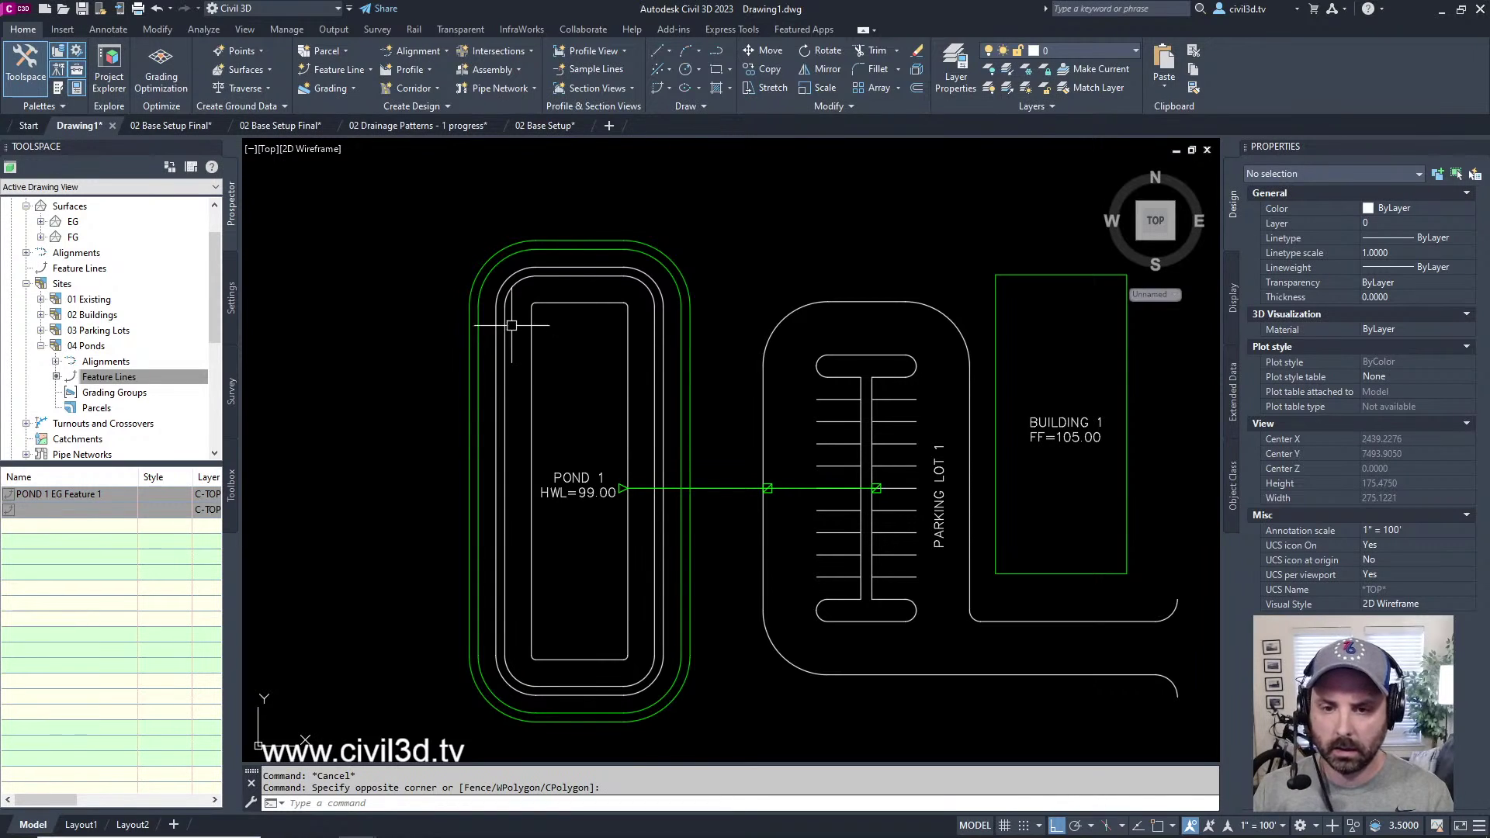
left_click(70, 501)
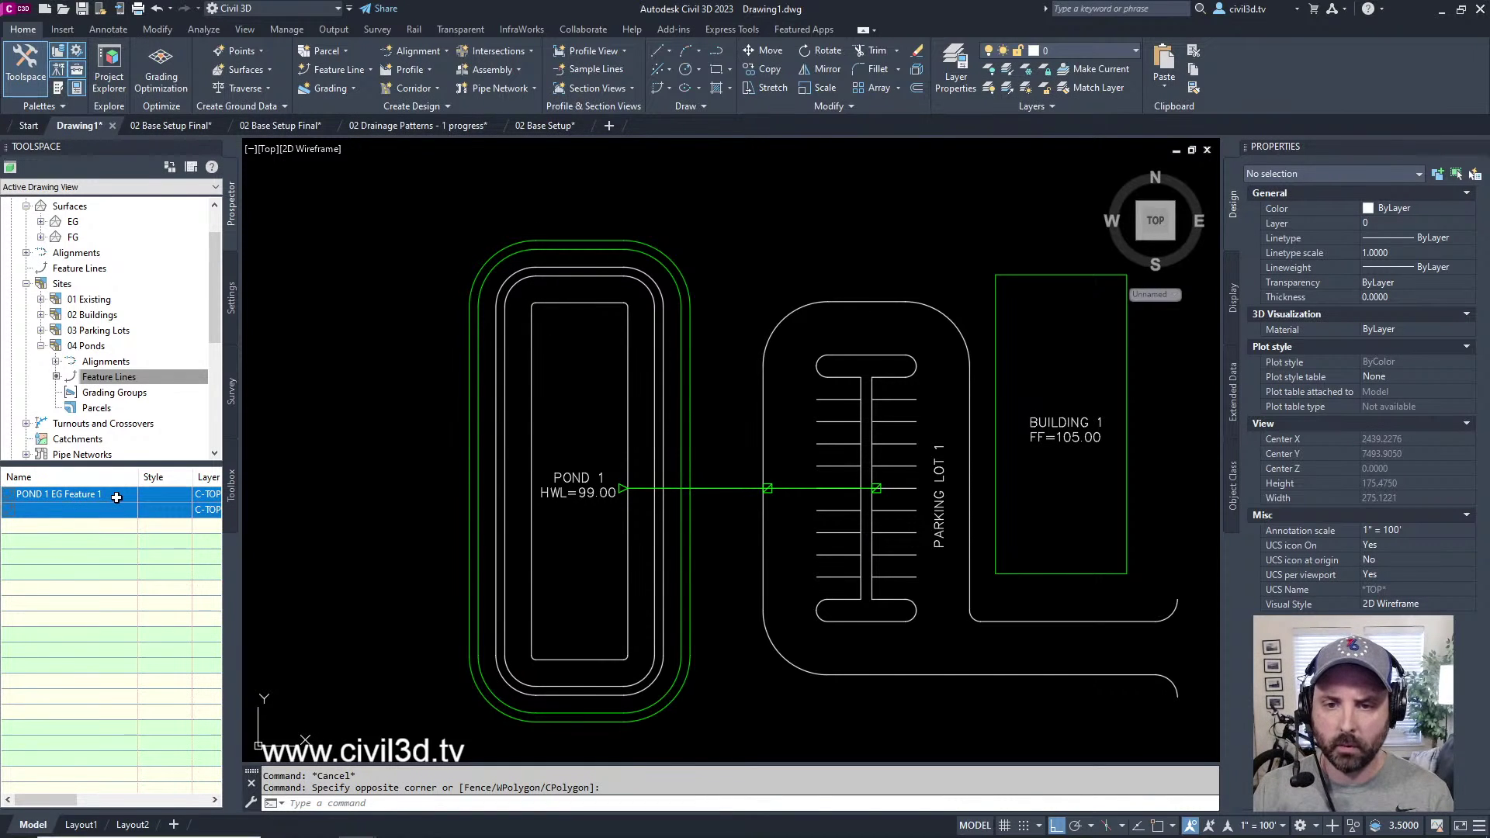
mouse_move(116, 497)
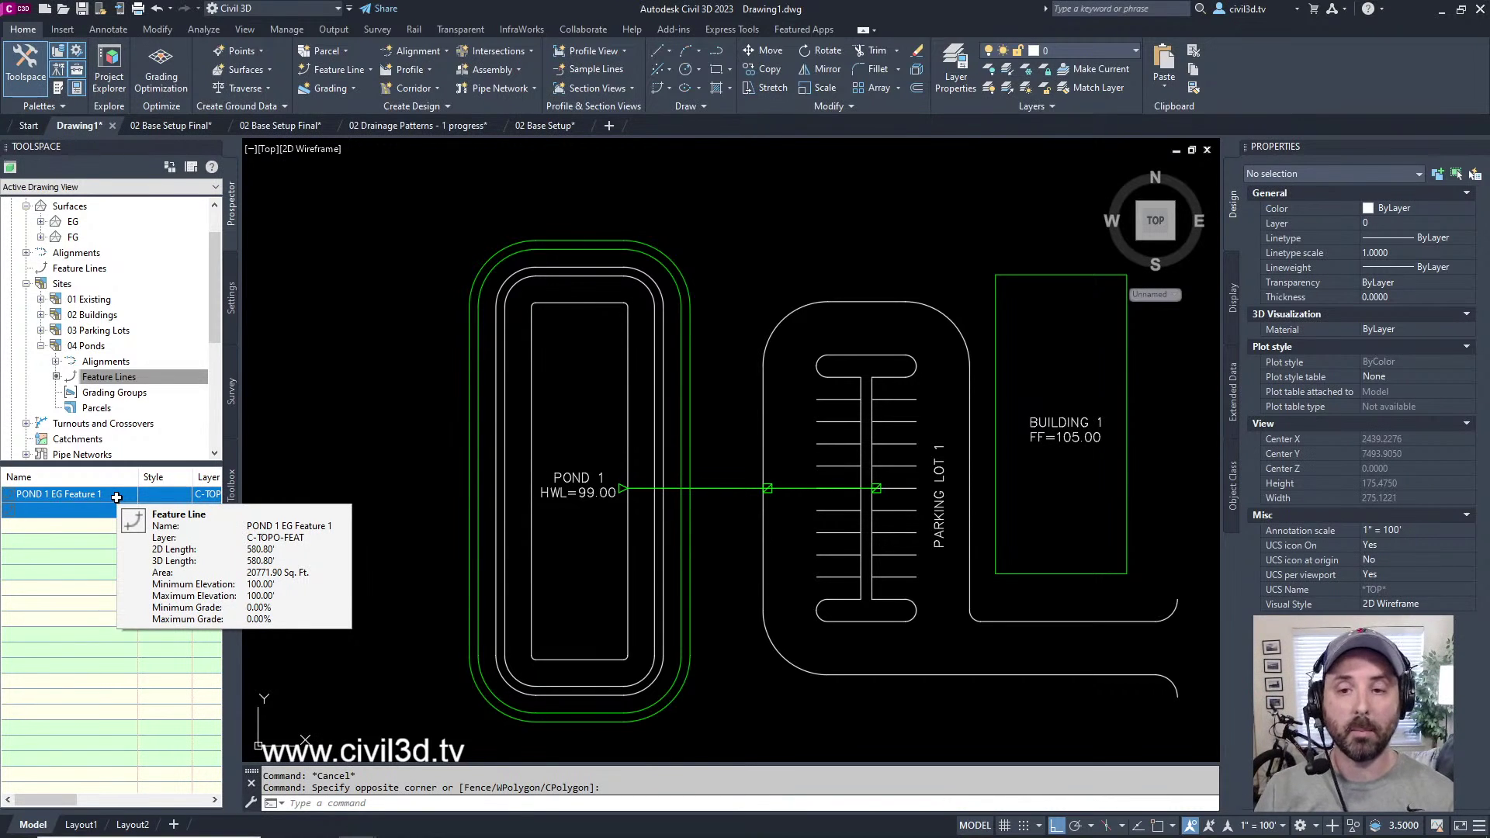
mouse_move(76, 514)
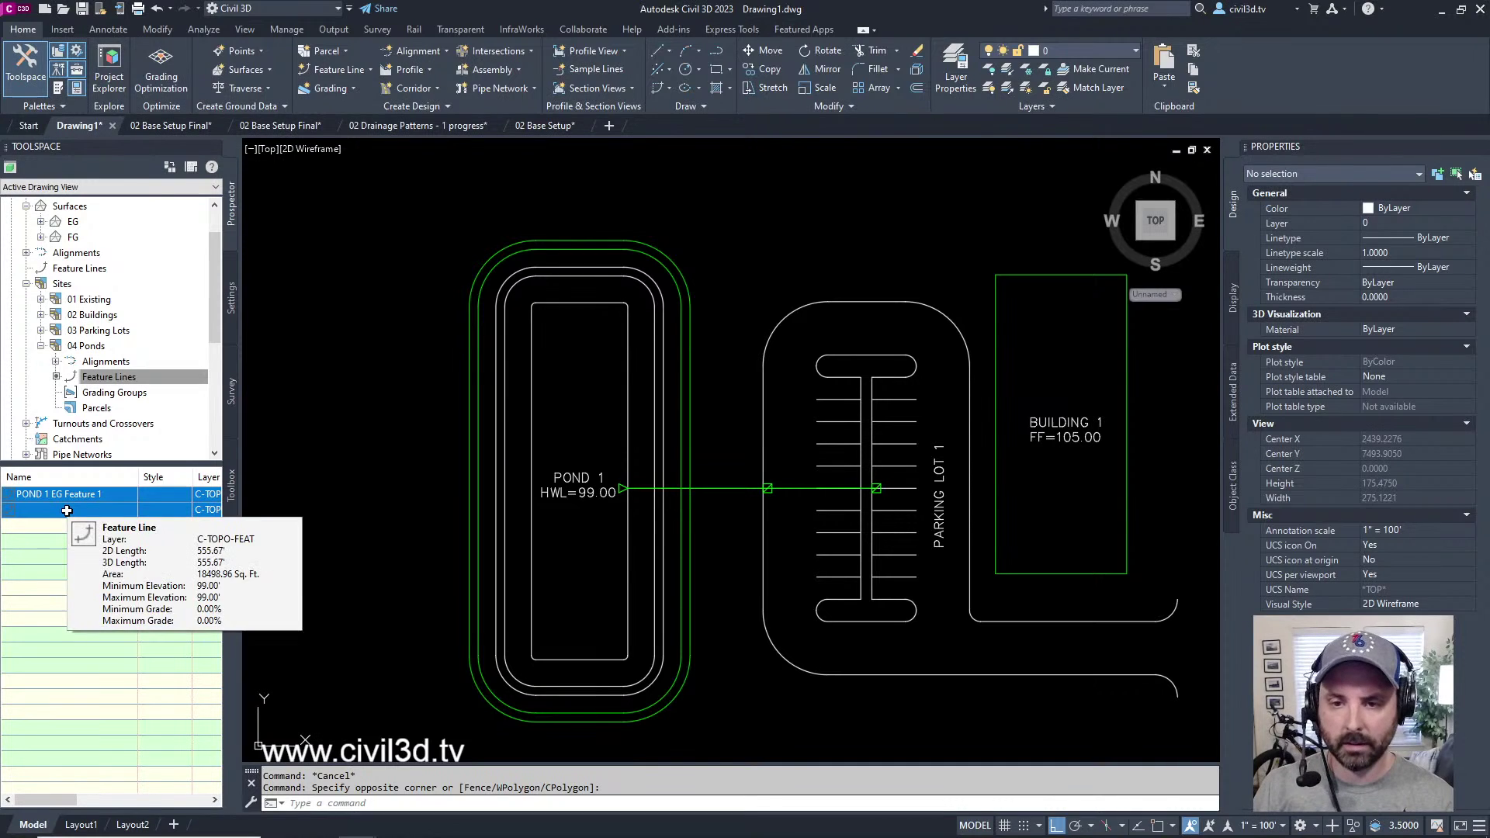
middle_click_drag(545, 363, 533, 380)
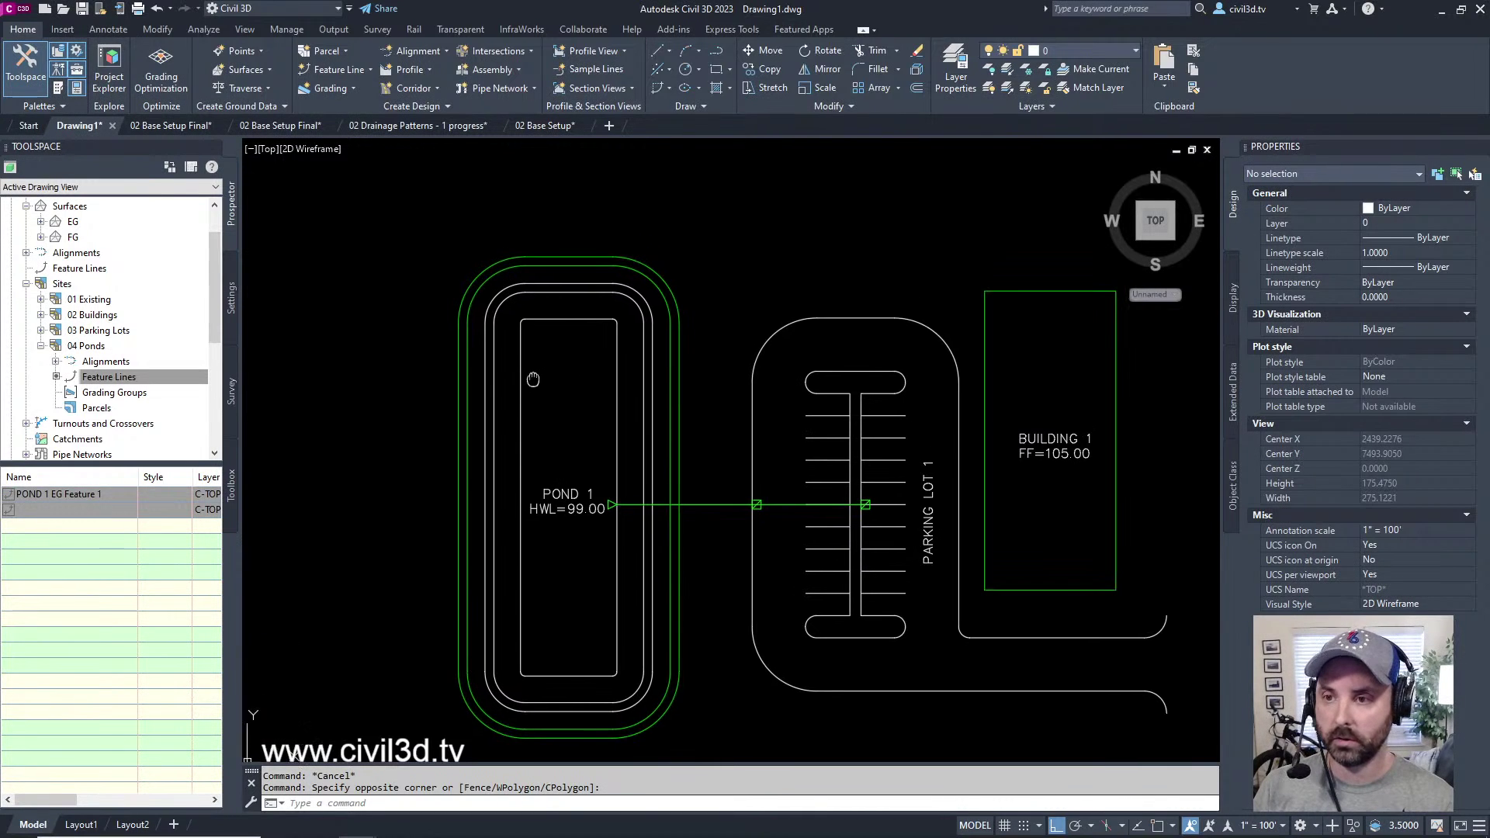
- Apply the name POND 1 HWL to the unnamed inner offset feature line of the pond
key("Escape")
left_click(564, 268)
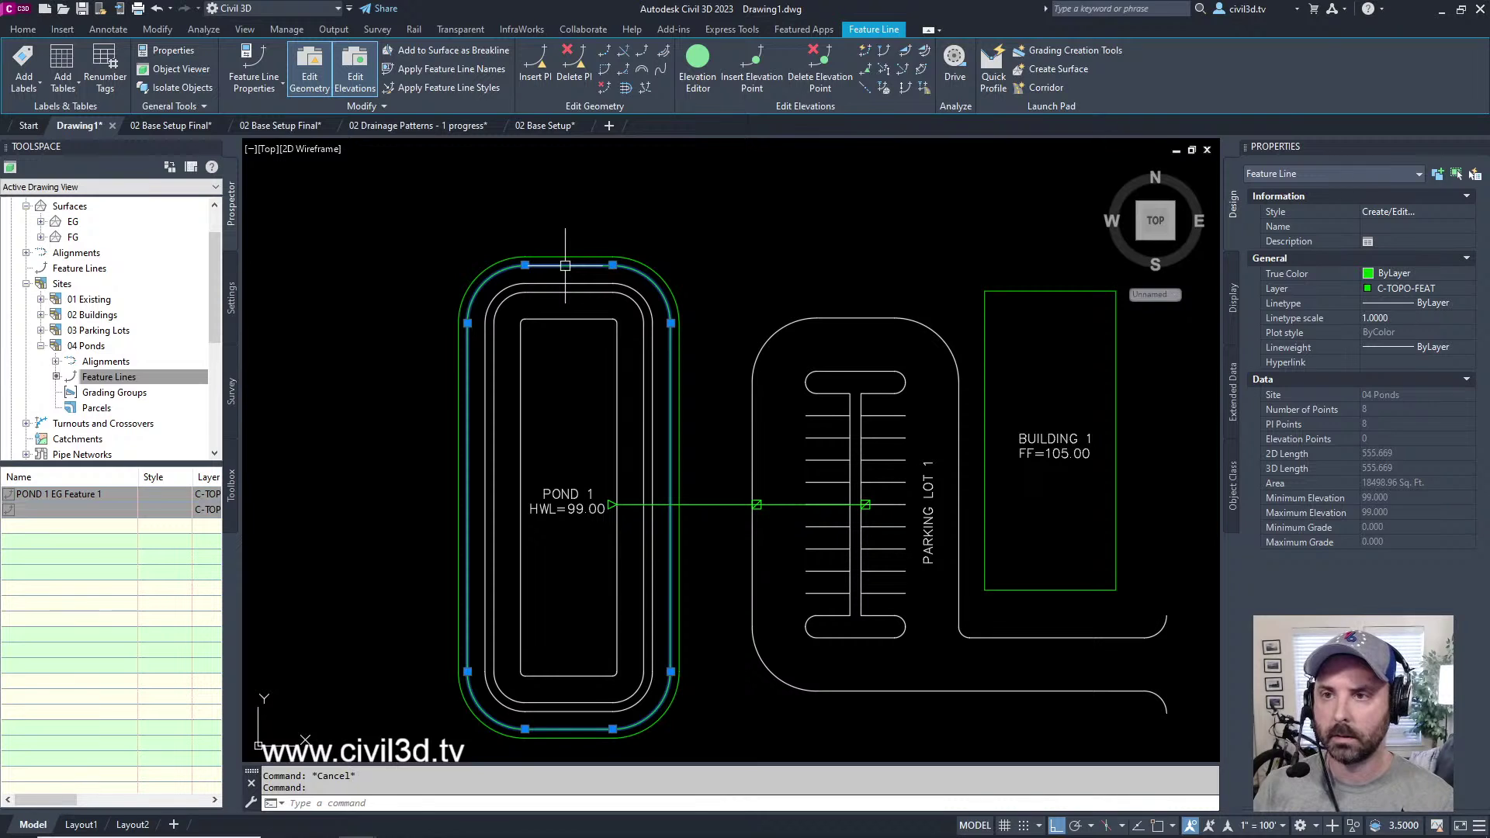
left_click(490, 69)
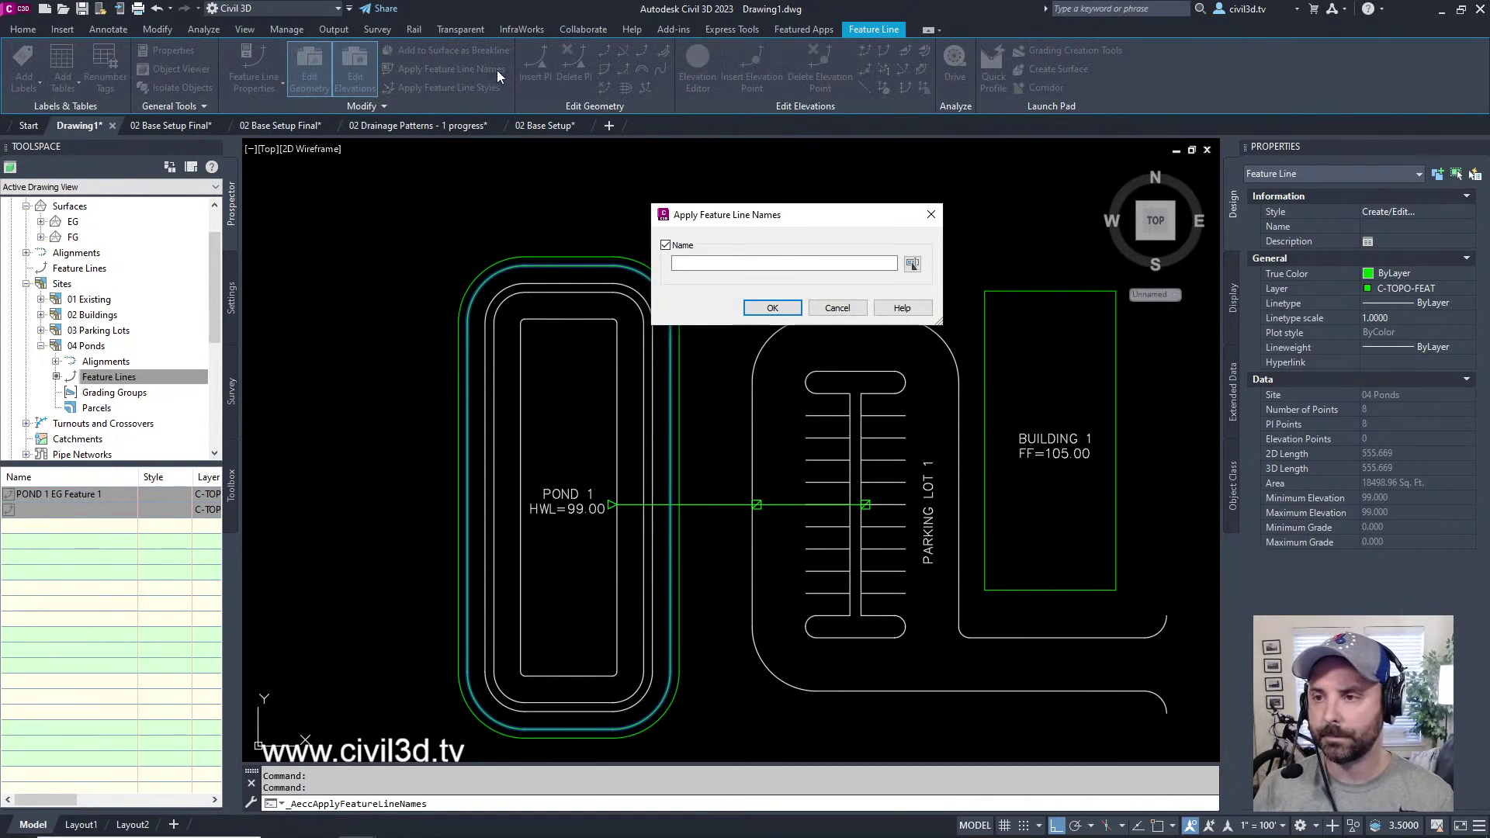
left_click(748, 264)
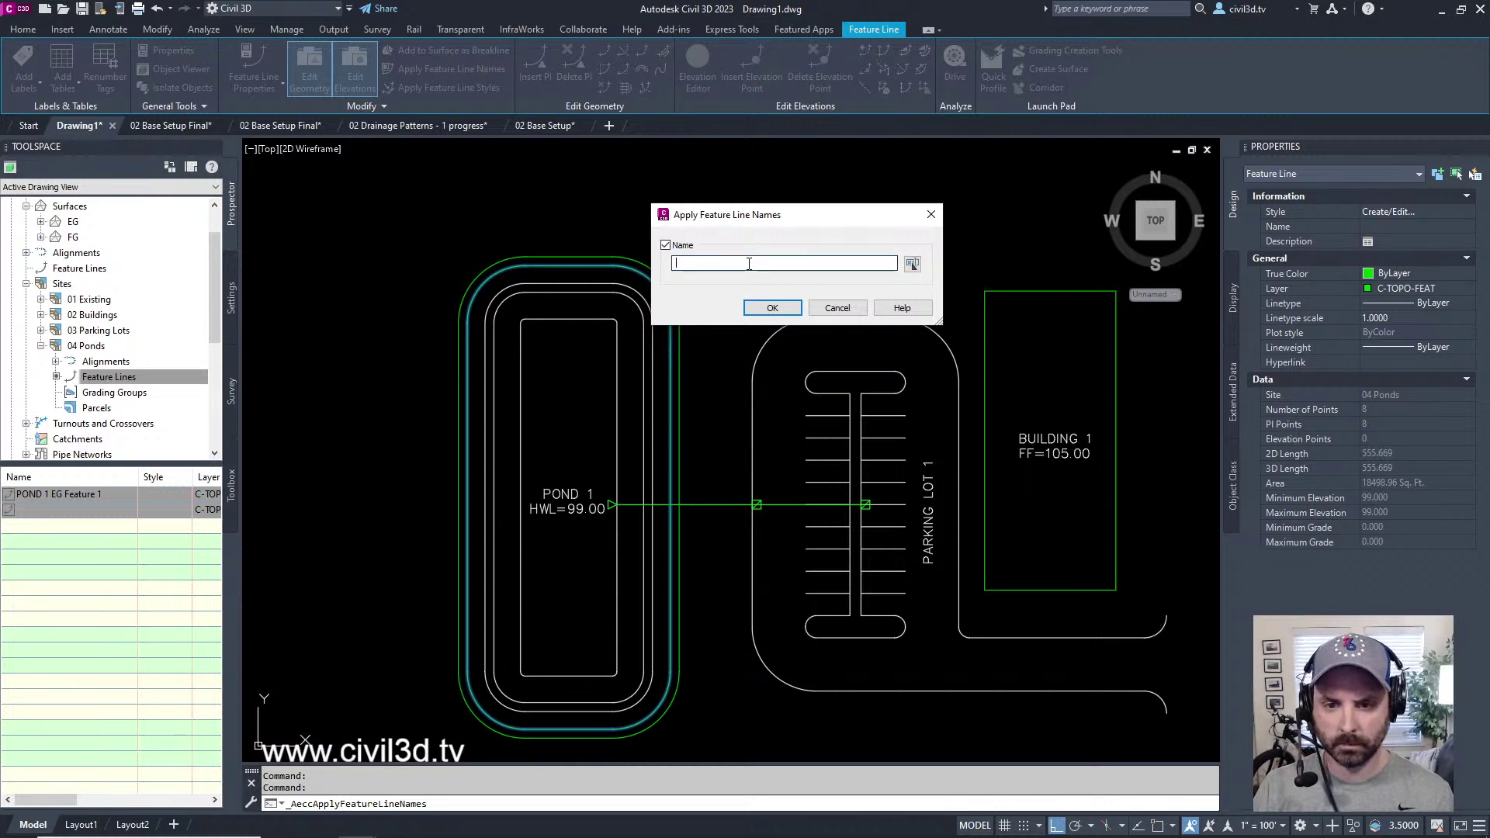
type("POND 1 HWL")
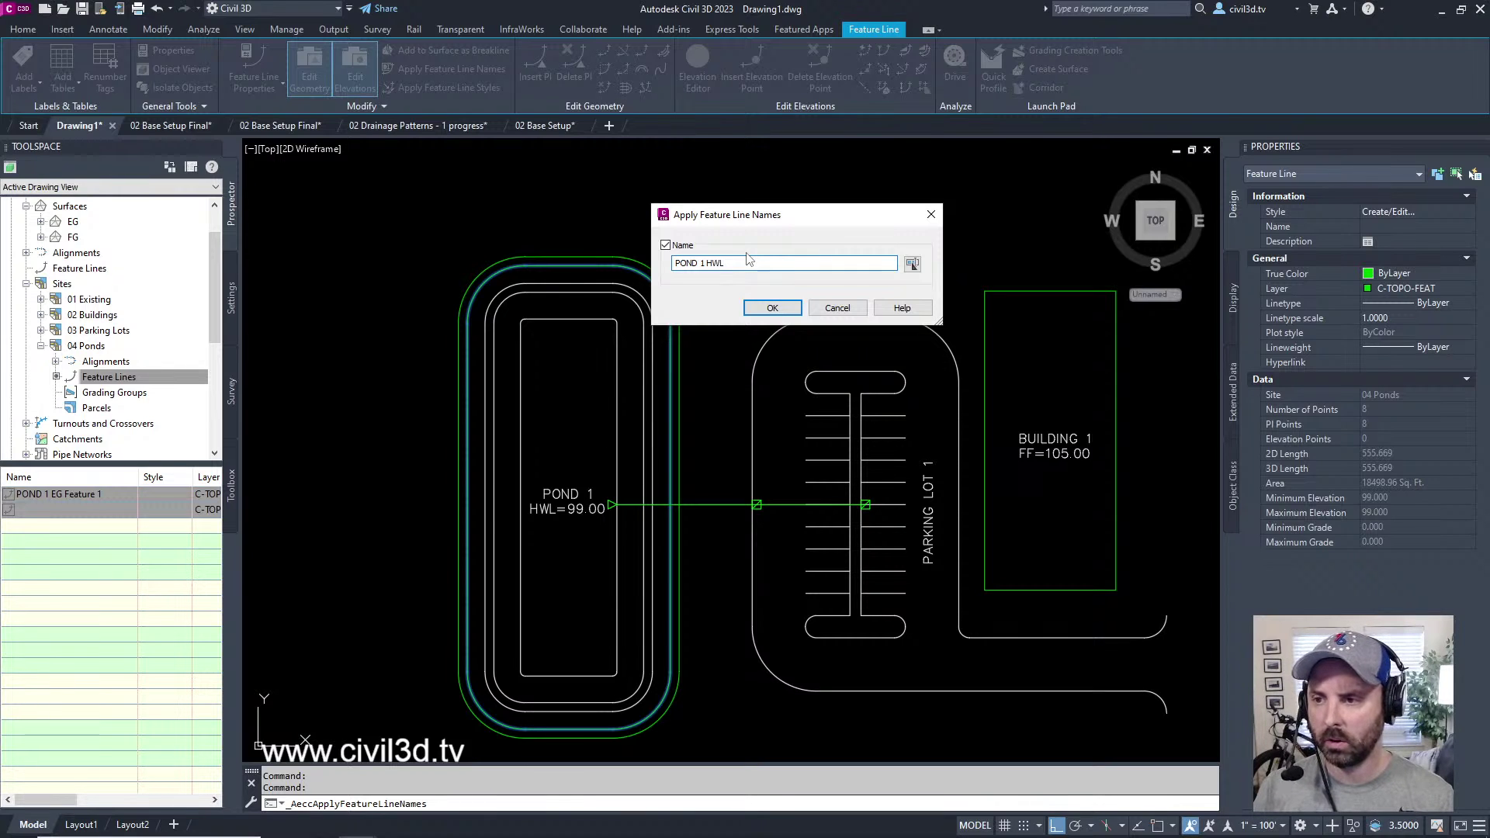
left_click(773, 309)
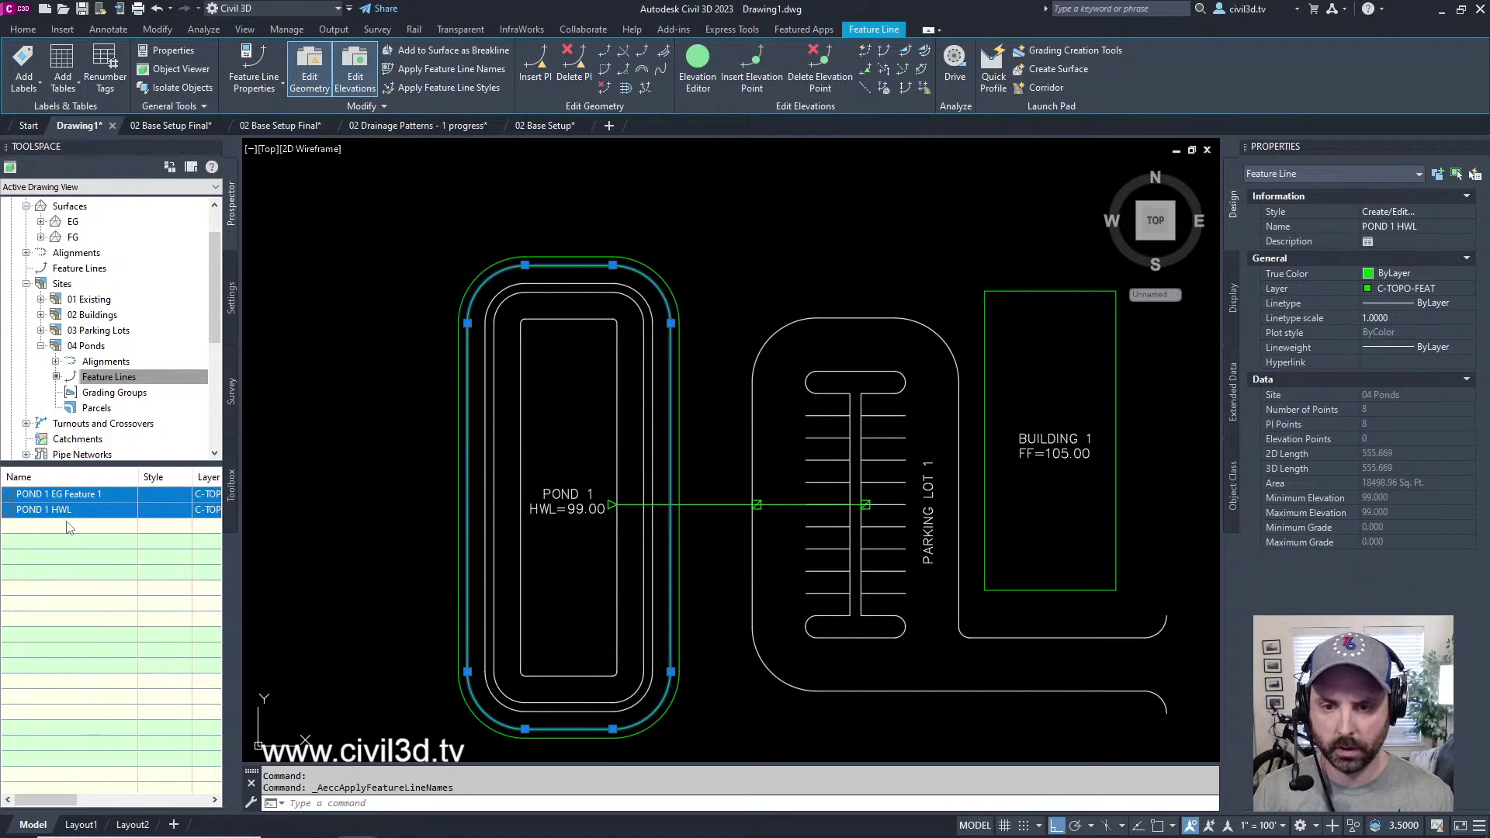
key("Escape")
key("Escape")
- Add both Pond 1 feature lines to the FG surface as standard breaklines with the description POND 1 EG & HWL
mouse_move(429, 423)
middle_mouse_down()
mouse_move(502, 395)
mouse_move(515, 430)
middle_mouse_up()
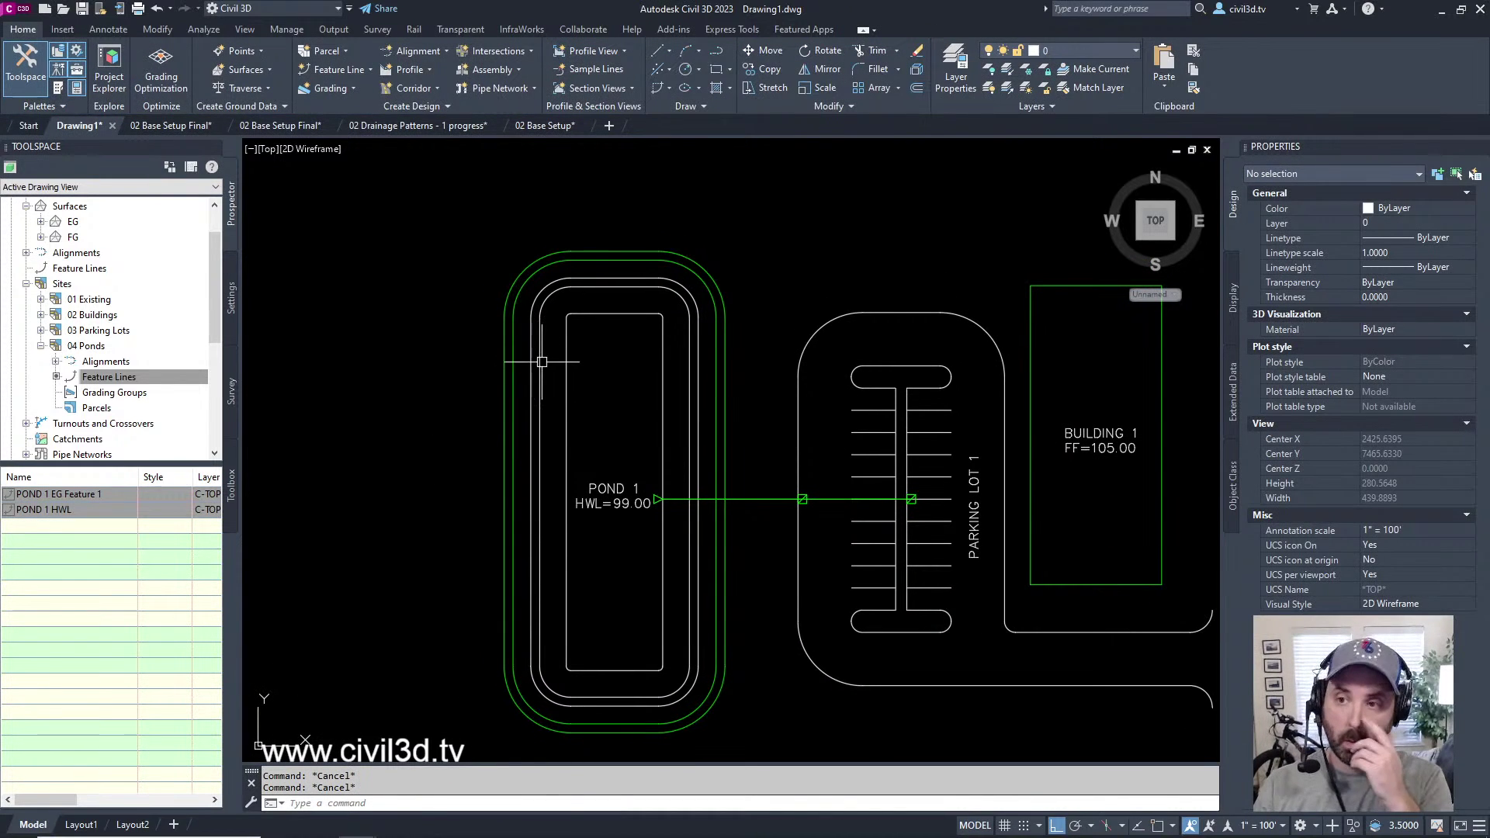
left_click(660, 227)
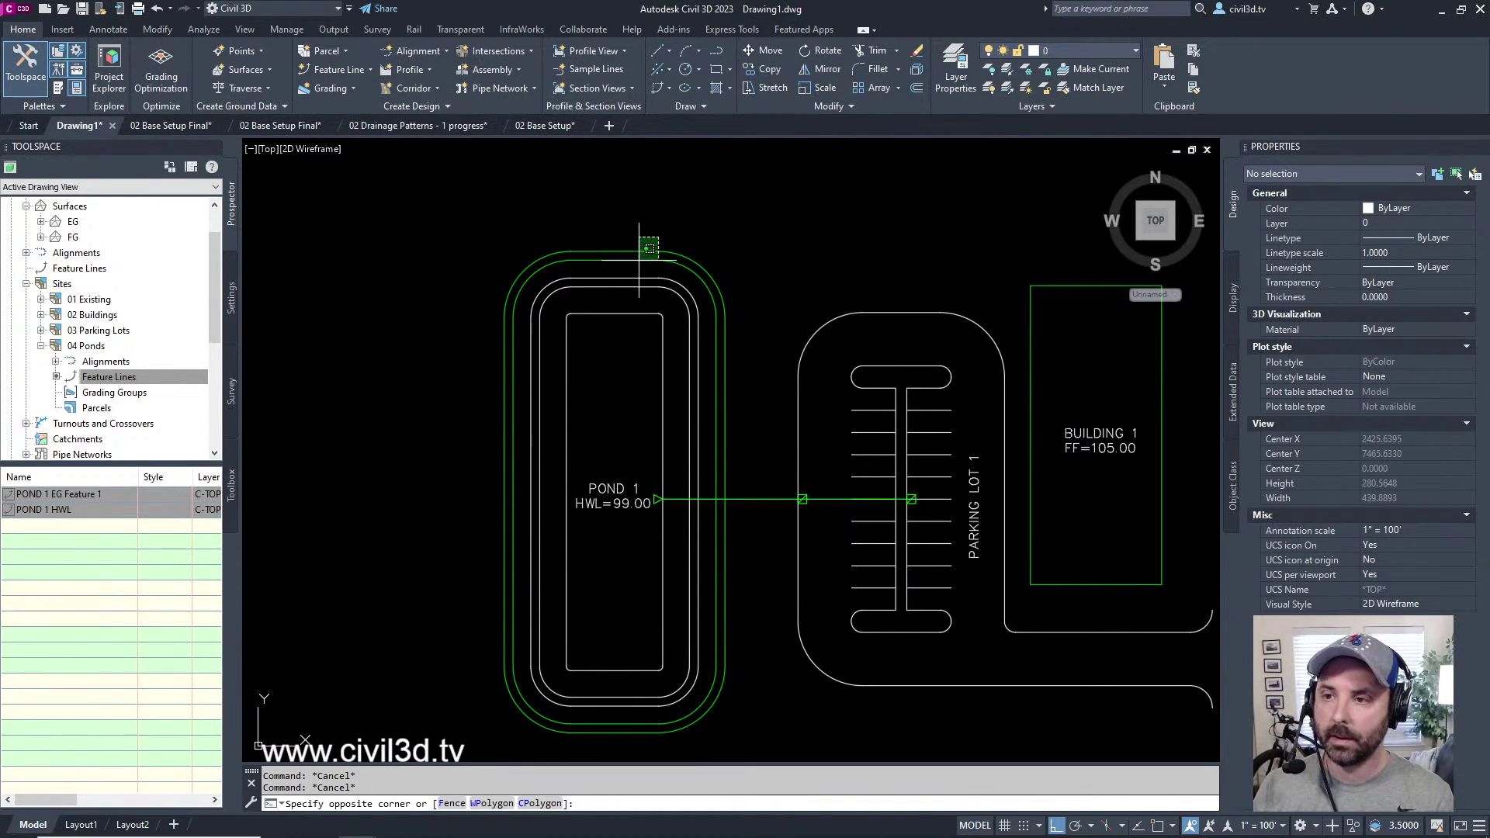
left_click(626, 280)
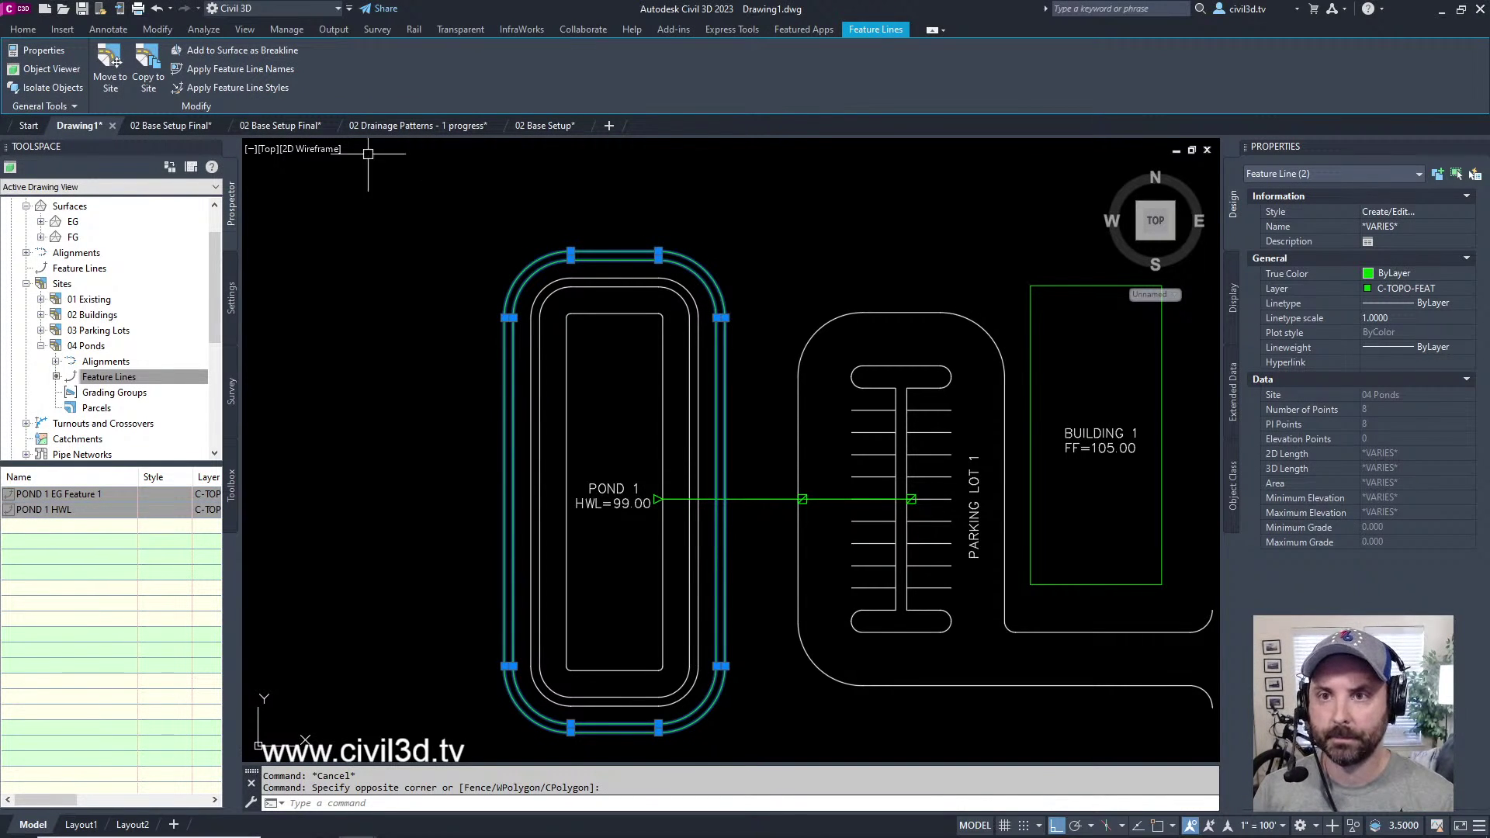
left_click(273, 51)
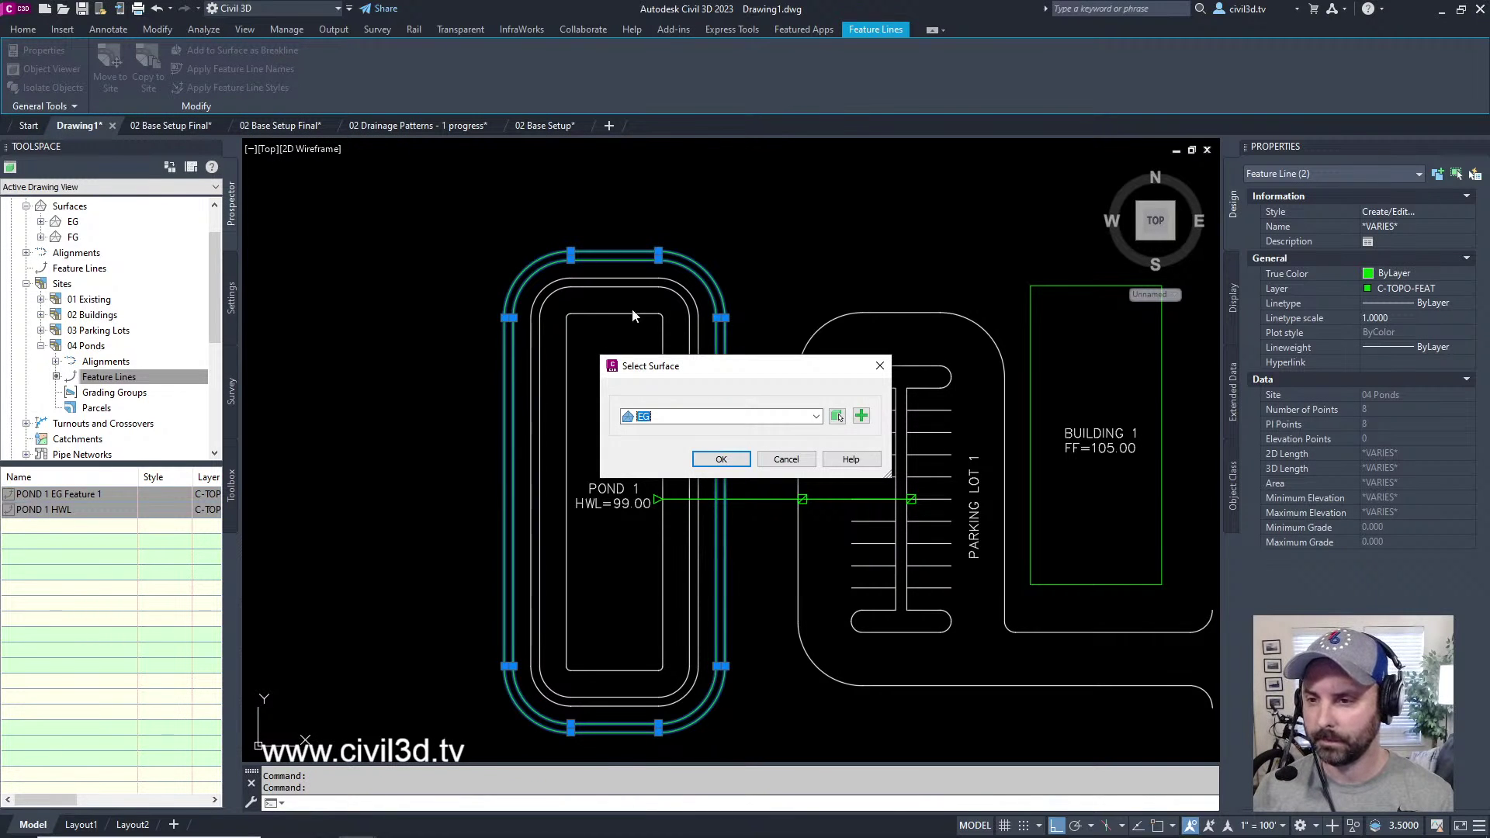
left_click(816, 417)
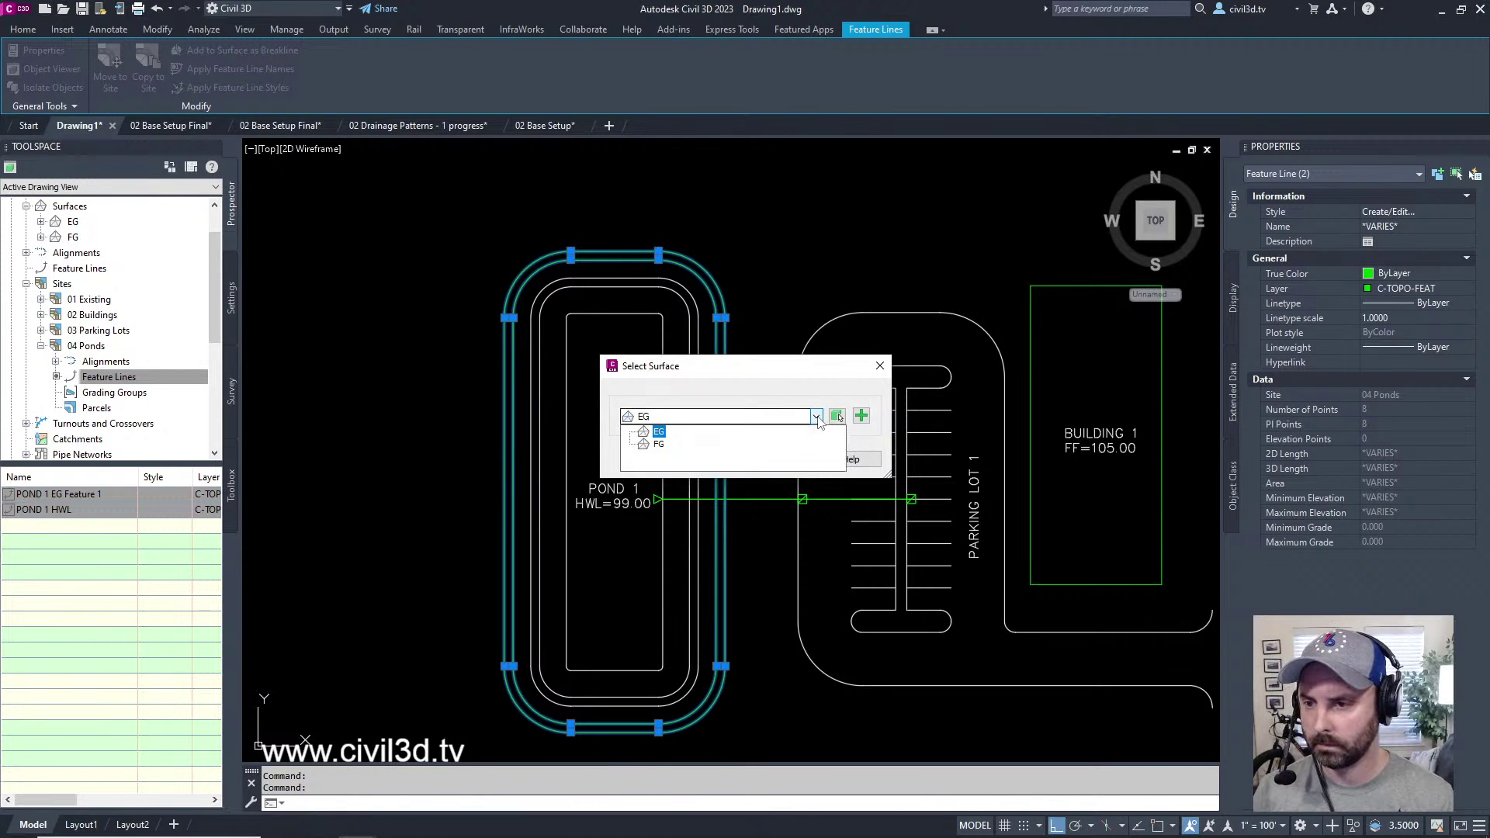
left_click(672, 446)
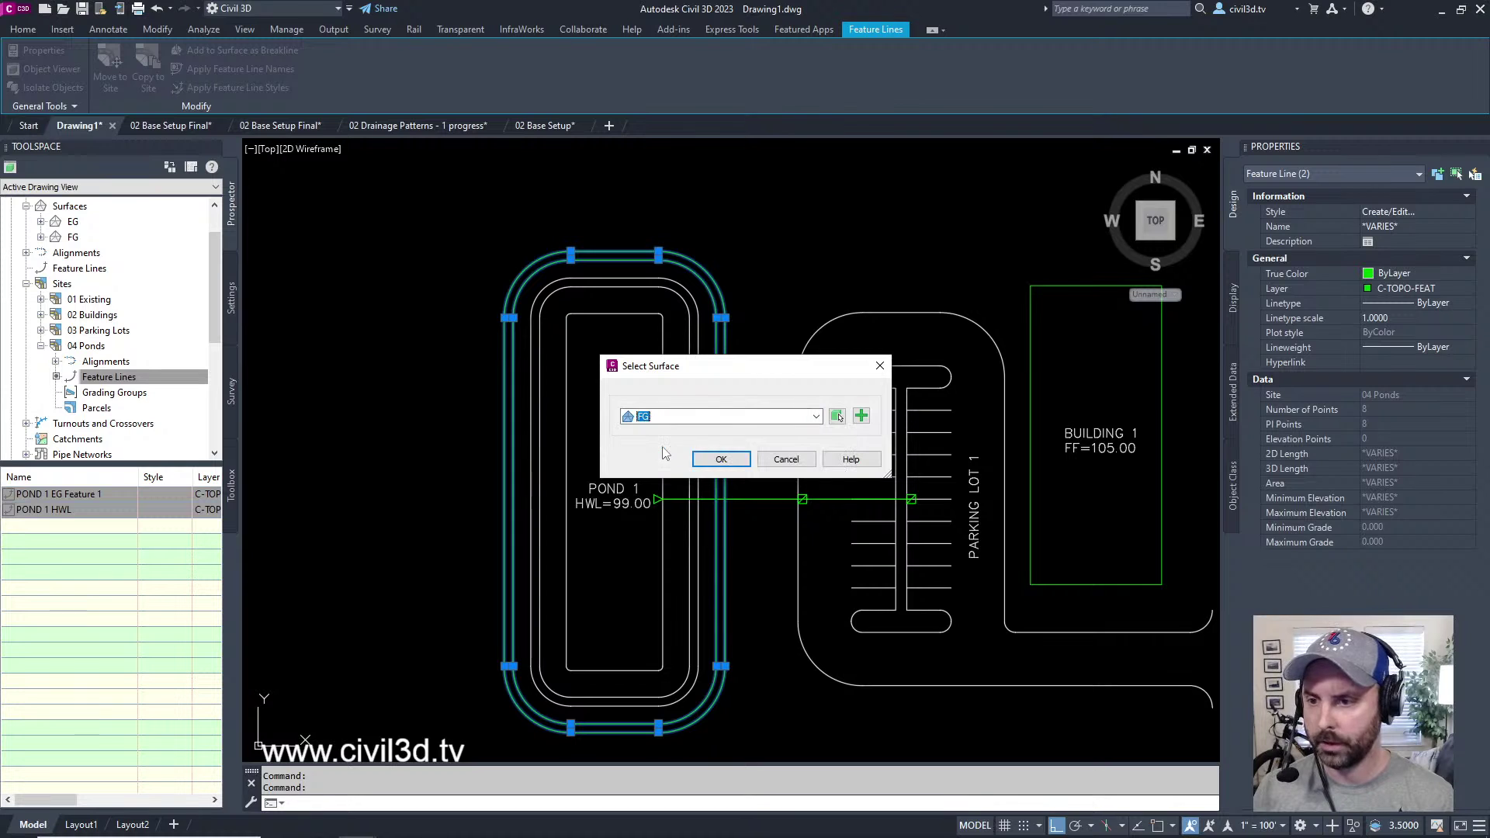
left_click(721, 458)
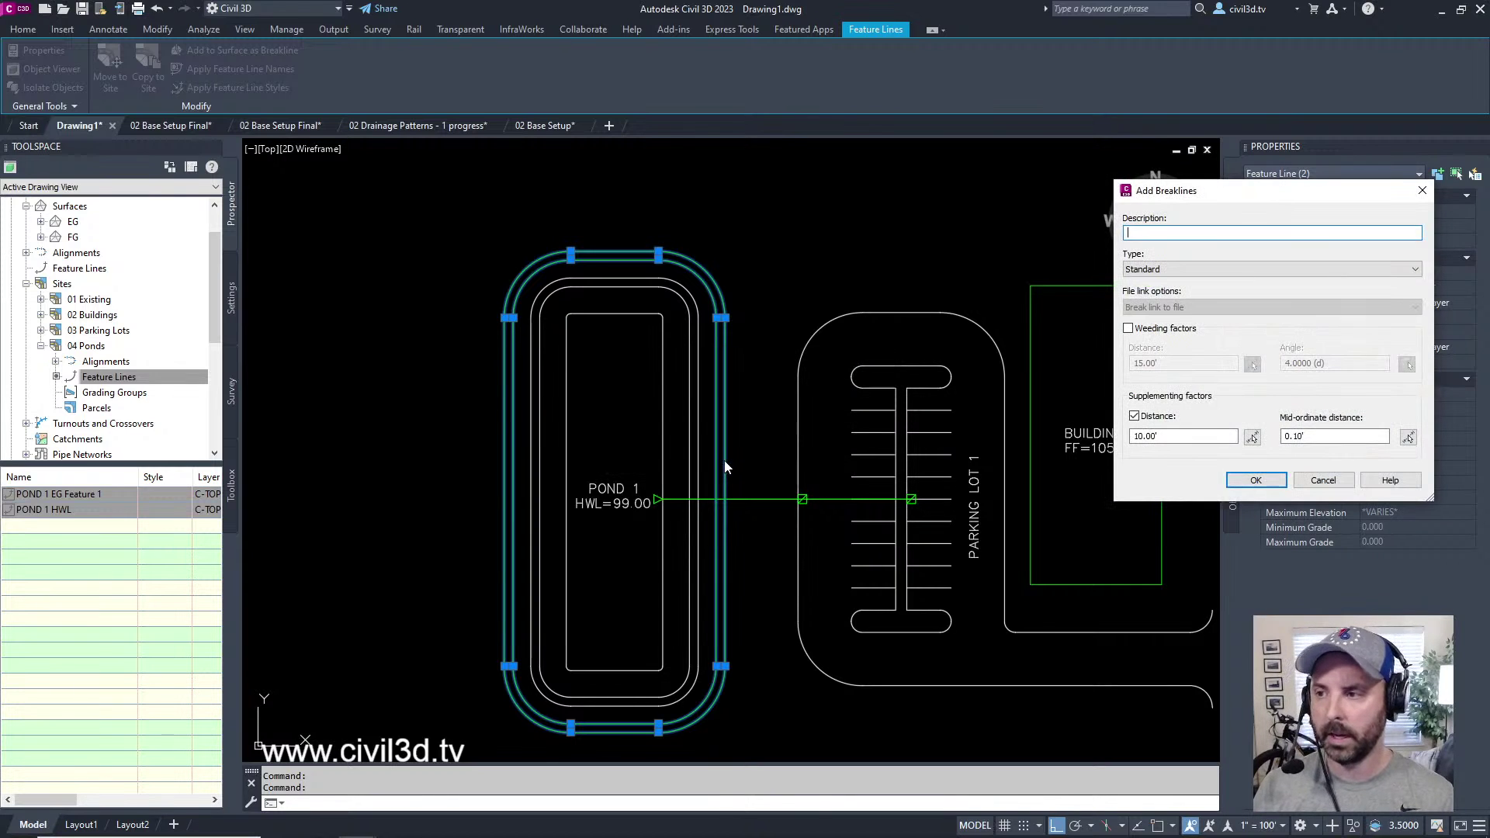
left_click_drag(1227, 195, 956, 172)
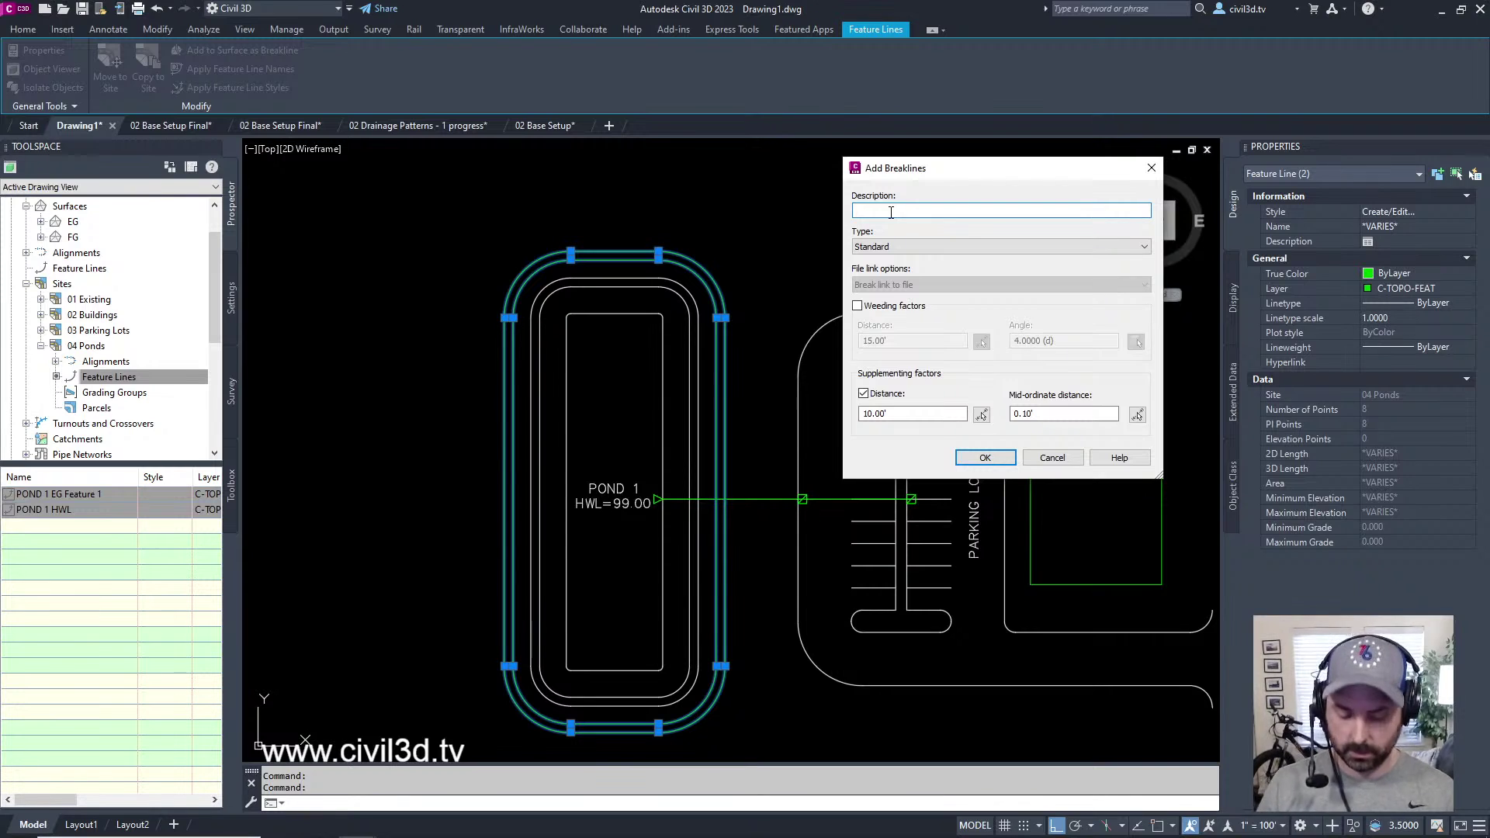
type("PO")
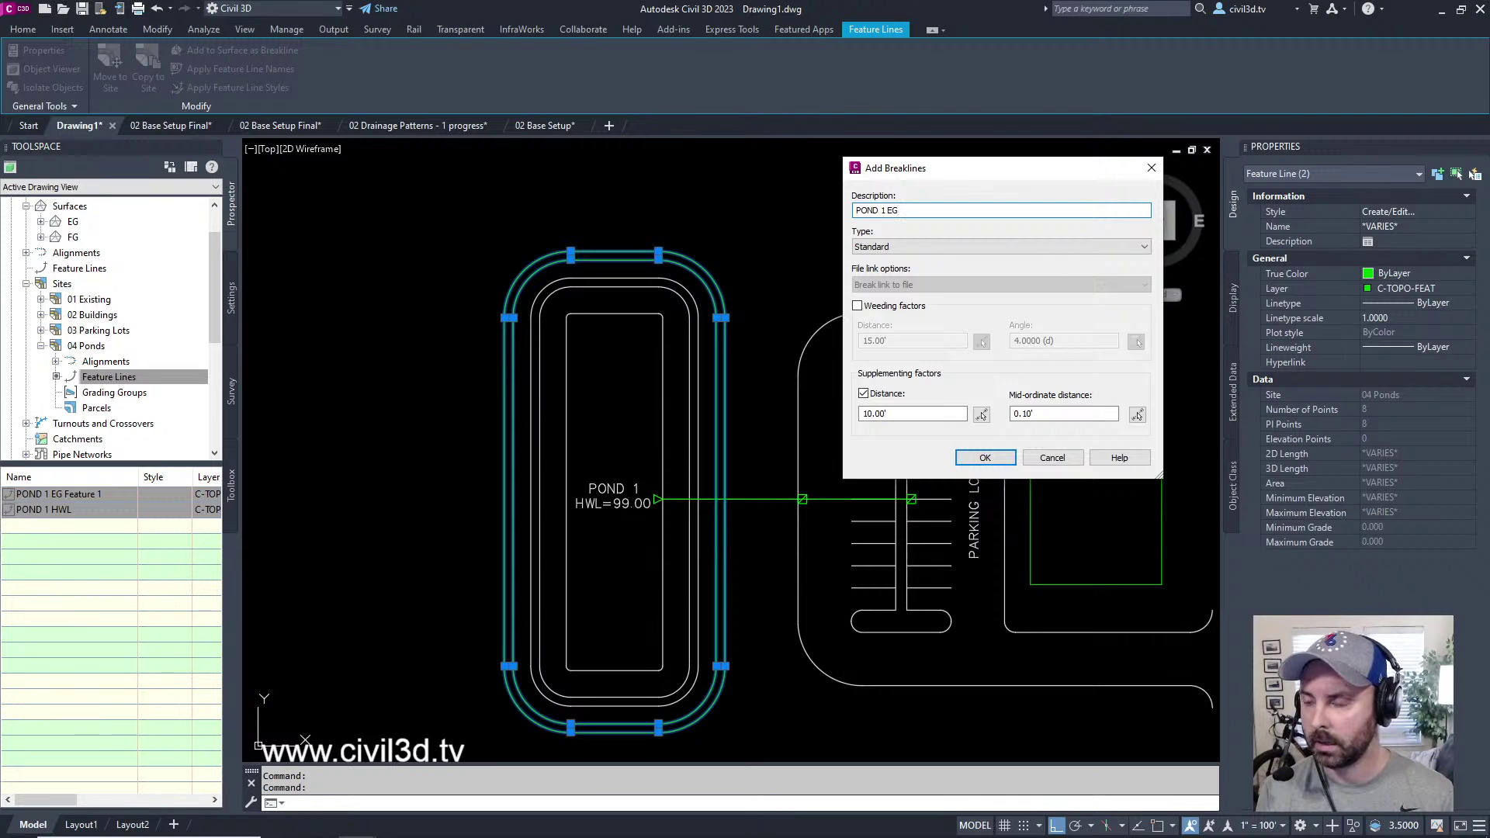
type("ND")
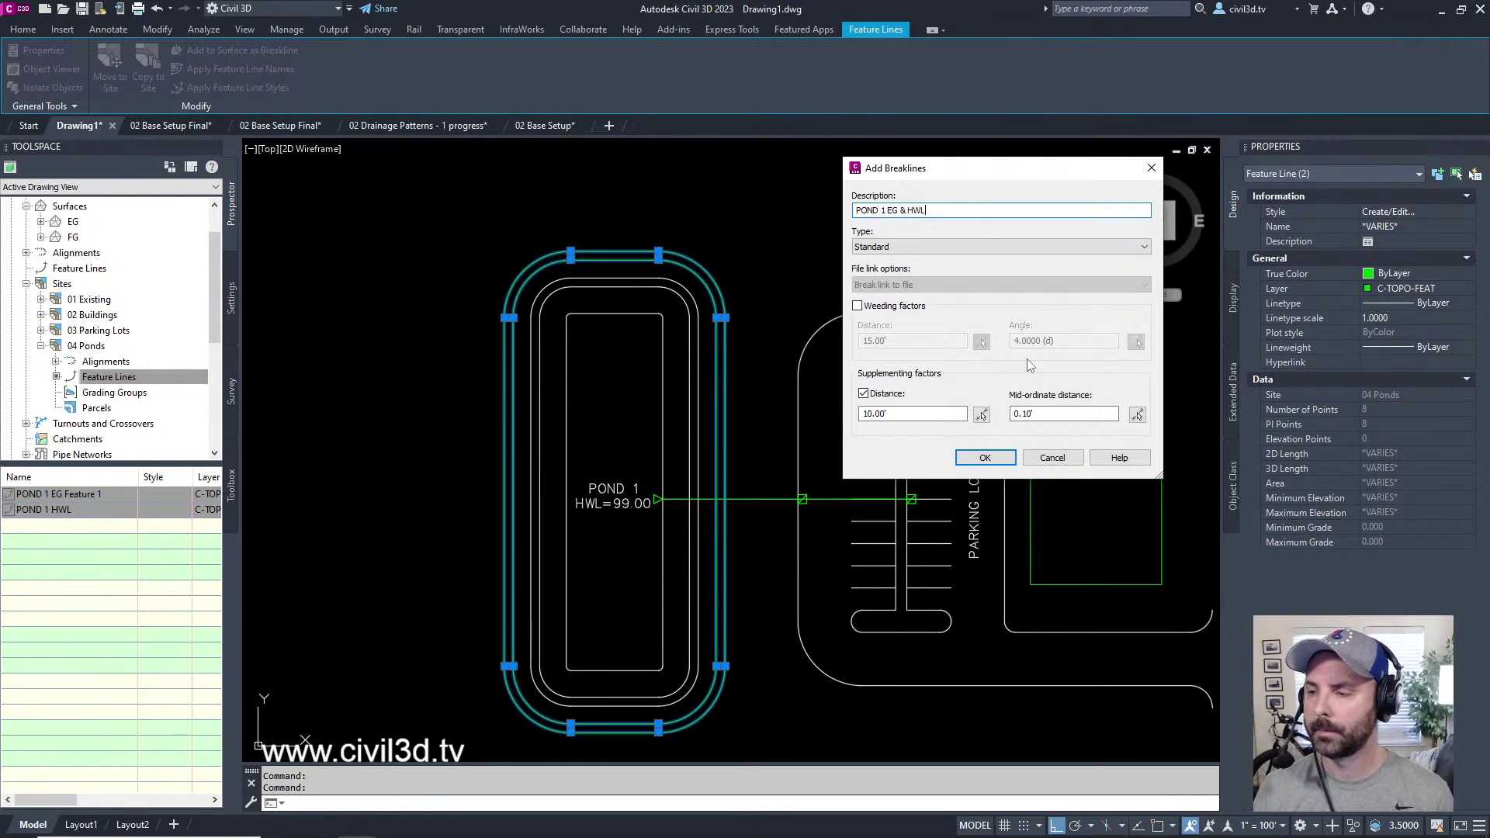
left_click(995, 459)
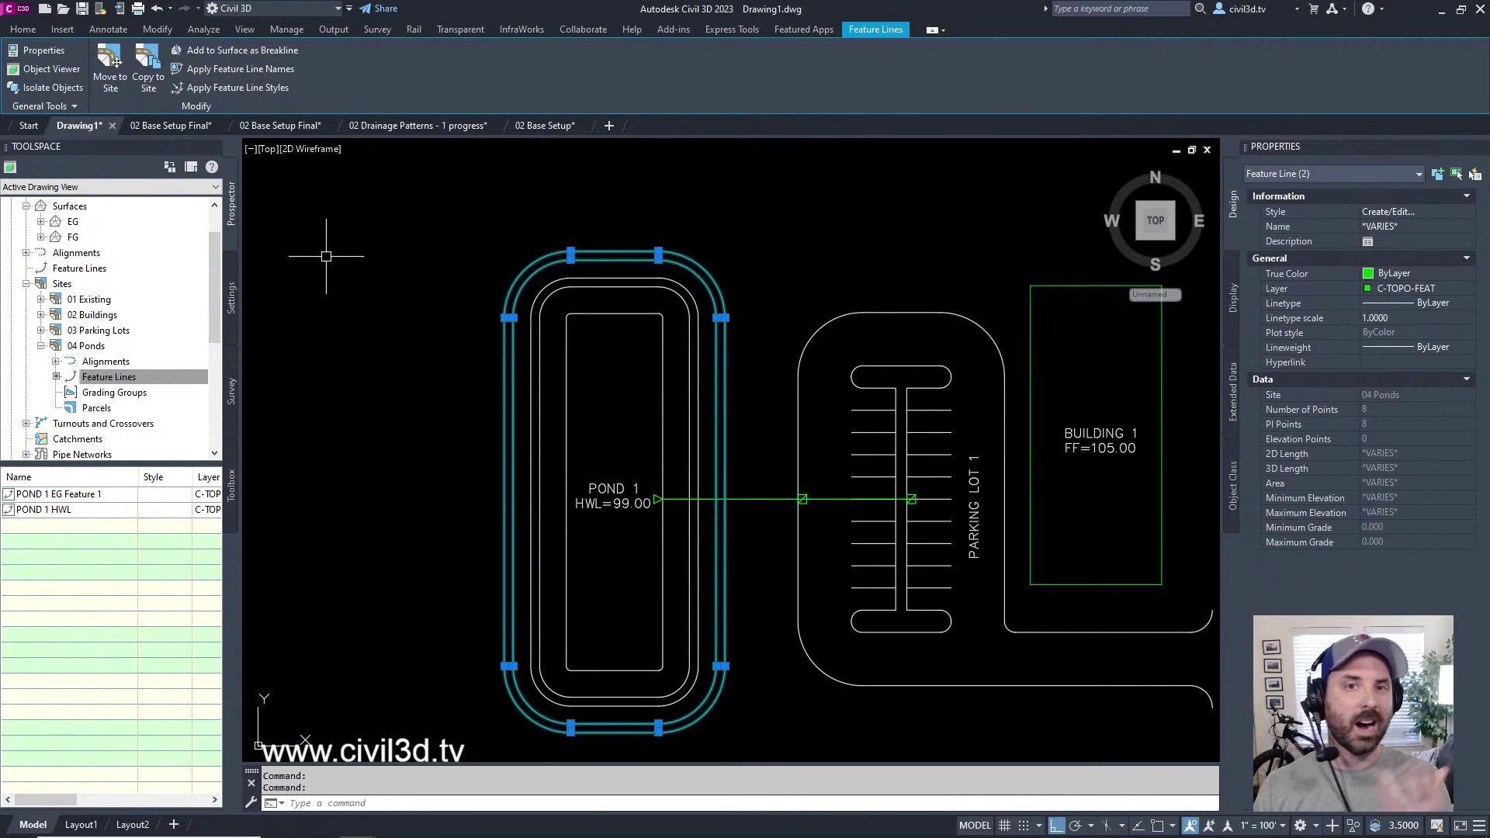
- Delete the POND 1 EG & HWL breakline set from the FG surface definition and clear the feature line selection
left_click(75, 237)
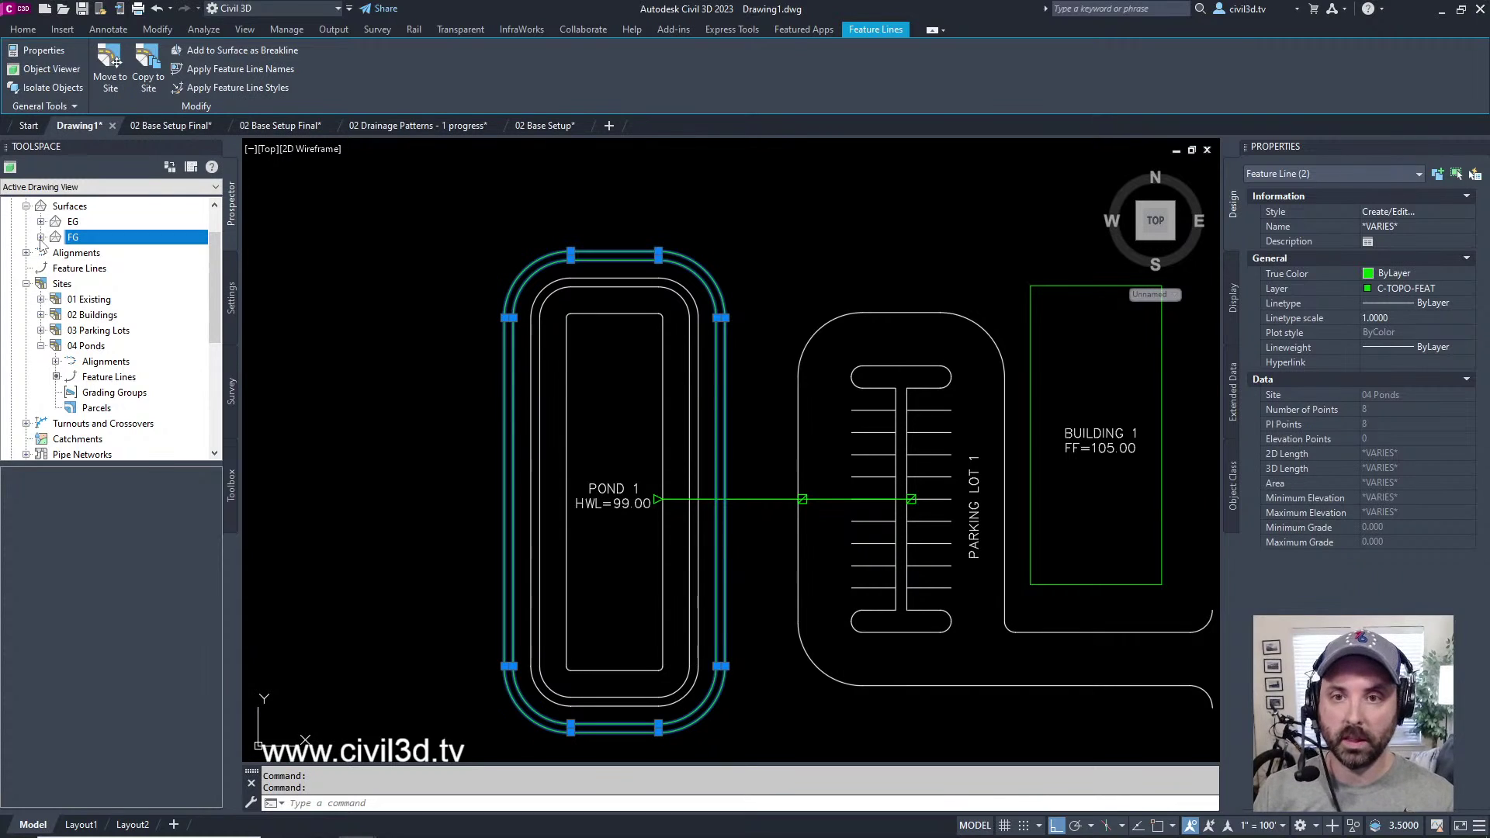
left_click(41, 237)
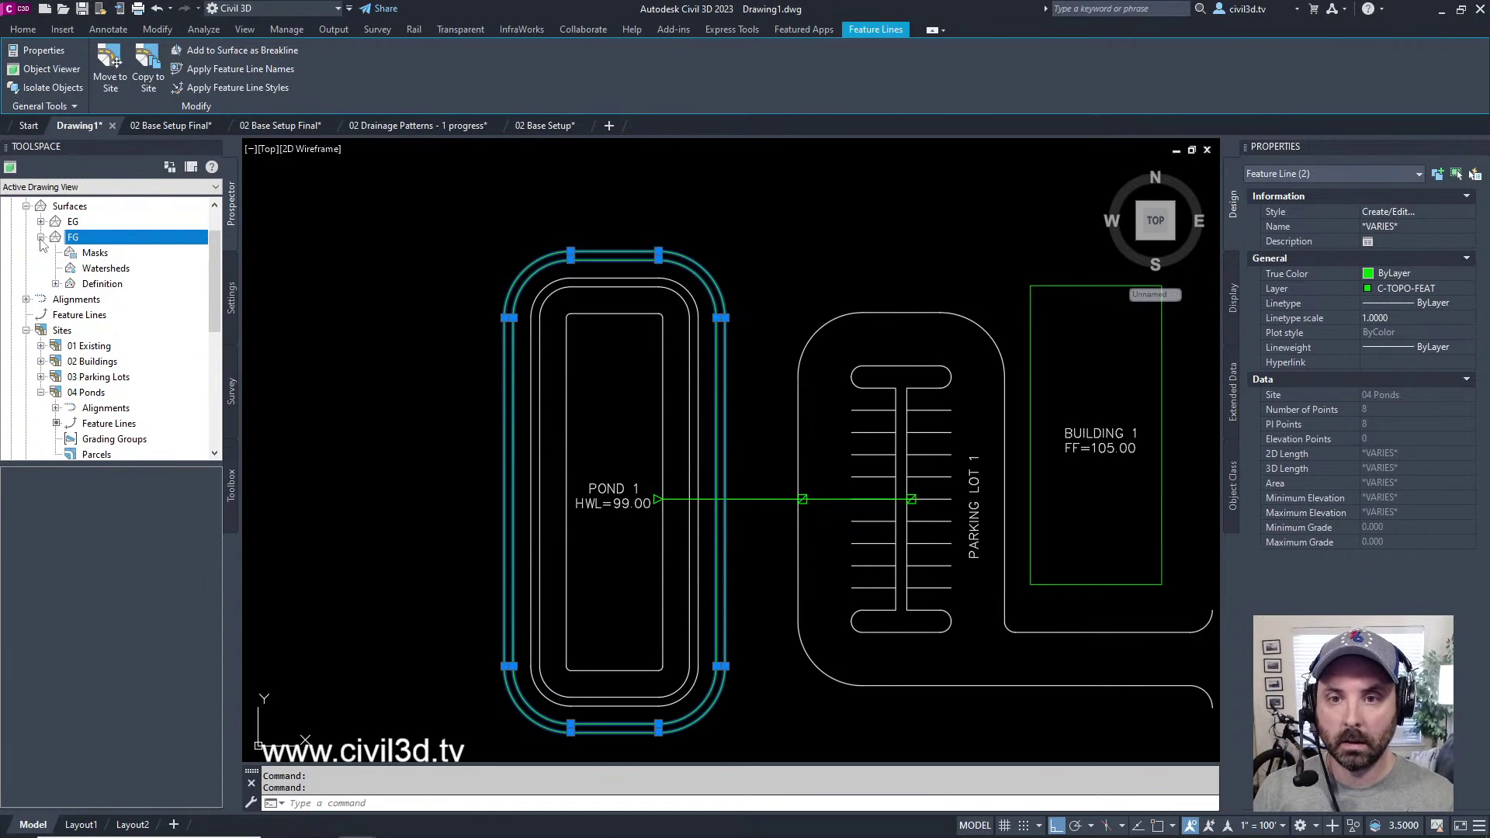
left_click(100, 285)
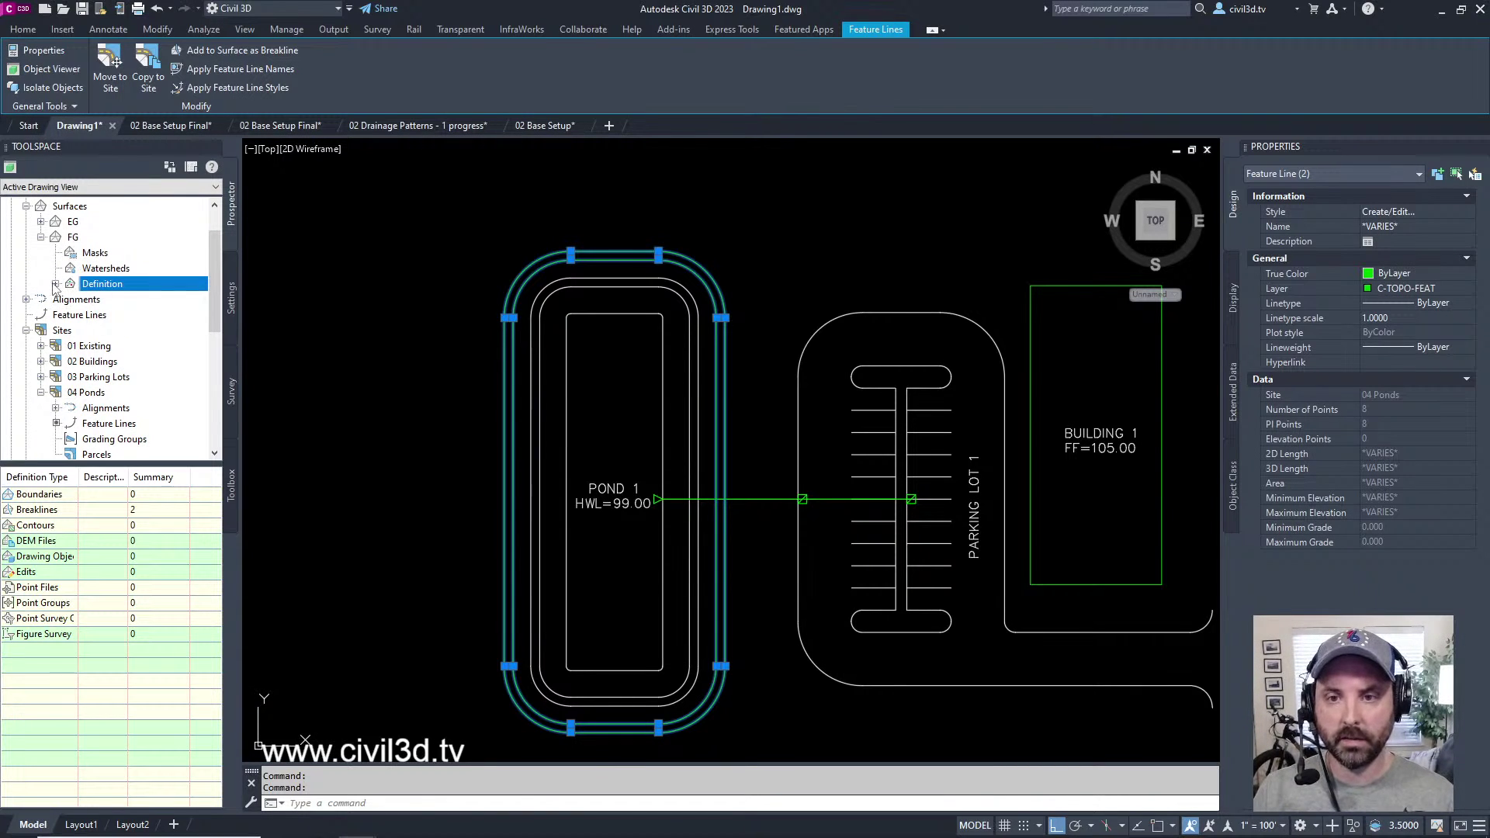
left_click(55, 284)
left_click(124, 318)
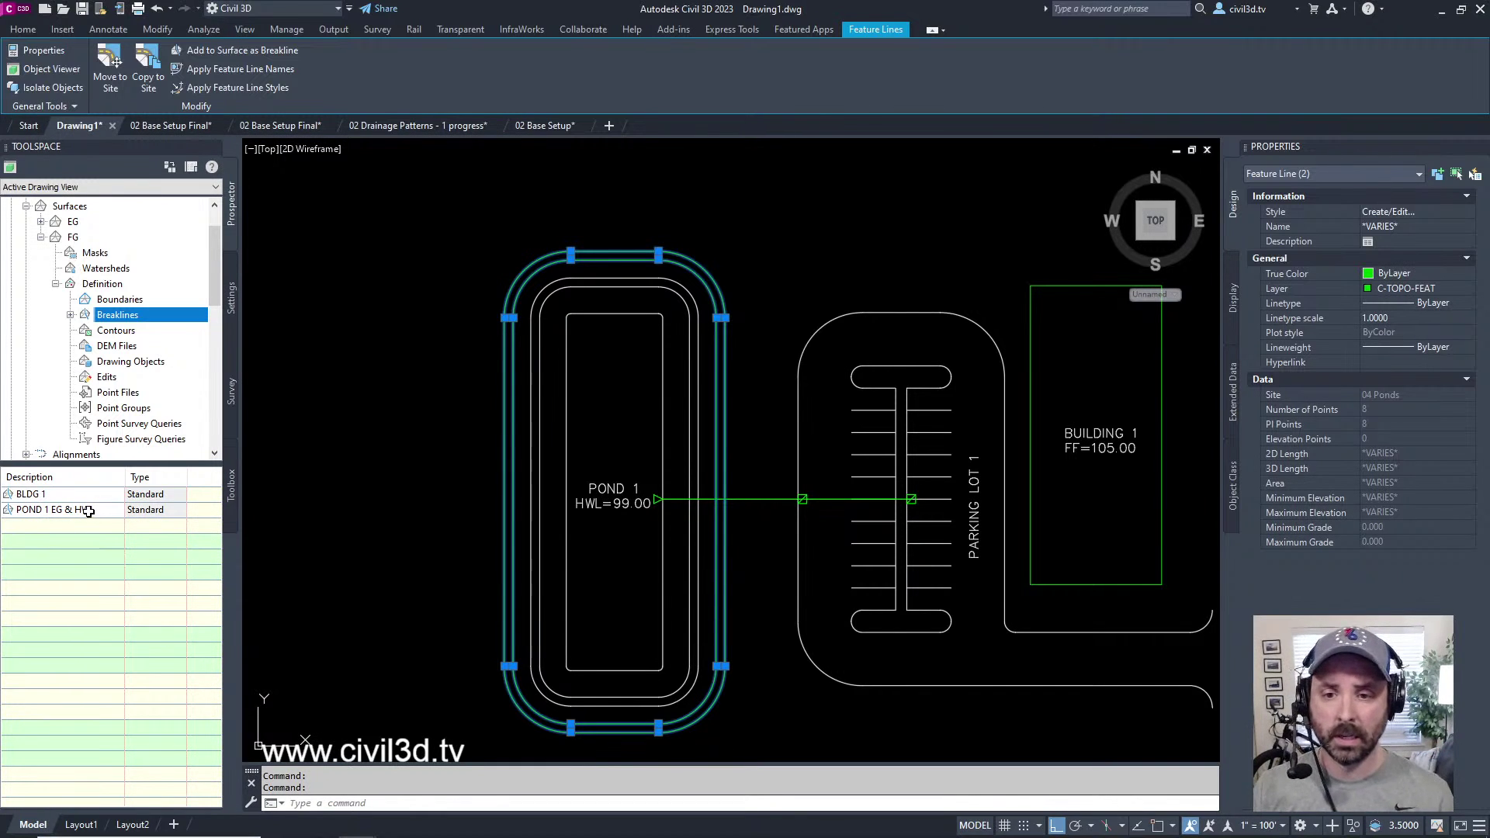
left_click(97, 512)
right_click(99, 511)
left_click(165, 567)
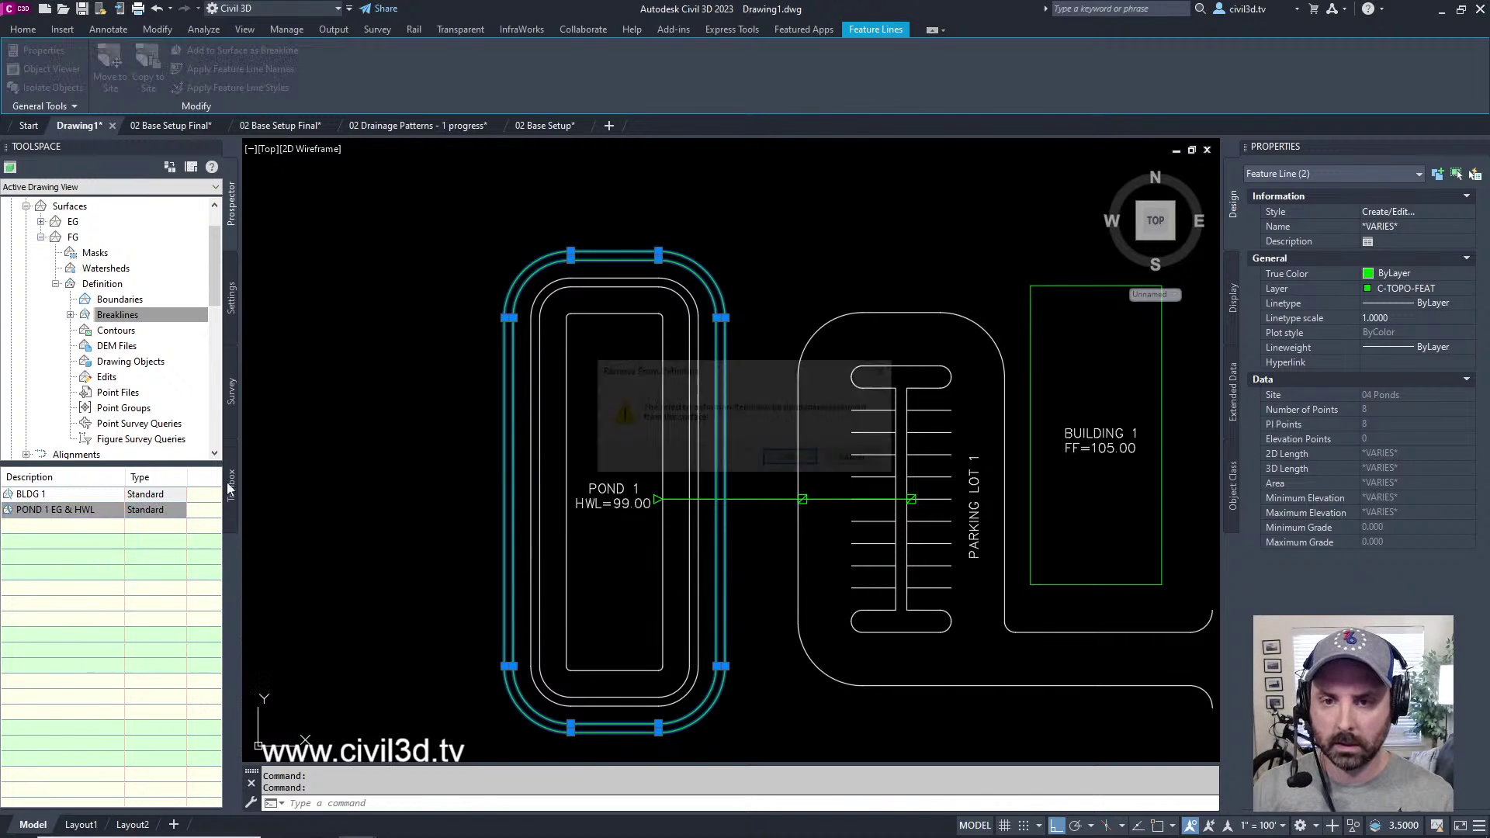
left_click(799, 462)
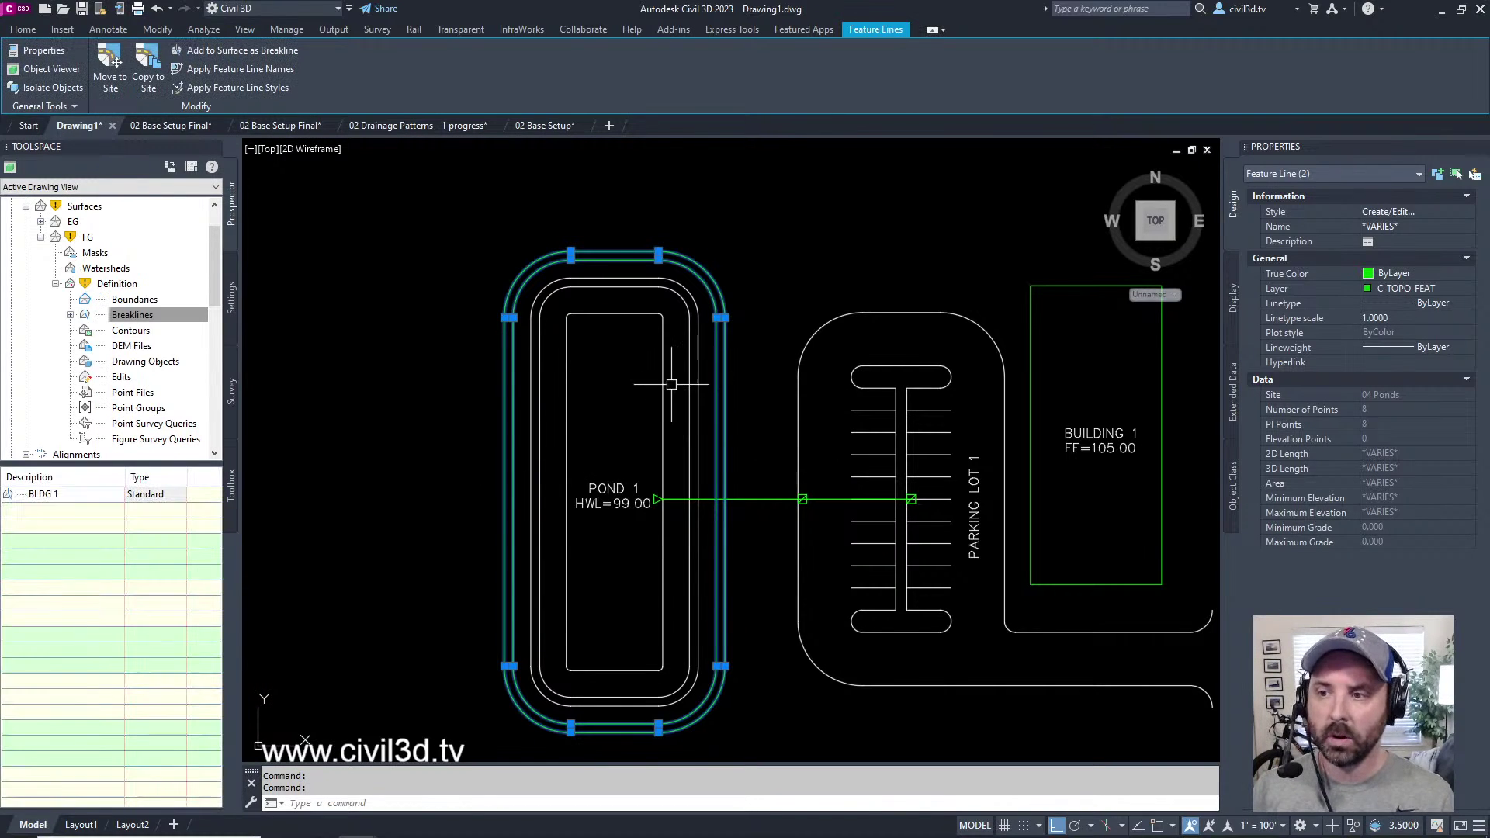
key("Escape")
key("Escape")
- Add only the POND 1 HWL feature line to the FG surface as a standard breakline described as POND 1 HWL
middle_click_drag(656, 323, 662, 339)
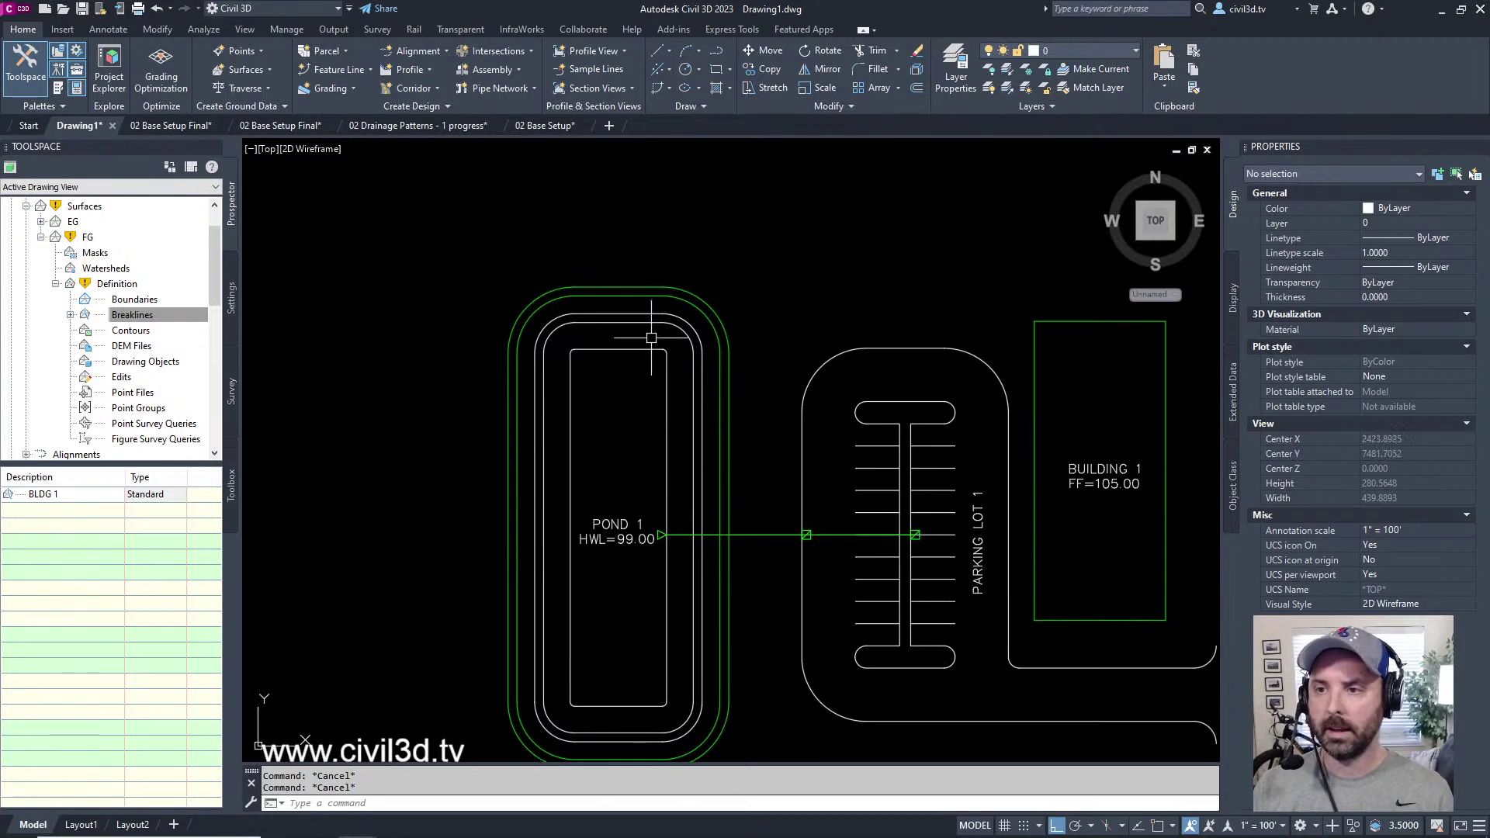
left_click(662, 296)
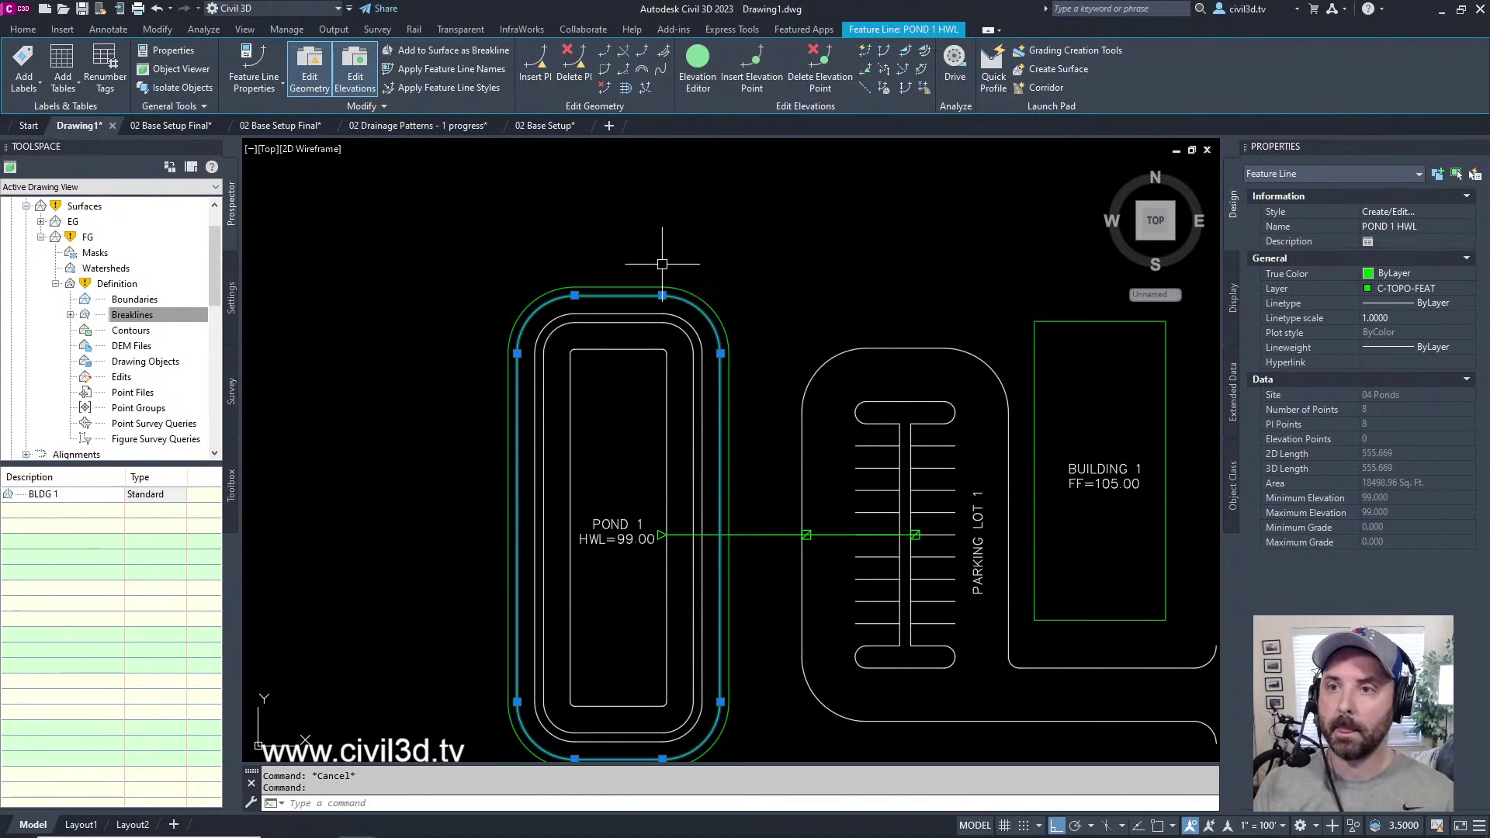
left_click(479, 50)
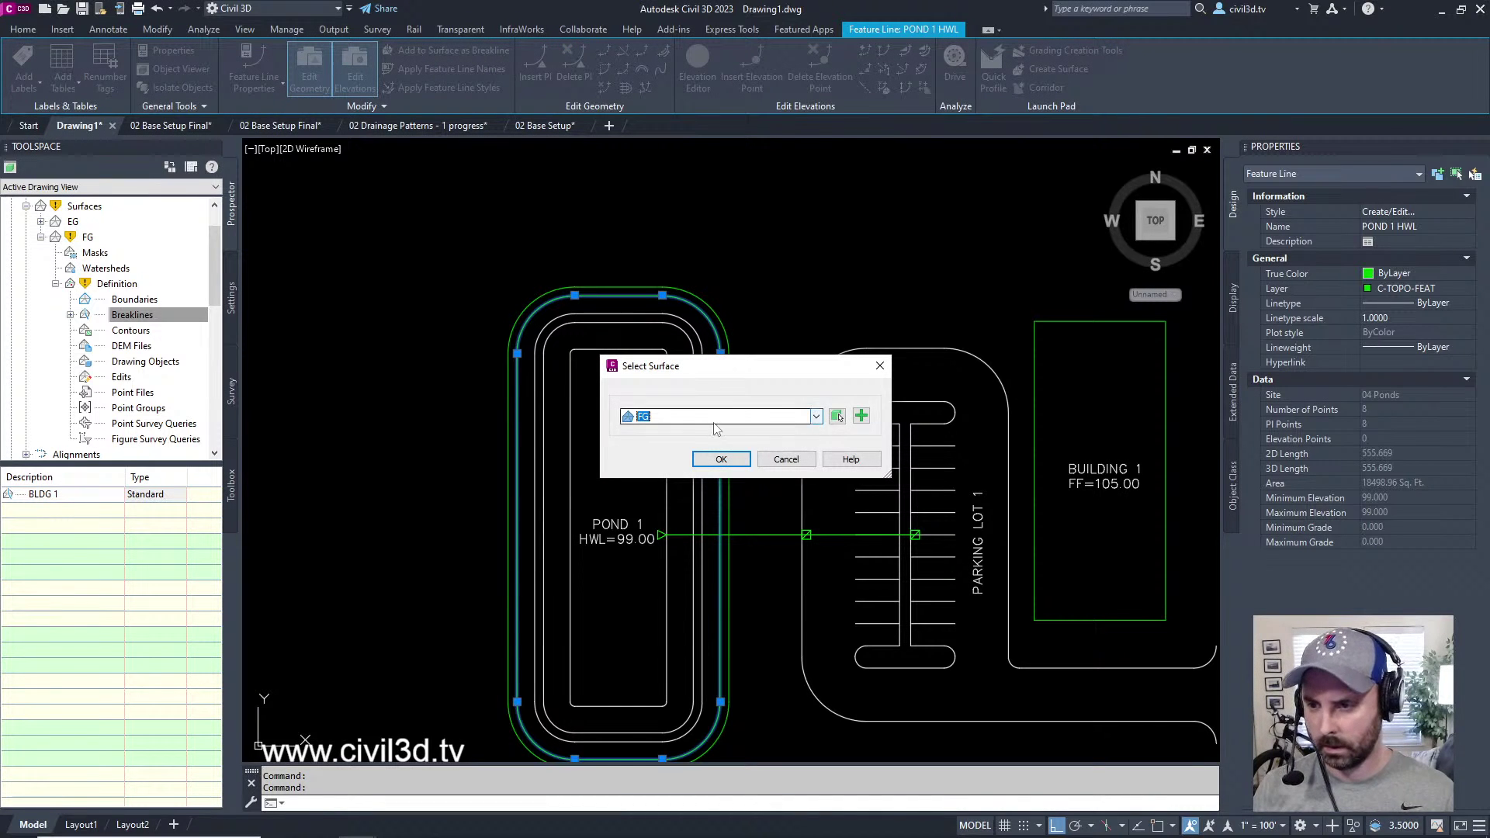
left_click(728, 460)
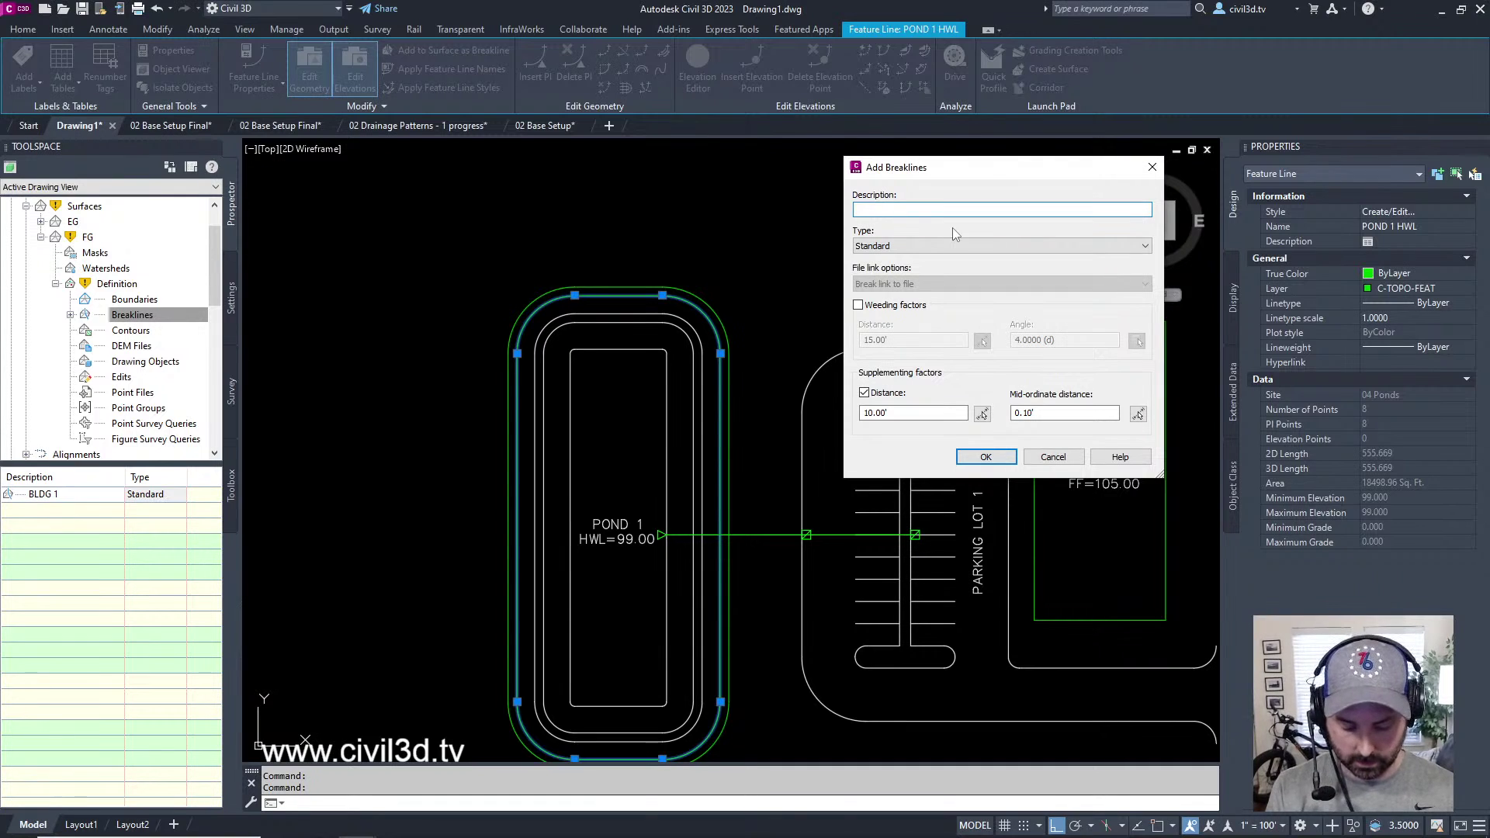
type("POND 1")
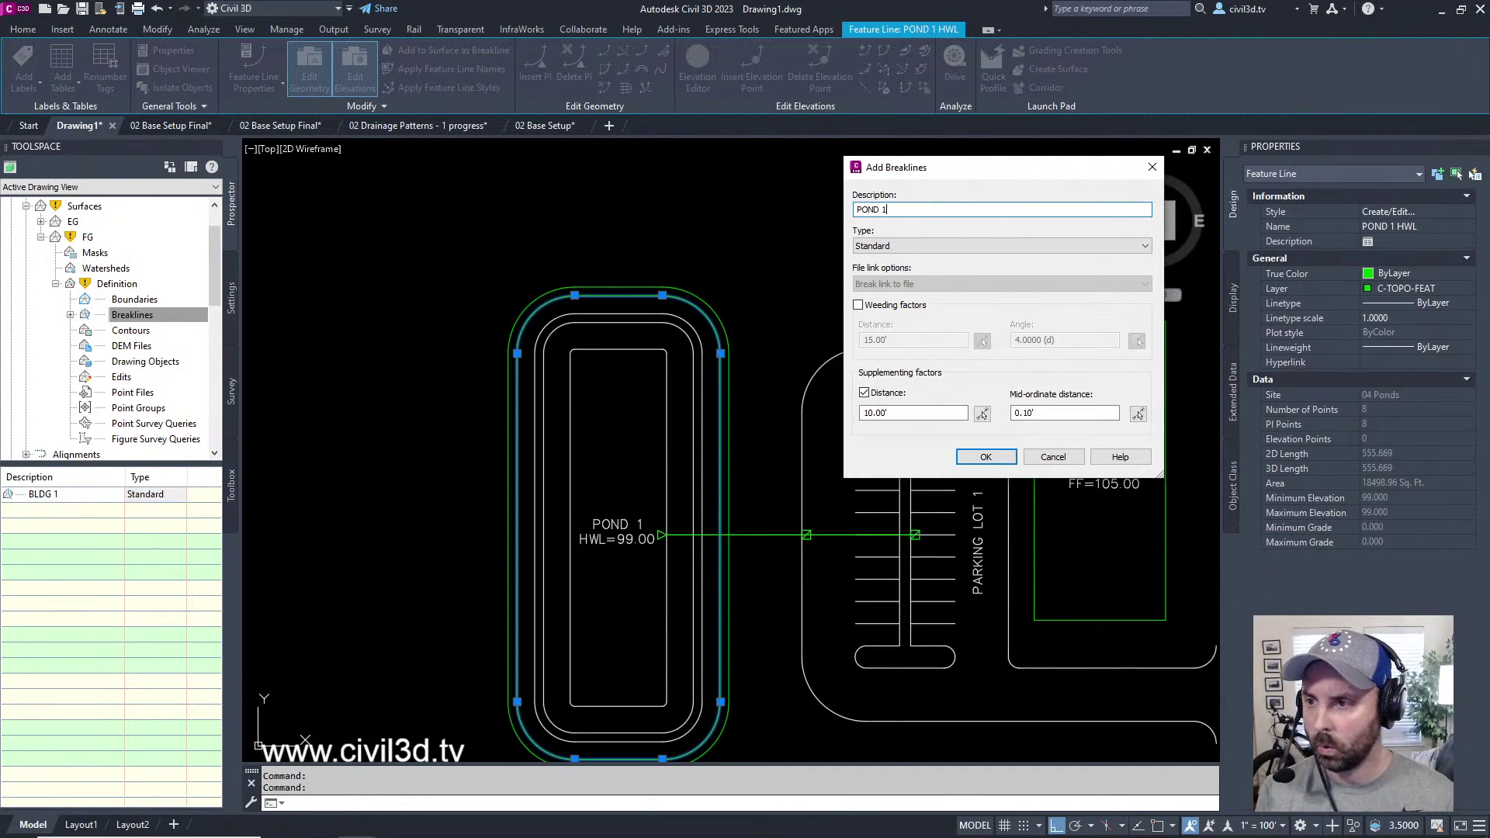
type(" HWL")
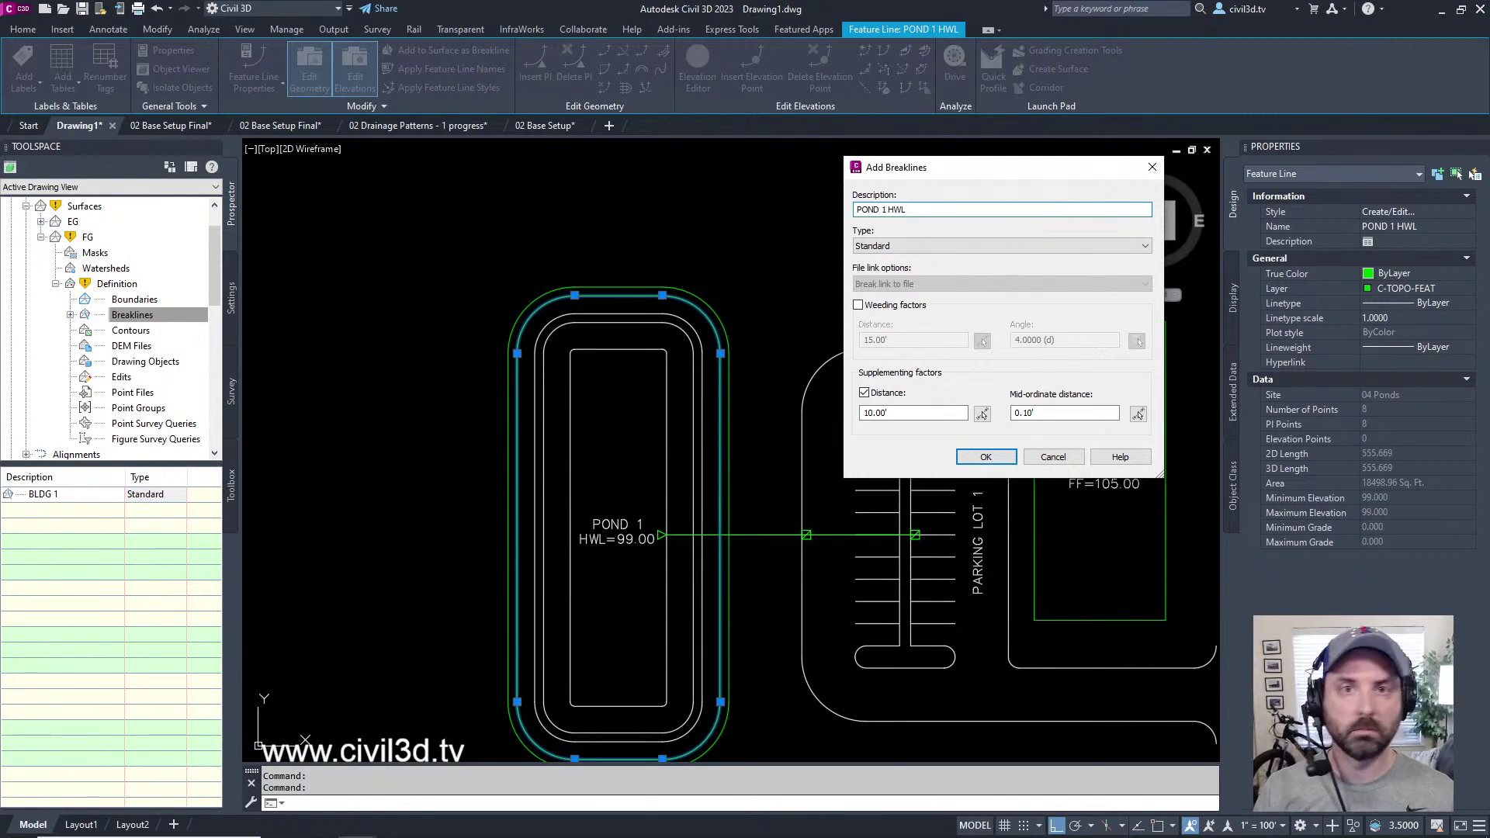
left_click(990, 458)
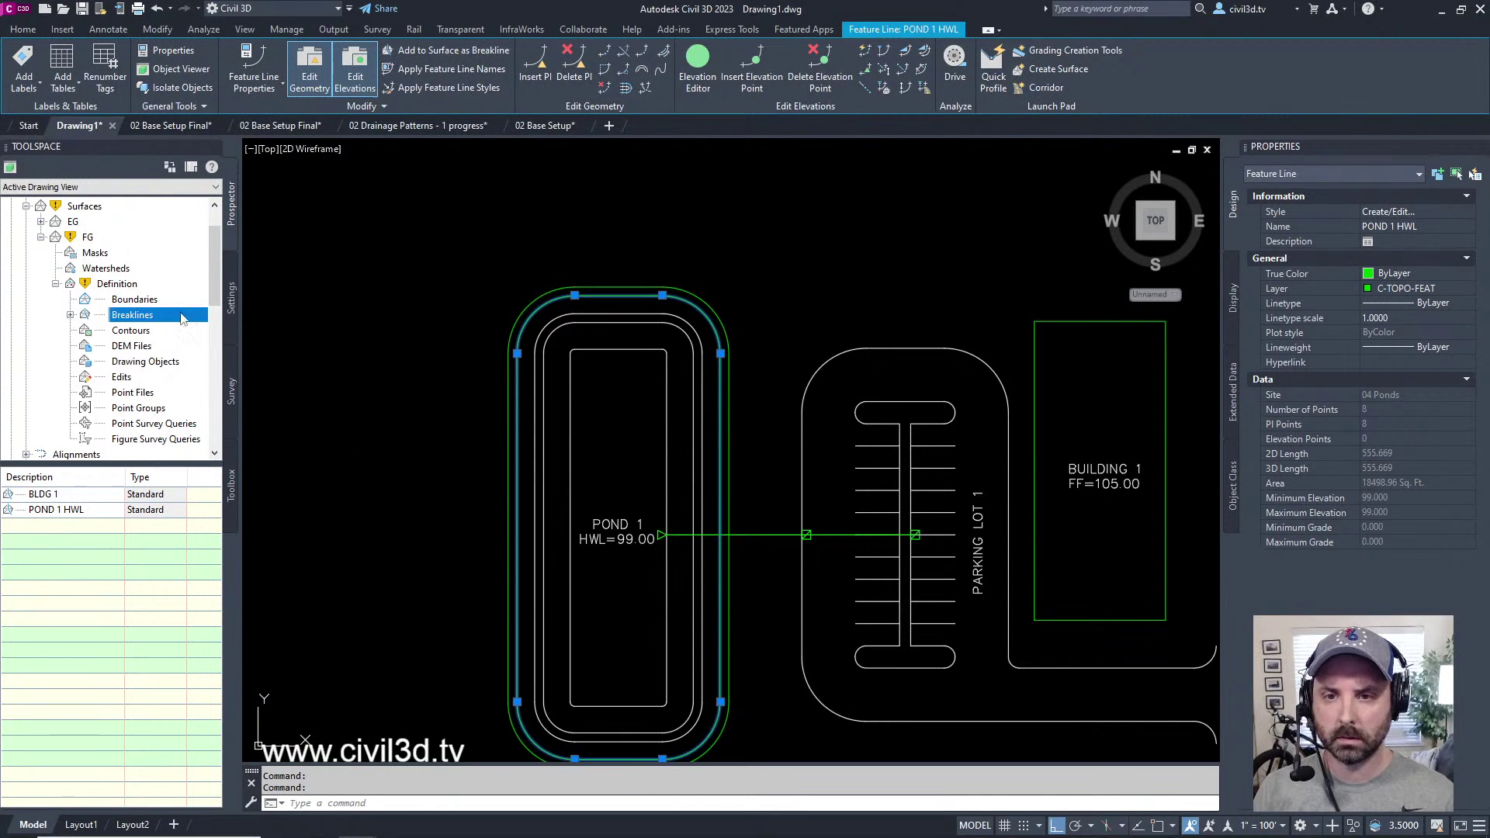
- Set the FG surface to rebuild automatically
left_click(88, 239)
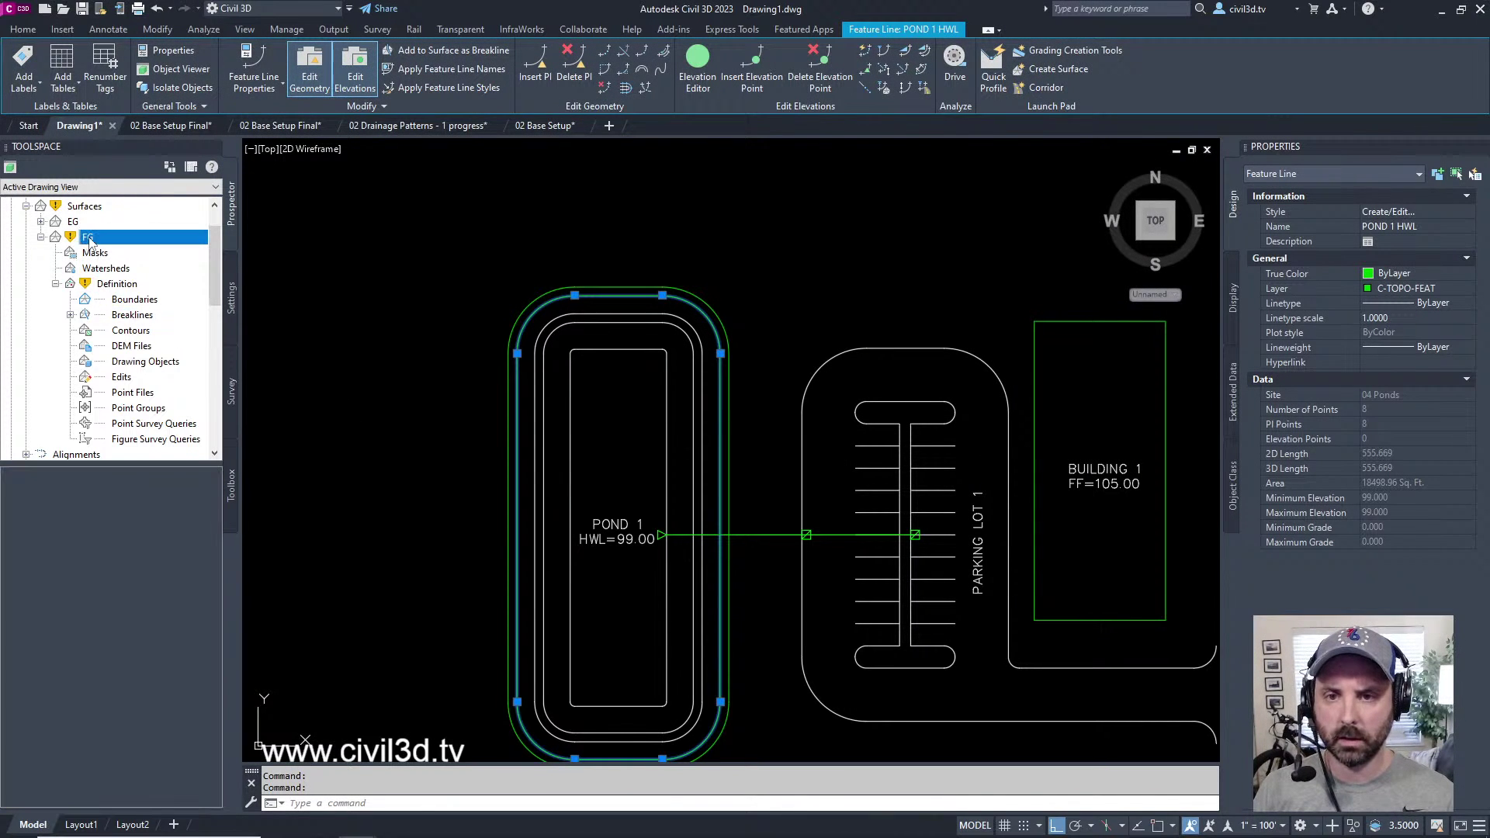
right_click(88, 240)
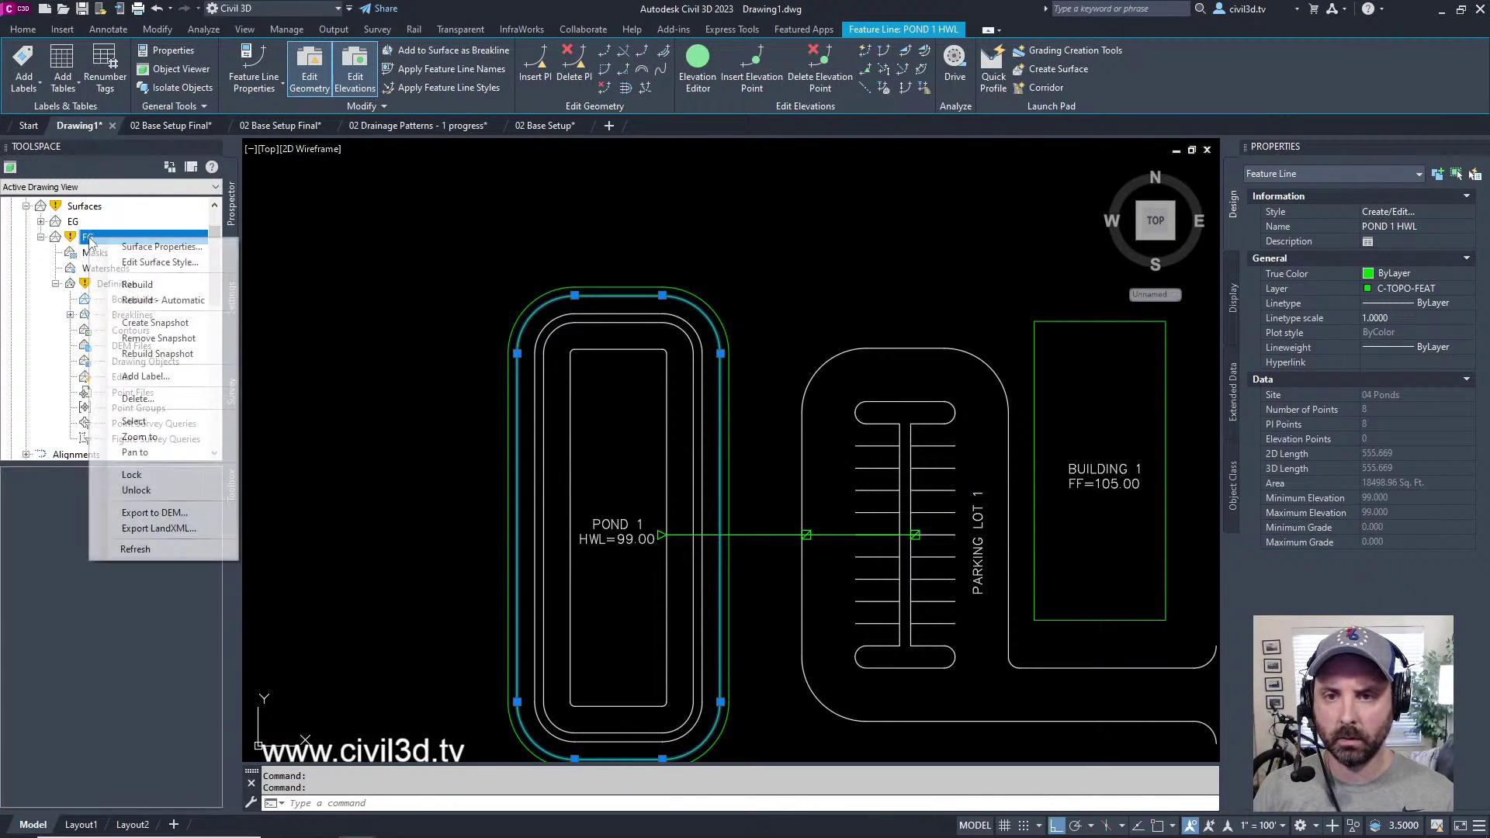
left_click(163, 301)
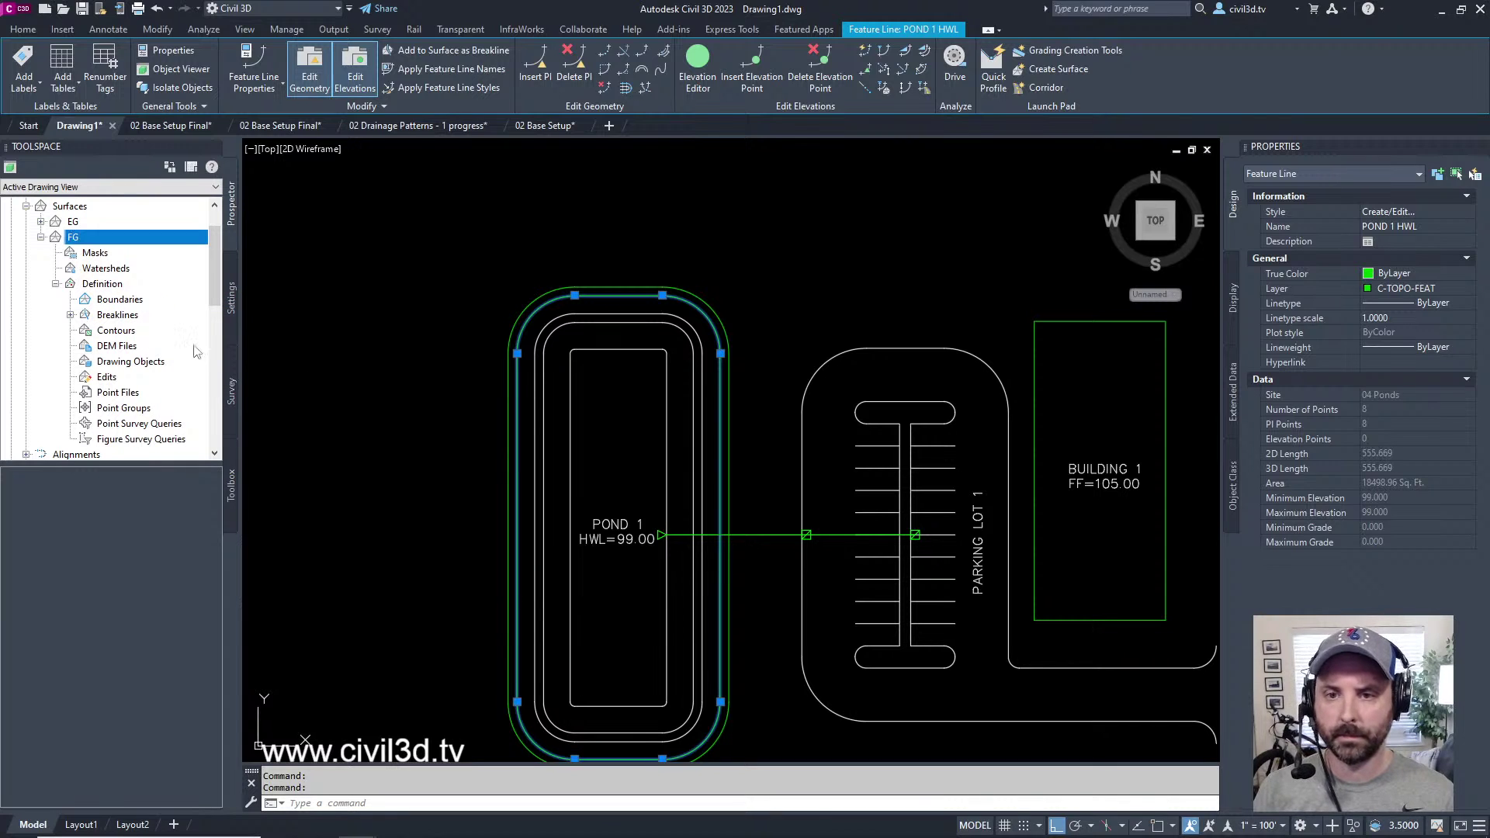
- Review the POND 1 HWL breakline in the FG definition and check the EG and FG surface elevations inside Pond 1
left_click(70, 315)
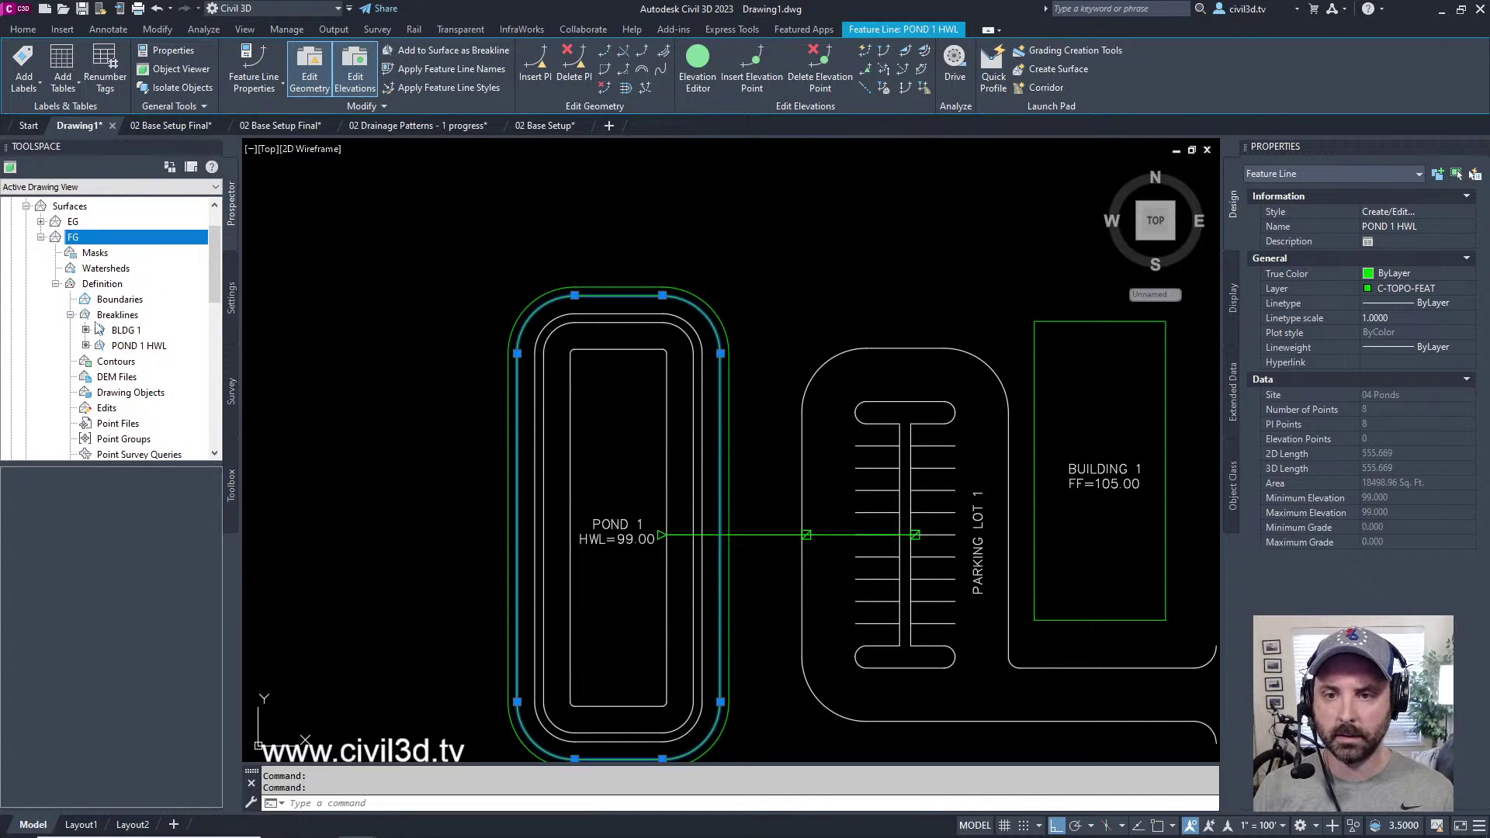
left_click(152, 346)
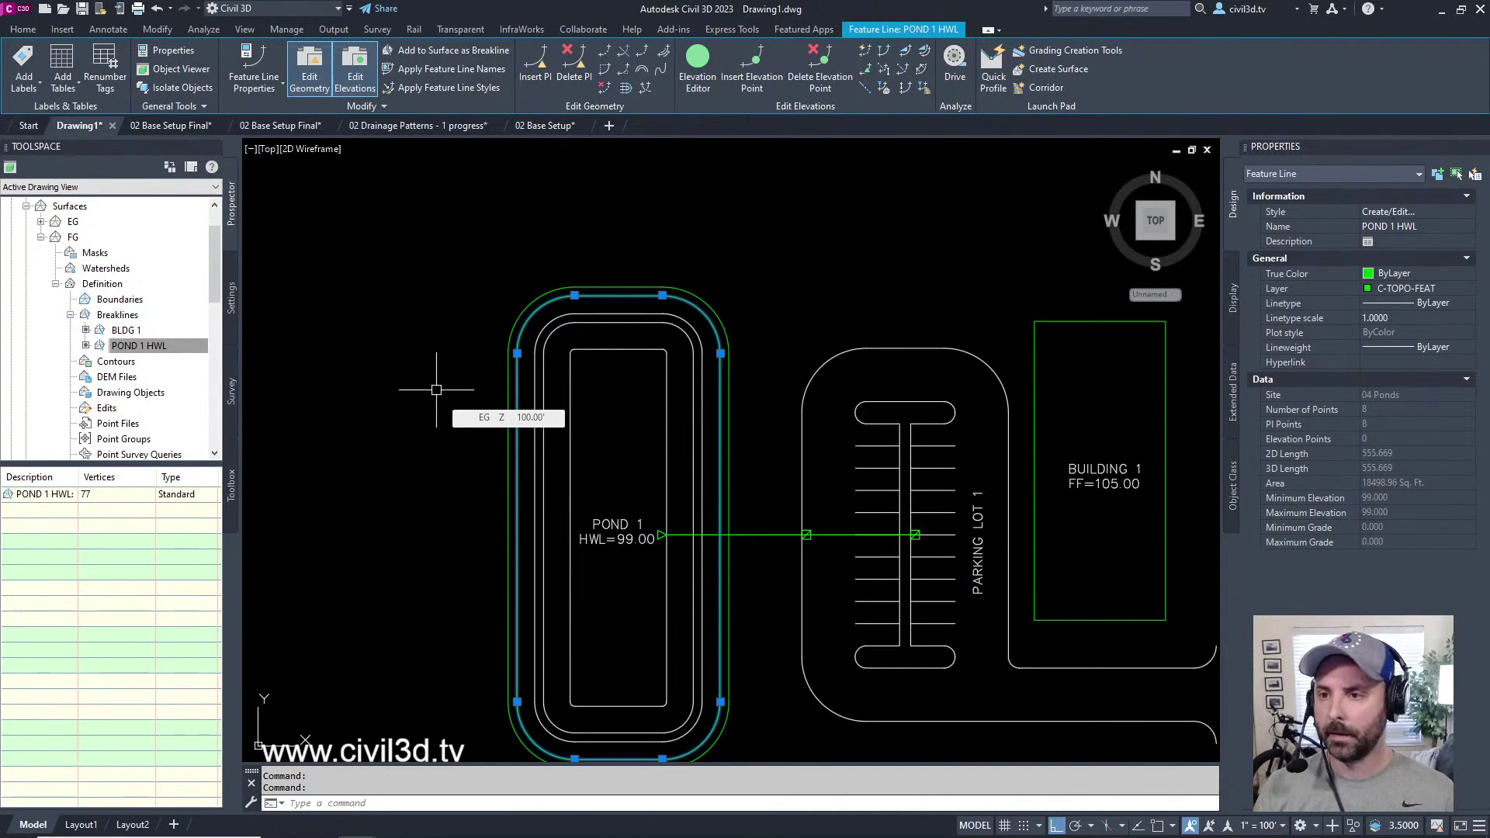
mouse_move(606, 543)
middle_mouse_down()
mouse_move(641, 466)
mouse_move(657, 478)
middle_mouse_up()
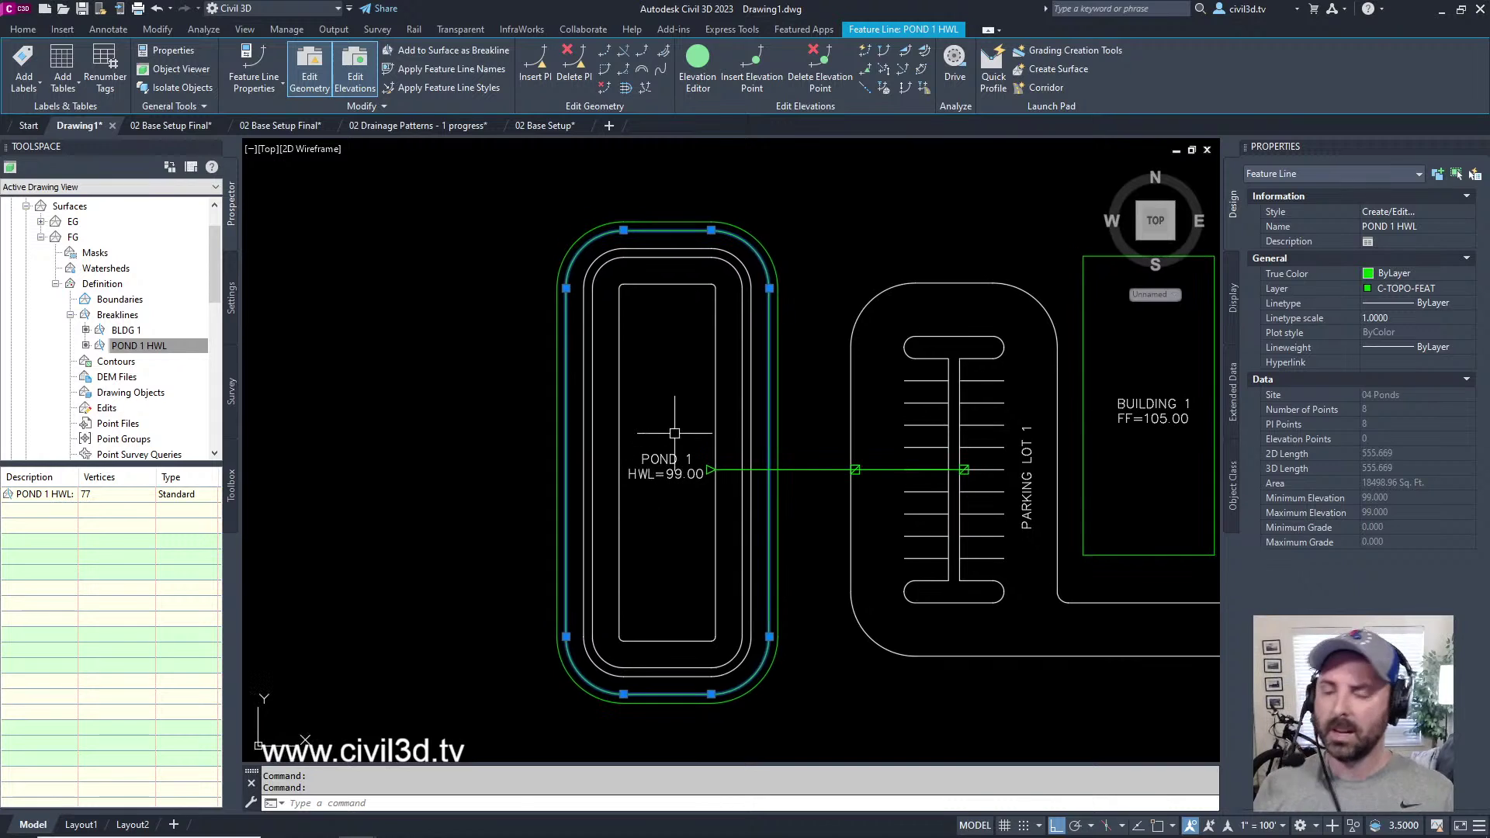
mouse_move(674, 433)
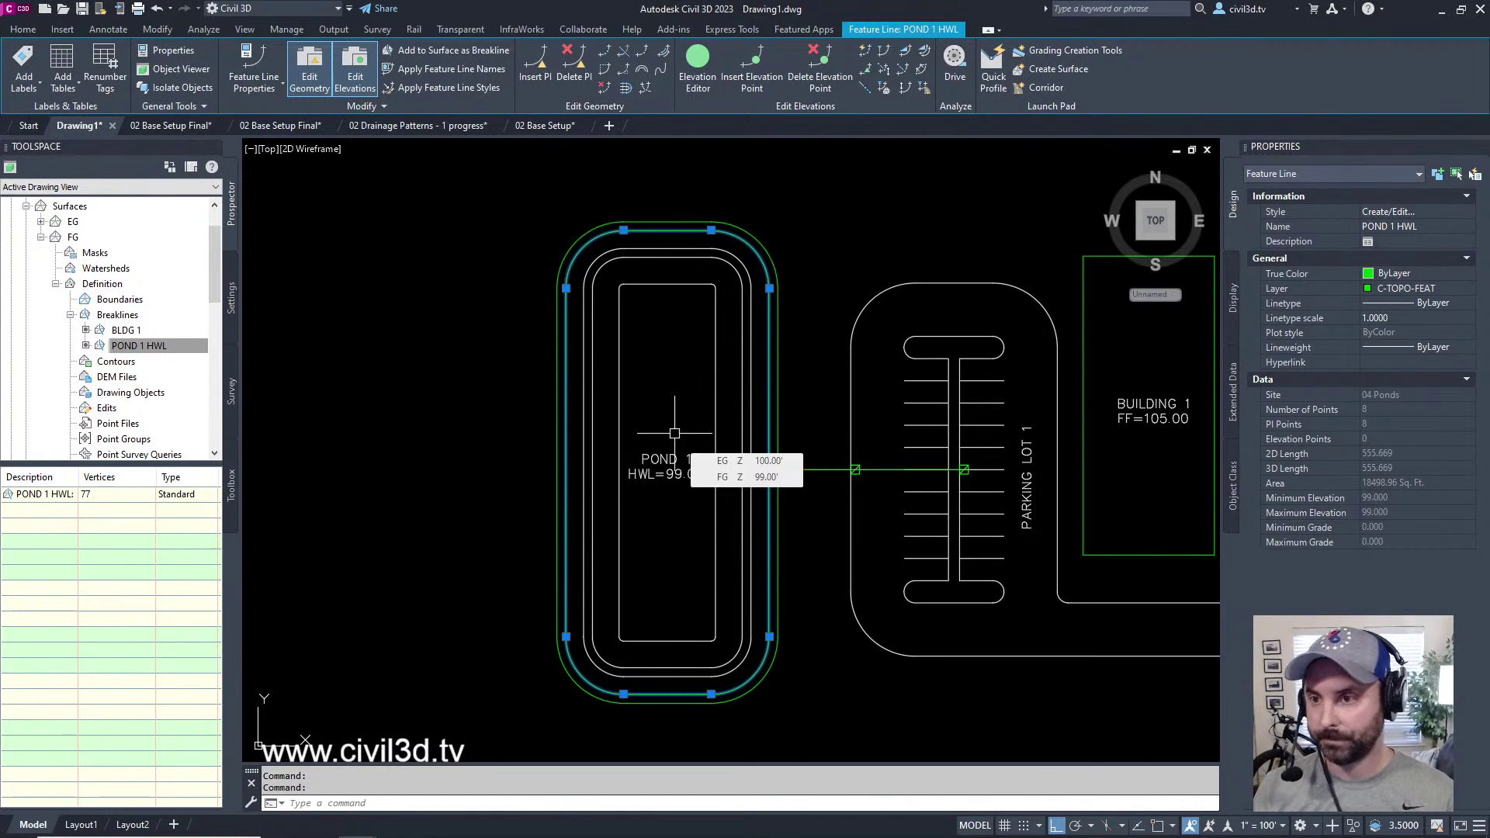
mouse_move(762, 403)
middle_mouse_down()
mouse_move(731, 422)
mouse_move(717, 396)
middle_mouse_up()
key("Escape")
key("Escape")
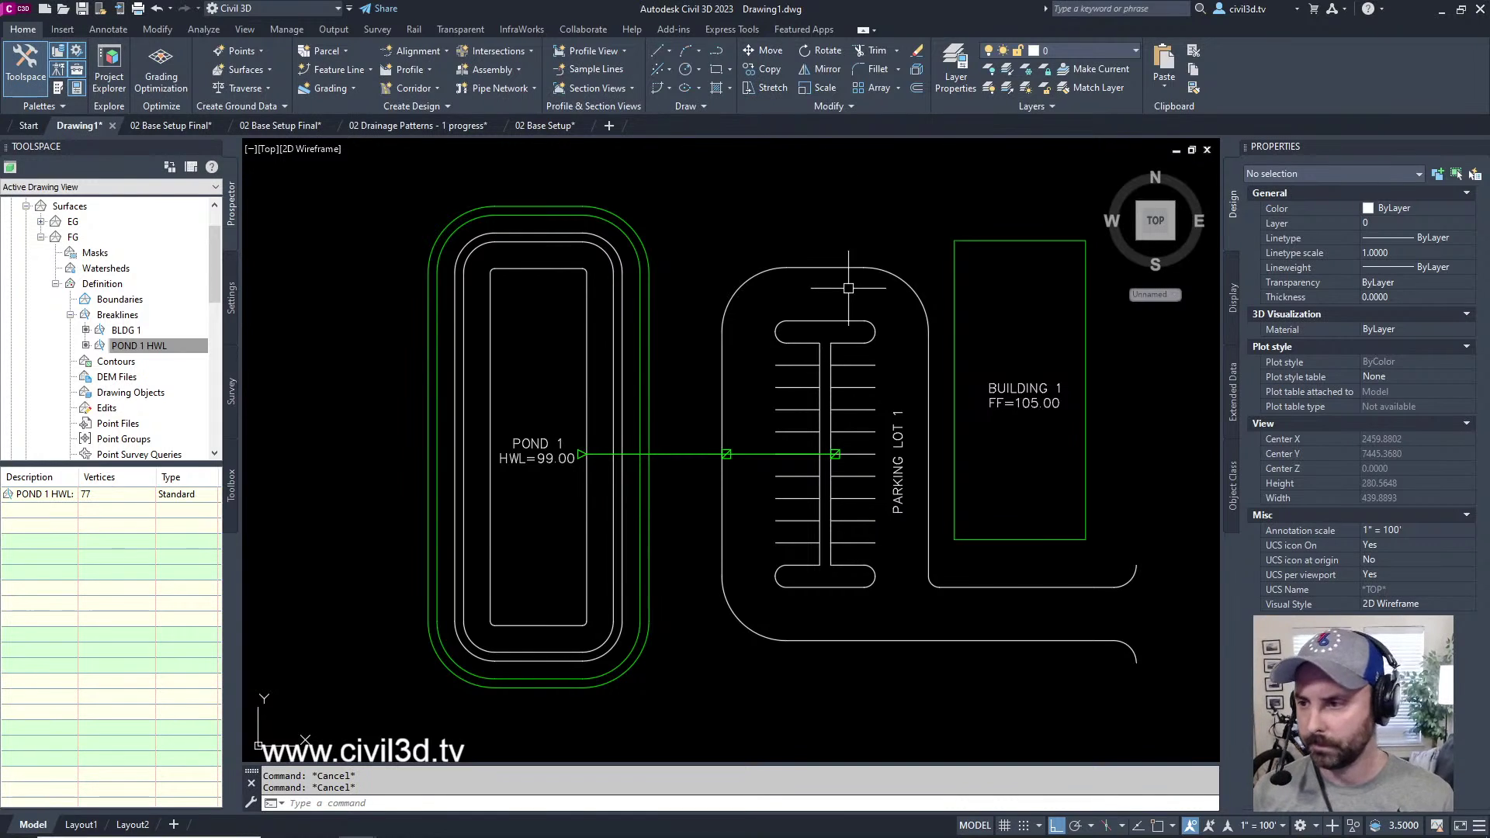
- Collapse the FG surface and the 04 Ponds site in the Prospector tree
middle_click_drag(852, 292, 825, 298)
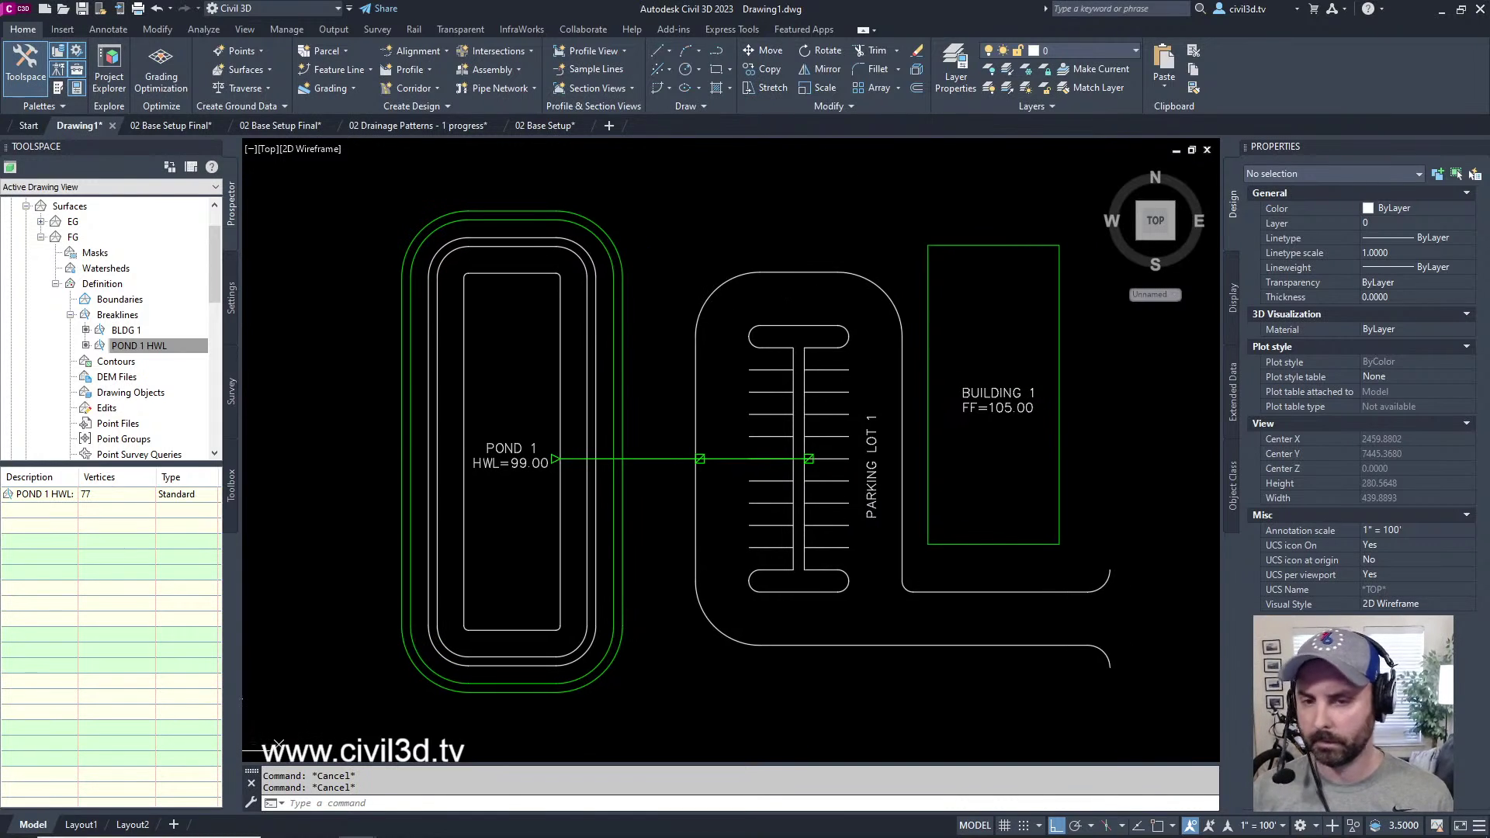
left_click(56, 284)
left_click(41, 238)
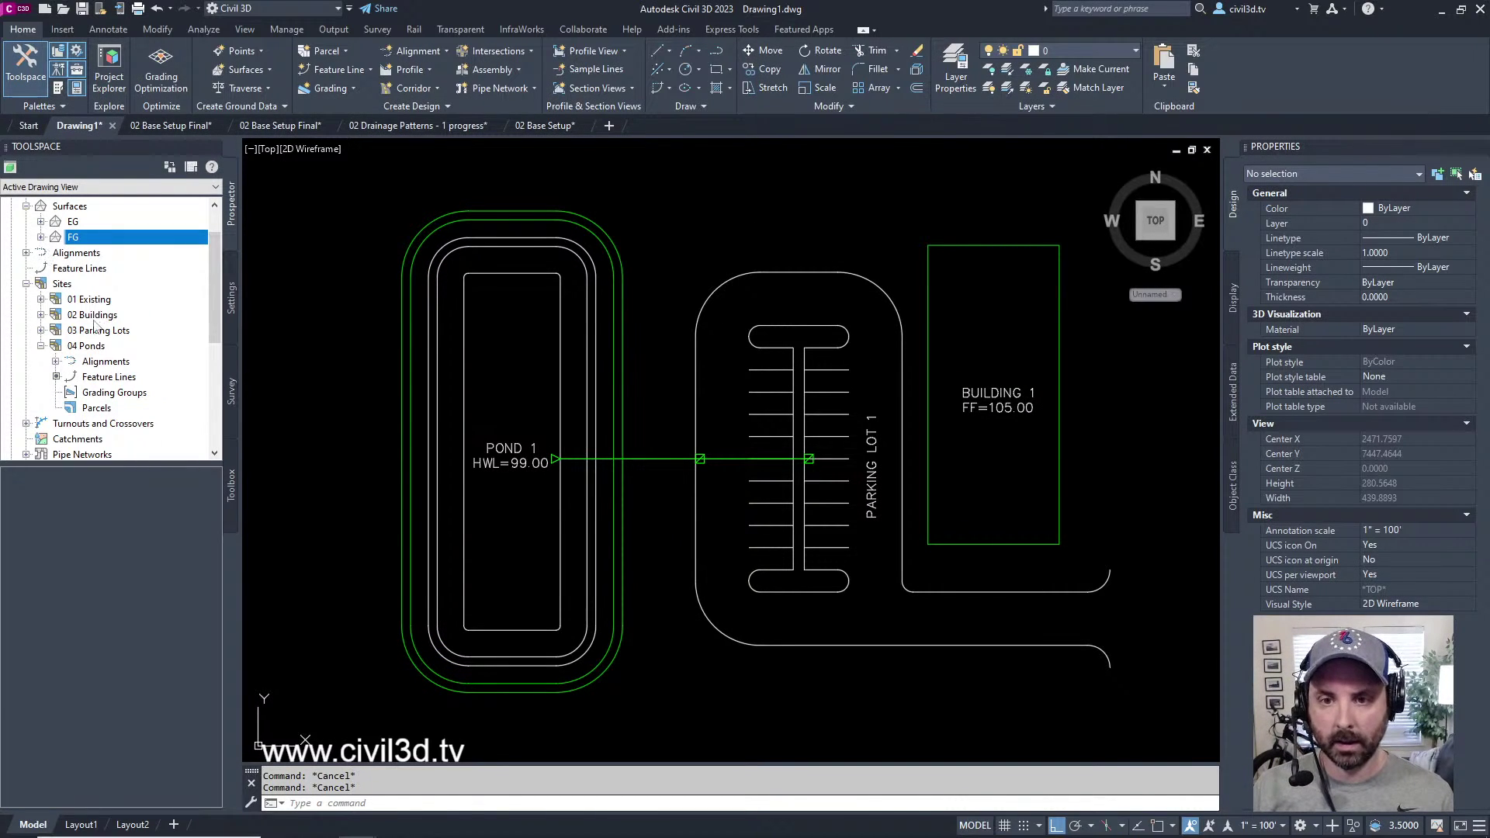
left_click(63, 285)
left_click(101, 361)
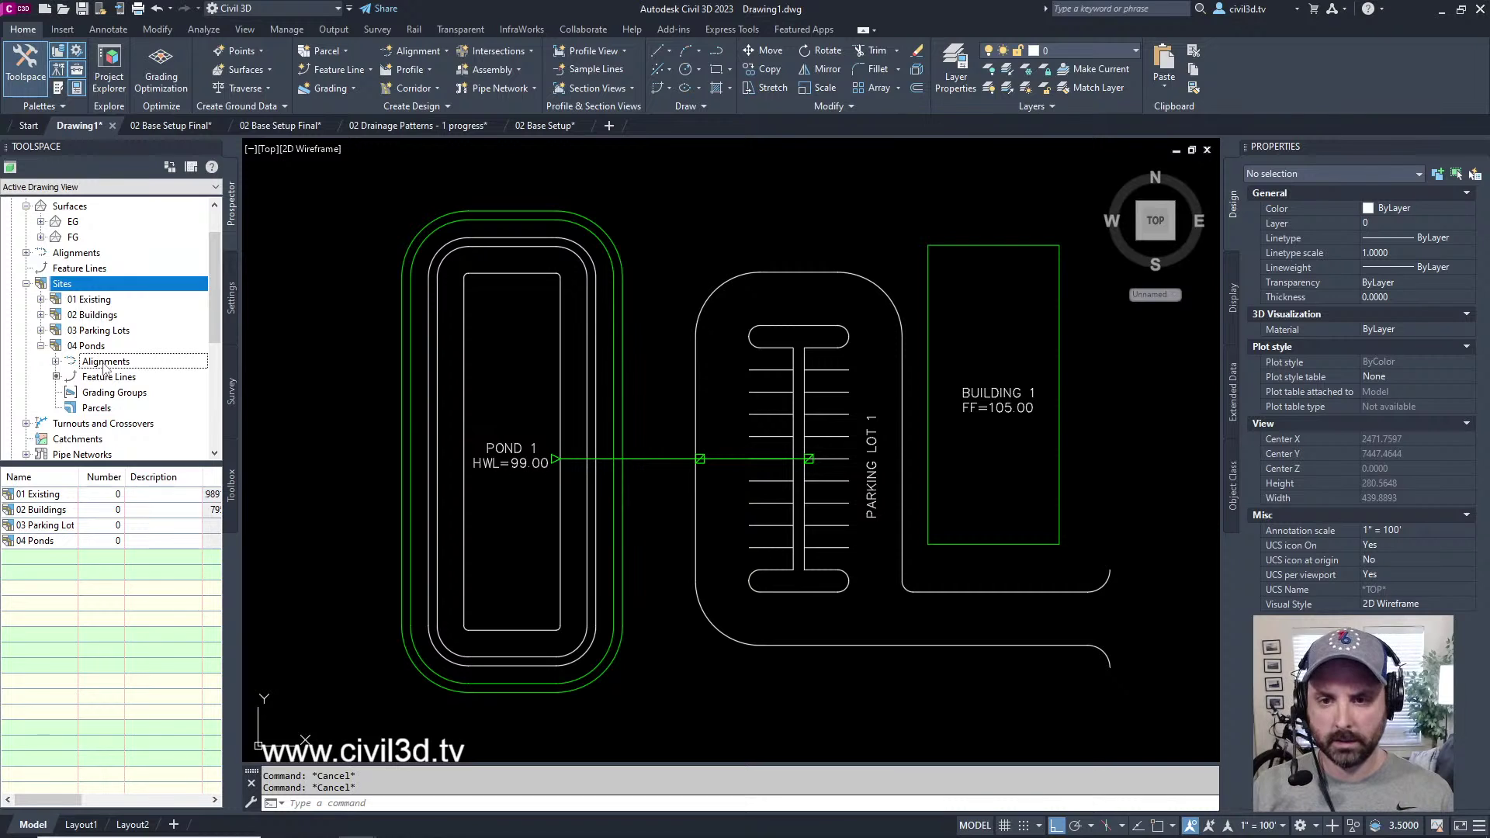
left_click(42, 346)
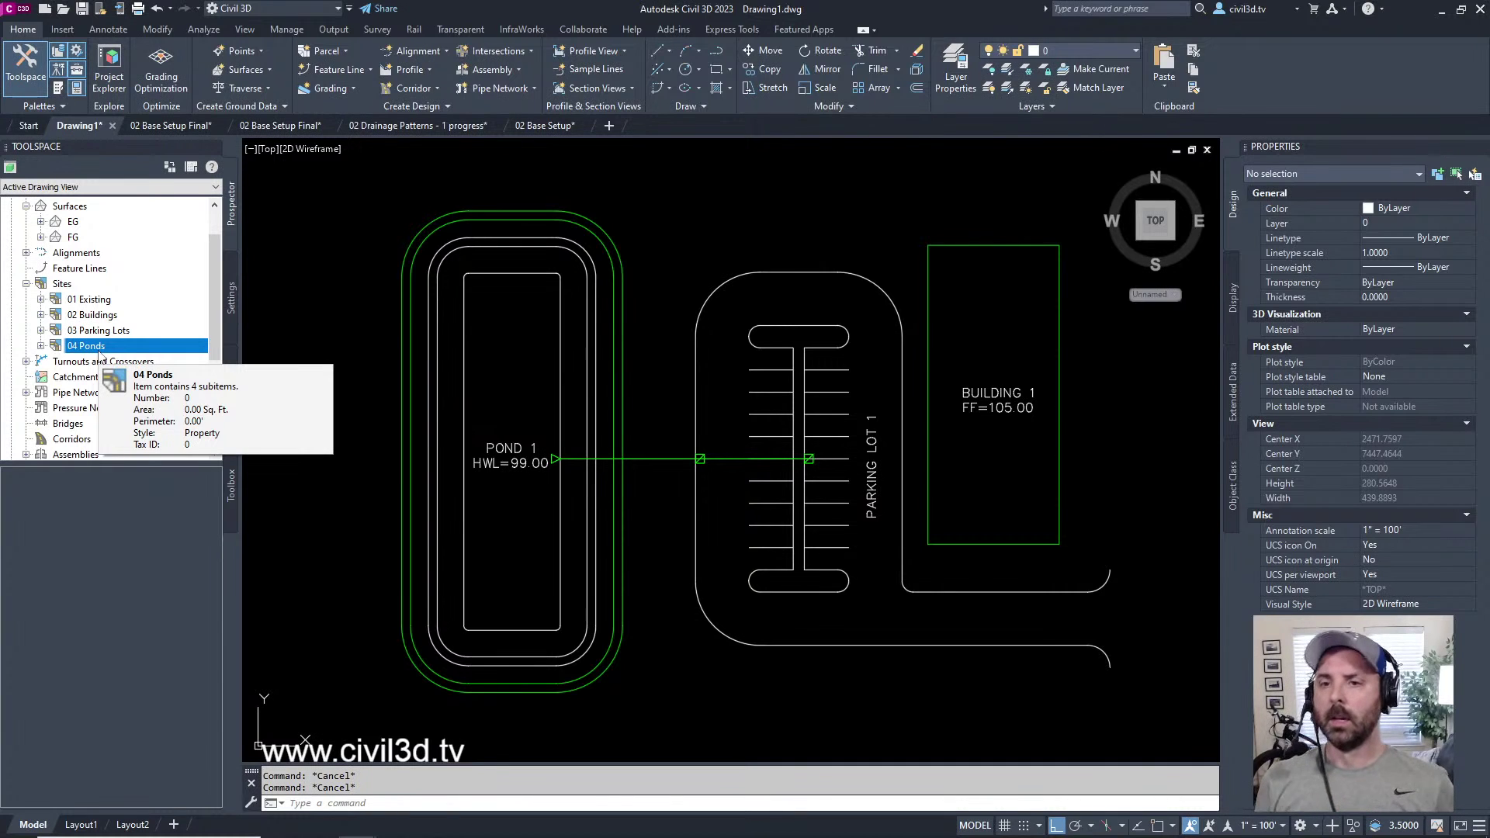
middle_click_drag(627, 333, 606, 339)
mouse_move(625, 336)
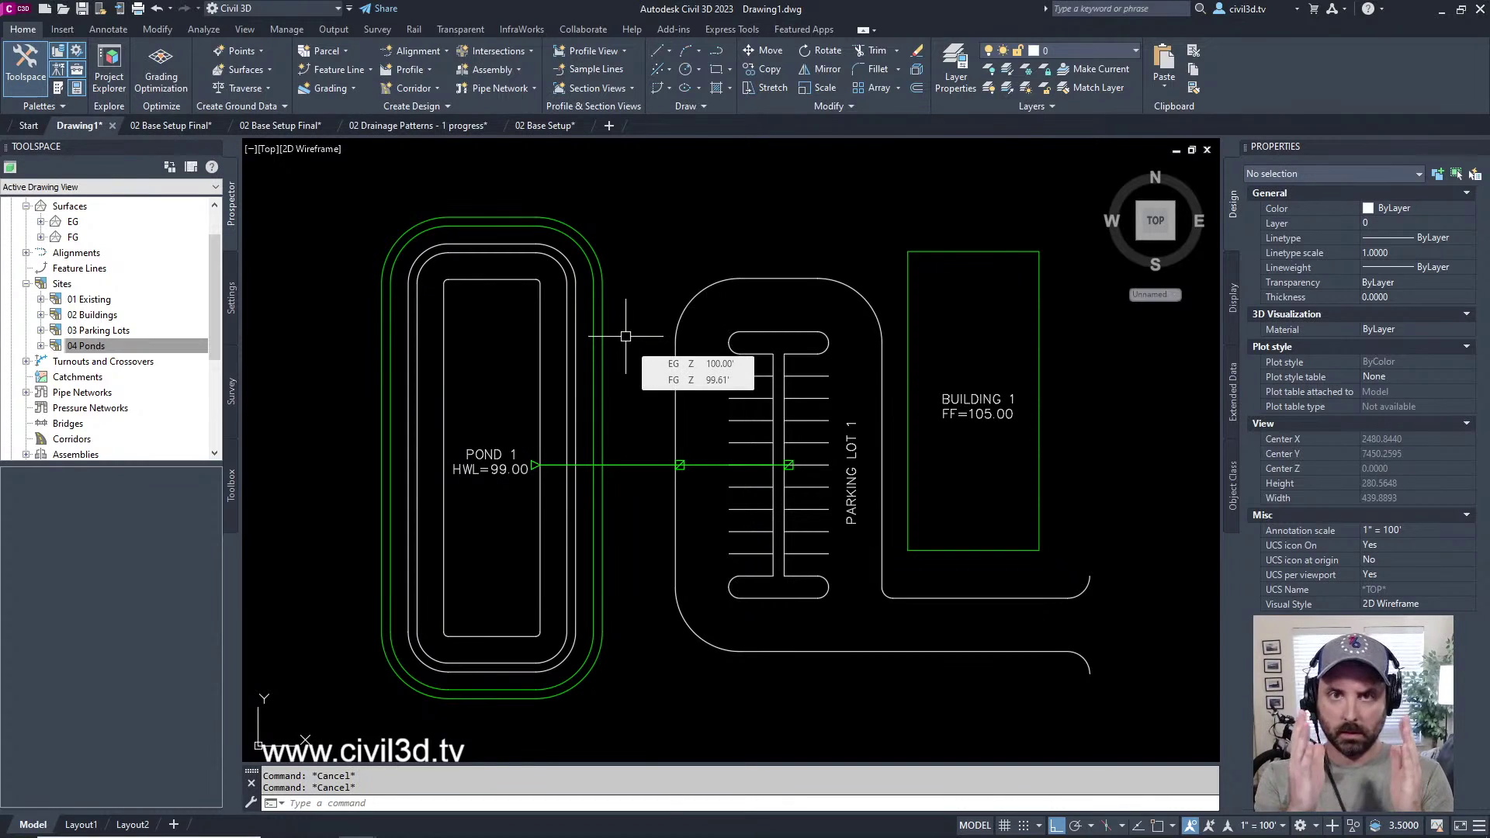
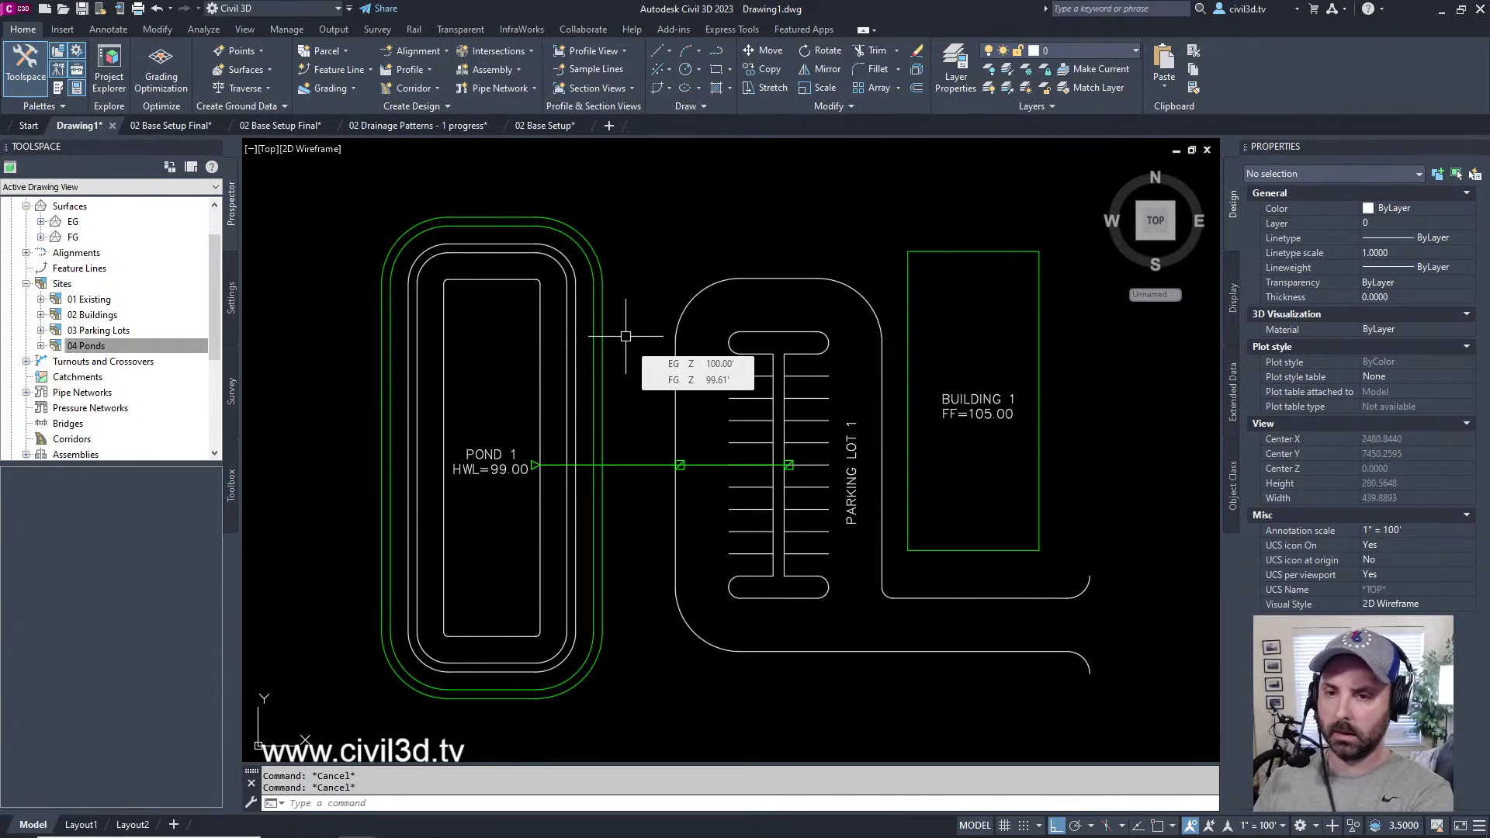
- Create a new site named 05 Parking Grid
left_click(59, 285)
right_click(60, 288)
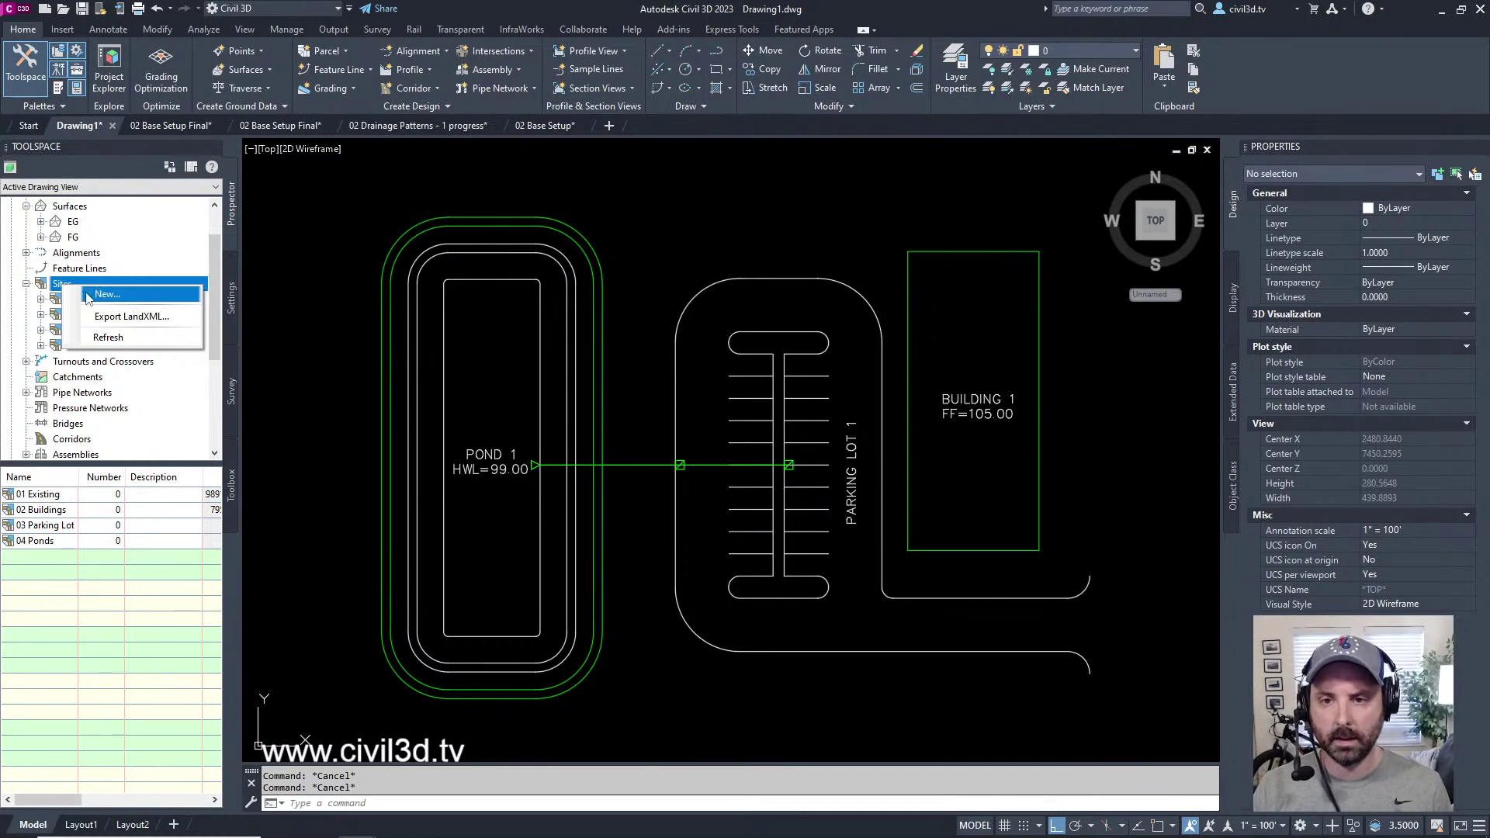
left_click(107, 294)
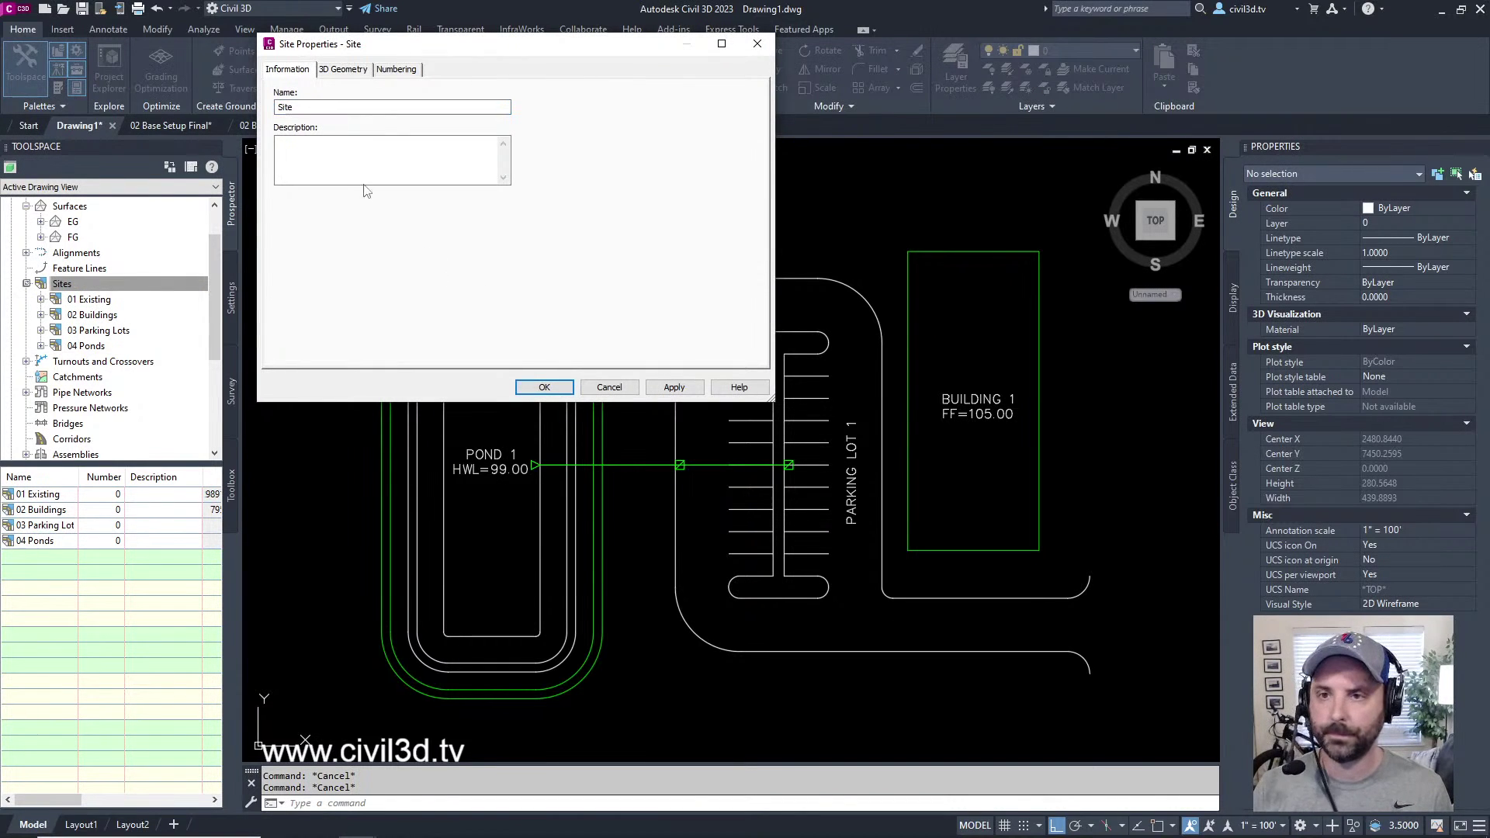
double_click(302, 108)
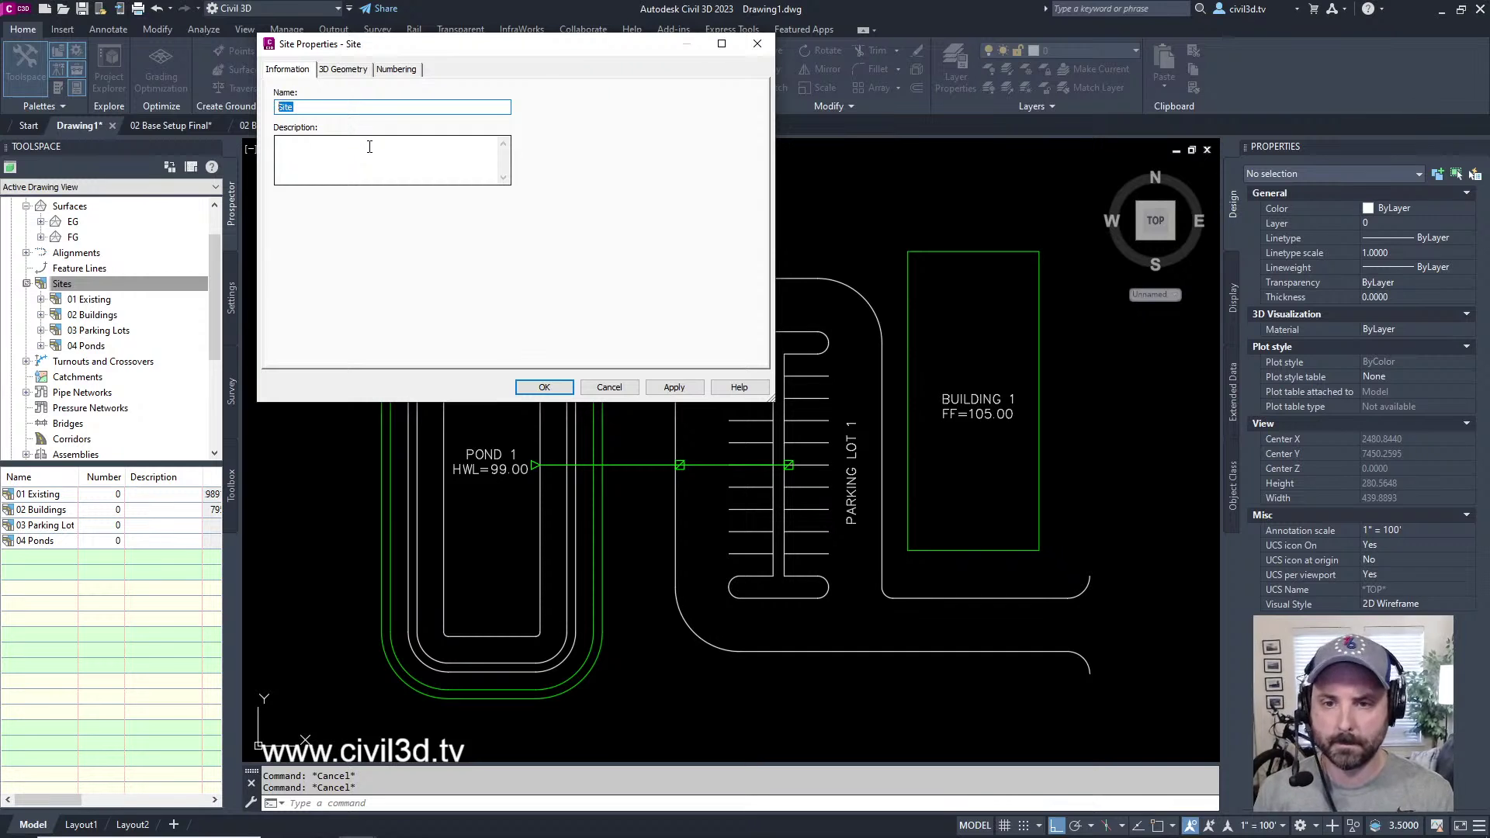
type("05")
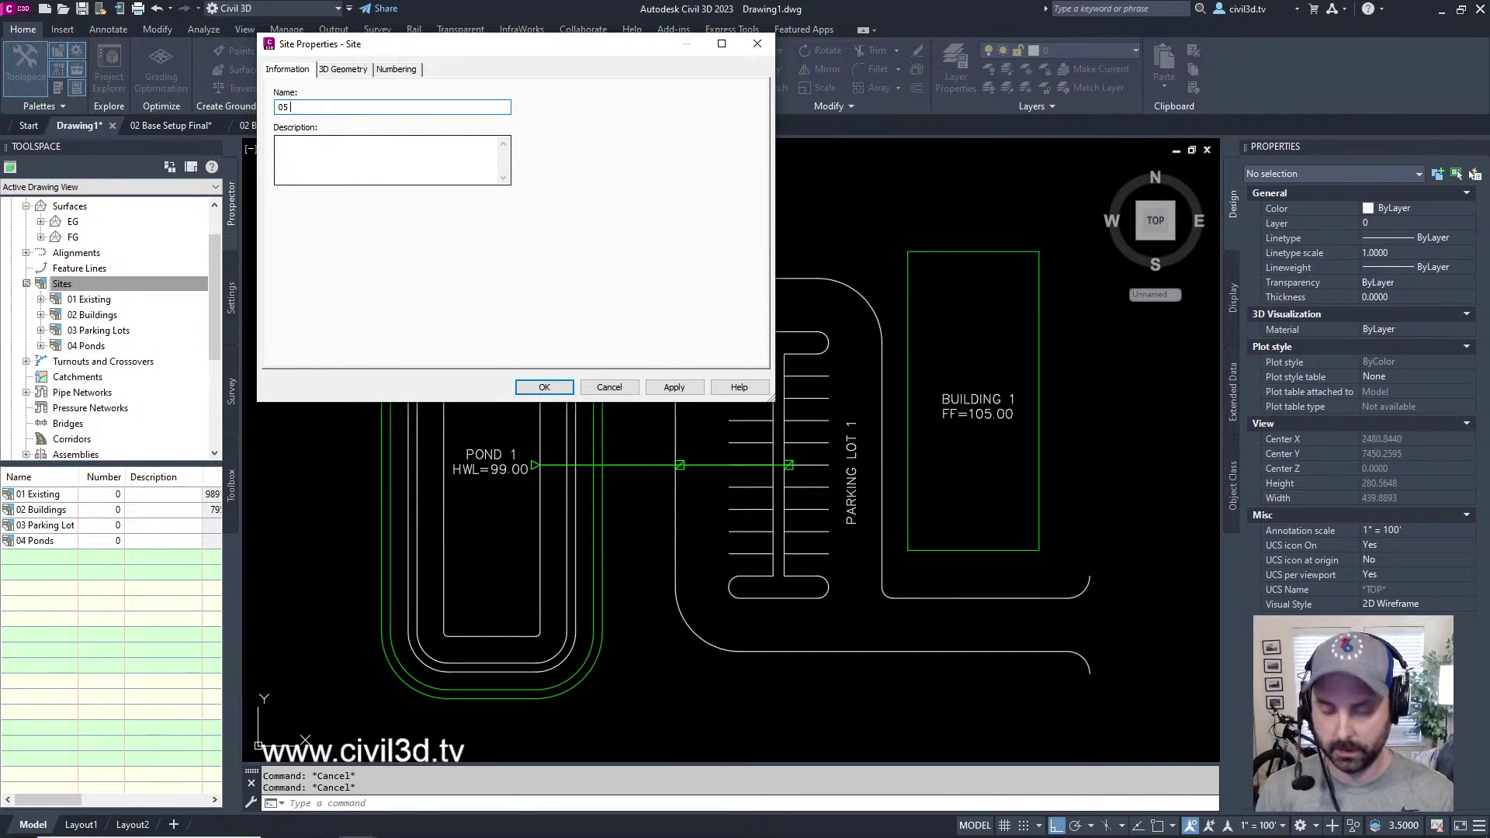
type(" Parking Grid")
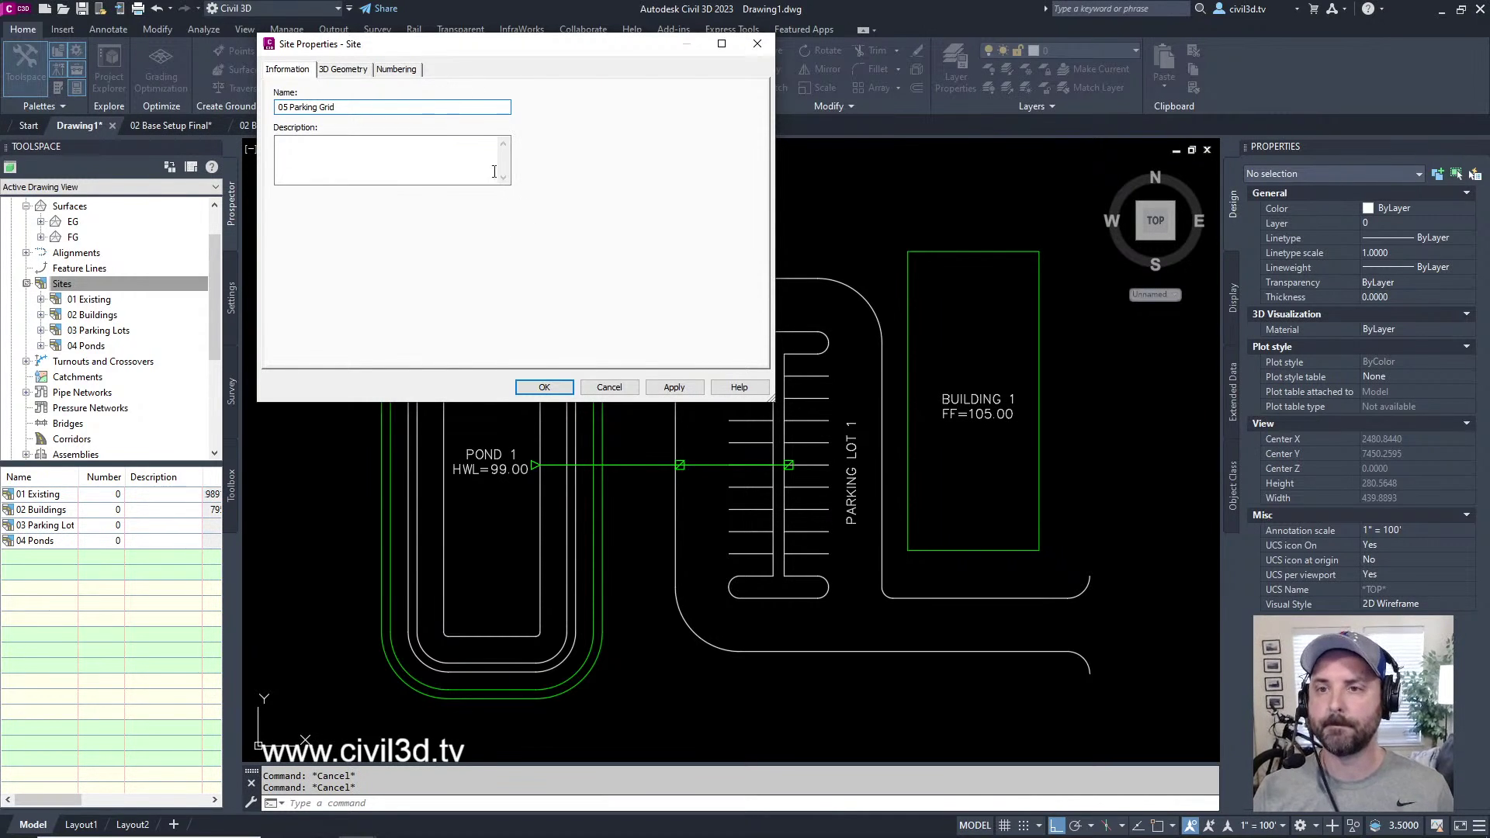
left_click(563, 390)
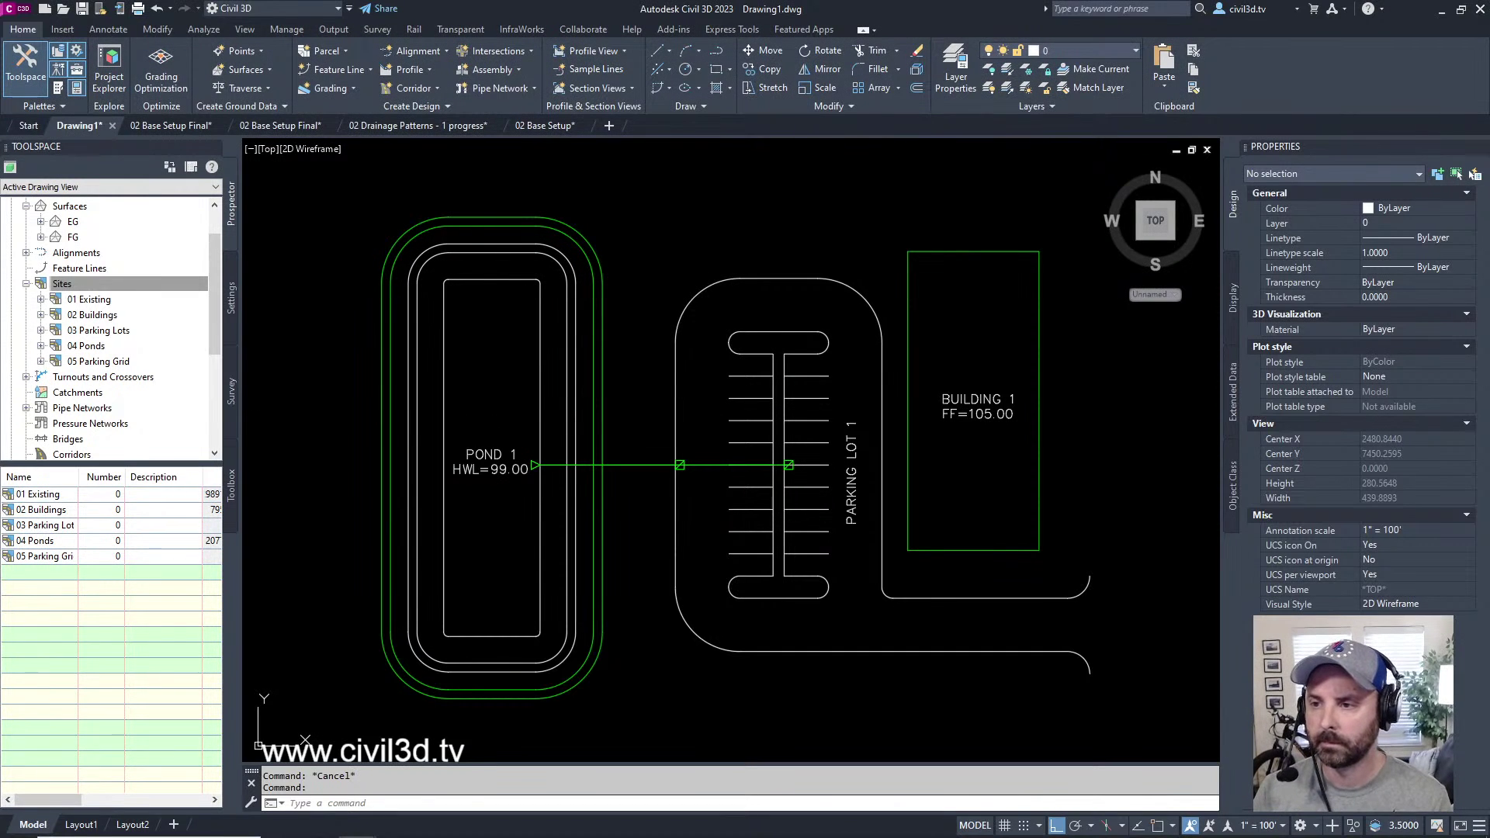
- Draw a rectangle of about 28,656 sq ft around Parking Lot 1, between Pond 1 and Building 1, crossing the entrance drive
middle_click_drag(825, 425, 776, 432)
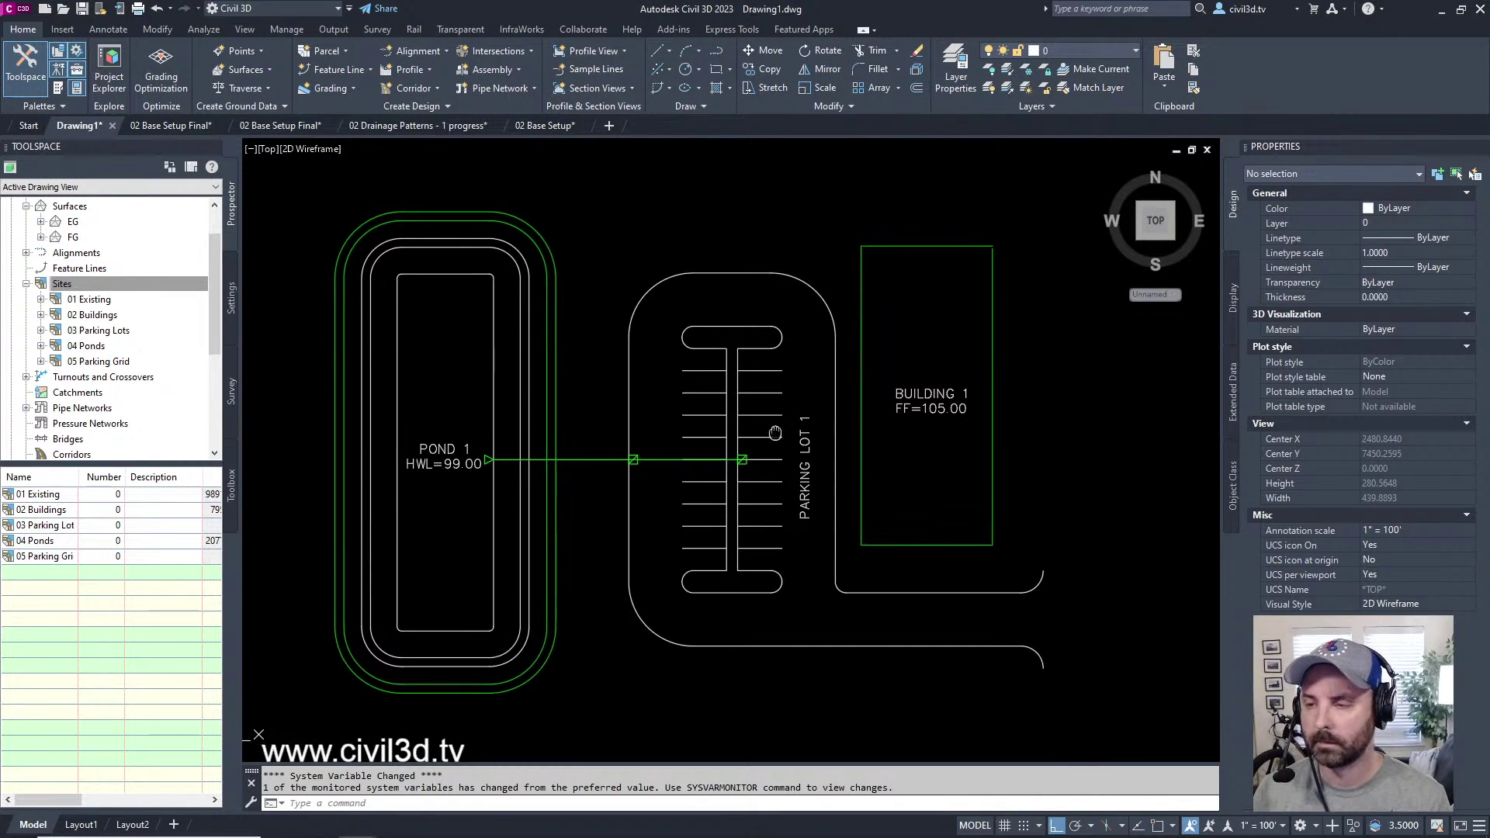
scroll(776, 432, "down", 3)
key("Escape")
key("Escape")
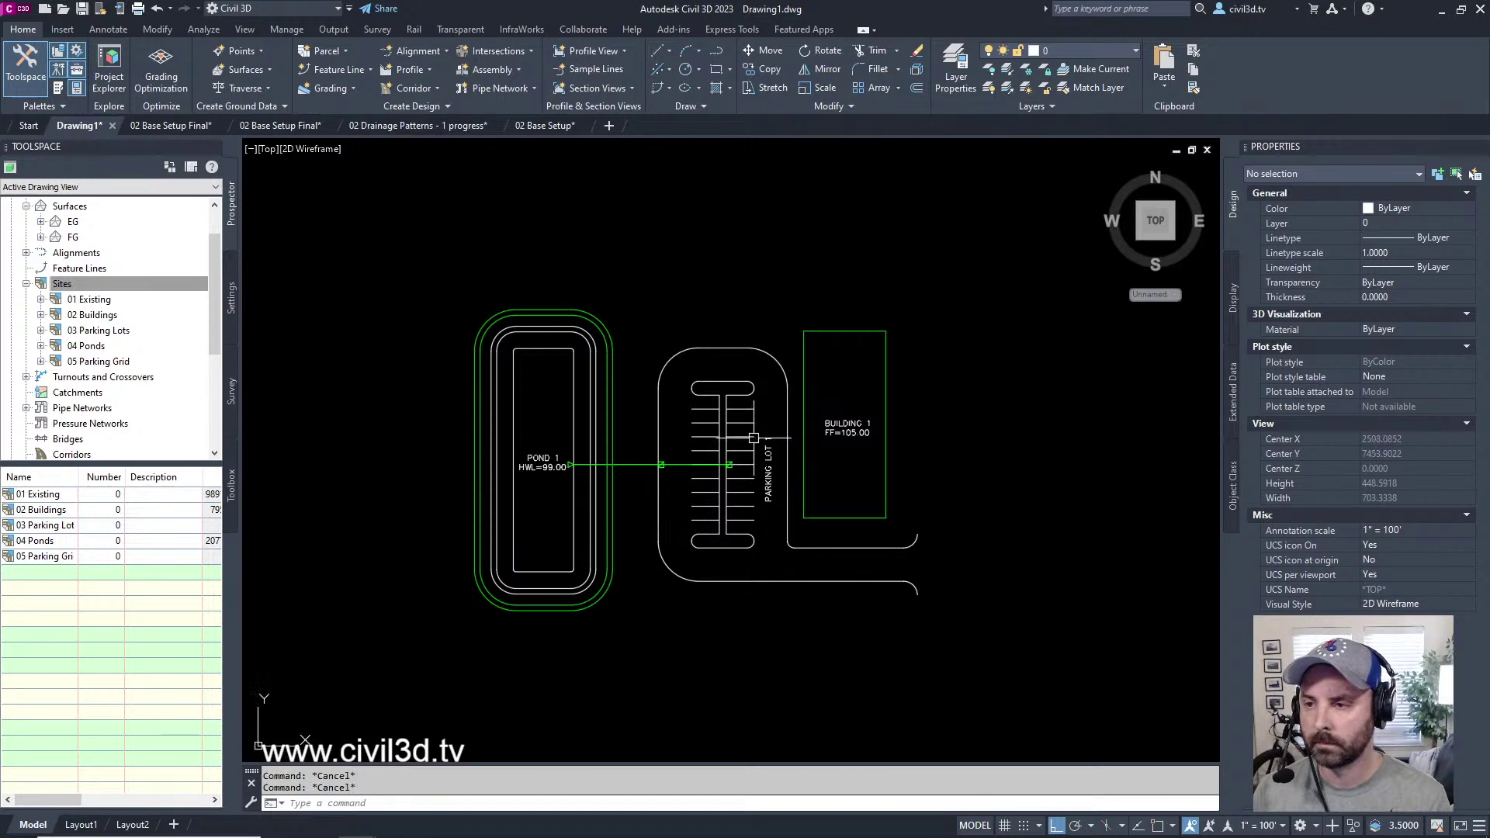
middle_click_drag(758, 426, 735, 450)
type("rec")
key("Return")
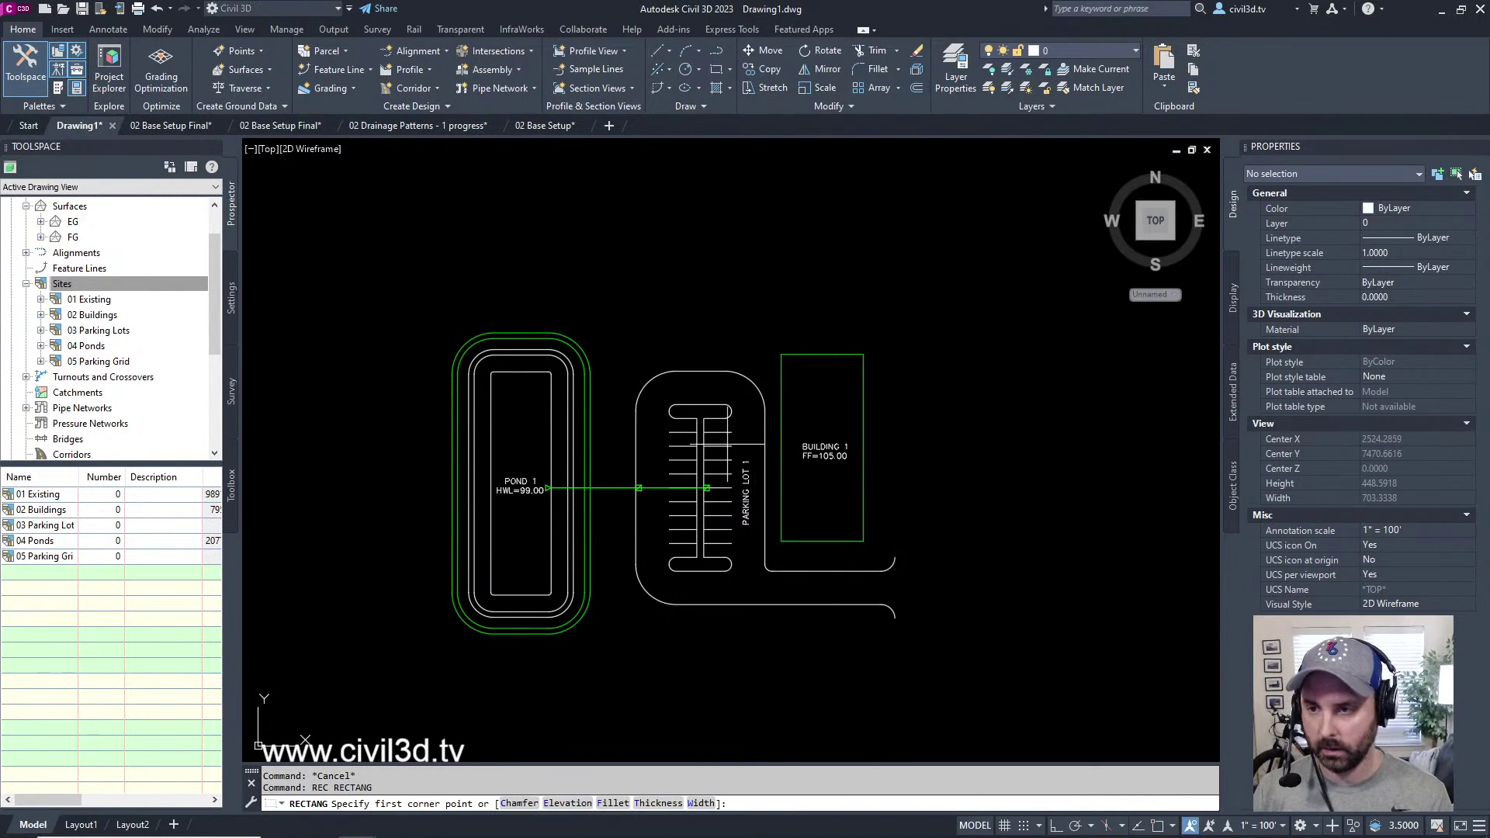
left_click(608, 304)
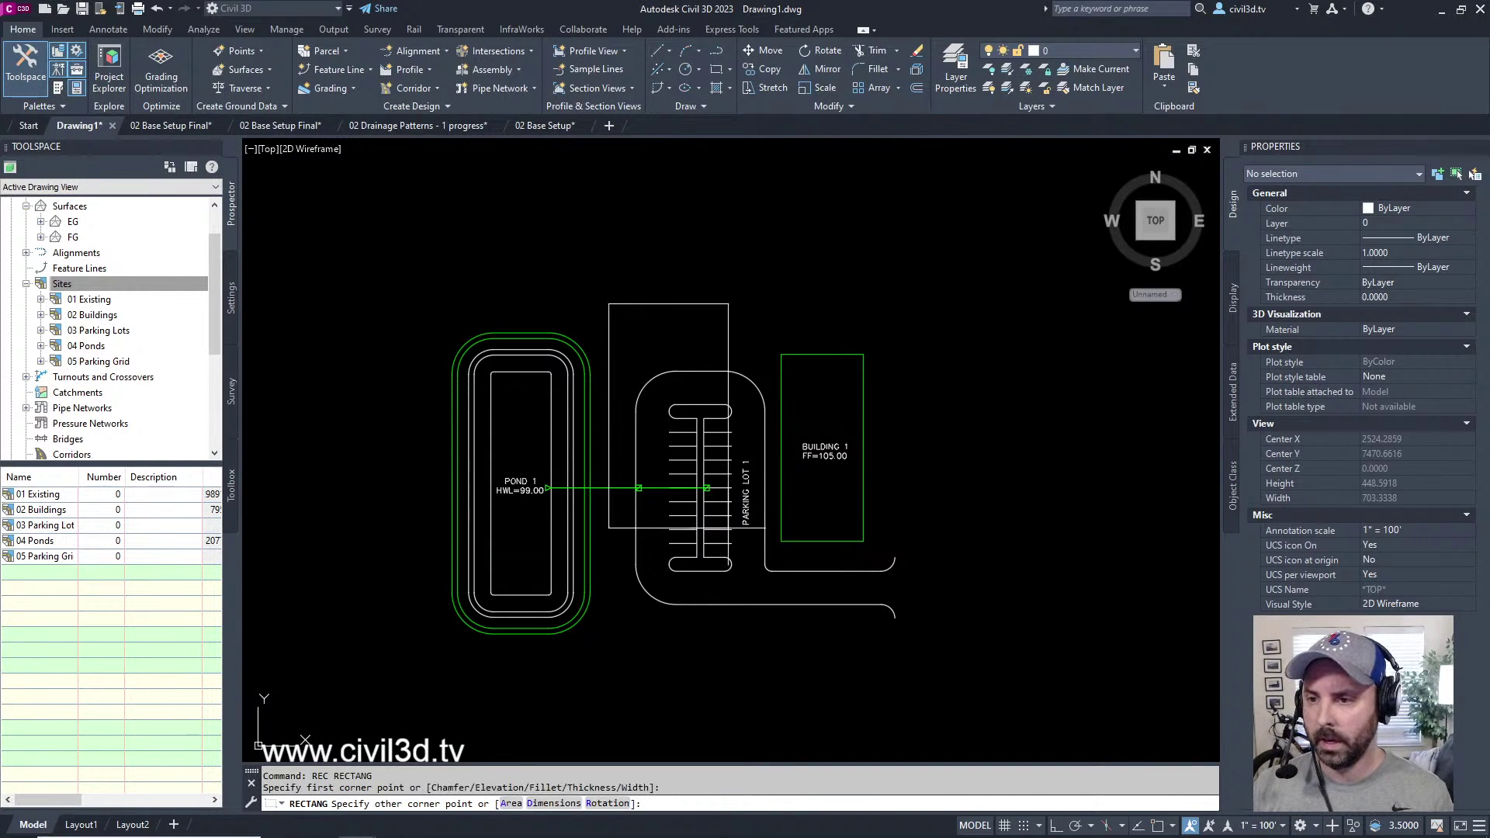
left_click(774, 640)
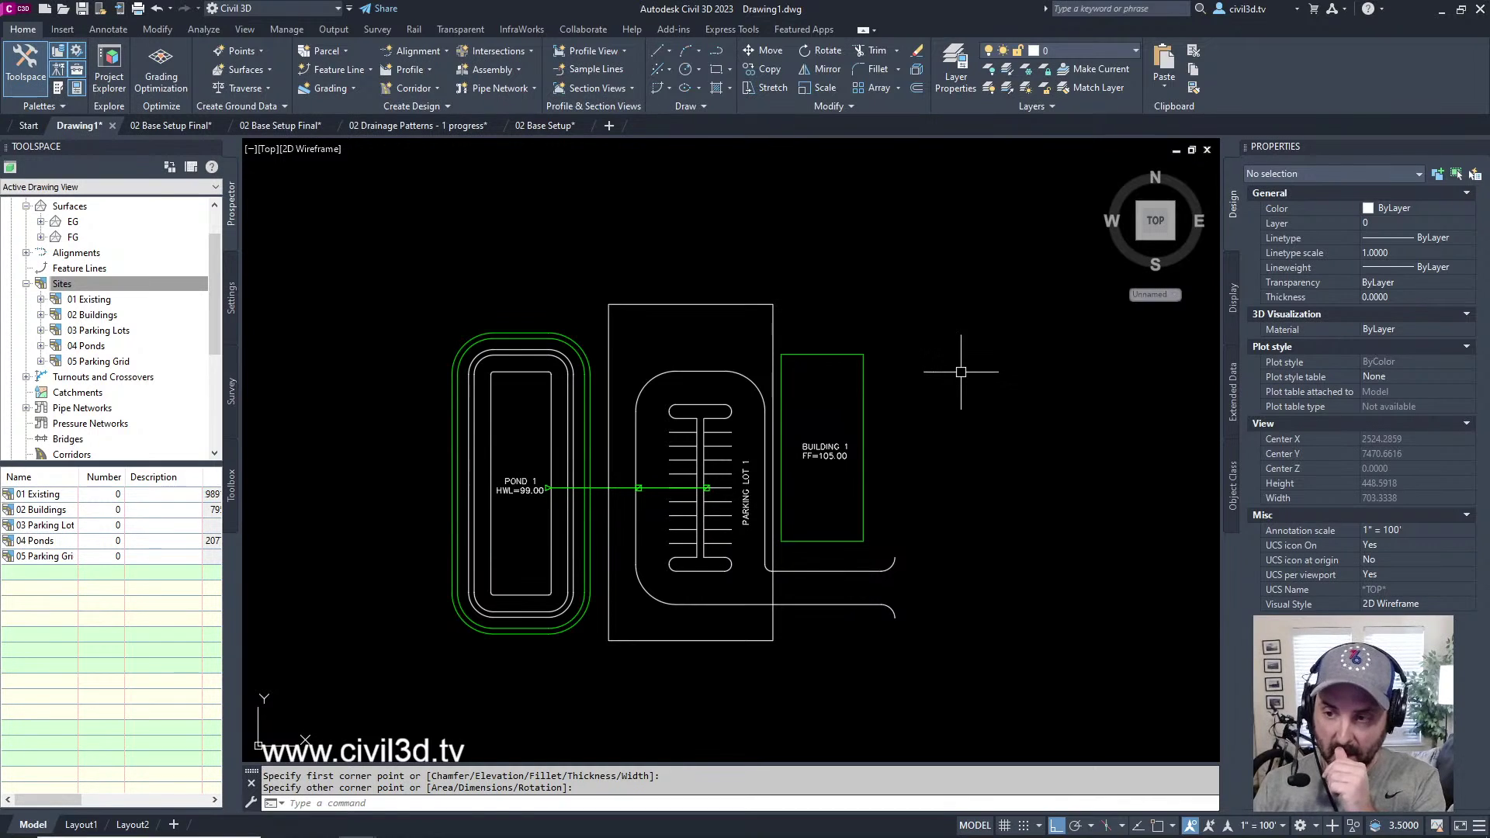
scroll(869, 426, "up", 1)
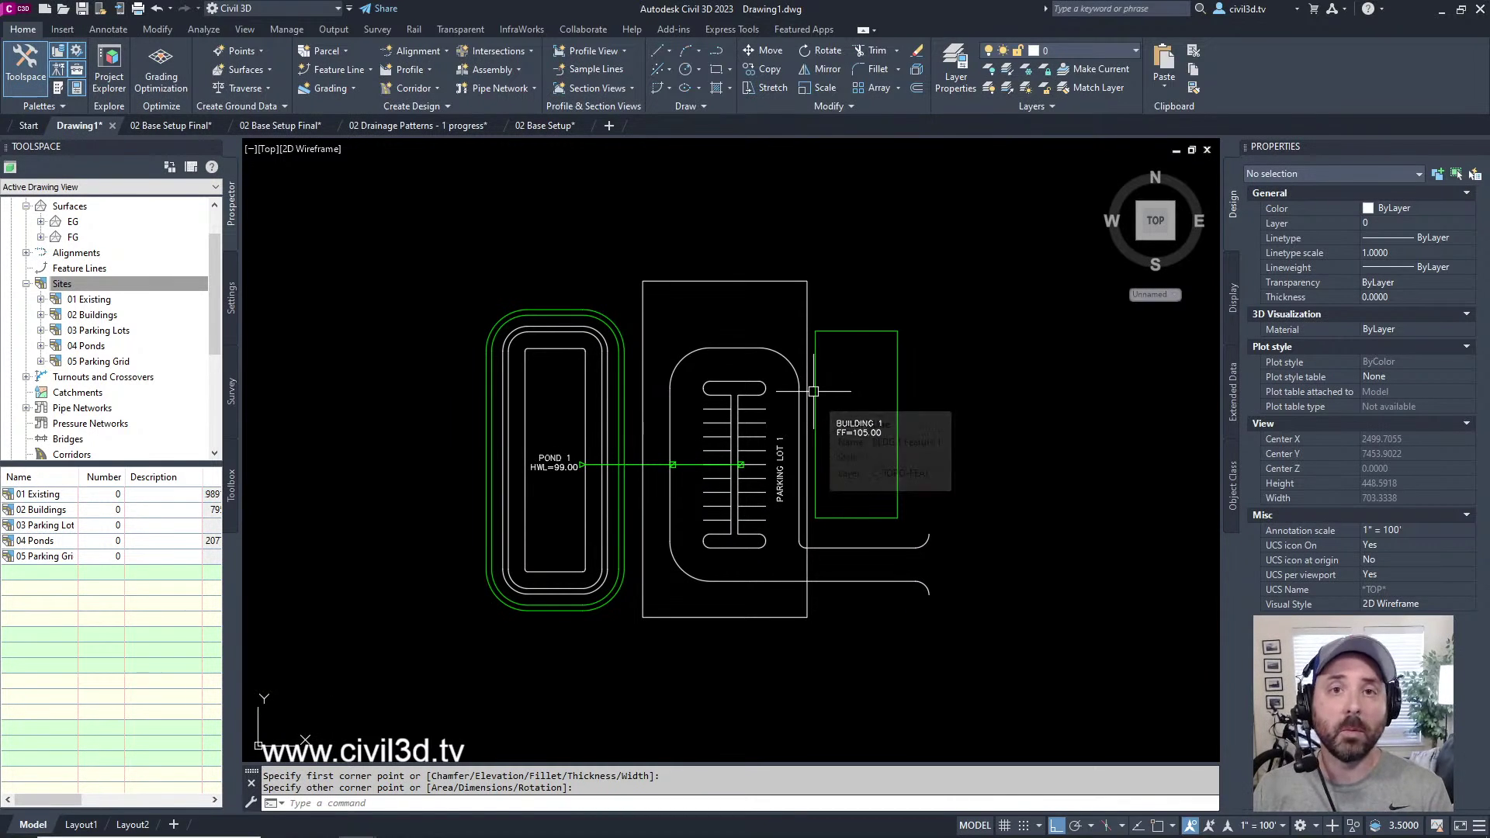
scroll(818, 486, "up", 1)
mouse_move(818, 487)
middle_mouse_down()
mouse_move(876, 527)
mouse_move(846, 508)
middle_mouse_up()
key("Escape")
key("Escape")
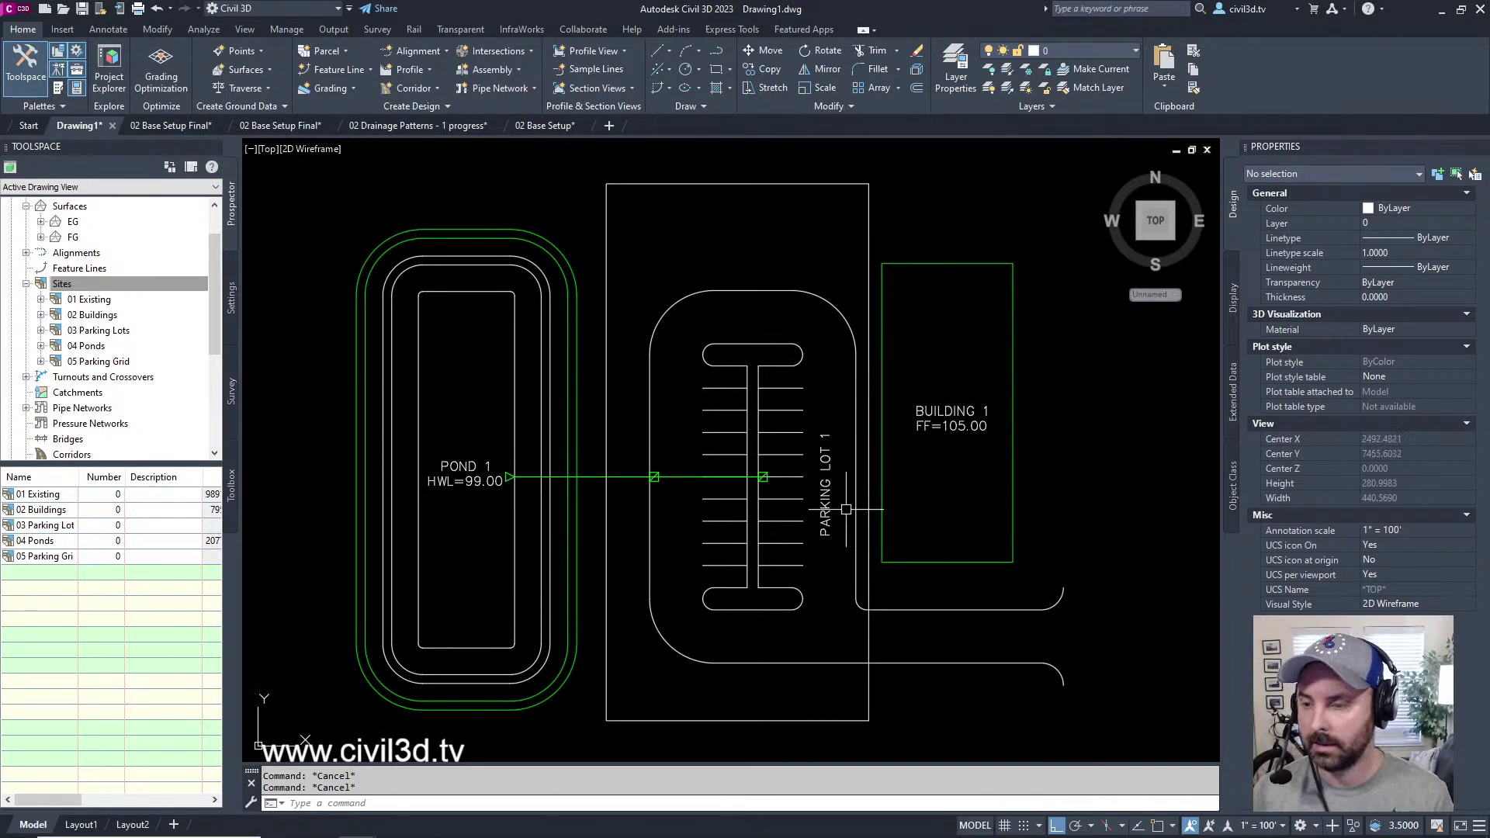
- Convert the rectangle around Parking Lot 1 into a feature line in site 05 Parking Grid, erasing the original and assigning elevations
left_click(869, 204)
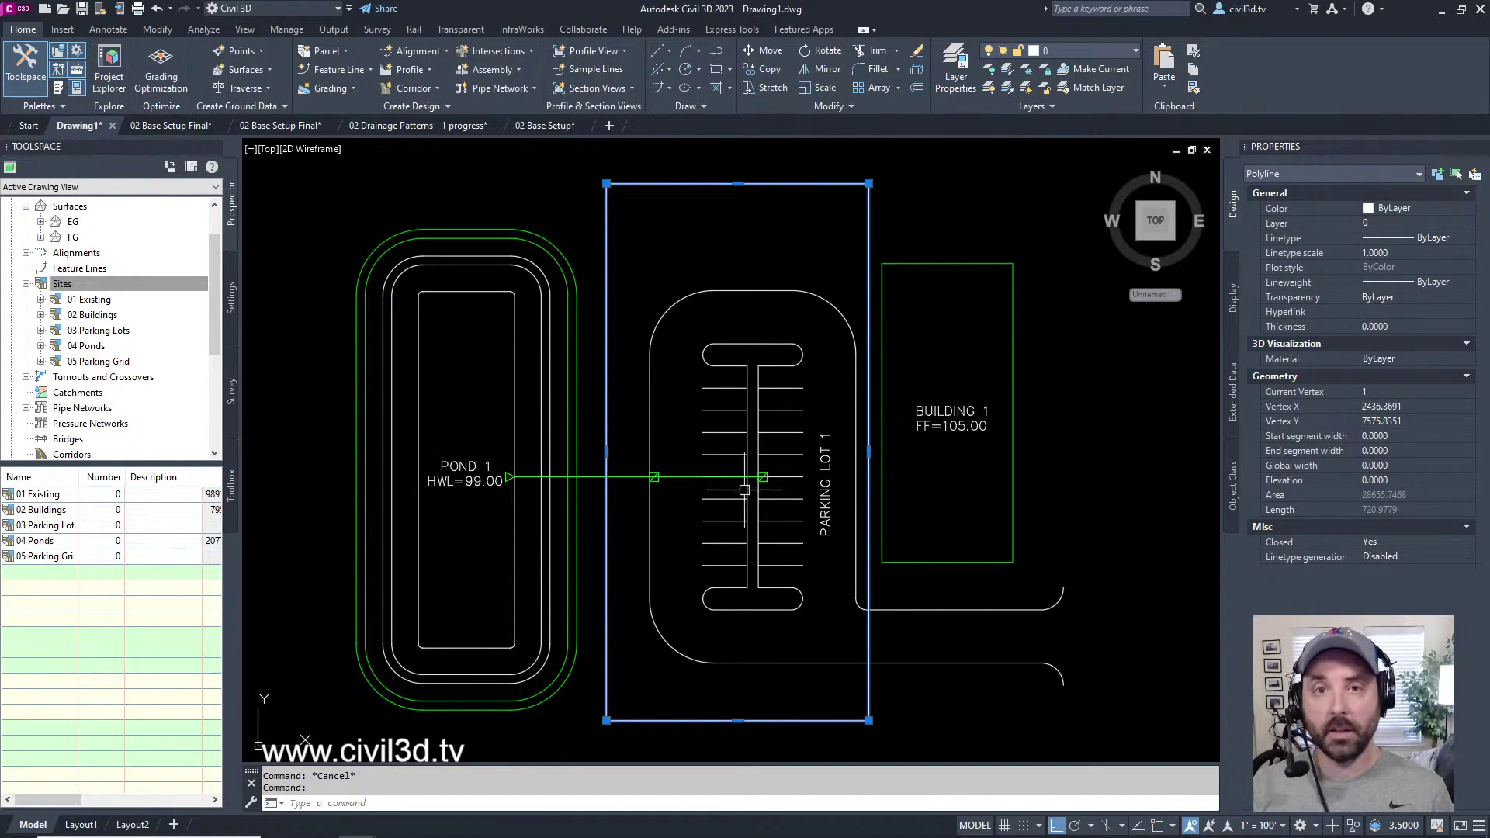
middle_click_drag(775, 429, 758, 421)
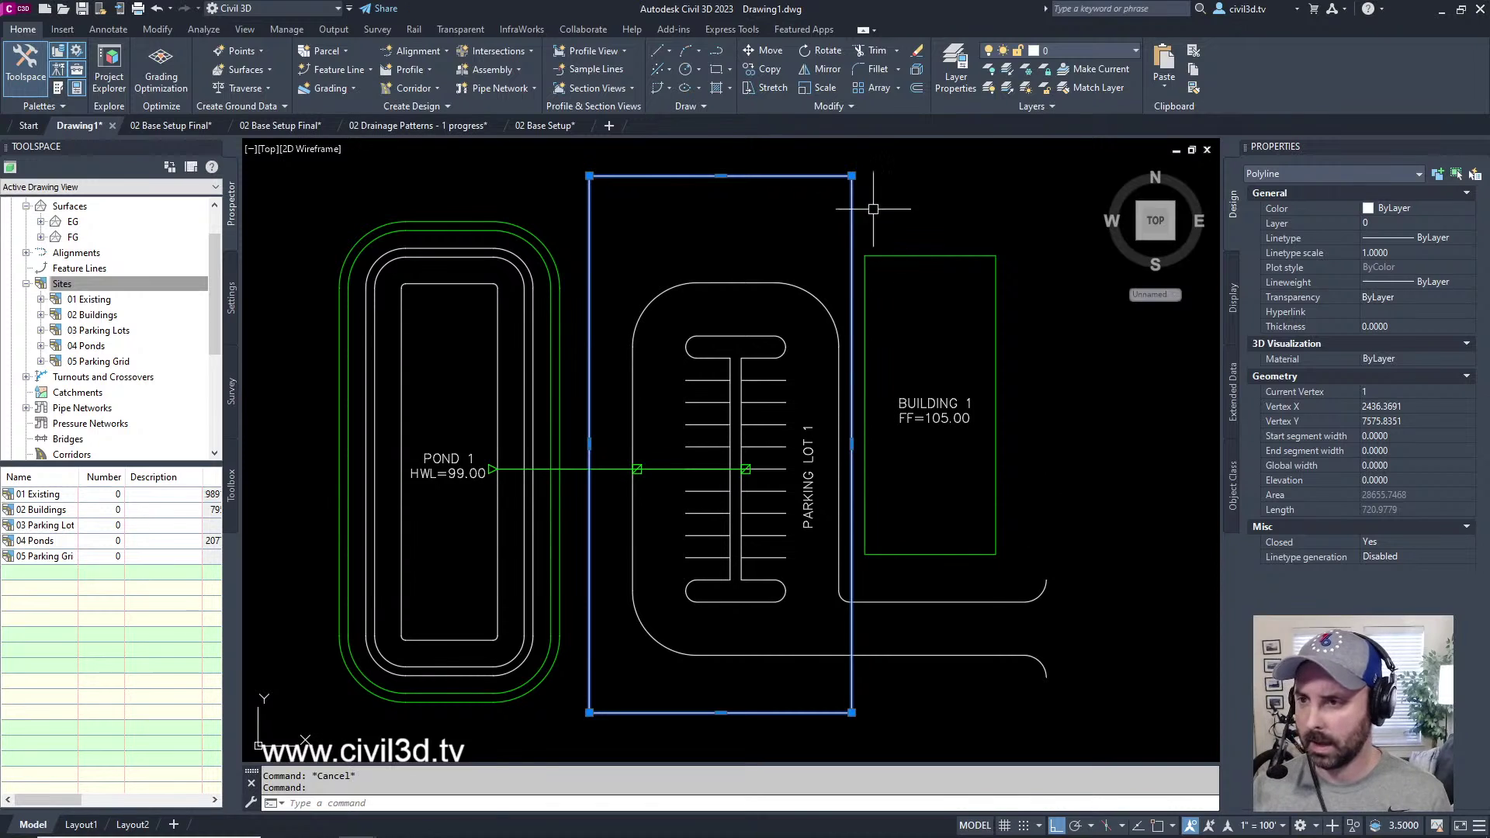
mouse_move(989, 261)
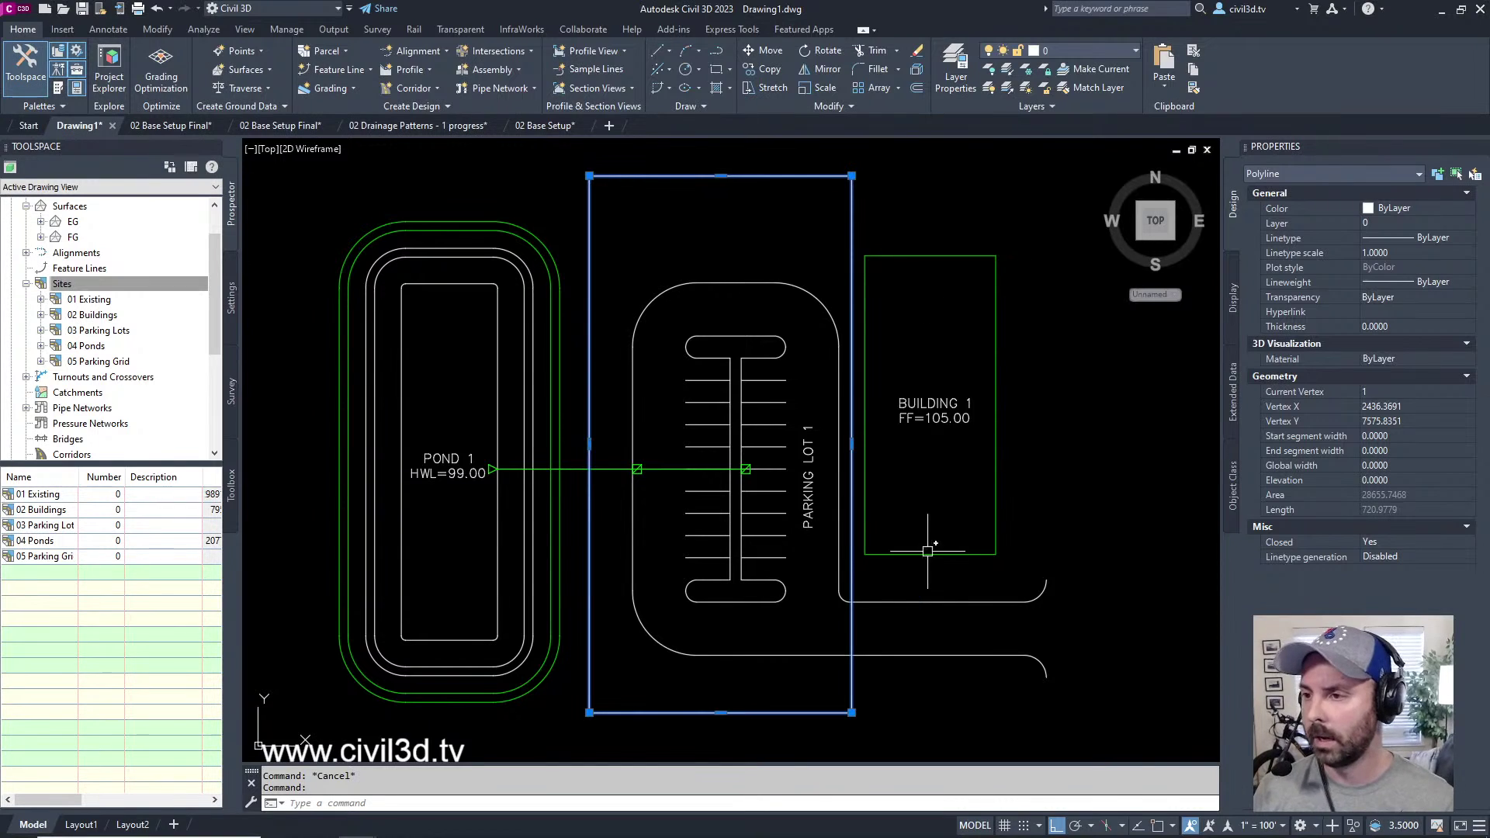
middle_click_drag(970, 466, 956, 474)
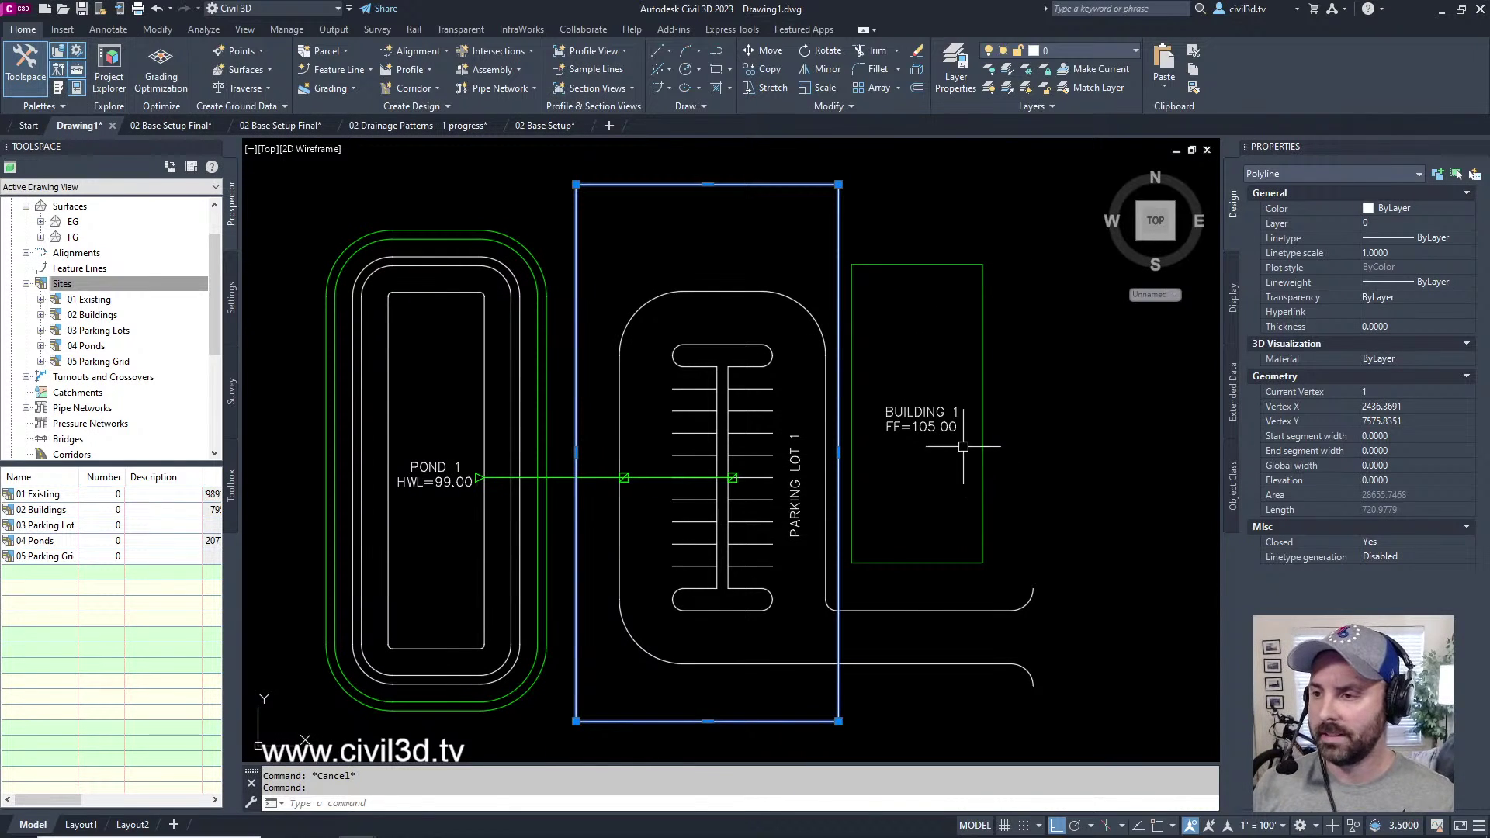
mouse_move(956, 442)
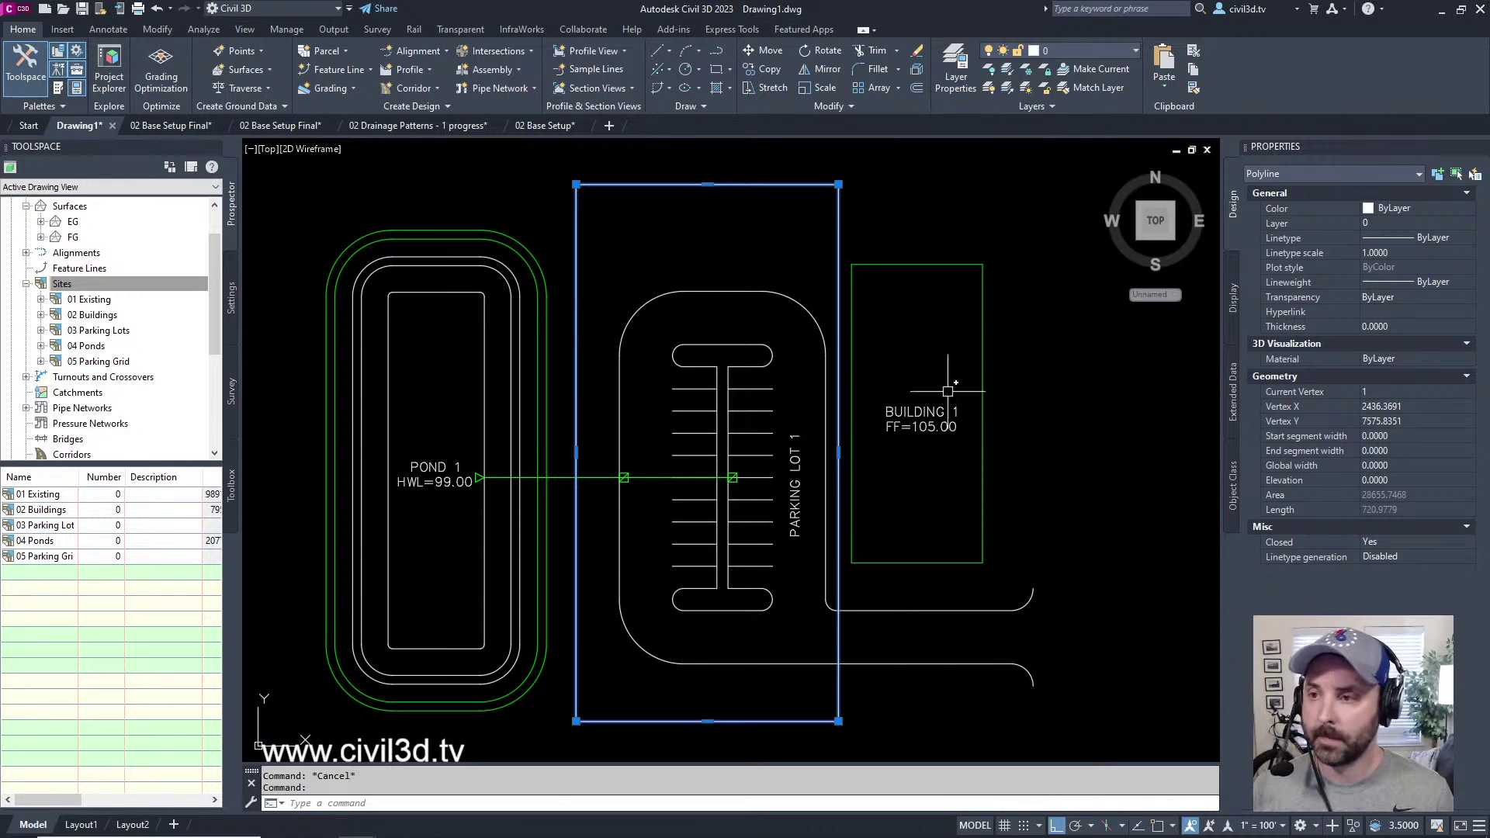
mouse_move(743, 421)
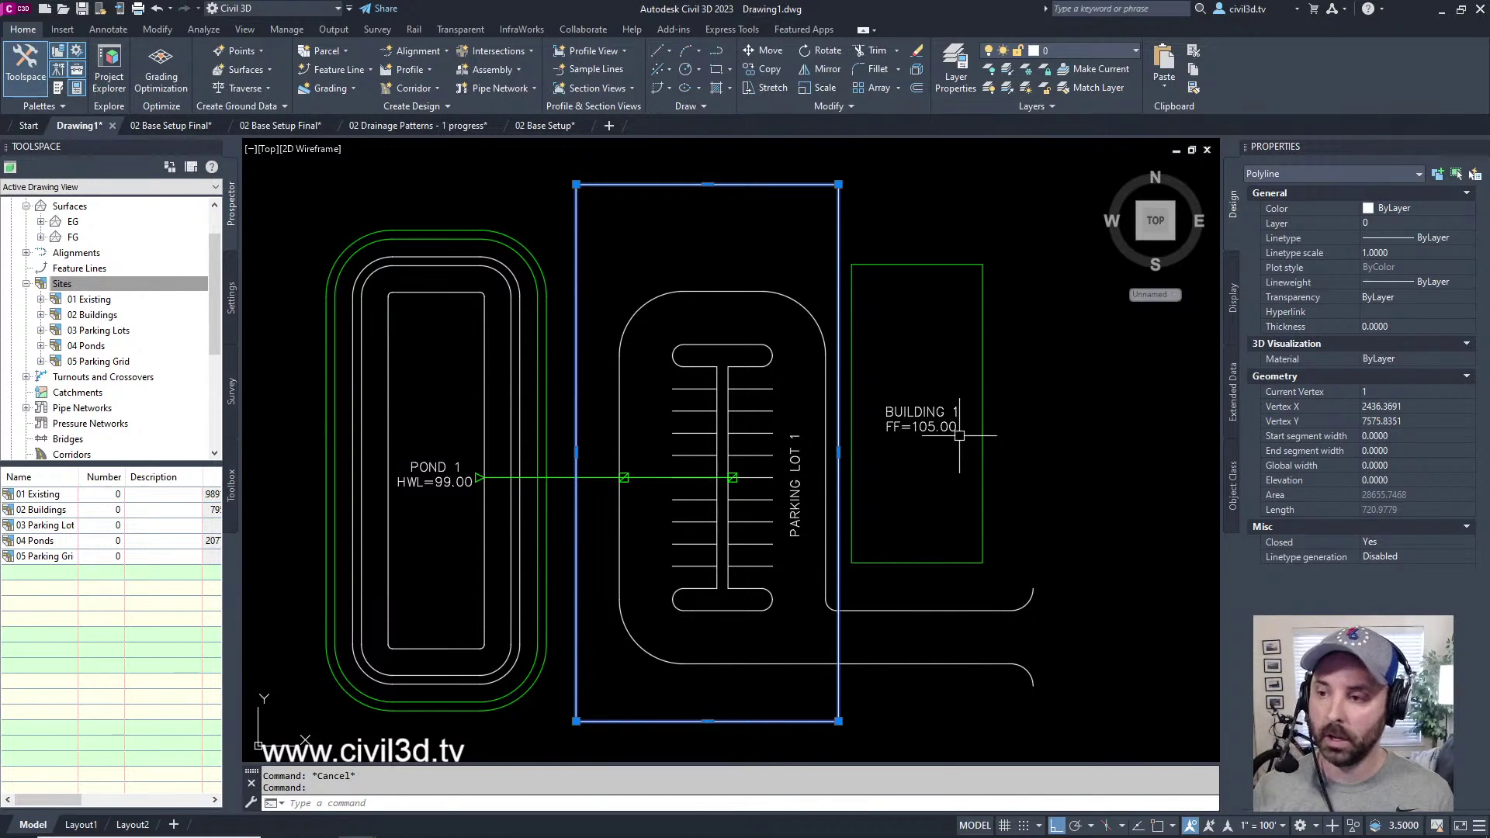
middle_click_drag(931, 434, 937, 427)
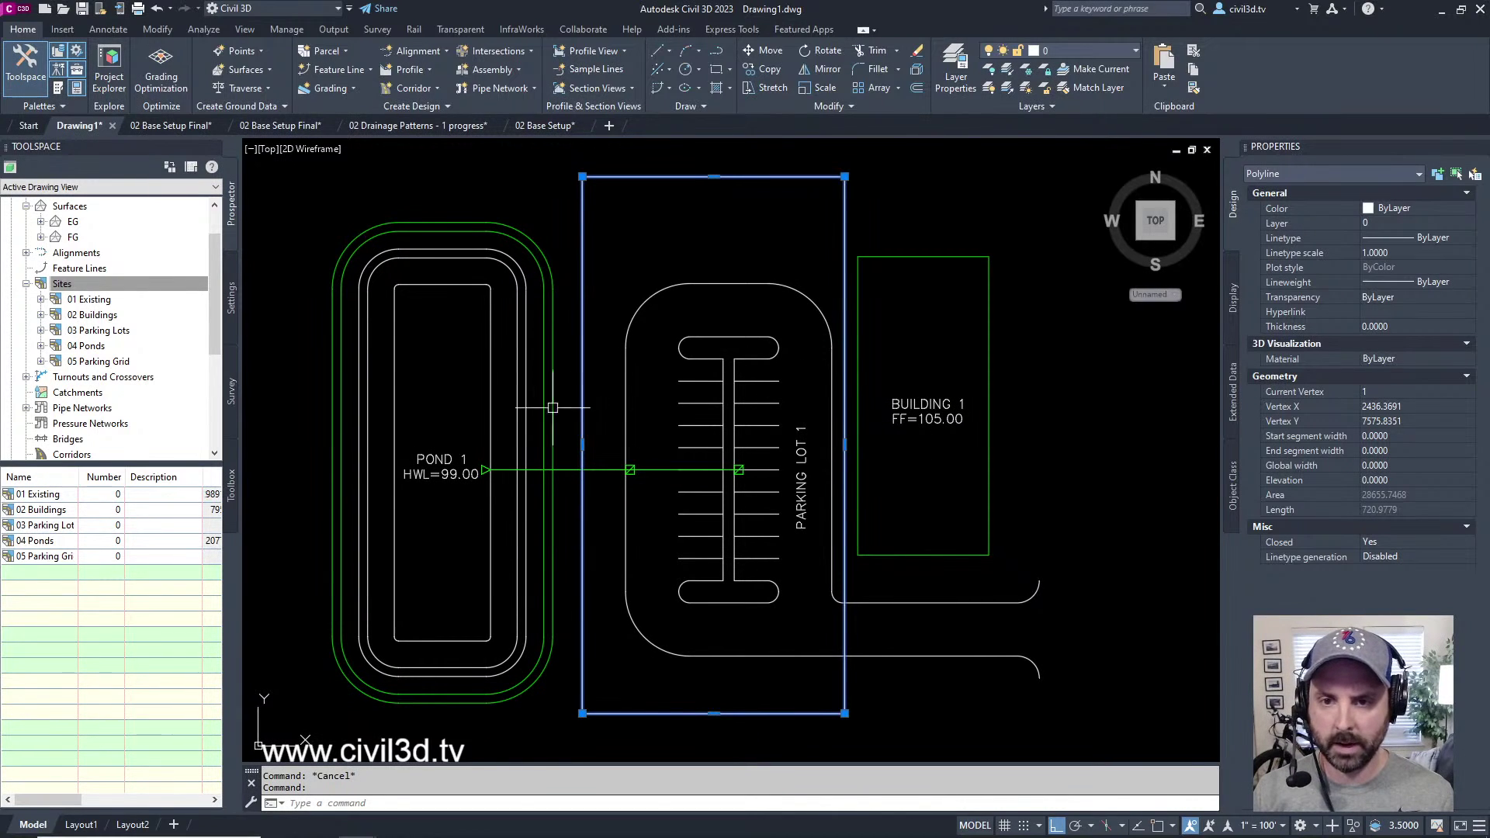
left_click(365, 69)
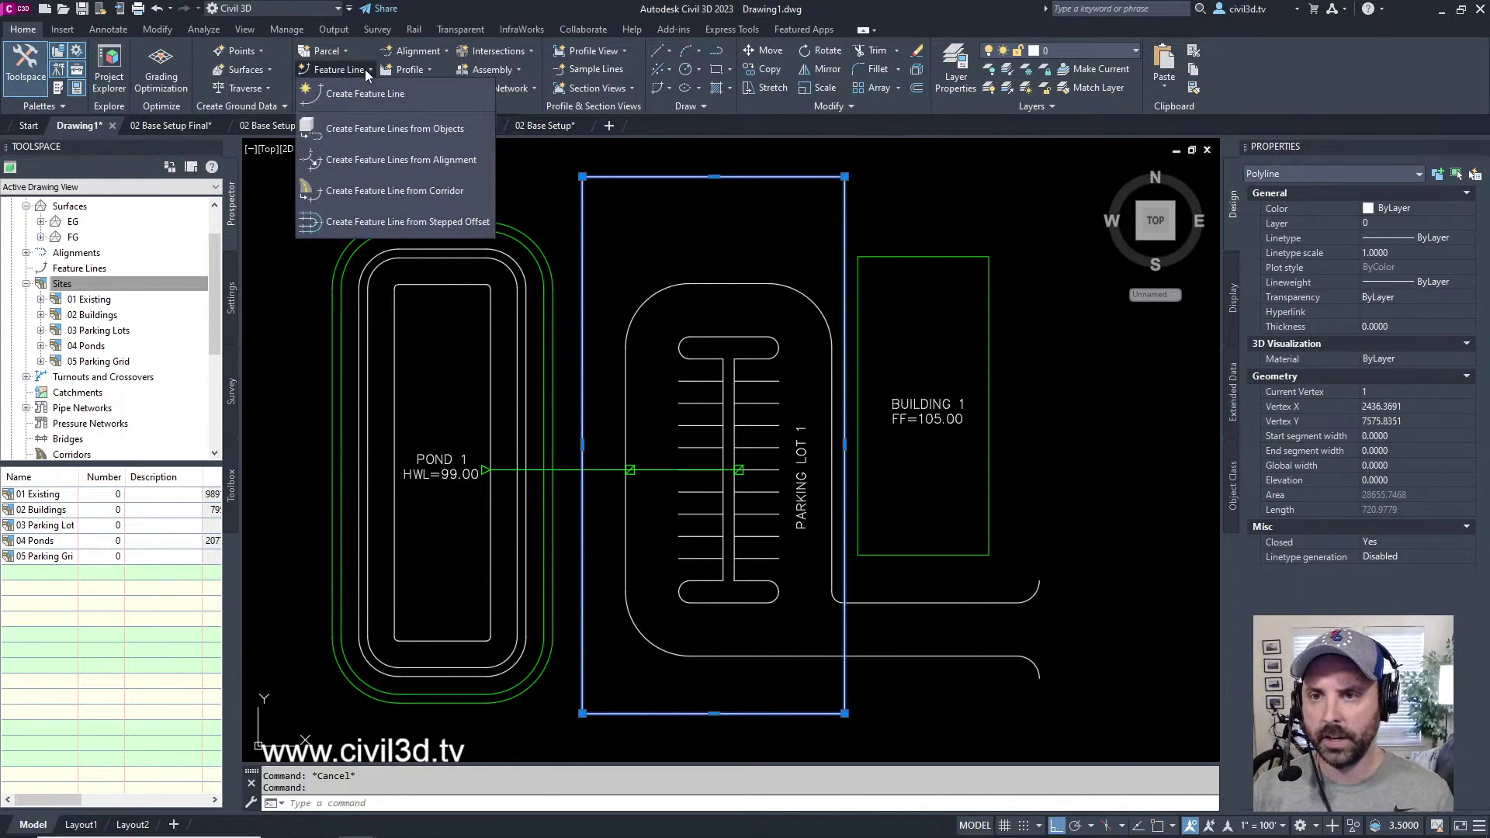
left_click(430, 128)
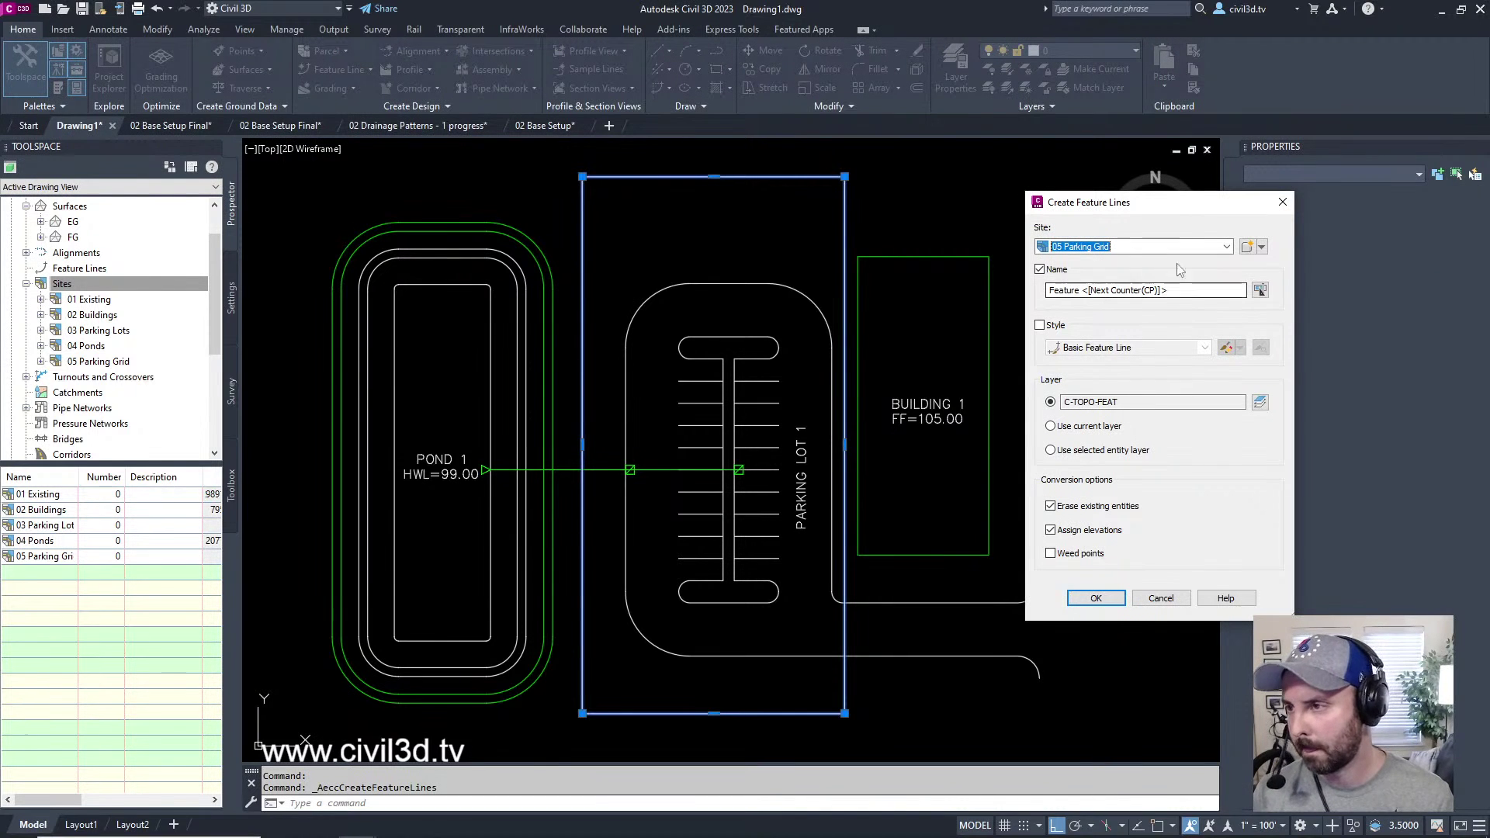
left_click(1226, 246)
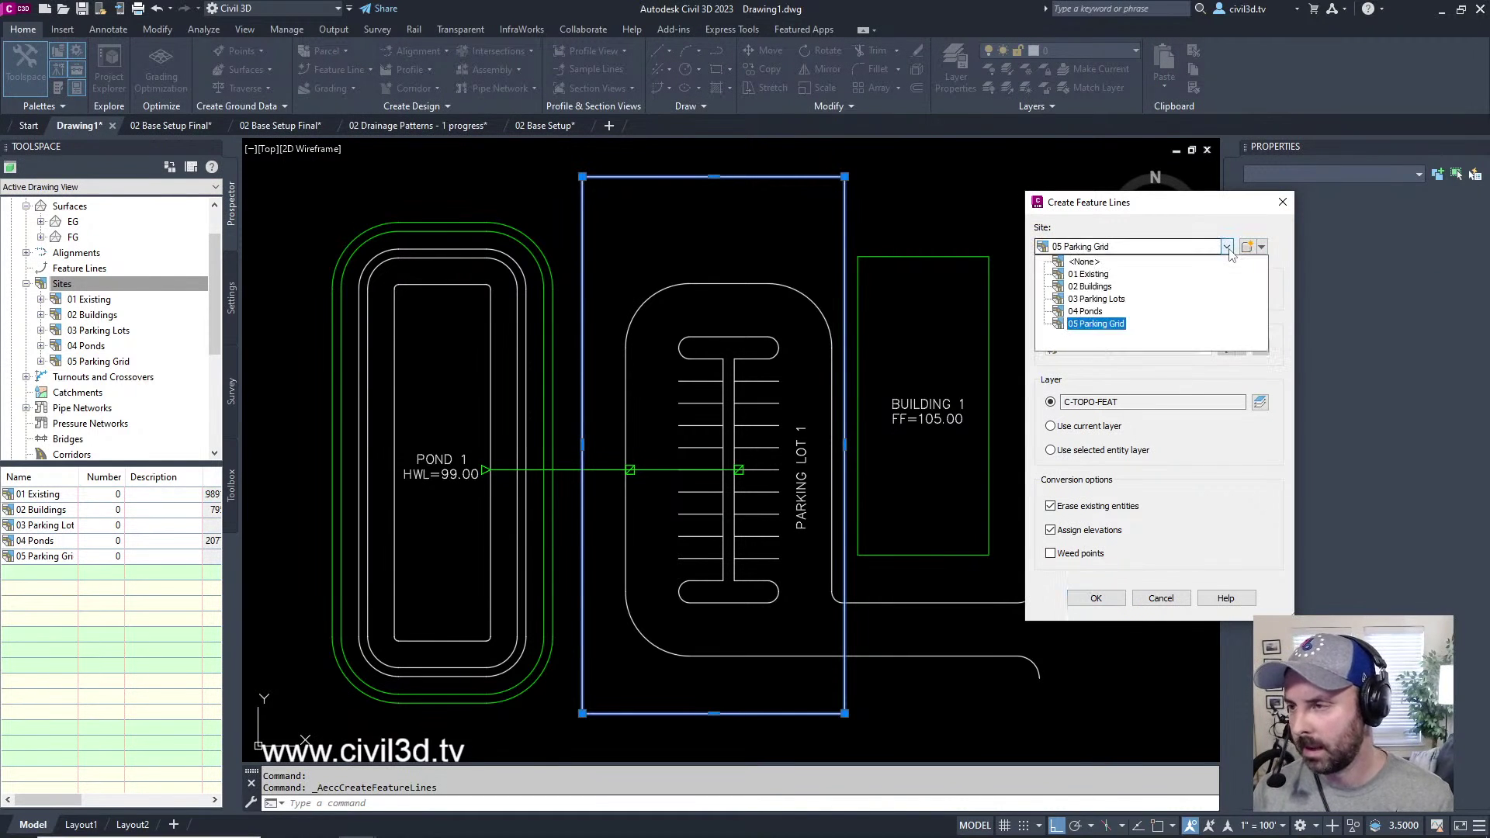
left_click(1122, 324)
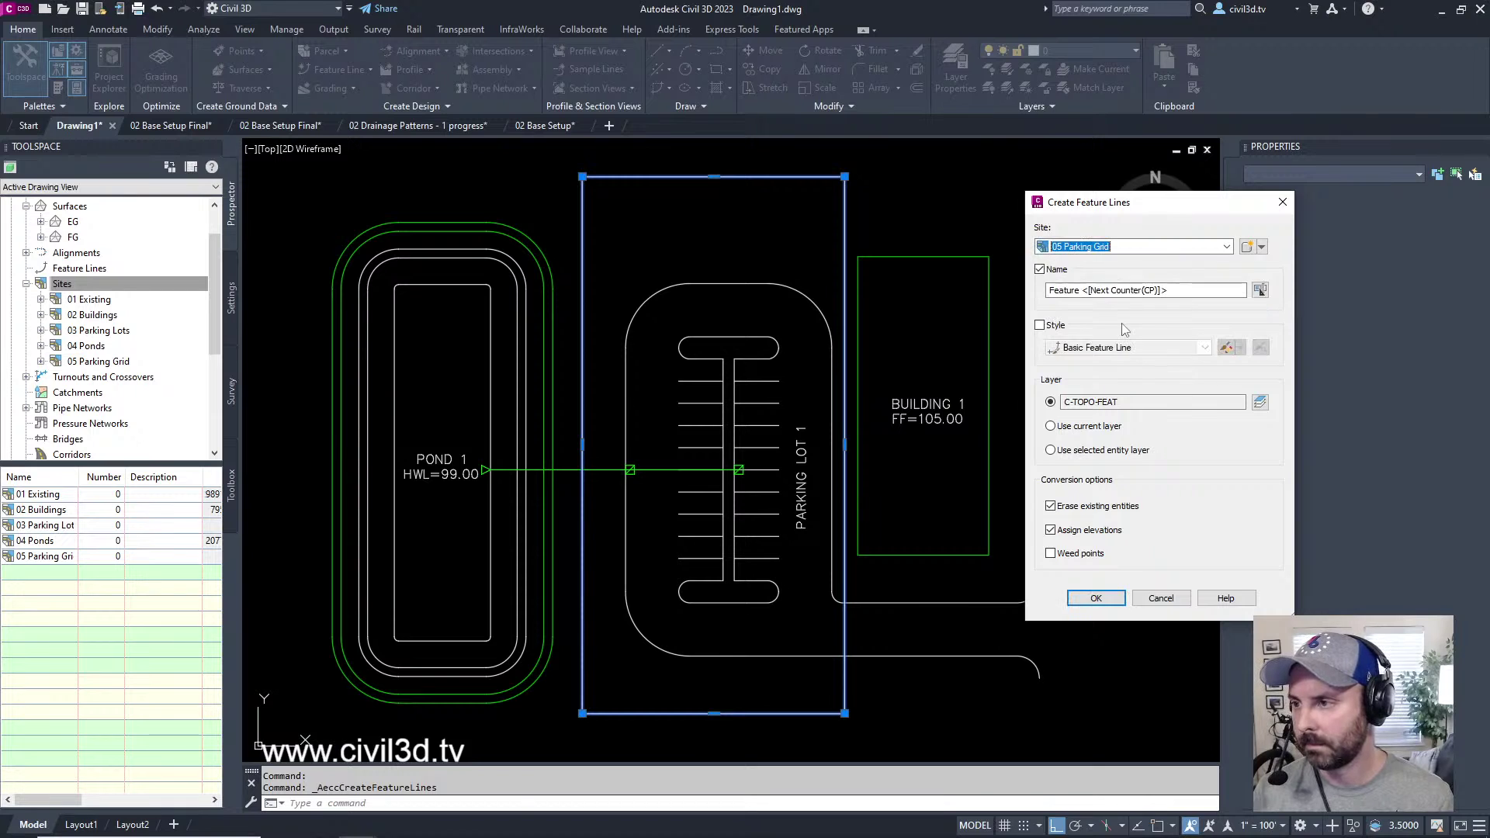
left_click(1066, 293)
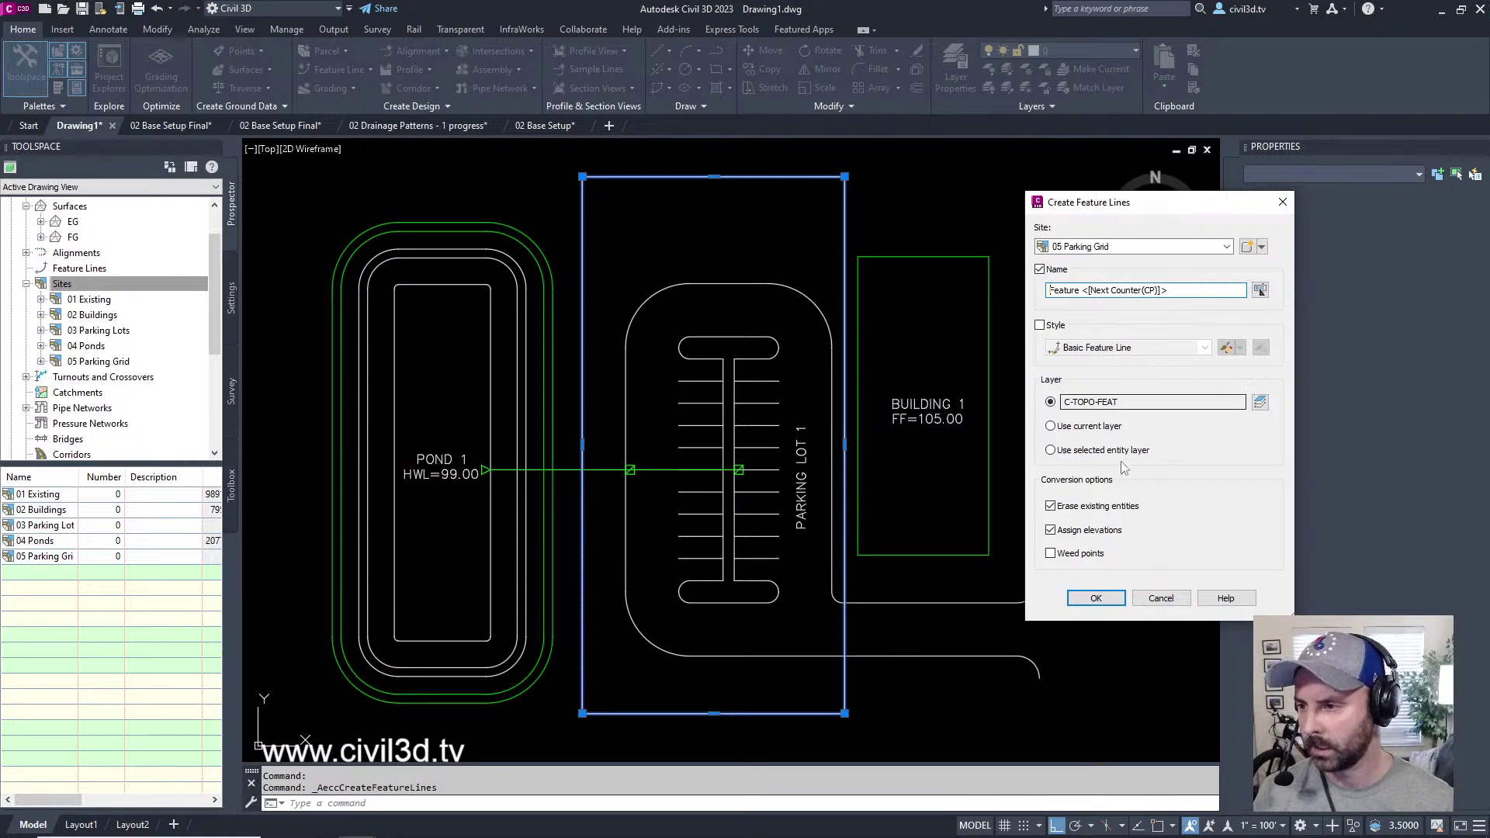
left_click(1108, 602)
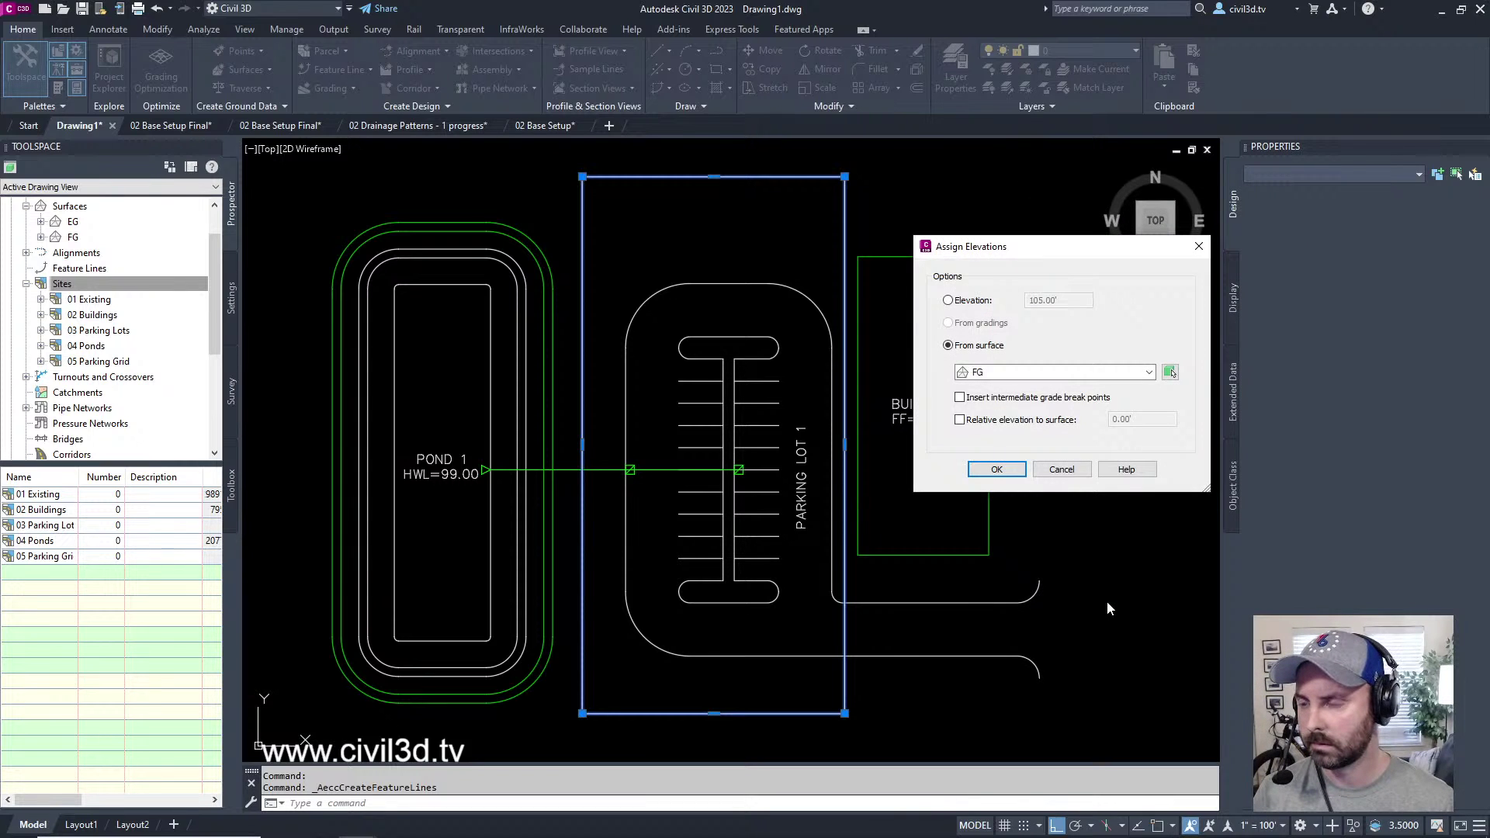
- Assign the Parking Lot 1 rectangle feature line a fixed elevation of 104.5 instead of taking elevations from the FG surface
left_click(947, 300)
left_click_drag(1028, 252, 1157, 172)
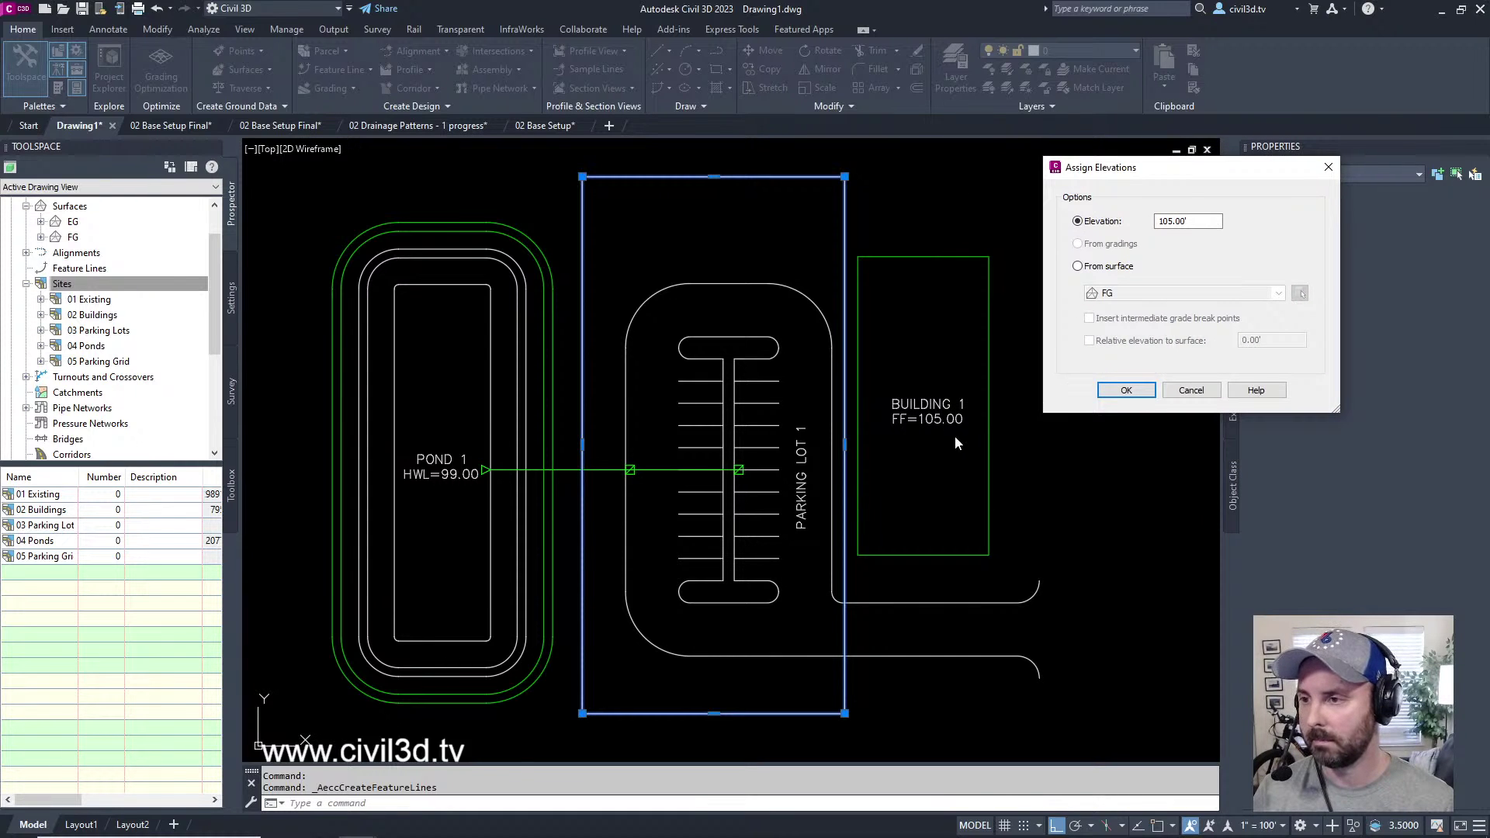
left_click(1200, 220)
left_click_drag(1190, 222, 1172, 232)
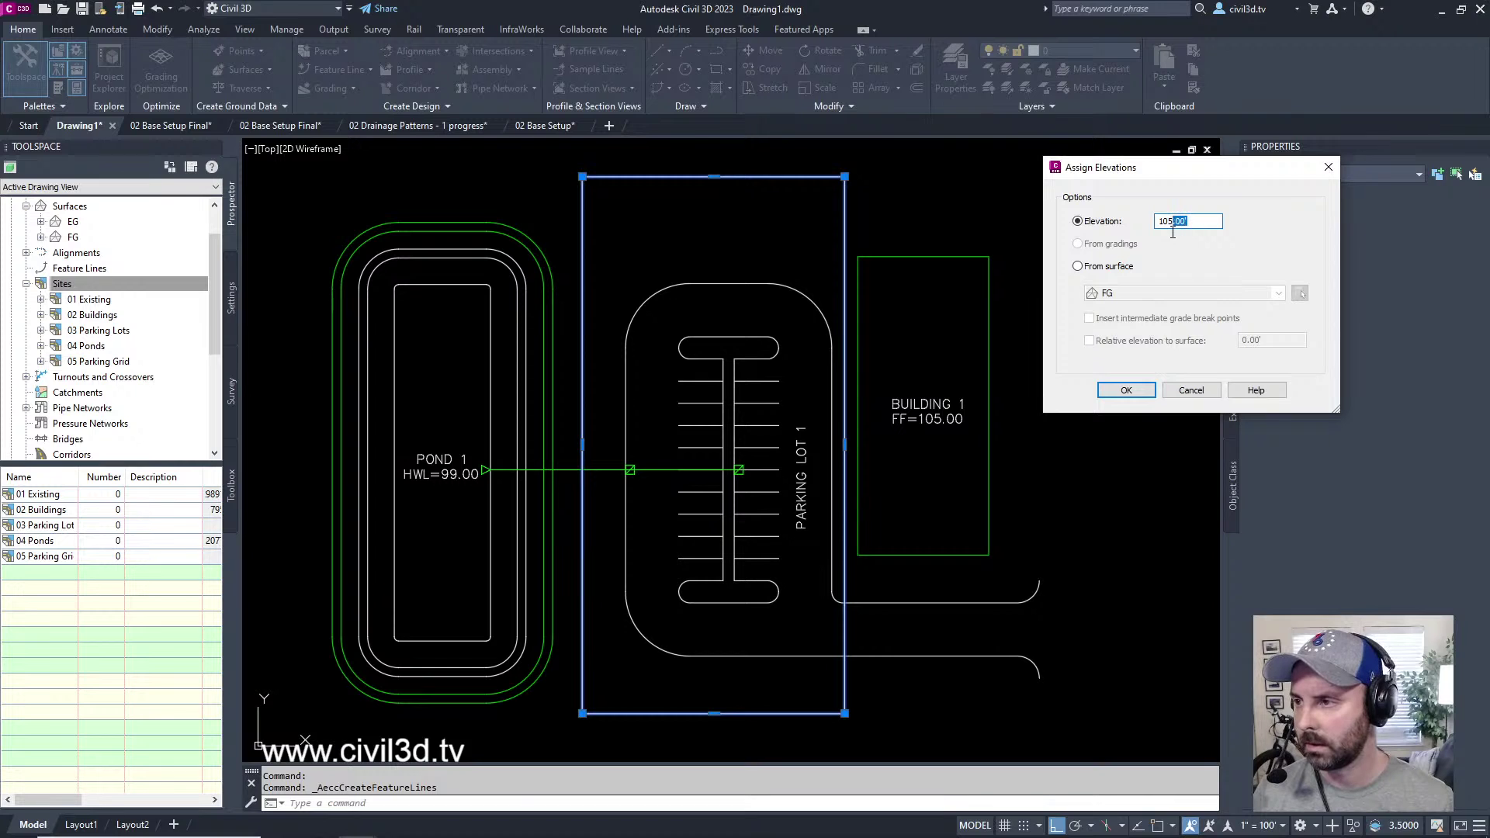
type("4.5")
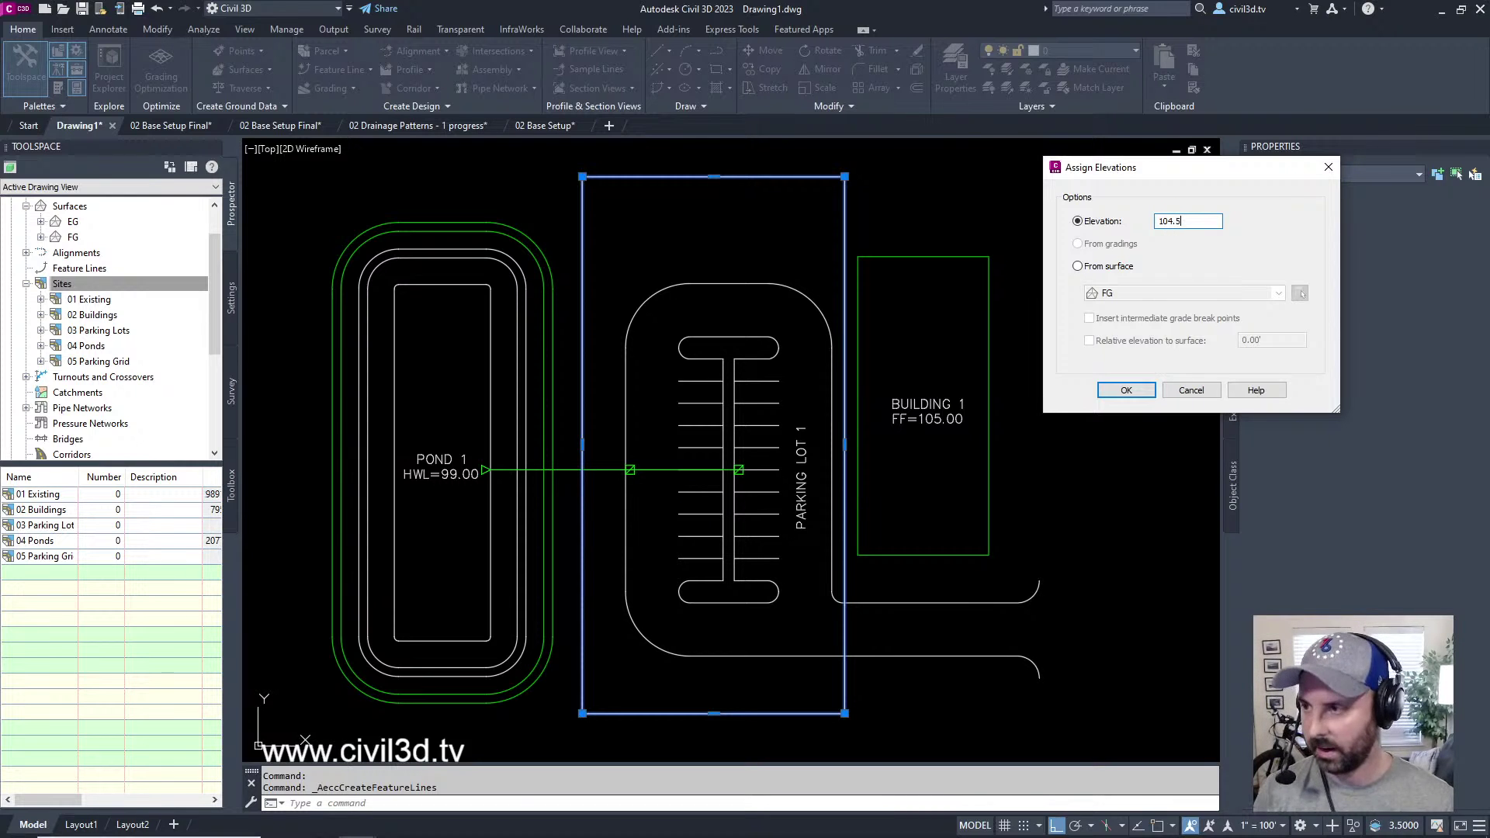
left_click(1126, 390)
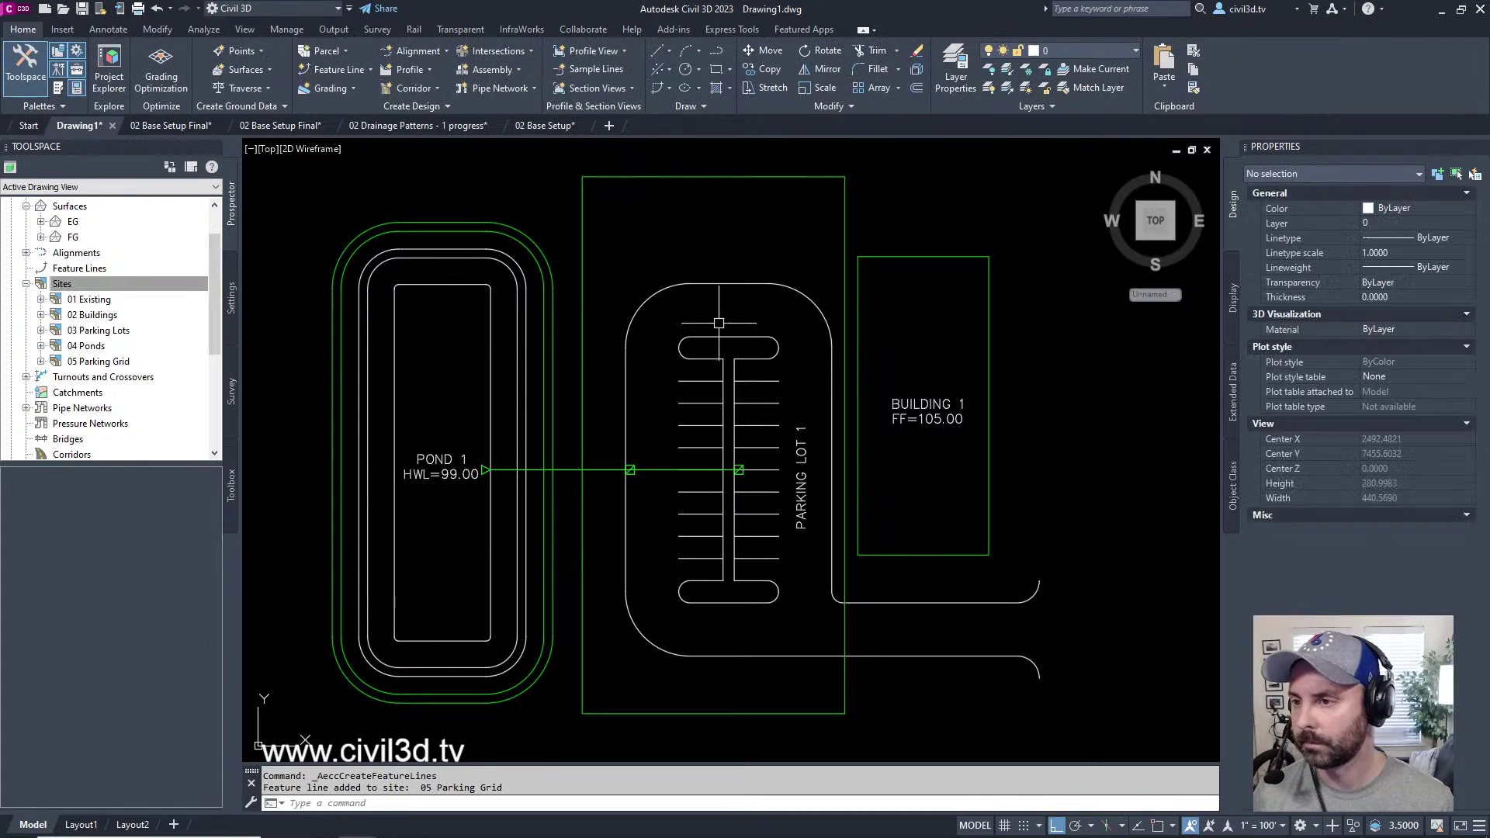
- Select the rectangular feature line around Parking Lot 1 and open the option to create or edit its feature line style
mouse_move(801, 320)
middle_mouse_down()
mouse_move(849, 284)
mouse_move(875, 292)
middle_mouse_up()
key("Escape")
key("Escape")
left_click(874, 225)
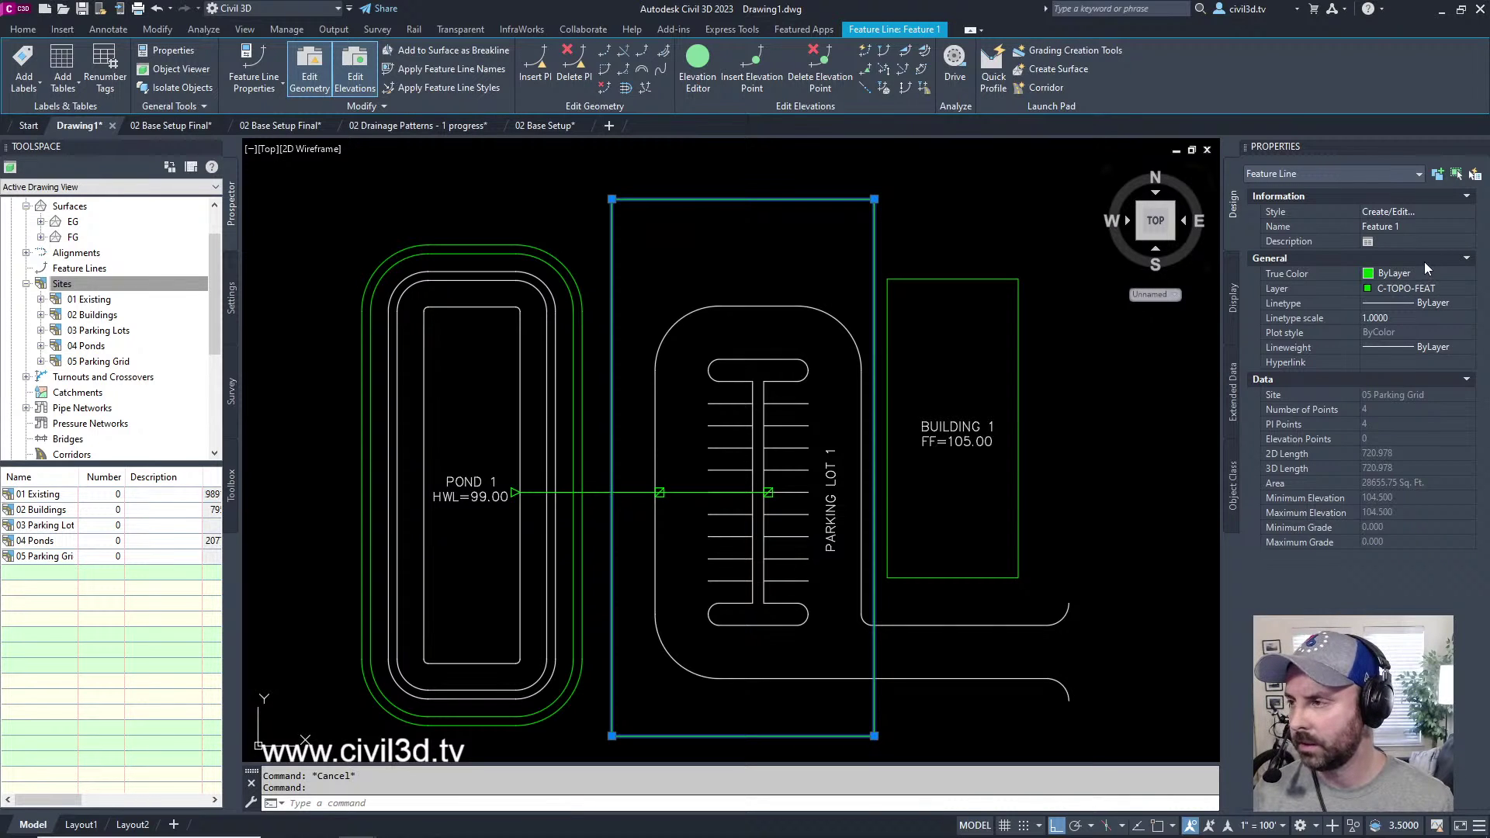
left_click(1413, 212)
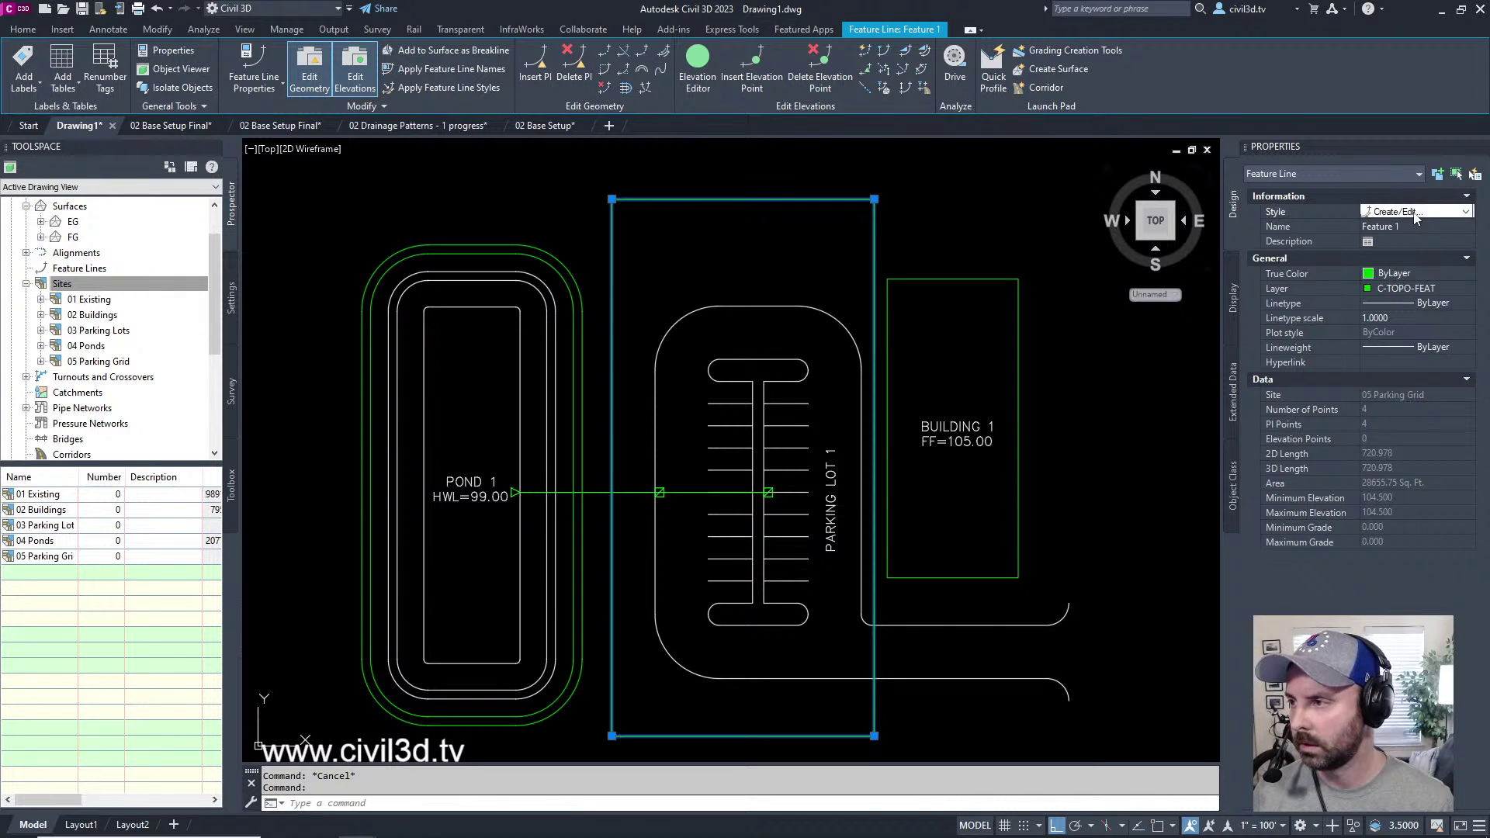
left_click(1467, 213)
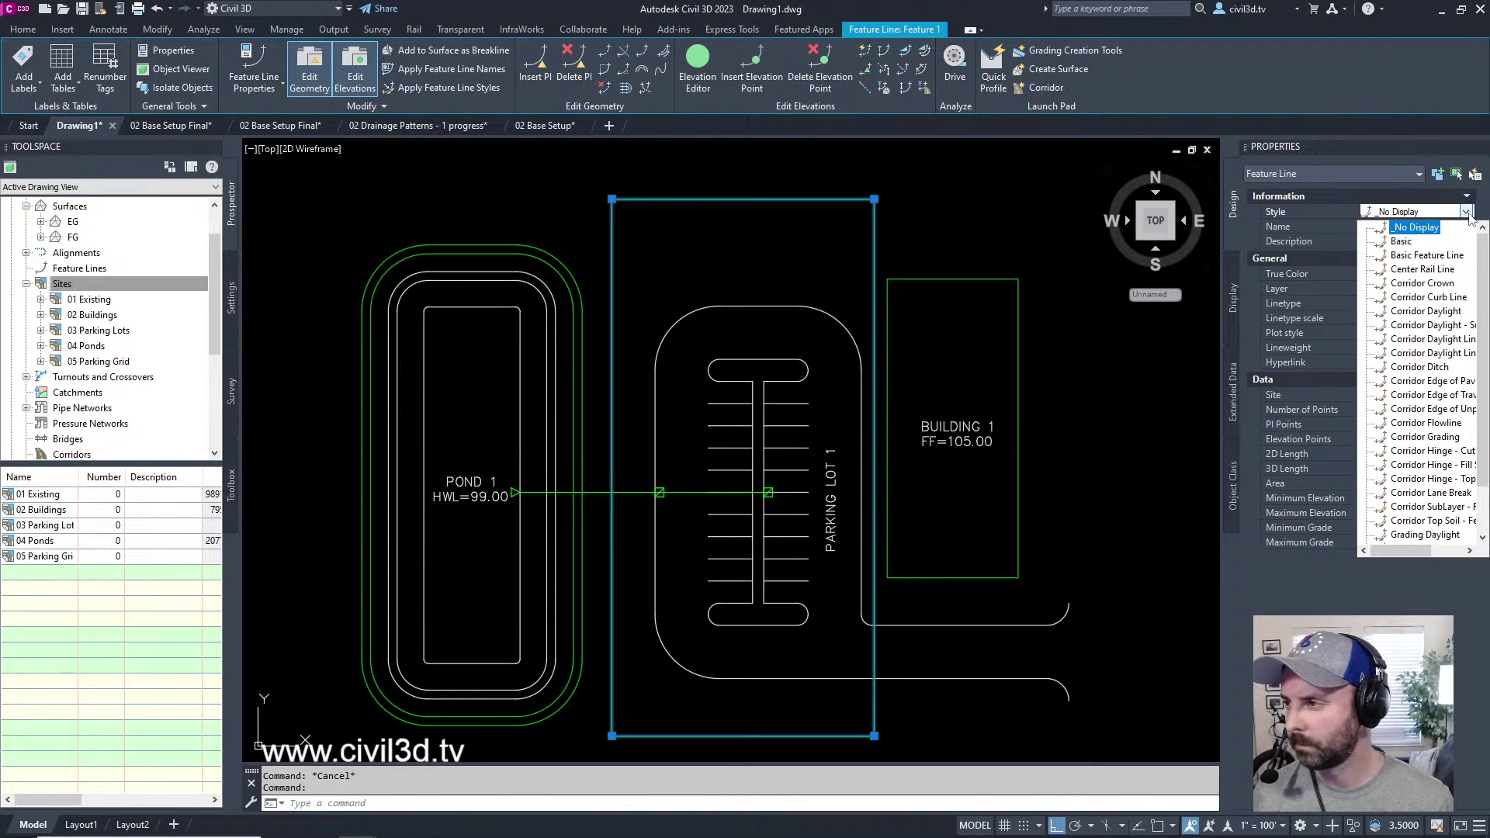
scroll(1469, 220, "down", 1)
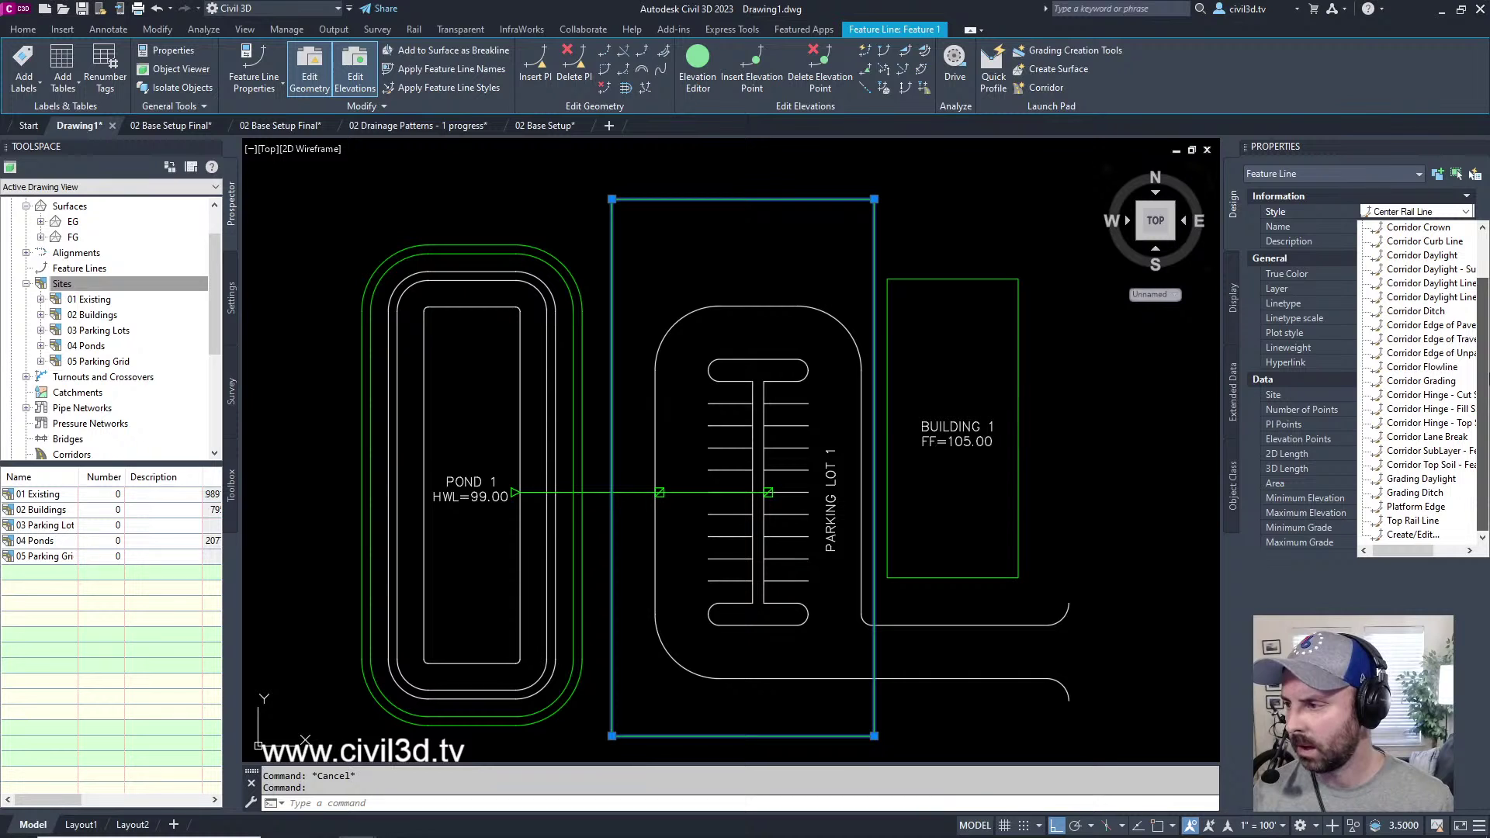
scroll(1482, 268, "up", 1)
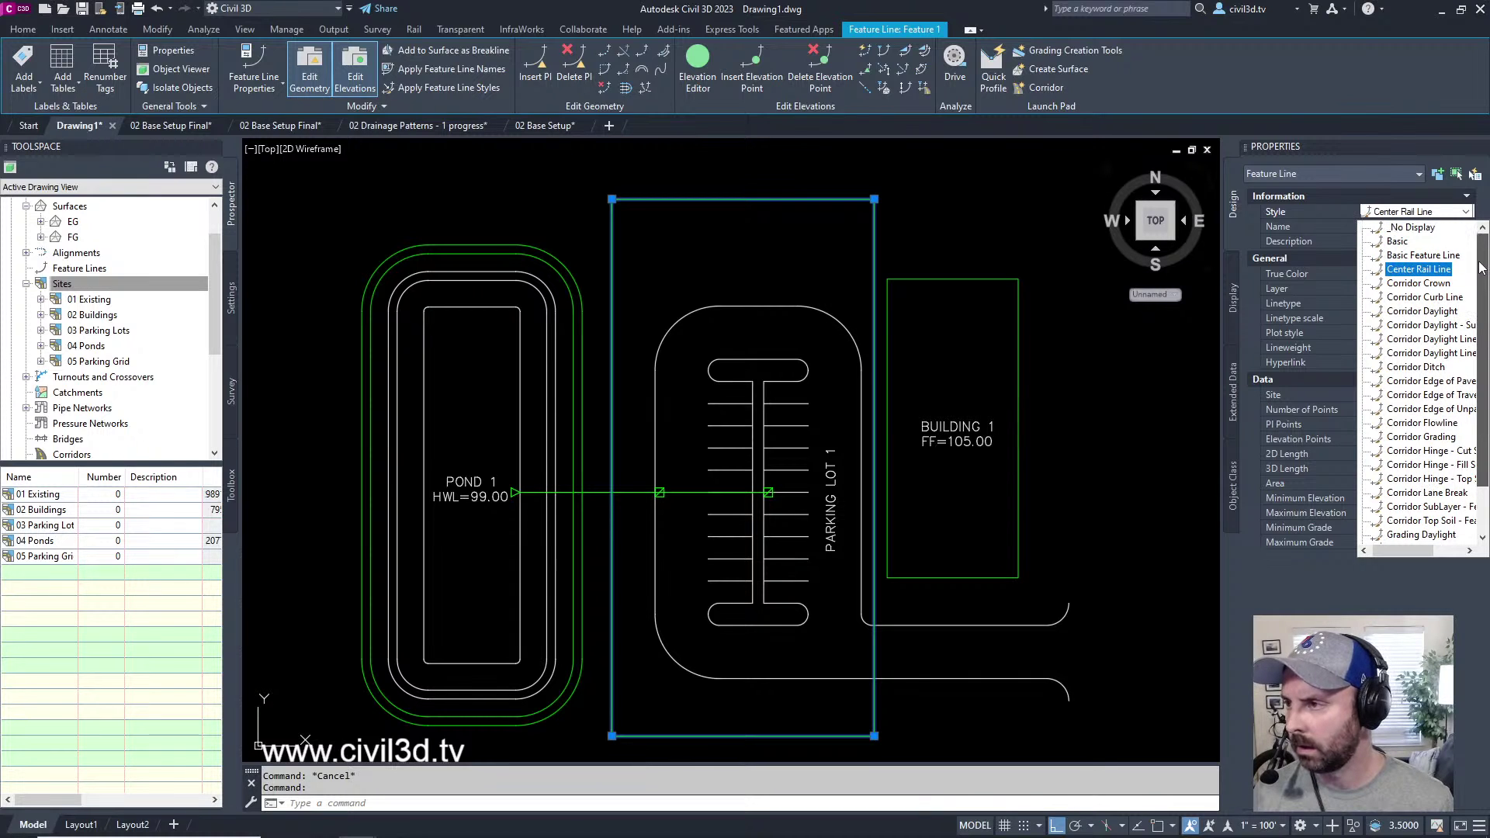
scroll(1482, 267, "down", 1)
scroll(1481, 261, "up", 1)
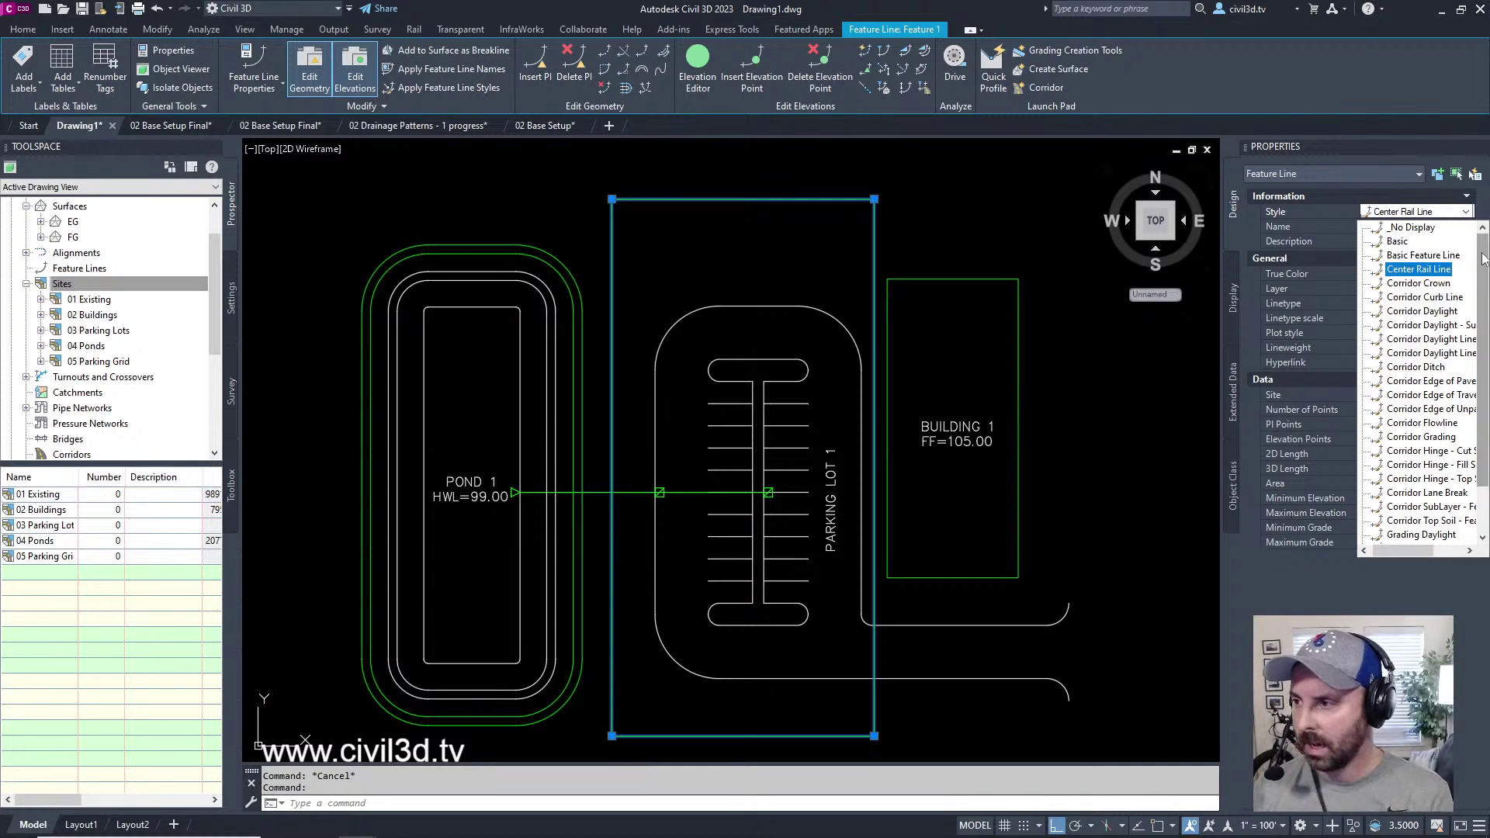
scroll(1484, 258, "down", 2)
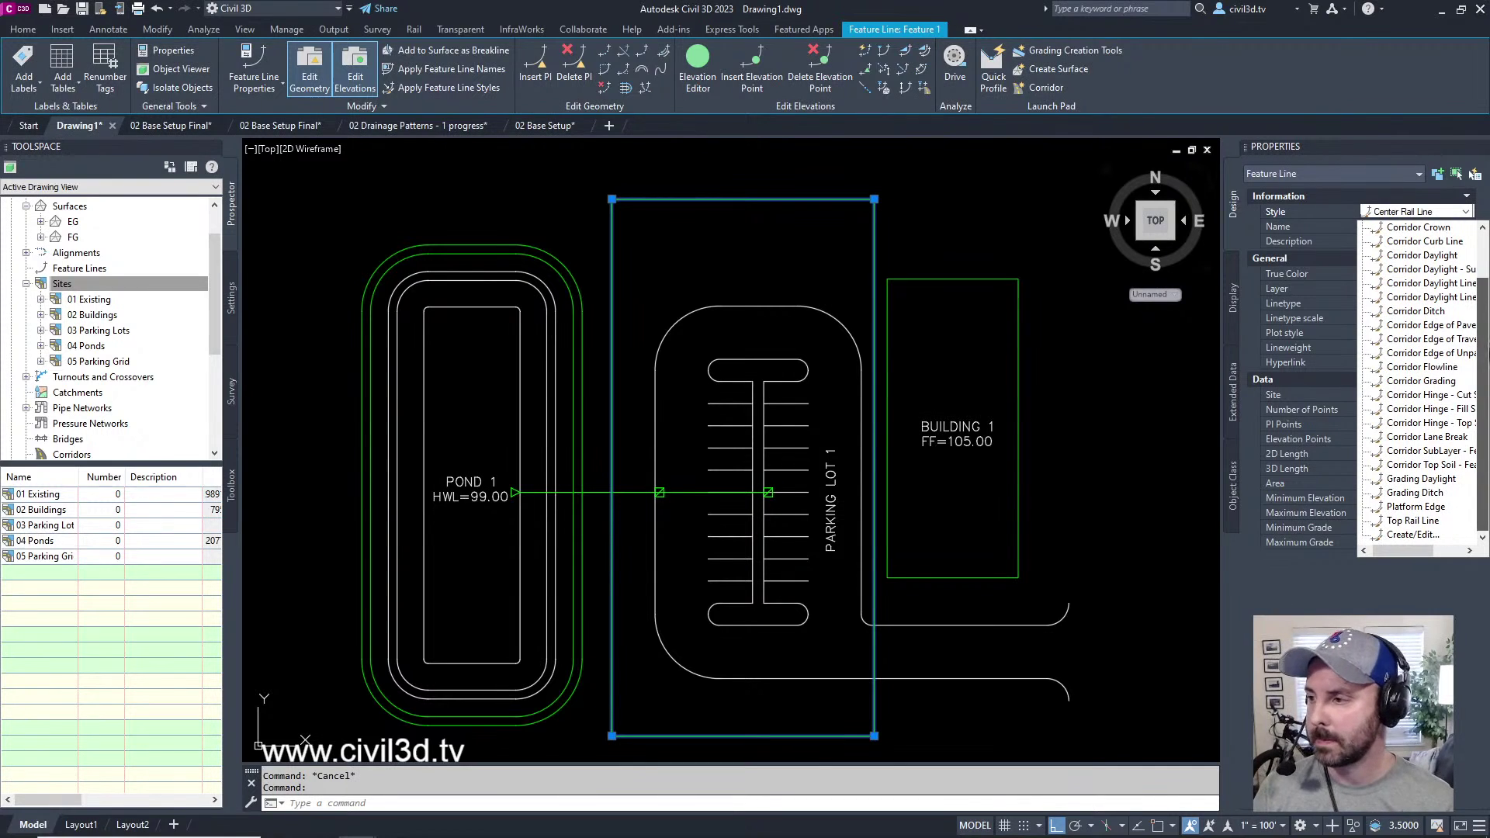
left_click(1397, 535)
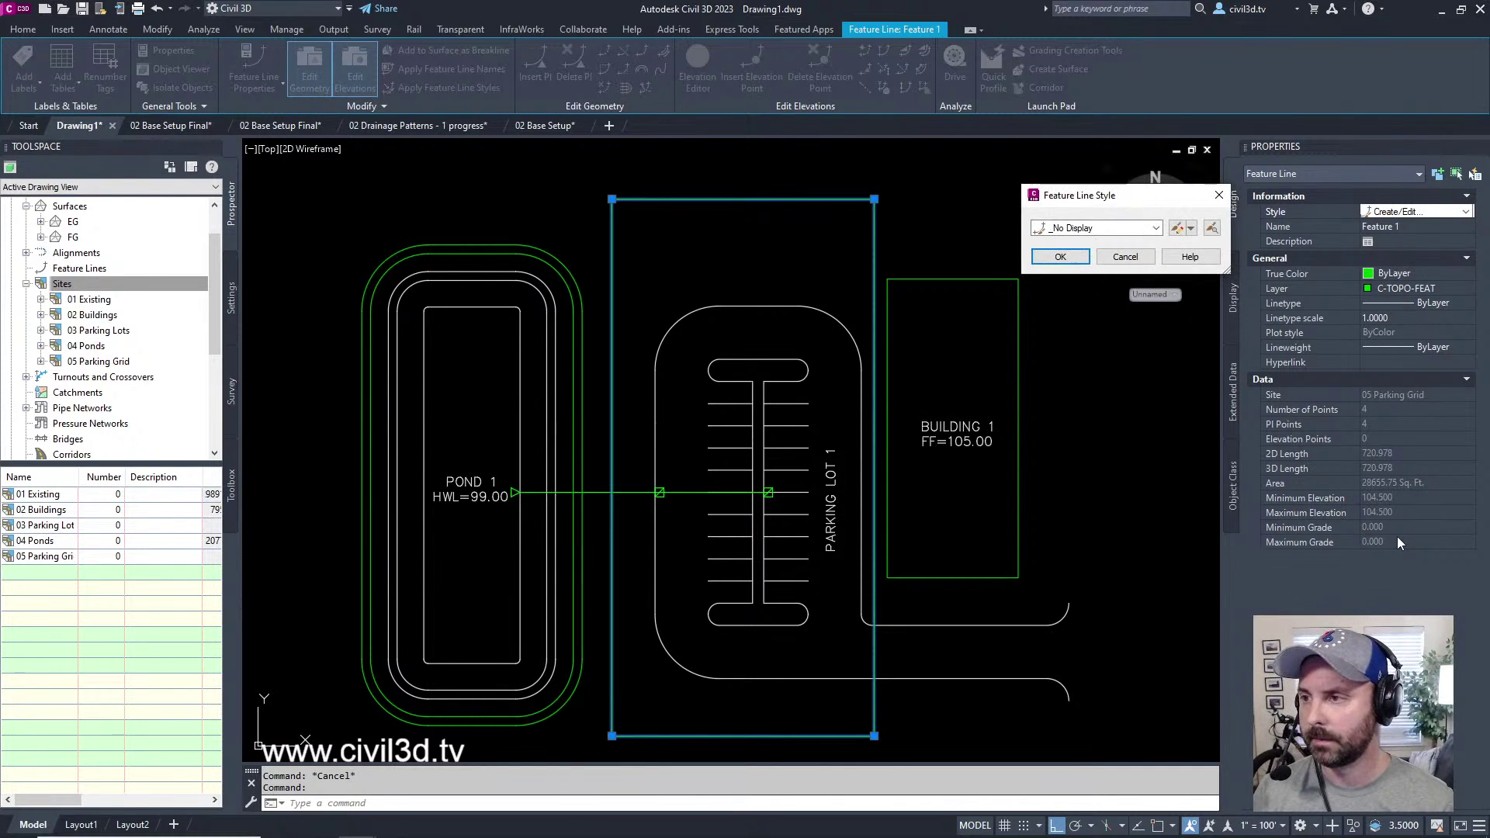
- Copy the Basic Feature Line style and name the copy PRIMARY
left_click(1156, 228)
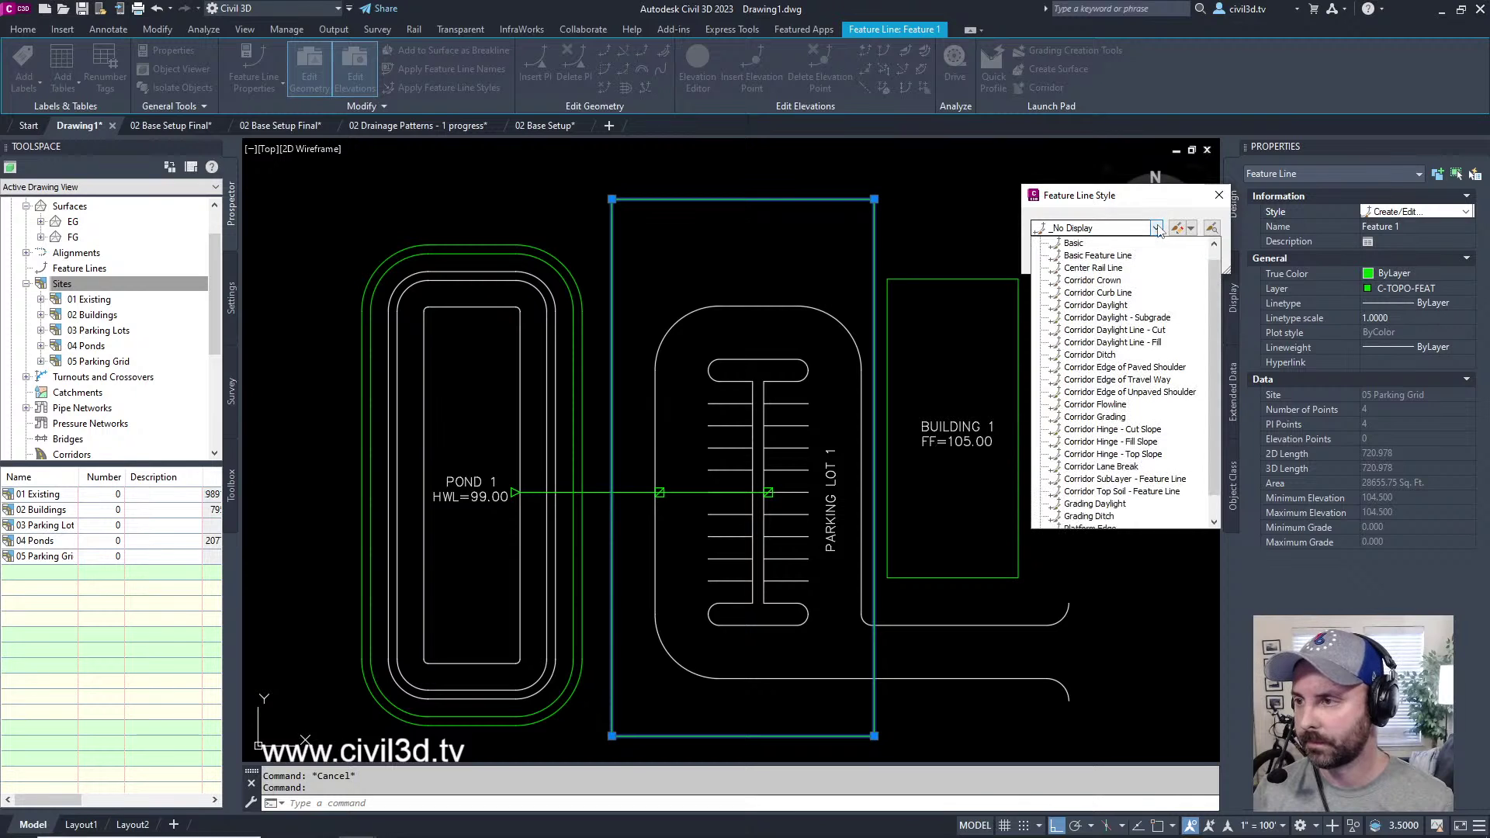
left_click(1102, 255)
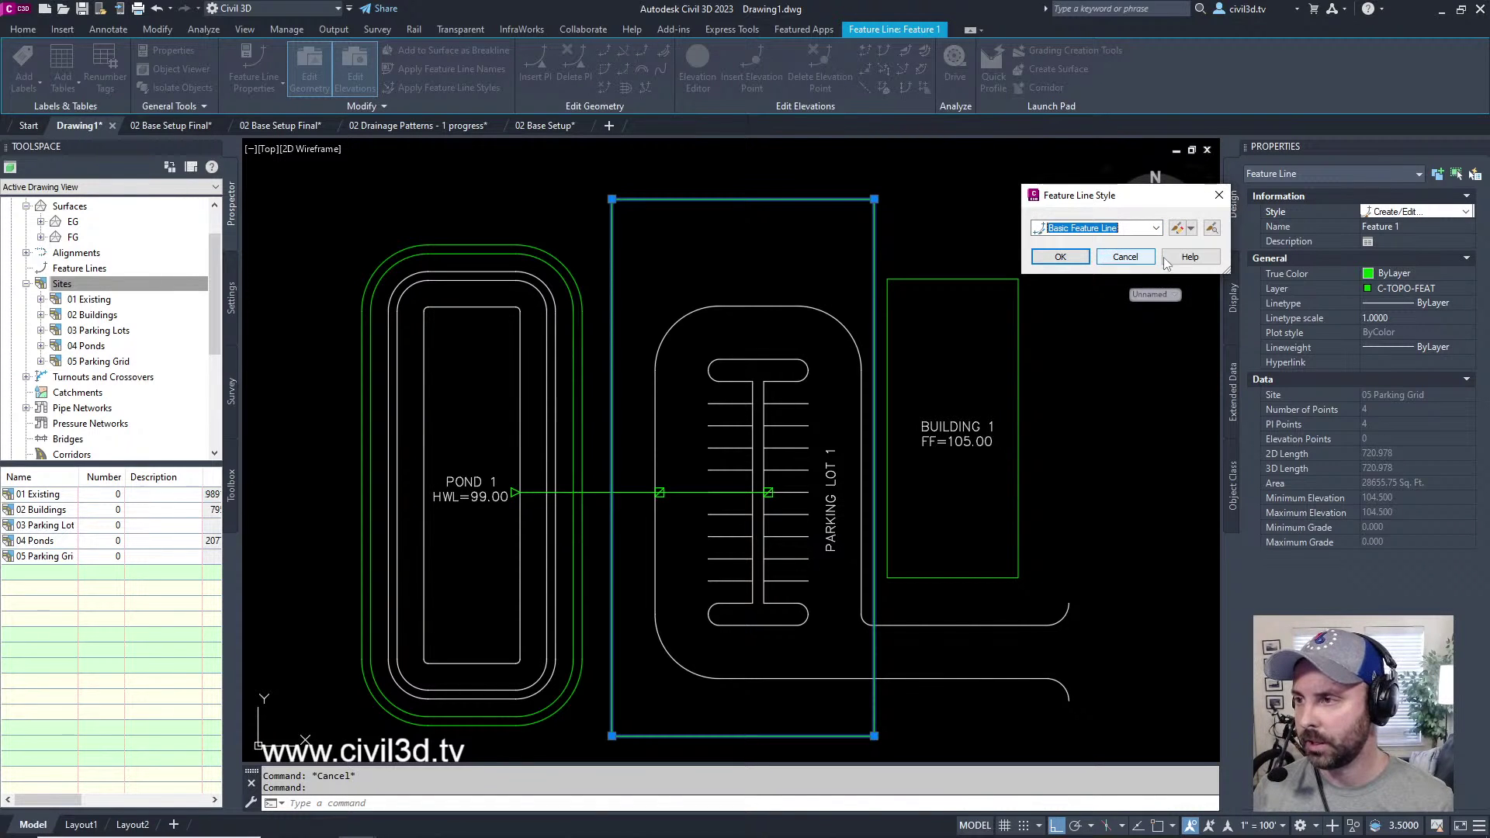
left_click(1191, 229)
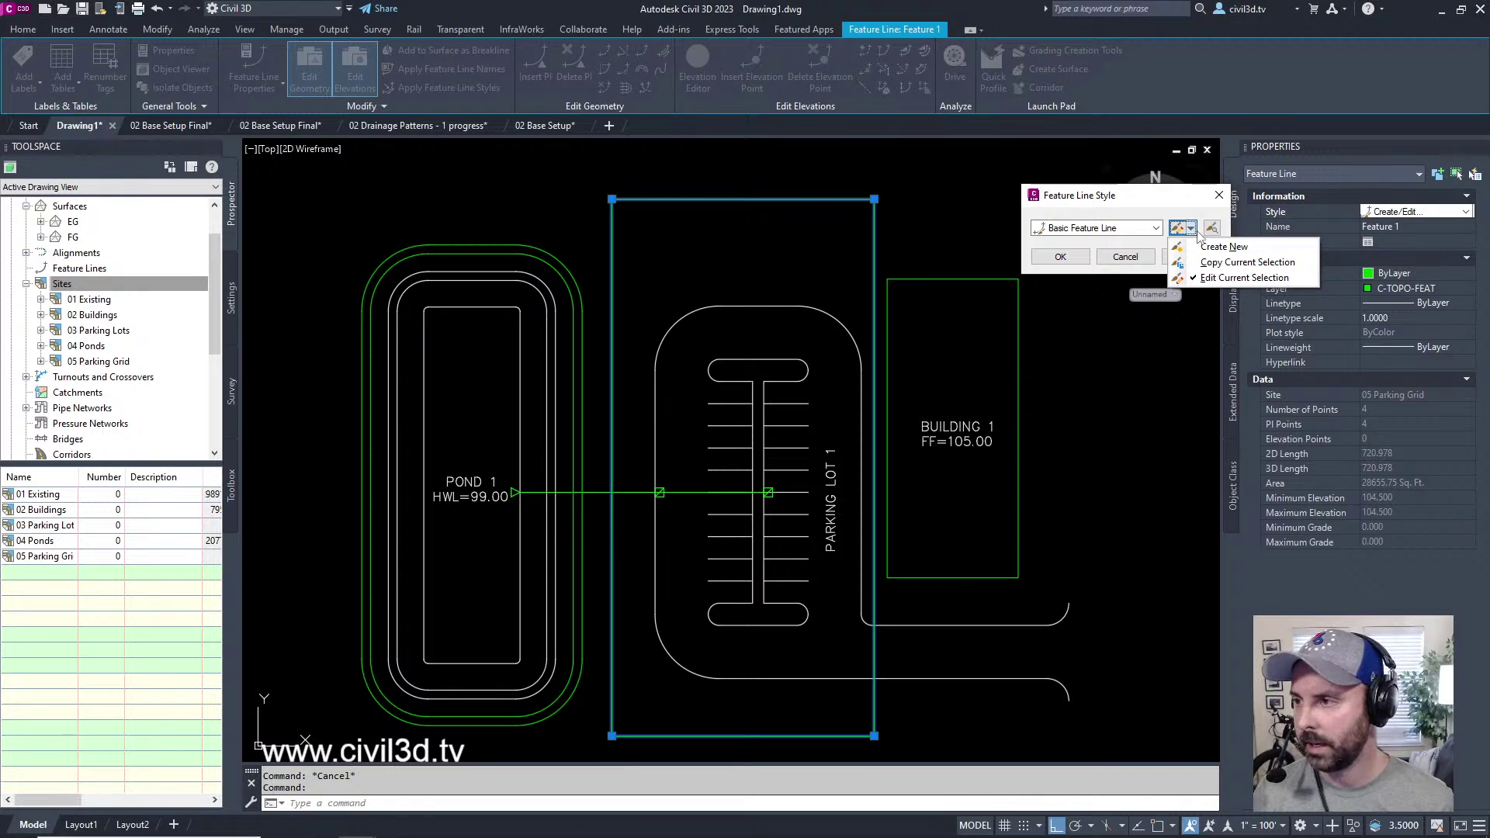
left_click(1215, 264)
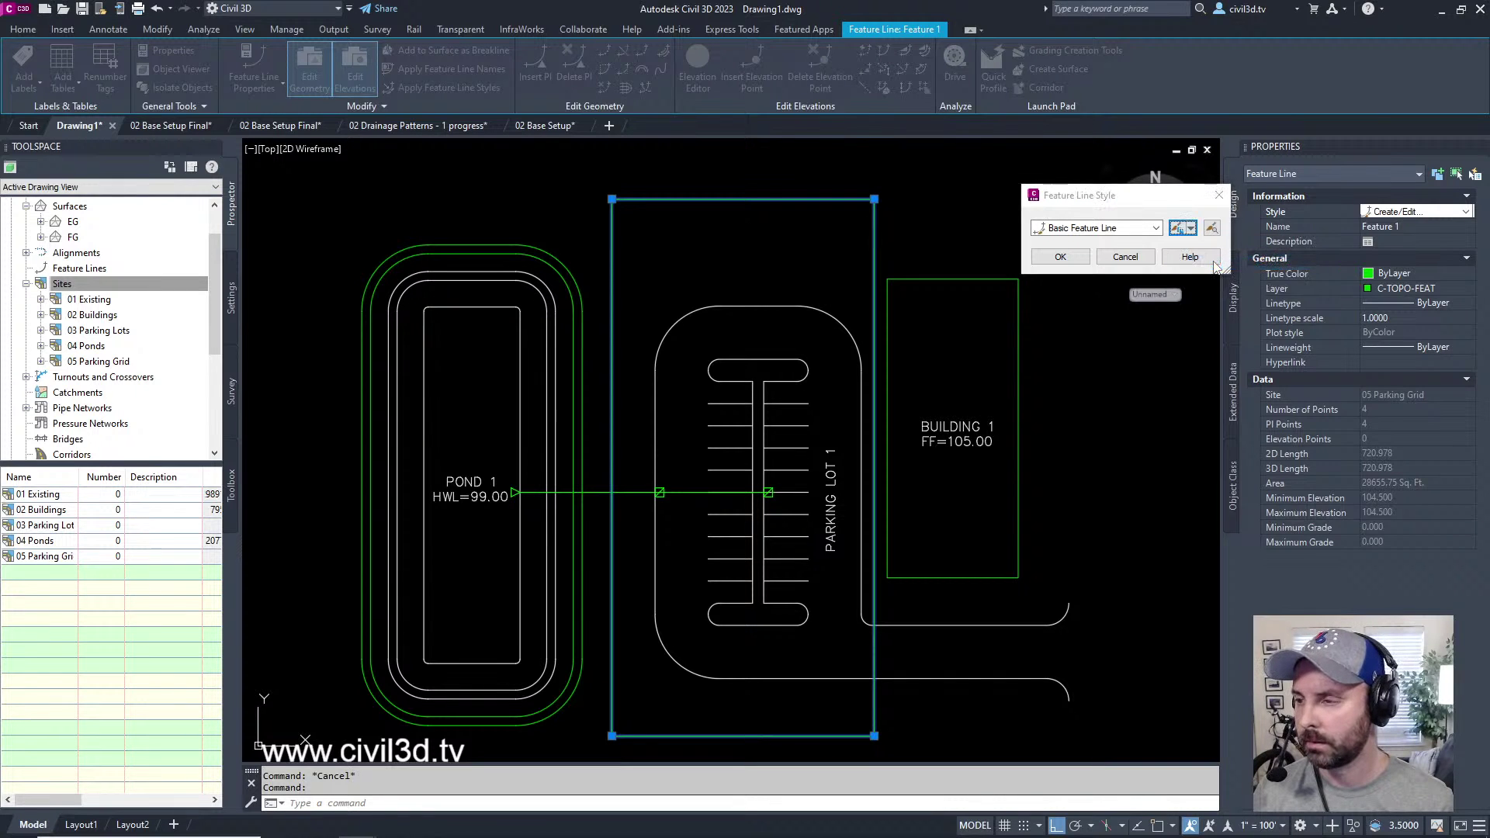
left_click(900, 81)
left_click(1019, 116)
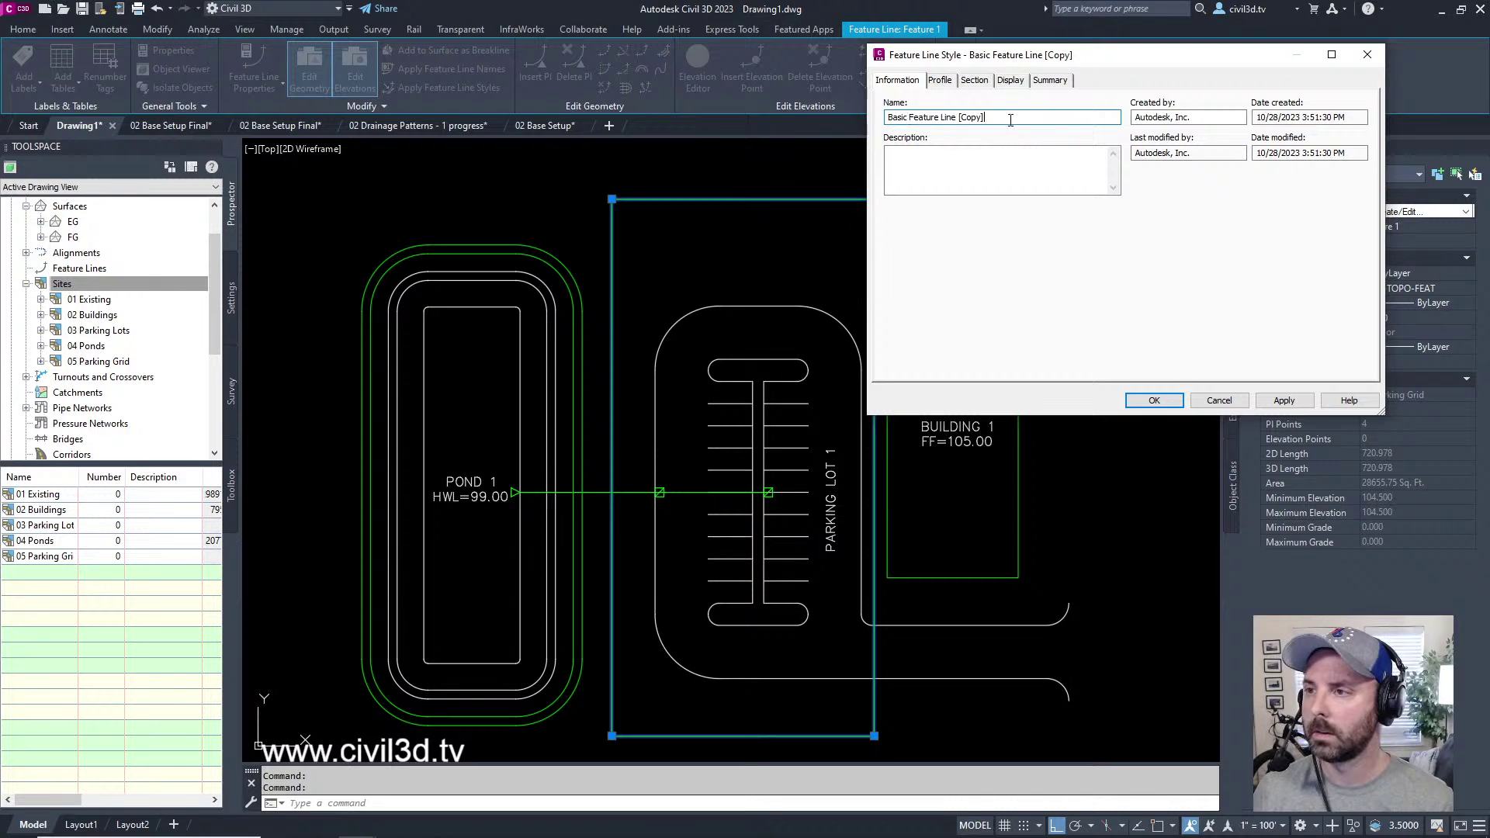
triple_click(910, 117)
type("PRIMARY")
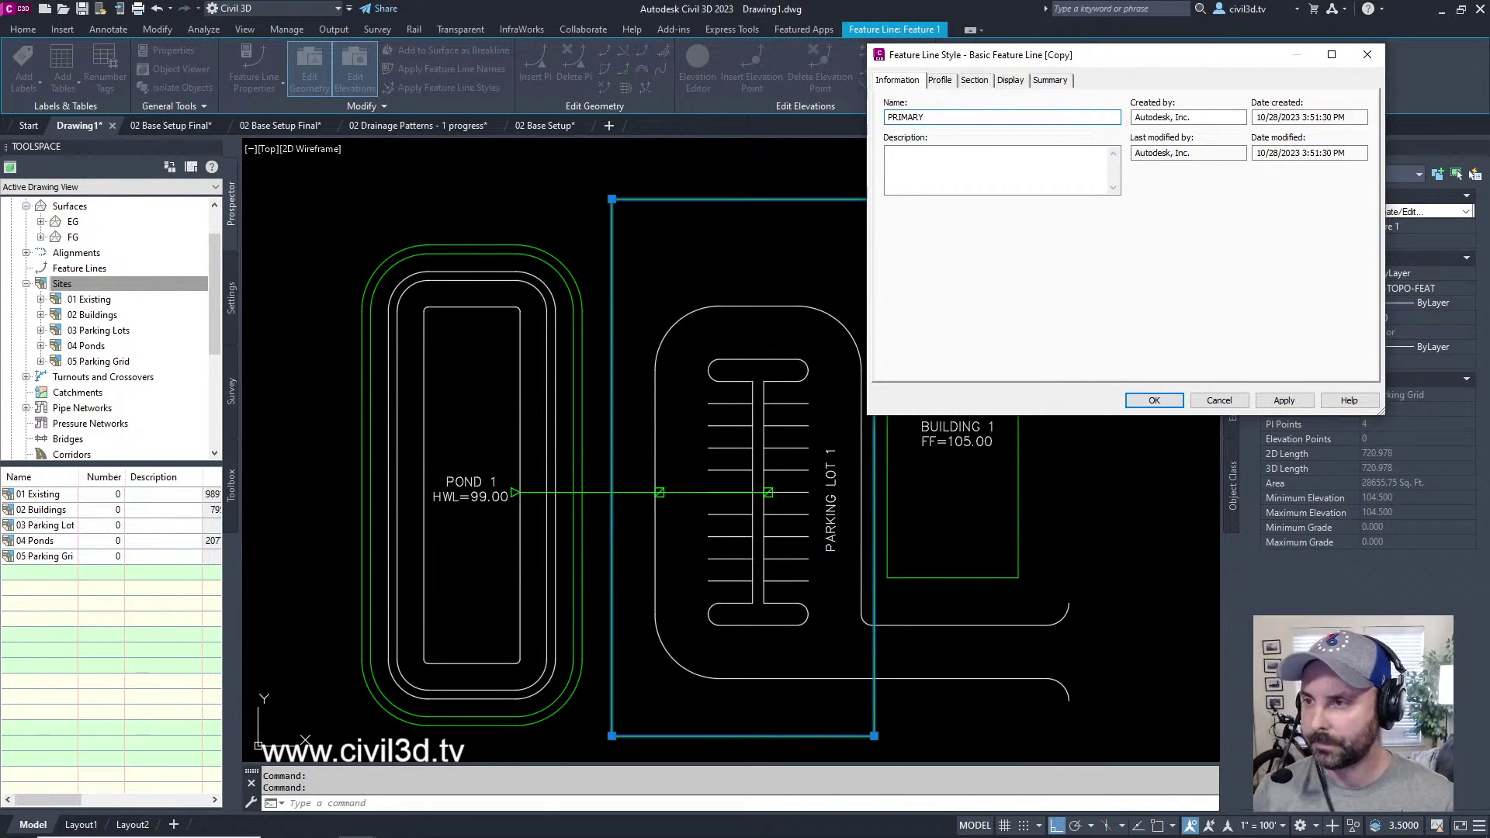
- Set the PRIMARY style's plan feature line color to yellow and apply the style to the Parking Lot 1 rectangle
left_click(1011, 80)
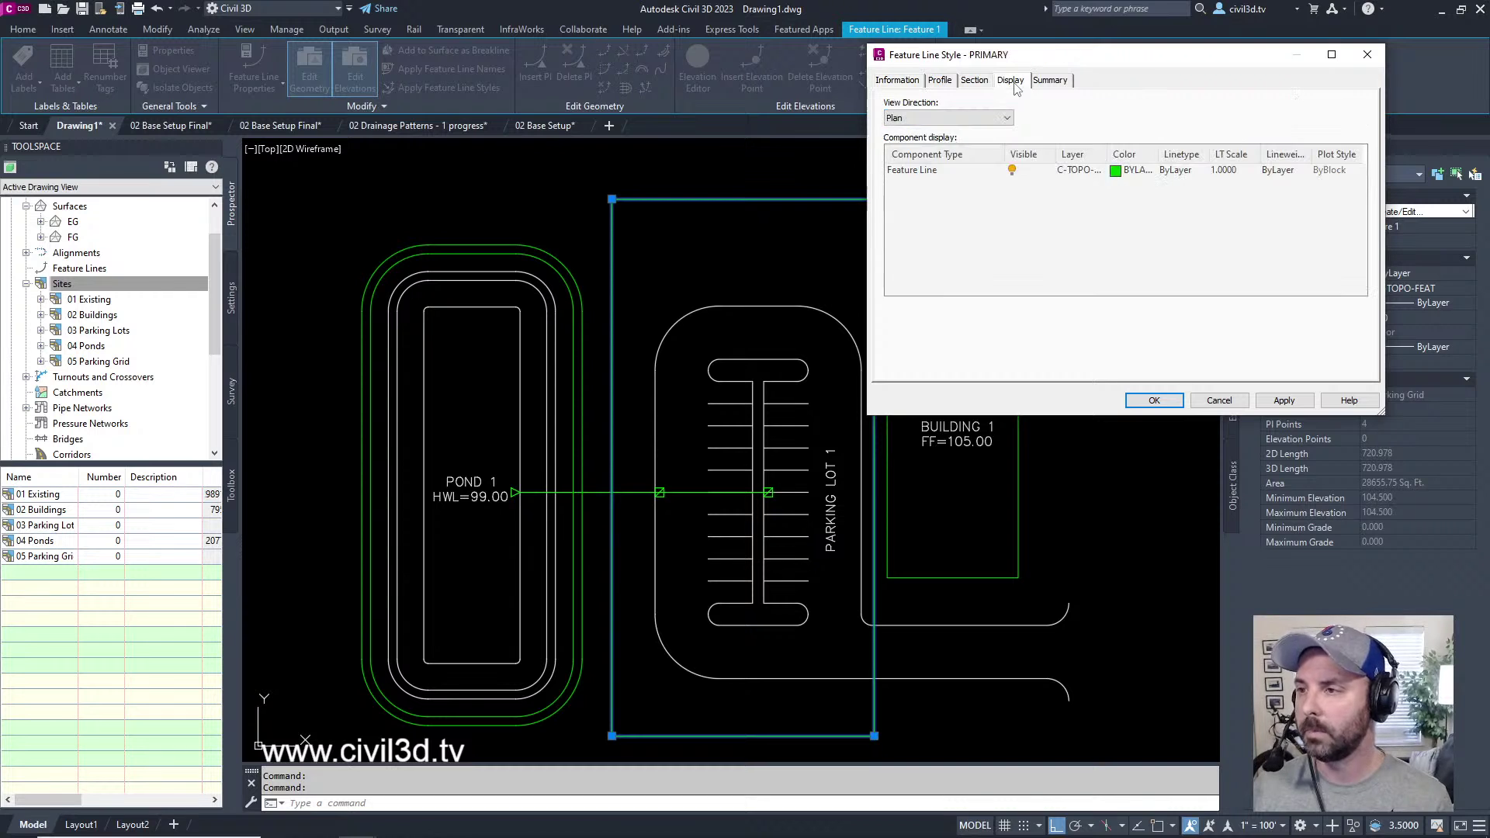
left_click(1116, 171)
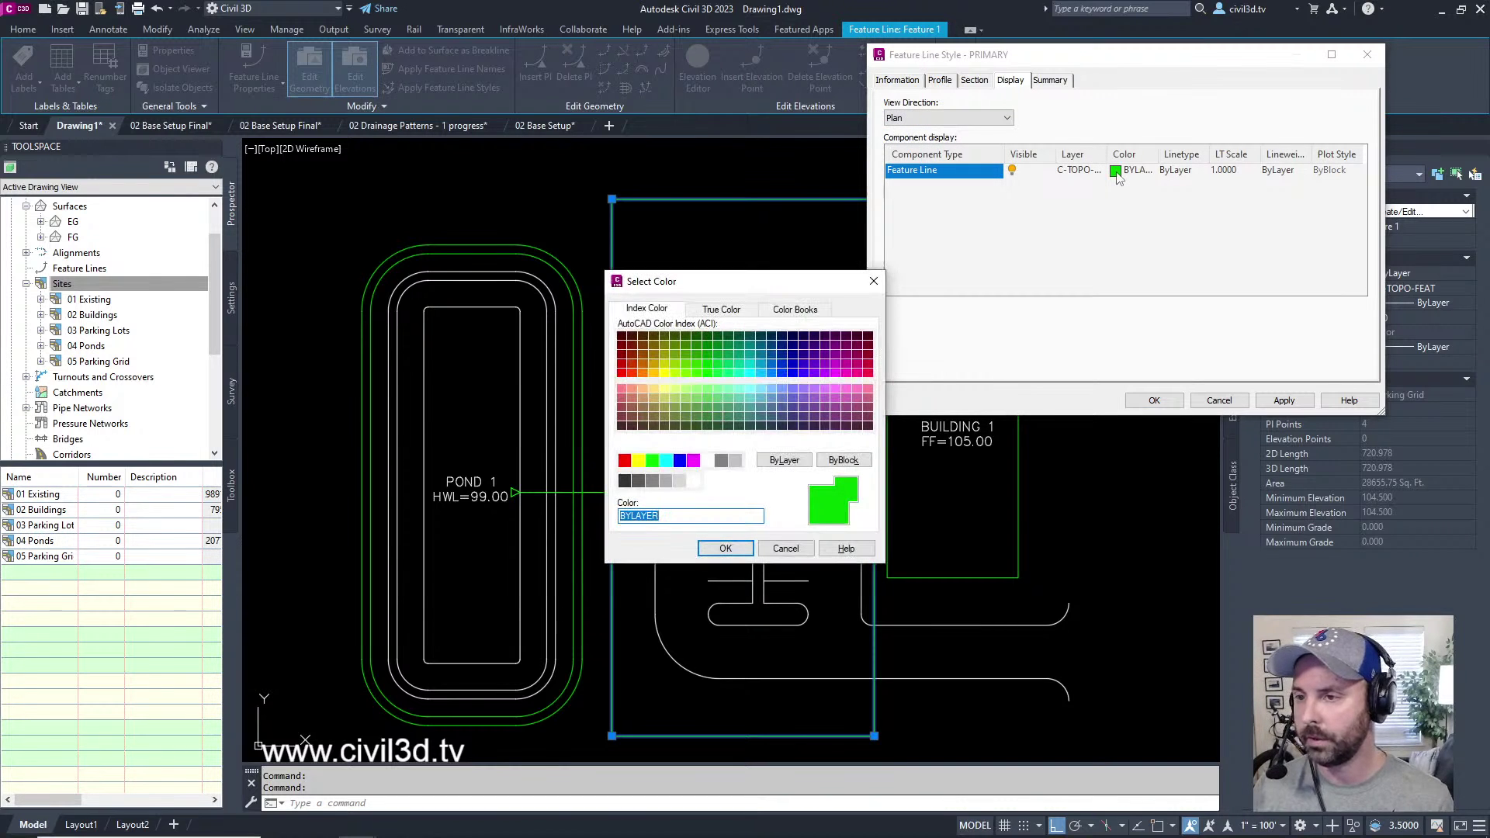
left_click(666, 462)
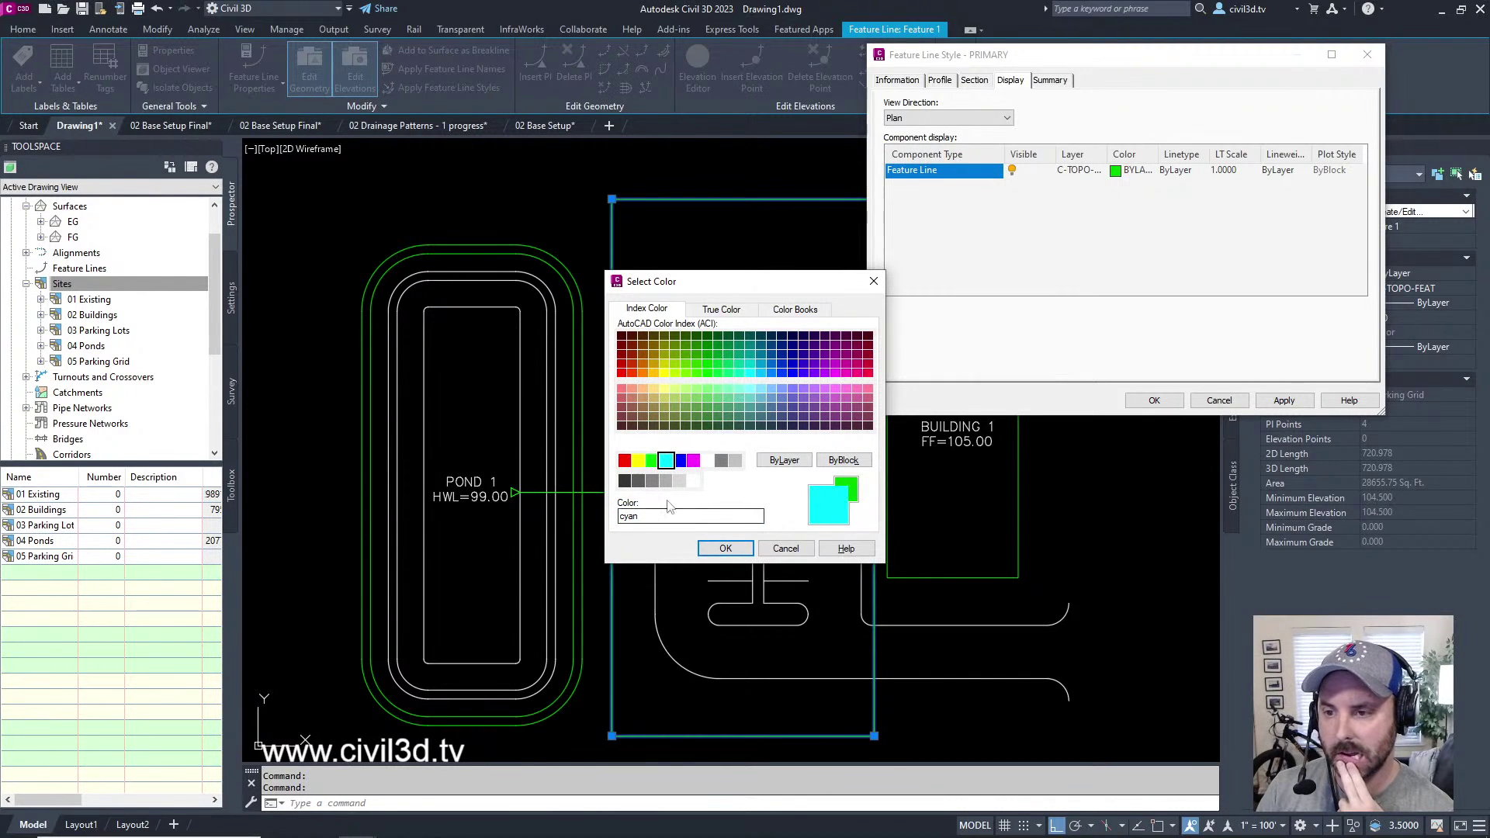
left_click(637, 460)
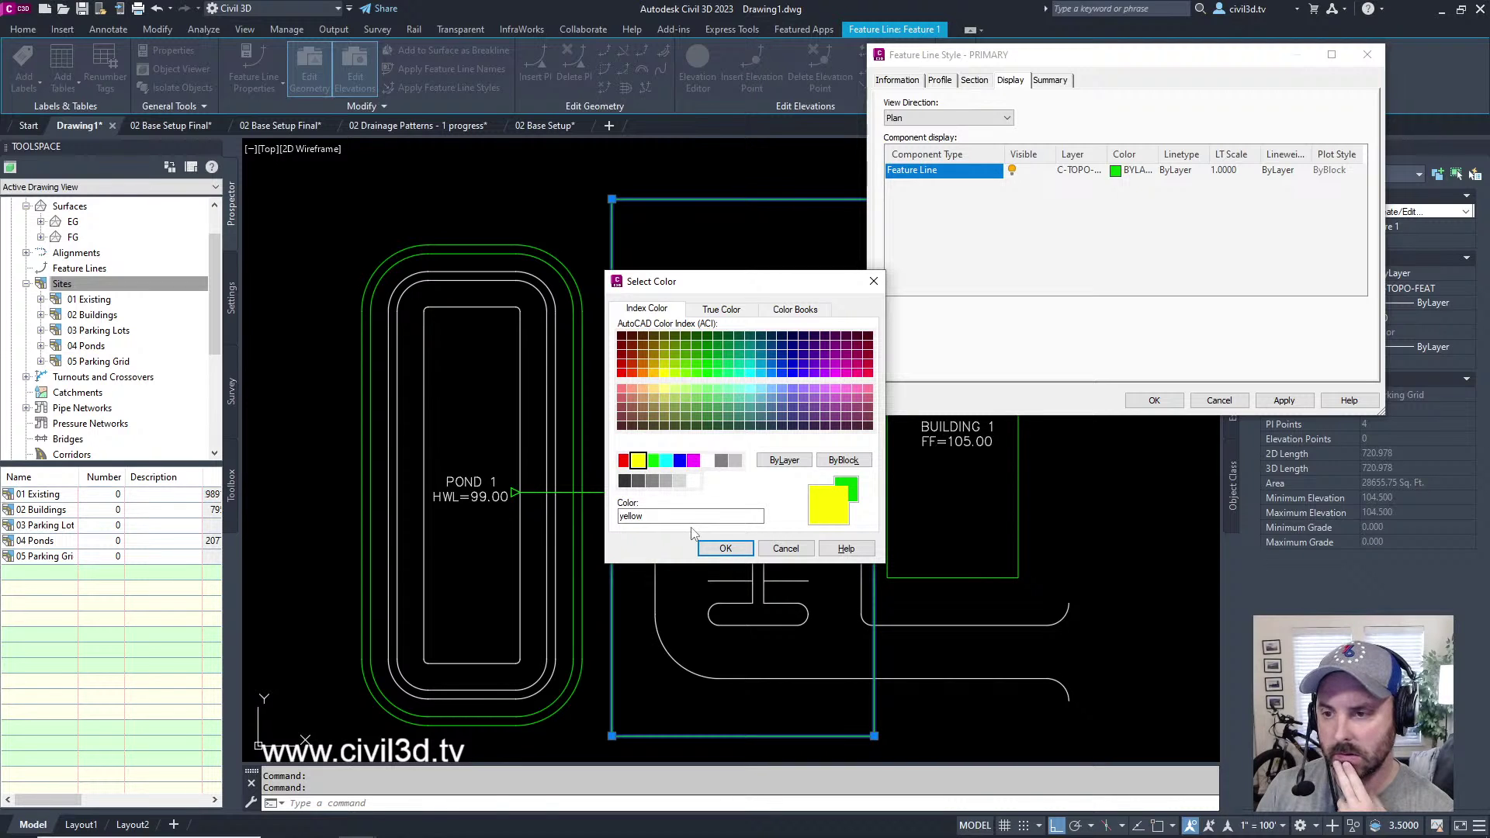
left_click(724, 547)
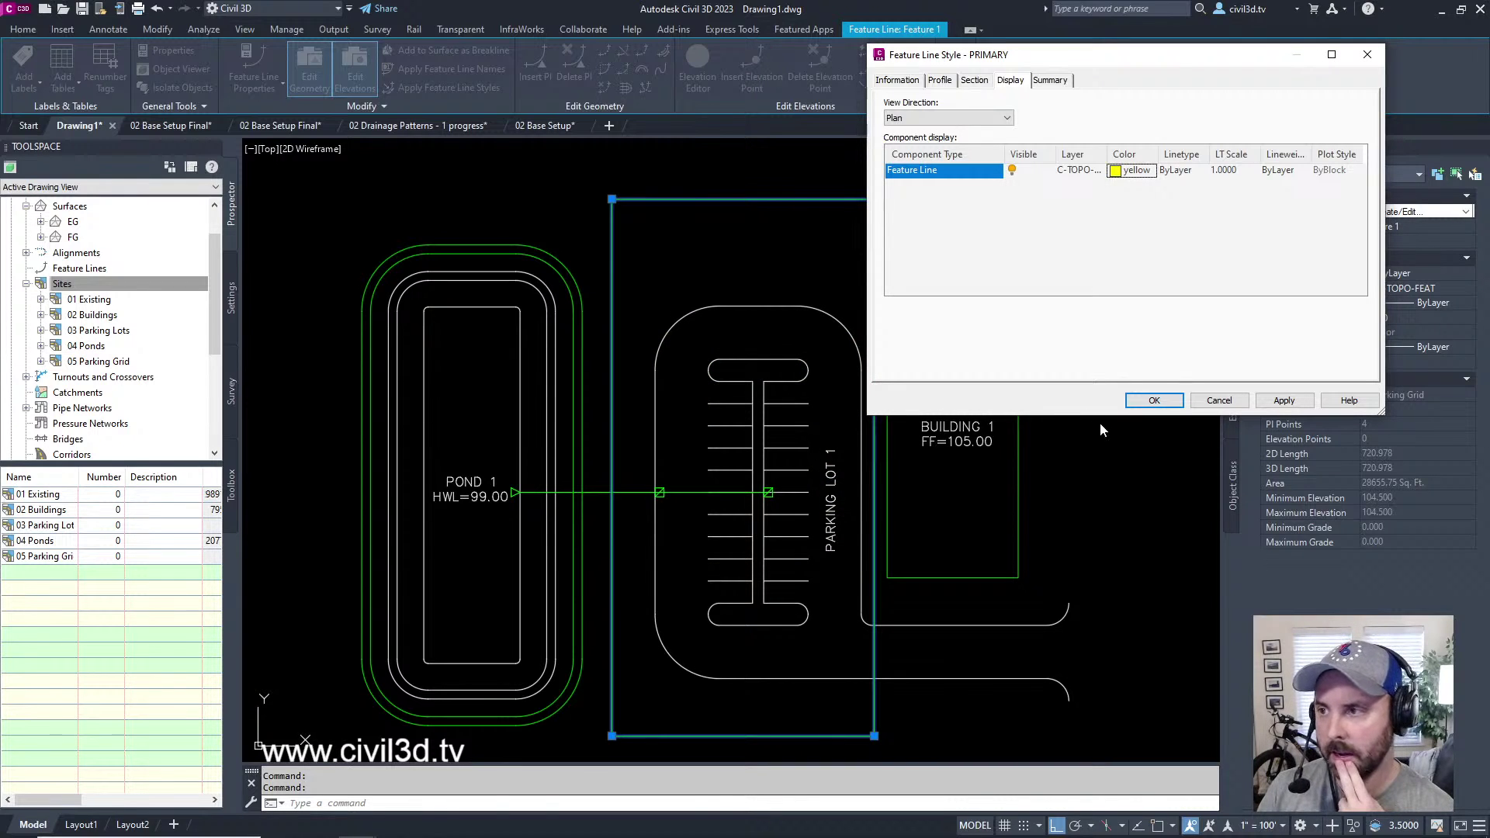
left_click(1300, 405)
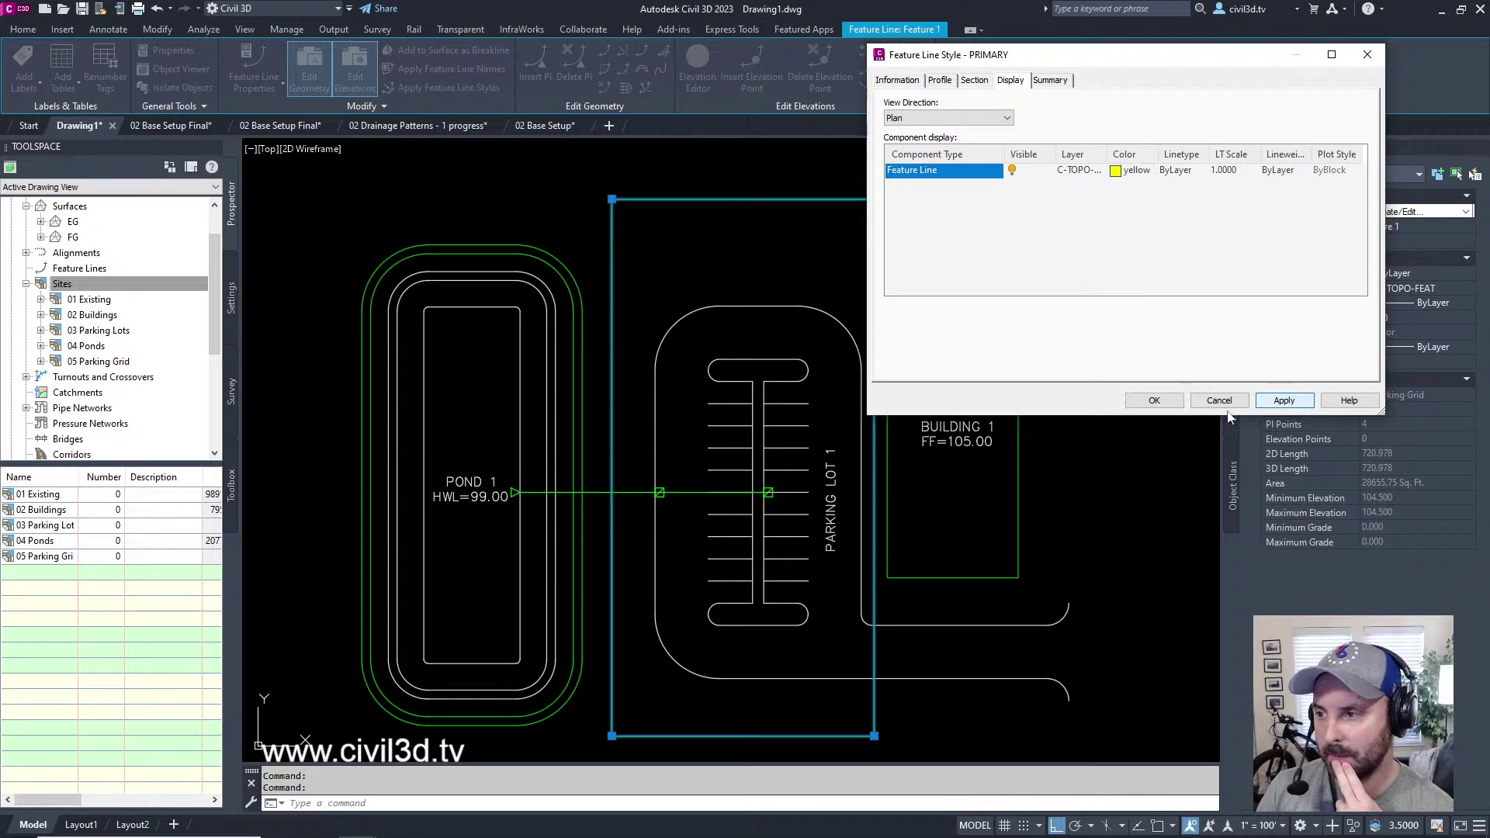
left_click(1155, 400)
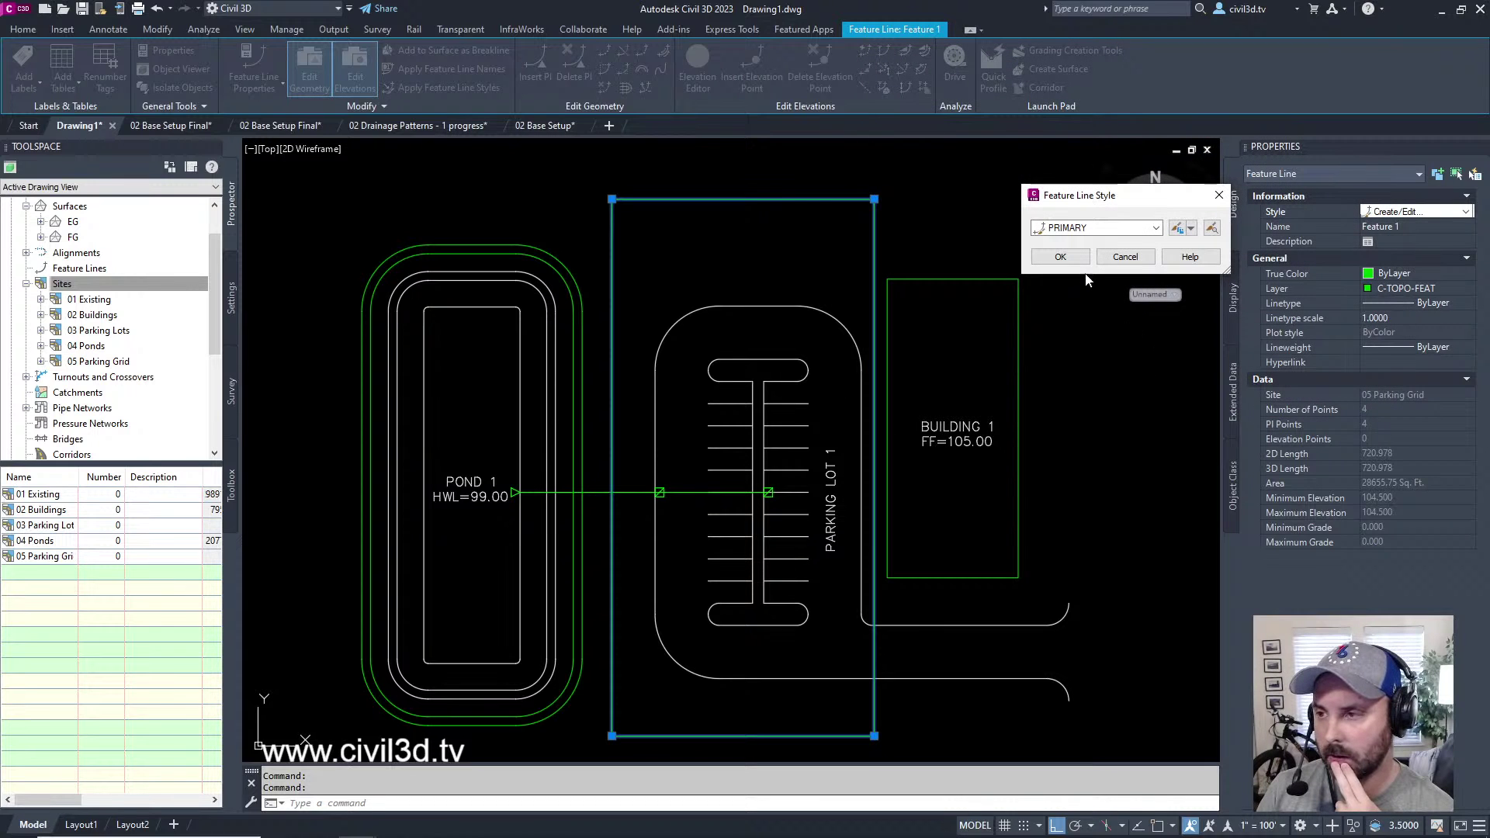
left_click(1069, 261)
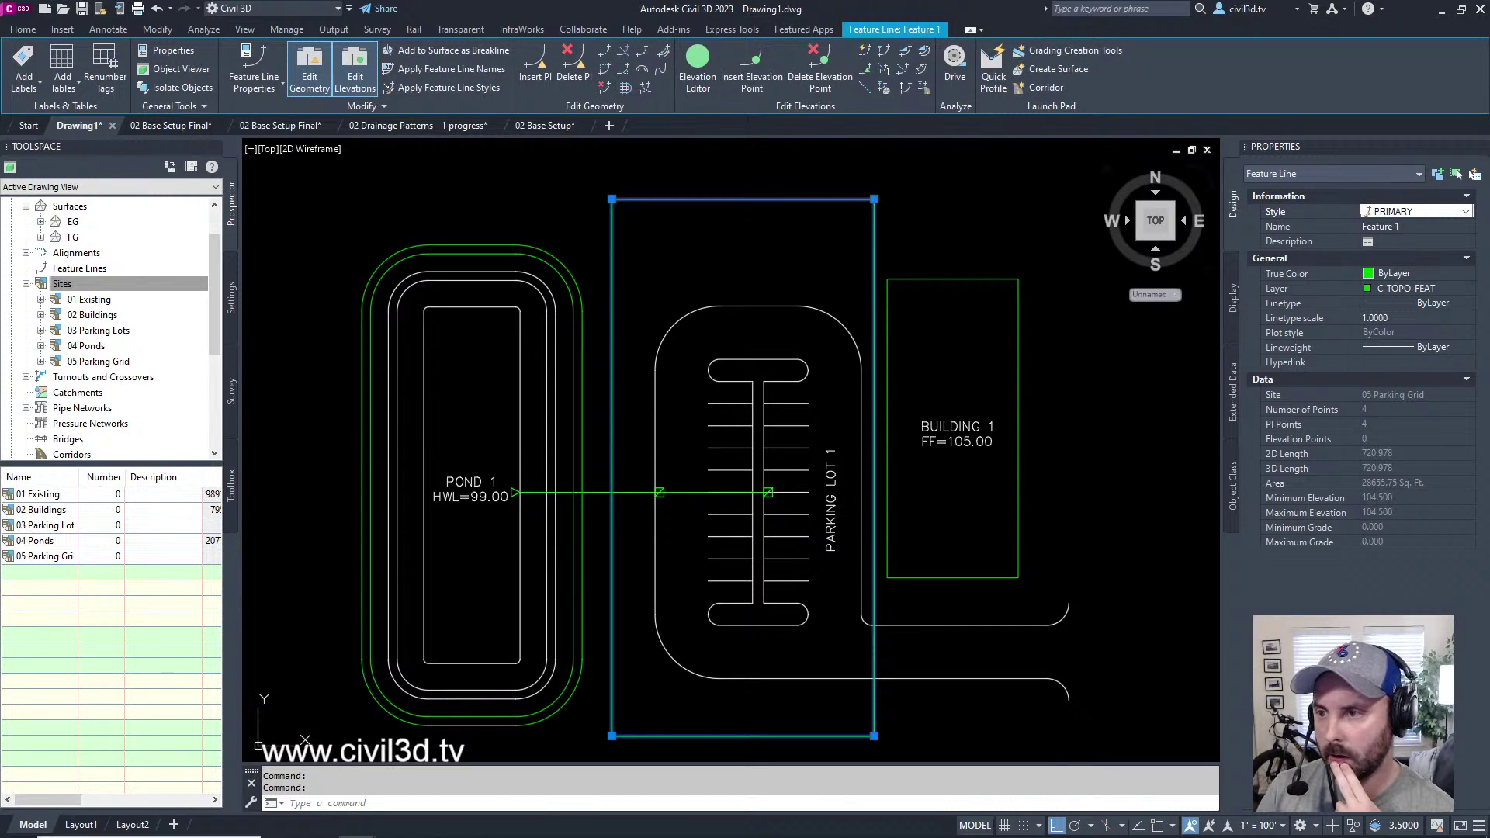
key("Escape")
key("Escape")
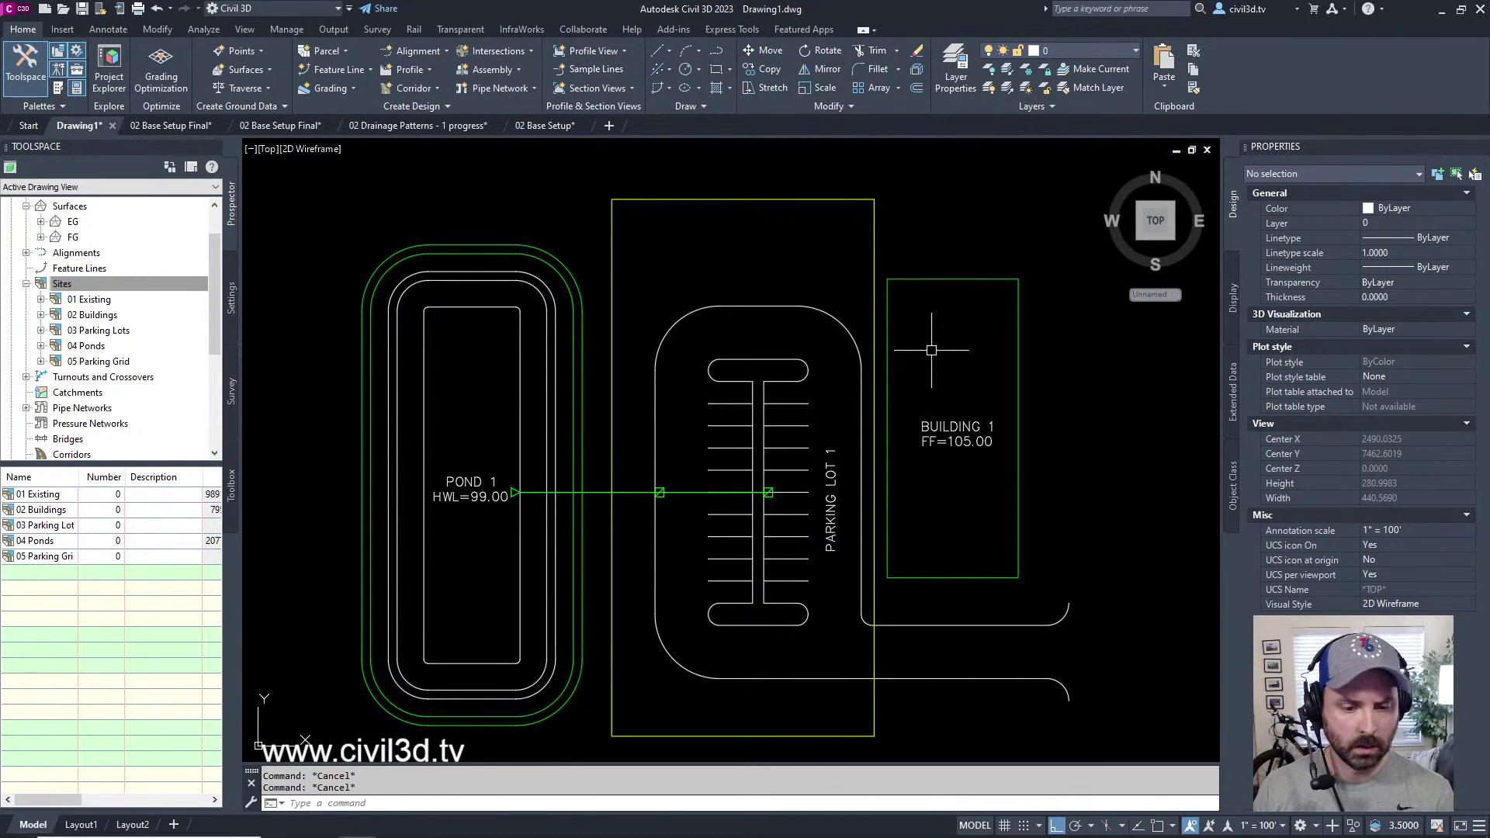
middle_click_drag(904, 306, 925, 304)
left_click(894, 238)
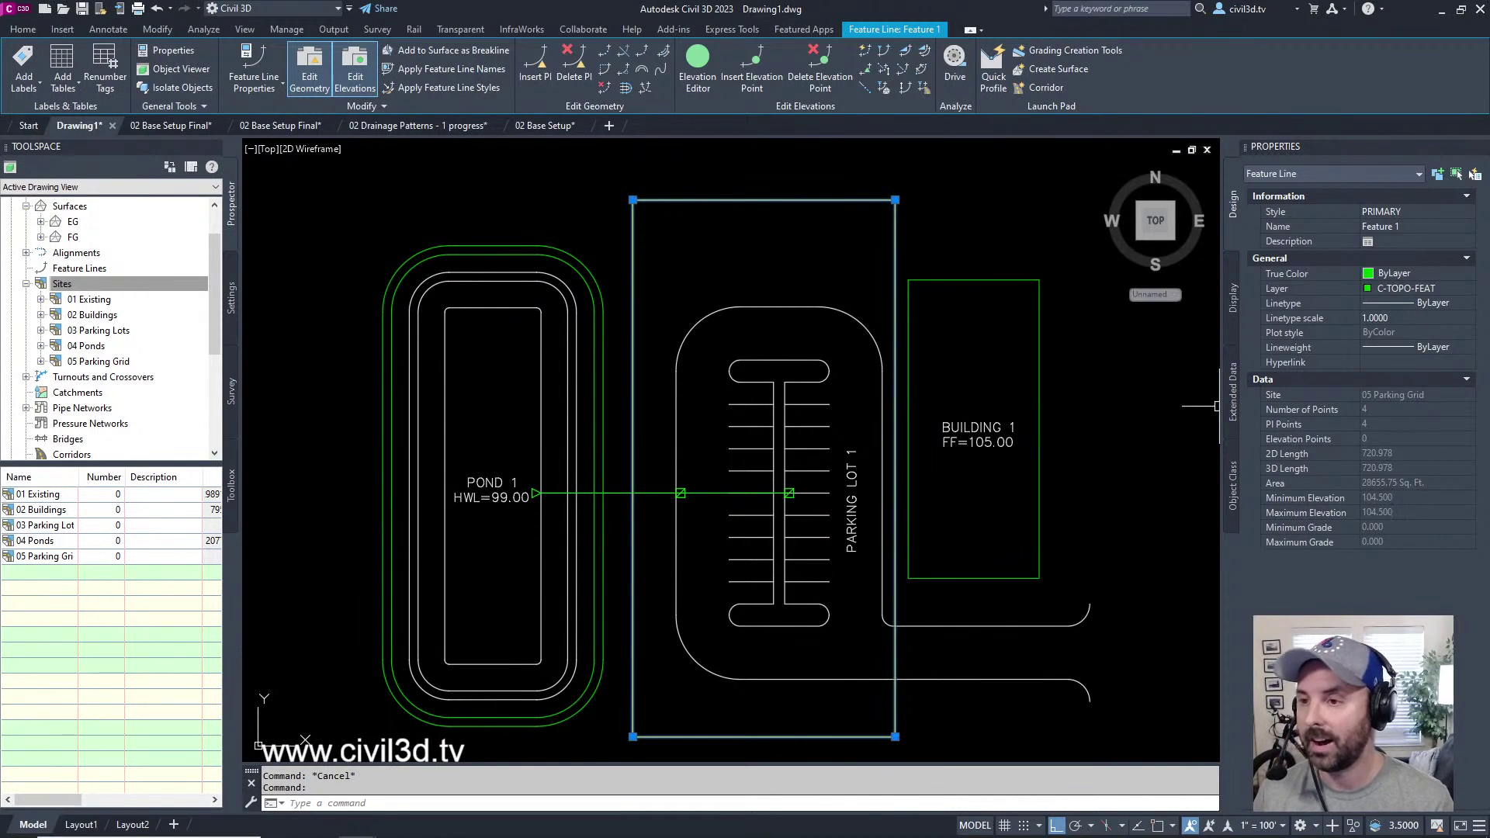
key("Escape")
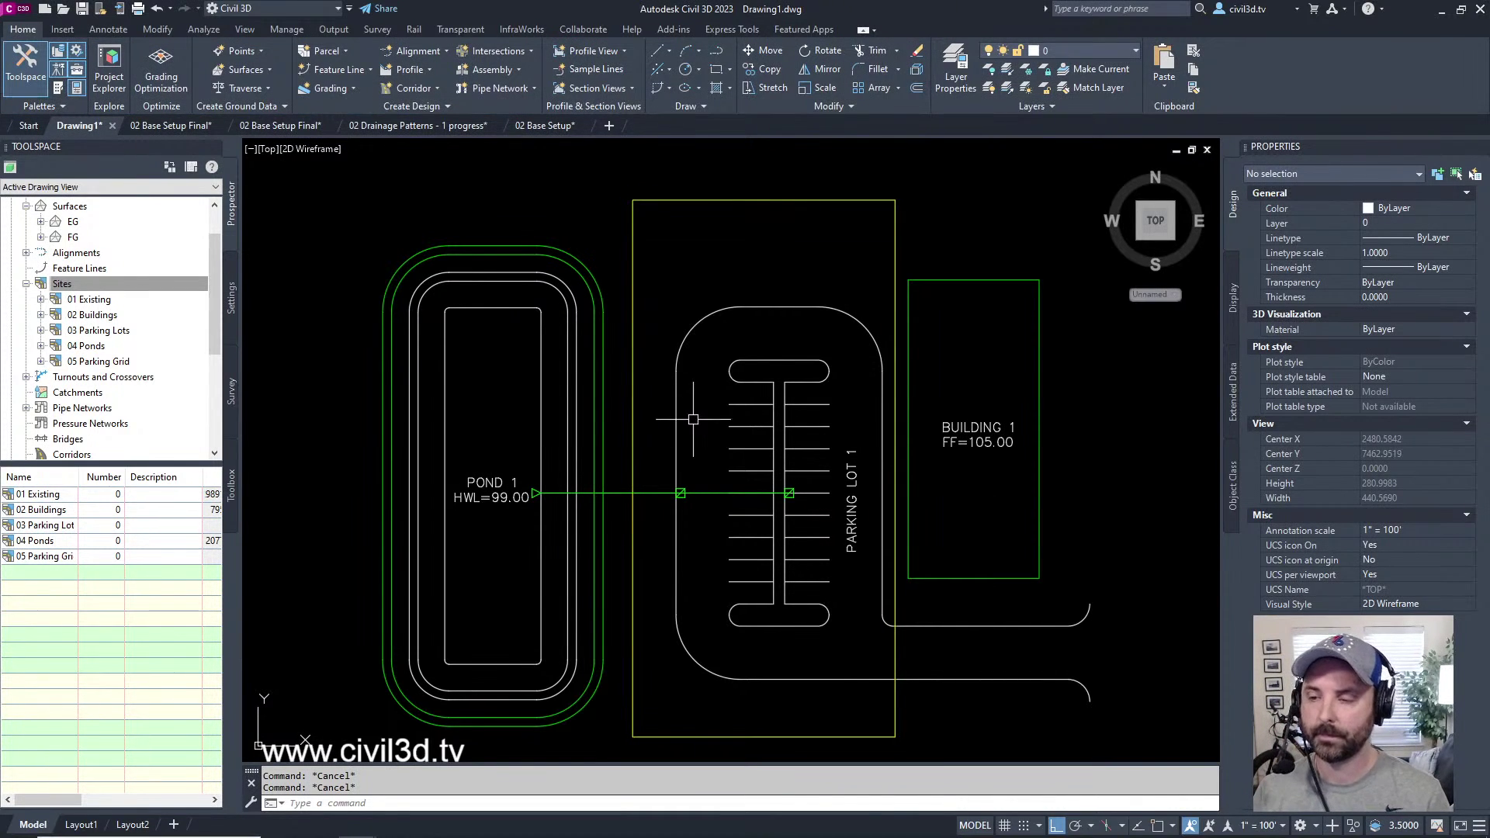
mouse_move(697, 416)
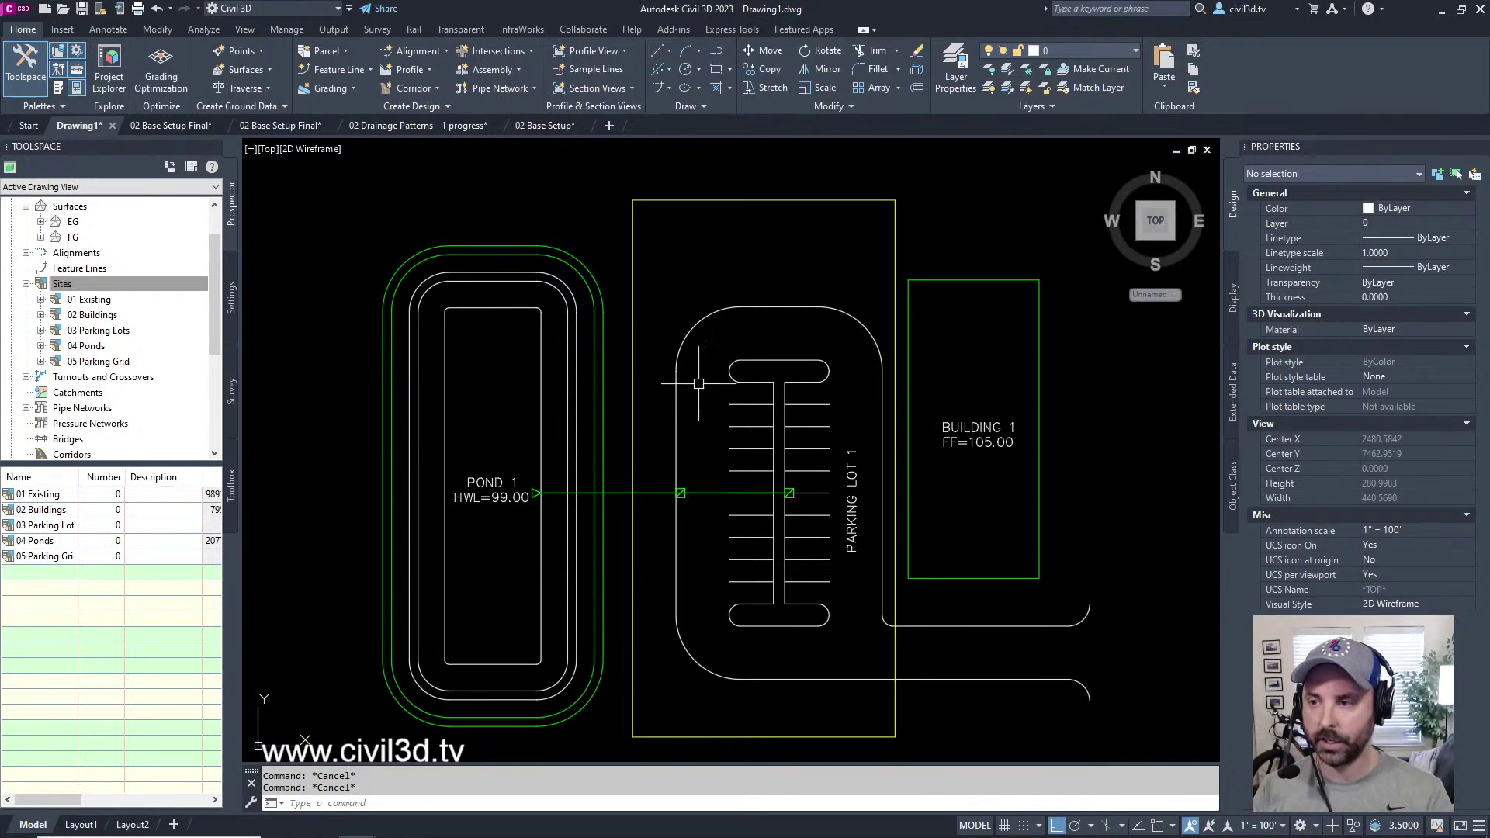
middle_click_drag(798, 410, 790, 419)
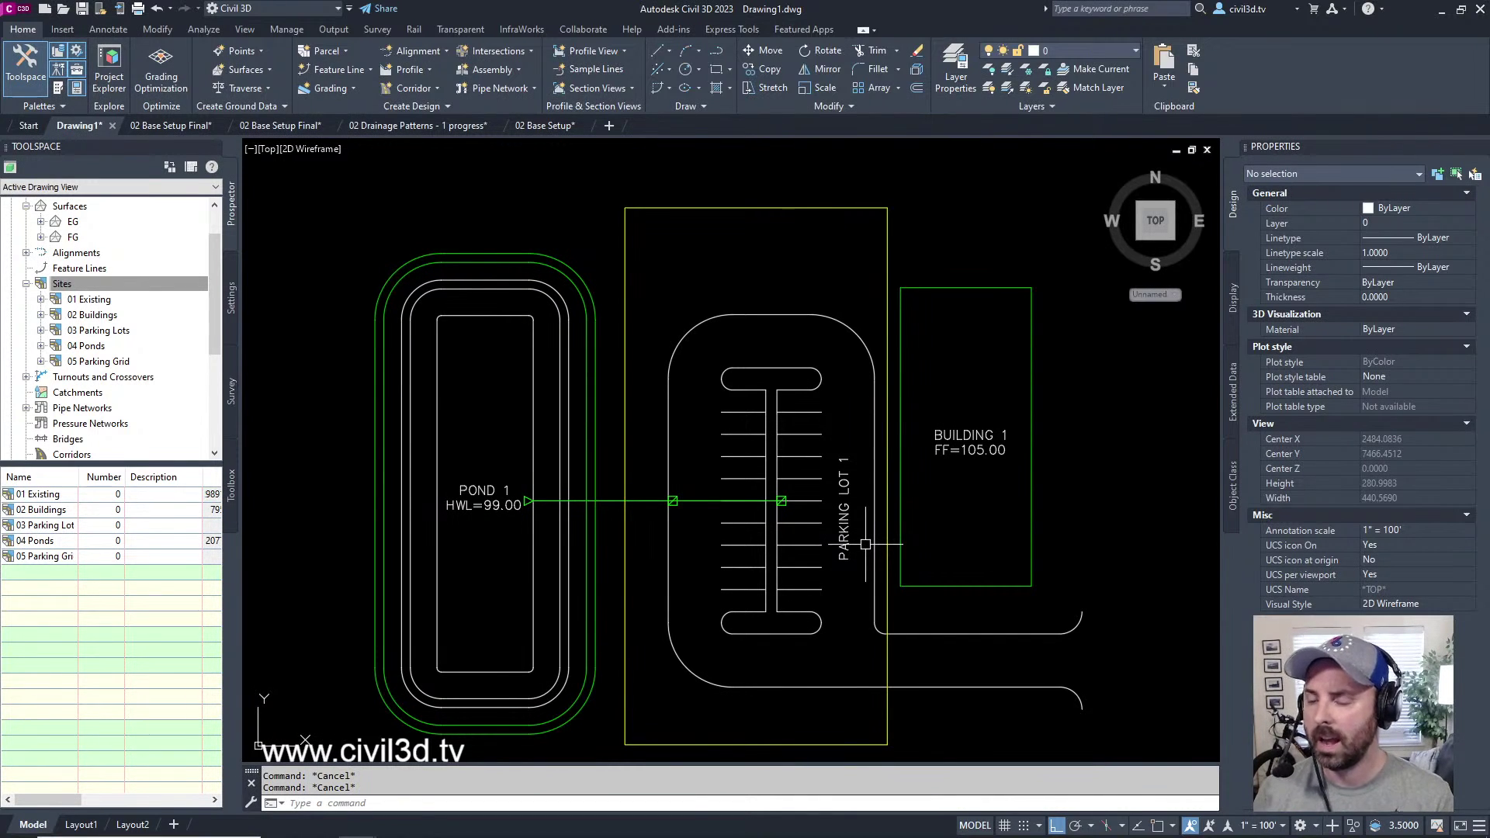
mouse_move(865, 543)
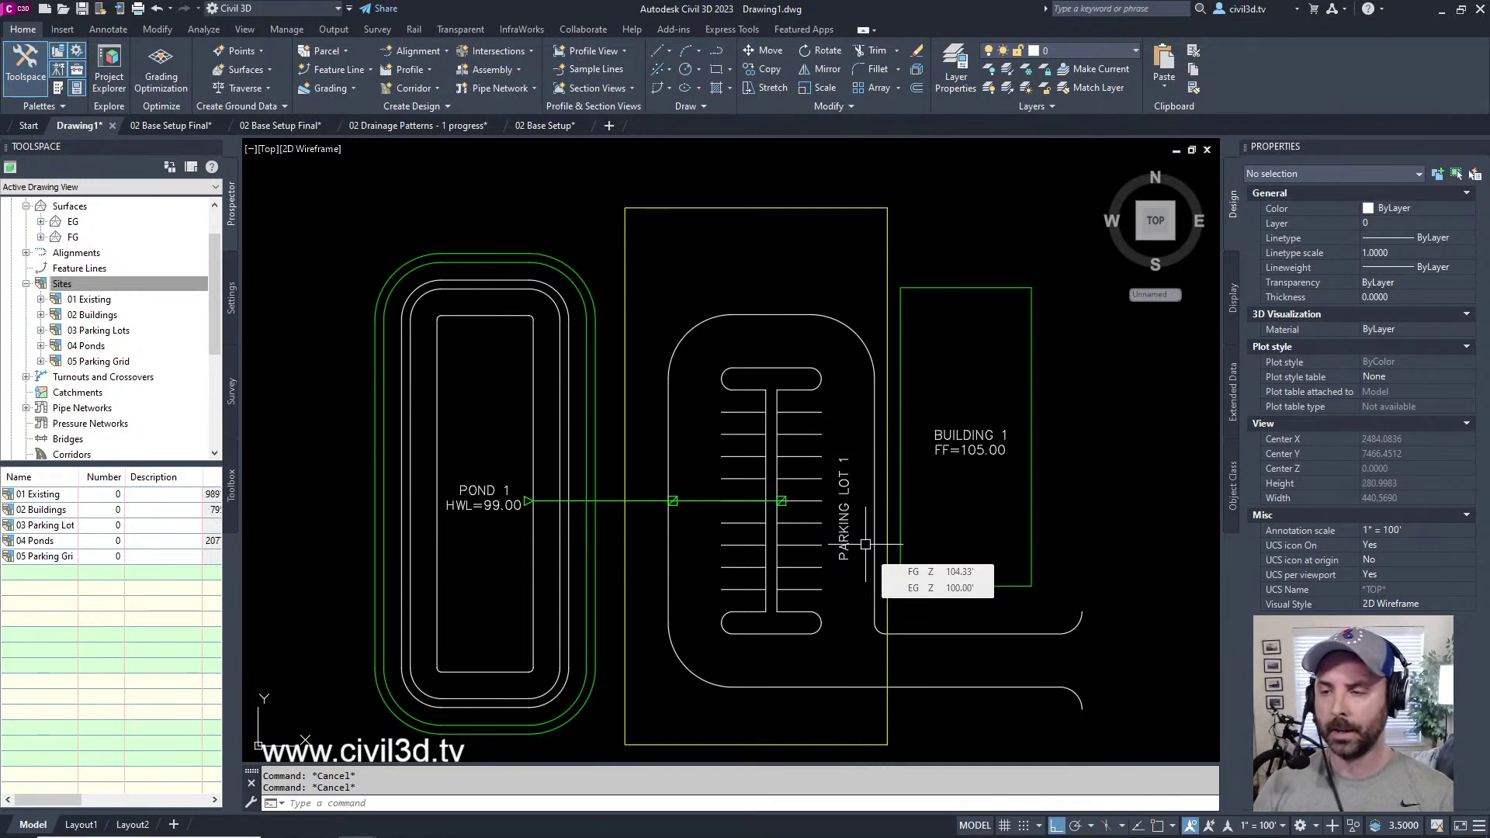
- Try to move the Parking Lot 2 and Building 2 layout, including its storm line, from the far east to just below Pond 1
scroll(865, 544, "down", 4)
mouse_move(896, 534)
middle_mouse_down()
mouse_move(928, 373)
mouse_move(914, 419)
middle_mouse_up()
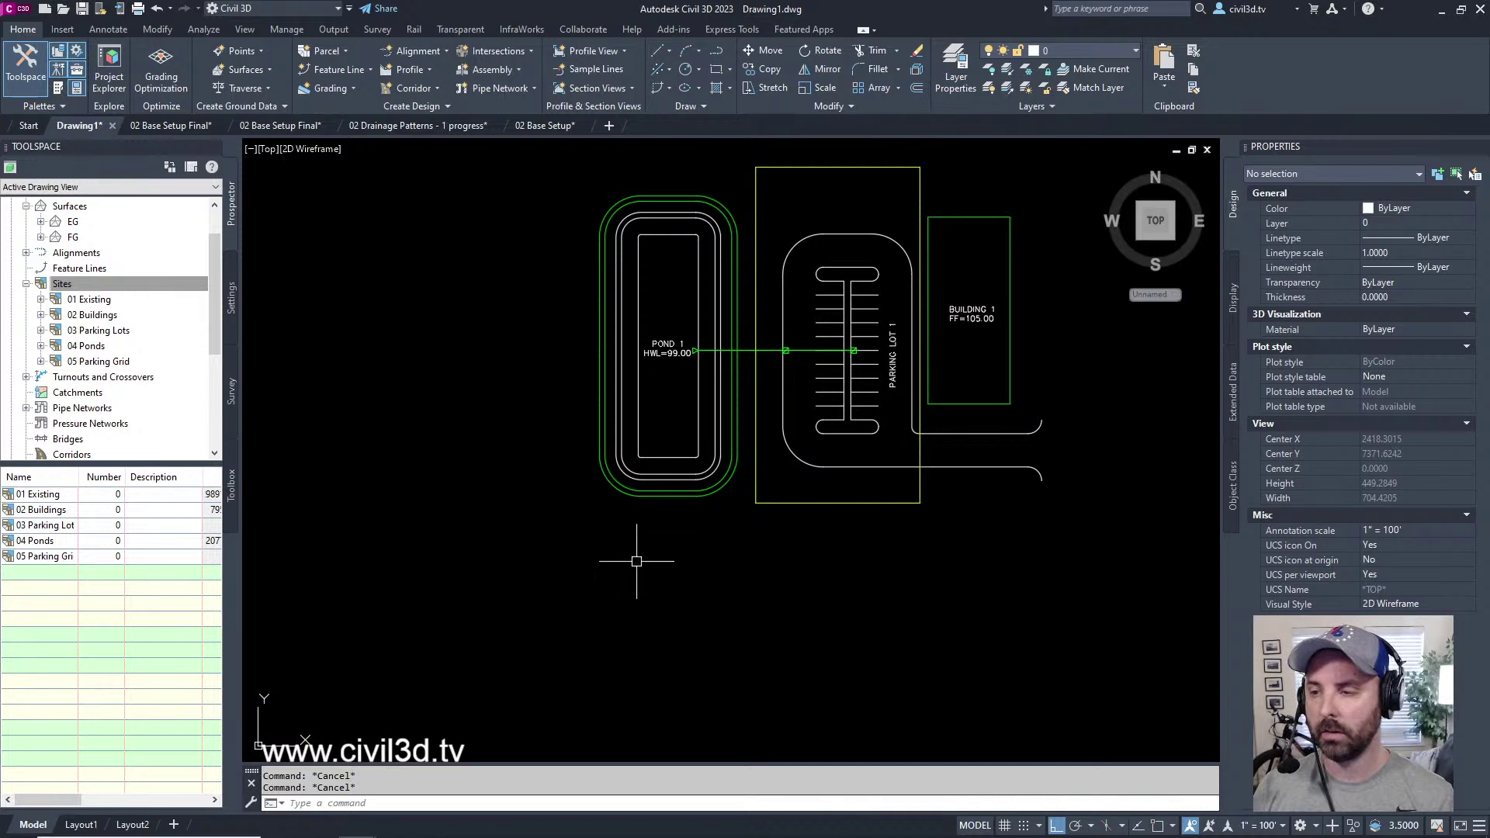
scroll(632, 567, "down", 6)
middle_click_drag(1000, 508, 961, 535)
scroll(941, 548, "up", 6)
middle_click_drag(815, 519, 846, 504)
type("m")
key("Return")
left_click(1005, 231)
left_click(637, 731)
key("Return")
left_click(804, 459)
scroll(804, 459, "down", 5)
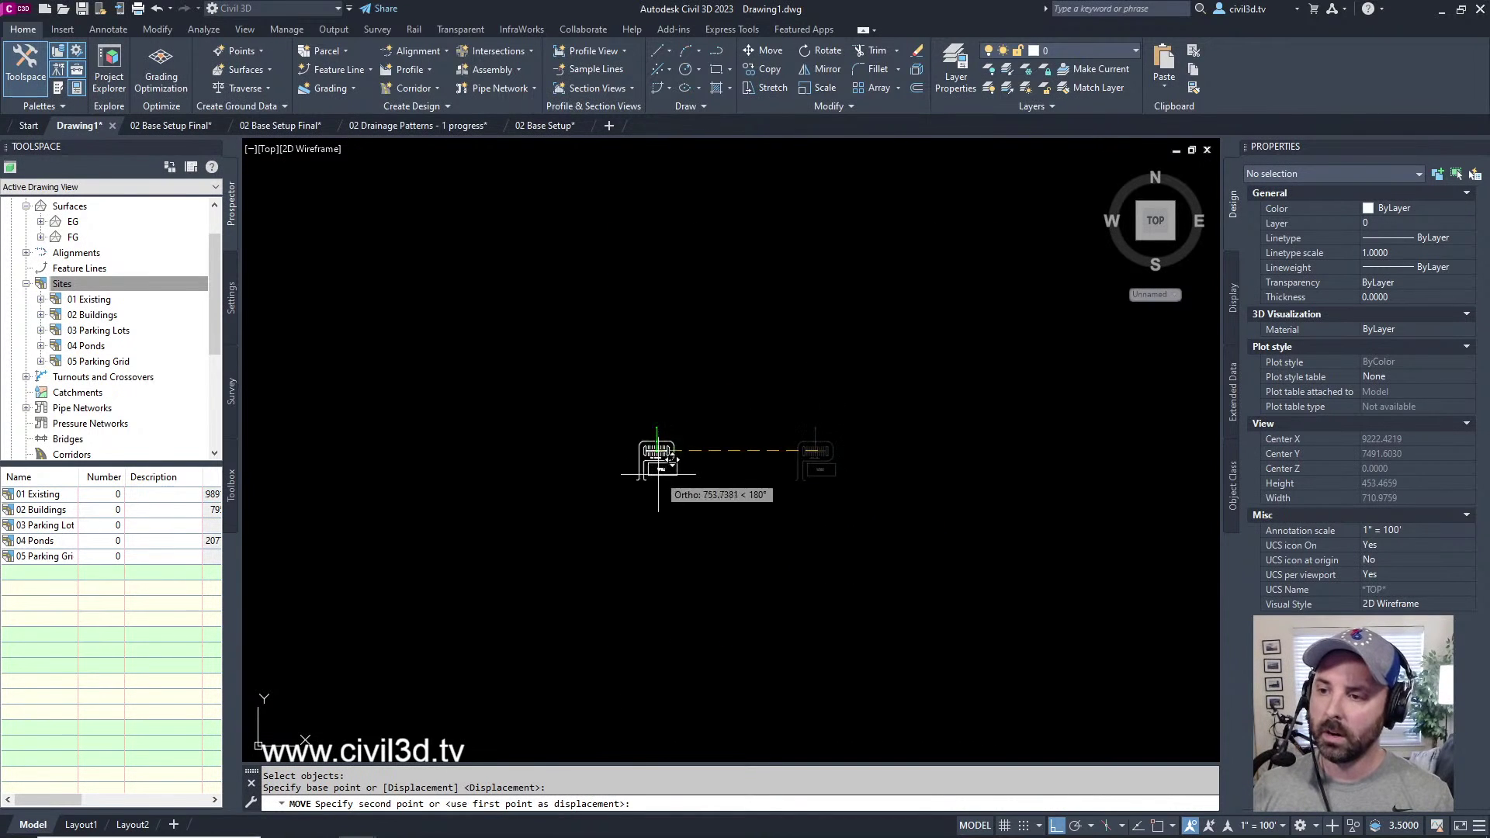
middle_click_drag(706, 409, 975, 410)
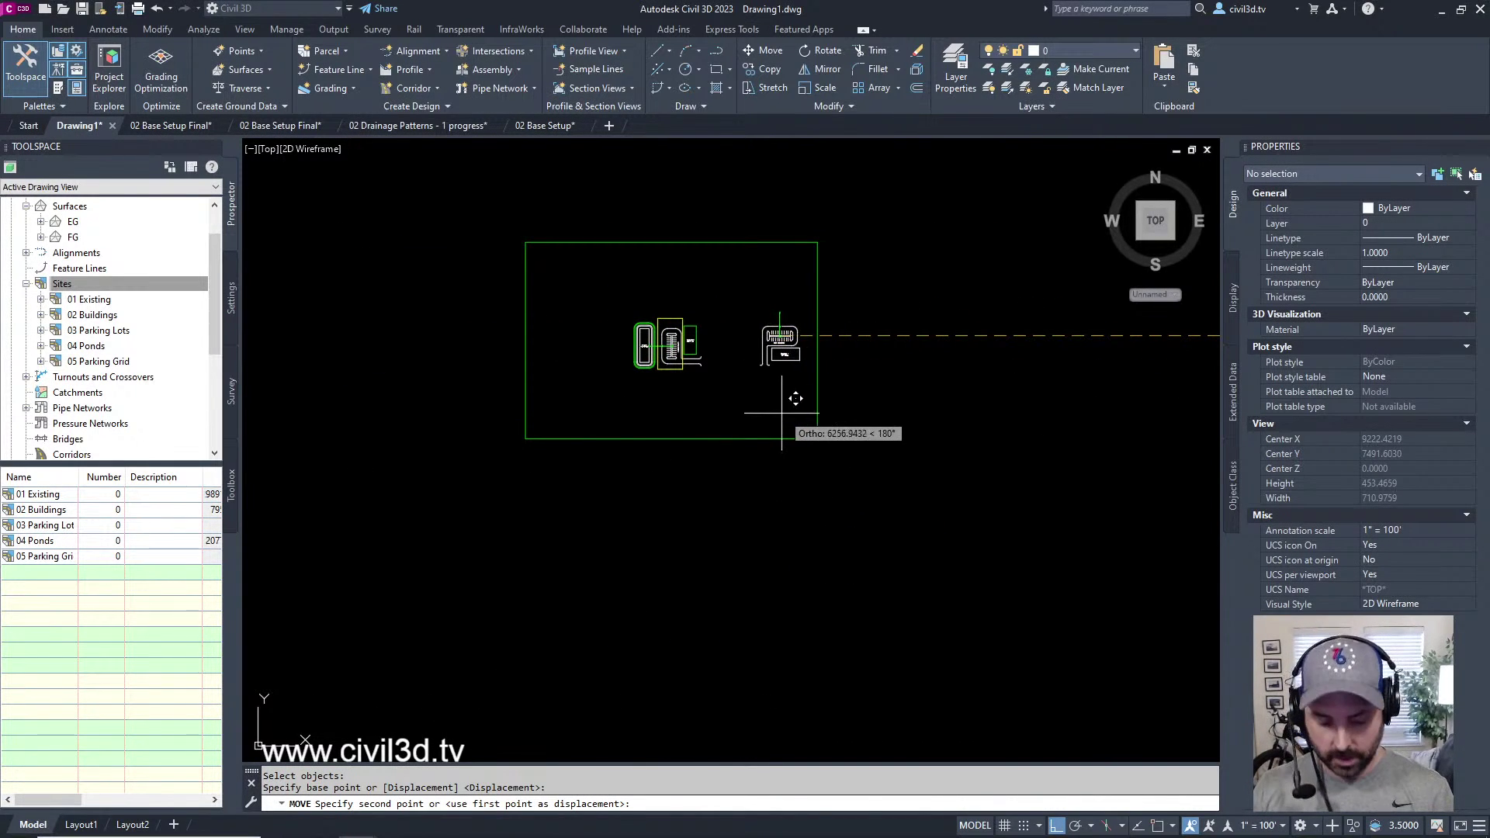
key("F8")
scroll(683, 388, "up", 3)
scroll(671, 435, "down", 1)
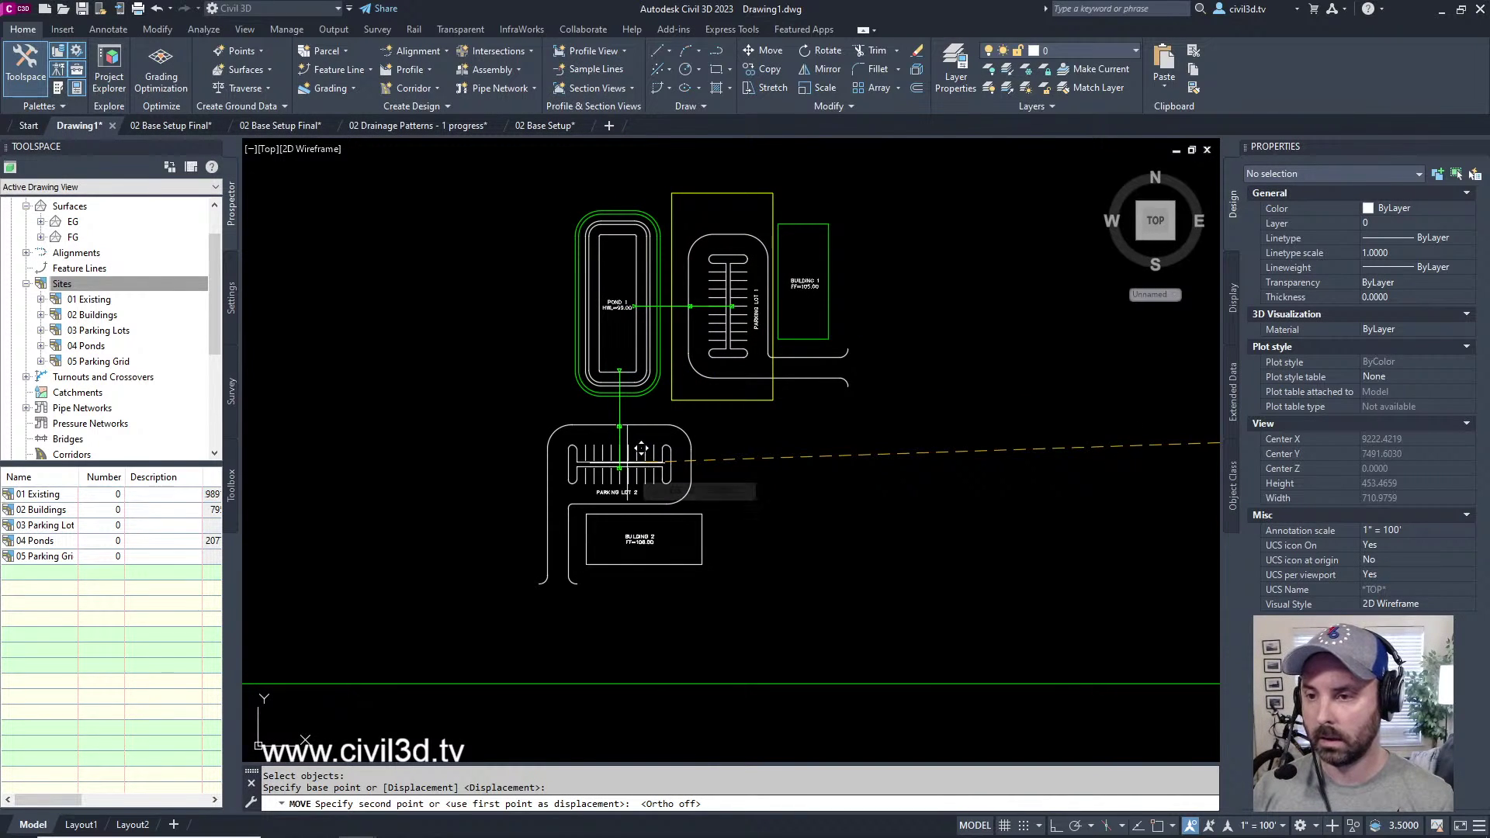
left_click(641, 450)
middle_click_drag(663, 476, 700, 450)
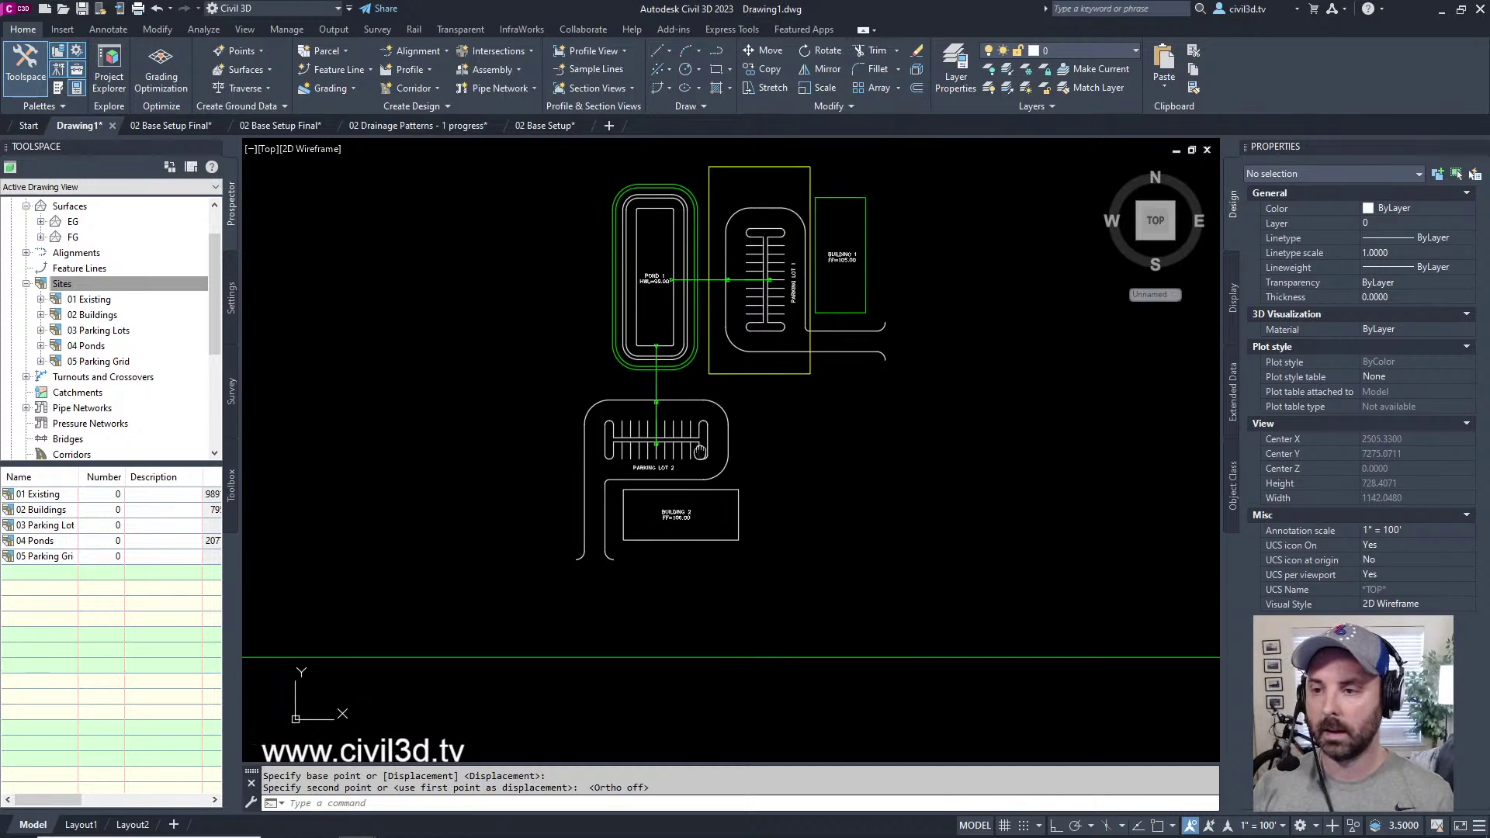
scroll(701, 450, "up", 2)
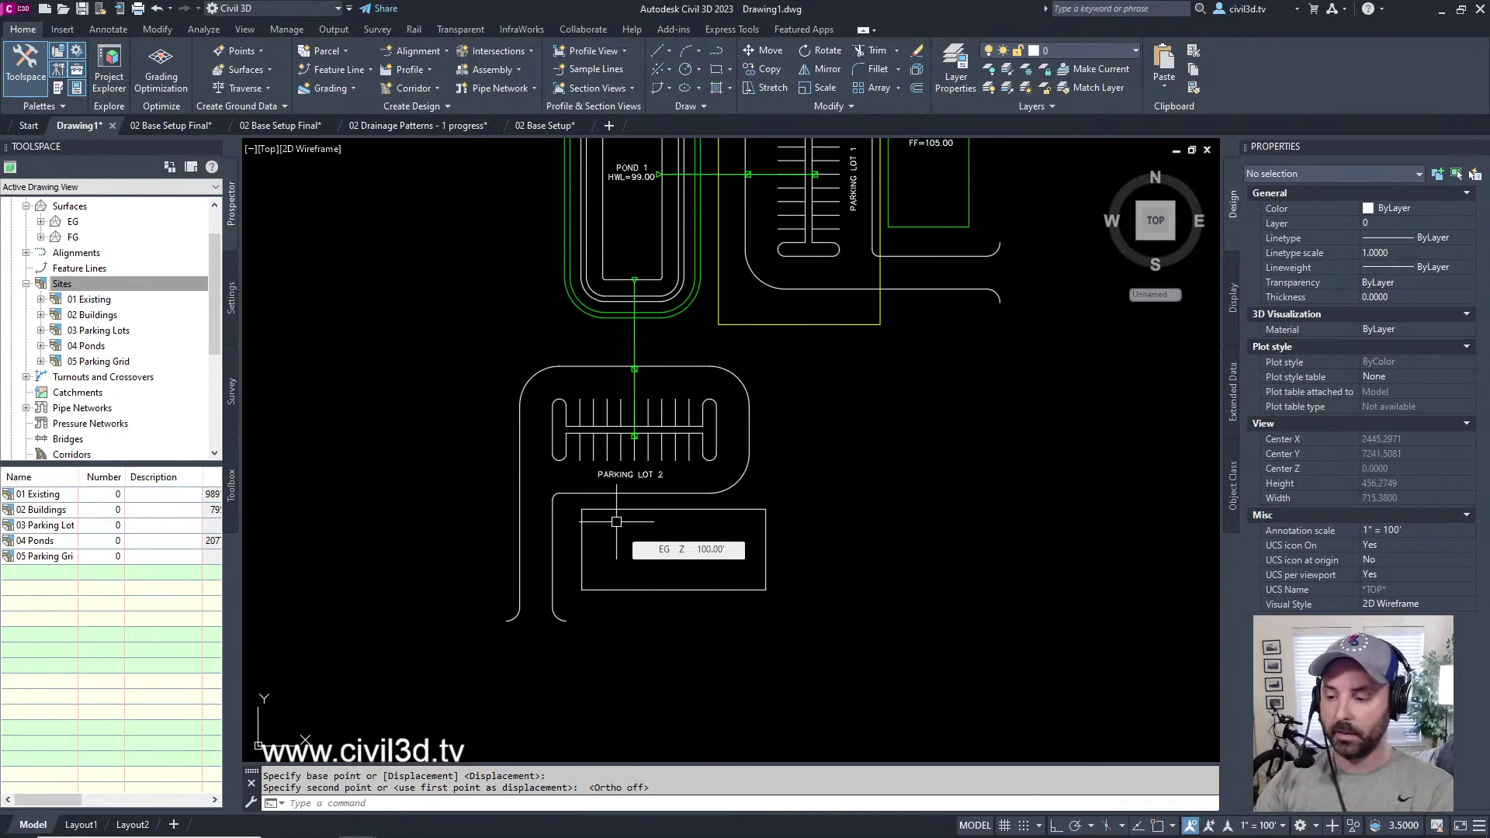
- Undo the move of the Parking Lot 2 and Building 2 layout and return to Parking Lot 1
mouse_move(859, 214)
middle_mouse_down()
mouse_move(846, 416)
mouse_move(793, 442)
middle_mouse_up()
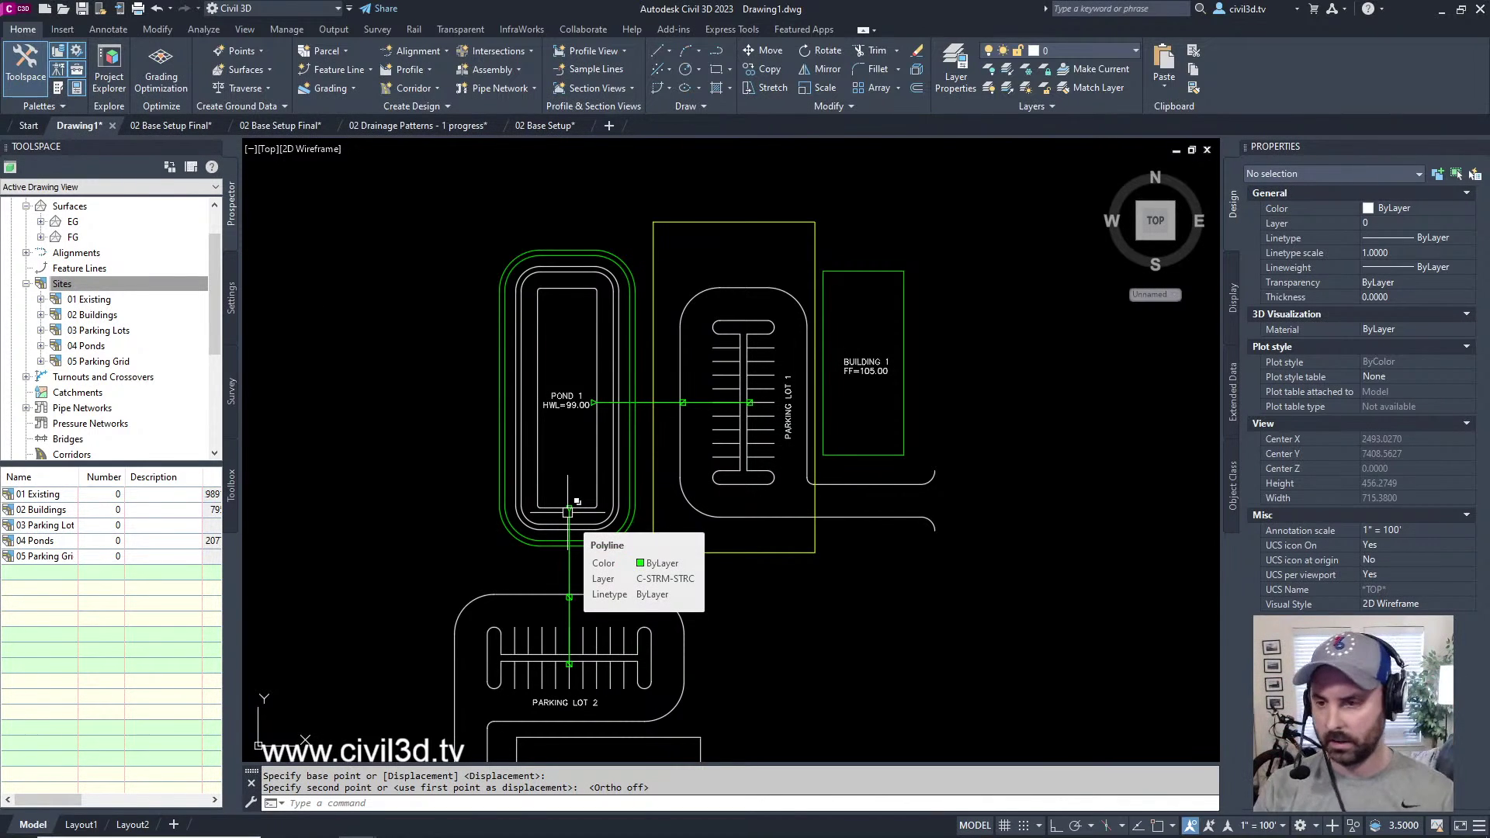
middle_click_drag(690, 582, 690, 458)
key("Escape")
key("Escape")
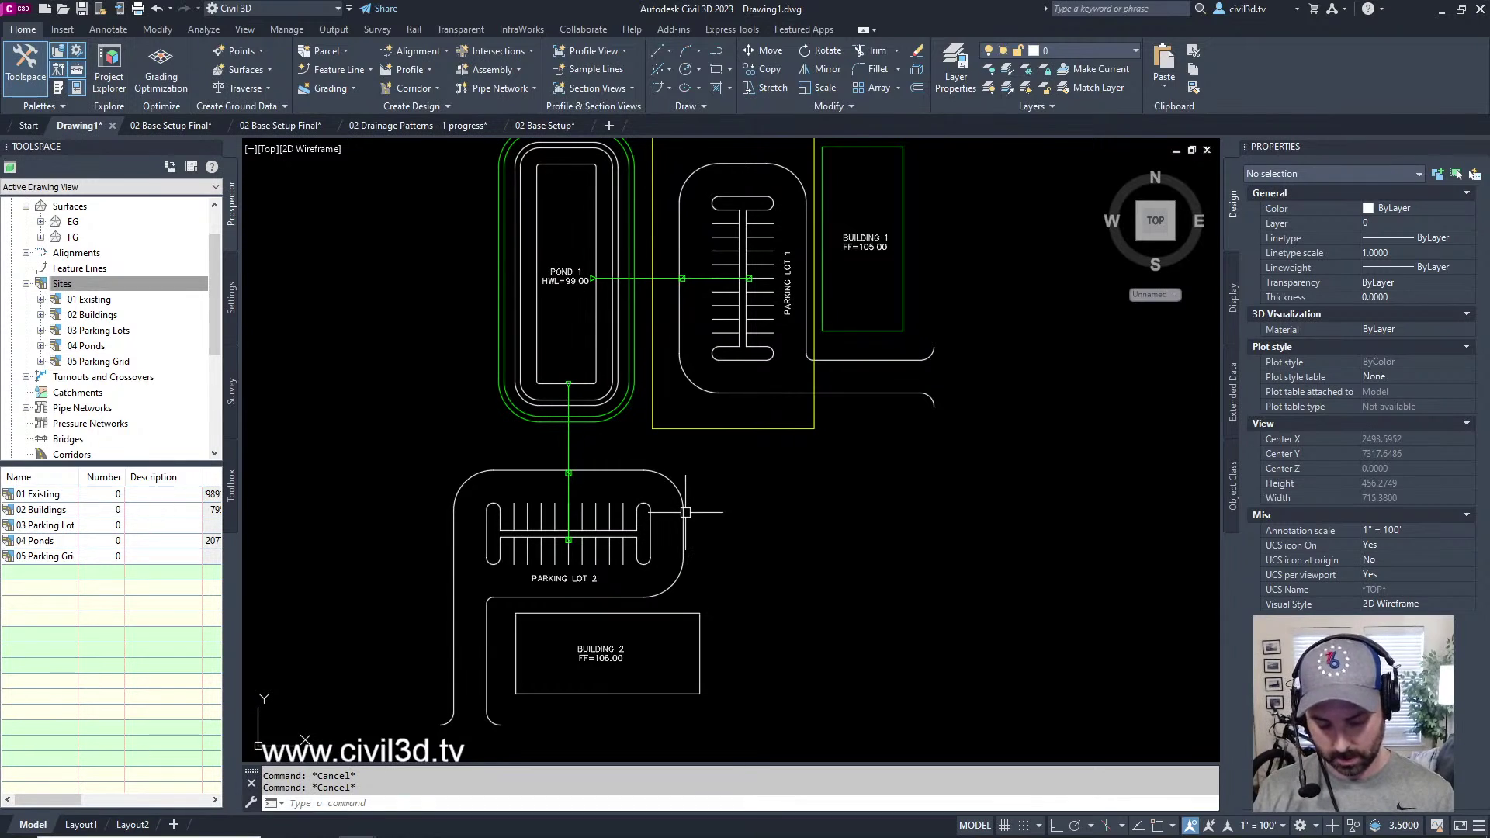
type("U")
key("Return")
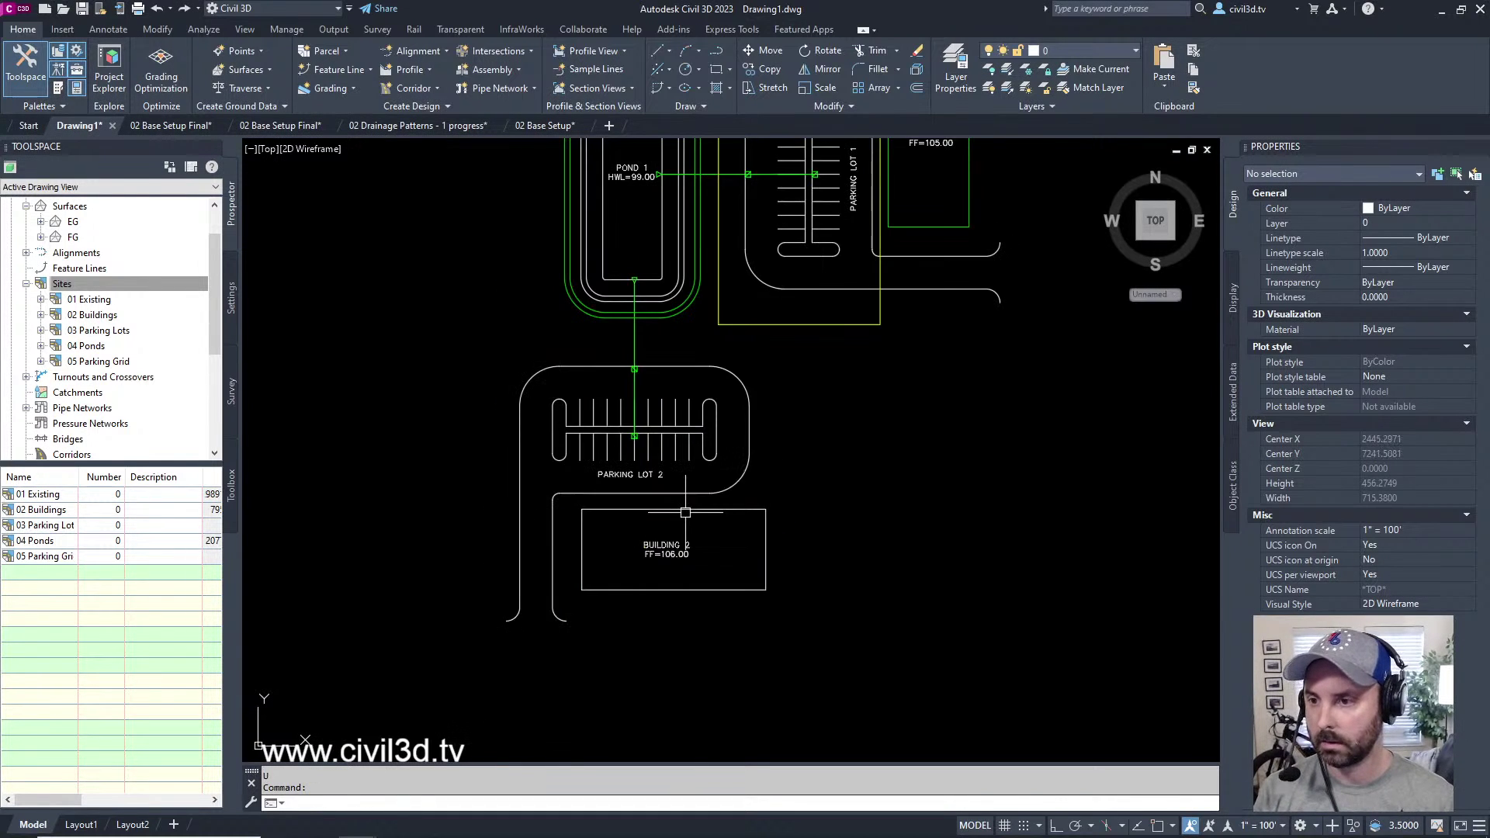
key("ctrl+z")
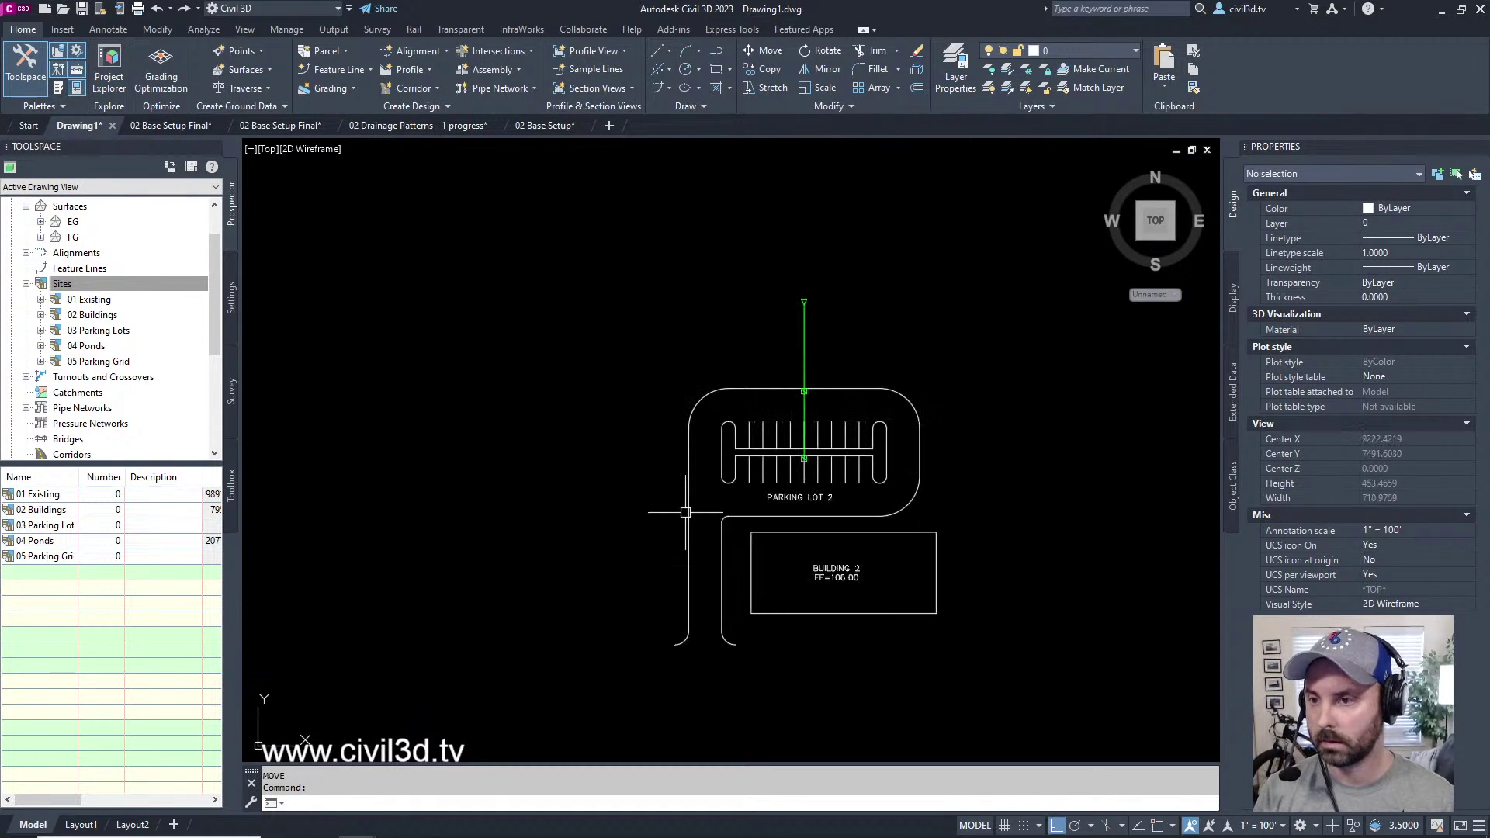
key("ctrl+z")
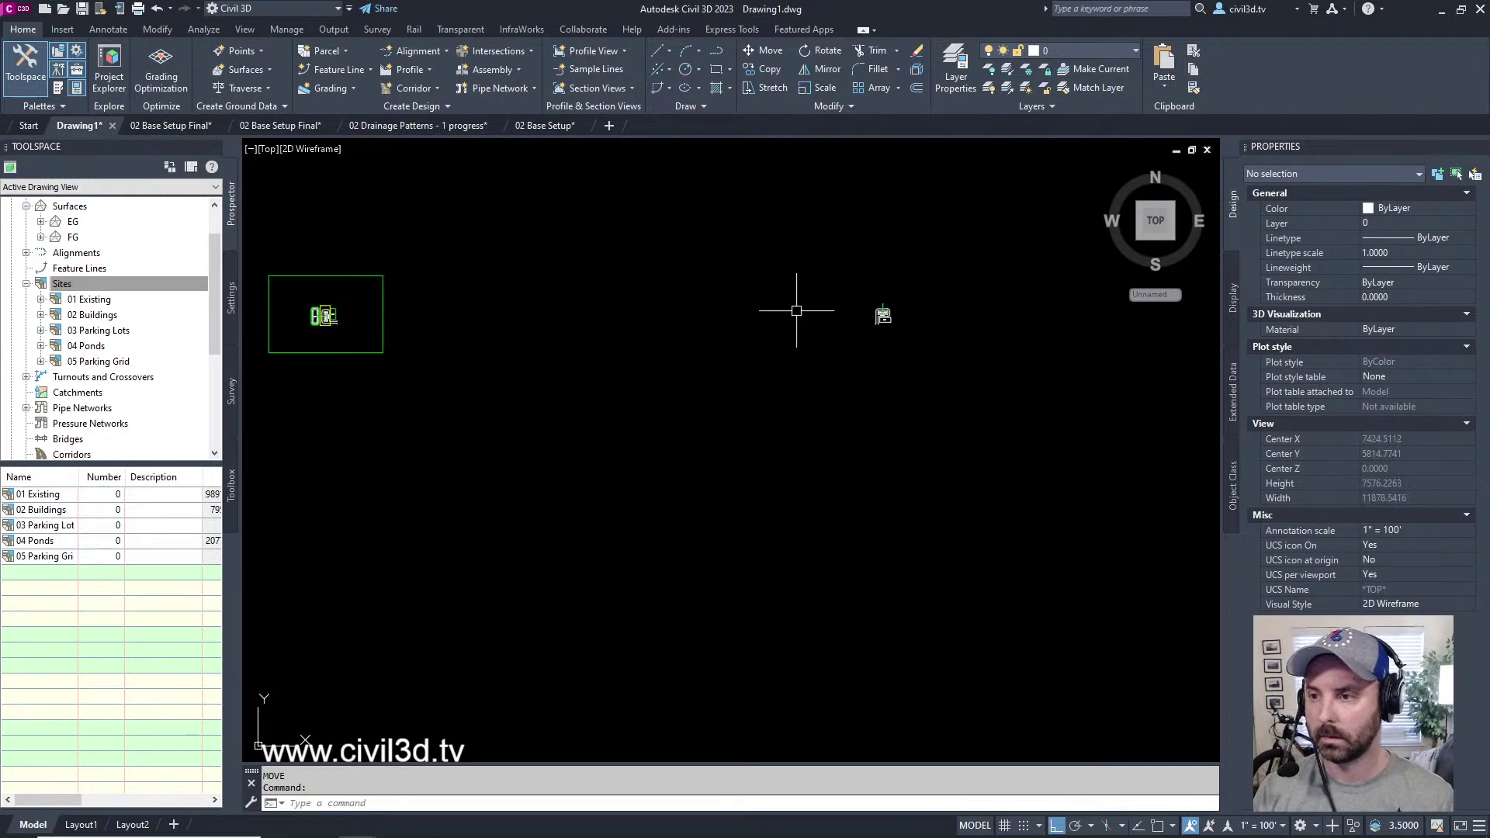
scroll(634, 341, "up", 10)
middle_click_drag(526, 283, 708, 394)
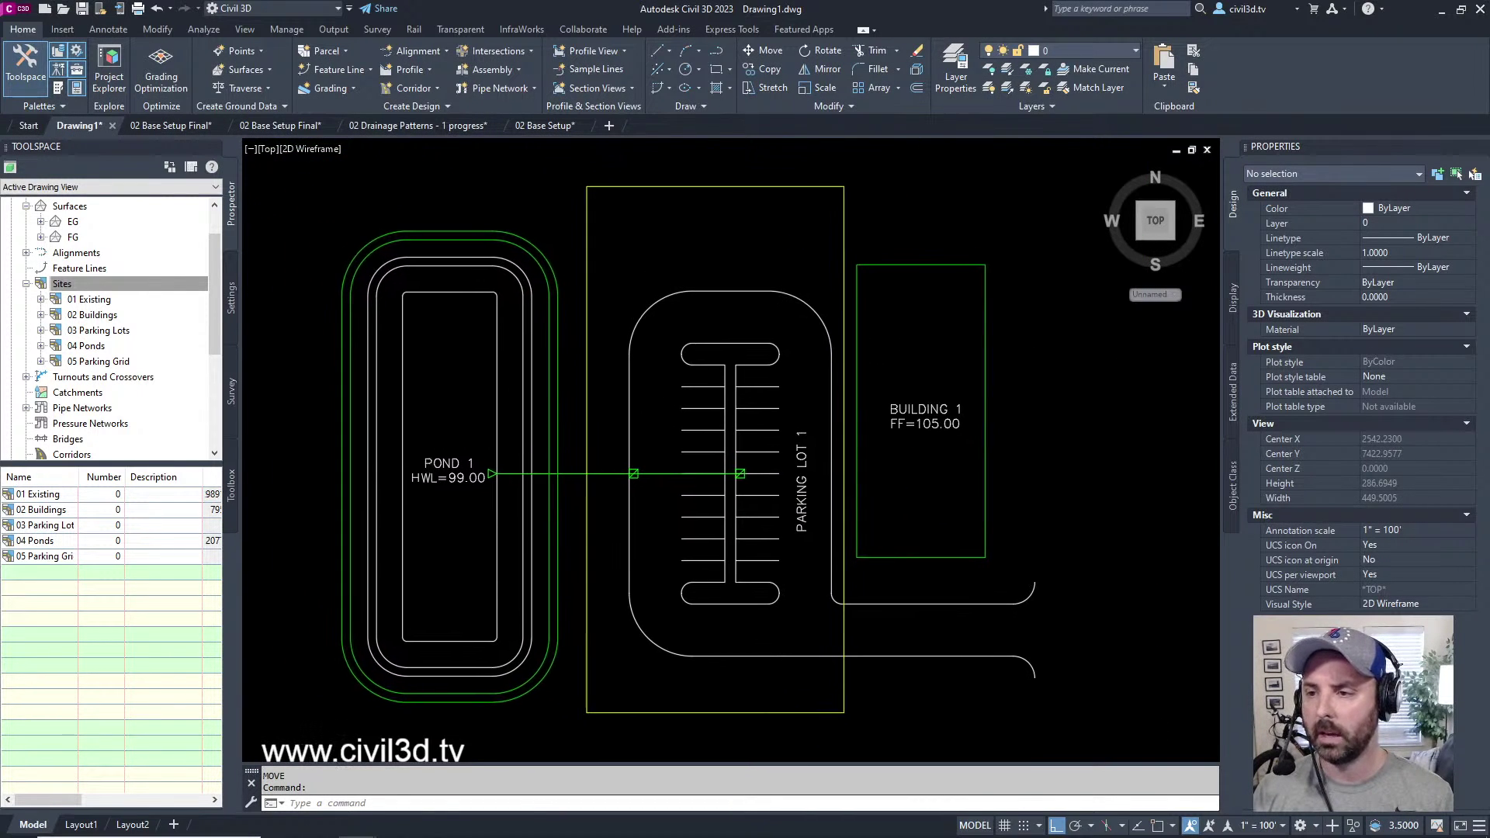
key("Escape")
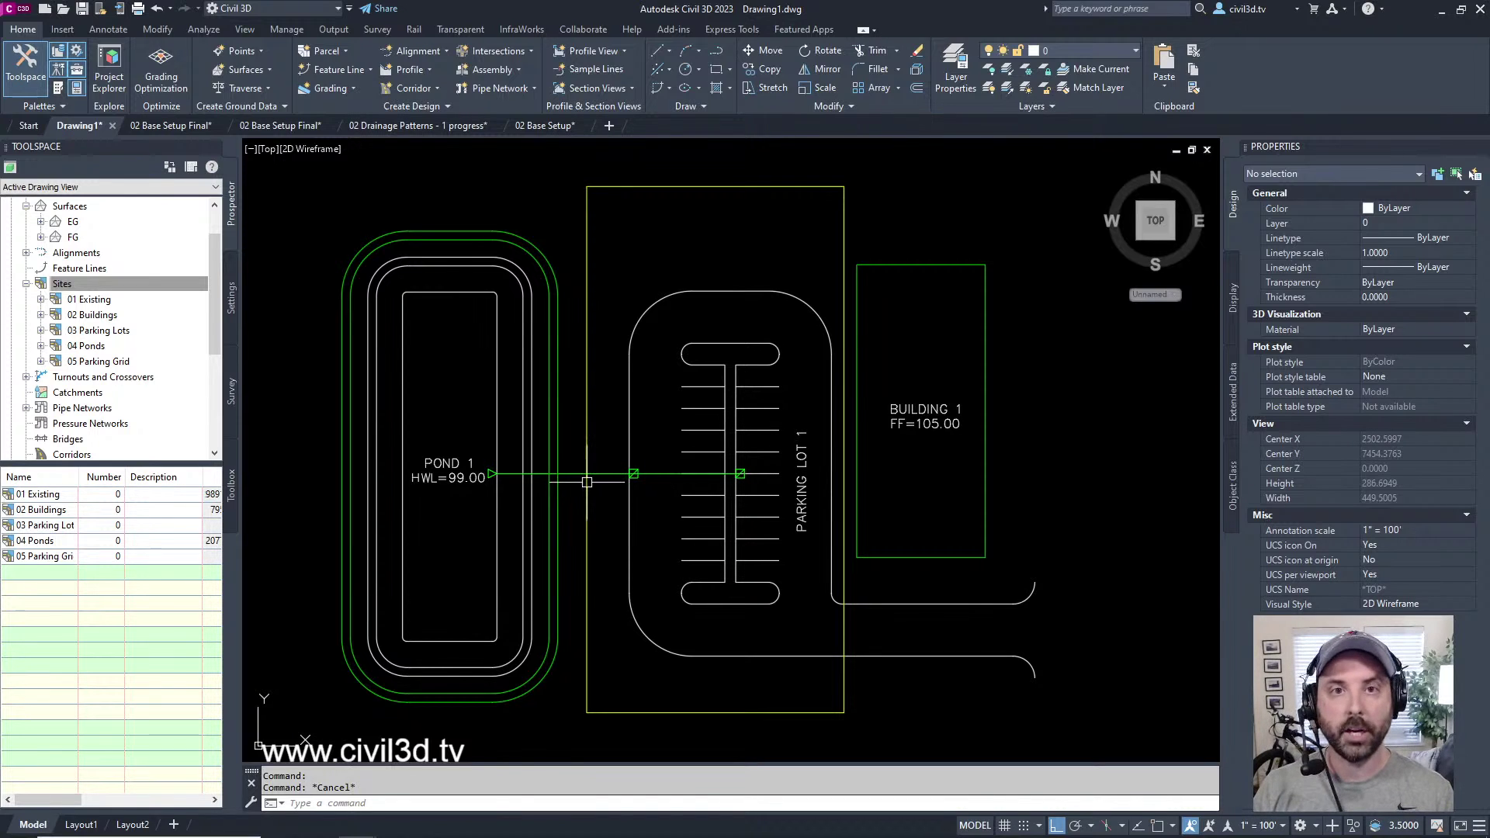
key("Escape")
middle_click_drag(823, 394, 827, 369)
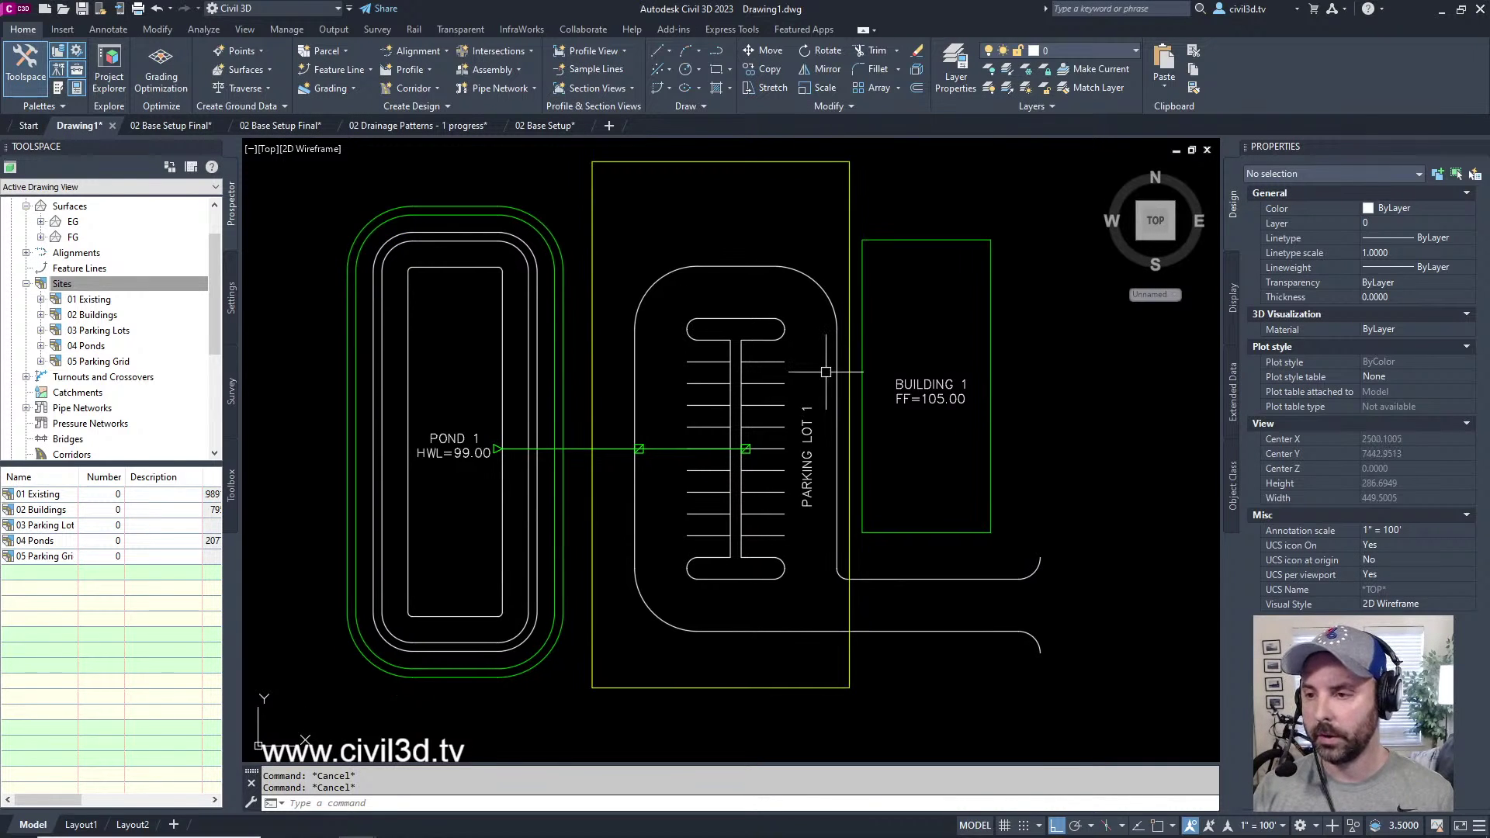
type("PL")
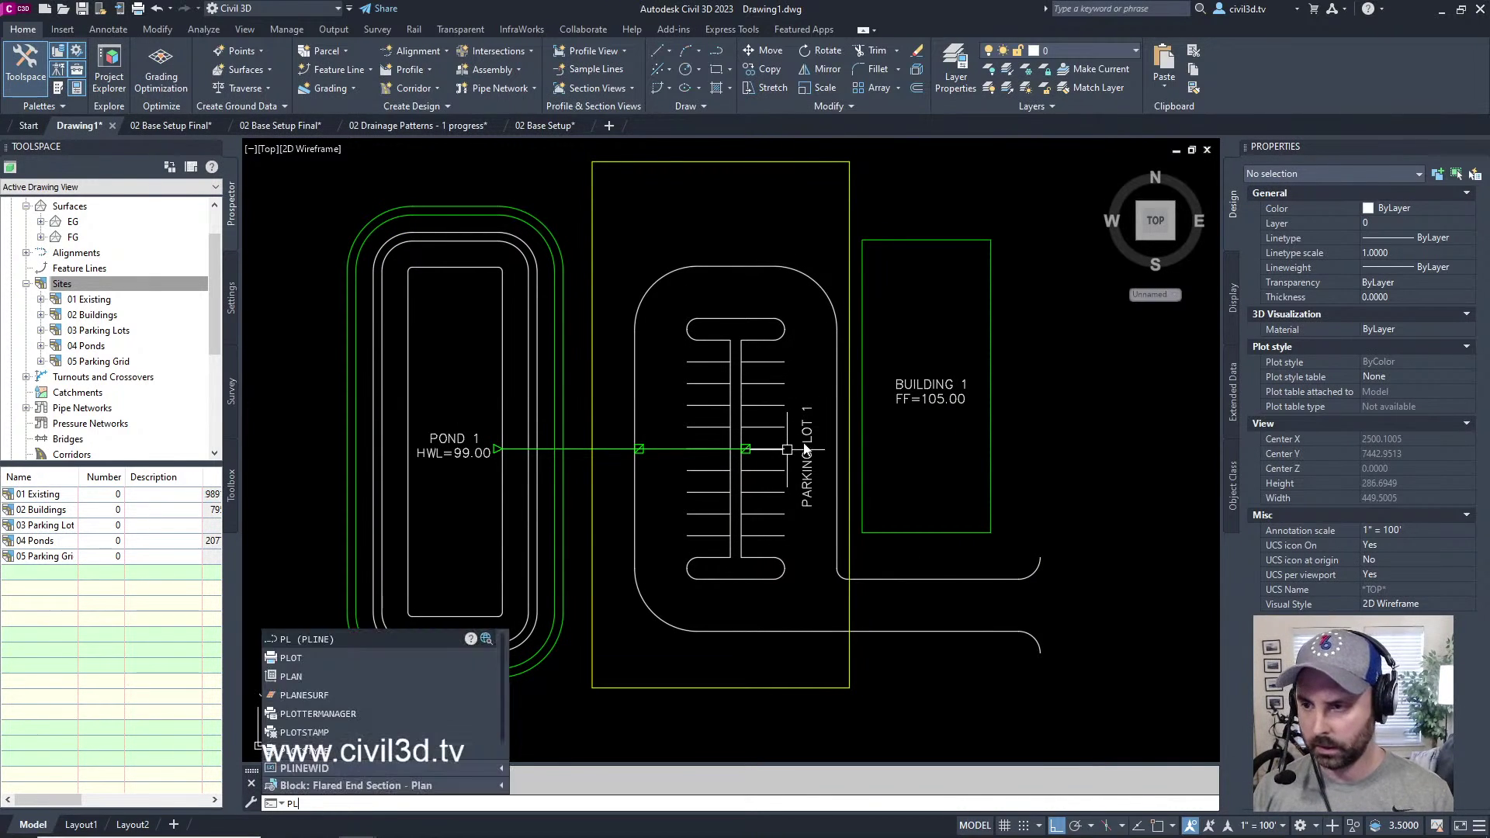
key("Escape")
middle_click_drag(821, 416, 833, 437)
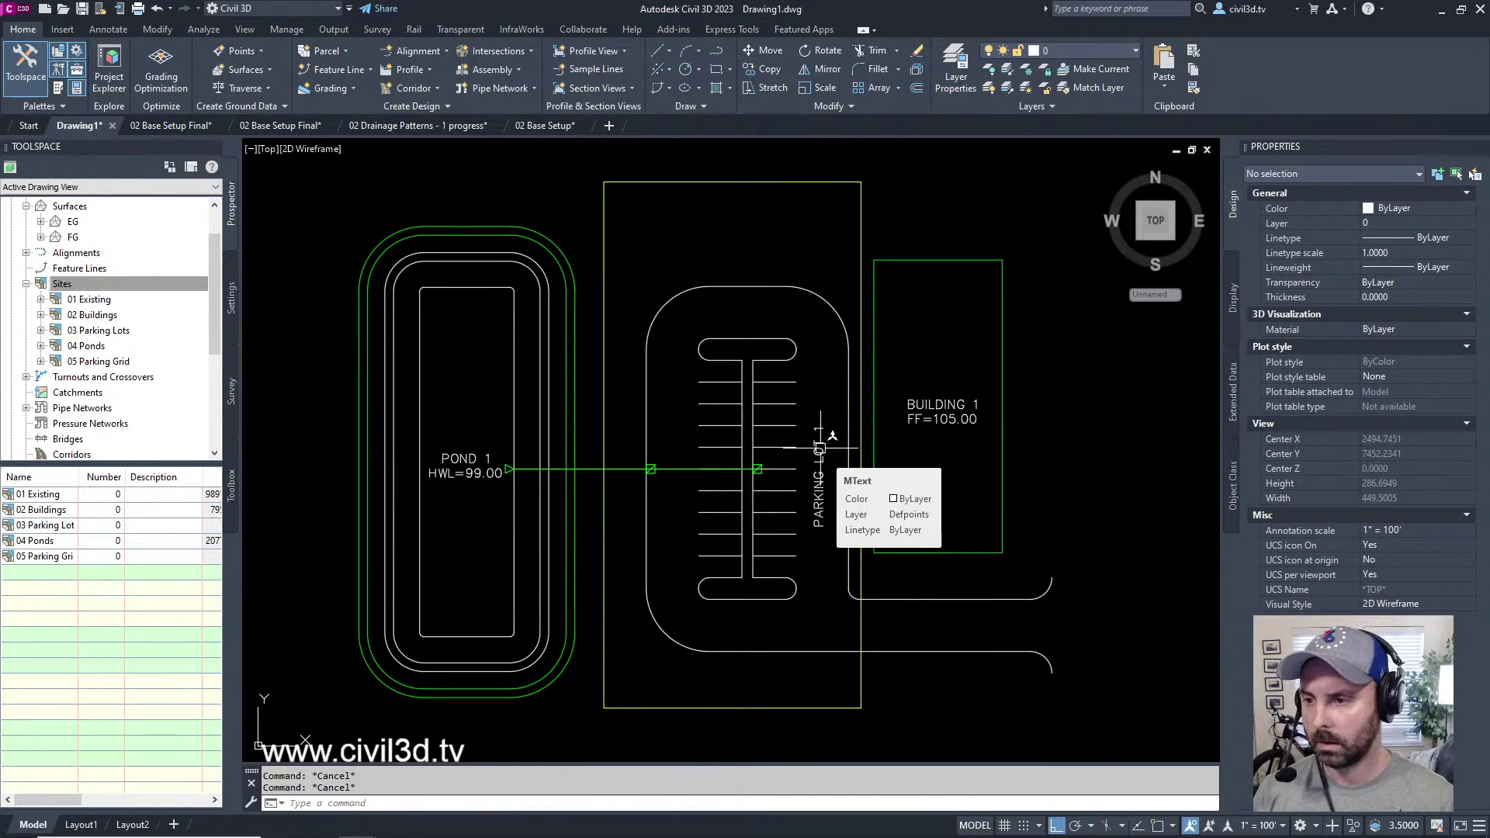
type("pl")
key("Return")
type("E Specify start point: E")
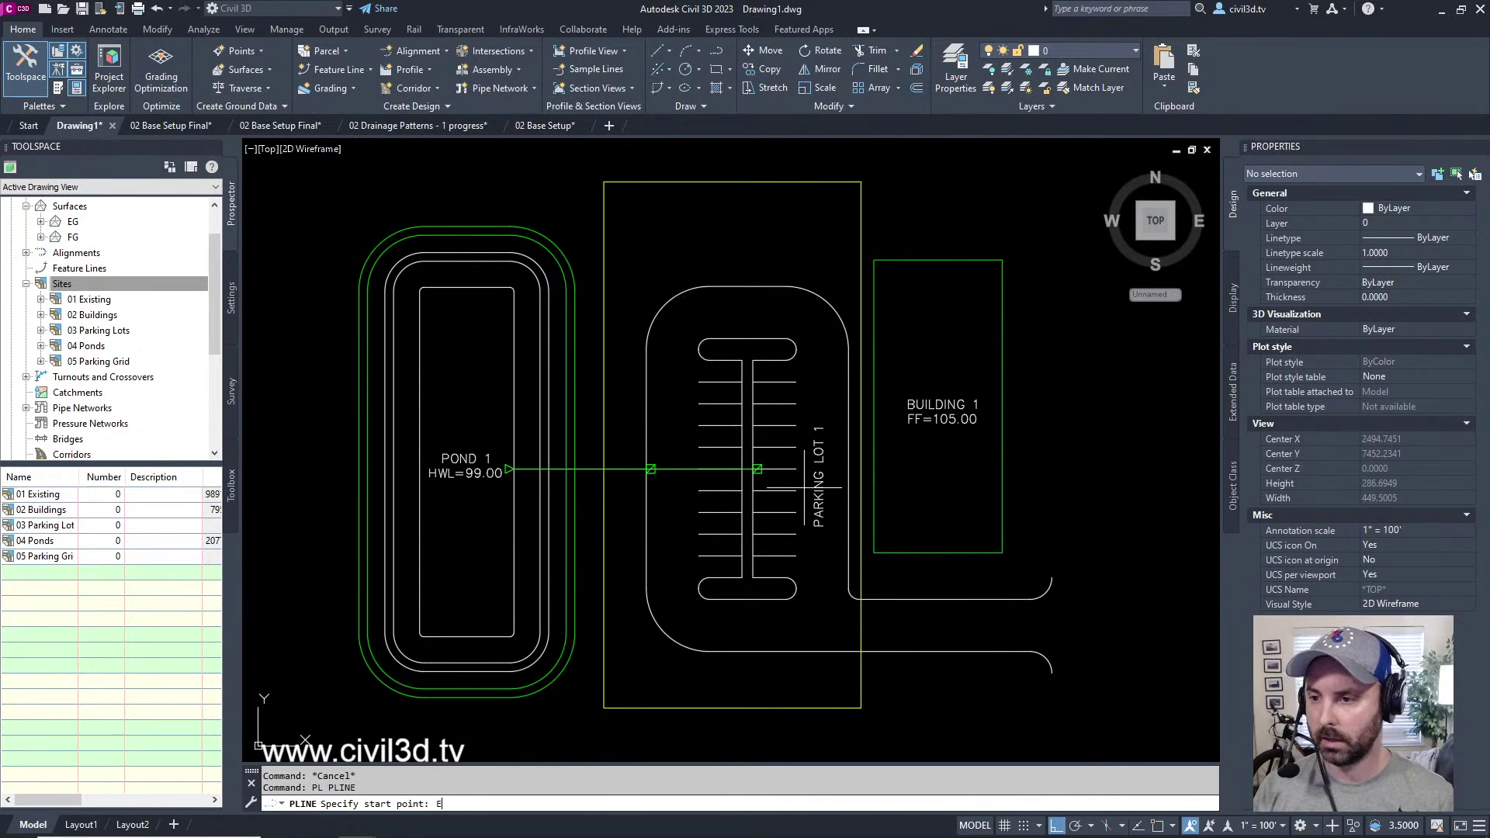
key("Escape")
key("Escape")
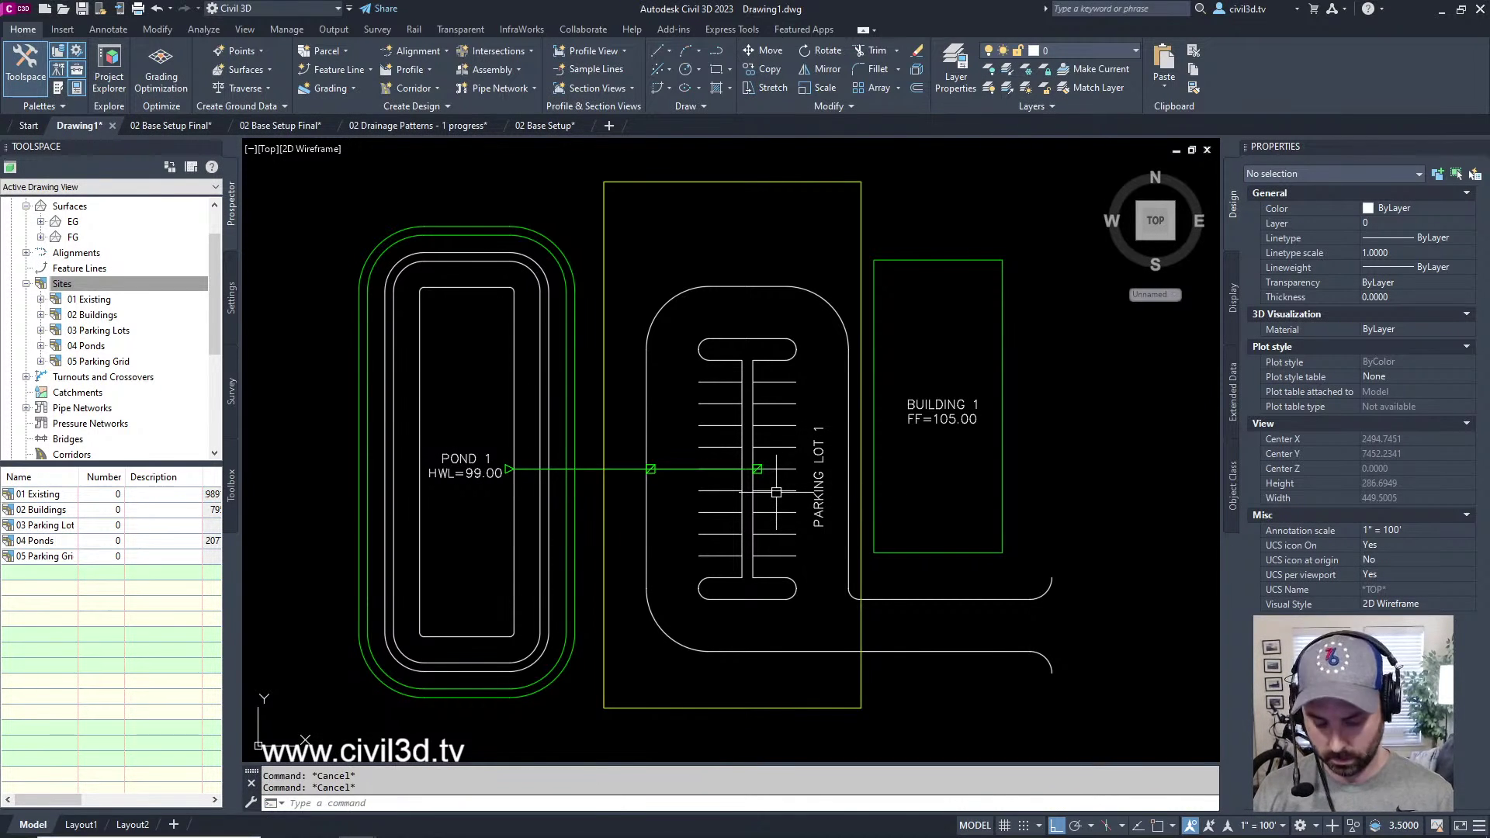
type("PL")
key("Return")
scroll(633, 491, "up", 4)
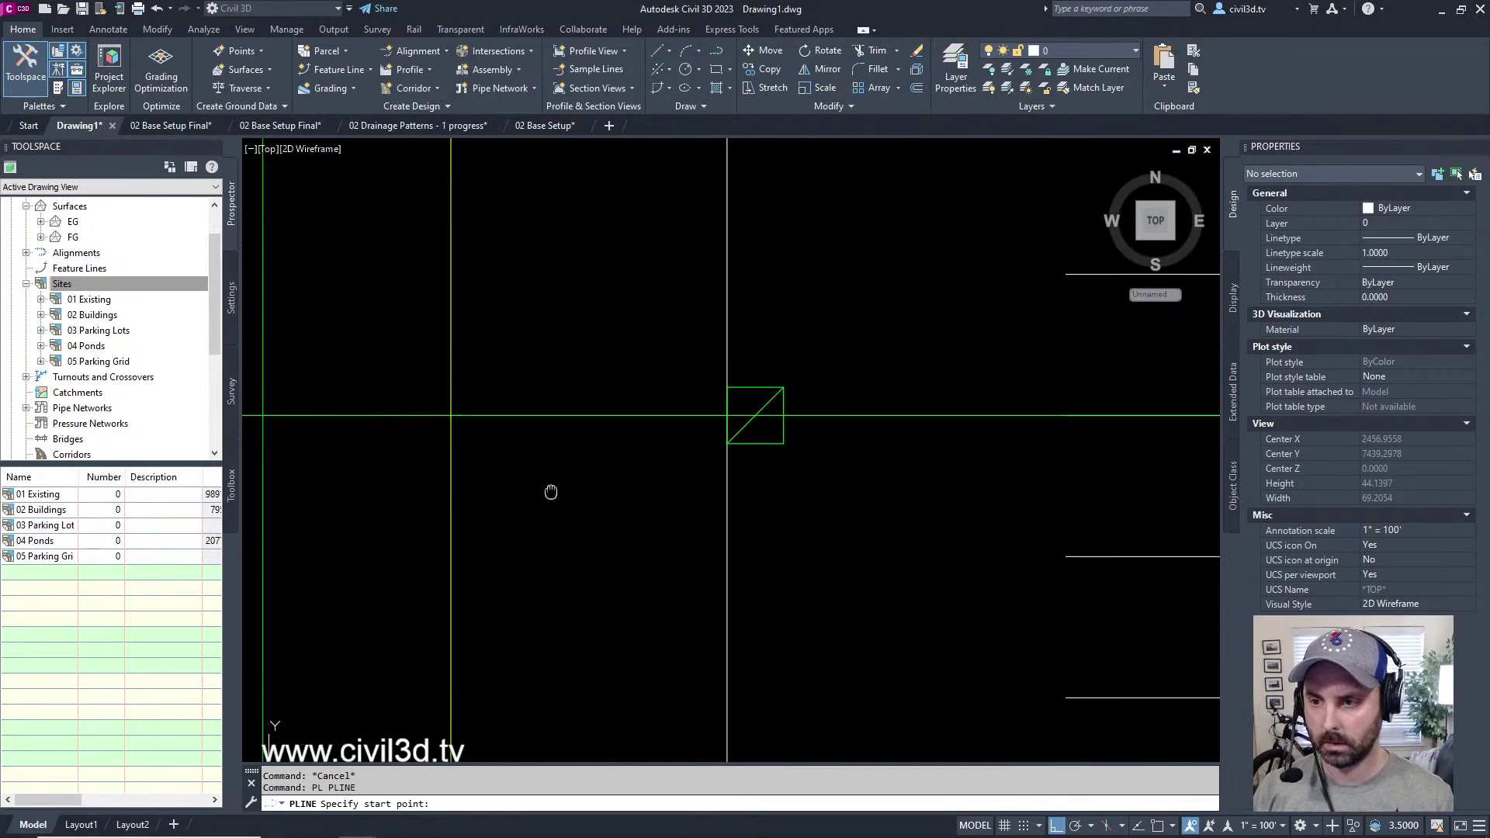
middle_click_drag(644, 489, 570, 463)
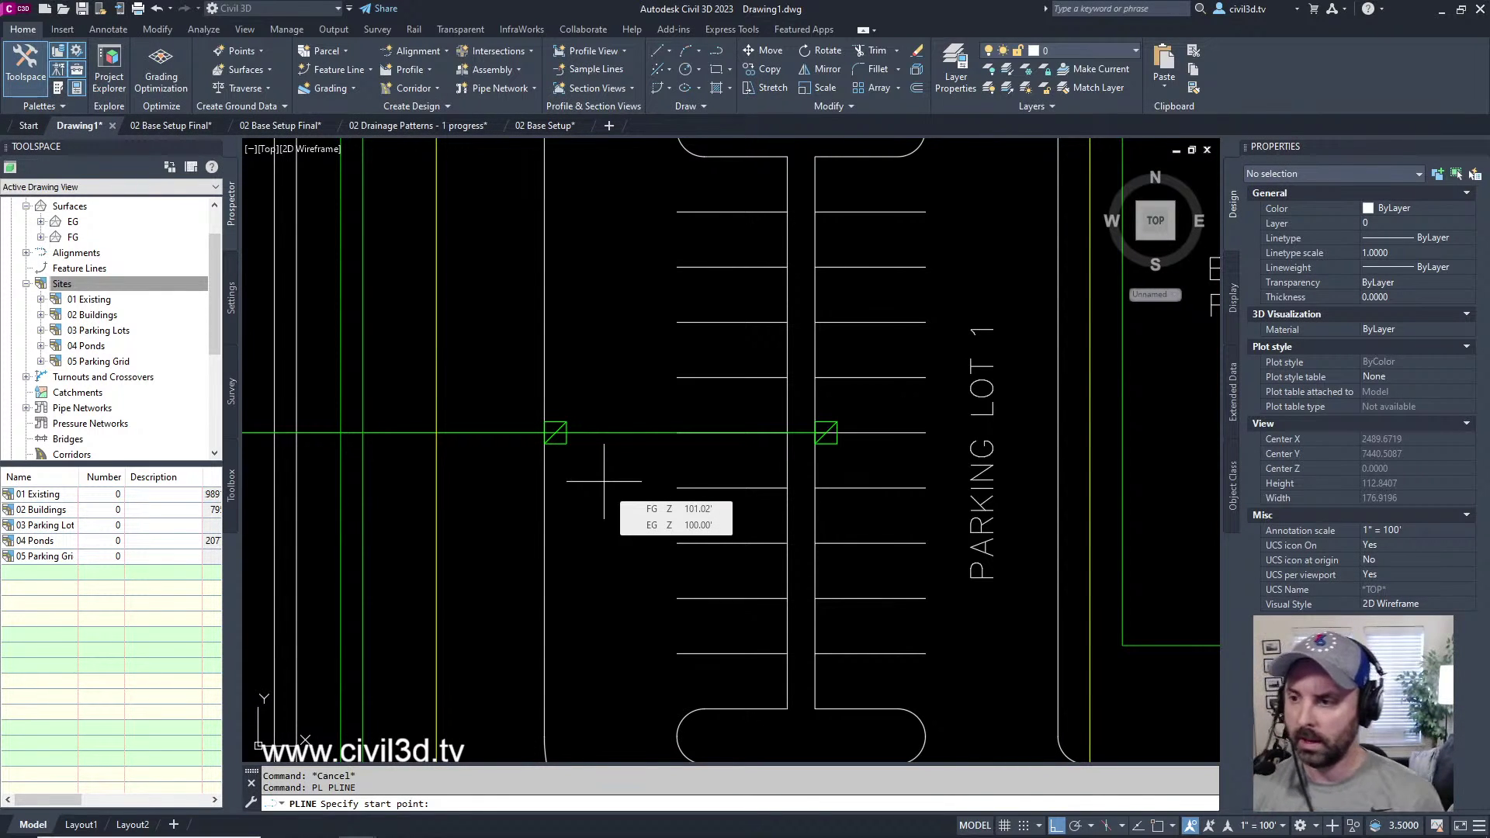
key("Escape")
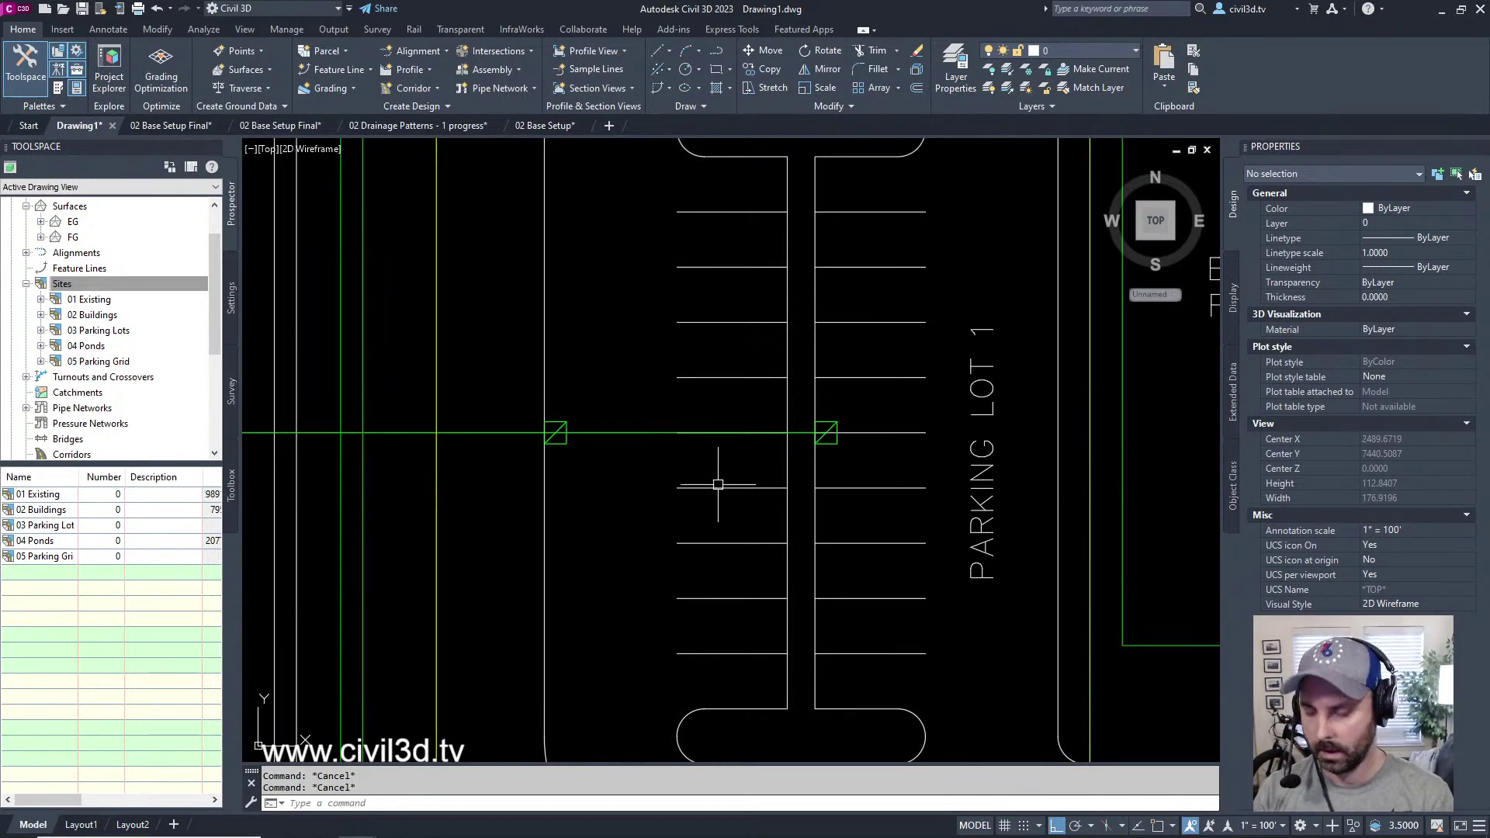
type("pl")
key("Return")
scroll(620, 473, "down", 3)
scroll(619, 472, "up", 4)
type("int: IN")
key("space")
key("Escape")
scroll(586, 495, "down", 2)
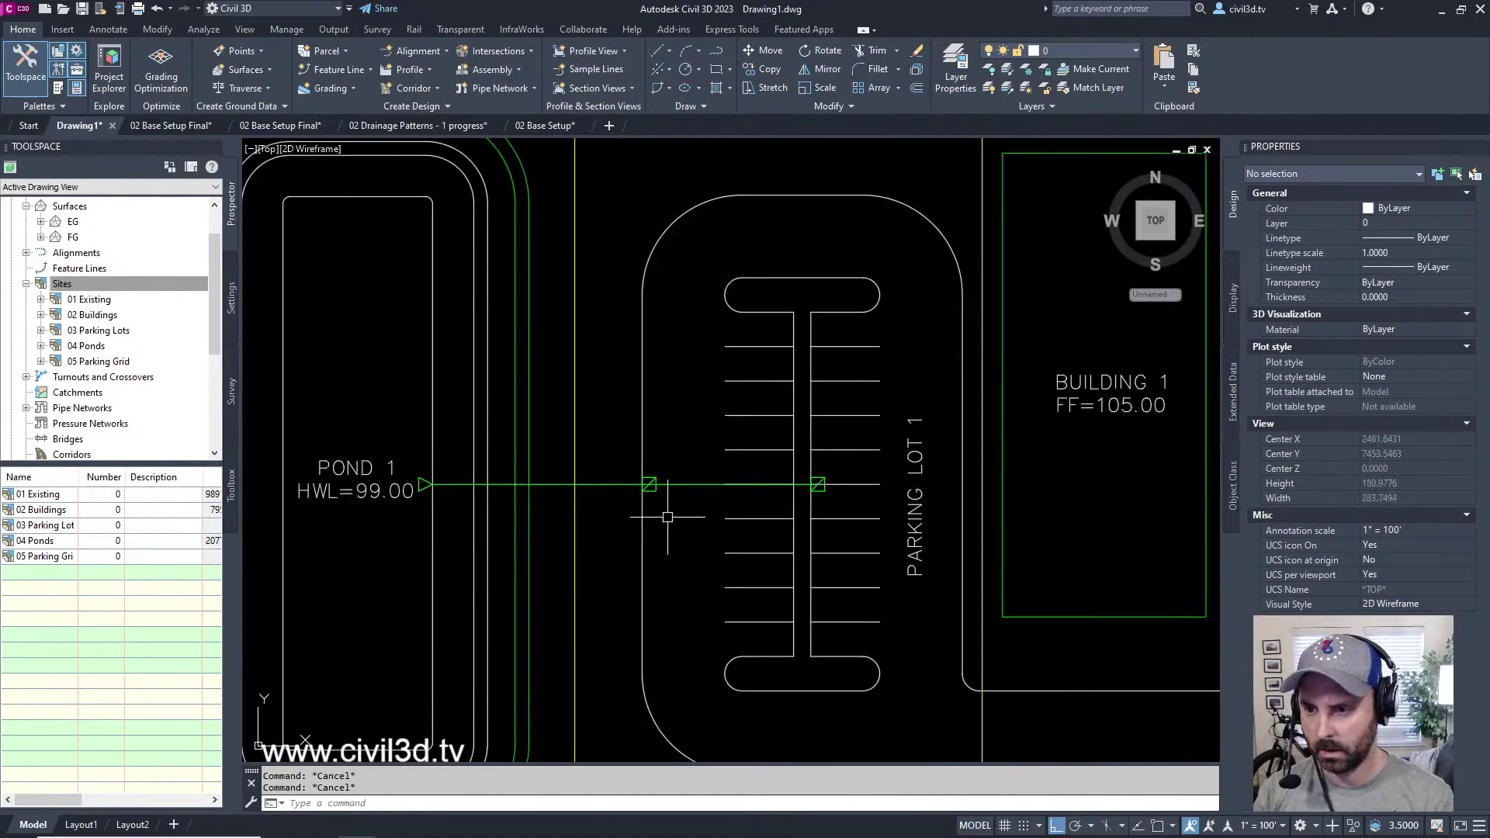
type("p")
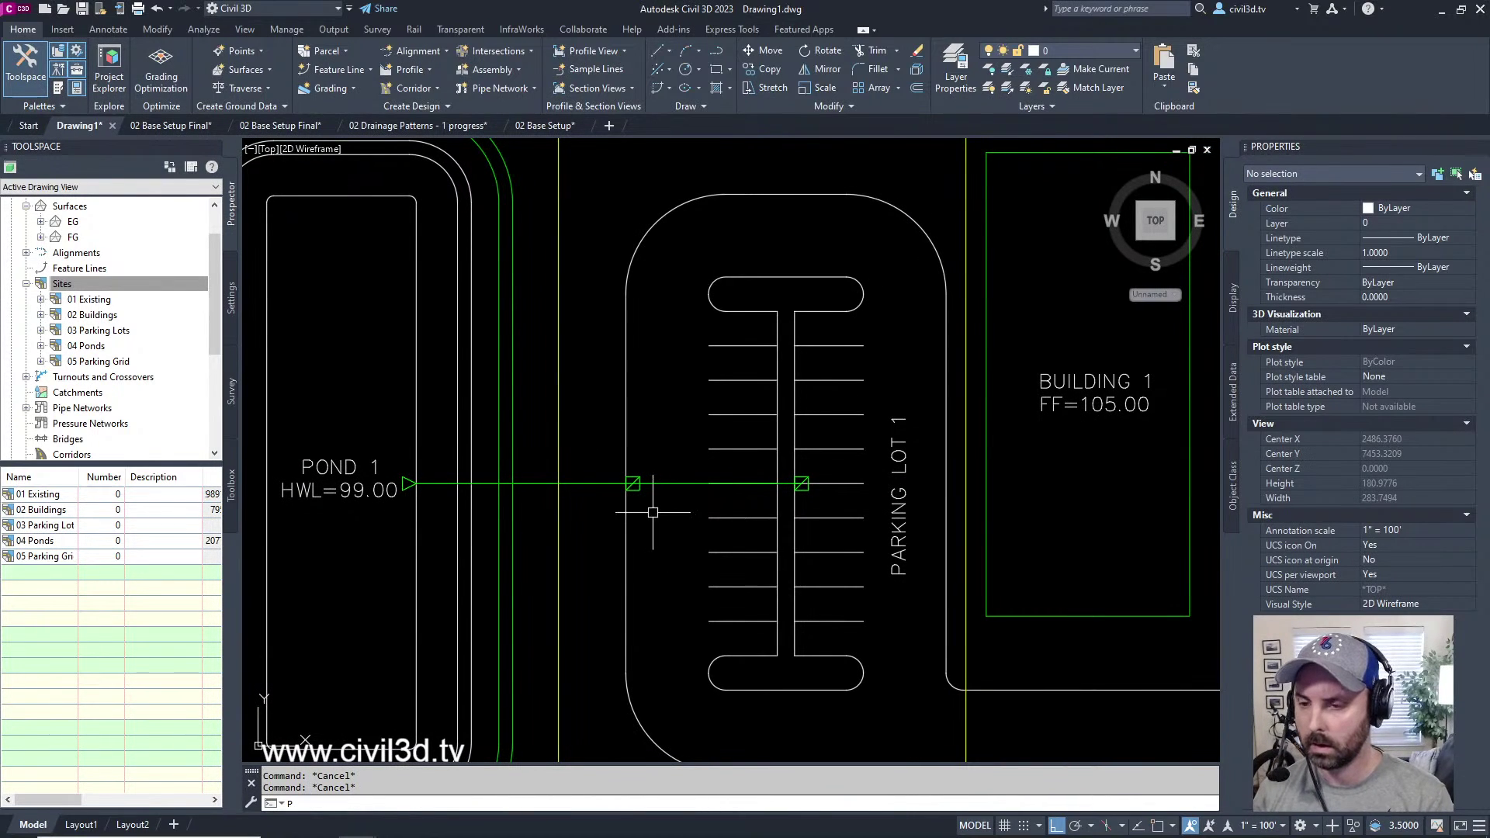
key("Escape")
key("Escape")
middle_click_drag(842, 520, 807, 508)
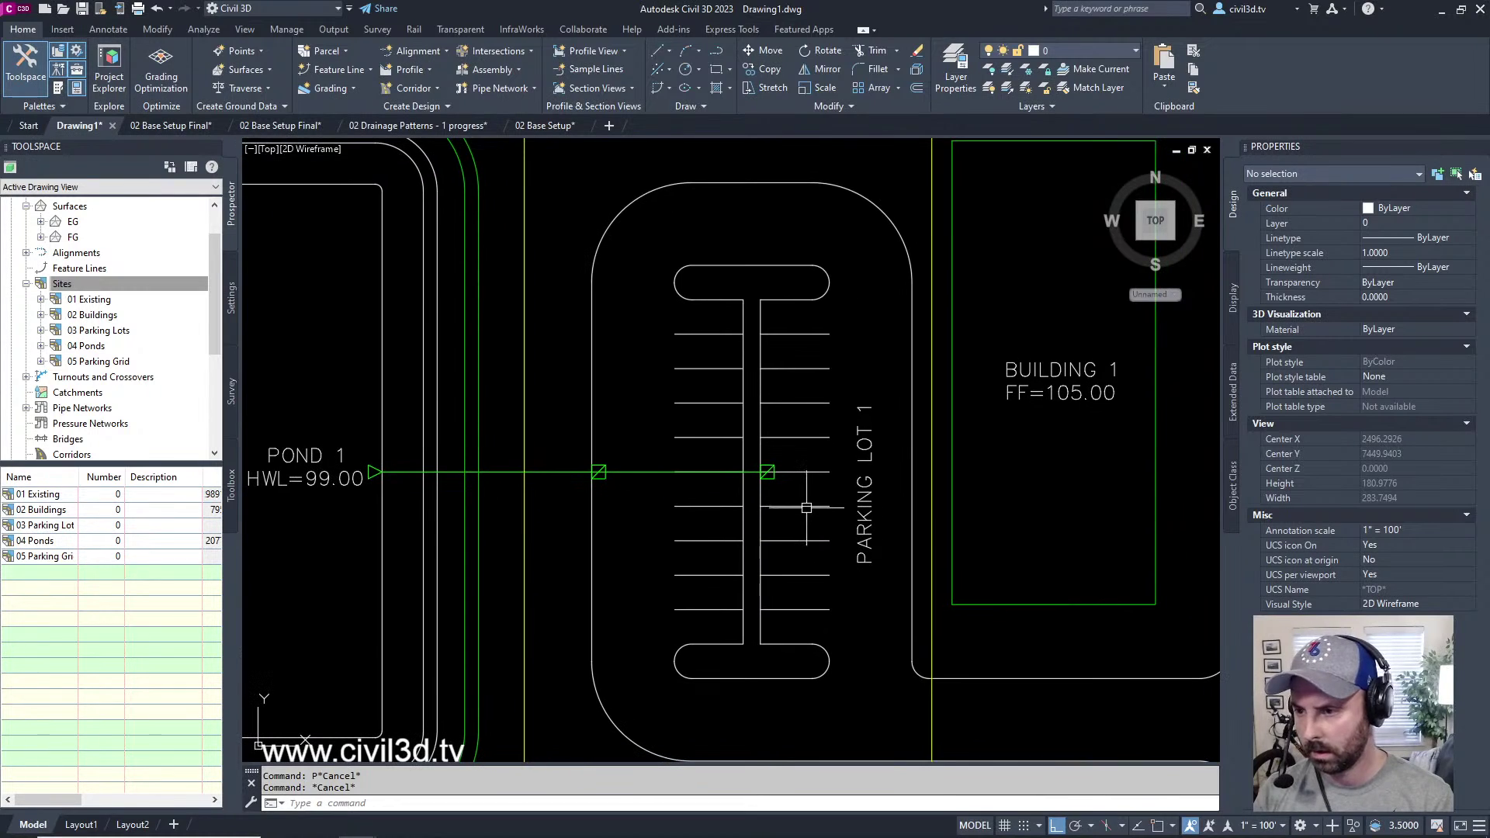
type("PL")
key("Return")
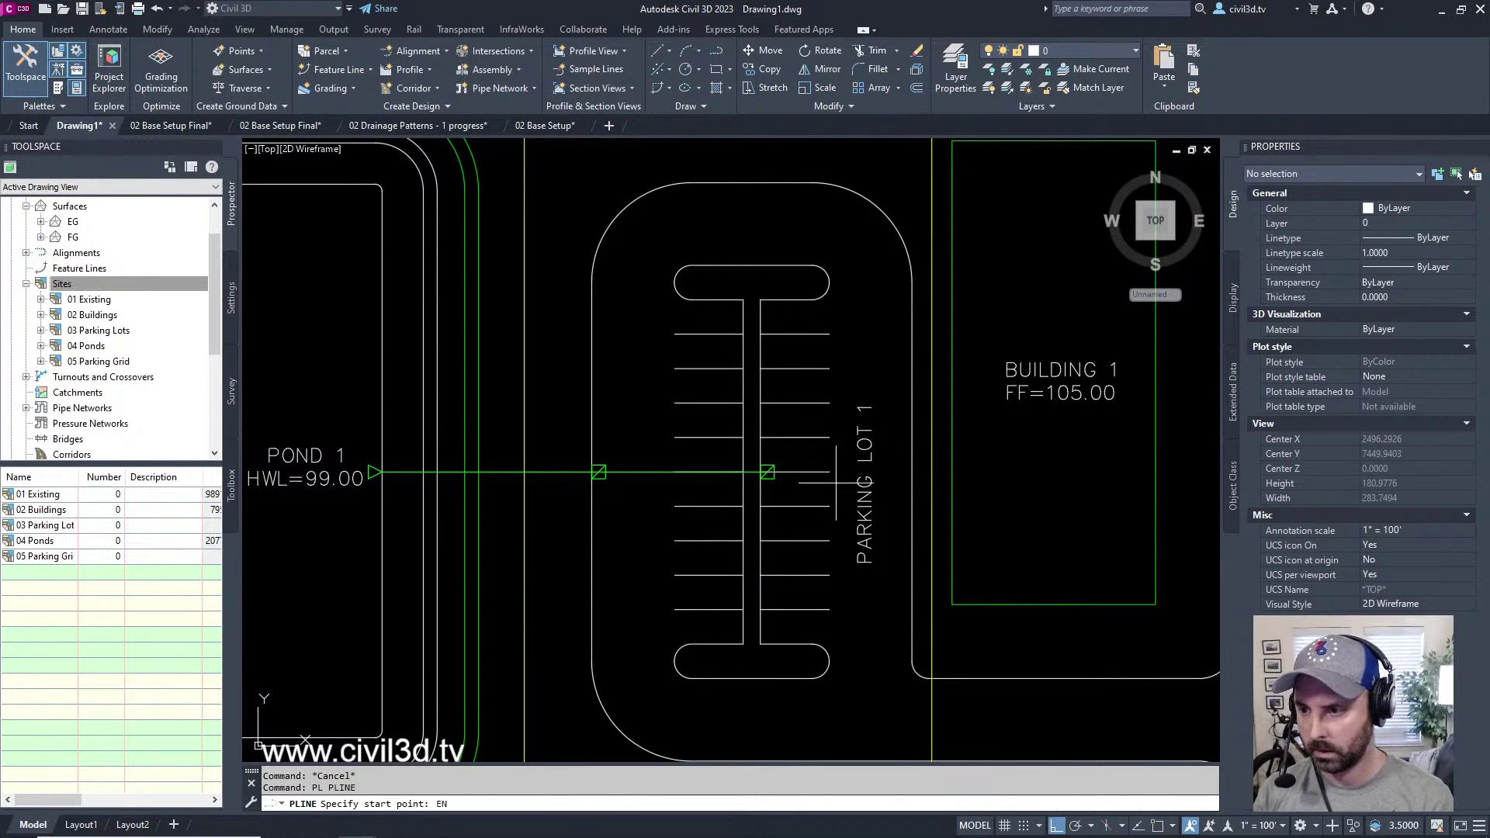
left_click(829, 471)
type("PE")
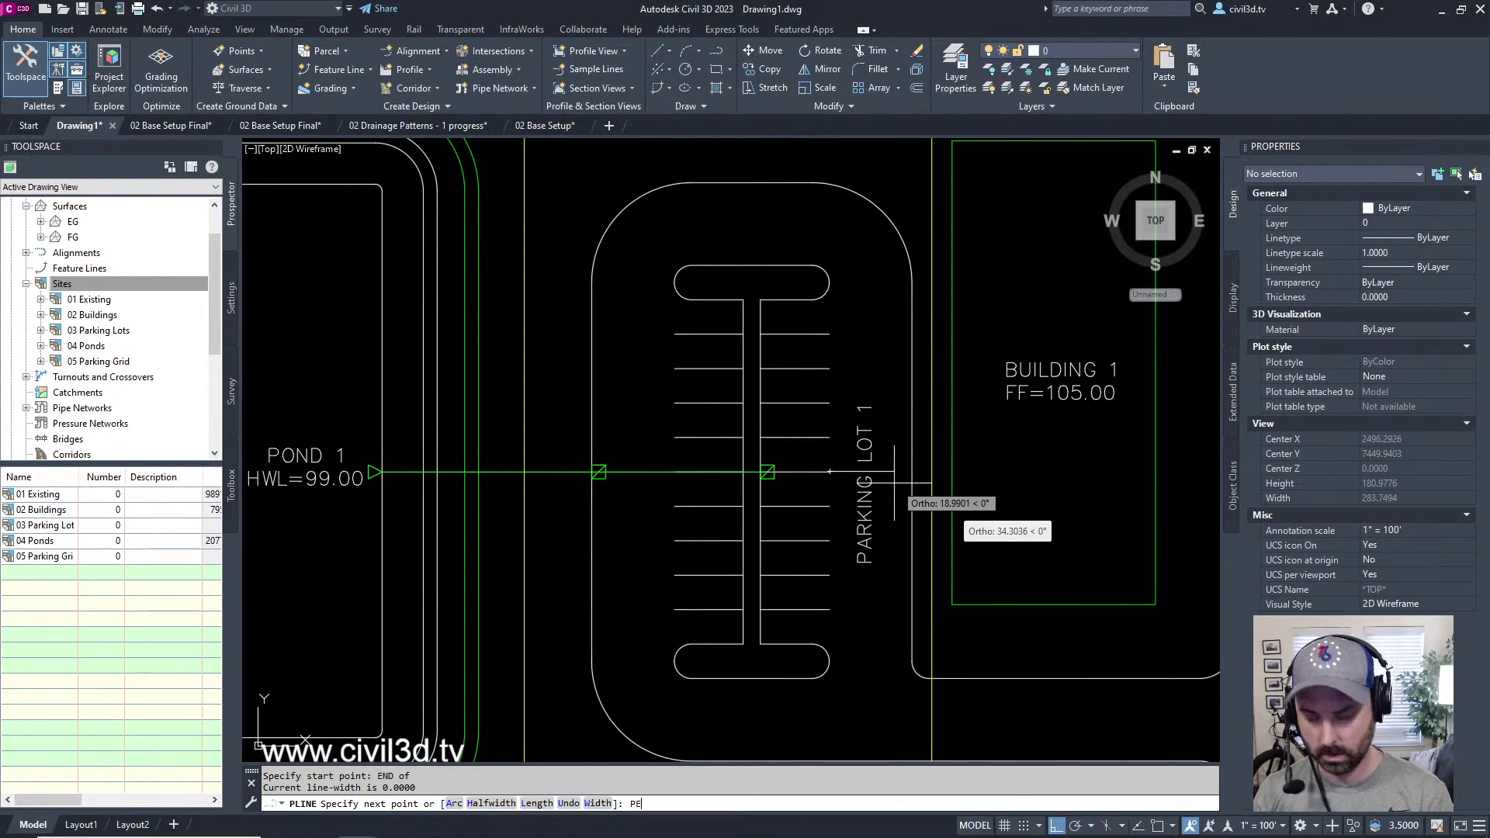
type("R")
key("Return")
key("Escape")
key("Escape")
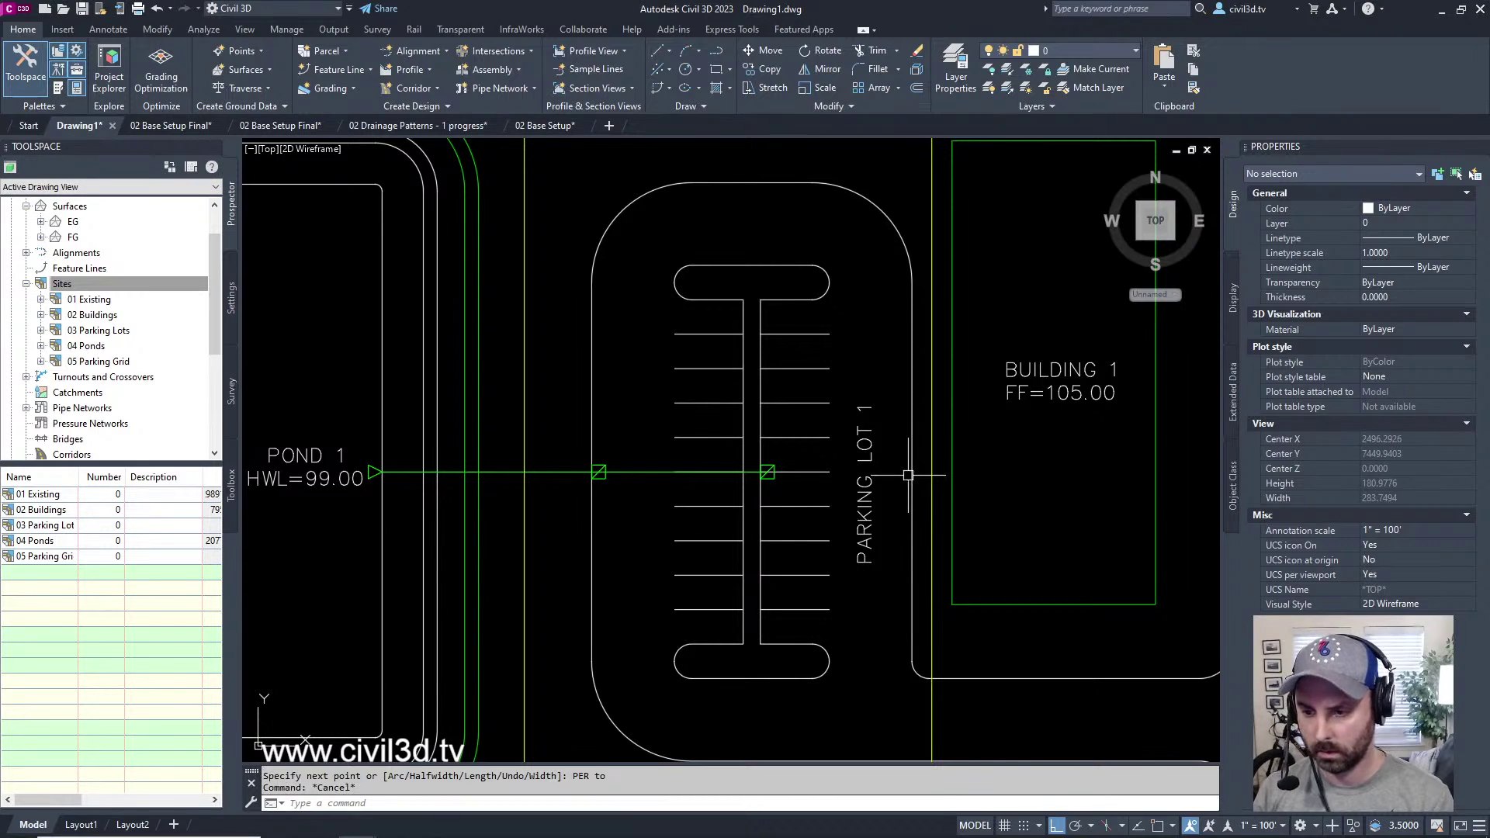
- Draw a horizontal polyline about 52.9 ft long from the central inlet's stall line endpoint eastward past the yellow rectangle's east edge
type("PL")
key("Return")
type("END")
key("Return")
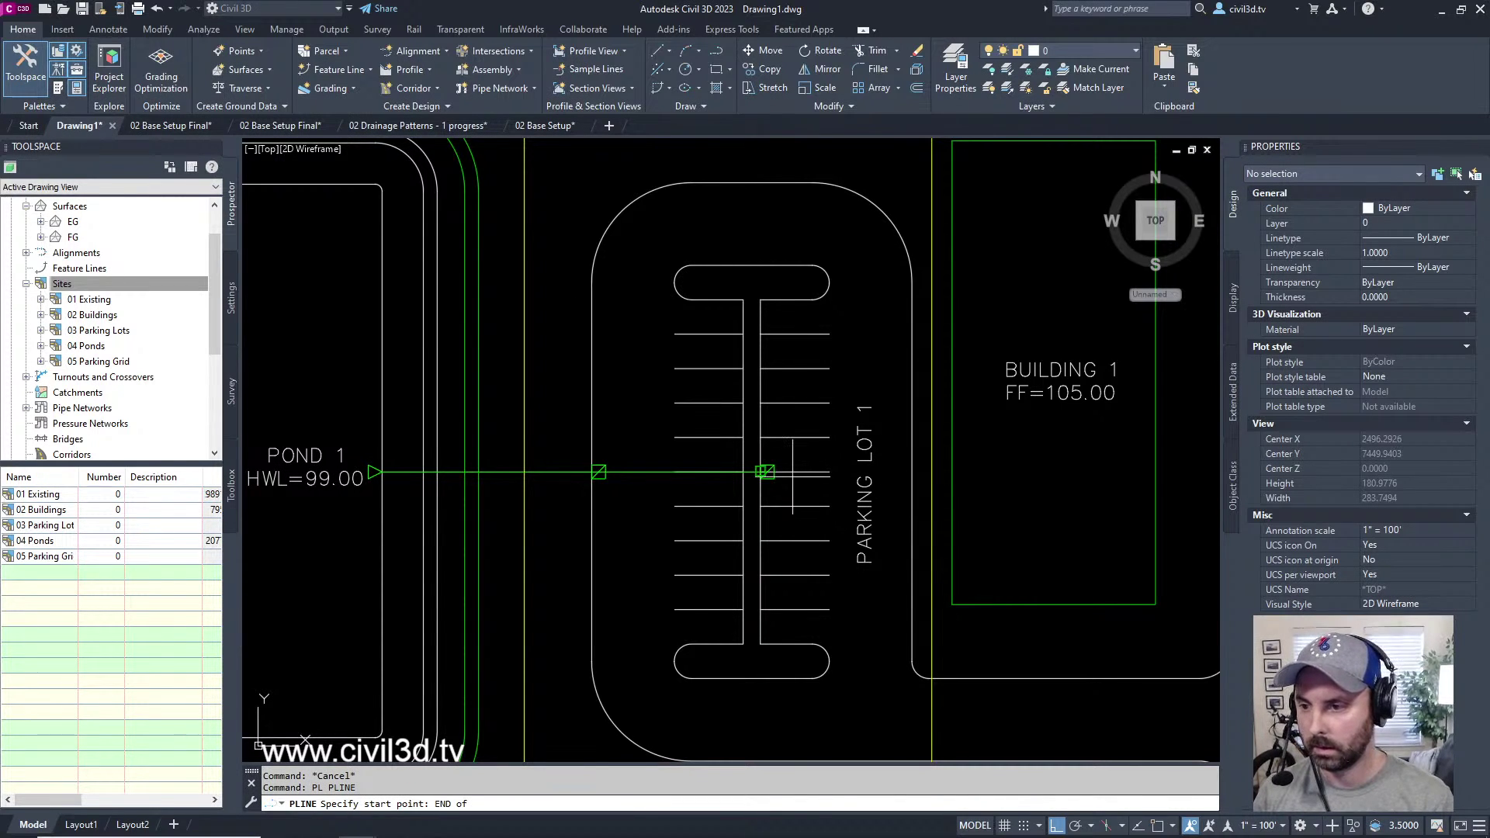
left_click(793, 473)
scroll(935, 478, "up", 4)
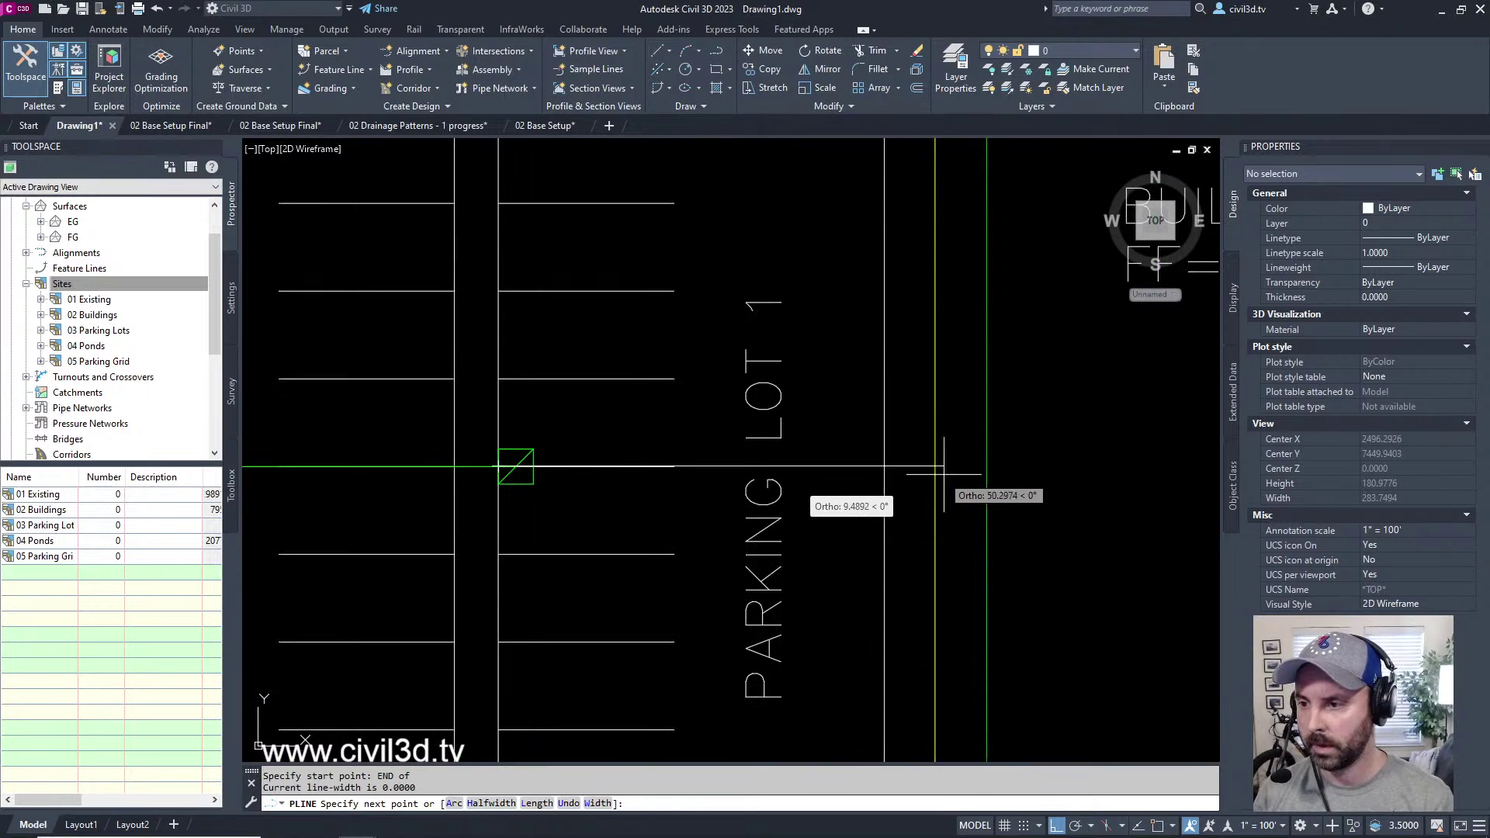
left_click(960, 481)
key("Return")
middle_click_drag(771, 527, 1008, 467)
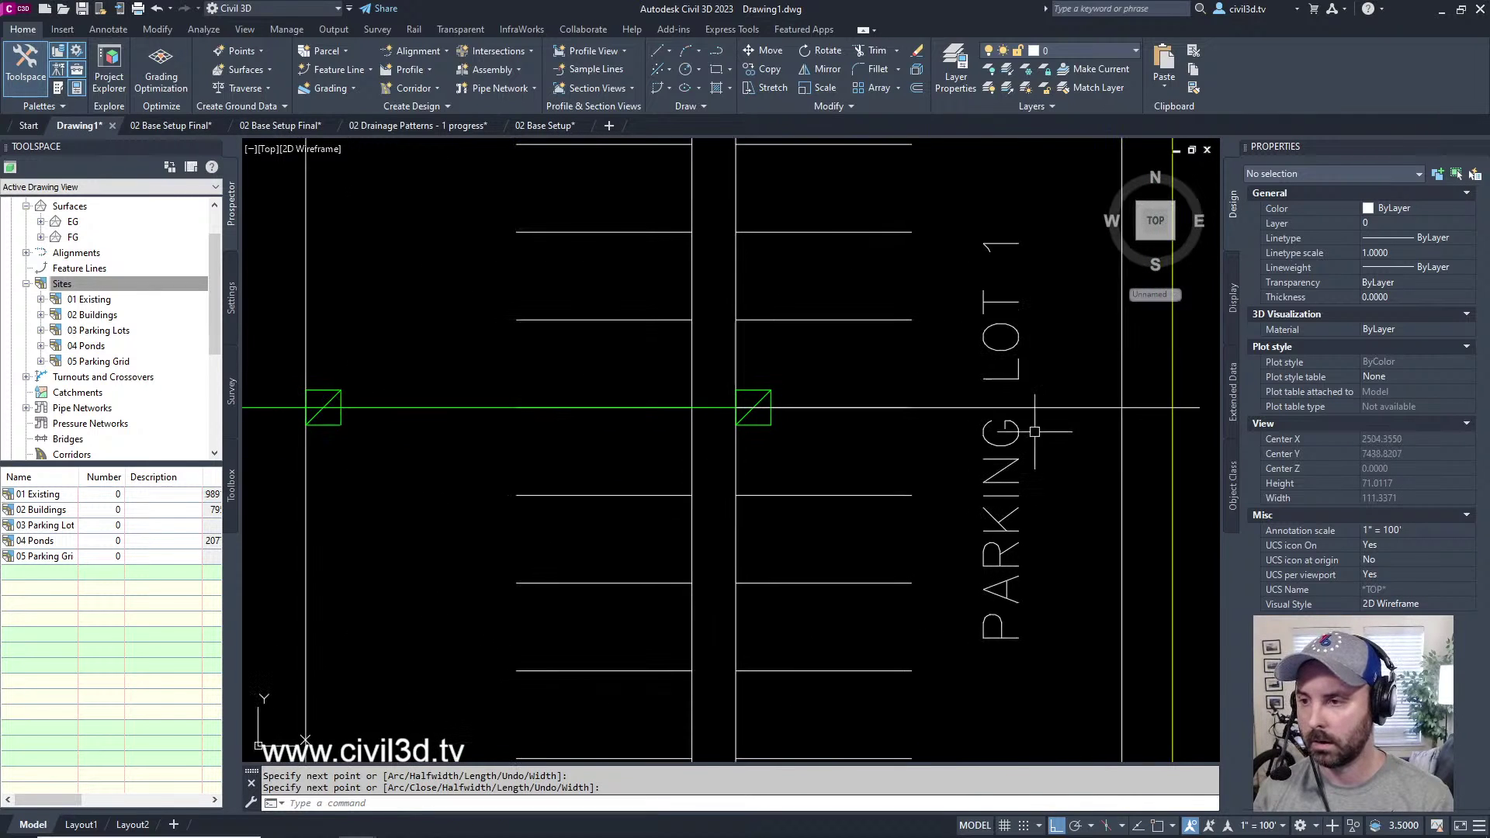
- Stretch the new polyline's west end horizontally past the yellow rectangle's west edge, making the line about 129.4 ft long
left_click(1058, 407)
left_click(736, 408)
scroll(735, 408, "down", 2)
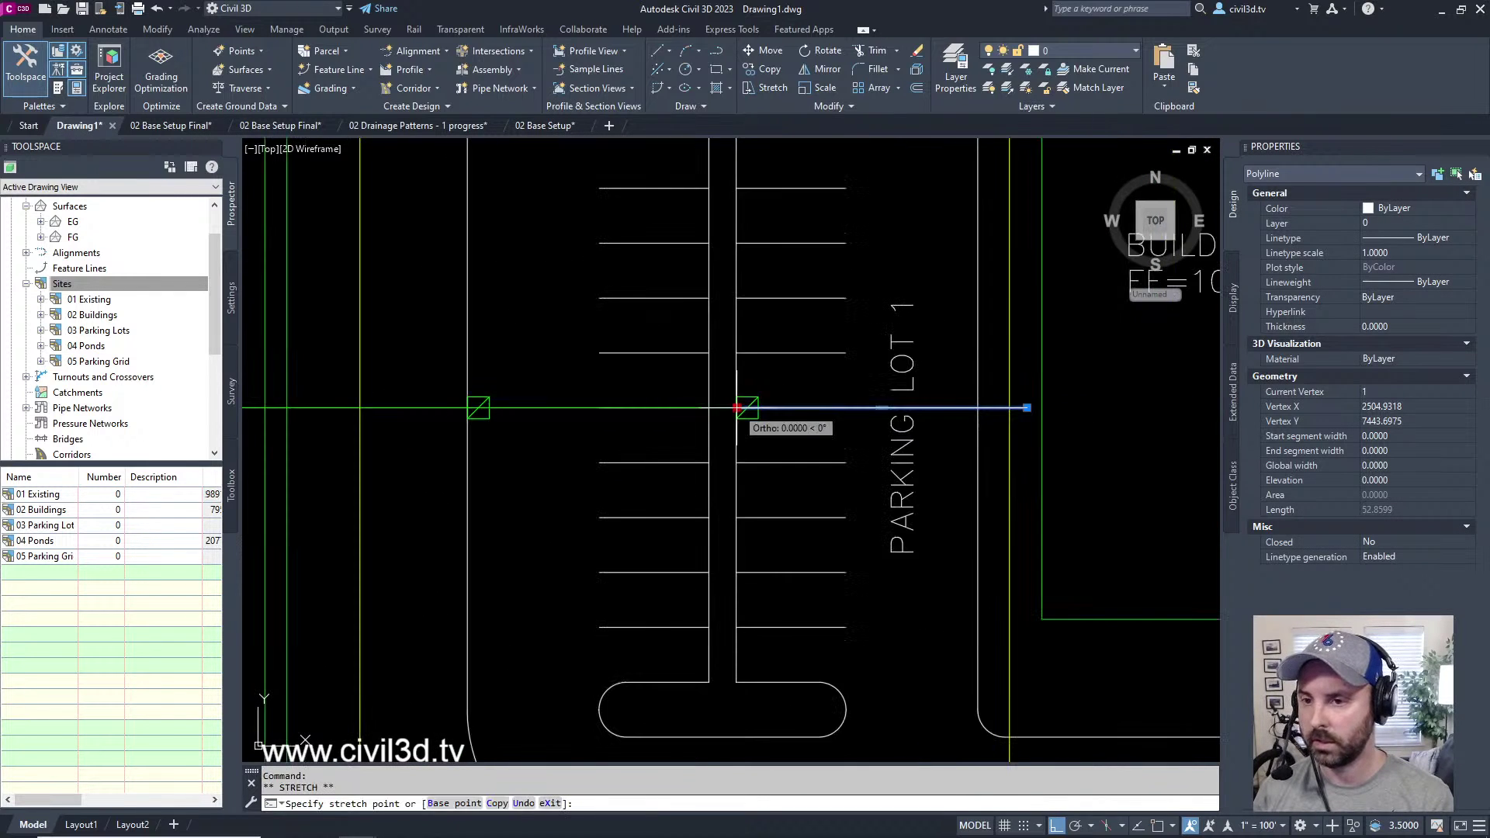
middle_click_drag(562, 446, 758, 442)
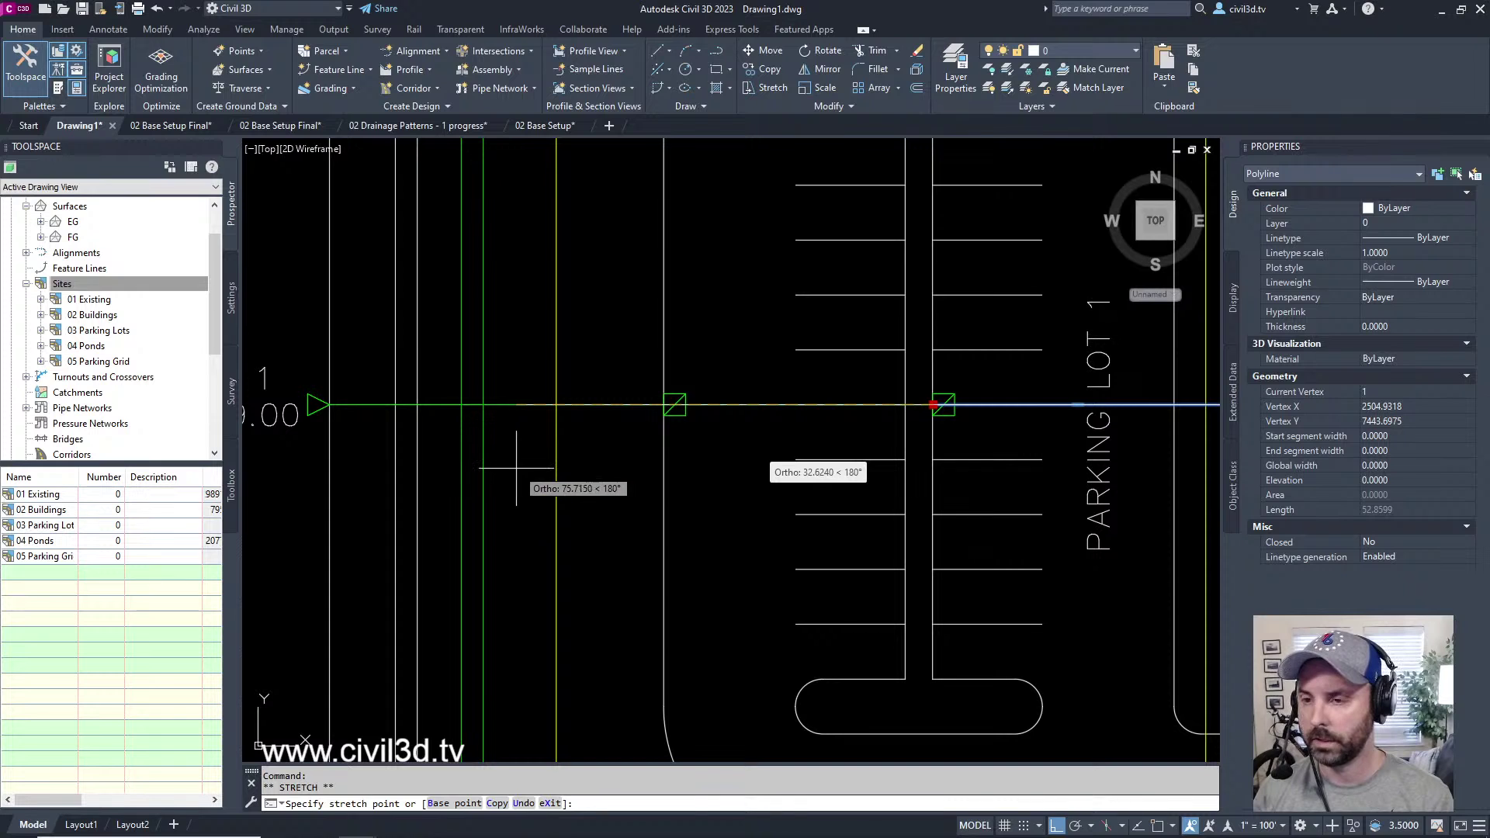
key("Escape")
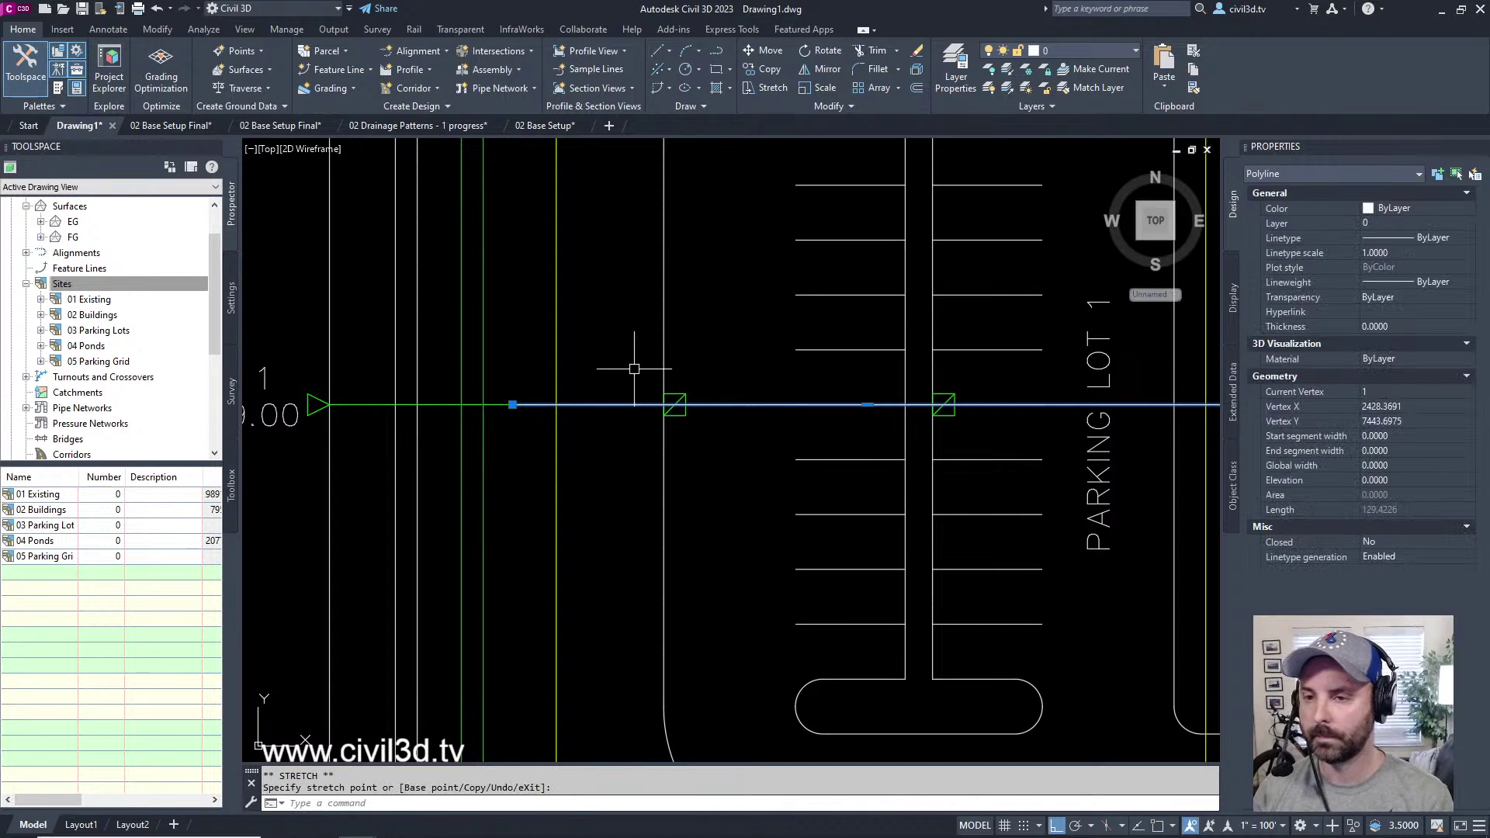
key("Escape")
- Try to freeze the layer of the green storm line running from Pond 1 to the west inlet
middle_click_drag(641, 362, 678, 426)
scroll(678, 426, "down", 4)
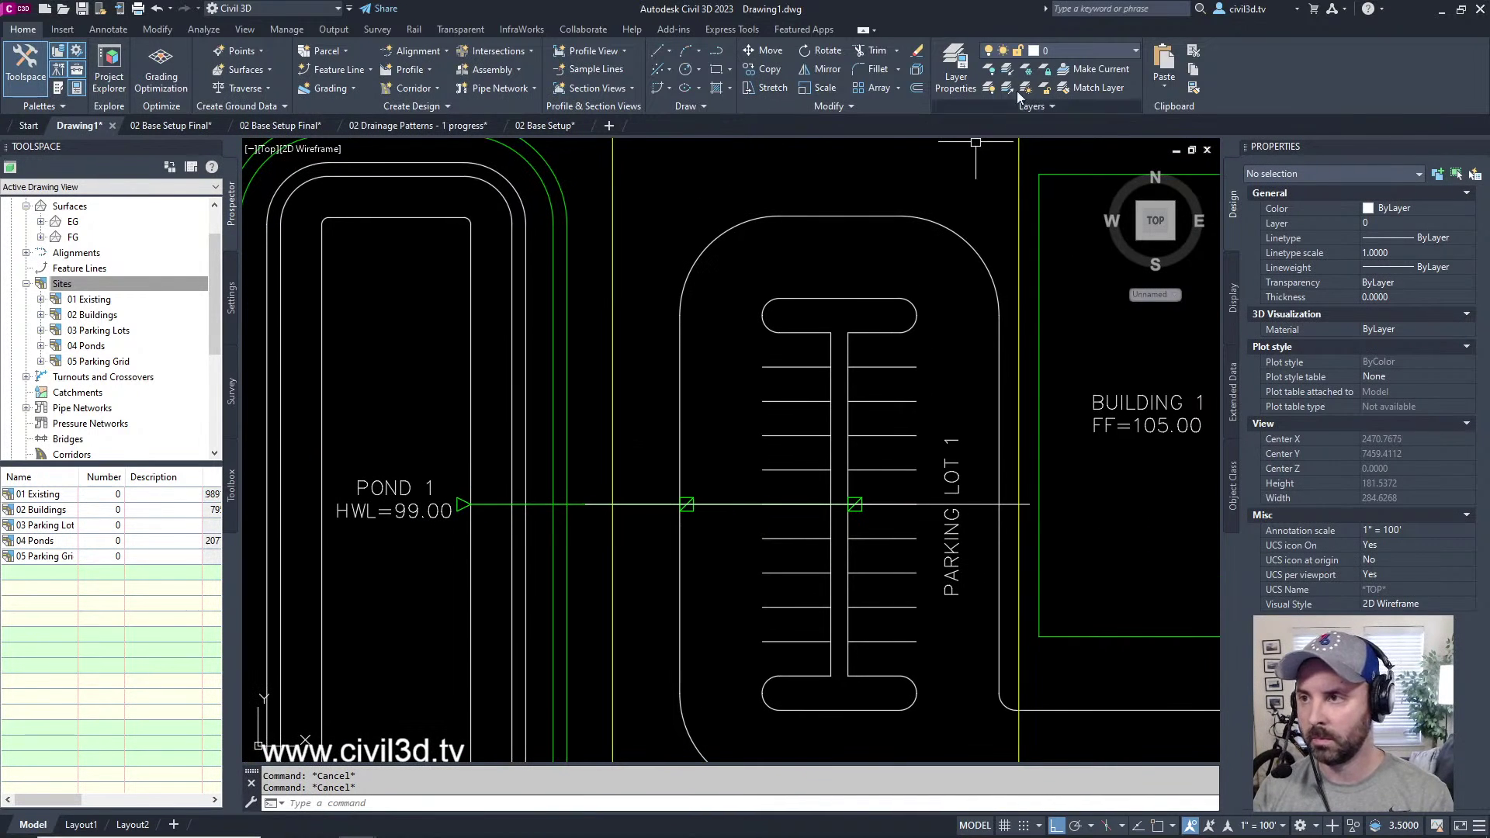
left_click(1027, 70)
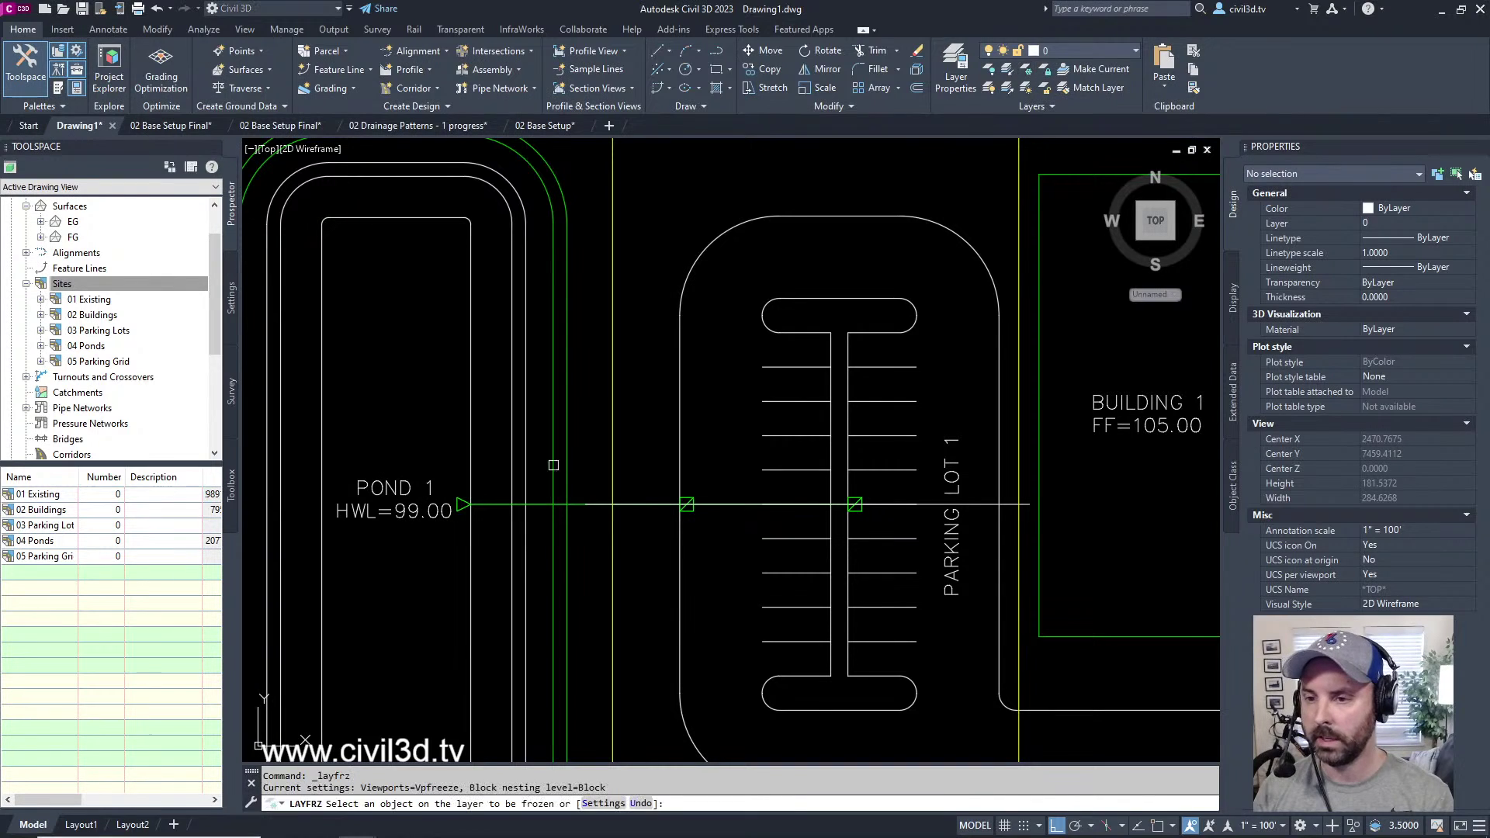
left_click(541, 505)
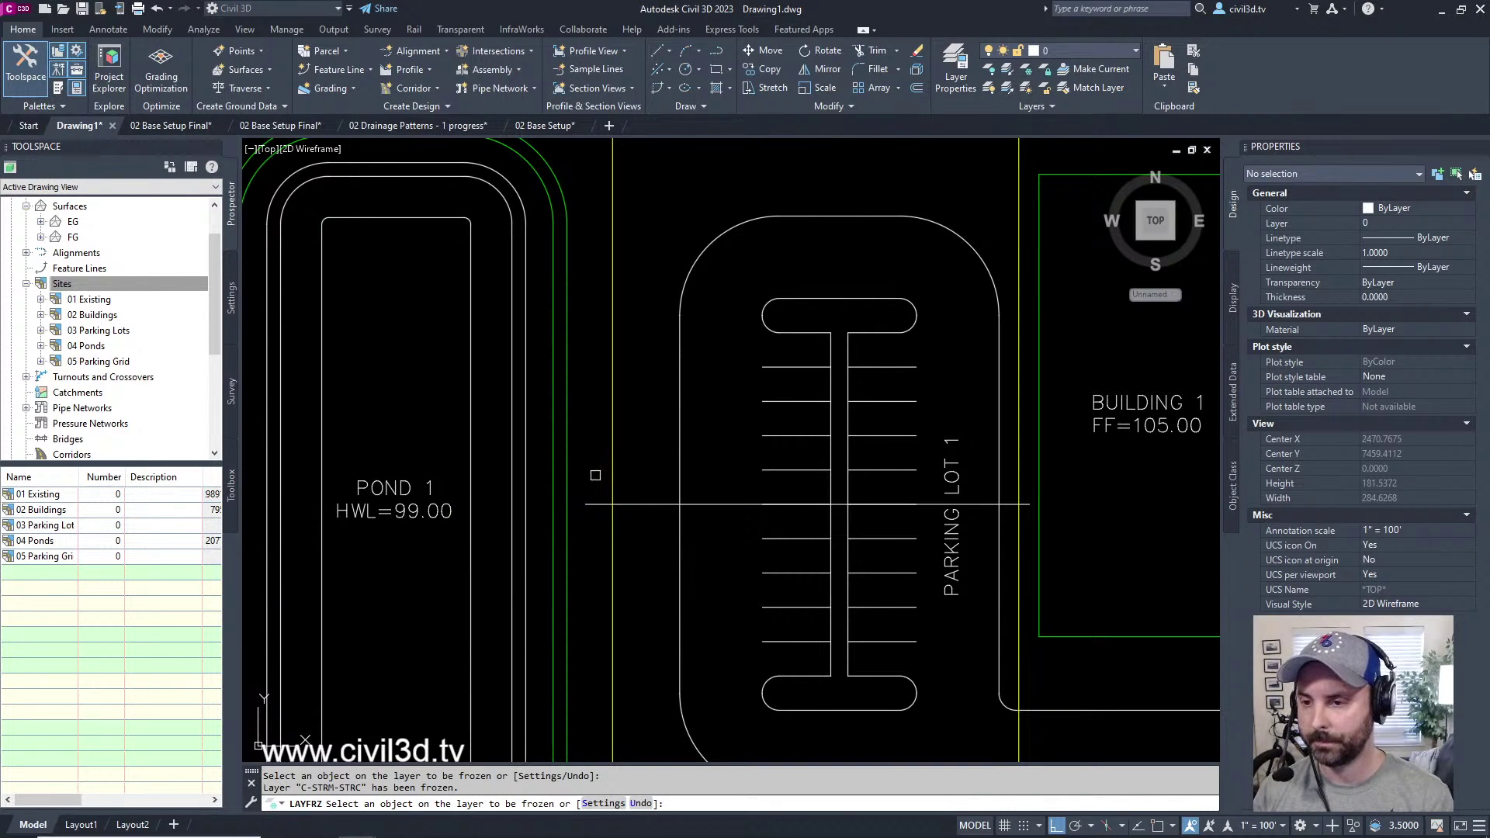
key("Escape")
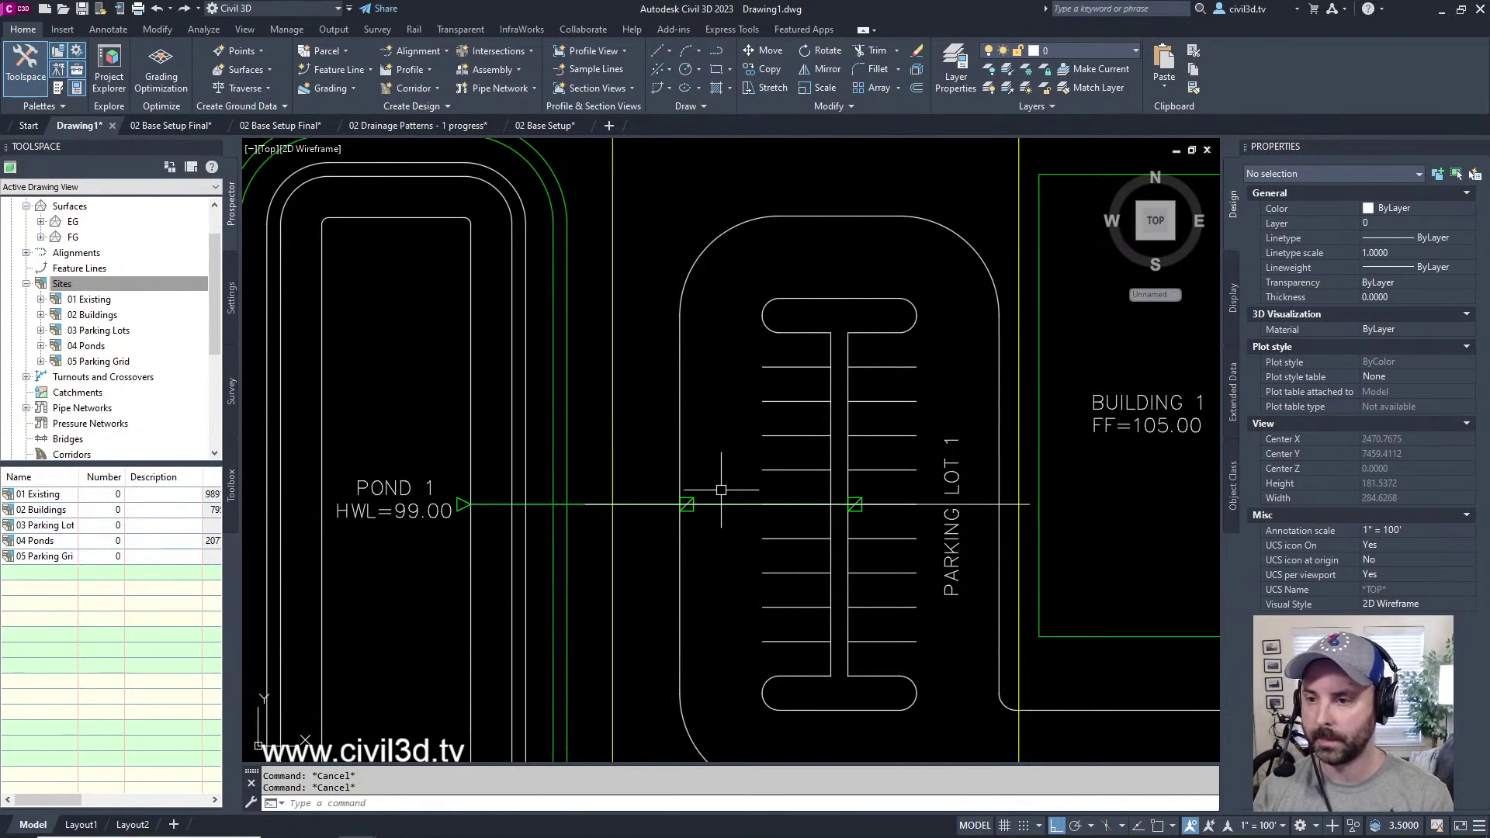
- Move the storm line segment between Pond 1 and the west inlet to layer C-STRM-PIPE
middle_click_drag(719, 491, 667, 467)
left_click(621, 463)
key("Escape")
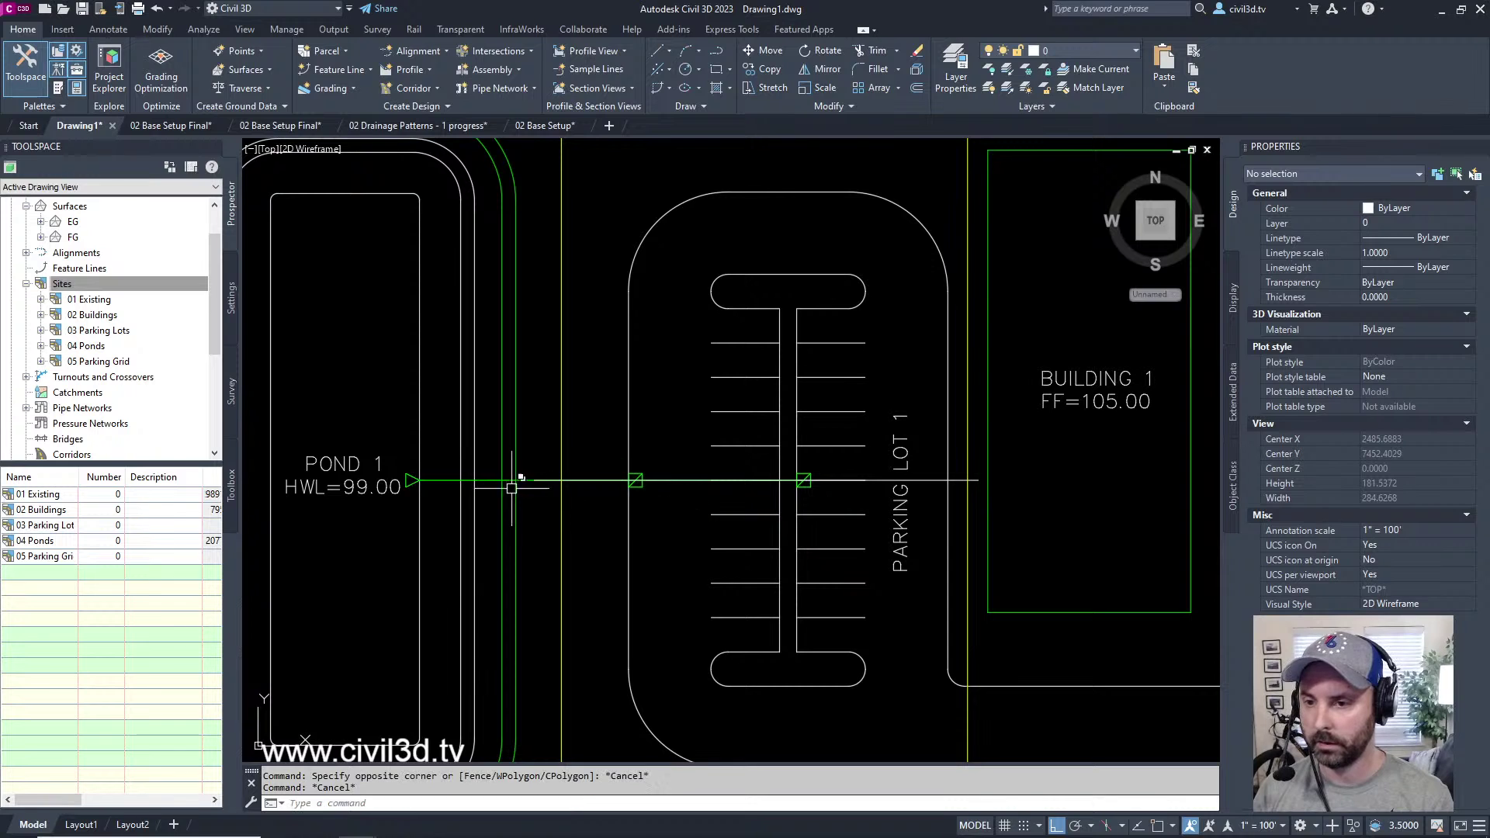
left_click(492, 482)
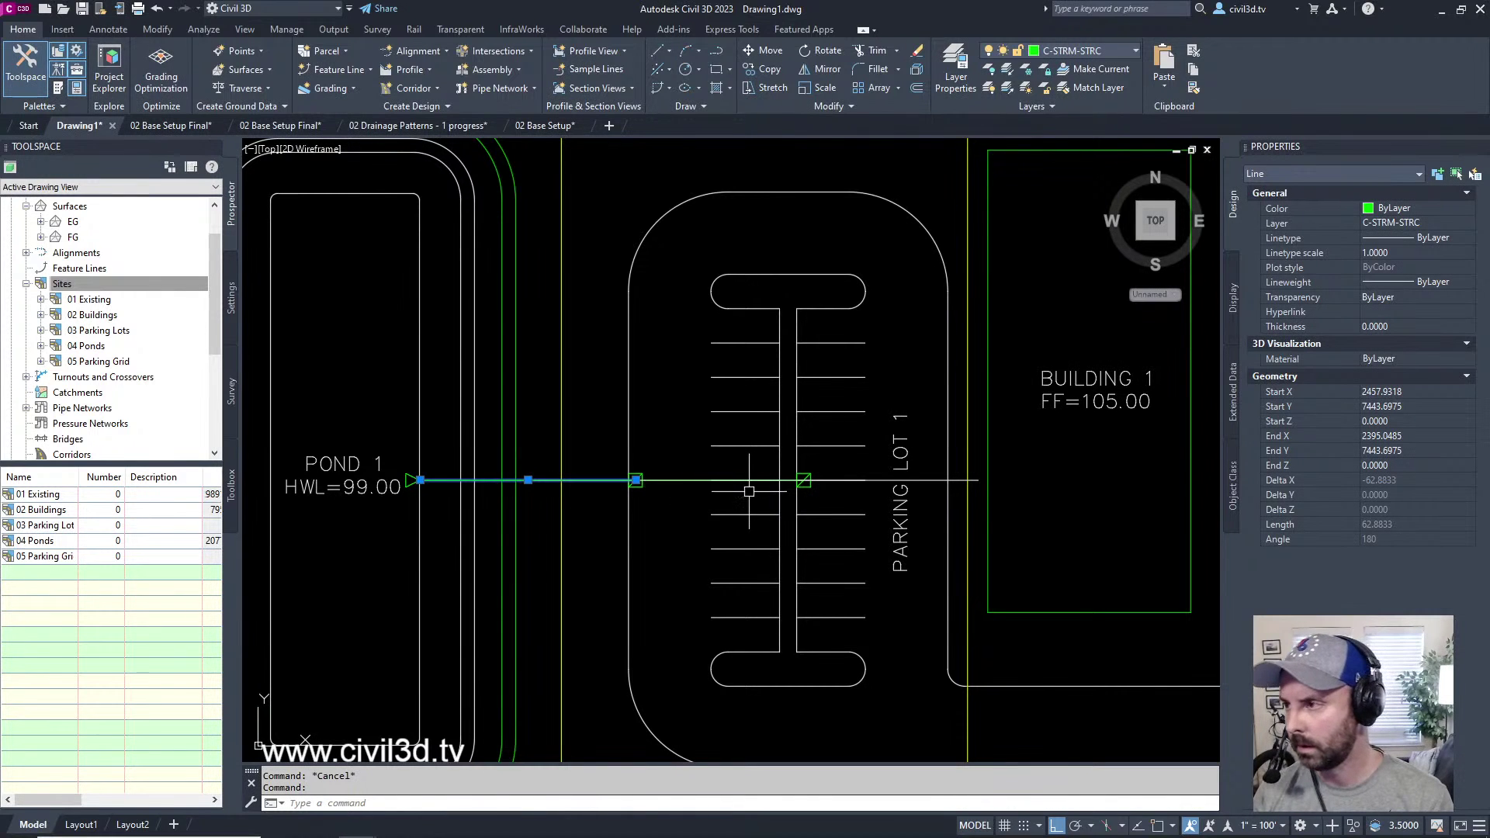
left_click(1423, 223)
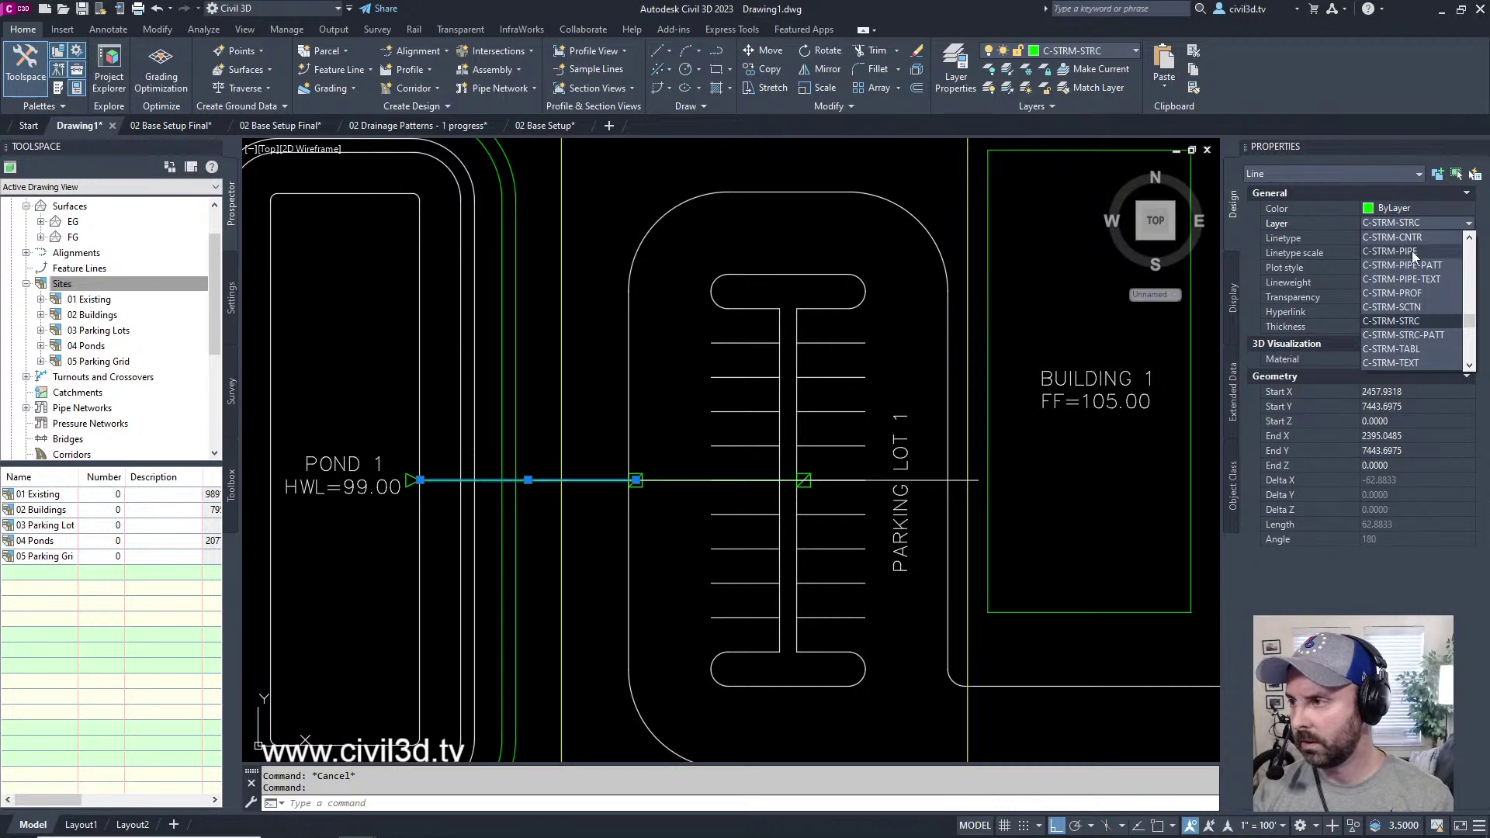
left_click(1409, 253)
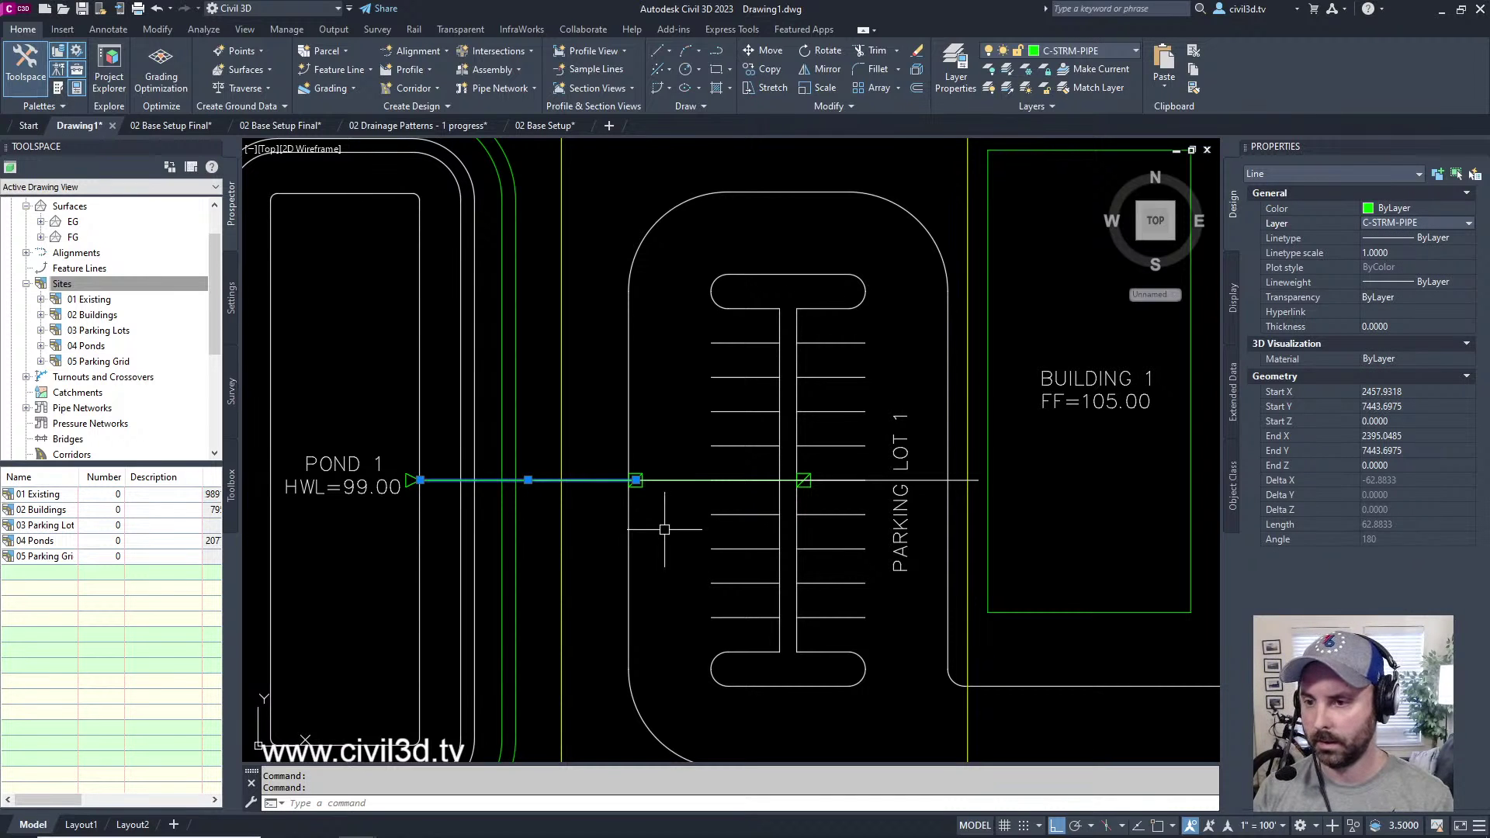
key("Escape")
- Isolate the C-STRM-STRC layer using the west inlet symbol
left_click(1008, 68)
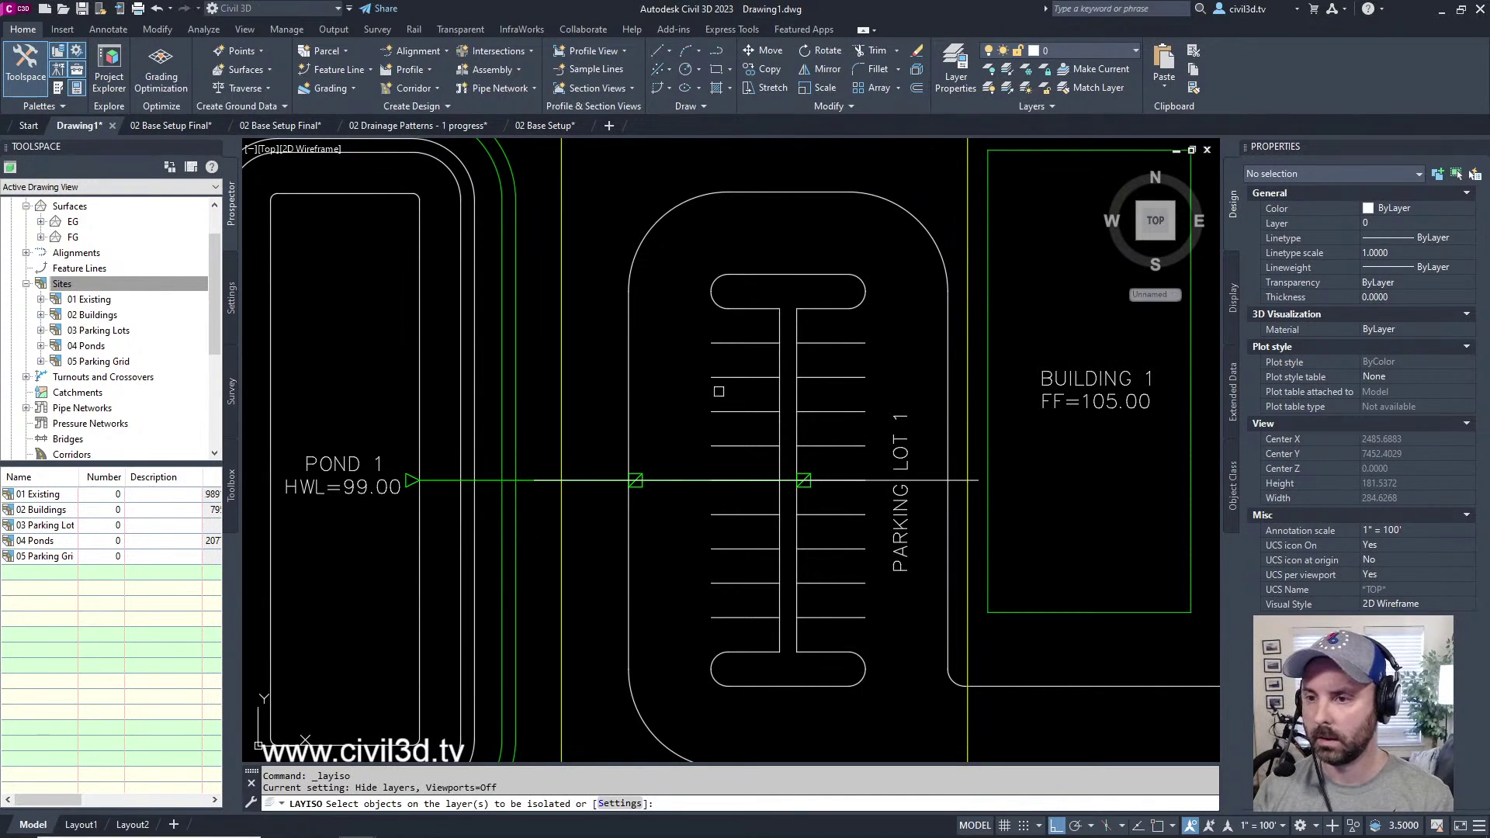
left_click(652, 466)
left_click(652, 469)
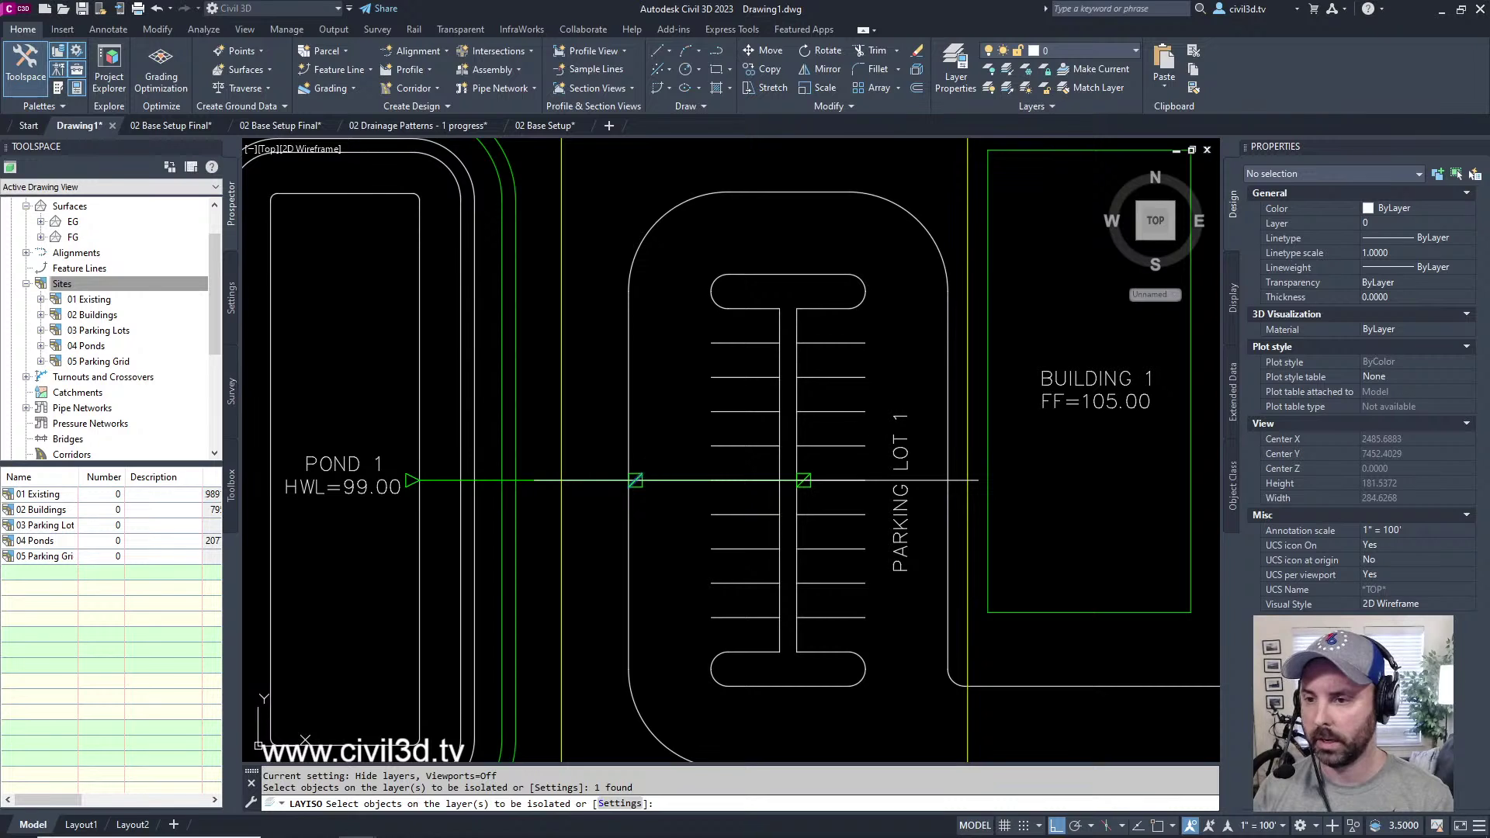
key("Return")
key("Escape")
- Move the storm line segment running east from the west inlet to layer C-STRM-PIPE
left_click(731, 443)
left_click(709, 515)
scroll(634, 482, "up", 6)
scroll(634, 481, "up", 2)
left_click(1427, 222)
scroll(1428, 261, "up", 2)
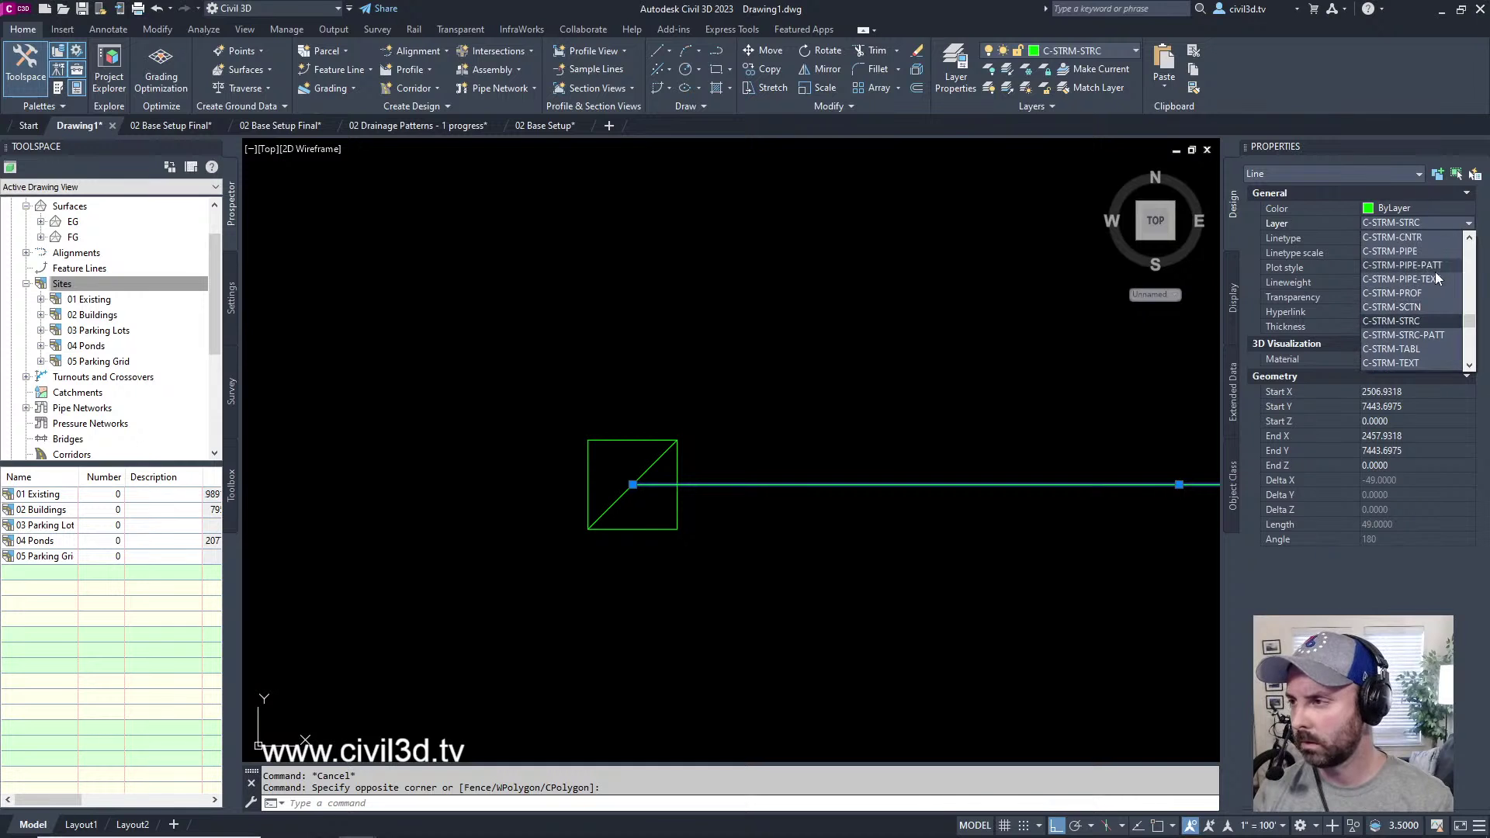
left_click(1420, 254)
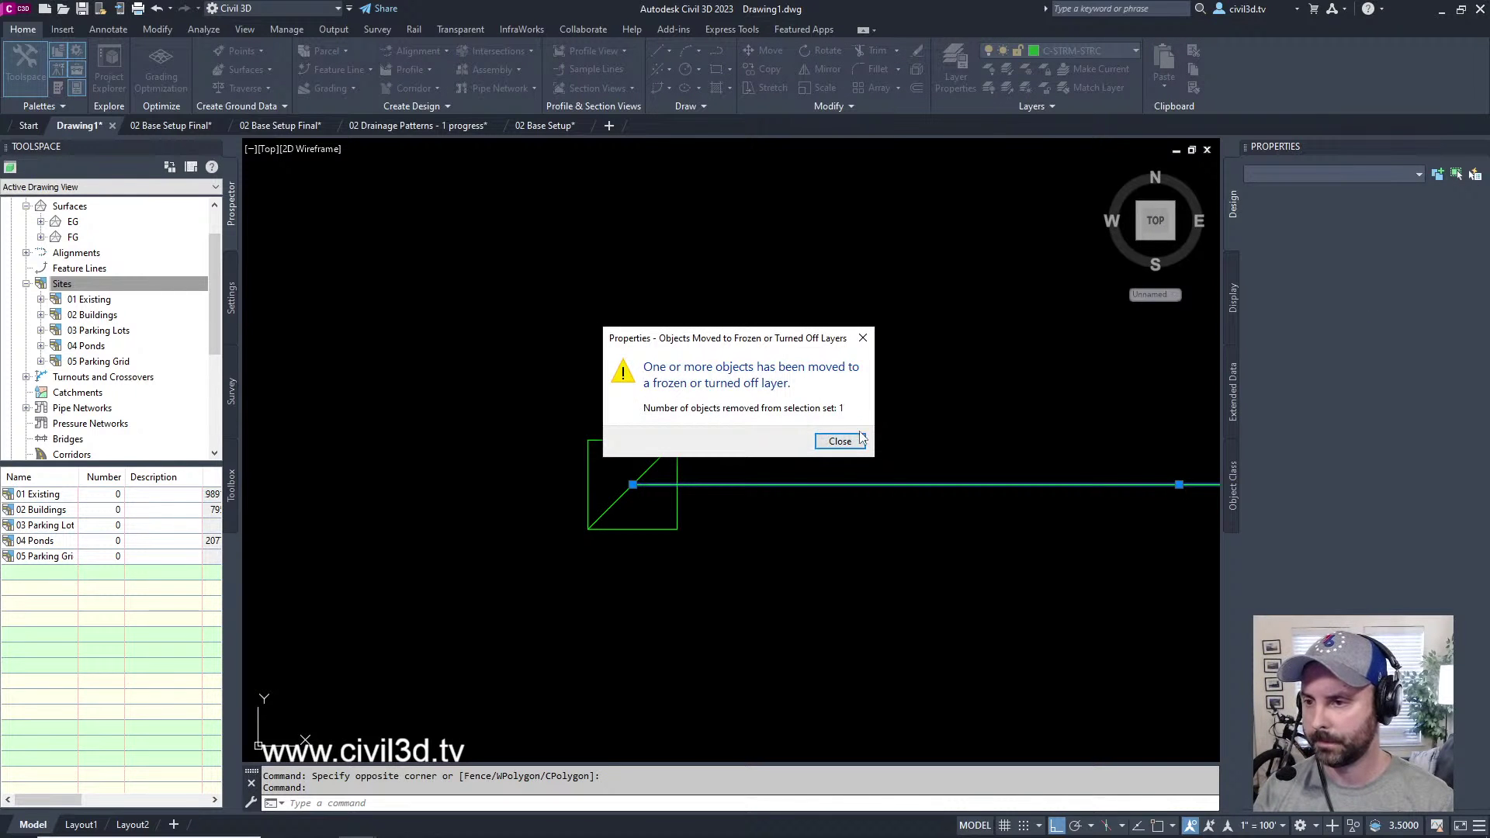
left_click(842, 441)
key("Escape")
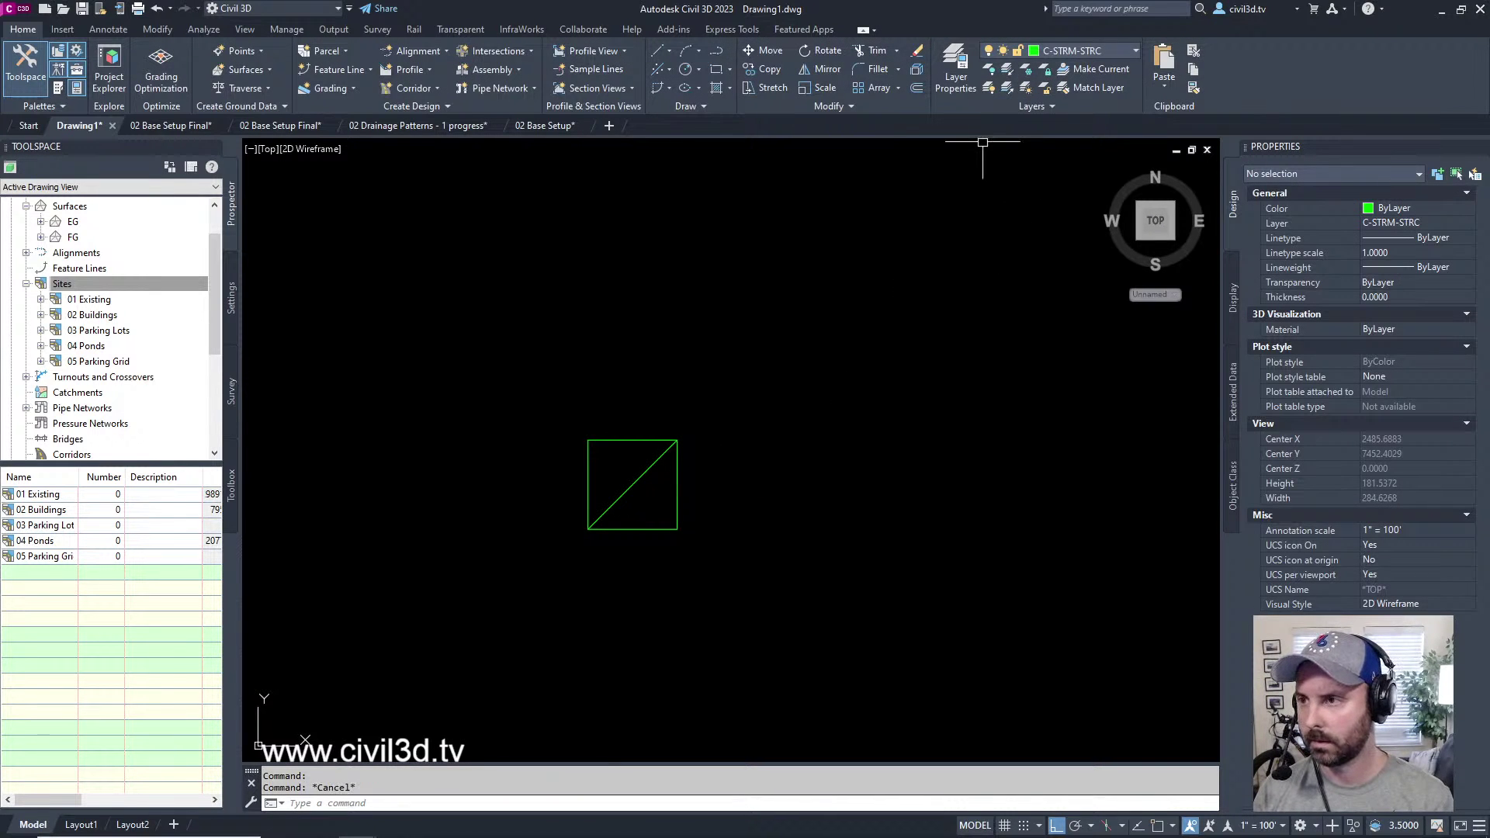
- Unisolate the layers to bring back the rest of the Parking Lot 1 drawing
left_click(1007, 87)
scroll(690, 503, "up", 5)
key("Escape")
key("Escape")
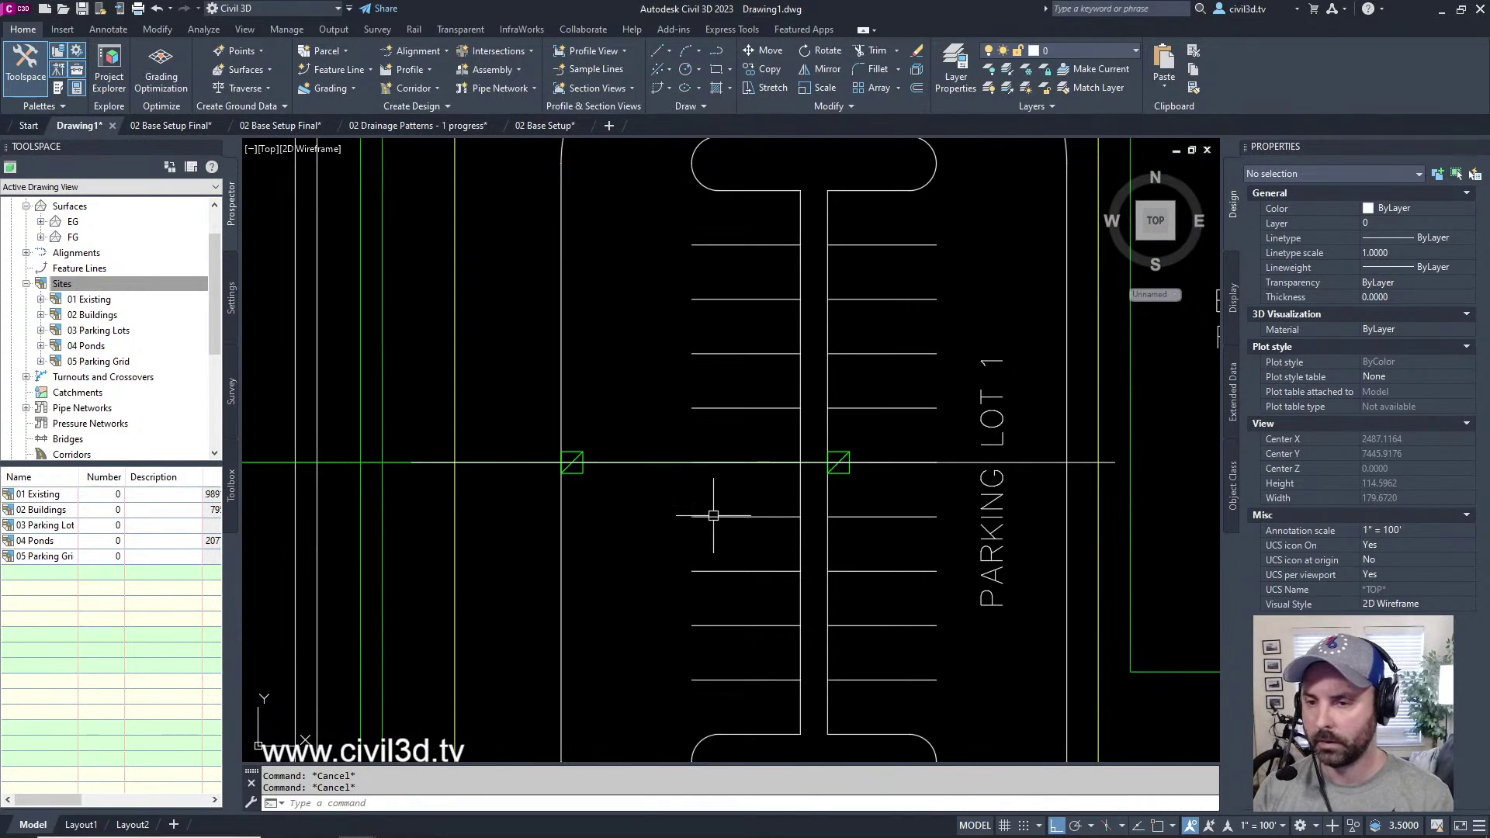
- Freeze the storm pipe layer C-STRM-PIPE by picking the pipe line between Pond 1 and the west inlet
middle_click_drag(455, 485, 587, 477)
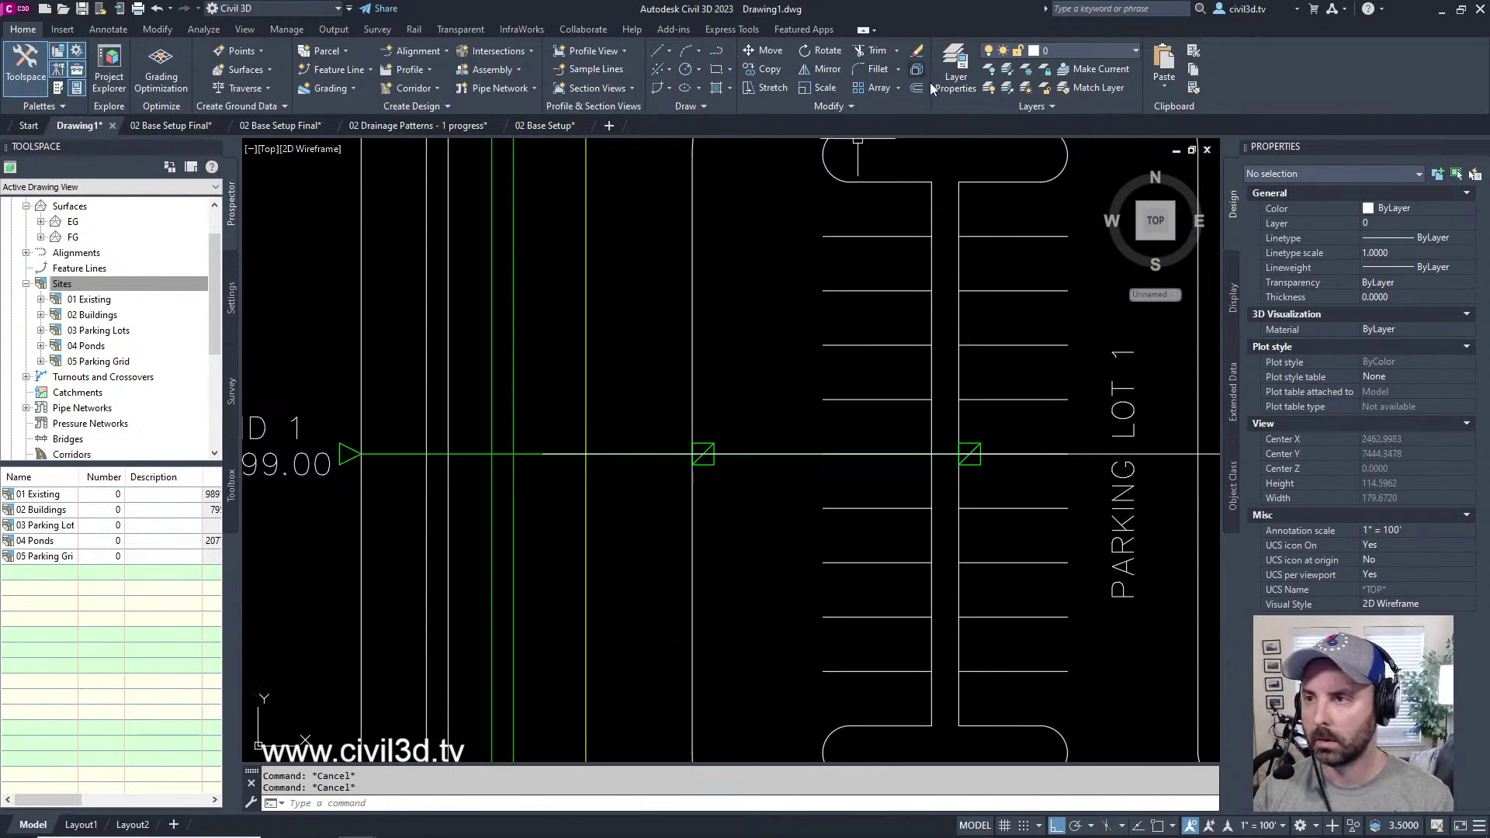
left_click(1025, 69)
left_click(480, 456)
key("Escape")
key("Escape")
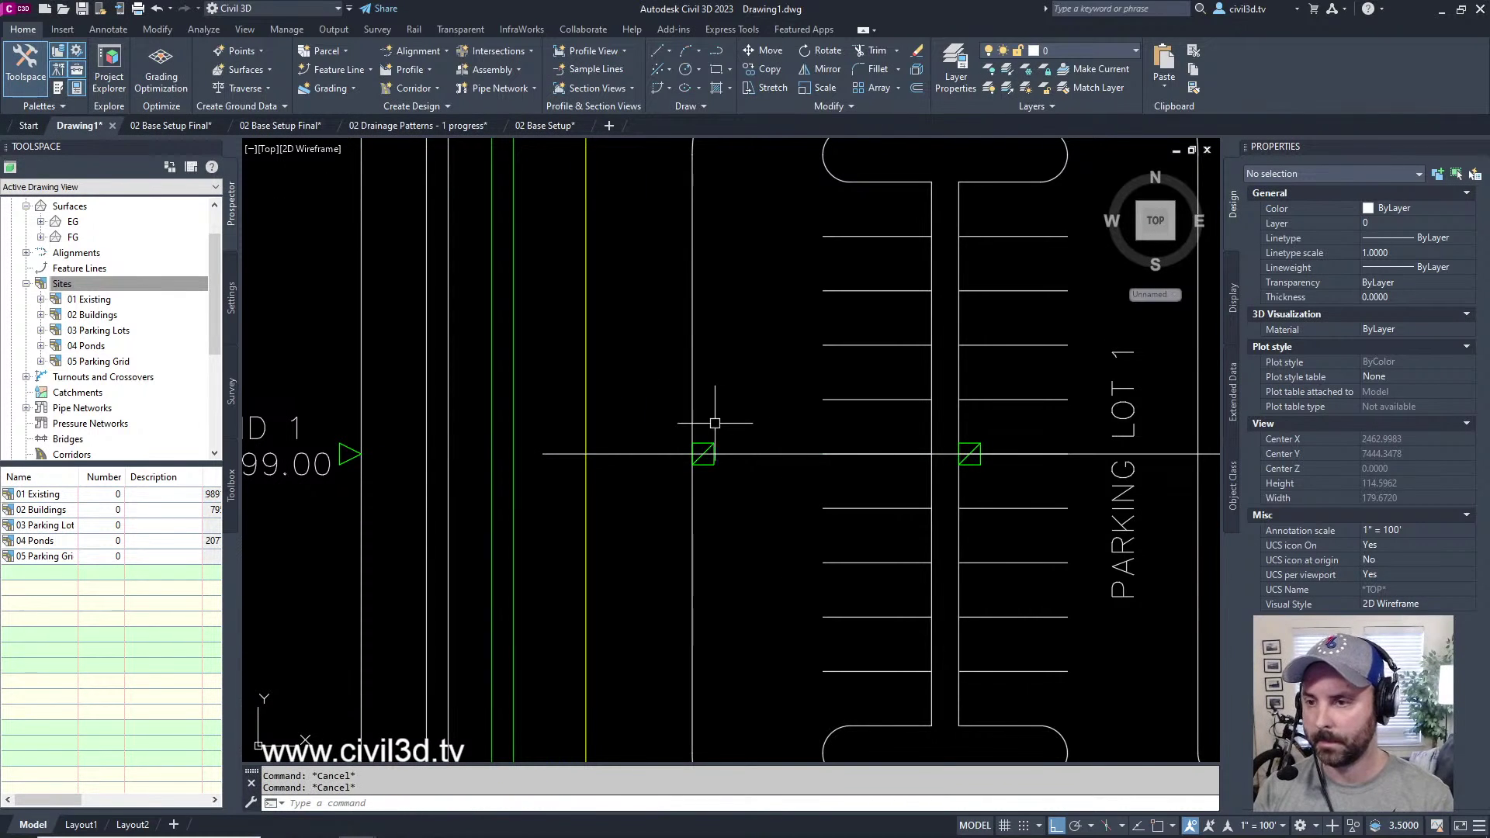
- Create a feature line from the horizontal polyline through the inlets in site 05 Parking Grid, prefixing its name with "Low Point", at elevation 104.50'
scroll(716, 423, "down", 2)
middle_click_drag(682, 432, 539, 492)
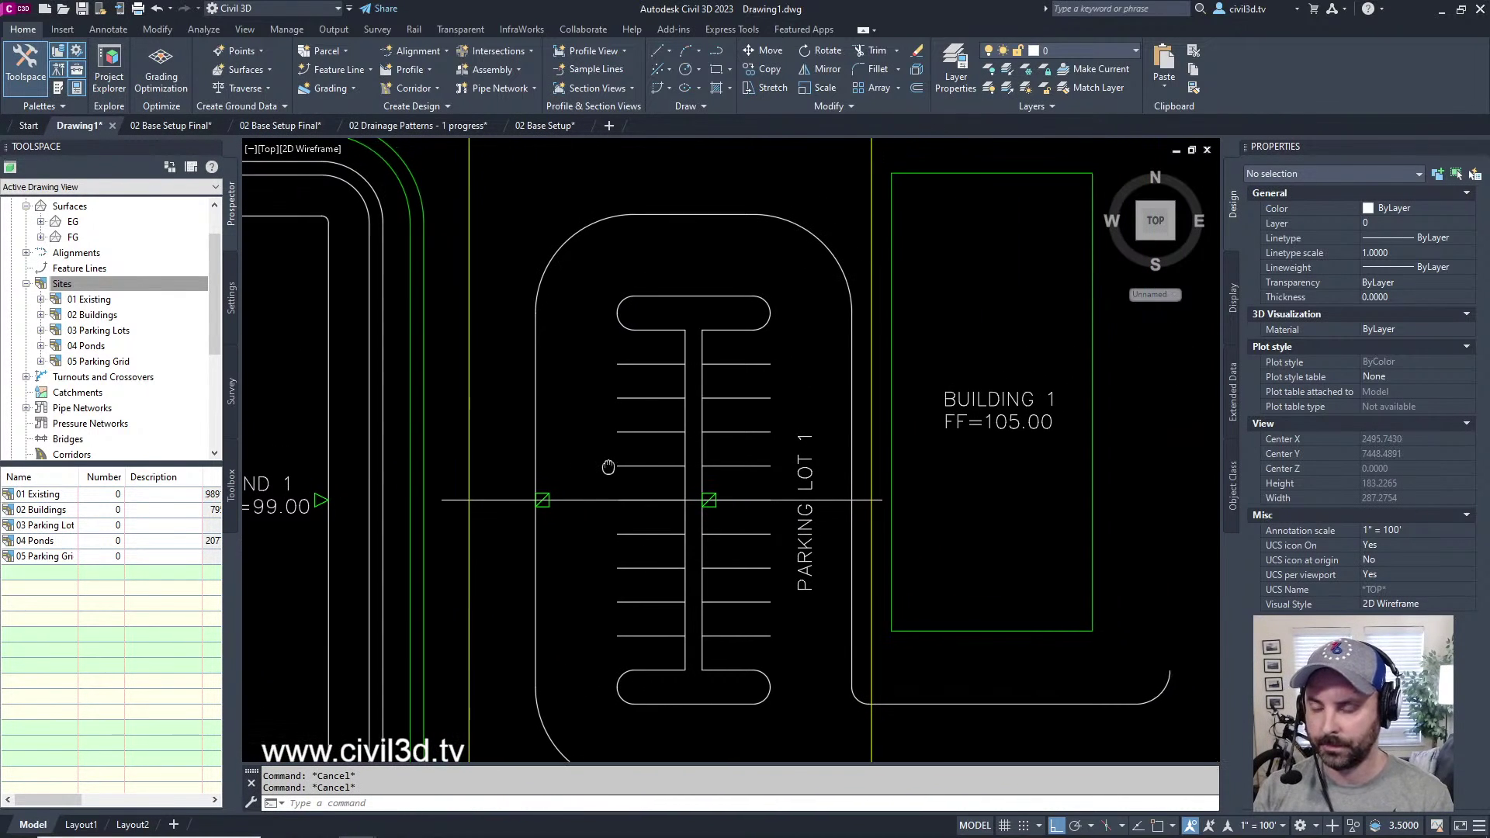
left_click(520, 502)
mouse_move(630, 465)
middle_mouse_down()
mouse_move(583, 498)
mouse_move(609, 468)
middle_mouse_up()
middle_click_drag(627, 522, 635, 494)
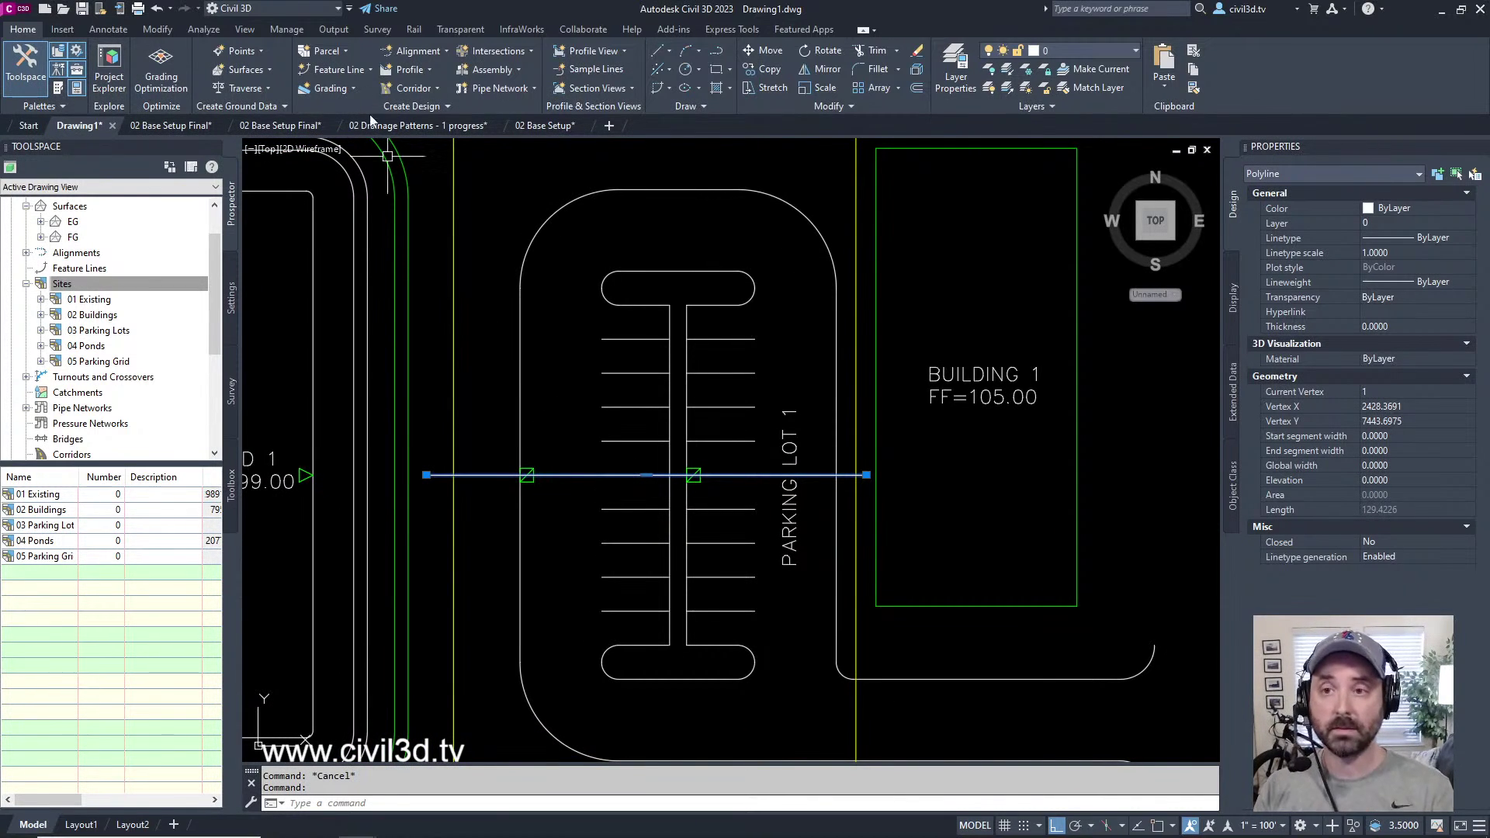
left_click(338, 72)
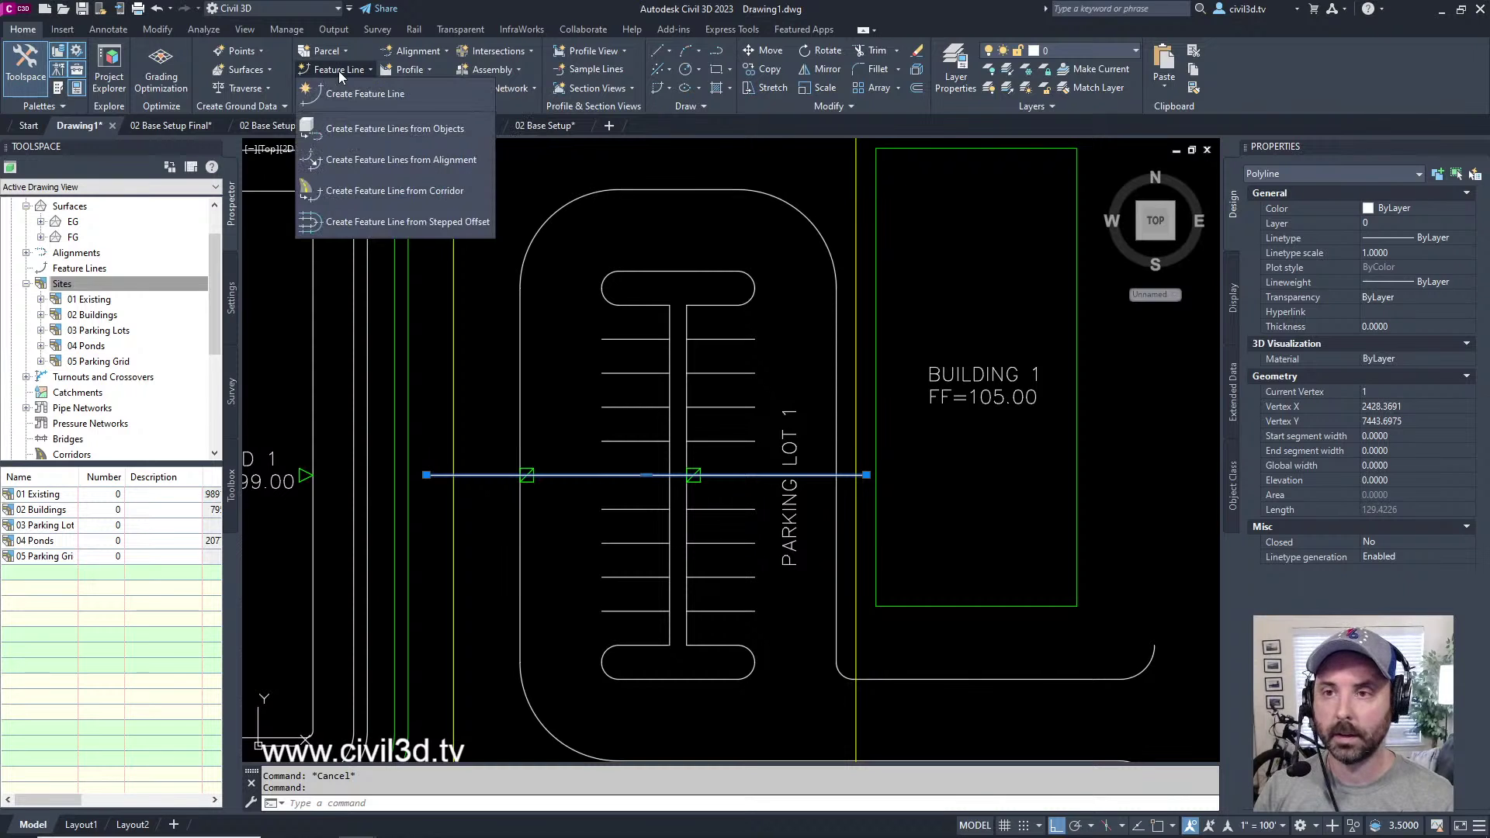
left_click(388, 129)
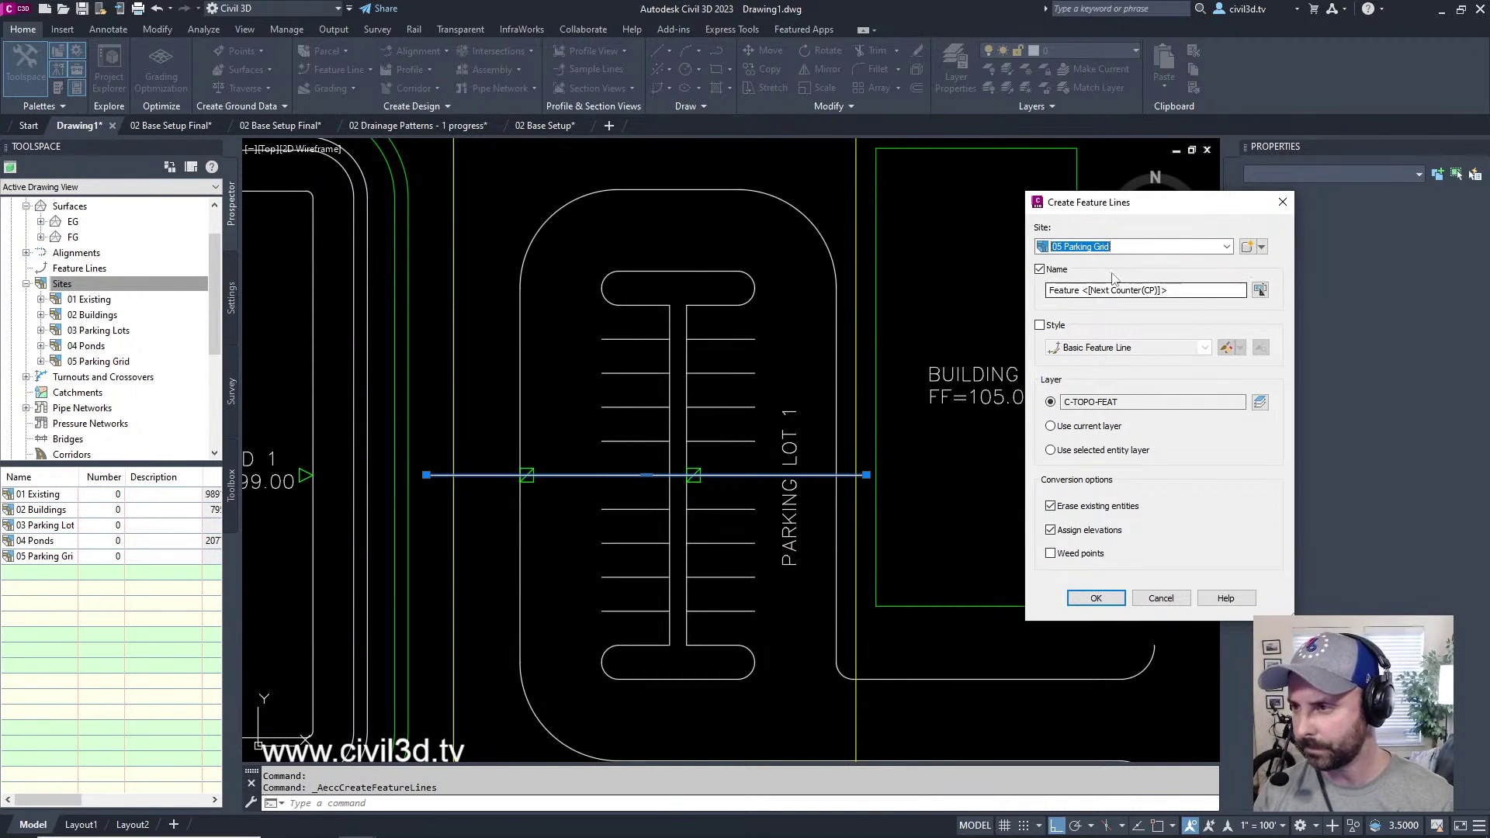
left_click(1049, 291)
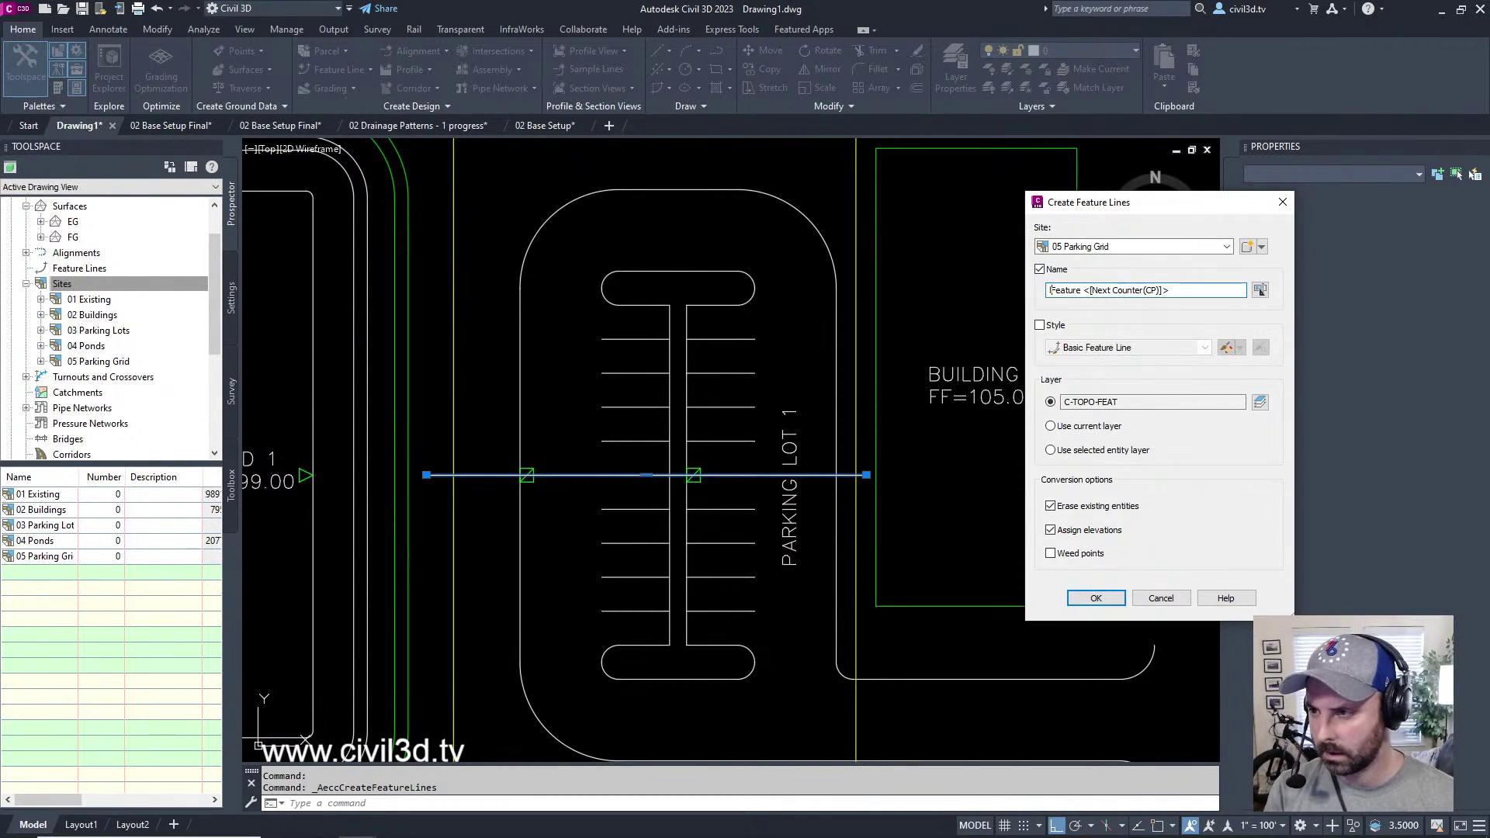
key("Delete")
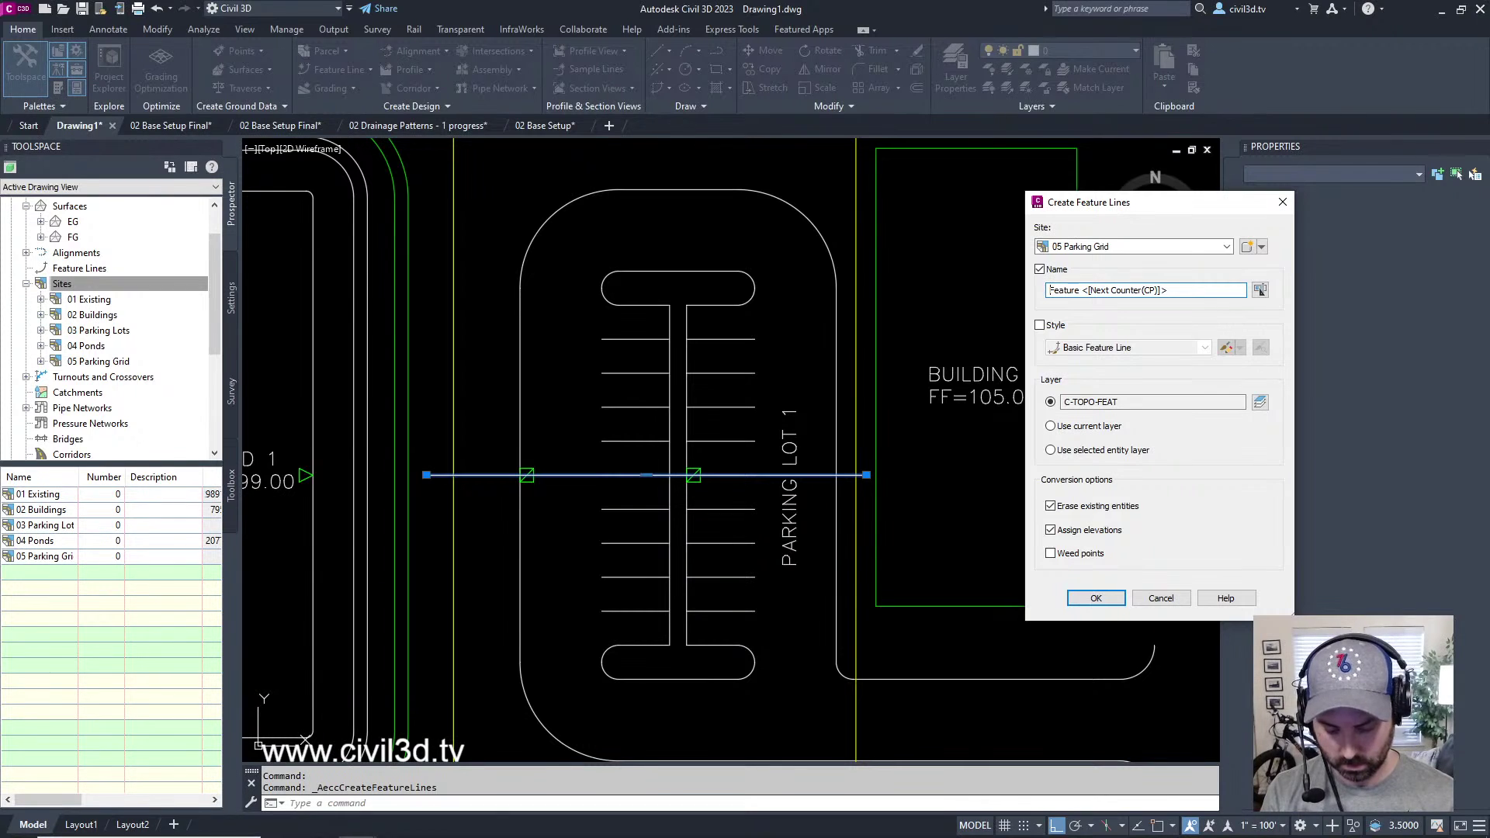
type("Low Point")
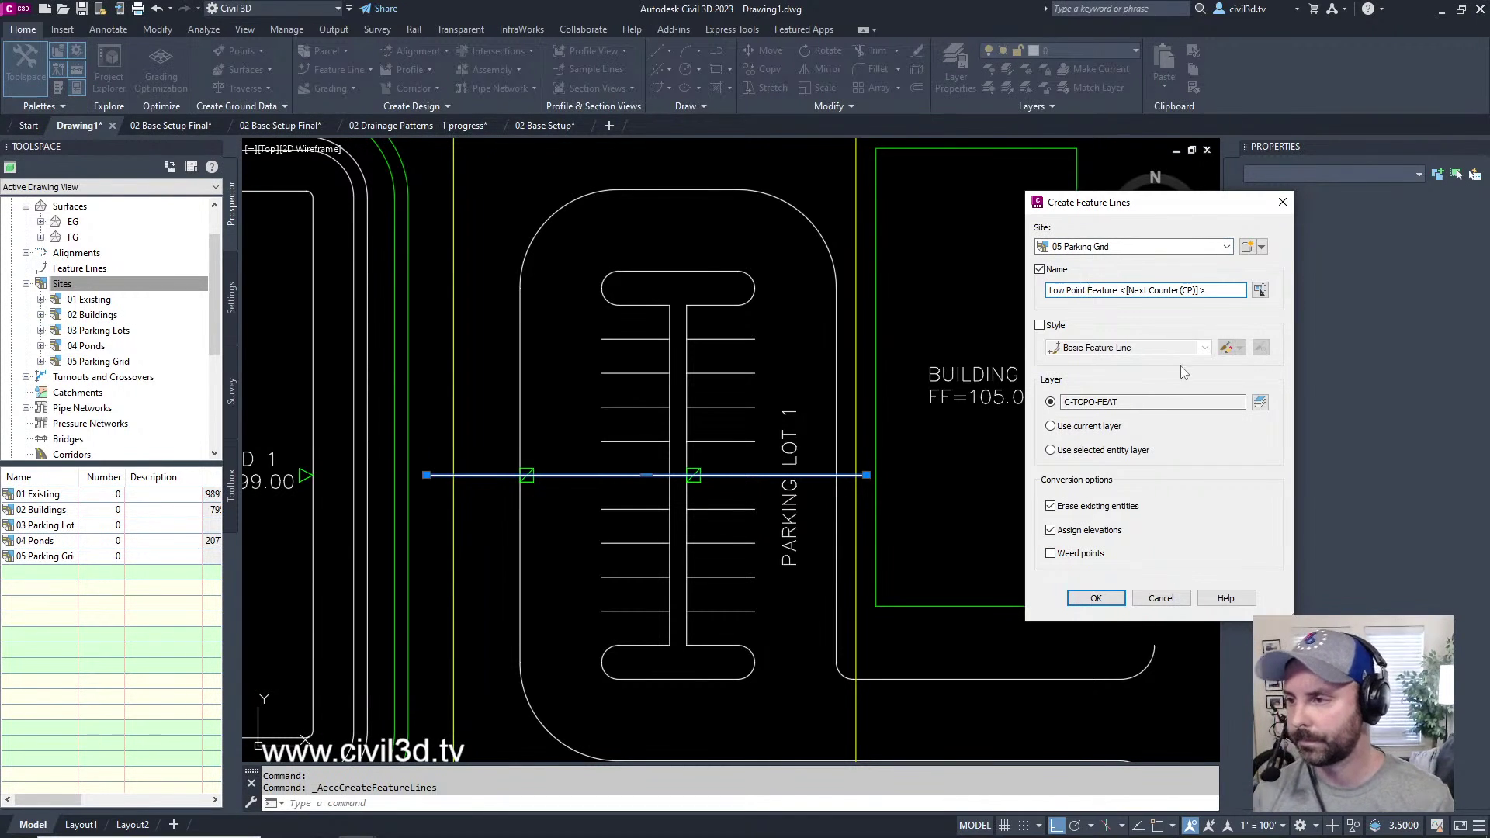
left_click(1096, 598)
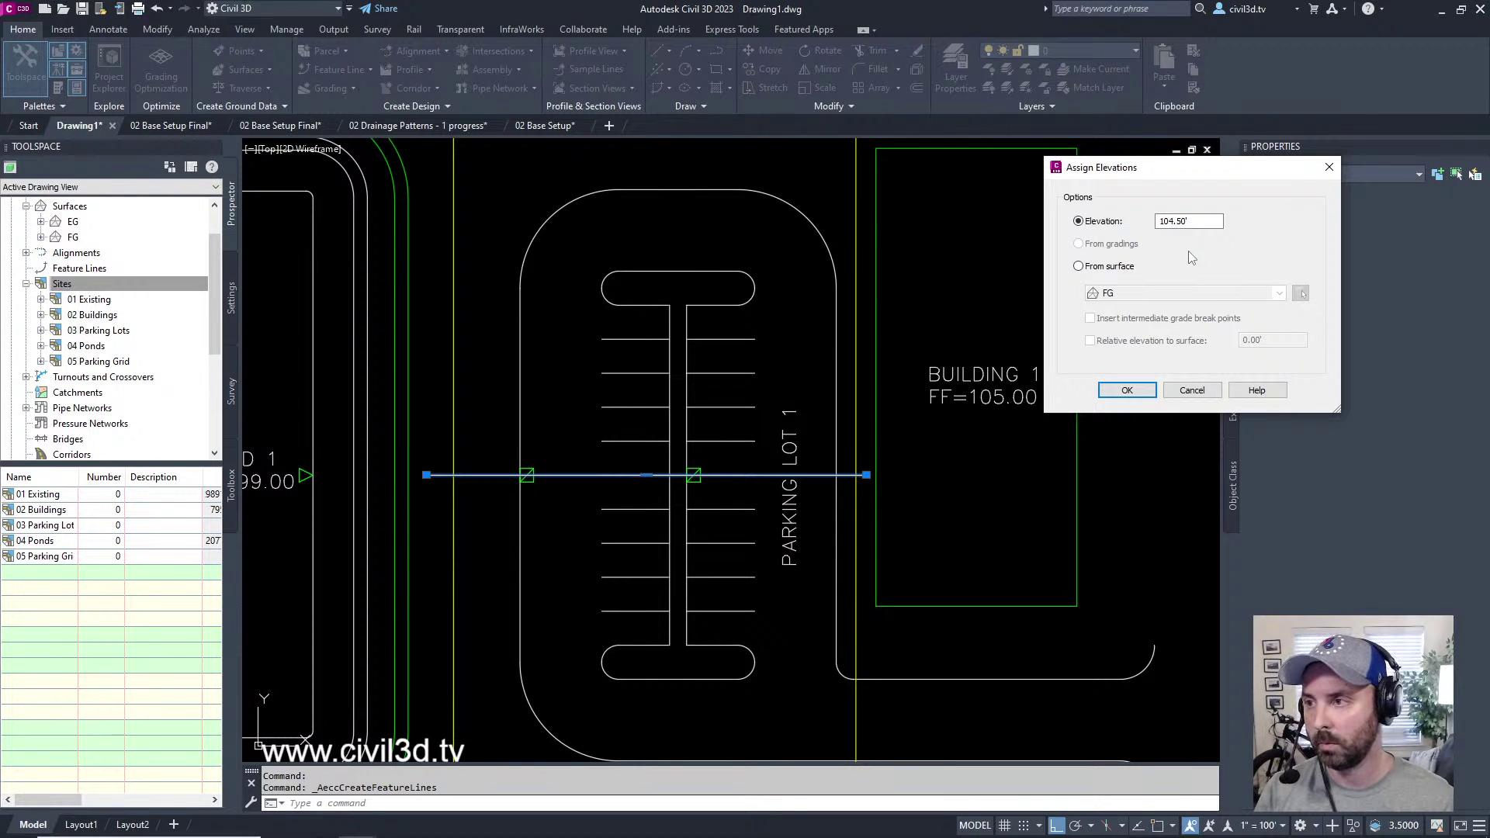
left_click(1127, 390)
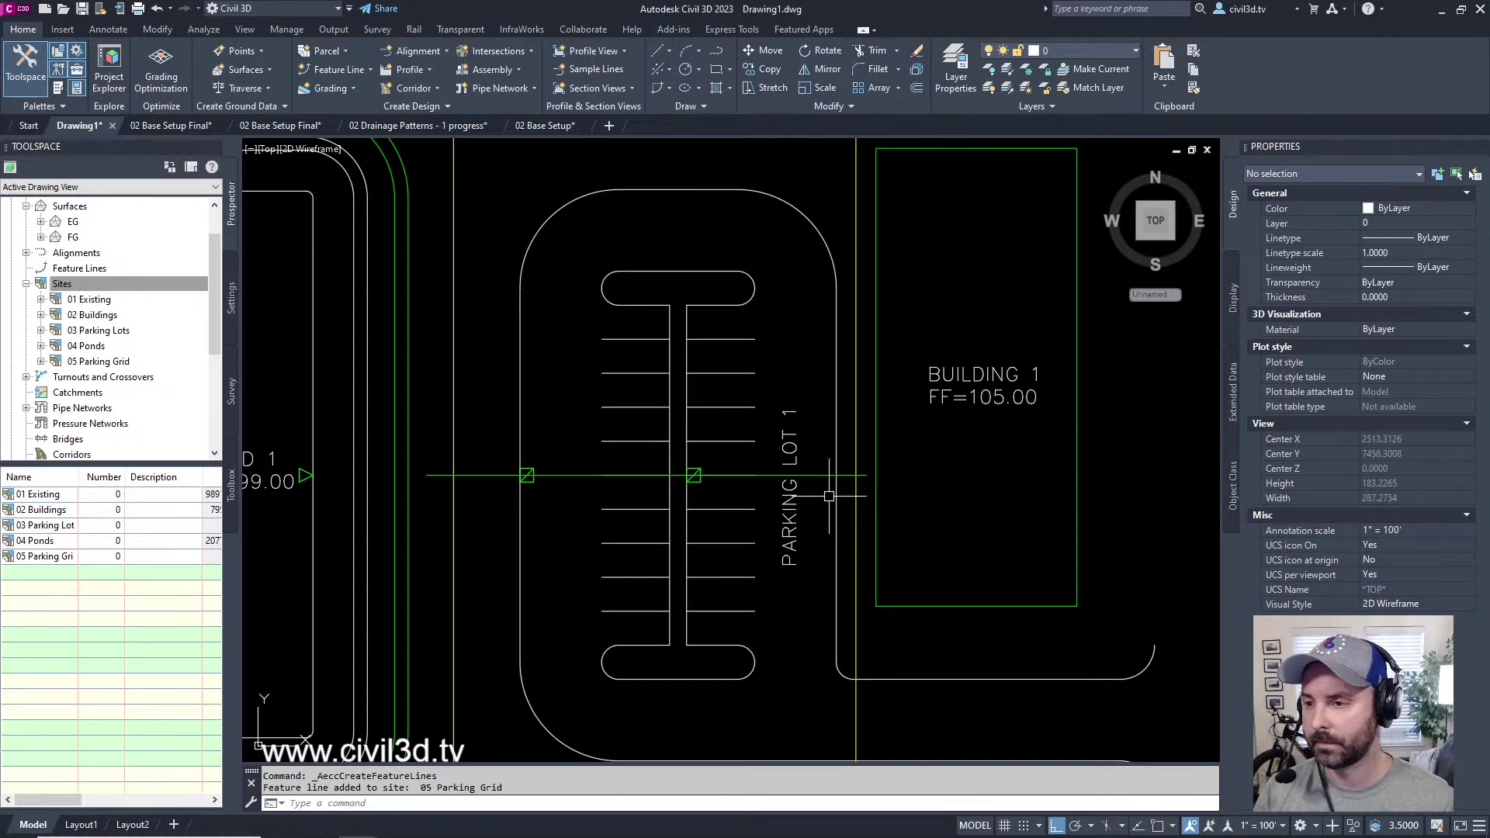
- Start a new feature line style for the Low Point feature line as a copy of PRIMARY
left_click(820, 474)
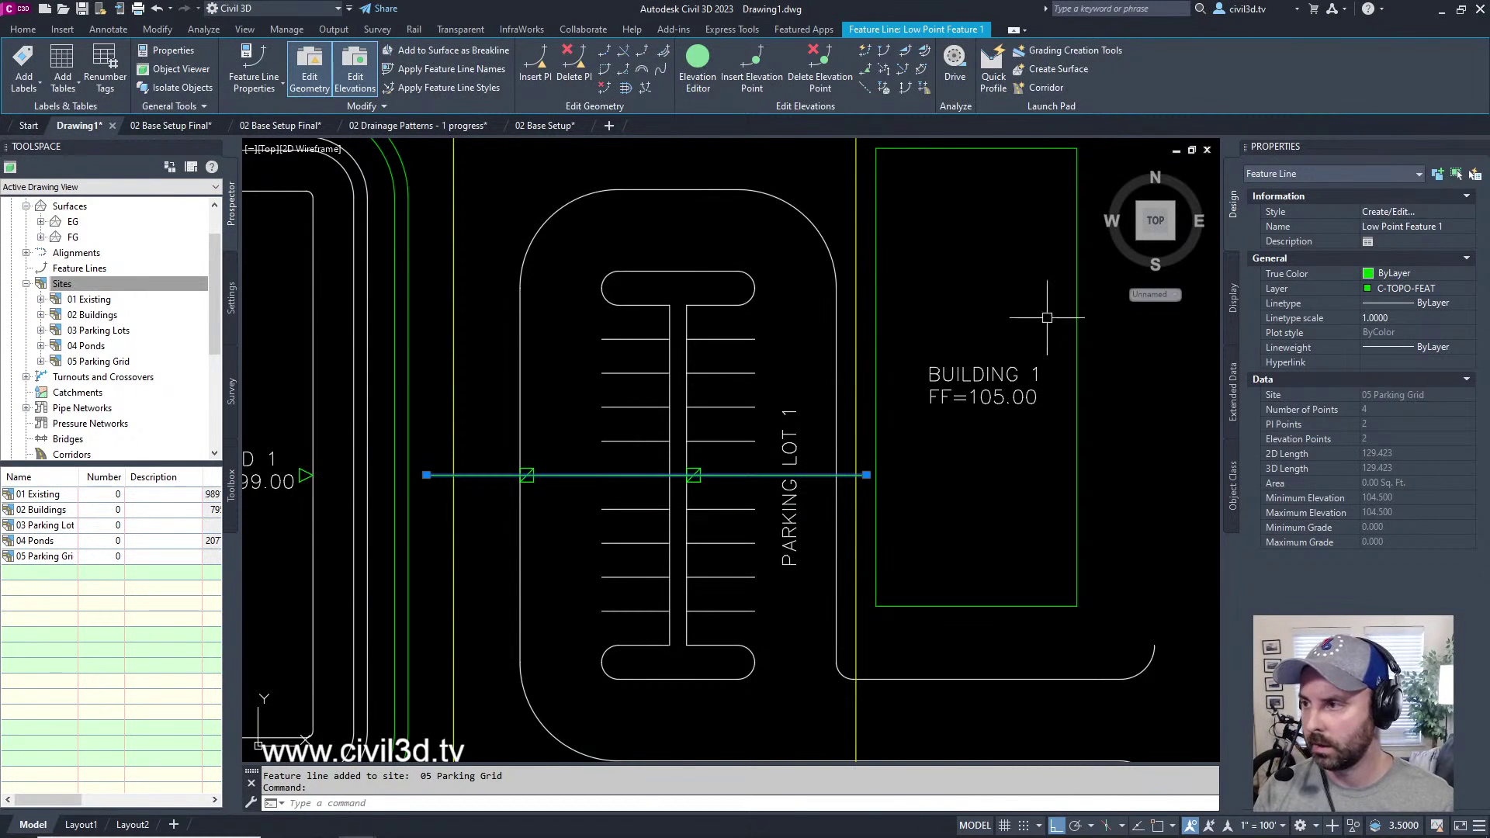
left_click(1409, 210)
left_click(1421, 213)
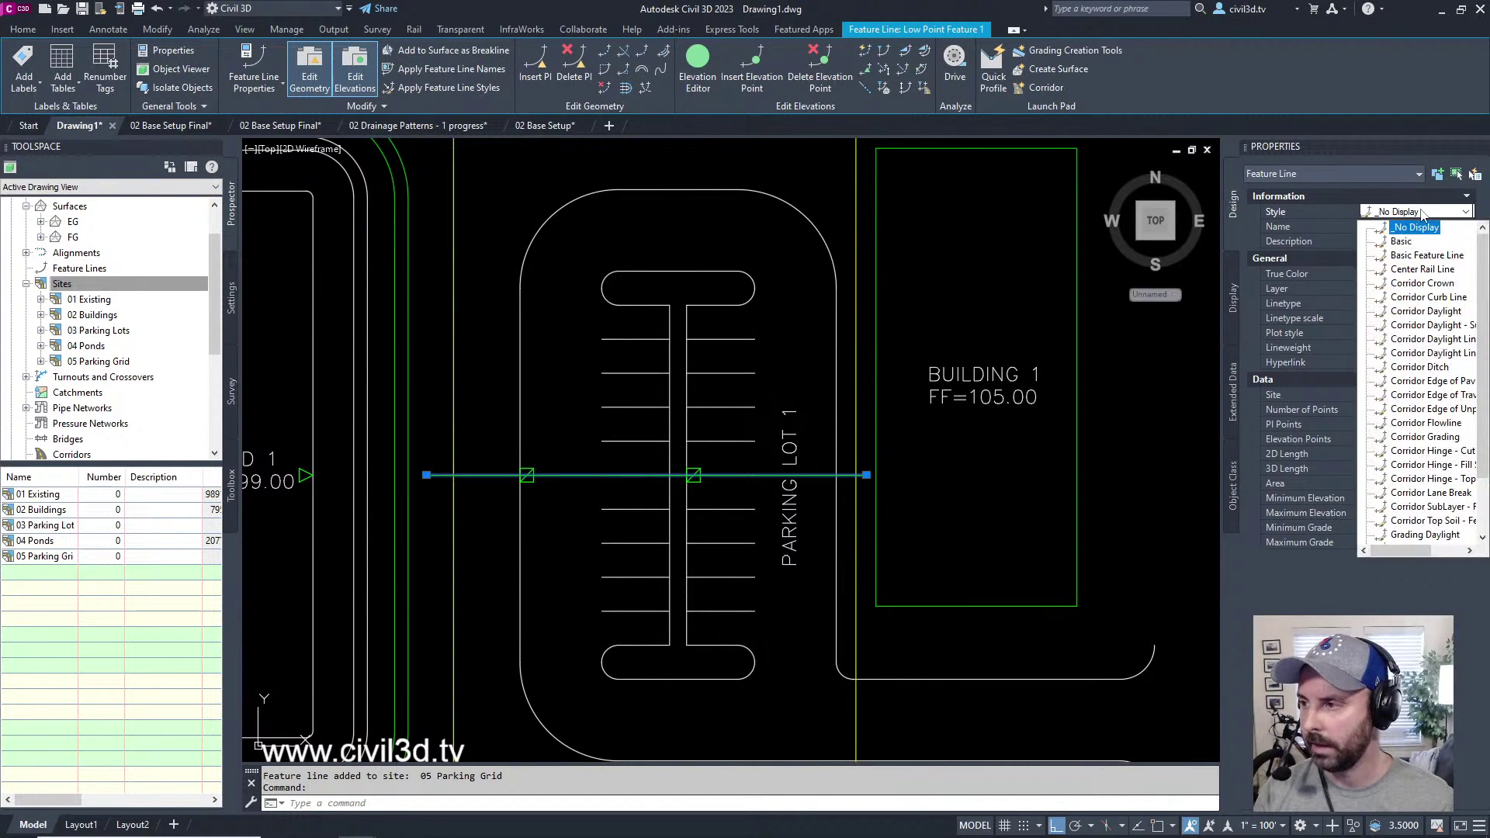
scroll(1416, 388, "down", 2)
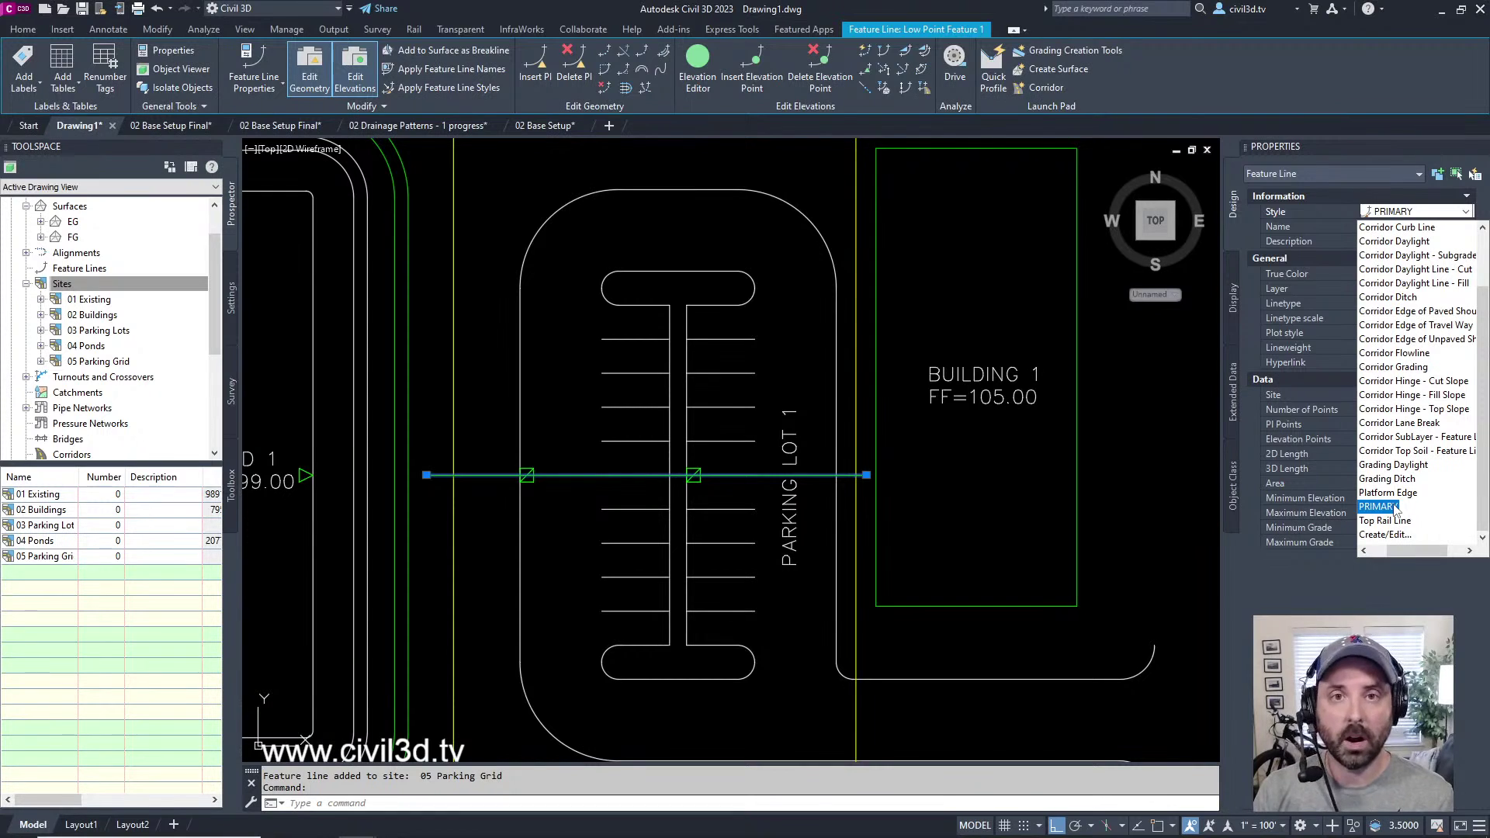
left_click(1385, 535)
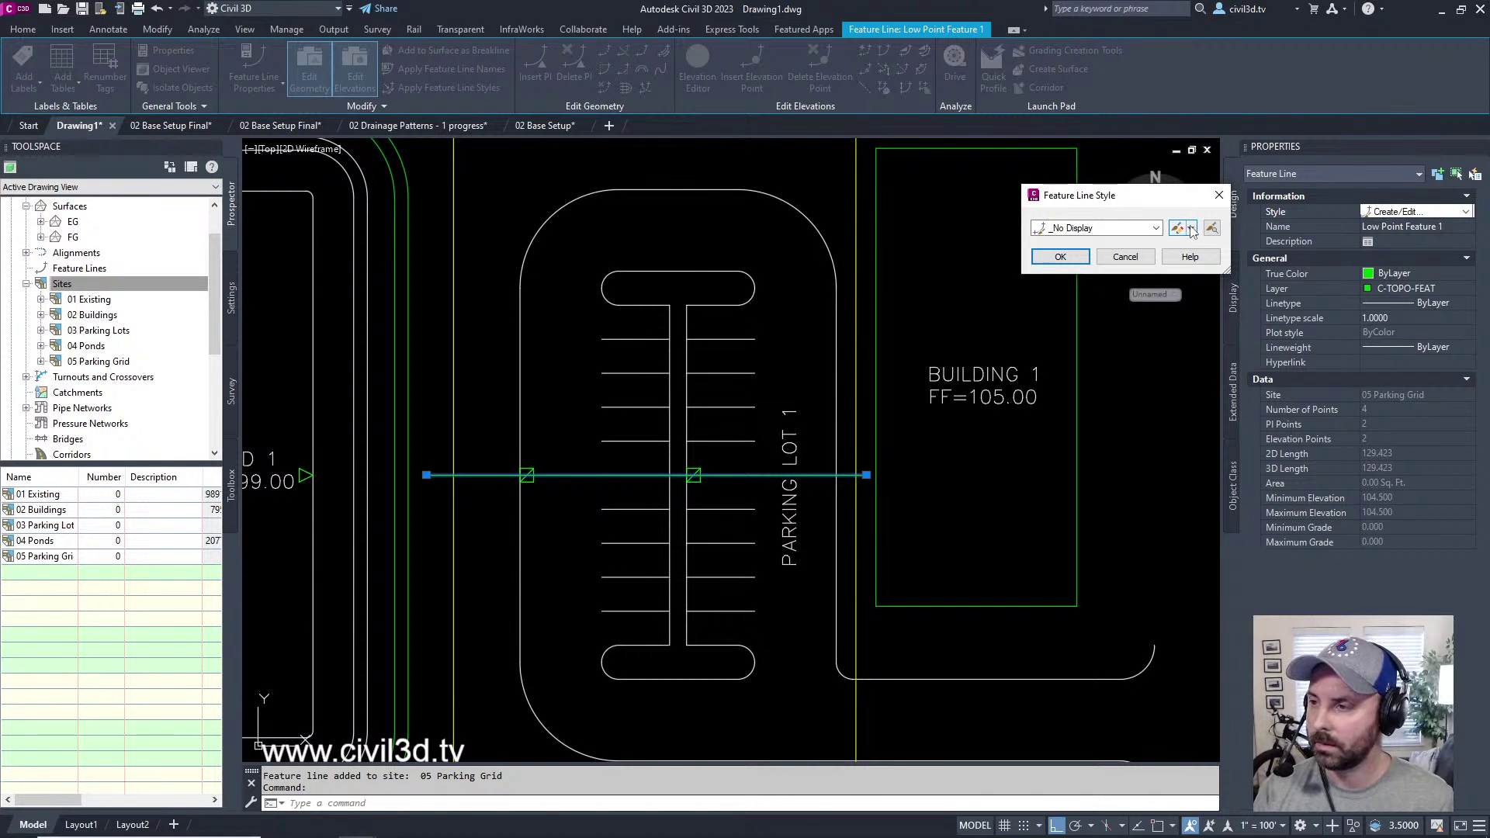
left_click(1155, 228)
scroll(1102, 349, "down", 1)
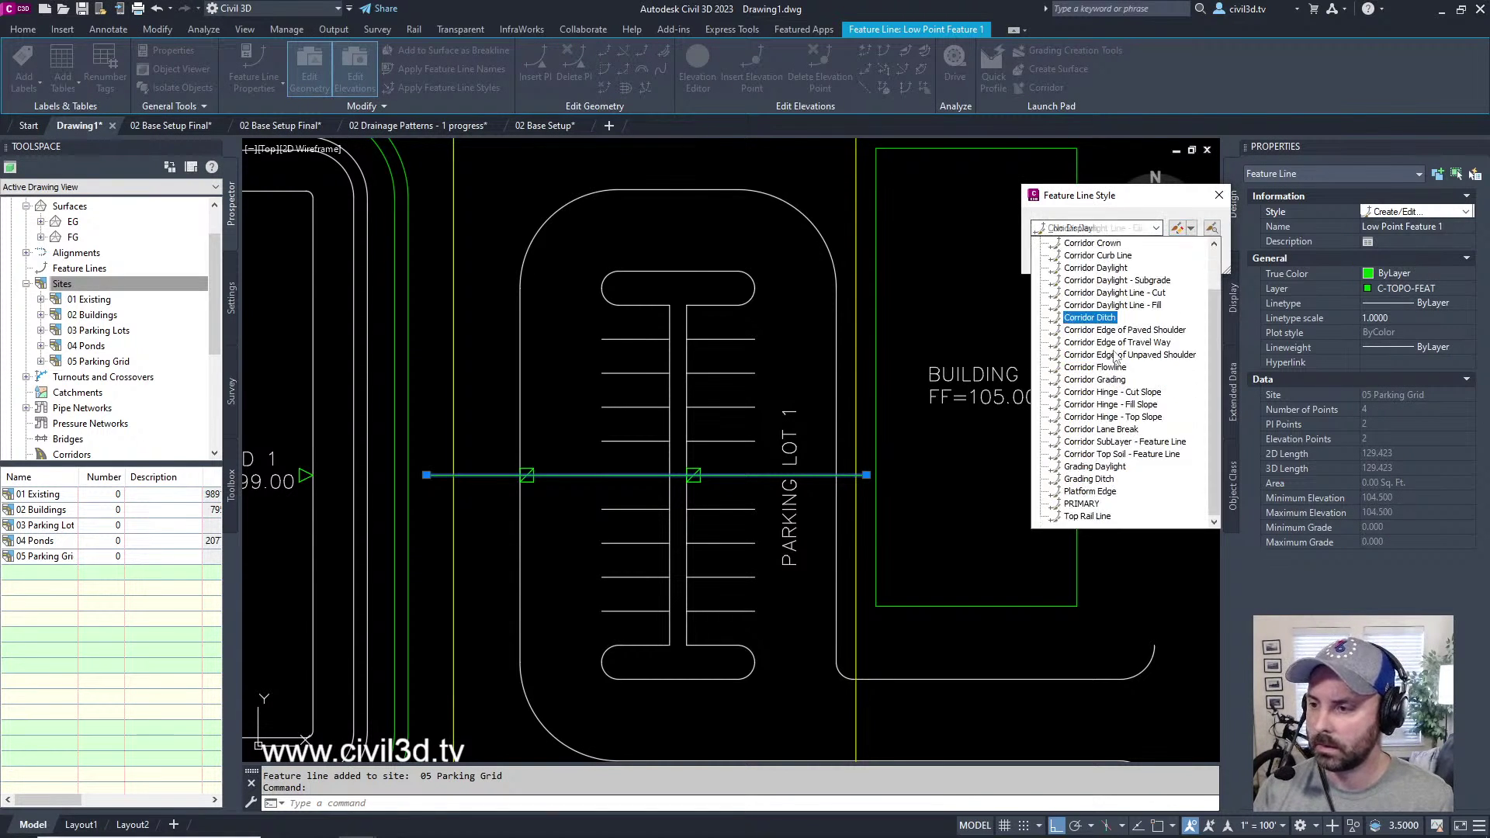
left_click(1082, 510)
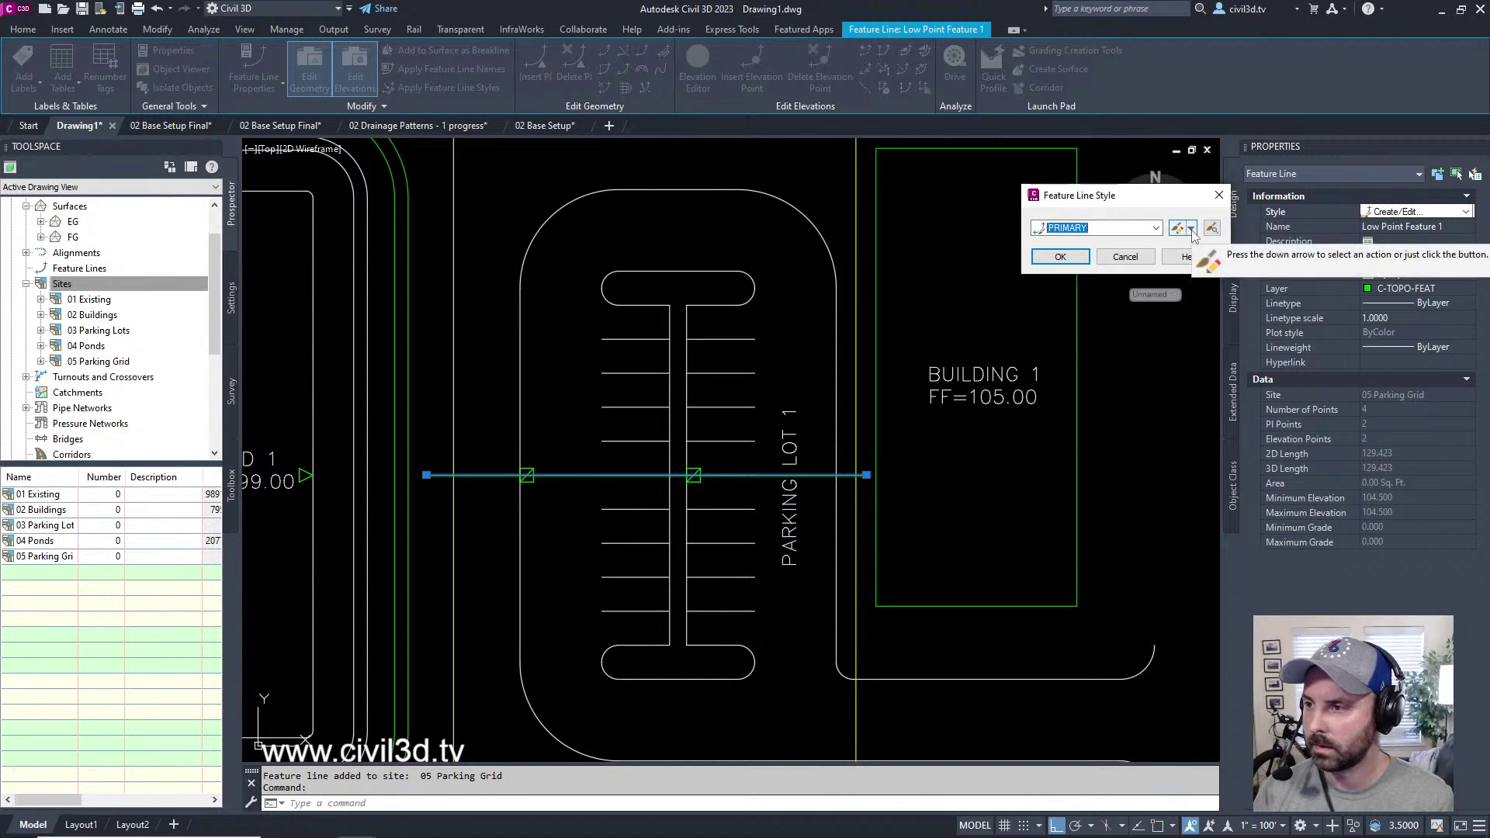
left_click(1191, 229)
left_click(1210, 264)
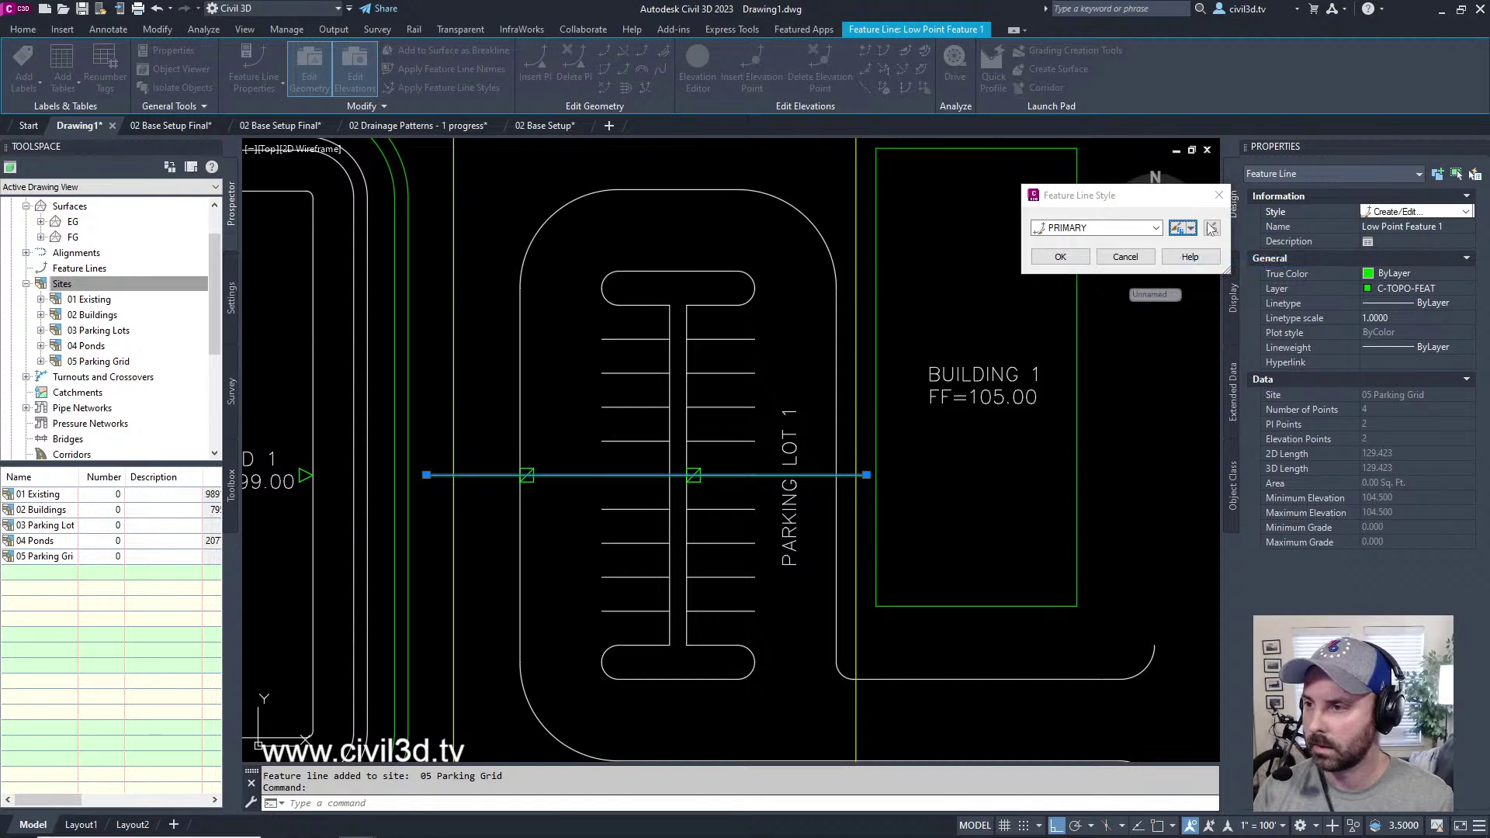
- Name the copied style SECONDARY and assign it to the Low Point feature line
left_click(898, 80)
double_click(993, 117)
type("se")
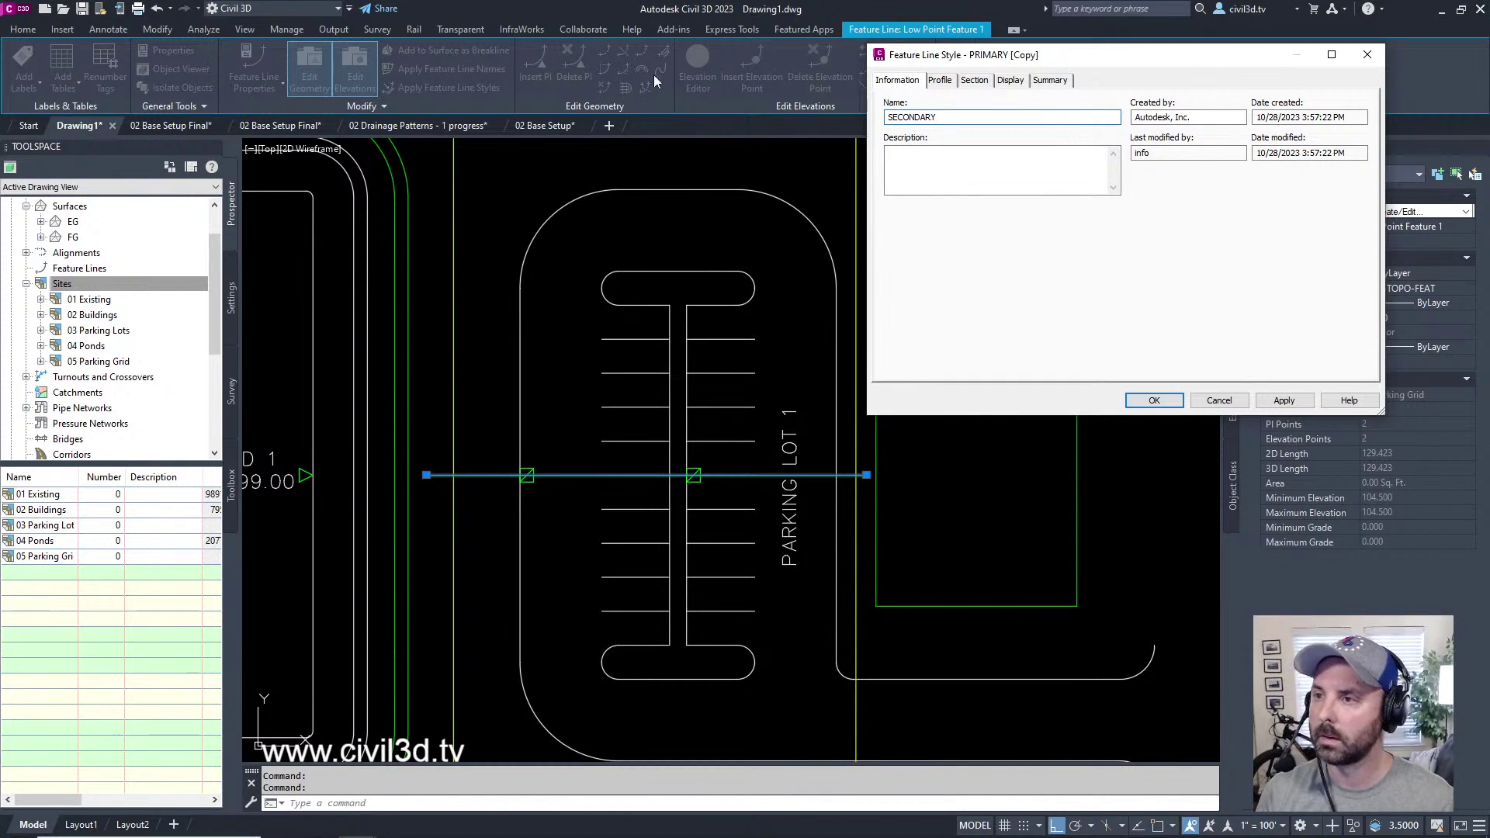
left_click(1153, 401)
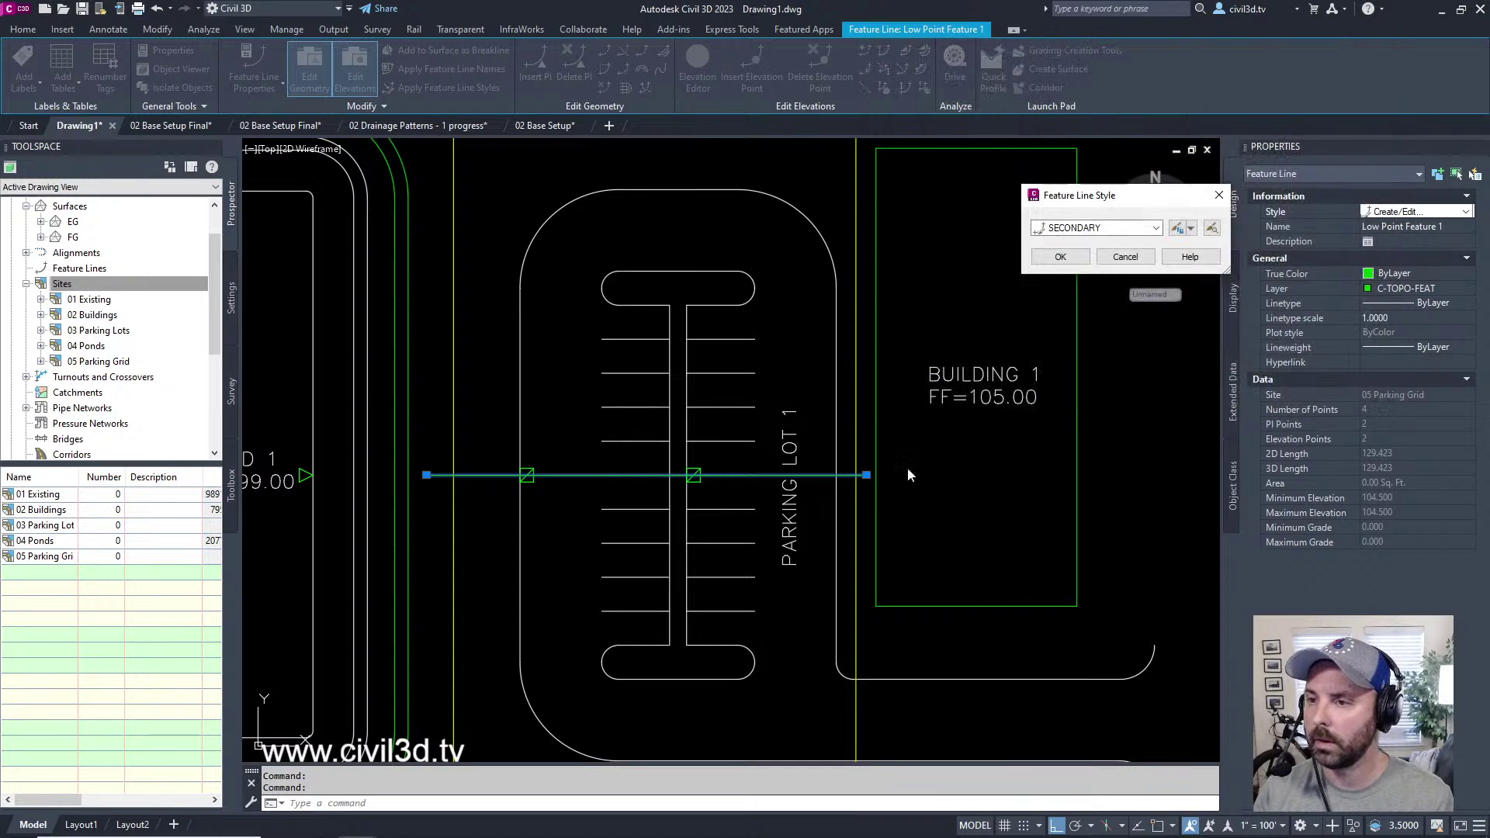
left_click(1060, 256)
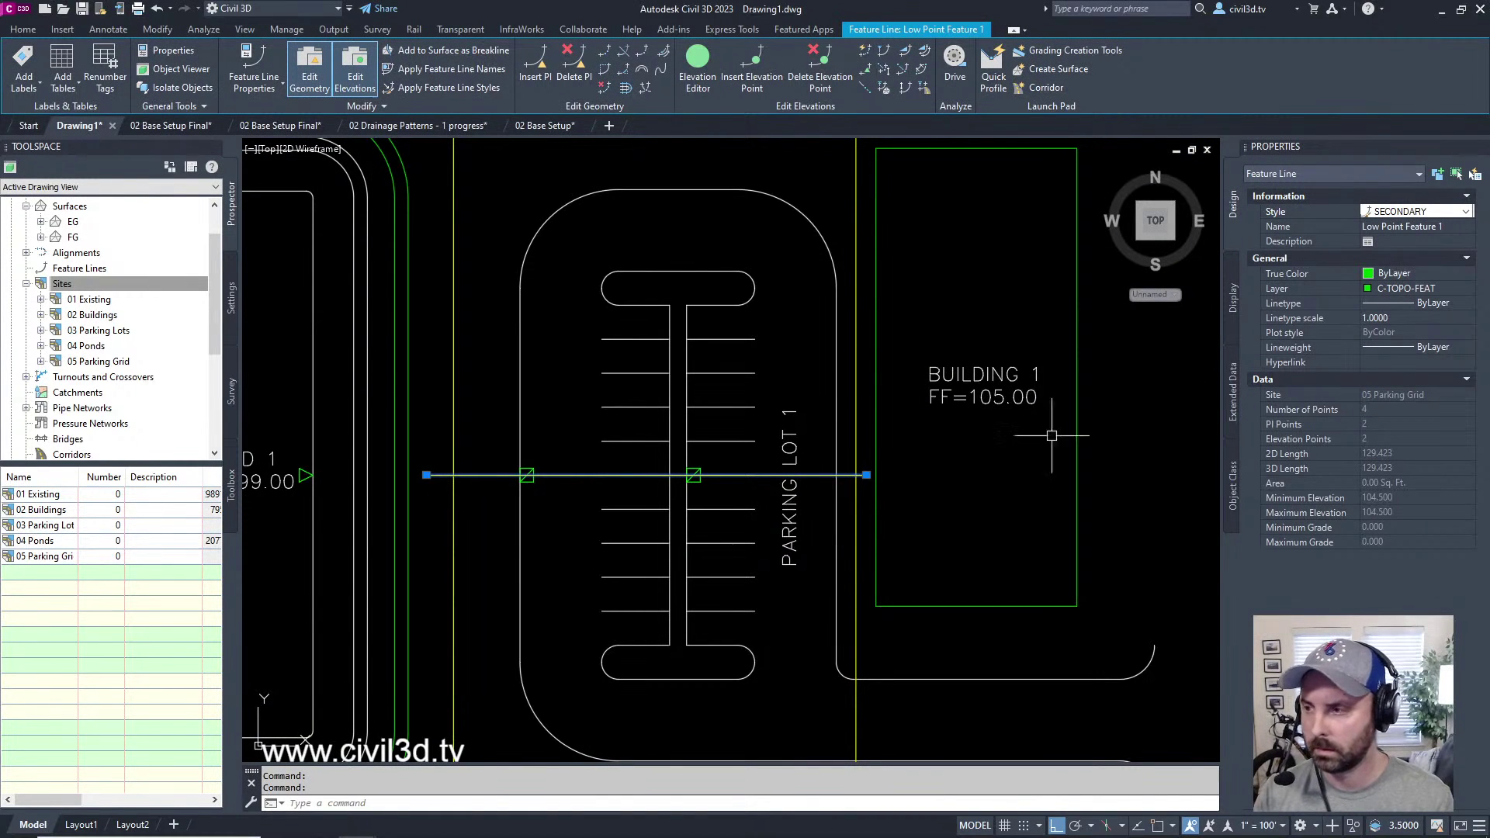
- Set the plan display colour of the SECONDARY feature line style to cyan
left_click(1466, 213)
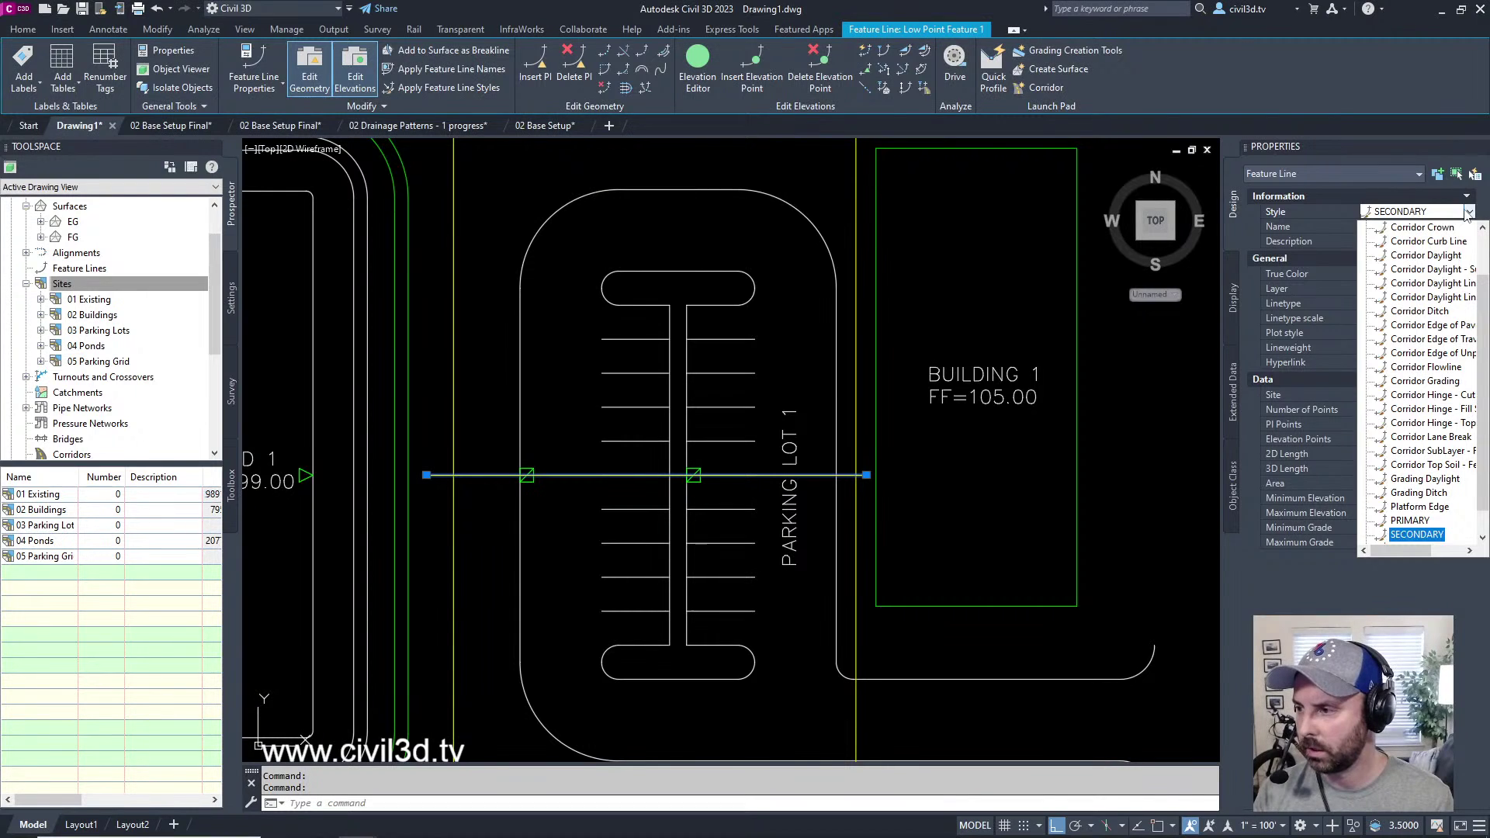
scroll(1412, 465, "down", 3)
left_click(1394, 535)
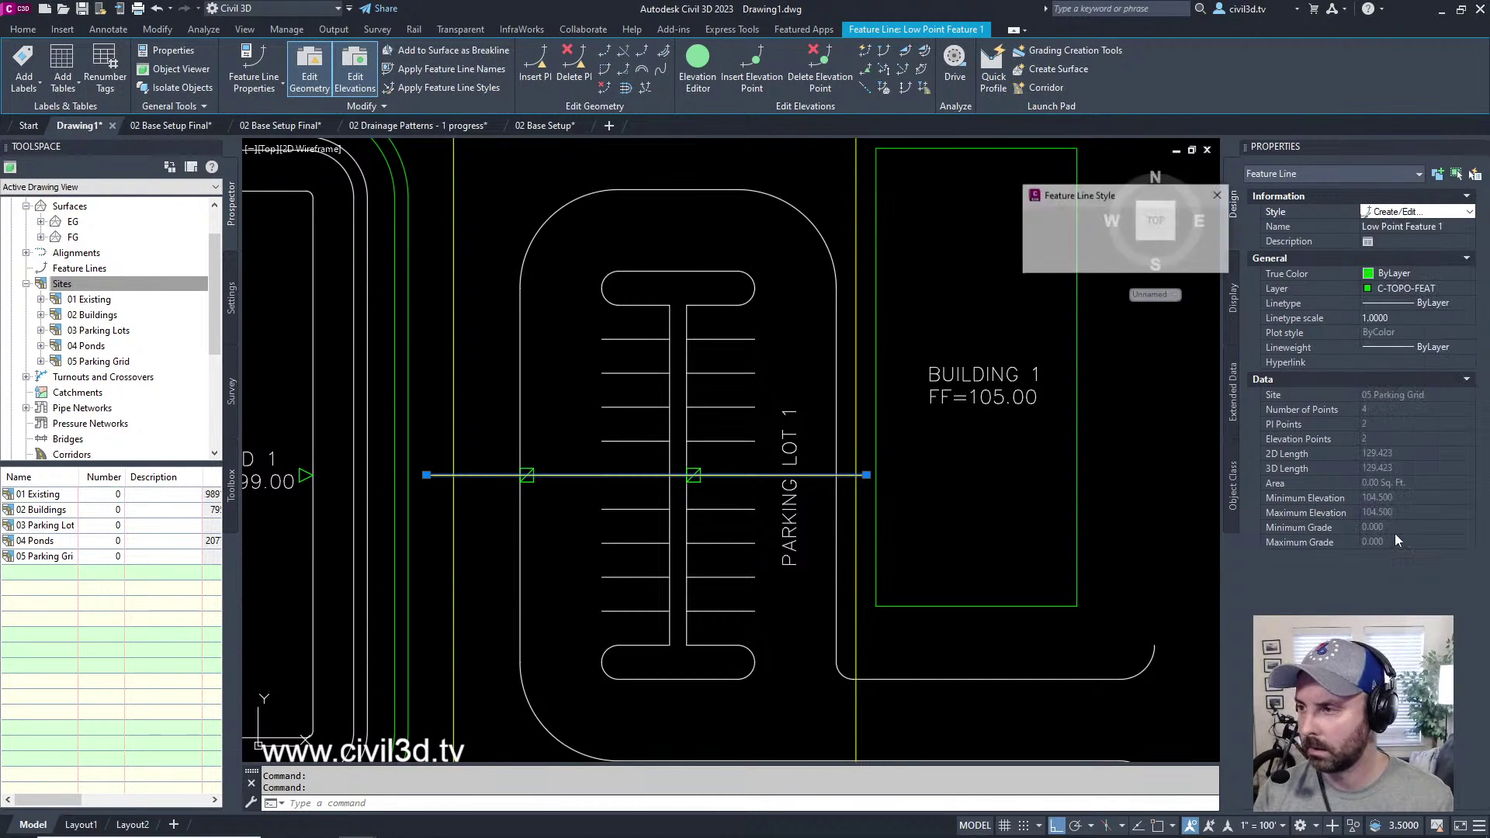
left_click(1176, 228)
left_click(1012, 80)
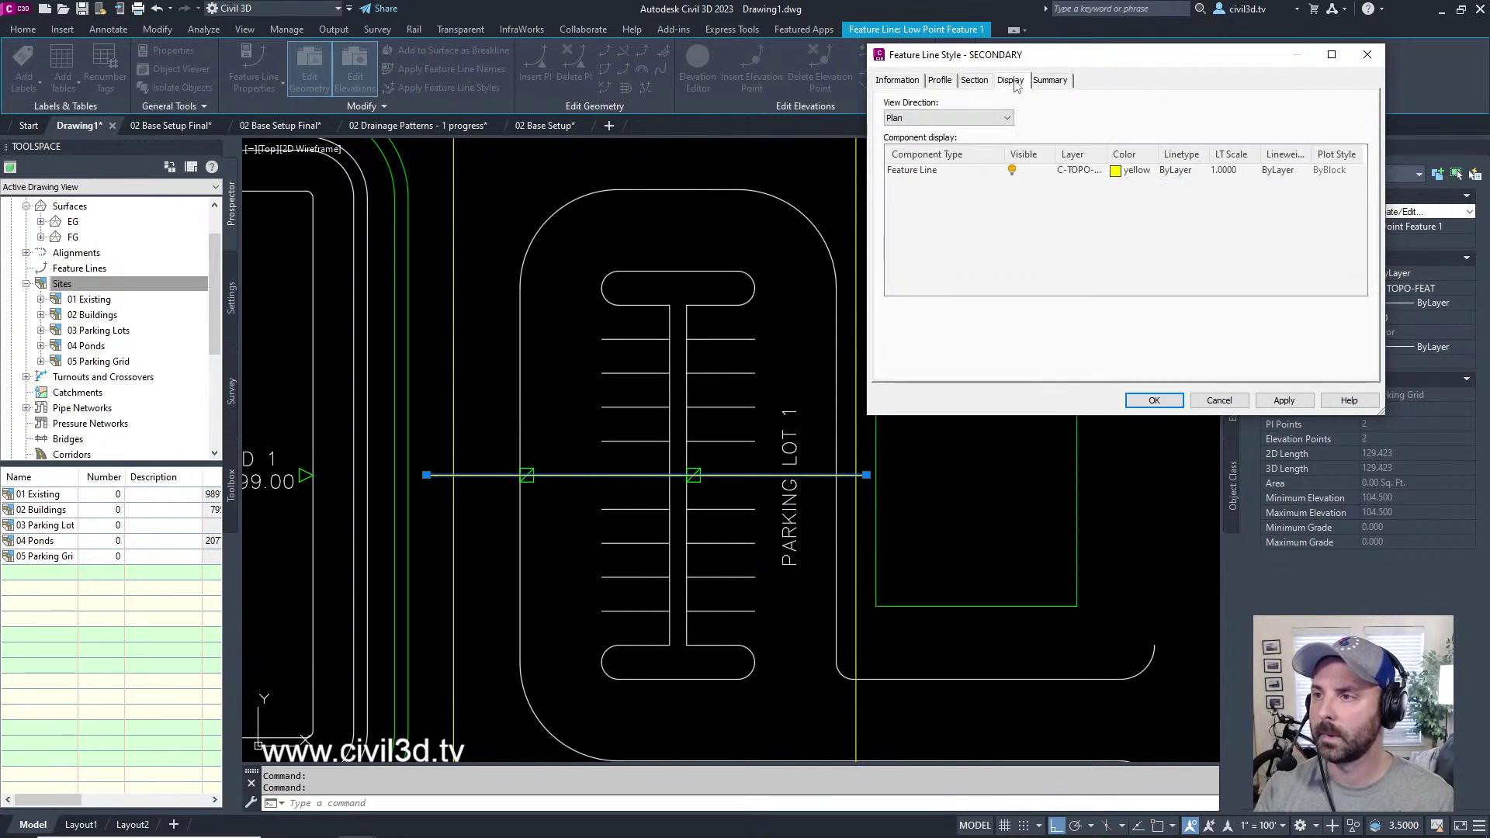
left_click(1119, 174)
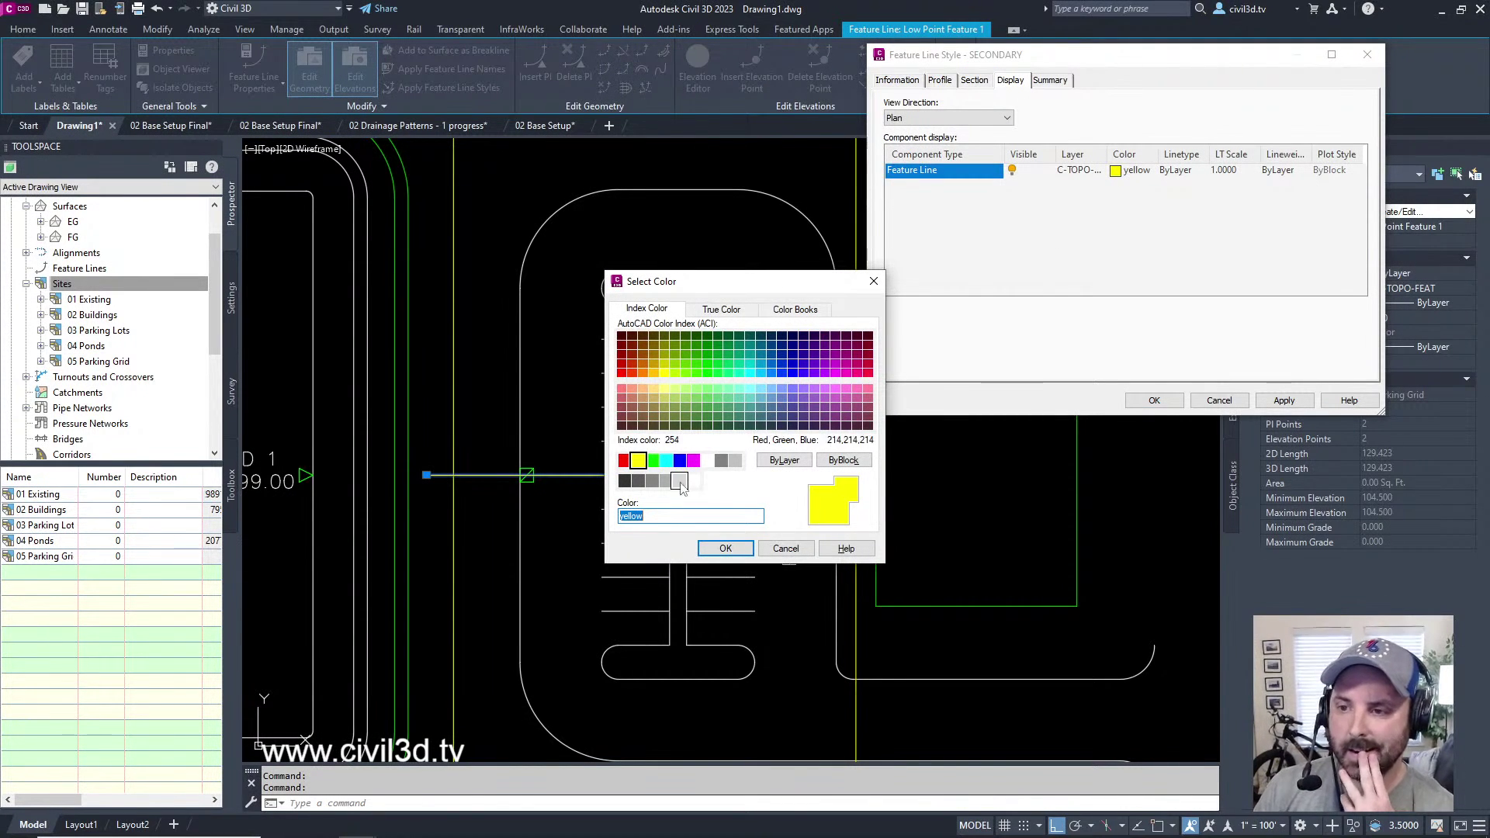
left_click(666, 461)
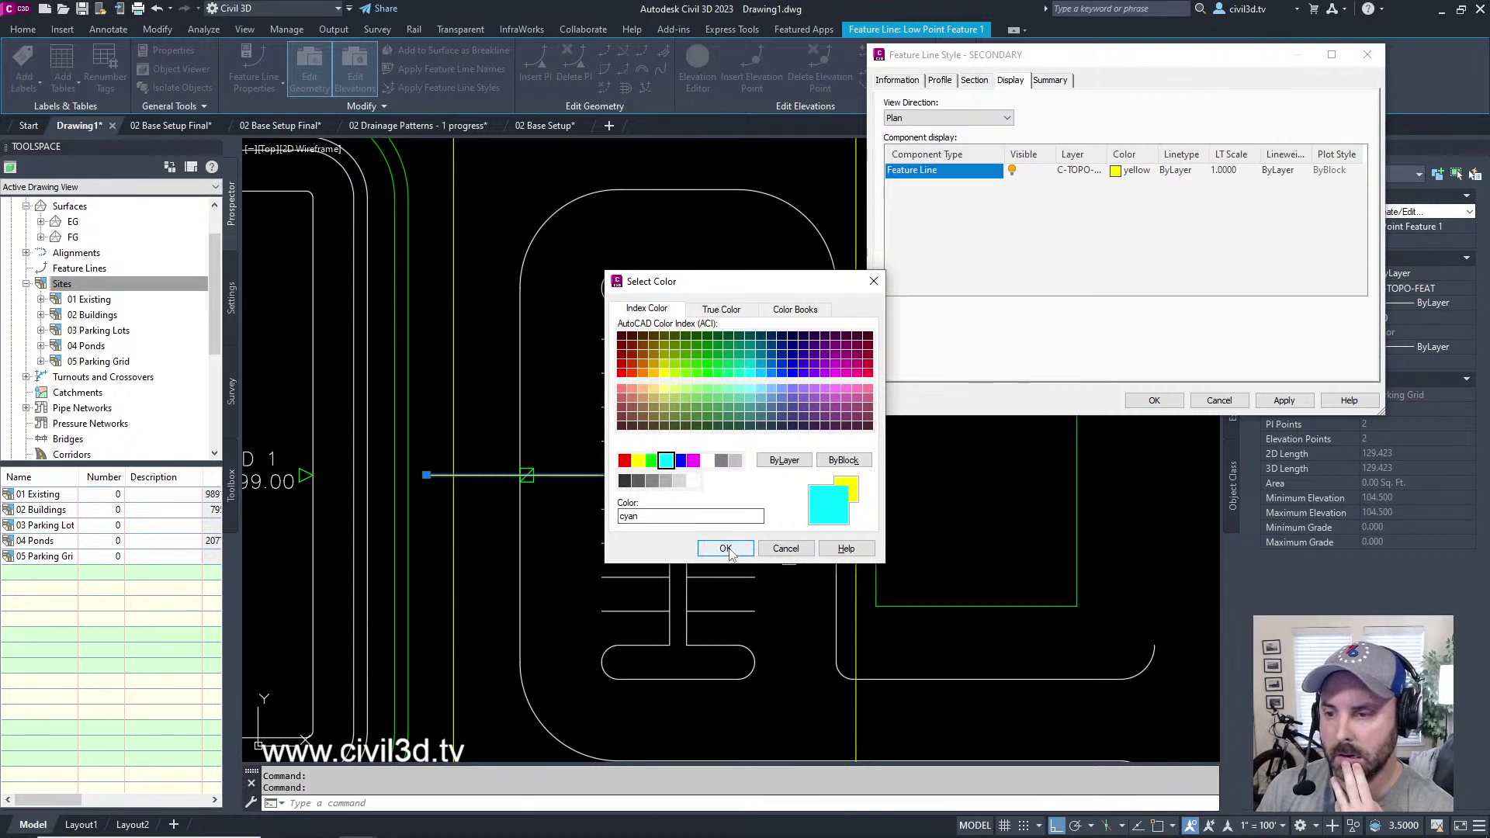
left_click(725, 548)
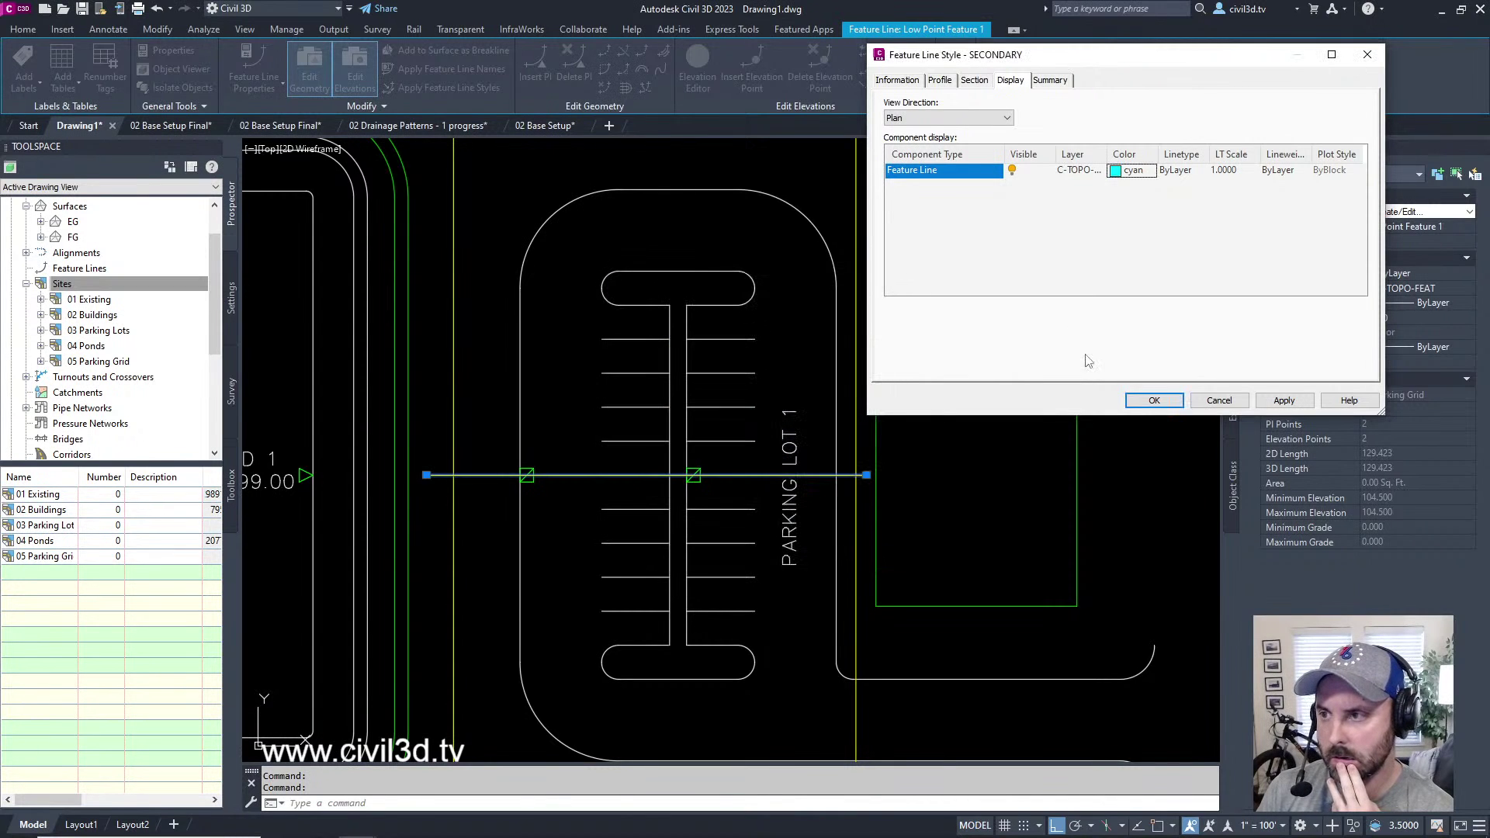
left_click(1154, 401)
left_click(1061, 256)
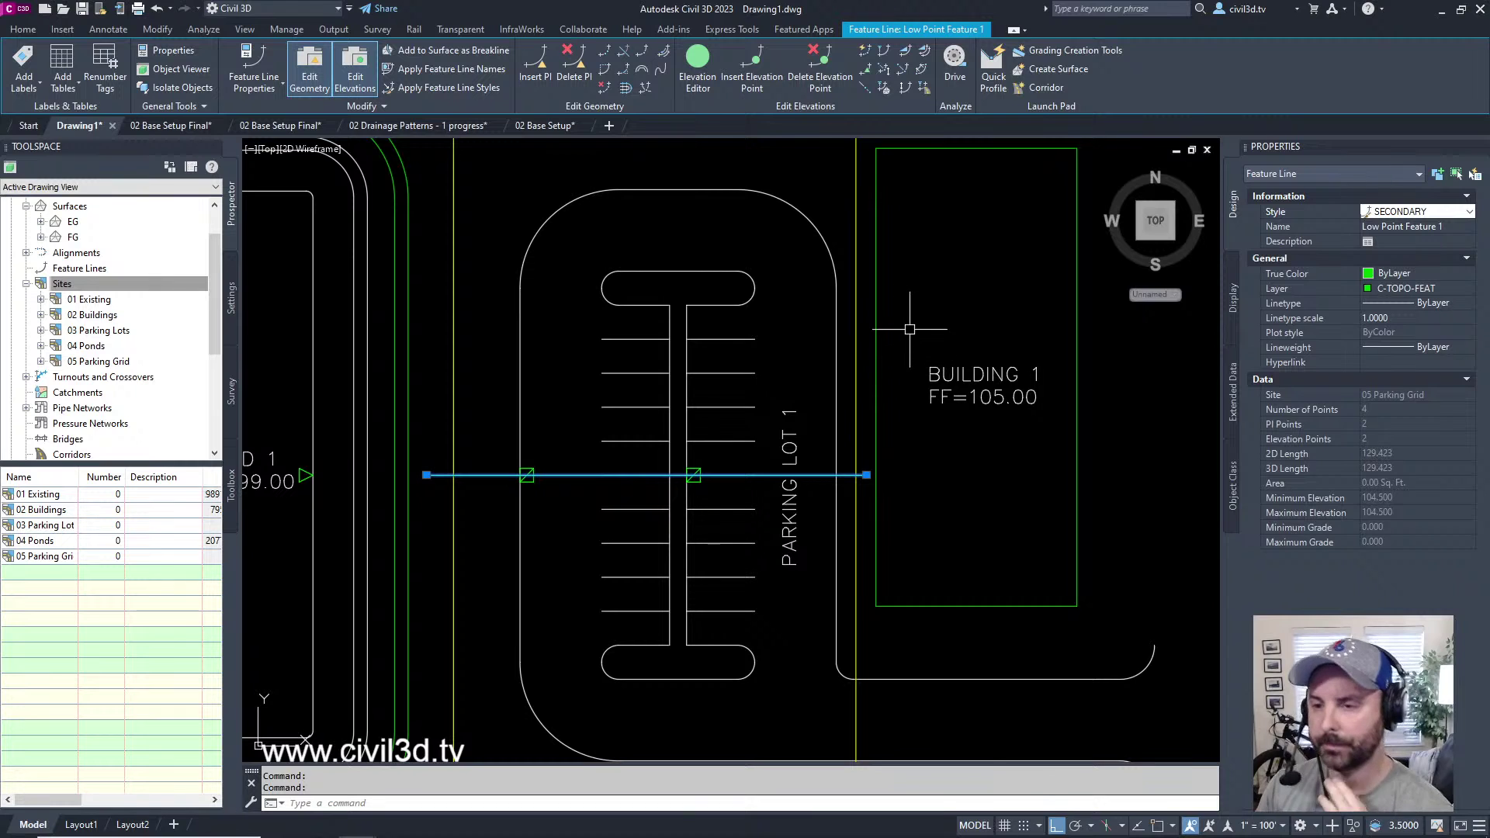
- Examine where the Low Point feature line crosses the yellow grid boundary around Parking Lot 1, and clear the selection
mouse_move(897, 321)
middle_mouse_down()
mouse_move(927, 380)
mouse_move(948, 377)
mouse_move(955, 409)
middle_mouse_up()
scroll(947, 377, "down", 3)
scroll(945, 376, "up", 3)
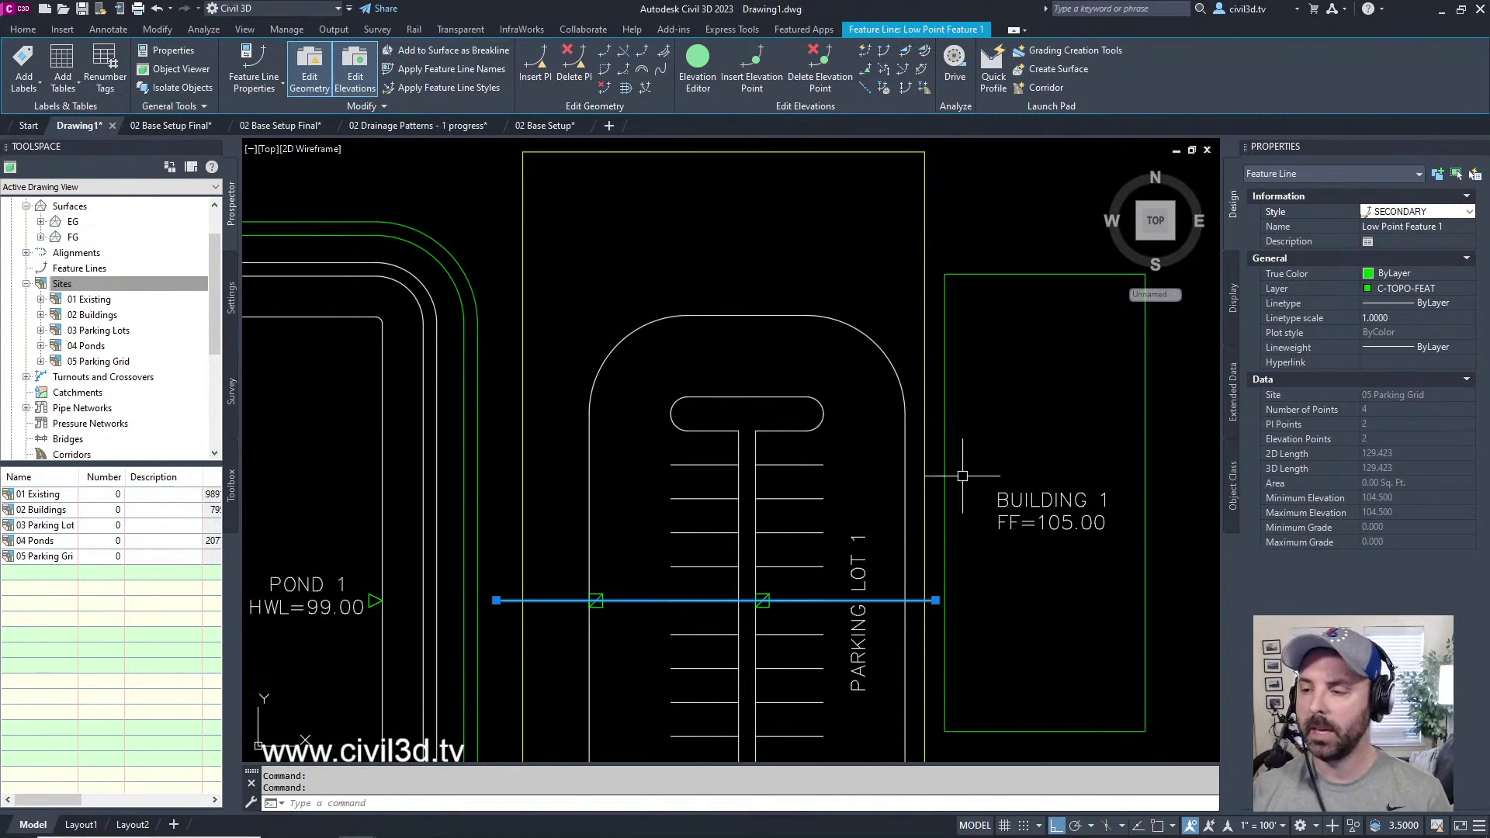
scroll(962, 459, "down", 1)
mouse_move(962, 459)
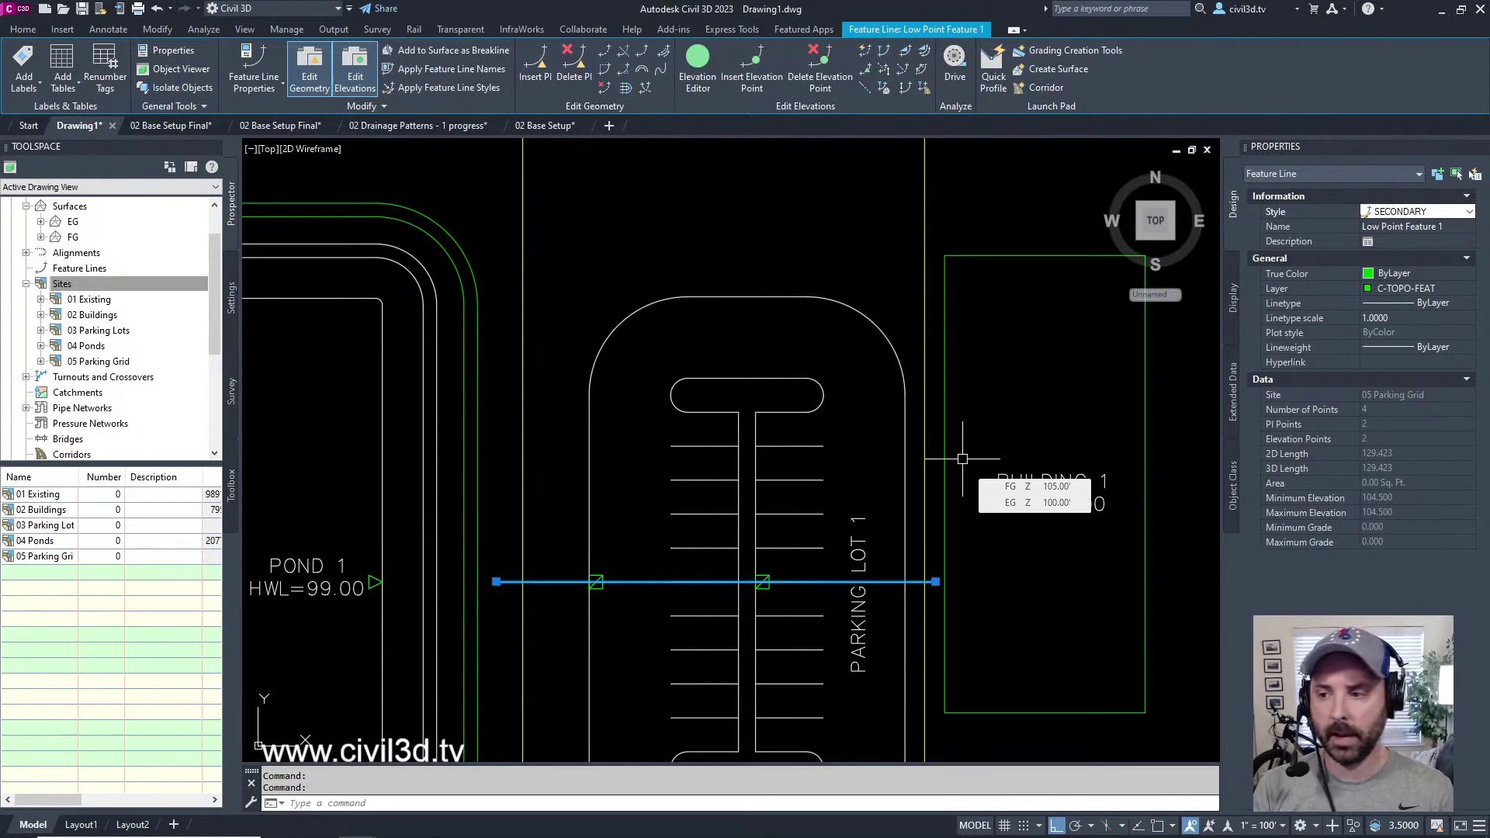
middle_click_drag(963, 522, 1002, 482)
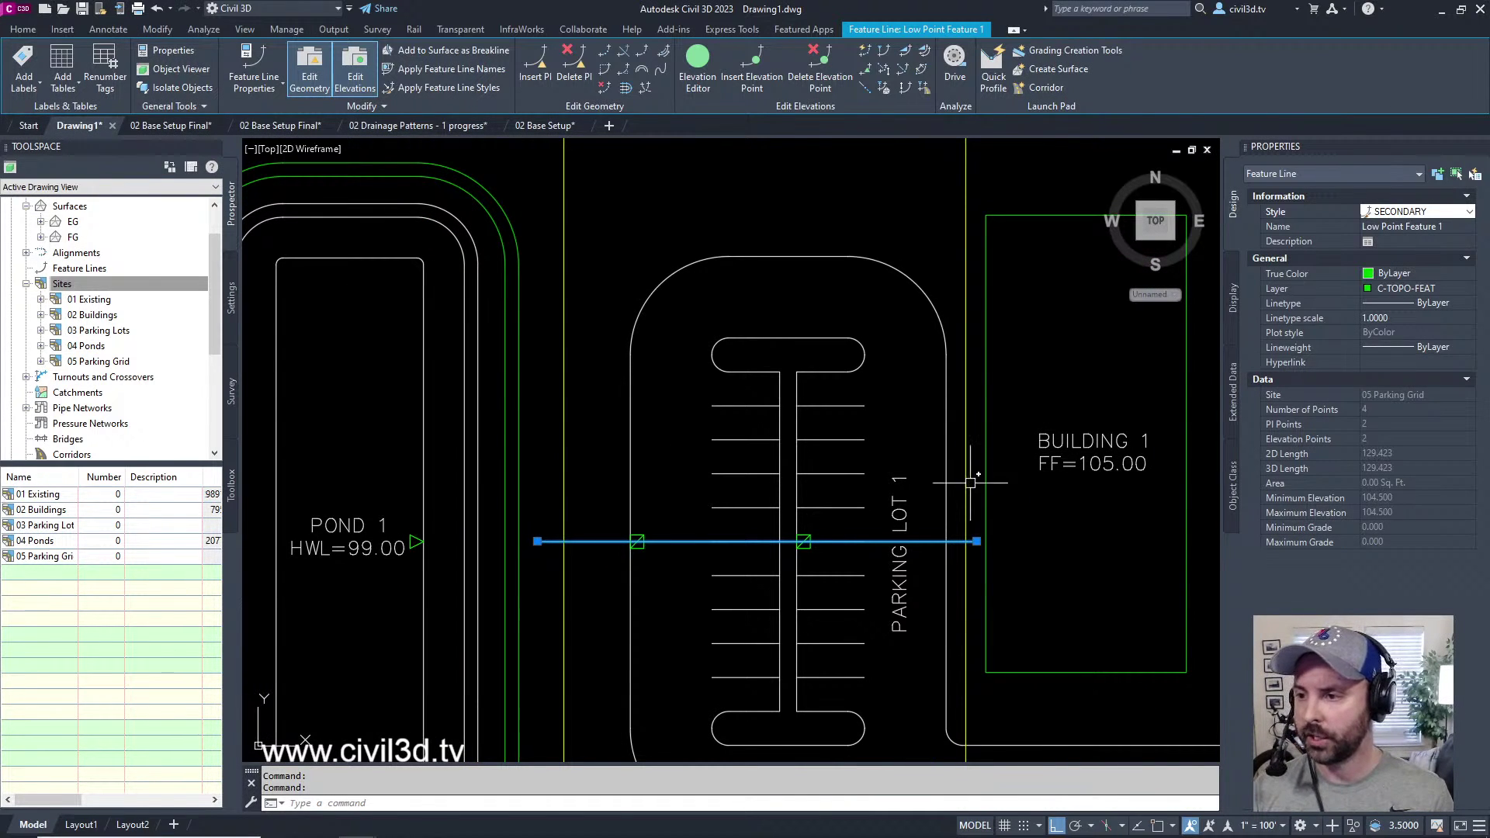
scroll(958, 552, "up", 4)
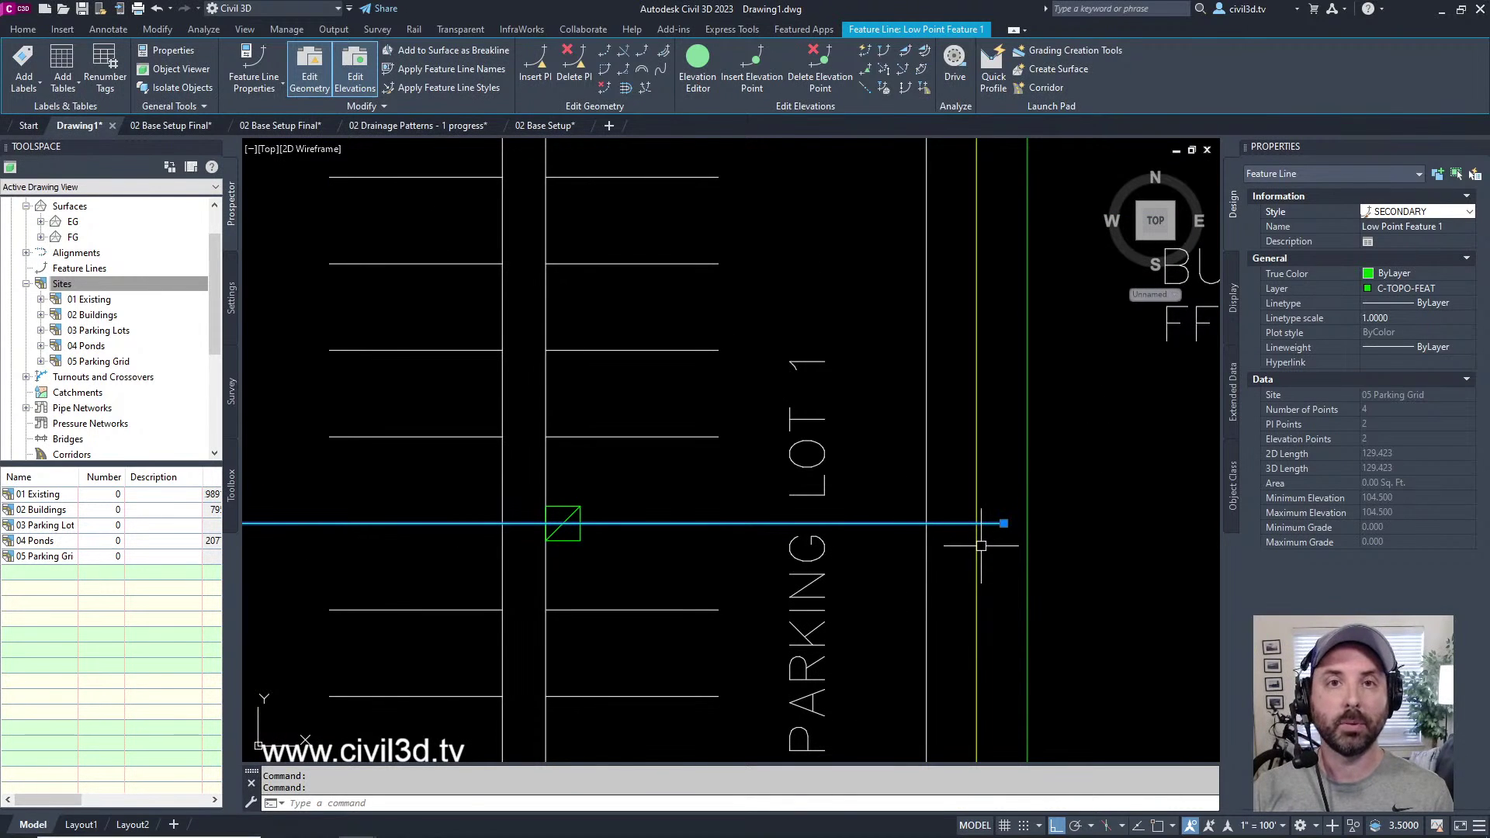
scroll(980, 551, "down", 6)
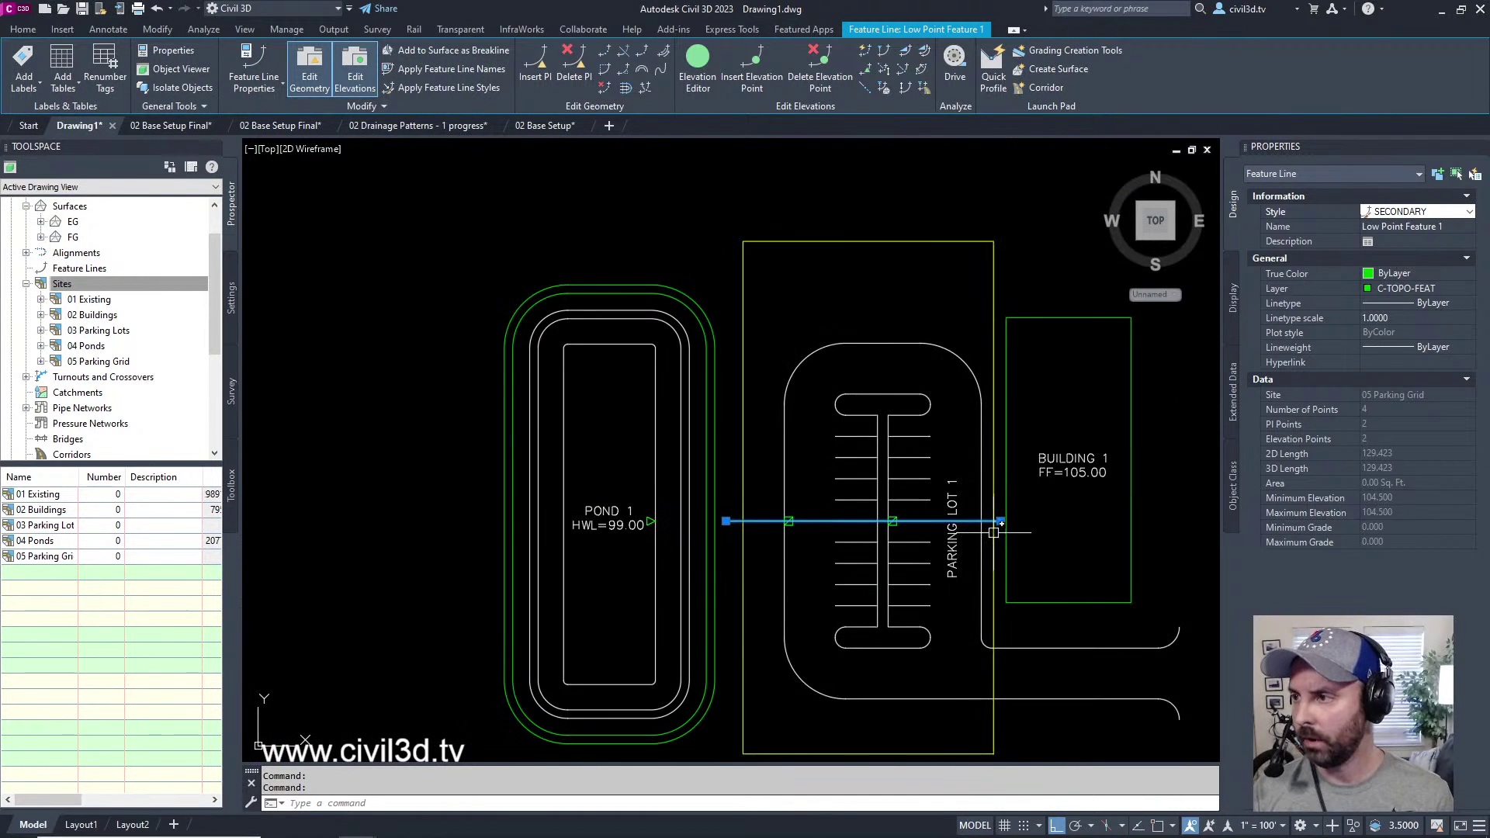
scroll(980, 509, "up", 2)
mouse_move(973, 568)
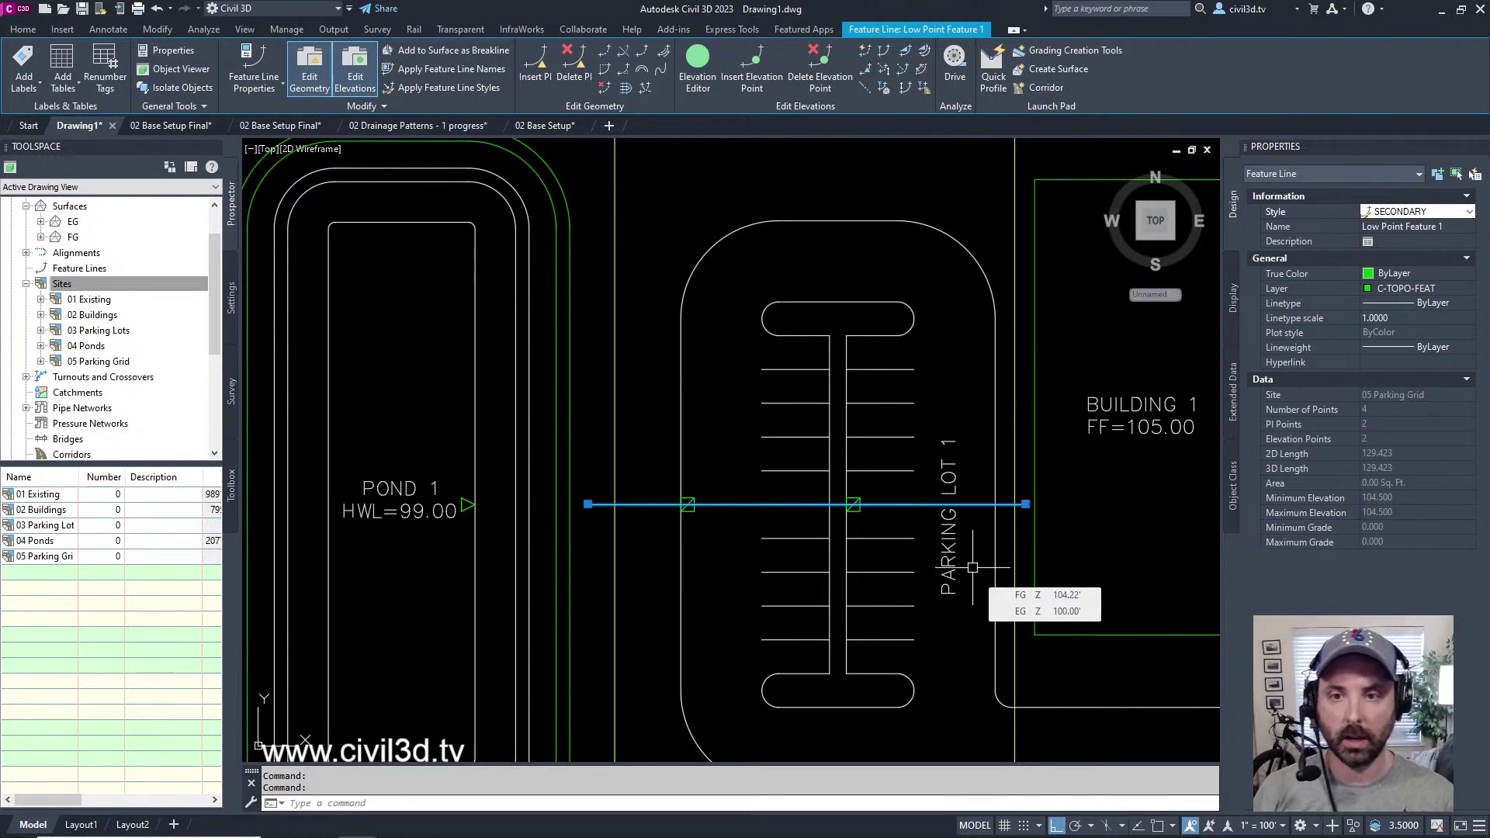
key("Escape")
key("Escape")
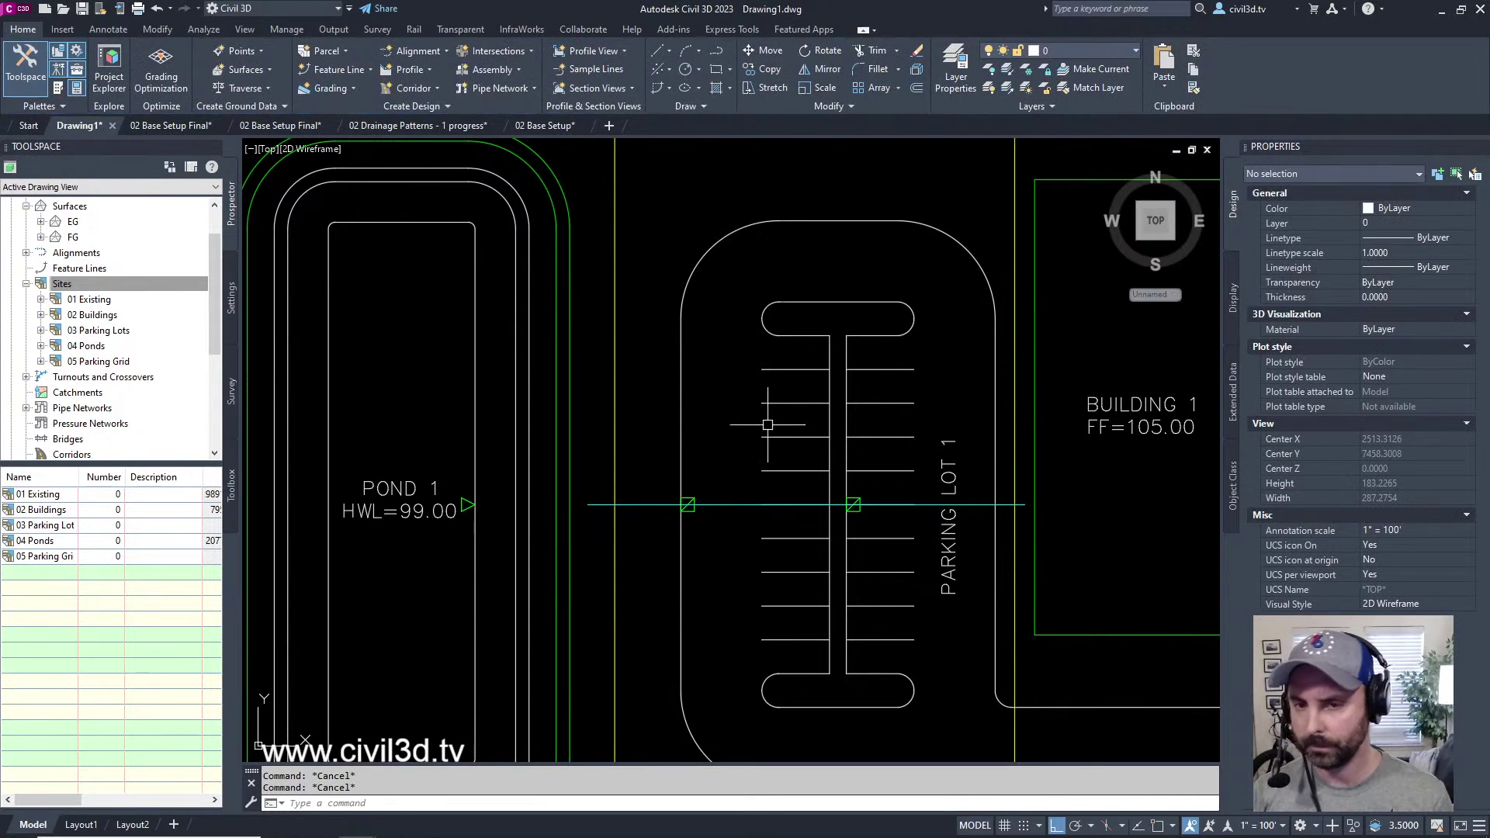
- In site 05 Parking Grid, rename the feature line Feature 1 as Outer Boundary Feature 1
left_click(67, 285)
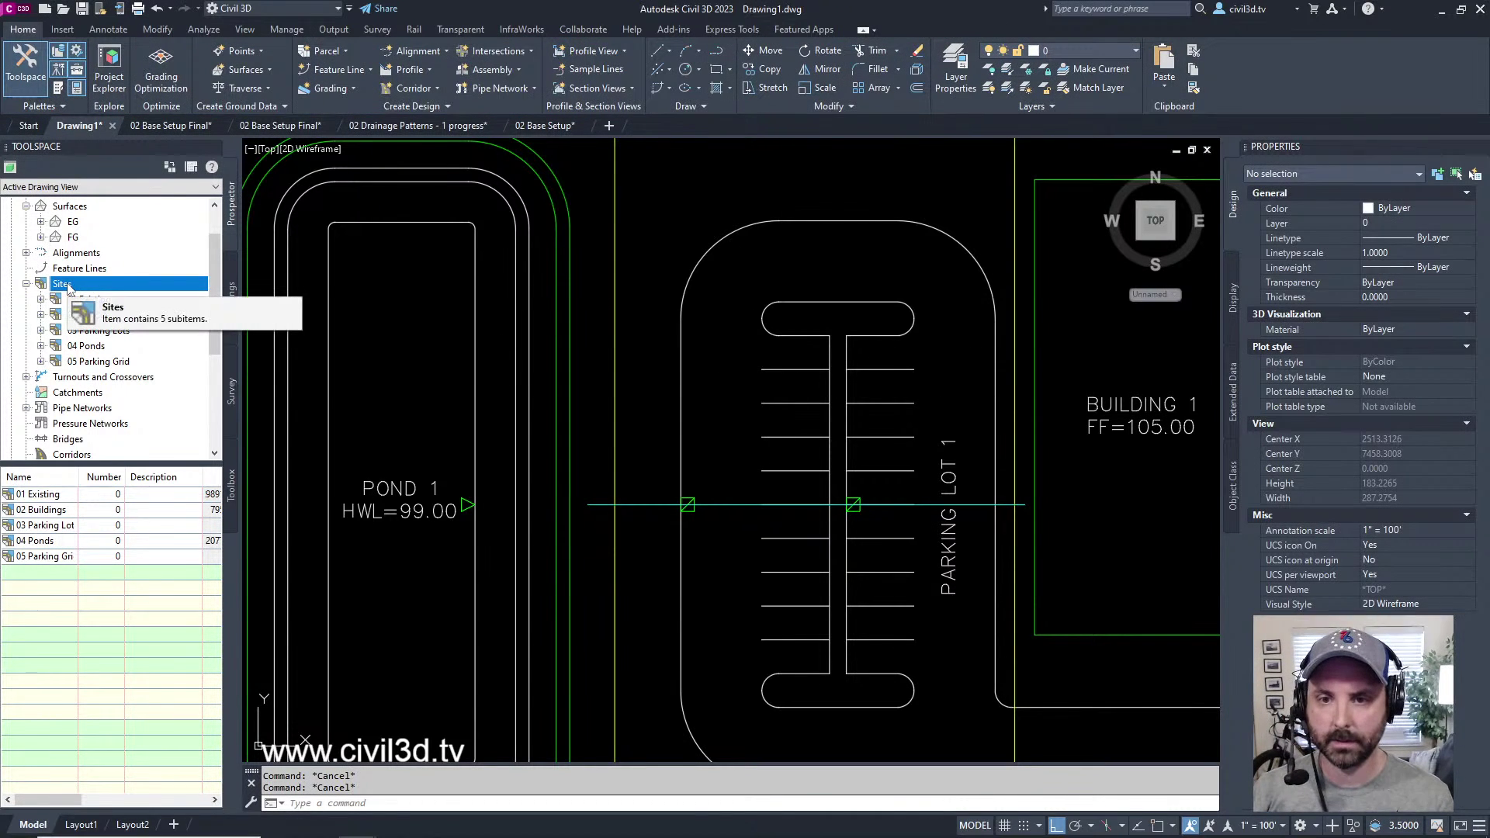
left_click(100, 362)
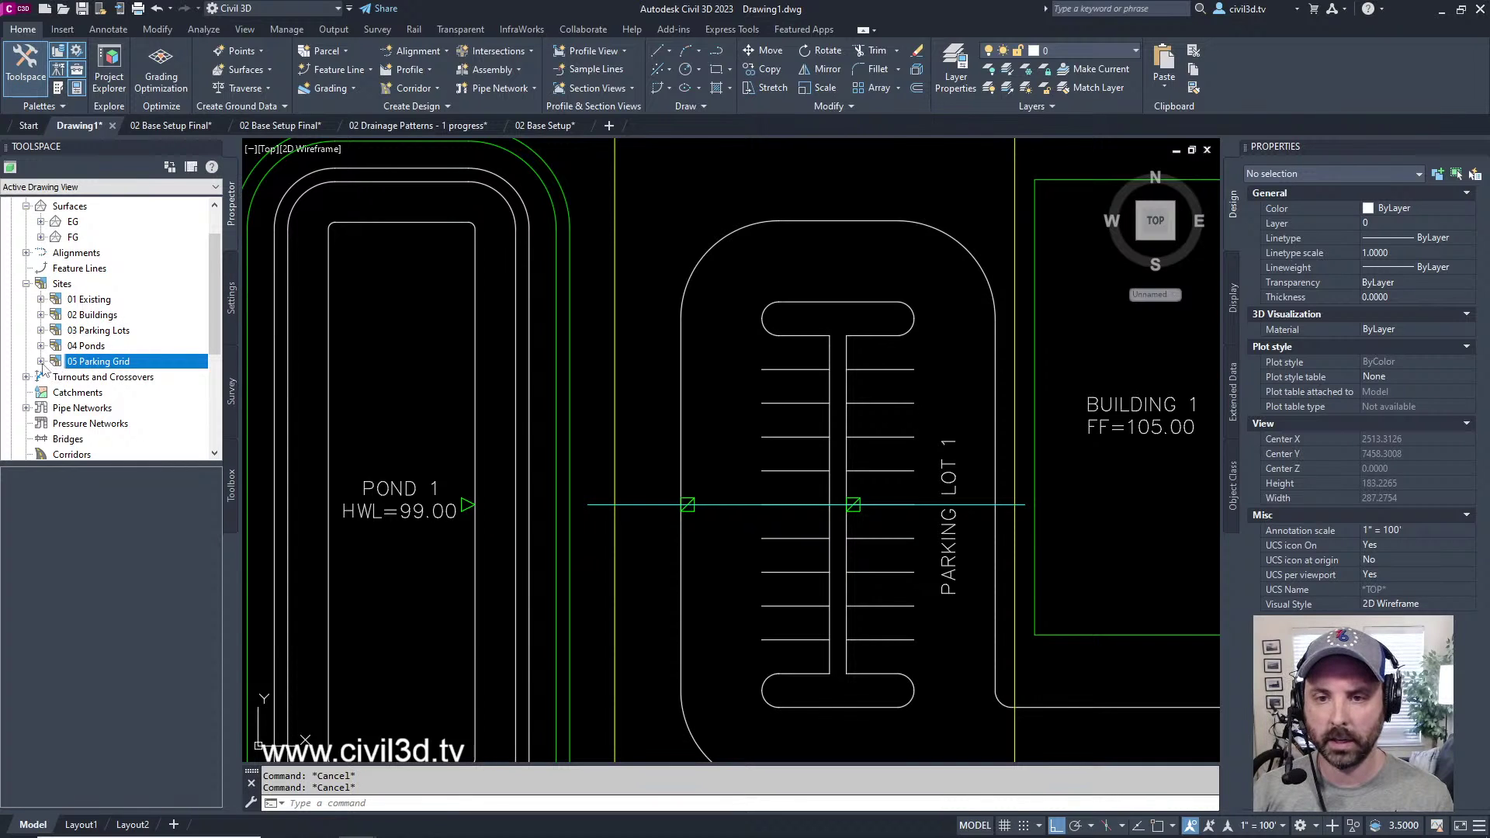
left_click(41, 361)
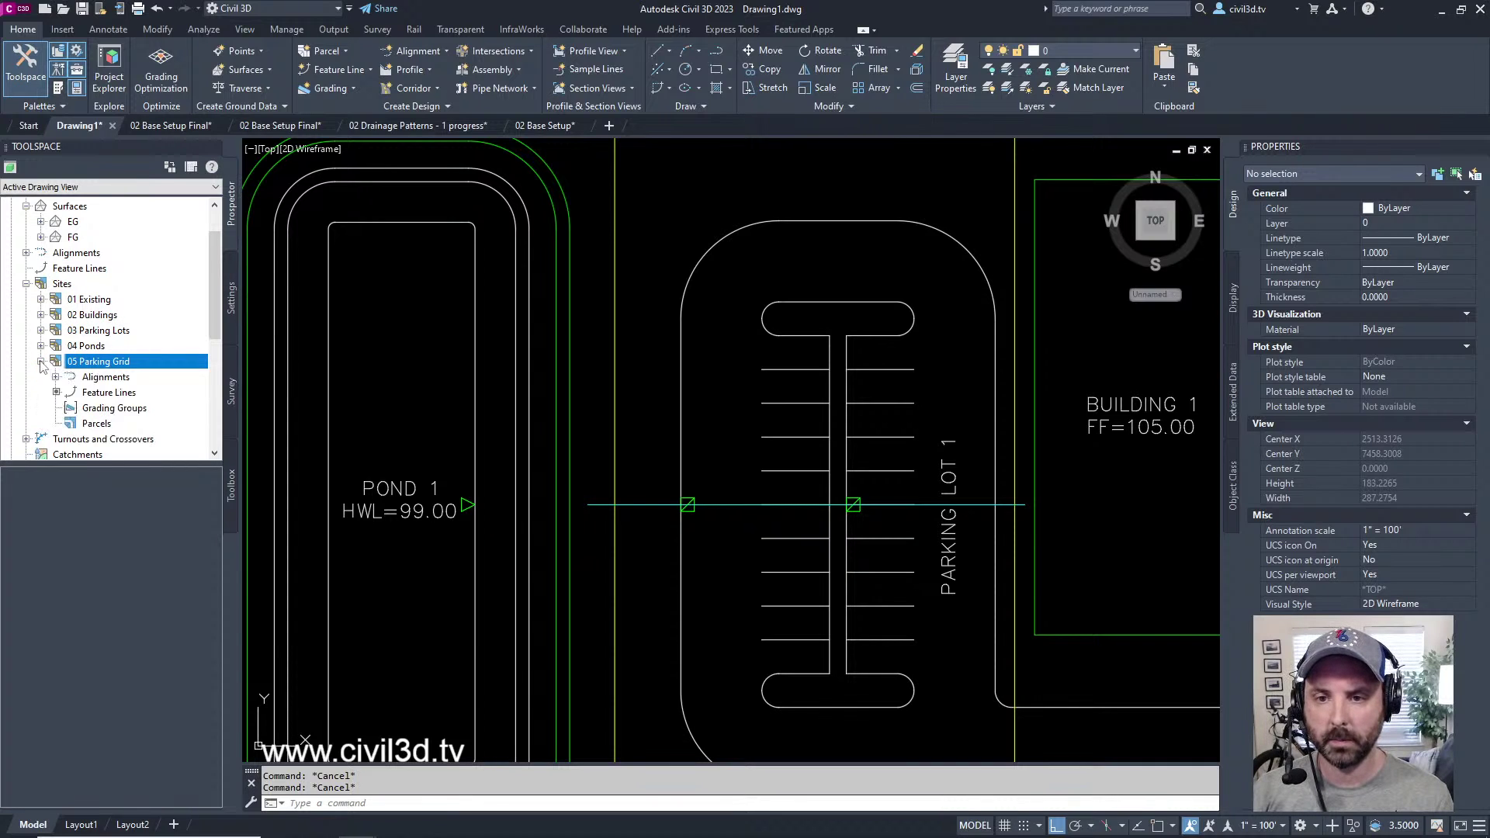
left_click(105, 392)
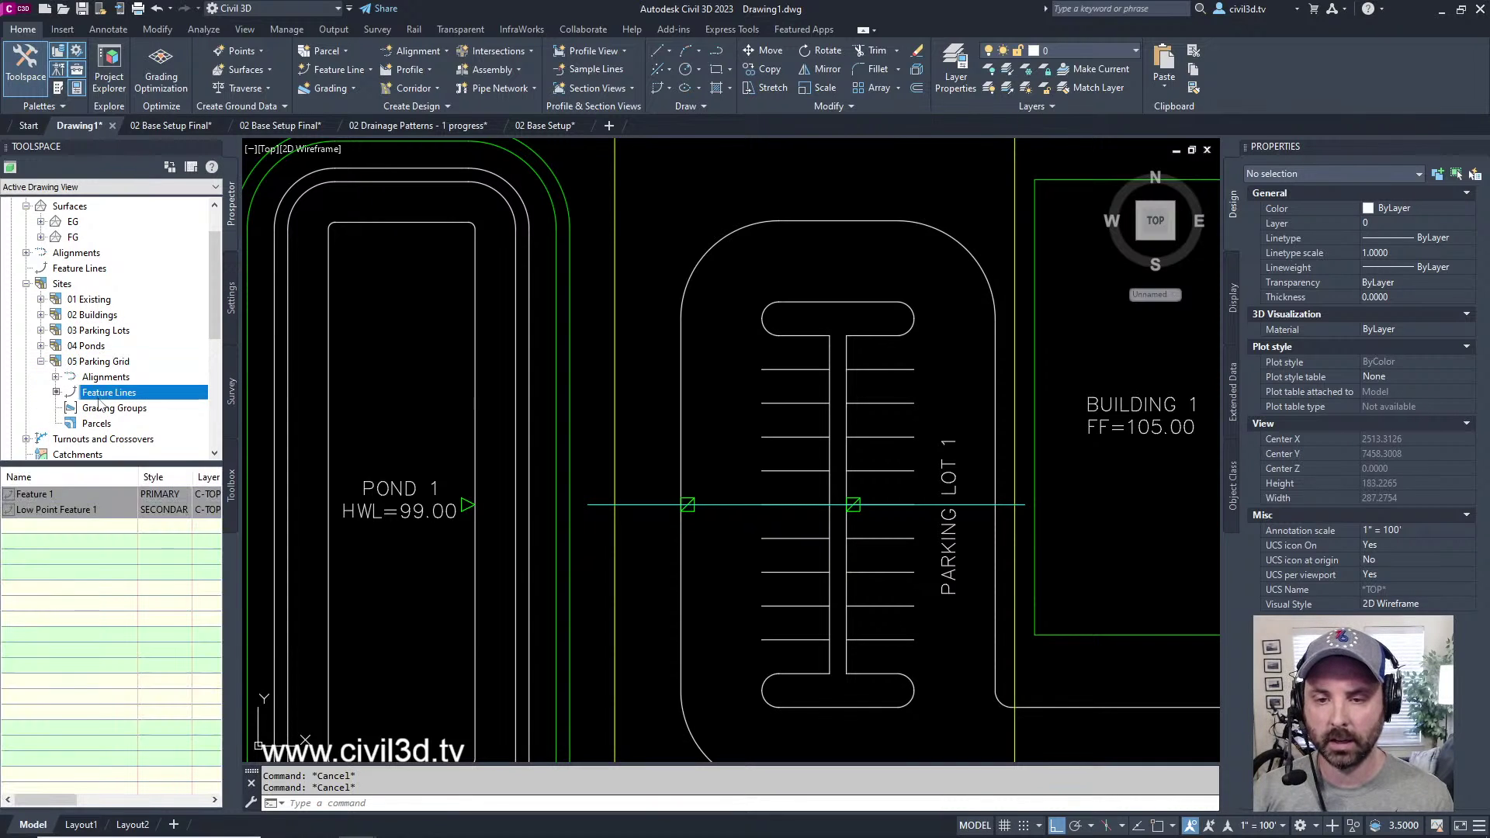
left_click(70, 510)
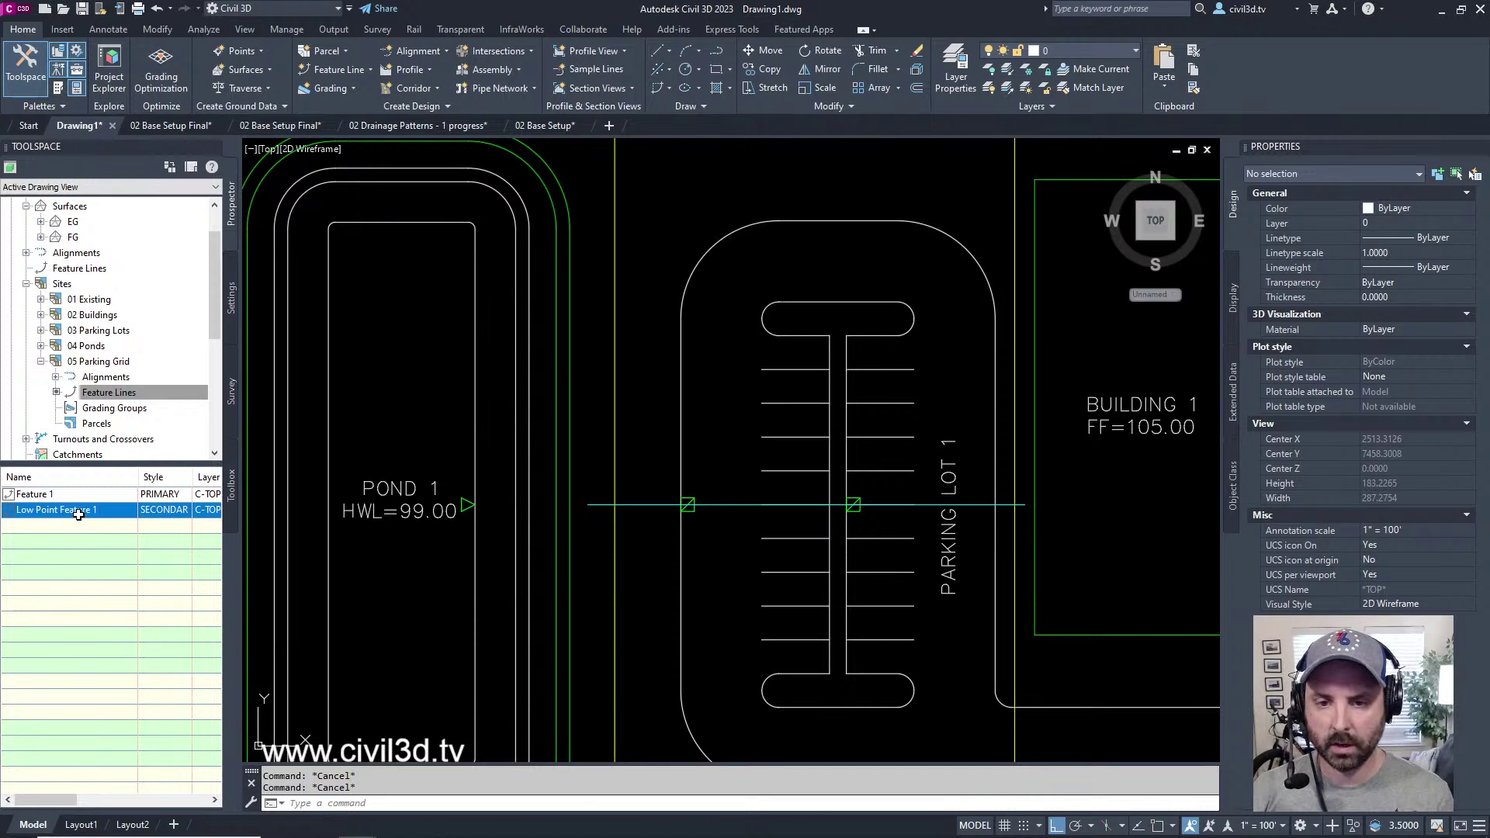
left_click(51, 496)
left_click(50, 495)
left_click(6, 494)
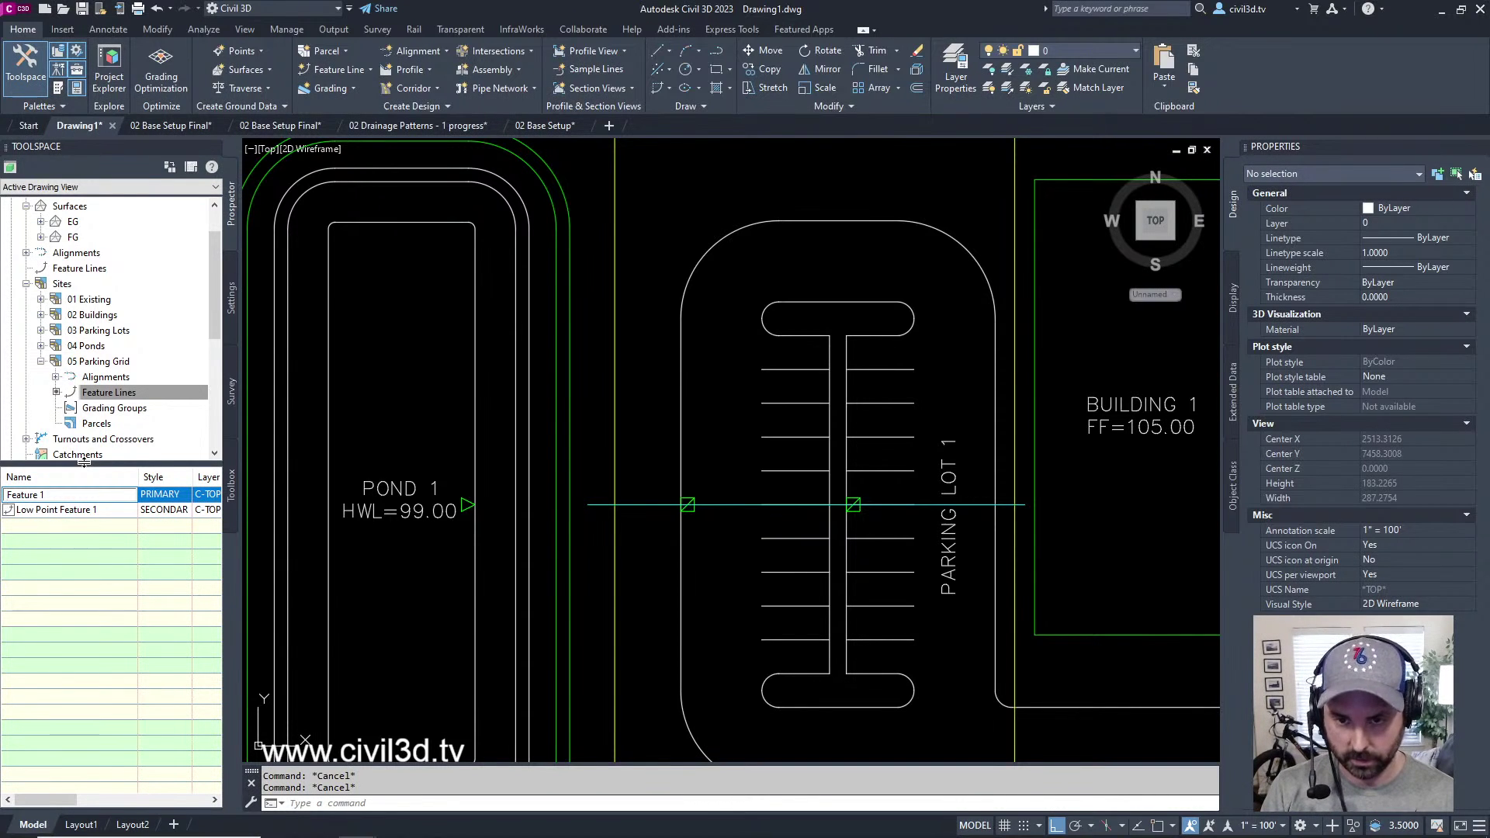
type("oU")
key("BackSpace")
type("Outer")
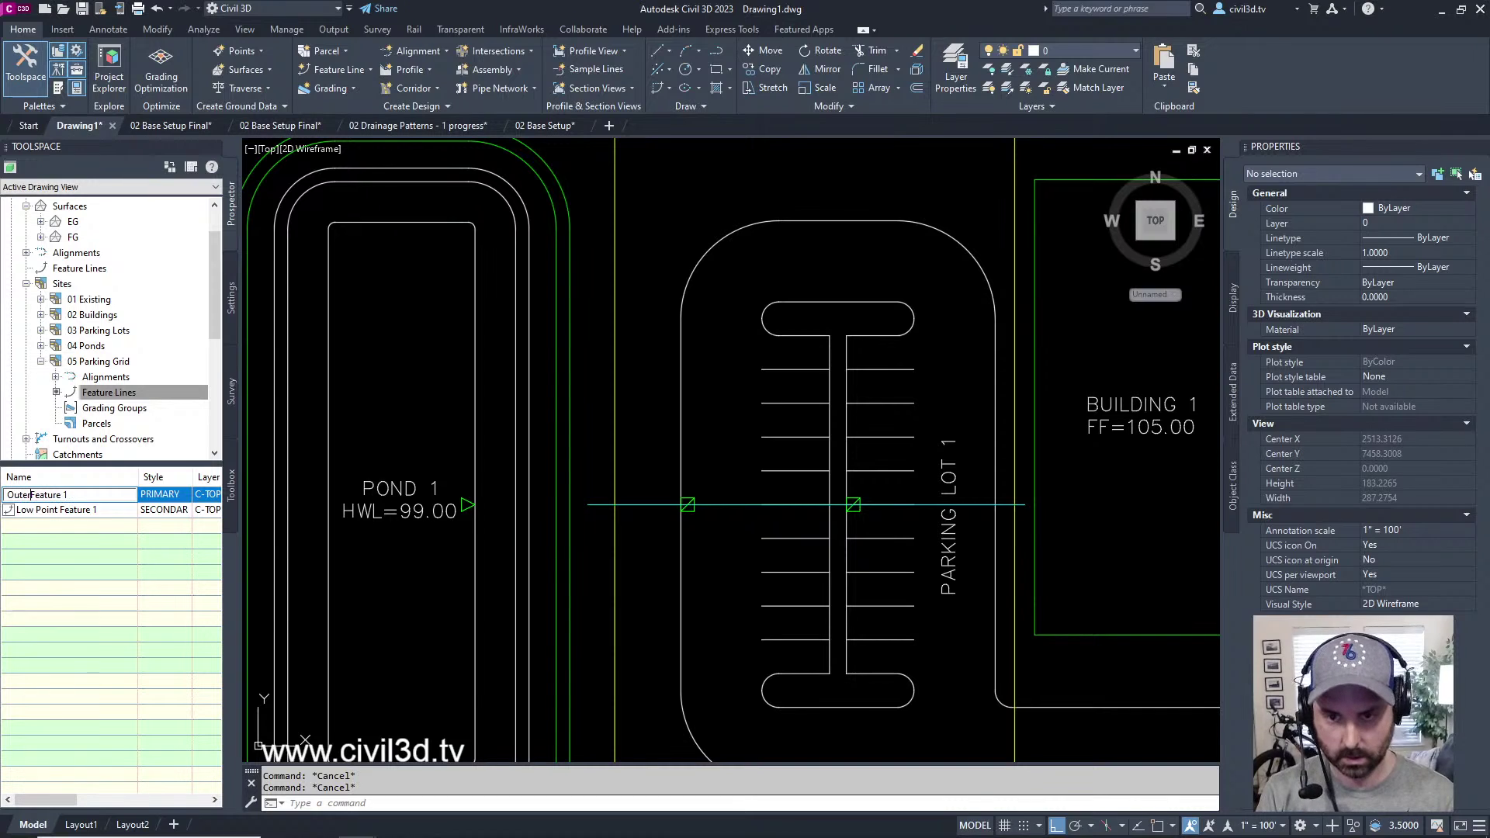
type(" Boun")
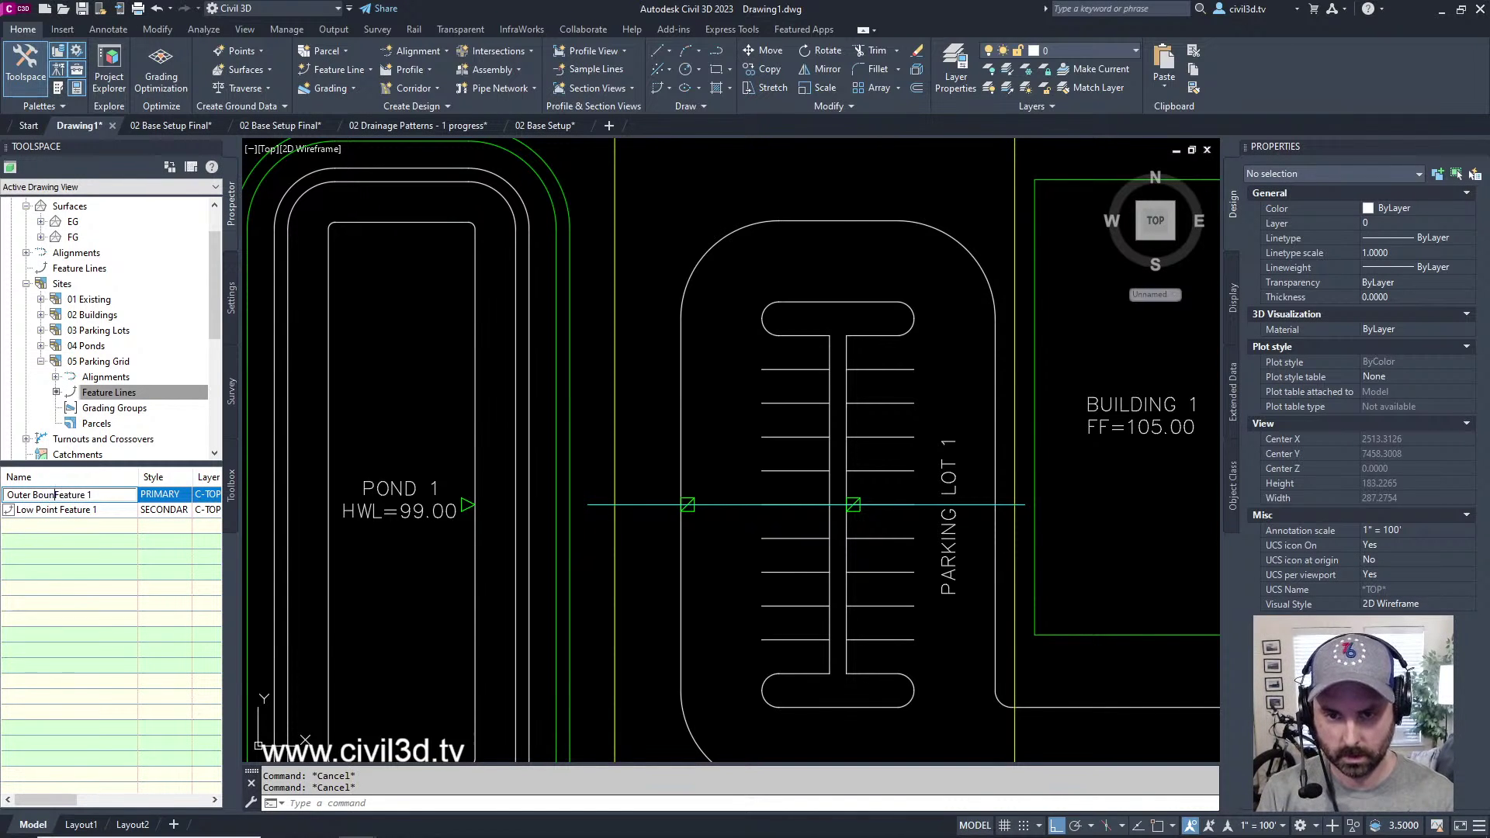
type("dary")
key("Return")
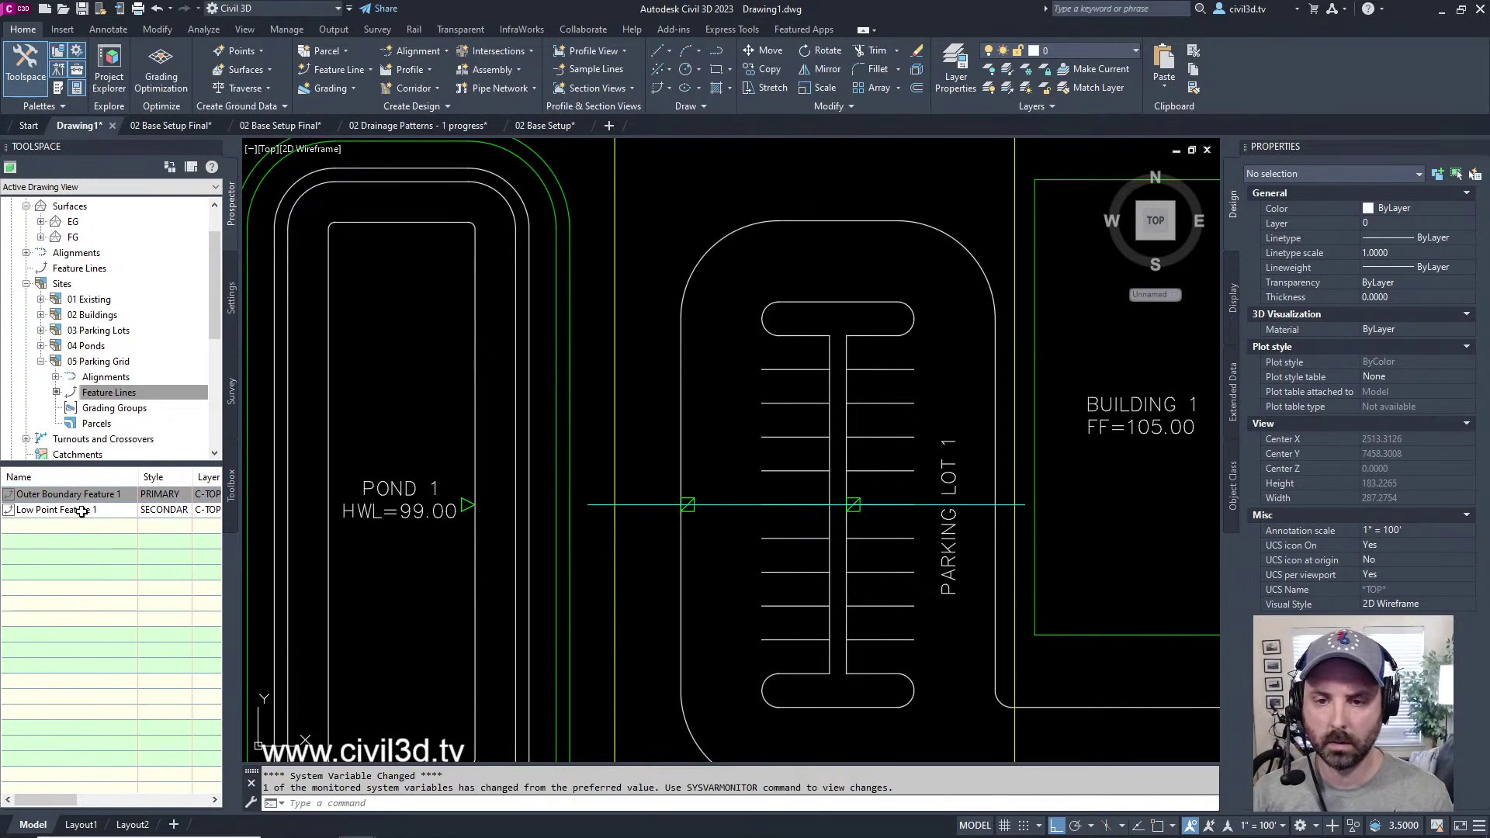
- Open the split point resolution options in the feature line properties of site 05 Parking Grid
left_click(80, 510)
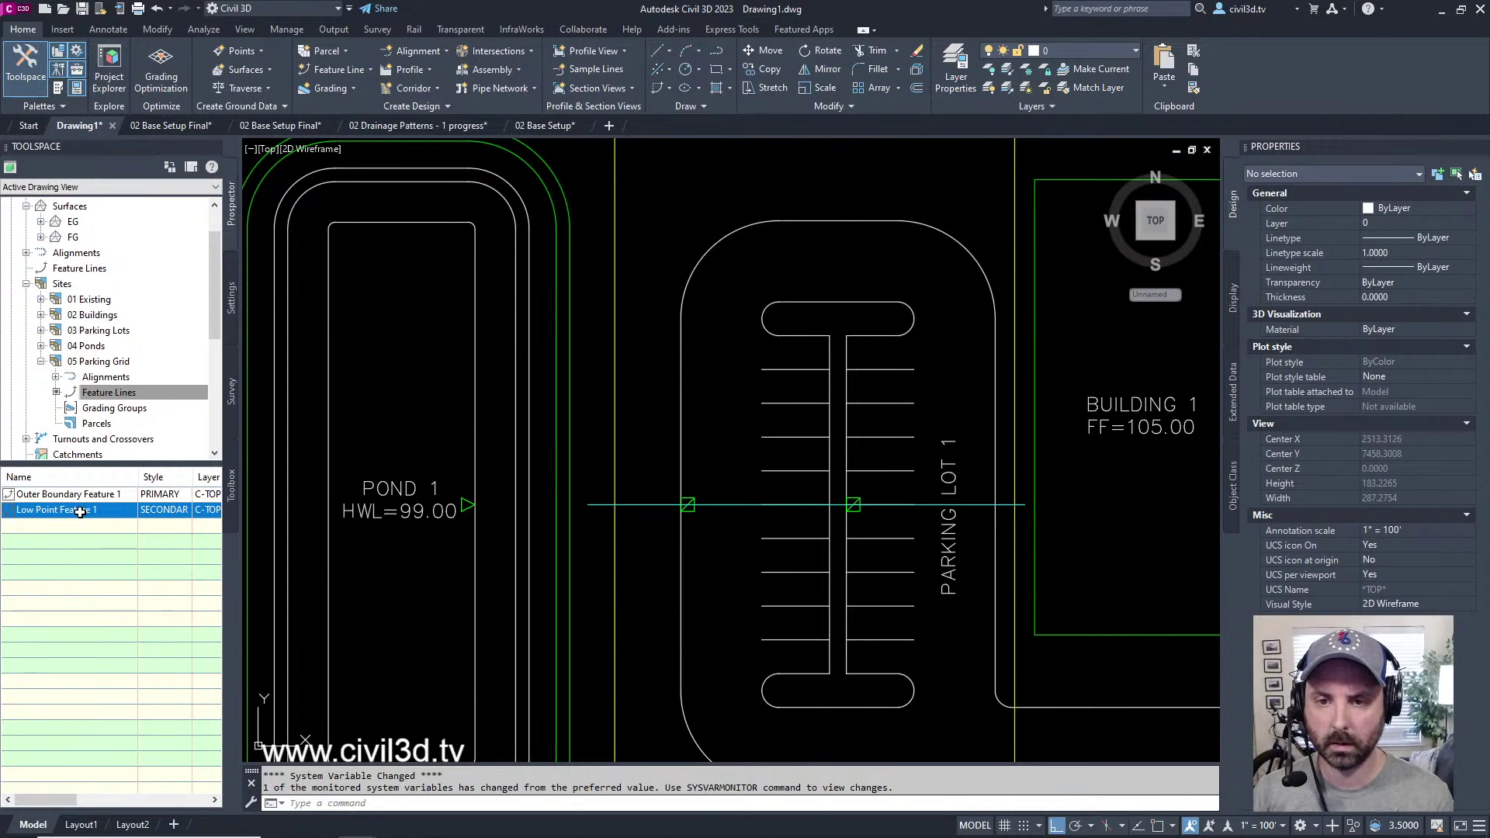
left_click(115, 394)
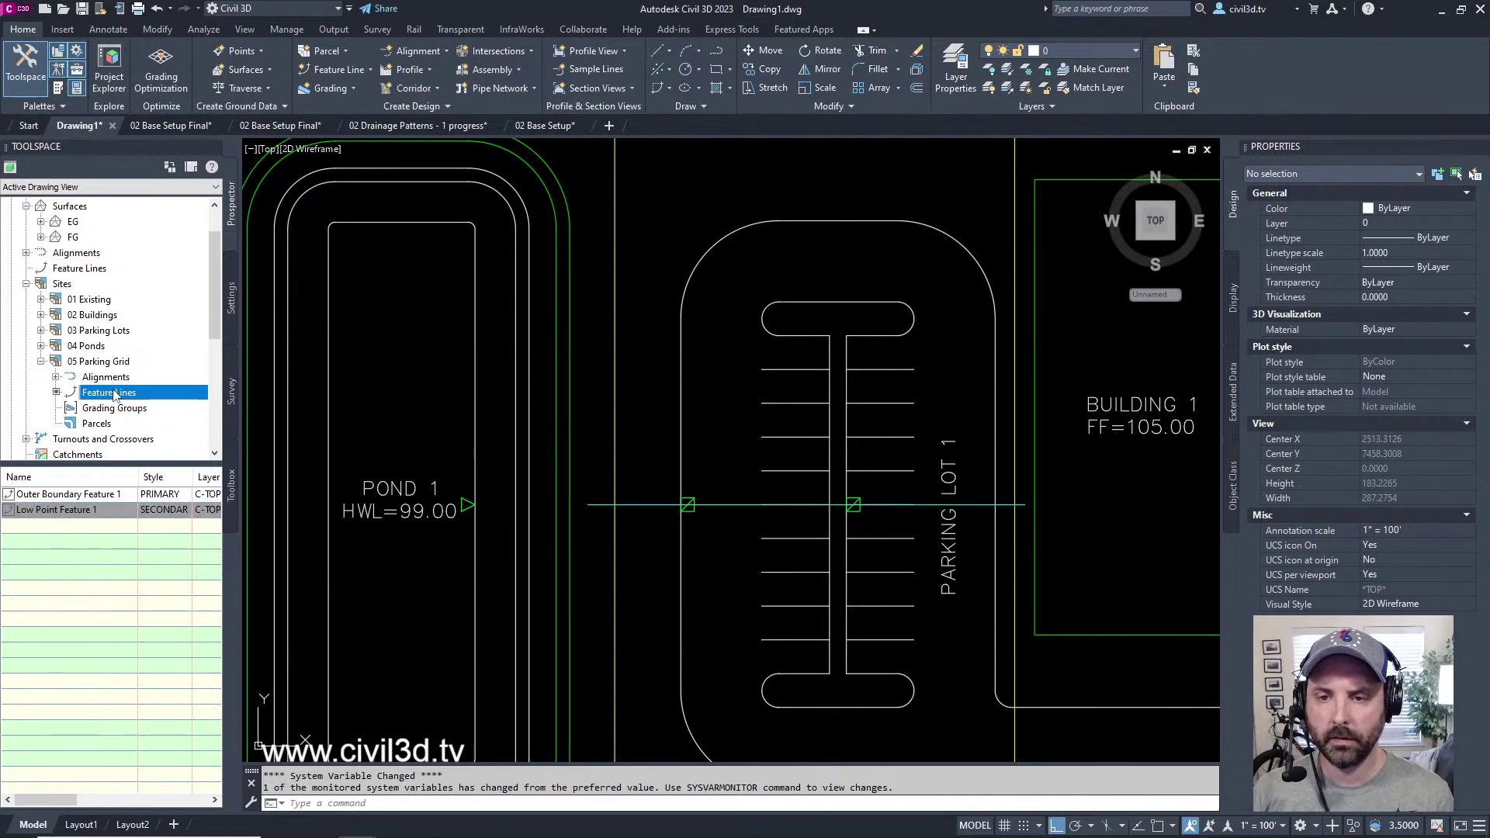
right_click(114, 393)
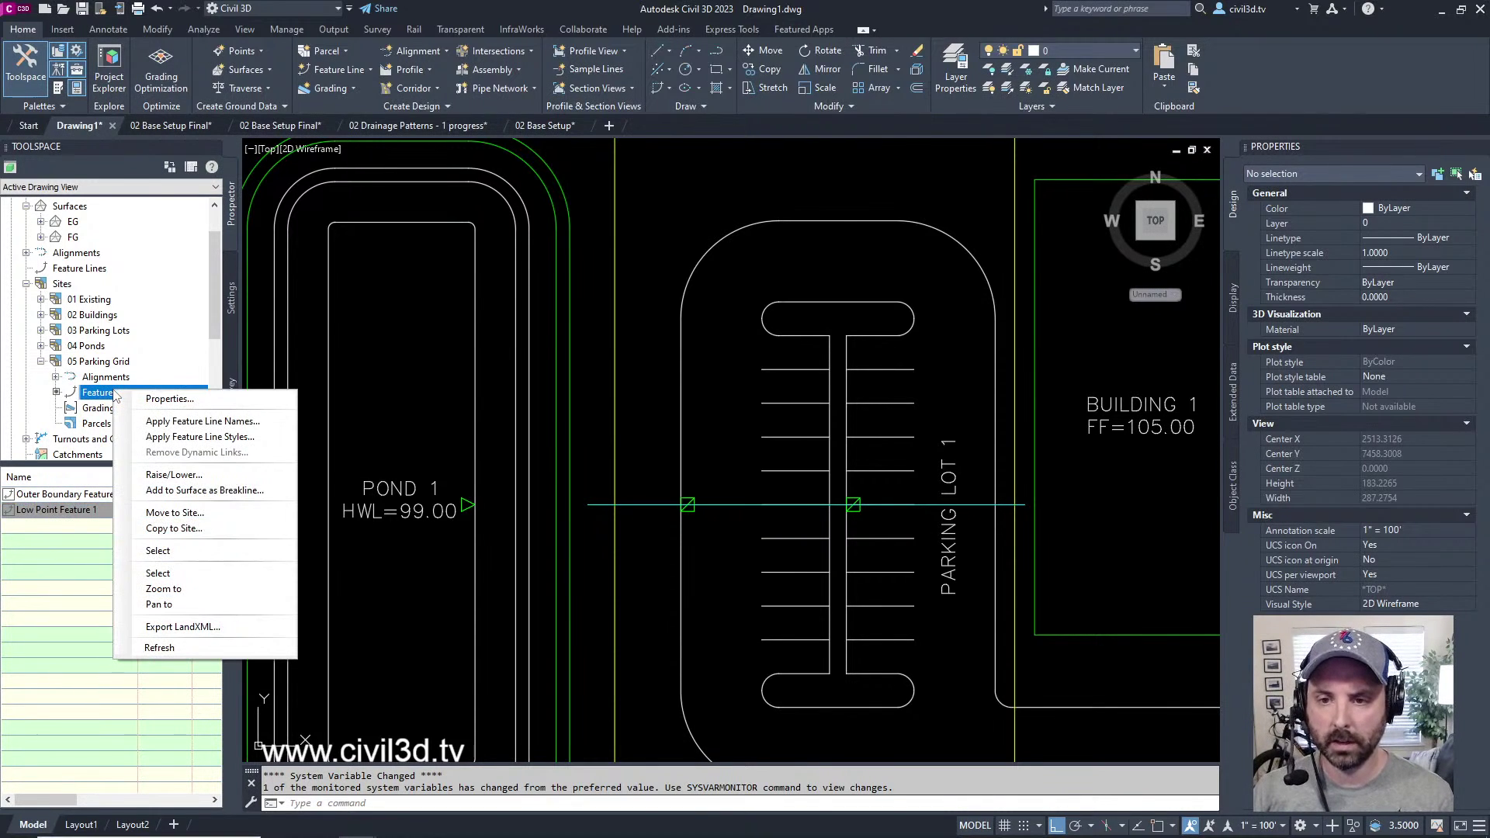
left_click(171, 399)
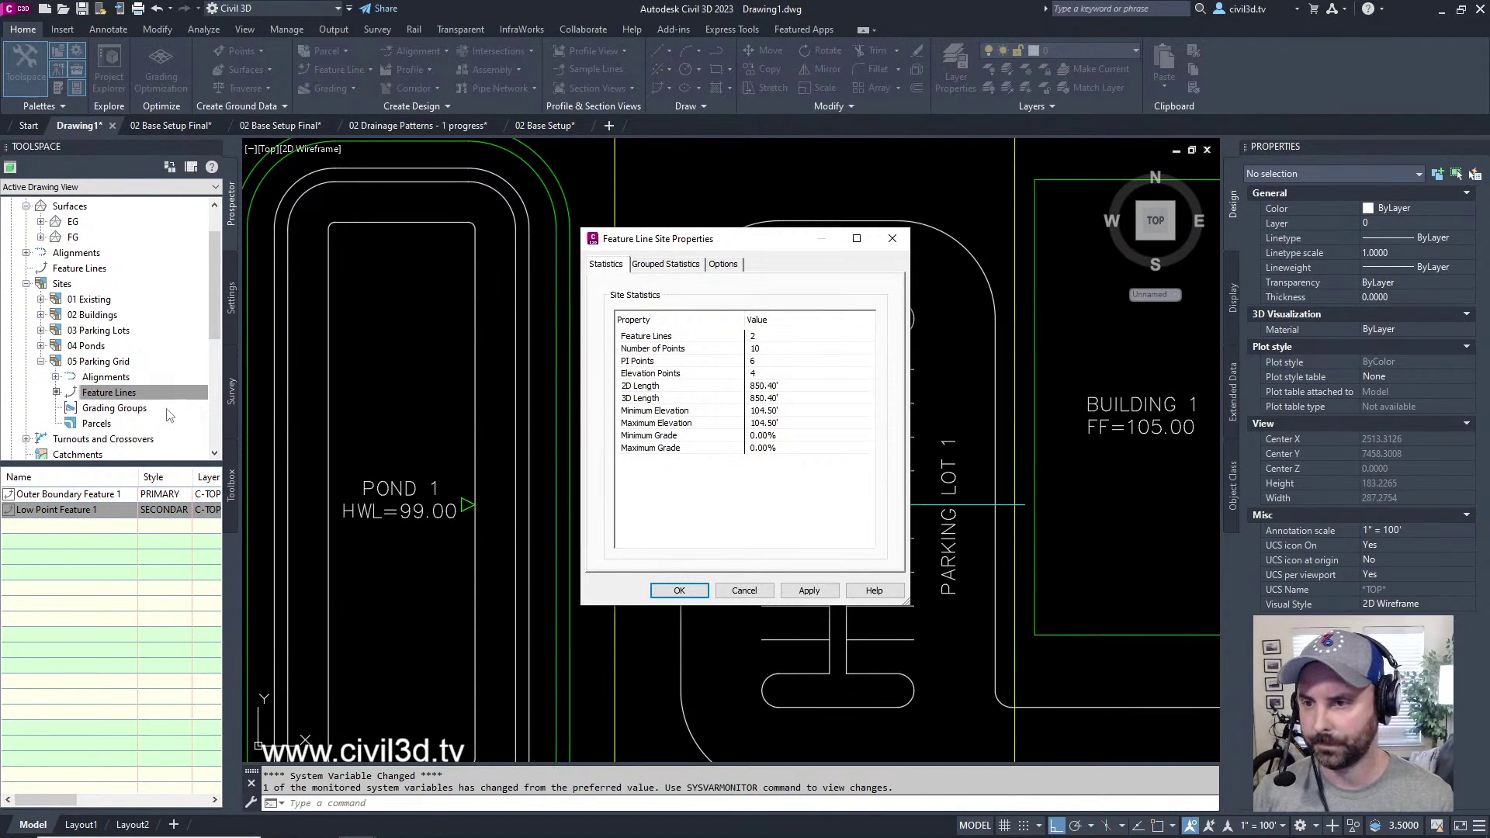
left_click(724, 266)
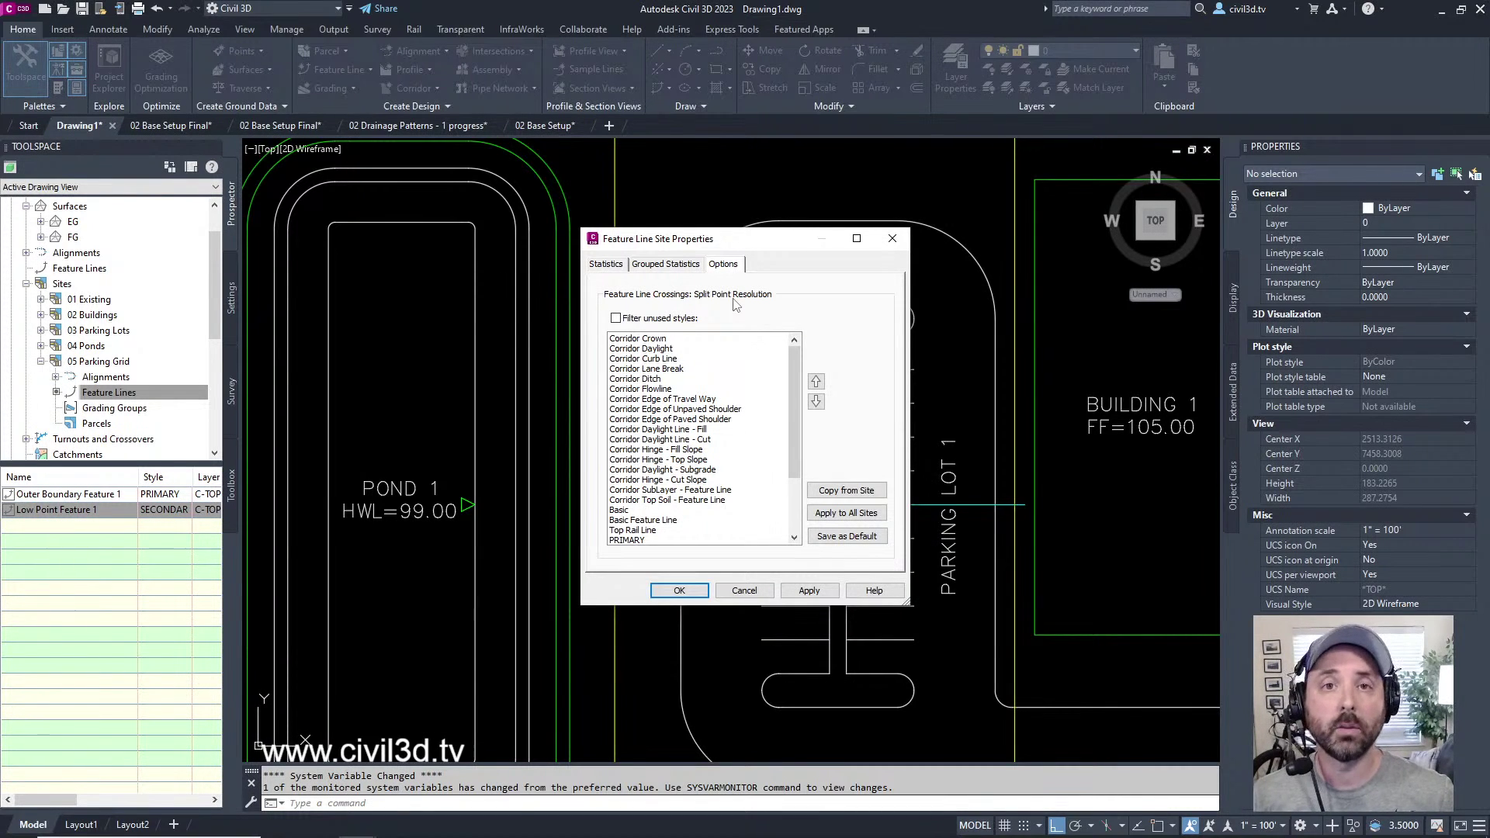
- Raise the PRIMARY style to the top of the split point resolution order
left_click_drag(794, 374, 804, 454)
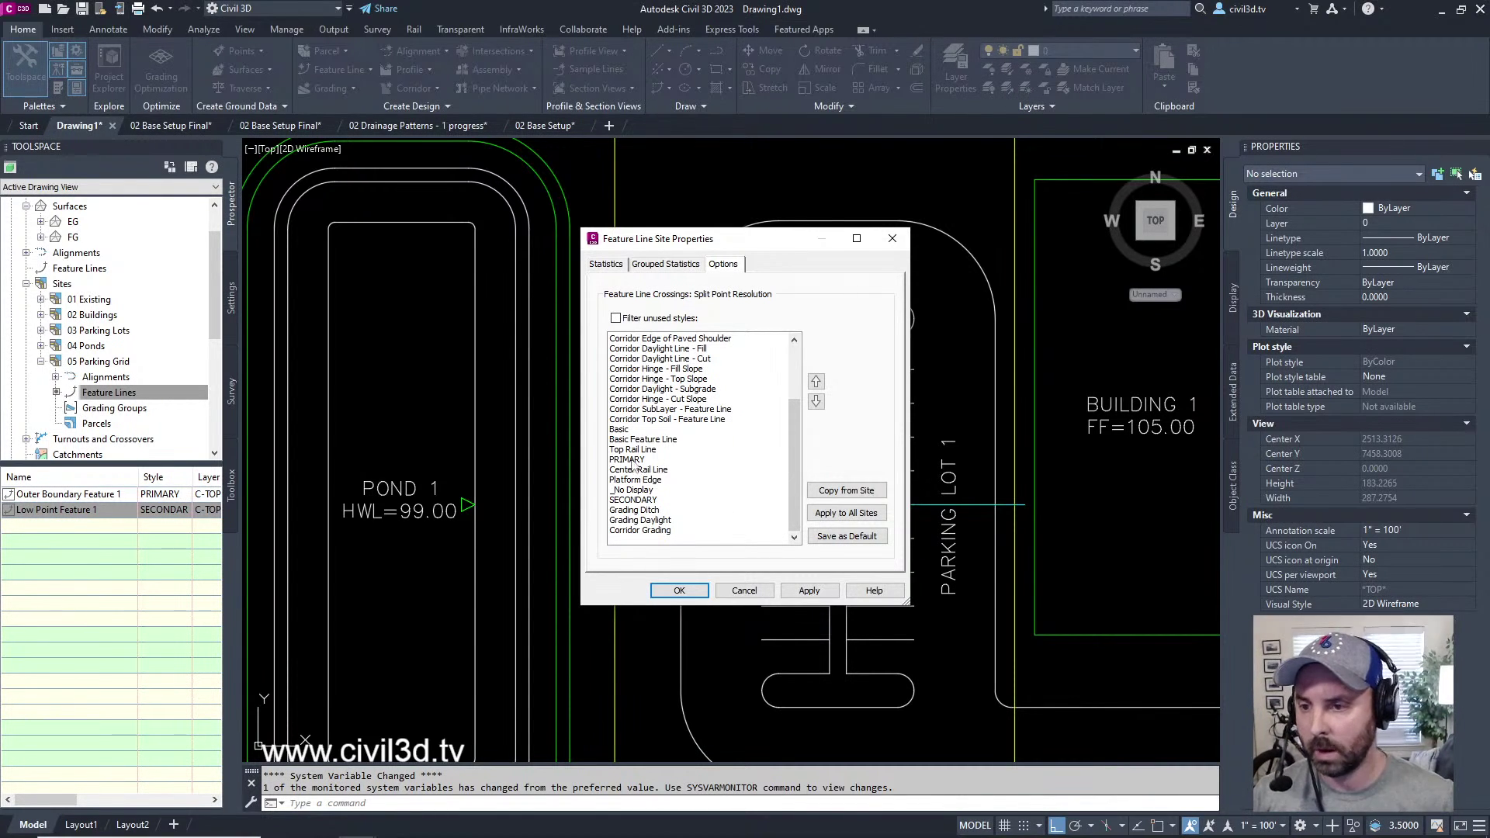
left_click(631, 459)
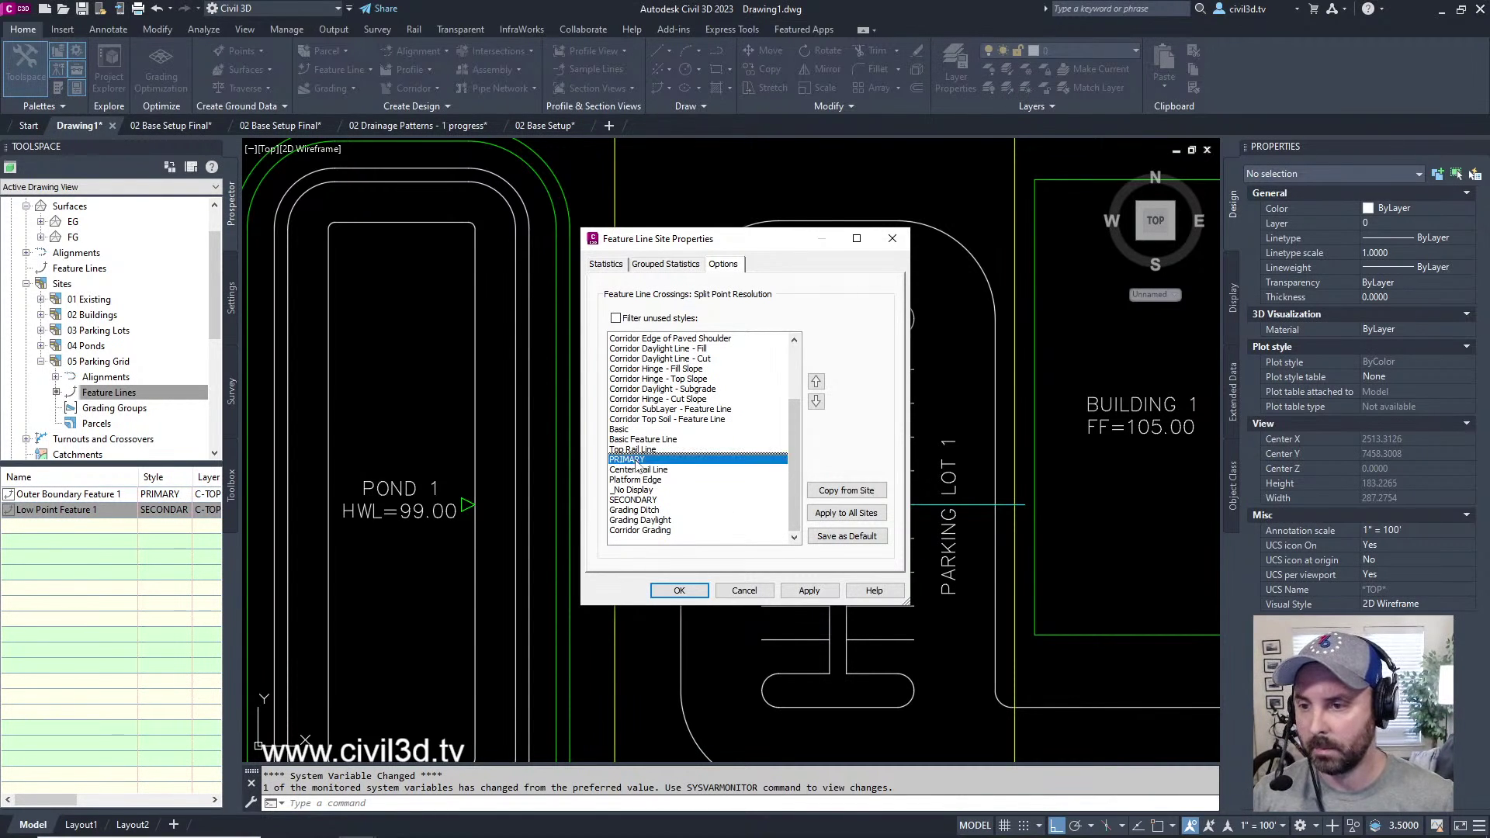
left_click(816, 381)
left_click(816, 382)
left_click(816, 382)
left_click(815, 382)
left_click(815, 382)
left_click(815, 381)
left_click(815, 381)
left_click(816, 382)
left_click(815, 382)
left_click(816, 382)
left_click(816, 382)
left_click(815, 382)
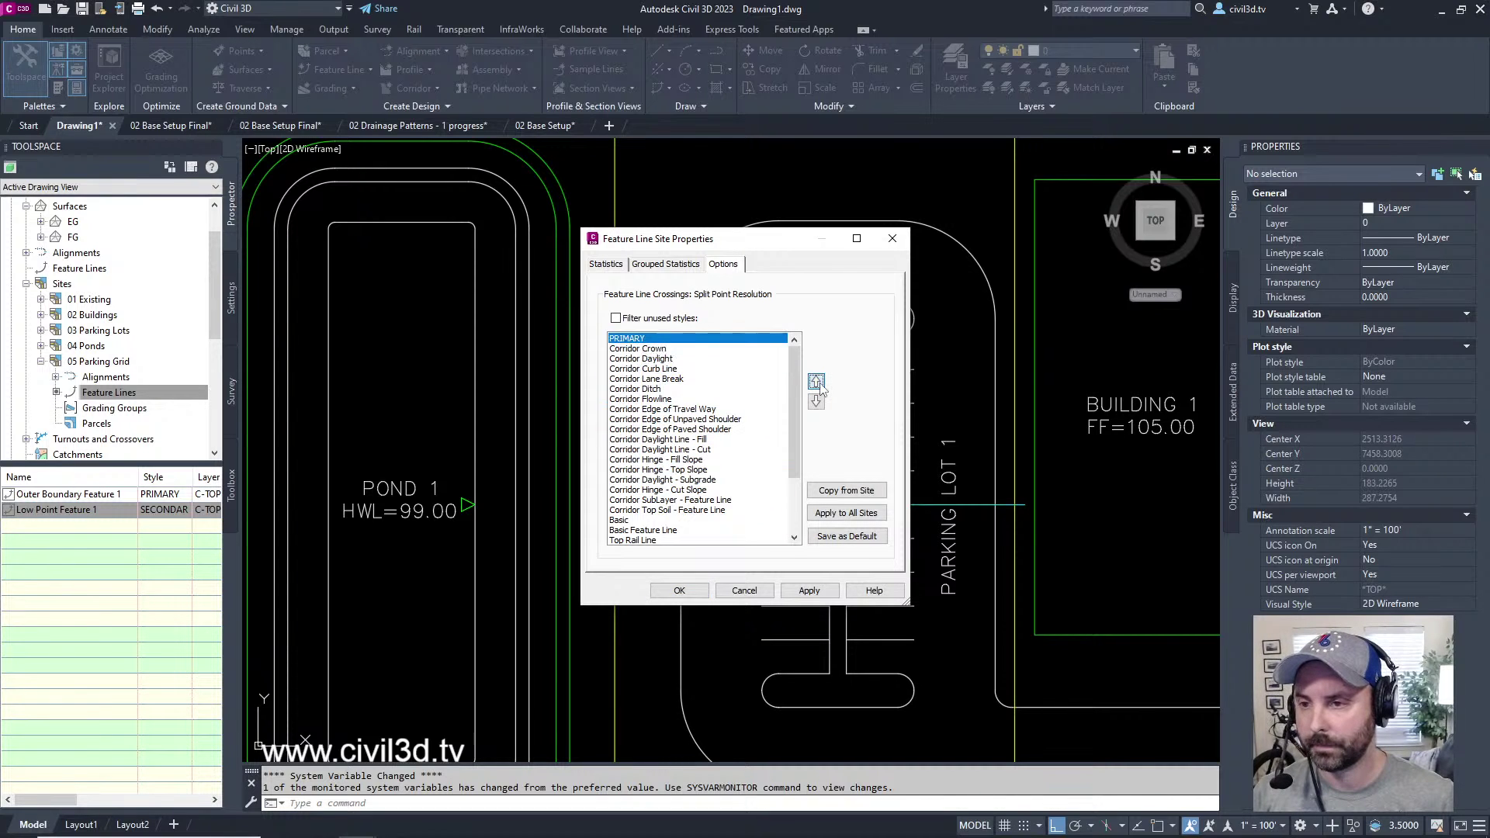
- Raise the SECONDARY style to second place, directly below PRIMARY, in the split point resolution order and apply the site properties
scroll(743, 489, "down", 3)
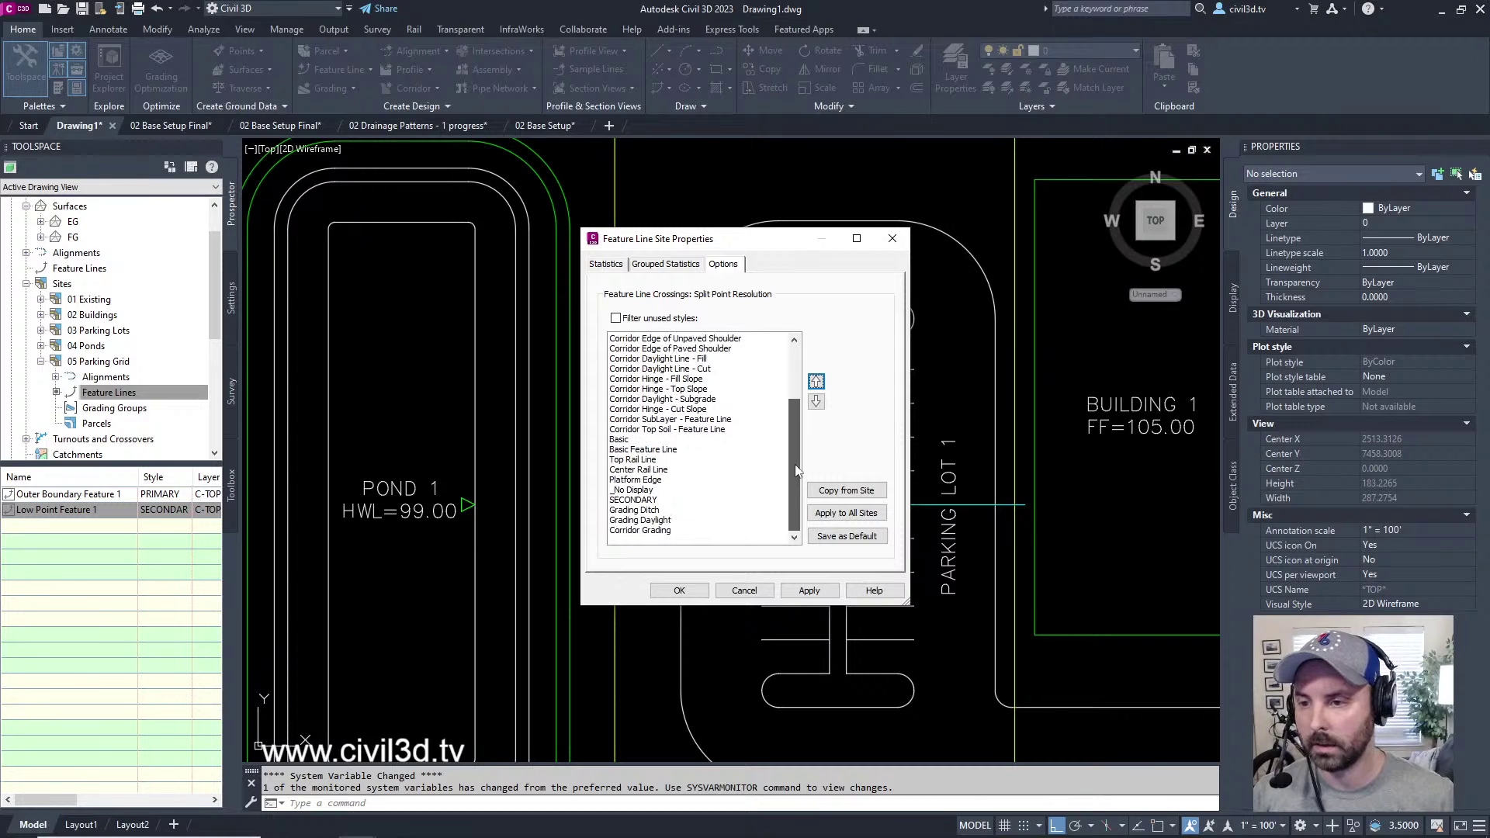
left_click(635, 499)
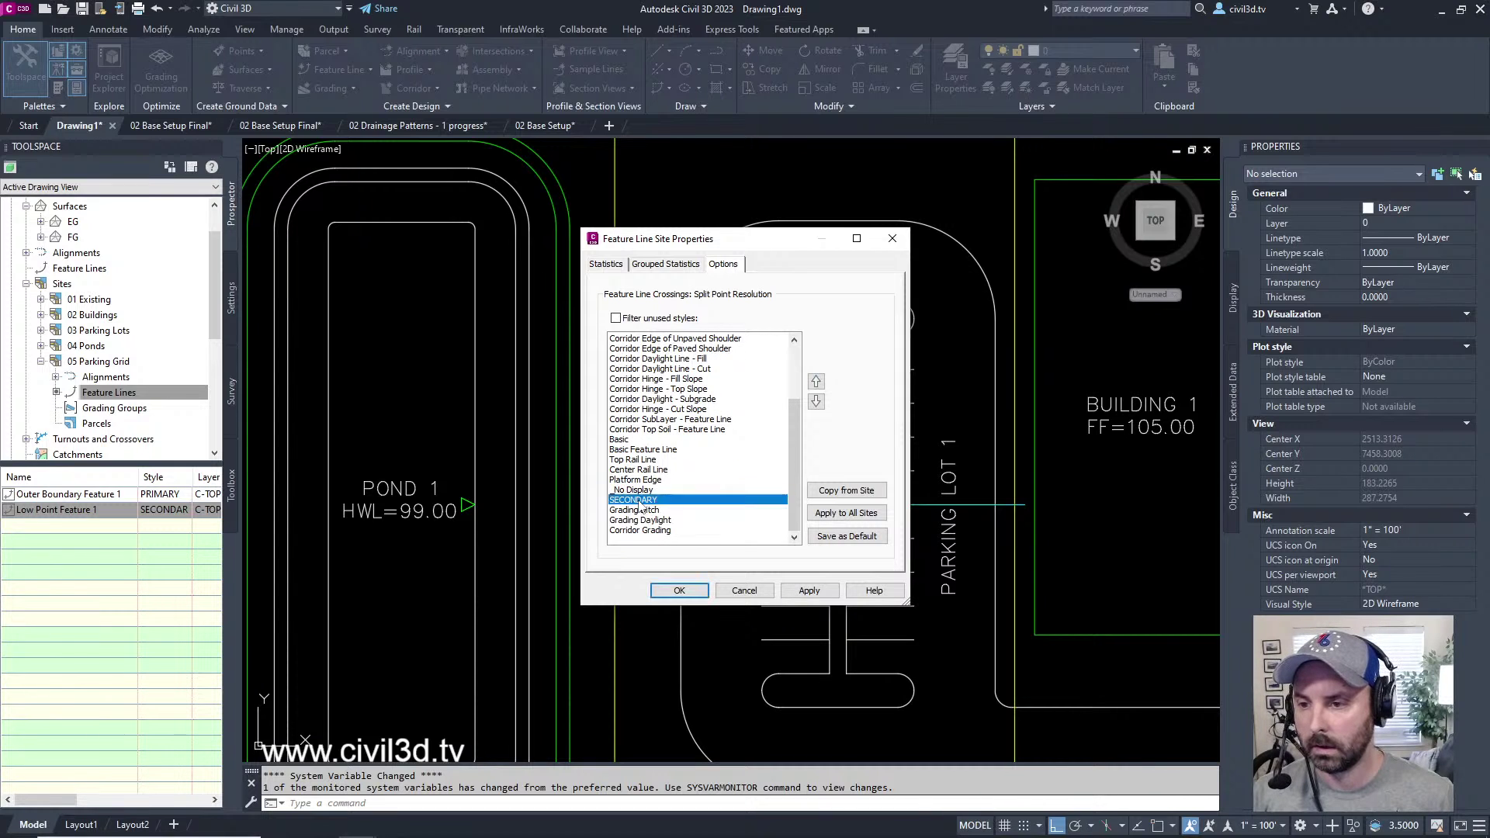
left_click(816, 382)
left_click(816, 381)
left_click(816, 382)
left_click(816, 381)
left_click(816, 381)
left_click(815, 381)
left_click(816, 382)
left_click(816, 382)
left_click(815, 382)
left_click(815, 382)
left_click(816, 382)
left_click(816, 382)
left_click(816, 381)
left_click(816, 382)
left_click(815, 382)
left_click(816, 381)
left_click(816, 382)
left_click(815, 382)
left_click(815, 382)
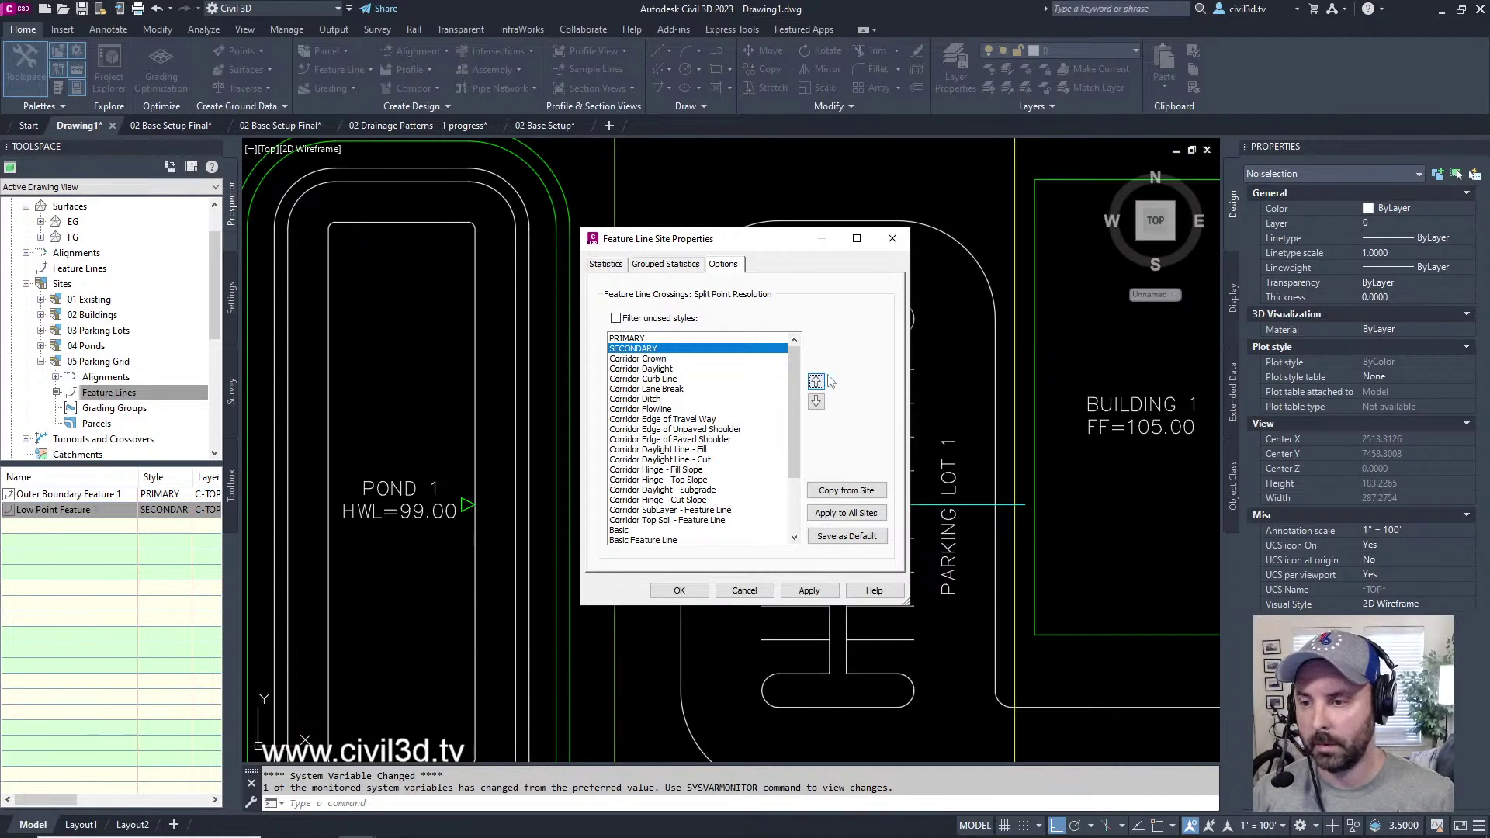
left_click(808, 592)
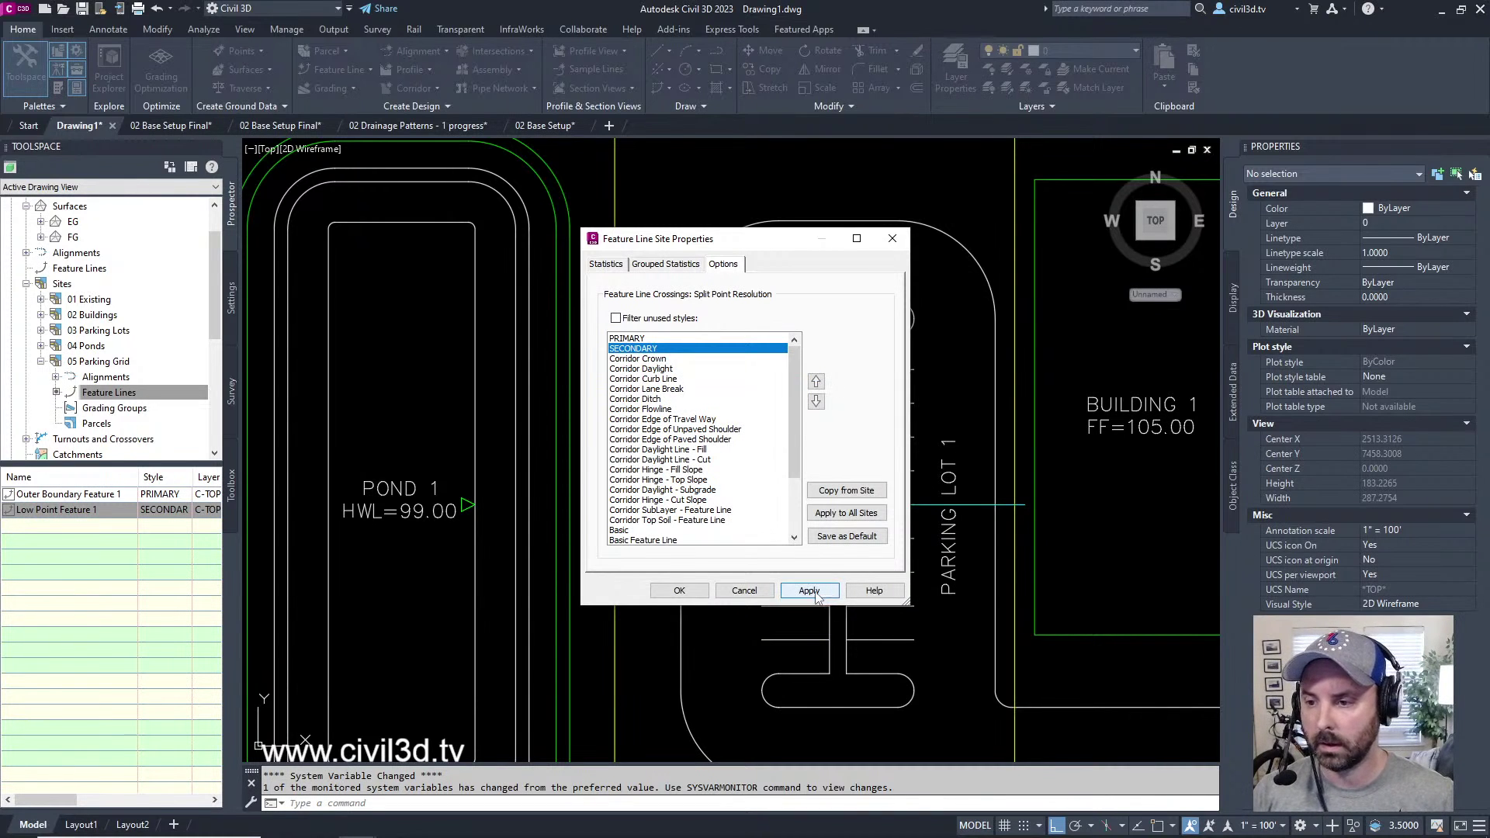
left_click(679, 590)
- Examine the outer boundary feature line and its crossings with the Low Point feature line on both sides of Parking Lot 1
mouse_move(876, 451)
middle_mouse_down()
mouse_move(807, 446)
mouse_move(878, 481)
middle_mouse_up()
key("Escape")
key("Escape")
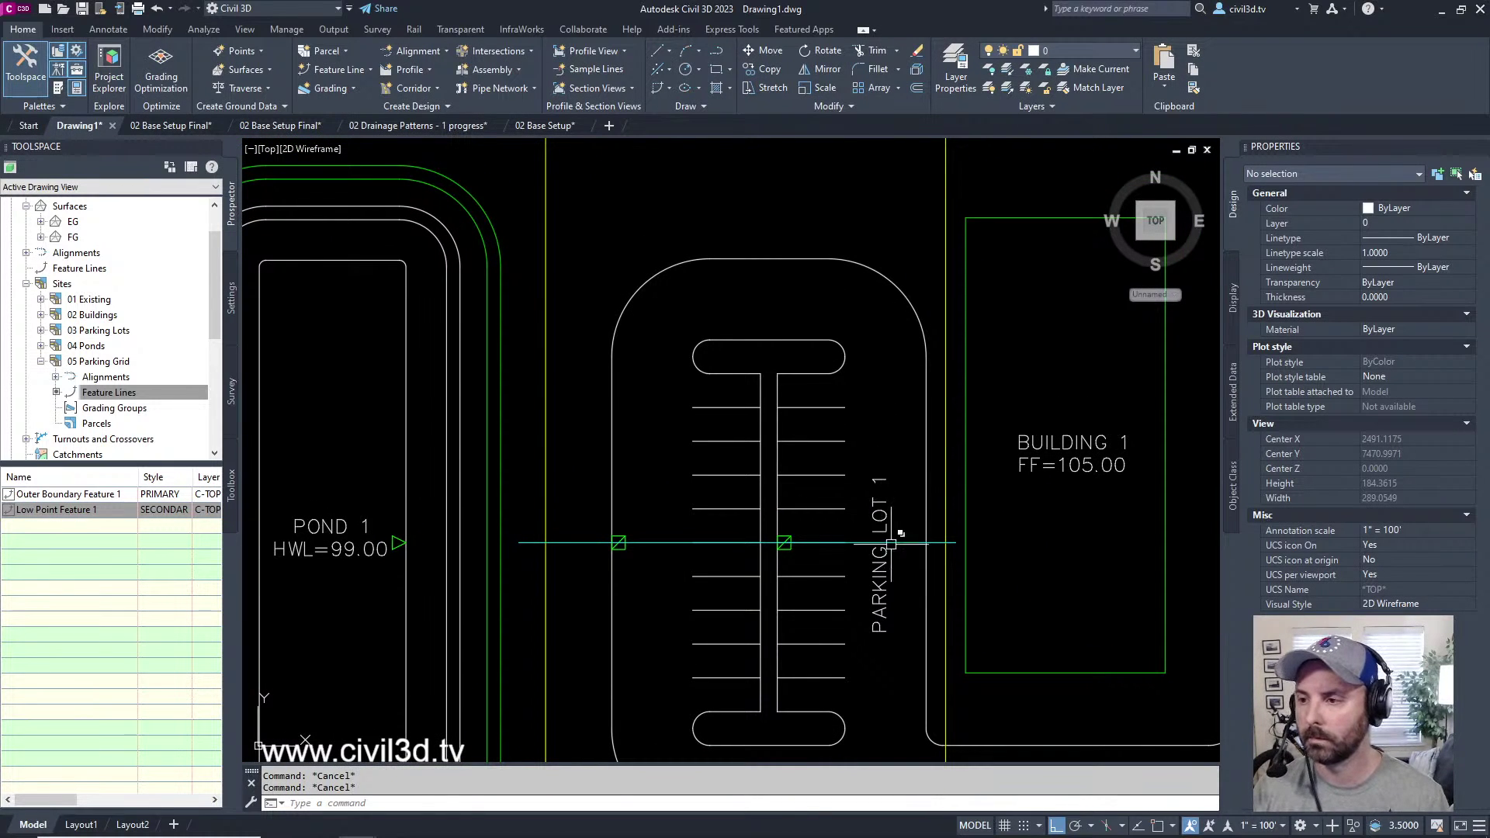
middle_click_drag(942, 439, 918, 424)
left_click(921, 397)
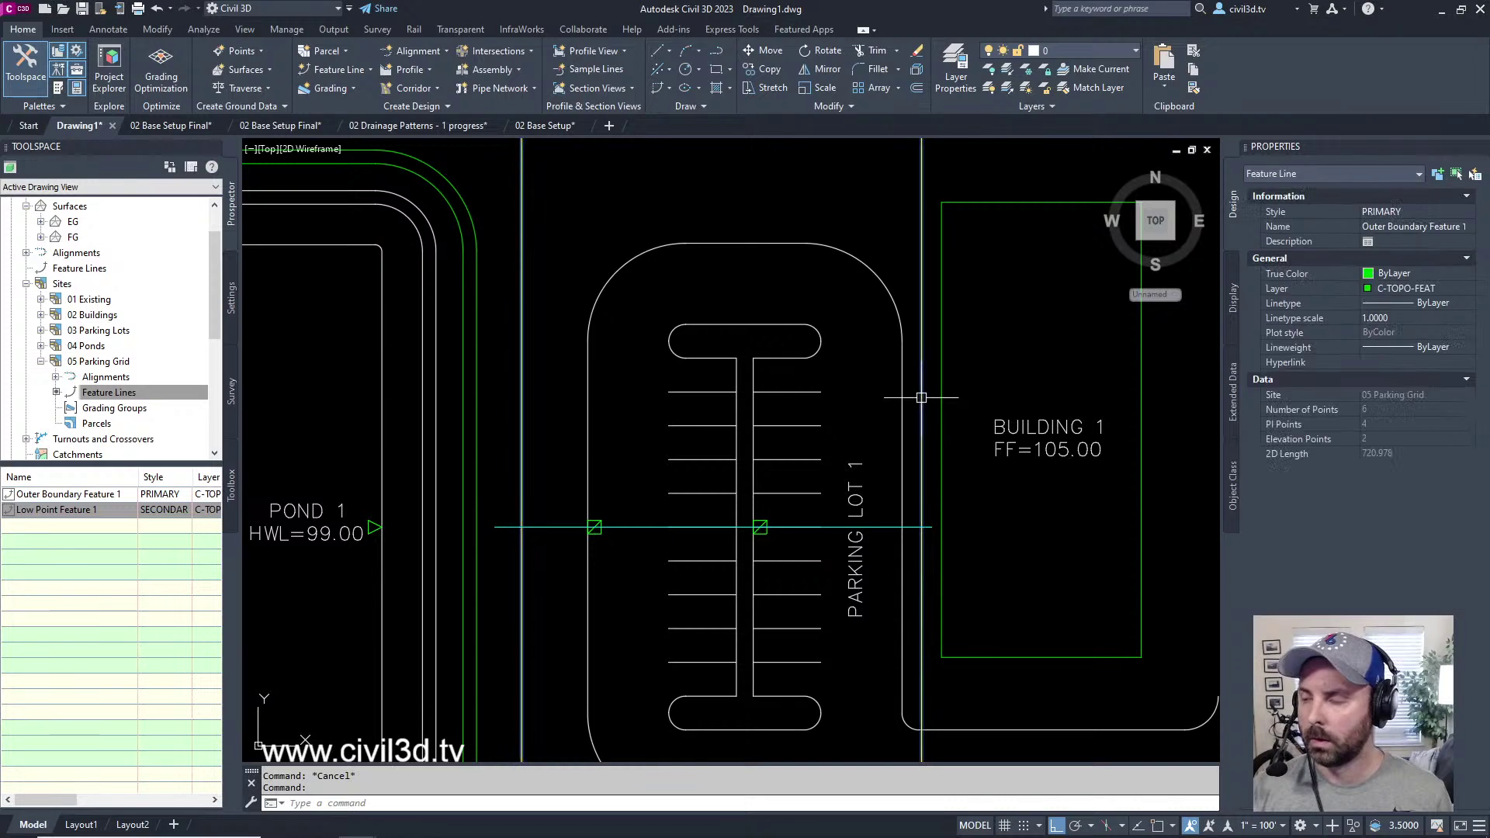
scroll(838, 352, "down", 2)
middle_click_drag(845, 357, 804, 361)
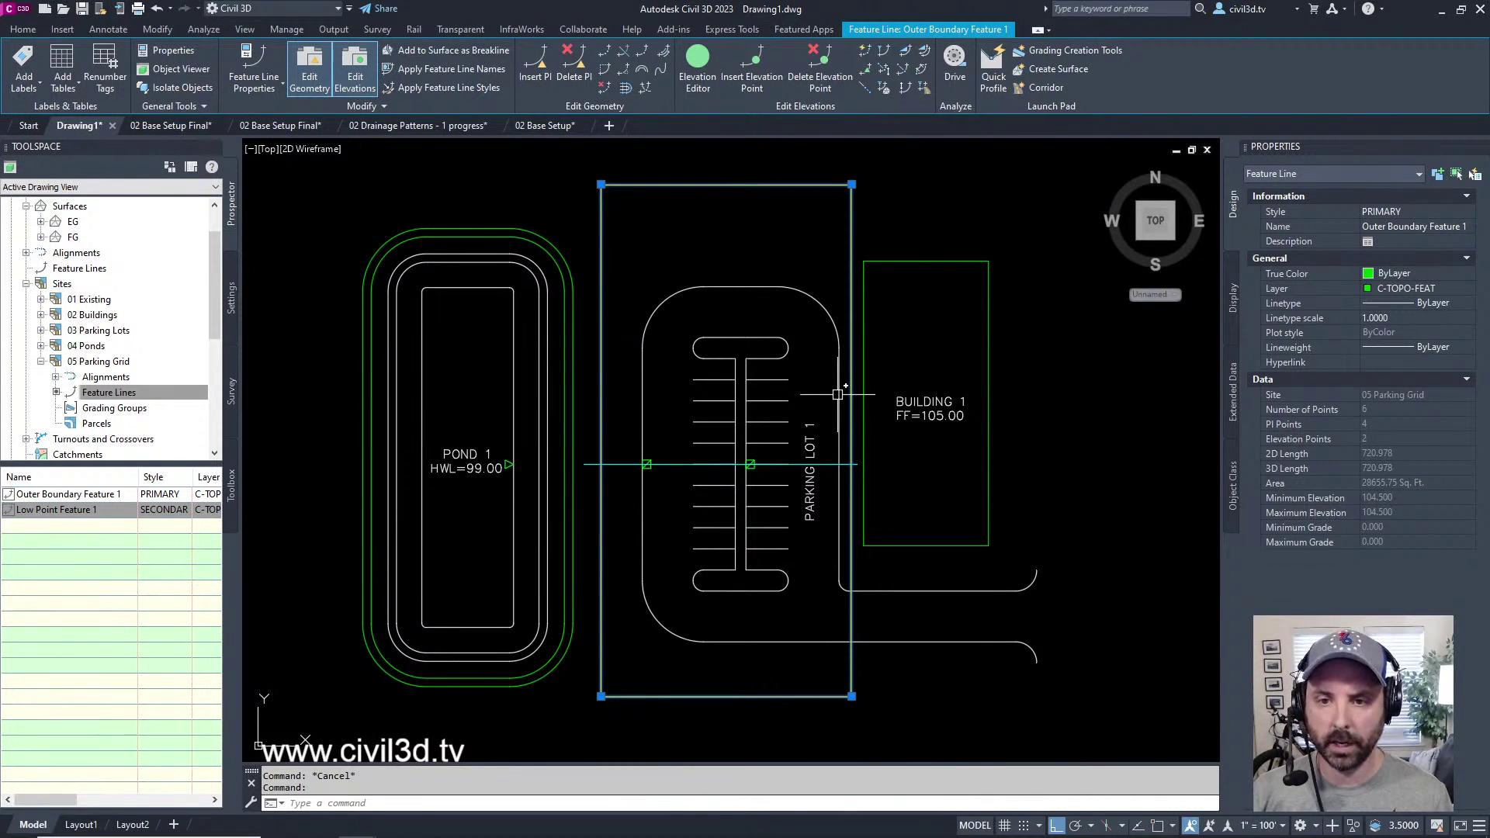
key("Escape")
middle_click_drag(841, 362, 840, 372)
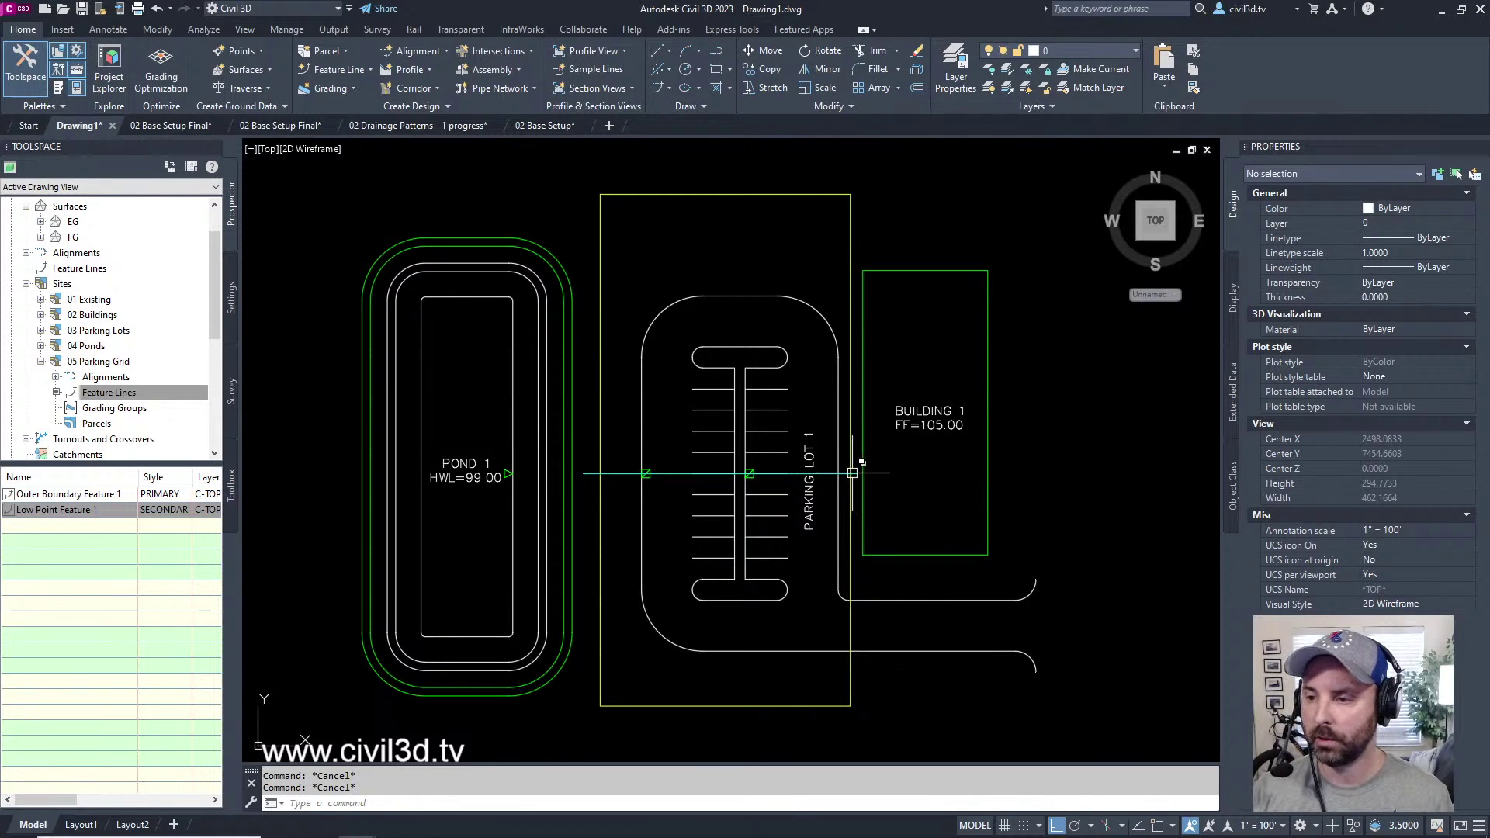
middle_click_drag(620, 483, 614, 479)
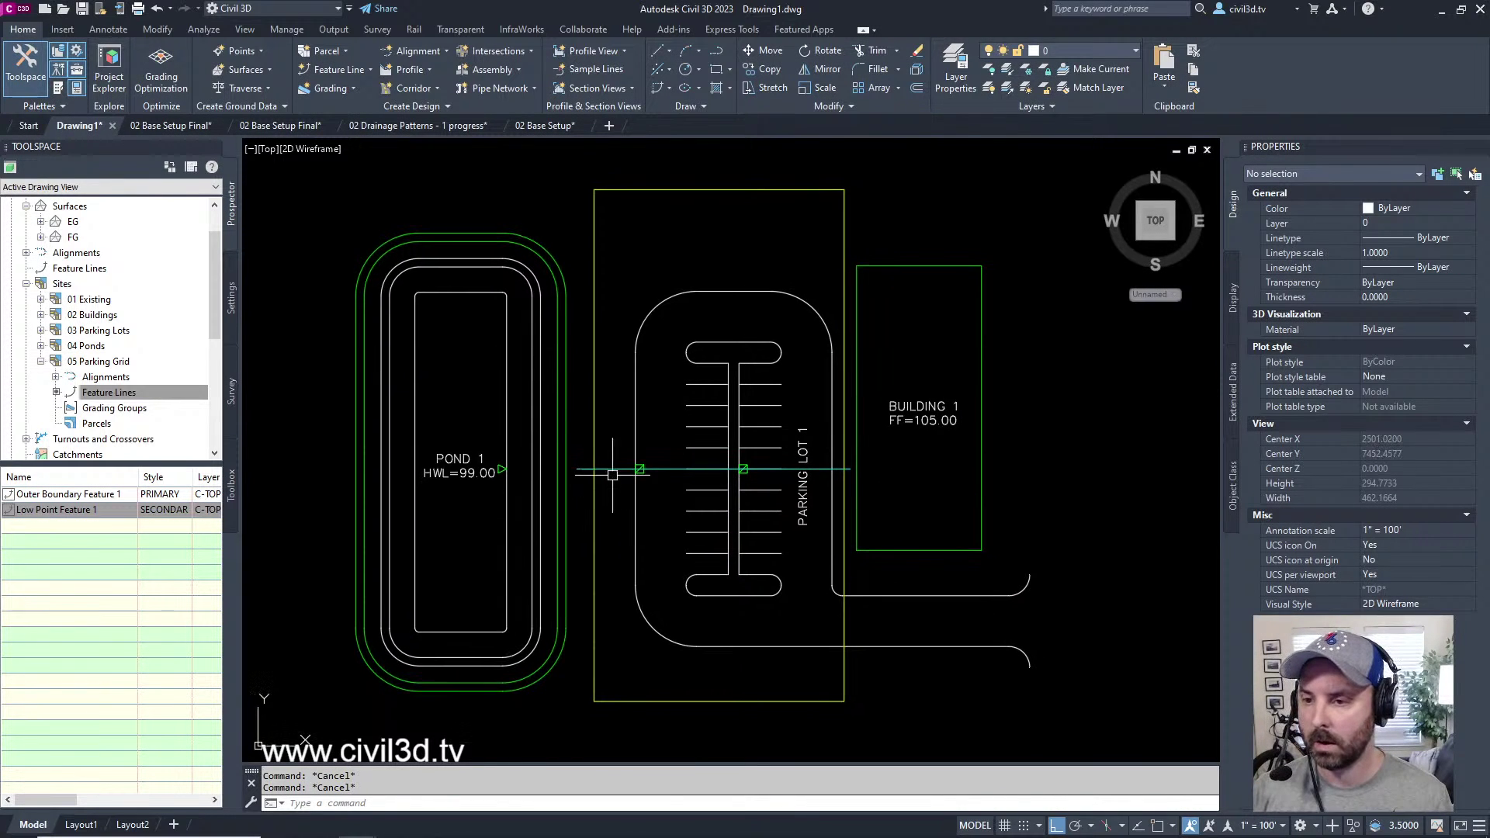
- Insert PIs on the outer boundary feature line where the low point feature line crosses it
left_click(615, 468)
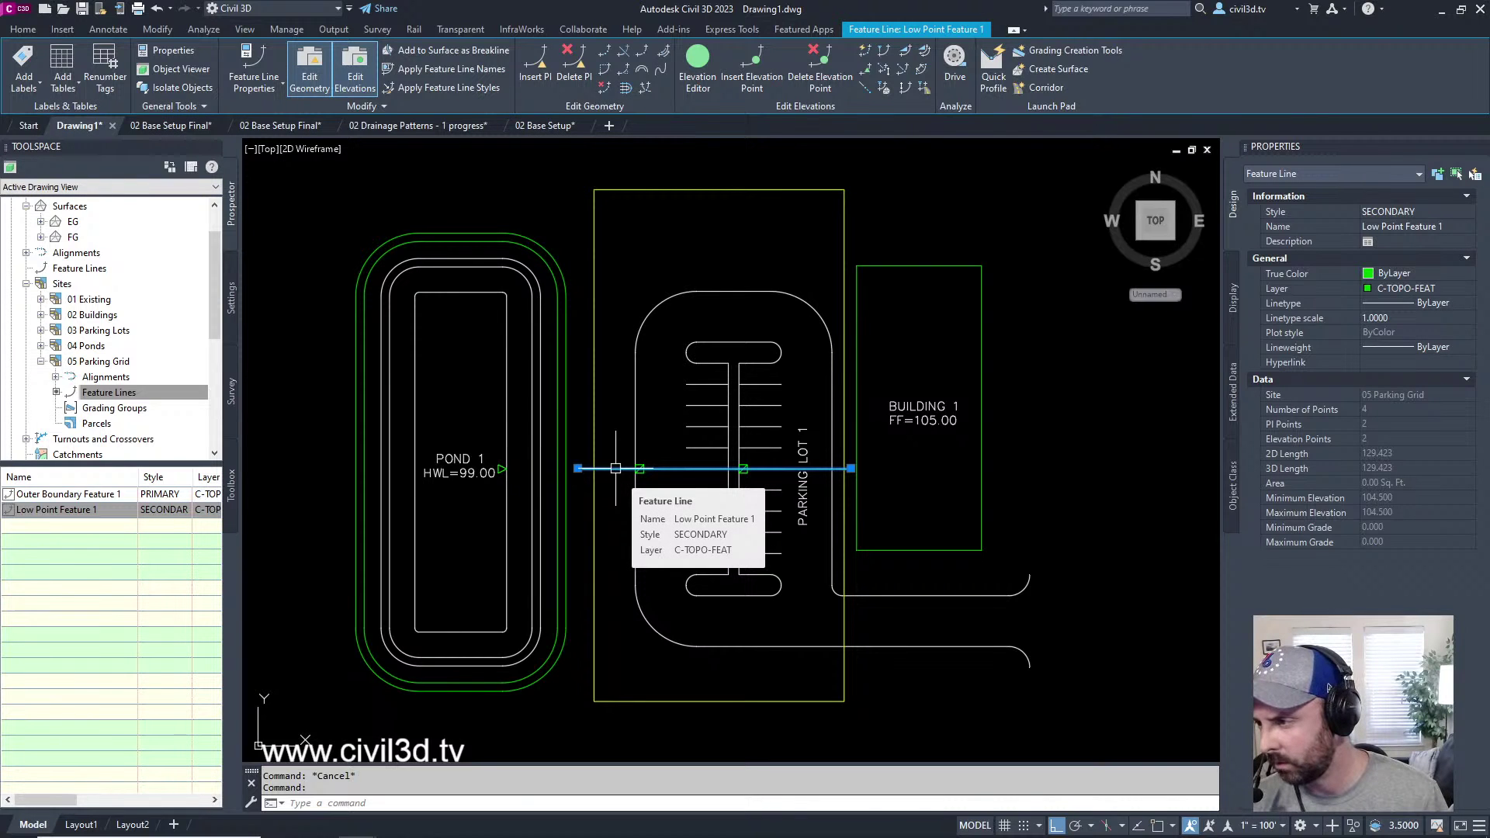
key("Escape")
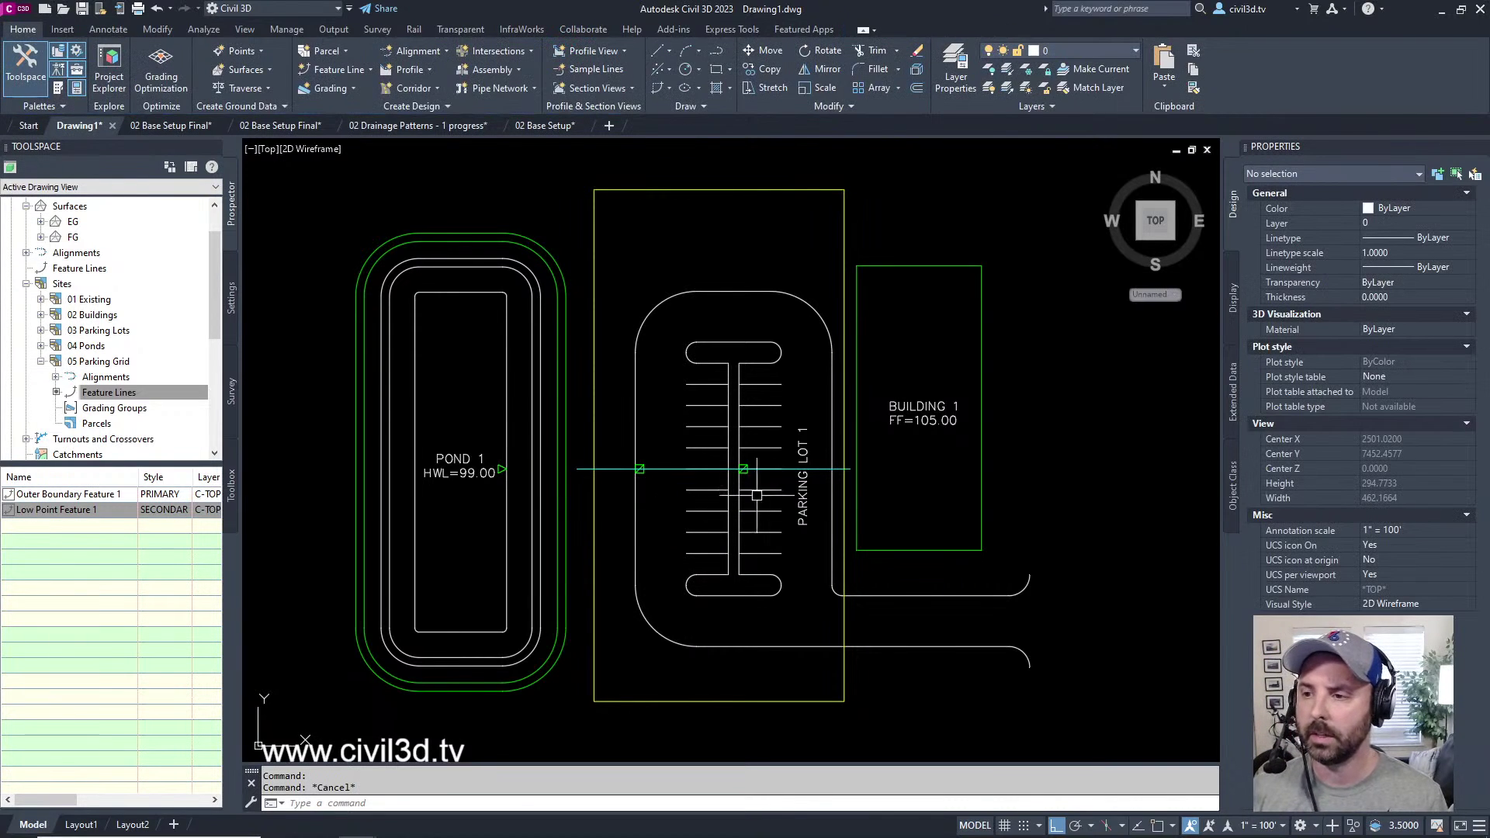
scroll(851, 465, "up", 4)
left_click(840, 446)
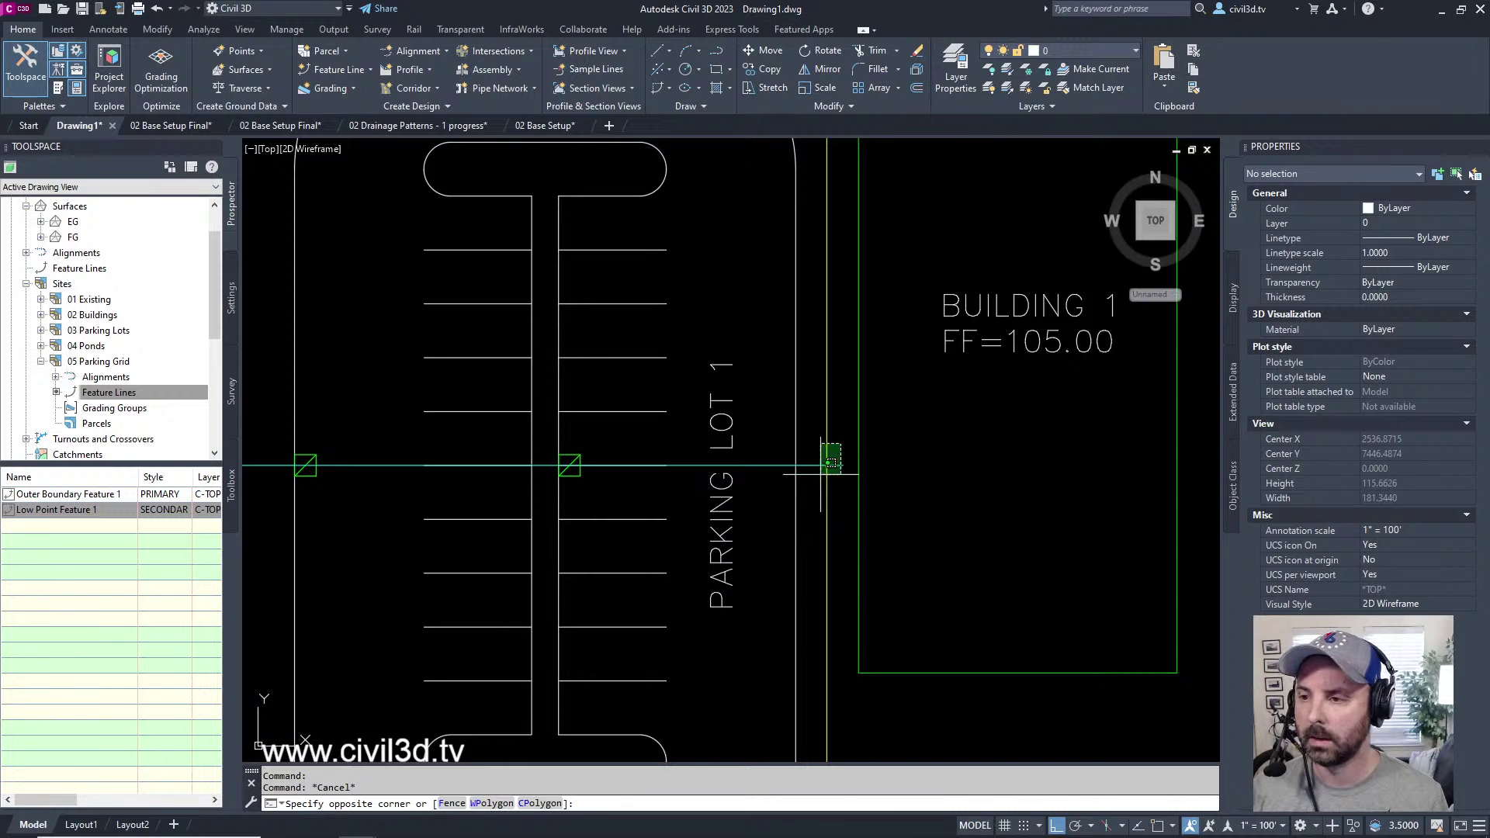
left_click(823, 454)
scroll(828, 400, "down", 5)
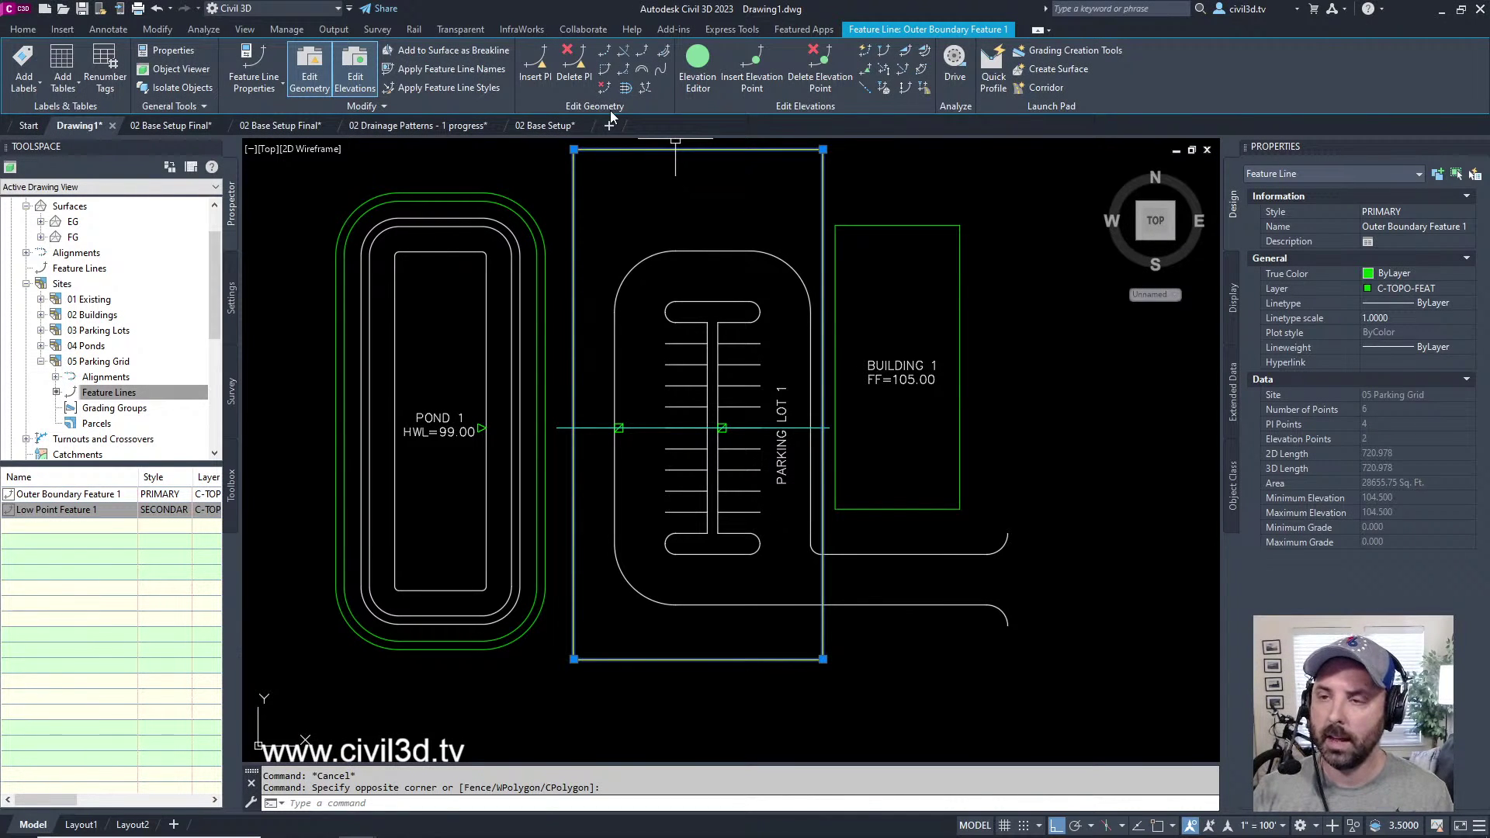
left_click(645, 89)
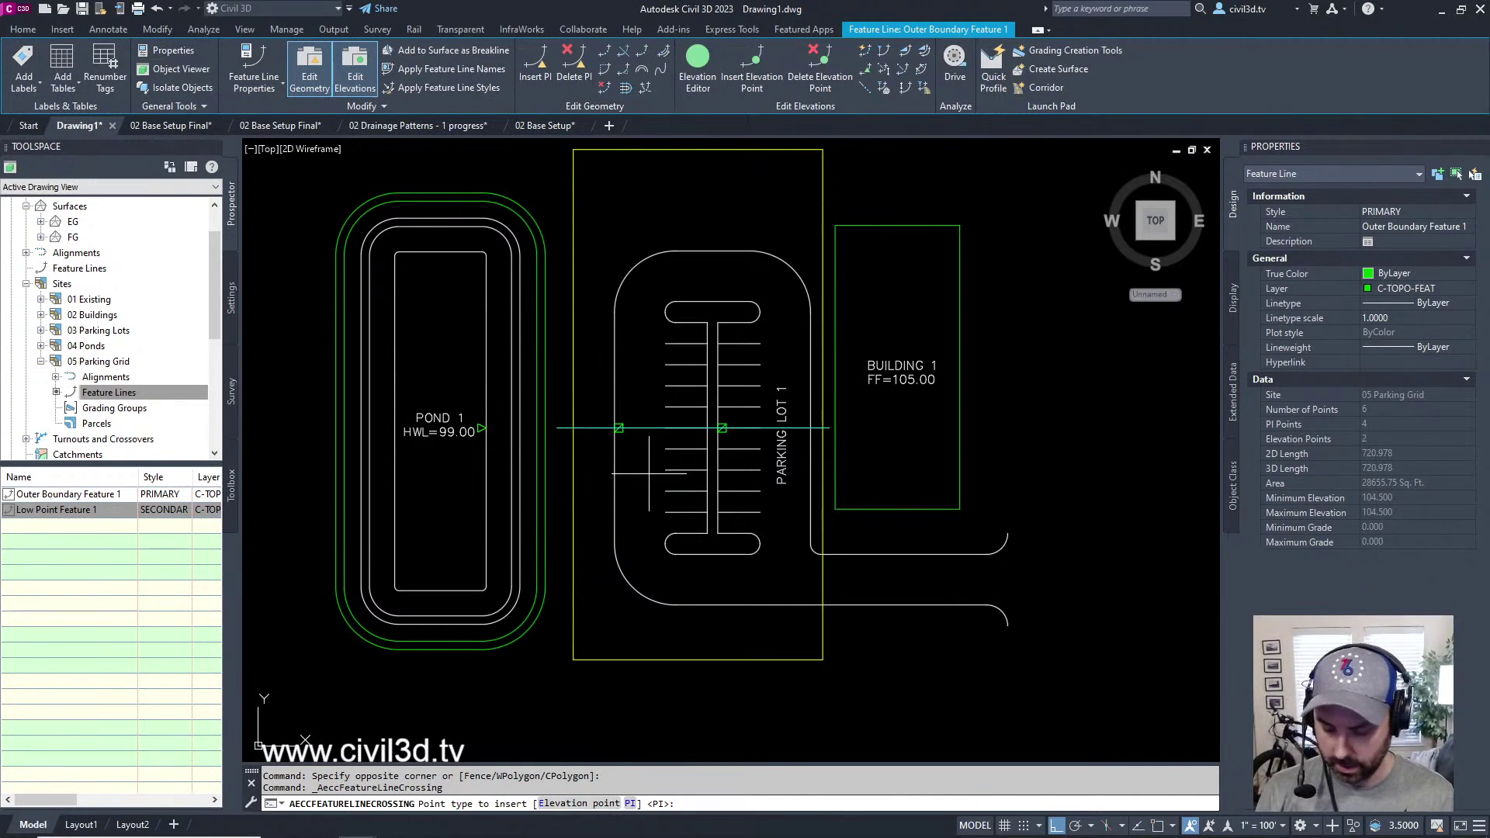
key("Return")
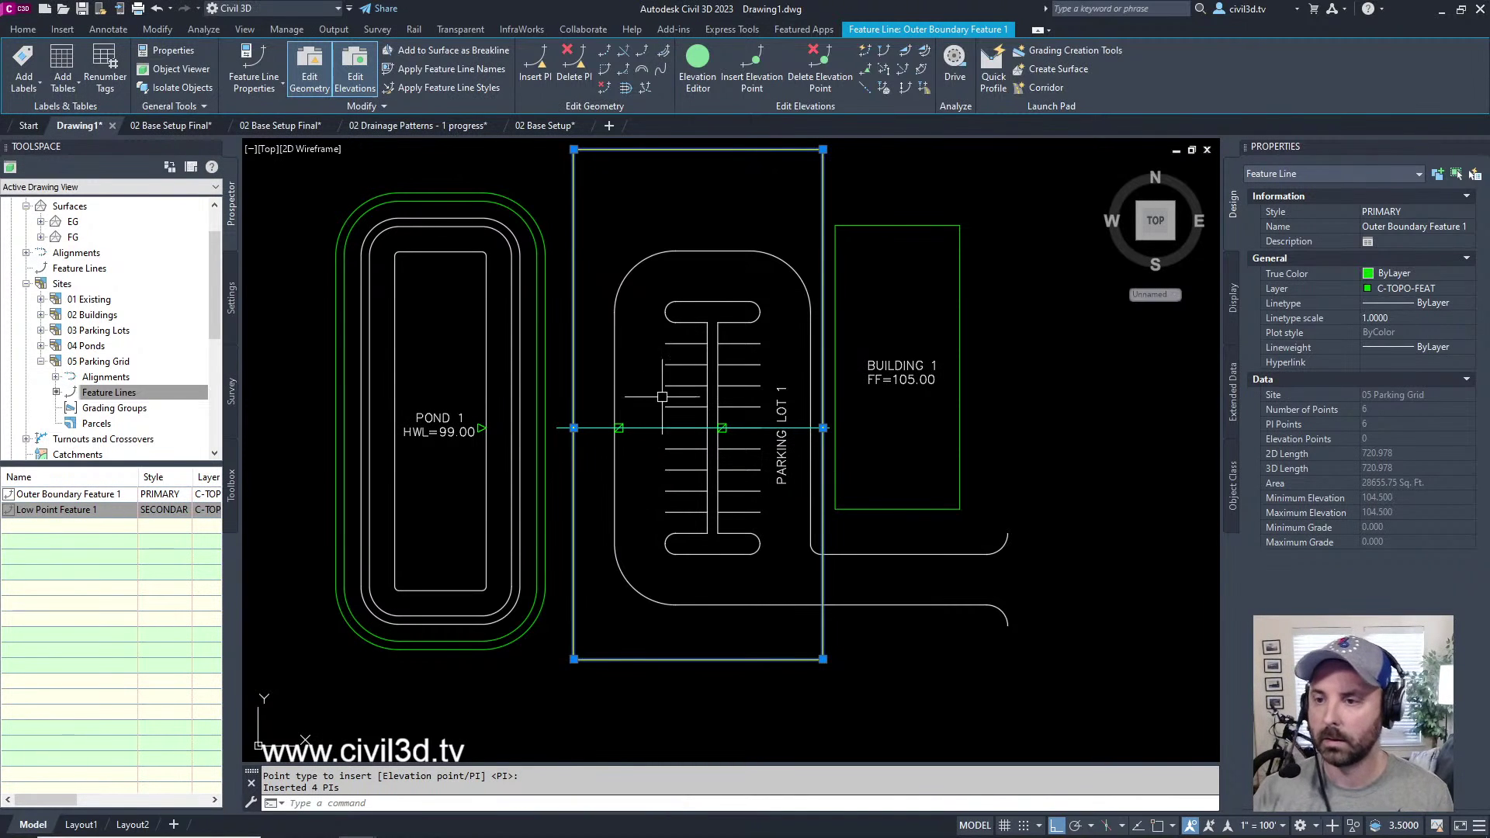
- Examine the crossing points where the low point line meets the outer boundary feature line
middle_click_drag(706, 296, 710, 340)
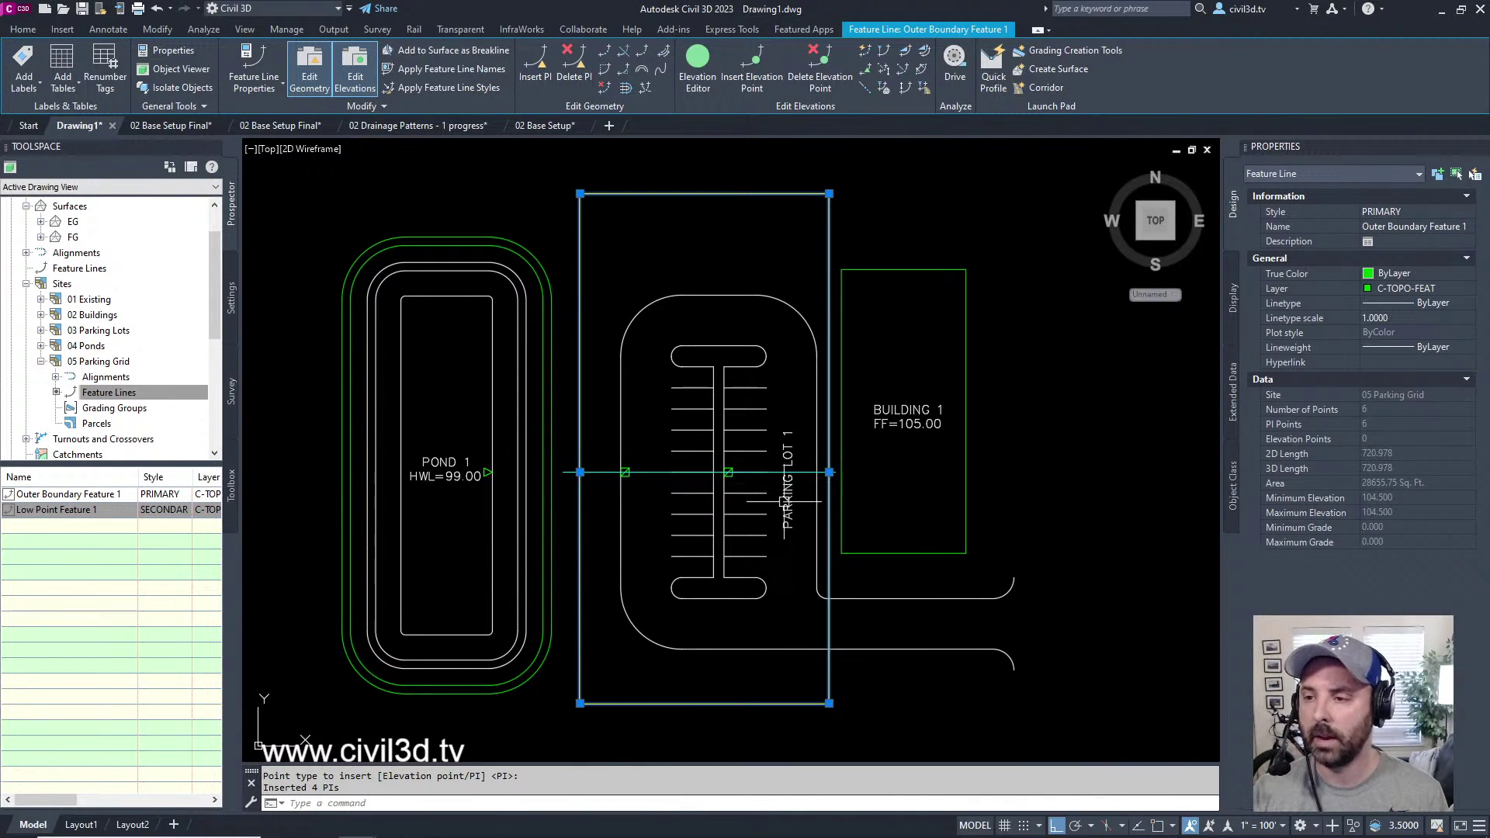
scroll(840, 488, "up", 2)
scroll(840, 487, "up", 4)
scroll(783, 409, "down", 3)
scroll(783, 409, "down", 4)
scroll(623, 419, "down", 2)
middle_click_drag(686, 406, 651, 452)
key("Escape")
key("Escape")
- Use Quick Elevation Edit to set a -2% grade on the boundary's building-side edge, from its north corner down to the low point line
middle_click_drag(815, 329, 783, 357)
left_click(819, 241)
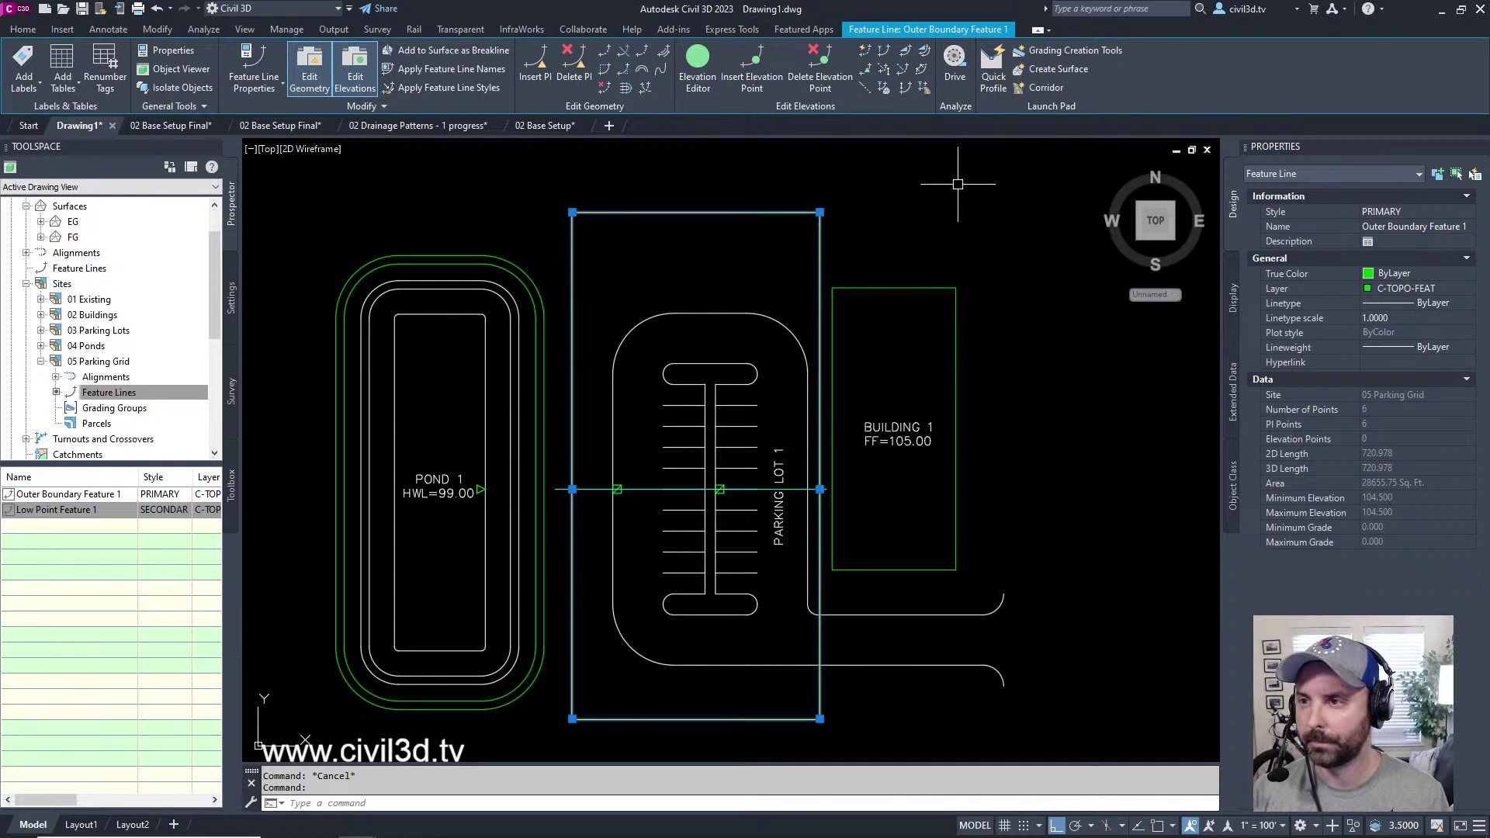
left_click(865, 53)
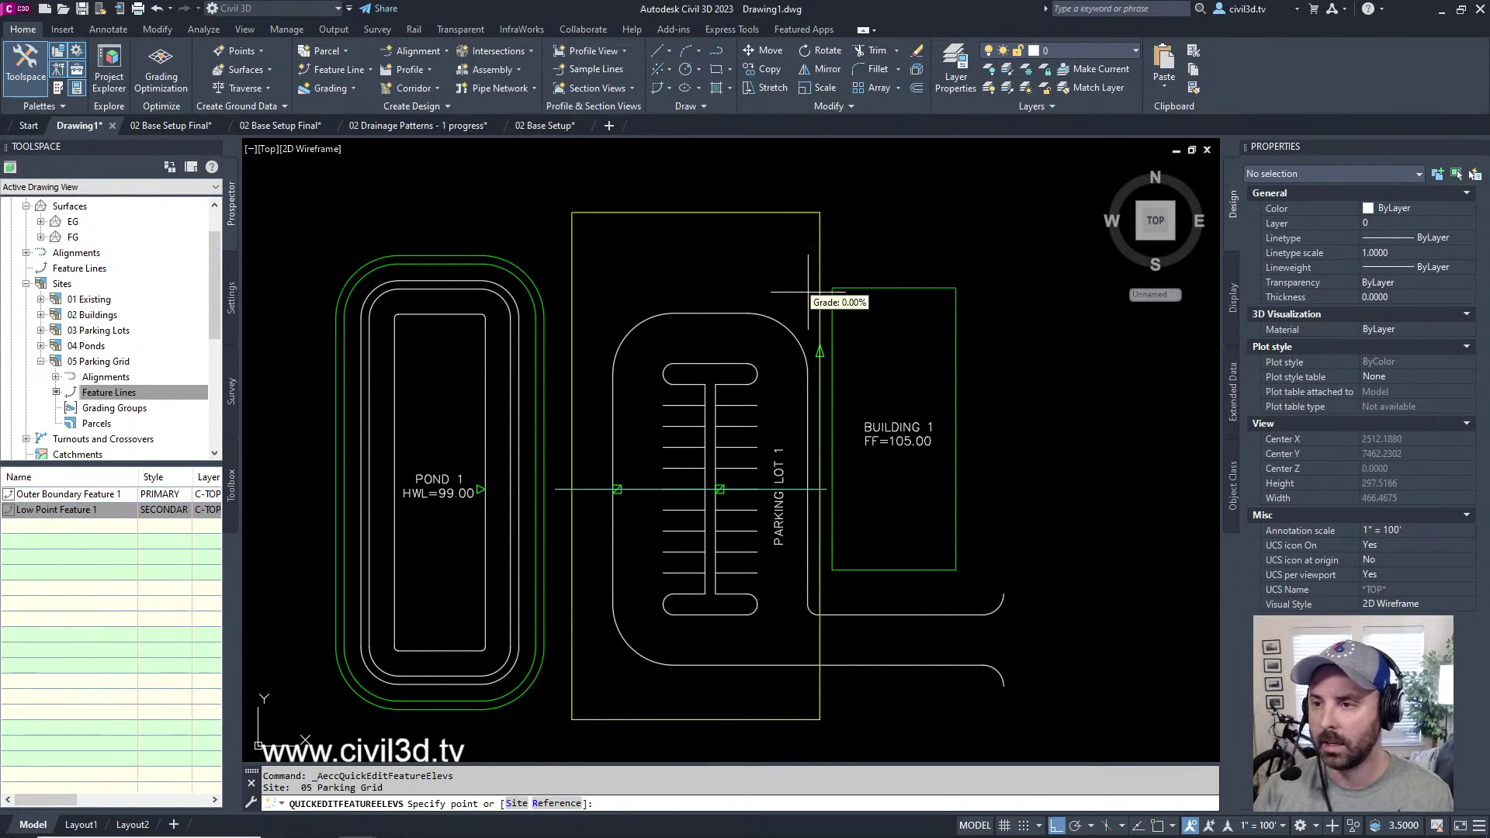
left_click(819, 373)
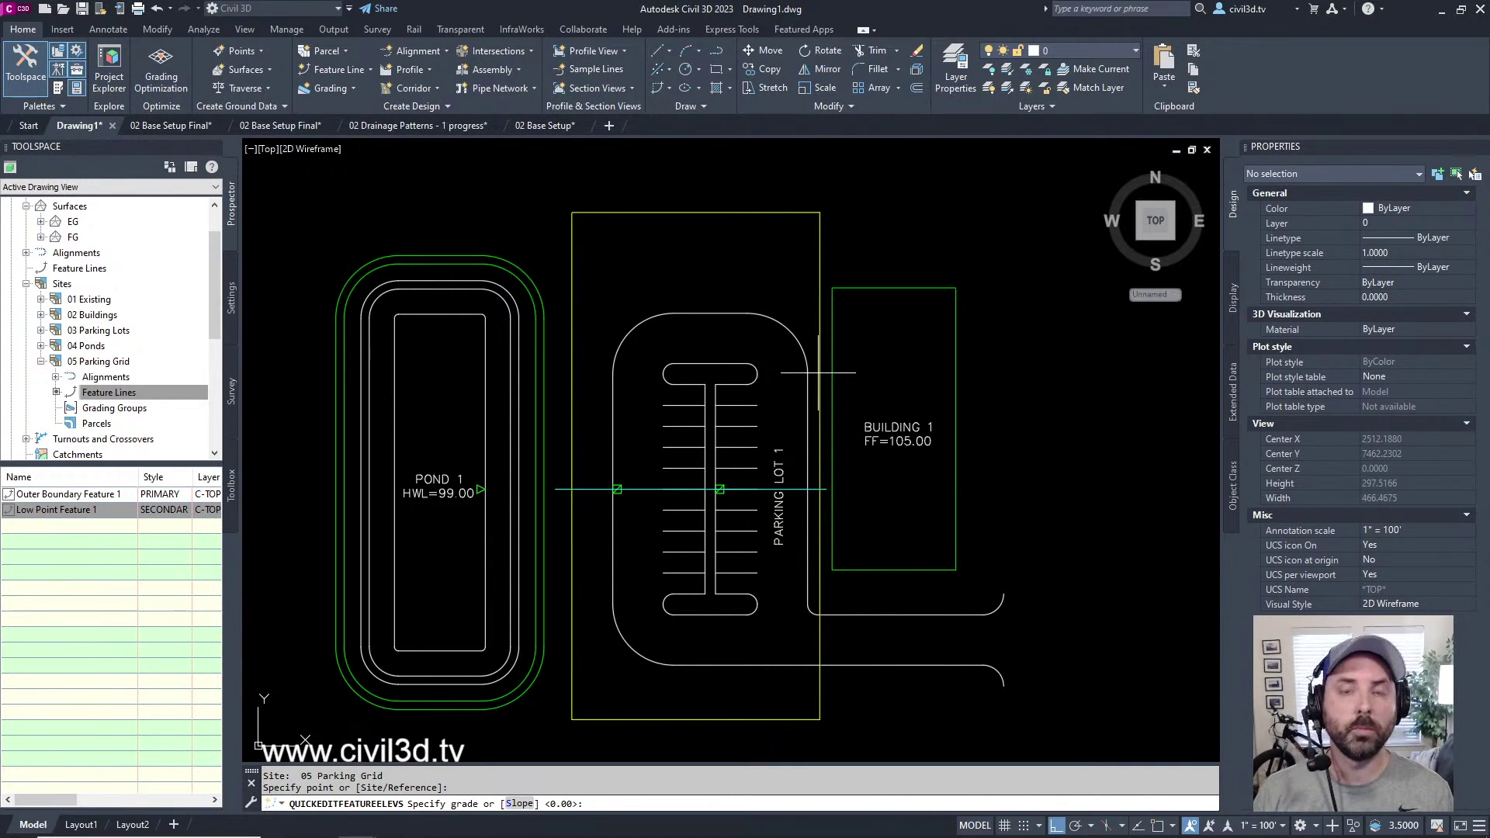
type("-2")
key("Return")
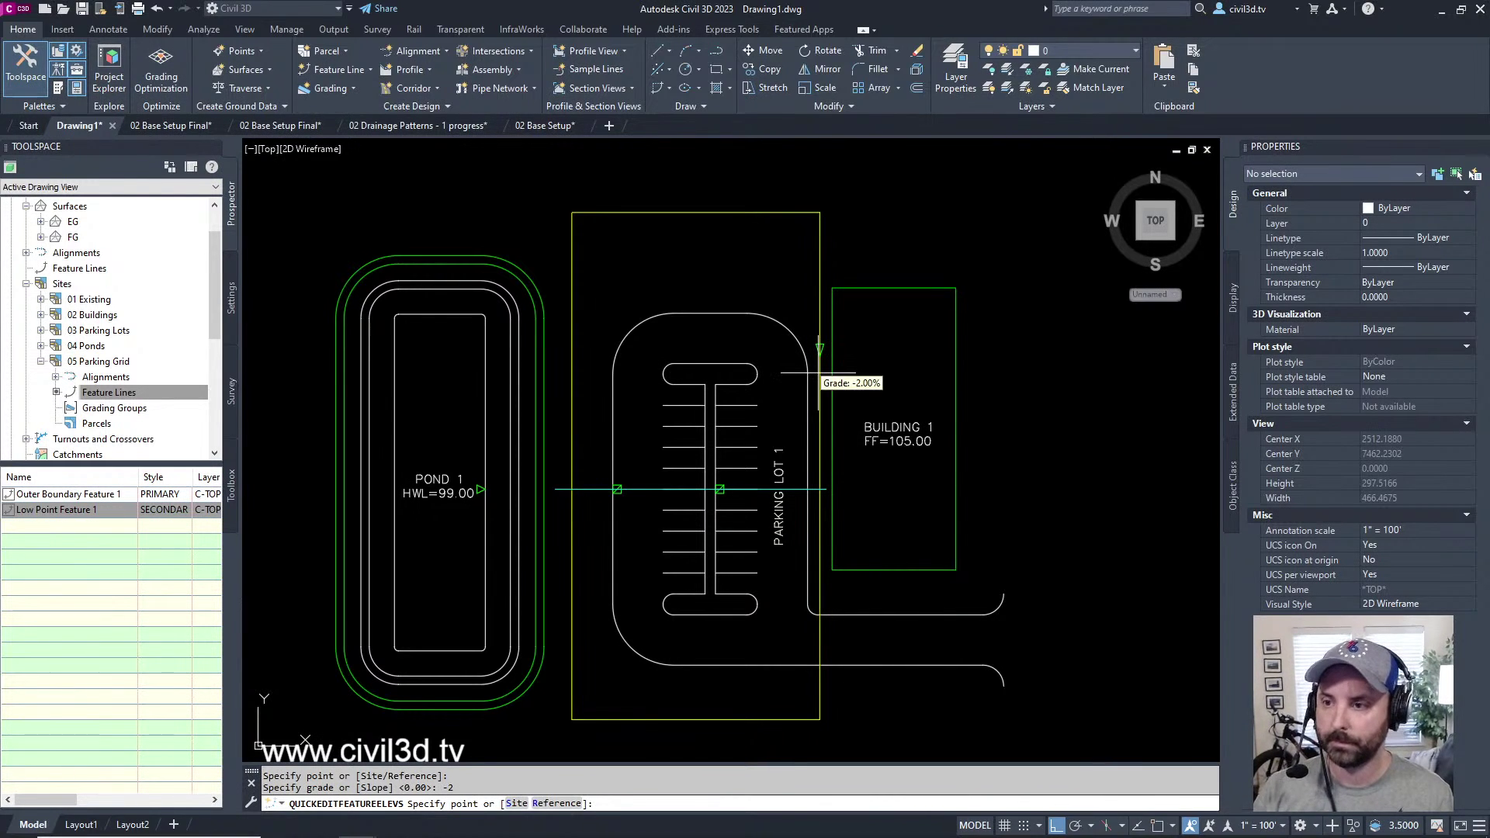
middle_click_drag(844, 396, 827, 278)
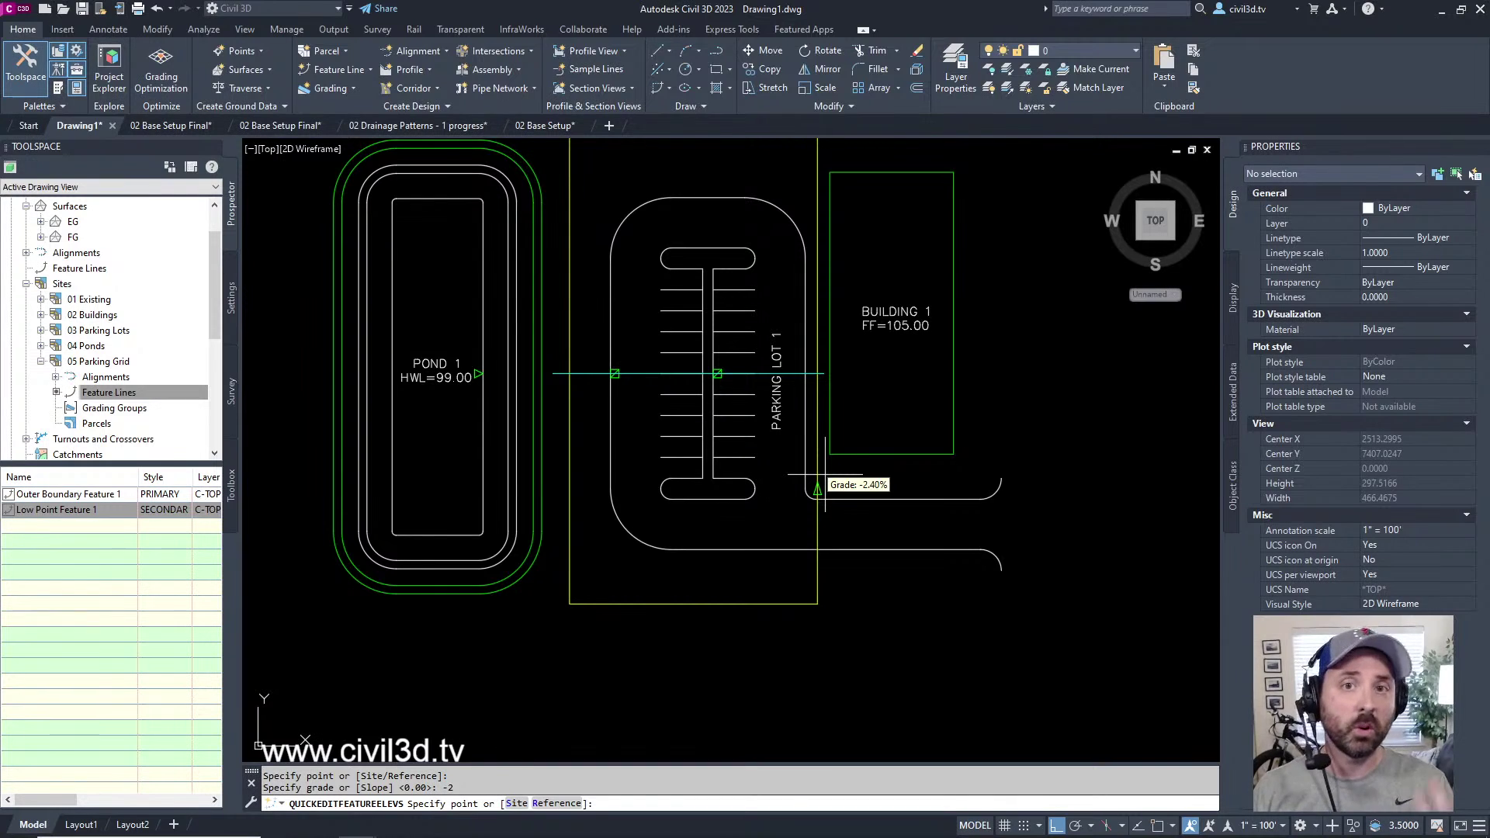
mouse_move(825, 474)
middle_mouse_down()
mouse_move(862, 579)
mouse_move(862, 538)
middle_mouse_up()
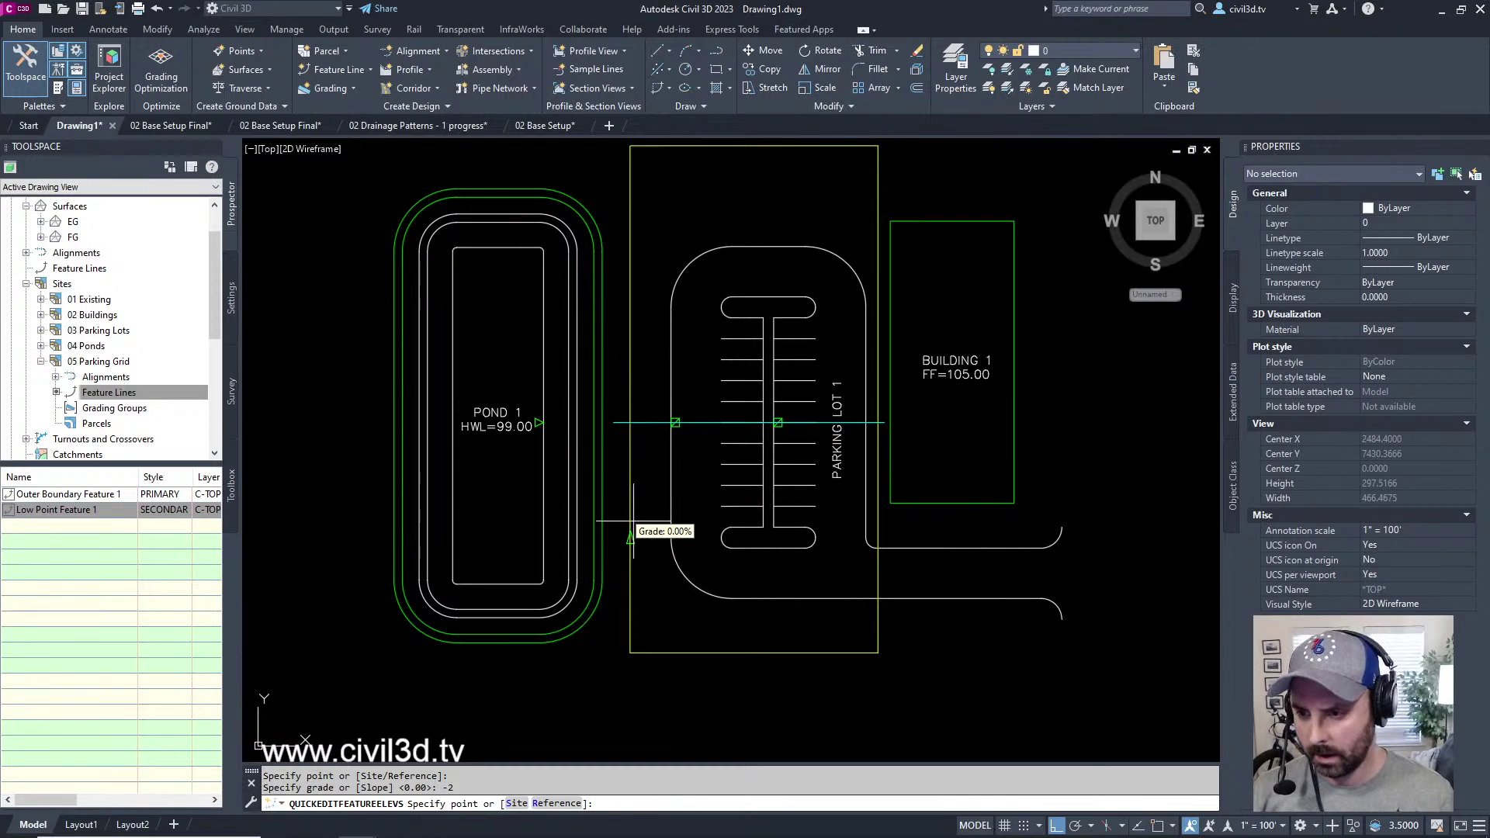
left_click(630, 287)
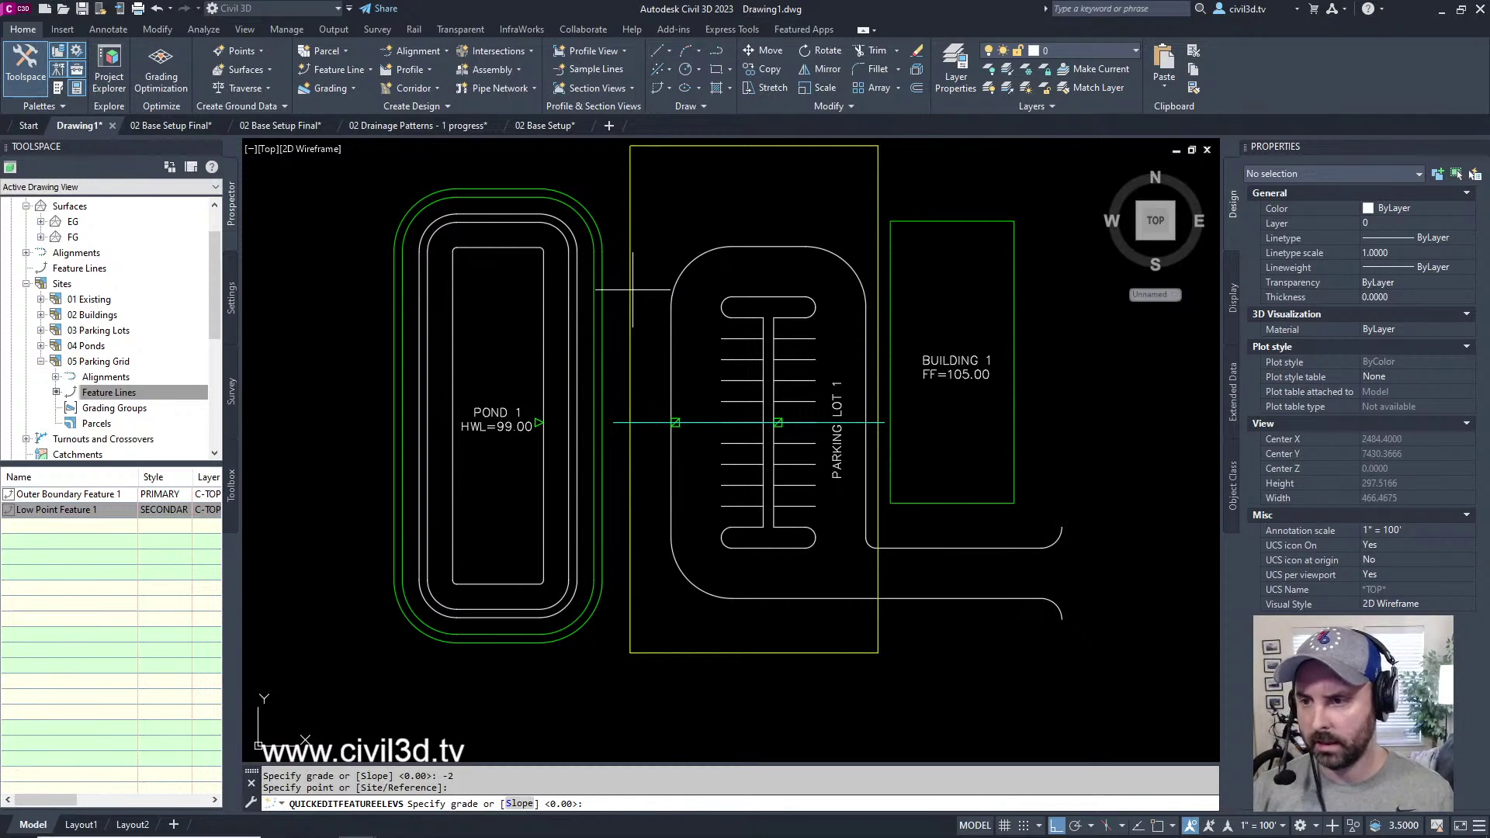
middle_click_drag(638, 287, 617, 340)
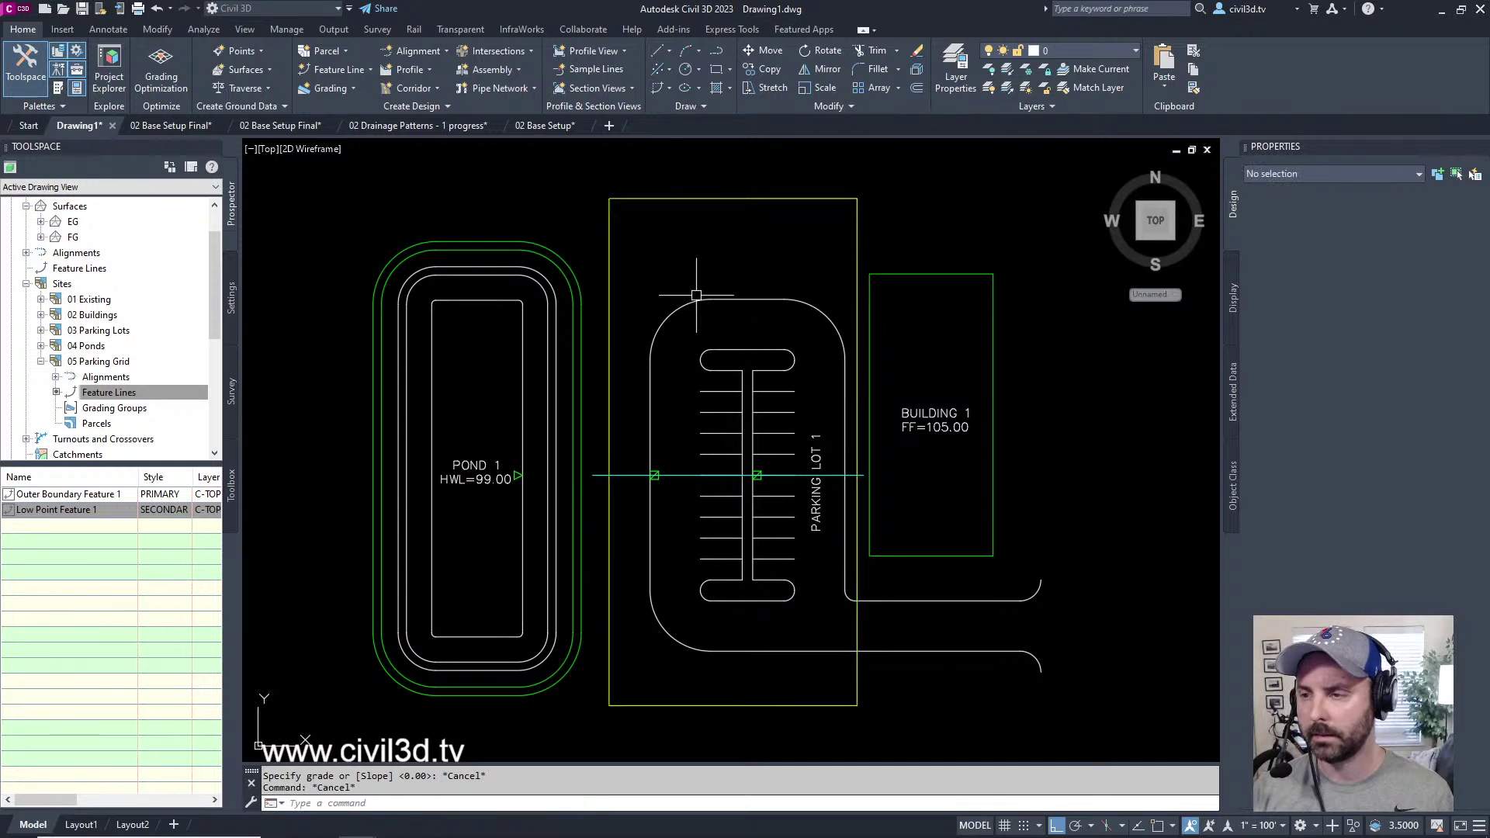
key("Escape")
key("Escape")
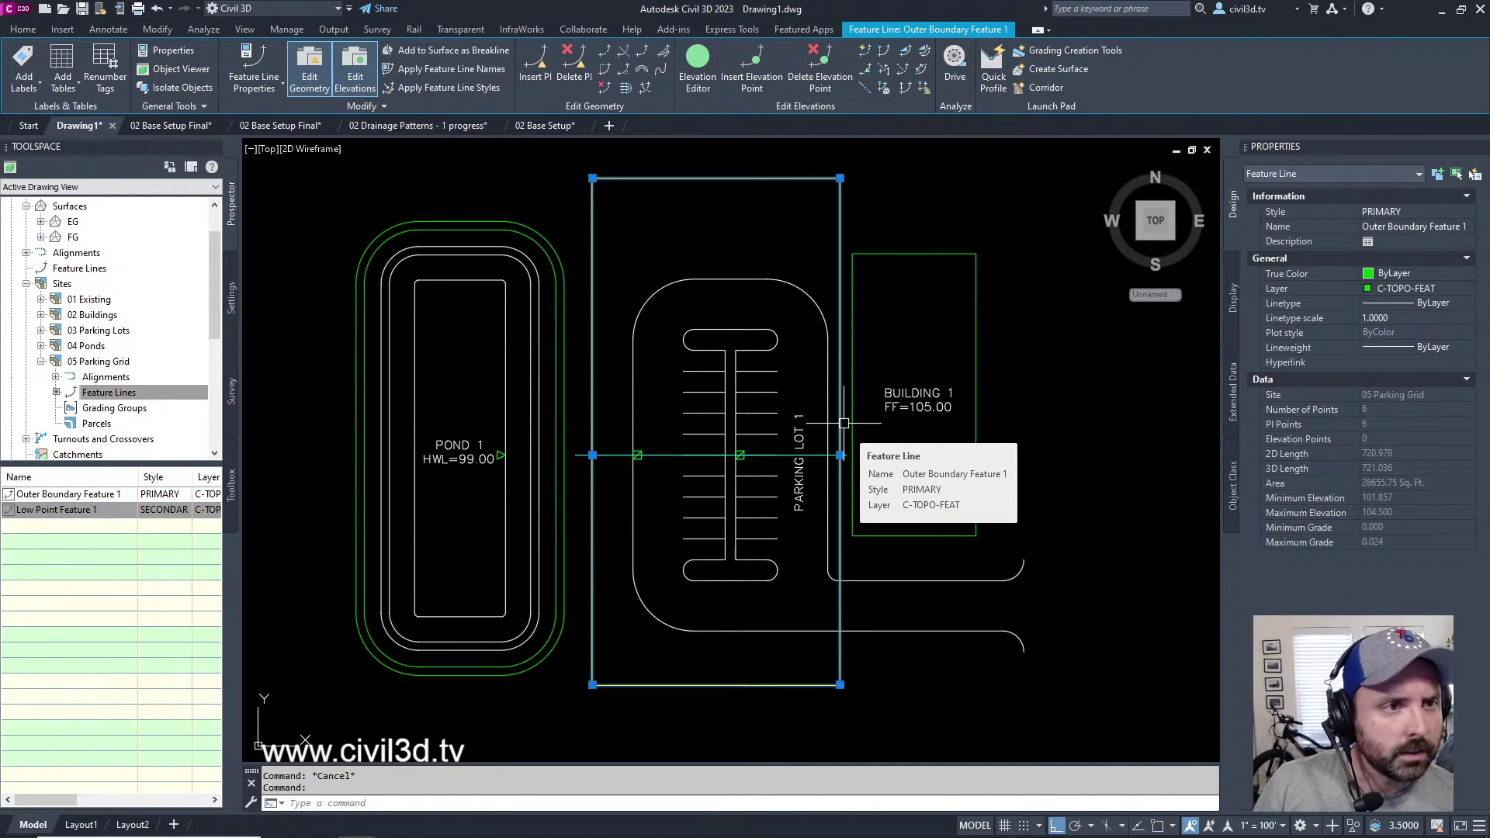
- Set a -2% grade along the north and south edges of the outer boundary, falling from the building side toward the pond
mouse_move(851, 354)
middle_mouse_down()
mouse_move(839, 370)
mouse_move(857, 331)
middle_mouse_up()
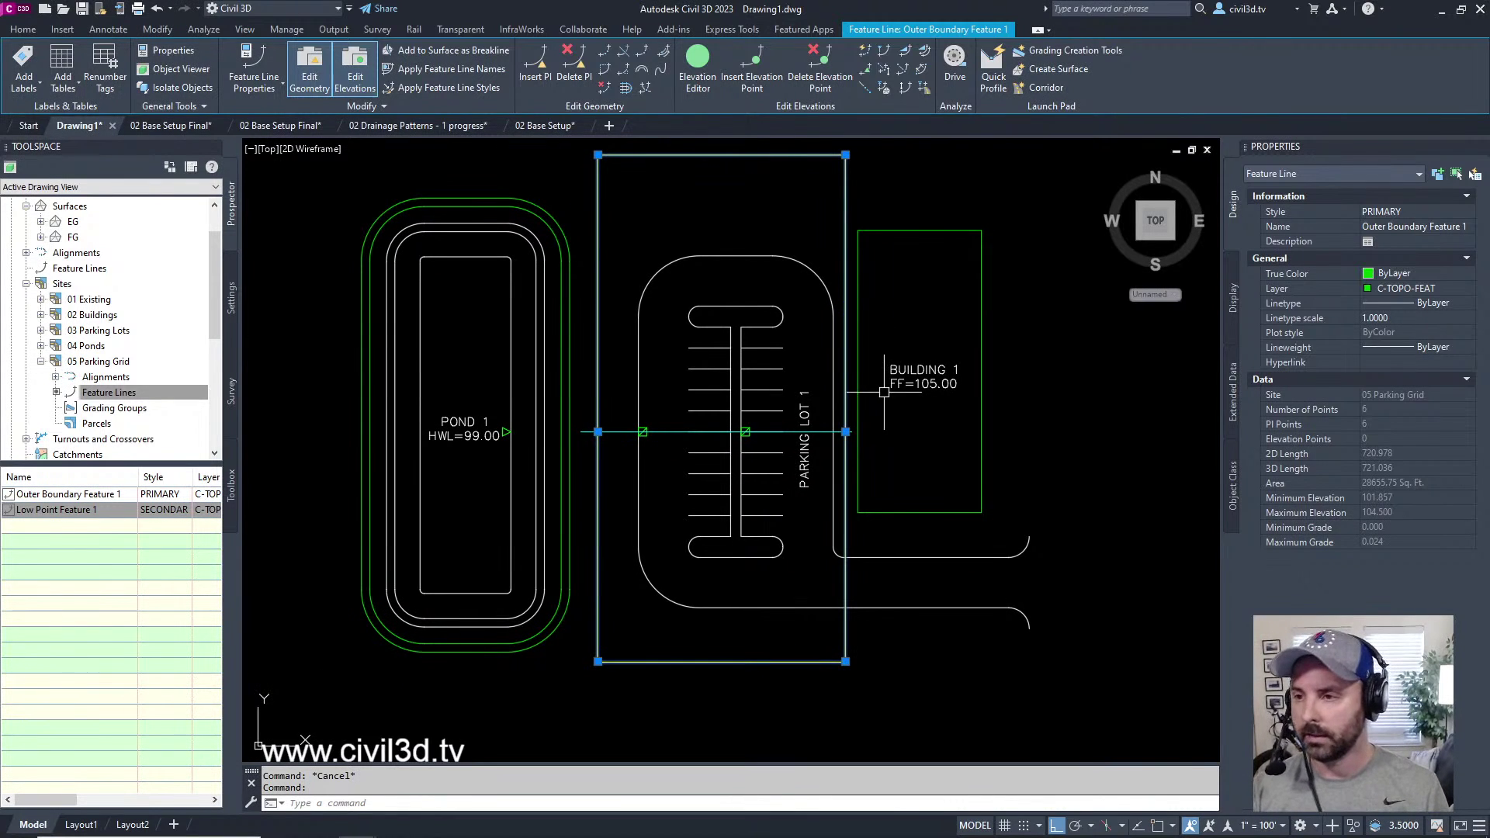
left_click(881, 52)
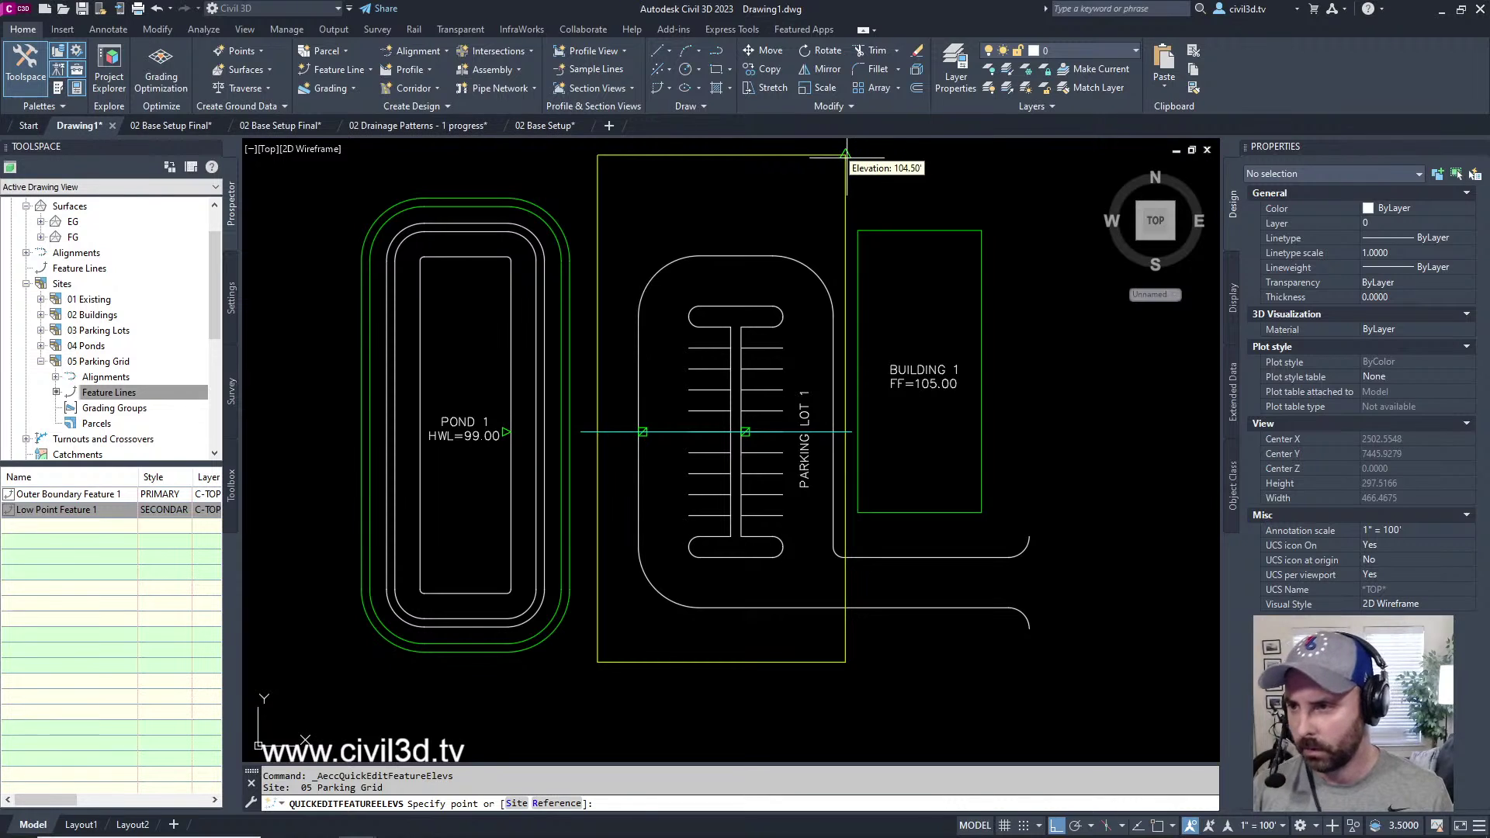
left_click(707, 167)
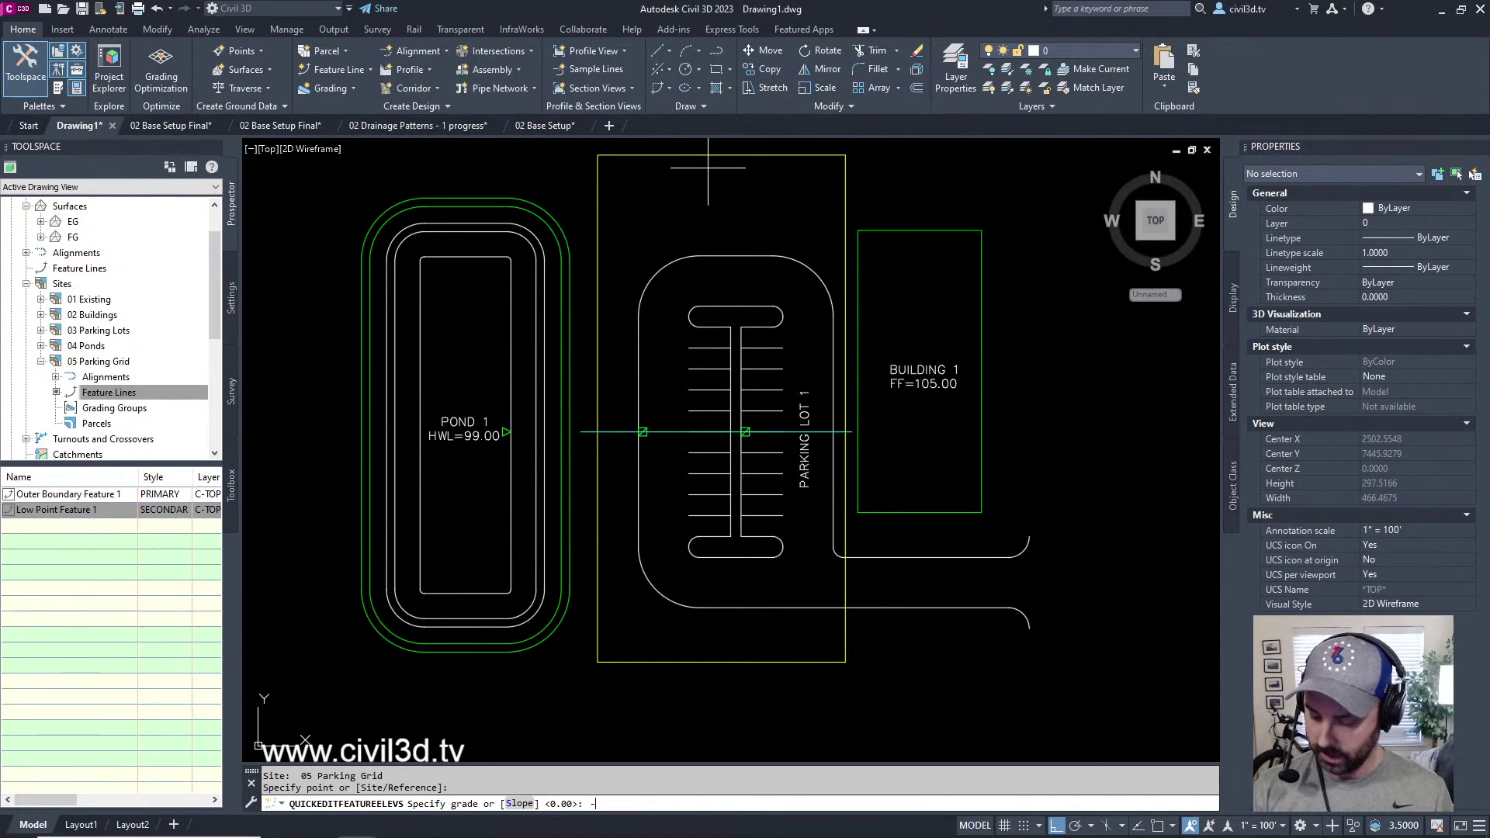
key("Return")
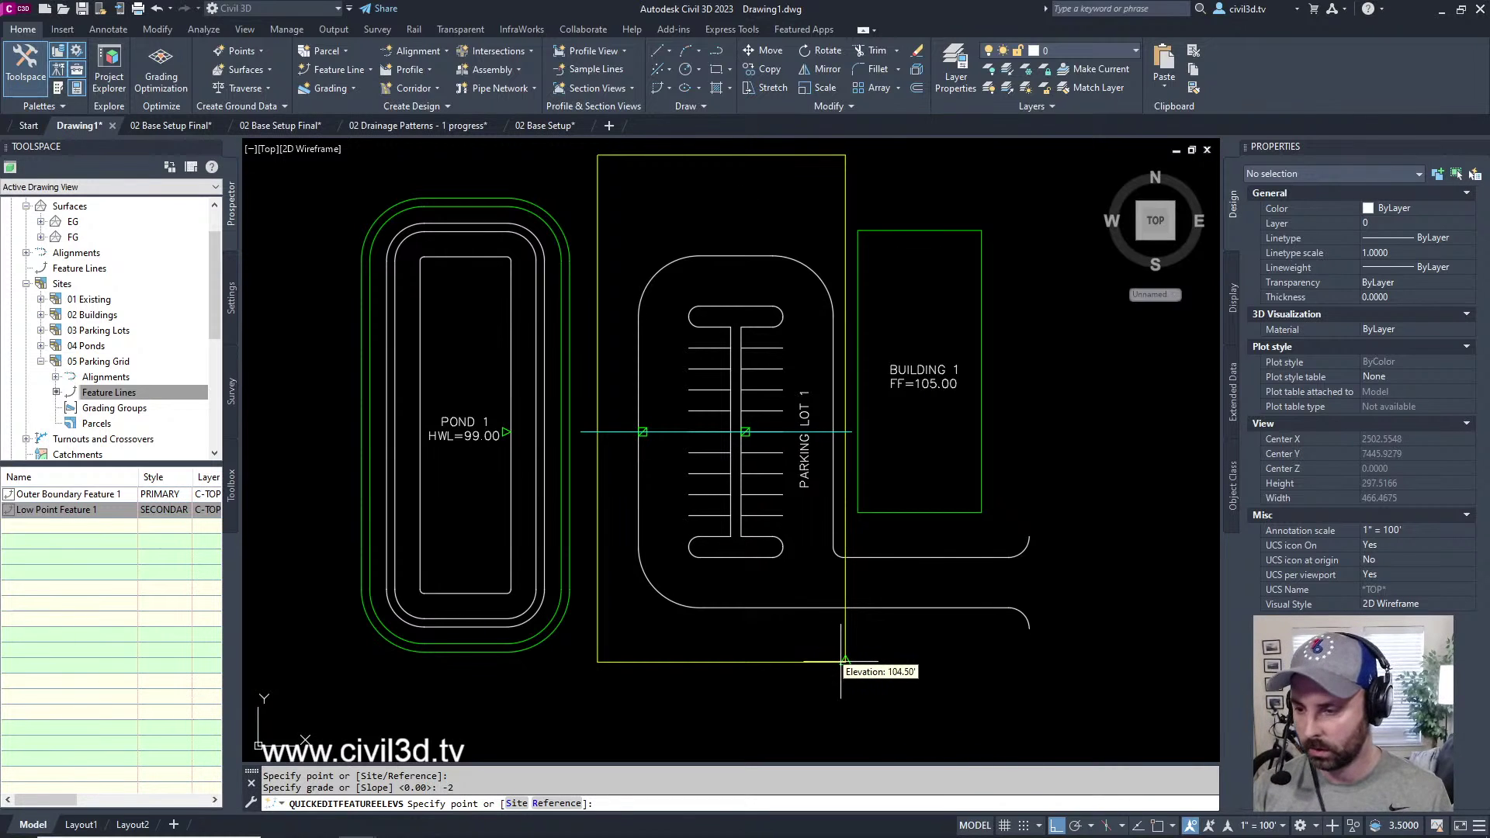
left_click(704, 672)
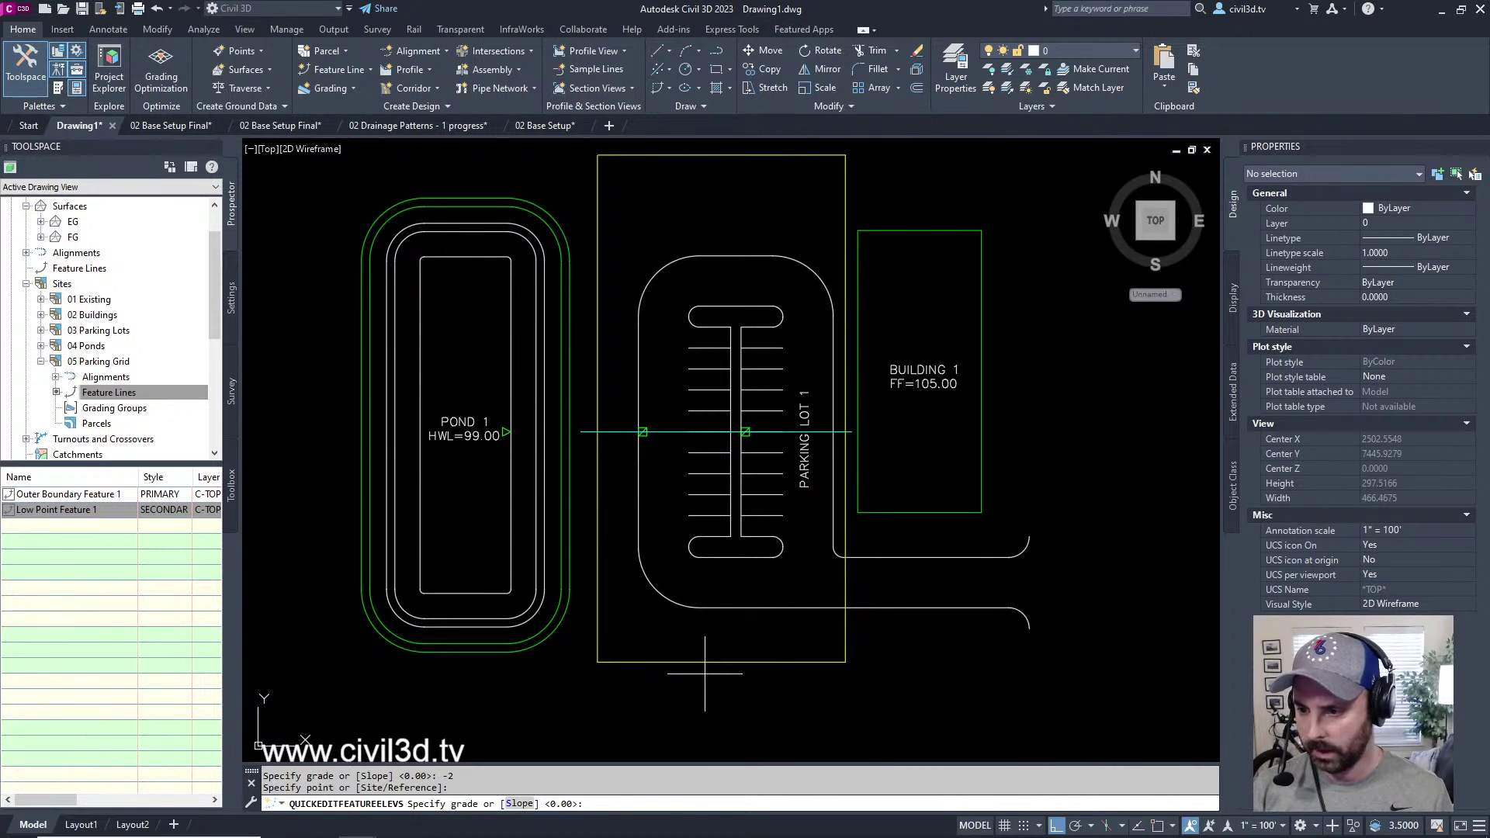
key("Return")
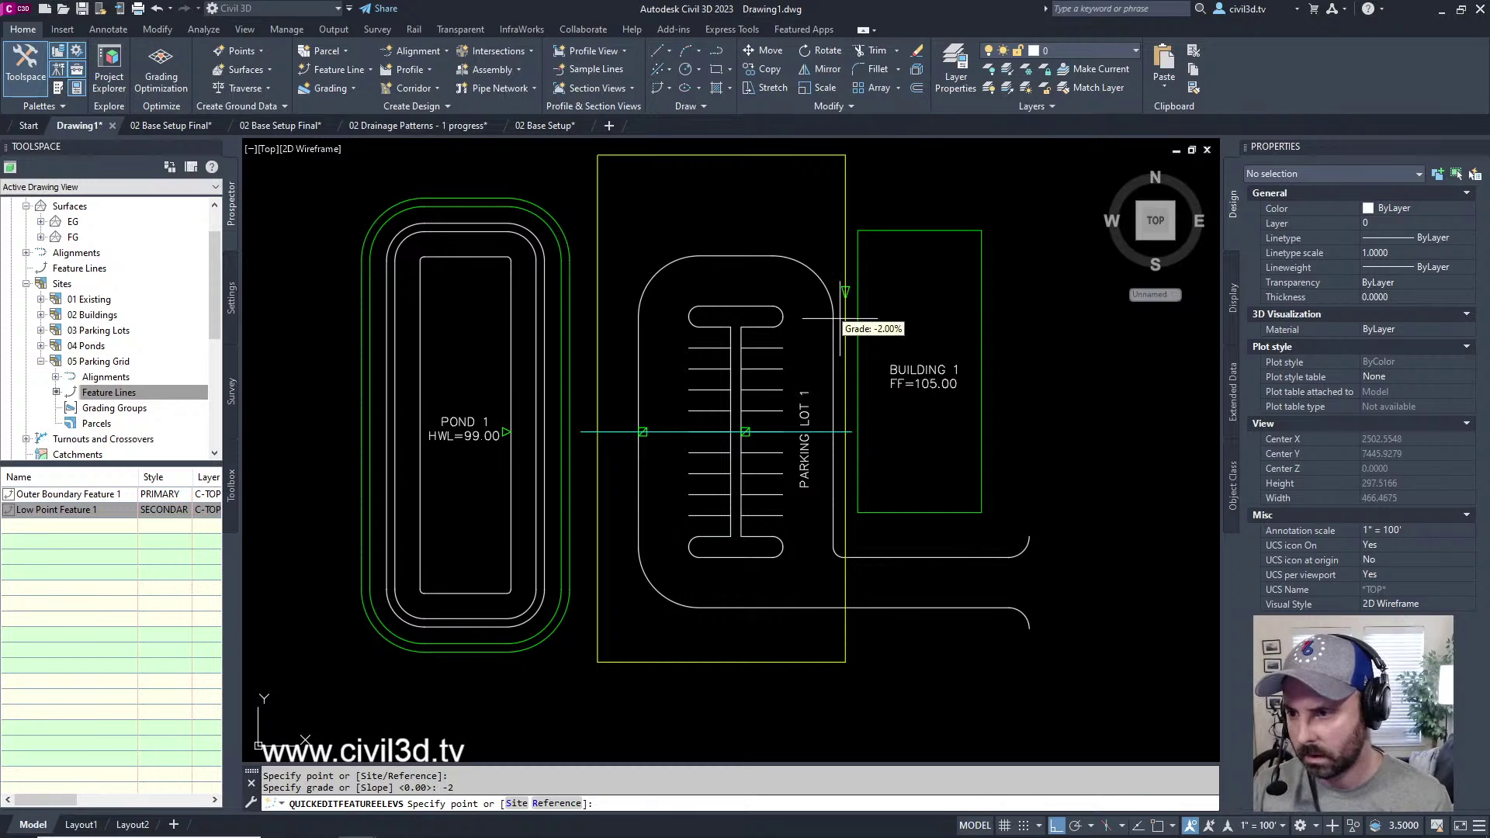
- Set a -2% grade on the boundary's pond-side edge, from its north corner down to the low point line
middle_click_drag(798, 260, 818, 320)
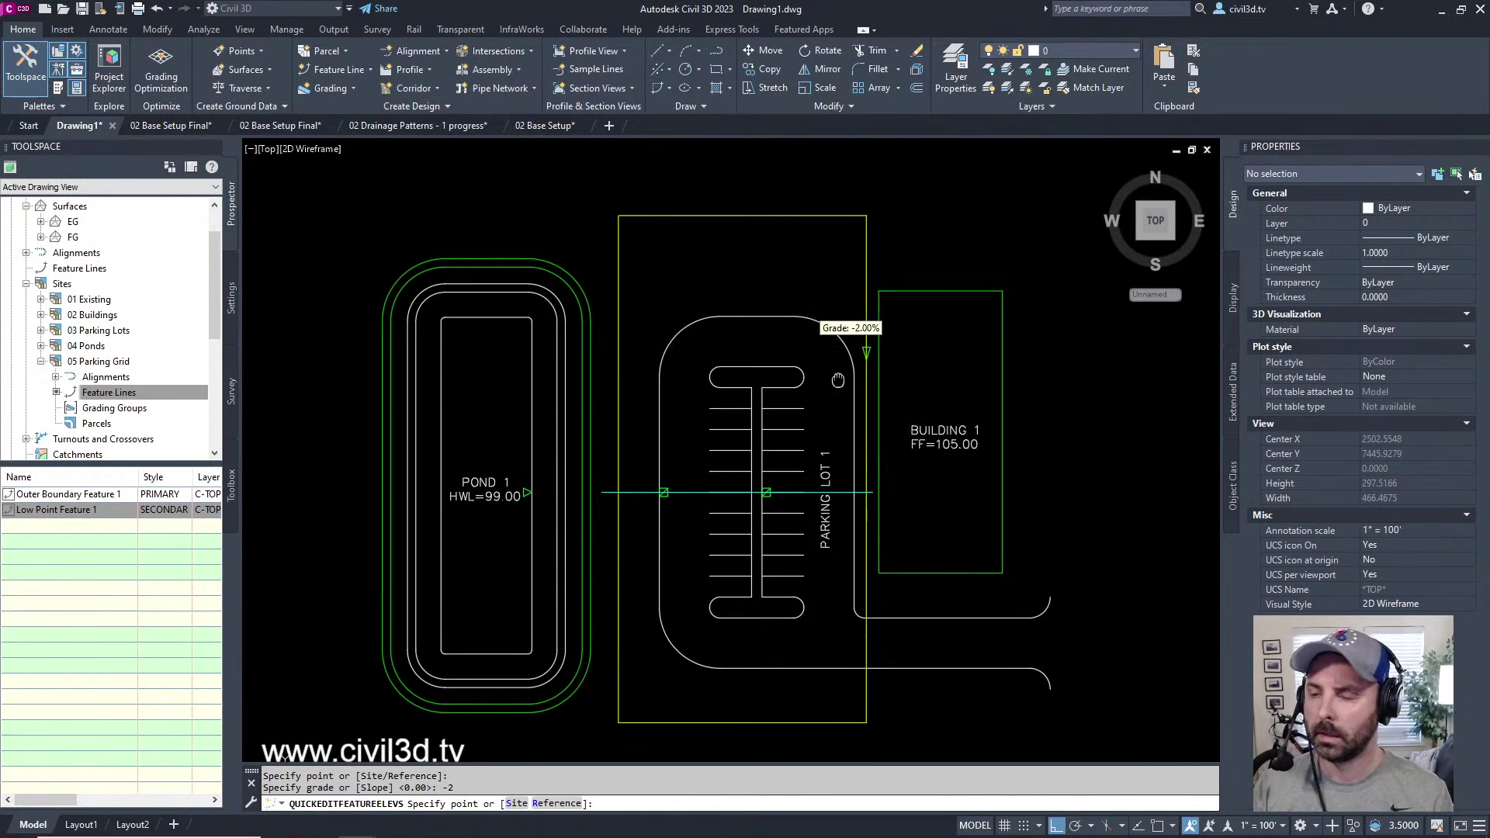
middle_click_drag(831, 377, 831, 339)
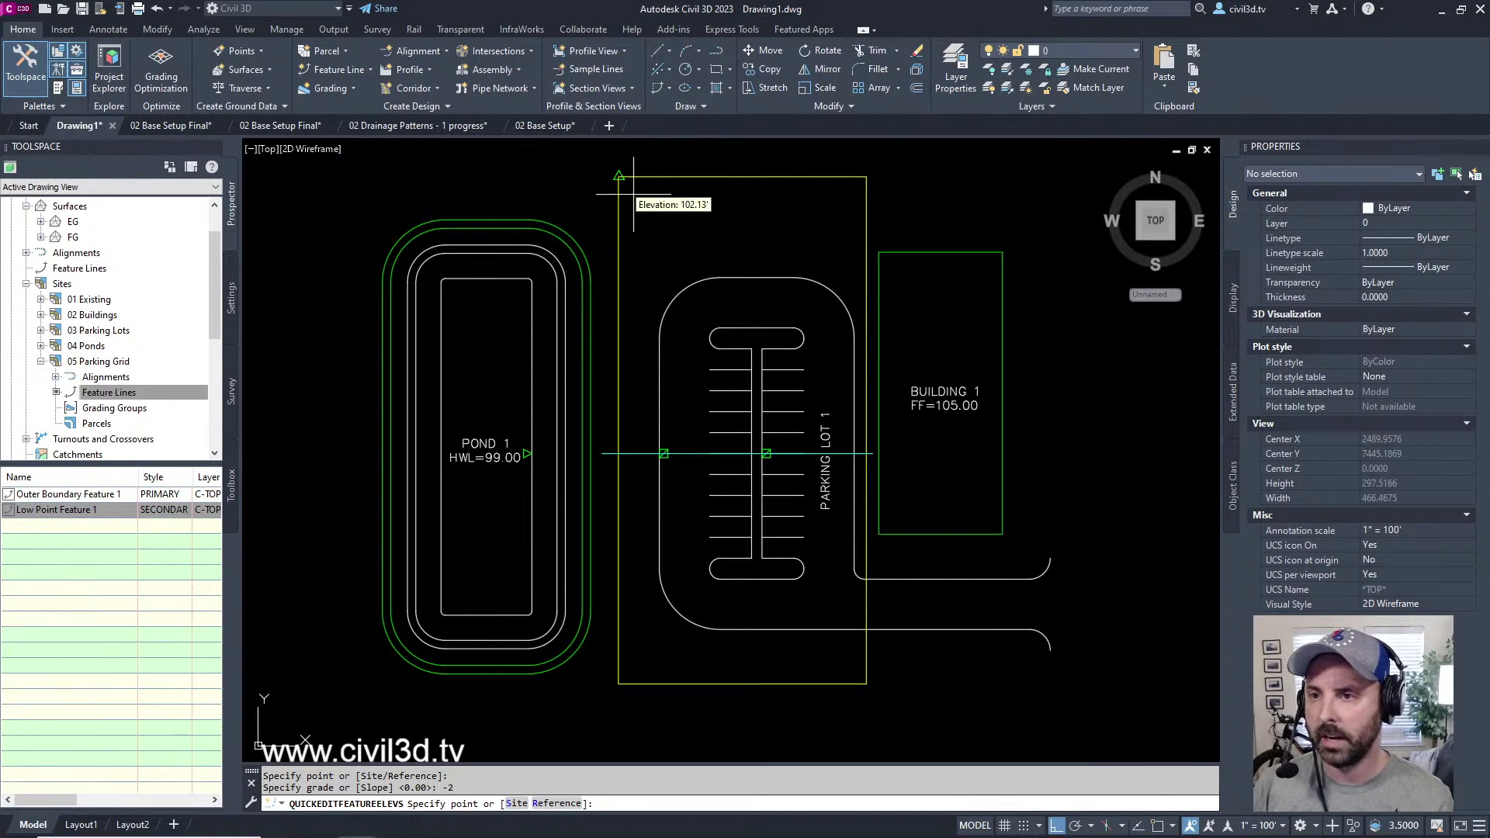
left_click(618, 340)
type("-2")
key("Return")
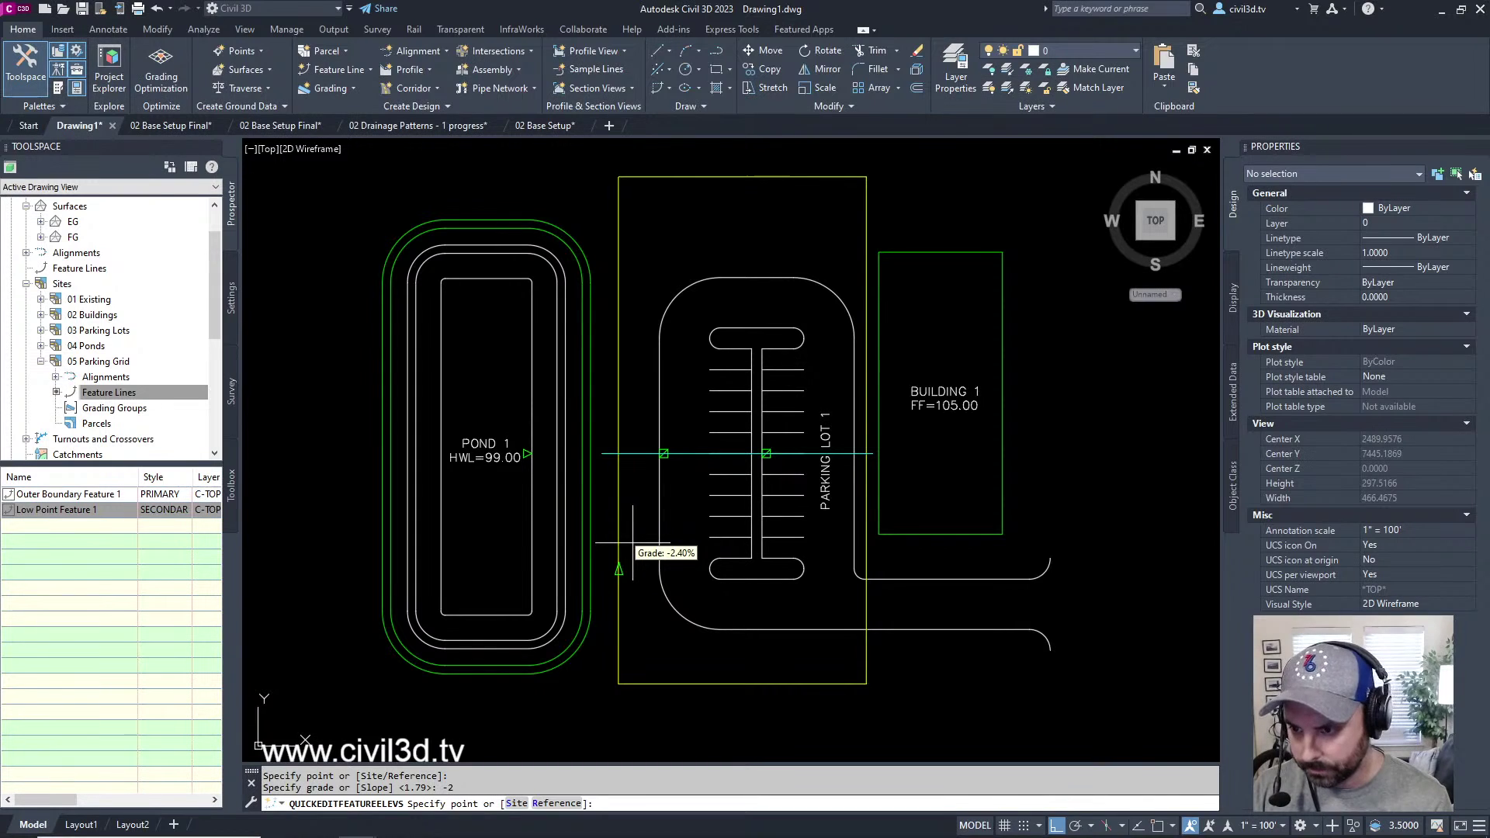
scroll(718, 544, "down", 2)
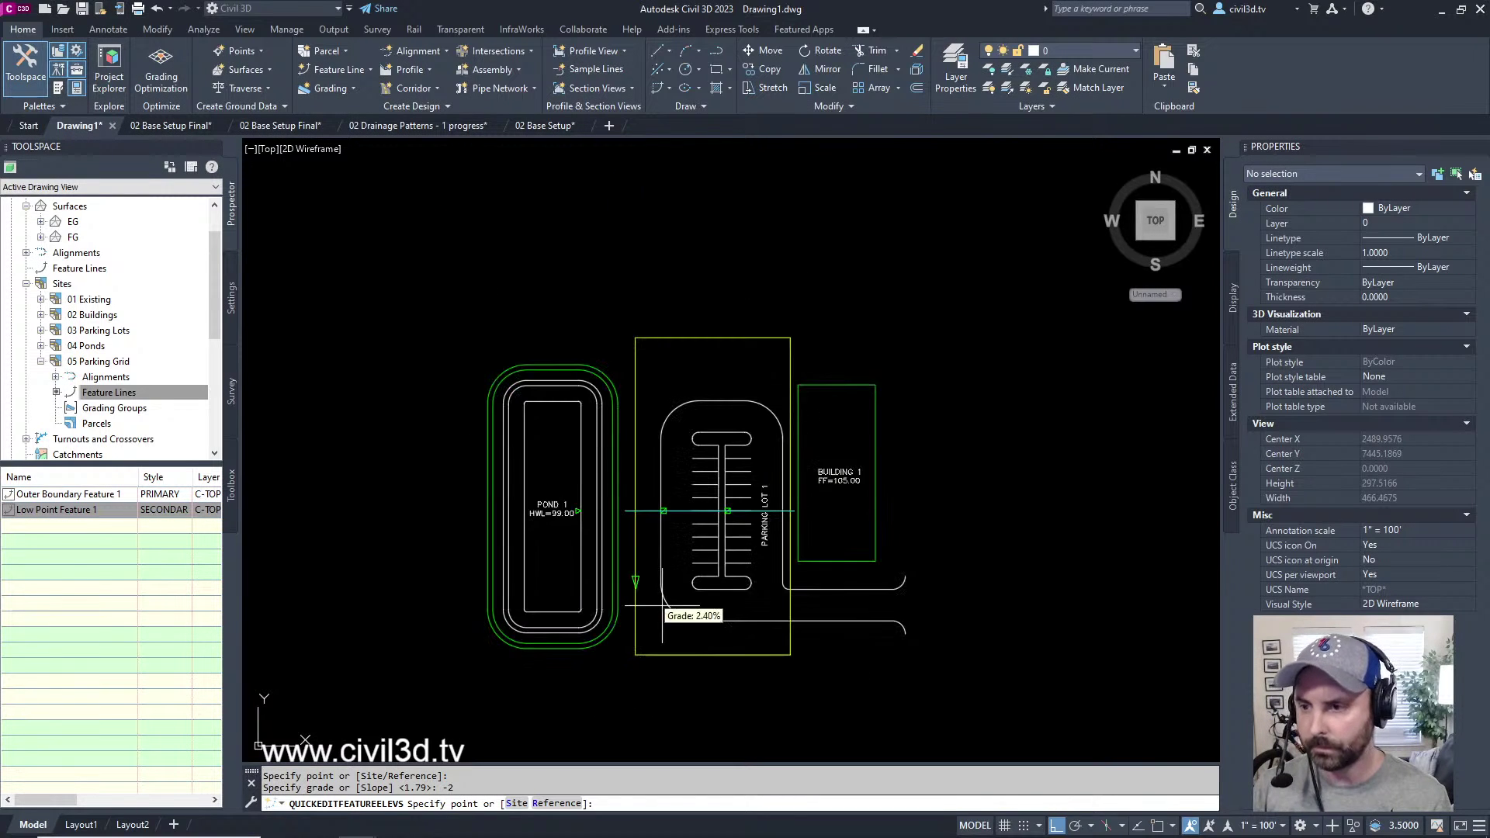
key("Escape")
key("Escape")
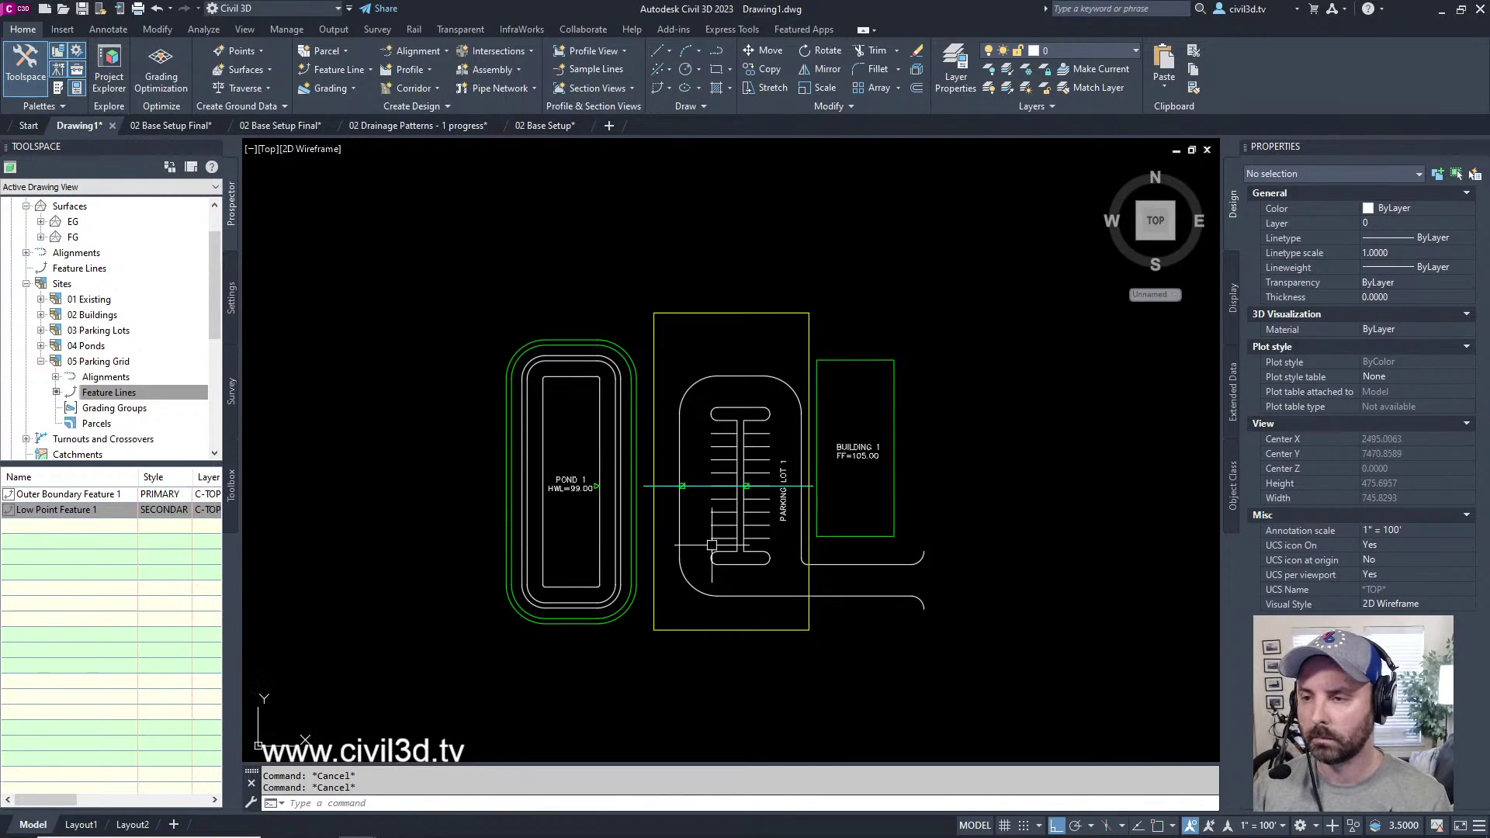
scroll(720, 550, "up", 3)
mouse_move(792, 569)
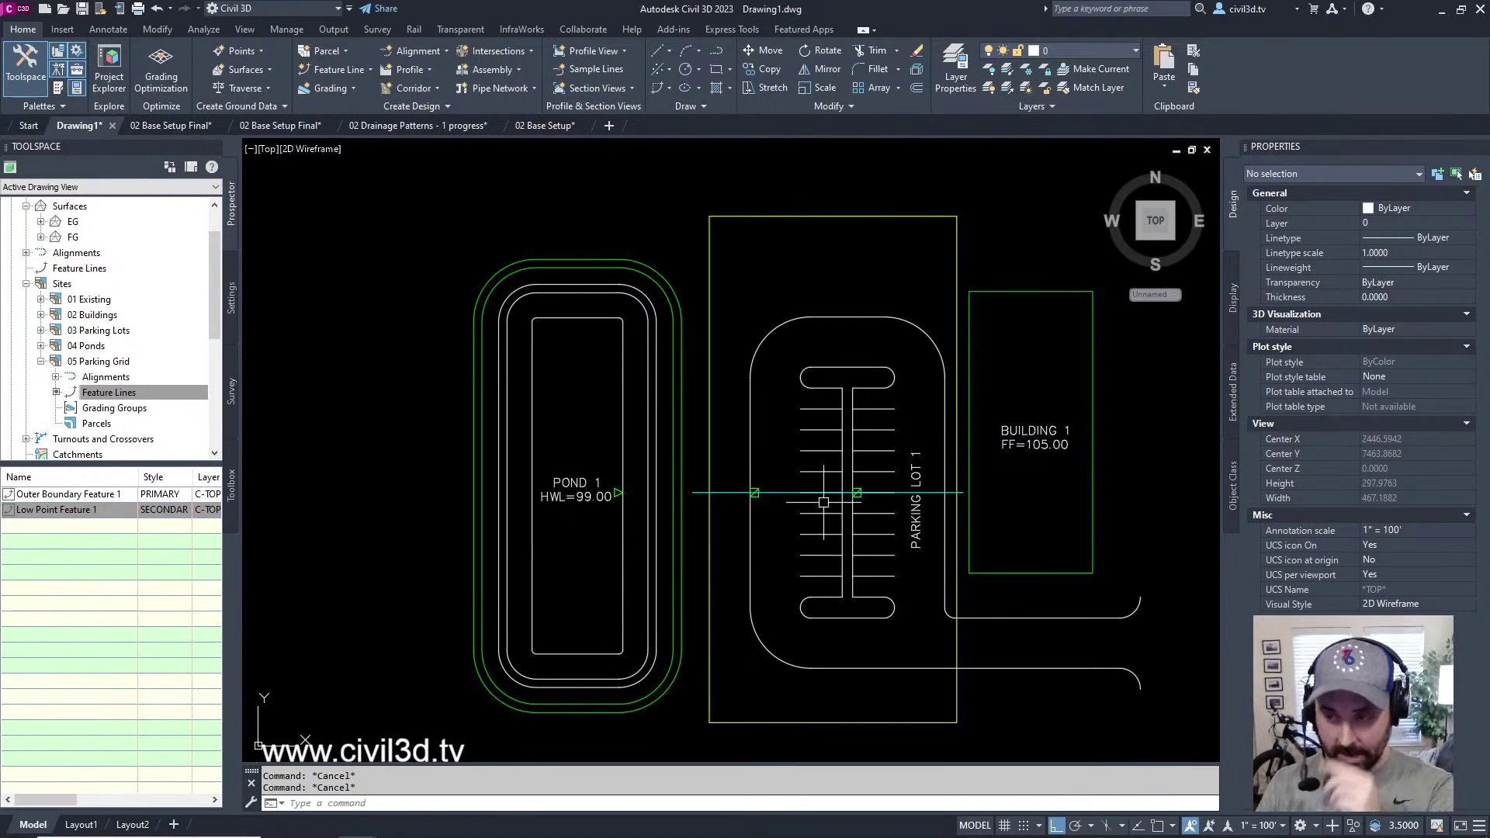
mouse_move(880, 536)
middle_mouse_down()
mouse_move(828, 538)
mouse_move(818, 522)
middle_mouse_up()
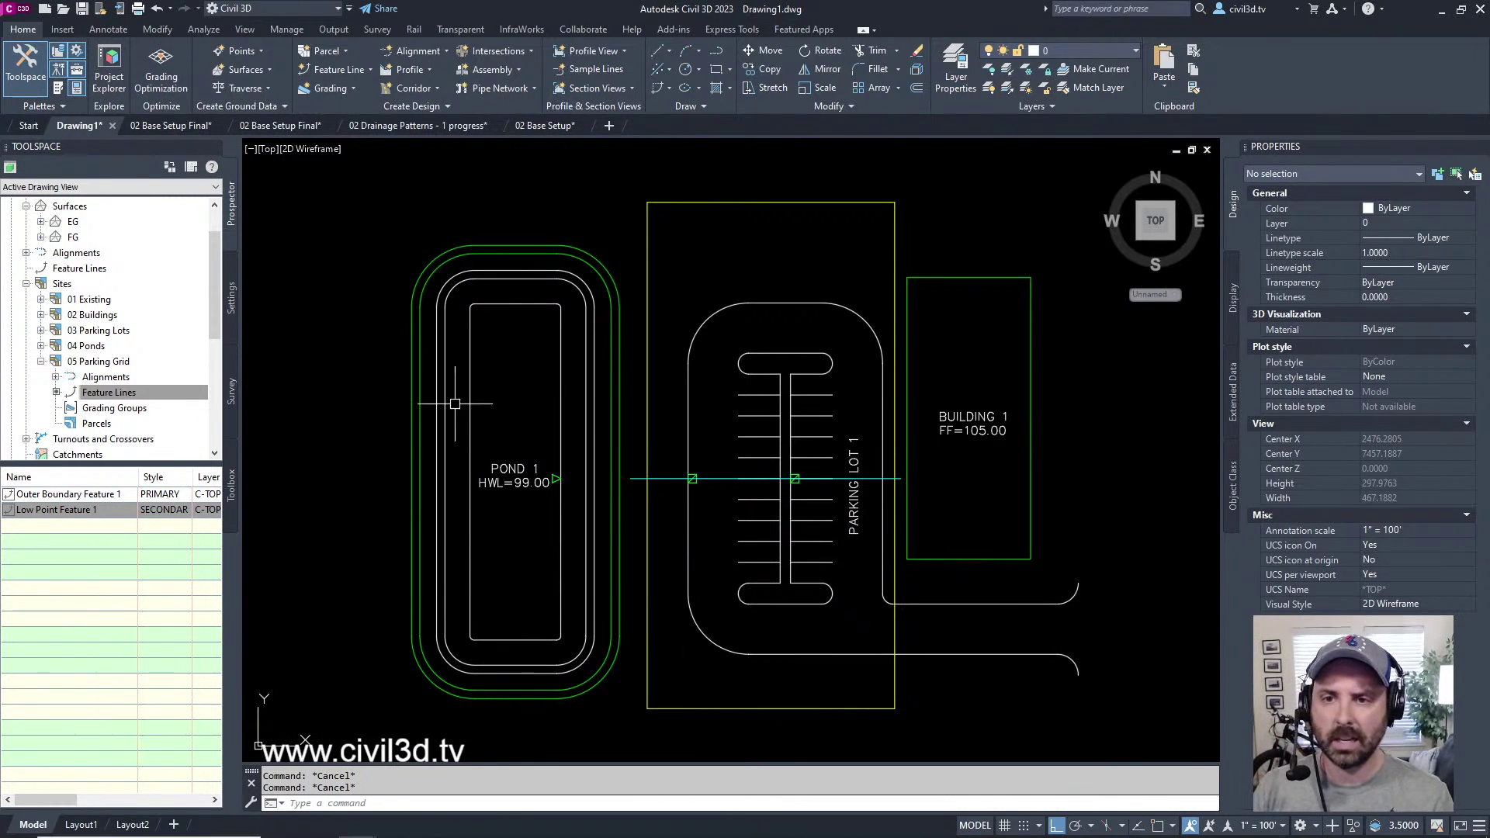
left_click(859, 201)
key("Escape")
- Create a TIN surface named Parking Lot Grid
left_click_drag(212, 301, 213, 277)
left_click(70, 256)
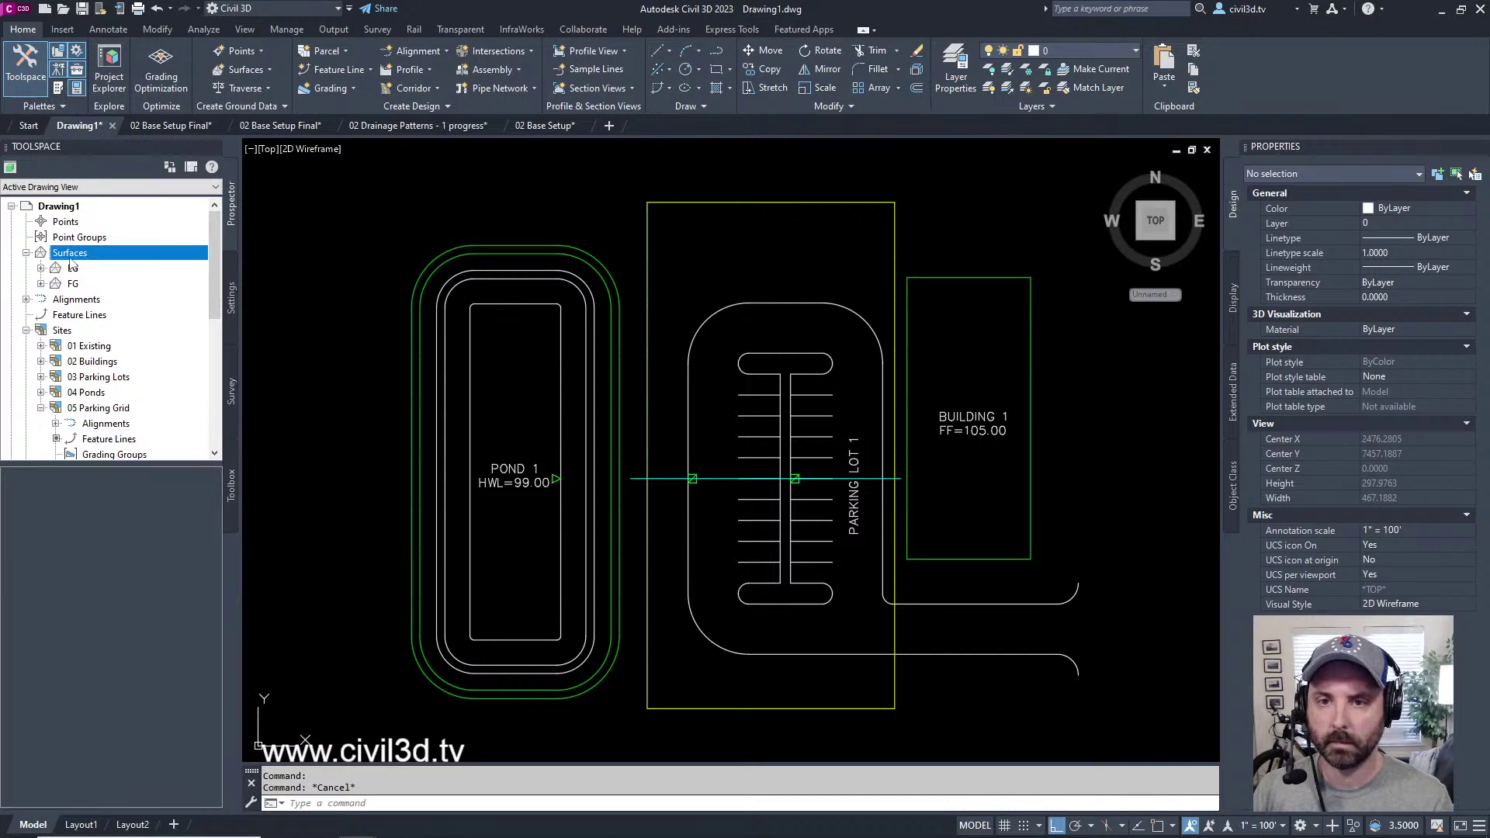
right_click(71, 254)
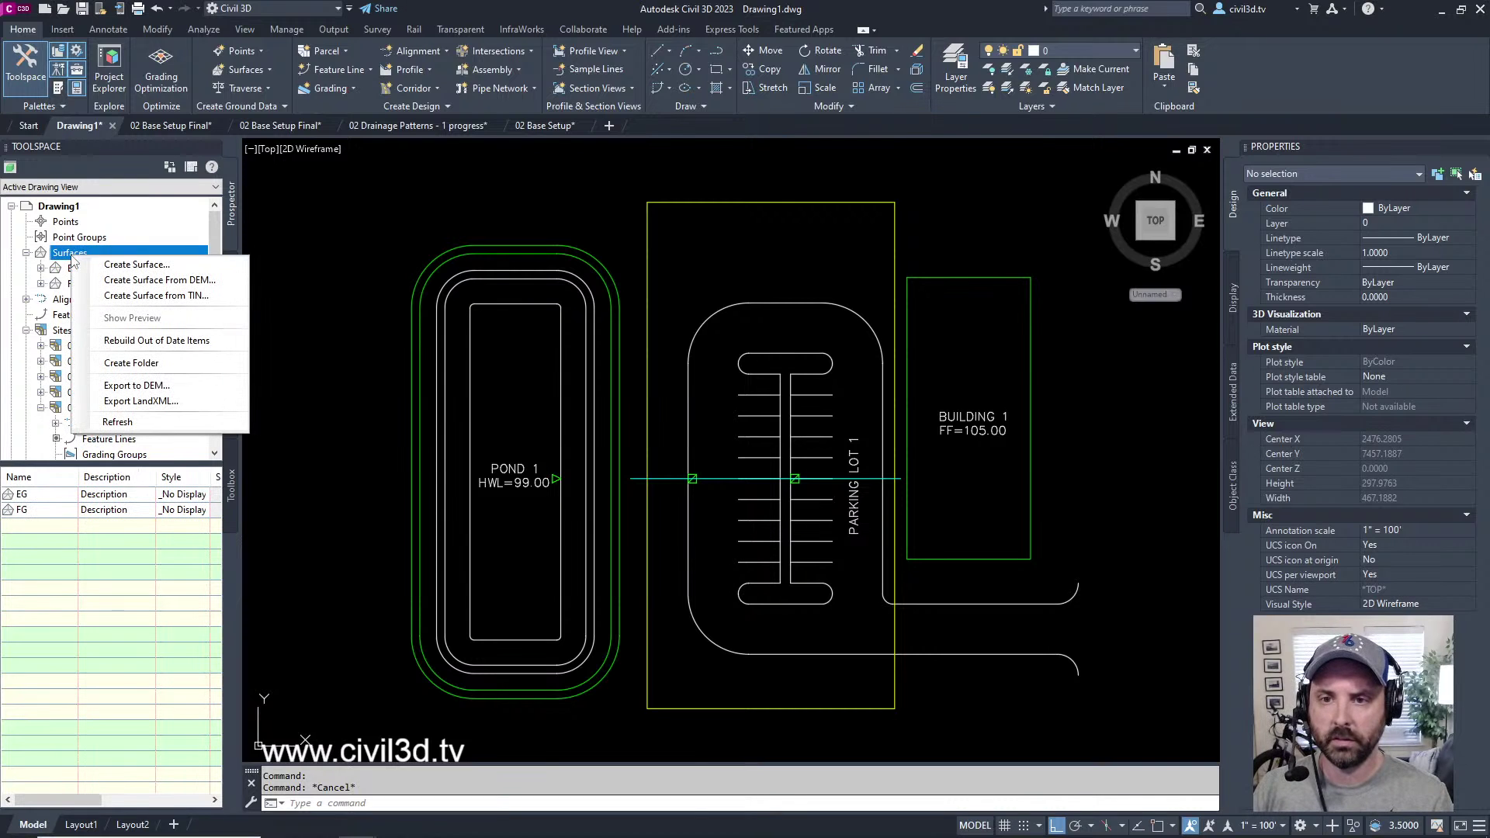
left_click(126, 266)
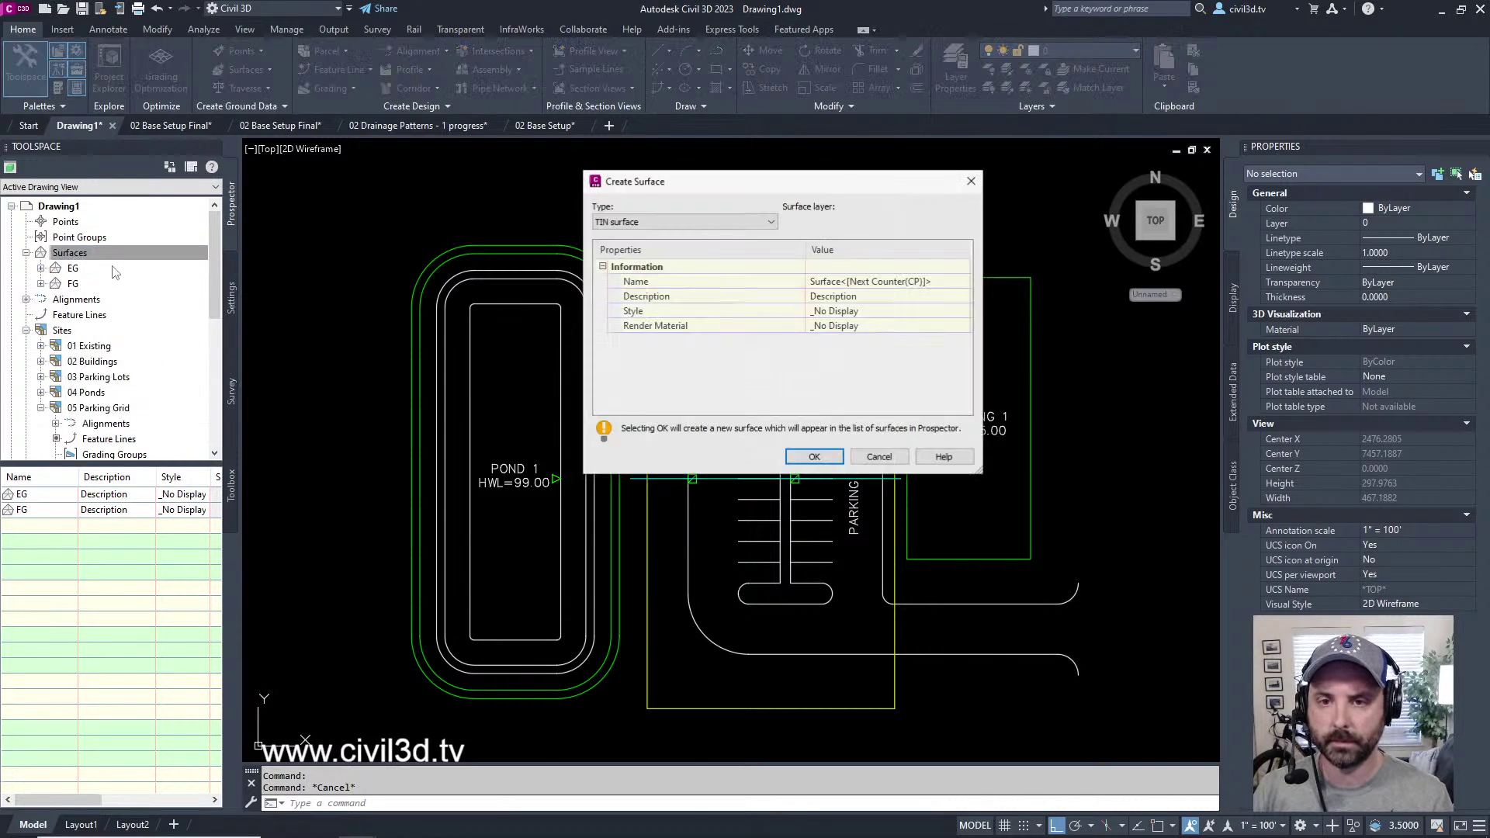
left_click(901, 284)
type("P")
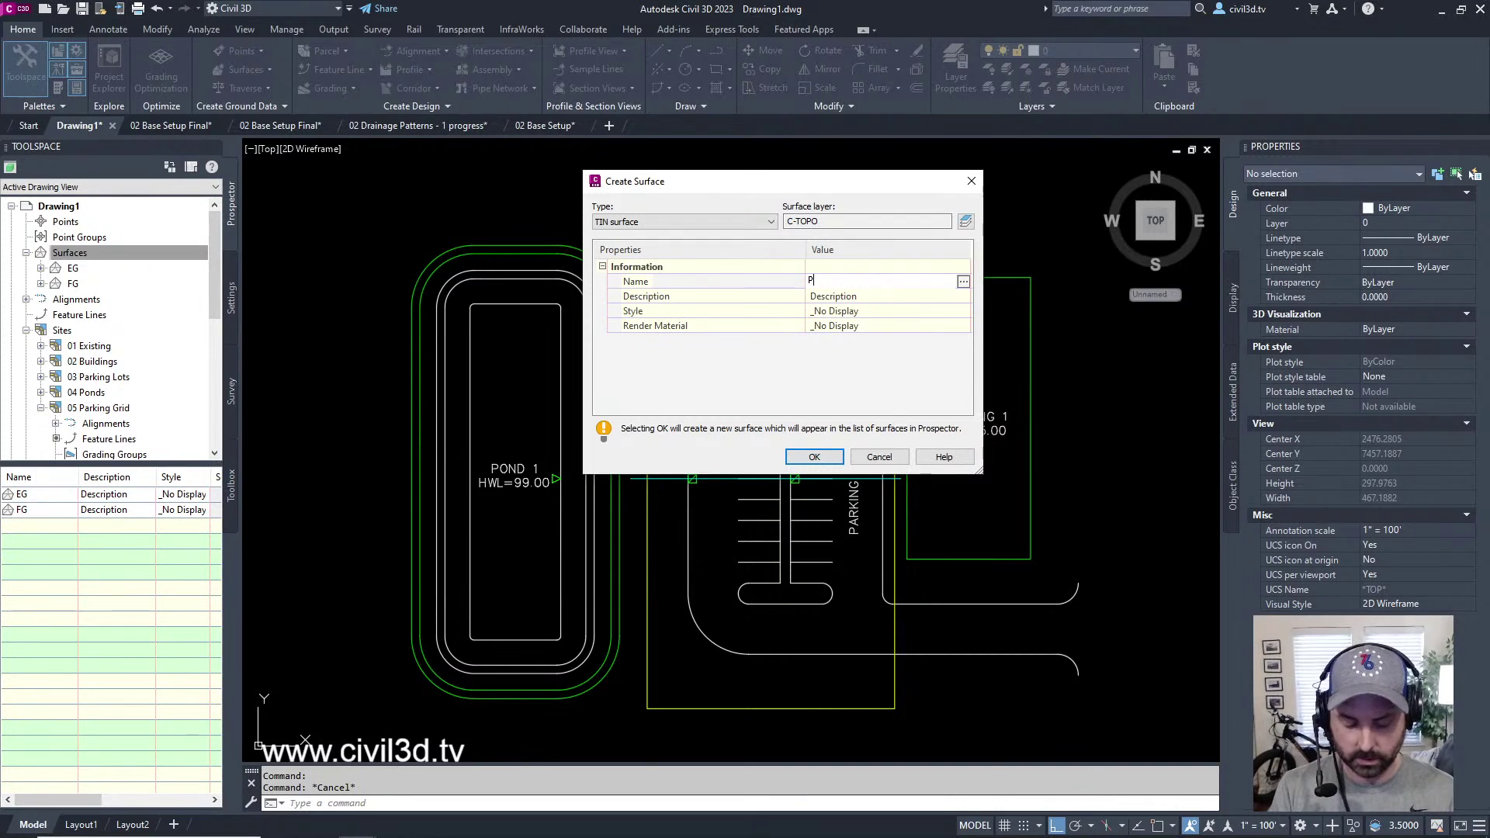
type("arking Lot Grid")
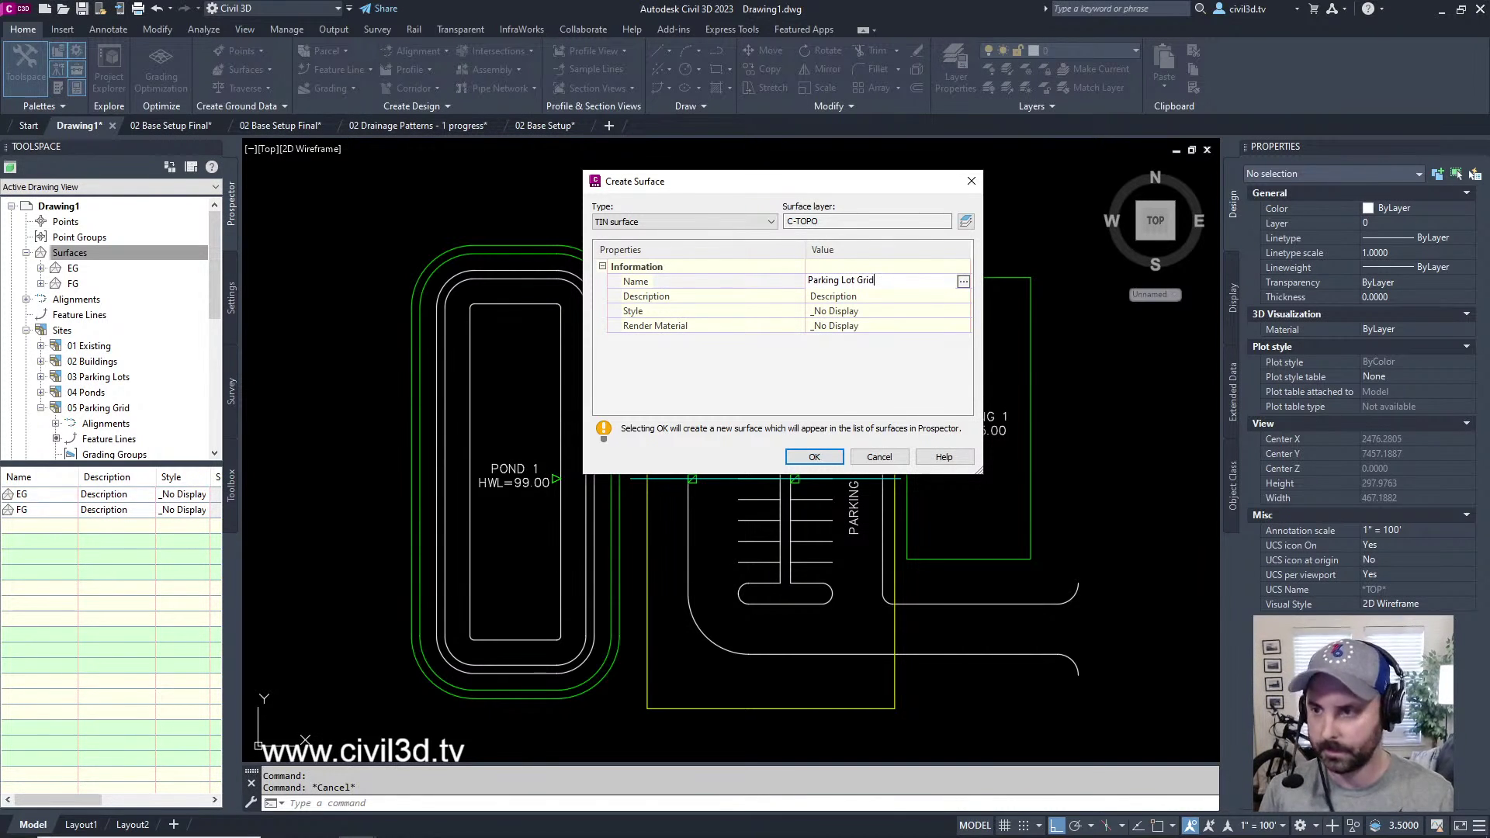
left_click(814, 457)
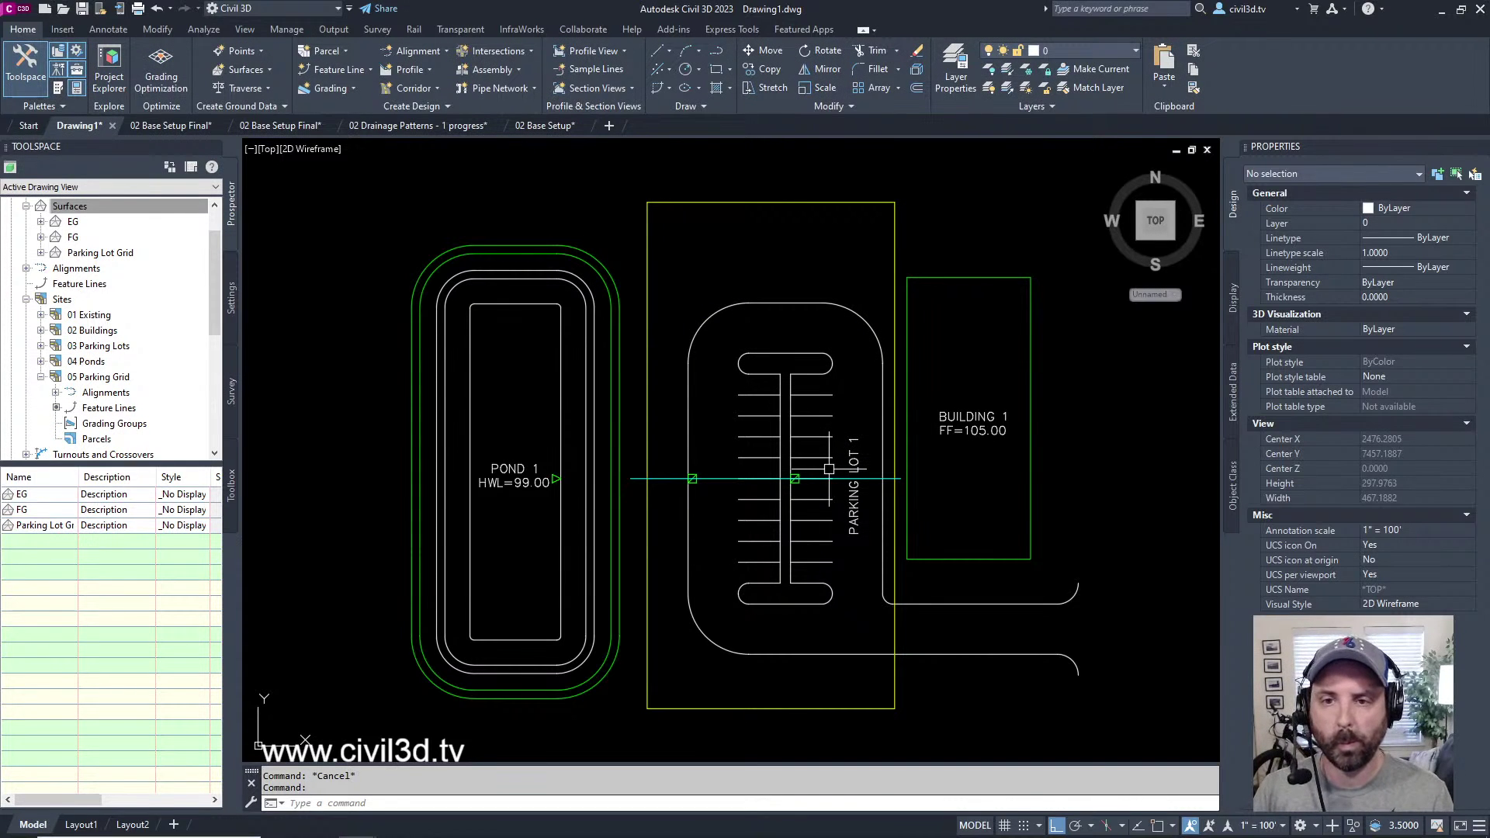
- Check the grades and elevations along the low point feature line with Quick Elevation Edit, from the building side to the pond side
middle_click_drag(915, 476, 864, 482)
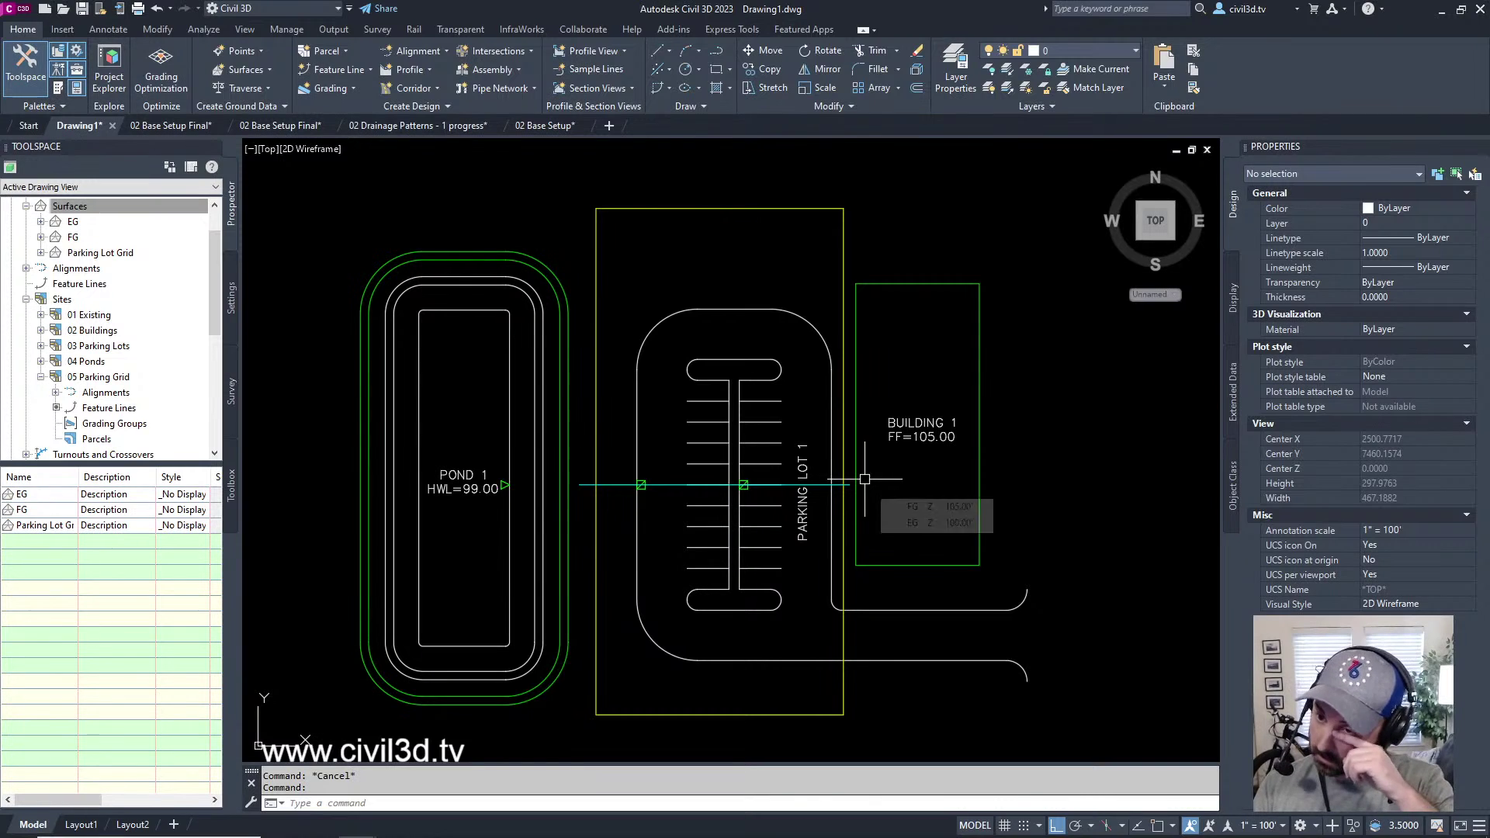
mouse_move(877, 465)
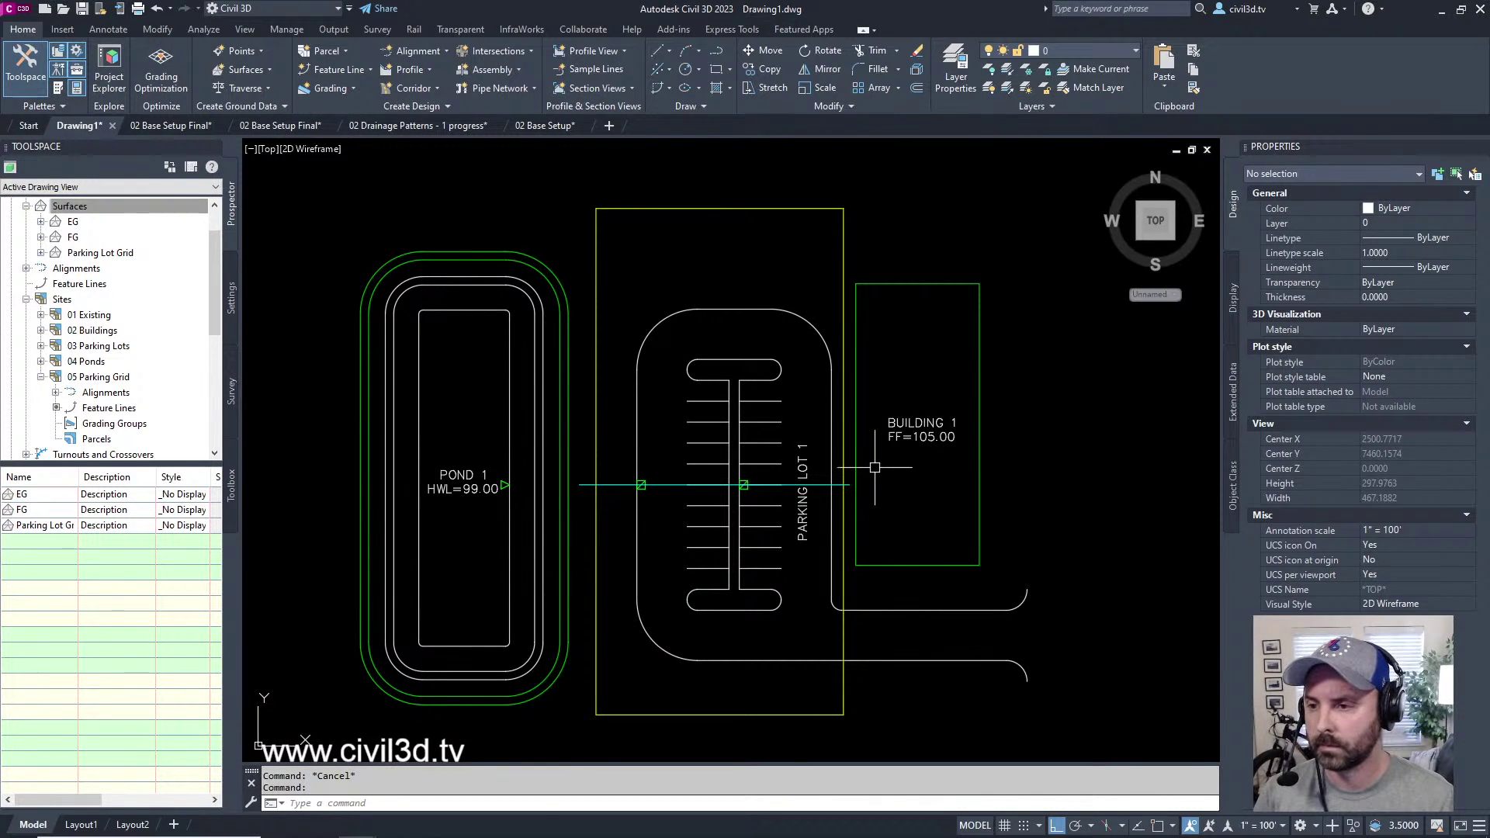
scroll(829, 492, "up", 3)
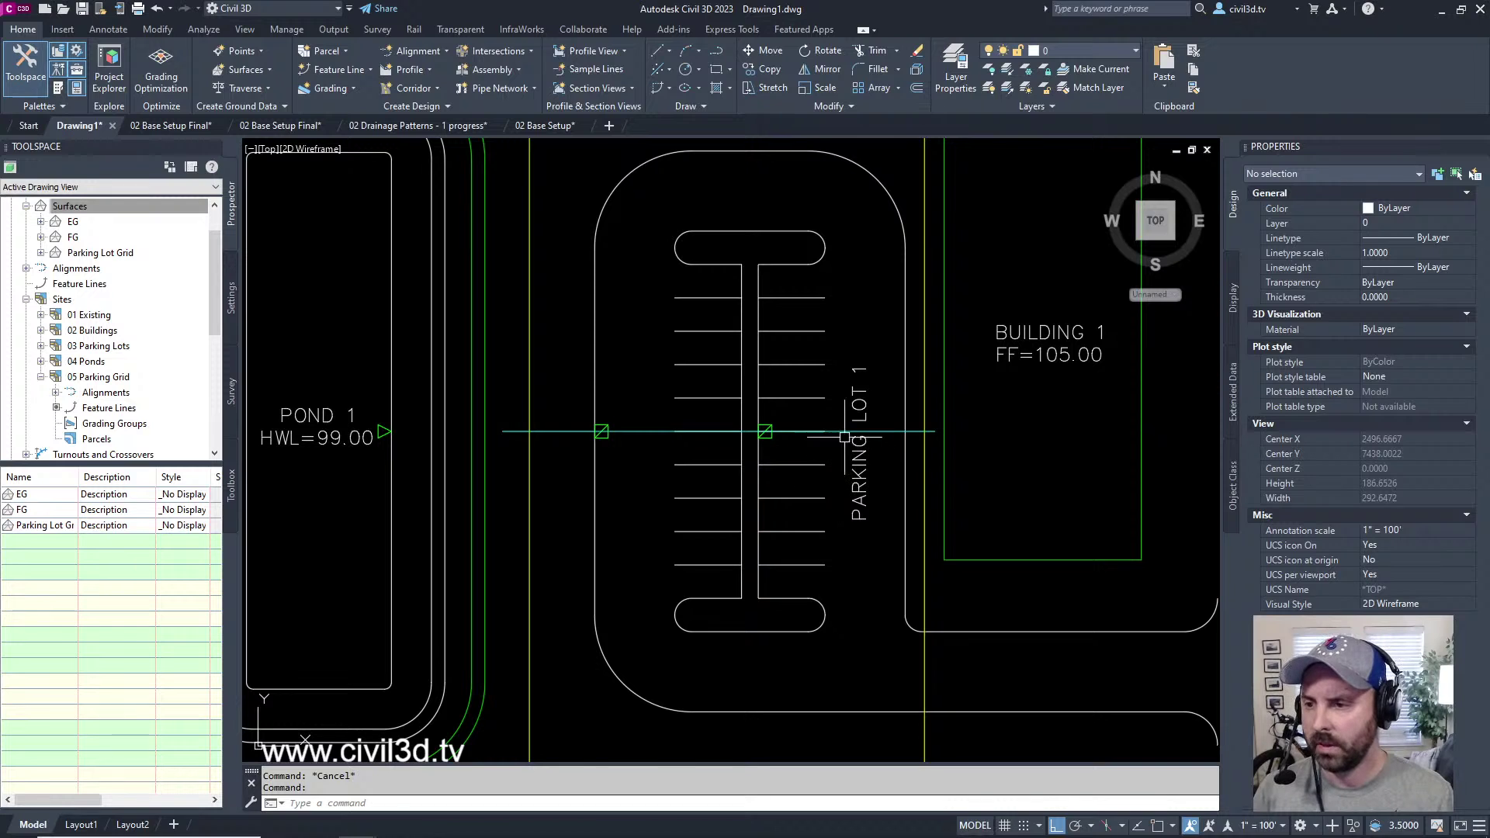
left_click(839, 430)
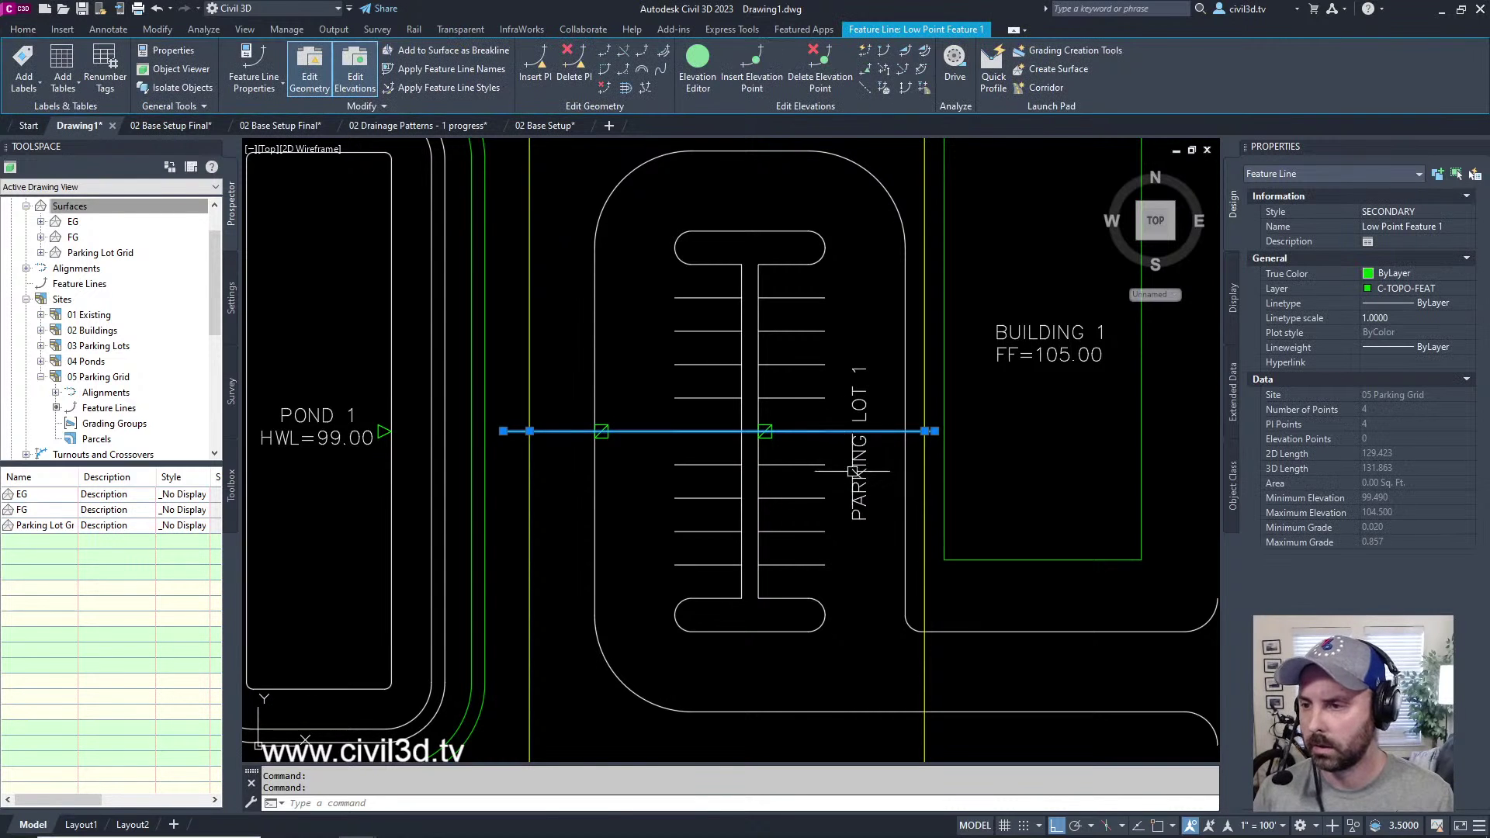
left_click(864, 52)
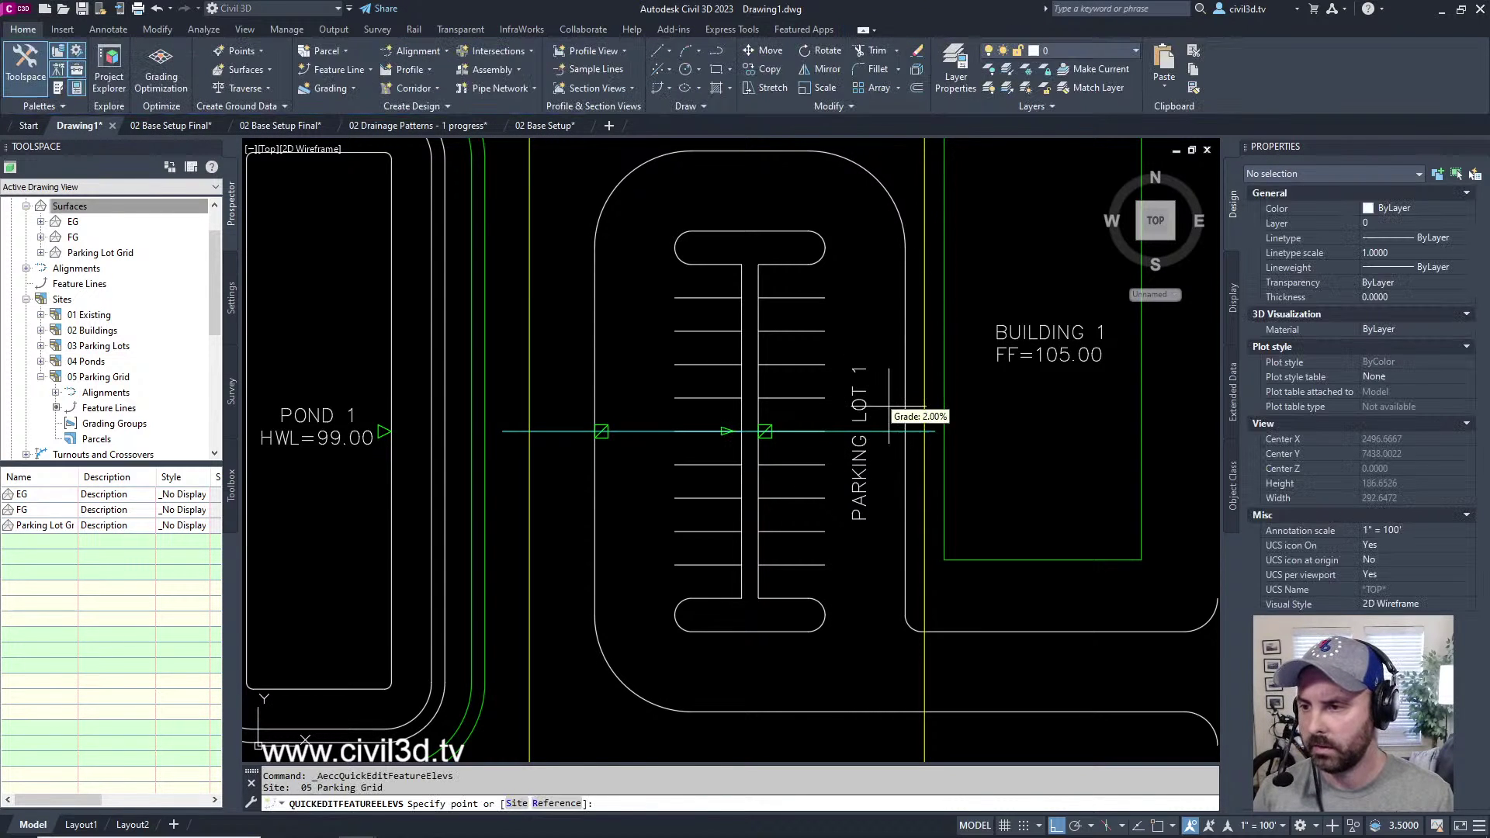
scroll(931, 457, "up", 5)
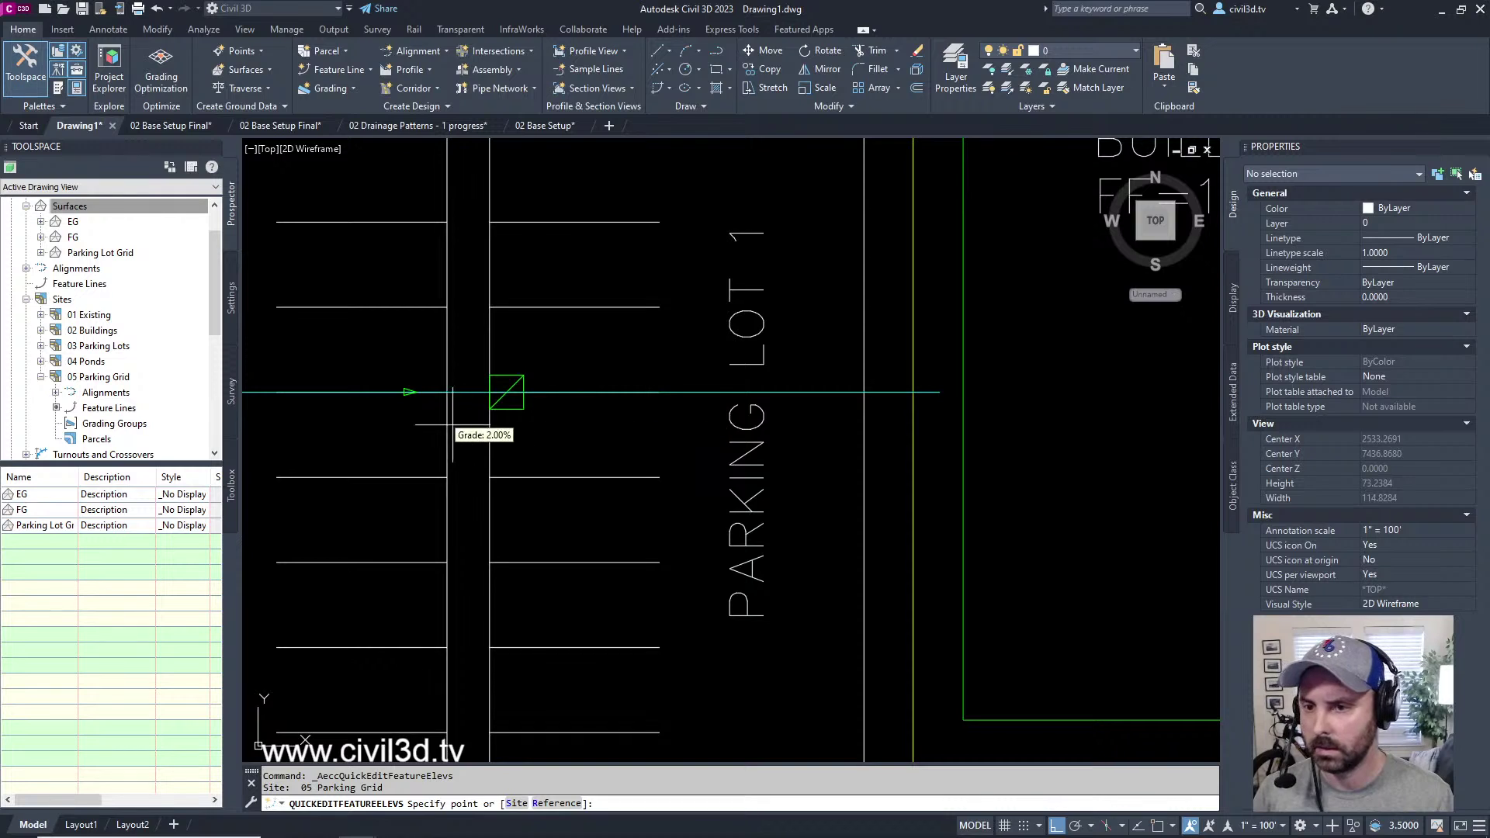
middle_click_drag(434, 423, 802, 387)
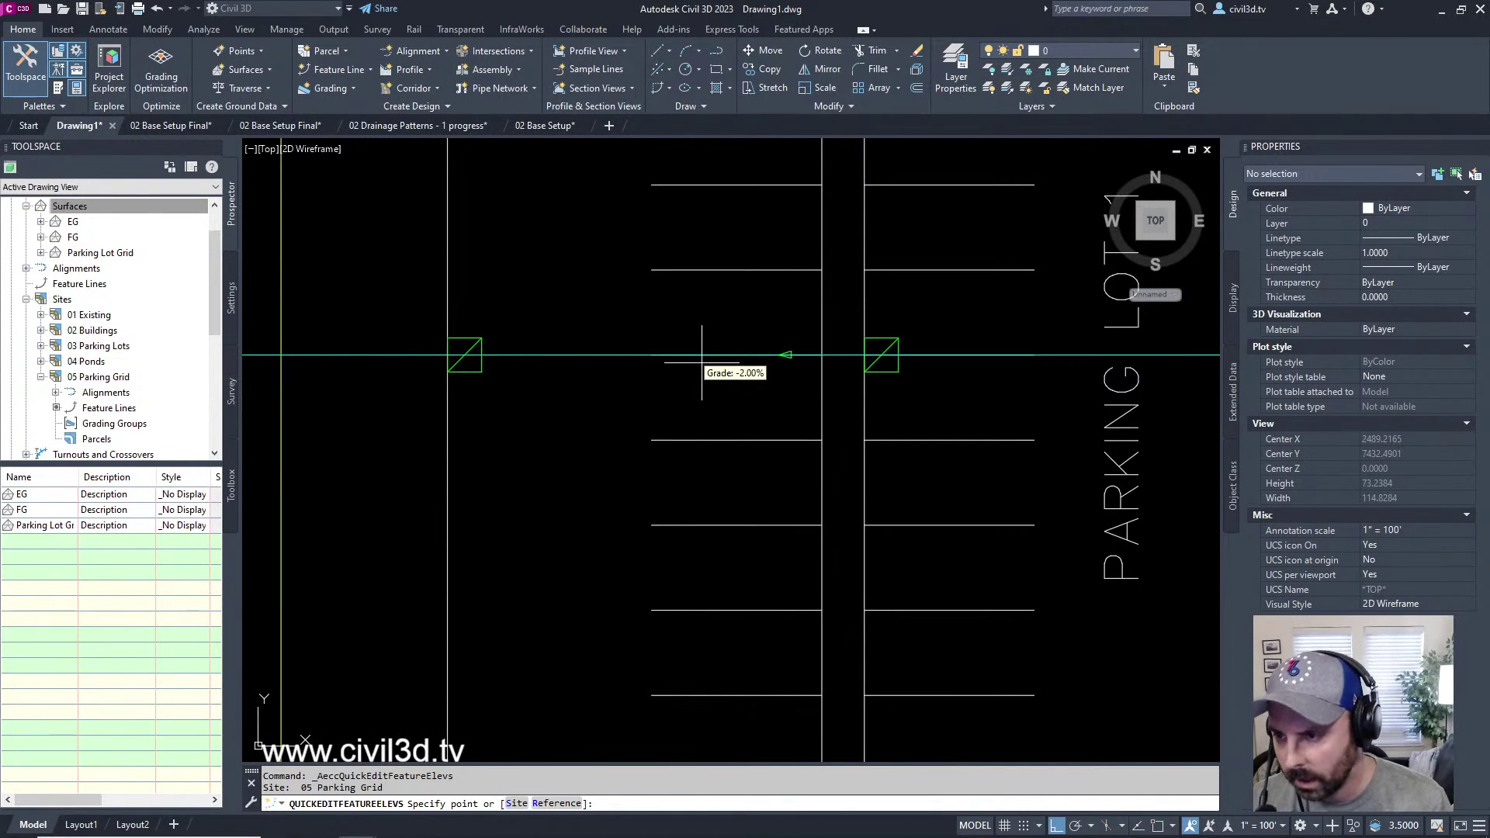
scroll(702, 362, "down", 2)
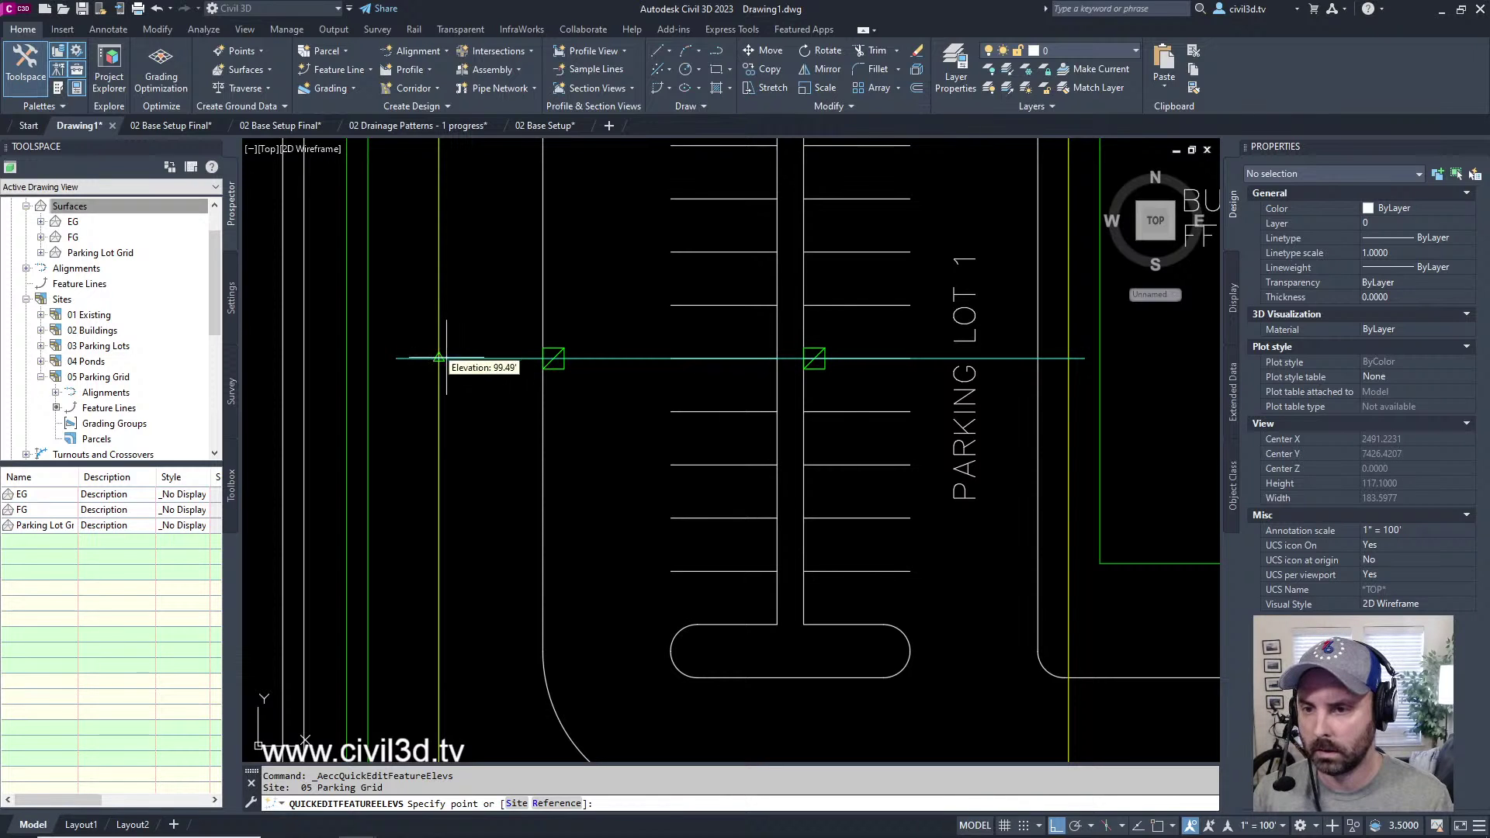
scroll(446, 358, "down", 5)
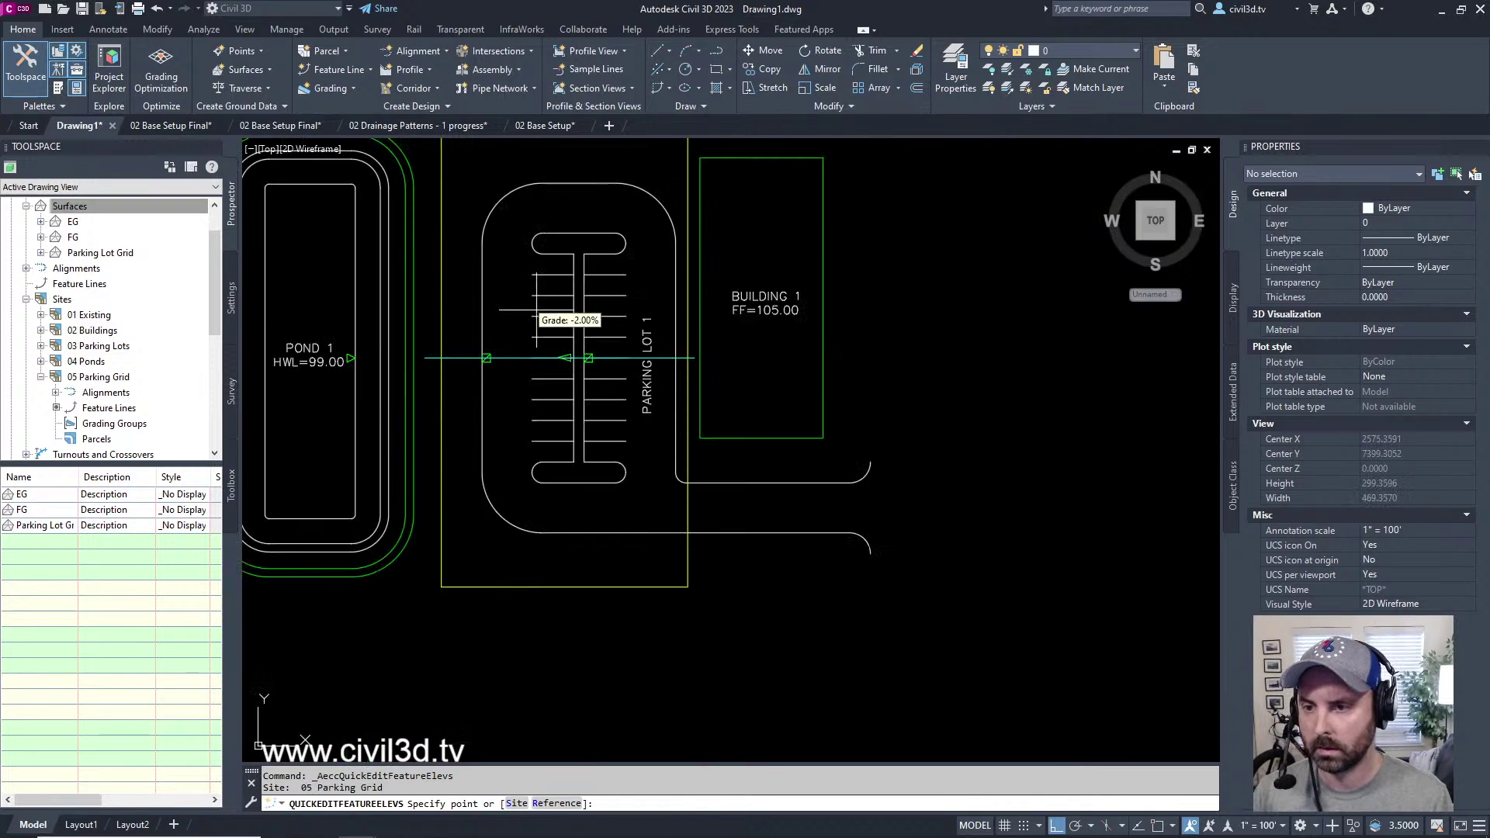
key("Escape")
key("Escape")
middle_click_drag(489, 347, 644, 334)
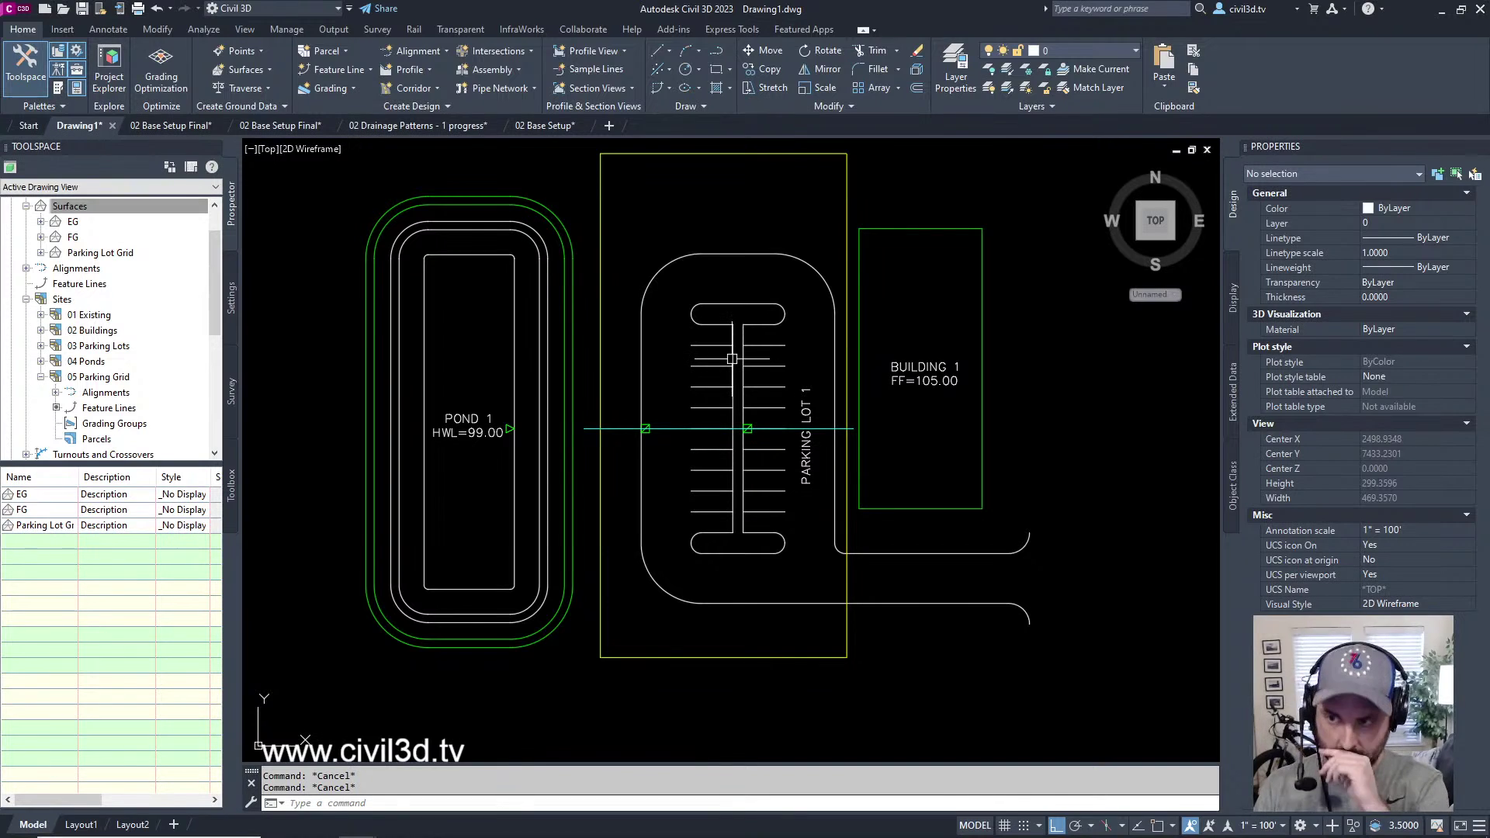
- Start adding the outer boundary and low point feature lines as breaklines, with Parking Lot Grid as the target surface
middle_click_drag(778, 345, 741, 396)
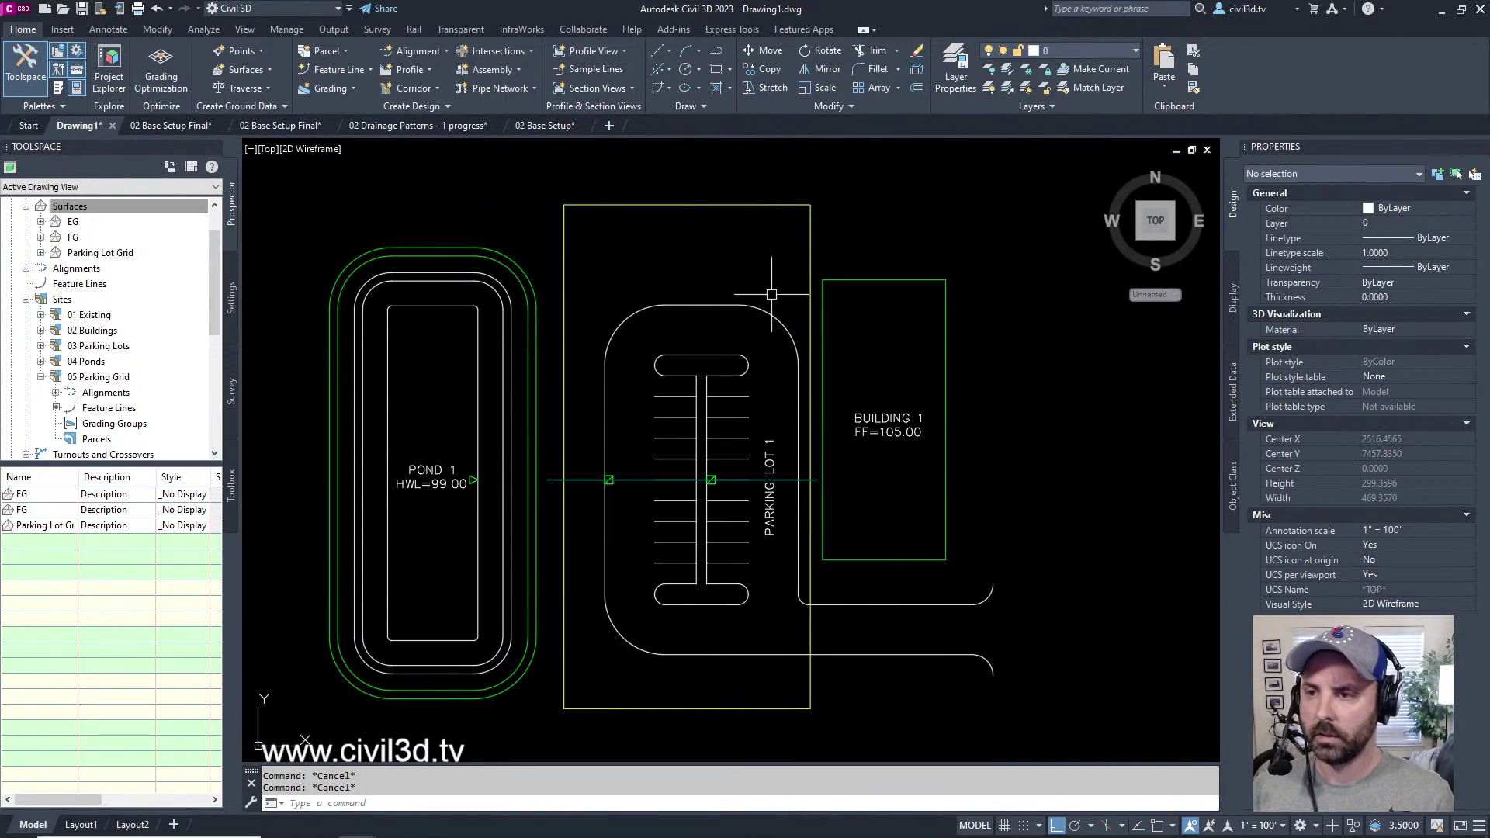
left_click(776, 205)
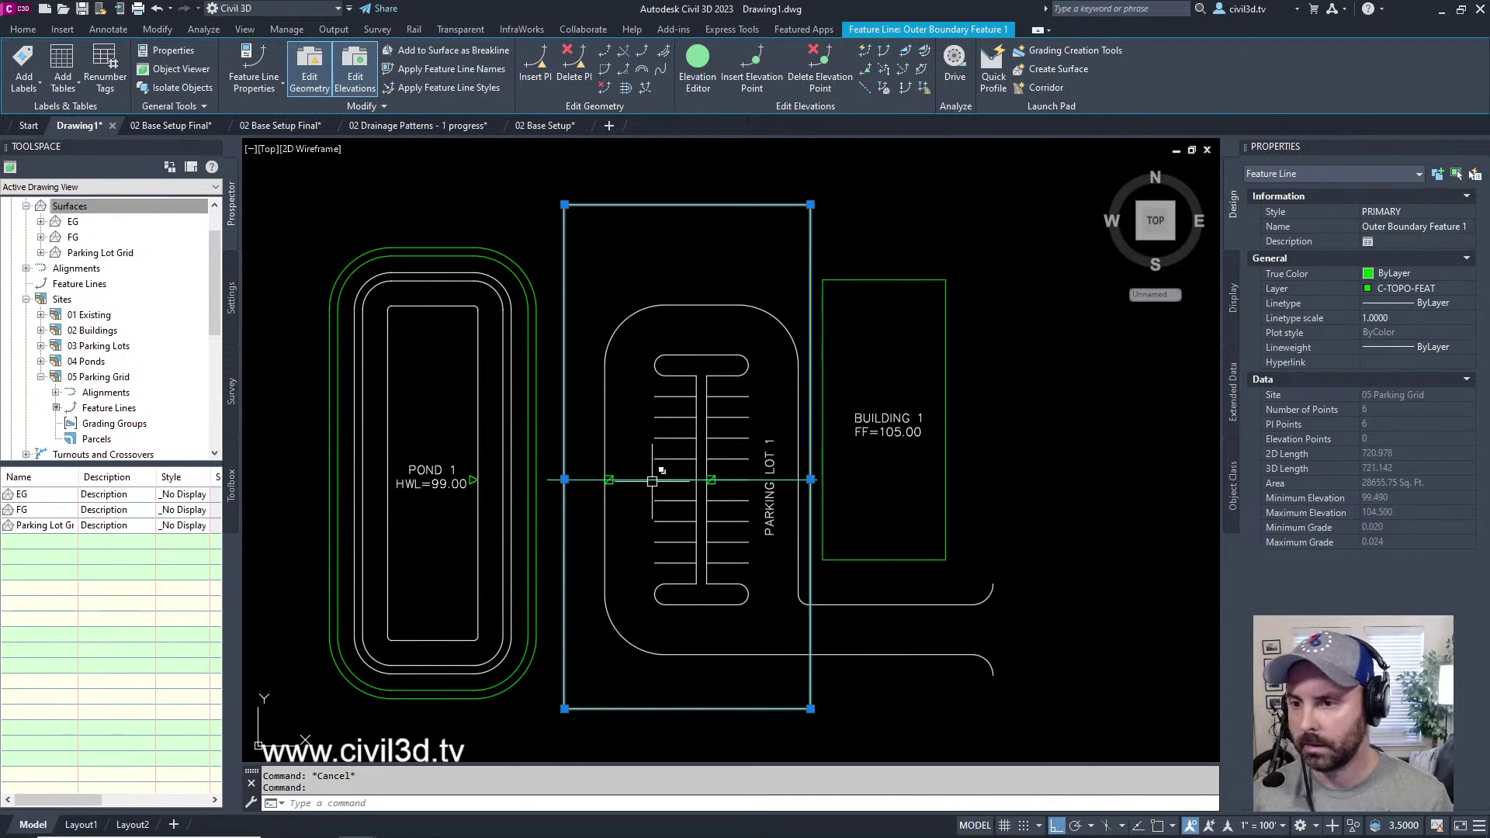
left_click(693, 484)
left_click(723, 540)
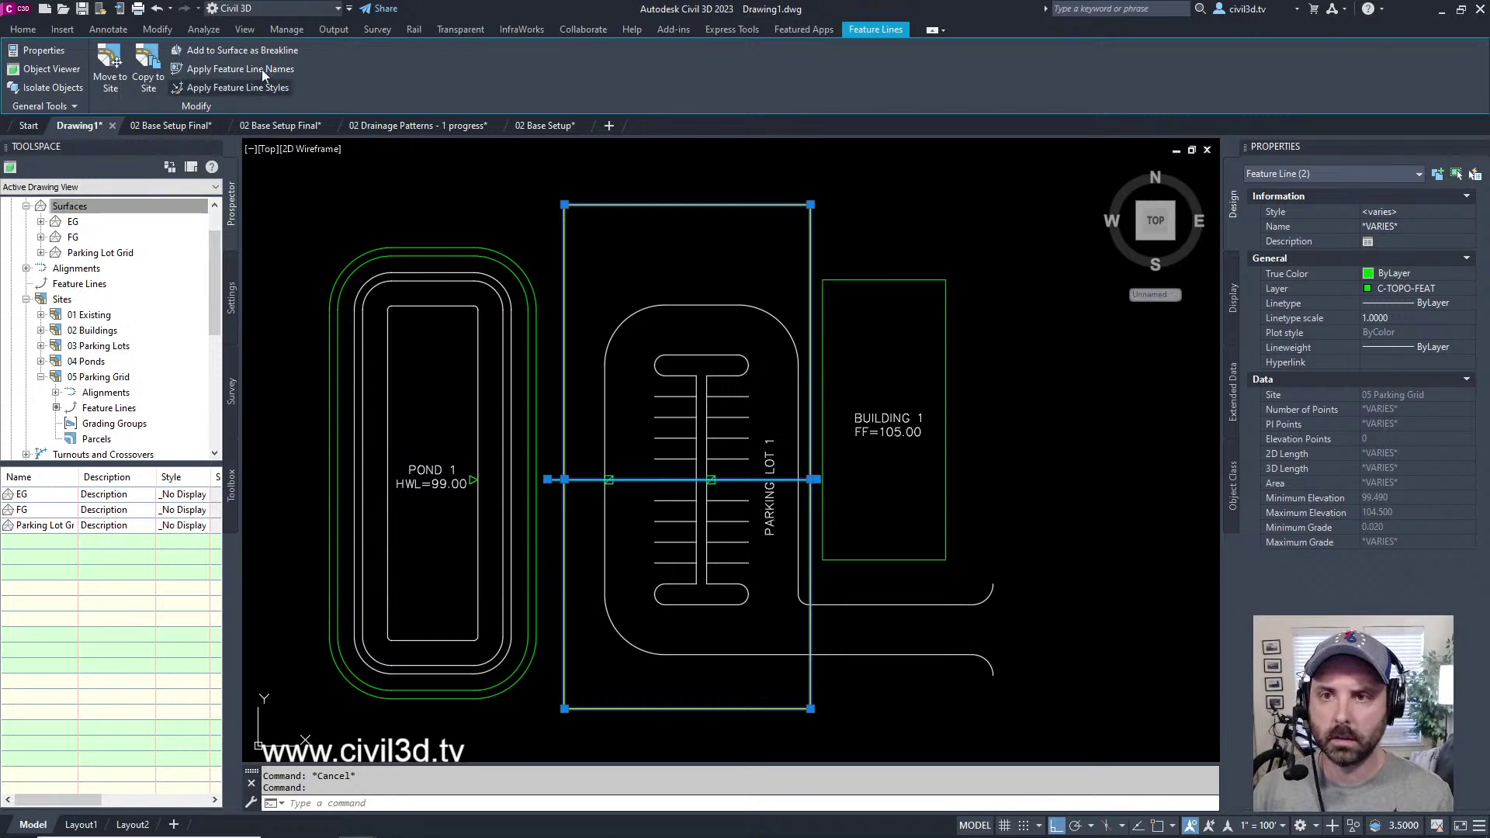
left_click(270, 51)
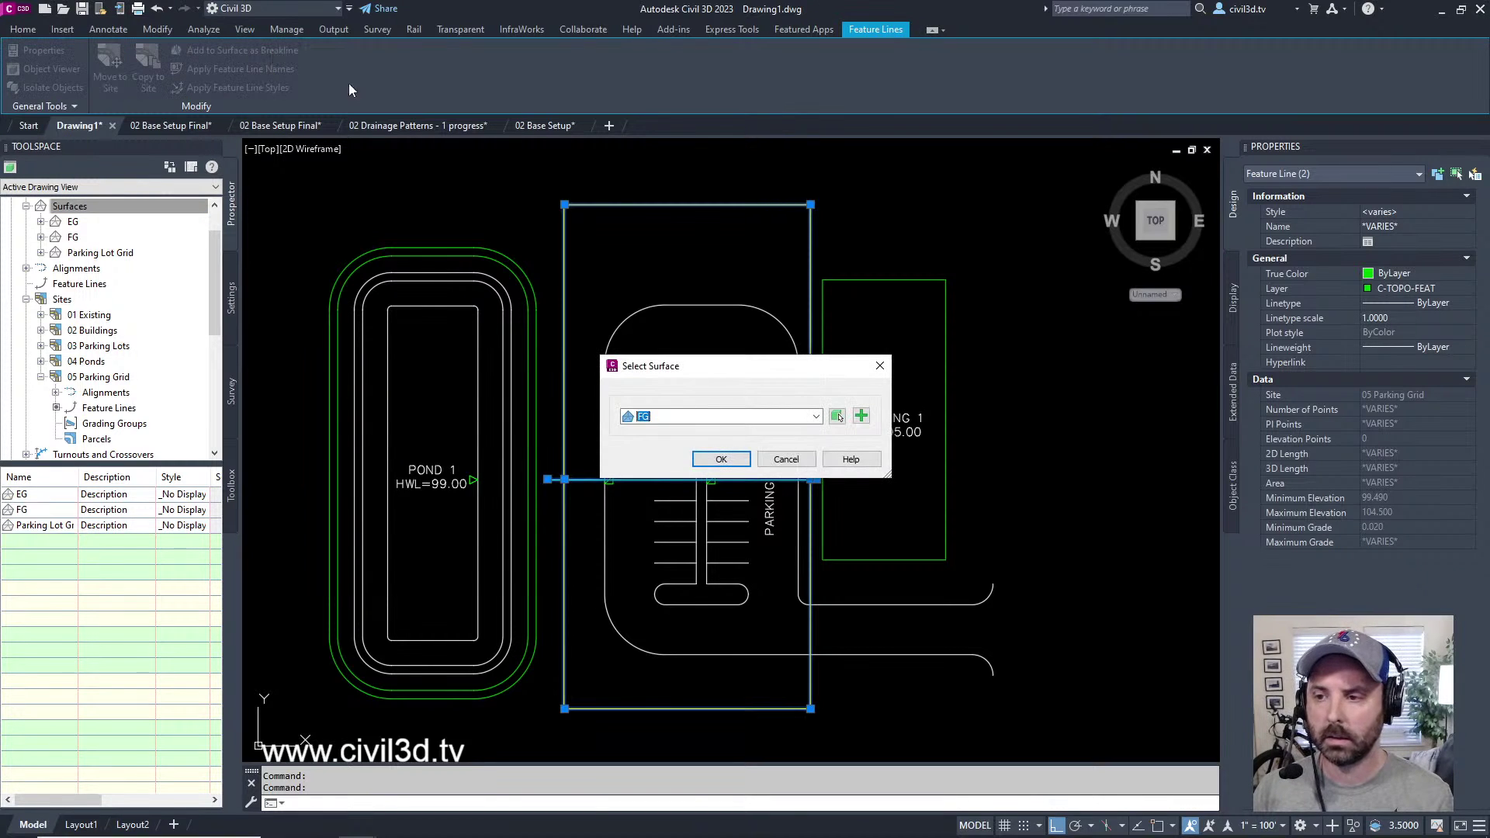
left_click(815, 418)
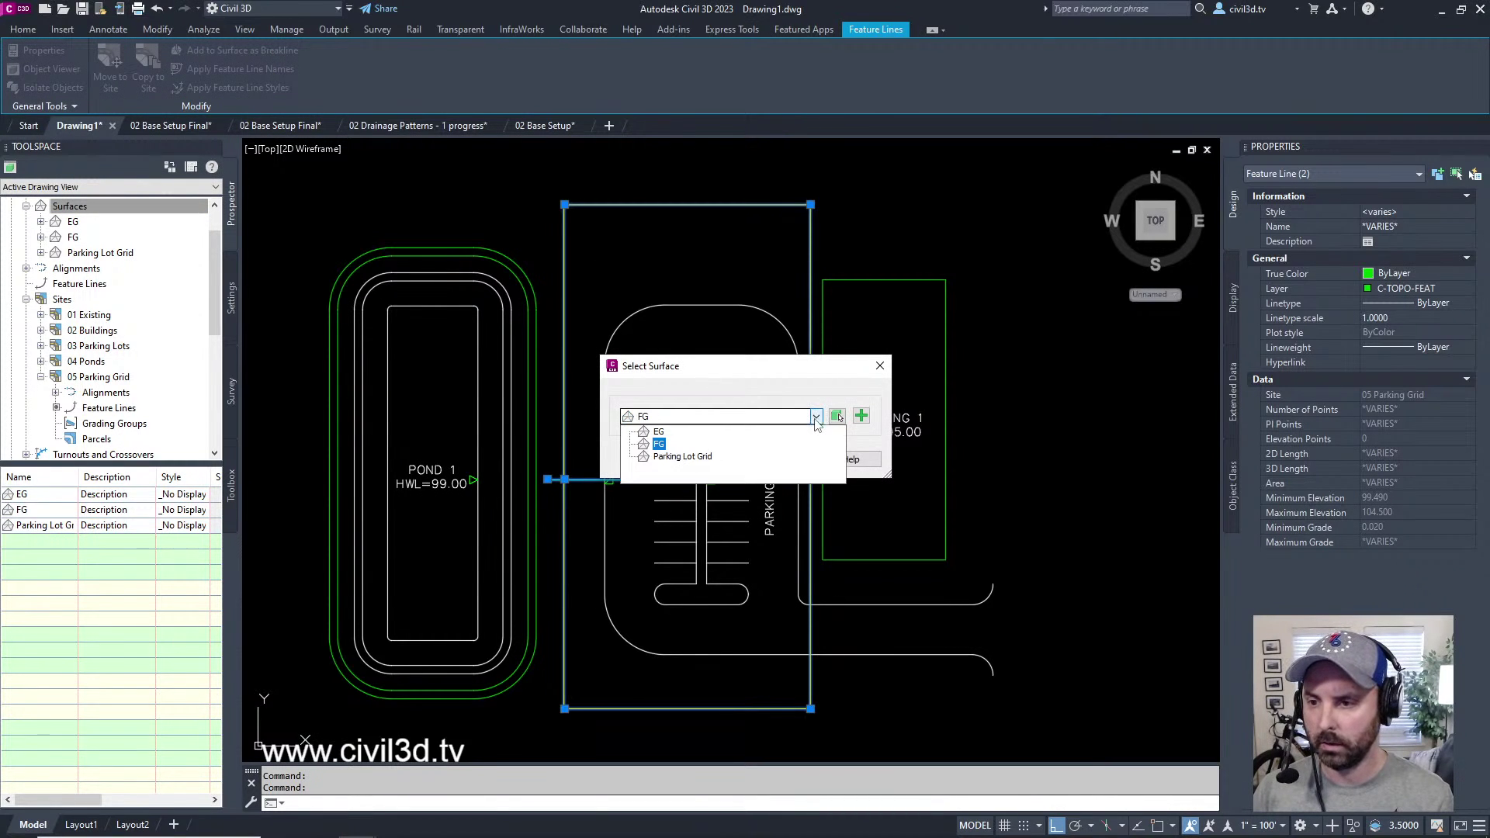
left_click(701, 460)
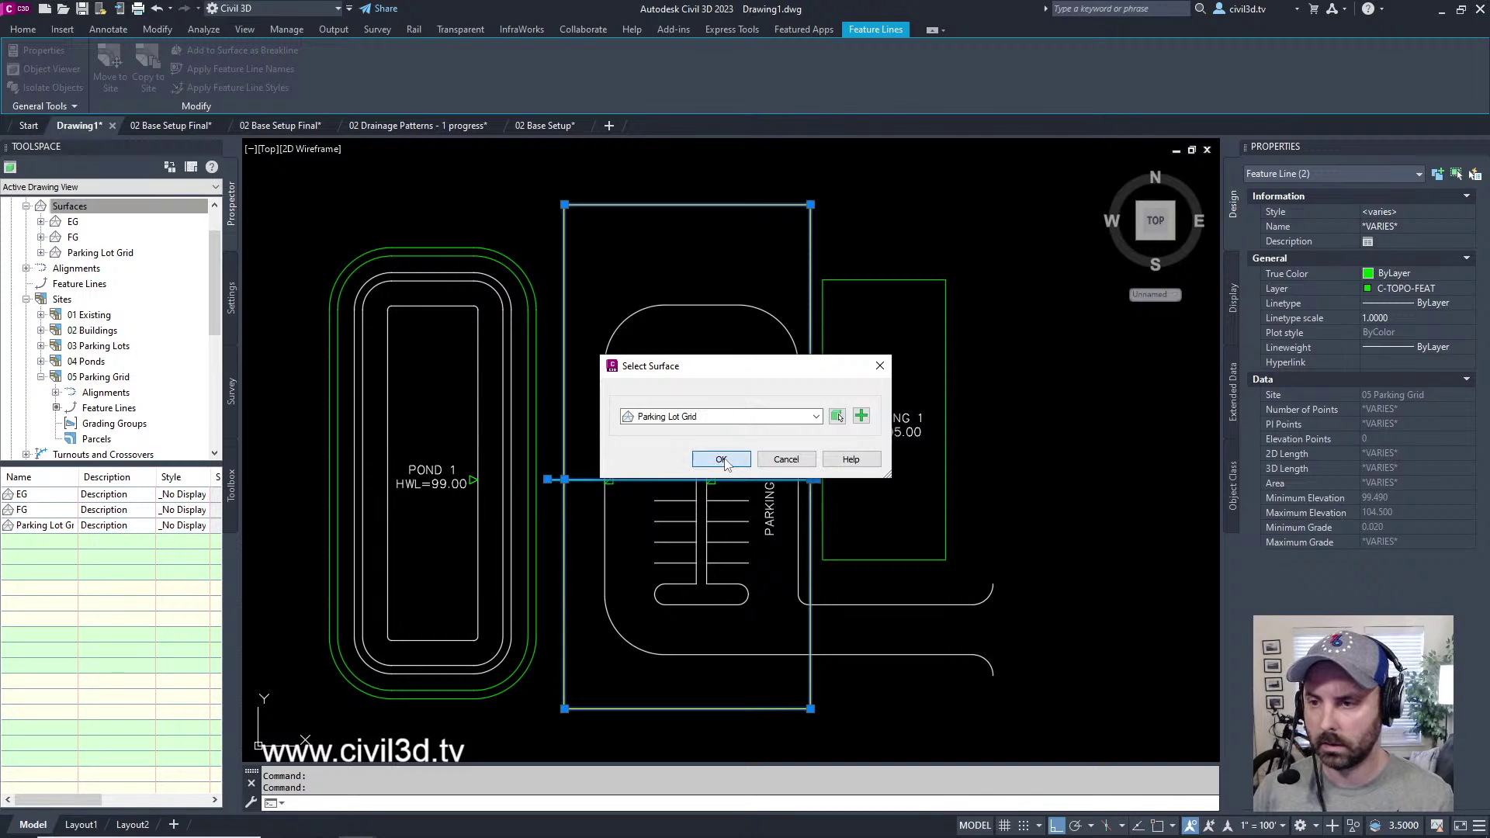
left_click(725, 461)
- Describe the breaklines as "Outer and Low Point", add them to the surface and clear the selection
left_click_drag(1010, 165, 1091, 158)
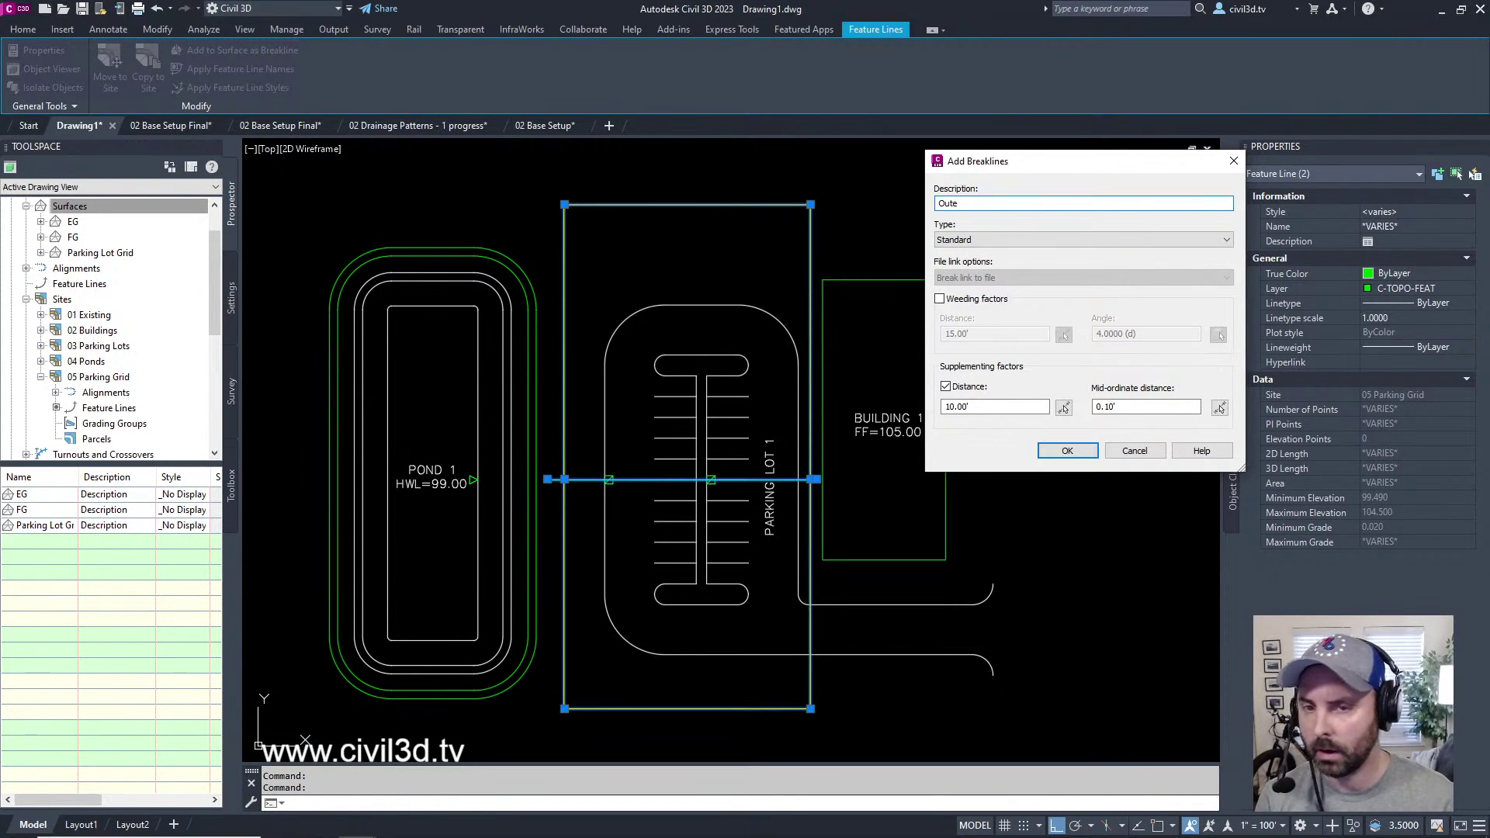
type("and Low Point")
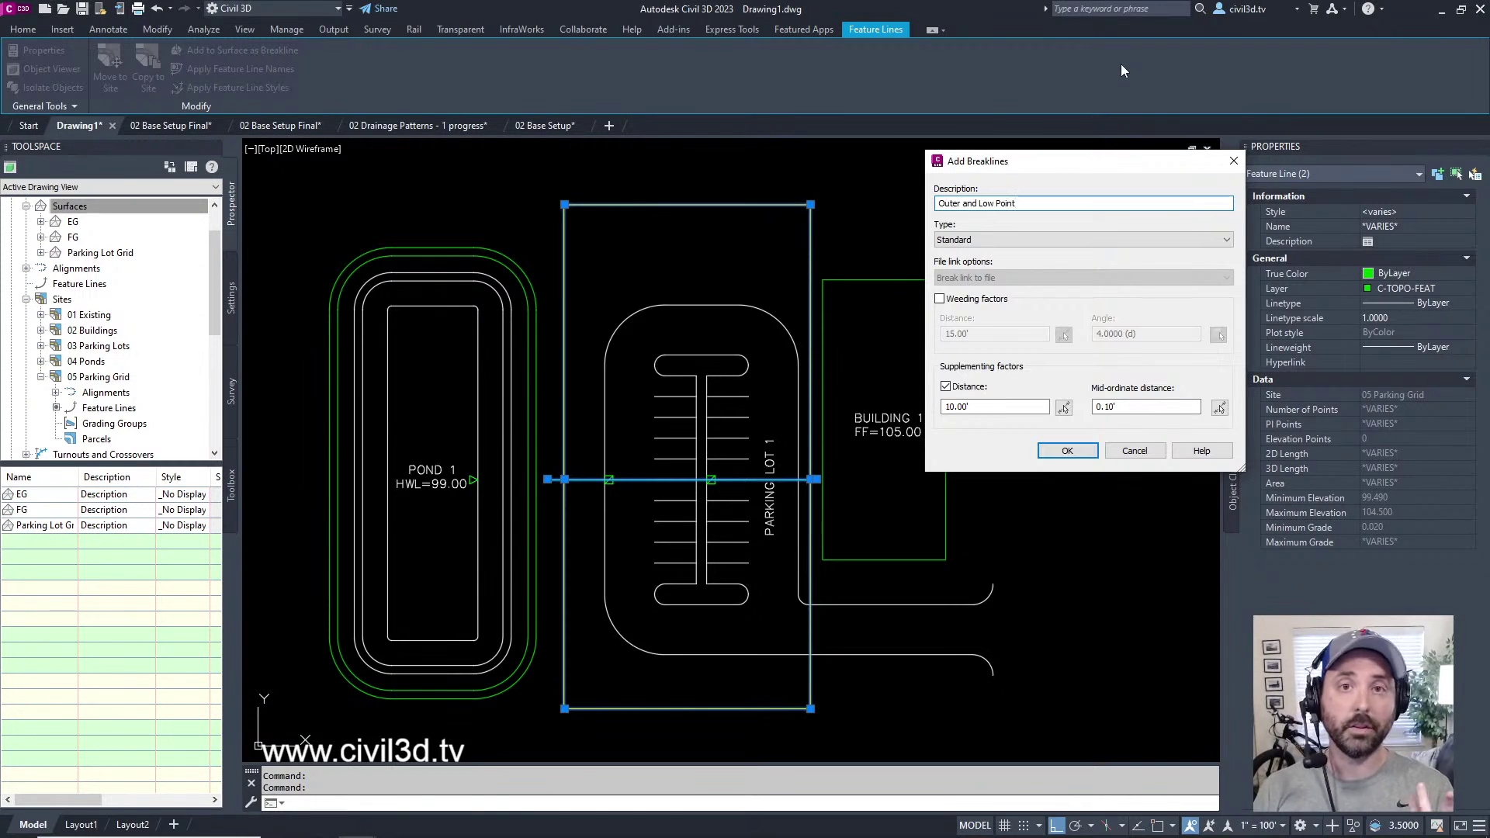
left_click(1084, 452)
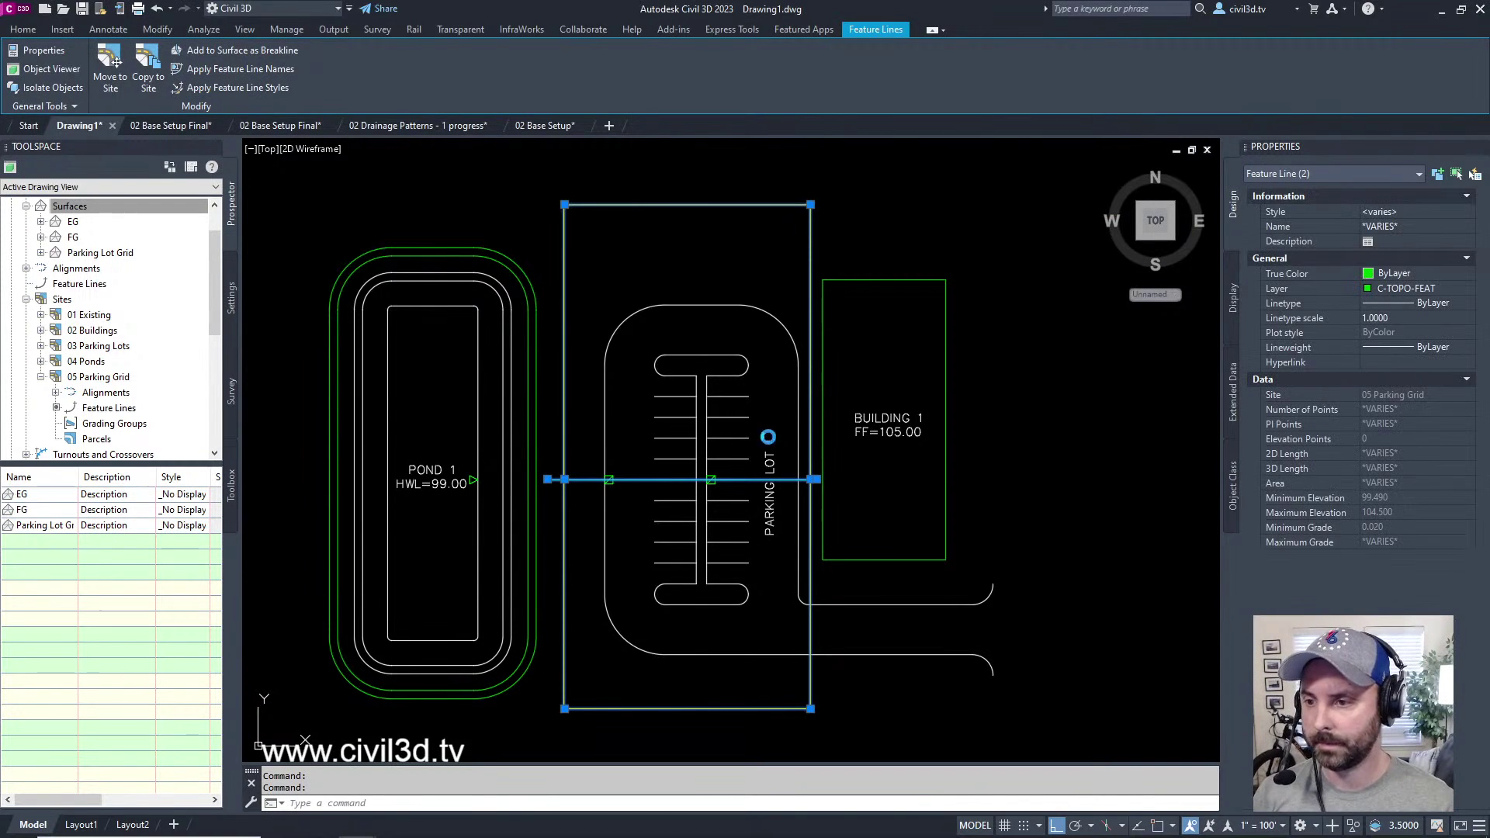
middle_click_drag(714, 408, 789, 407)
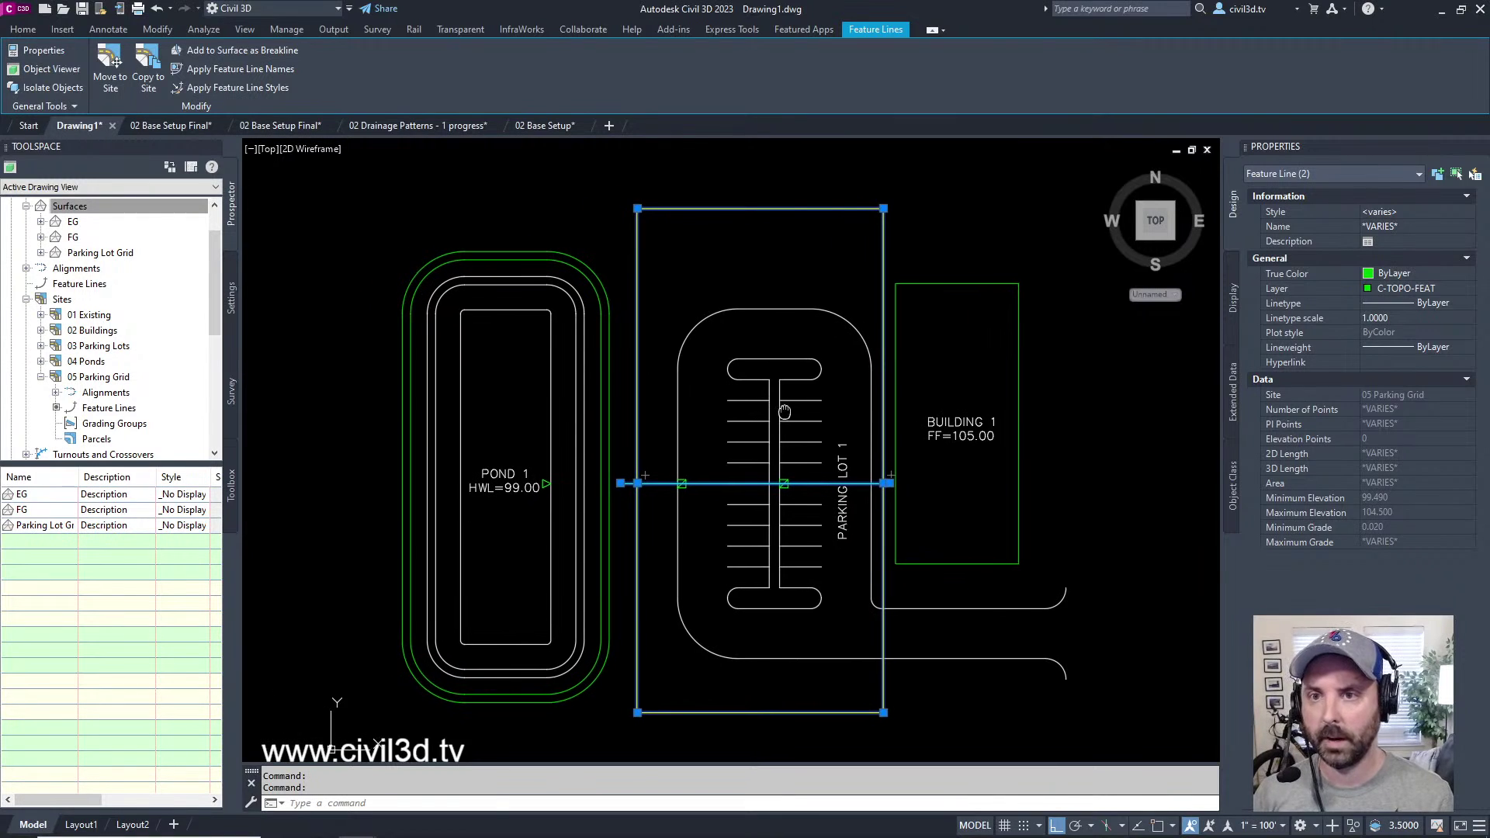
key("Escape")
key("Escape")
- Select the parking lot's outer edge polyline together with the island polyline around the central parking stalls
scroll(796, 483, "up", 3)
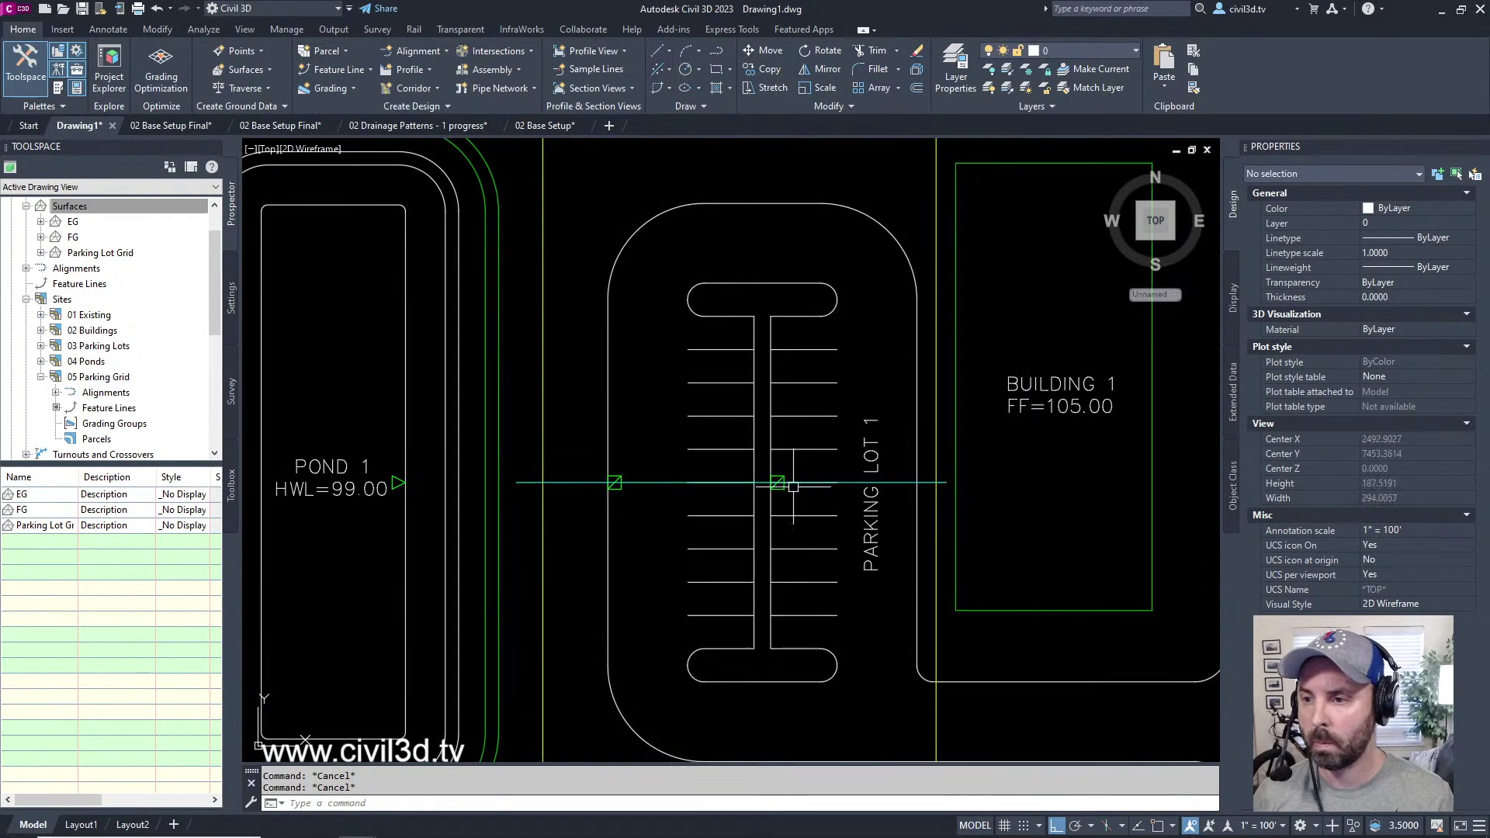
scroll(768, 473, "down", 3)
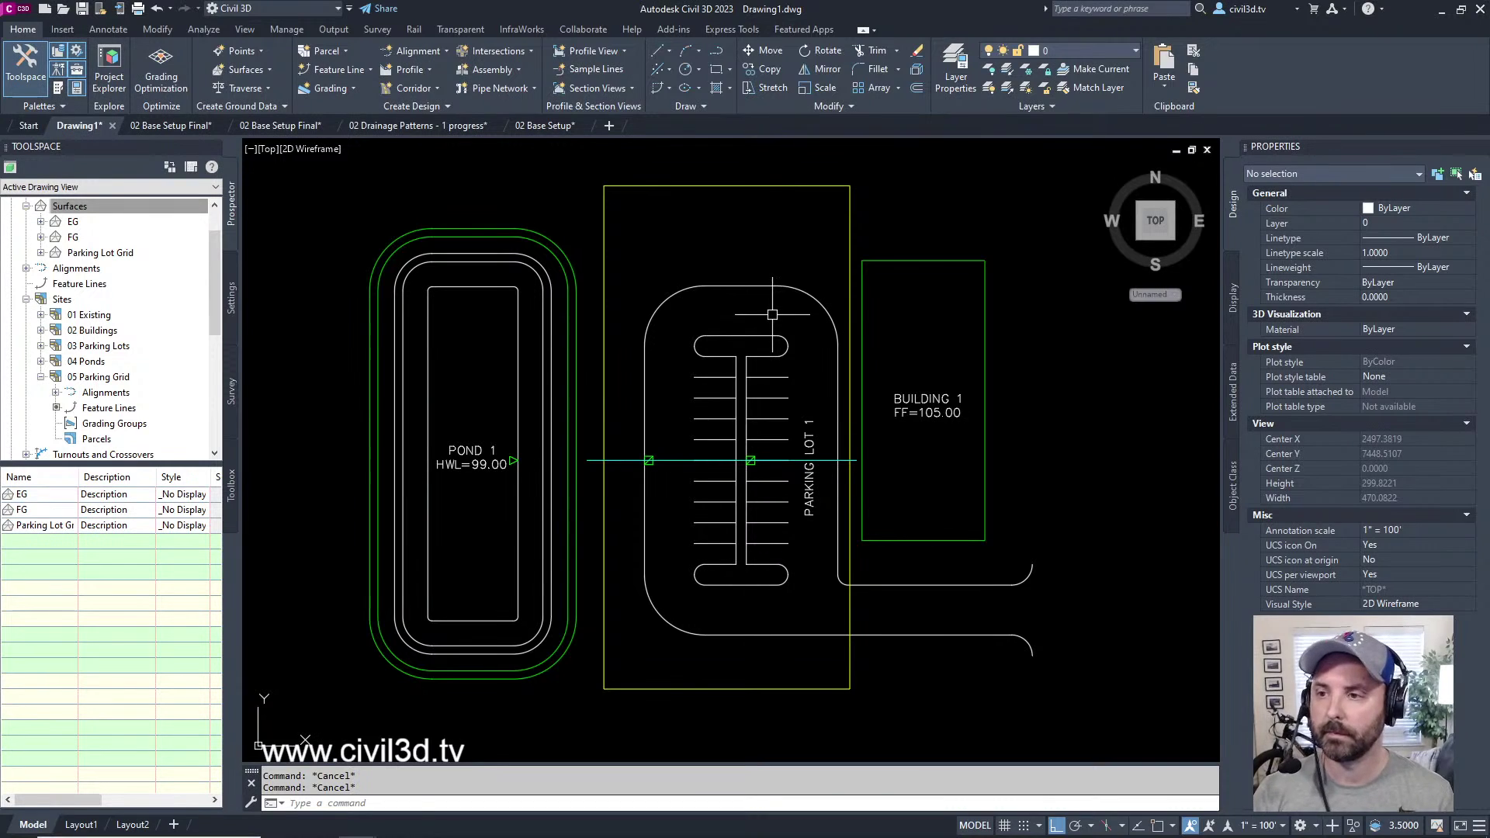
mouse_move(777, 344)
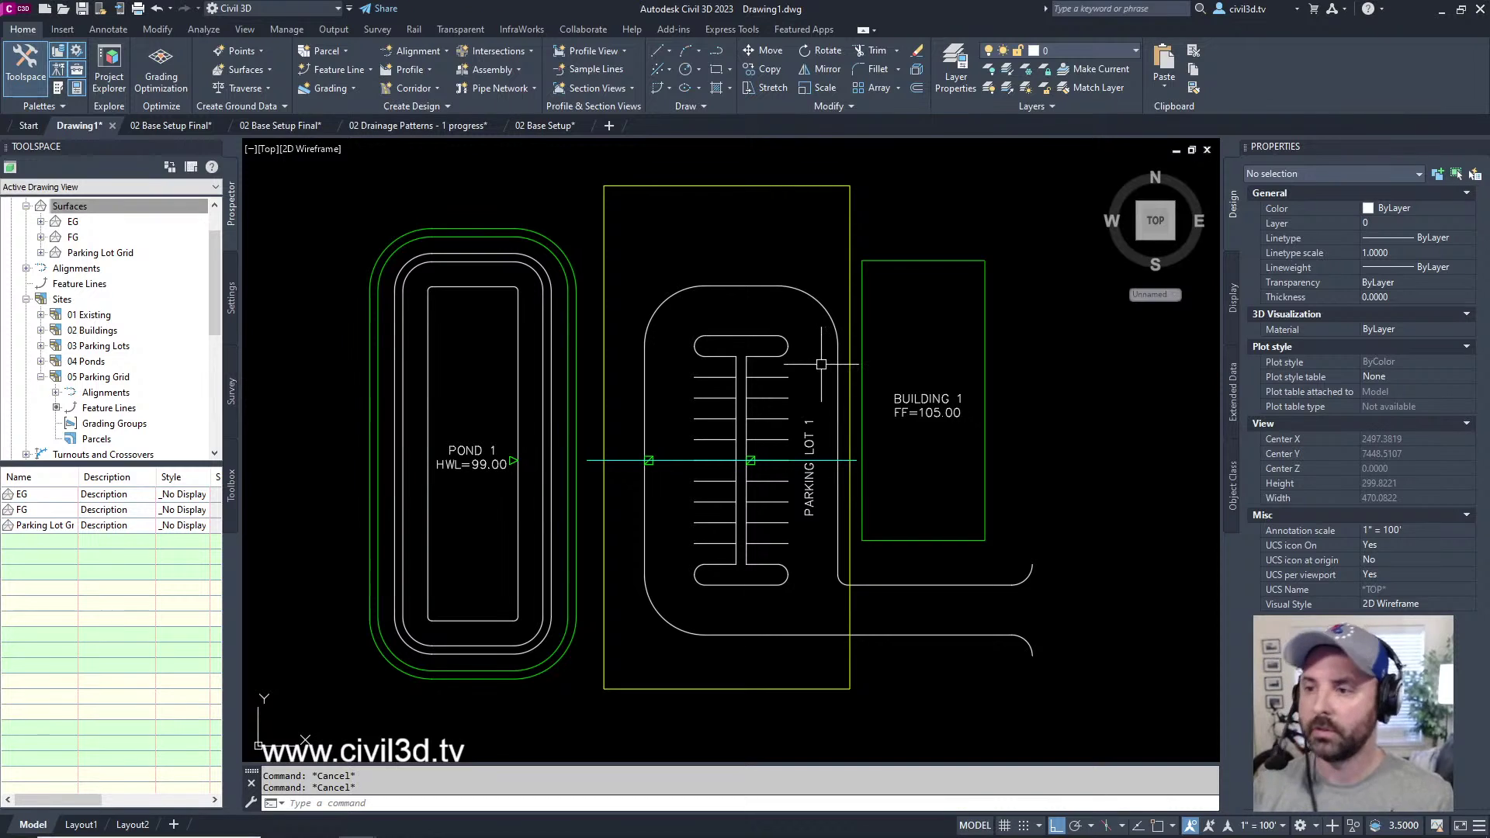
middle_click_drag(807, 320, 807, 319)
left_click(799, 285)
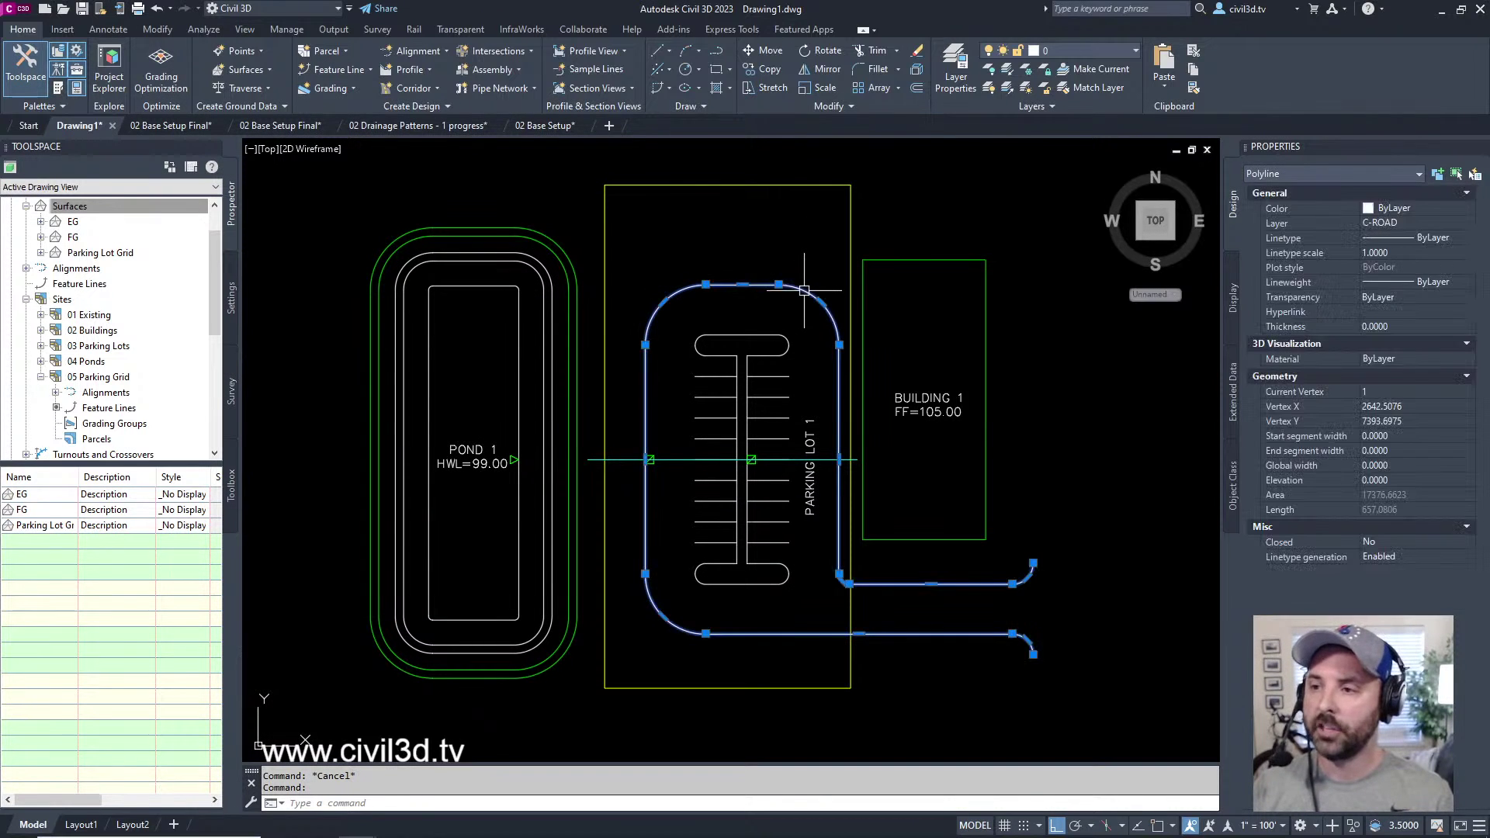
key("Escape")
left_click(776, 336)
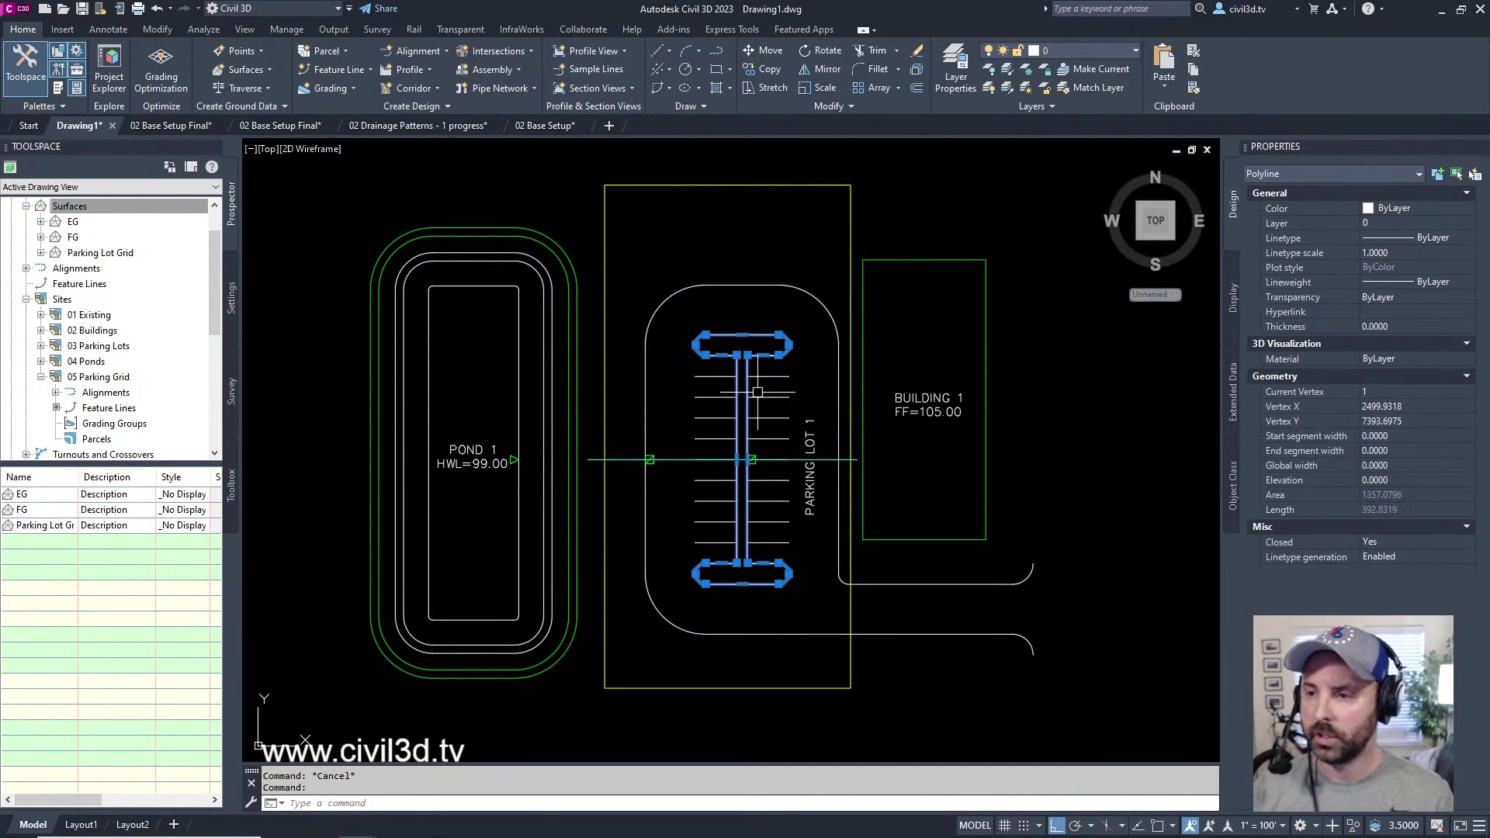
left_click(746, 634)
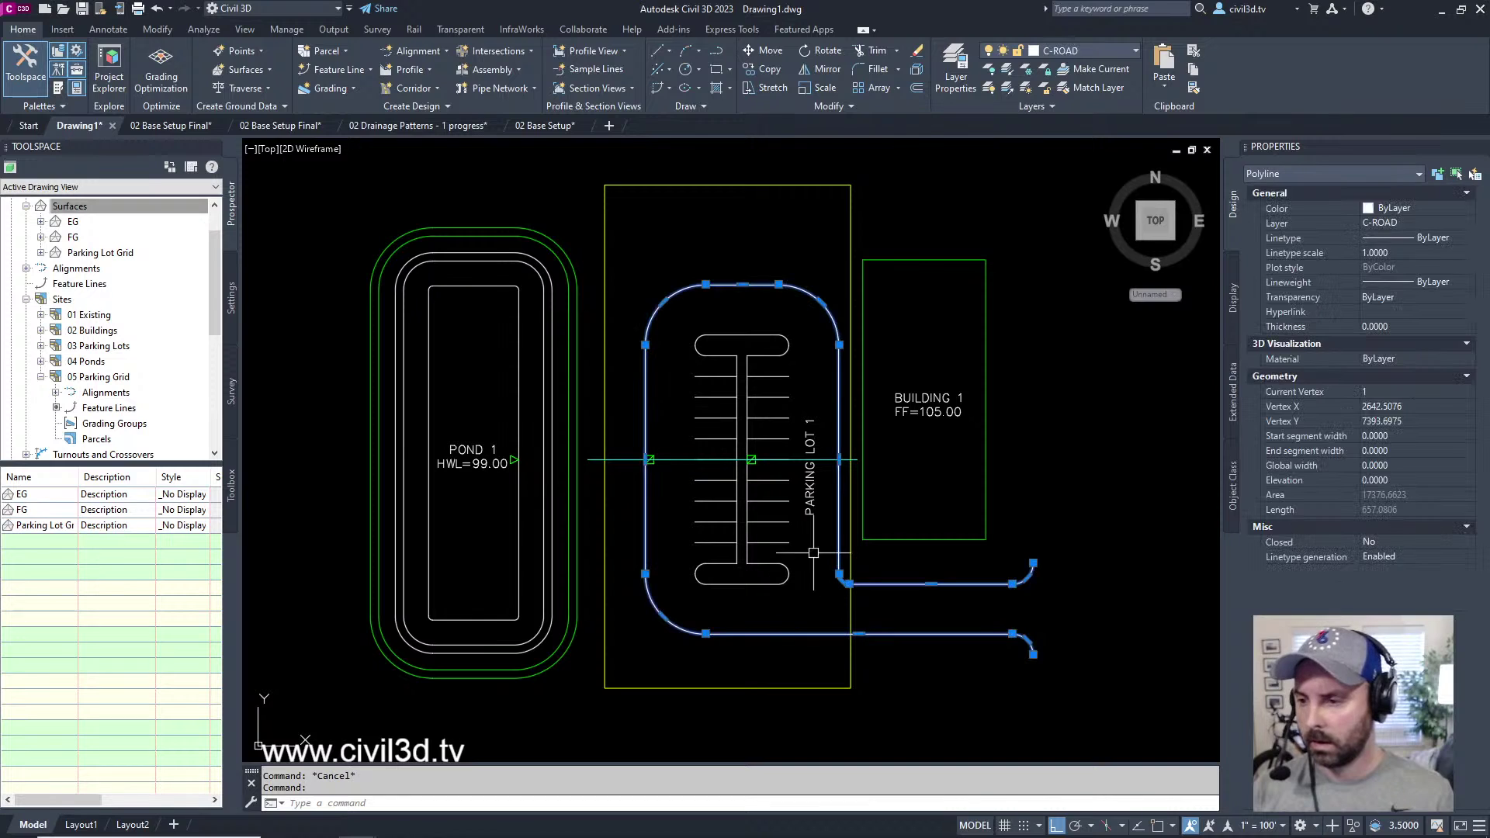
scroll(775, 476, "up", 2)
mouse_move(775, 476)
middle_mouse_down()
mouse_move(725, 432)
mouse_move(723, 458)
middle_mouse_up()
scroll(728, 431, "down", 2)
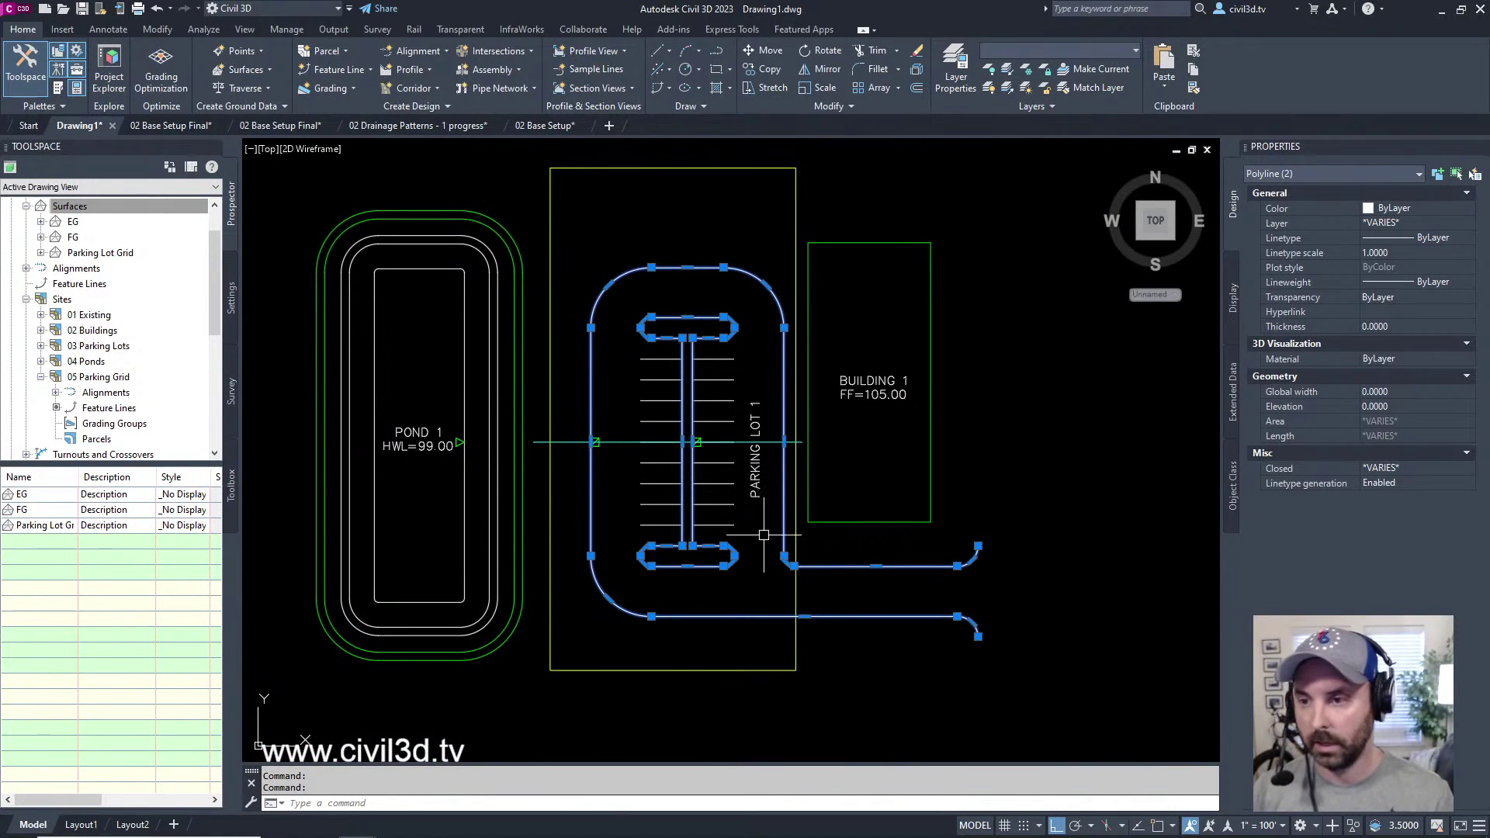
mouse_move(764, 535)
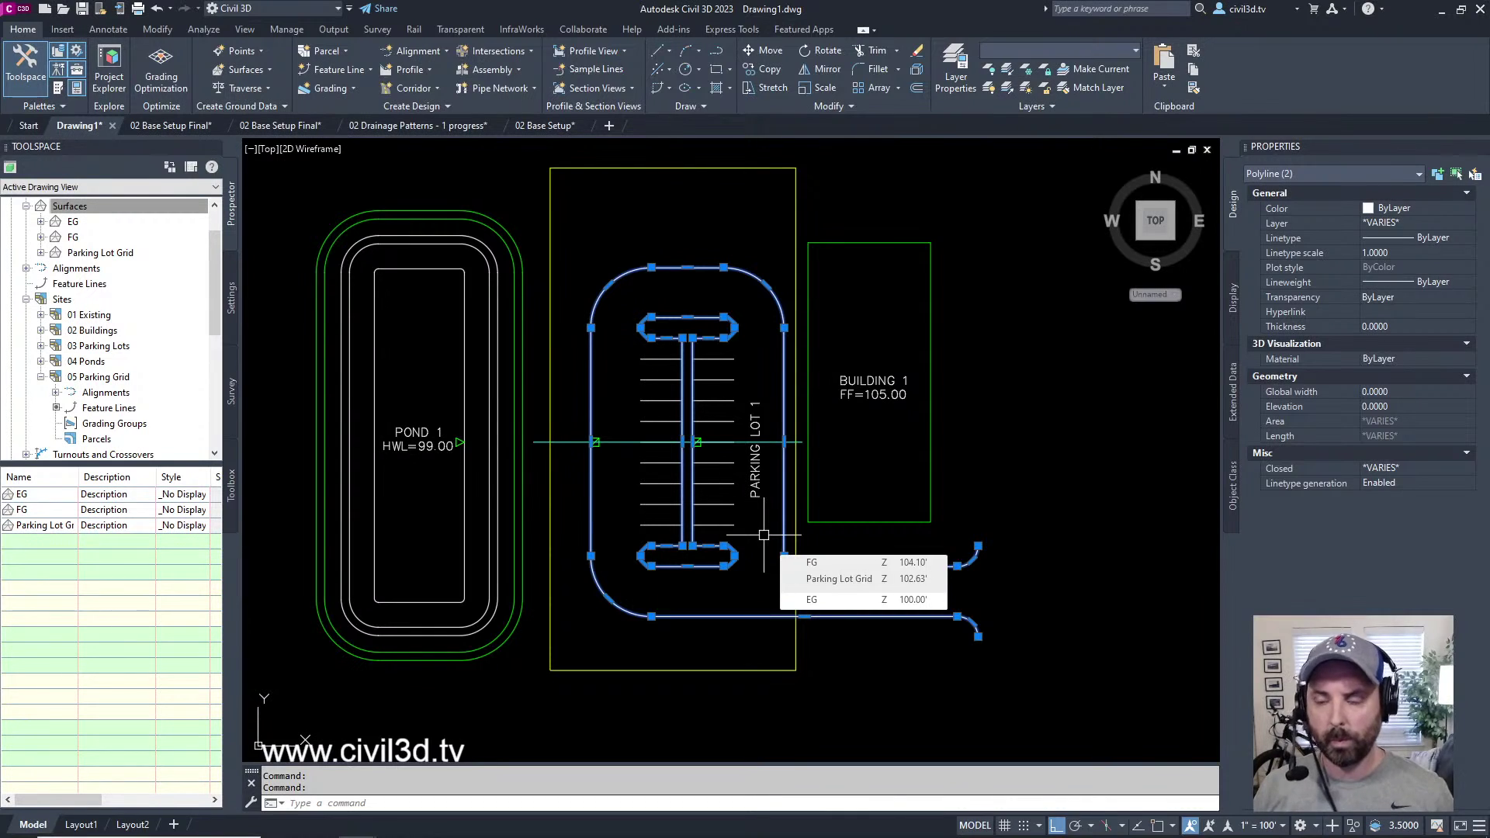
middle_click_drag(779, 388, 805, 415)
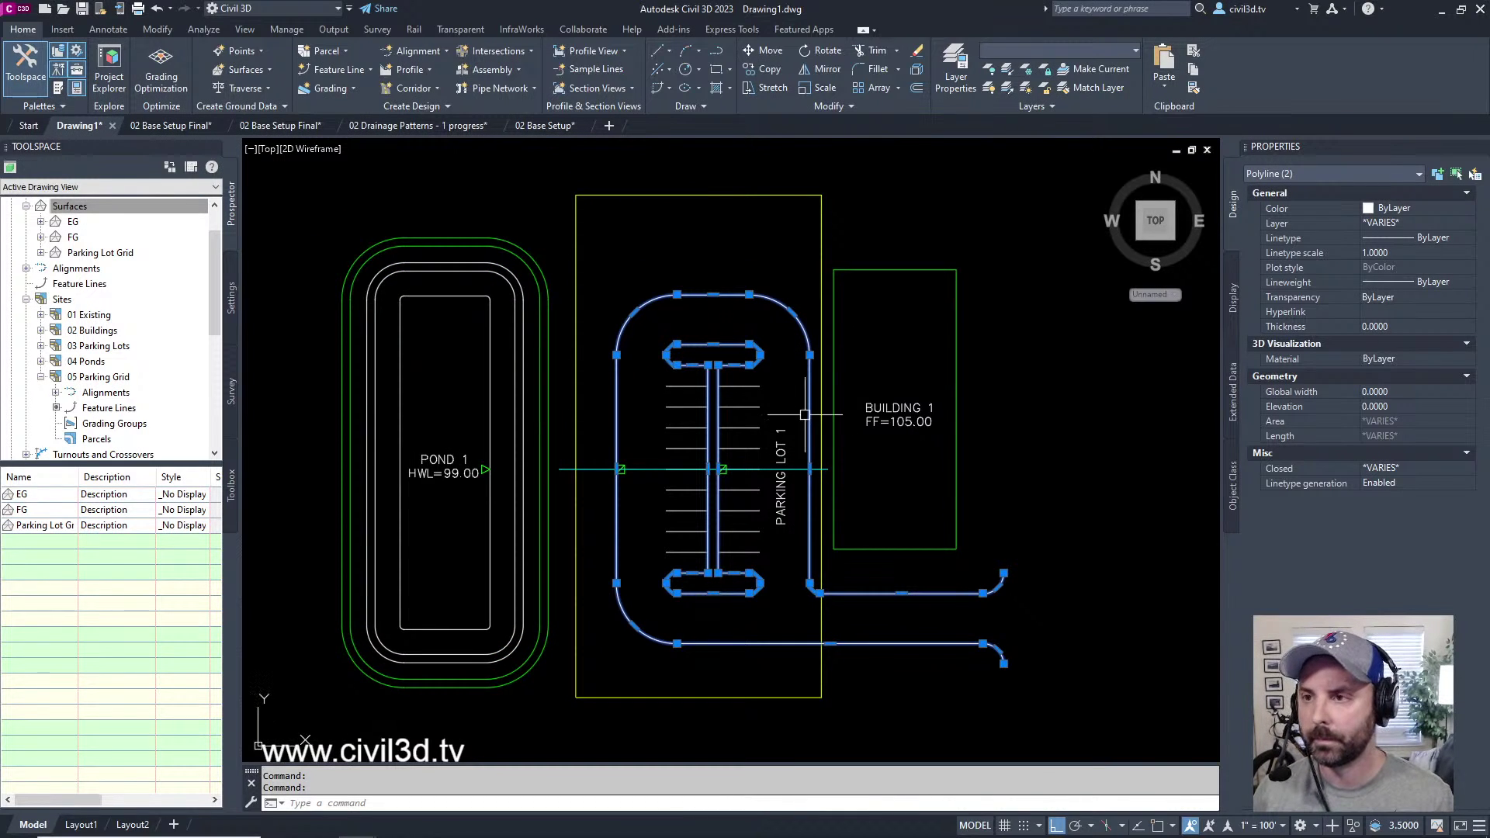
- Set up feature line creation from the selected polylines in site 03 Parking Lots, prefixing the name template with "Lot 1 EOP"
left_click(335, 69)
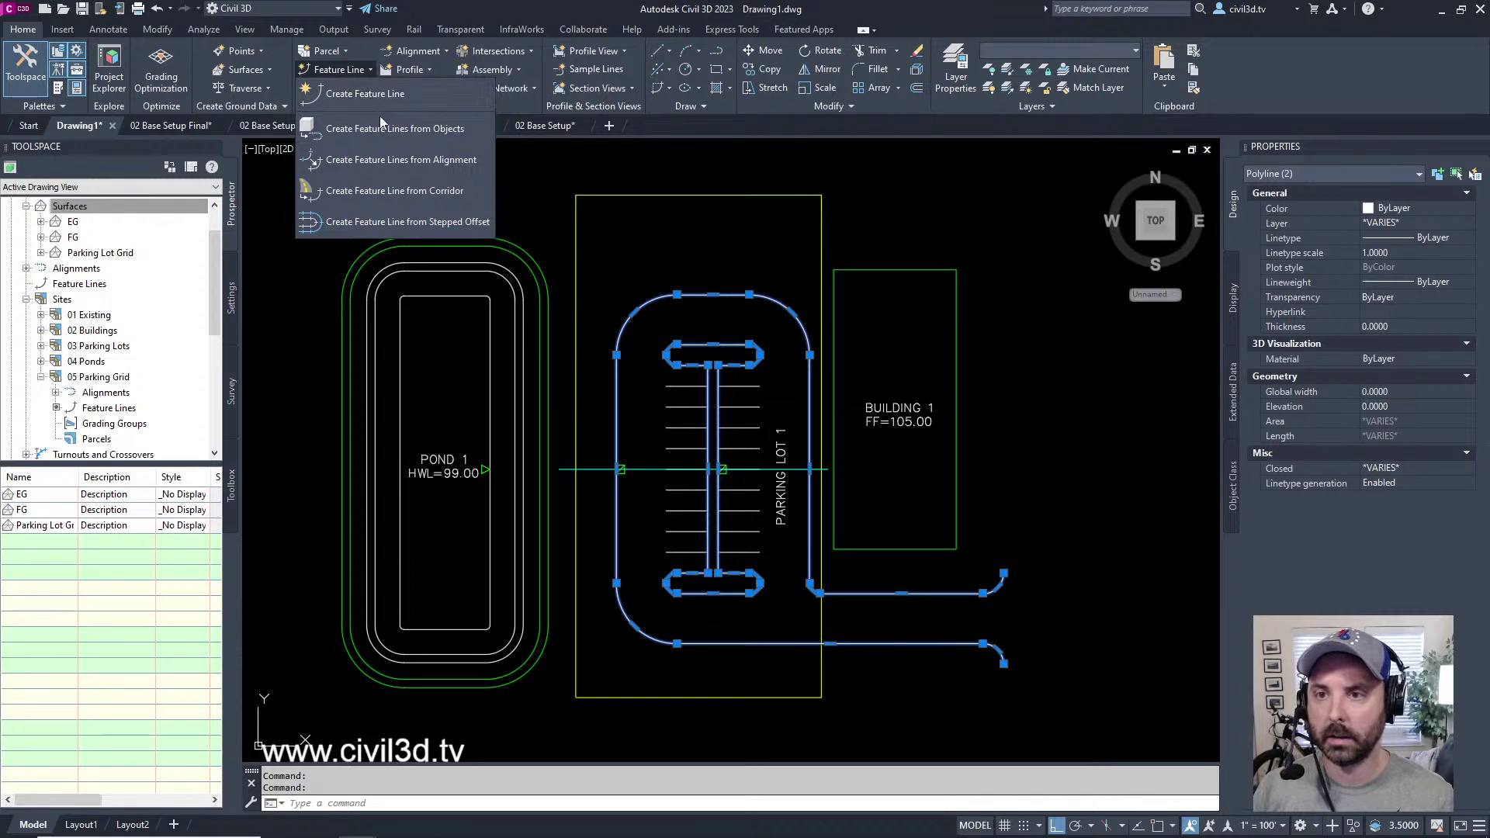
left_click(422, 131)
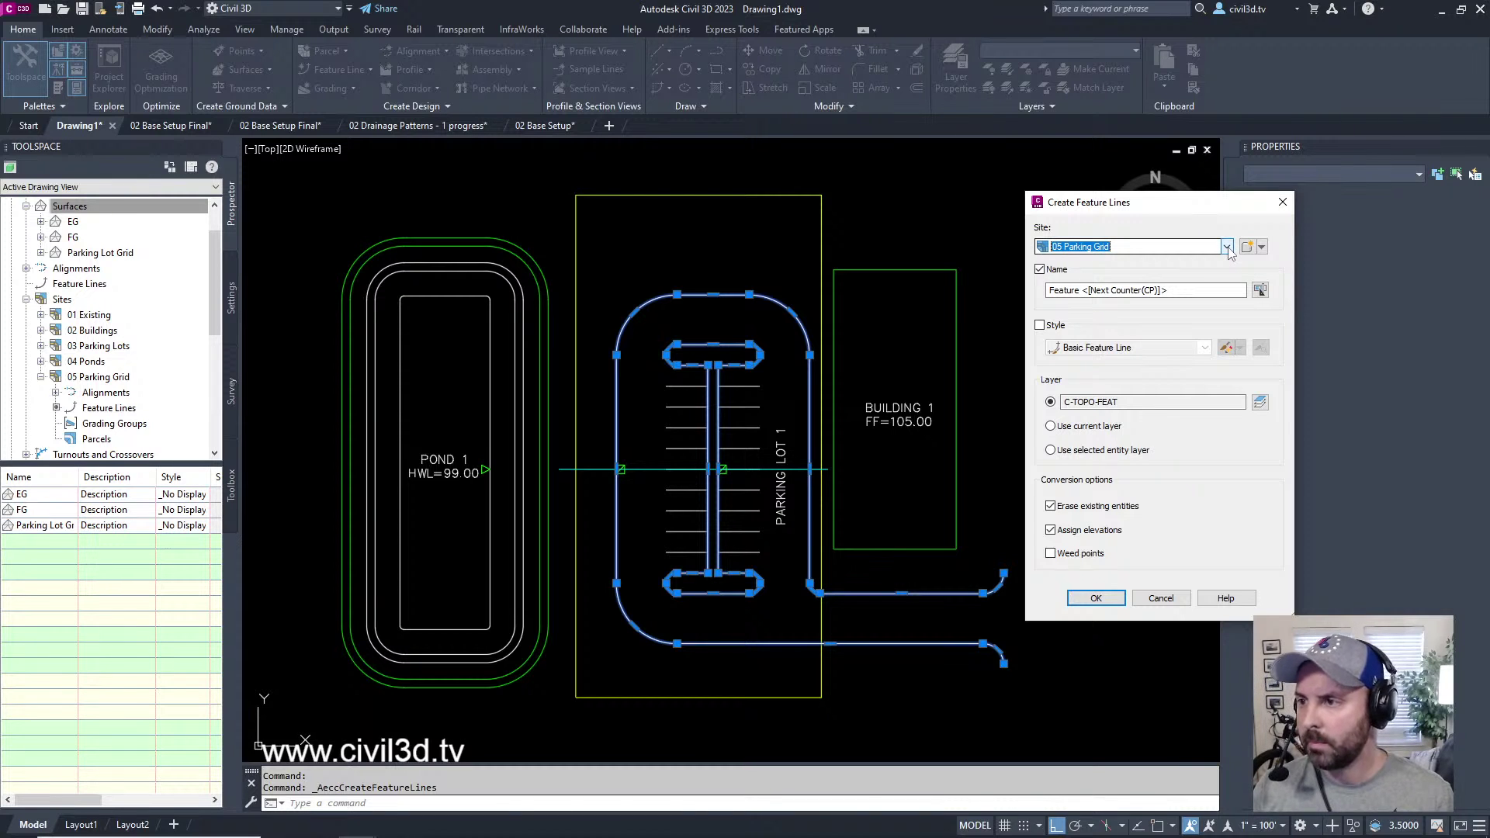
left_click(1227, 250)
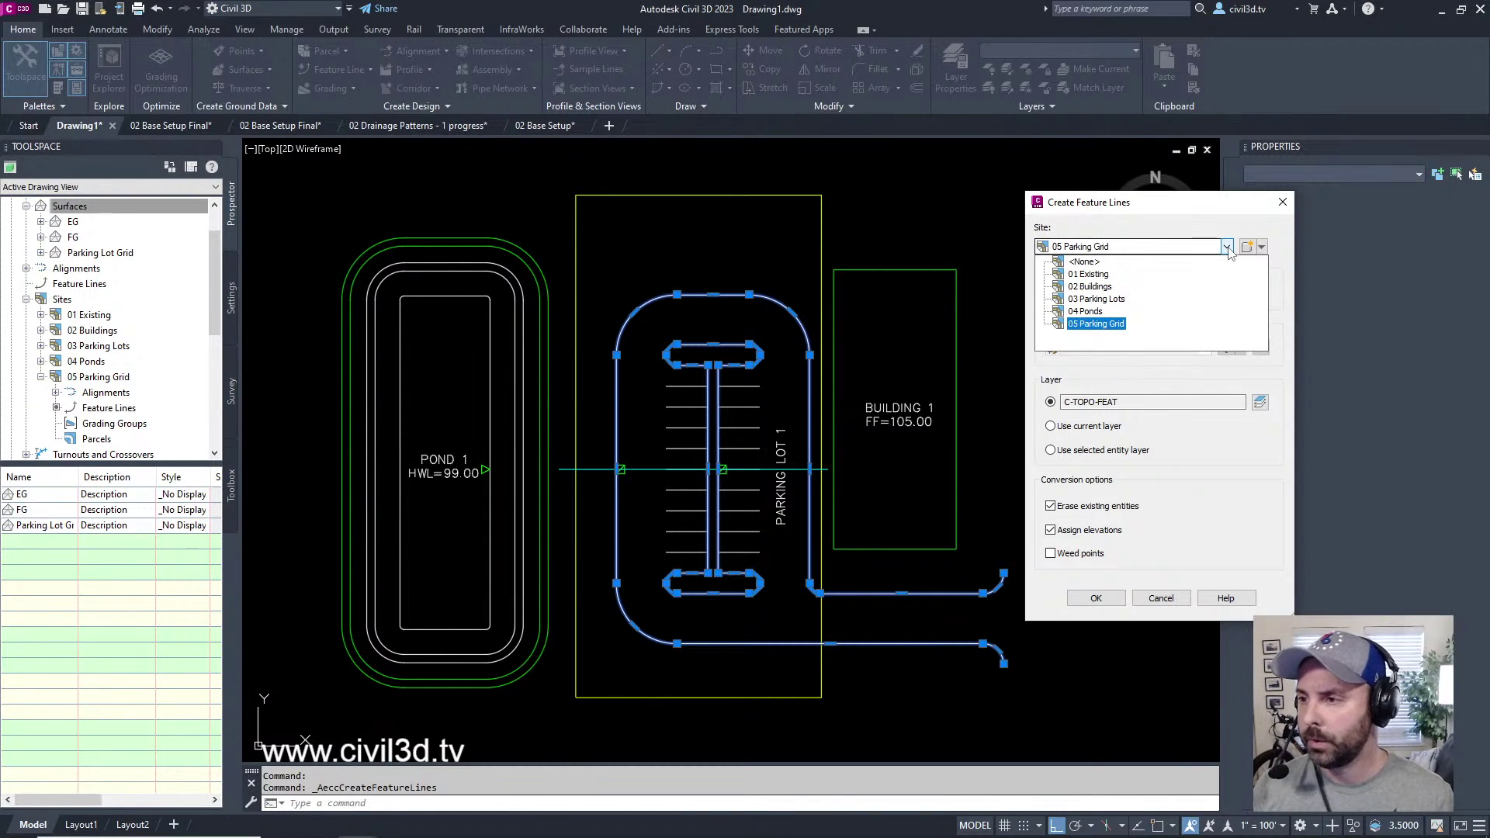
left_click(1120, 304)
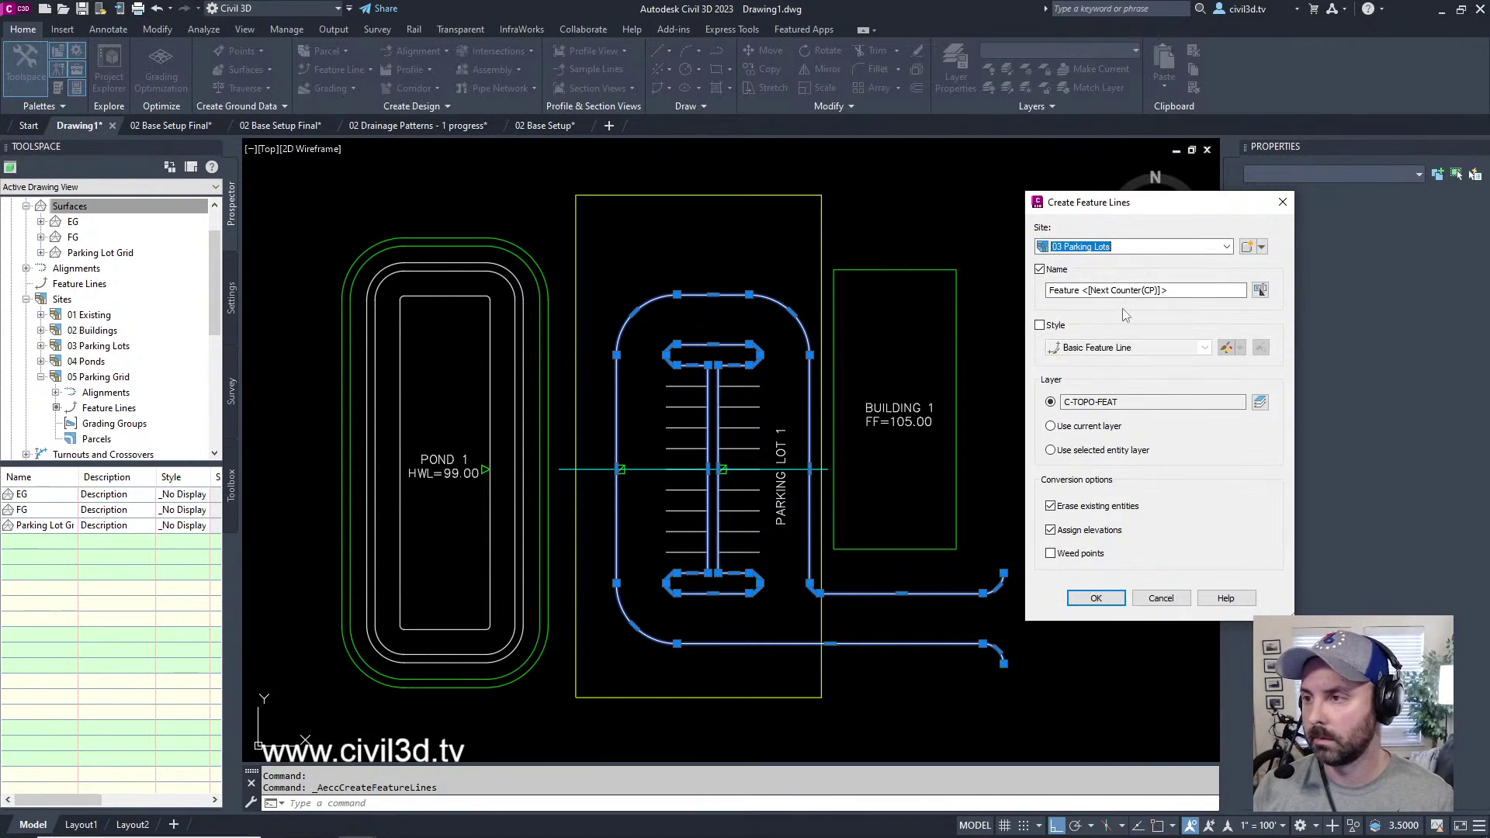
left_click(1050, 291)
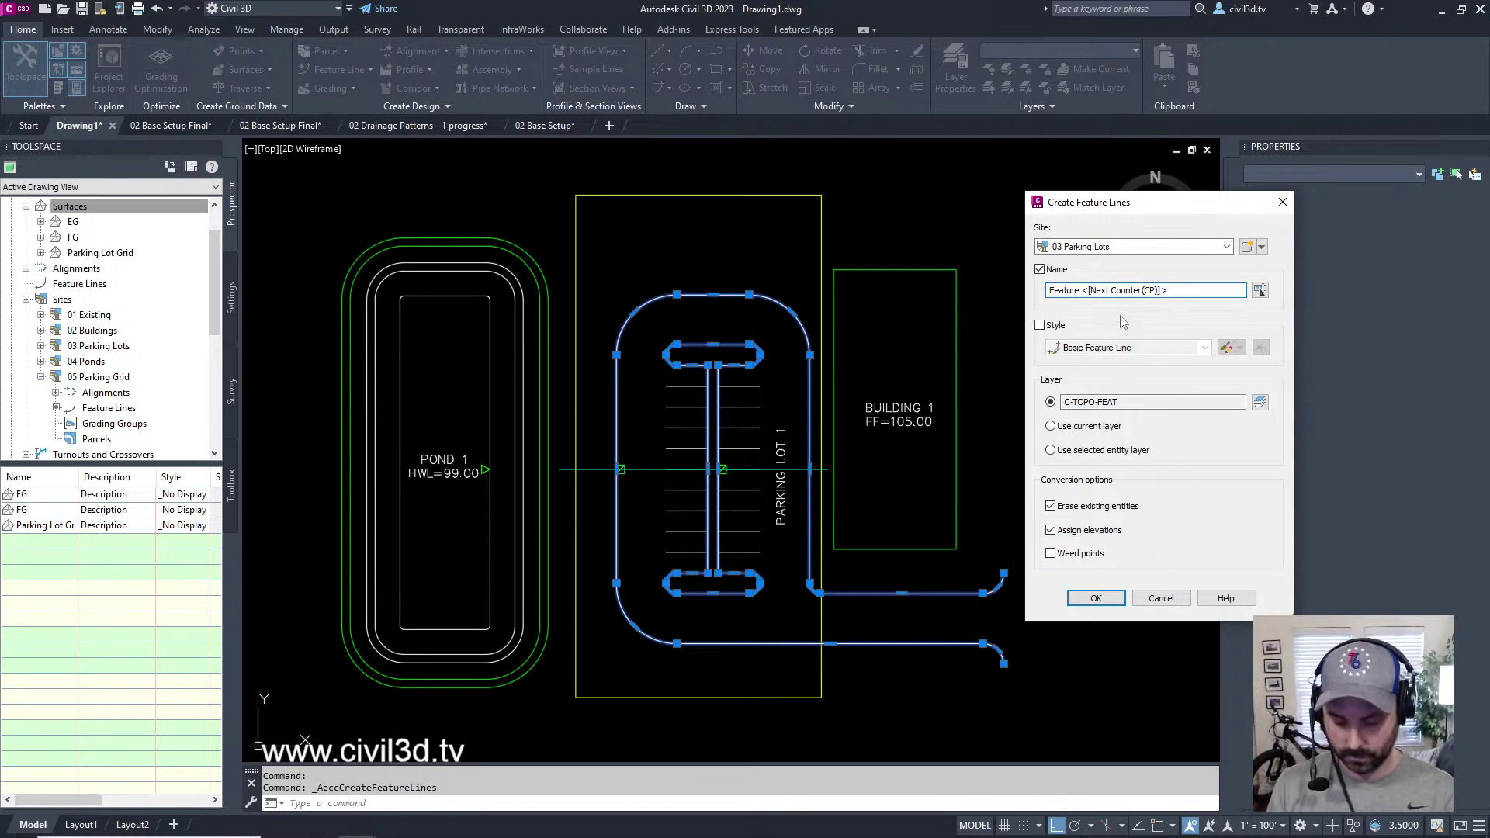
type("Lot 1 ")
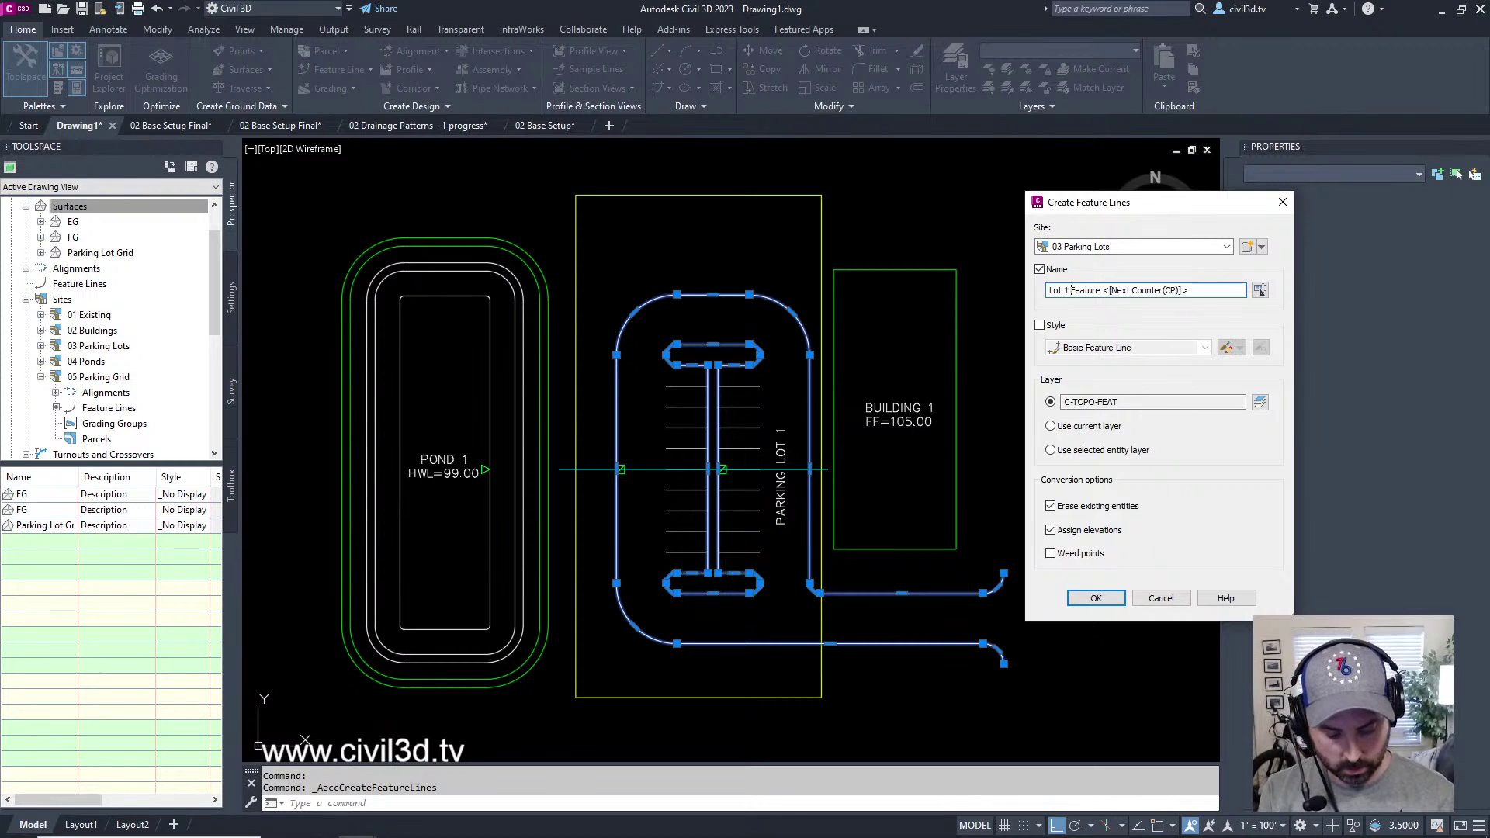
type("EOP")
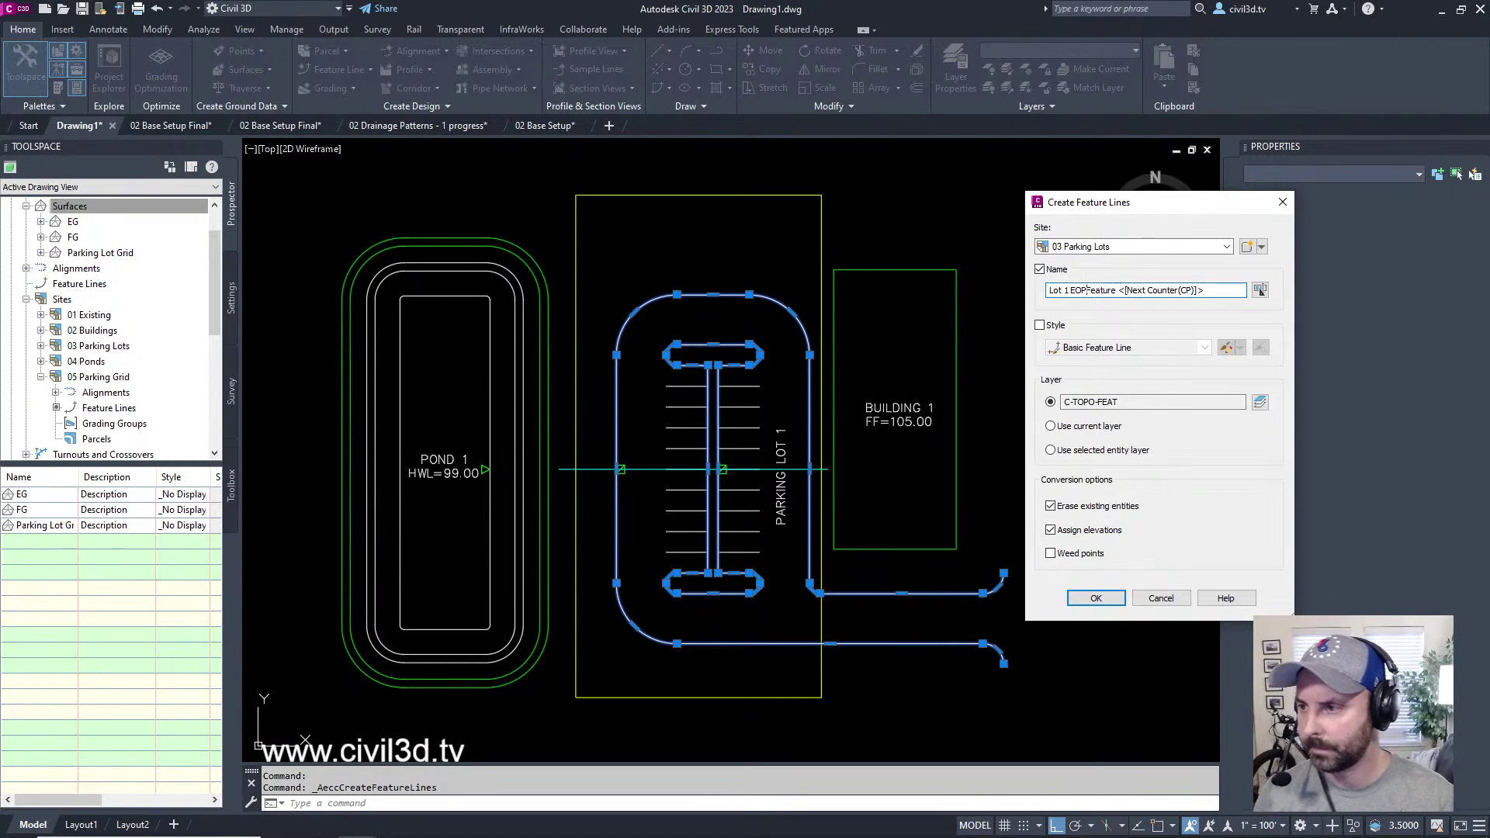
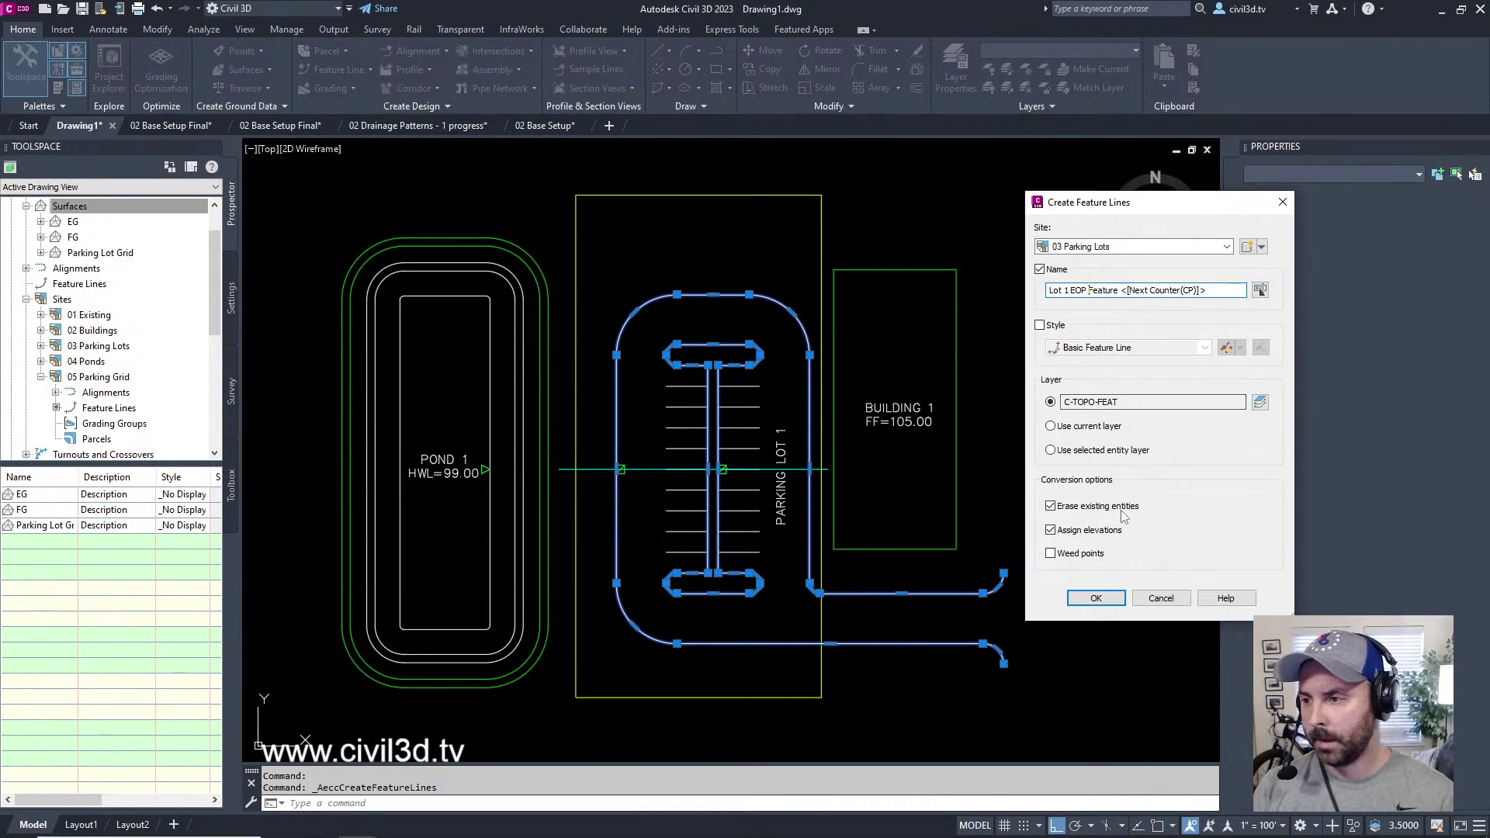
- Create the feature lines with elevations from the Parking Lot Grid surface, relative to that surface and without intermediate grade break points
left_click(1097, 598)
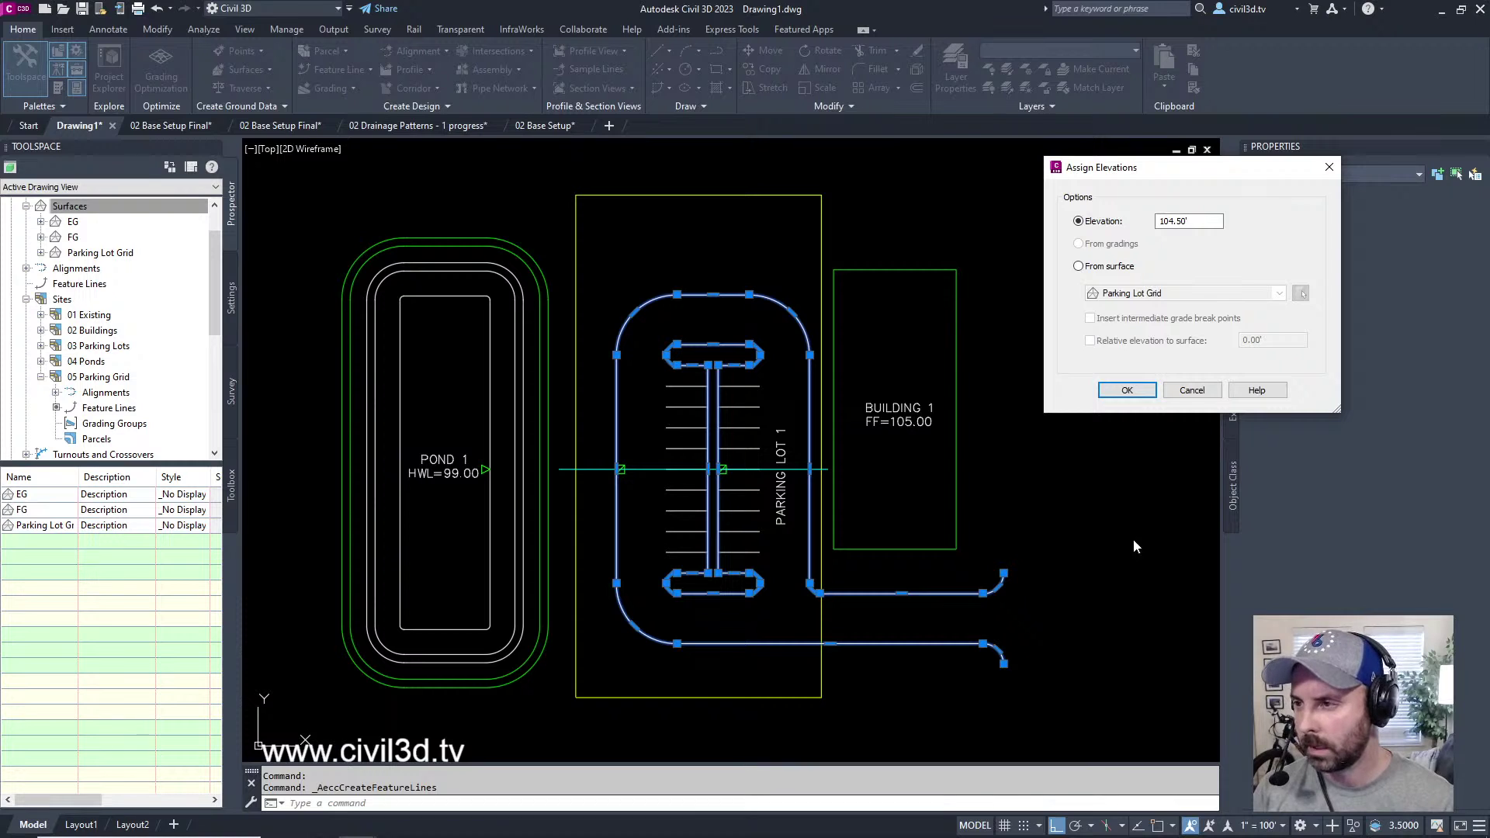
left_click(1079, 267)
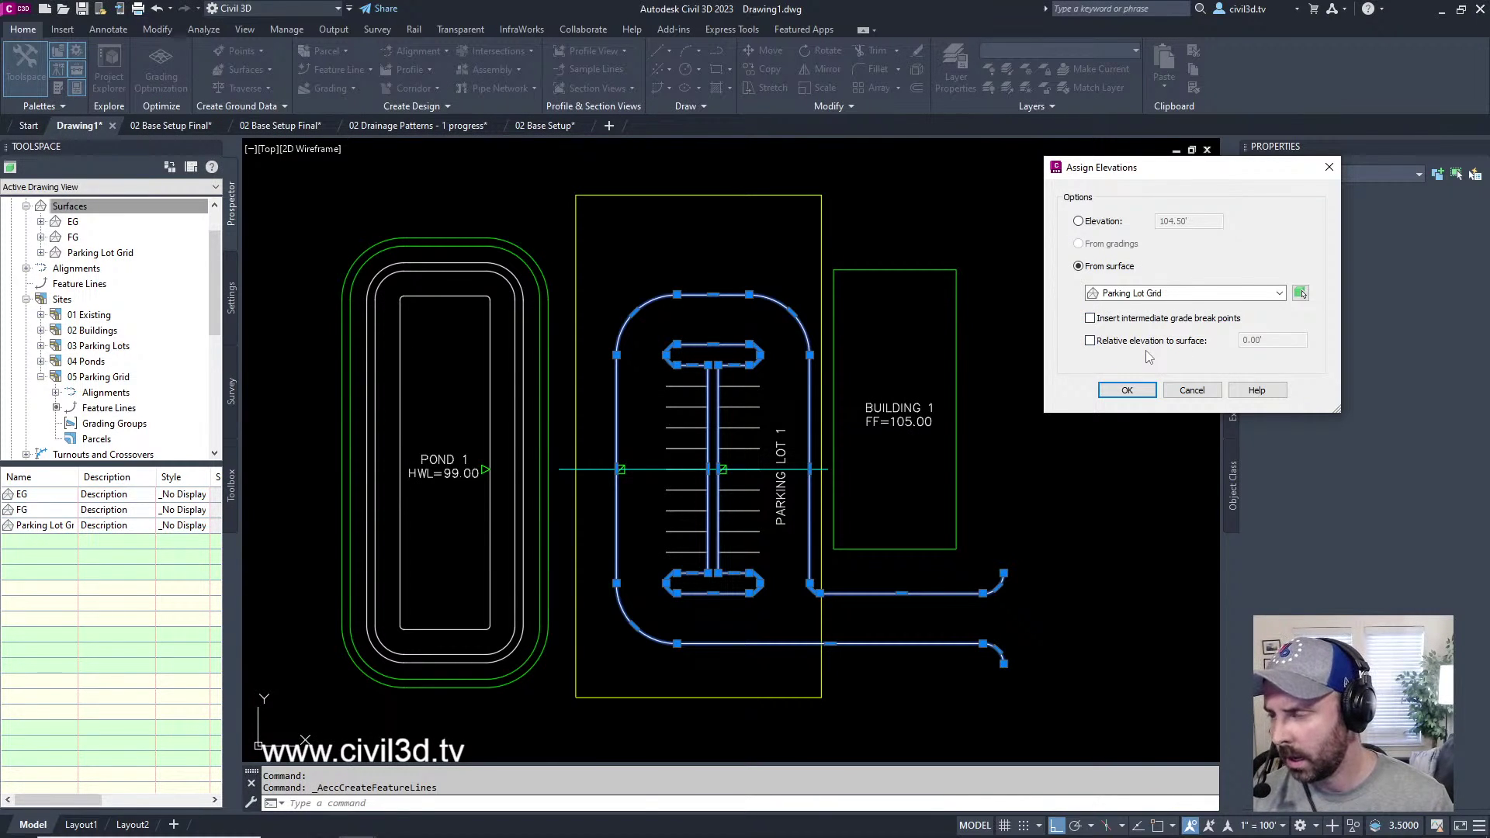
left_click(1090, 341)
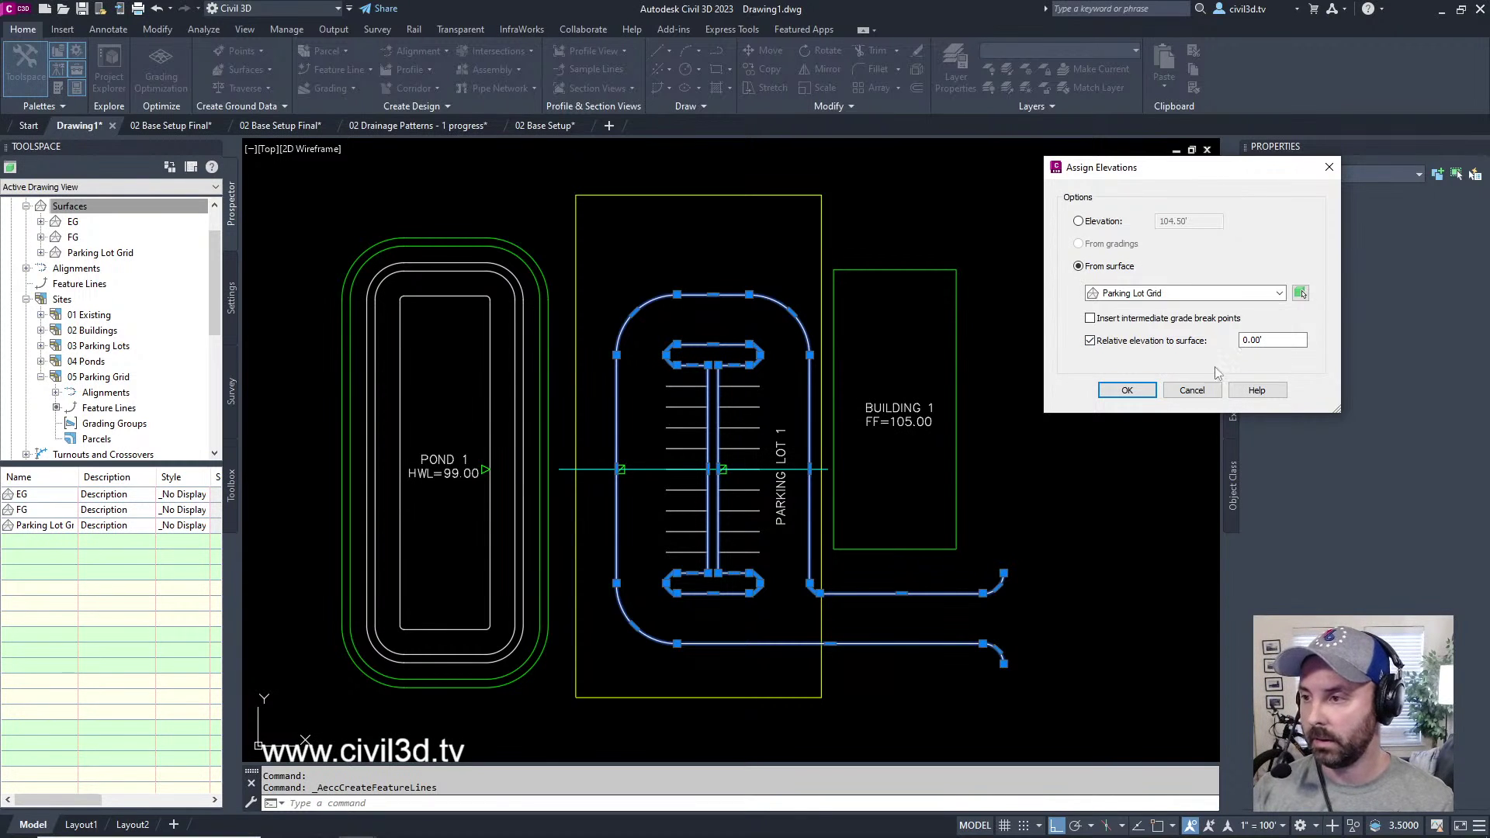
left_click(1126, 390)
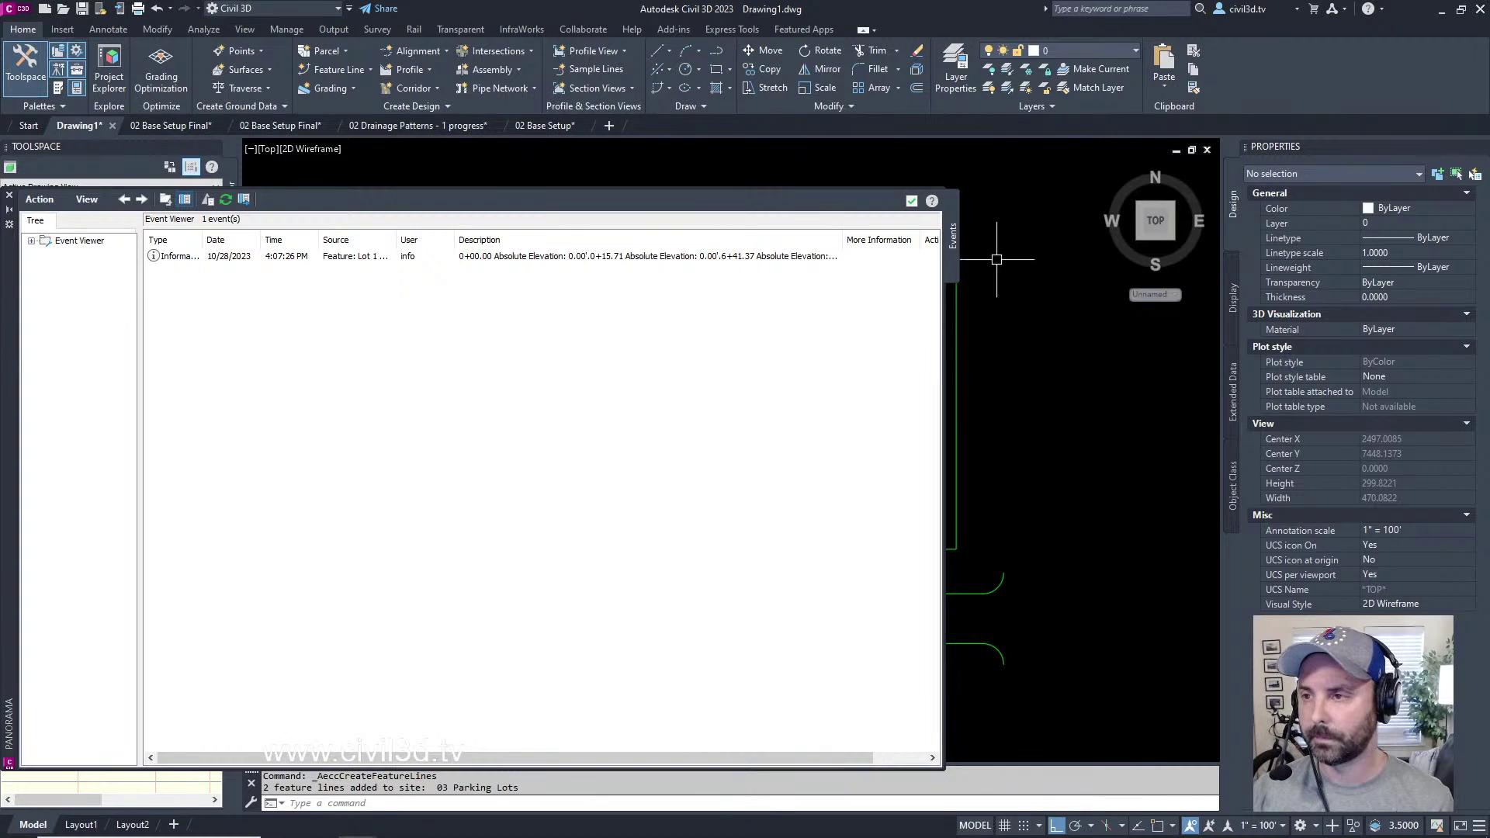
left_click(912, 201)
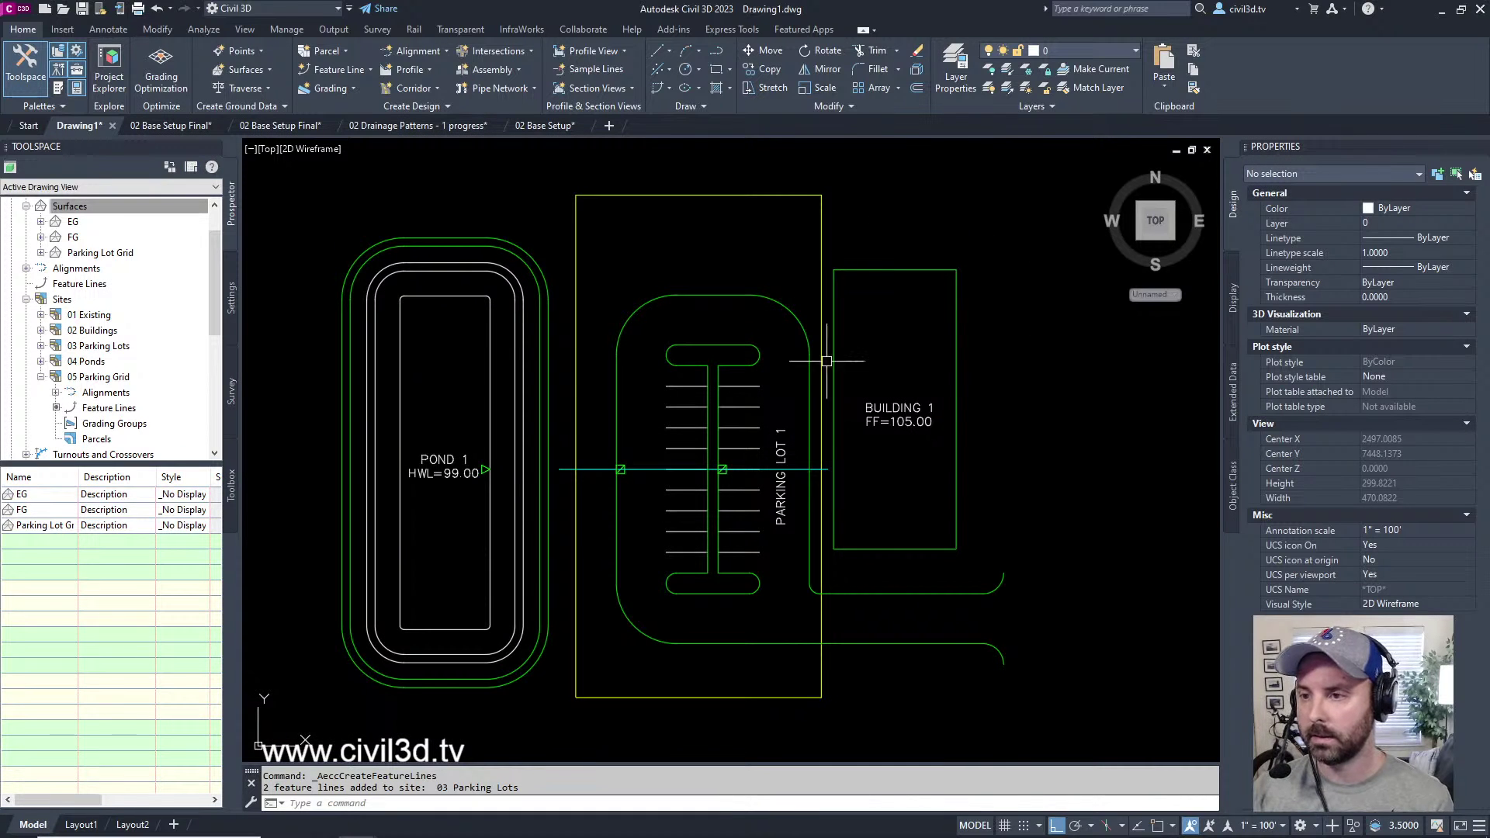
key("Escape")
key("Escape")
- Check the grades and elevations of the Lot 1 EOP feature lines around the northern edge and center island with Quick Elevation Edit
scroll(839, 365, "up", 2)
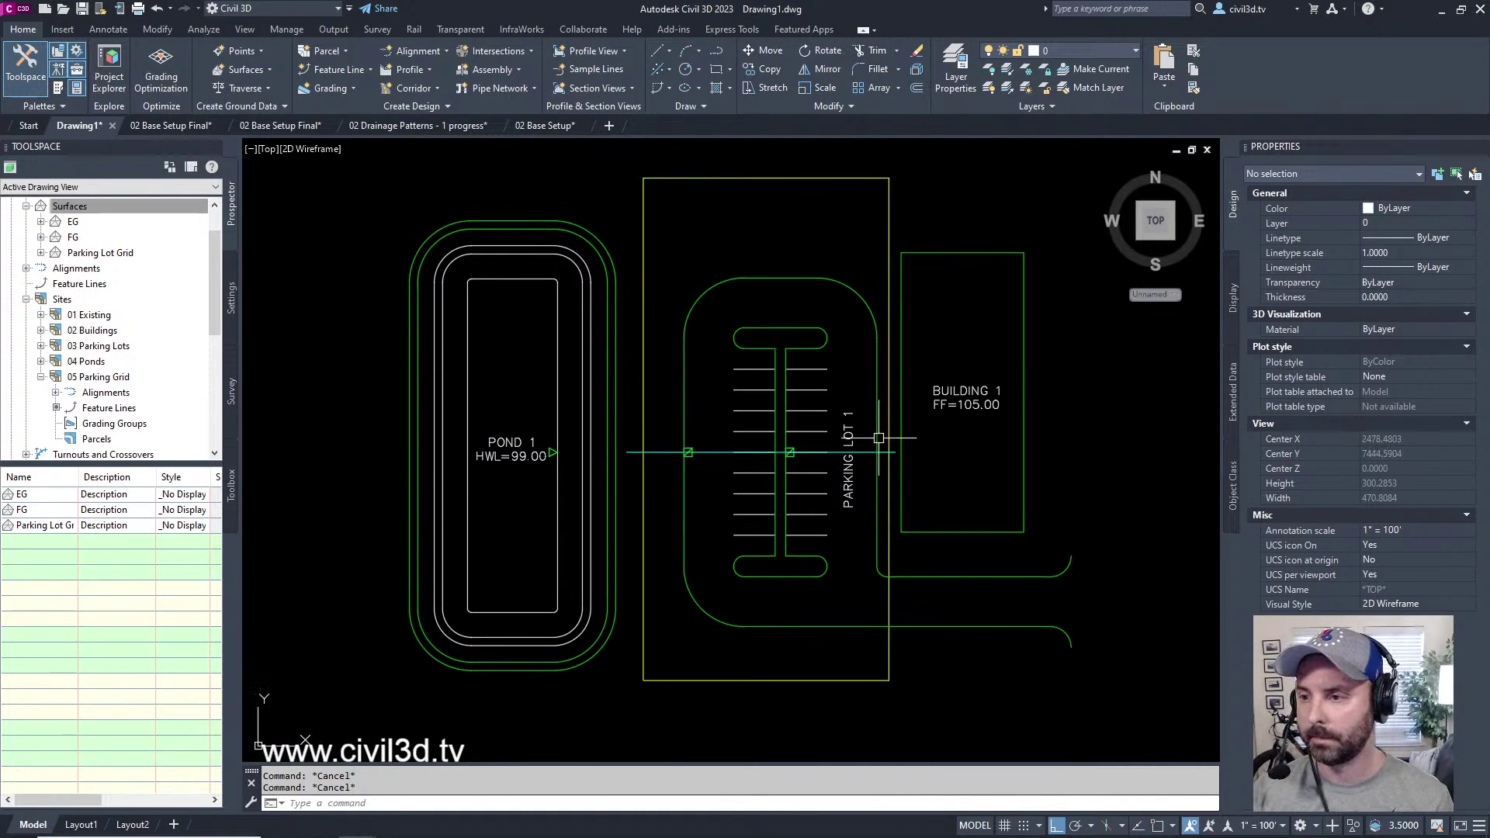
left_click(878, 380)
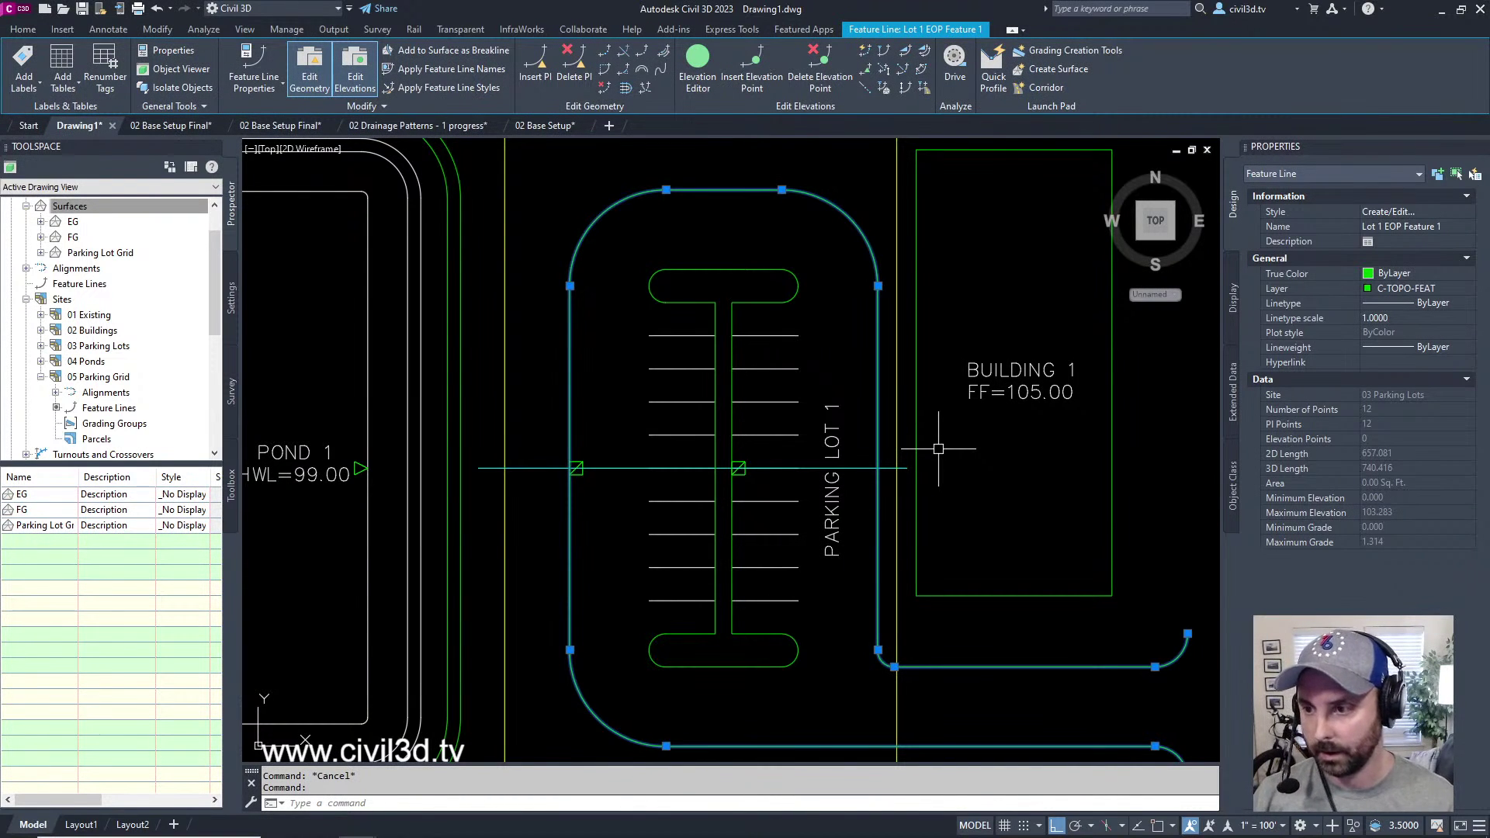
middle_click_drag(924, 454, 938, 440)
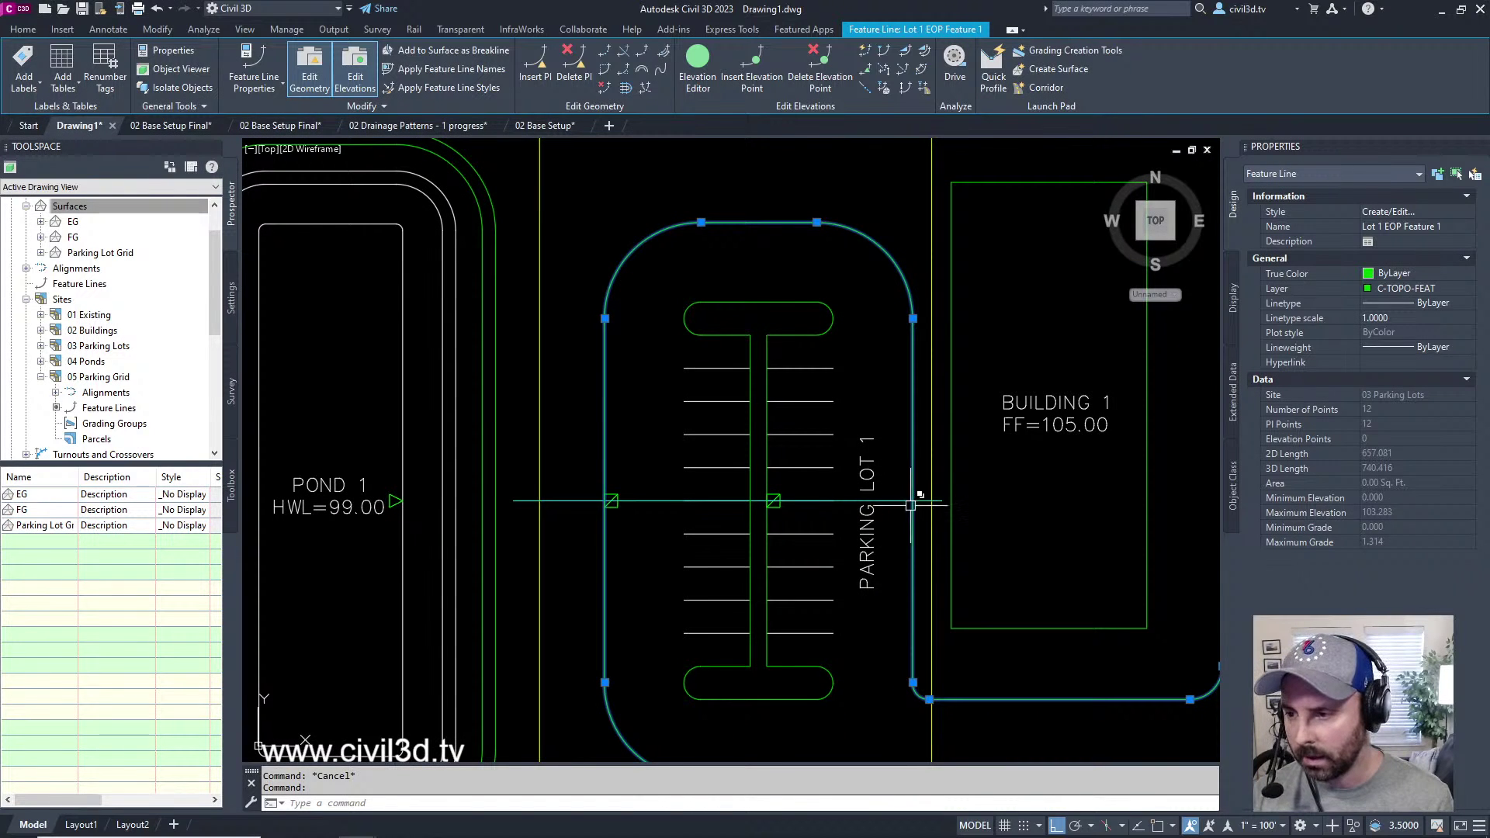
middle_click_drag(910, 506, 964, 526)
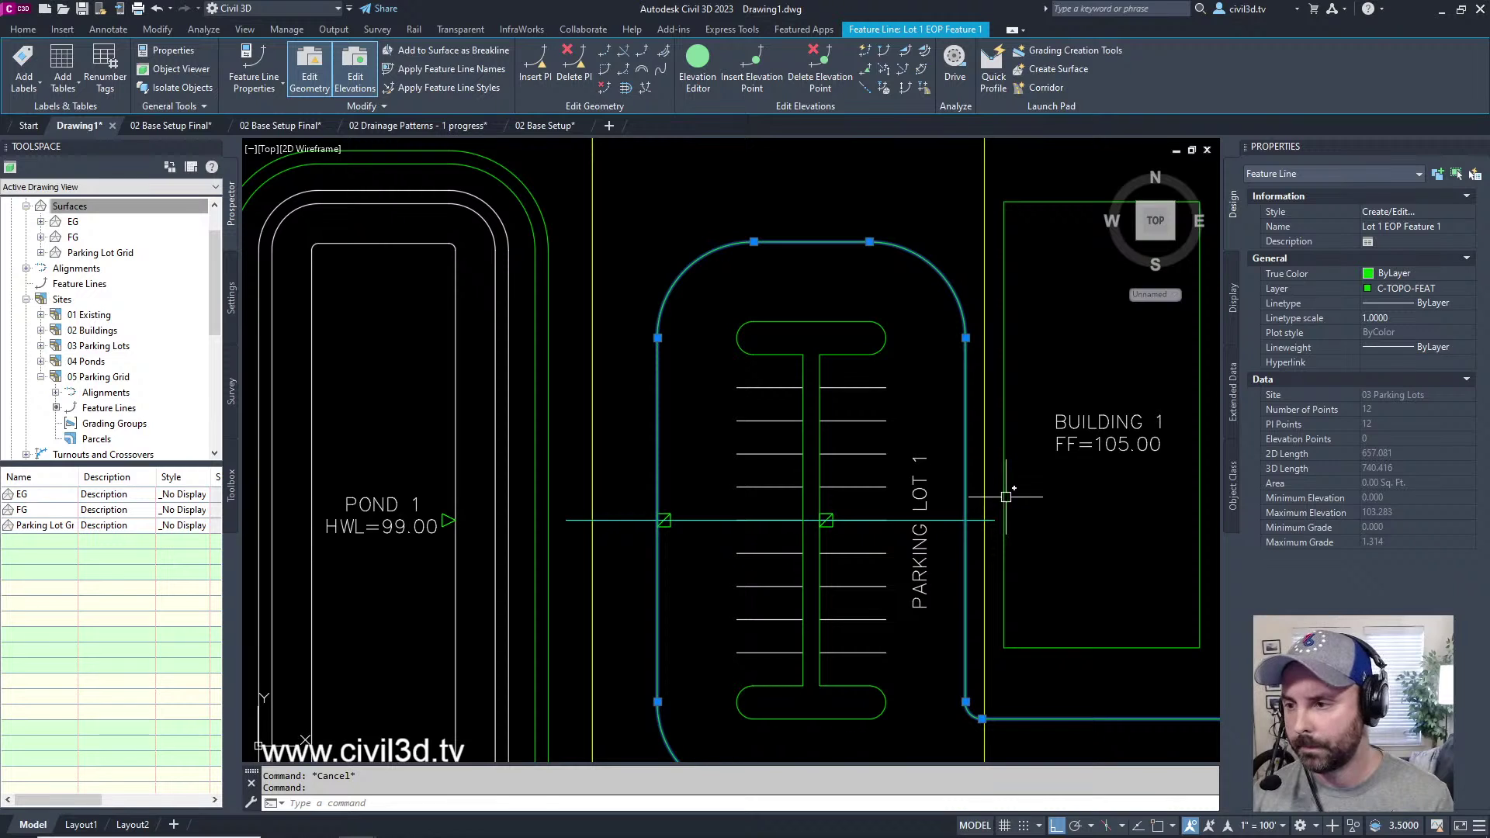
key("Escape")
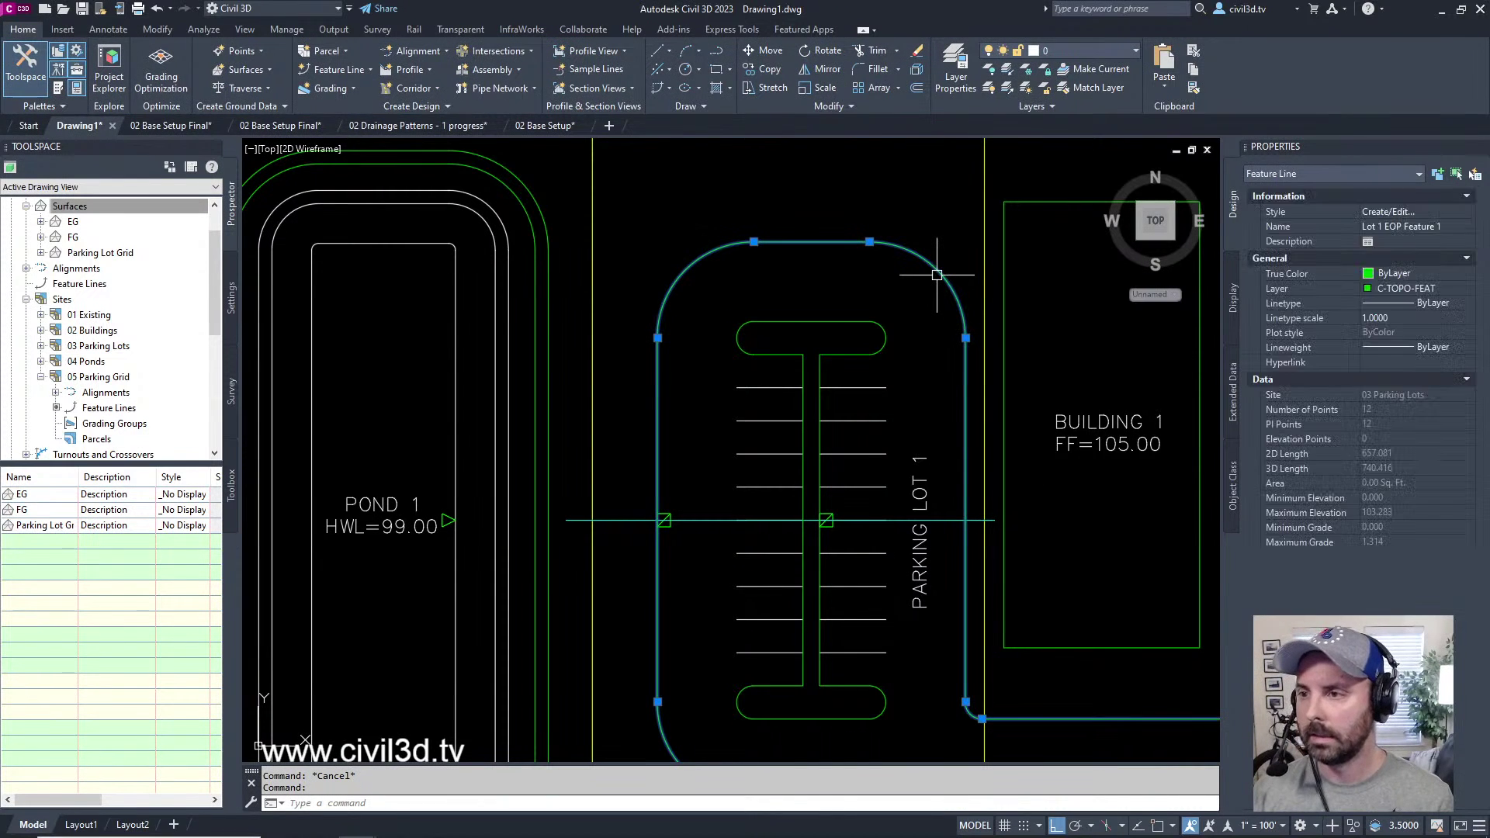
left_click(937, 275)
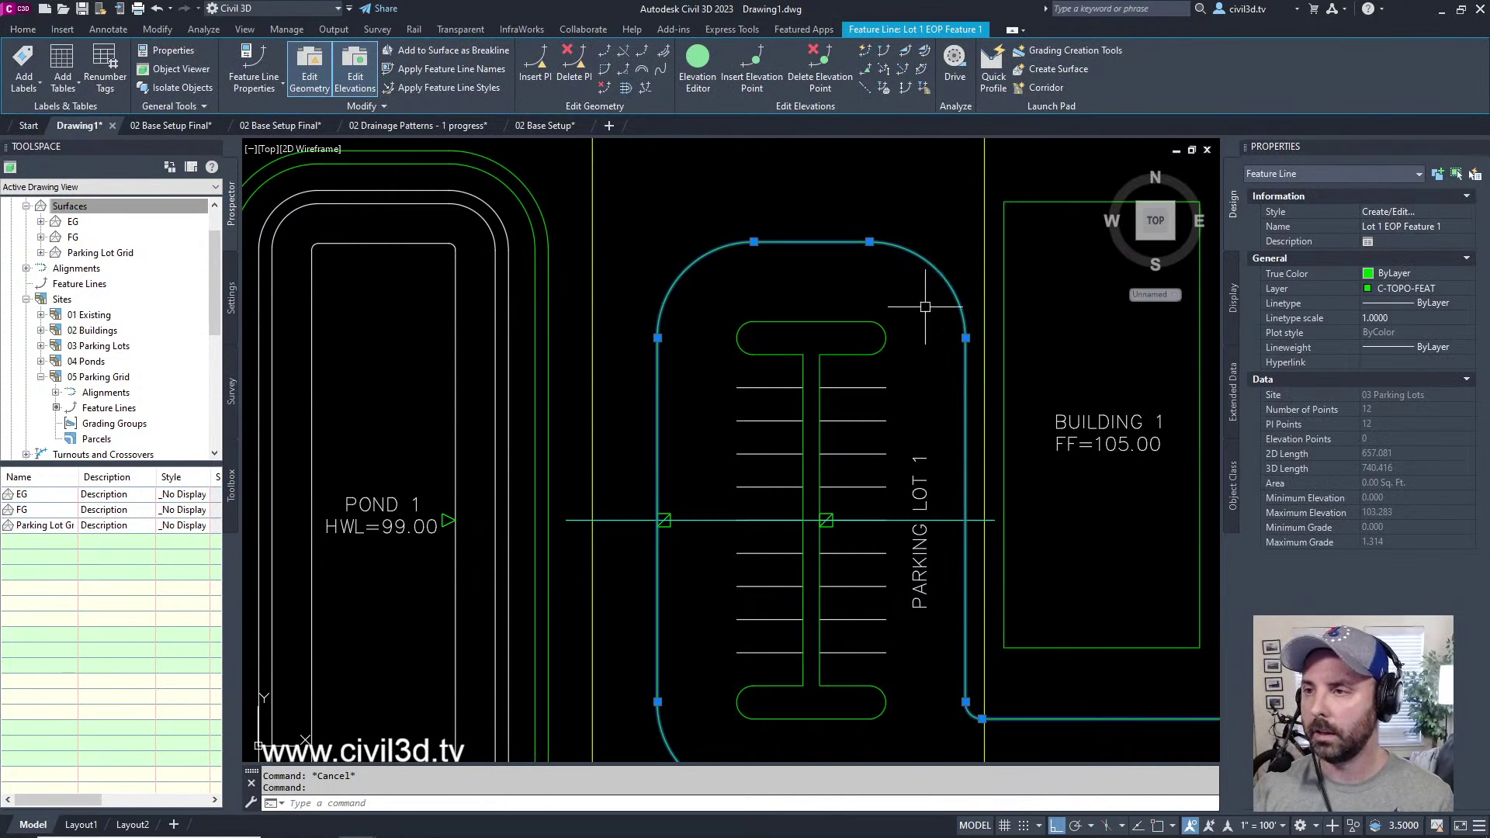
left_click(864, 52)
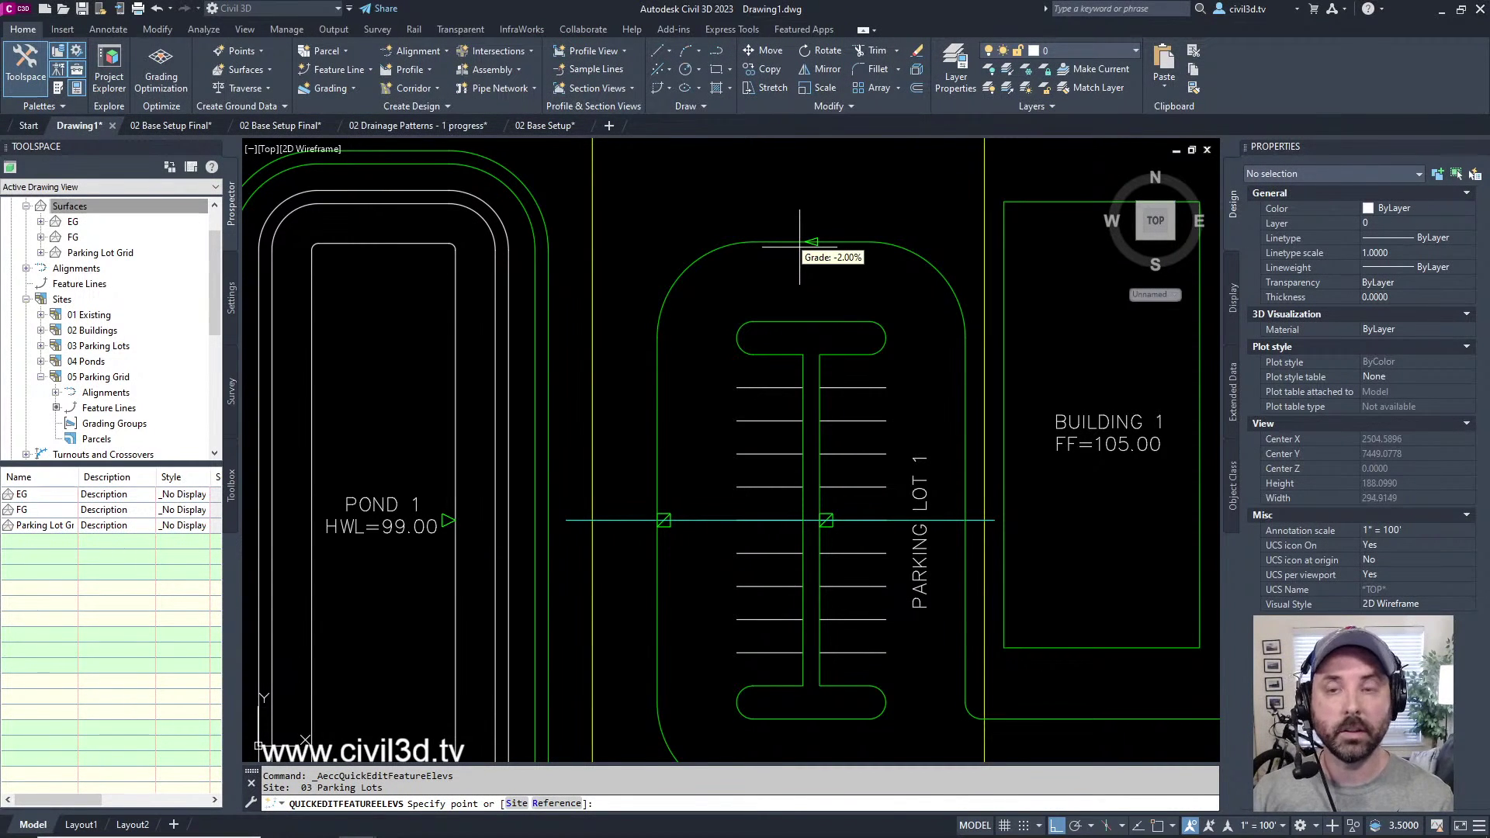
middle_click_drag(799, 247, 808, 301)
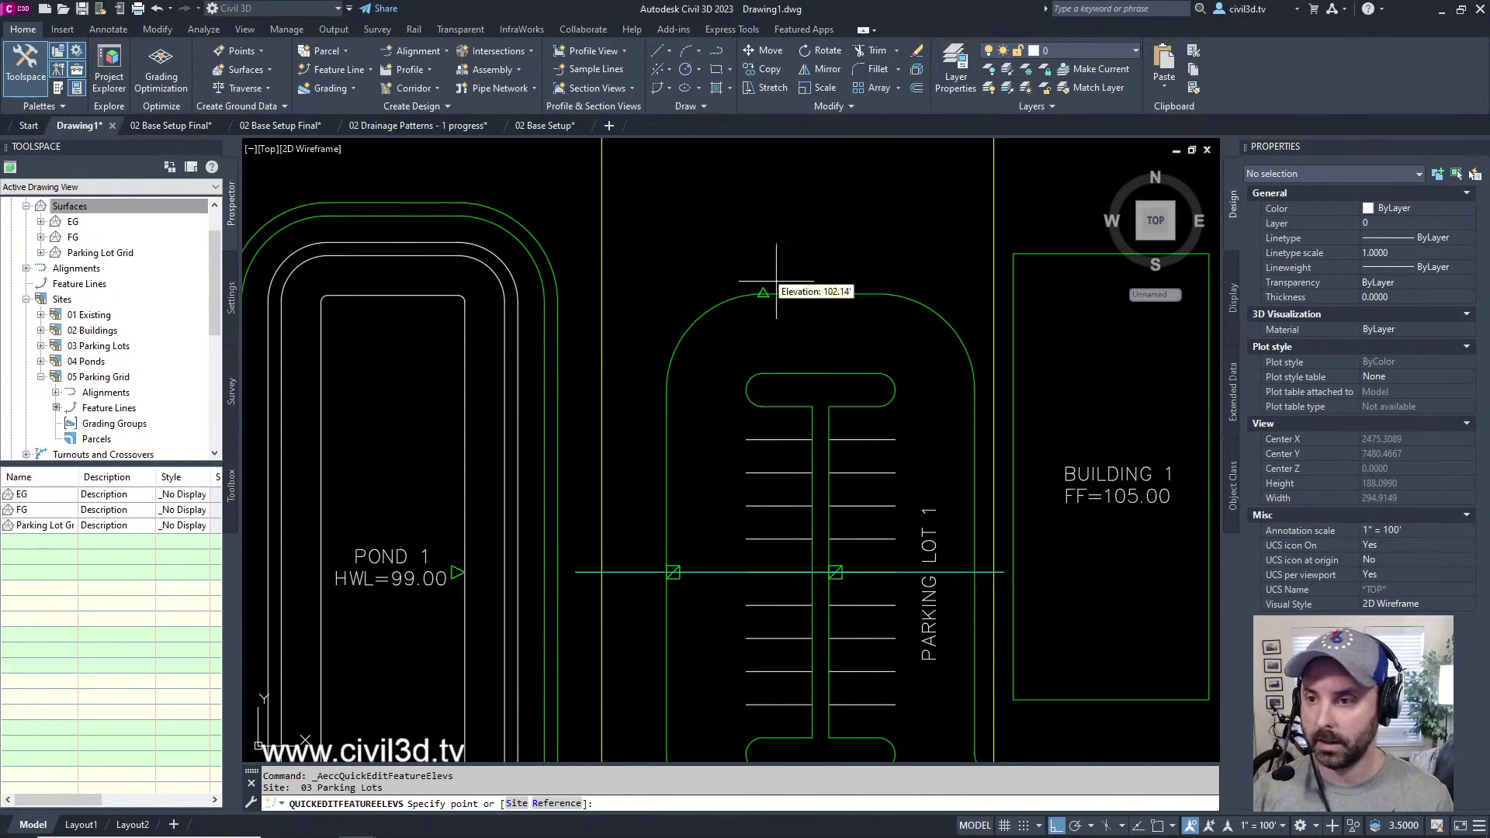
middle_click_drag(954, 489, 892, 361)
mouse_move(847, 274)
middle_mouse_down()
mouse_move(842, 237)
mouse_move(854, 313)
middle_mouse_up()
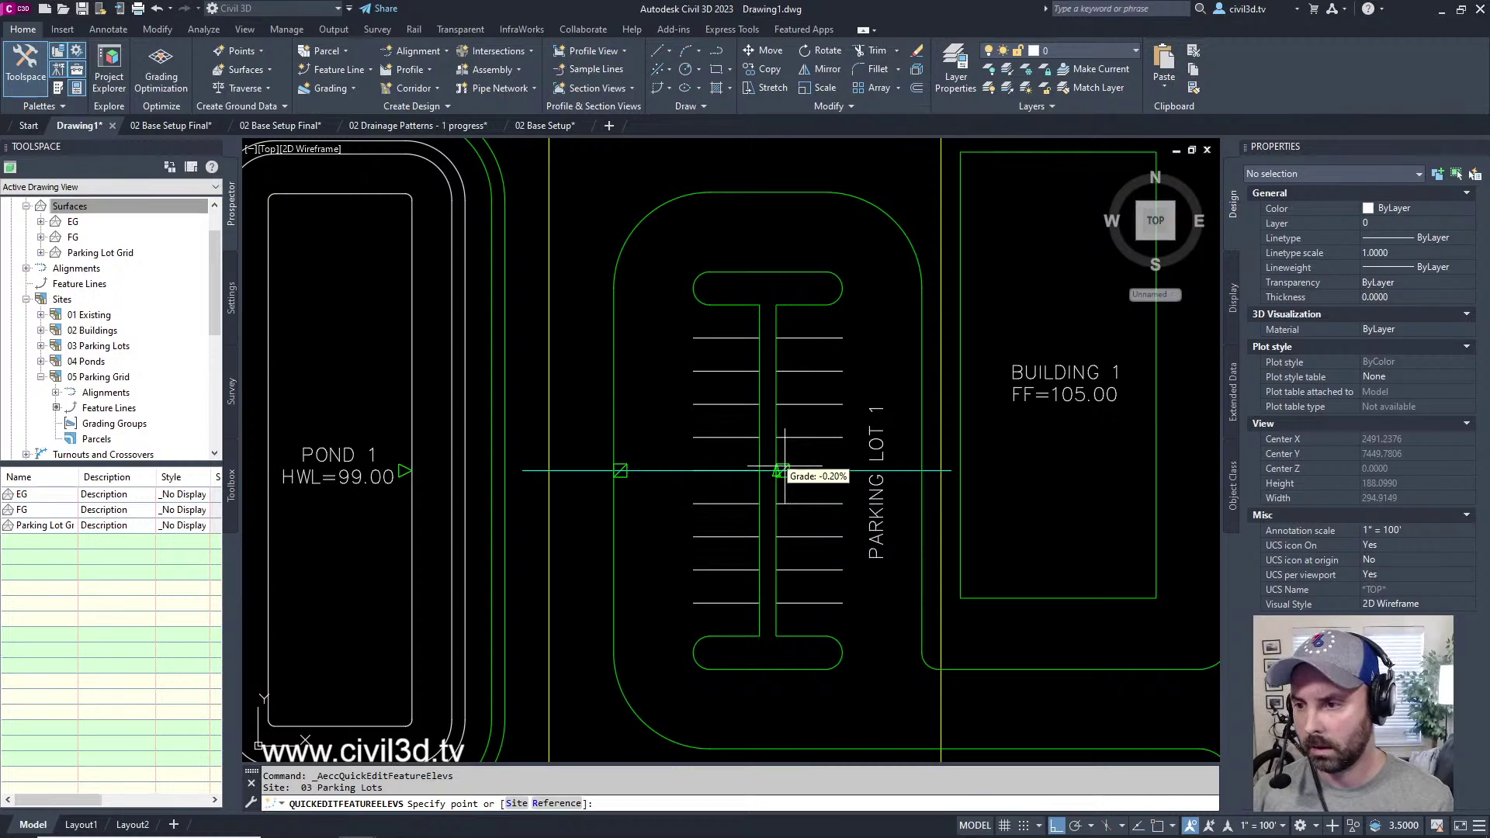
- Check the grades along the lot's southern edge, the island's south end and the edge beside Building 1
middle_click_drag(782, 470, 772, 407)
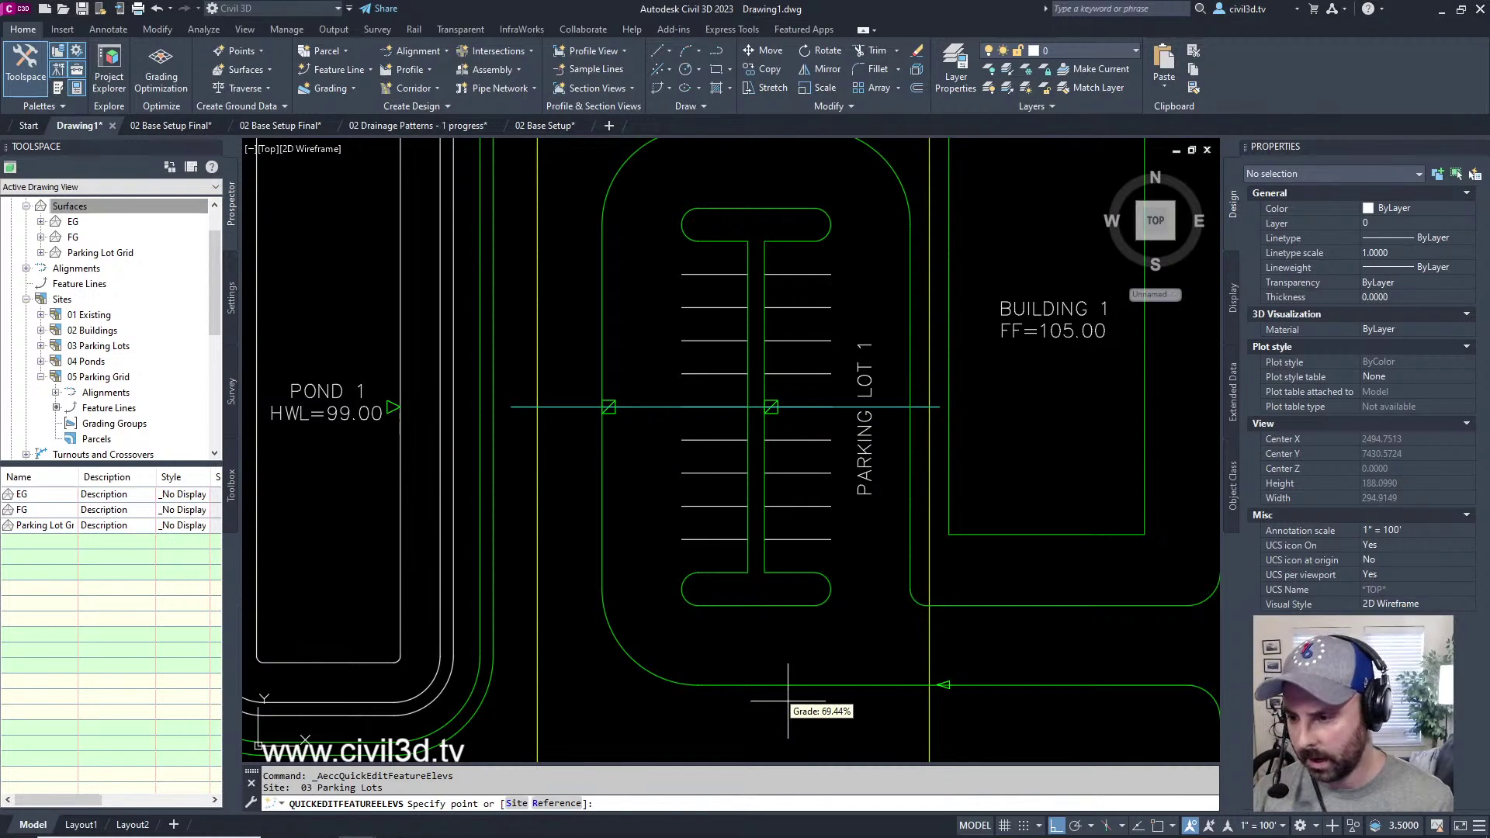
middle_click_drag(768, 687, 784, 605)
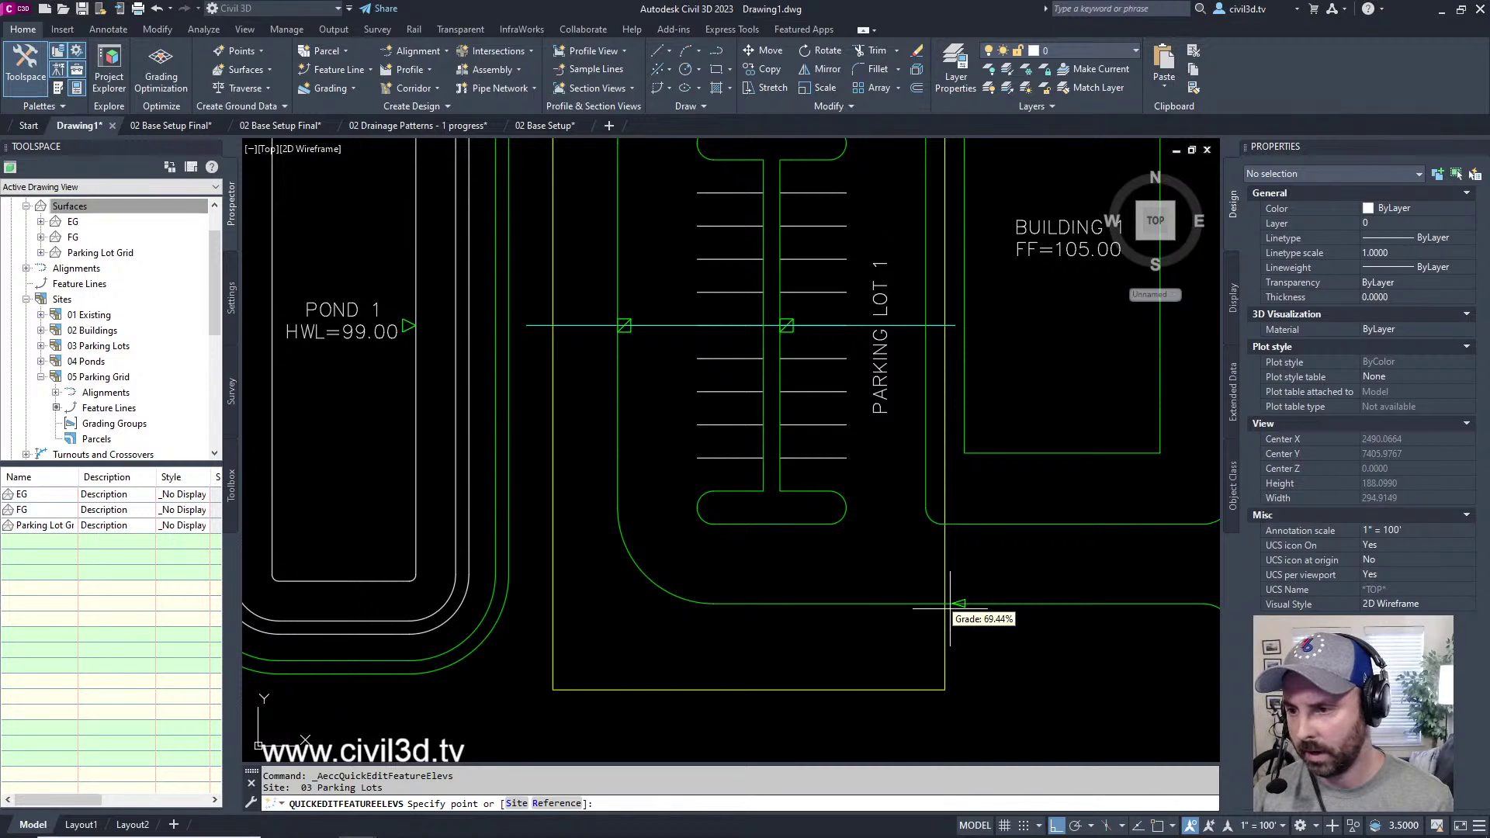
middle_click_drag(949, 609, 953, 641)
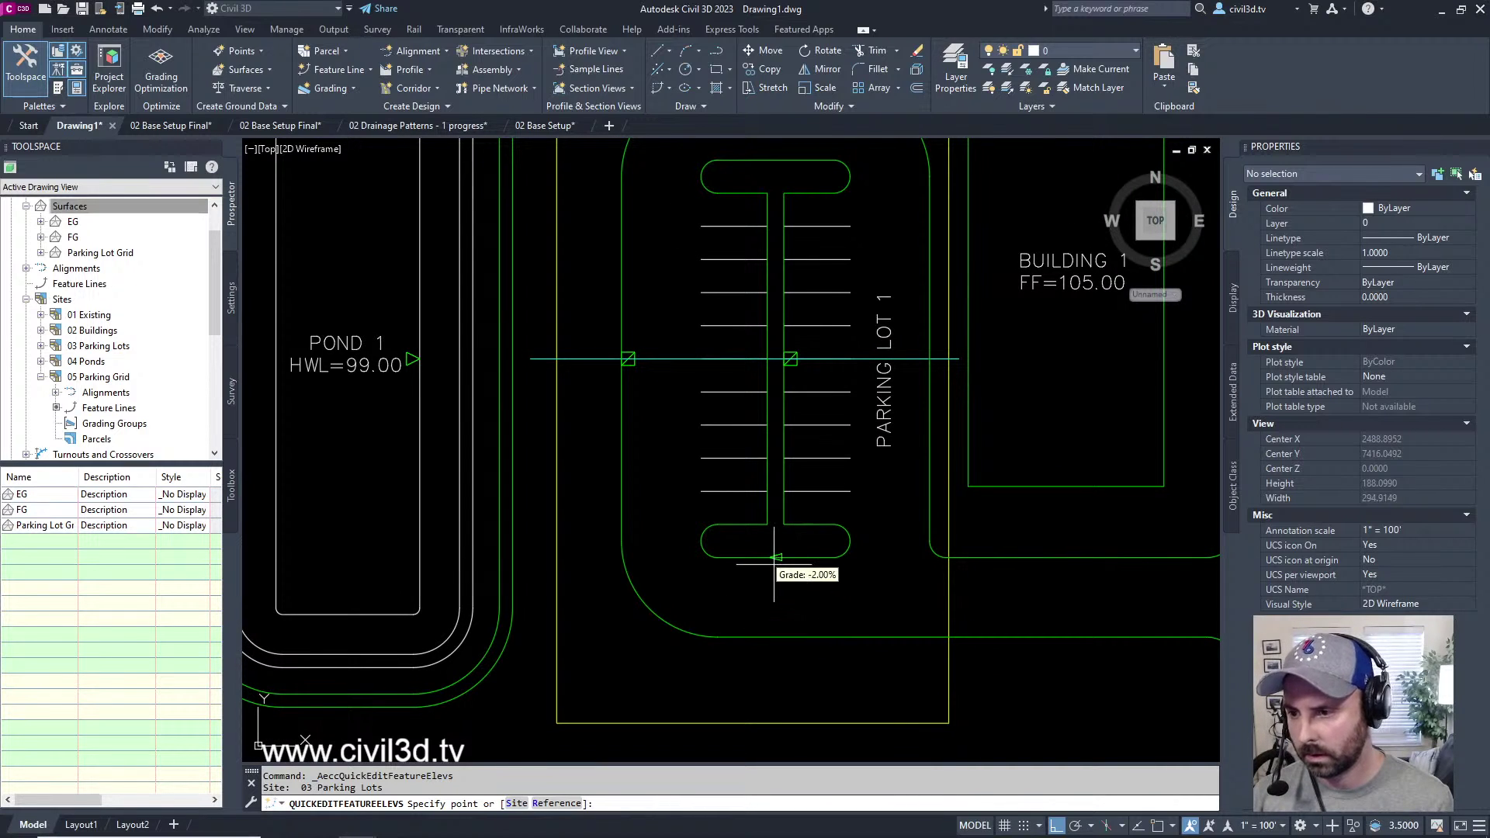
mouse_move(768, 566)
middle_mouse_down()
mouse_move(734, 588)
mouse_move(723, 566)
middle_mouse_up()
middle_click_drag(751, 500, 741, 570)
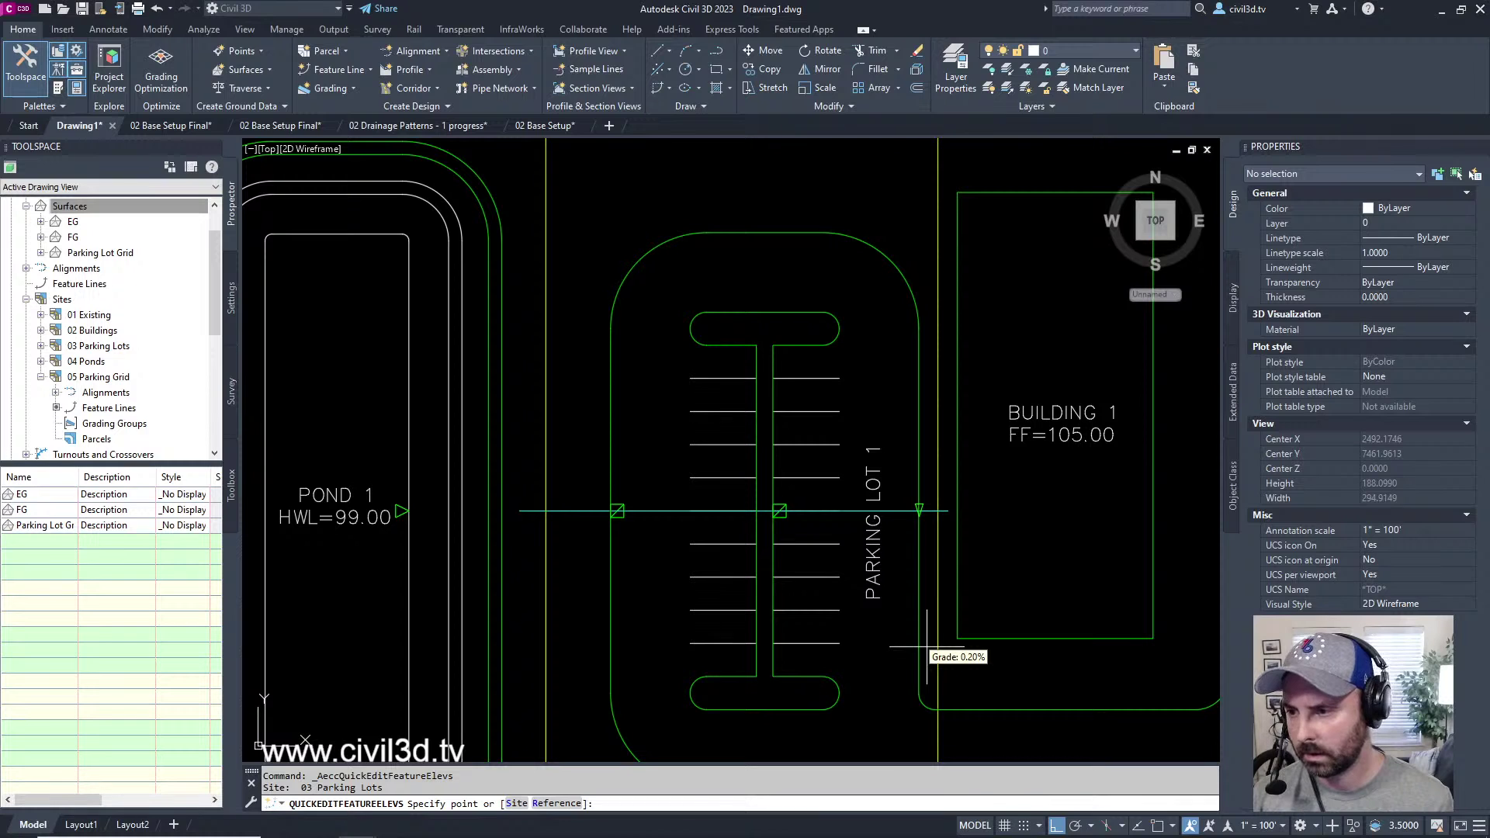
key("Escape")
left_click(919, 574)
middle_click_drag(878, 563, 870, 483)
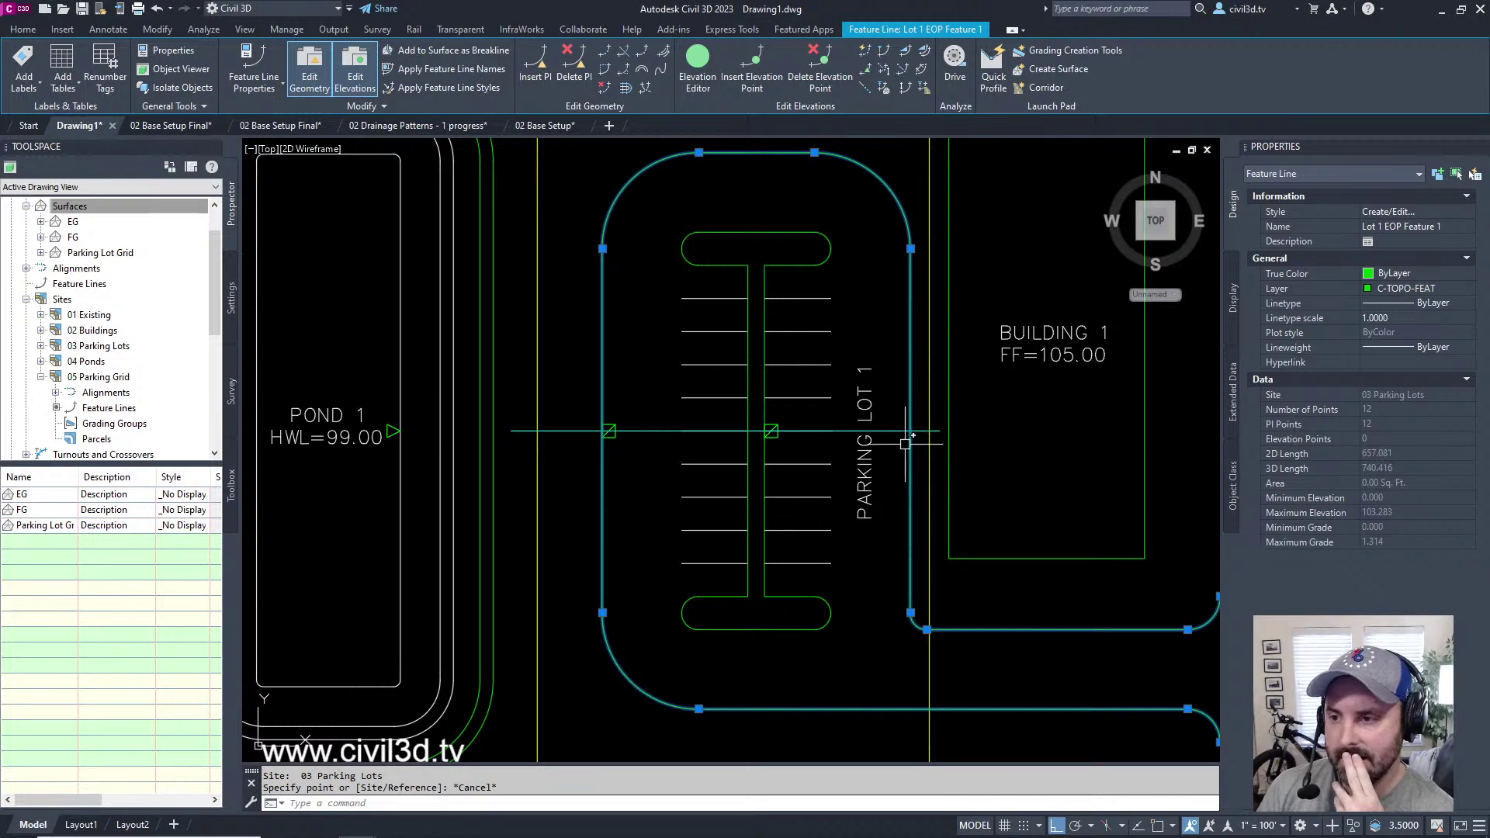
middle_click_drag(924, 456, 935, 488)
scroll(934, 489, "up", 2)
key("Escape")
key("Escape")
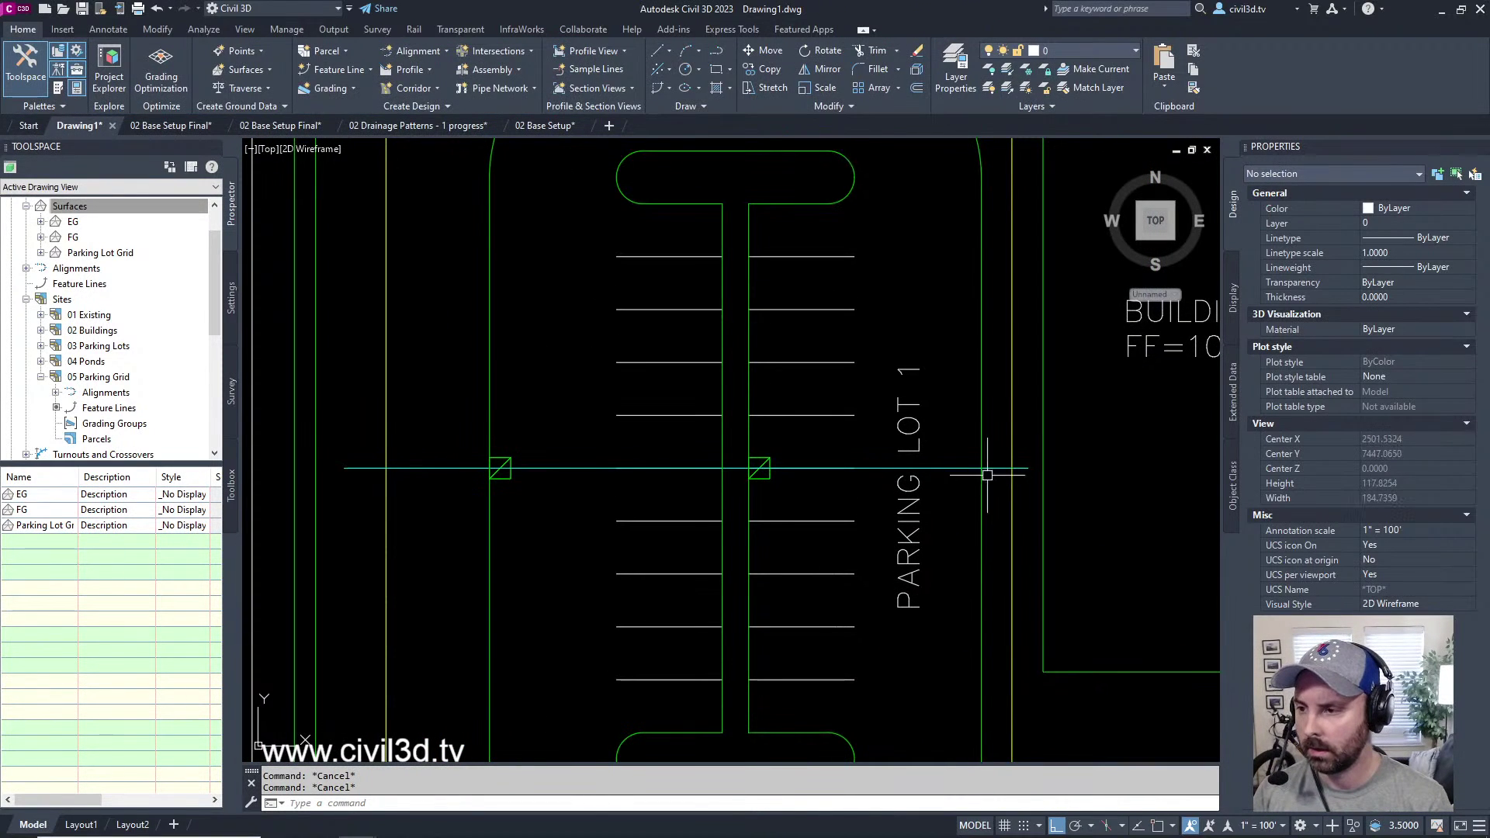
- Try to insert PIs where the lot's outer edge feature line crosses other feature lines
left_click(980, 431)
scroll(972, 388, "down", 2)
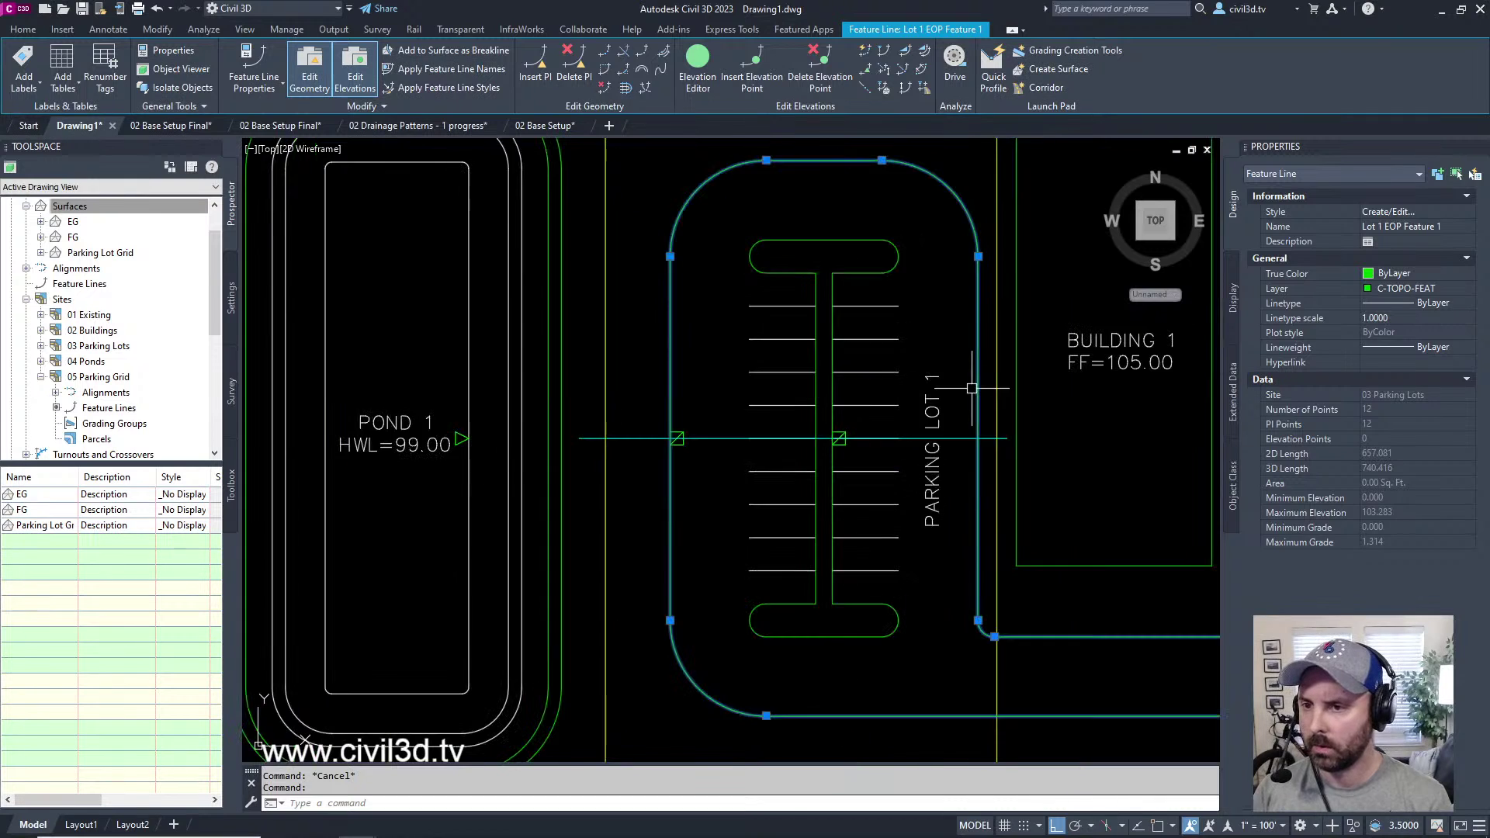
middle_click_drag(950, 363, 961, 425)
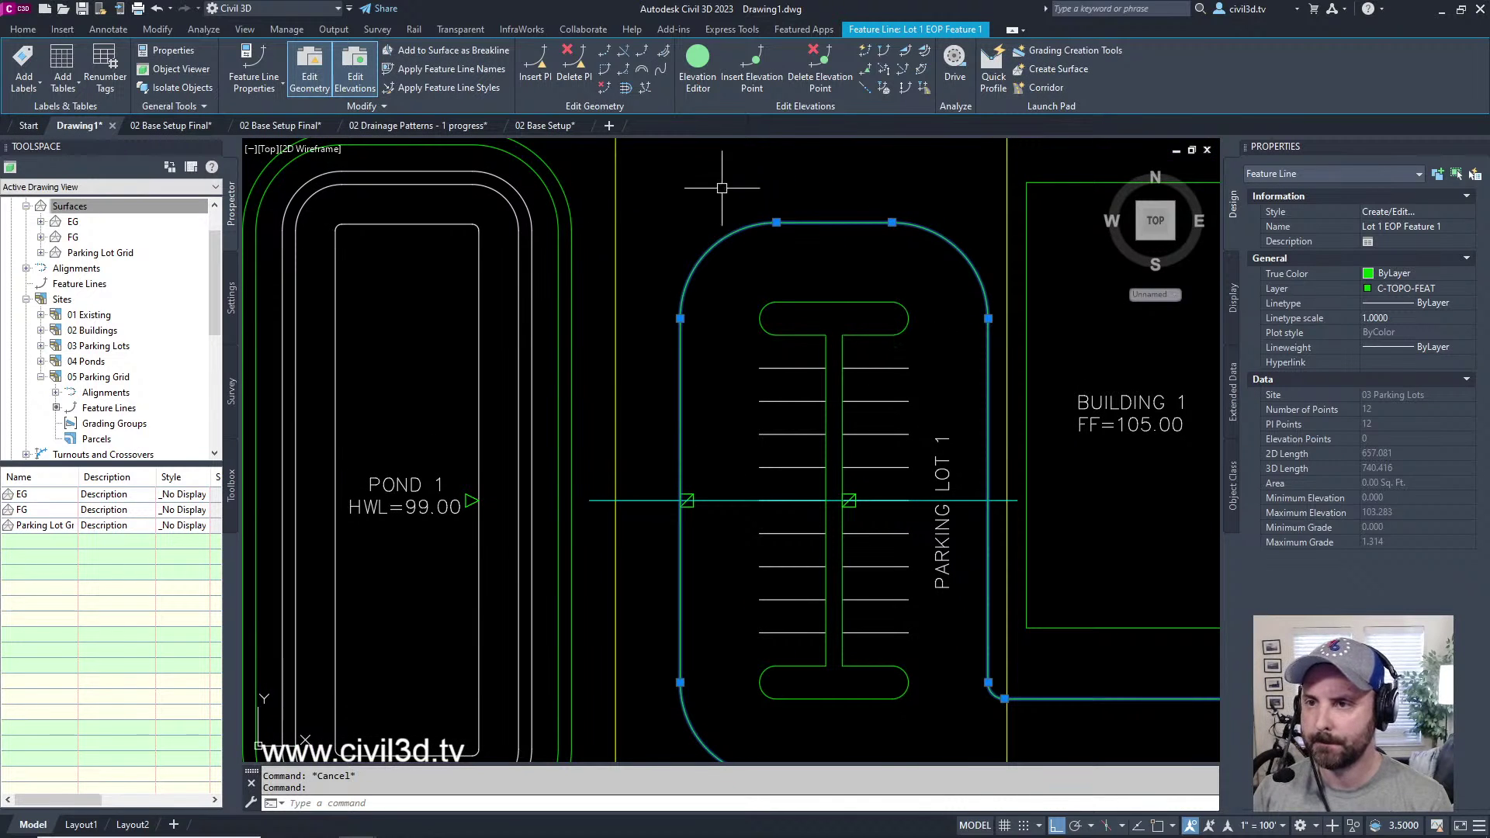
left_click(645, 88)
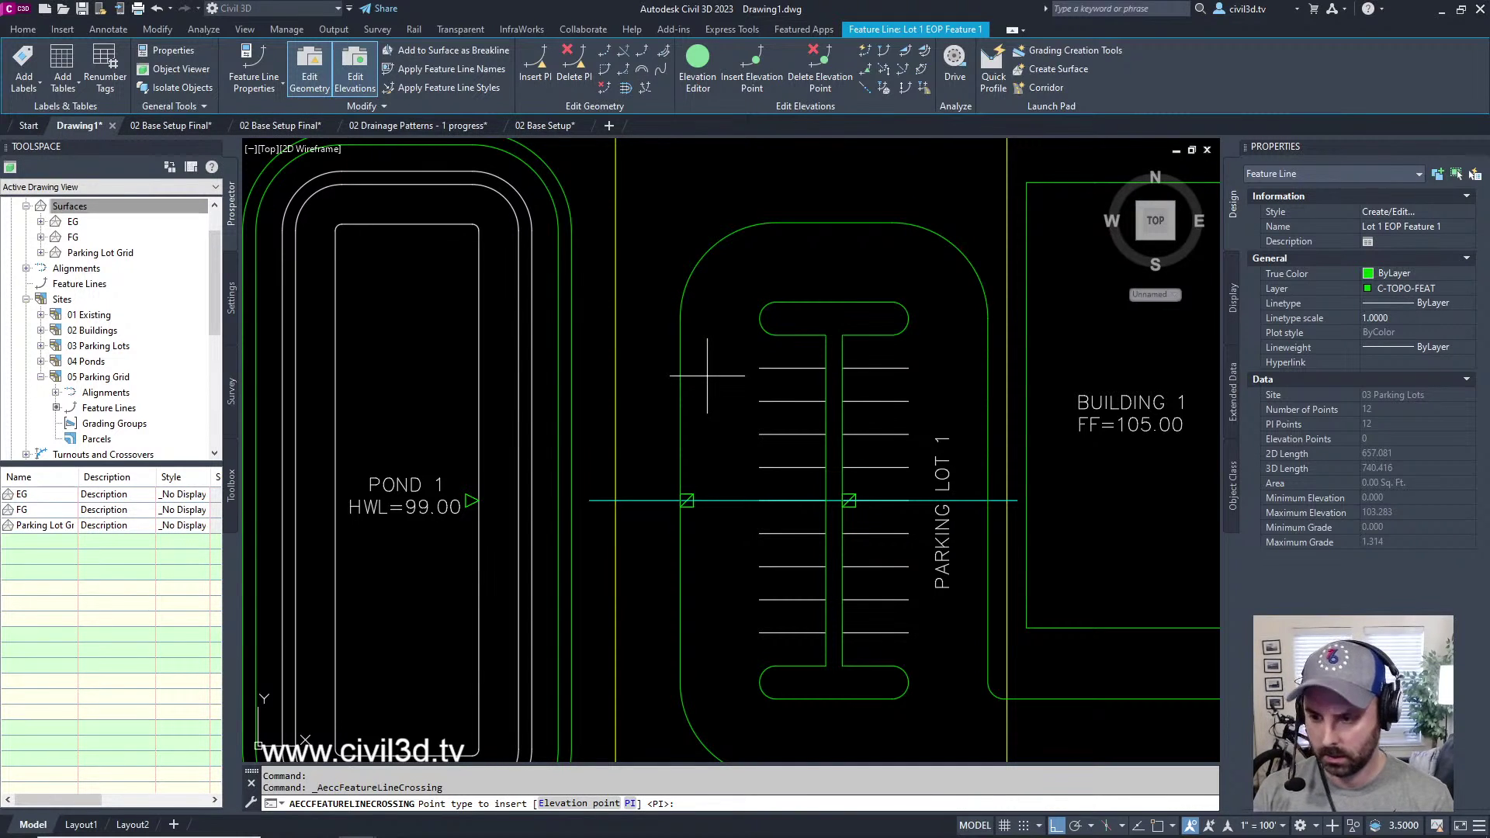
key("Return")
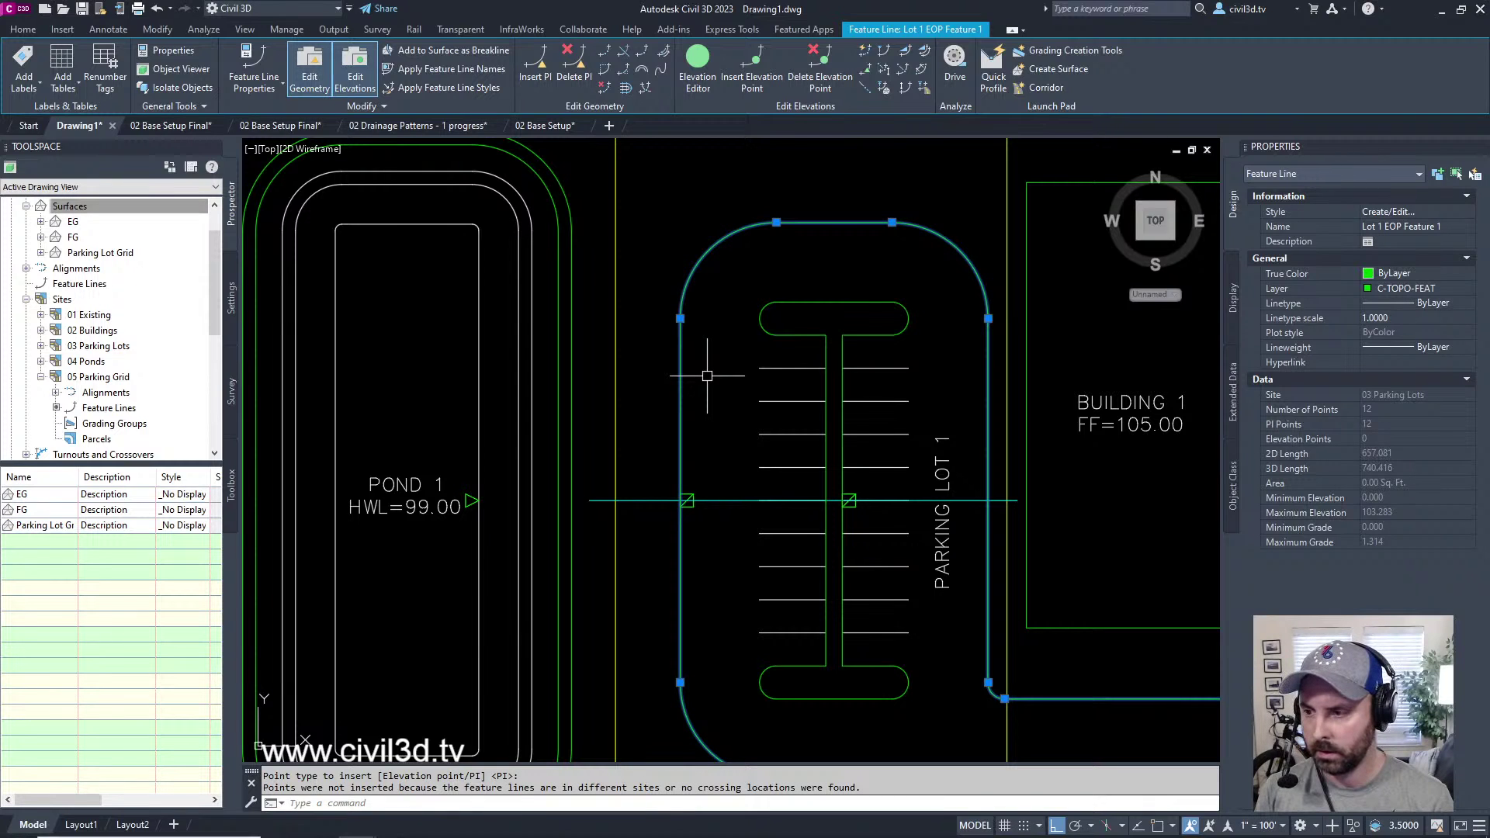
middle_click_drag(745, 582, 729, 551)
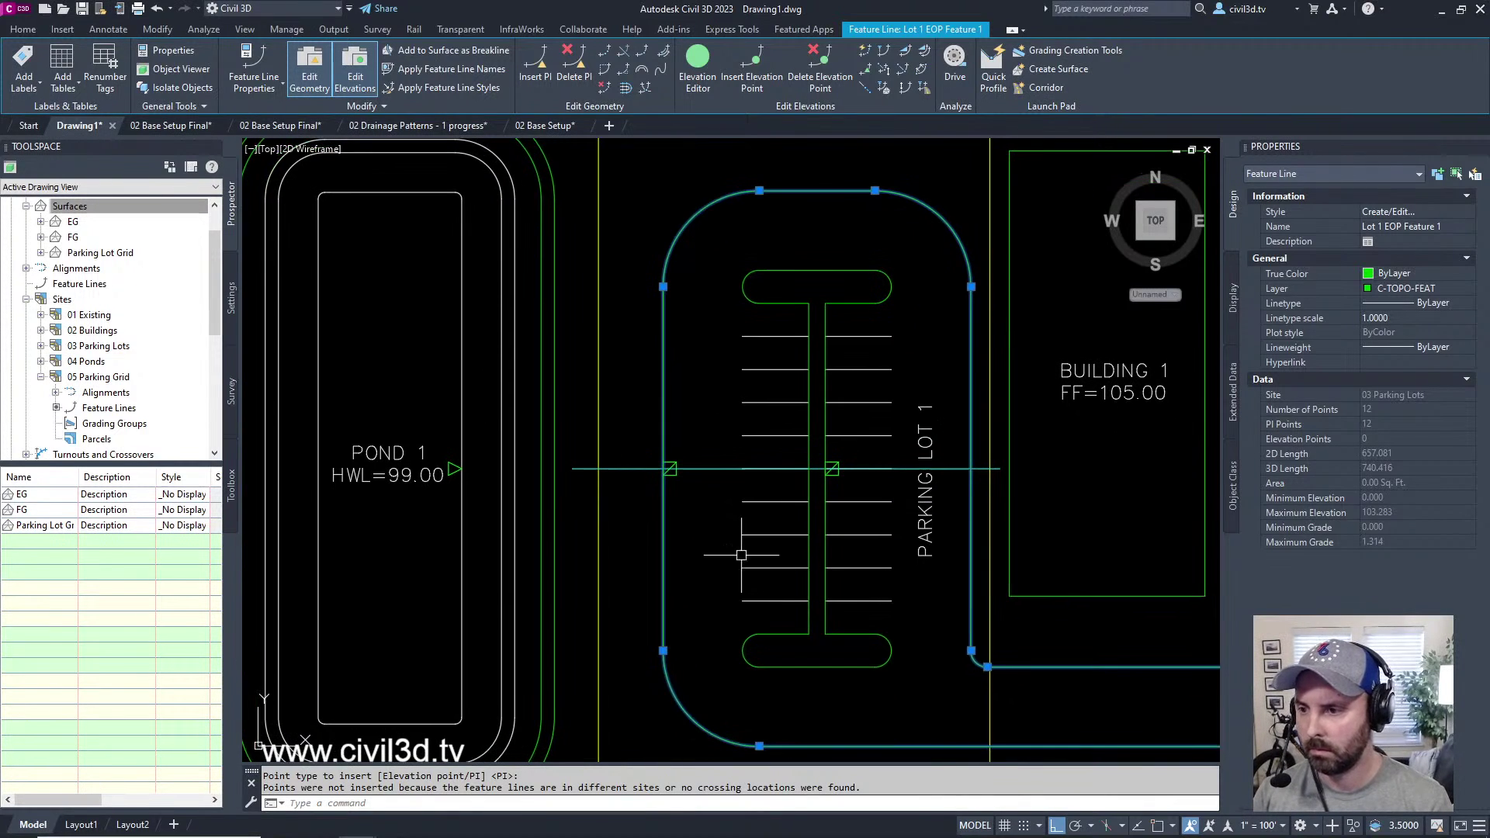
key("Escape")
key("Escape")
- Compare the site assignments of the low point feature line and the Lot 1 outer edge feature line
middle_click_drag(964, 499, 957, 509)
scroll(981, 469, "up", 4)
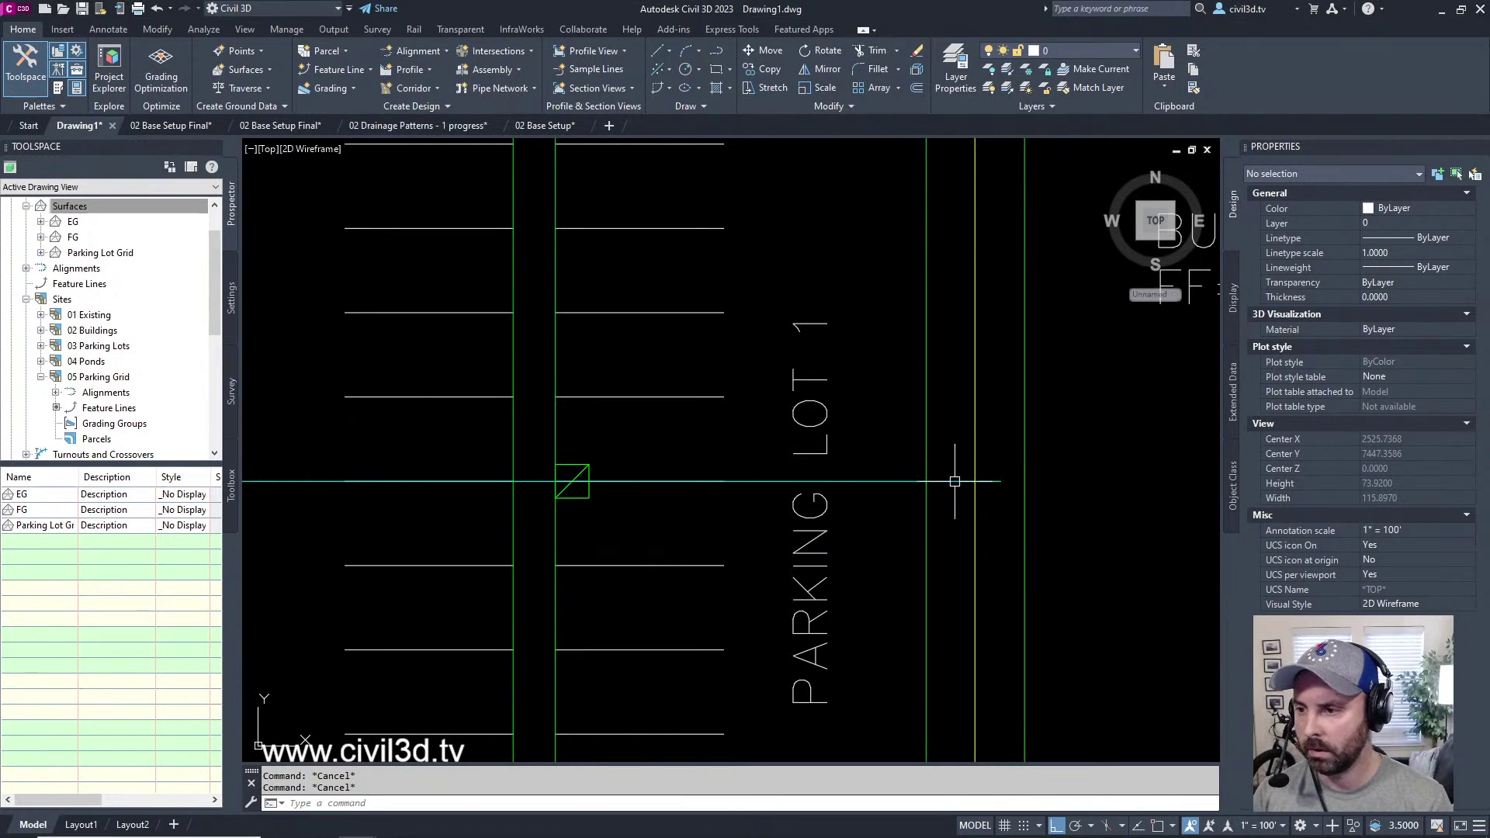
left_click(957, 482)
scroll(953, 413, "down", 3)
scroll(982, 440, "up", 1)
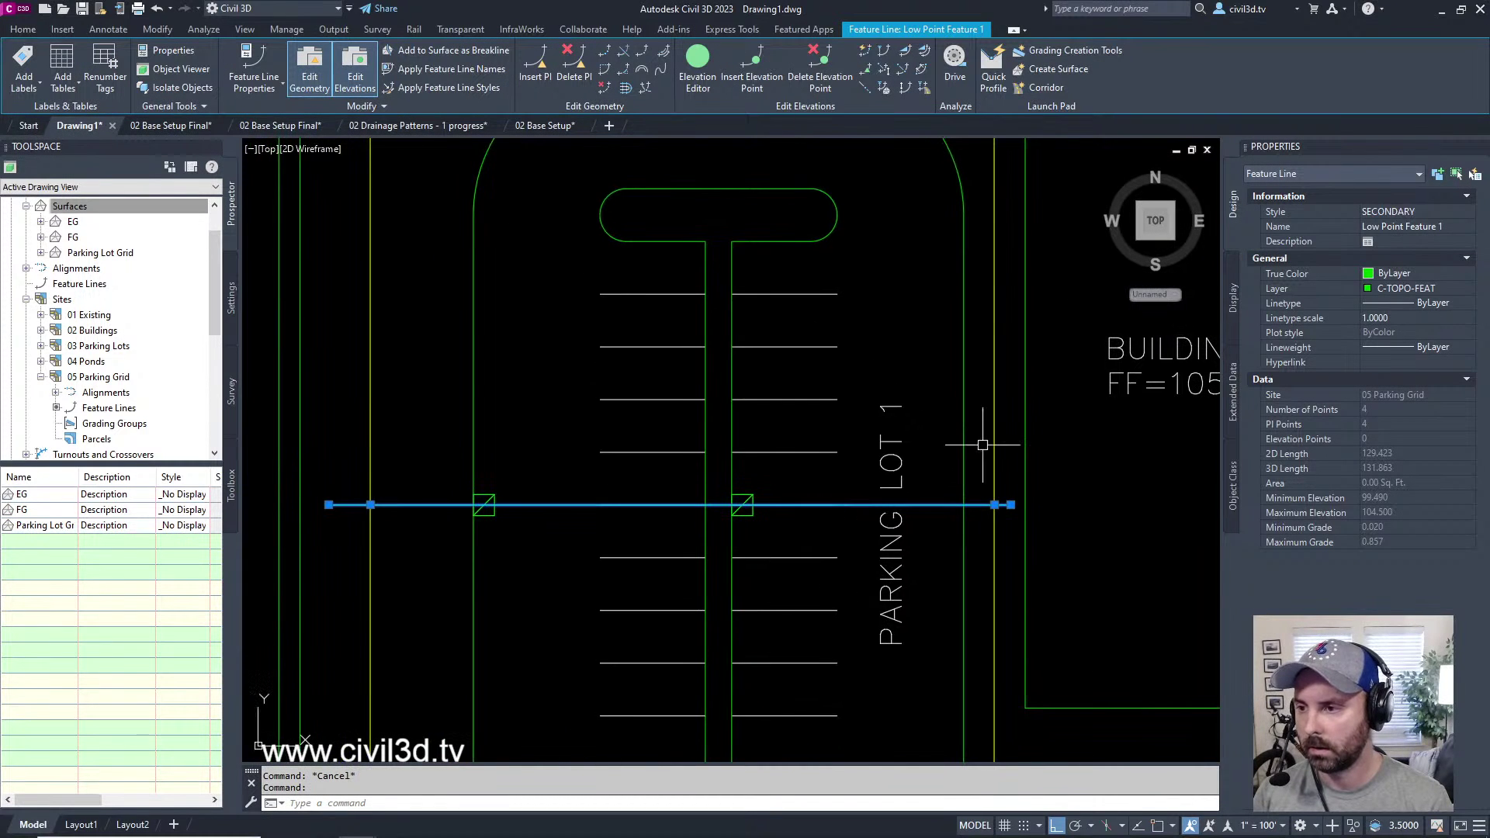
key("Escape")
left_click(964, 448)
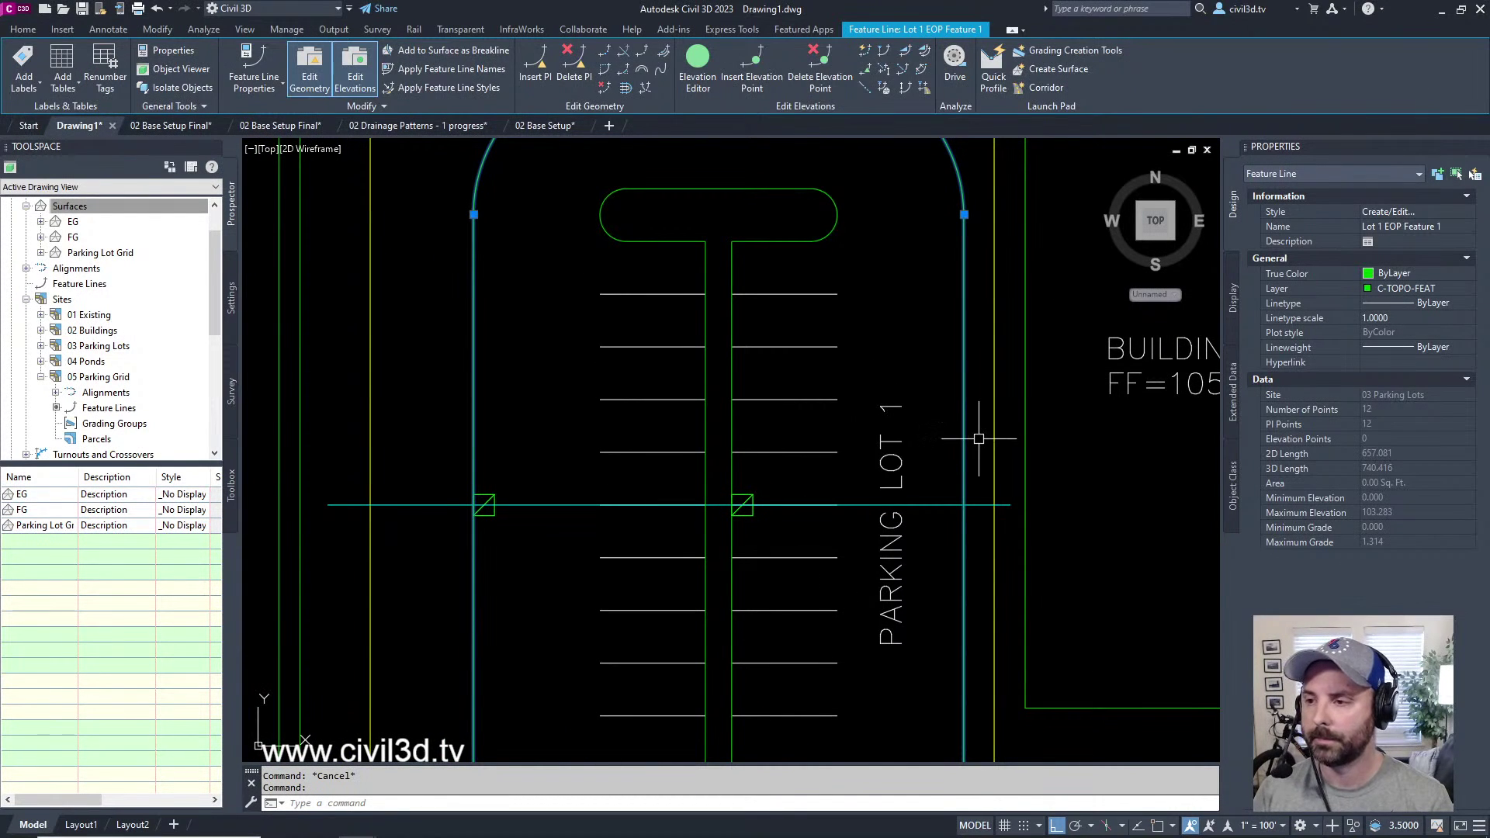
middle_click_drag(966, 457, 996, 475)
scroll(995, 475, "down", 3)
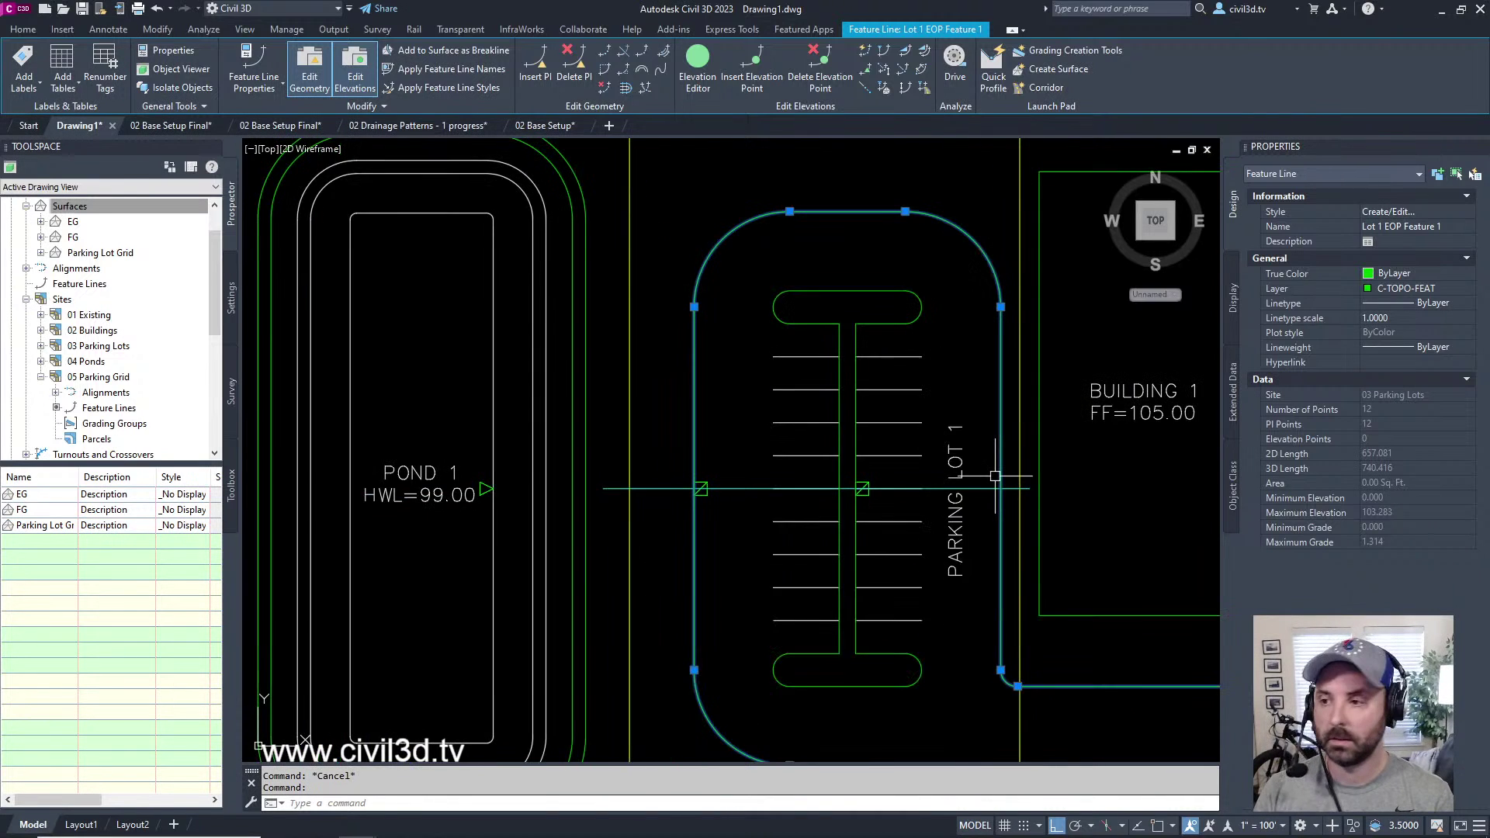
scroll(997, 489, "up", 1)
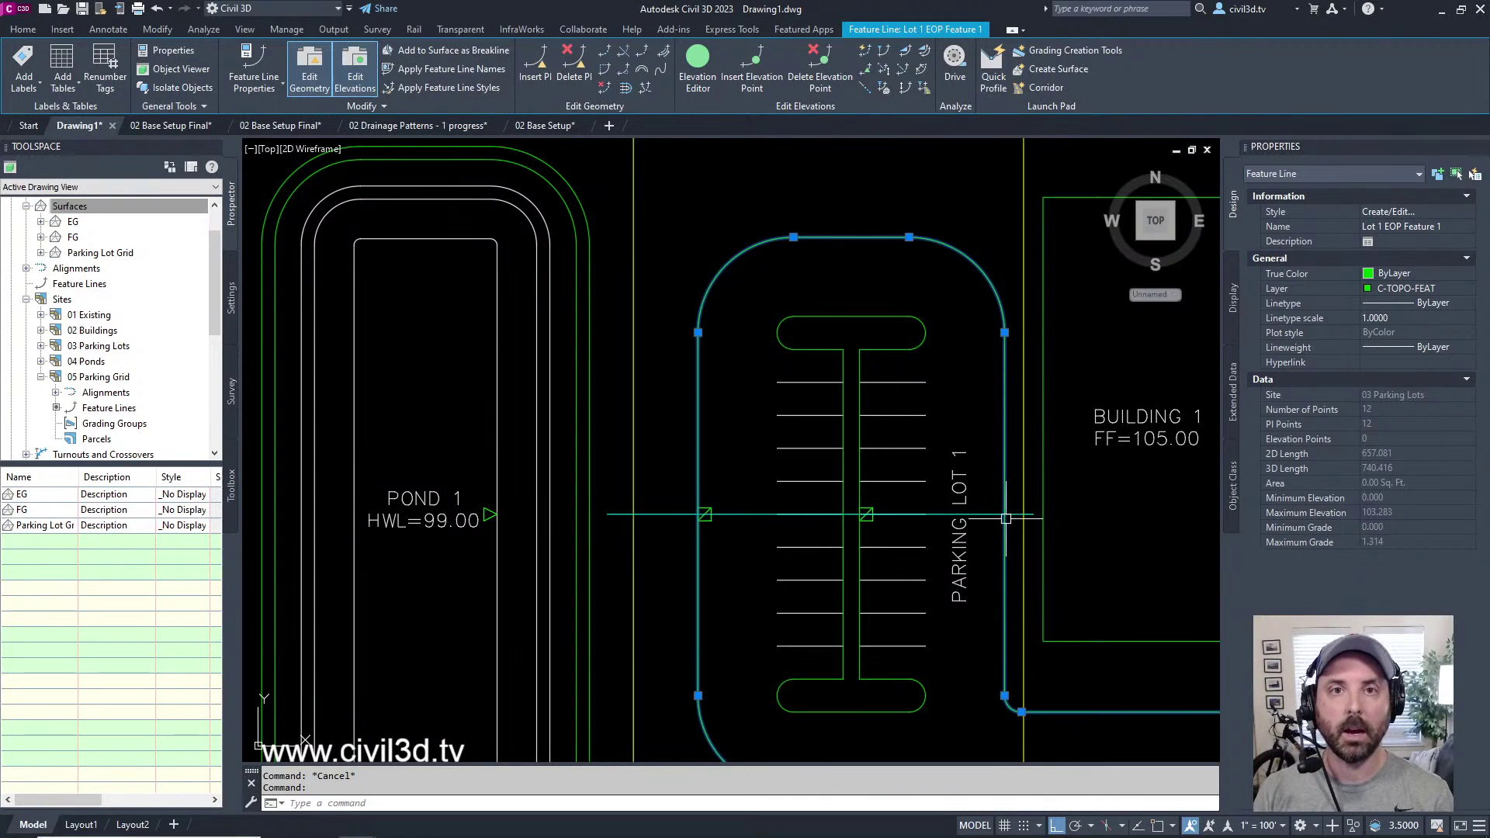
middle_click_drag(987, 491, 947, 519)
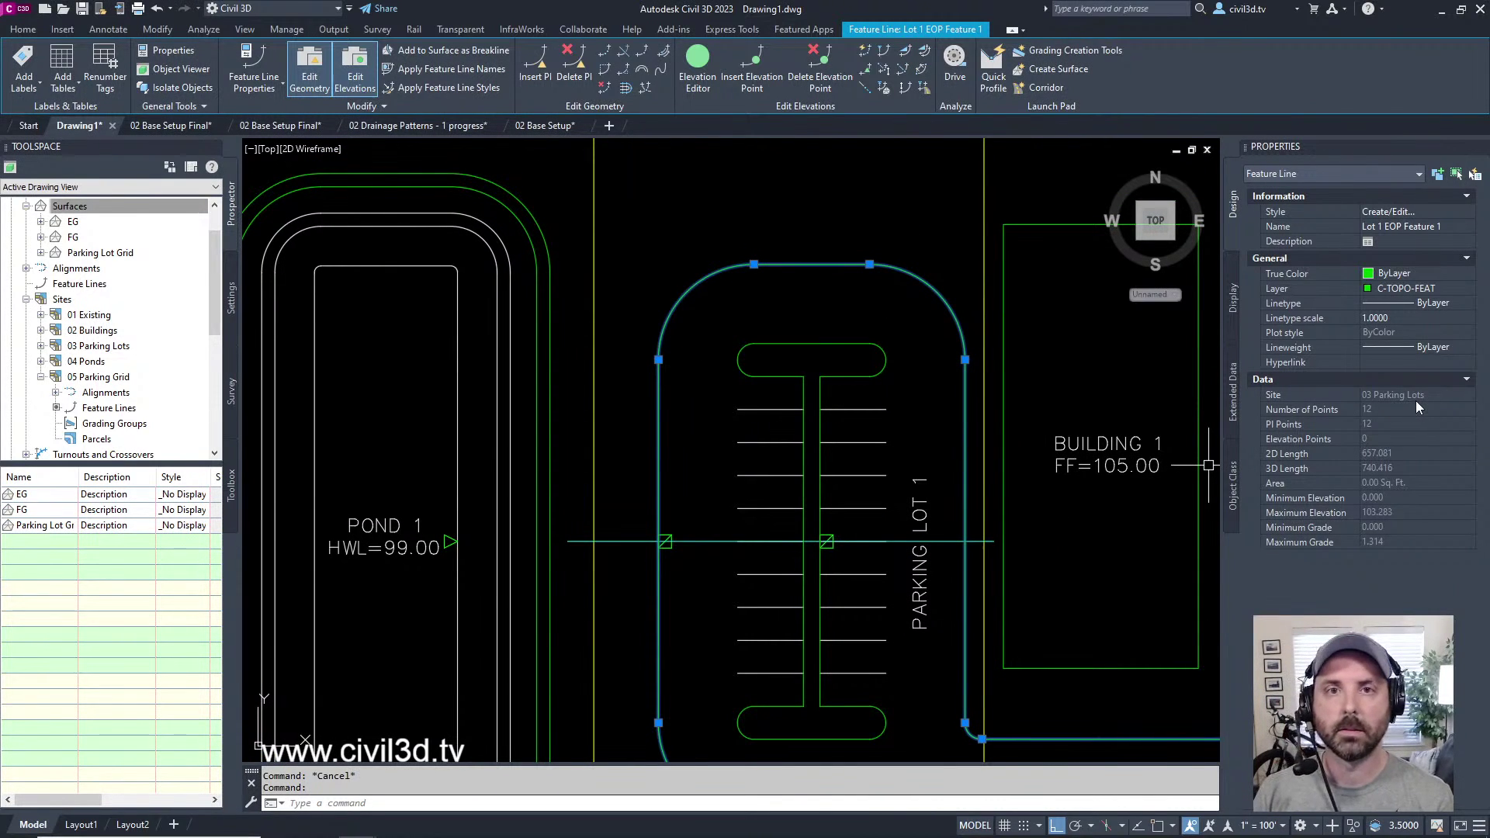
middle_click_drag(879, 530, 766, 503)
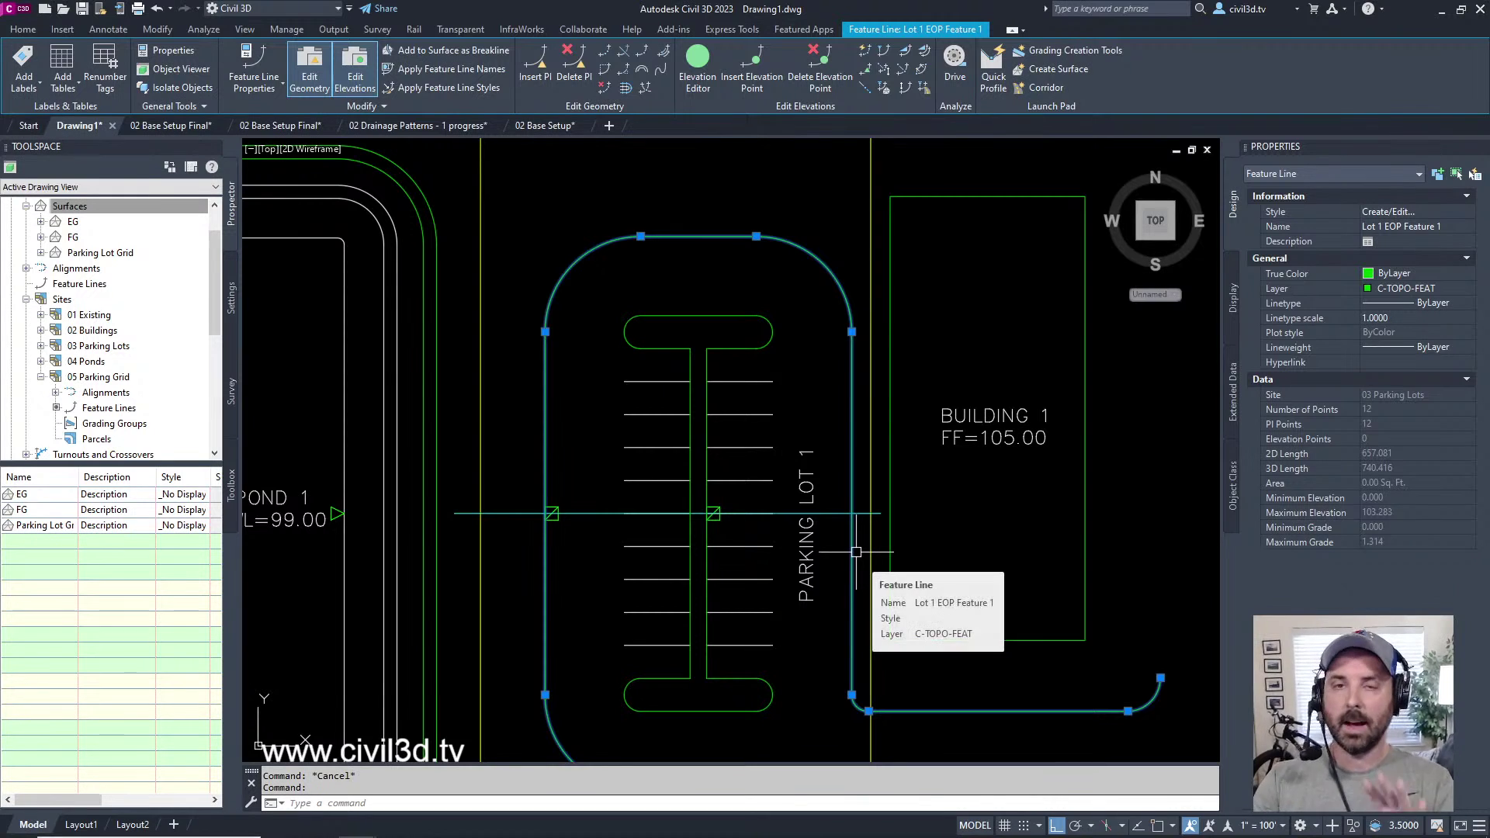
key("Escape")
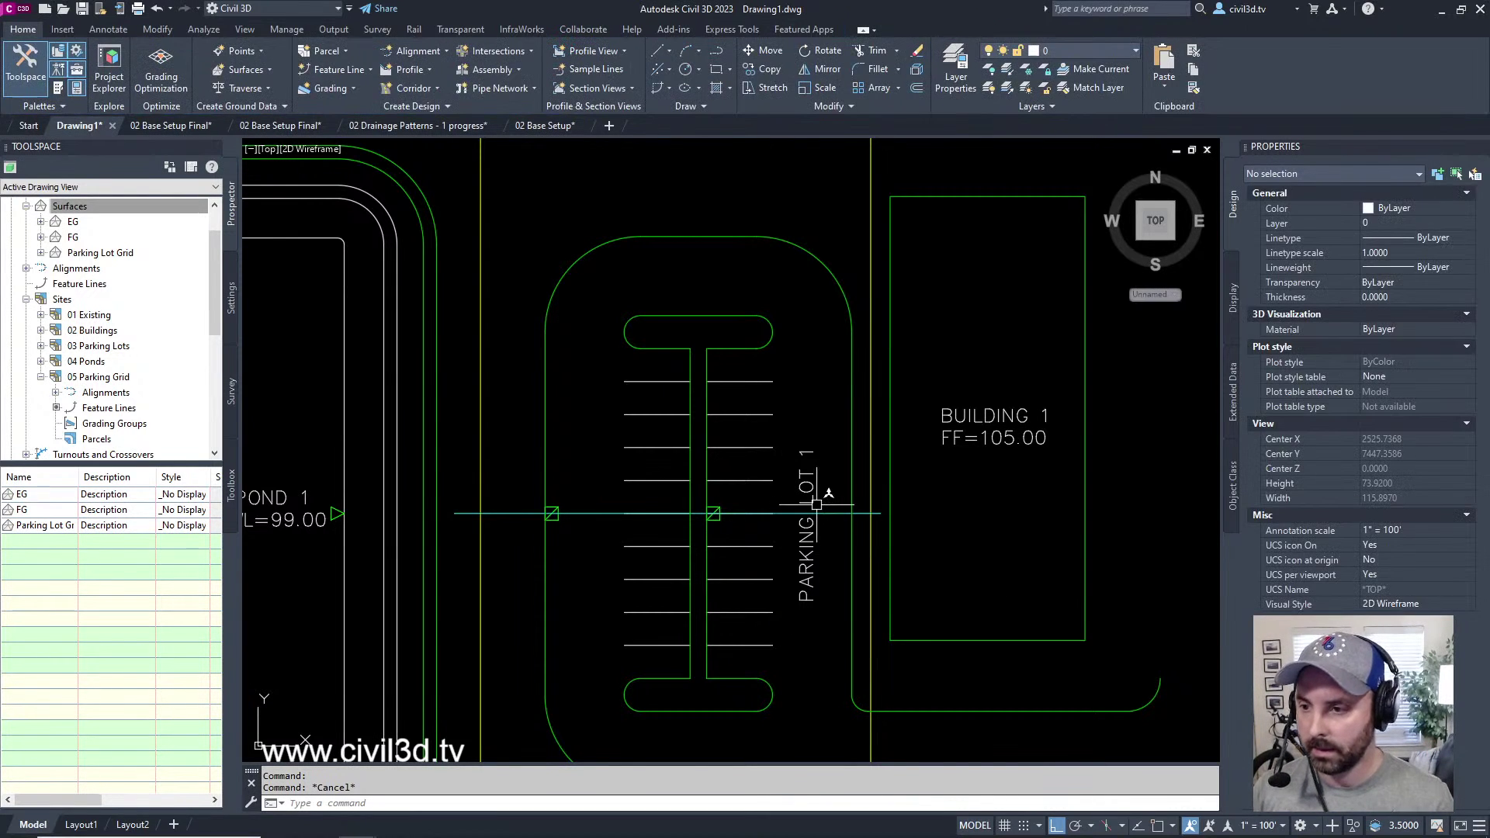
left_click(831, 512)
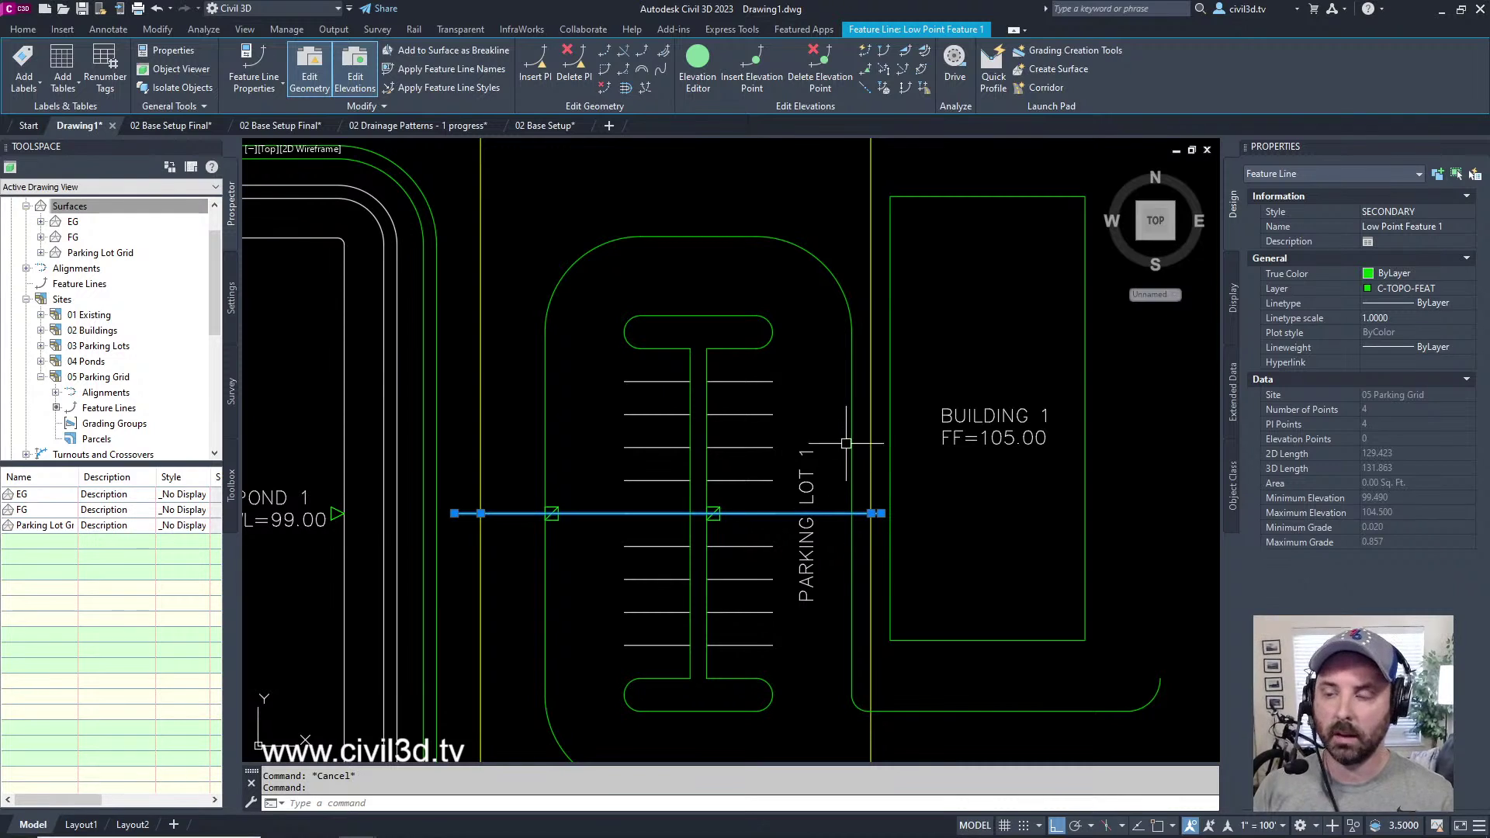
middle_click_drag(833, 387, 834, 404)
key("Escape")
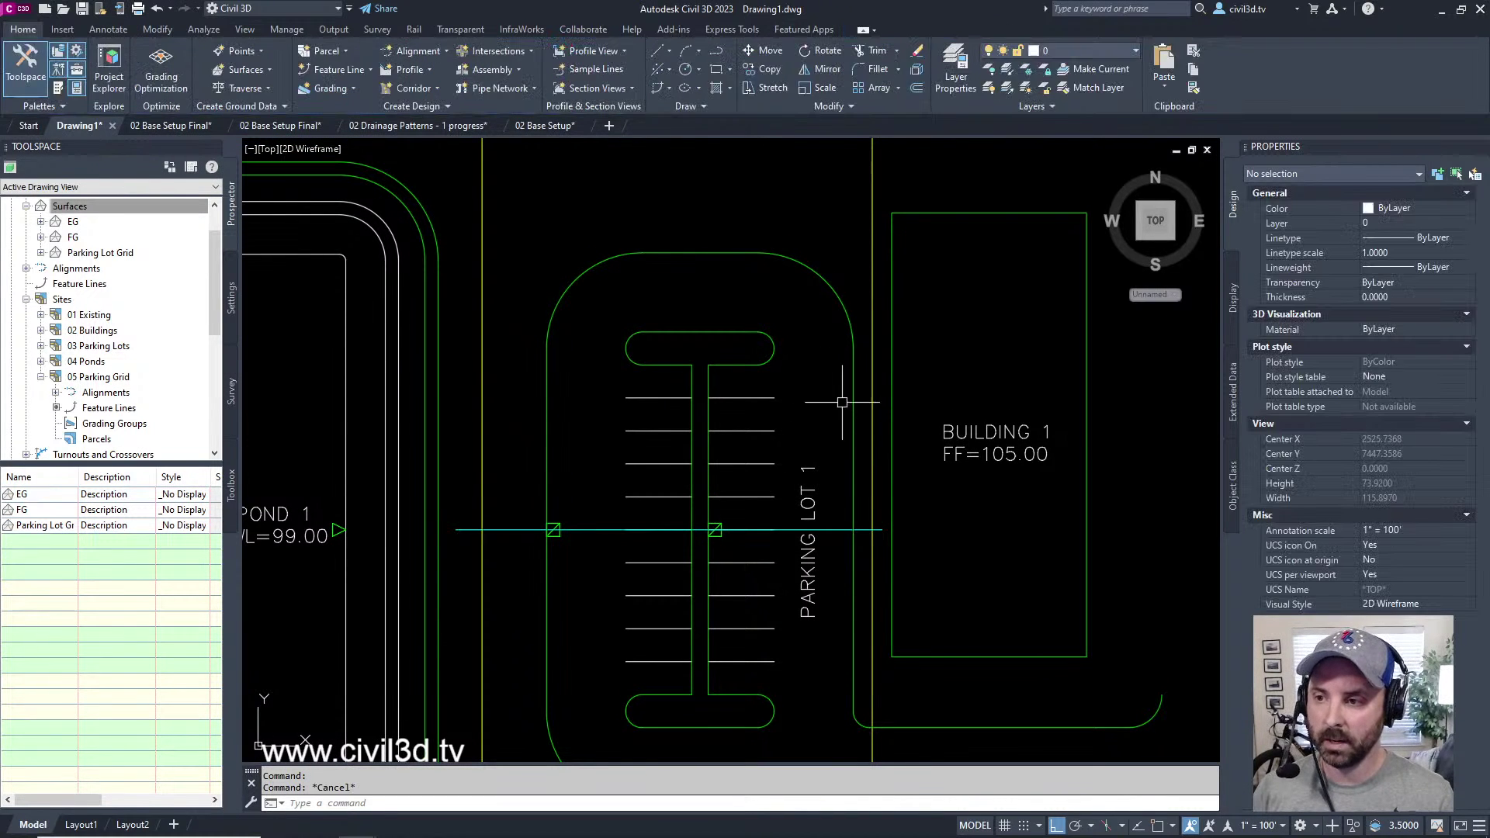
- Move the Lot 1 outer edge and center island feature lines to the 05 Parking Grid site
left_click(851, 326)
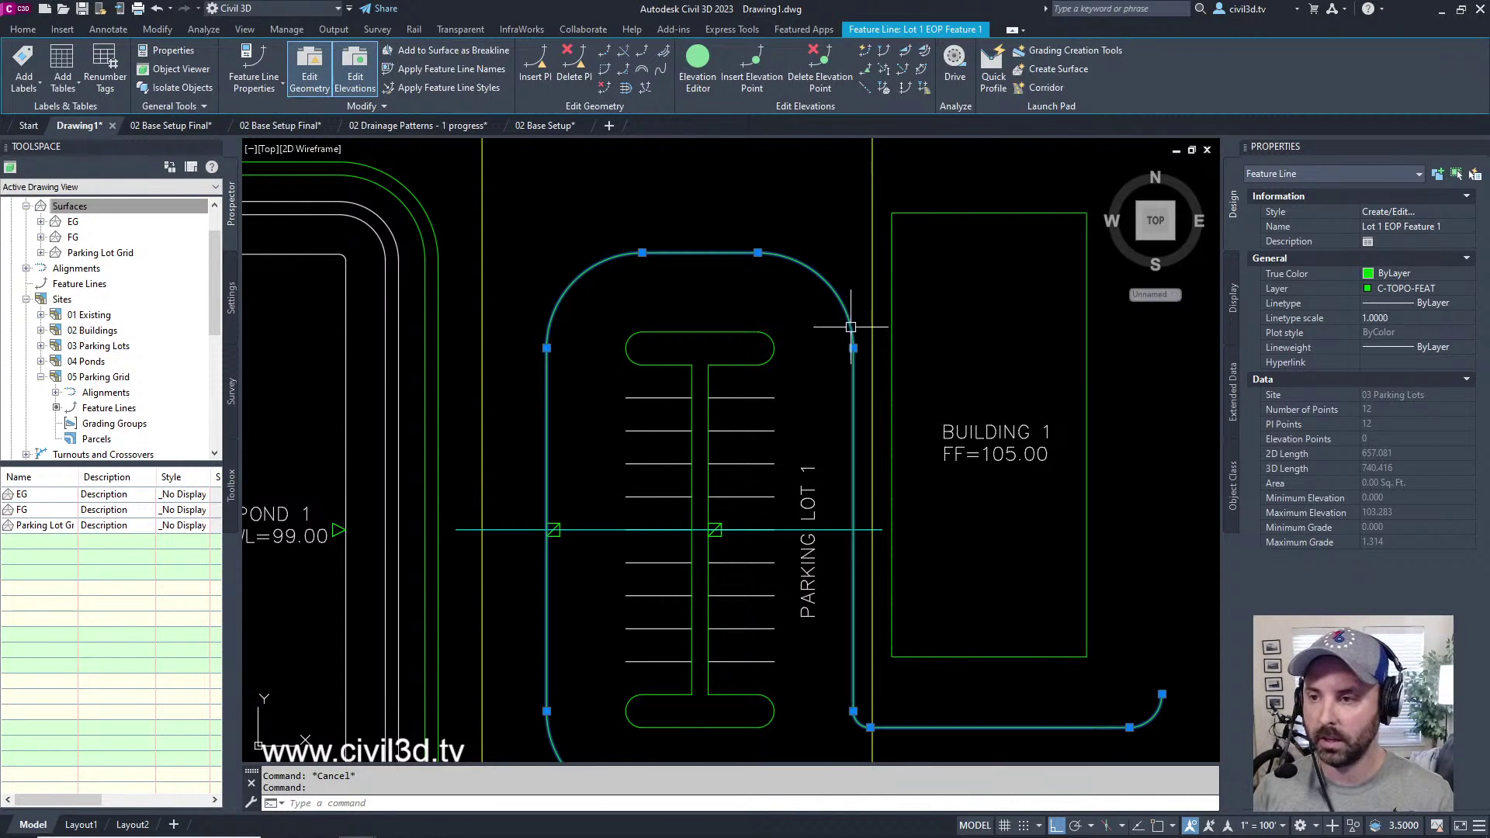
left_click(762, 332)
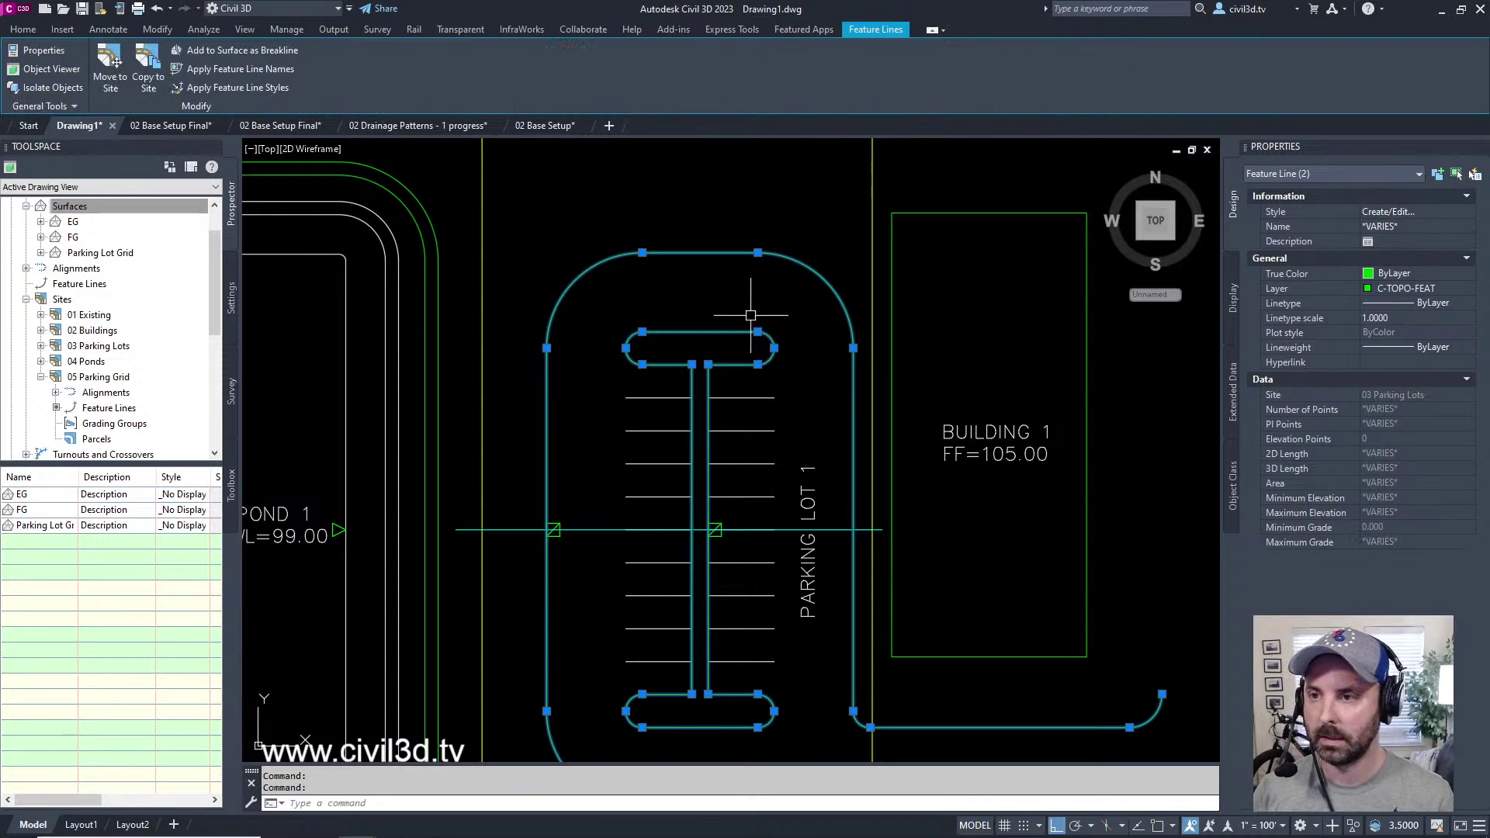
mouse_move(731, 300)
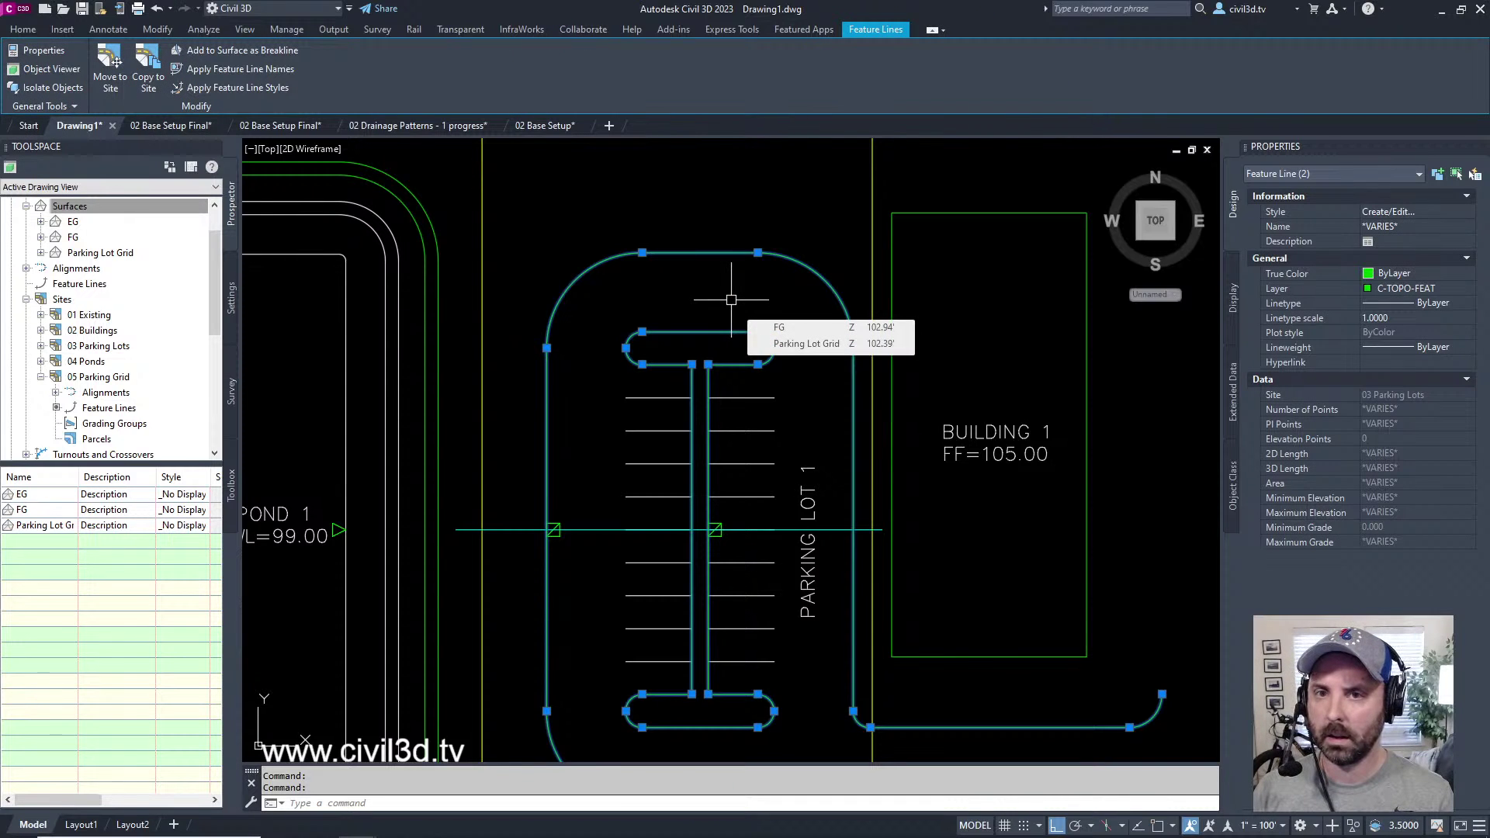
left_click(111, 76)
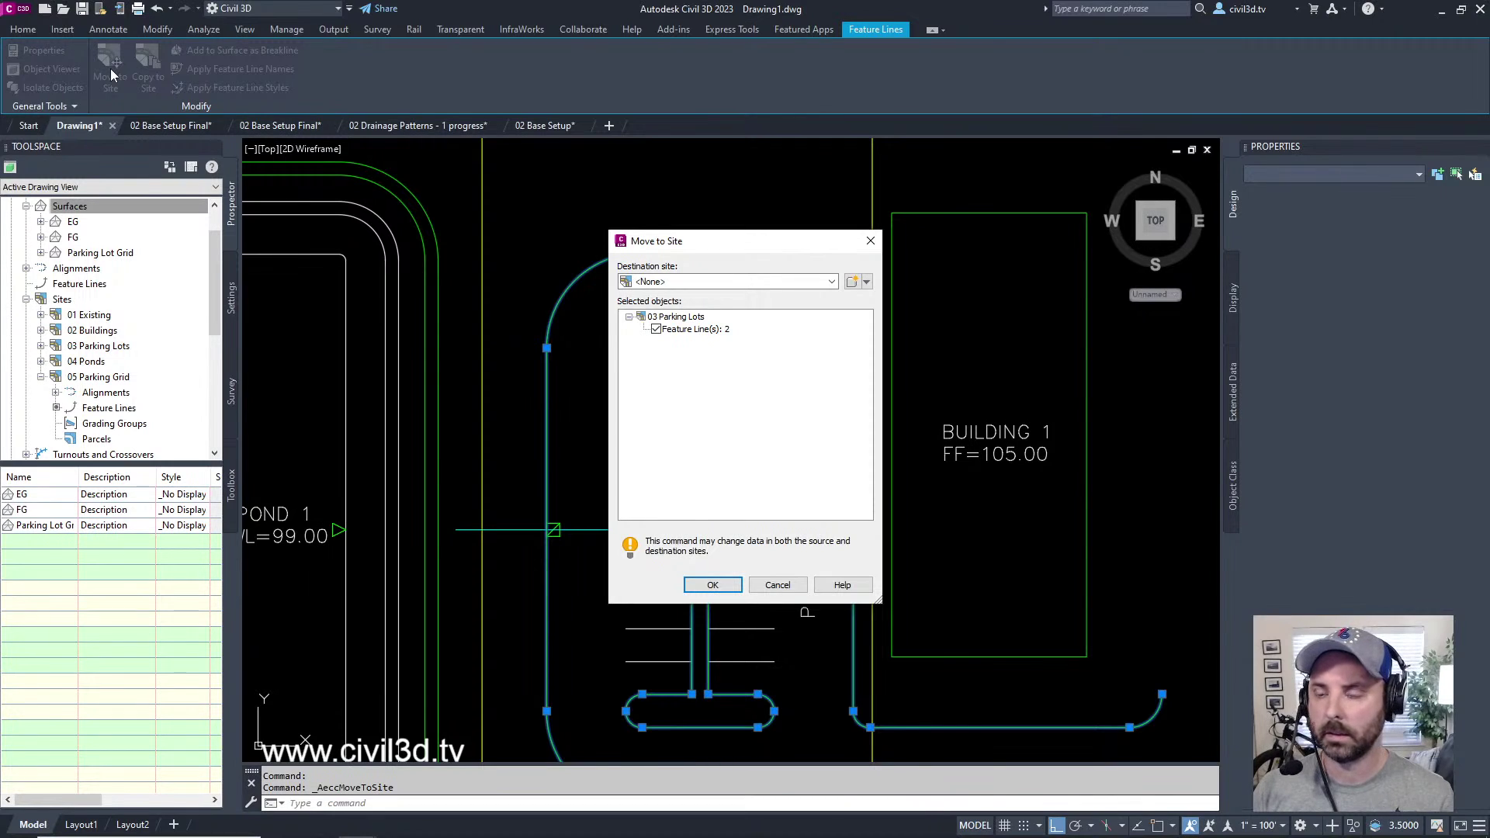
left_click(663, 282)
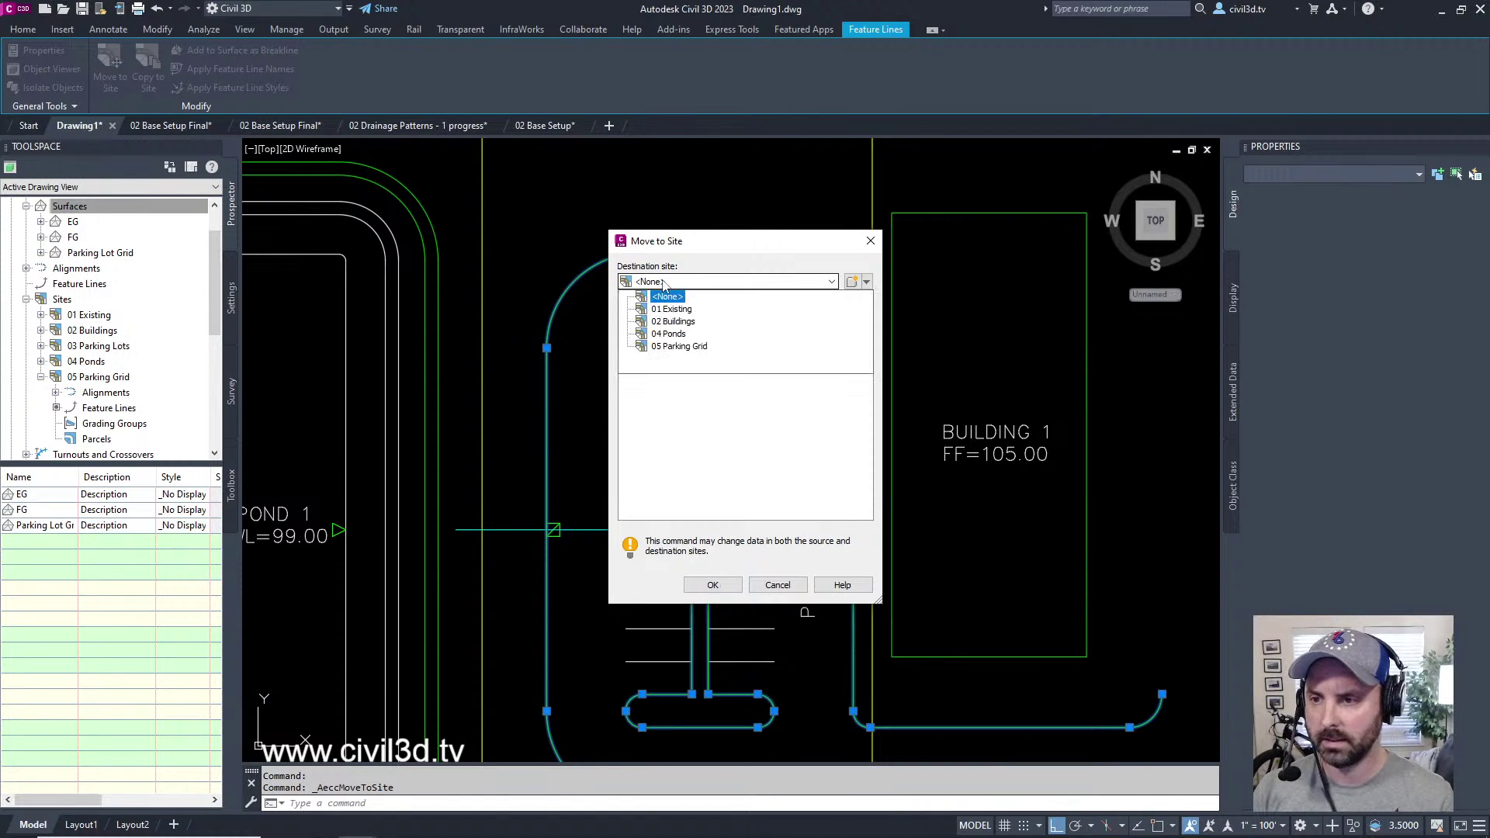
left_click(691, 347)
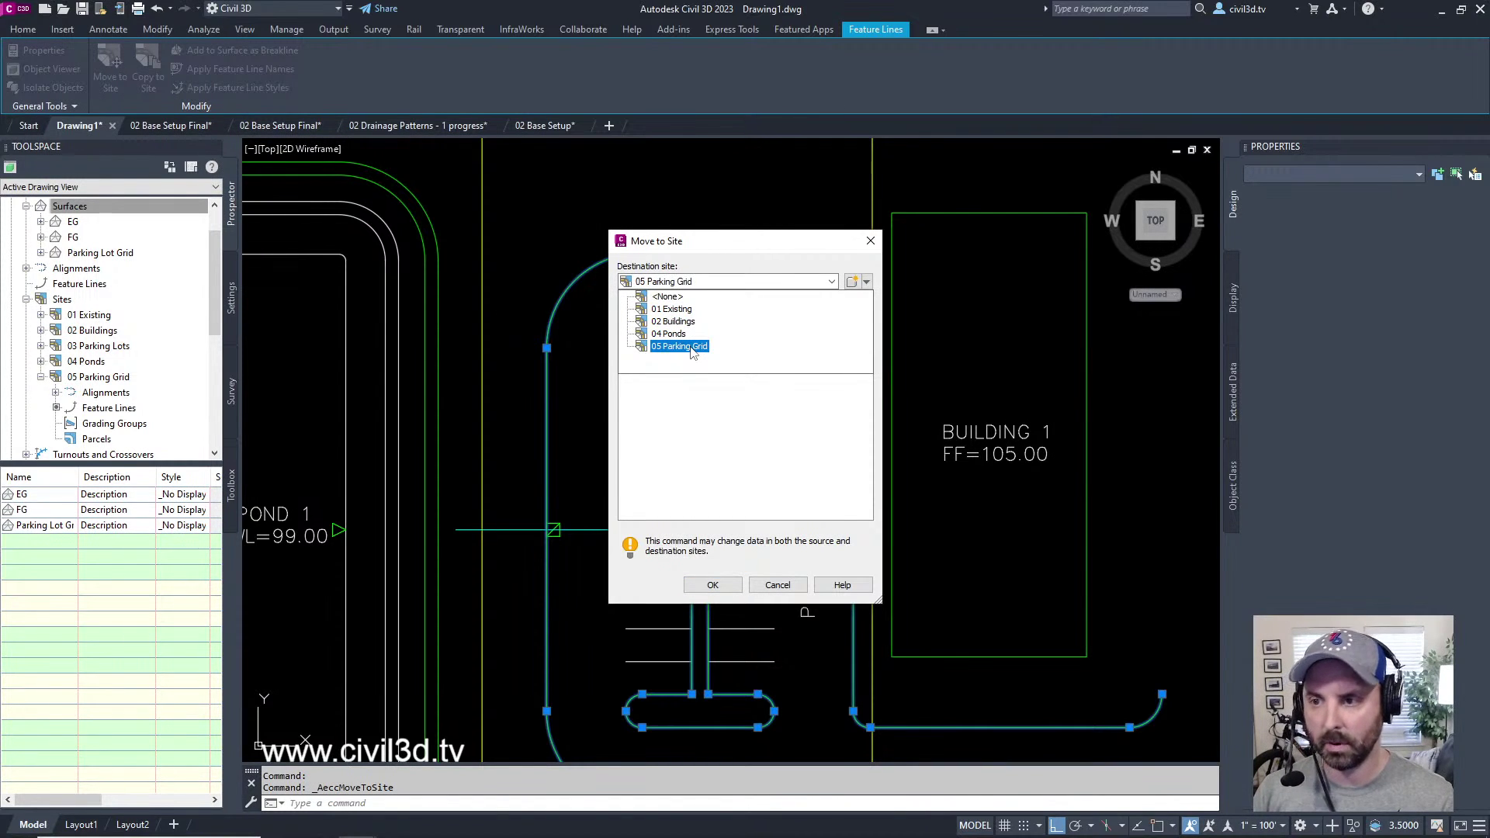
left_click(691, 347)
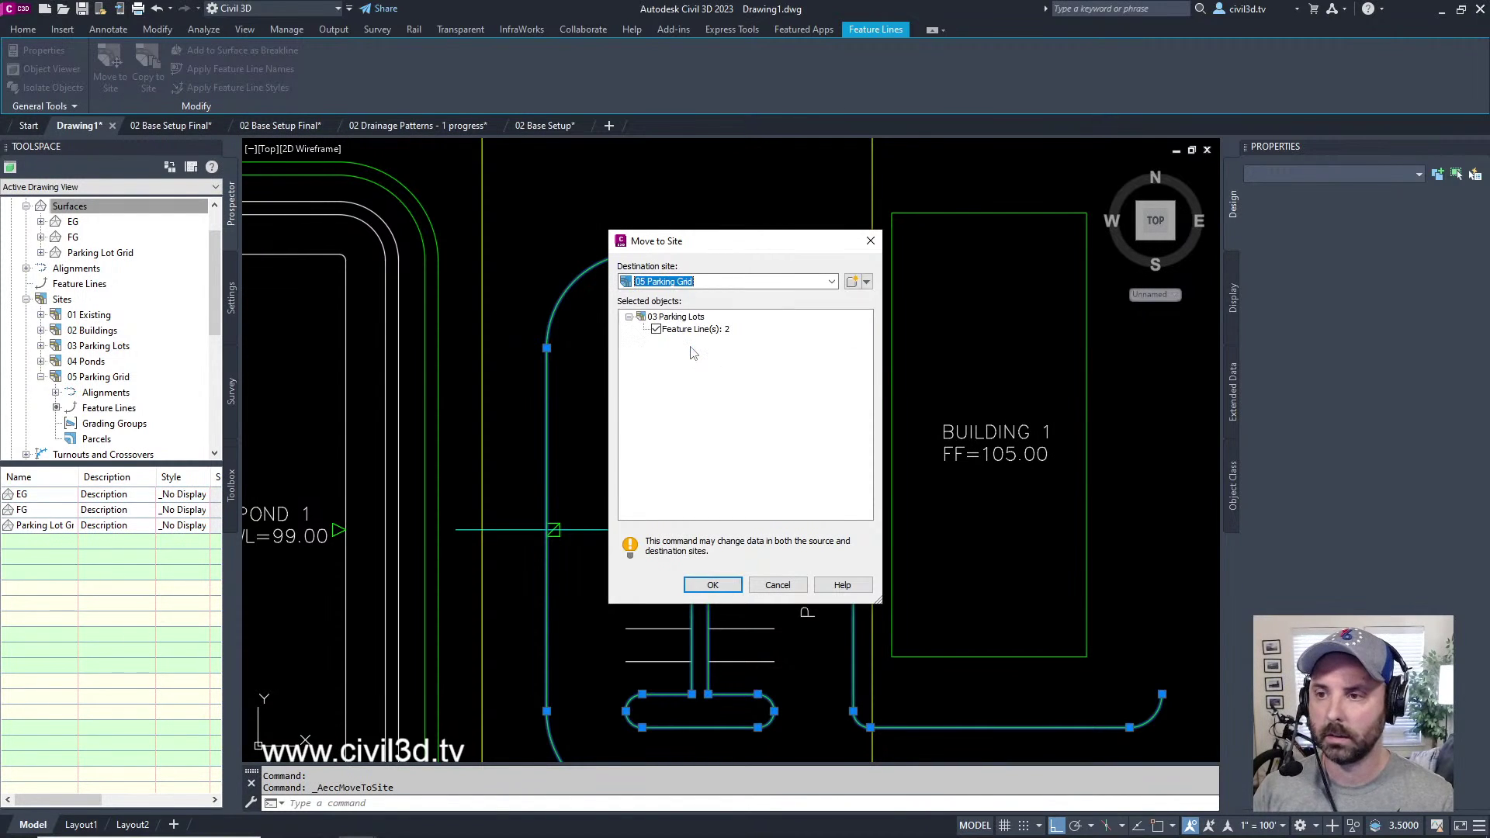
left_click(712, 585)
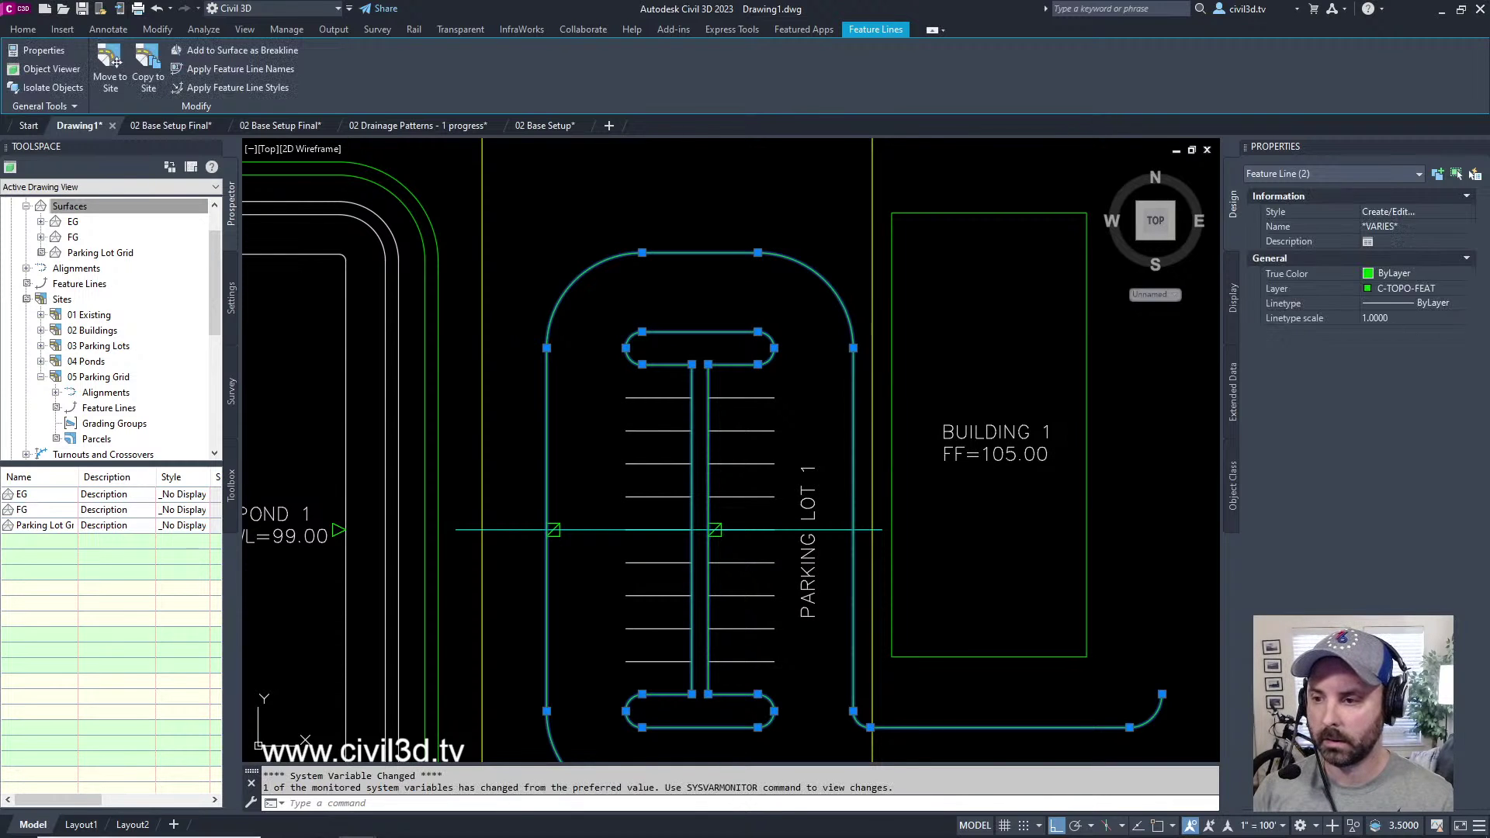
middle_click_drag(818, 543, 812, 471)
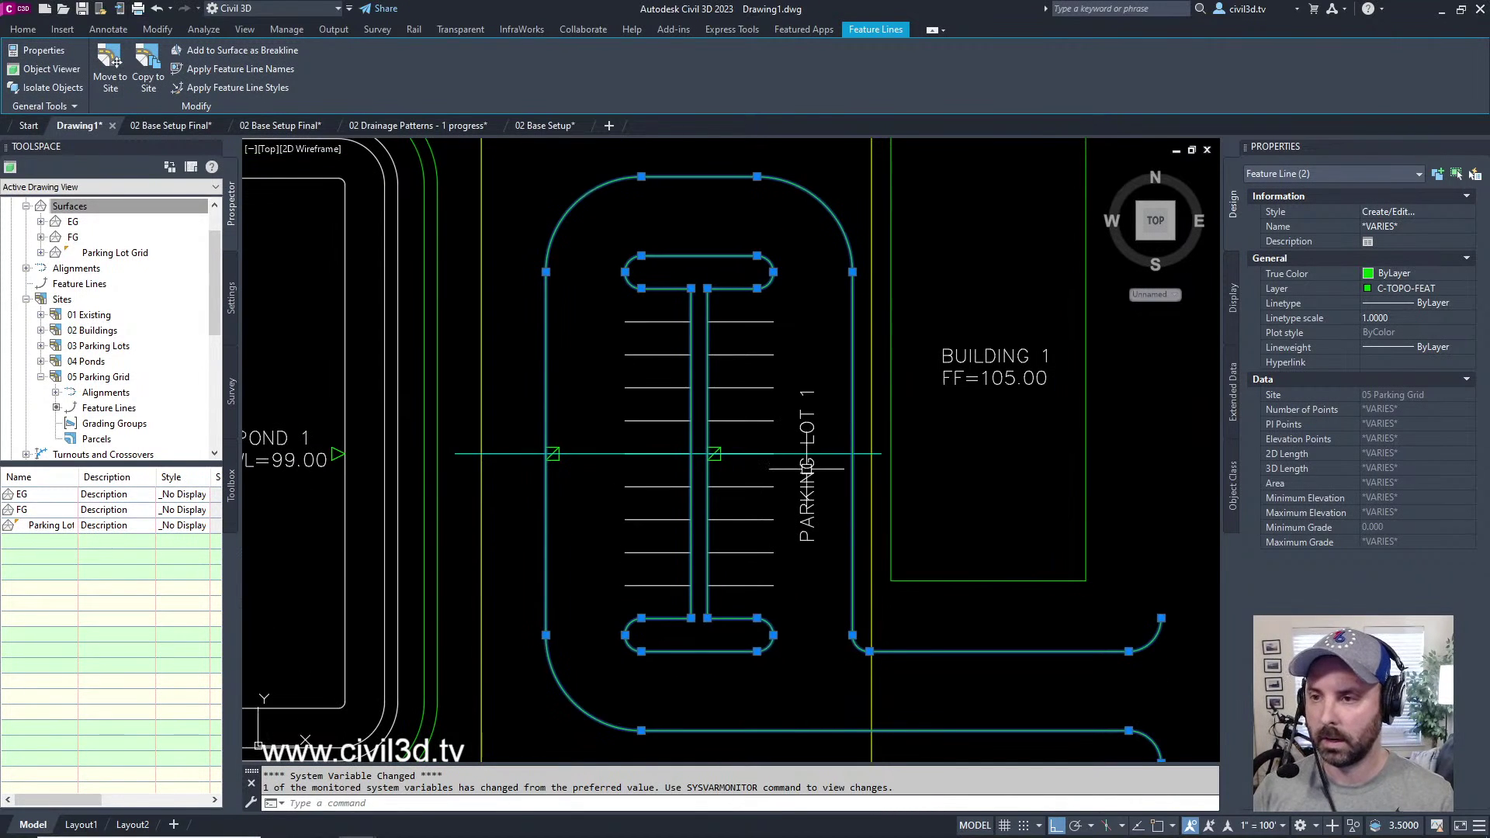
key("Escape")
key("Escape")
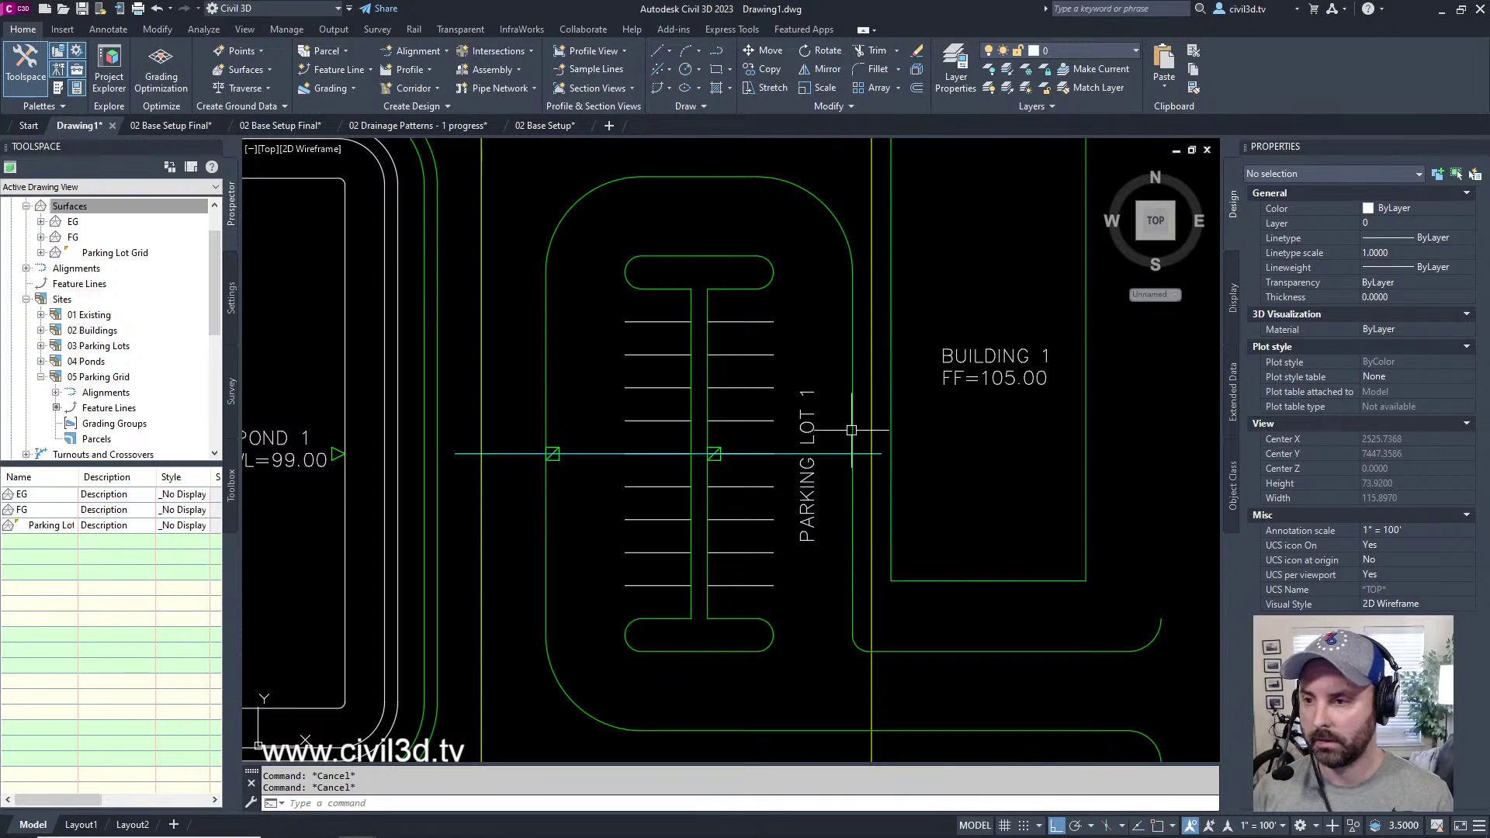
- Insert PIs where the Lot 1 outer edge feature line crosses the other feature lines
left_click(852, 429)
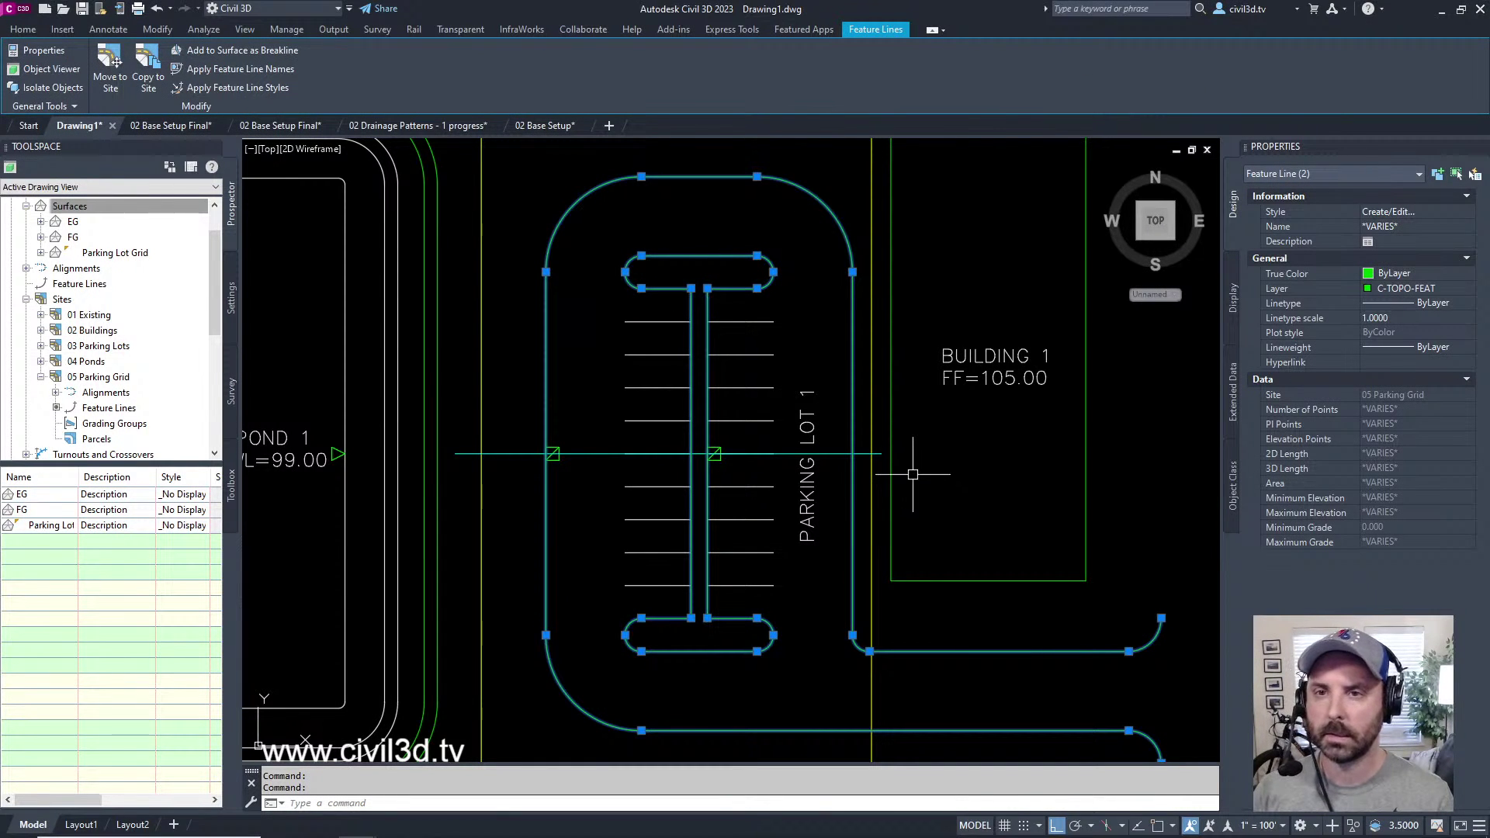
key("Escape")
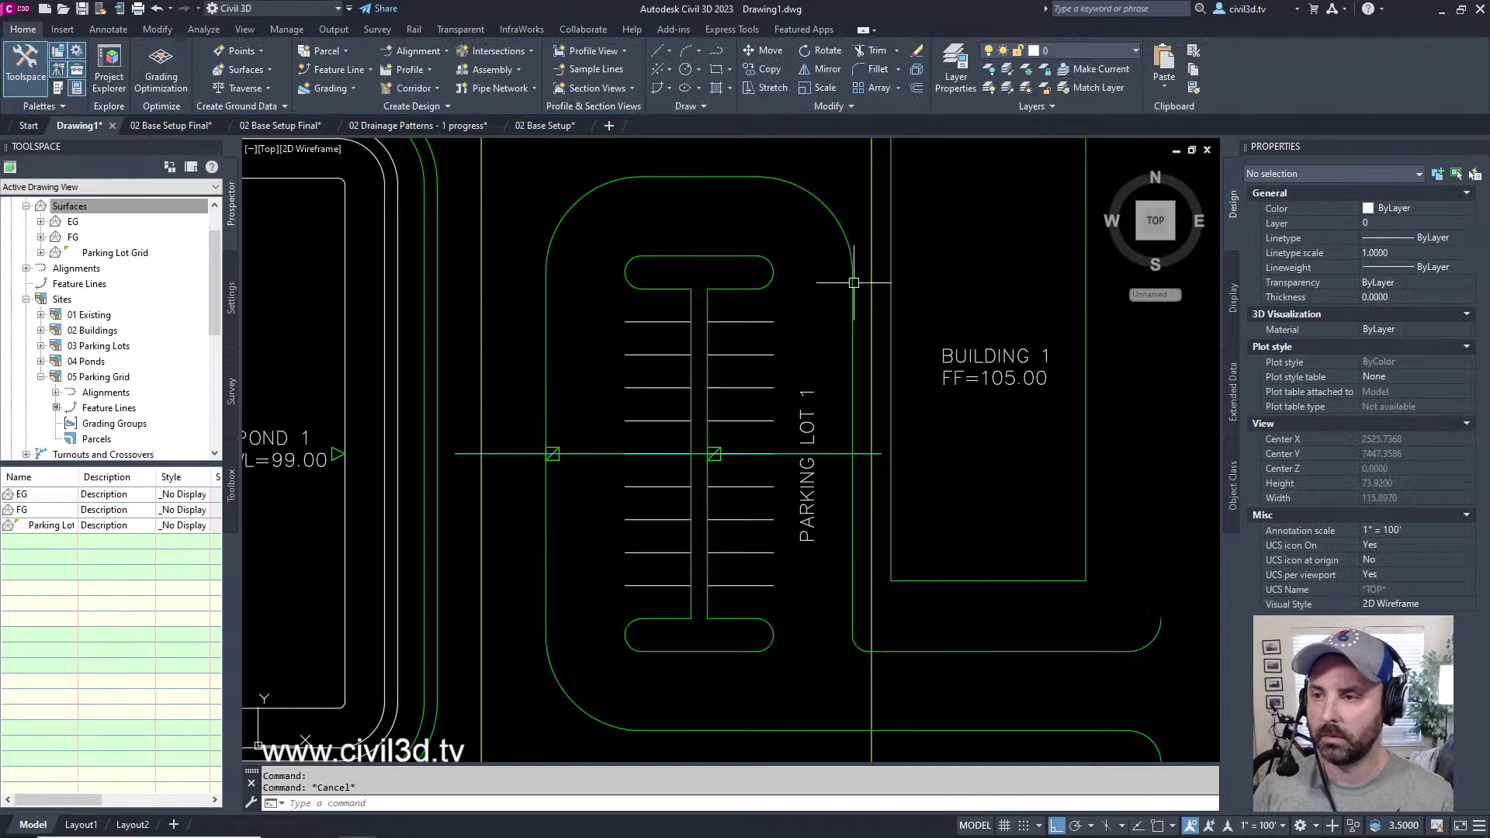
left_click(852, 267)
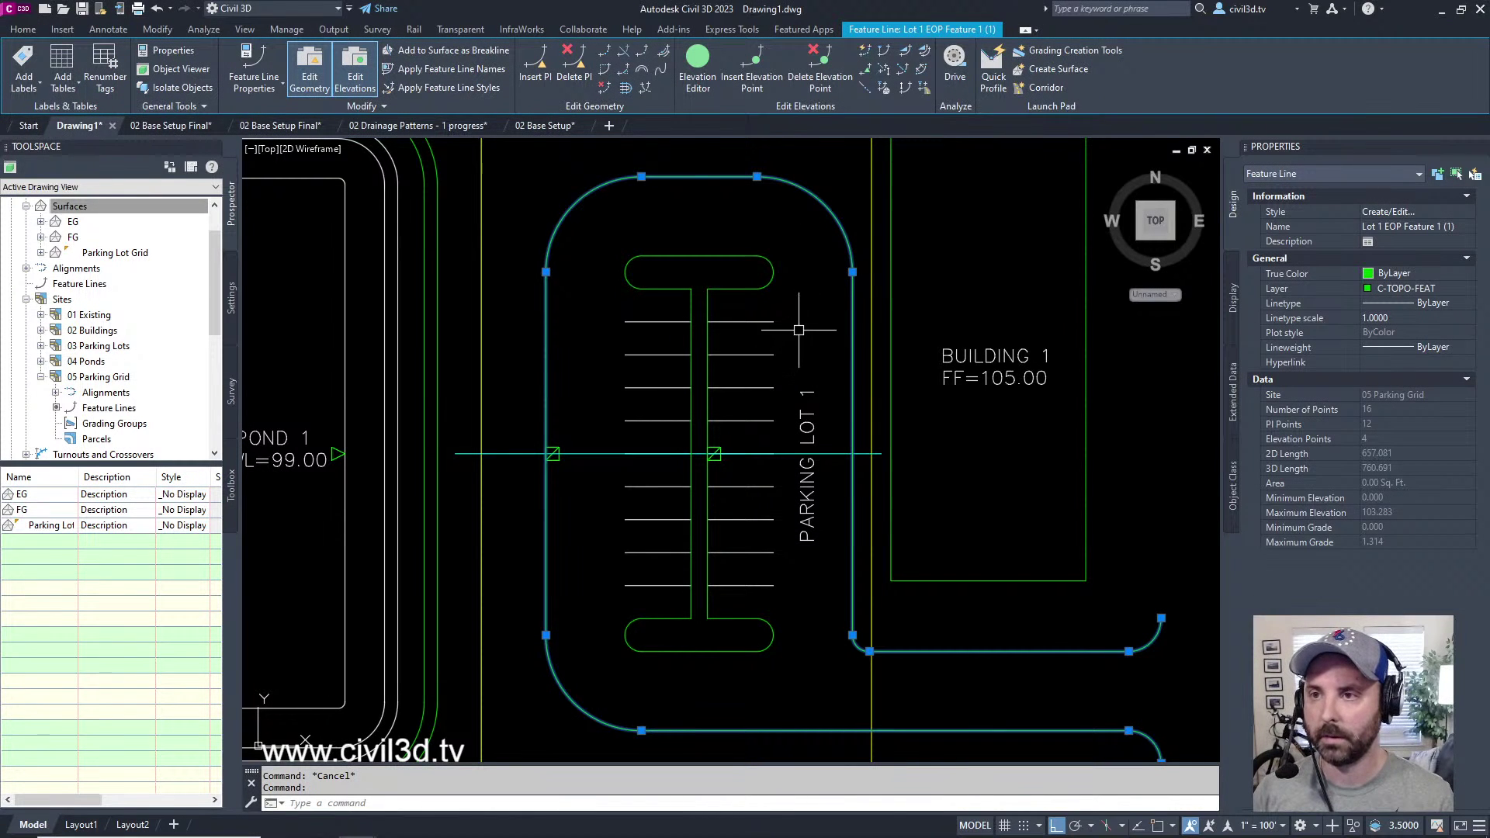
left_click(645, 89)
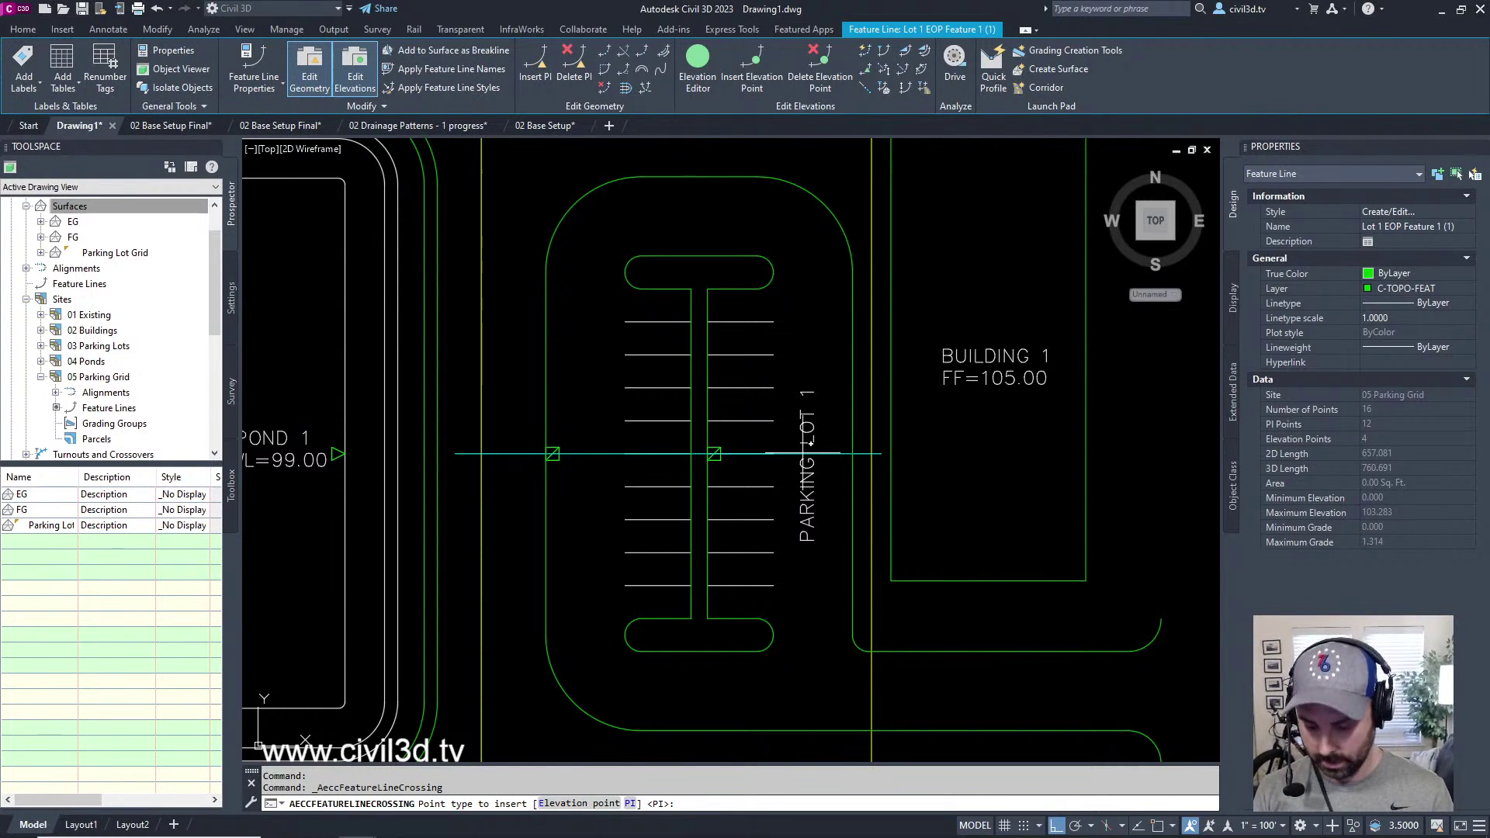
key("Return")
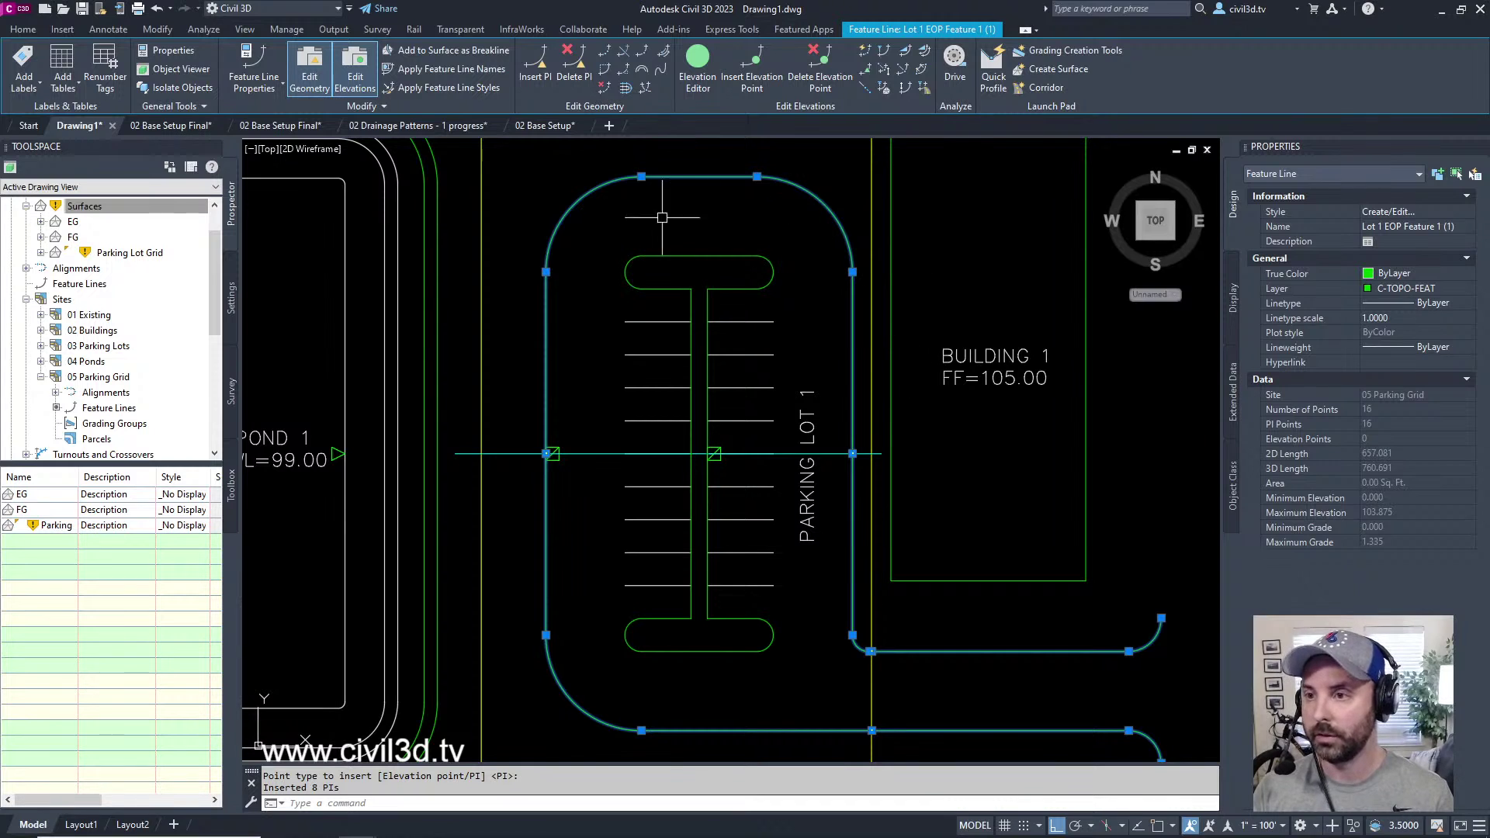
key("Escape")
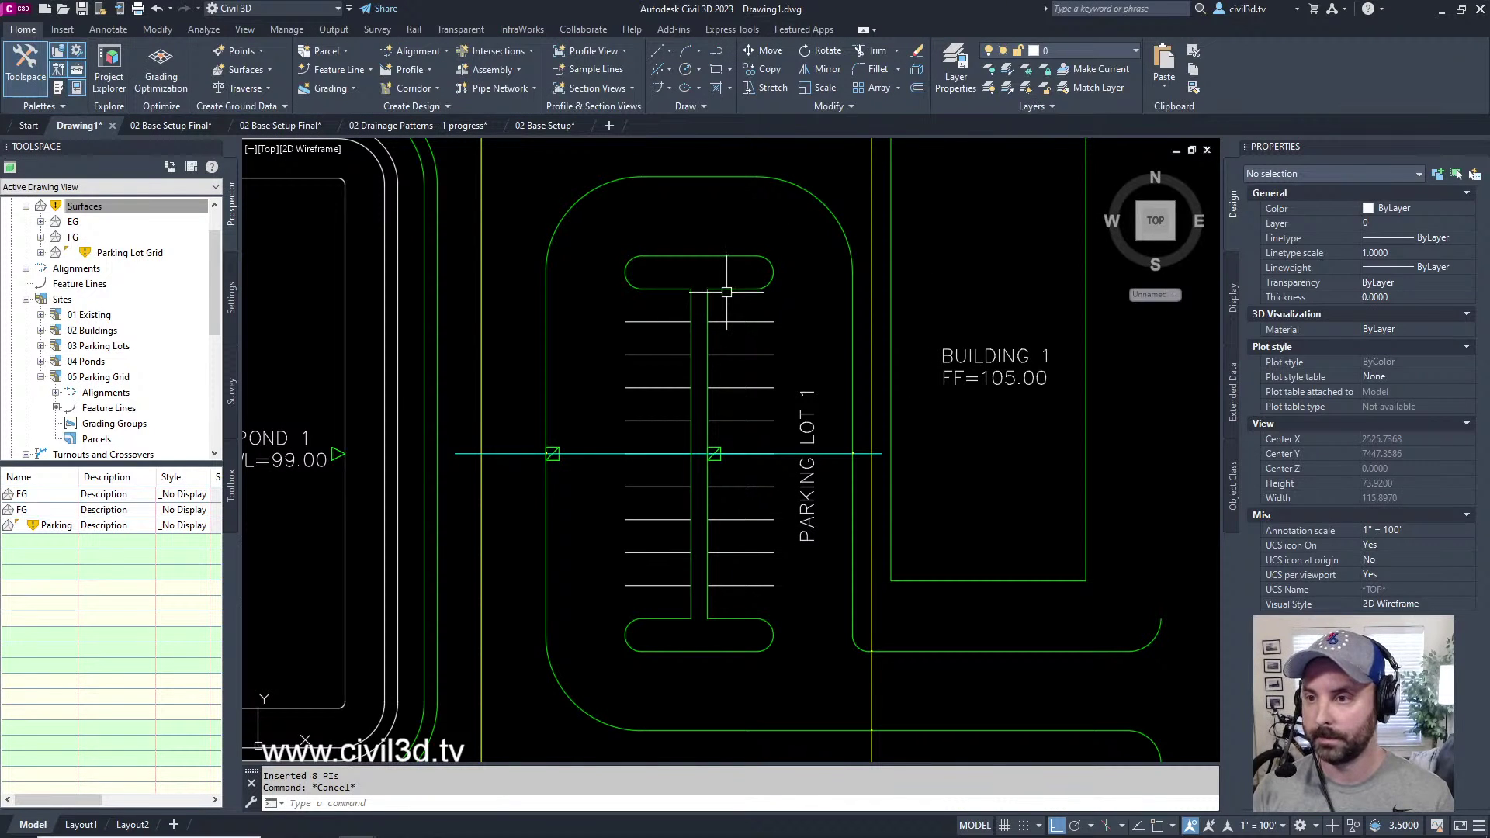
- Insert PIs where the center island feature line crosses the low point line
left_click(726, 289)
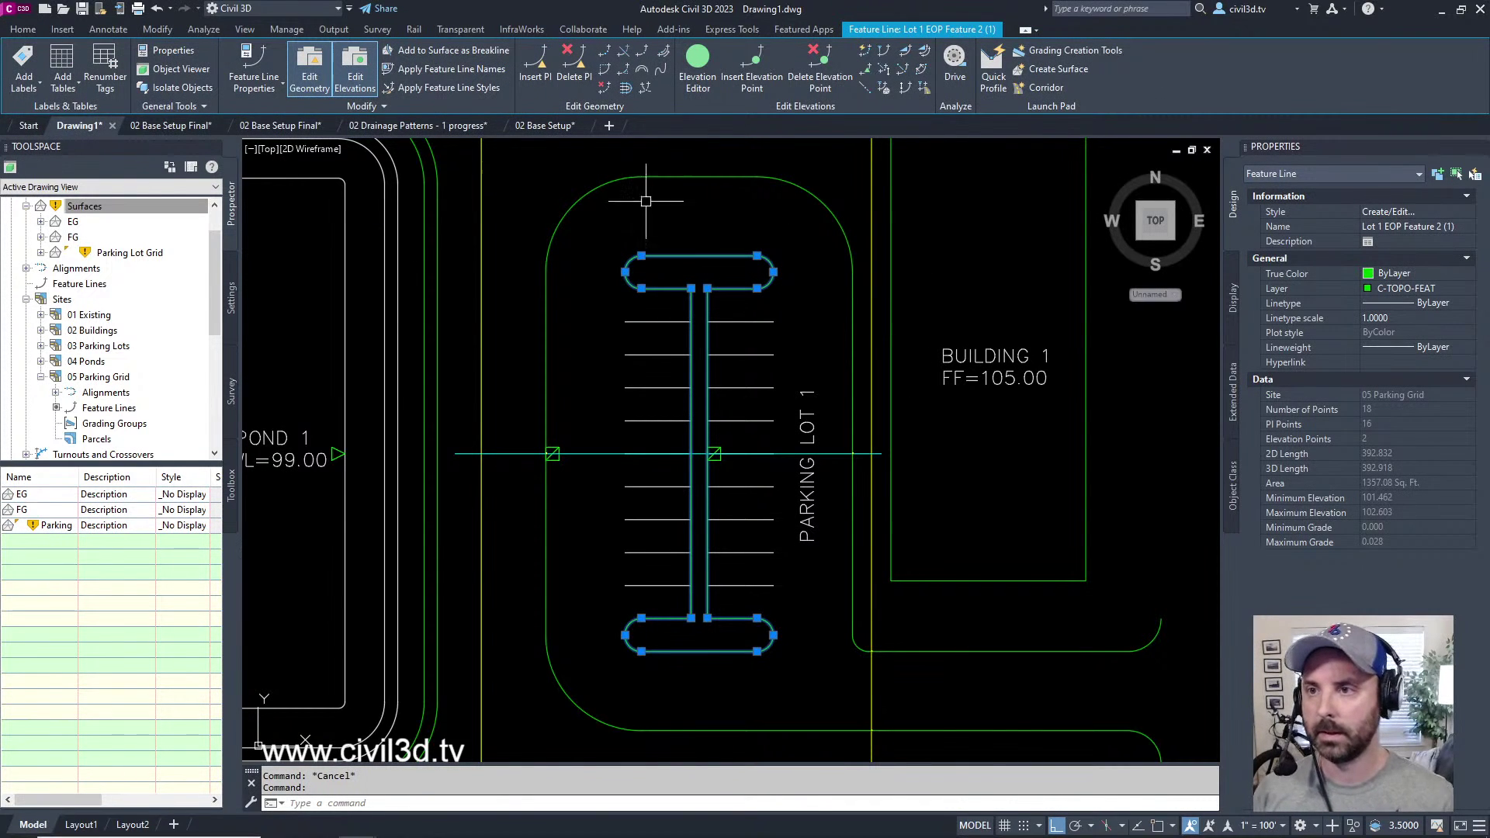
left_click(646, 90)
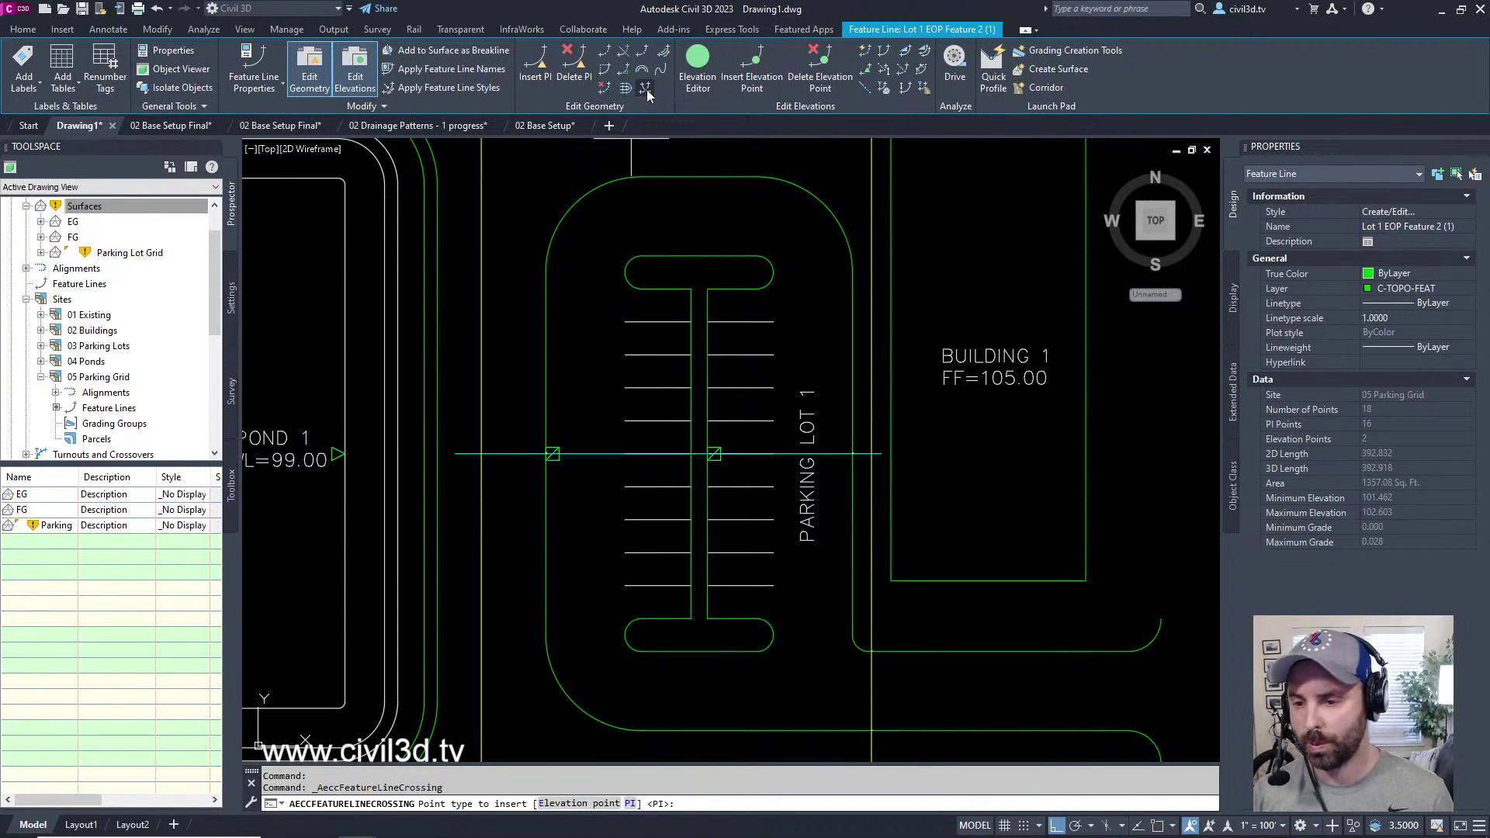
key("Return")
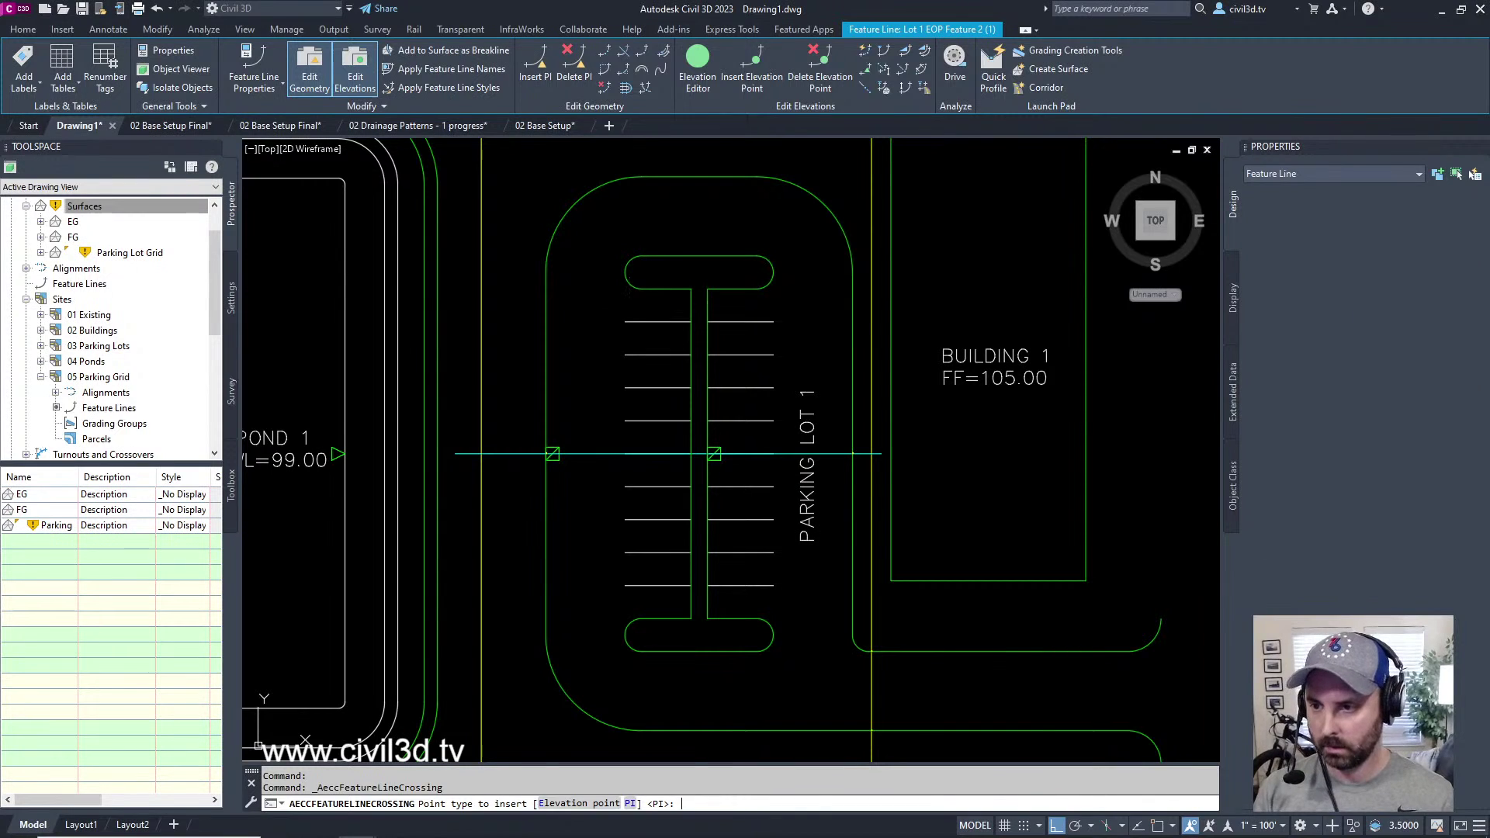
key("Escape")
key("Escape")
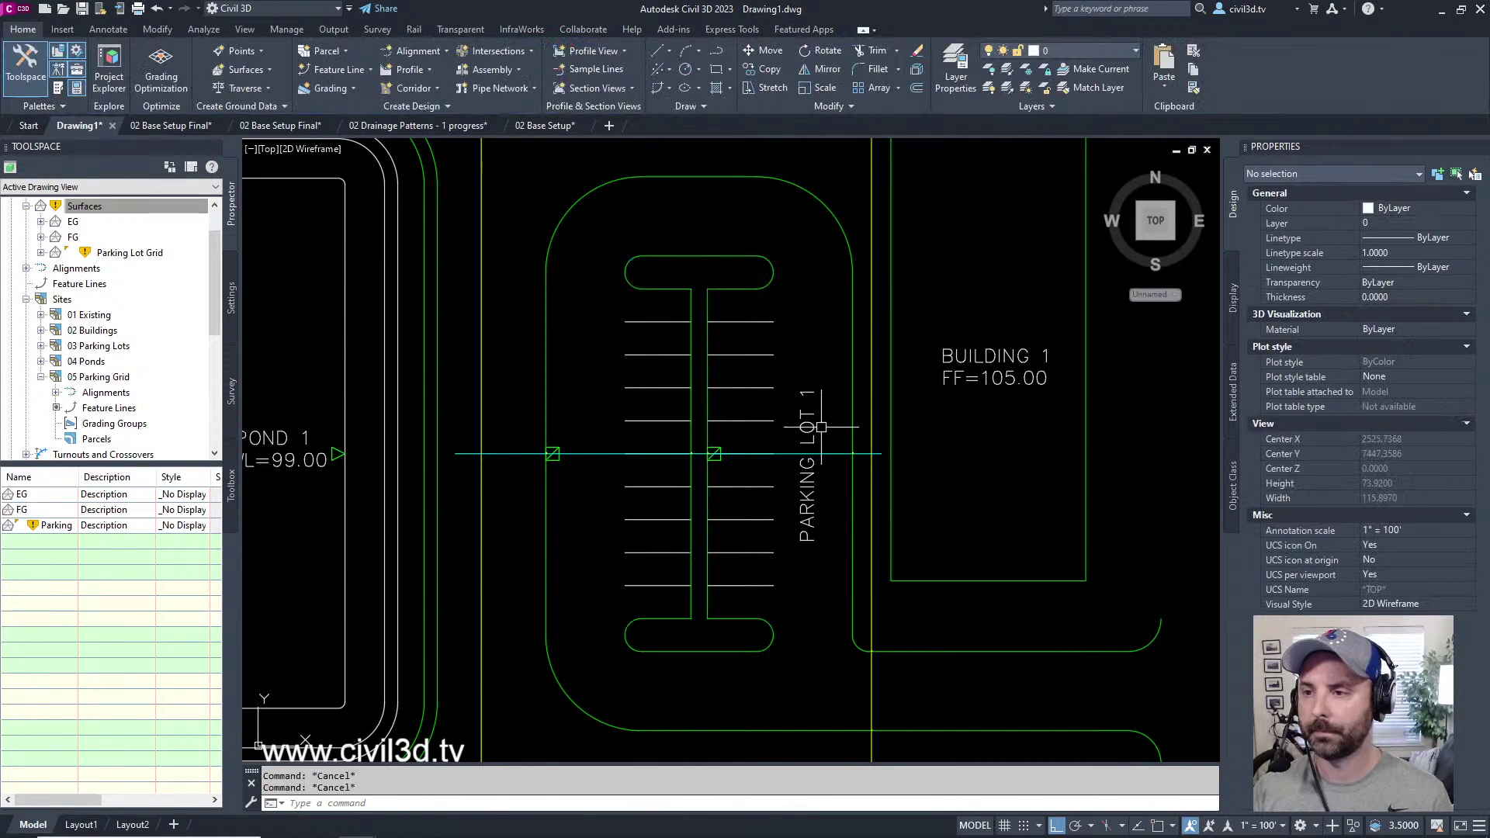
- Move the Lot 1 outer edge and center island feature lines to the 03 Parking Lots site
scroll(811, 372, "down", 3)
scroll(809, 343, "up", 3)
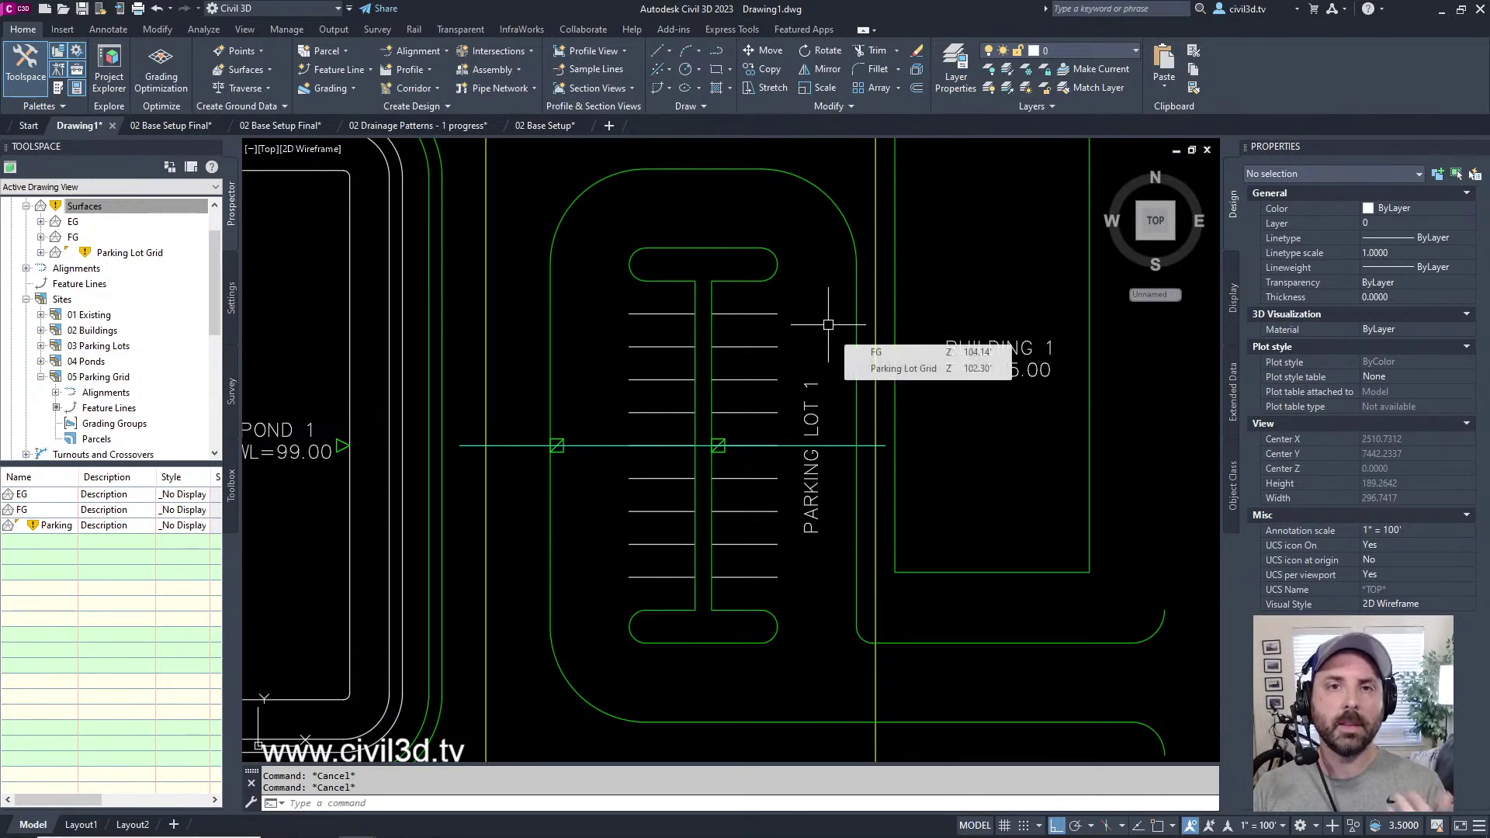
left_click(769, 244)
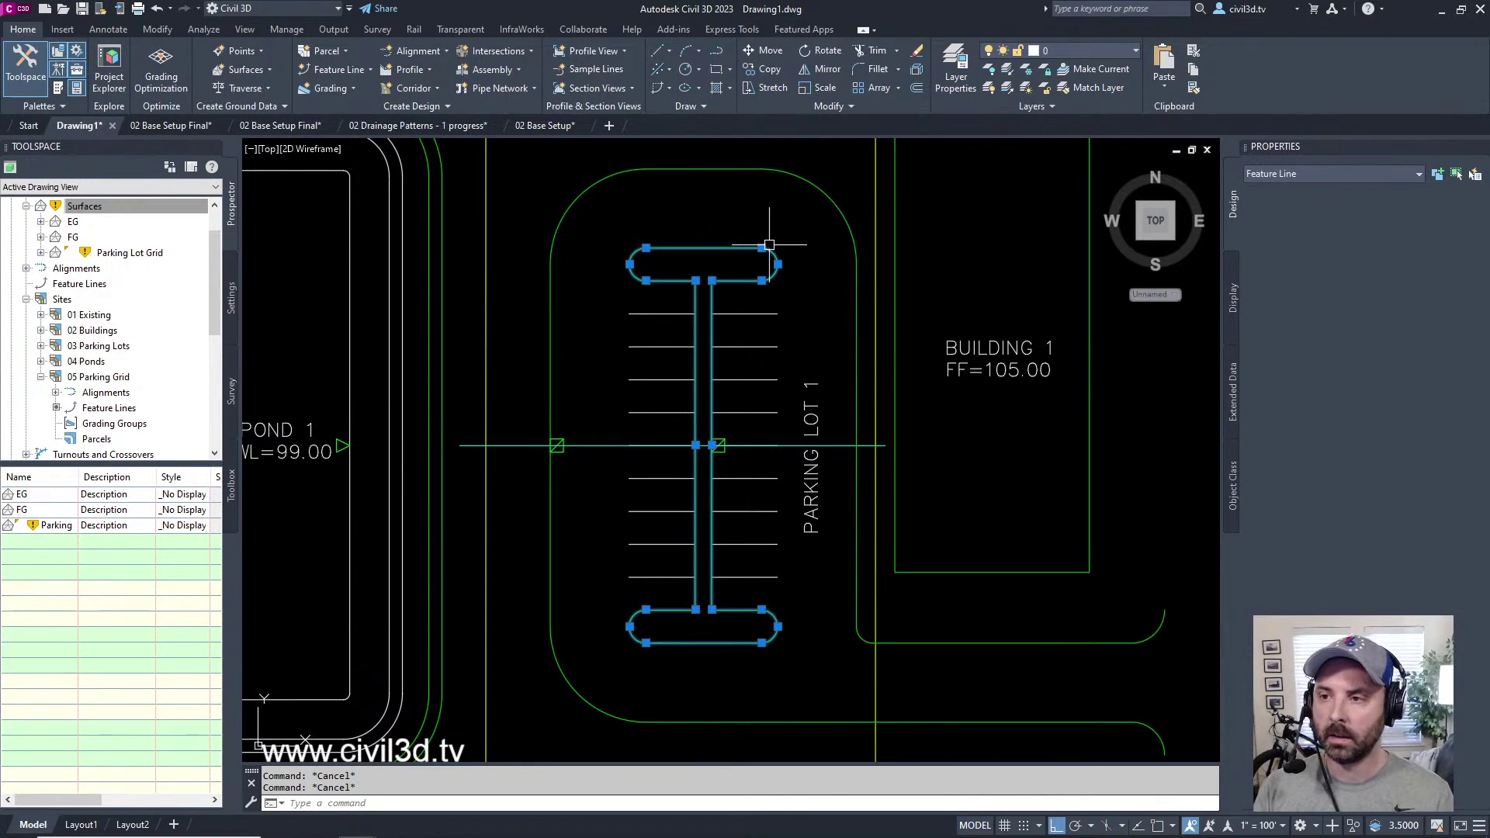
left_click(824, 195)
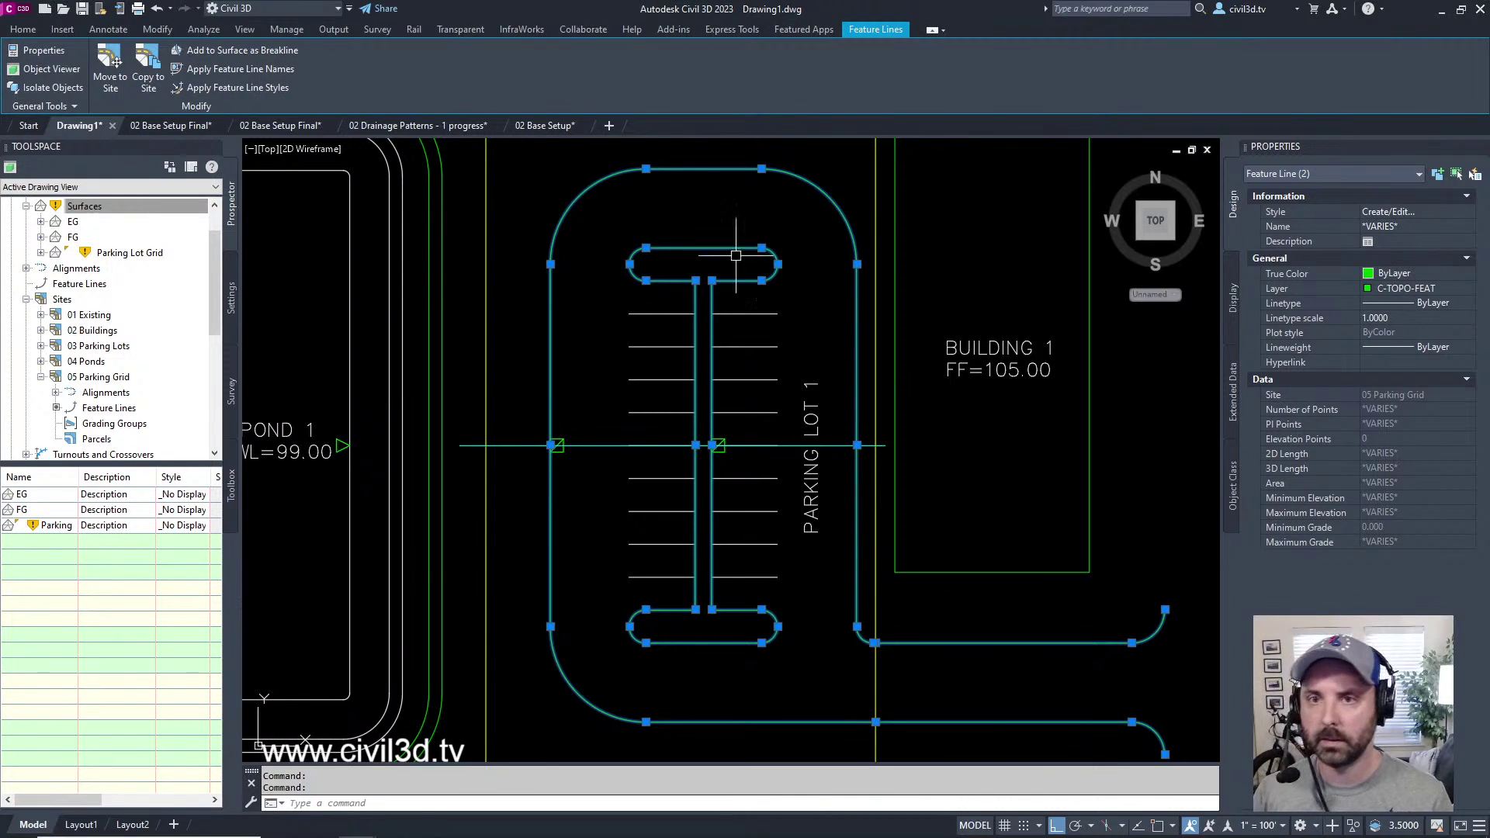
left_click(109, 62)
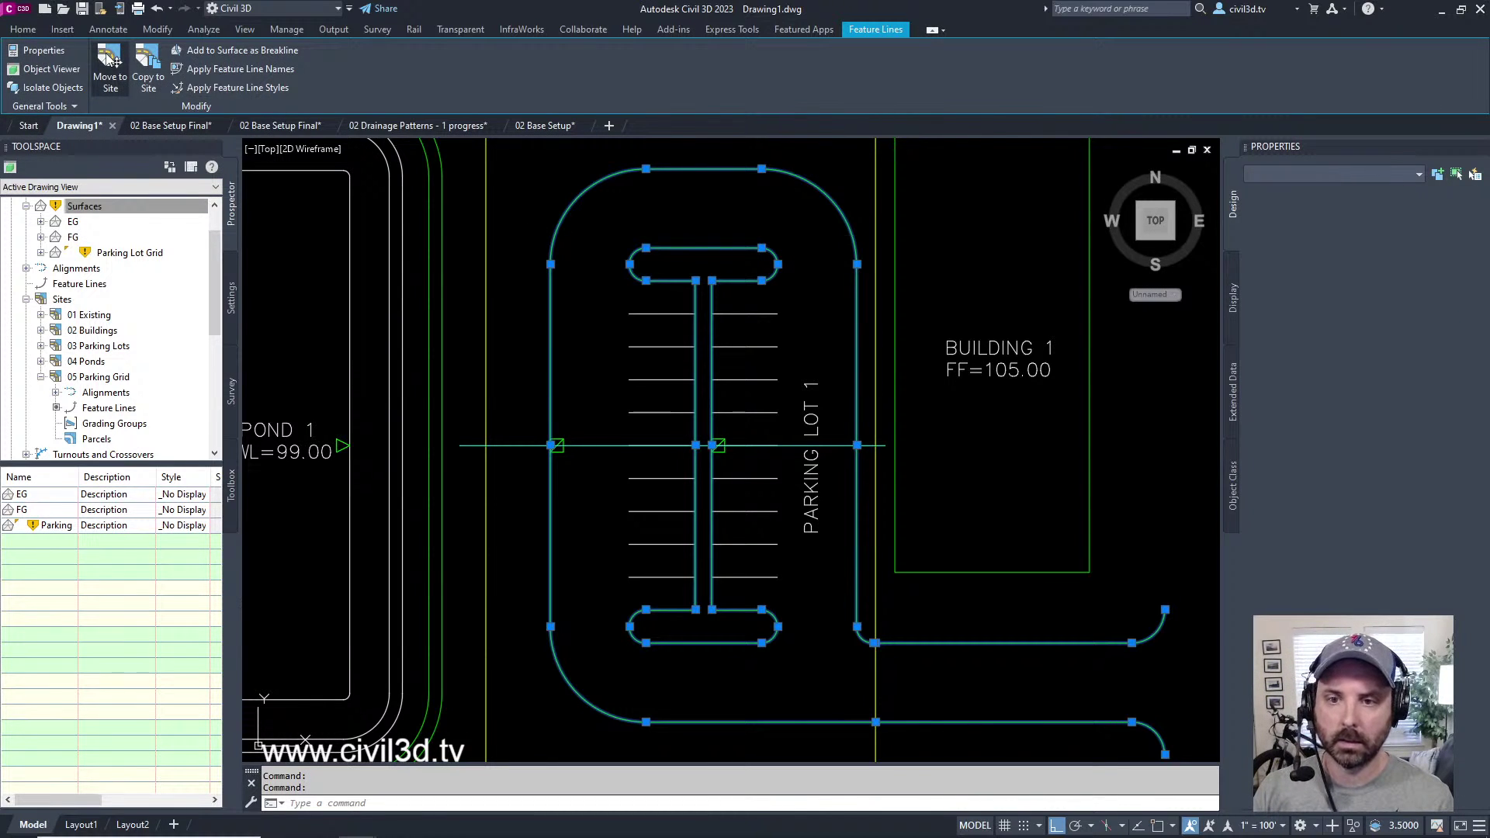
left_click(661, 283)
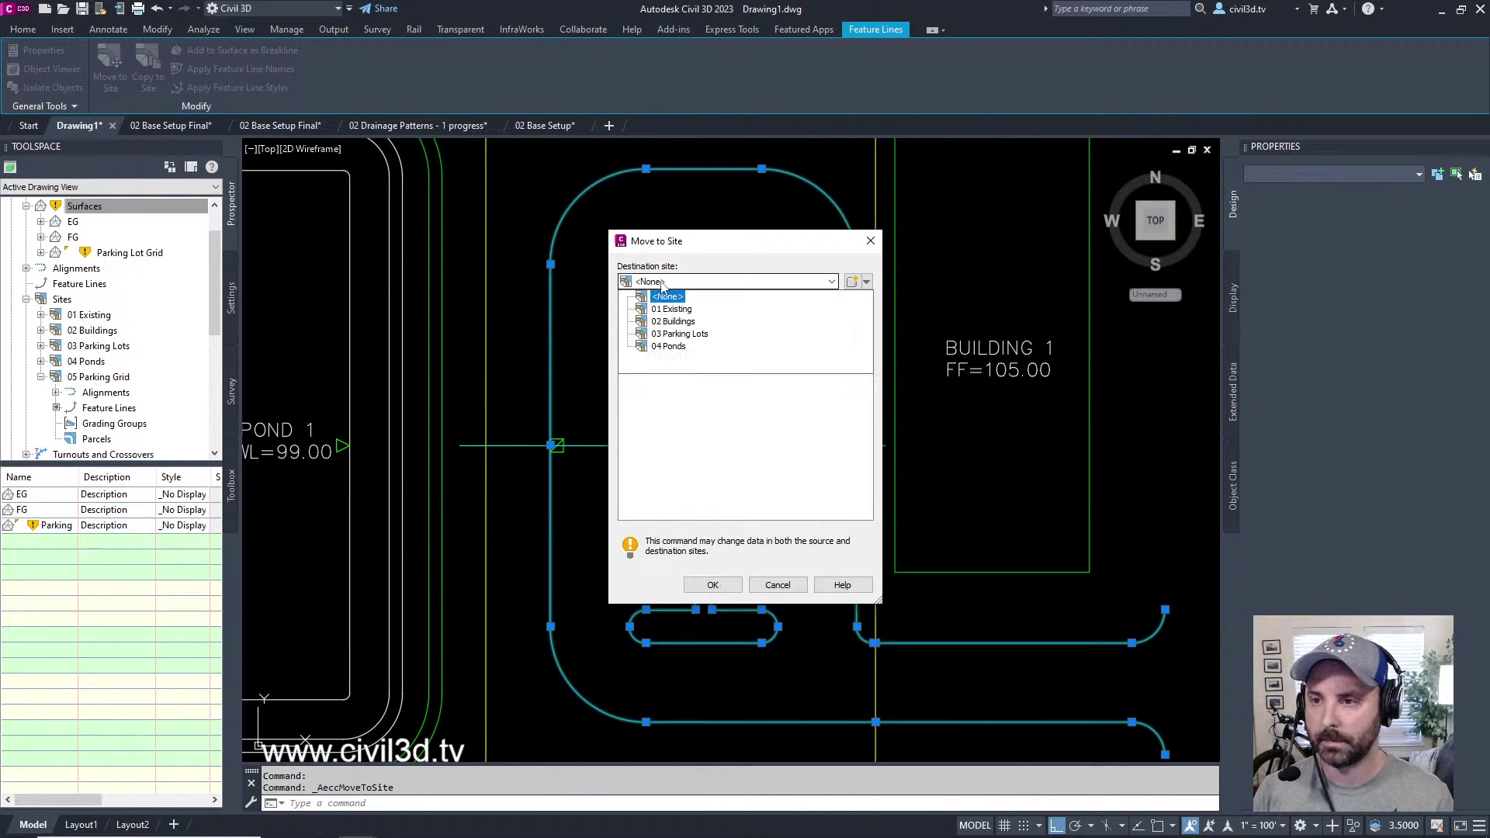
left_click(687, 335)
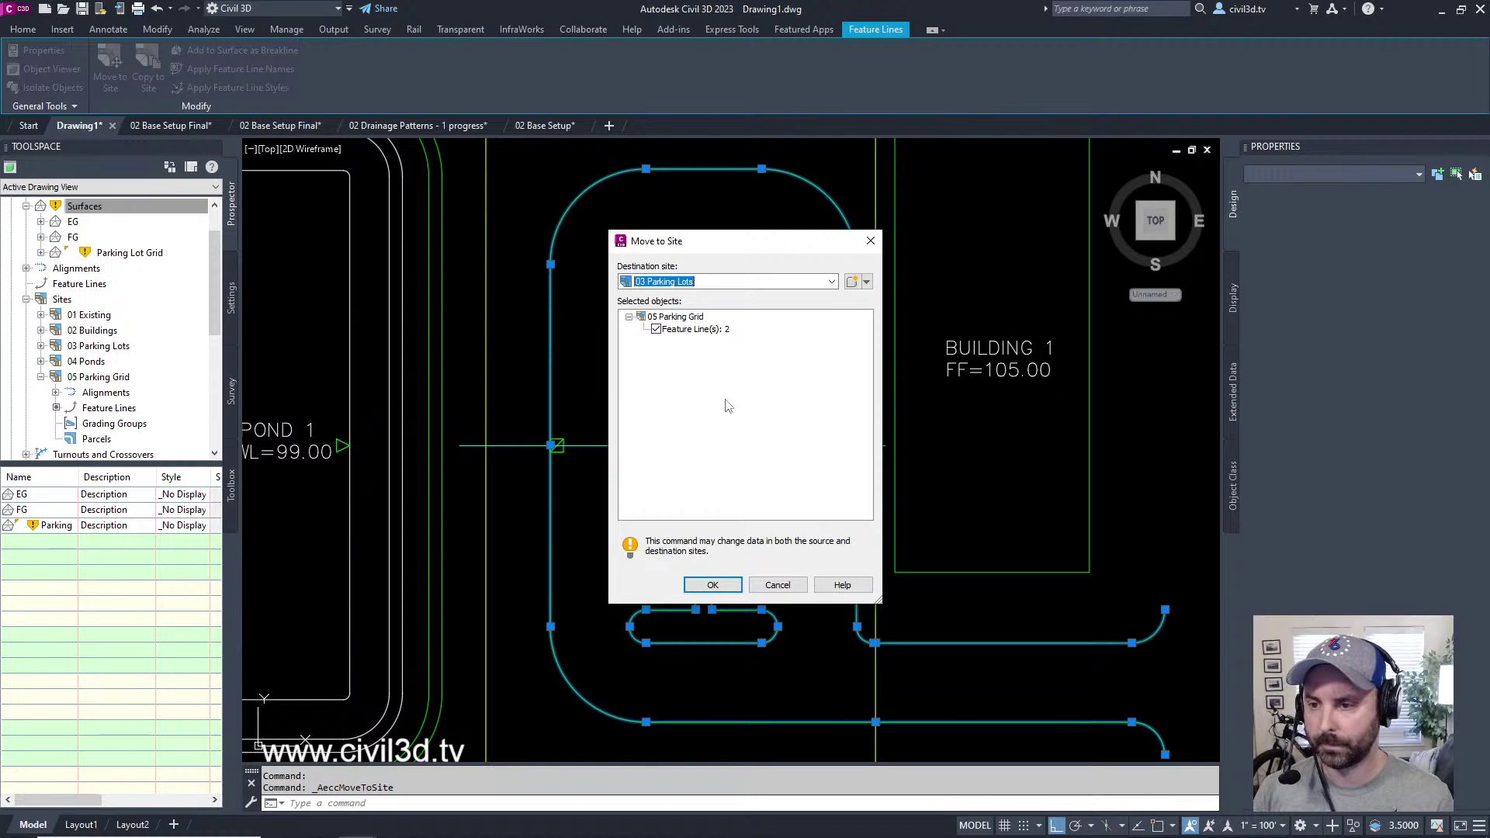
left_click(713, 586)
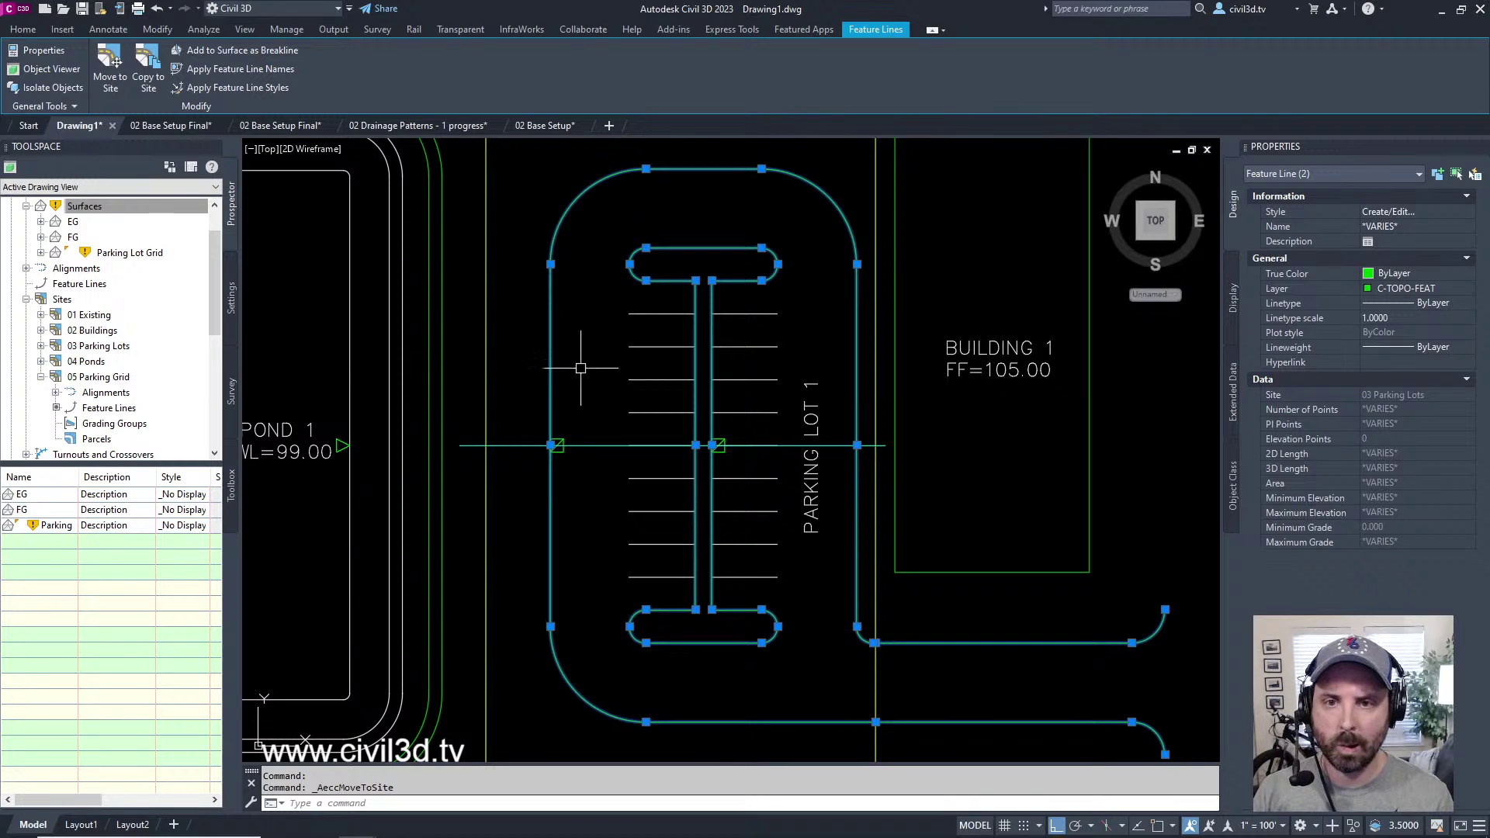
- Turn on automatic rebuilding for the Parking Lot Grid surface and clear the feature line selection
left_click(87, 208)
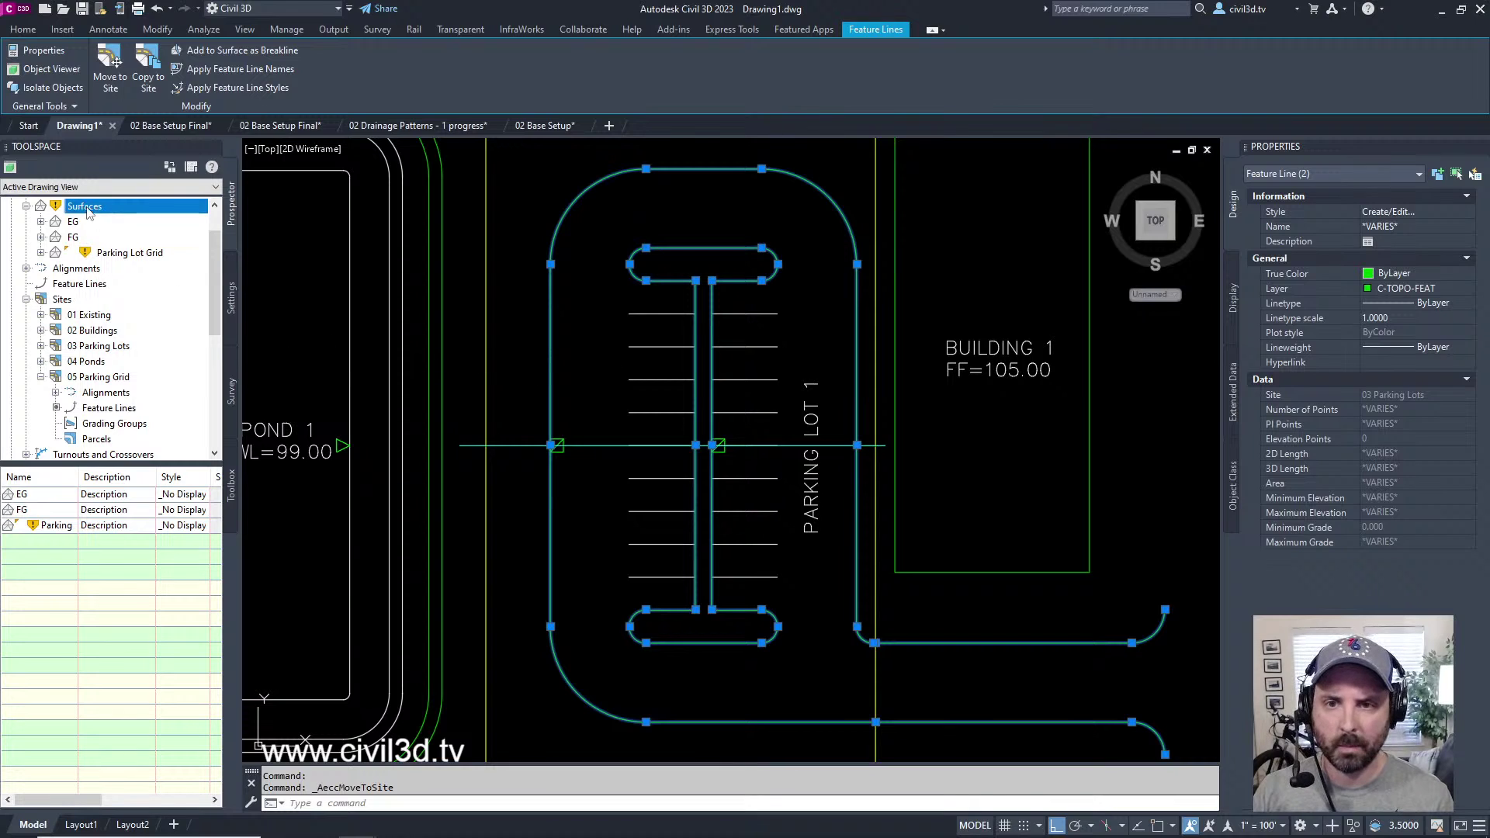
left_click(135, 256)
right_click(135, 256)
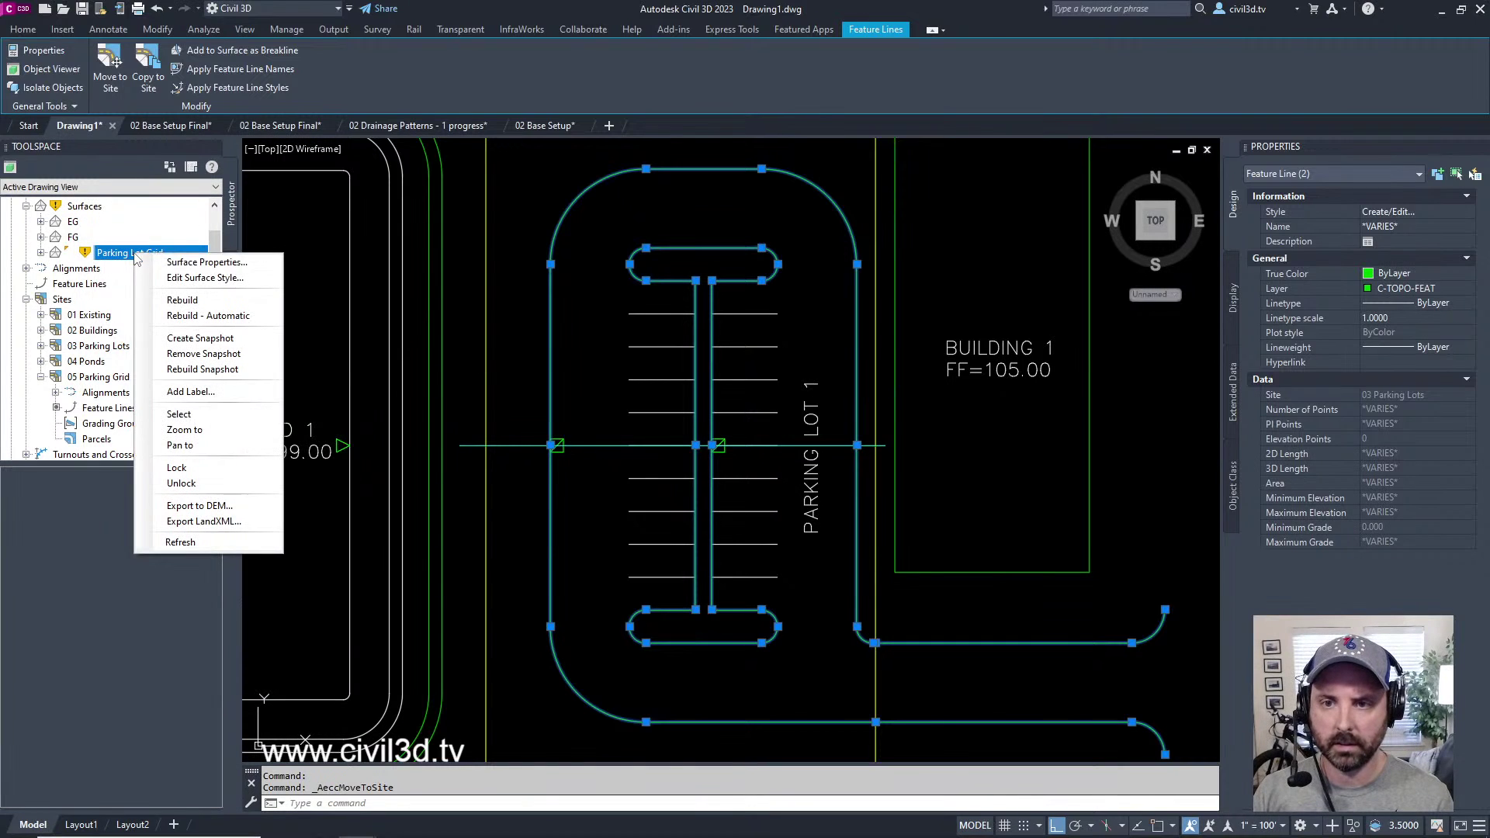
left_click(247, 318)
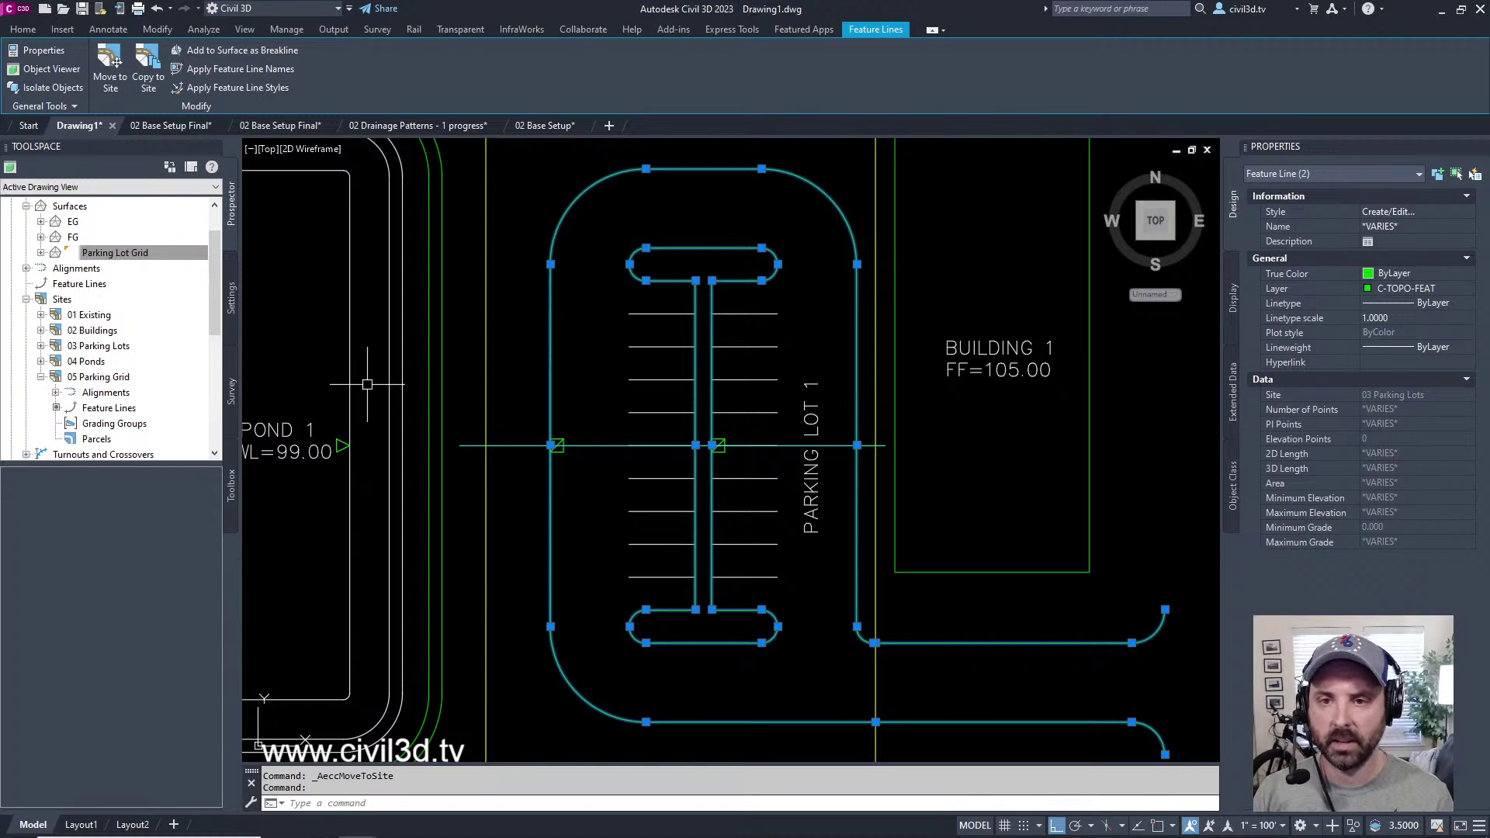
middle_click_drag(726, 487, 720, 488)
key("Escape")
key("Escape")
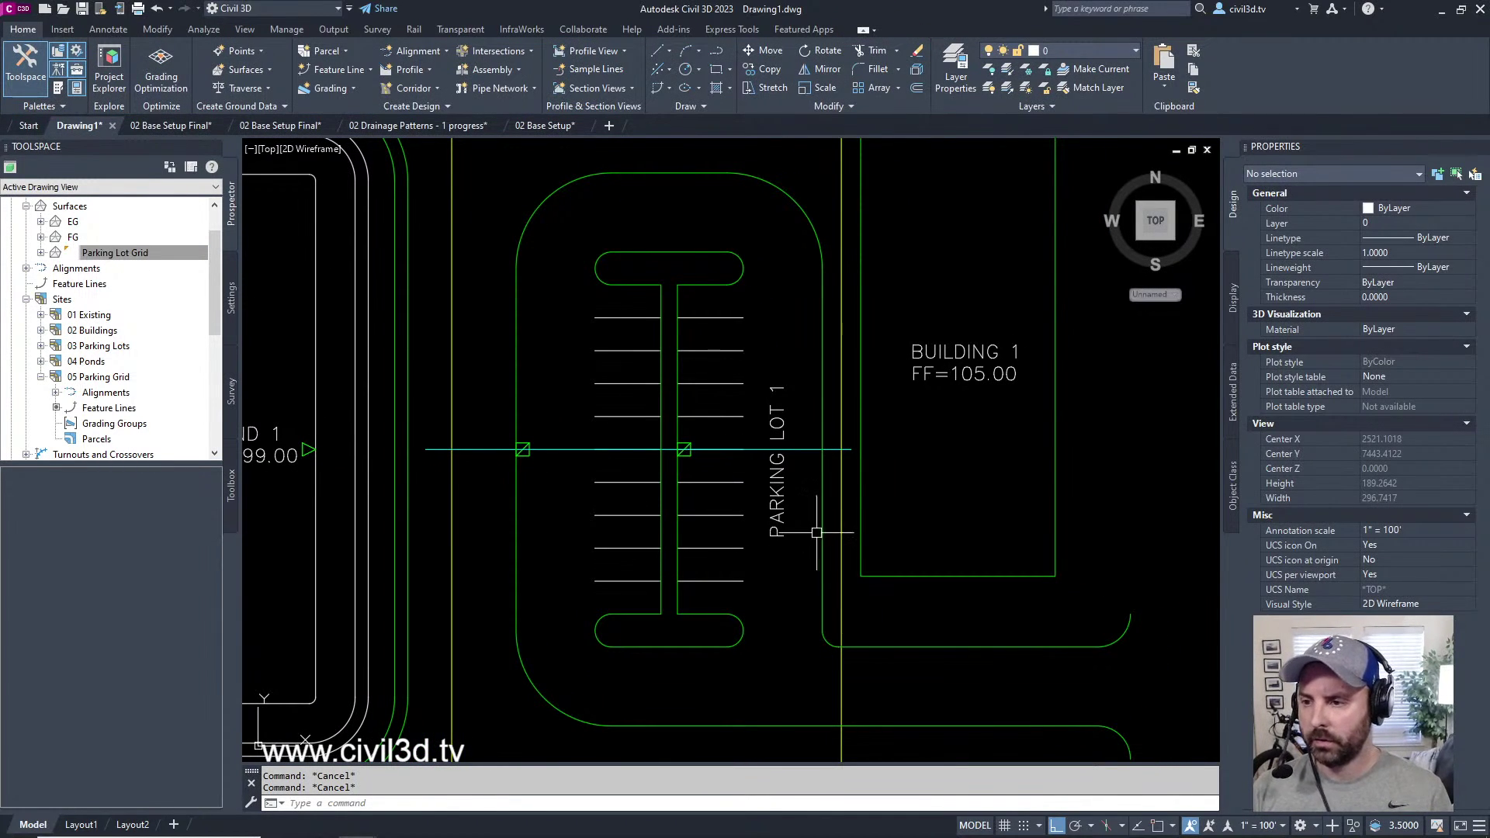
- Check the grades along the Lot 1 outer edge and center island feature lines with Quick Elevation Edit
left_click(822, 533)
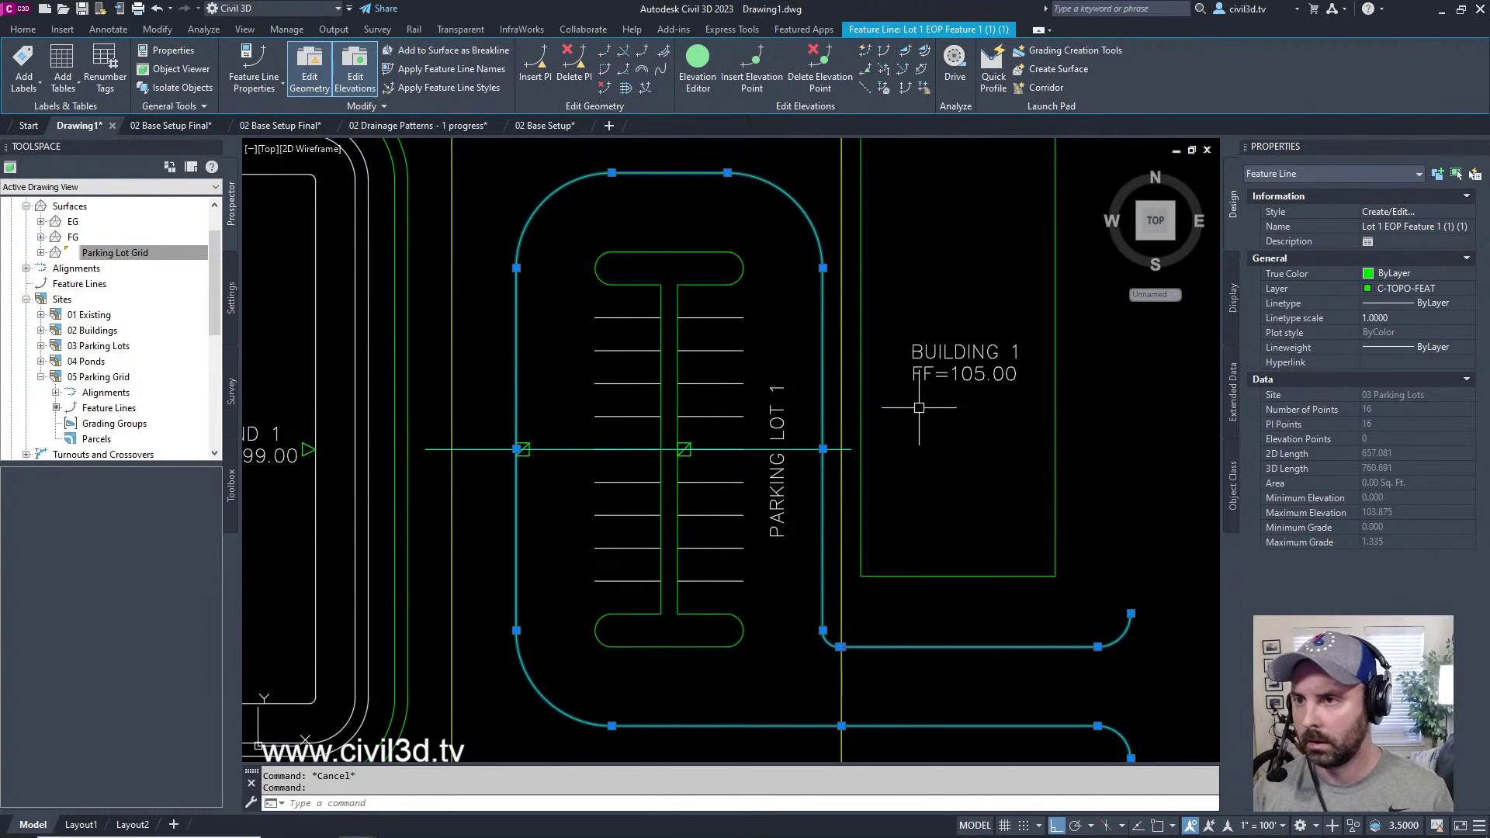
left_click(864, 51)
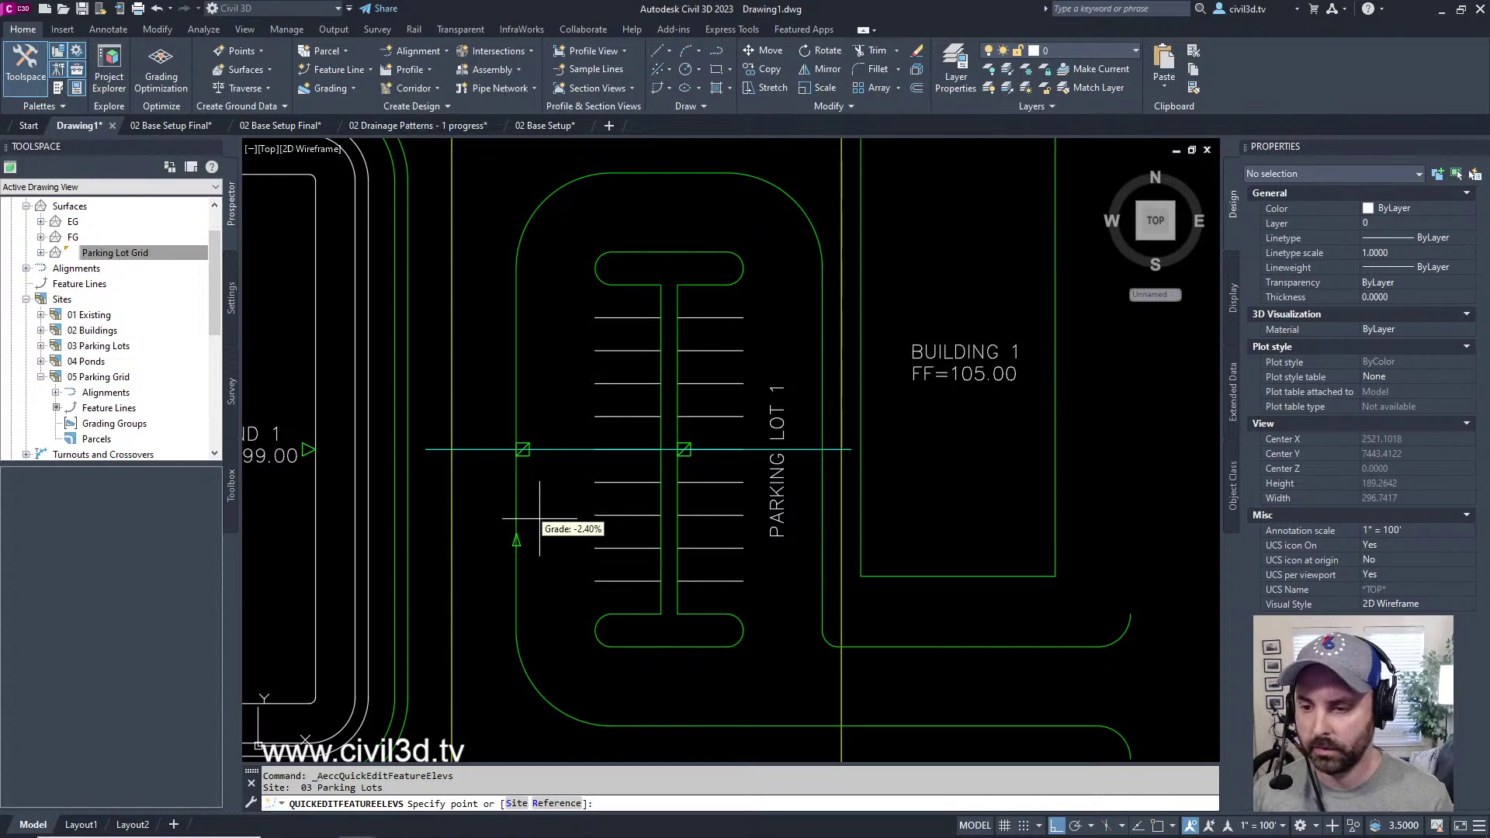
middle_click_drag(516, 518, 499, 464)
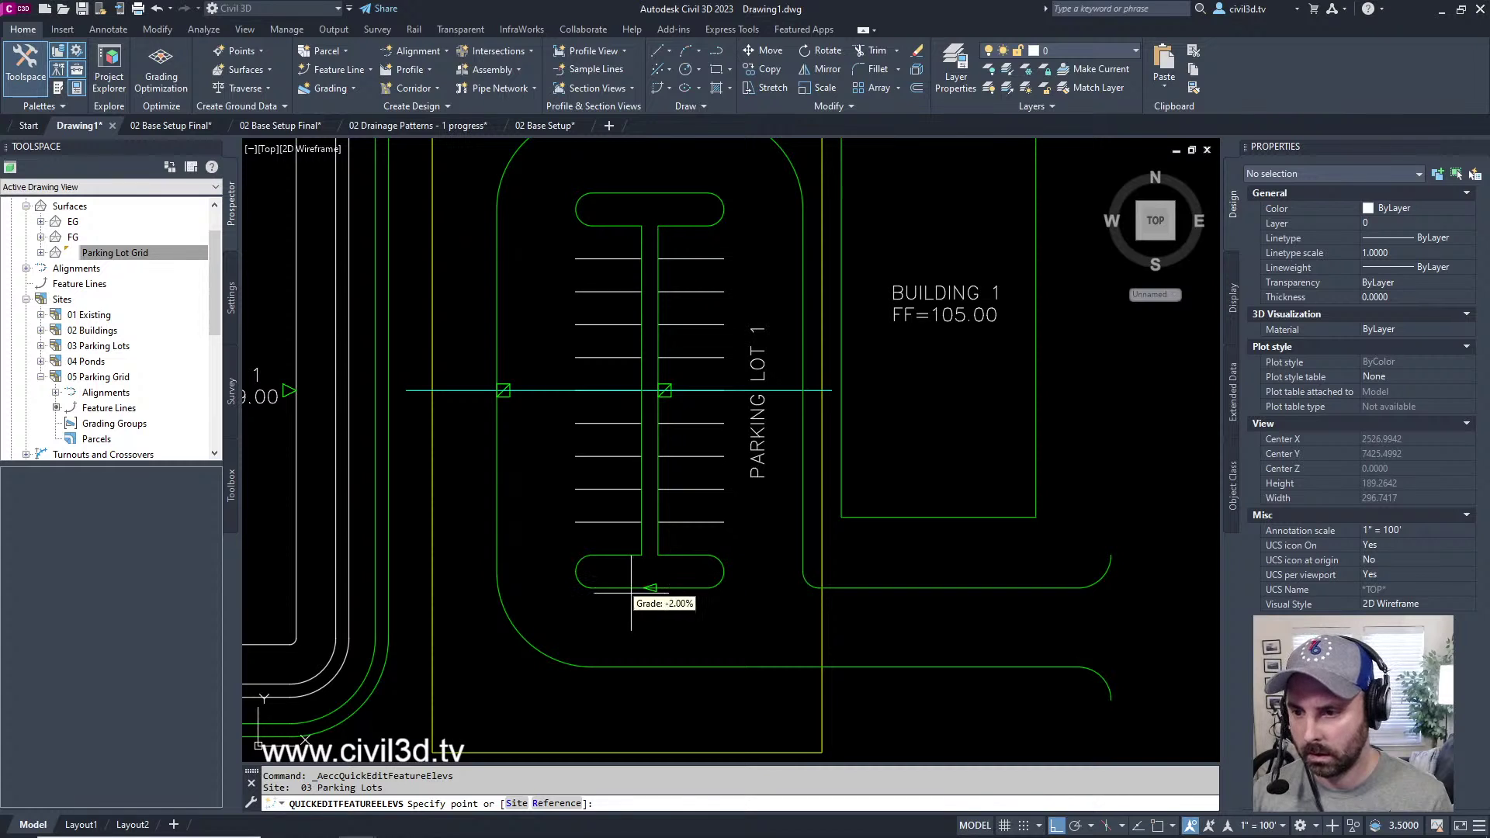
middle_click_drag(745, 497, 773, 617)
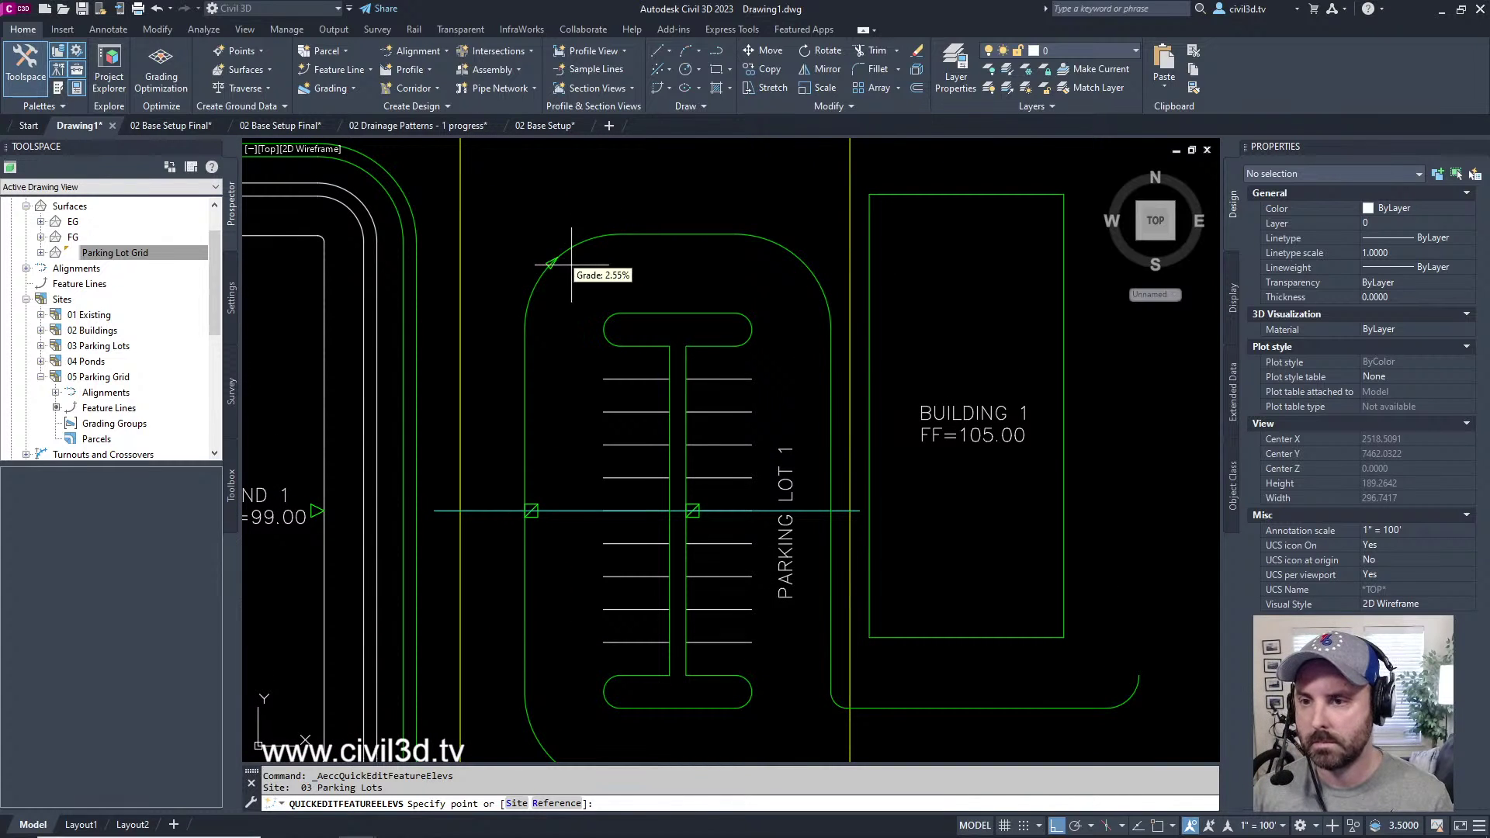
scroll(534, 391, "down", 2)
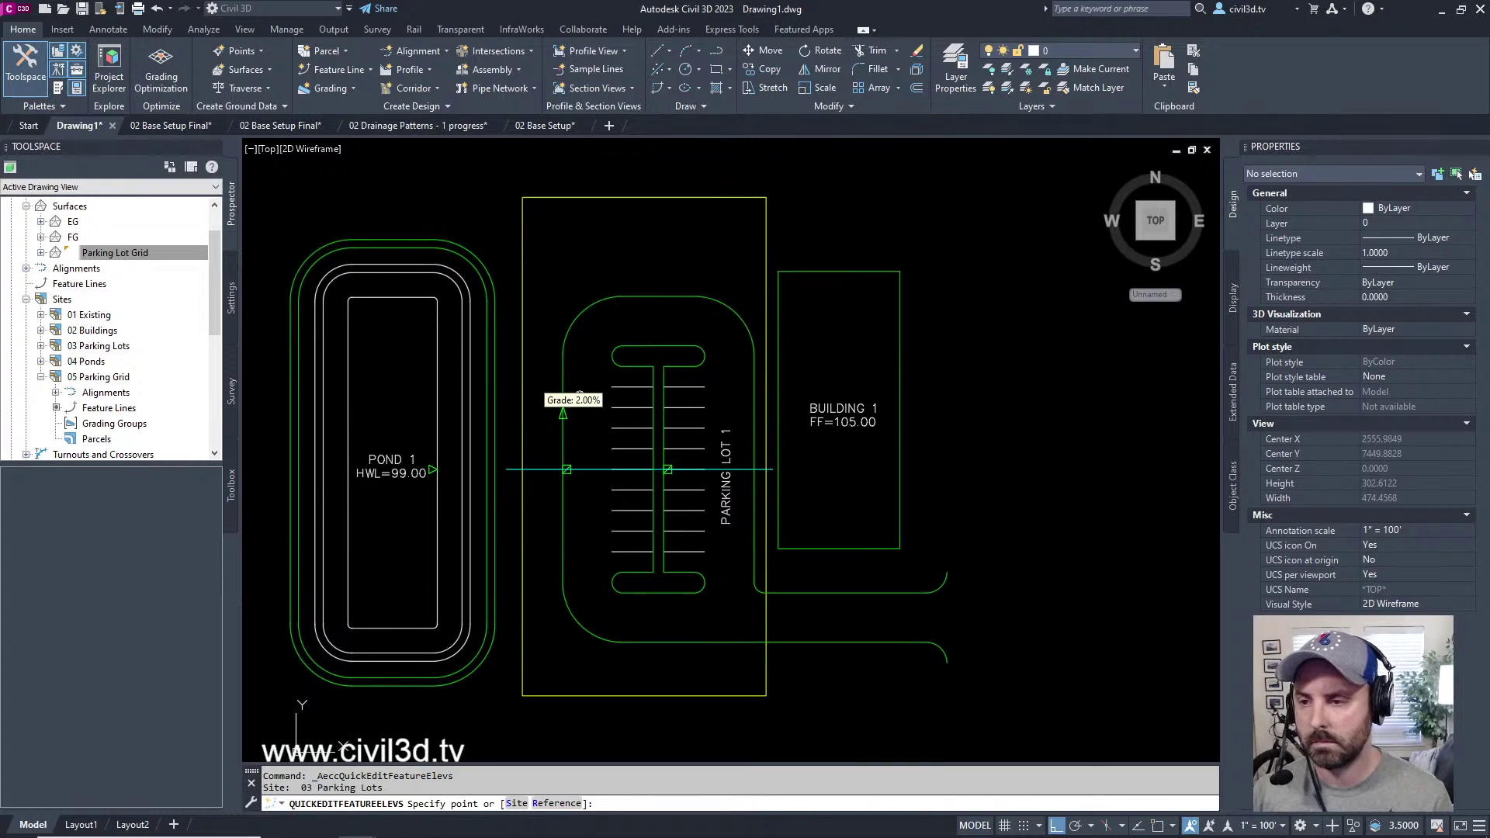
key("Escape")
key("Escape")
middle_click_drag(647, 443, 710, 417)
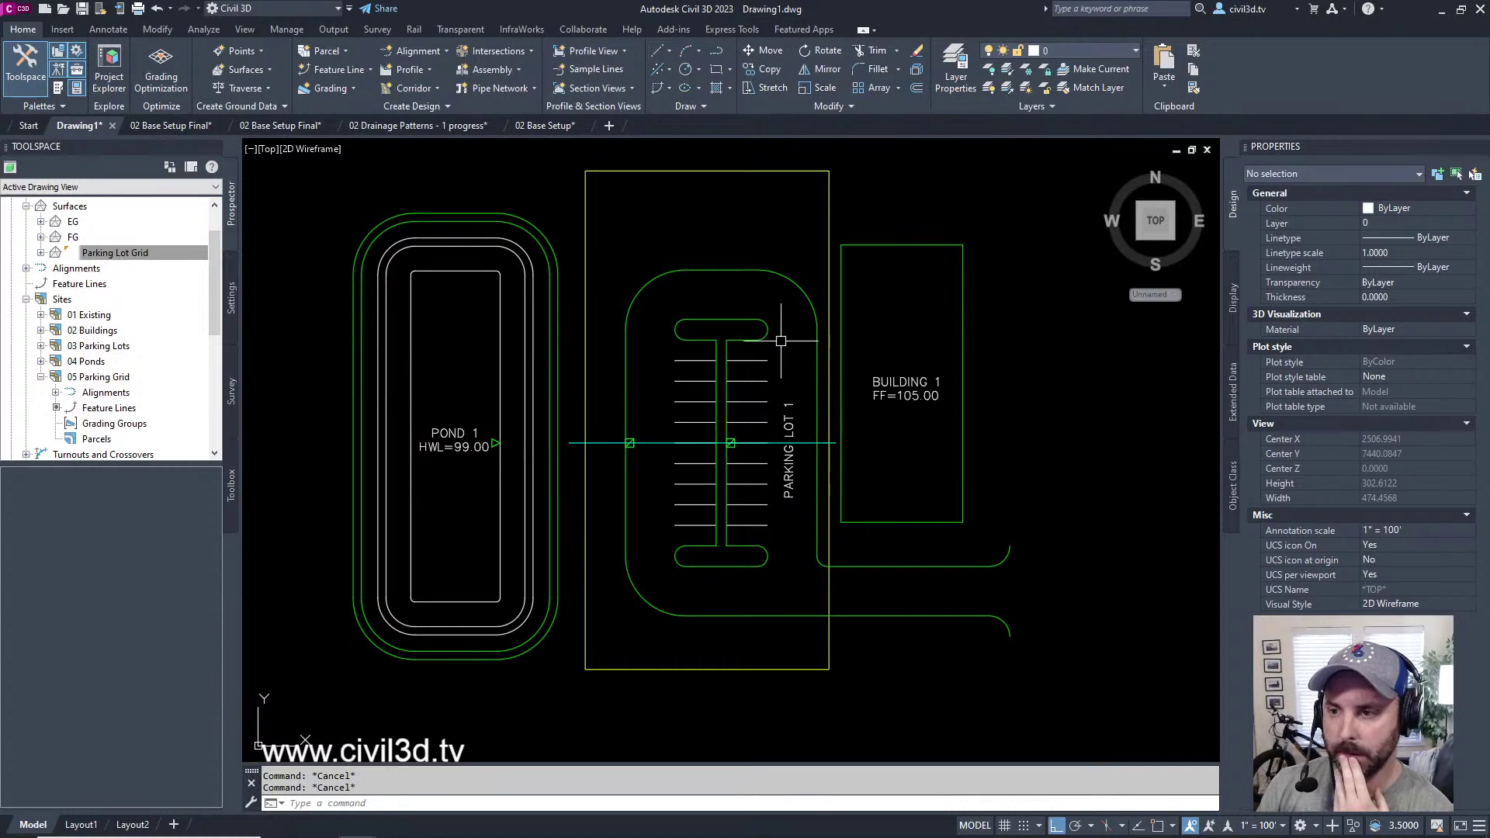
- Offset the Lot 1 outer edge feature line outward by 0.5 with an elevation difference of 0.5
mouse_move(790, 322)
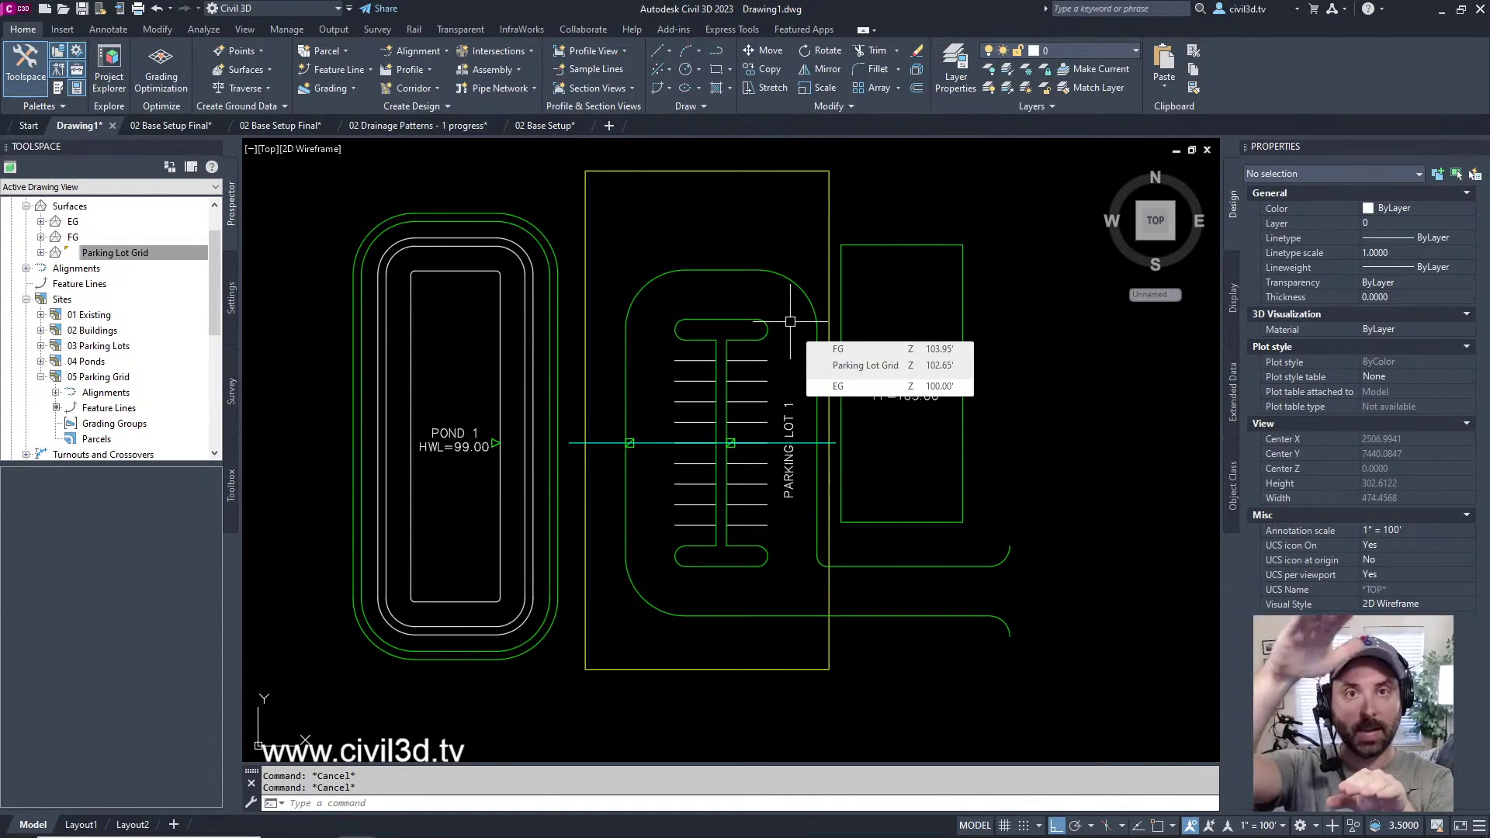
middle_click_drag(788, 318, 802, 320)
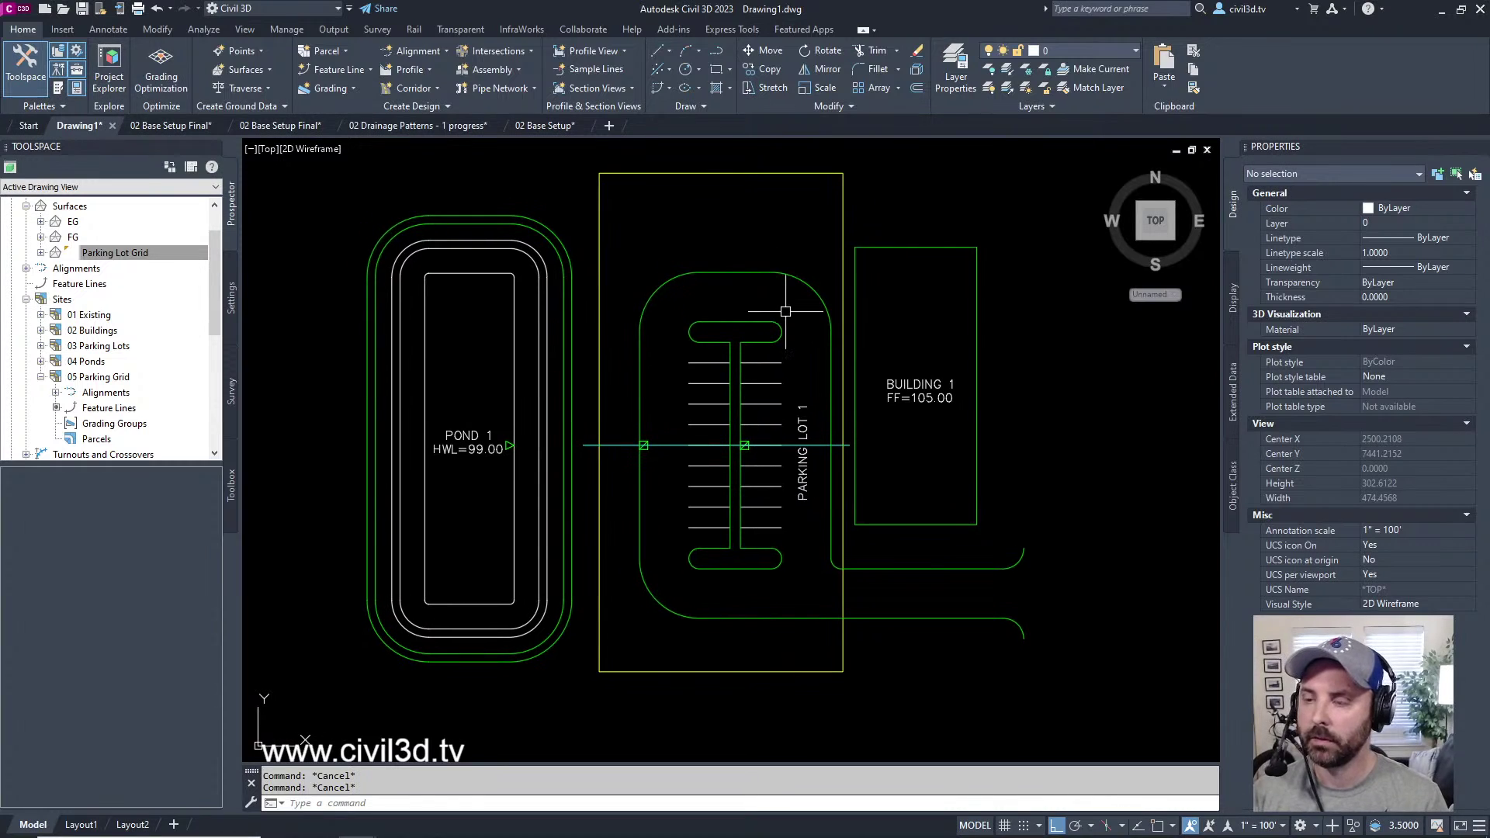
left_click(803, 280)
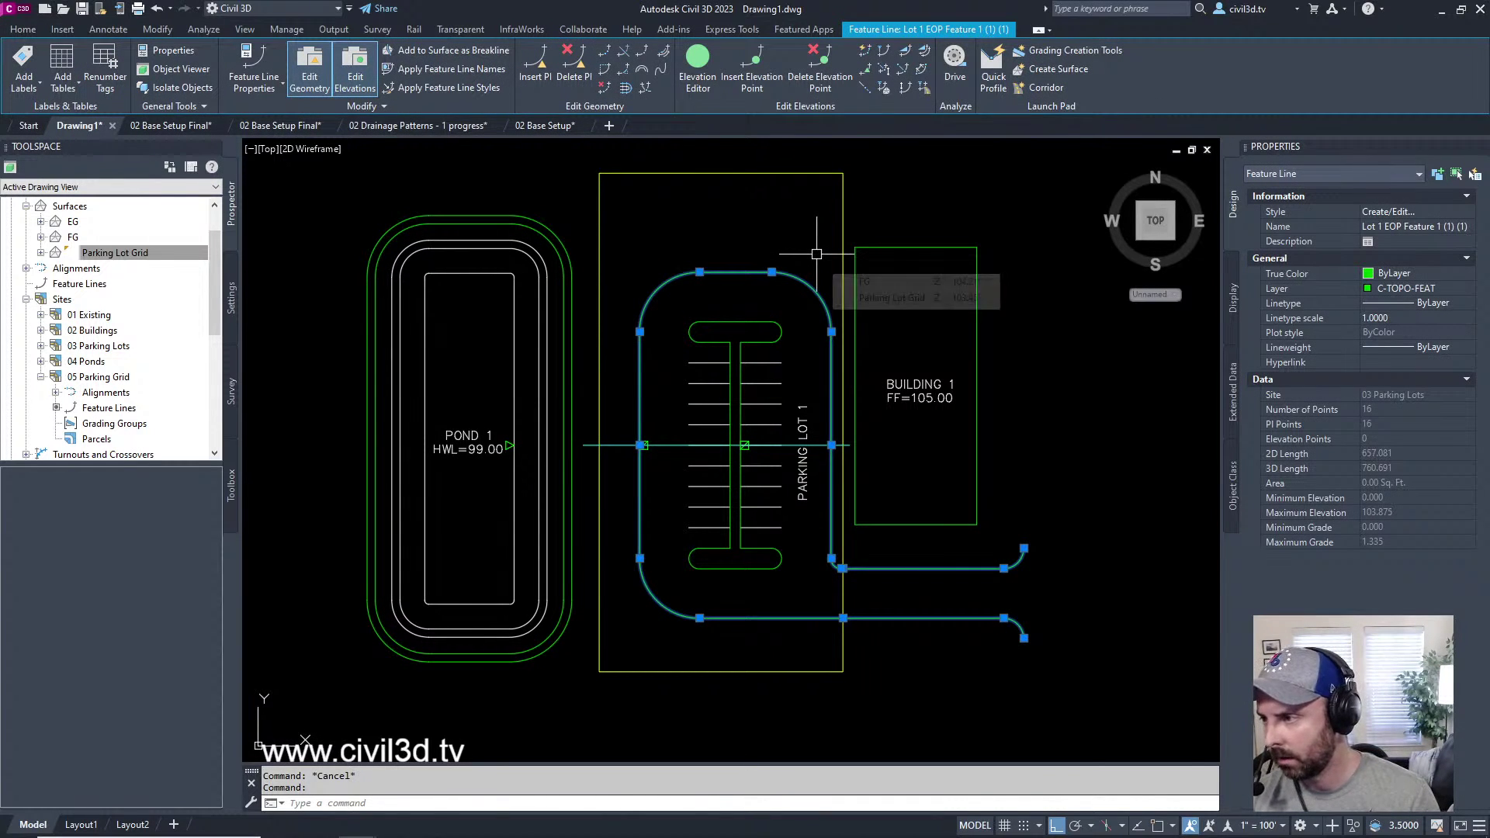
left_click(625, 88)
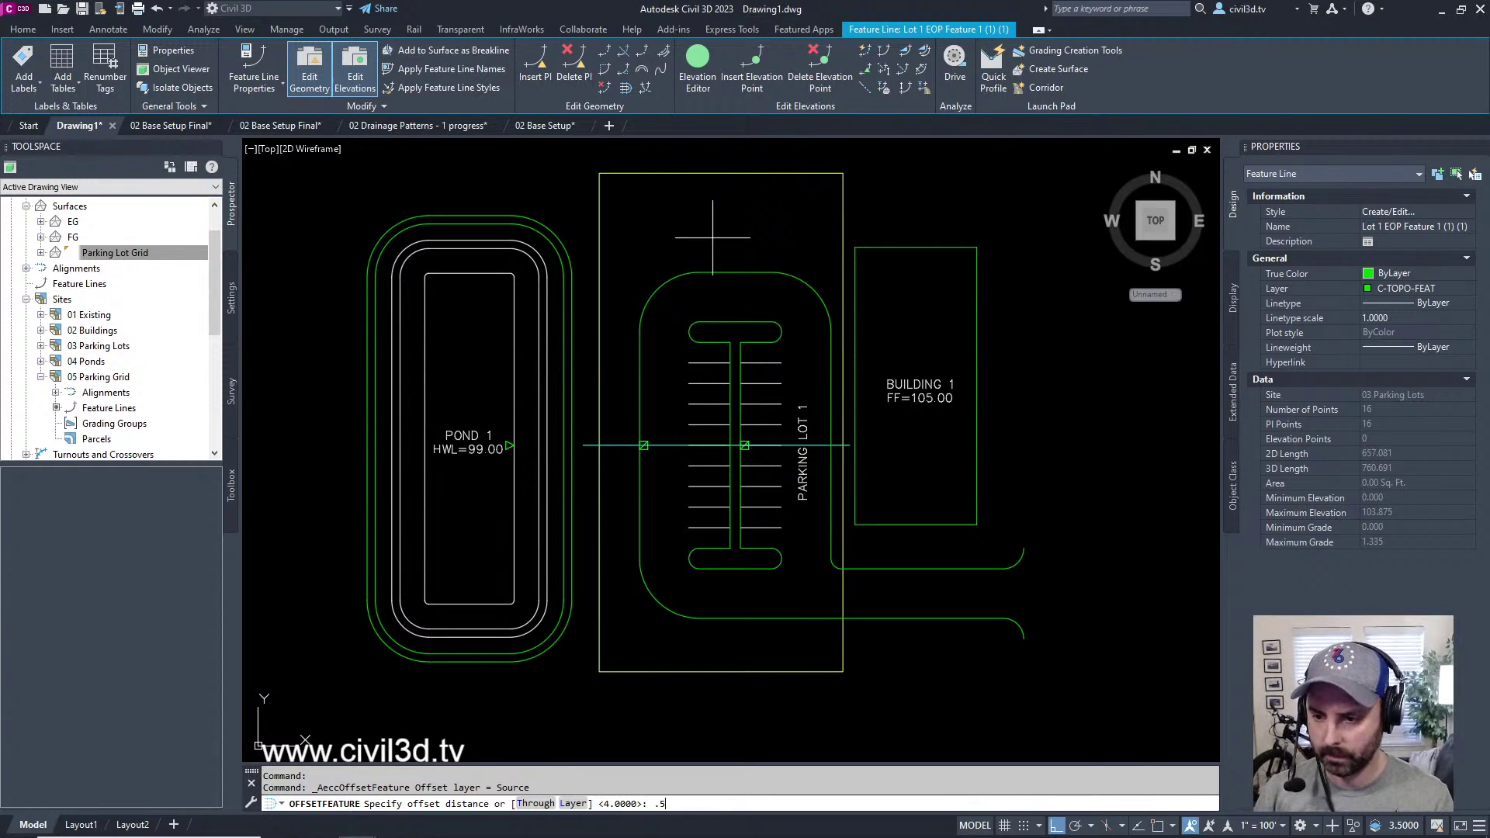
key("Return")
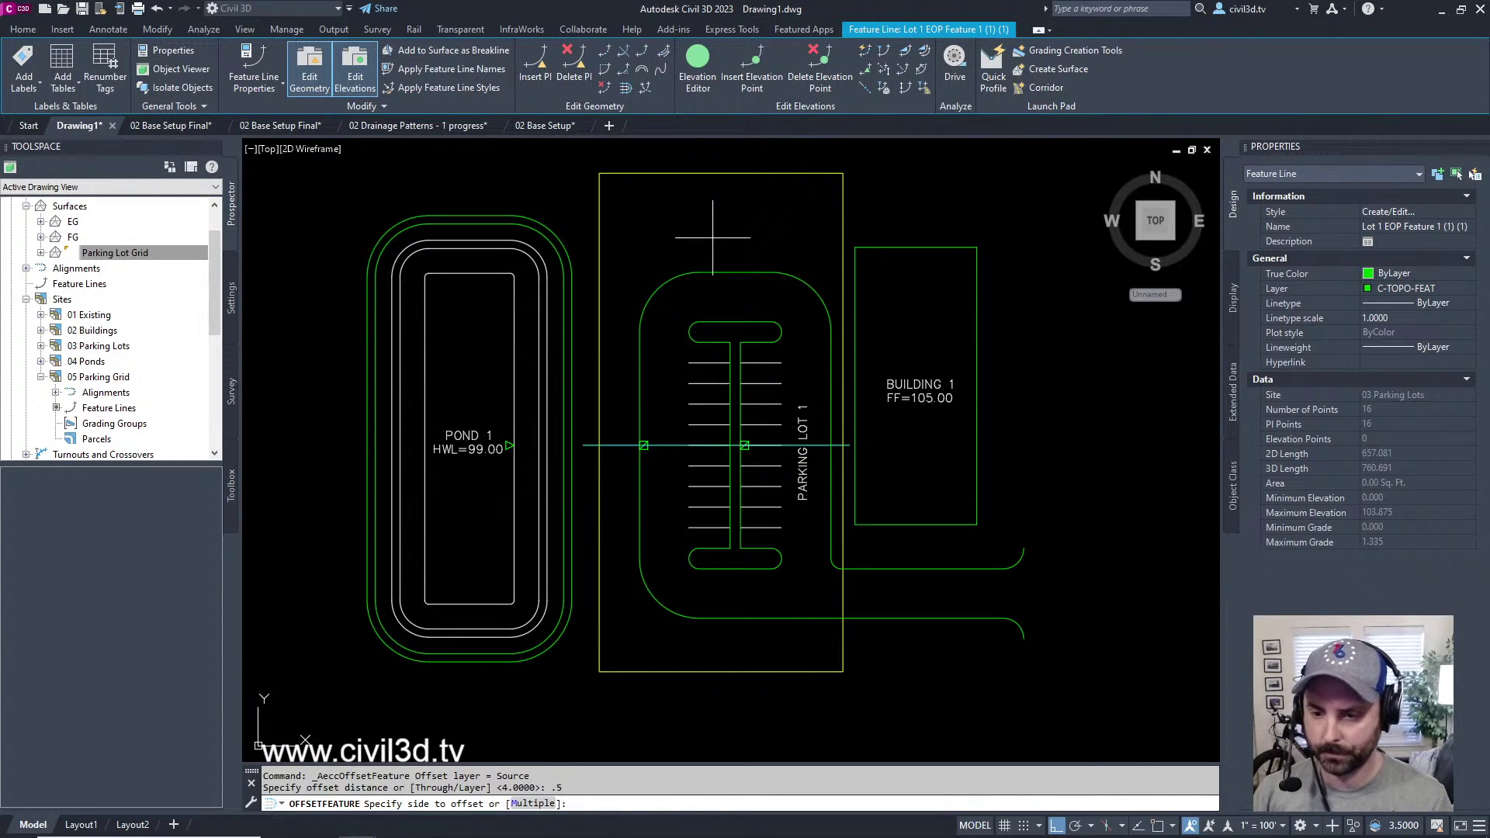
left_click(751, 215)
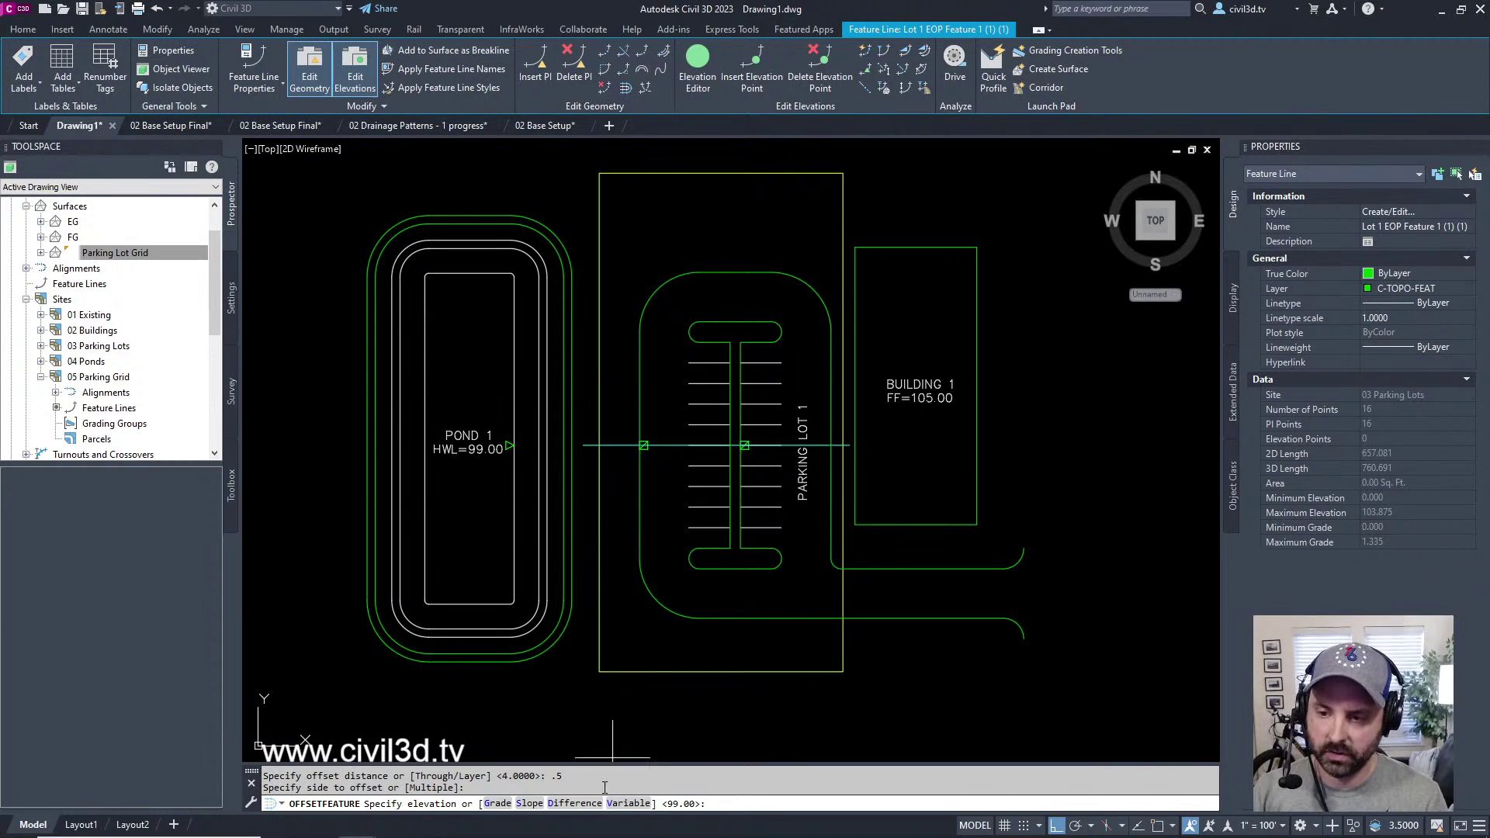
left_click(582, 807)
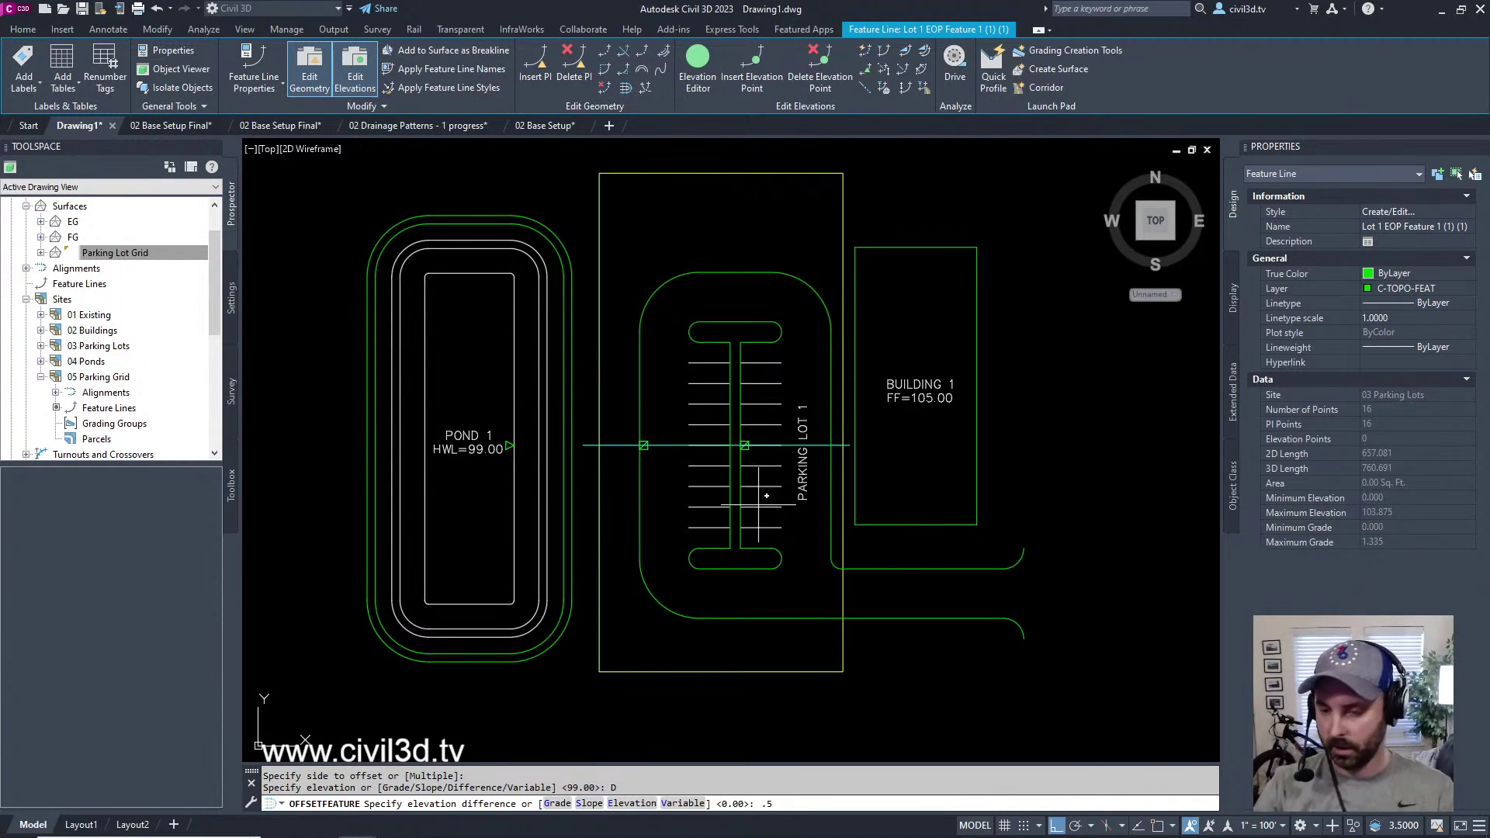
key("Return")
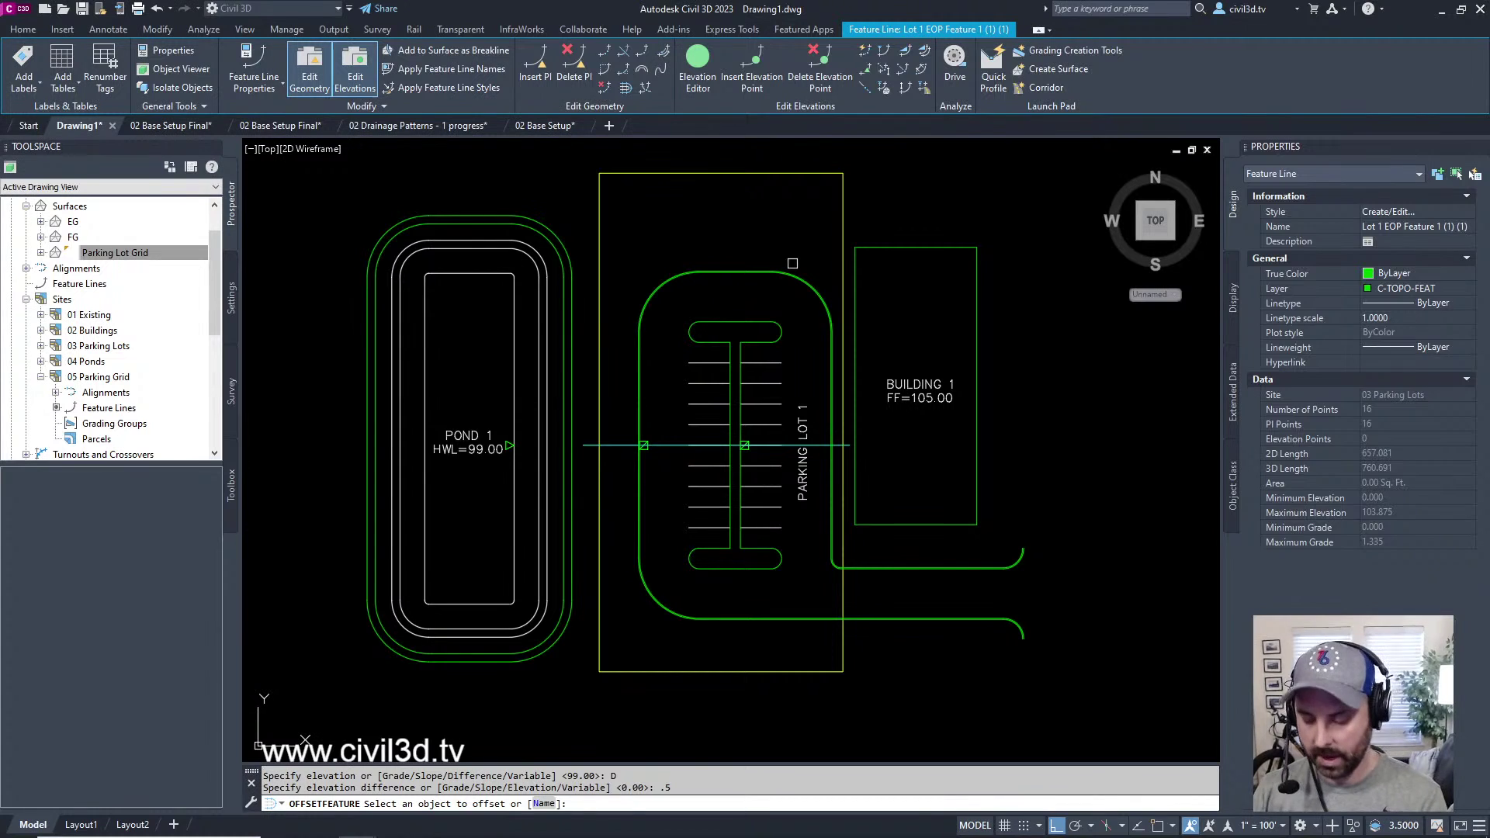
key("Return")
scroll(756, 314, "up", 4)
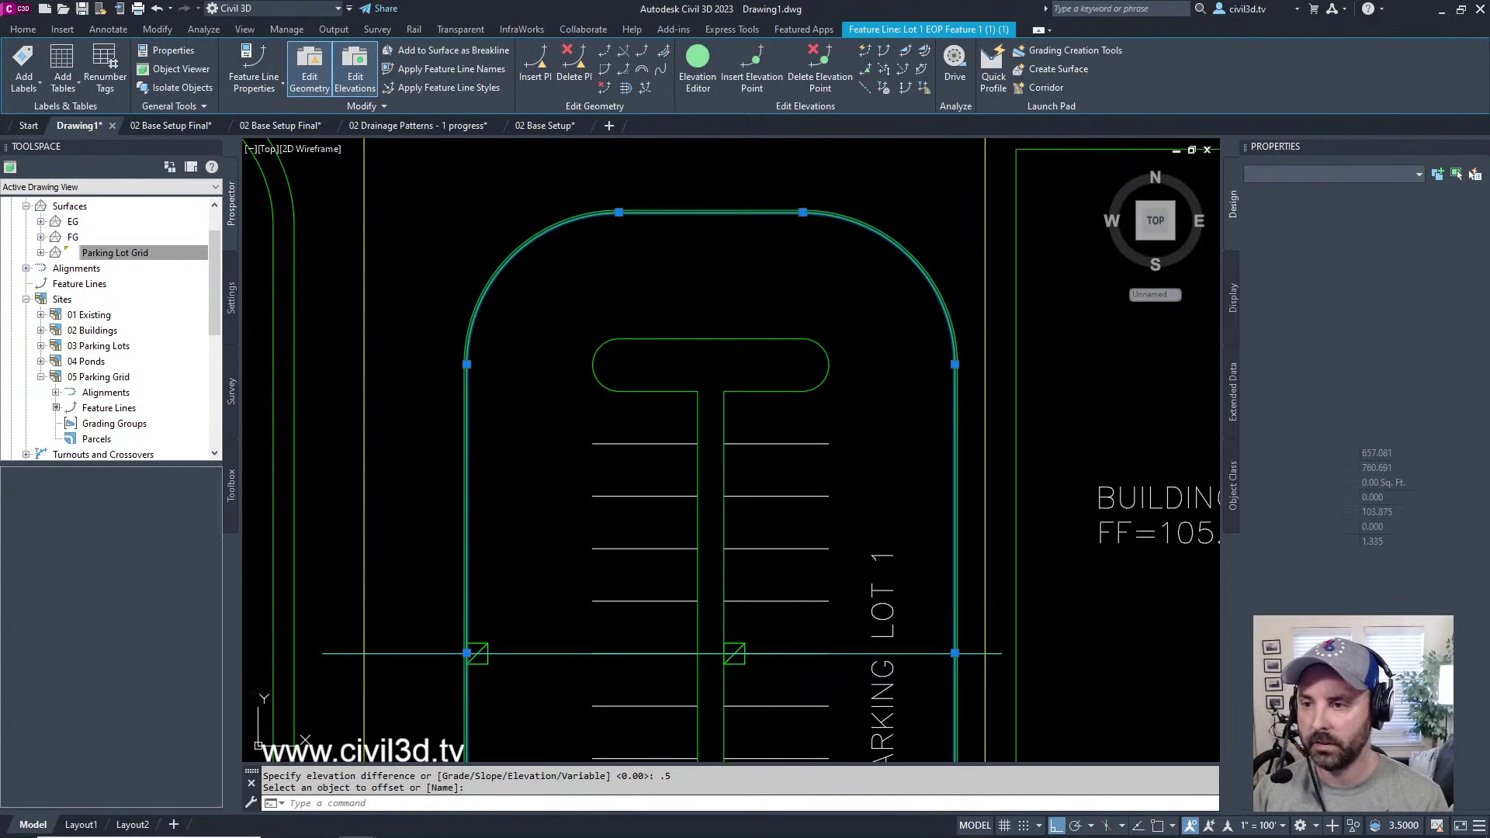
key("Escape")
- Offset the center island feature line inward by 0.5 with an elevation difference of 0.50
left_click(773, 339)
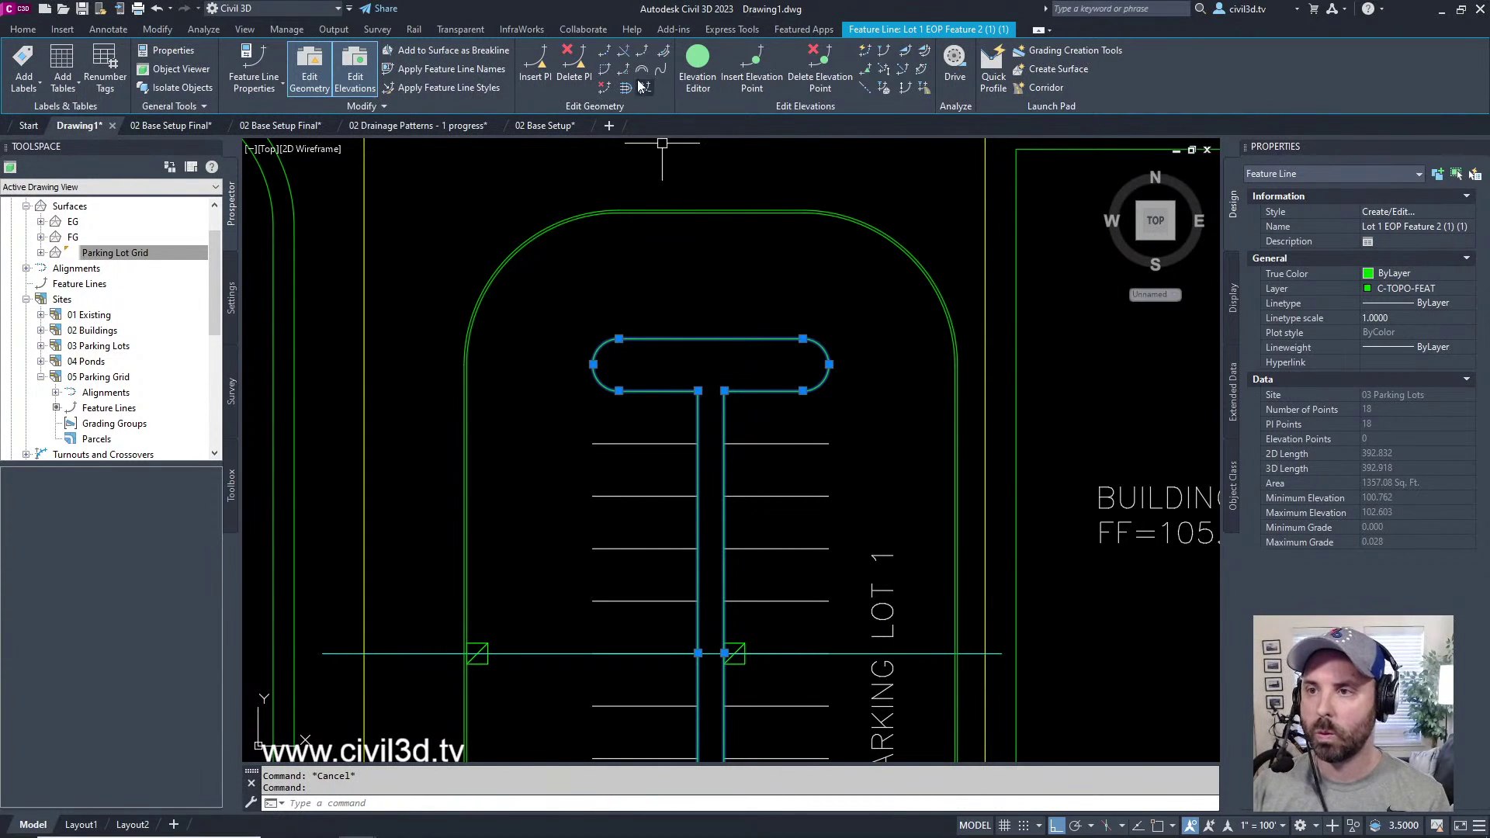
left_click(626, 89)
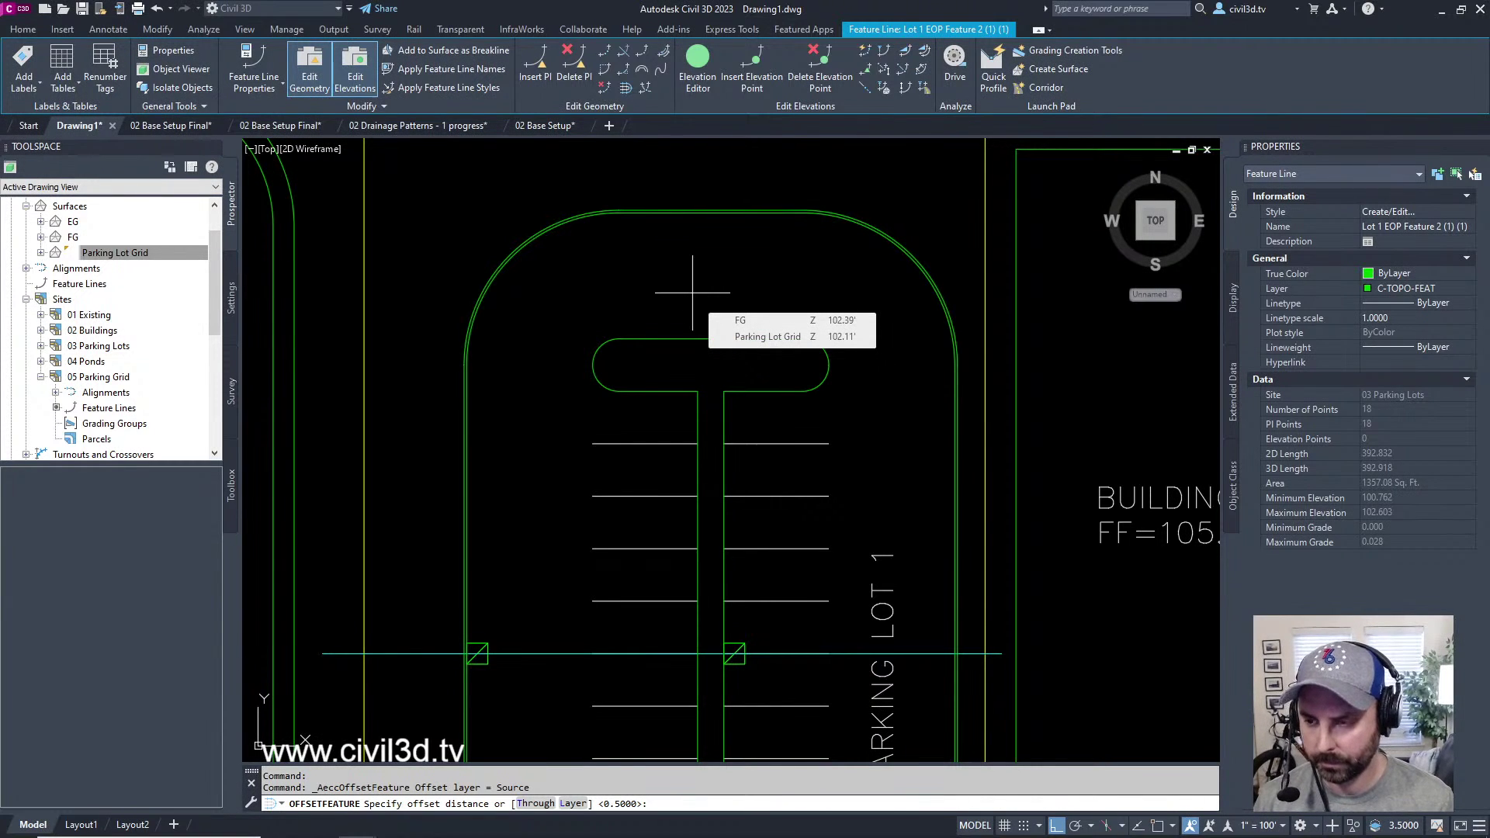
key("Return")
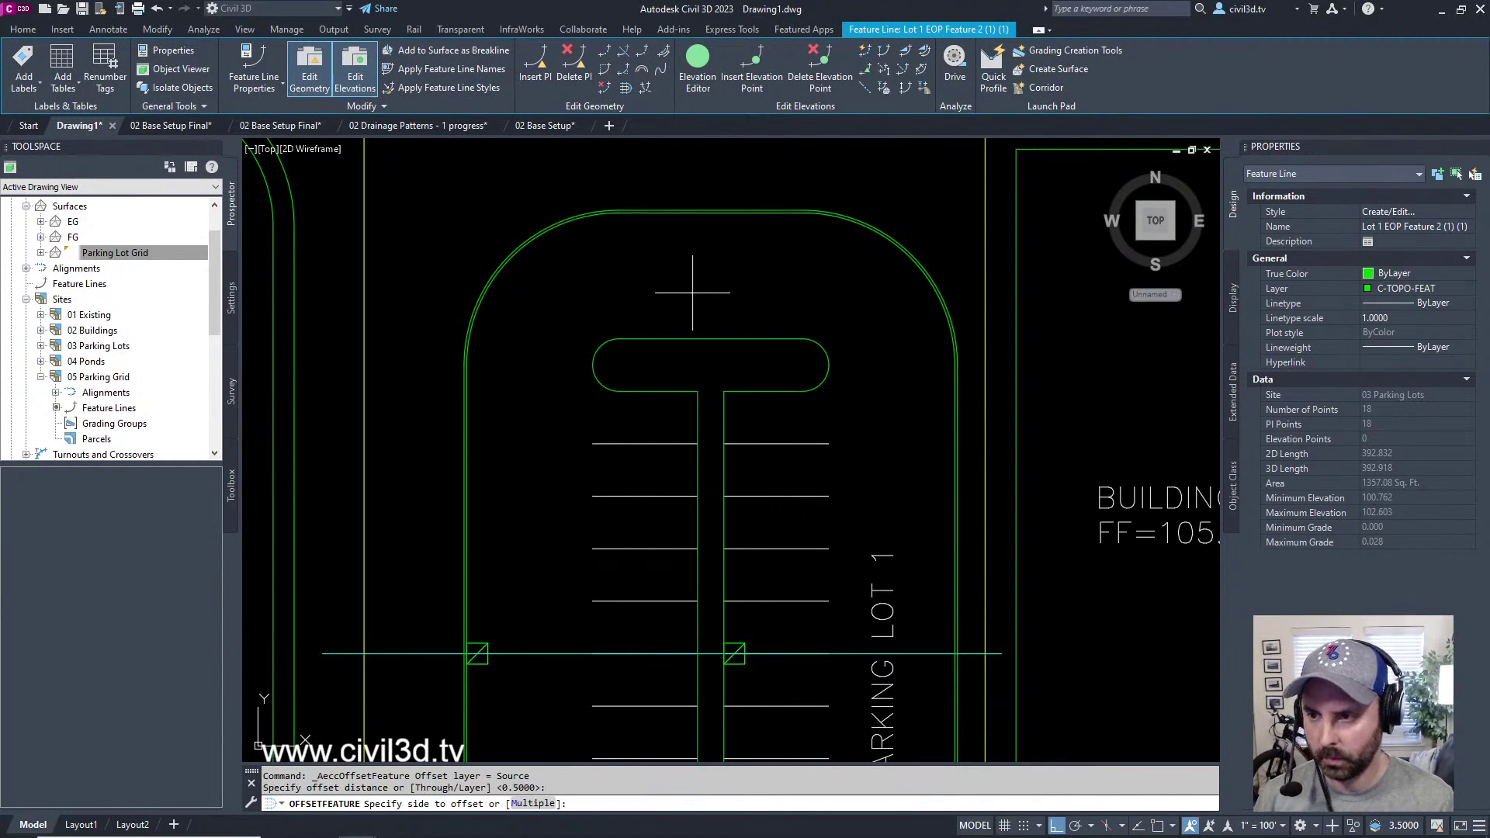
scroll(708, 364, "up", 2)
left_click(707, 356)
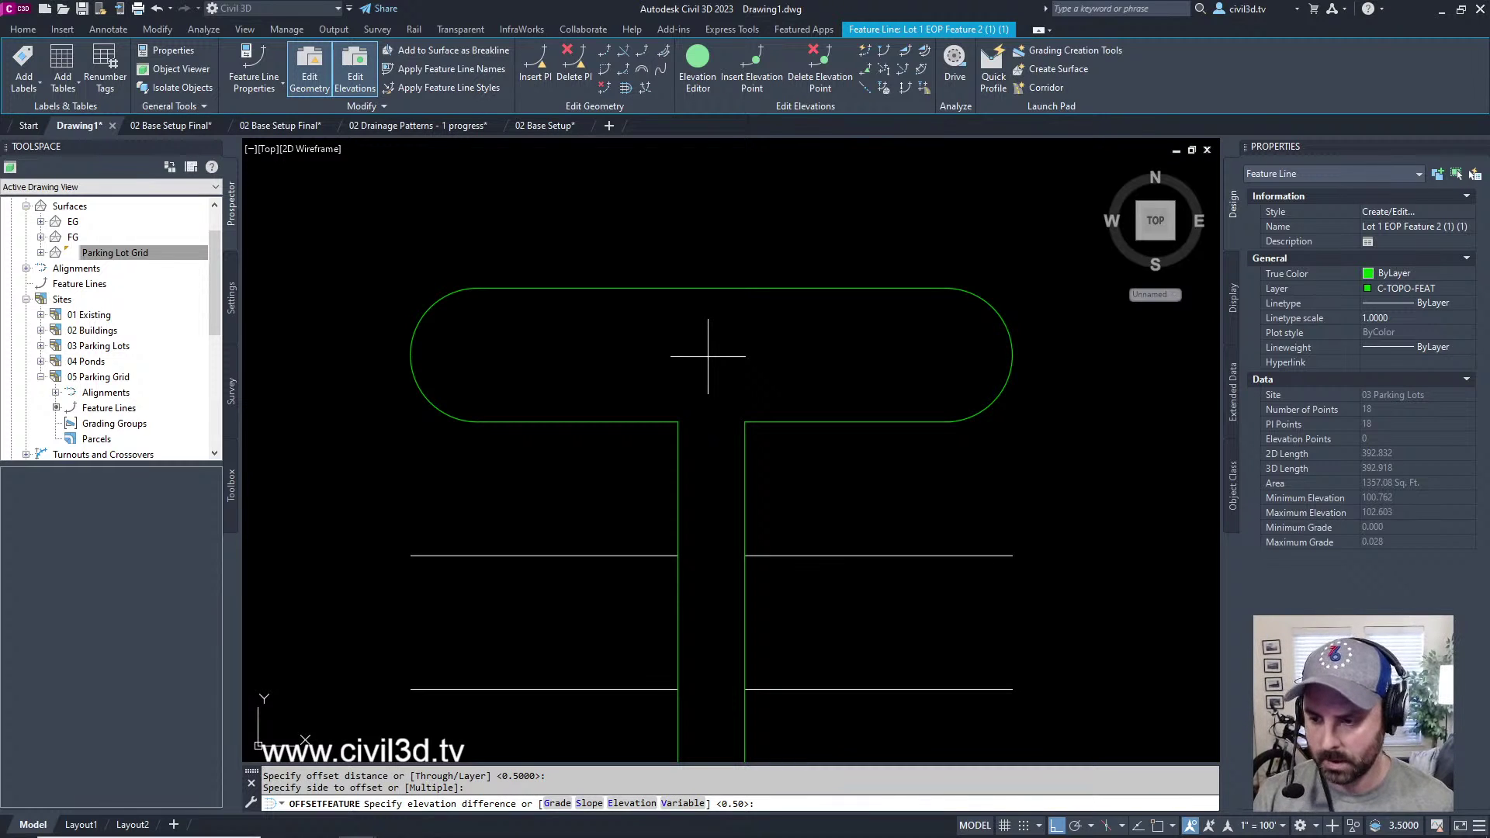
key("Return")
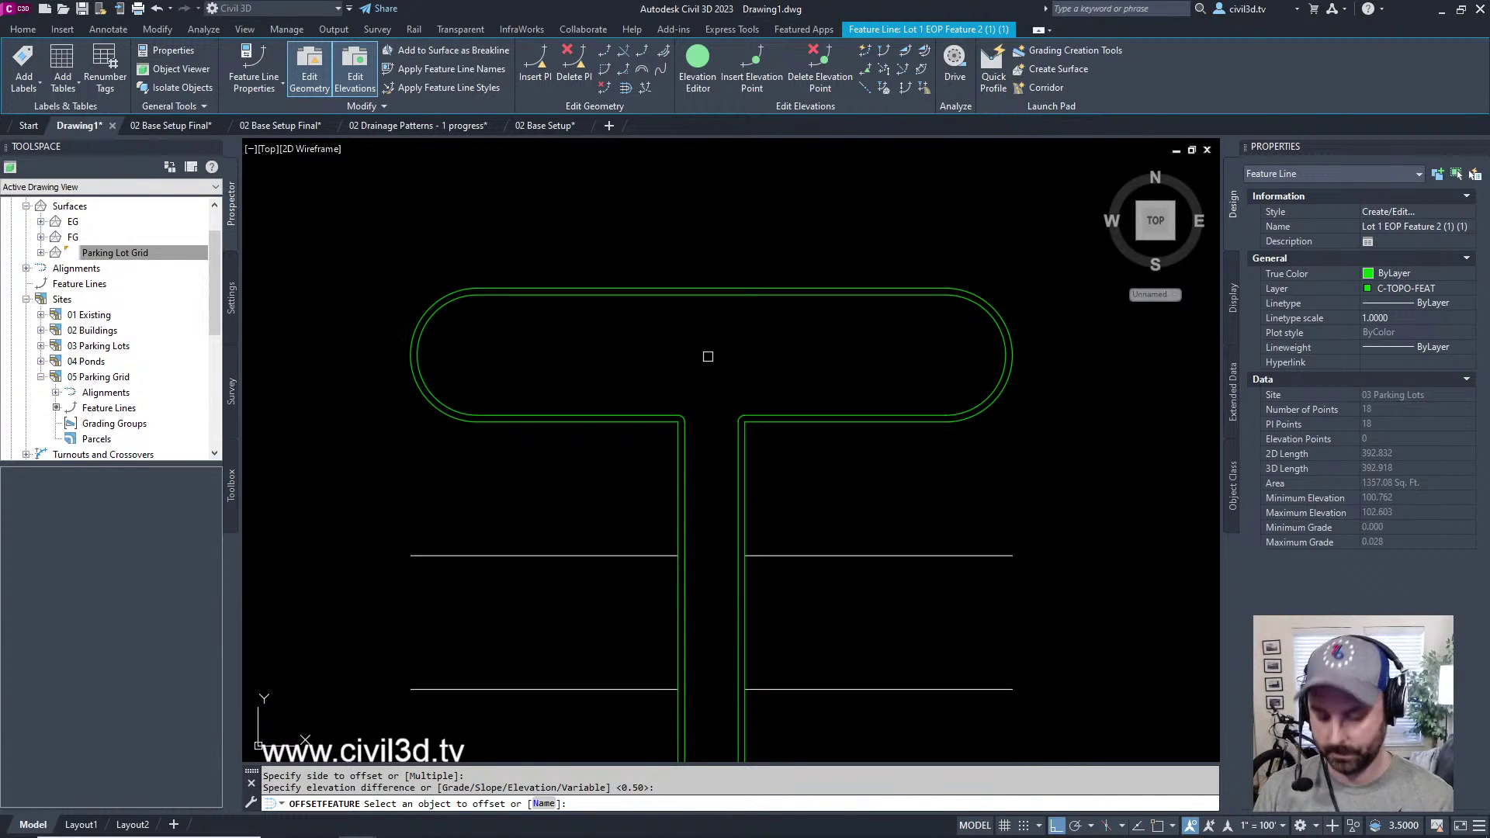
key("Return")
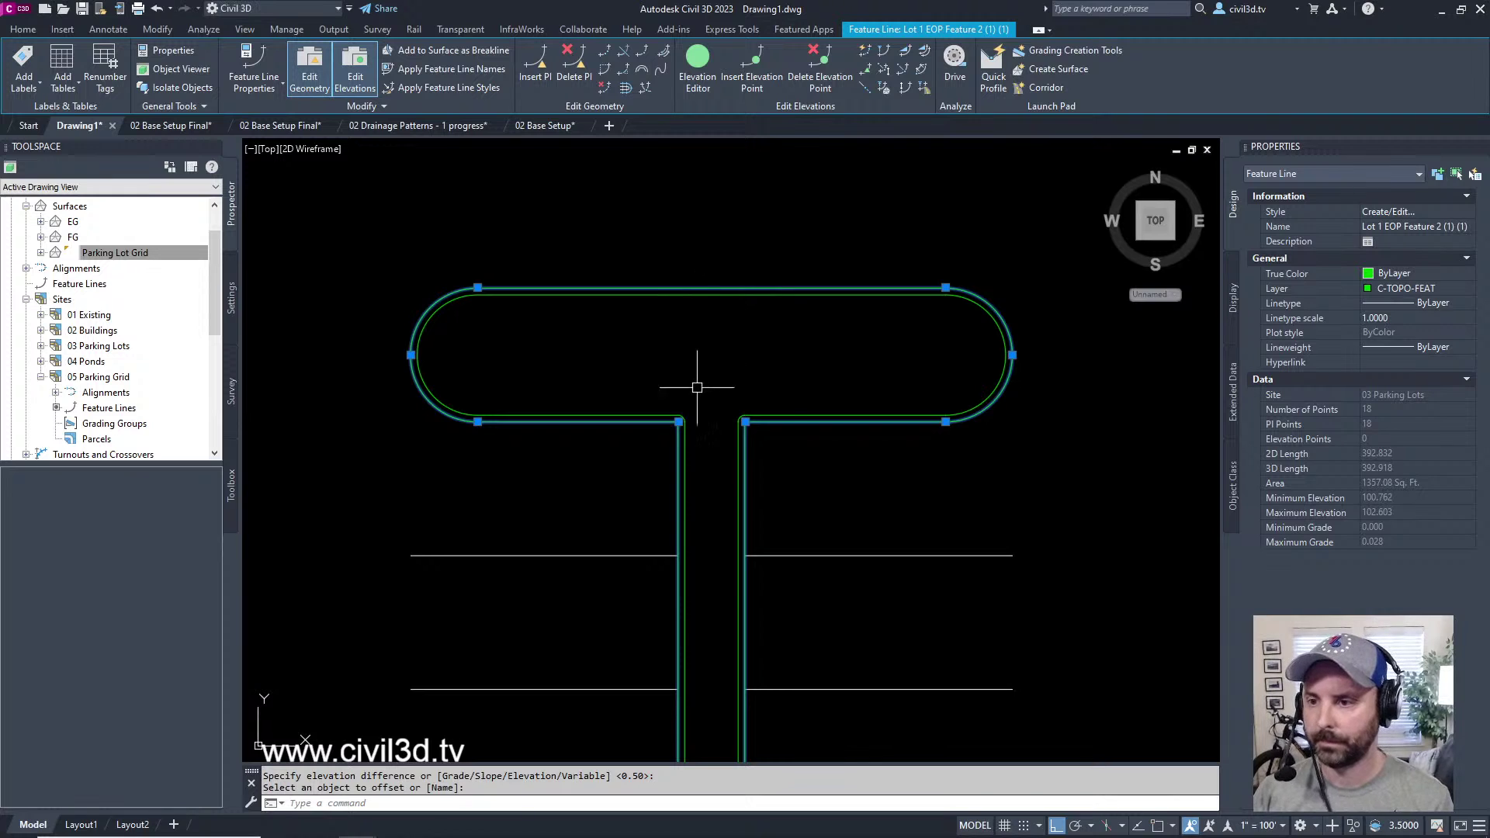
- Examine the corners of the island's offset feature line where the narrow median meets the upper end cap
scroll(725, 428, "up", 3)
scroll(733, 427, "up", 2)
key("Escape")
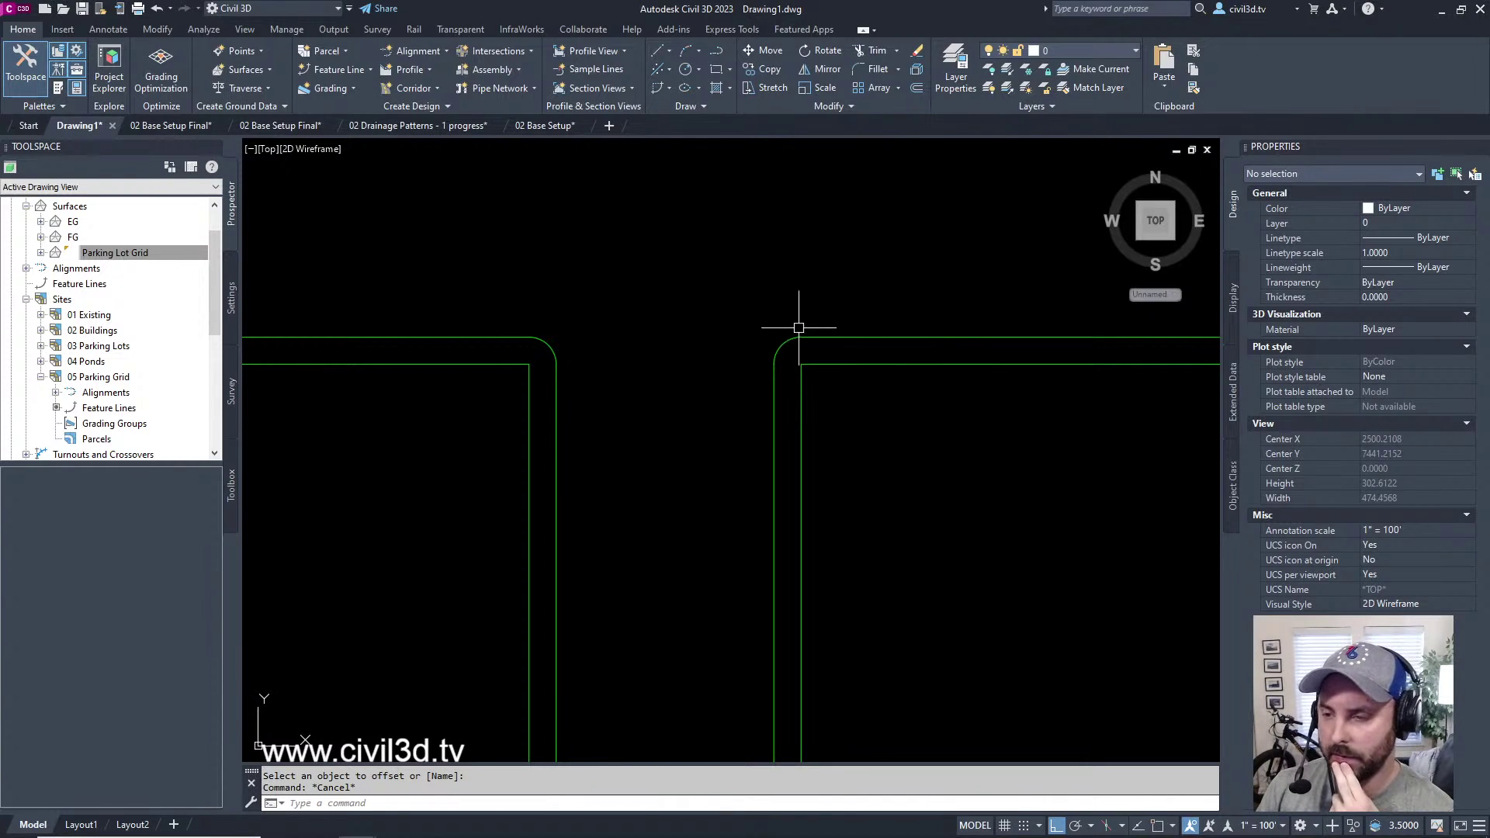
scroll(798, 322, "down", 2)
scroll(782, 376, "up", 2)
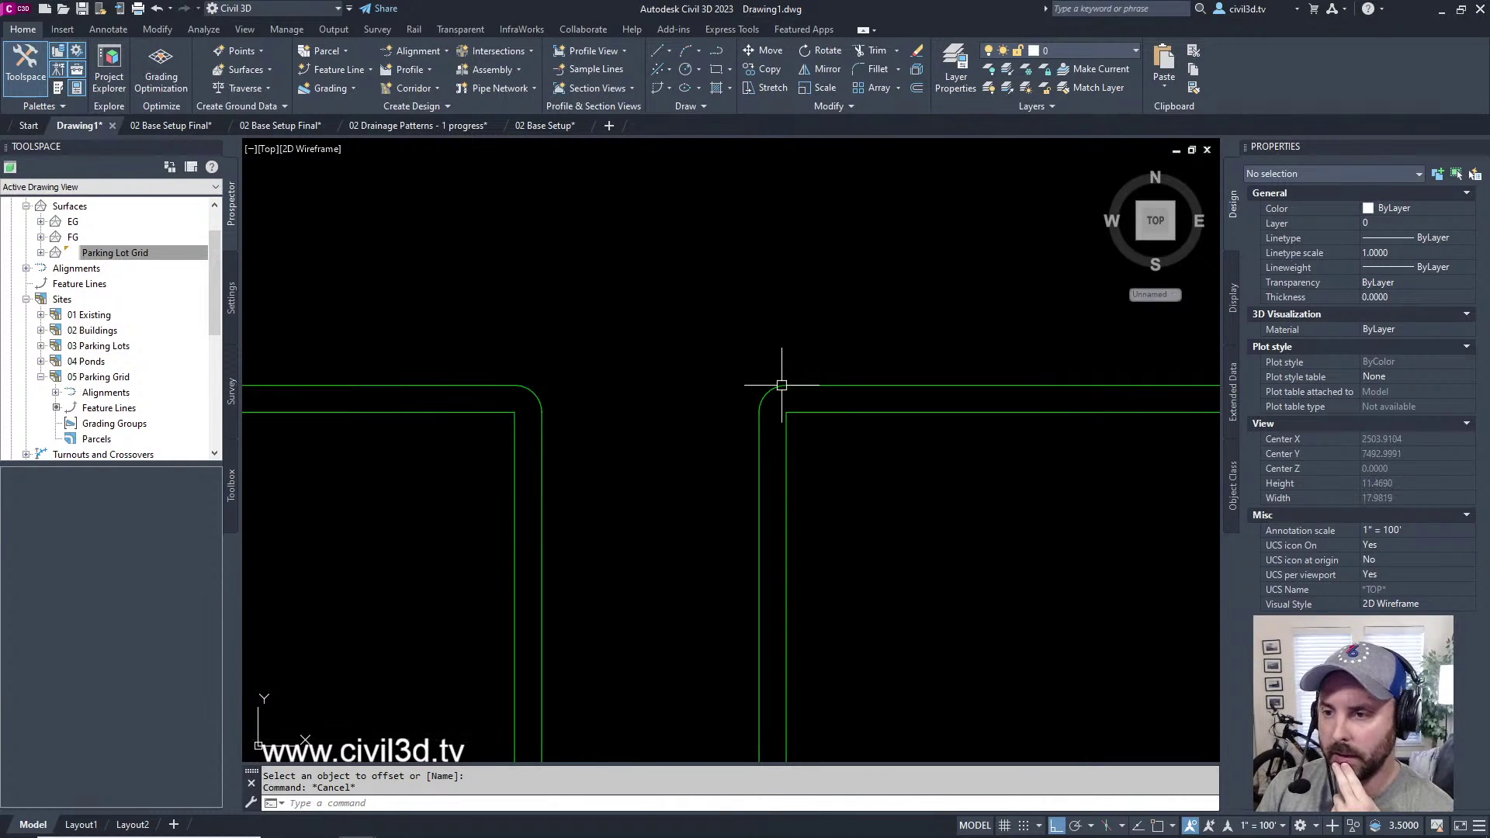
middle_click_drag(767, 391, 810, 390)
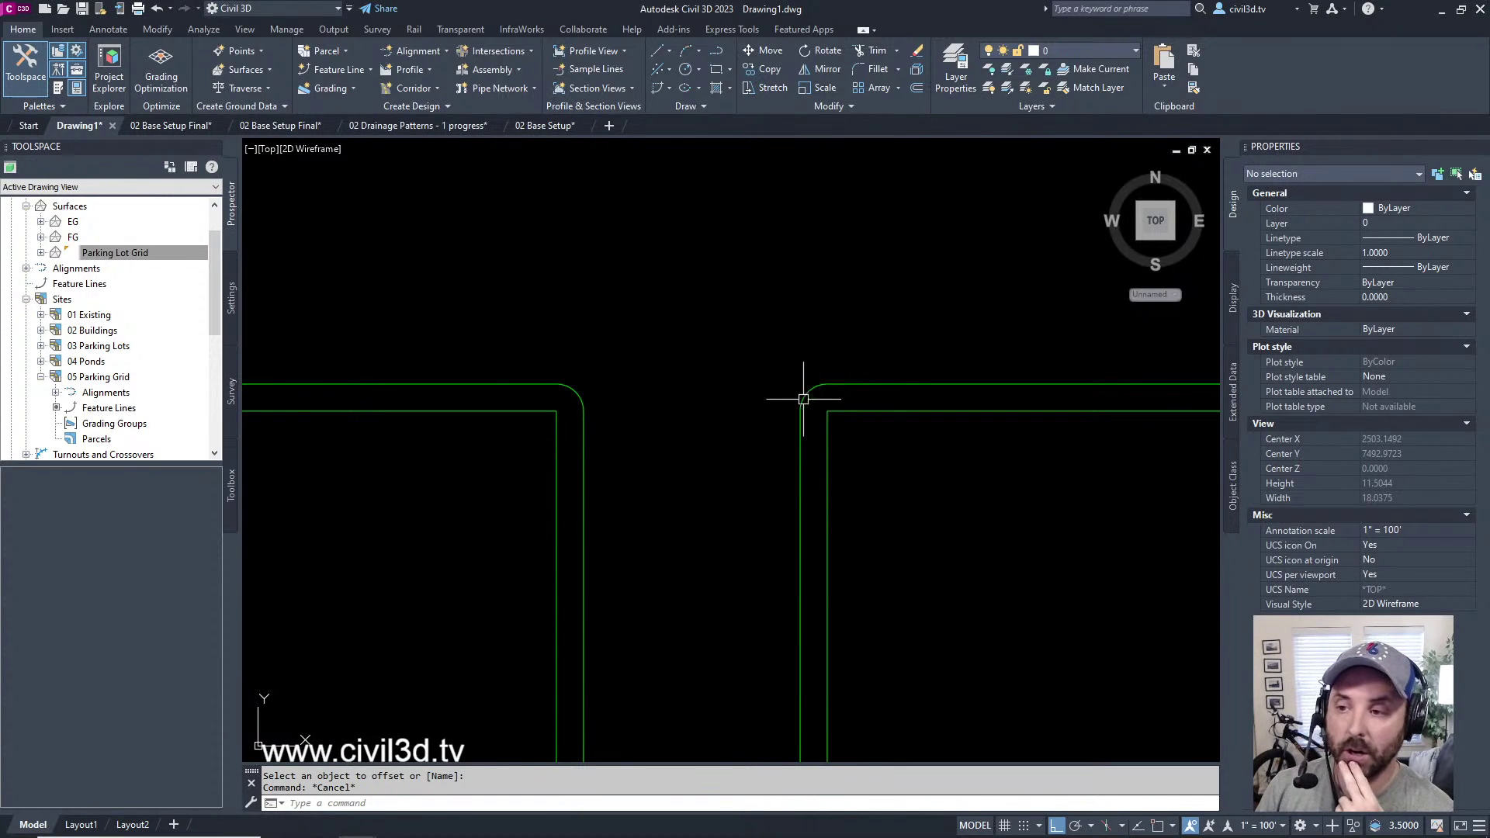
- Check the site of the outer edge and center island offset feature lines in their properties
scroll(798, 361, "down", 4)
mouse_move(794, 342)
middle_mouse_down()
mouse_move(791, 379)
mouse_move(813, 339)
mouse_move(800, 299)
middle_mouse_up()
scroll(813, 339, "down", 2)
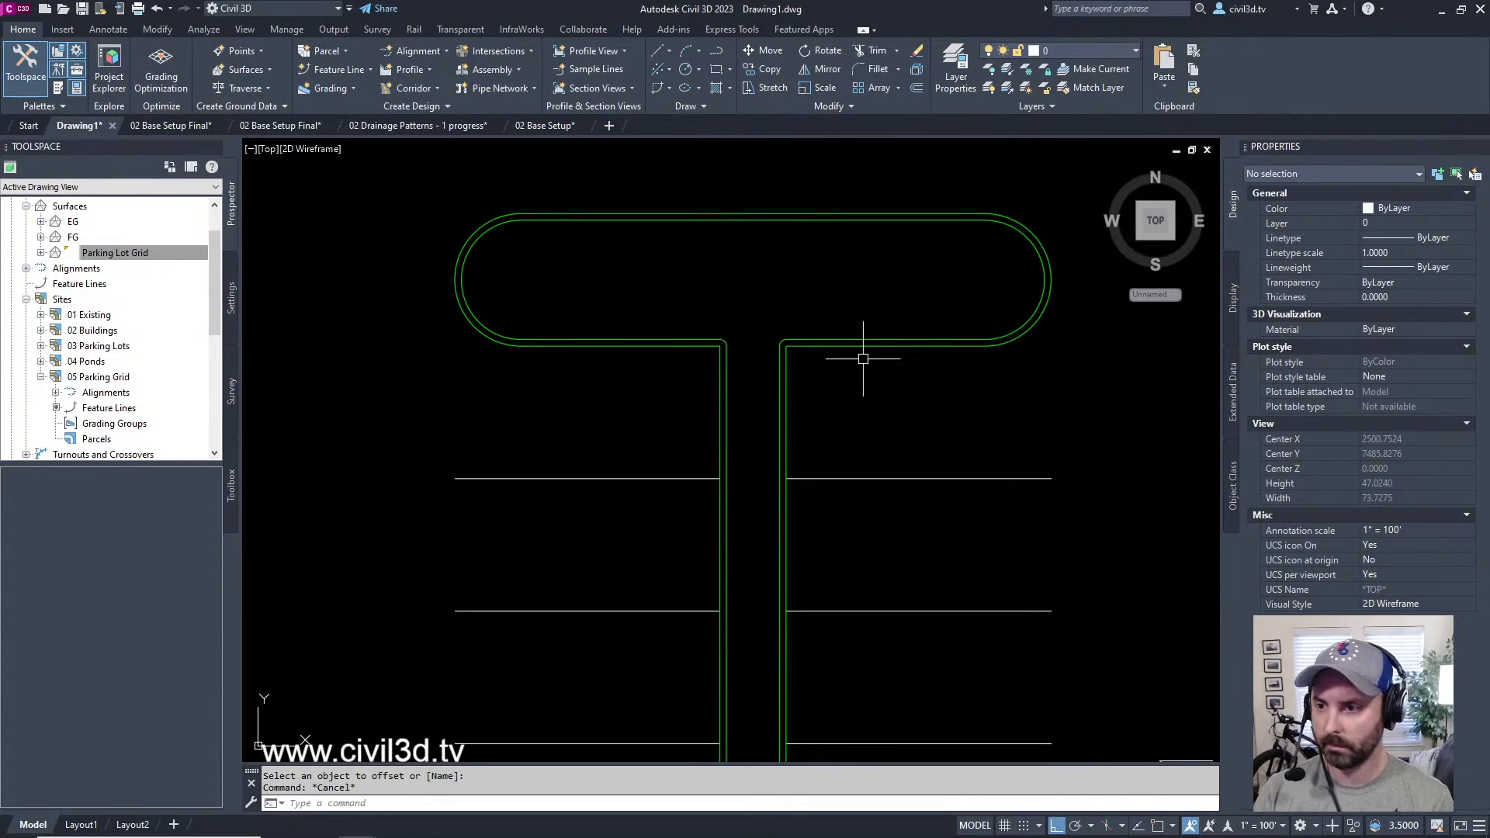
mouse_move(871, 367)
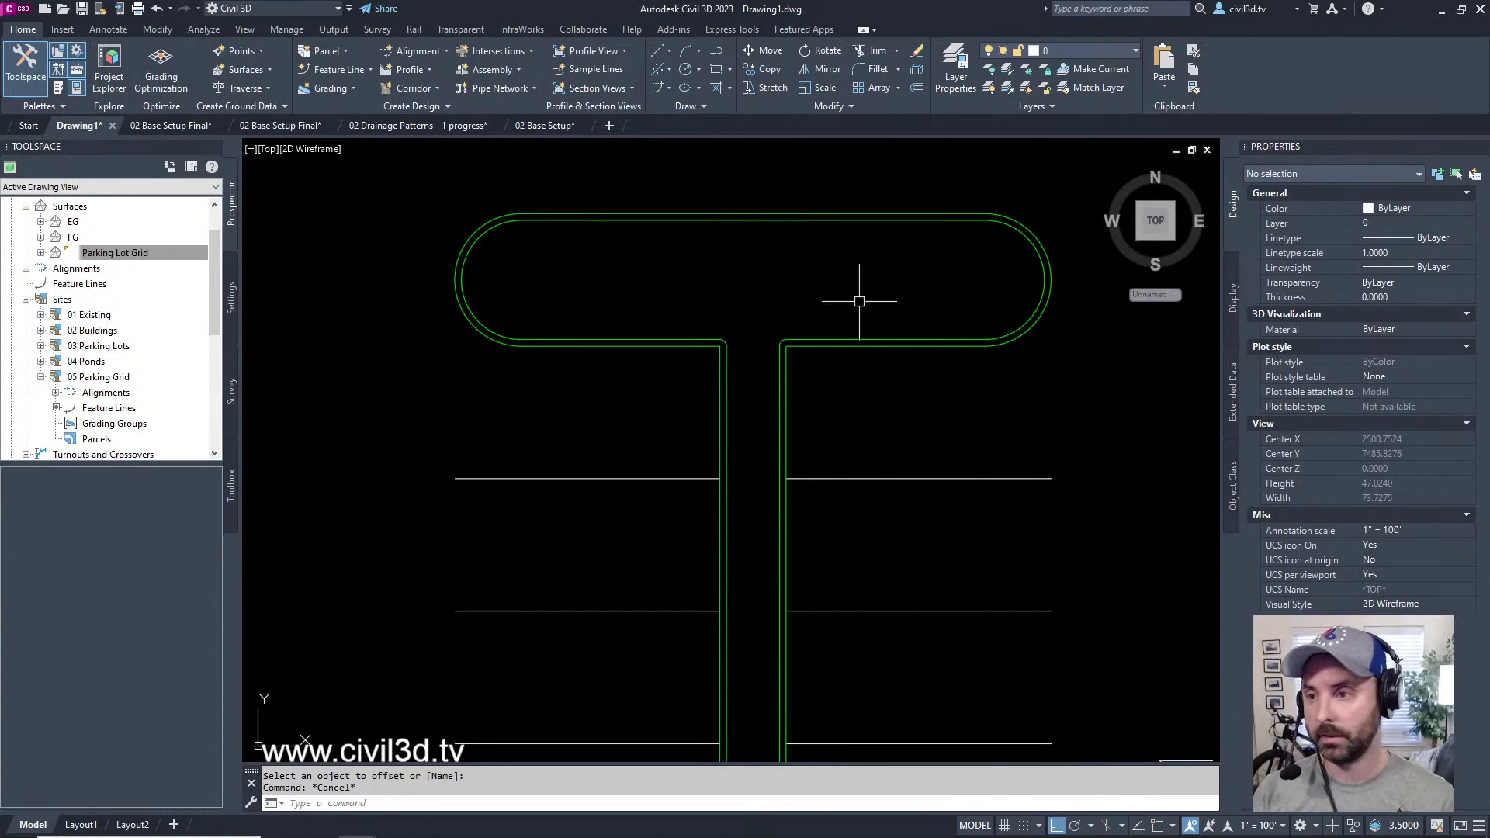
scroll(863, 298, "down", 4)
key("Escape")
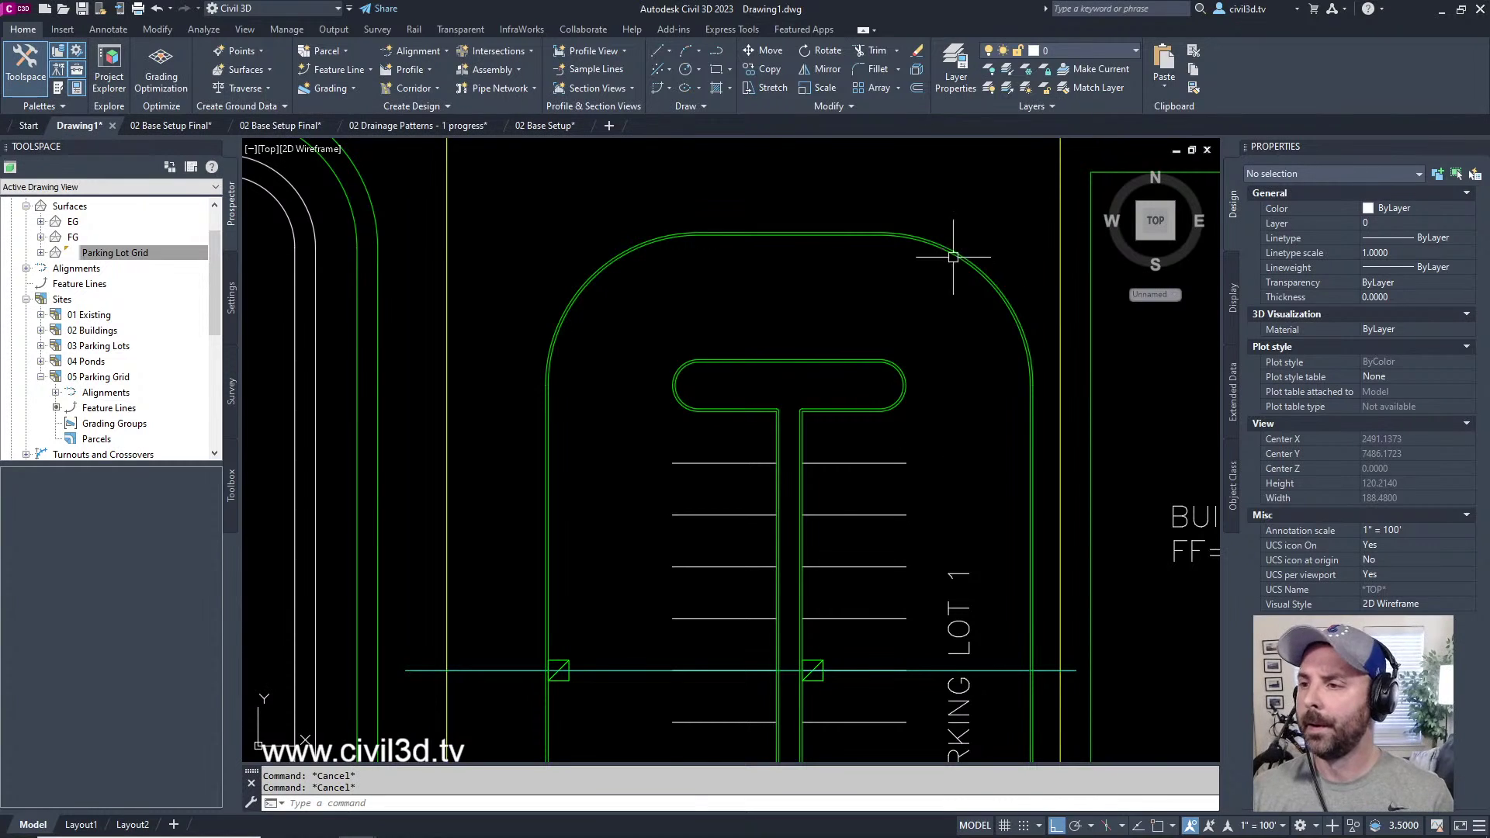
scroll(939, 252, "up", 6)
left_click(924, 251)
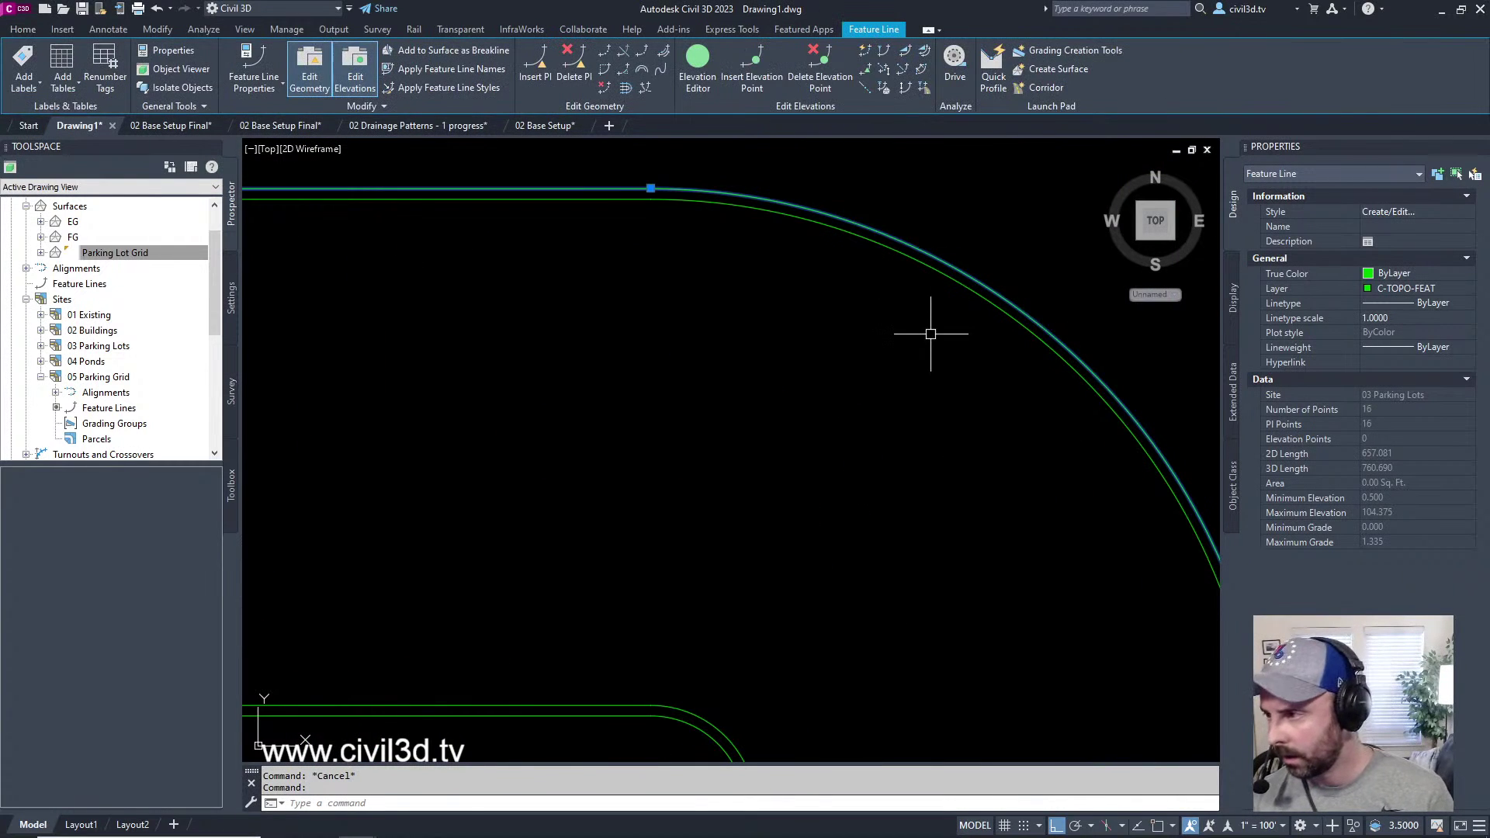
middle_click_drag(807, 534, 910, 340)
left_click(784, 522)
scroll(773, 499, "down", 3)
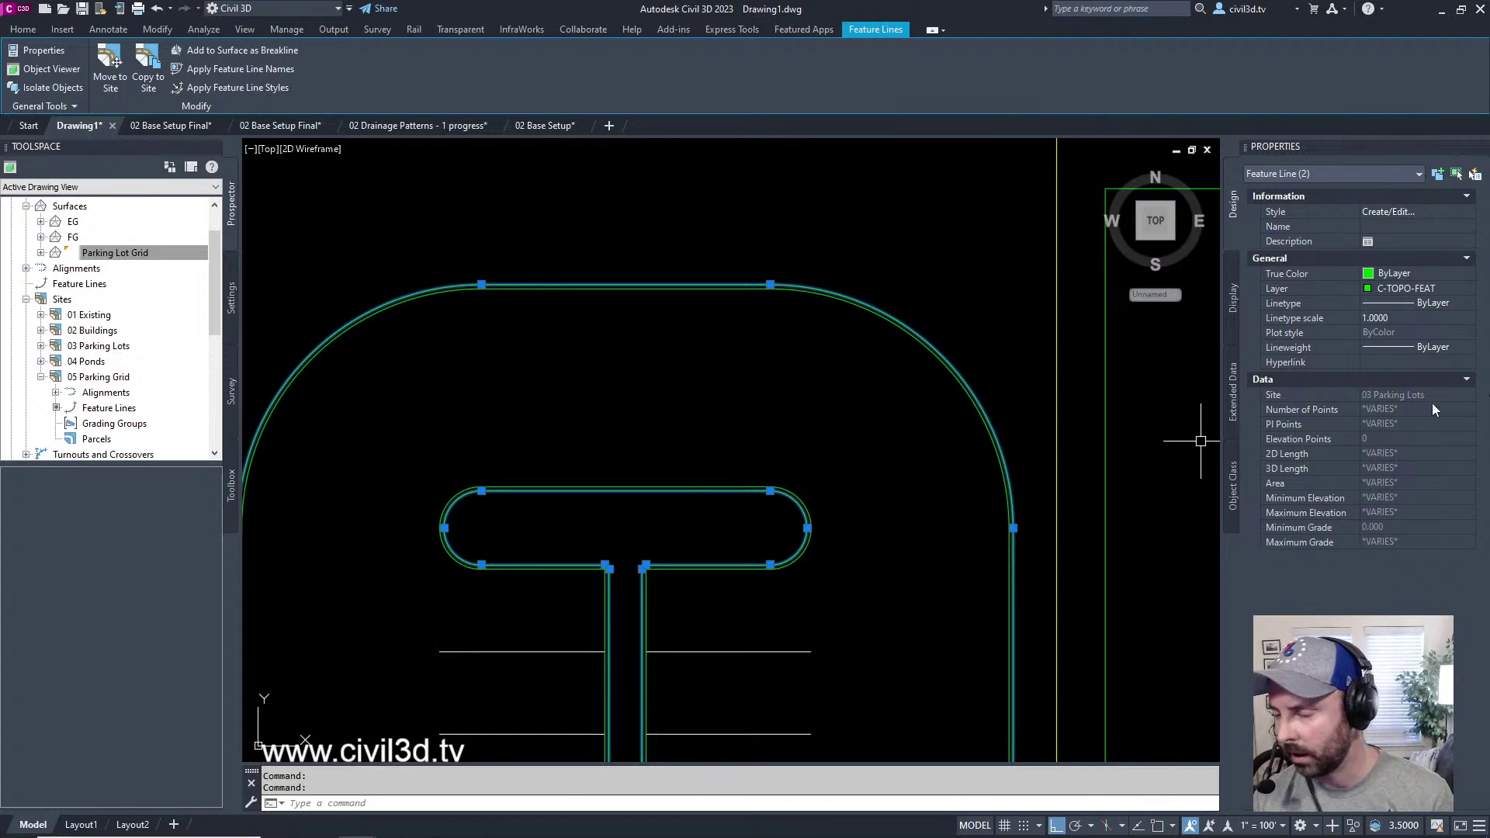
mouse_move(478, 322)
middle_mouse_down()
mouse_move(498, 333)
mouse_move(481, 307)
middle_mouse_up()
key("Escape")
key("Escape")
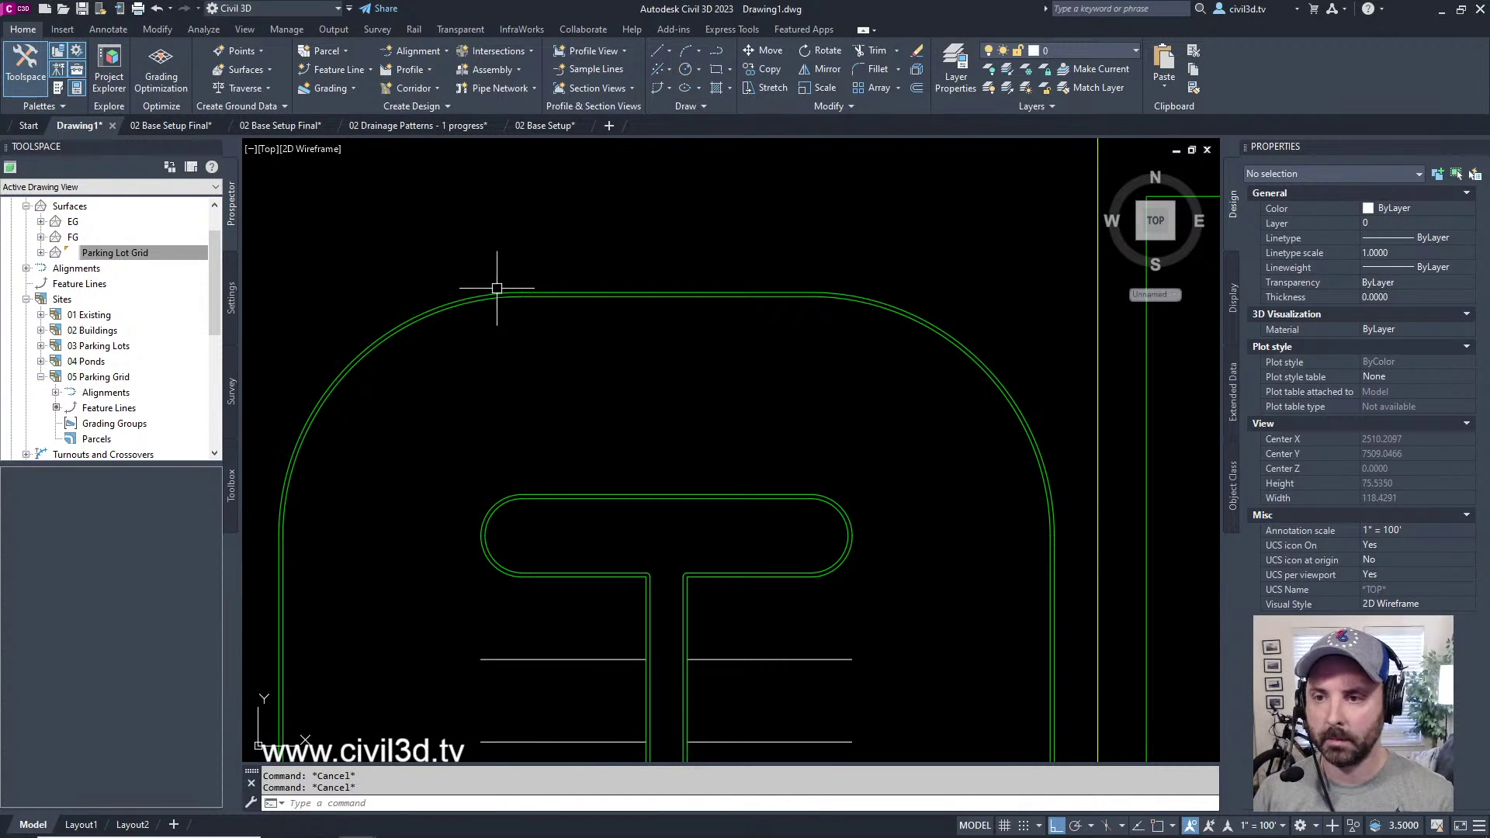
- Name the outer and island offset feature lines with the template "Parking Lot Curb Feature <[Next Counter(CP)]>"
left_click(497, 289)
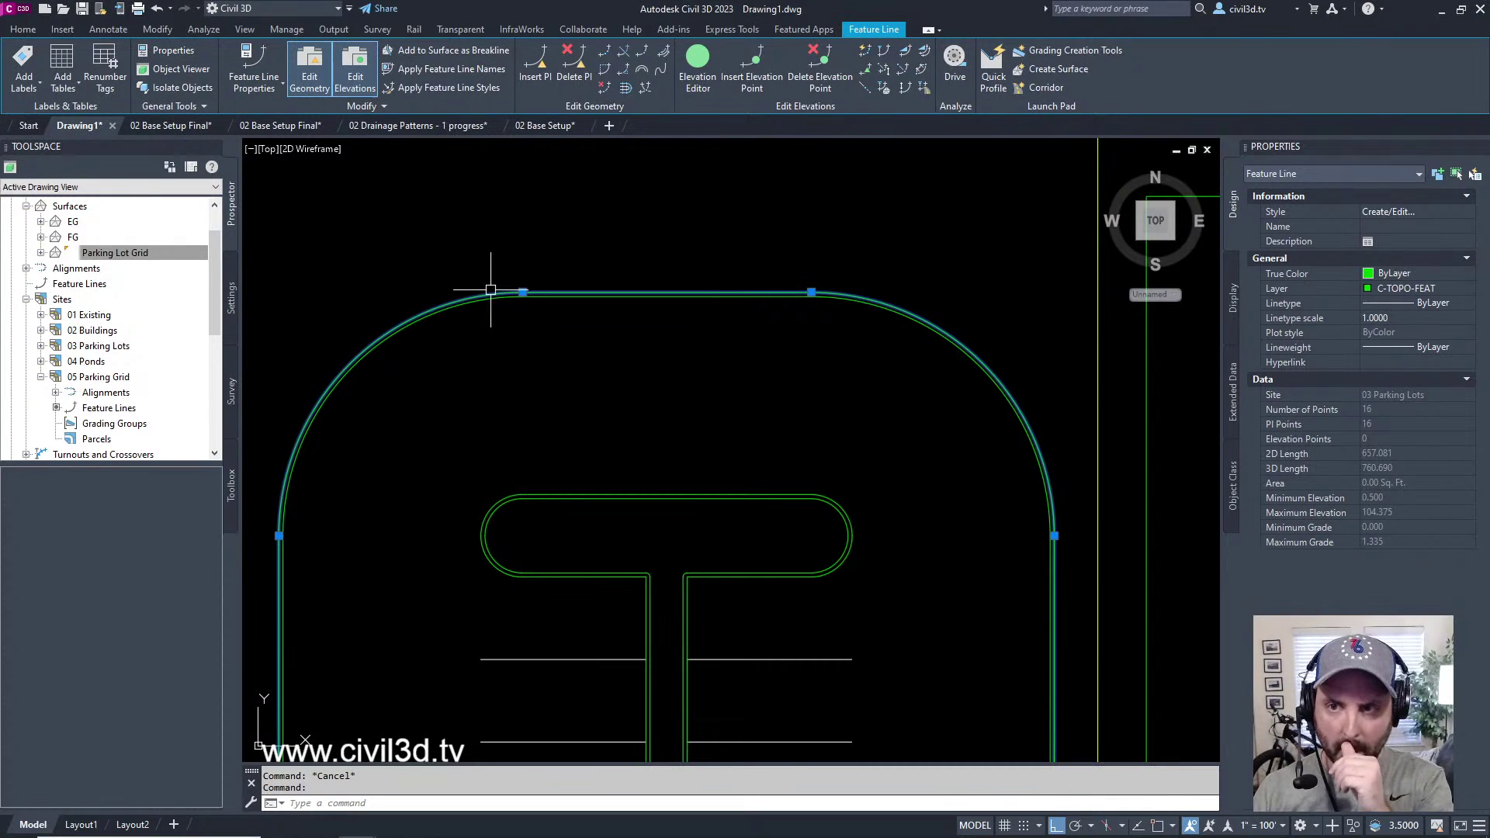
left_click(550, 497)
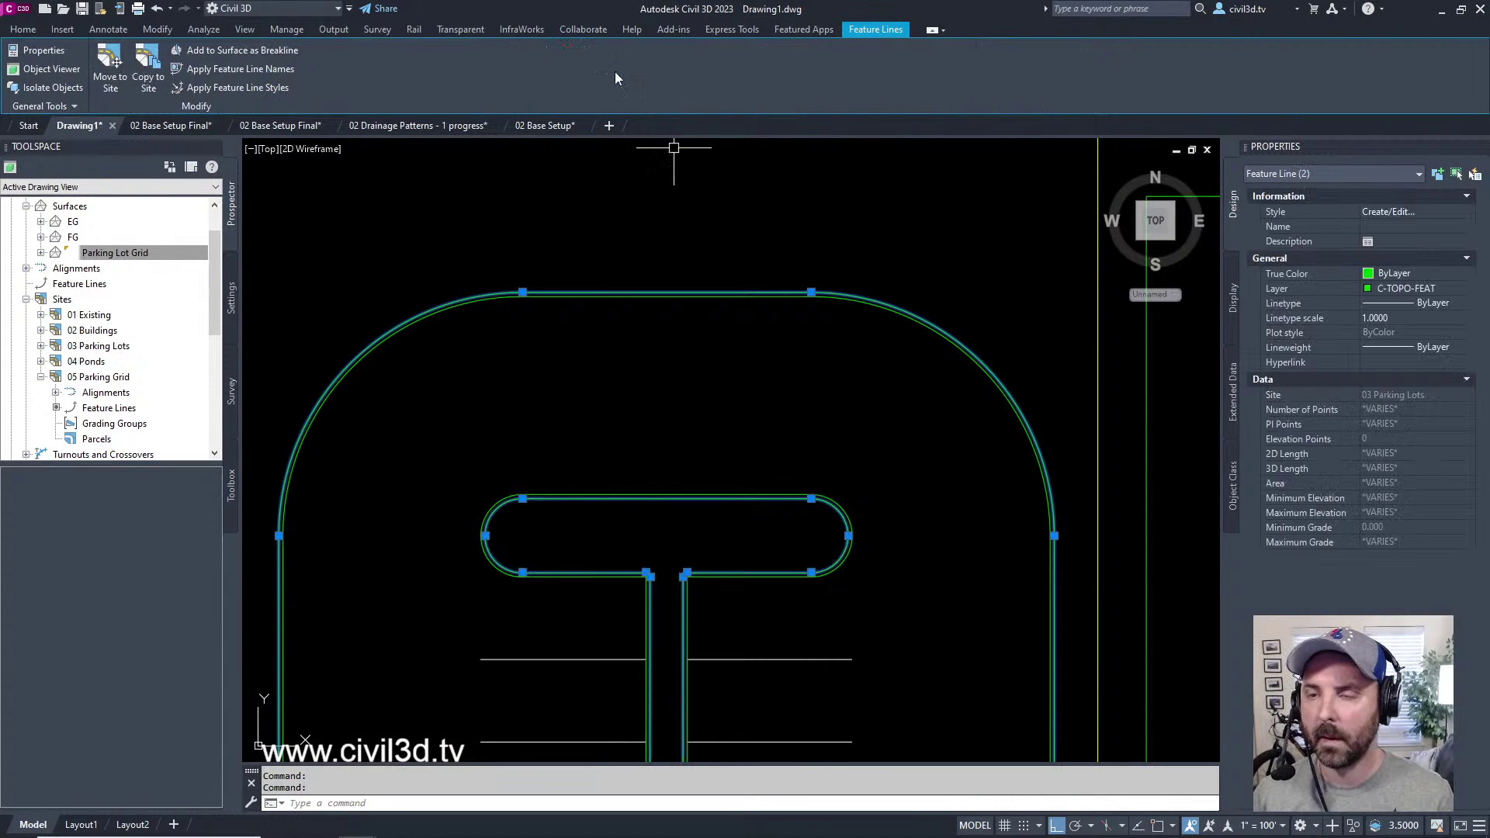
left_click(277, 69)
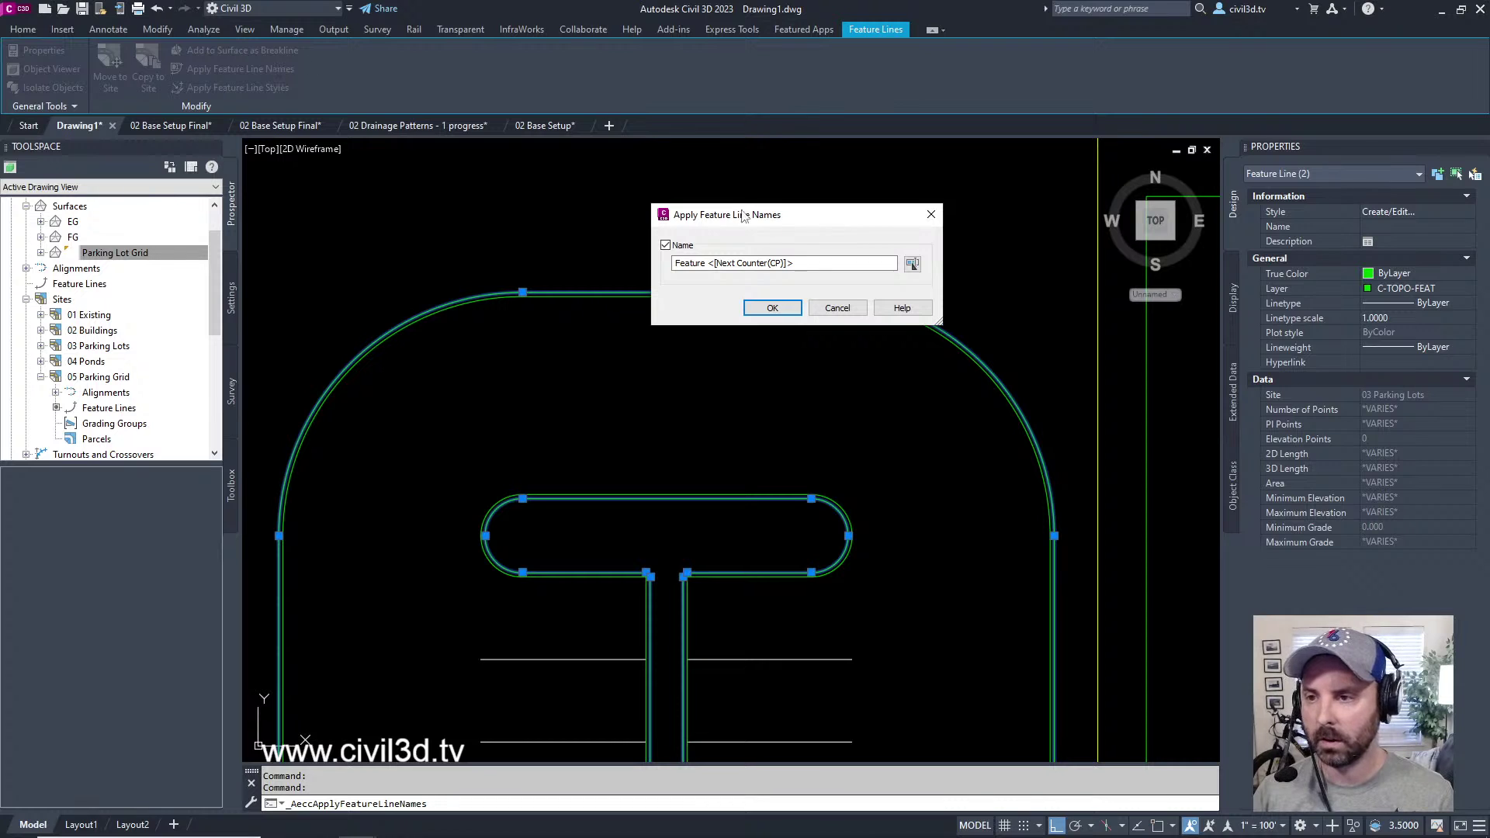
left_click(674, 267)
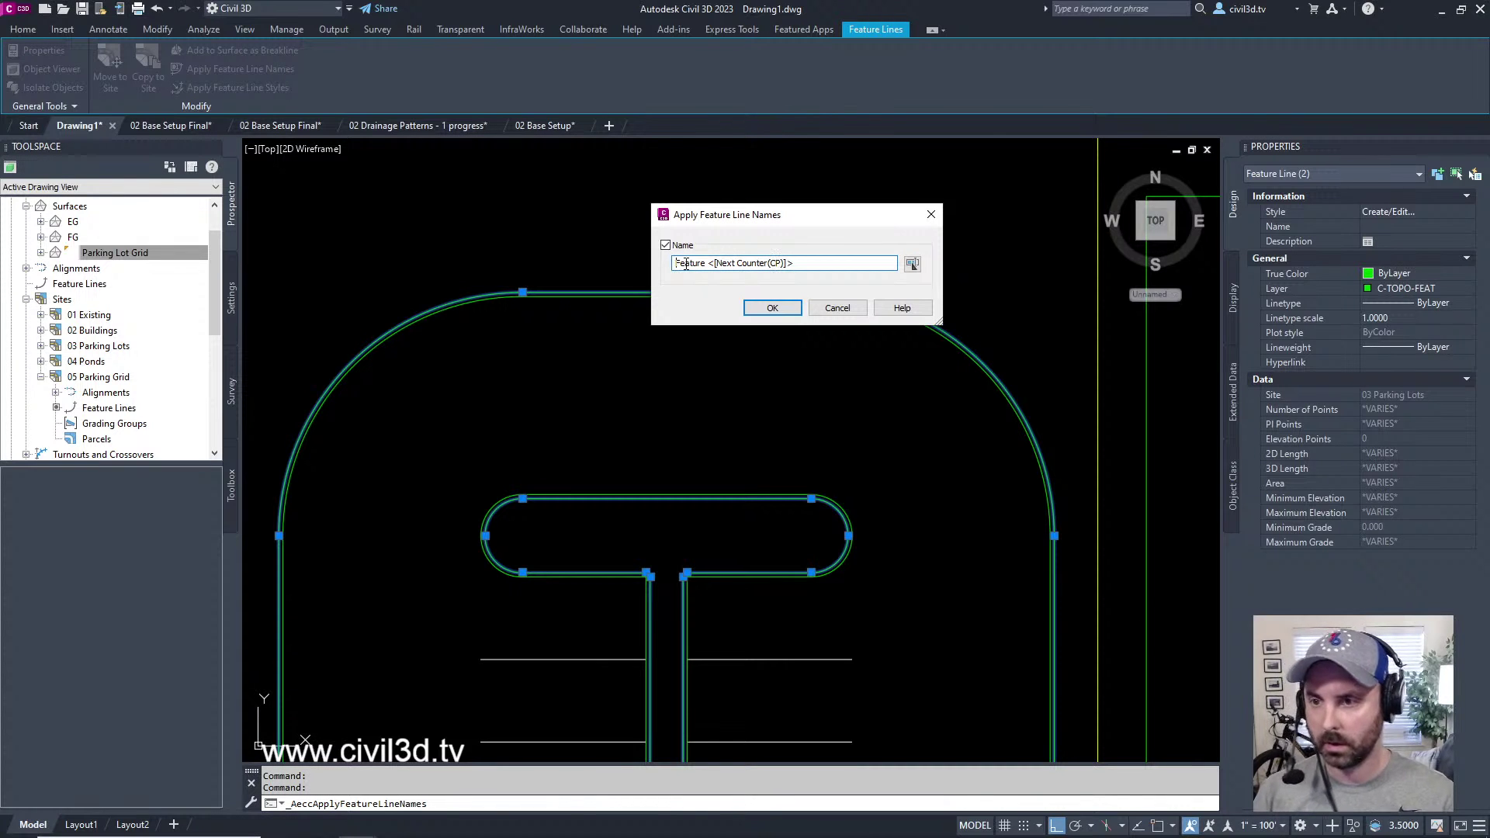
type("P")
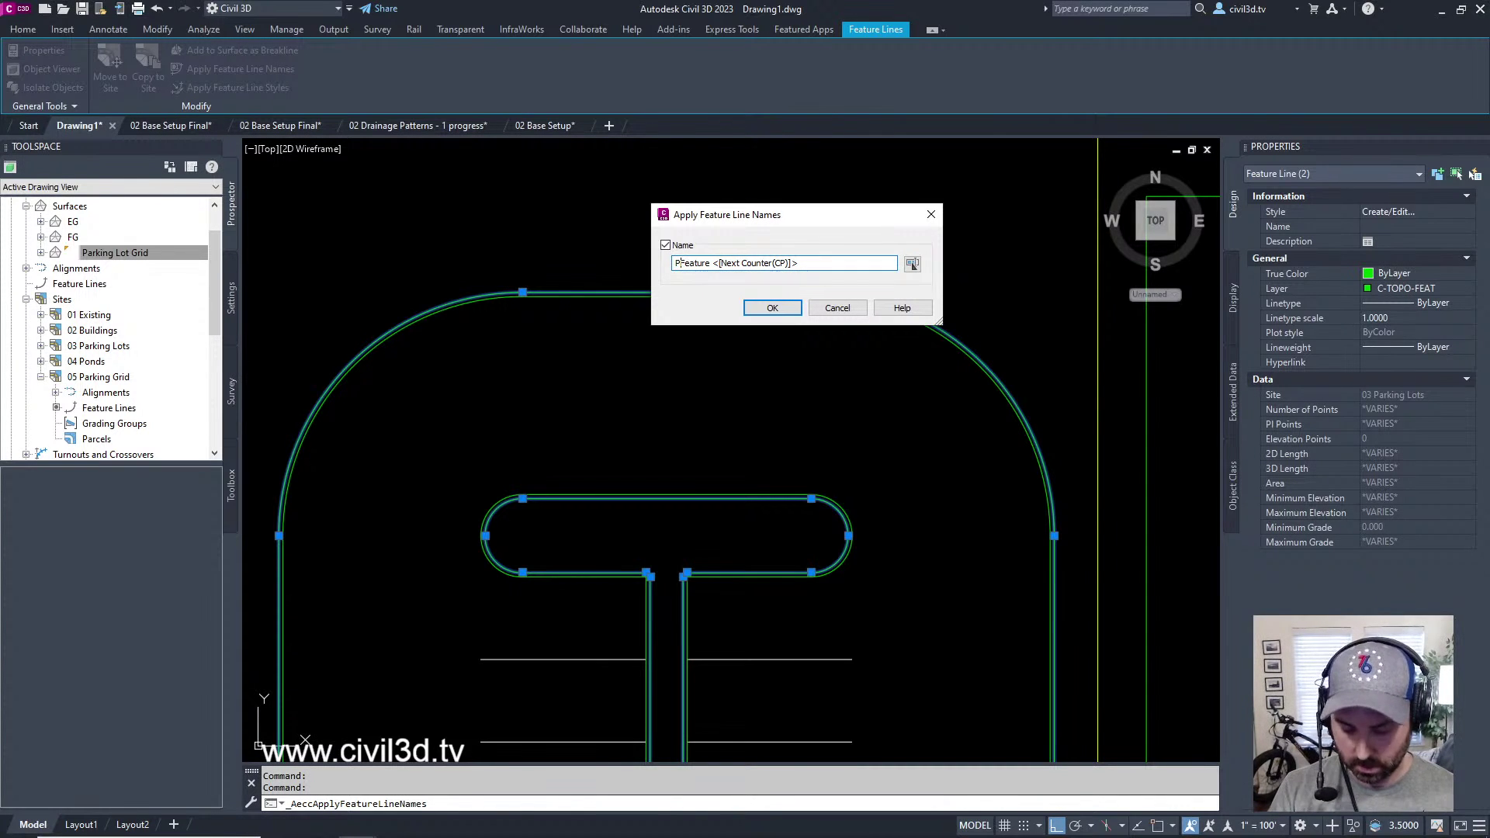
type("arking ")
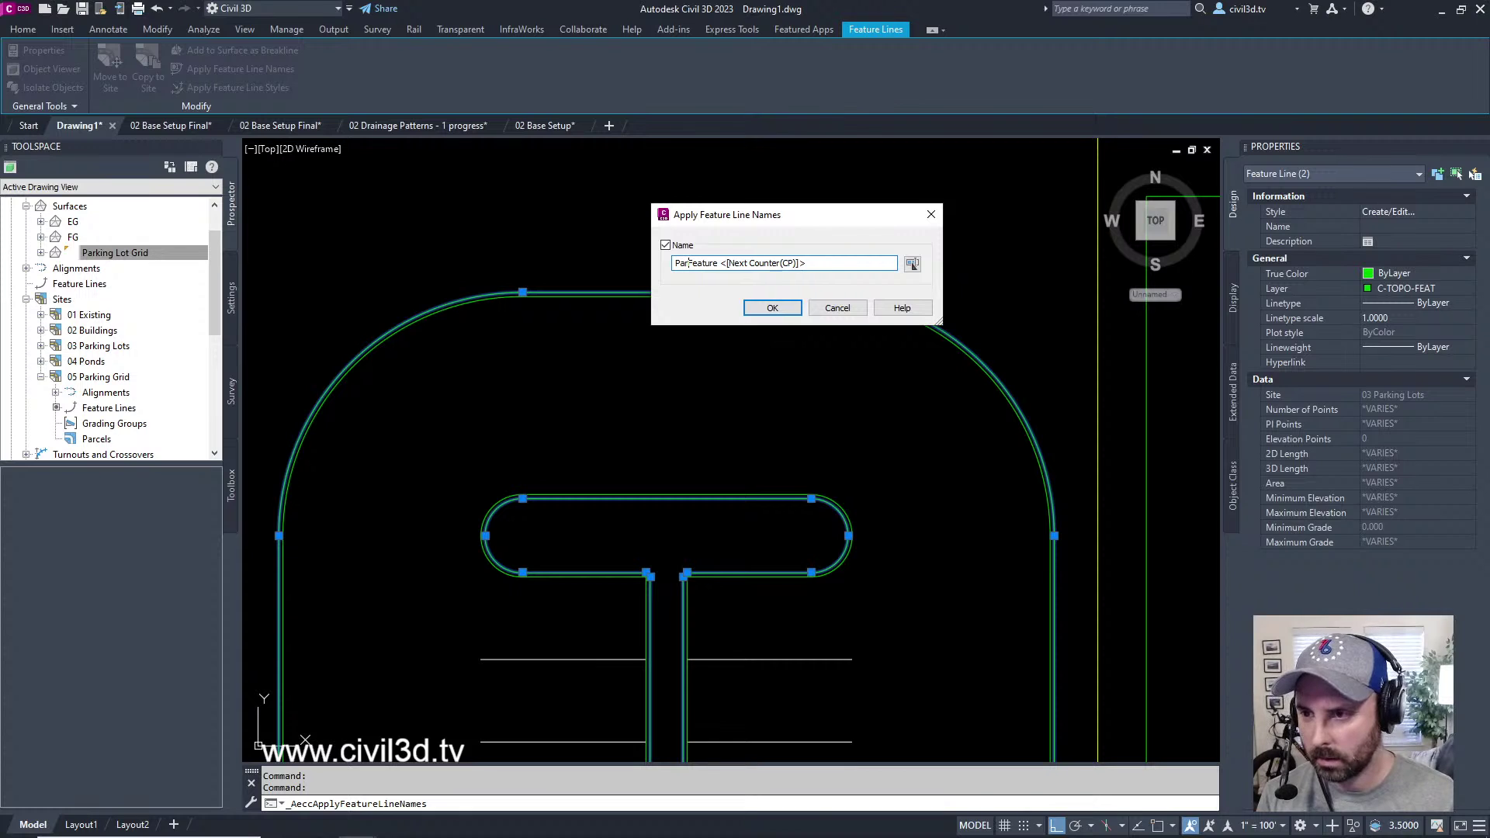
type("Lot ")
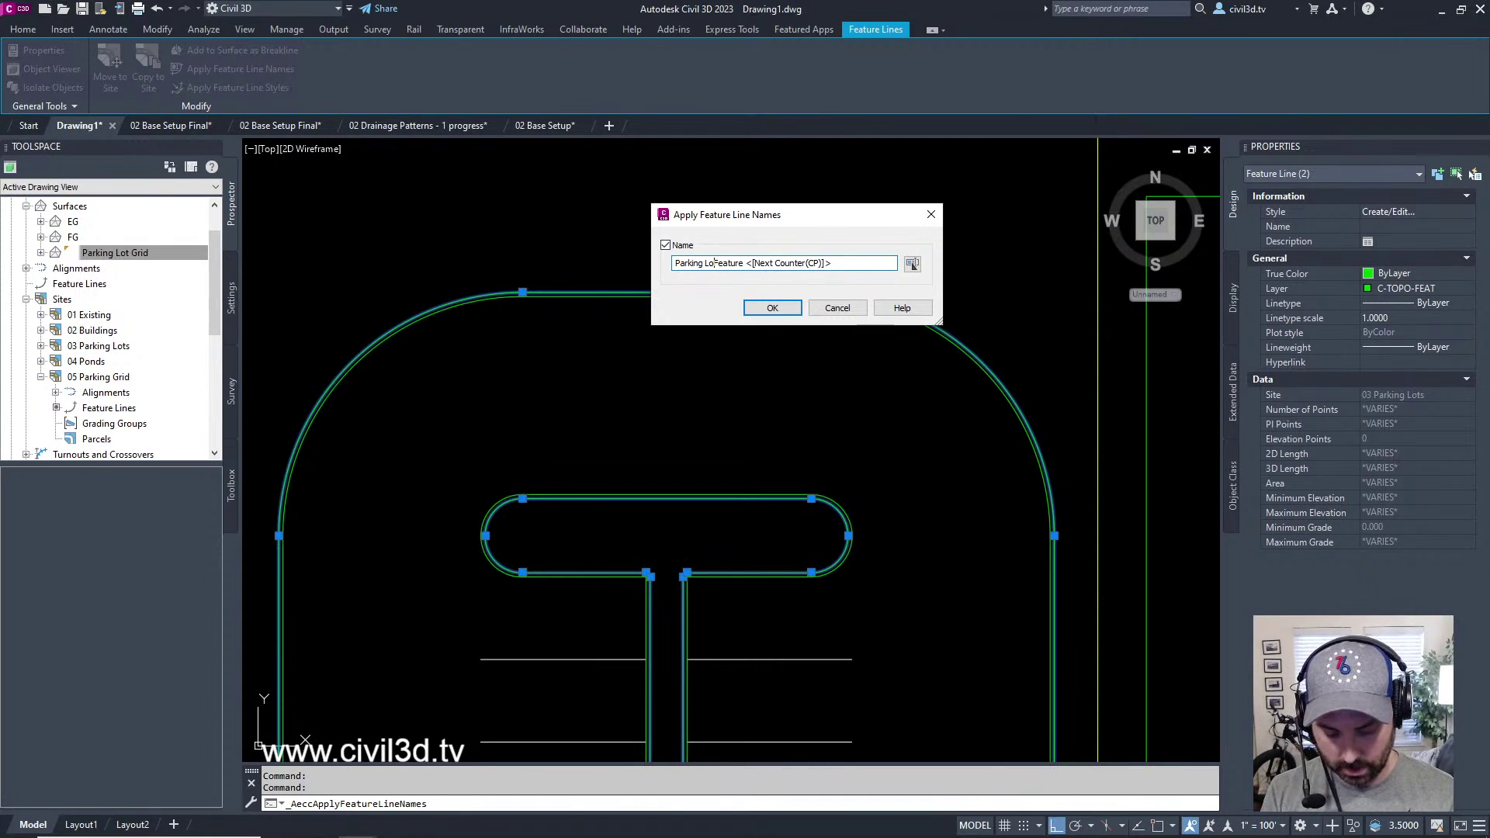
type("Curb")
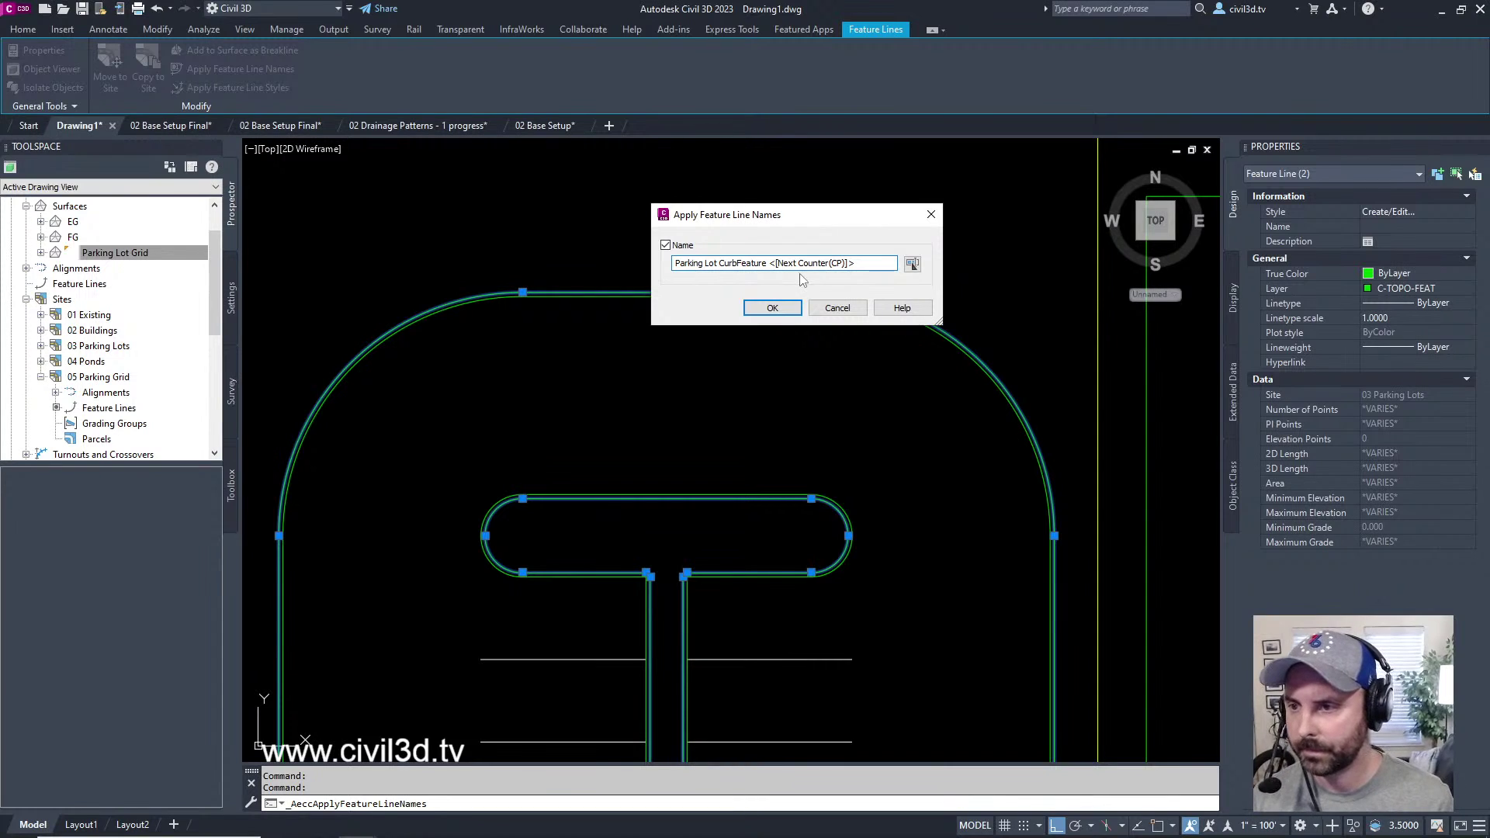
left_click(779, 308)
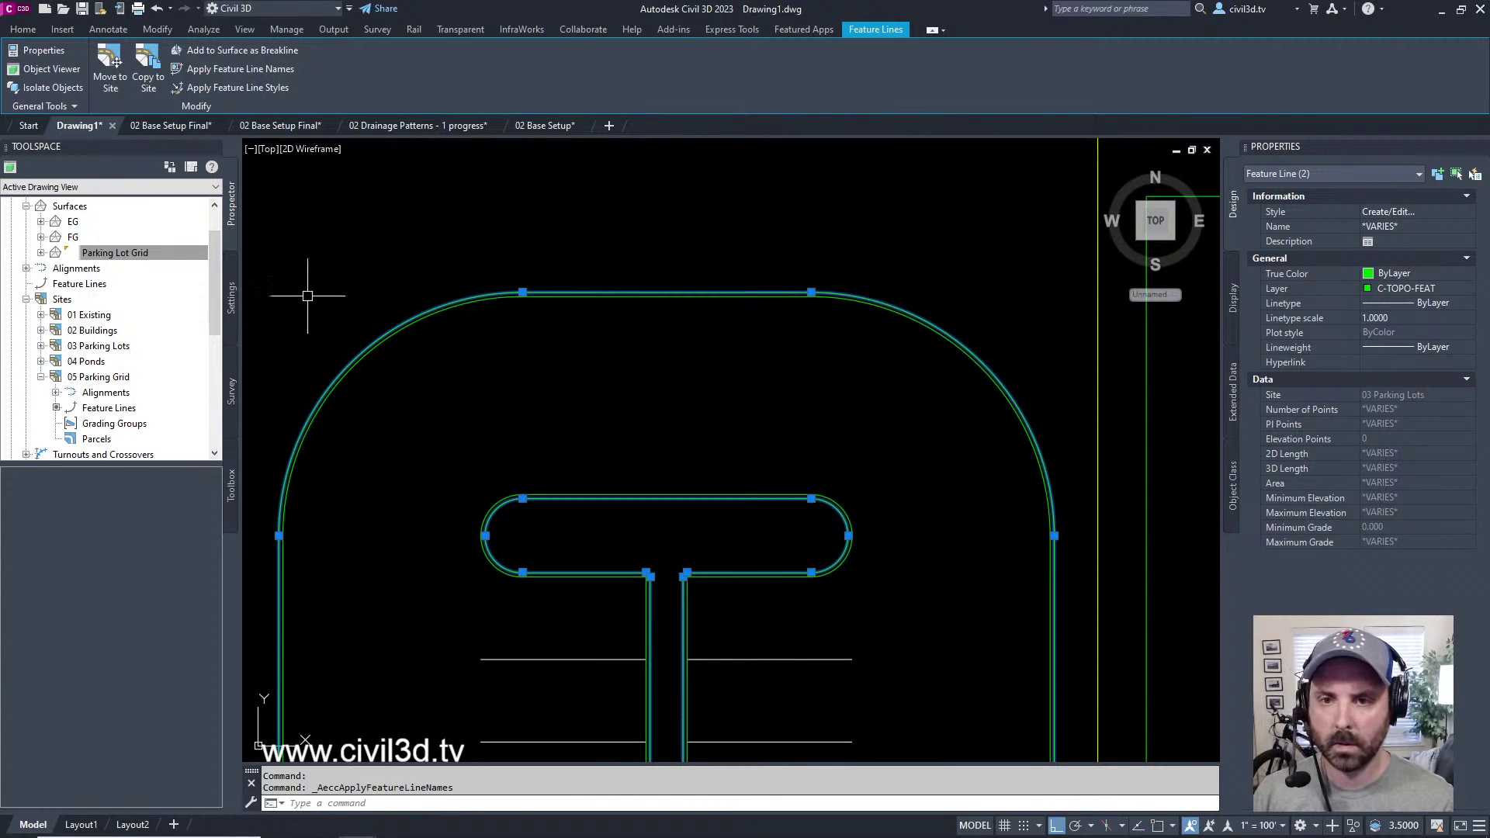
- List the feature lines of the 03 Parking Lots site
left_click(109, 347)
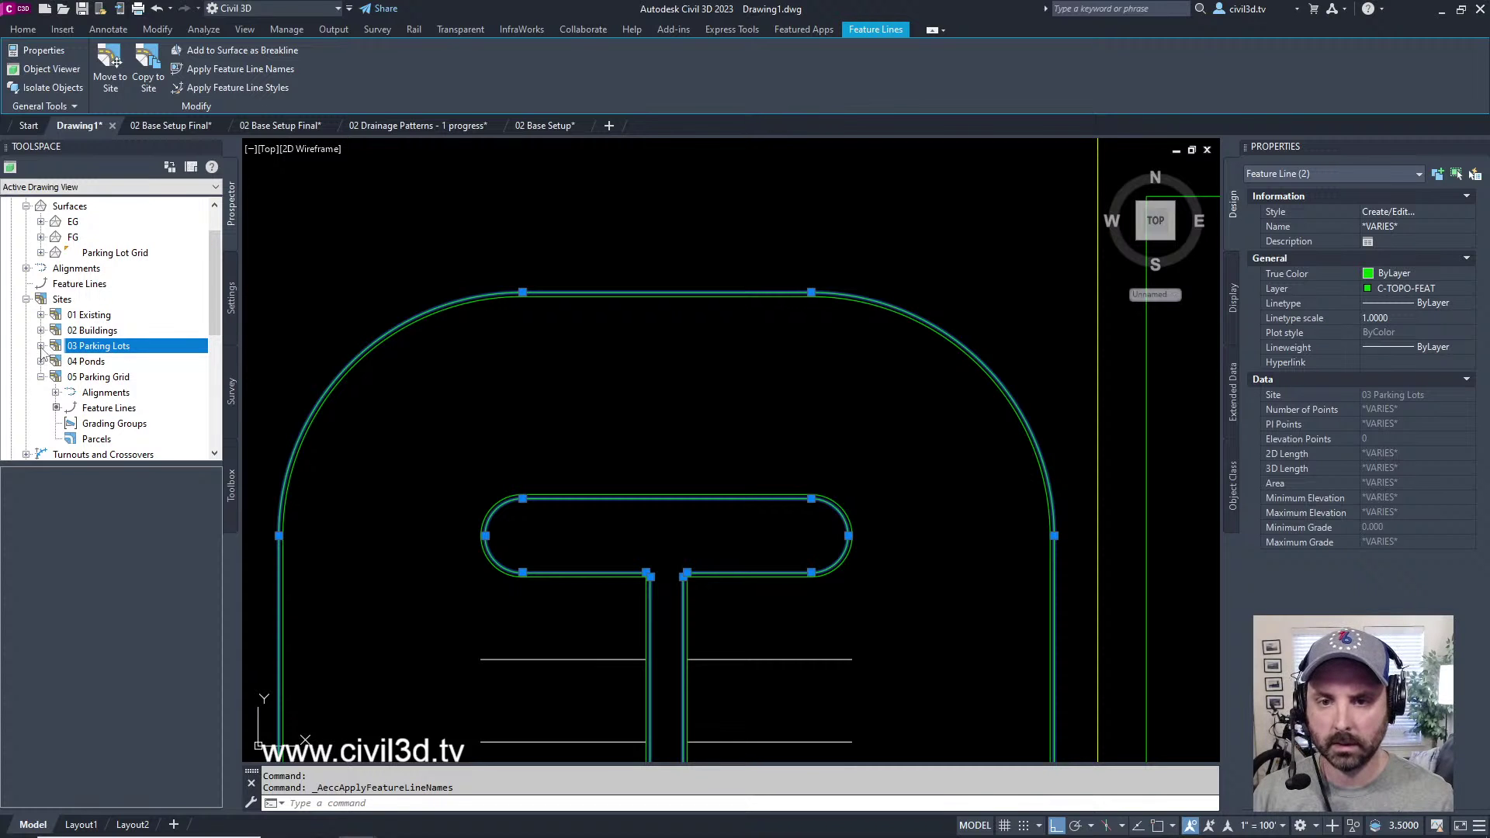
left_click(41, 346)
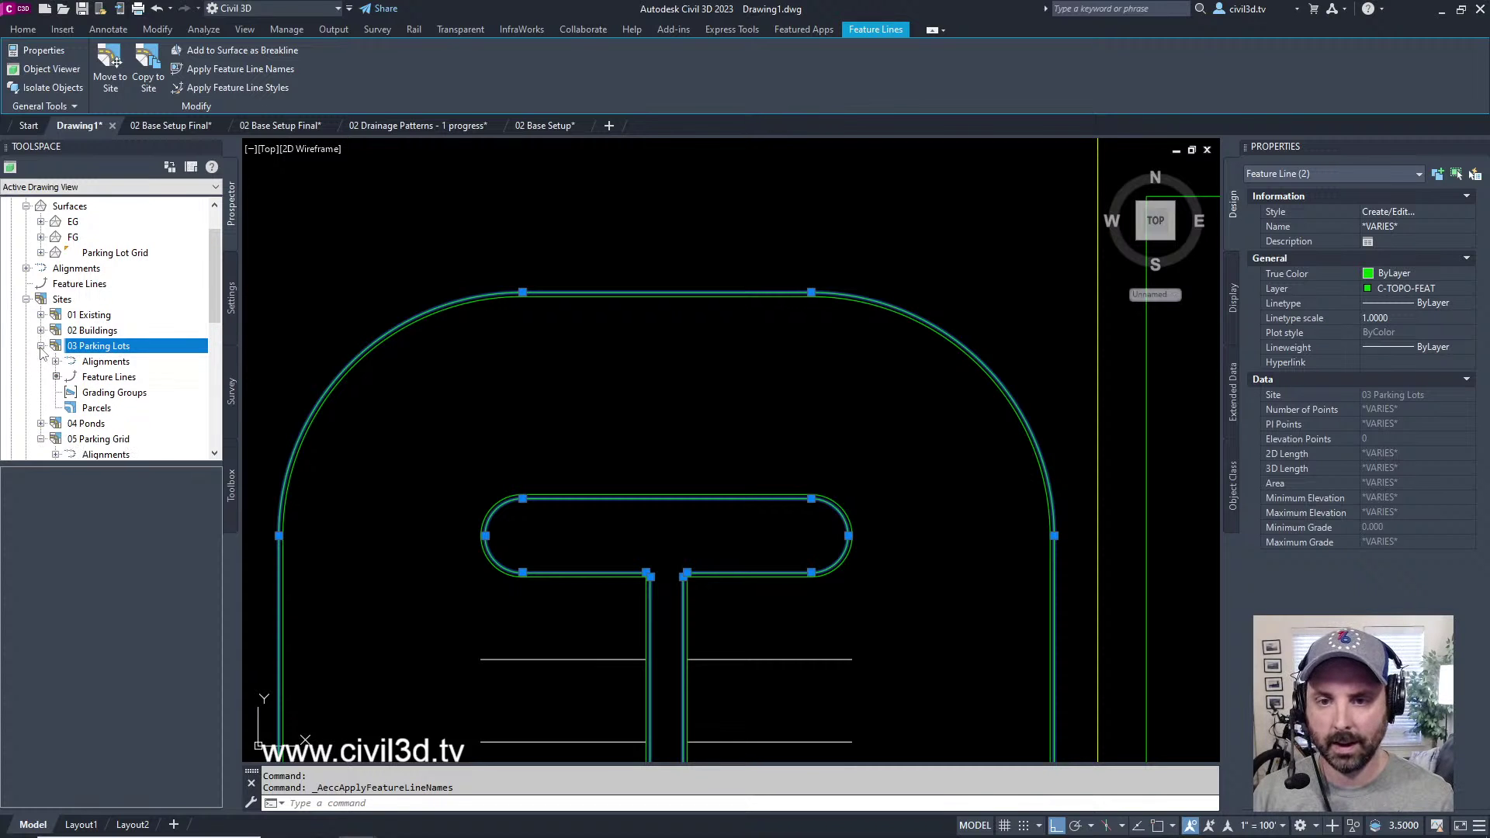
left_click(93, 378)
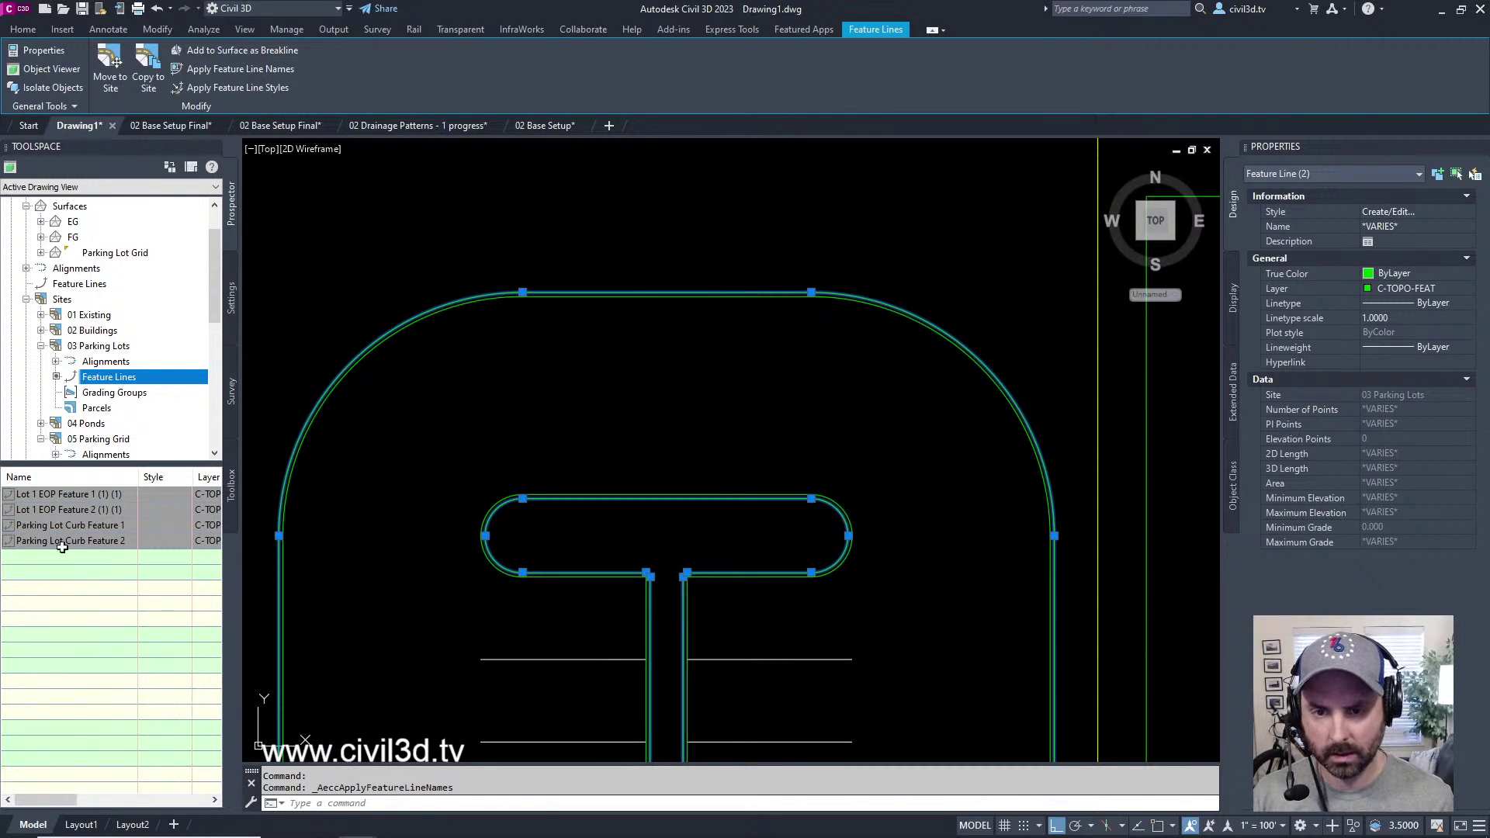
left_click(97, 495)
left_click(127, 496)
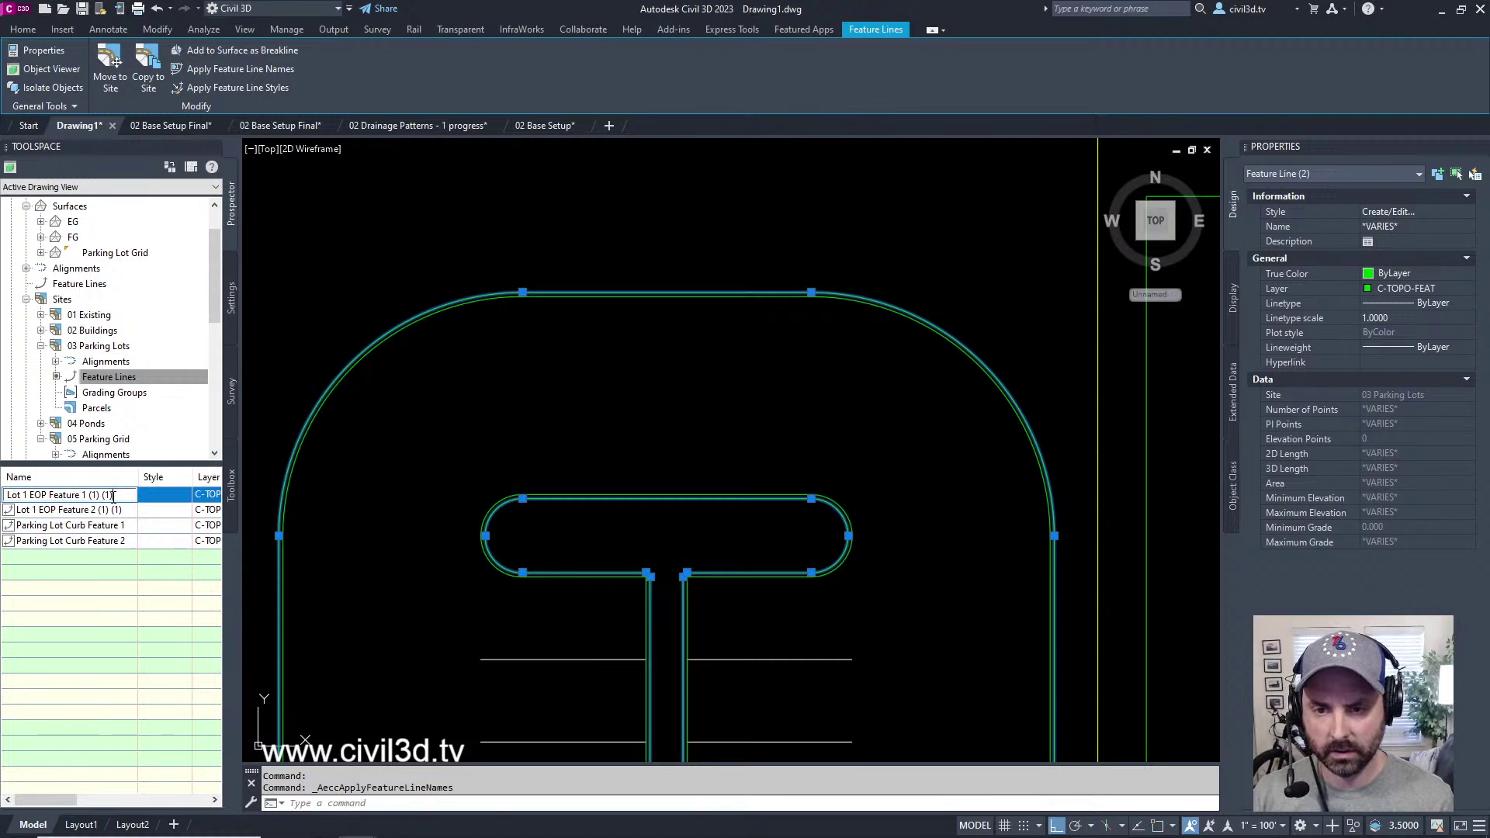
key("Escape")
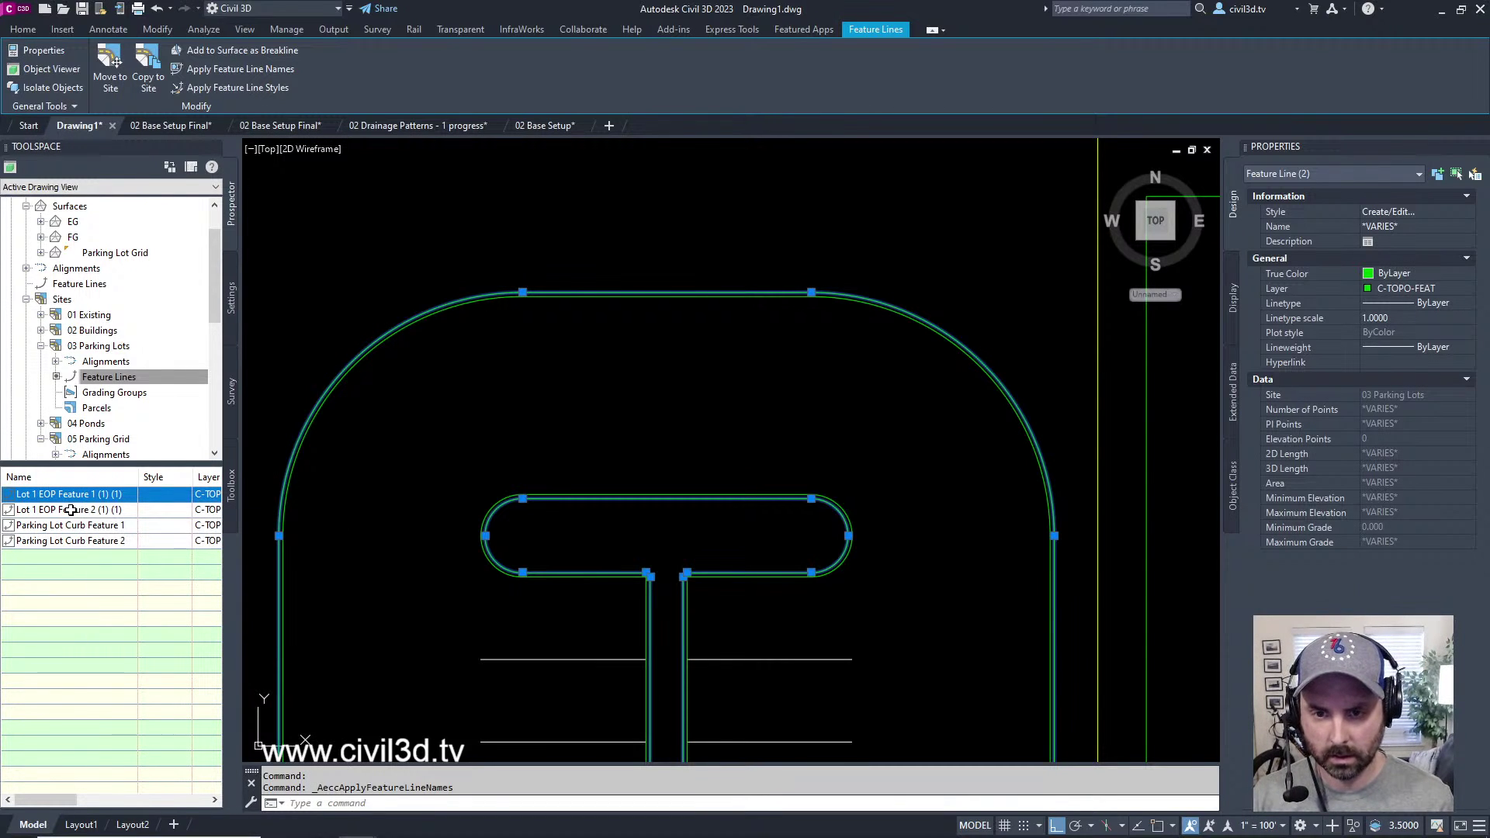
left_click(75, 525)
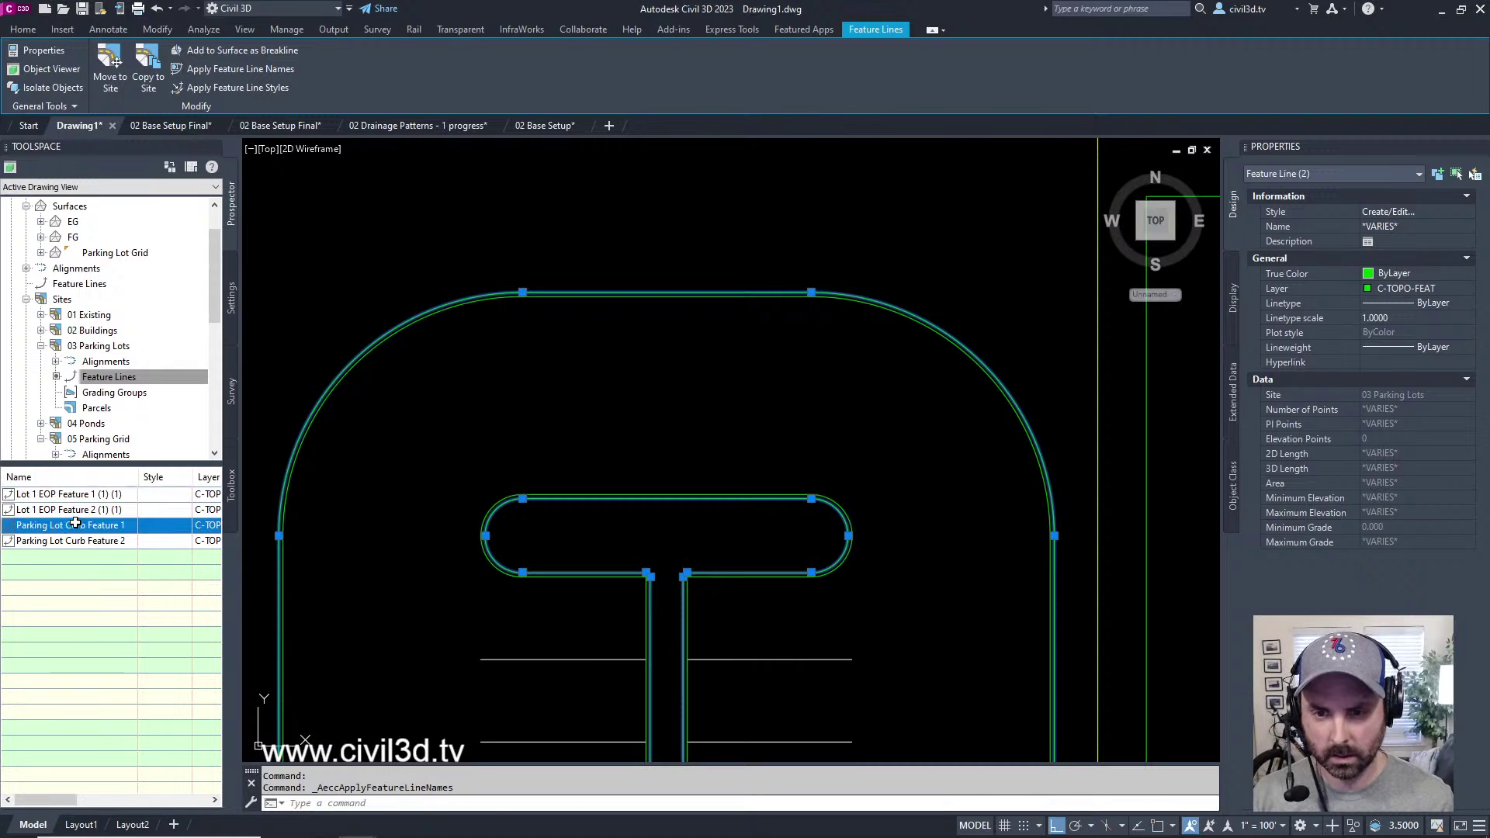
left_click(74, 527)
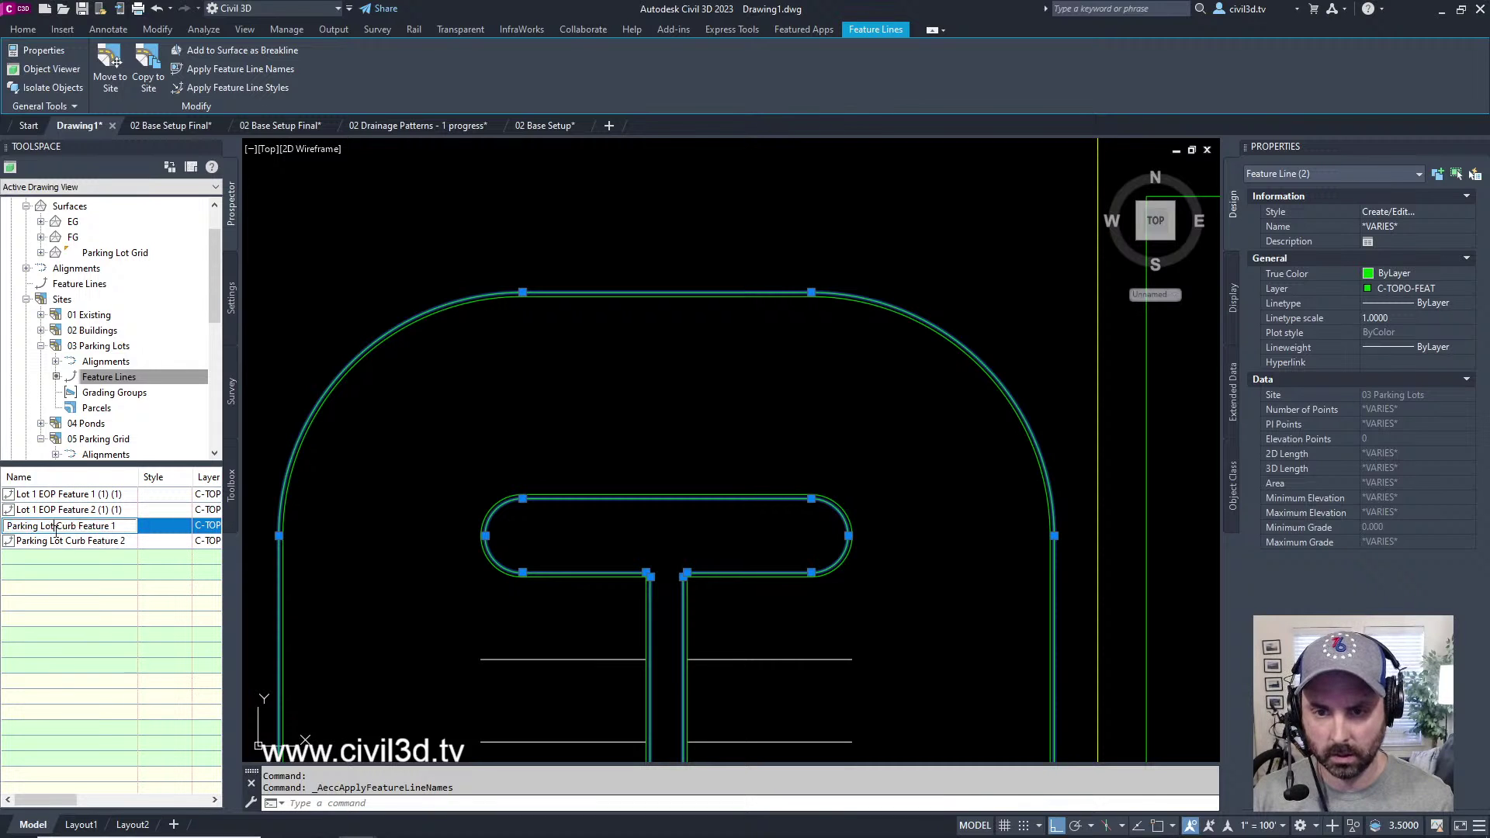
type("Lot")
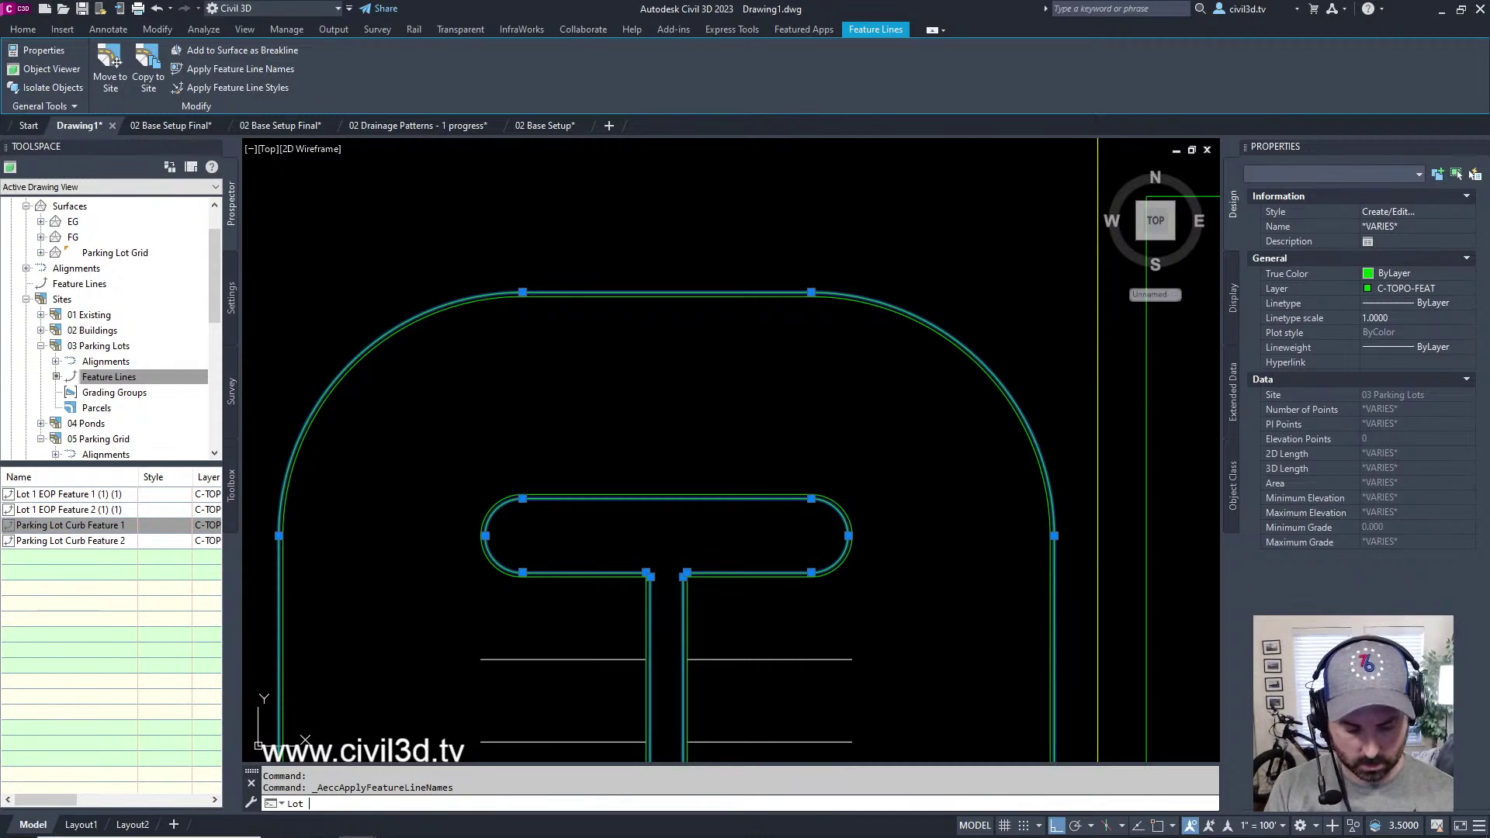
key("Escape")
key("Return")
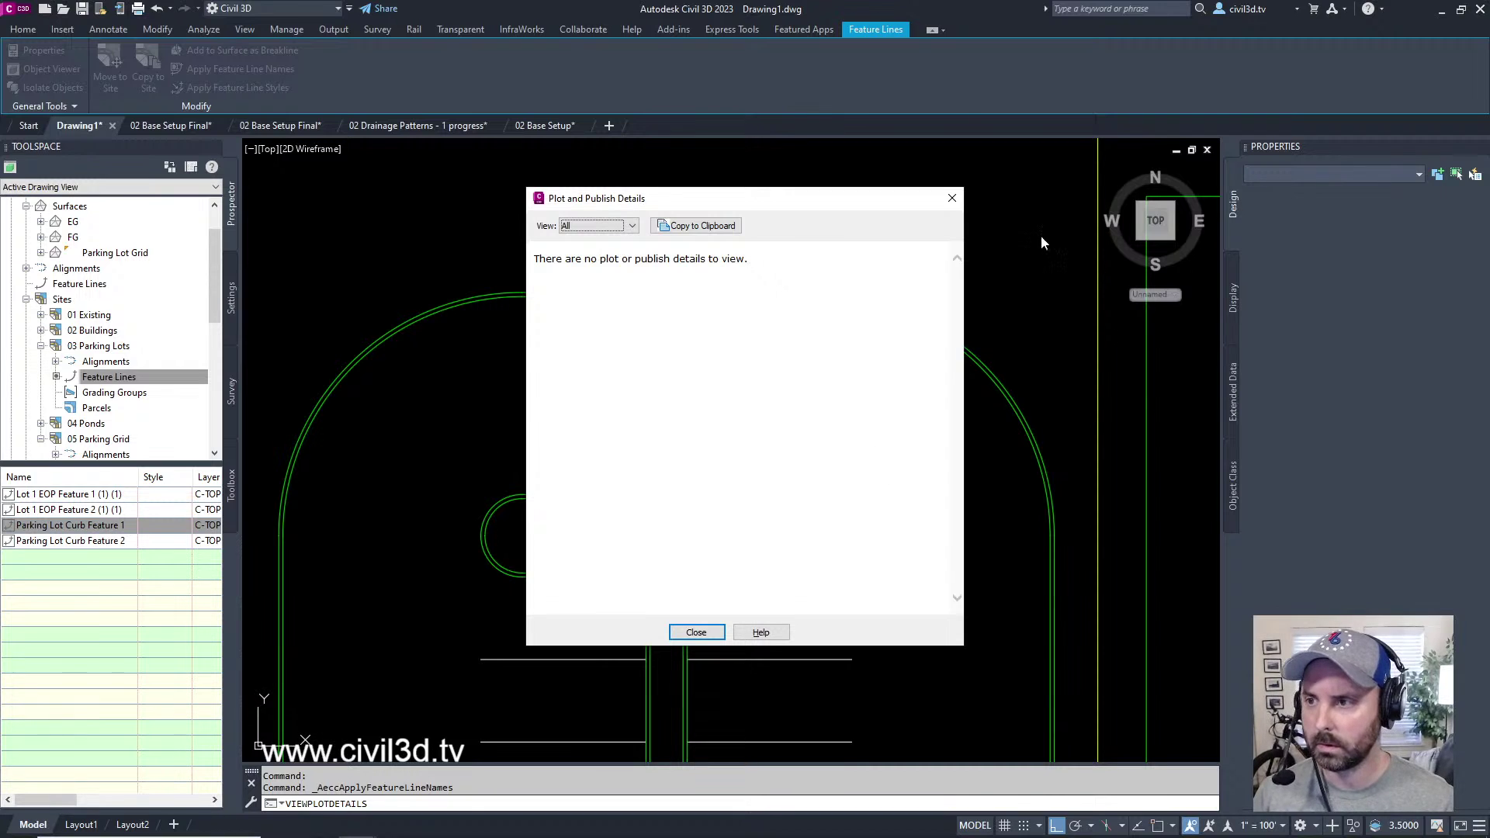
left_click(953, 198)
- Rename the feature line Parking Lot Curb Feature 1 as "Lot 1 Curb Feature 1"
left_click(81, 526)
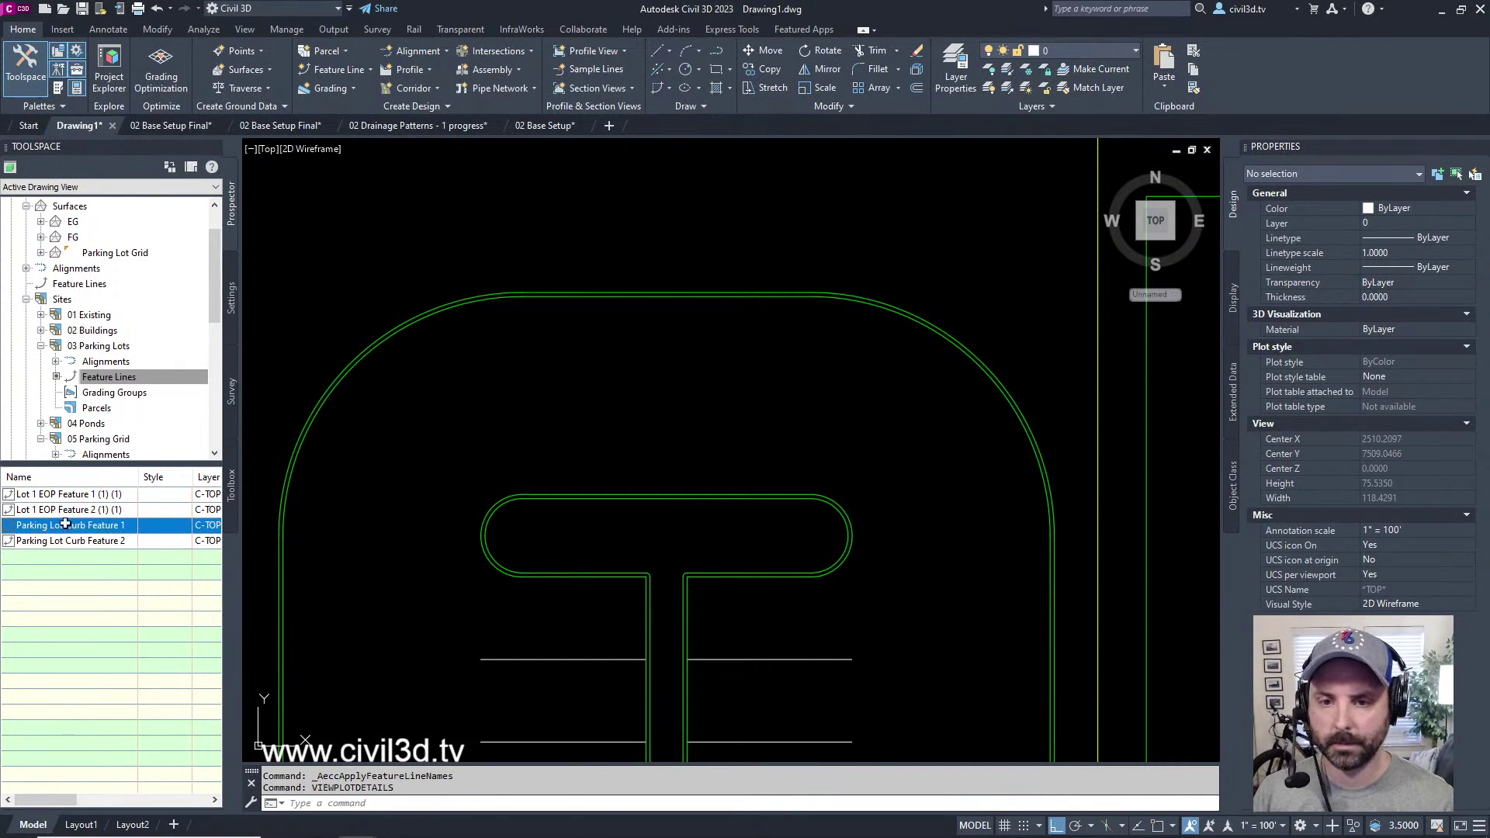
left_click(47, 527)
left_click(56, 526)
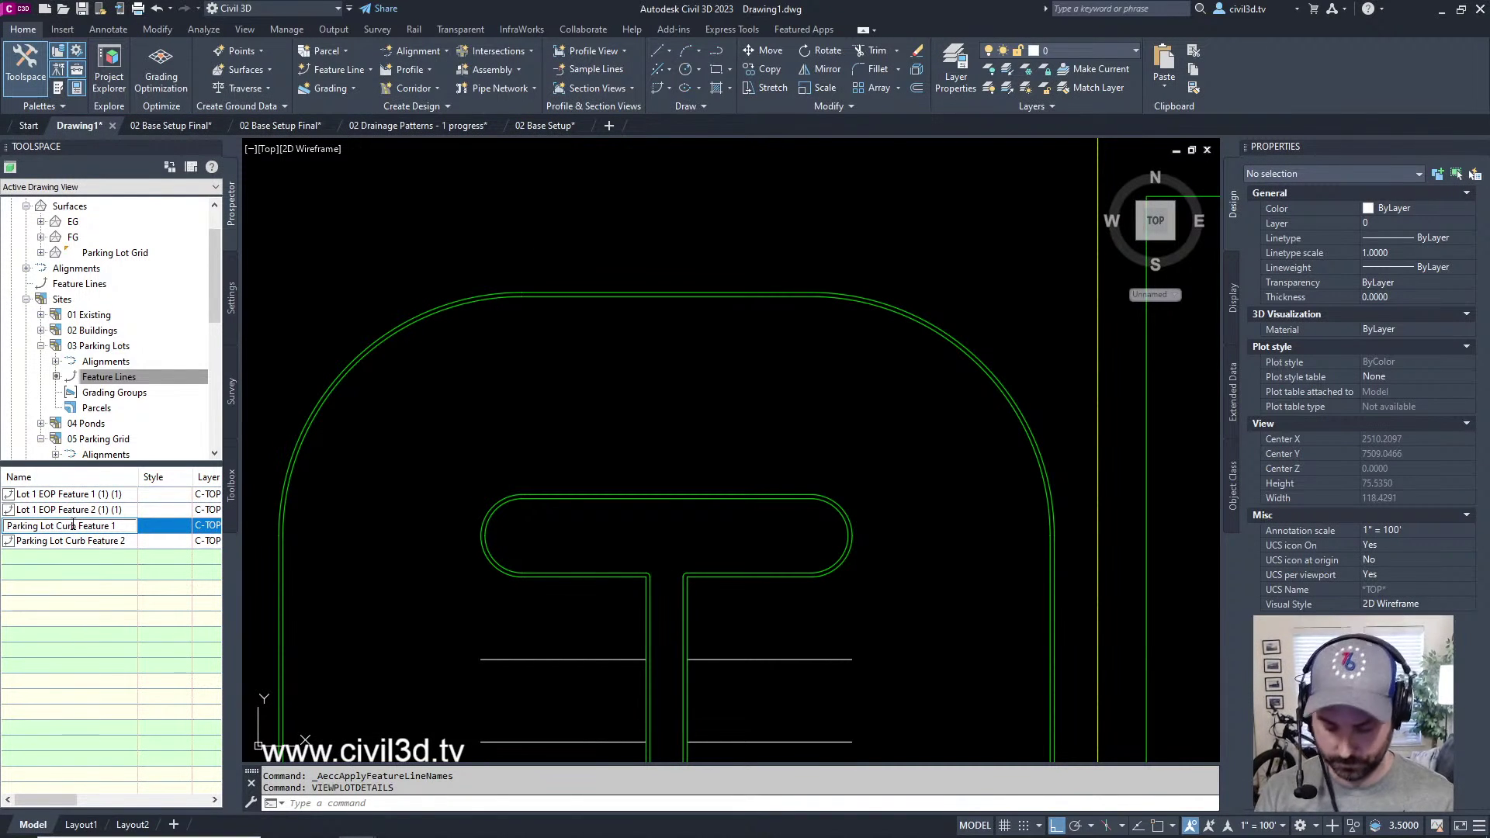
key("BackSpace")
key("BackSpace")
key("BackSpace")
key("BackSpace")
key("BackSpace")
key("BackSpace")
key("BackSpace")
key("BackSpace")
key("BackSpace")
key("BackSpace")
key("BackSpace")
key("BackSpace")
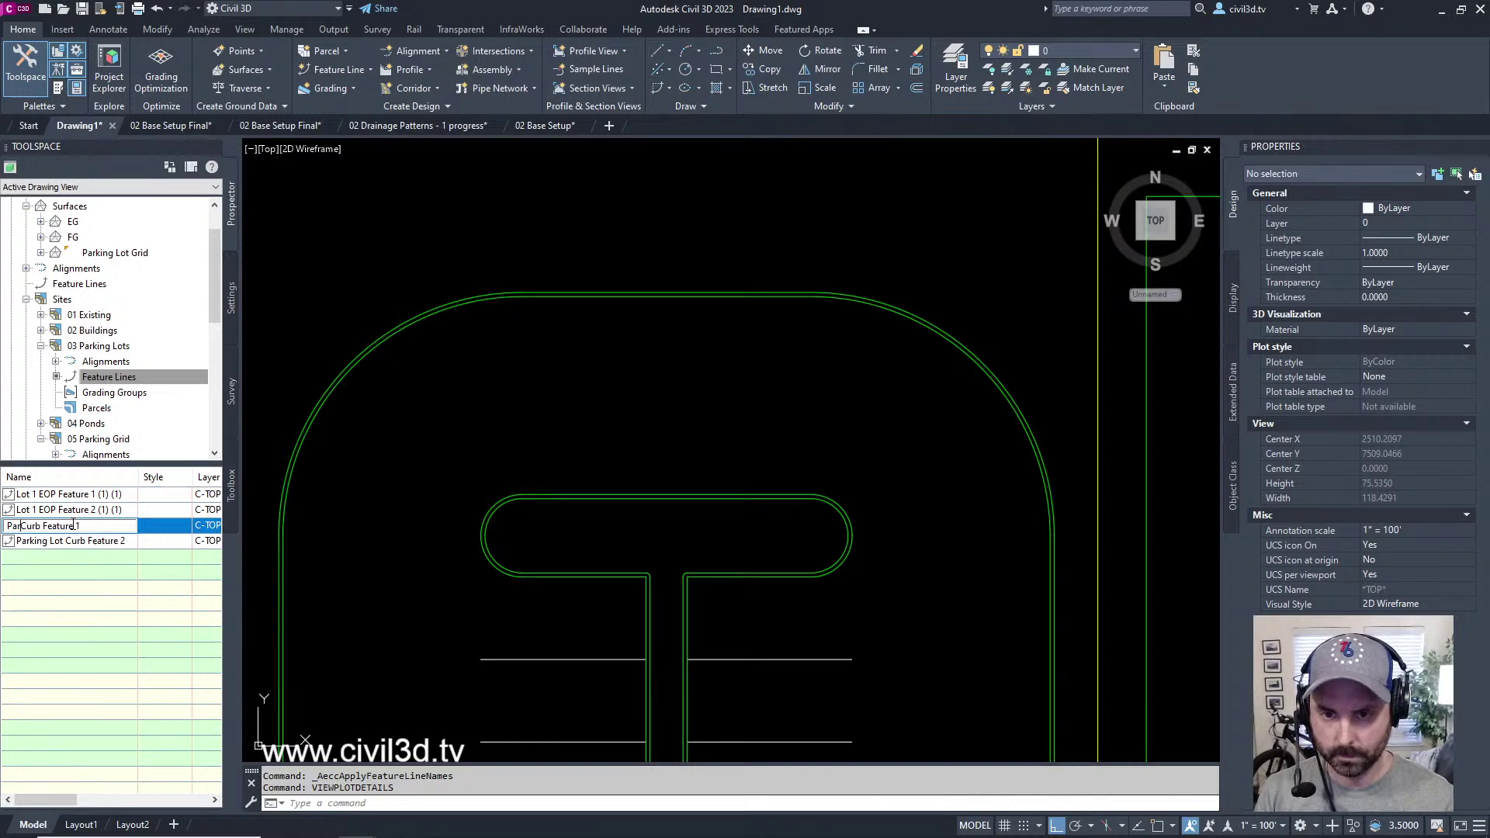
type("Lot 1")
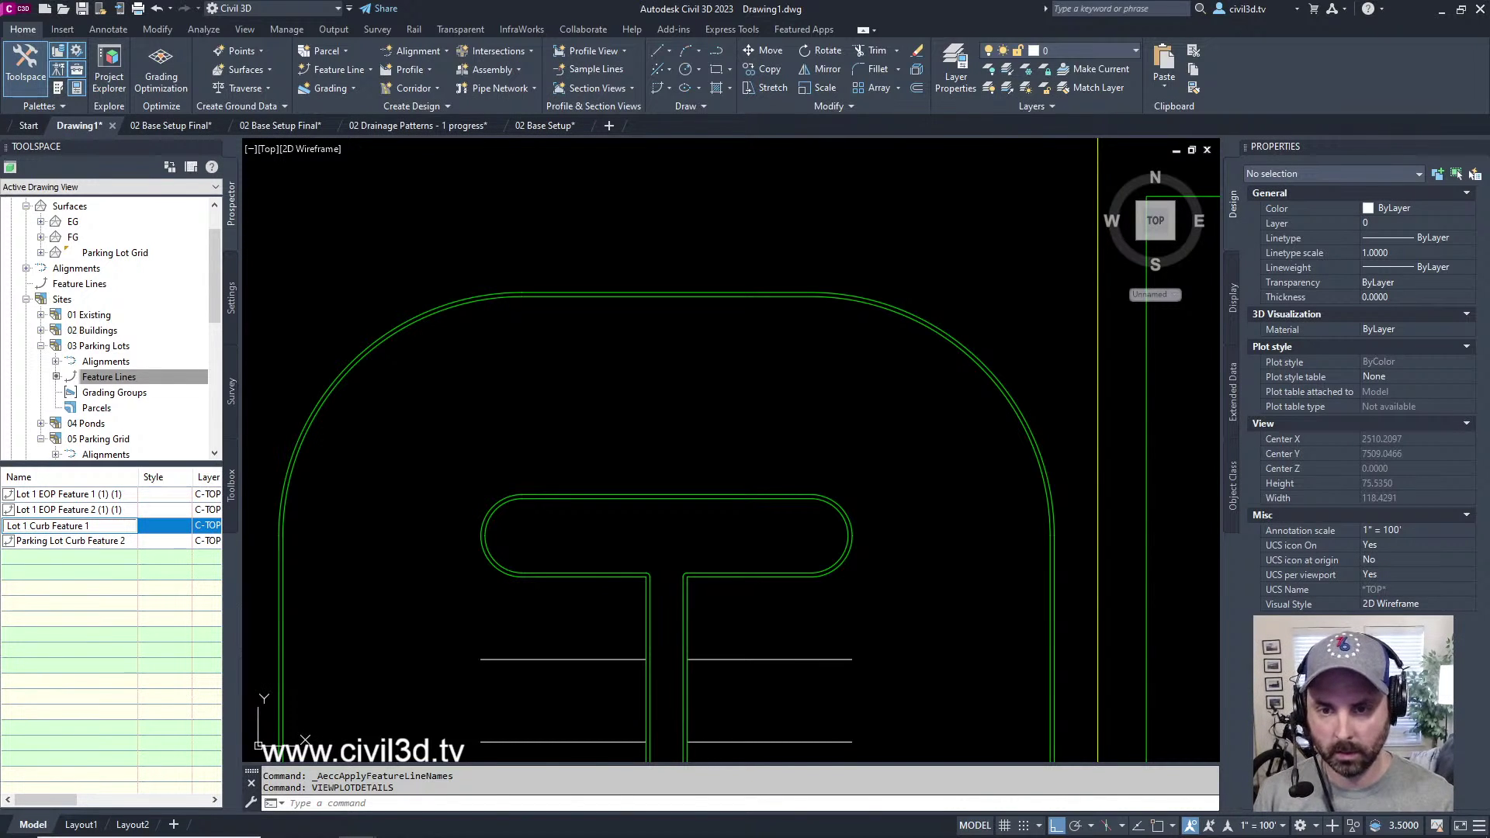
key("Return")
- Rename the feature line Parking Lot Curb Feature 2 as "Lot 1 Curb Feature 2"
left_click(60, 542)
left_click(67, 545)
left_click(43, 546)
key("BackSpace")
key("BackSpace")
key("BackSpace")
key("BackSpace")
key("BackSpace")
key("BackSpace")
key("BackSpace")
key("BackSpace")
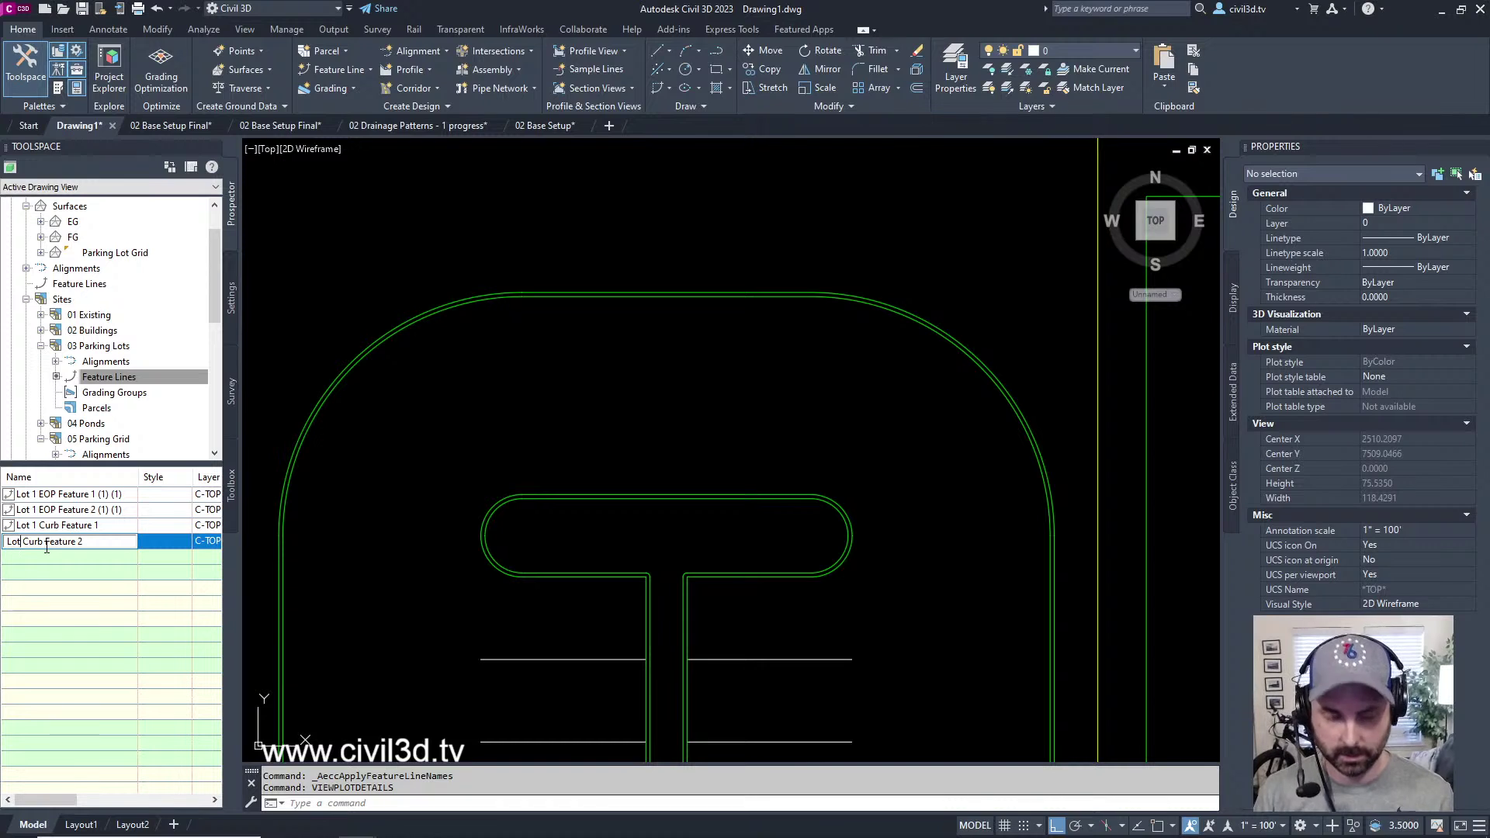
key("BackSpace")
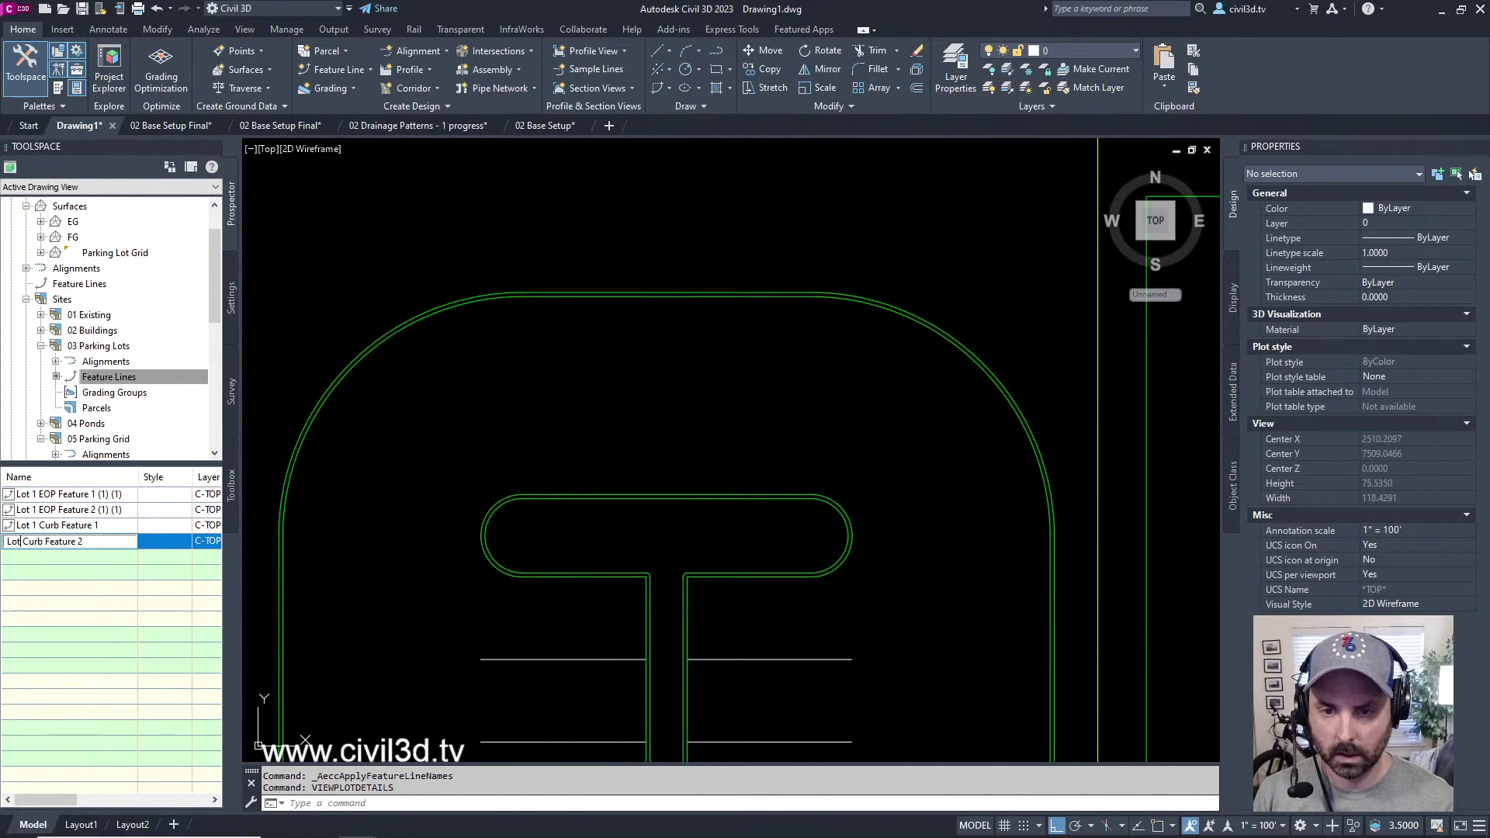
type("1")
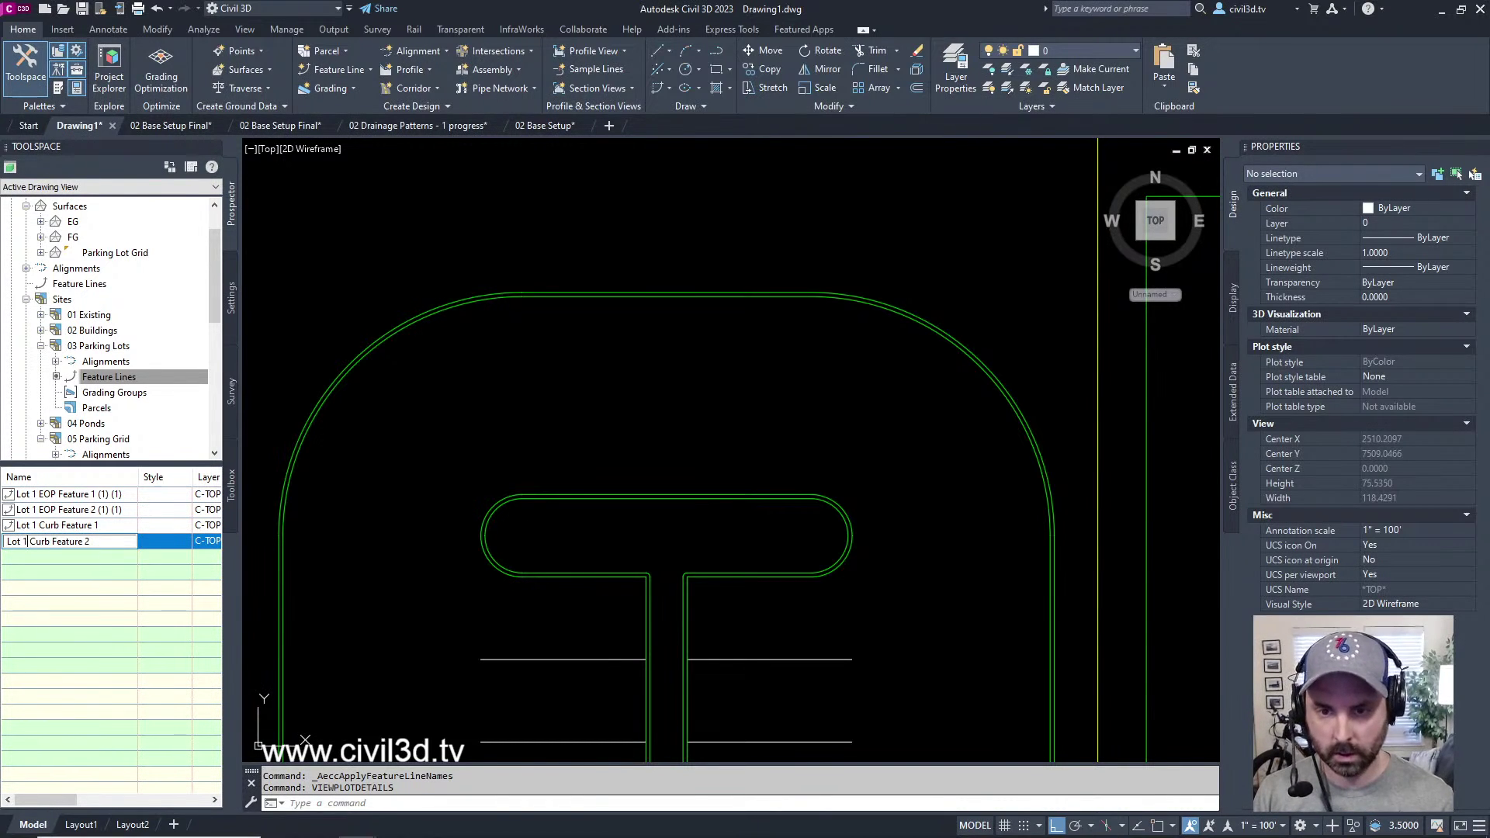
key("Return")
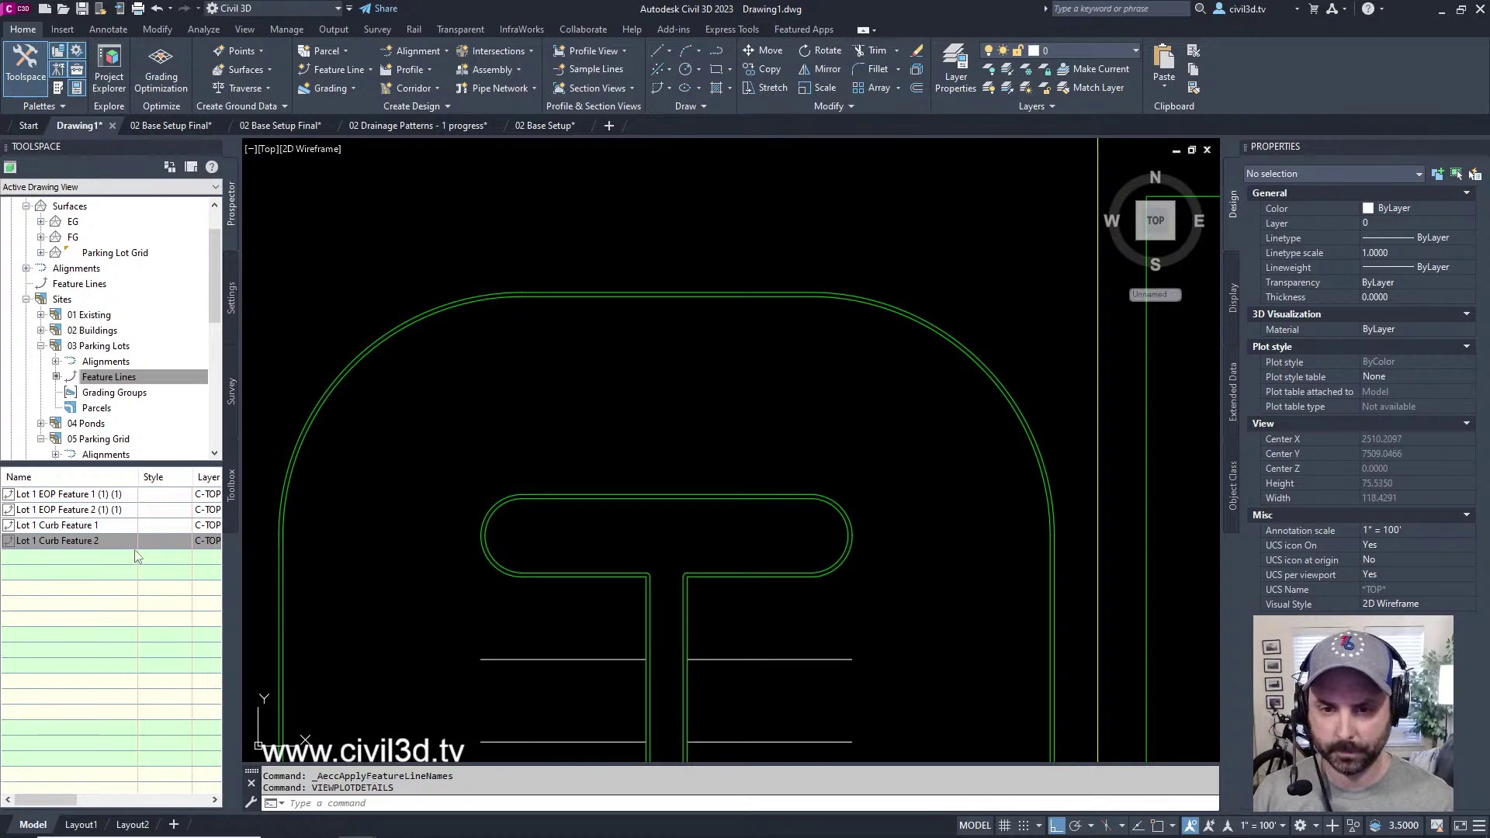
- Remove the duplicate suffixes from the second EOP feature line's name so it reads "Lot 1 EOP Feature 2"
left_click(117, 513)
left_click(119, 513)
left_click(122, 513)
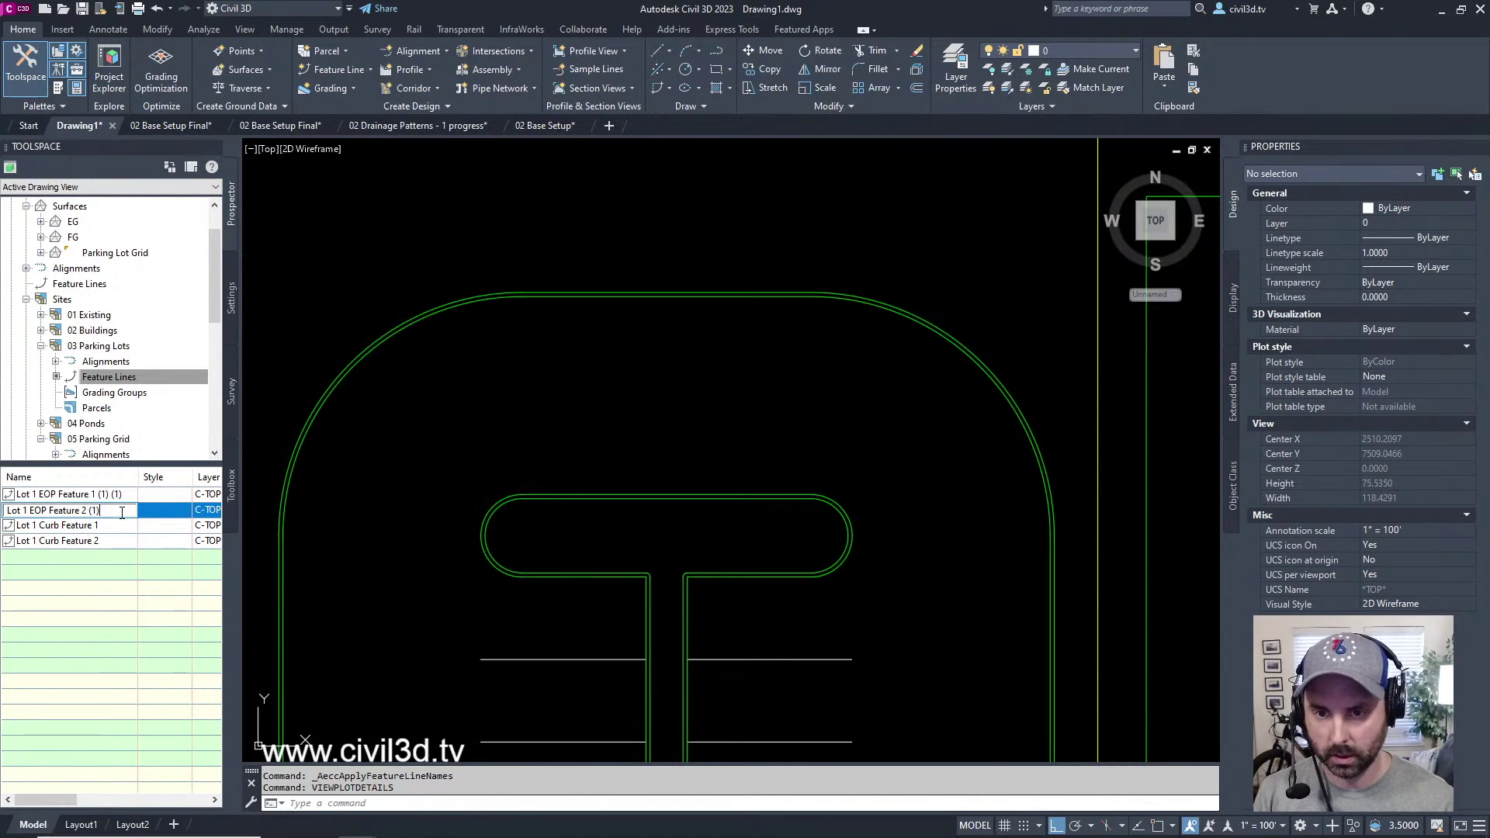
key("Return")
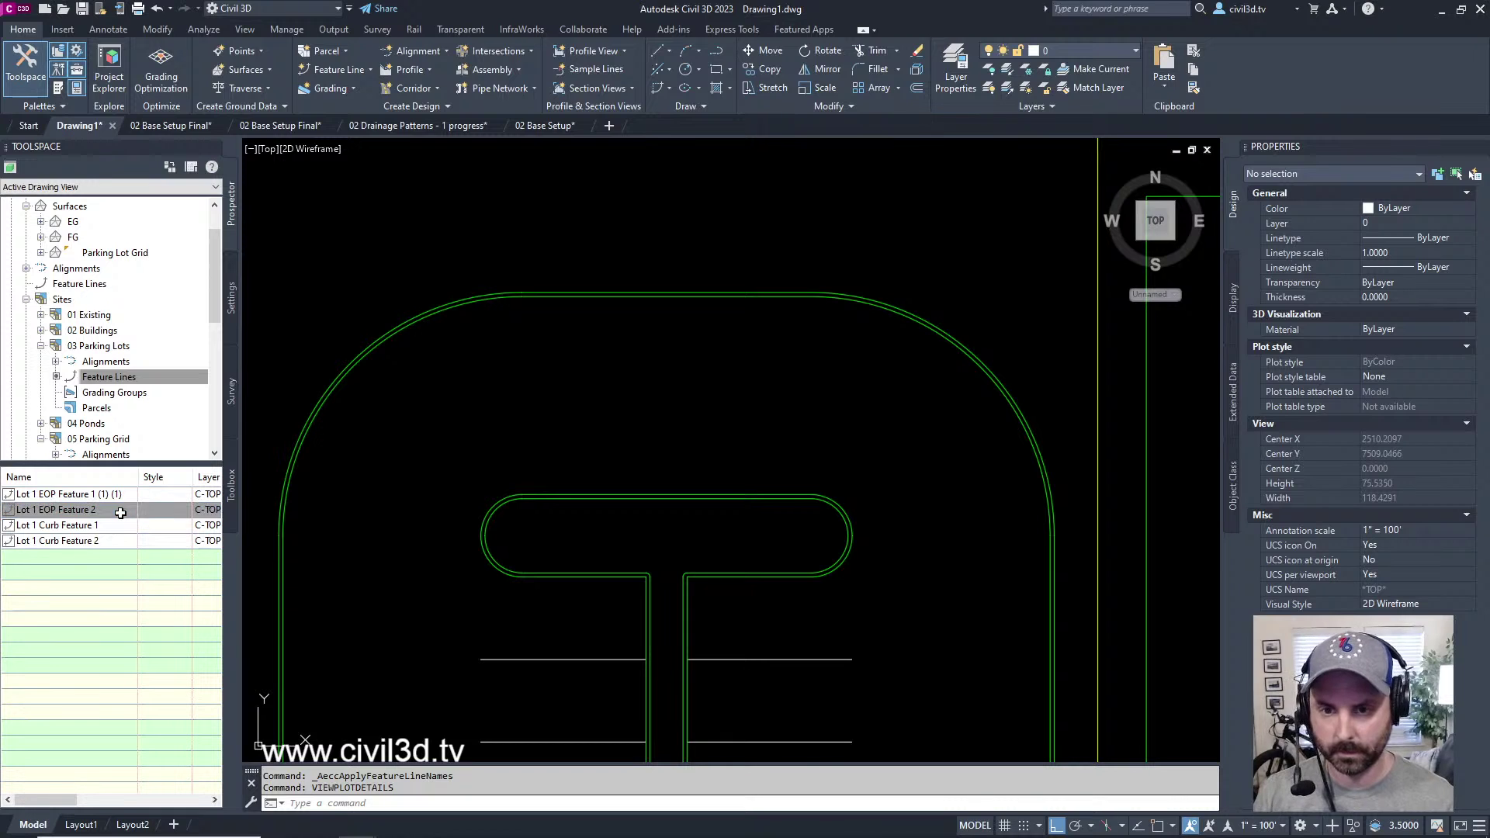
- Remove the duplicate suffixes from the first EOP feature line's name so it reads "Lot 1 EOP Feature 1"
left_click(115, 495)
left_click(128, 494)
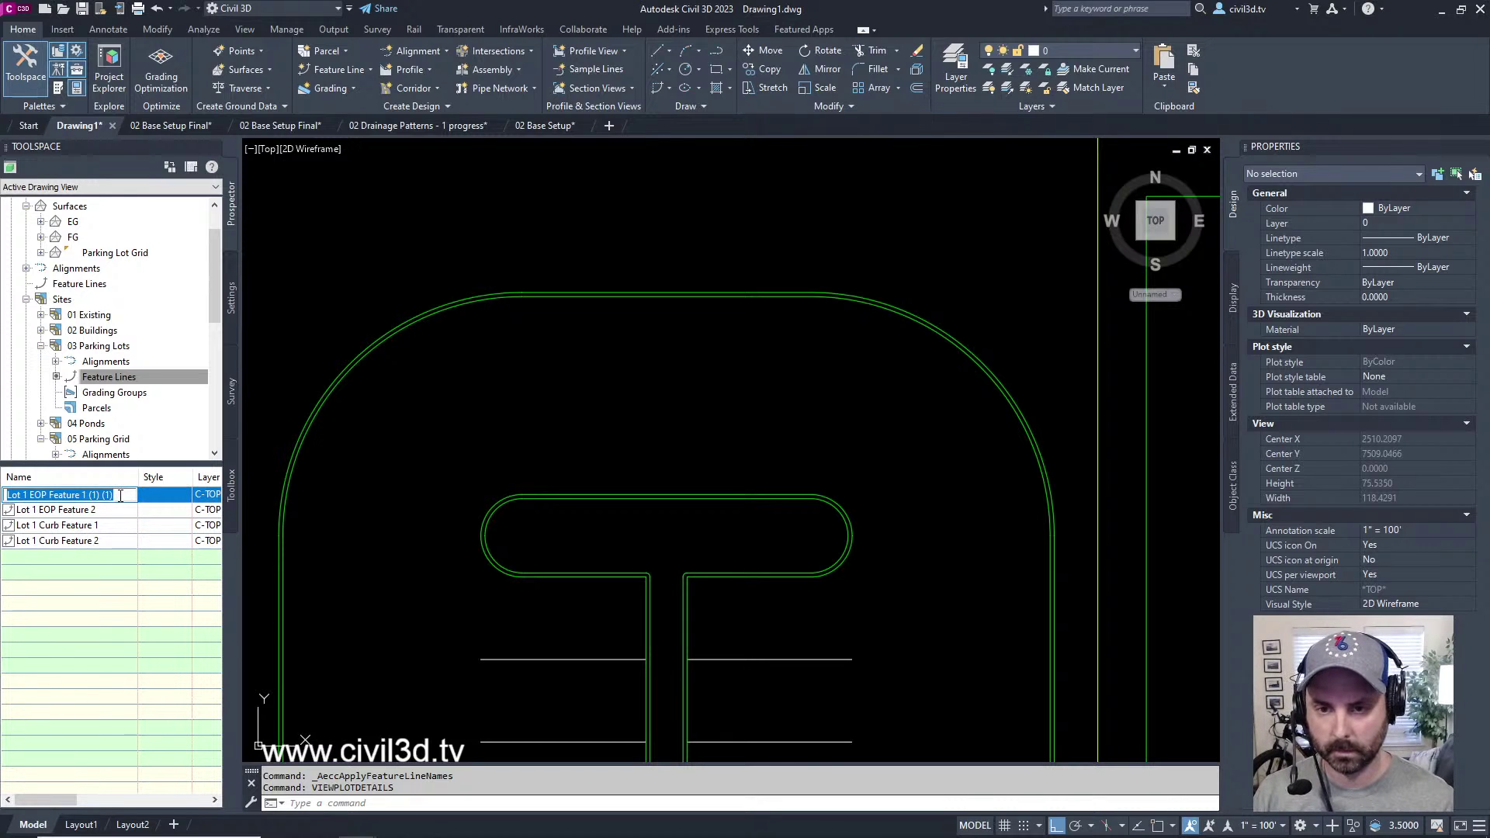
left_click(122, 495)
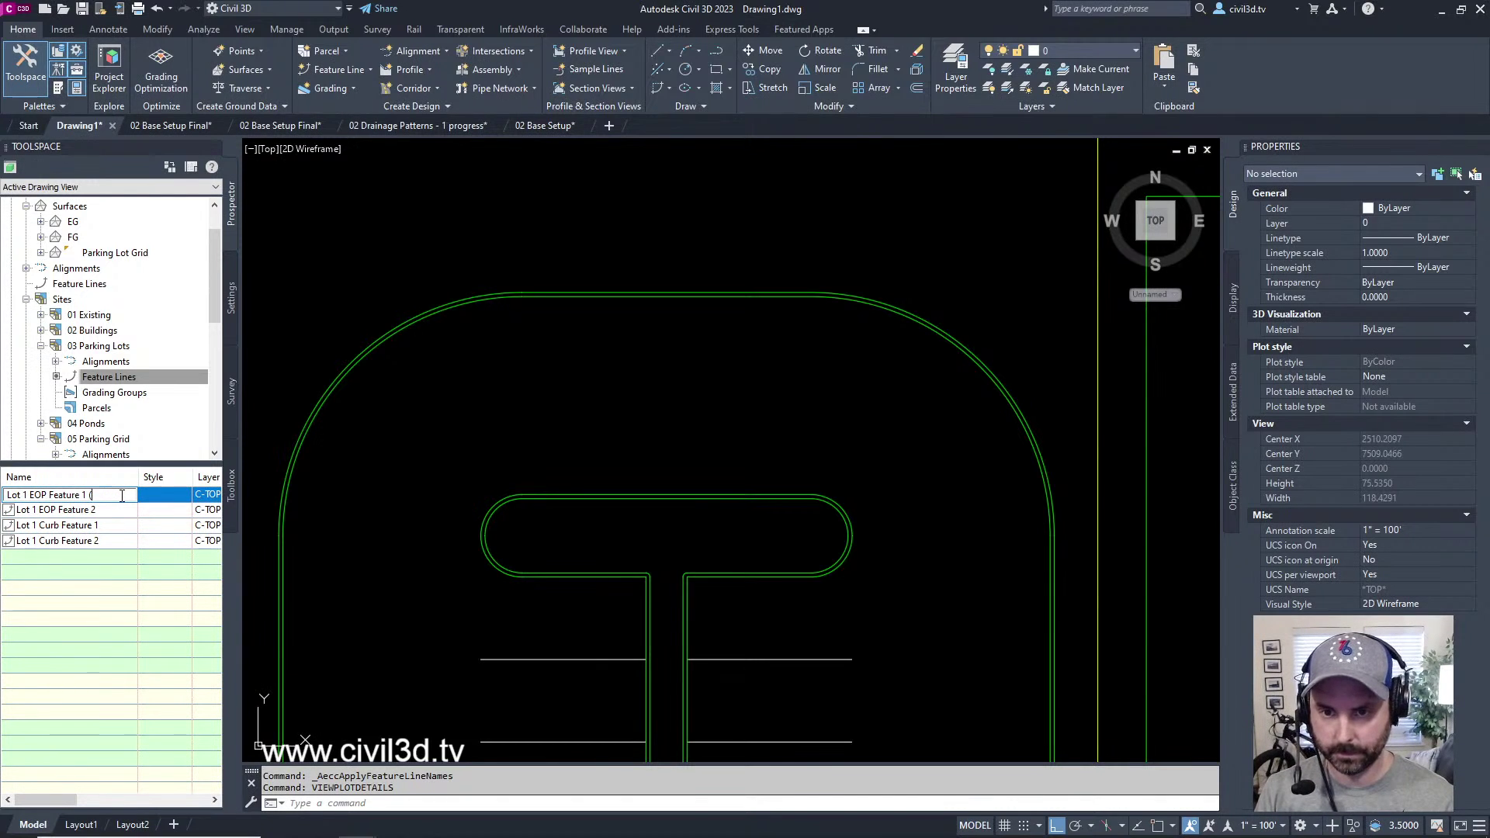
key("Return")
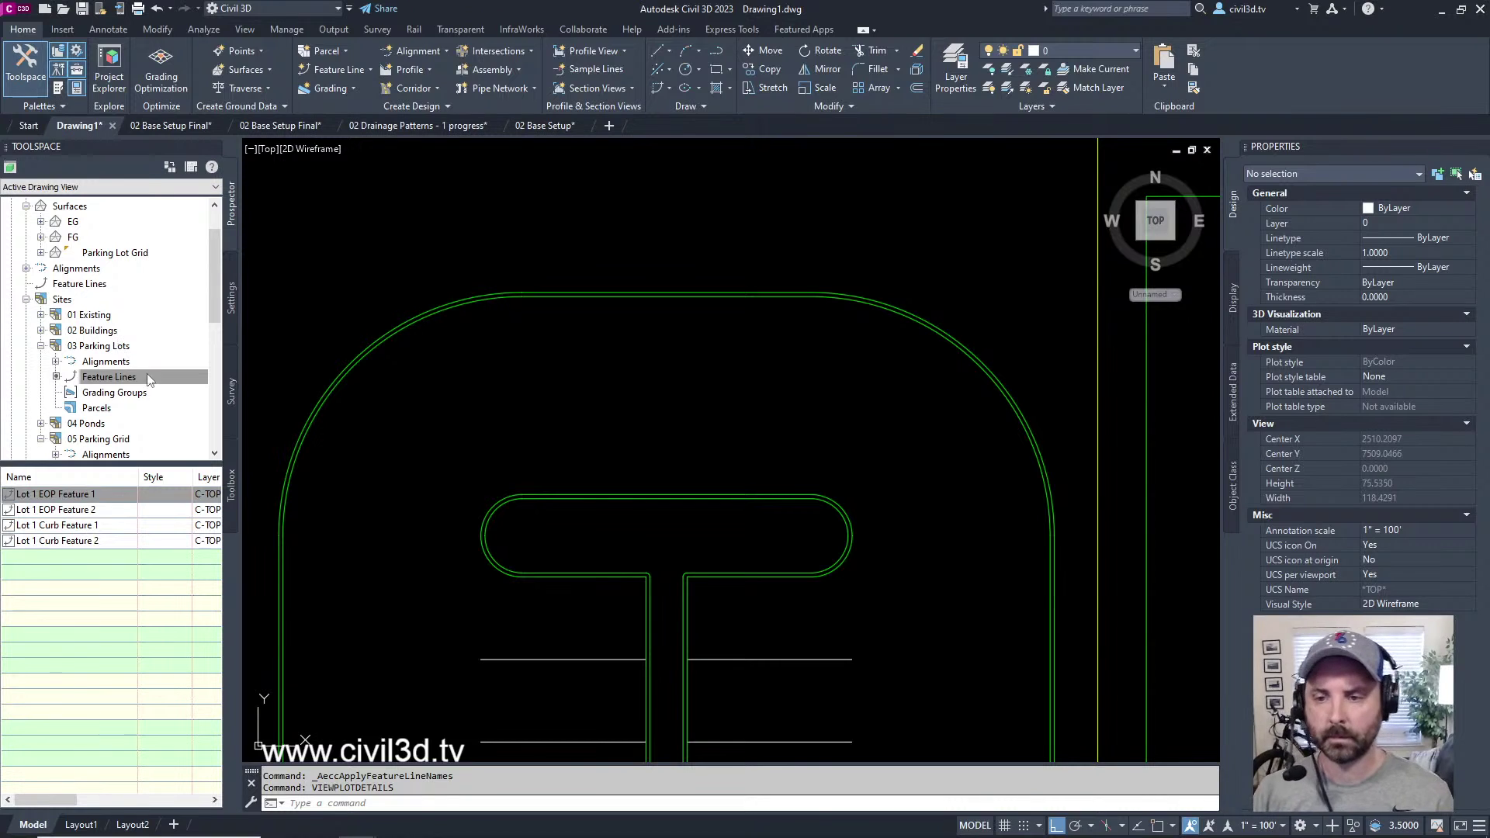
- Highlight the outer perimeter and island curb feature lines together to examine their extents around Parking Lot 1
scroll(857, 416, "down", 6)
key("Escape")
scroll(832, 287, "up", 8)
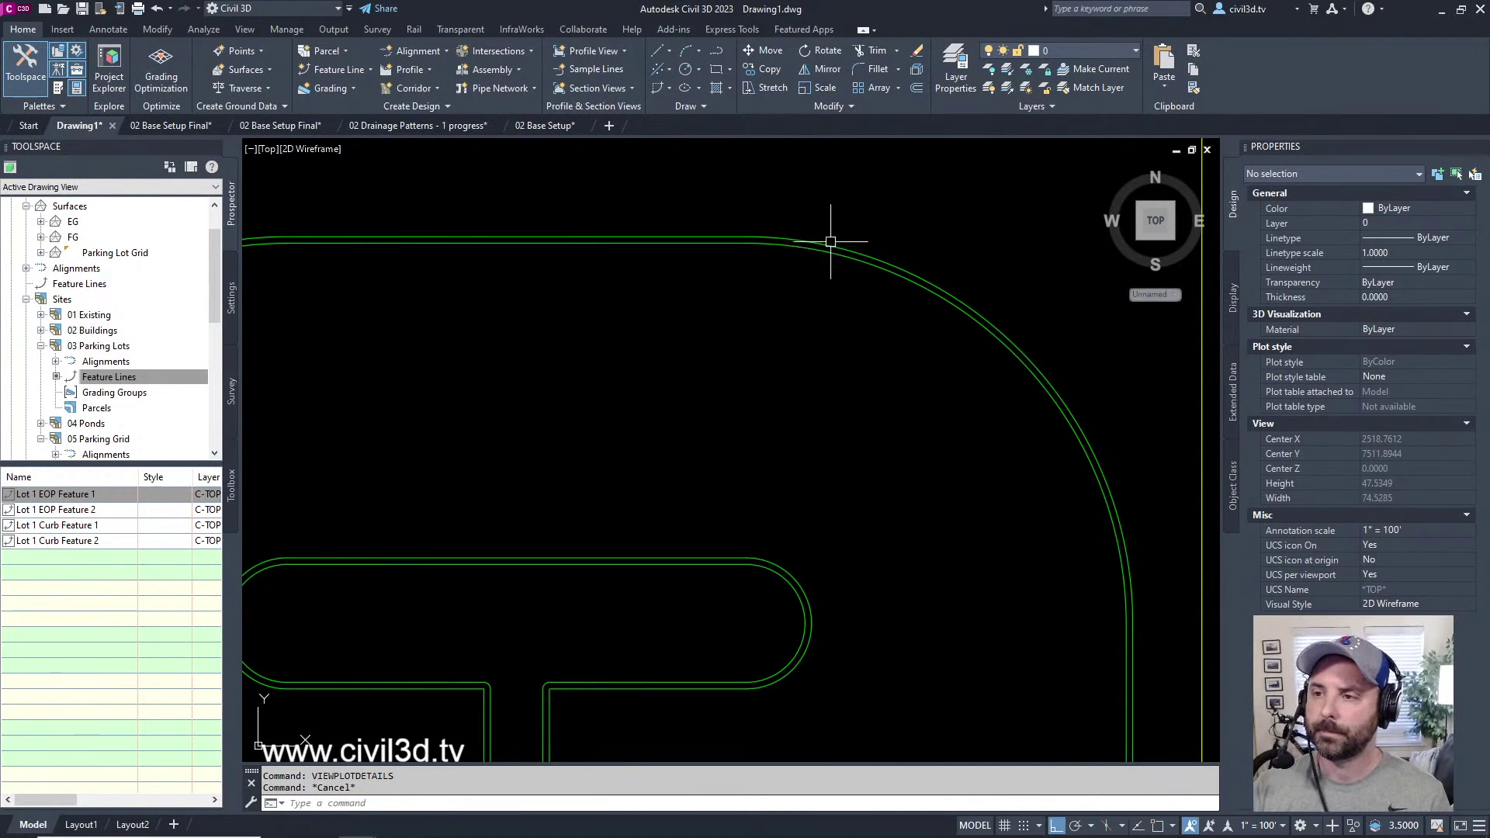
left_click(828, 242)
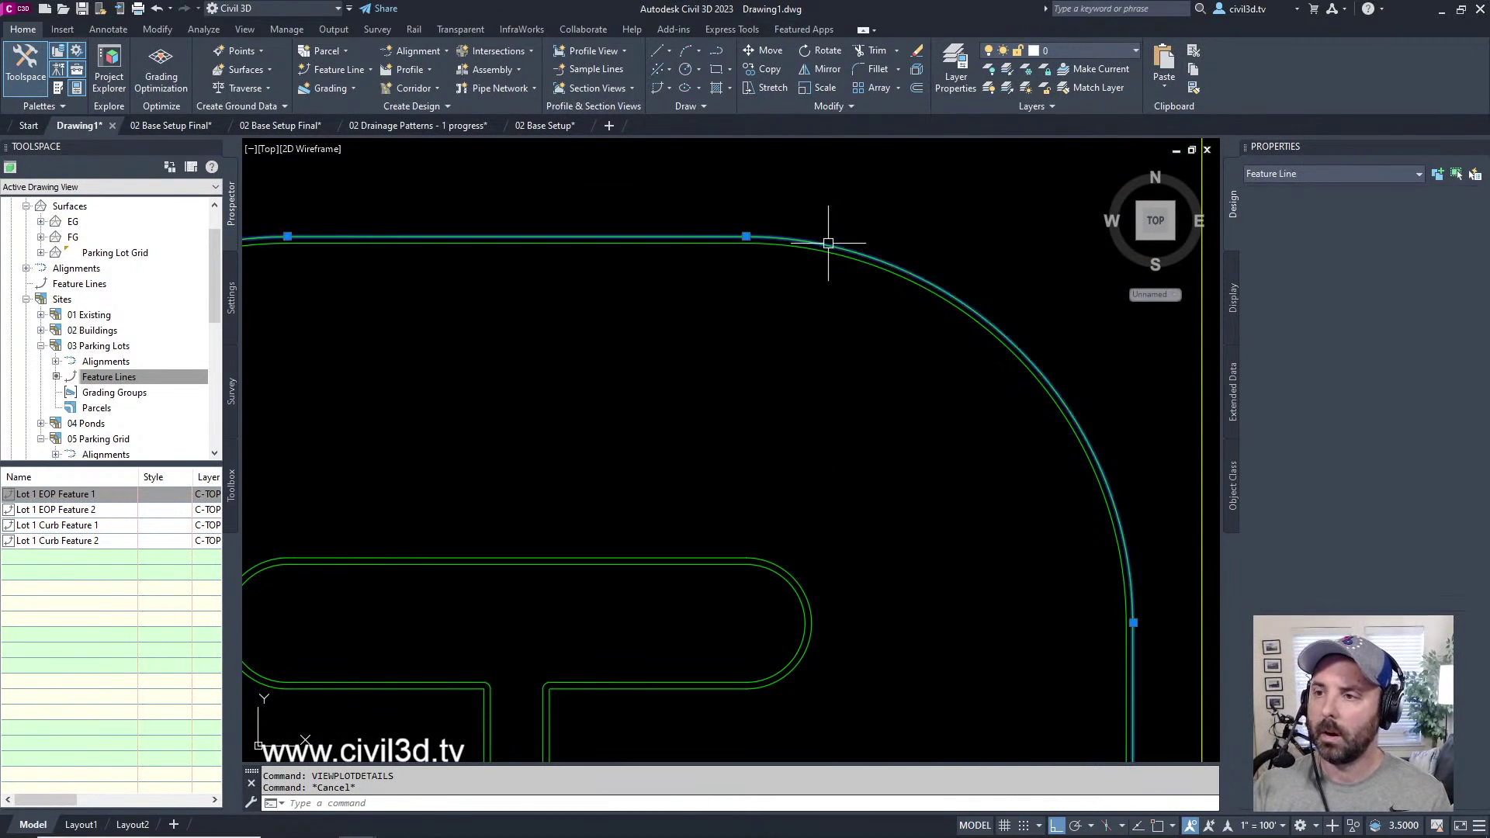
left_click(759, 562)
scroll(741, 512, "down", 4)
middle_click_drag(738, 505, 721, 446)
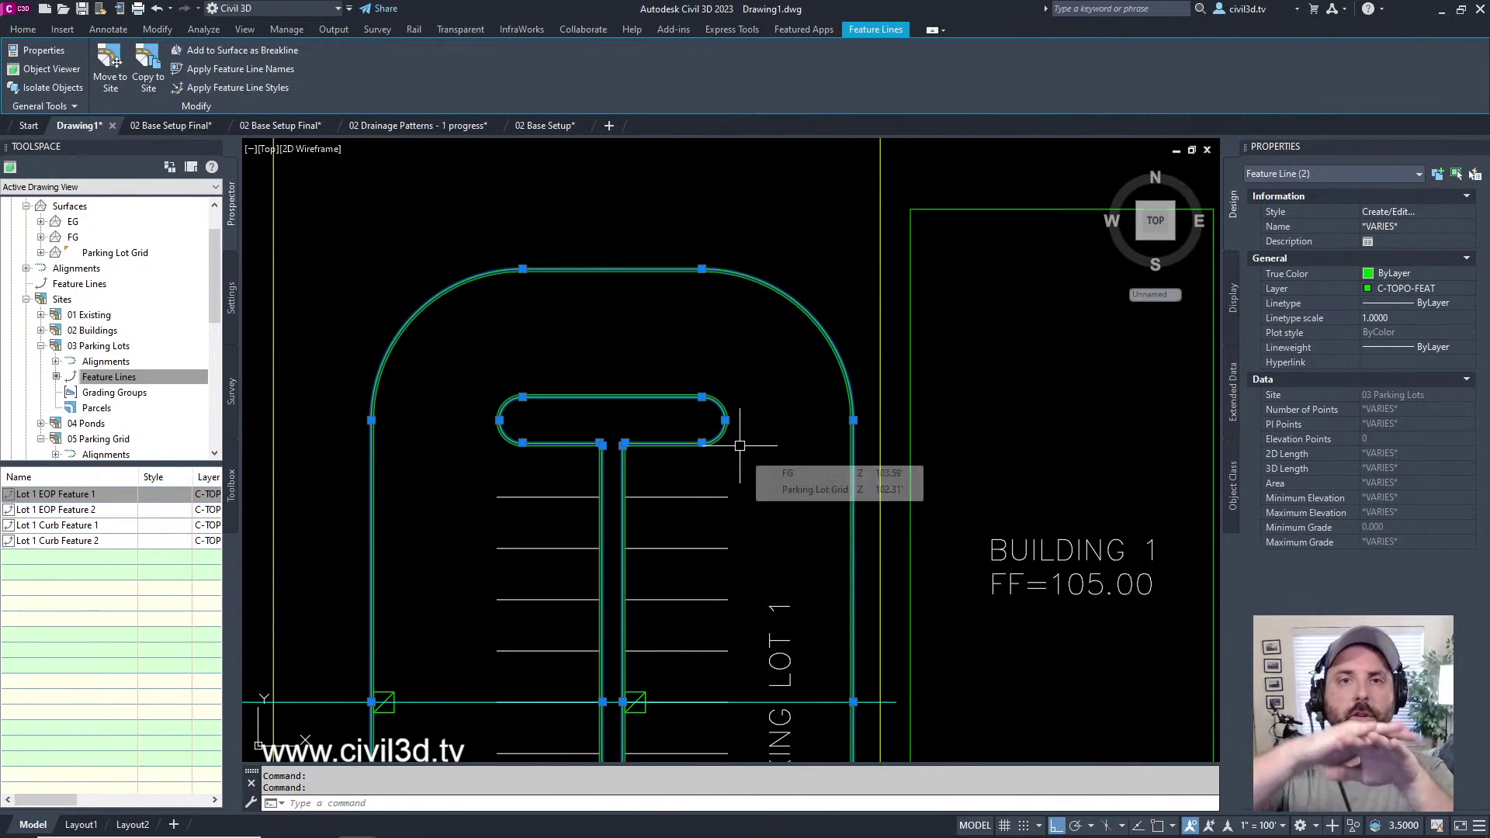
key("Escape")
- Open Lot 1 Curb Feature 1 in the Elevation Editor and make it relative to the Parking Lot Grid surface
scroll(717, 264, "up", 8)
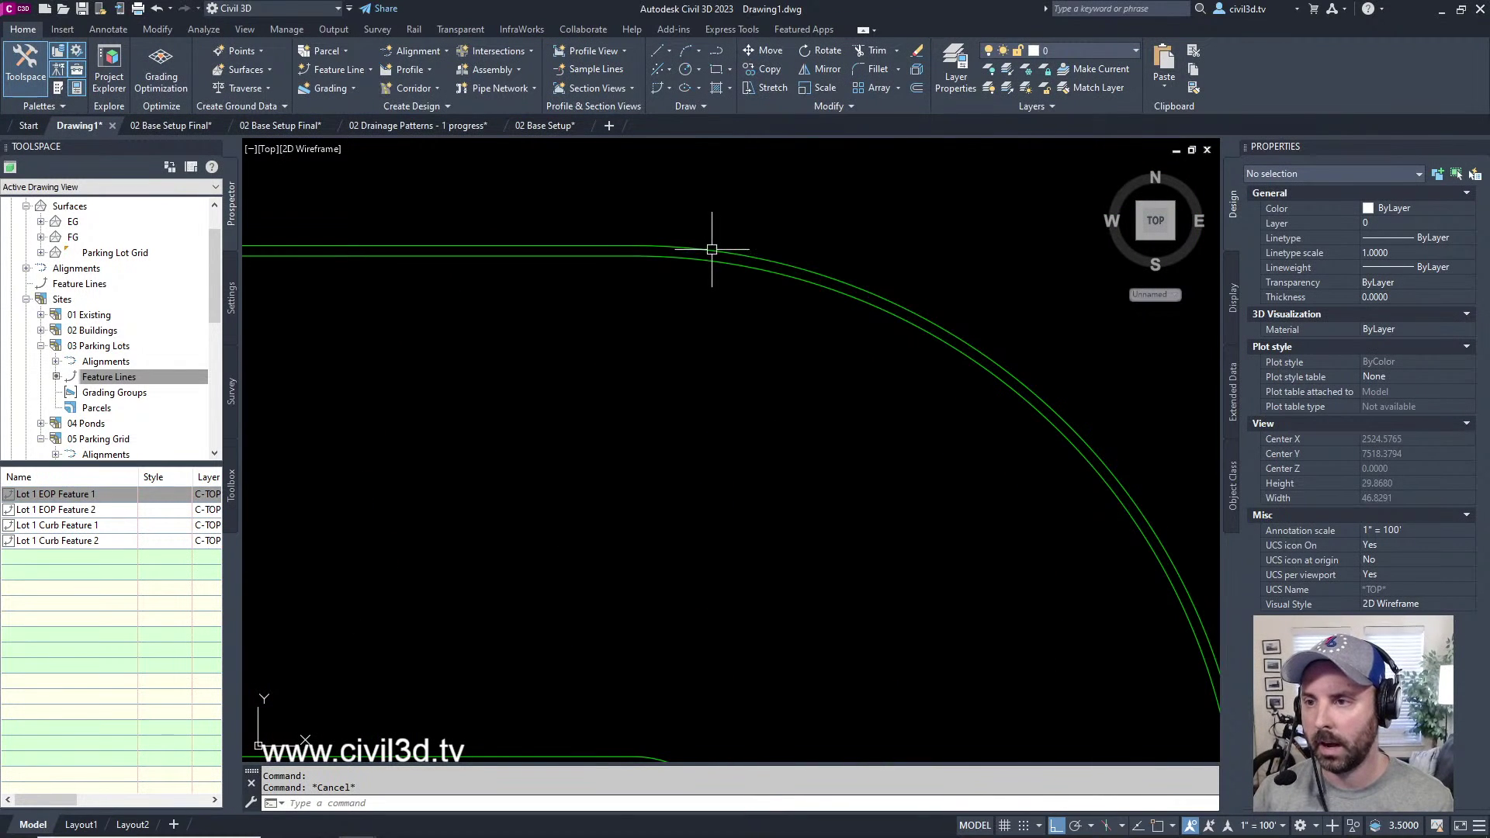
left_click(711, 249)
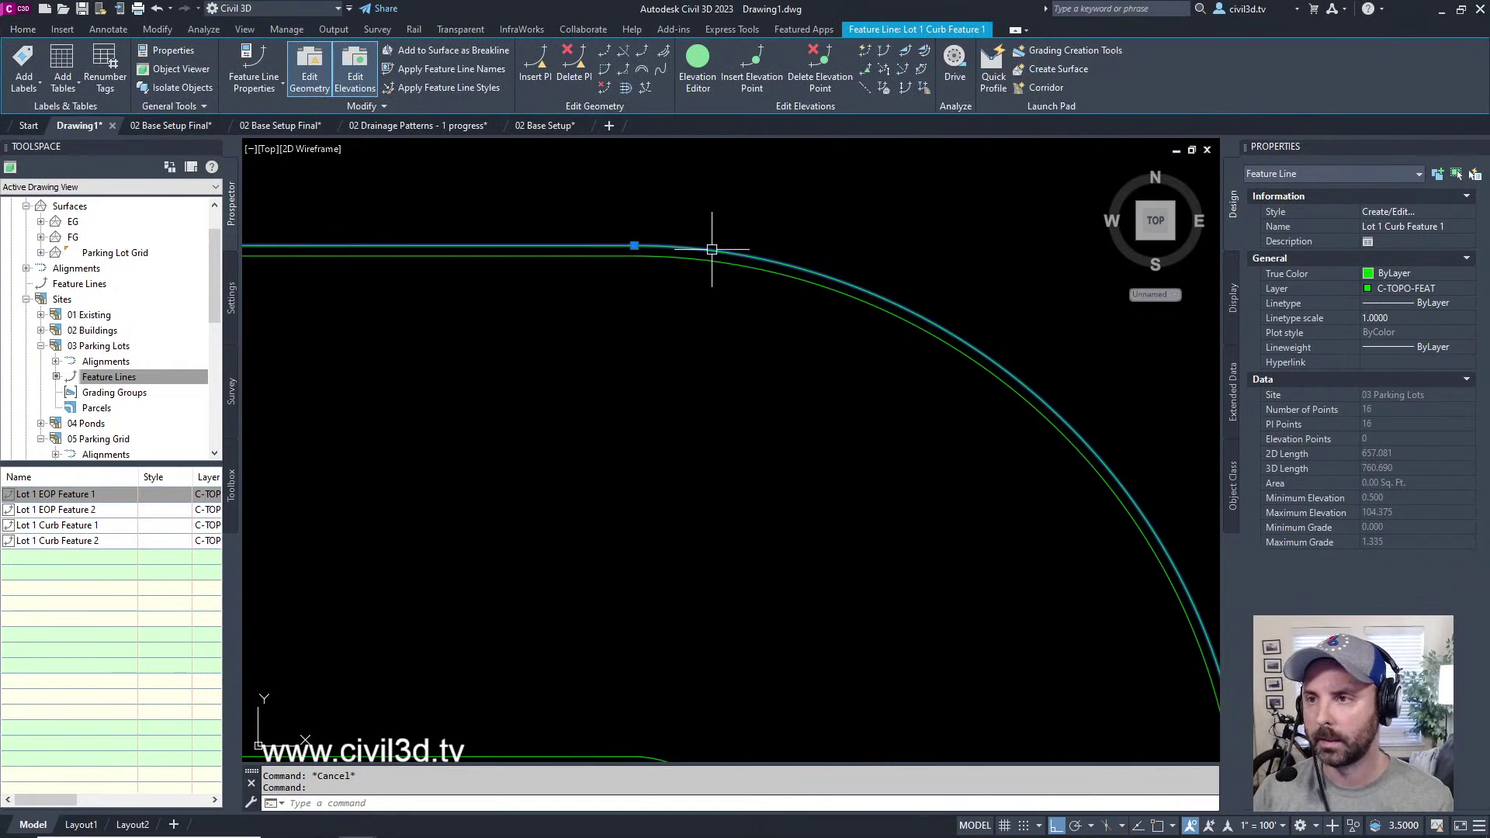
scroll(721, 249, "down", 5)
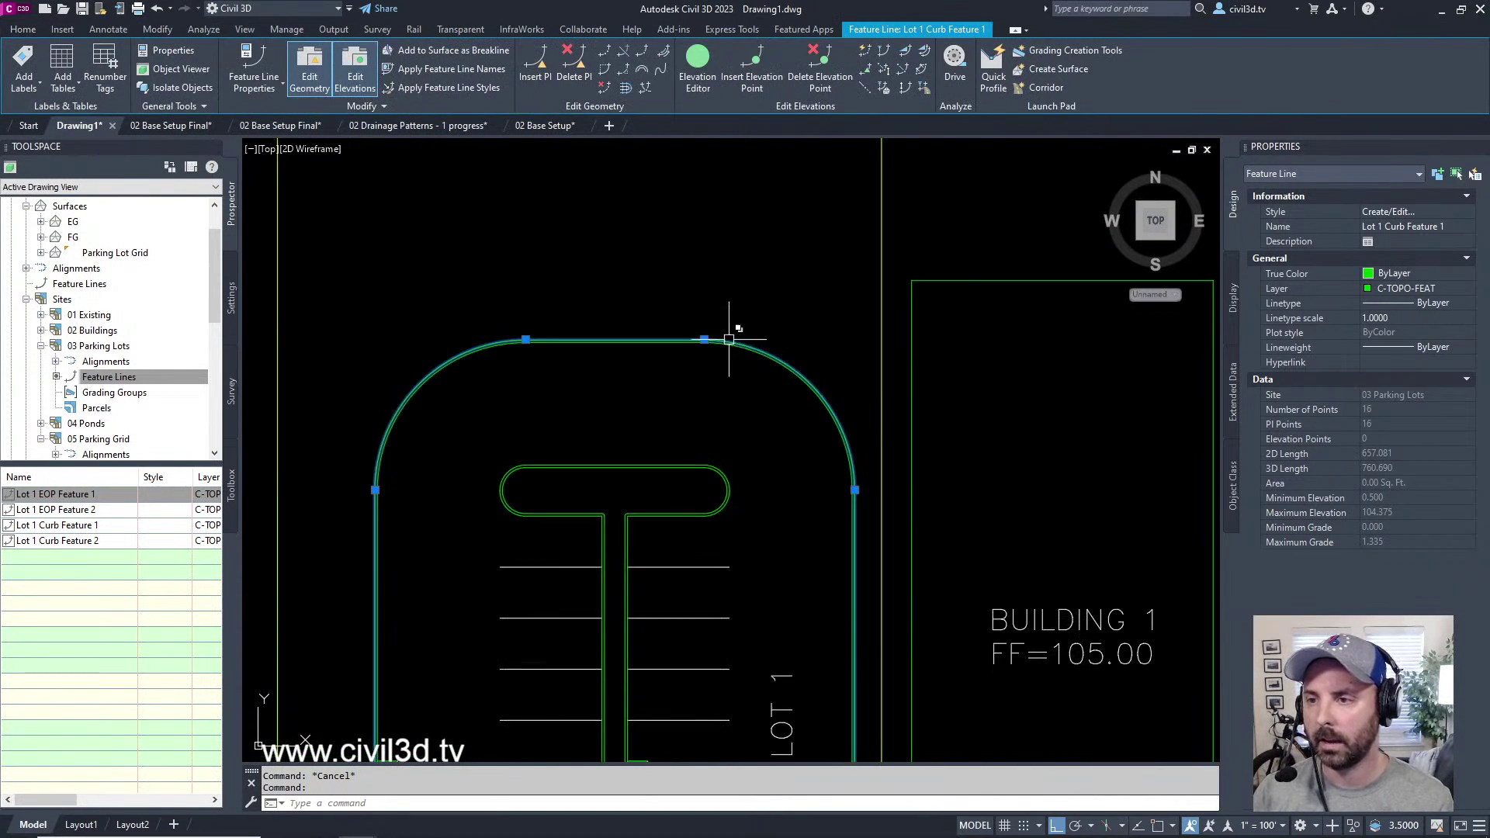
left_click(698, 62)
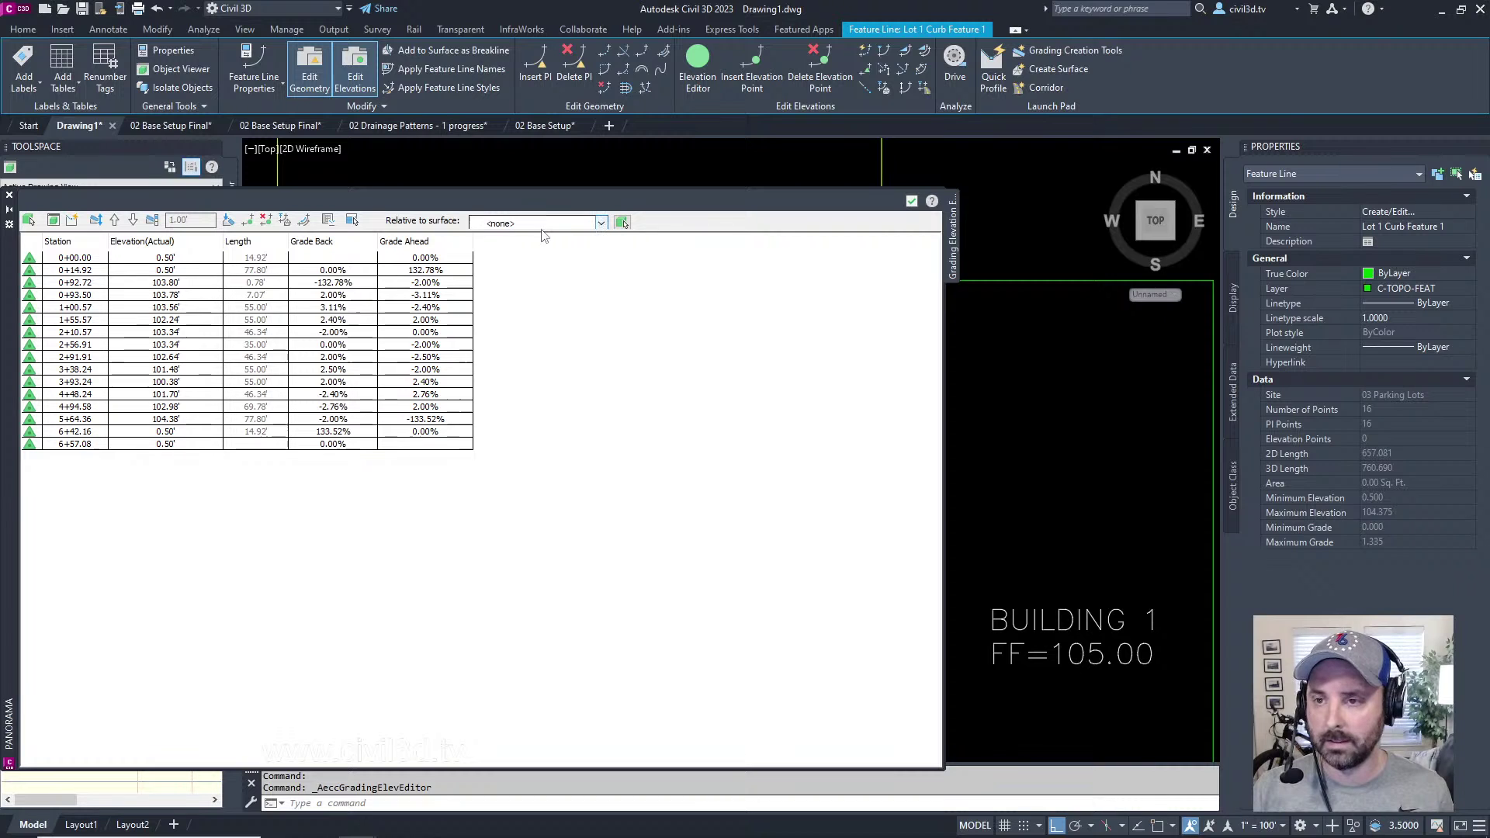
left_click(601, 223)
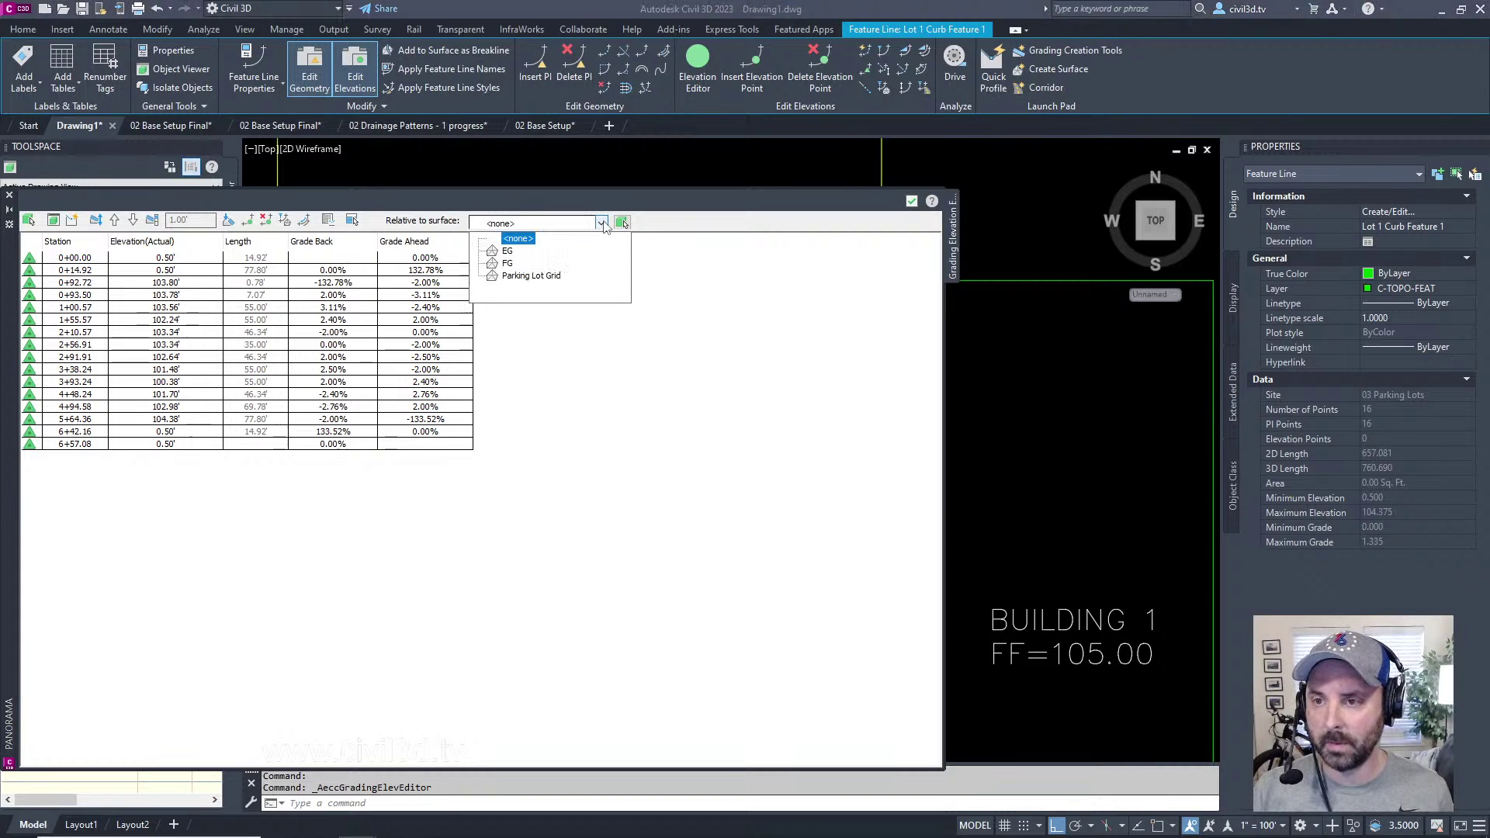
left_click(553, 277)
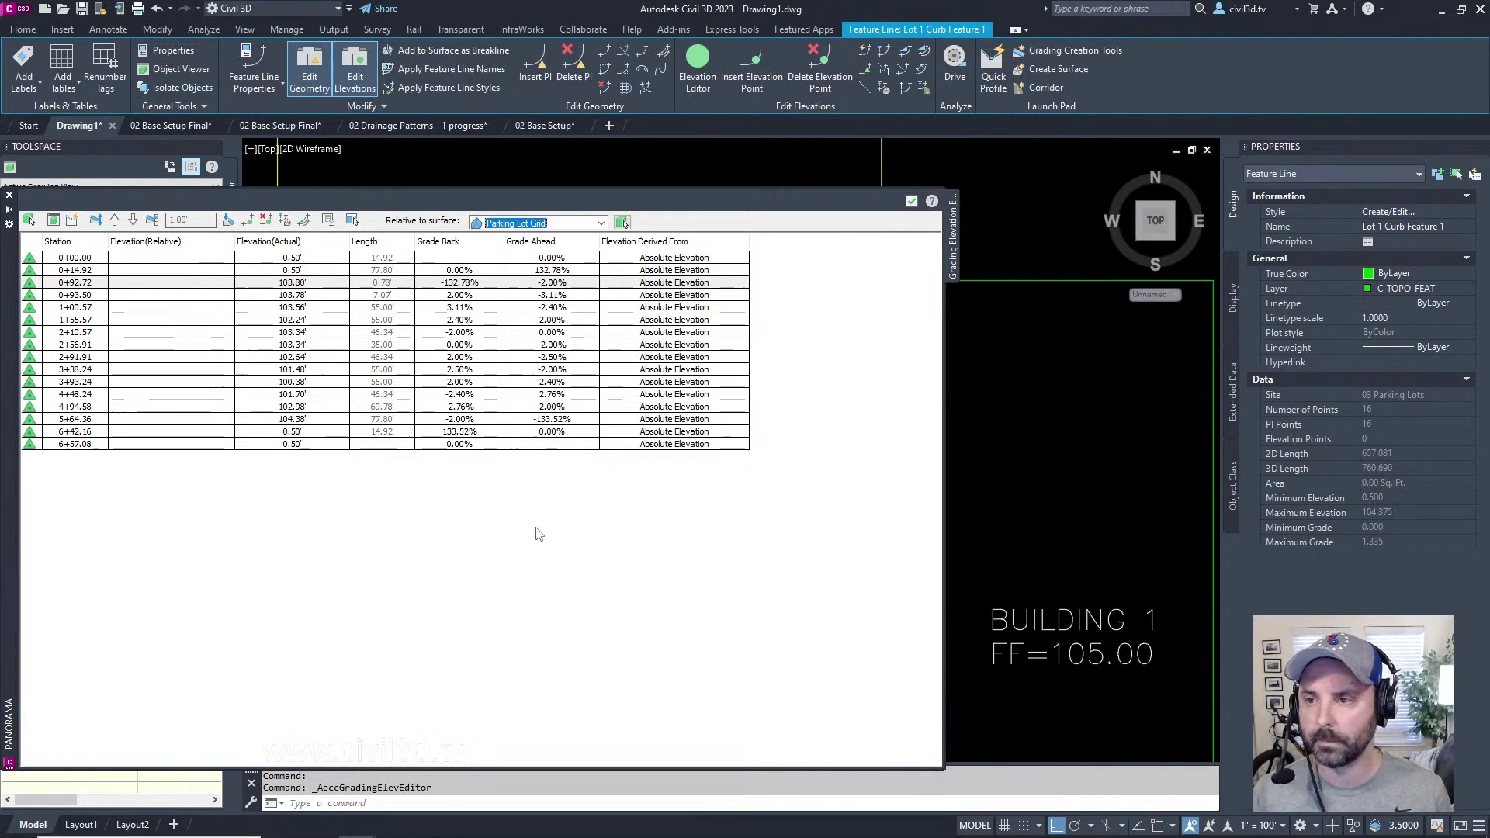
- Set the elevations of all Lot 1 Curb Feature 1 points to derive from Relative to Surface
left_click(156, 259)
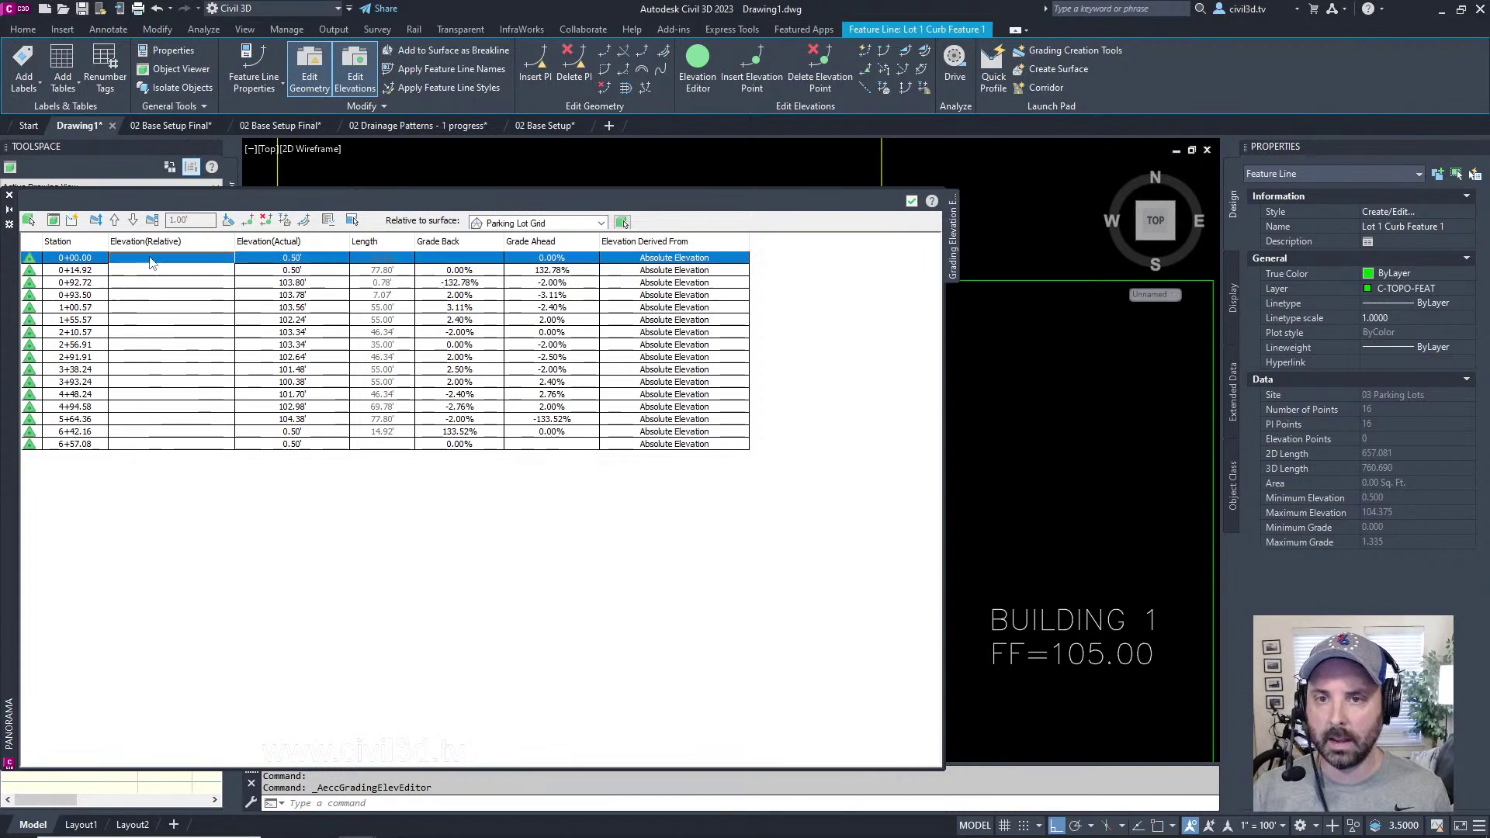
left_click(161, 447, "shift")
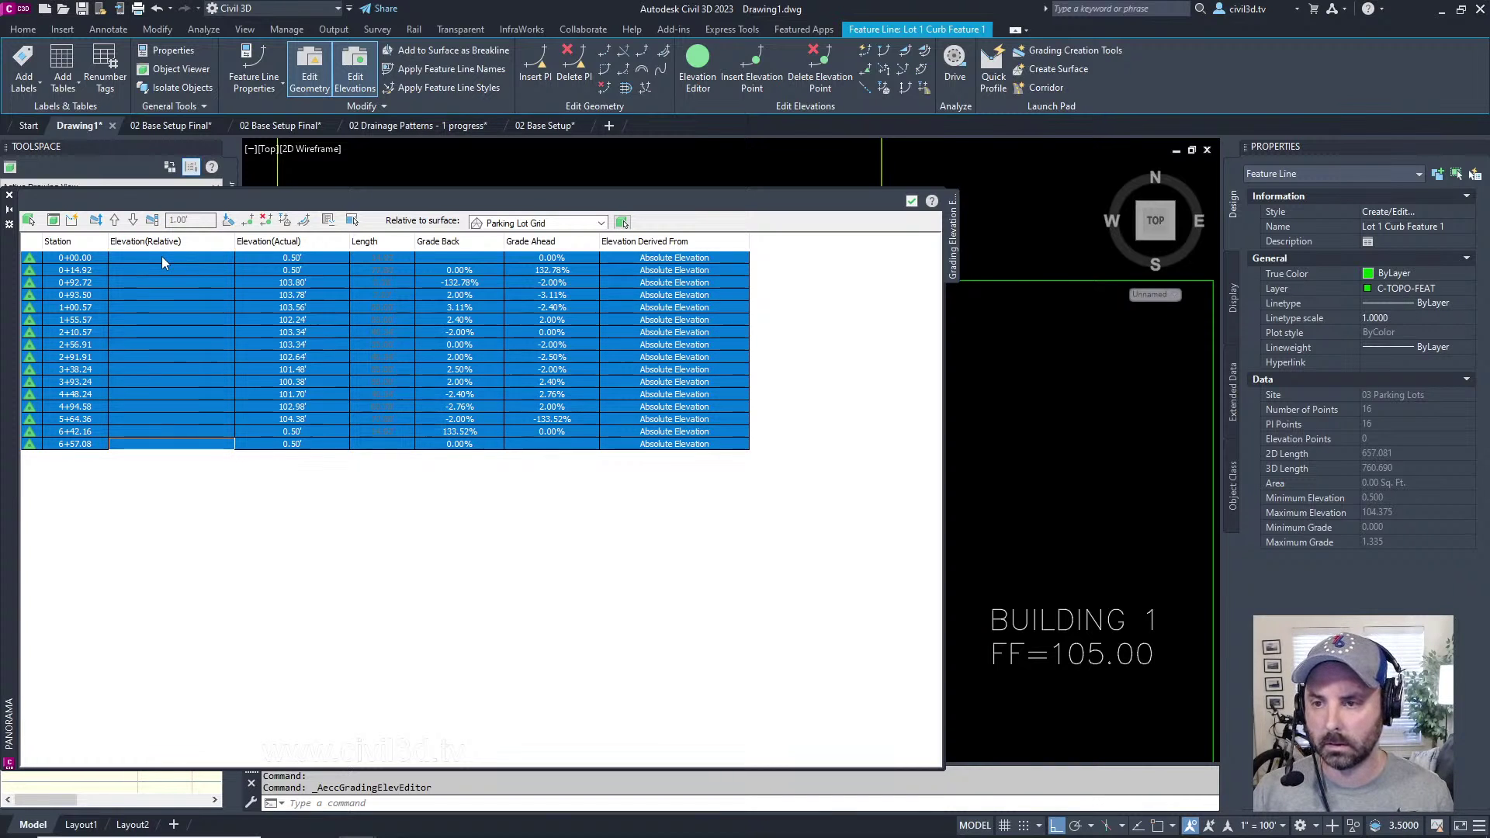
left_click(702, 261)
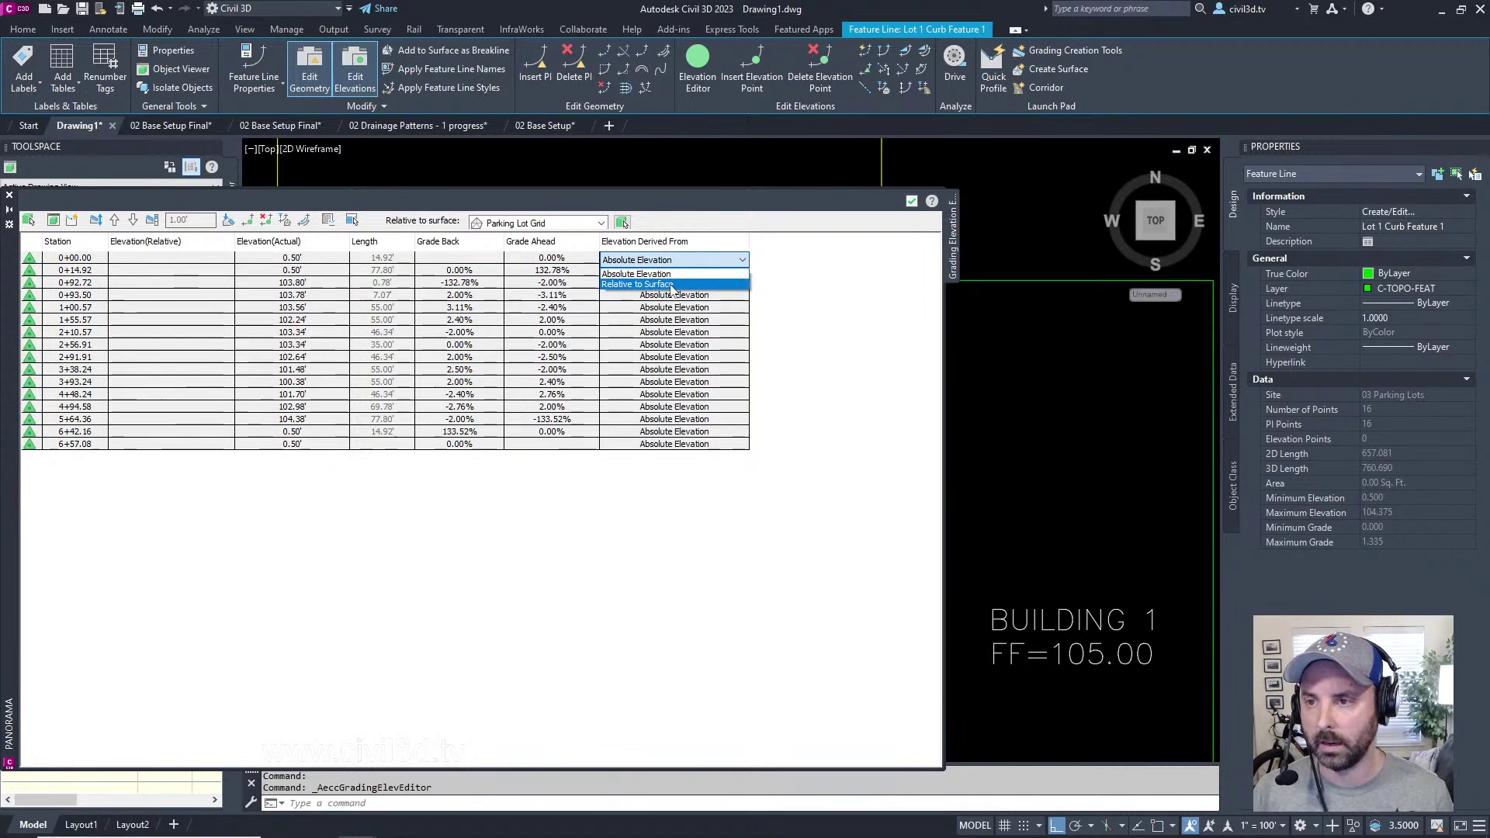
left_click(671, 284)
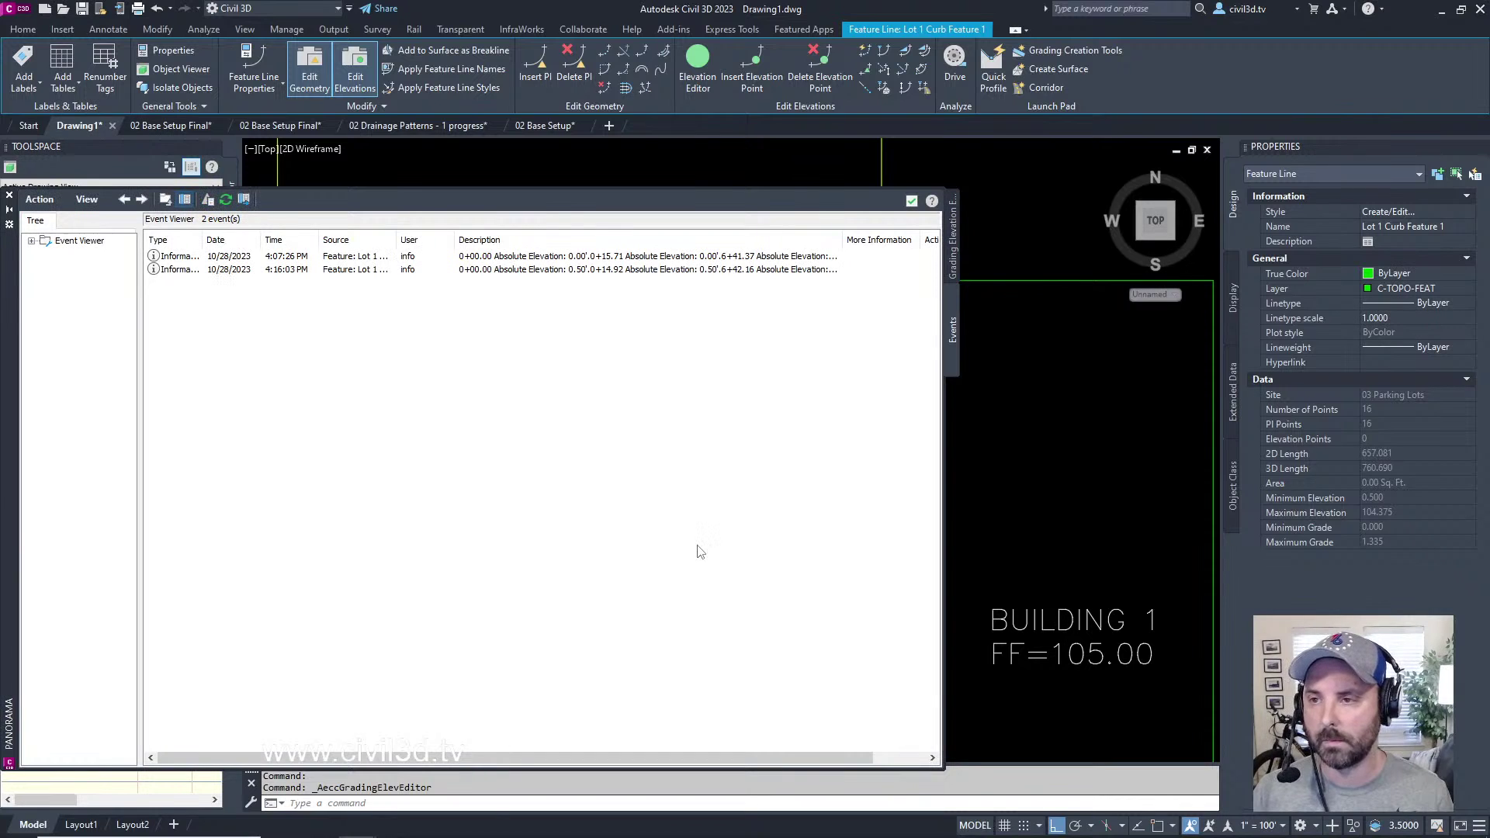
left_click(912, 201)
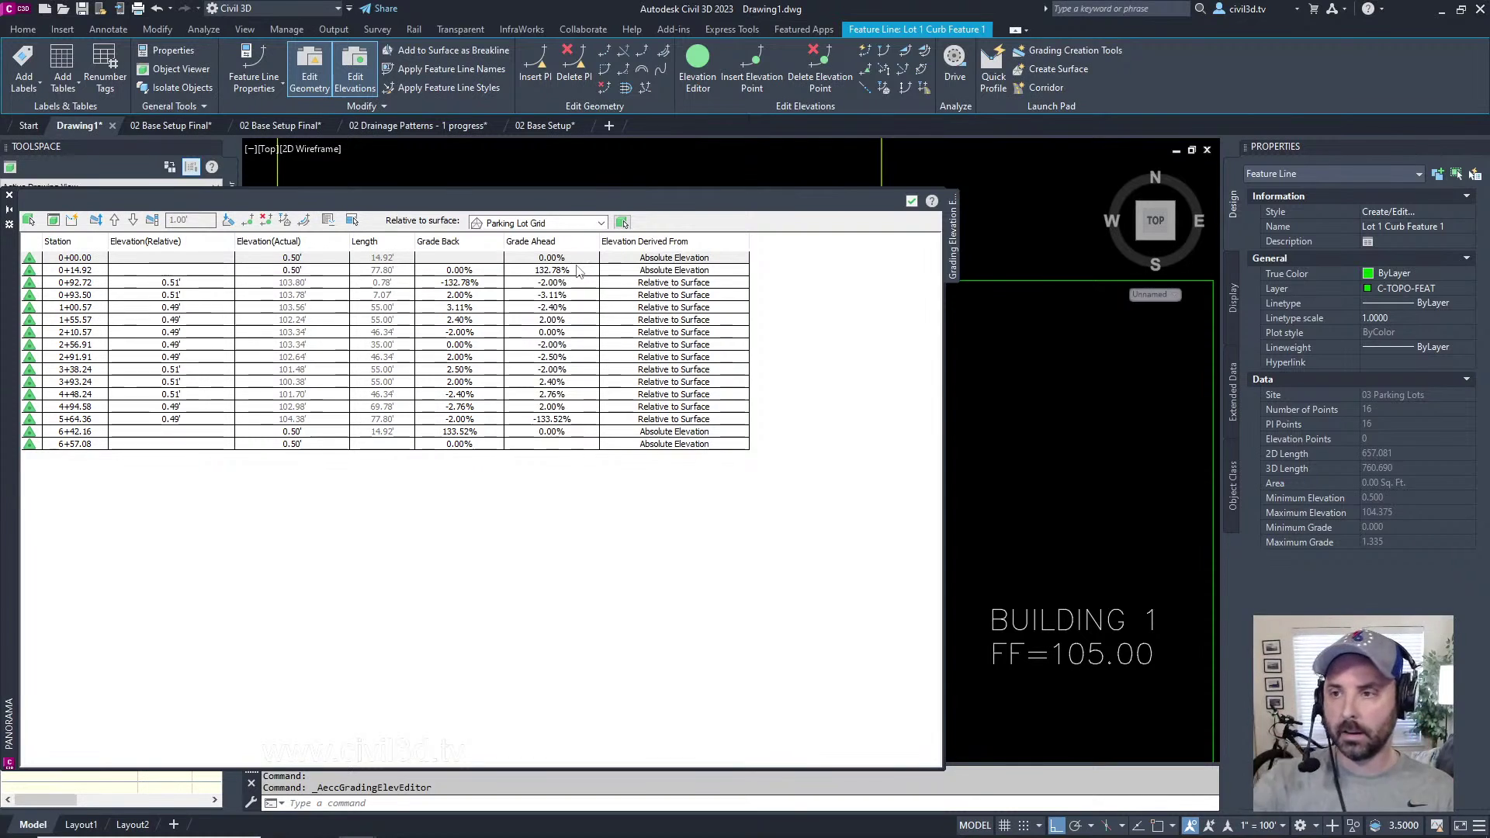
- Try to set the elevation at station 0+00.00 to be derived from Relative to Surface
left_click(681, 269)
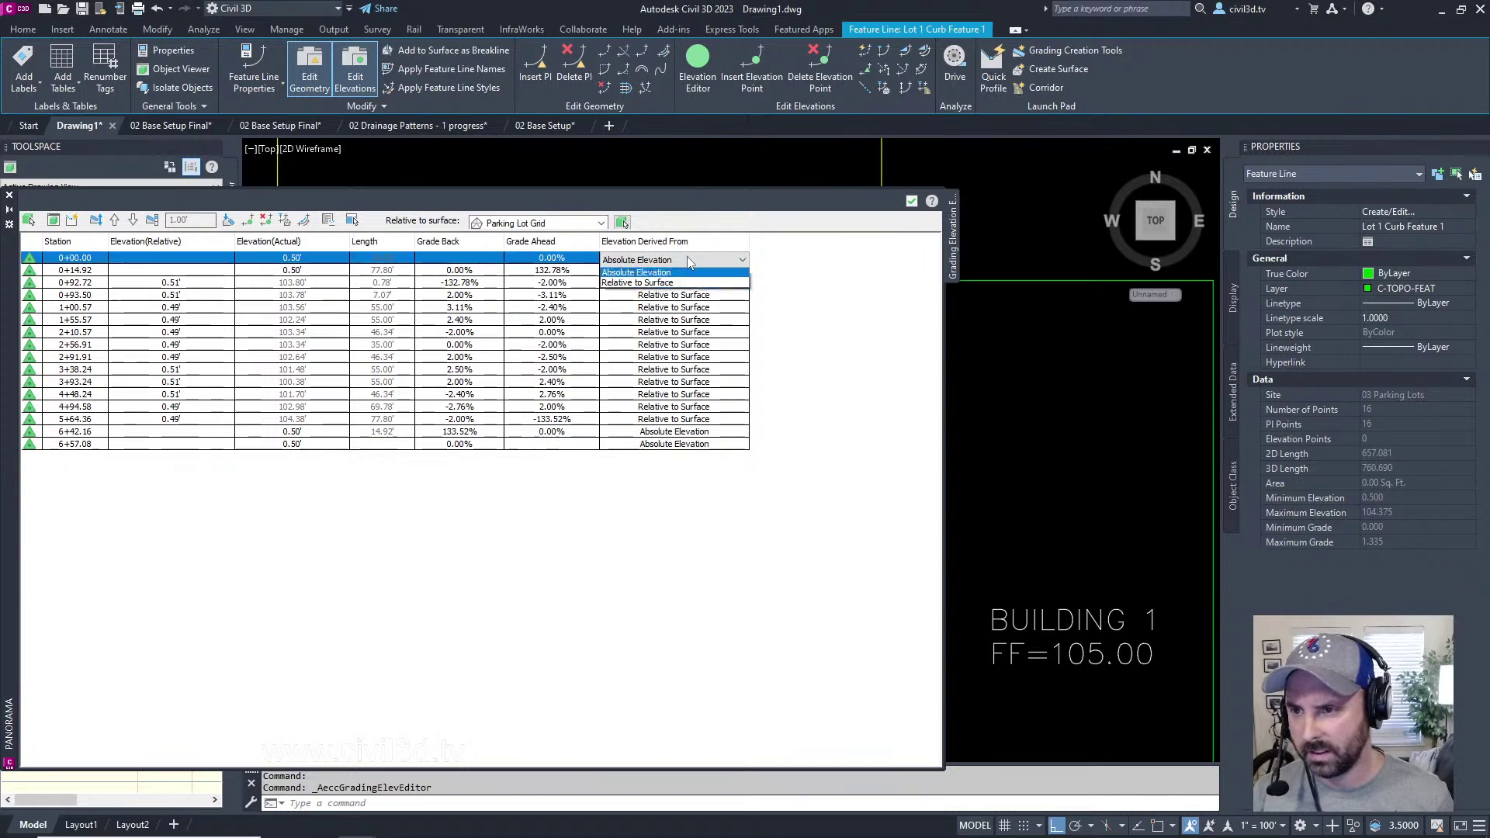
left_click(666, 287)
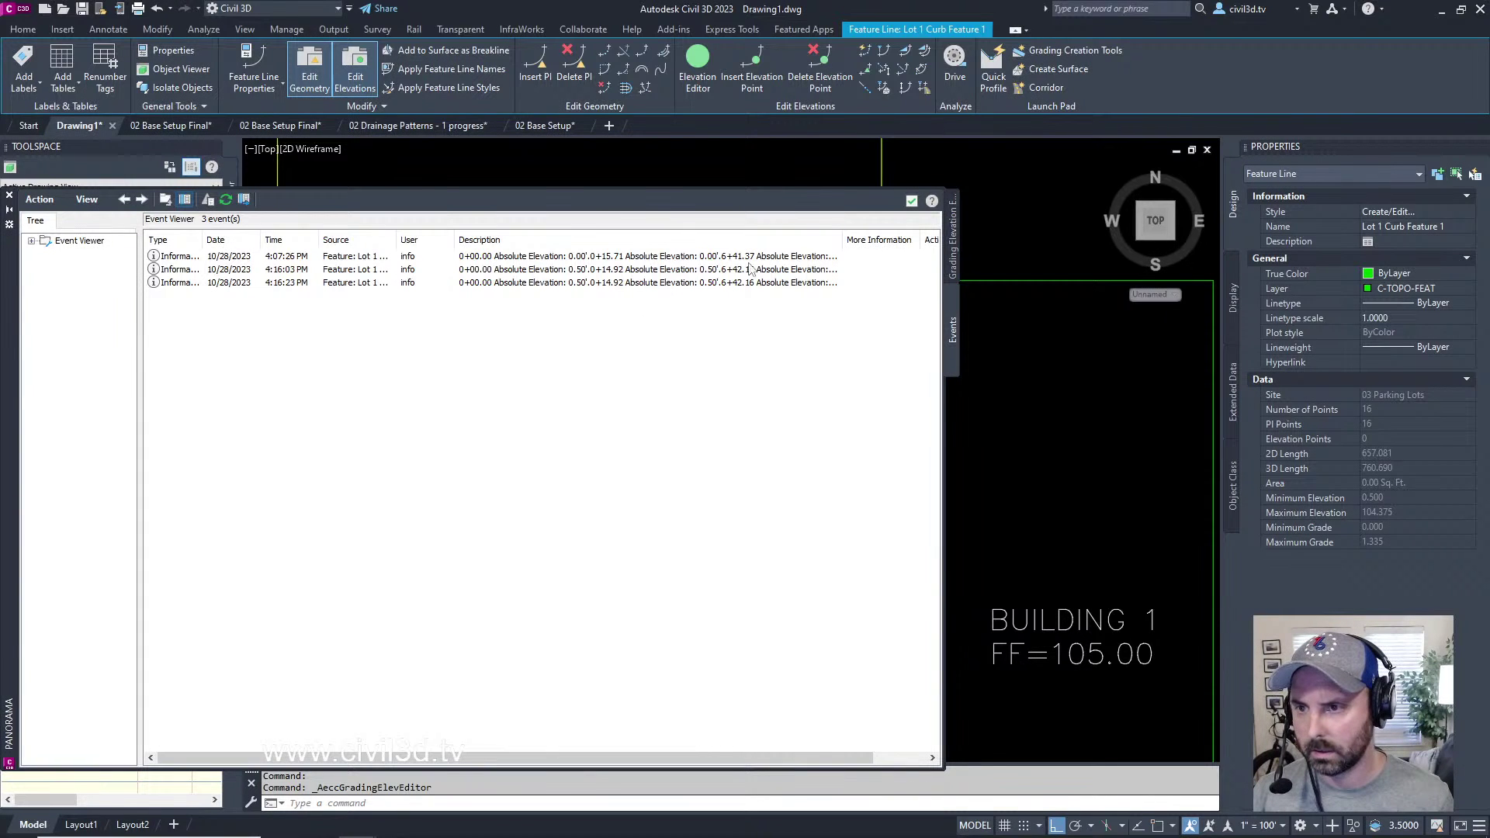
left_click(911, 201)
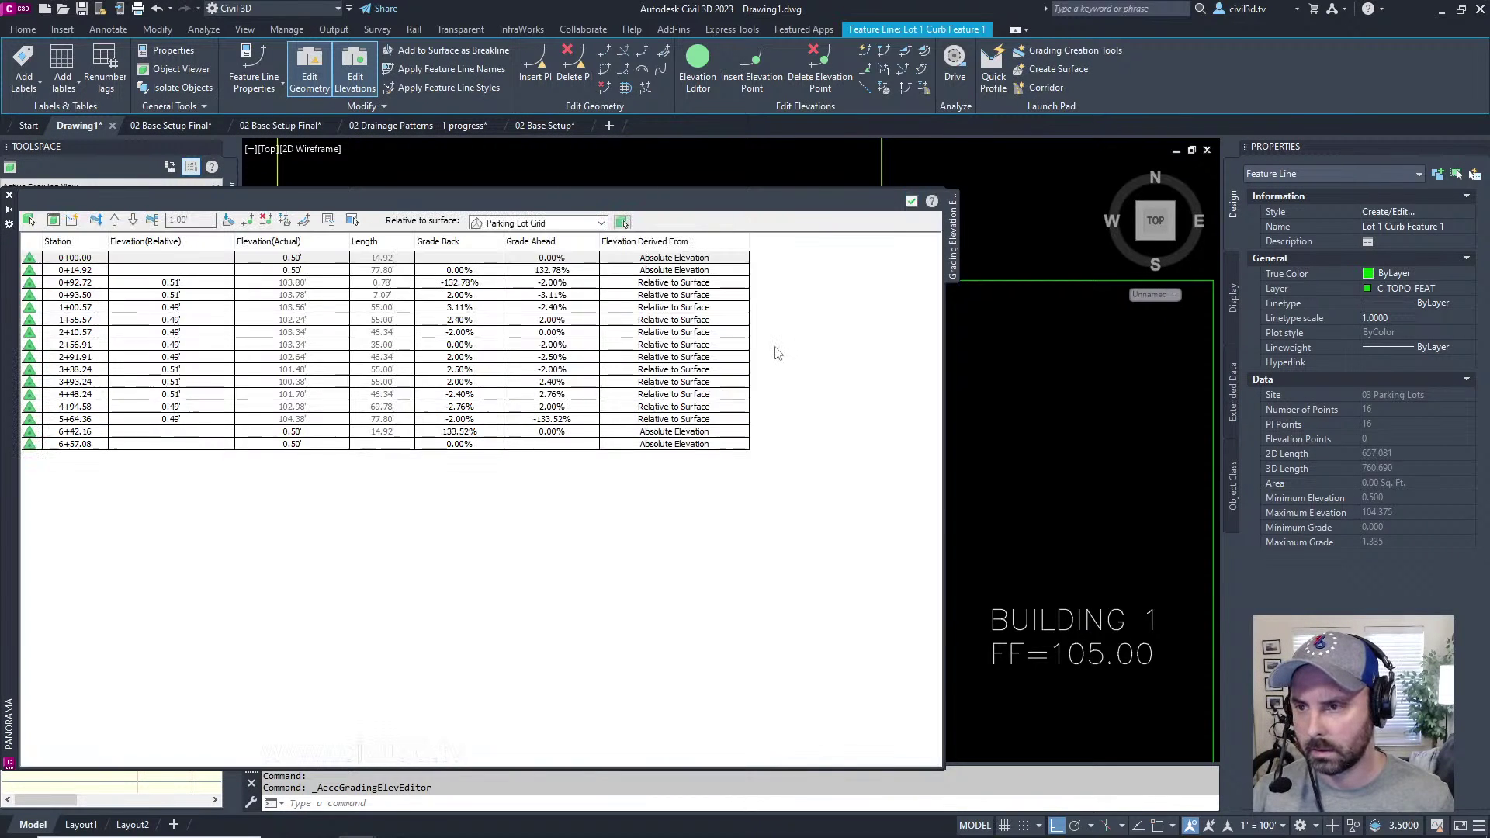
- Set the relative elevation of Lot 1 Curb Feature 1's surface-relative points to 0.5 and finish the elevation editing
left_click(181, 264)
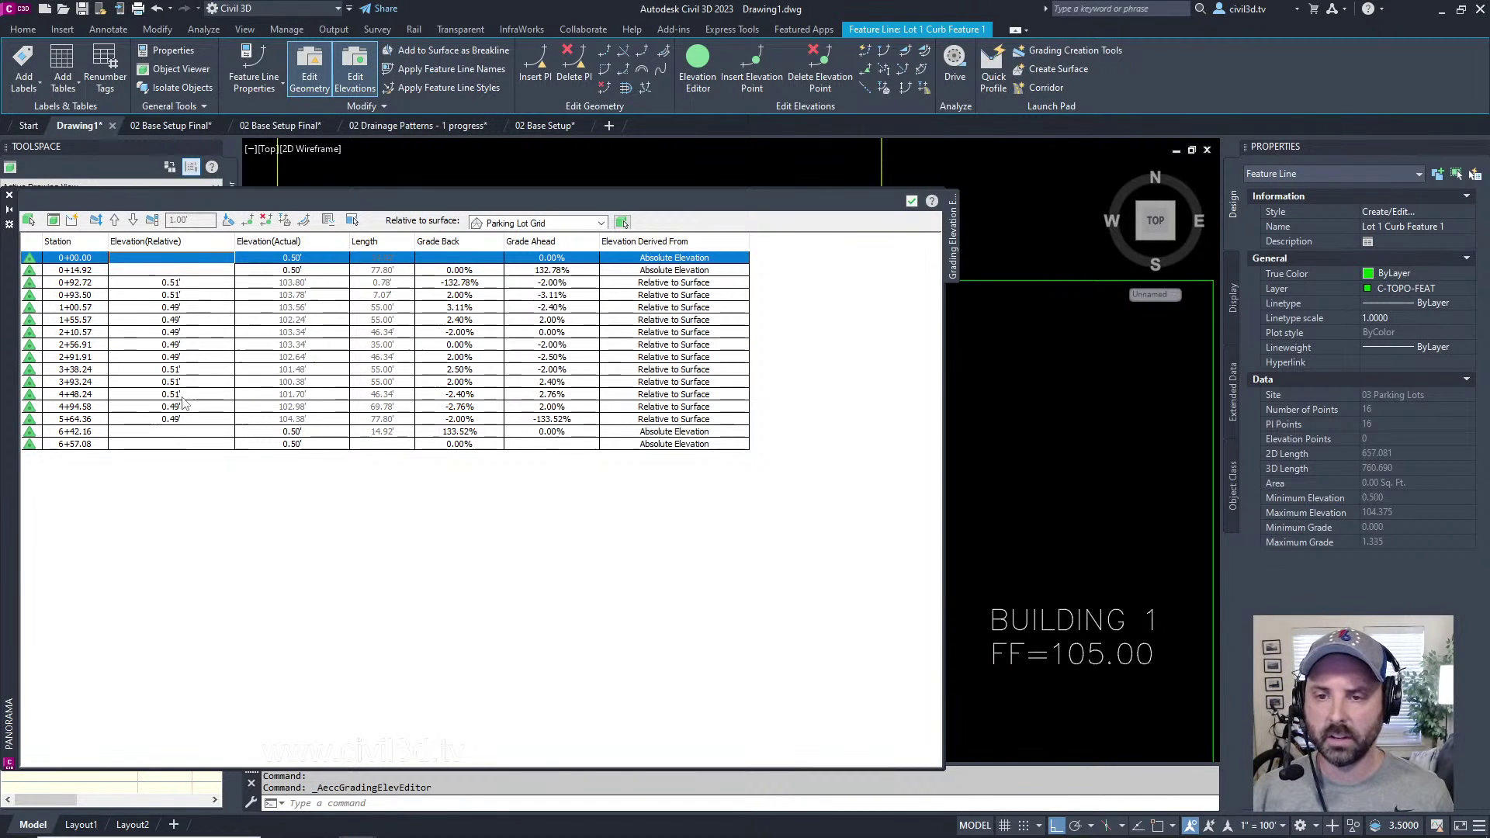
left_click(175, 444, "shift")
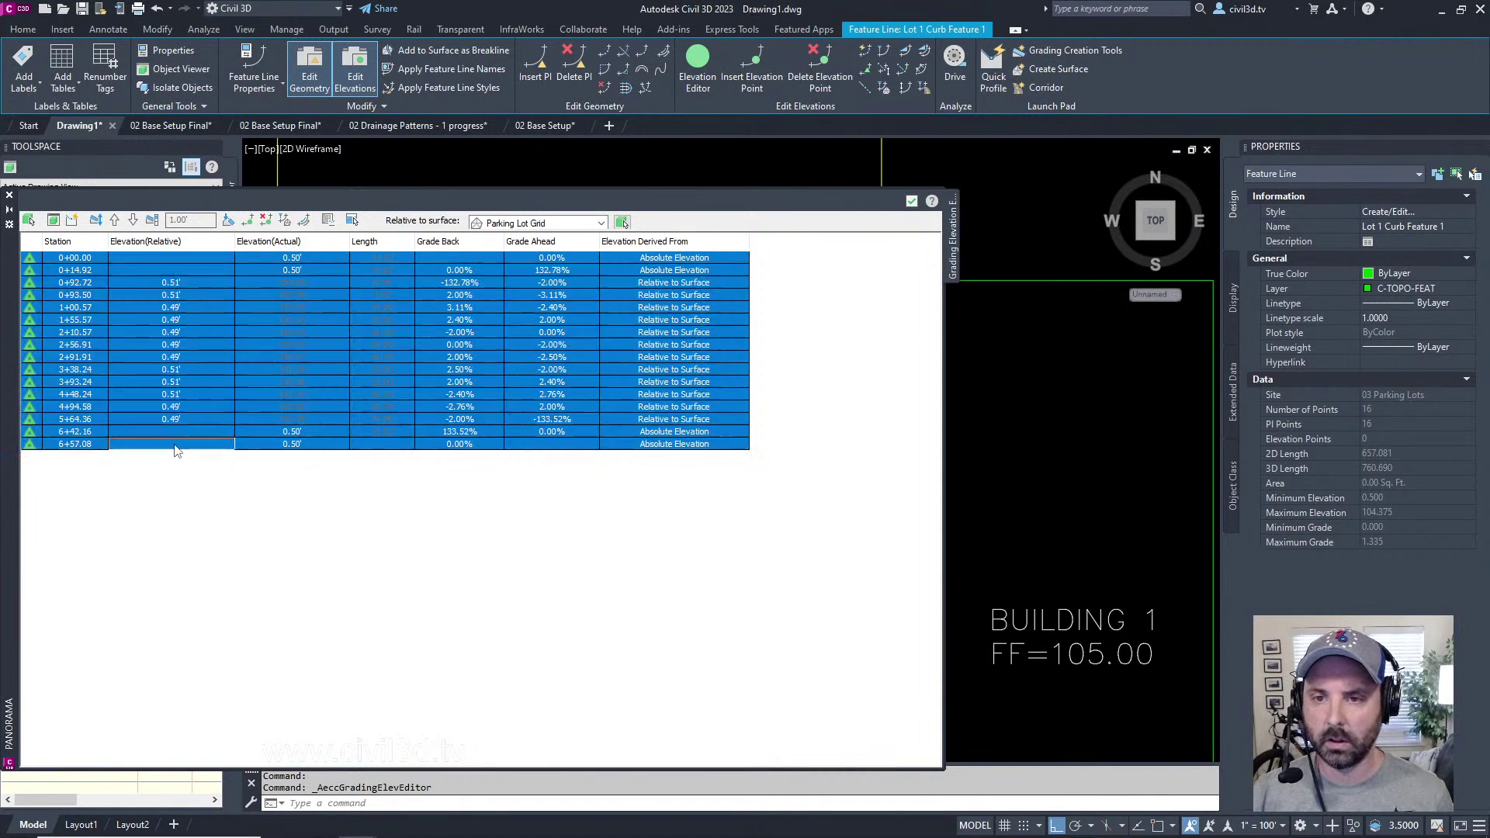
double_click(173, 284)
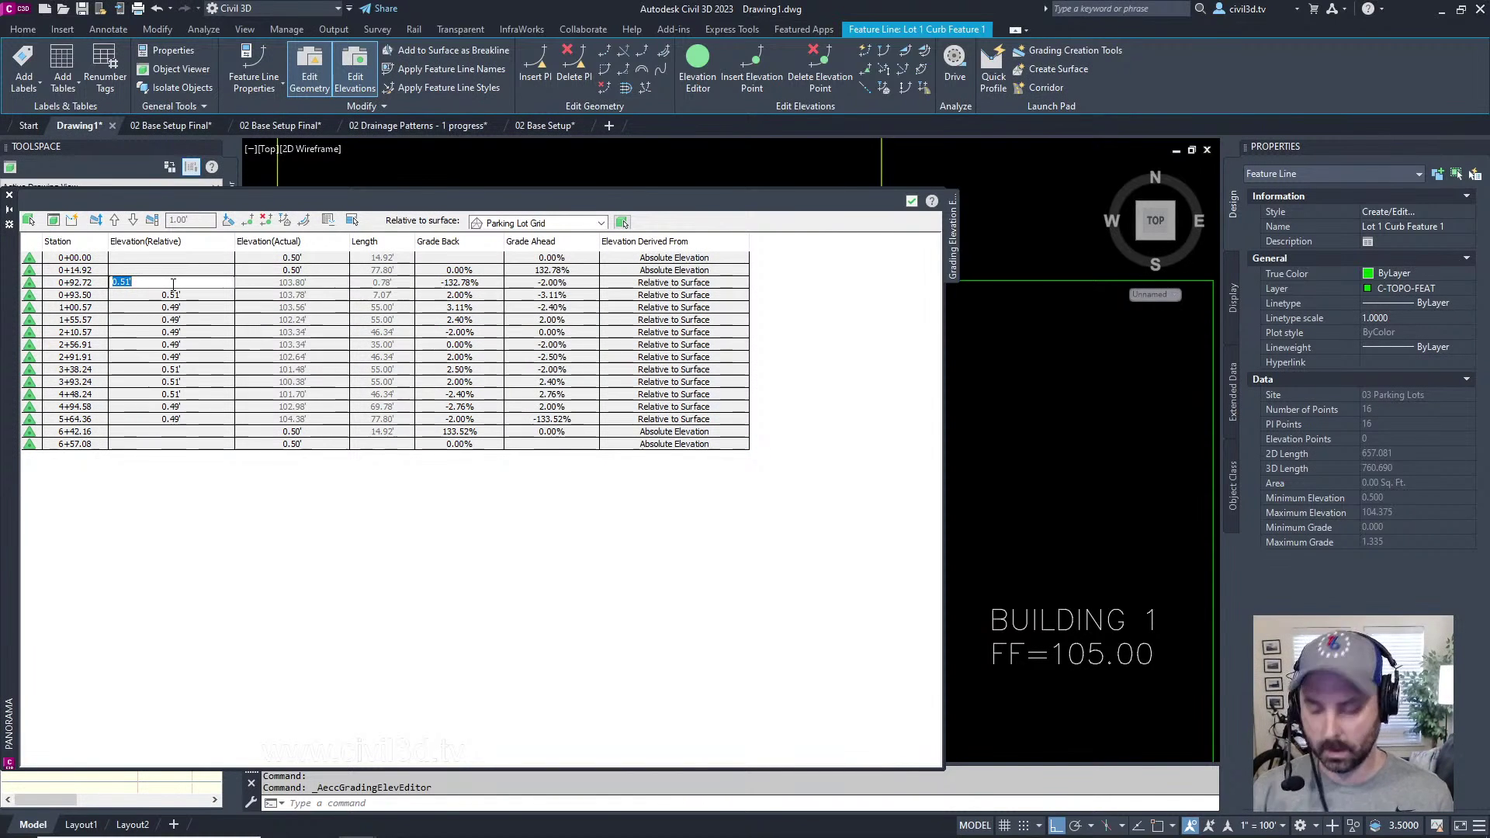
type(".5")
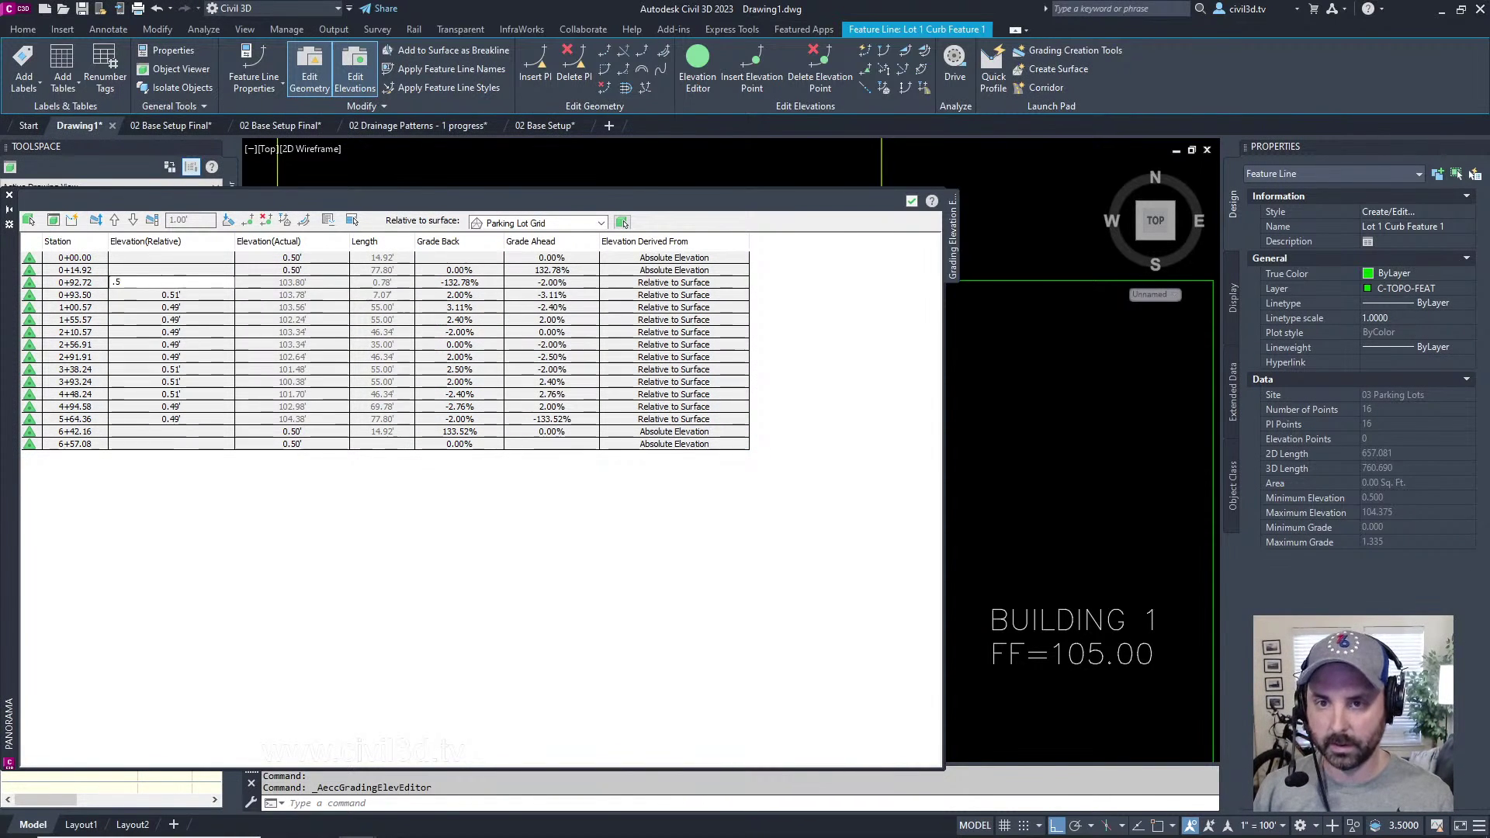
key("Return")
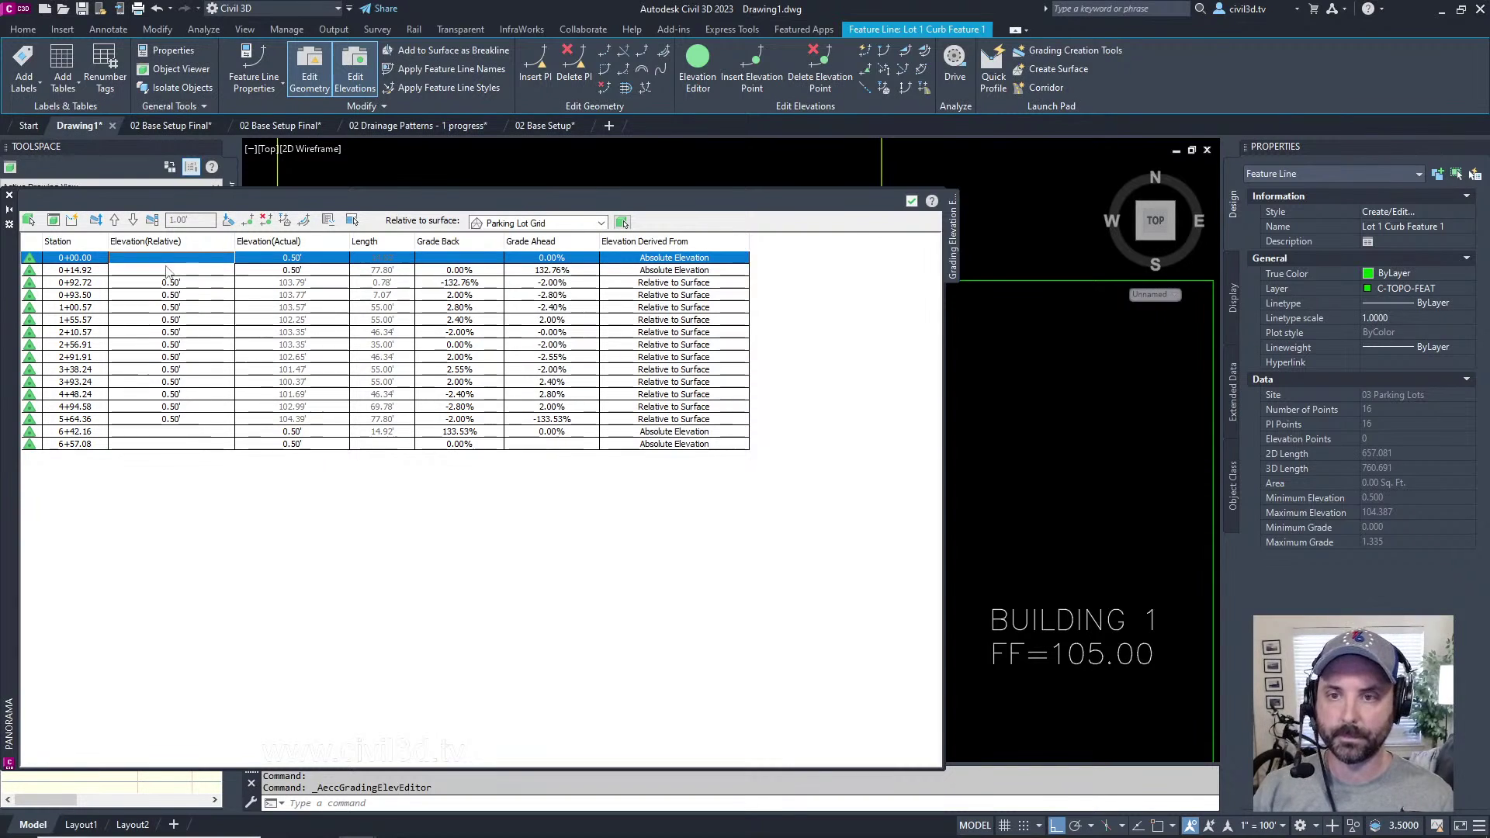
left_click(911, 203)
- Check elevations with Quick Elevation Edit at the curve ends of the perimeter and island curb and EOP feature lines
scroll(682, 342, "up", 4)
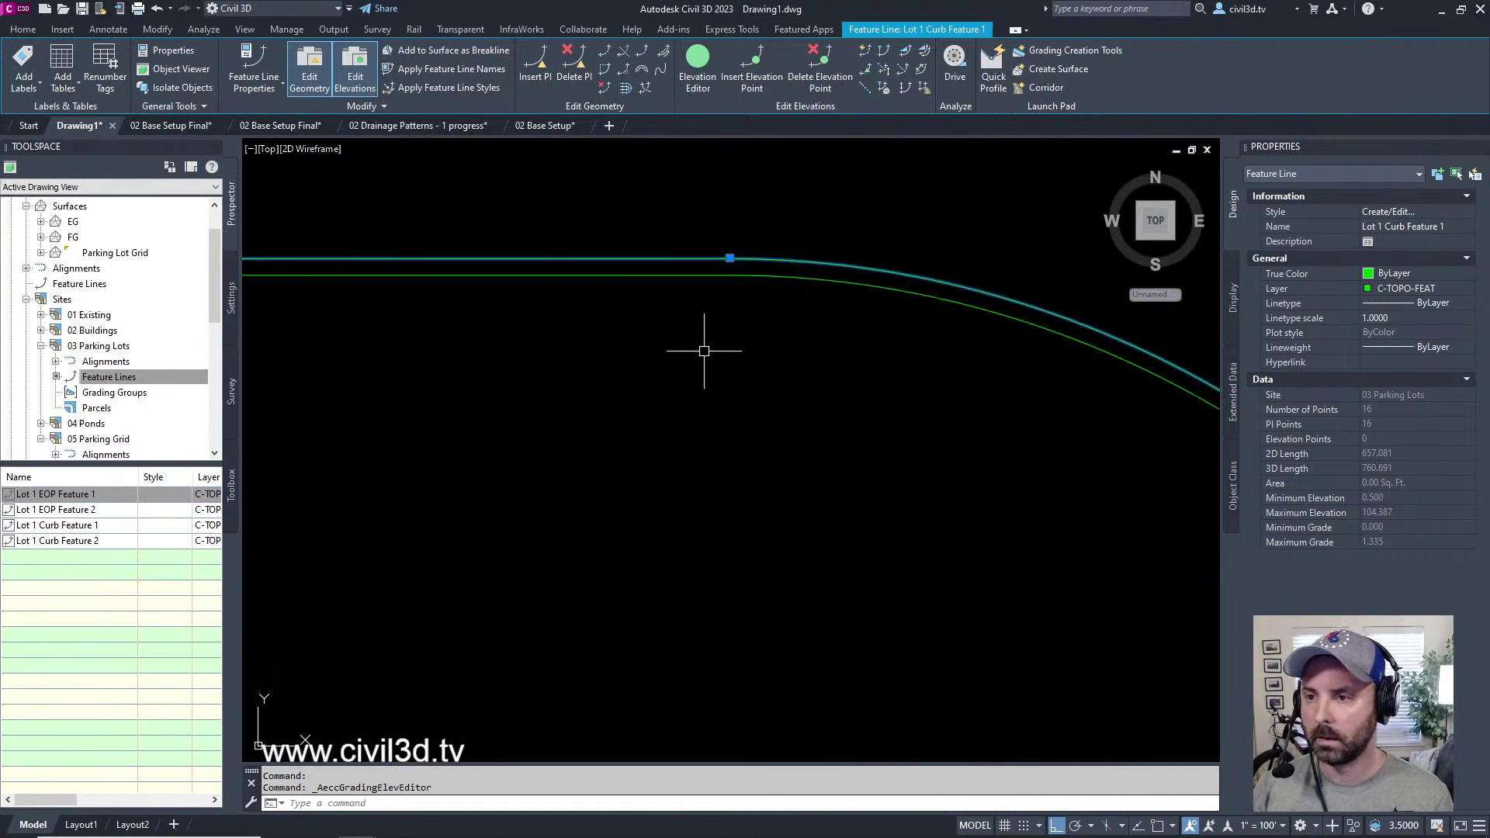
key("Escape")
key("Escape")
scroll(691, 332, "down", 3)
left_click(664, 347)
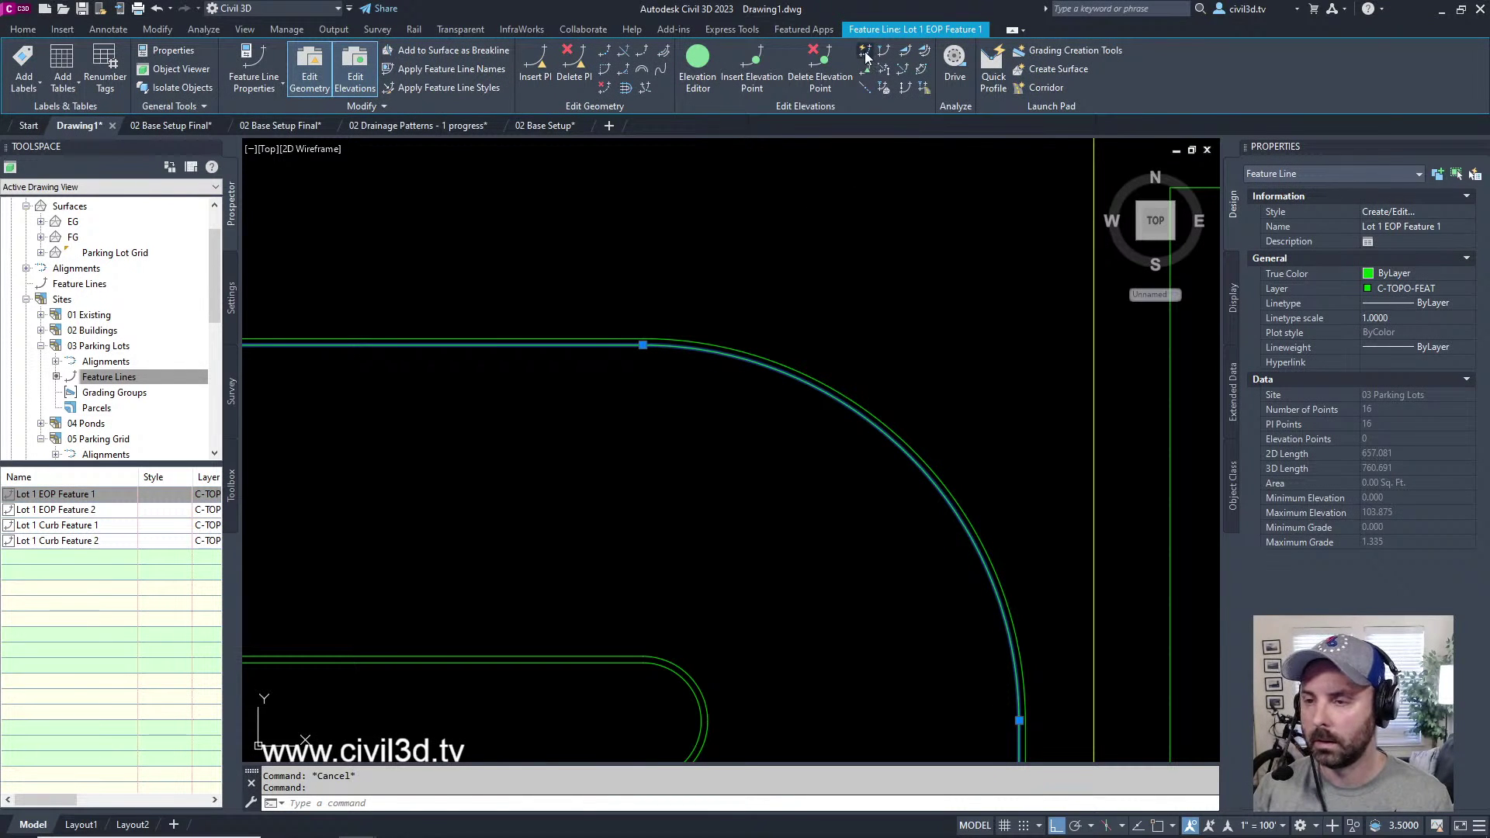
left_click(864, 53)
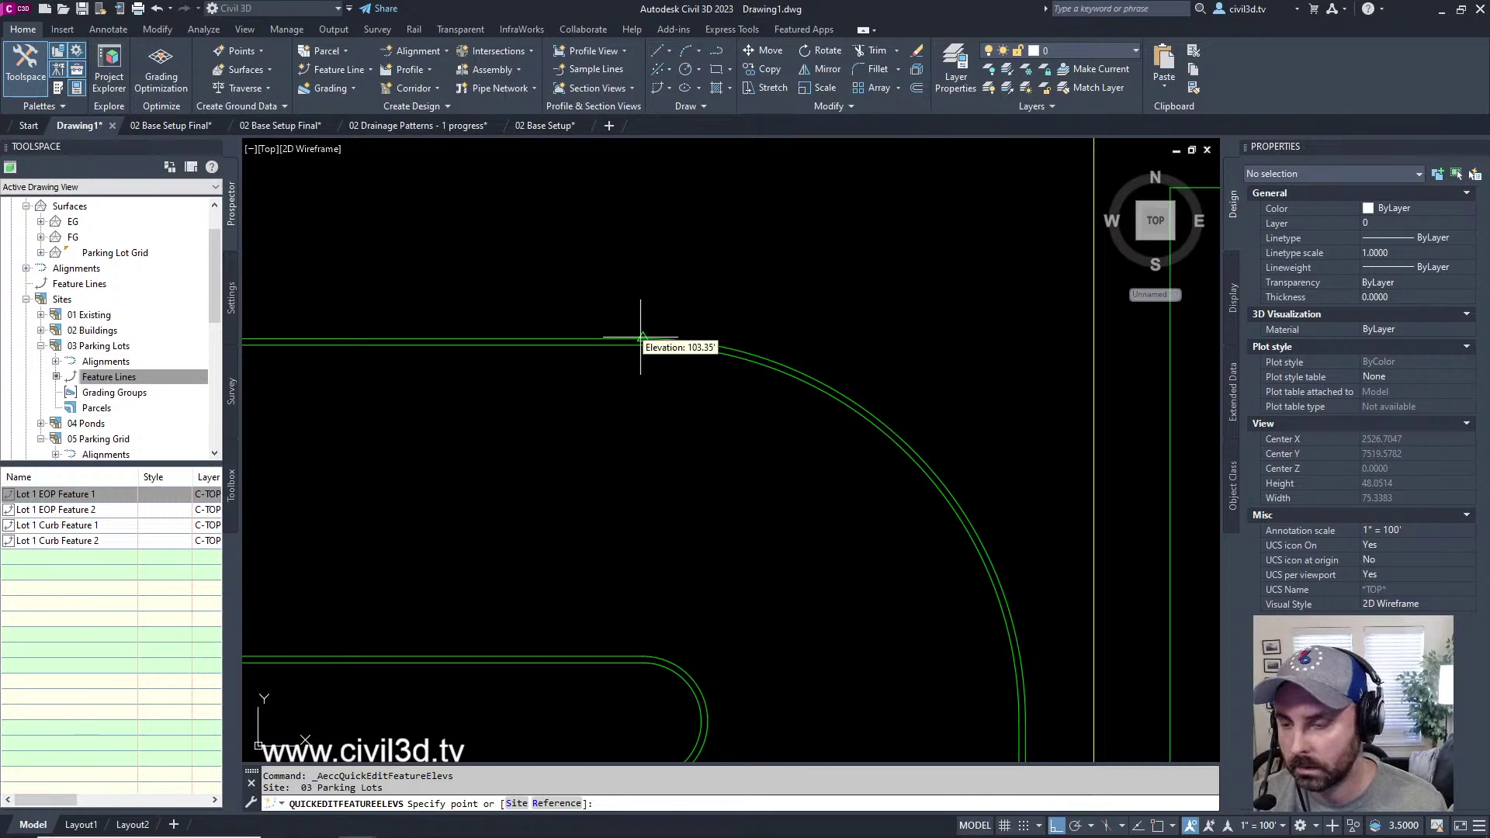
scroll(582, 386, "down", 3)
scroll(432, 349, "up", 4)
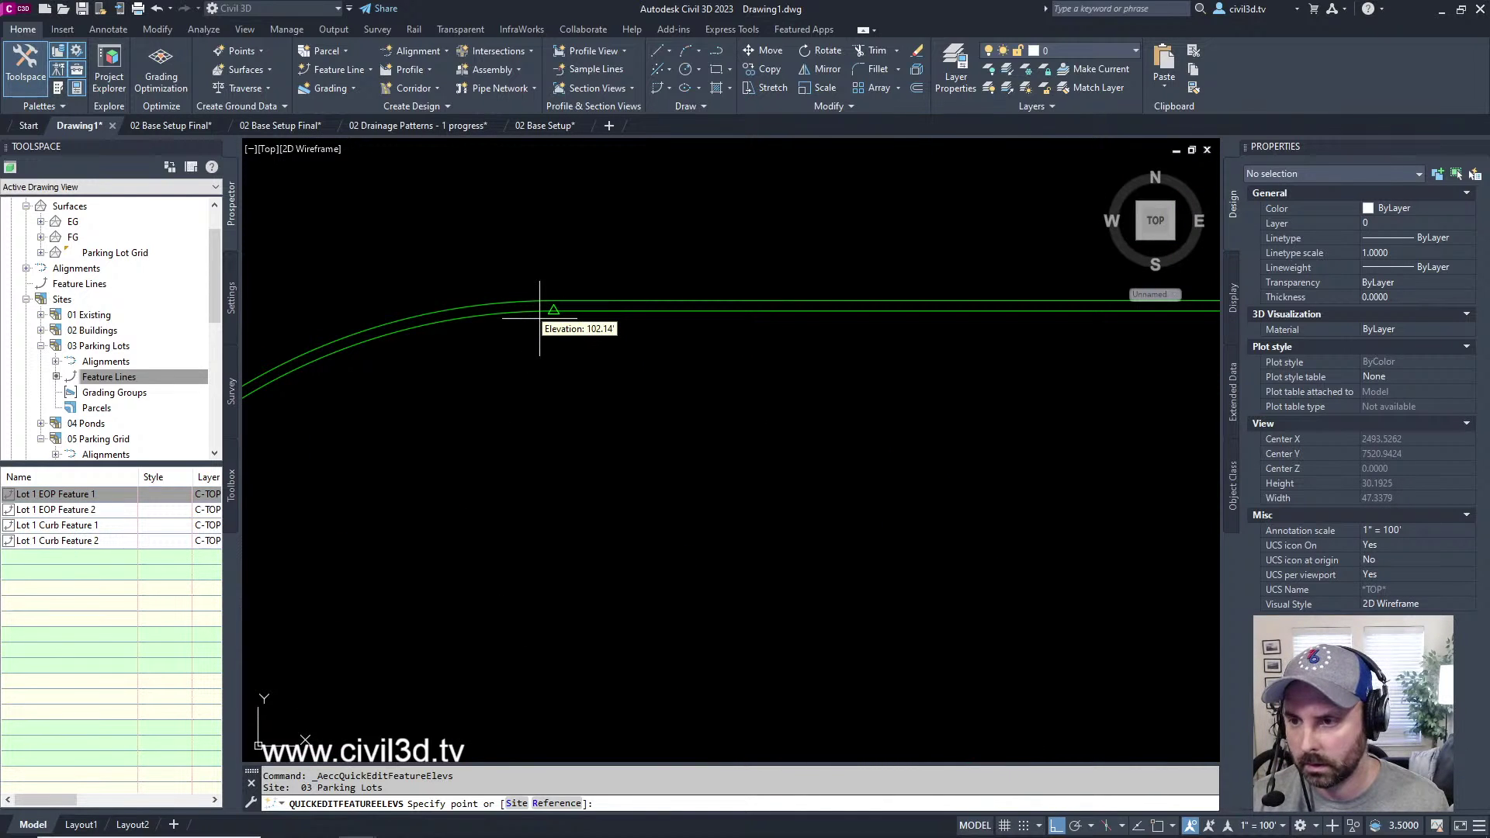
scroll(543, 305, "down", 3)
scroll(565, 482, "up", 4)
middle_click_drag(494, 363, 493, 356)
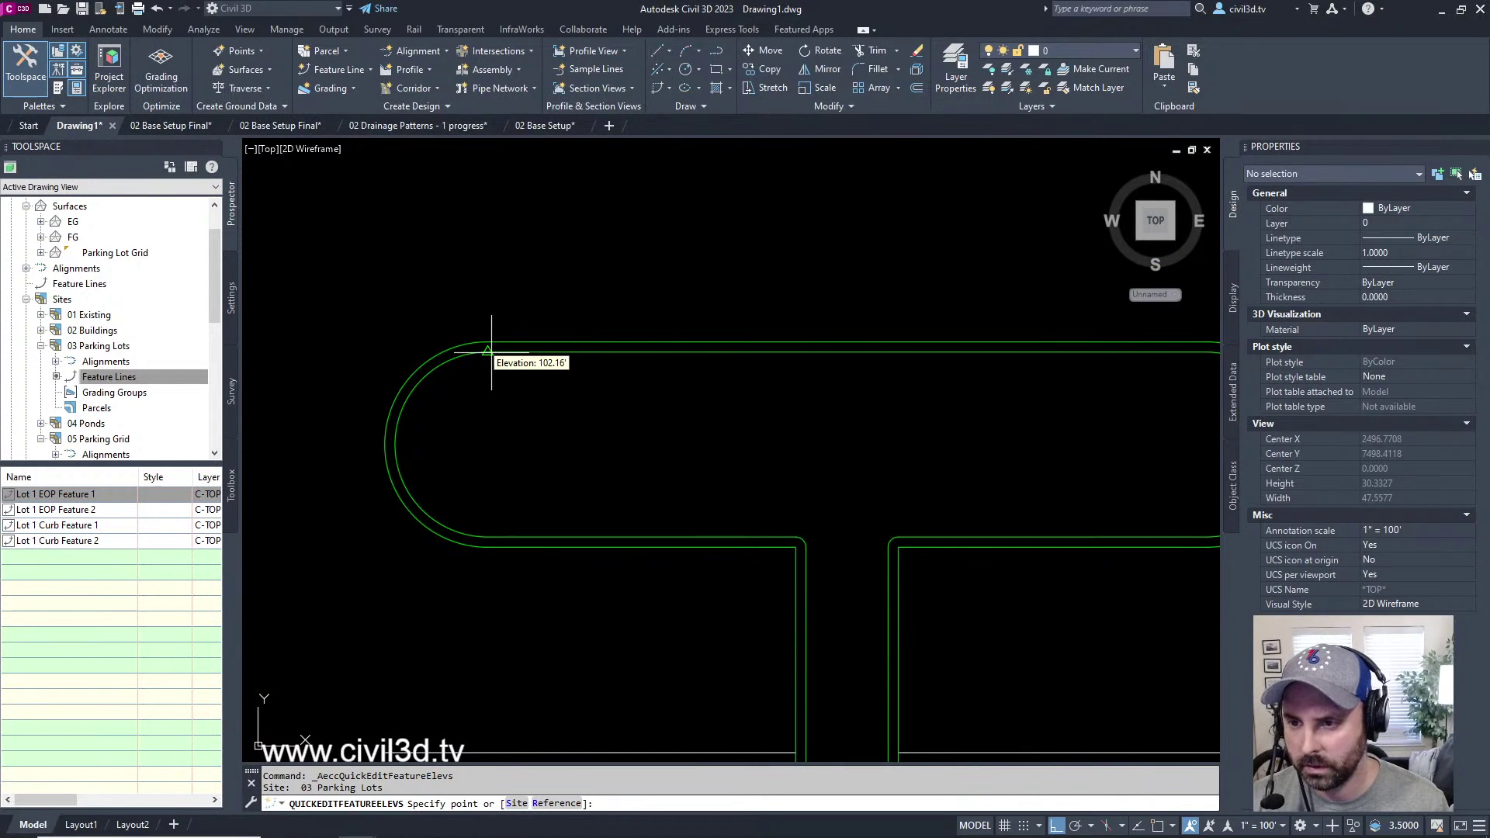
key("Escape")
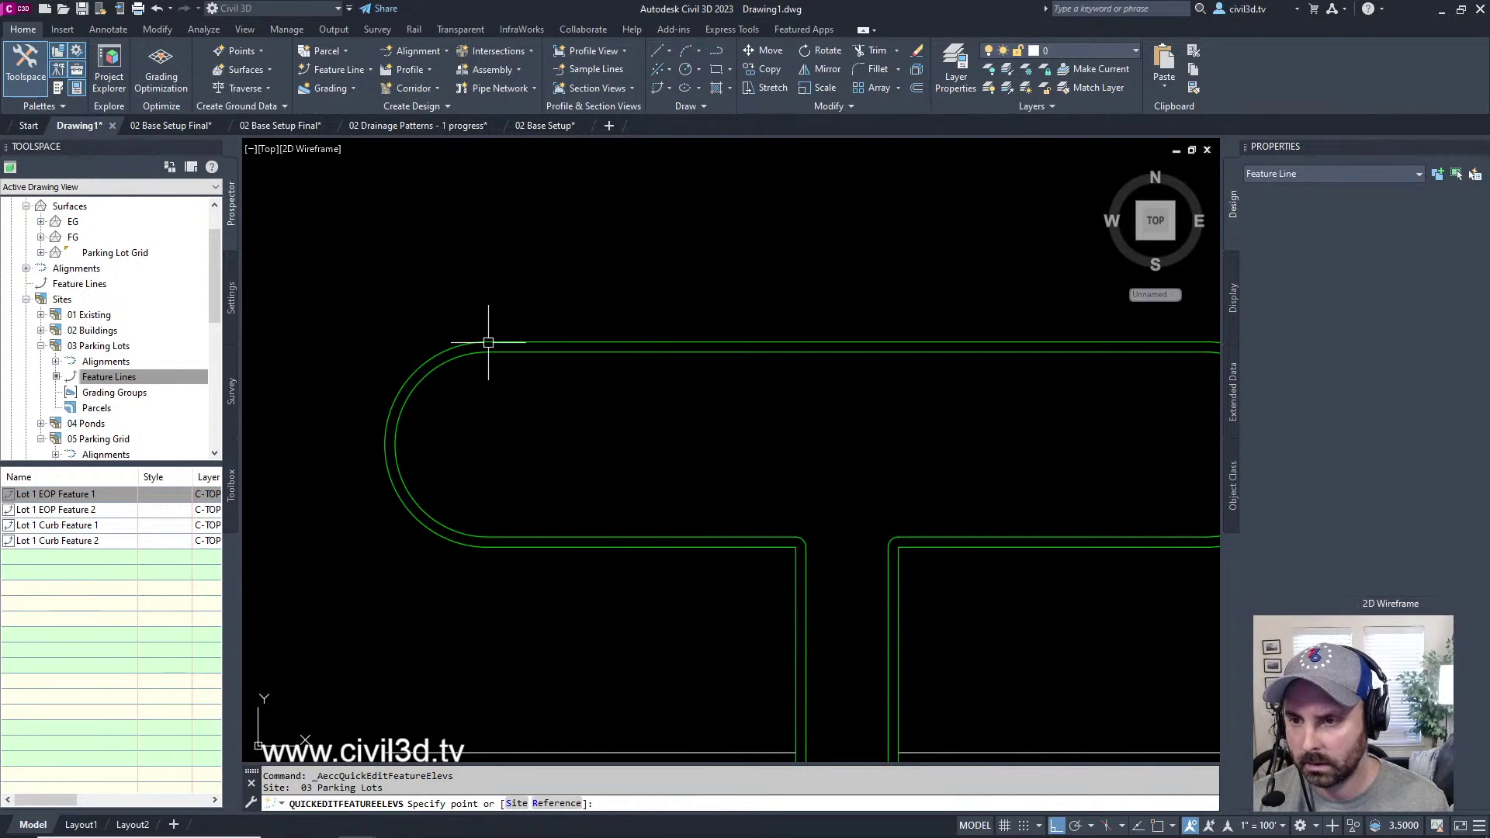
left_click(543, 353)
key("Escape")
- Start editing the elevations of Lot 1 Curb Feature 2 and set its reference surface to Parking Lot Grid
scroll(544, 356, "down", 4)
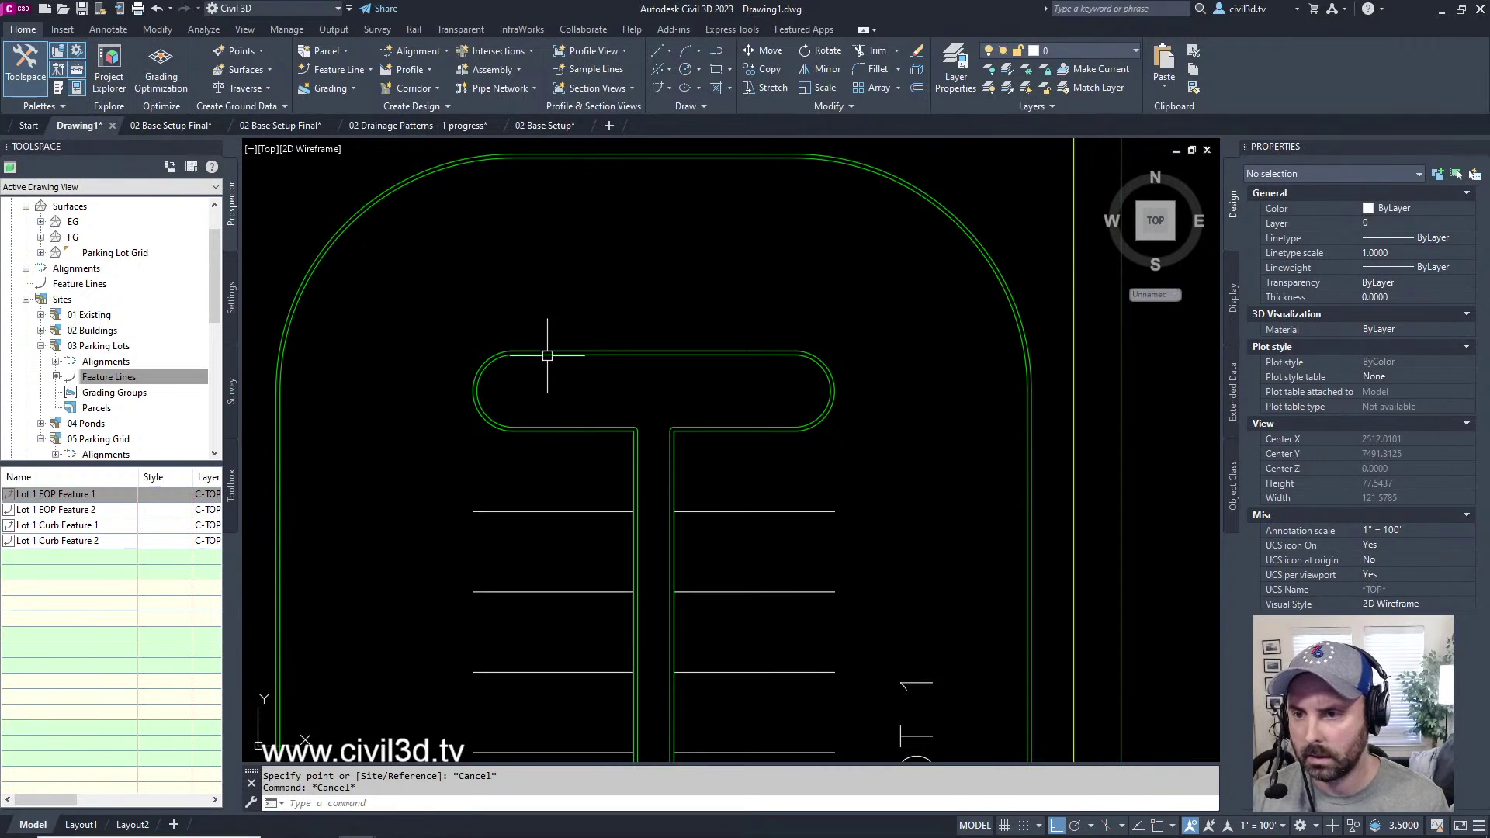
left_click(545, 354)
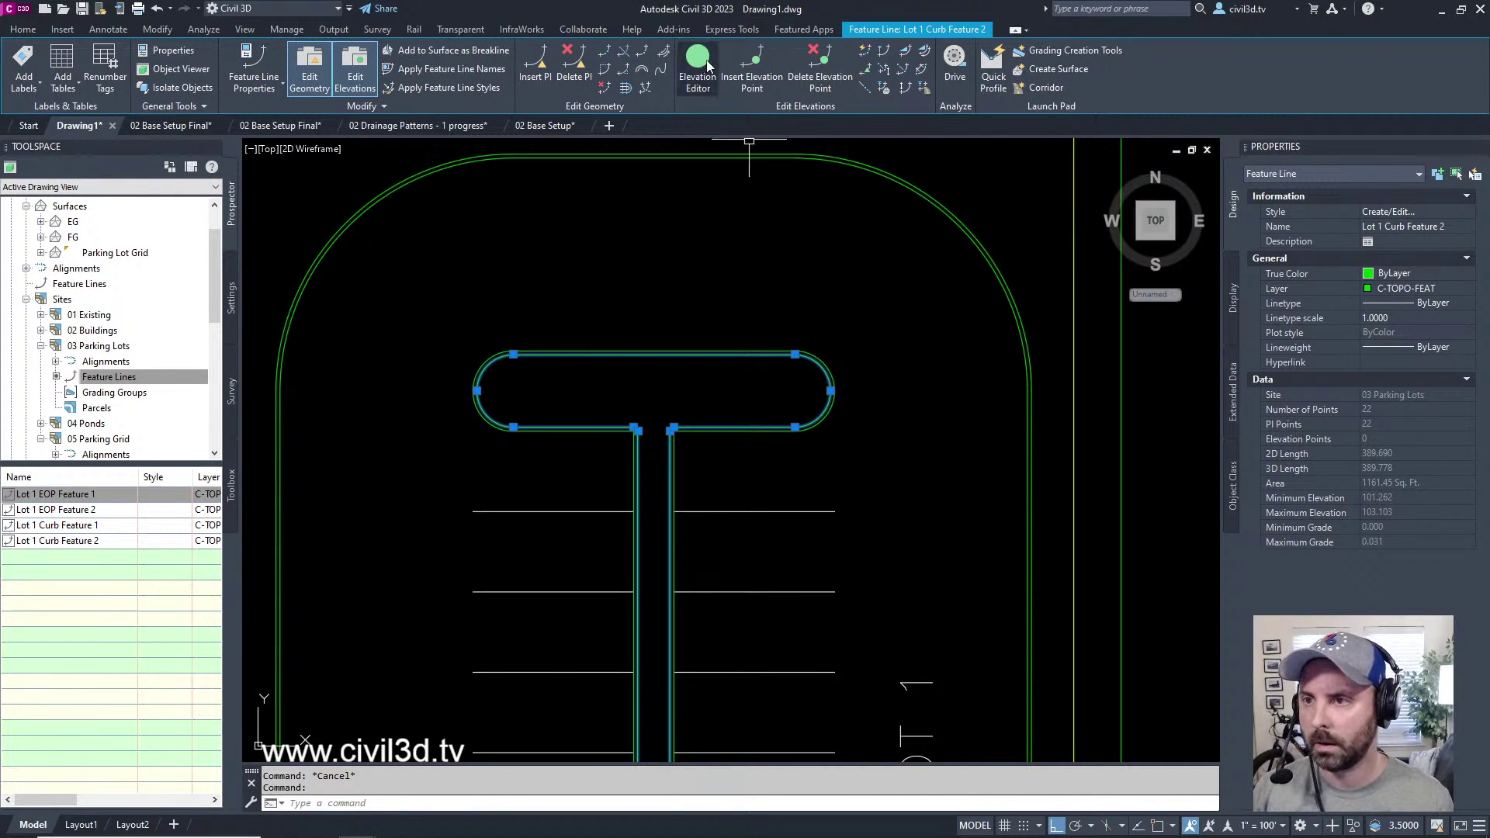
left_click(697, 62)
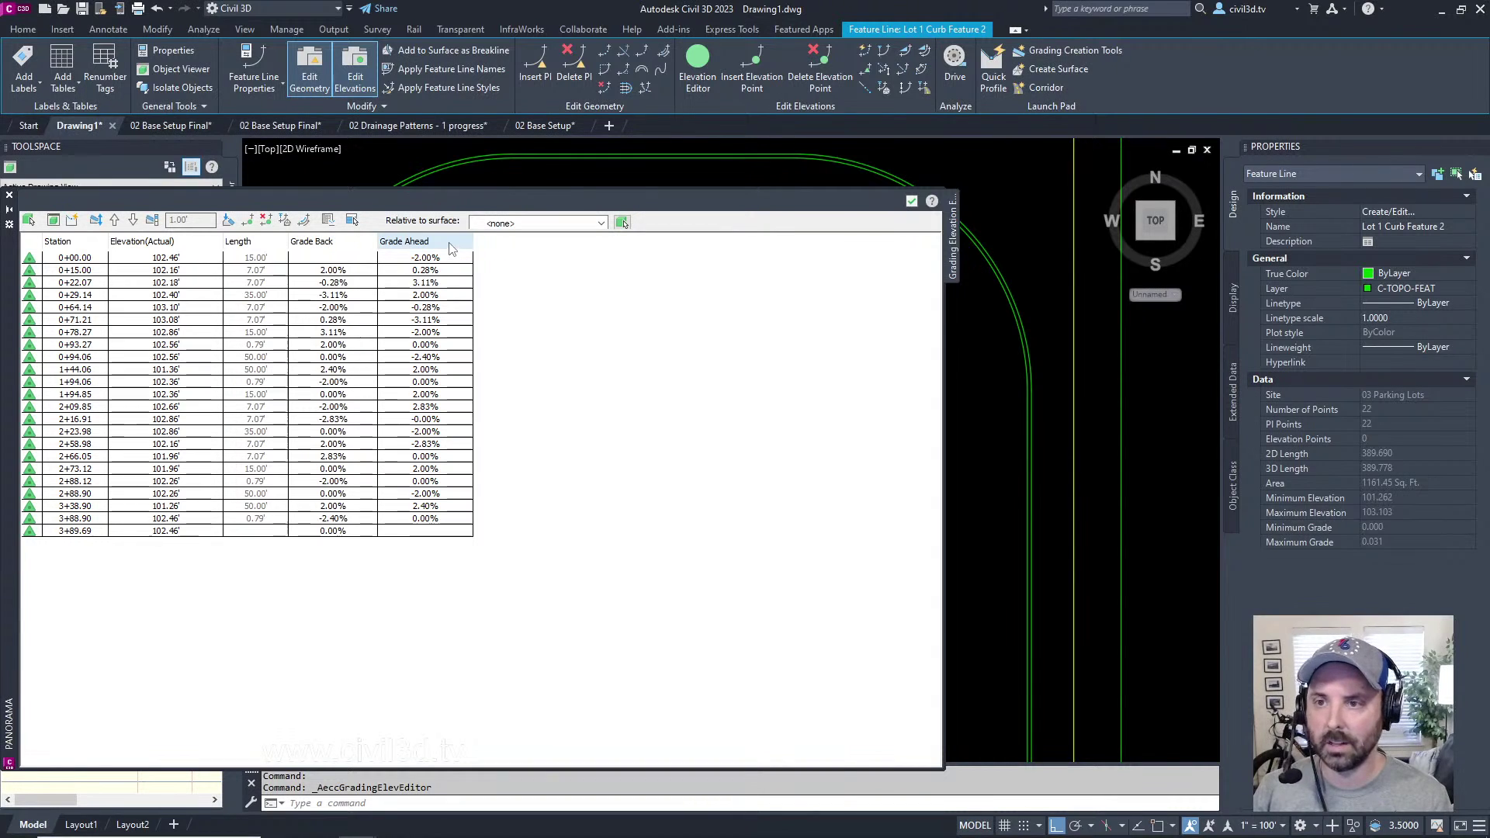
left_click(601, 223)
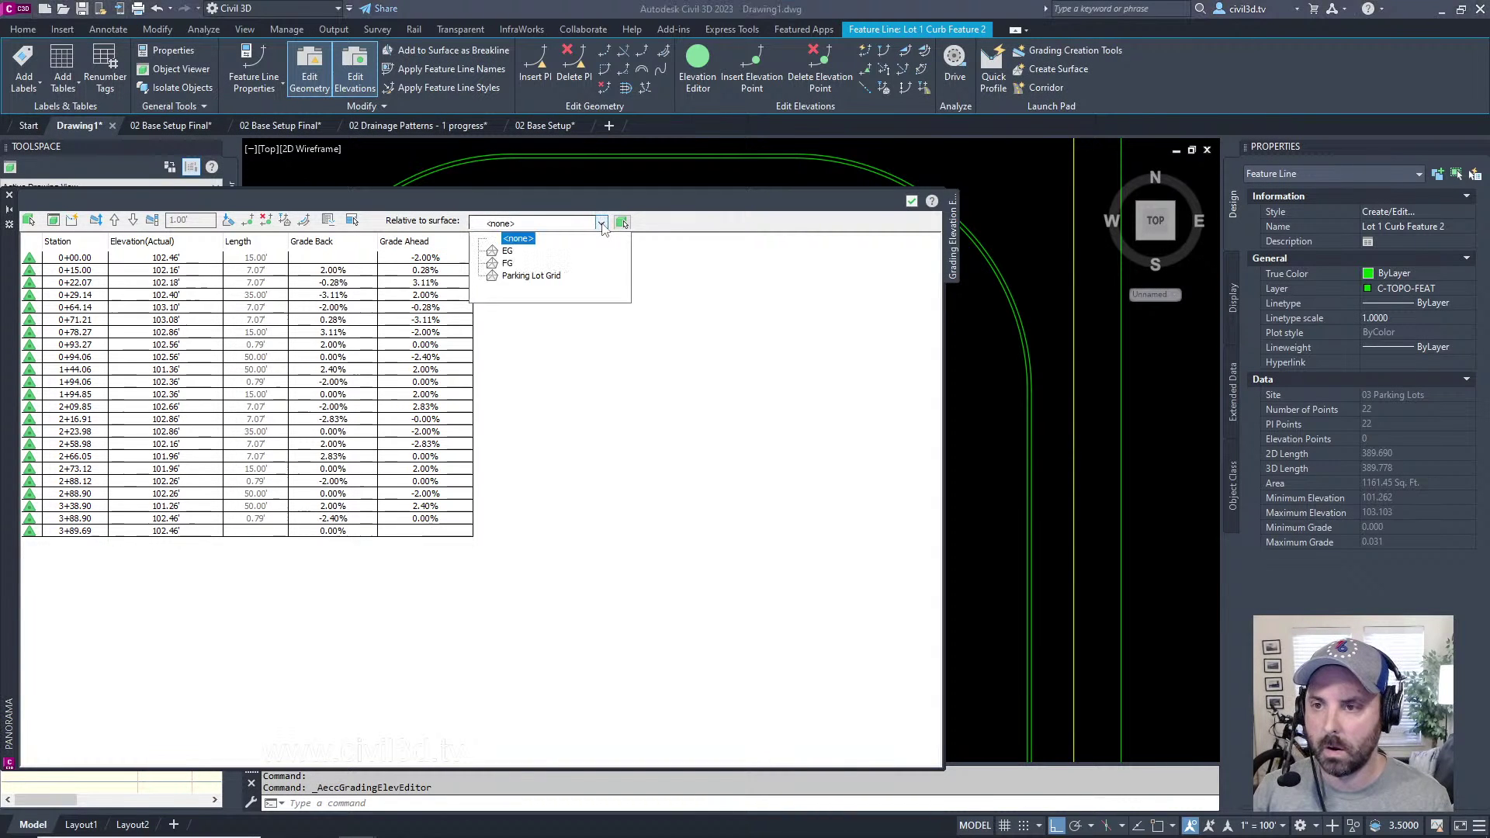
left_click(531, 276)
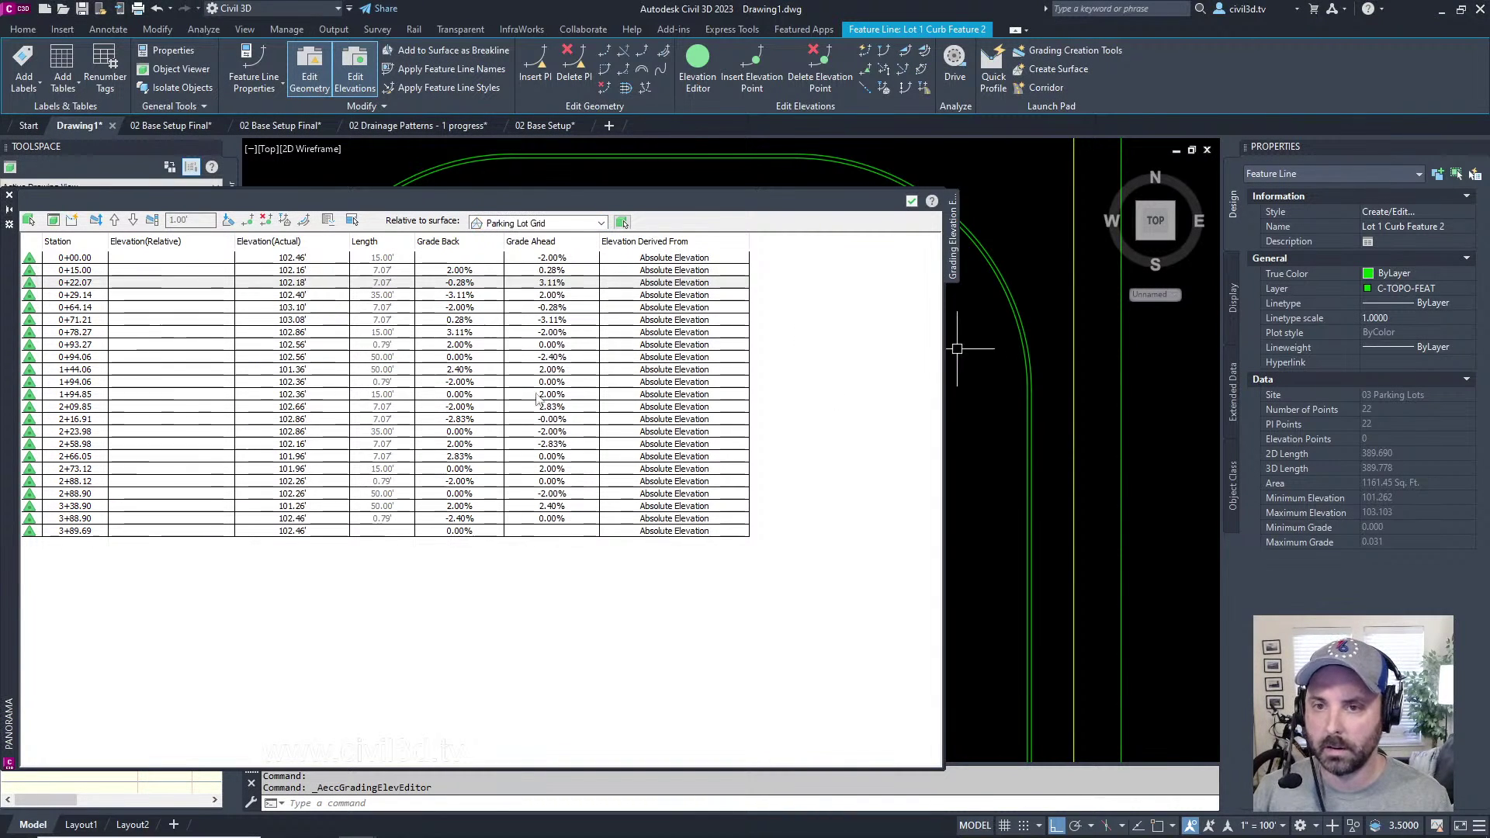
- Set the elevations of all Lot 1 Curb Feature 2 points to derive from Relative to Surface
left_click(72, 260)
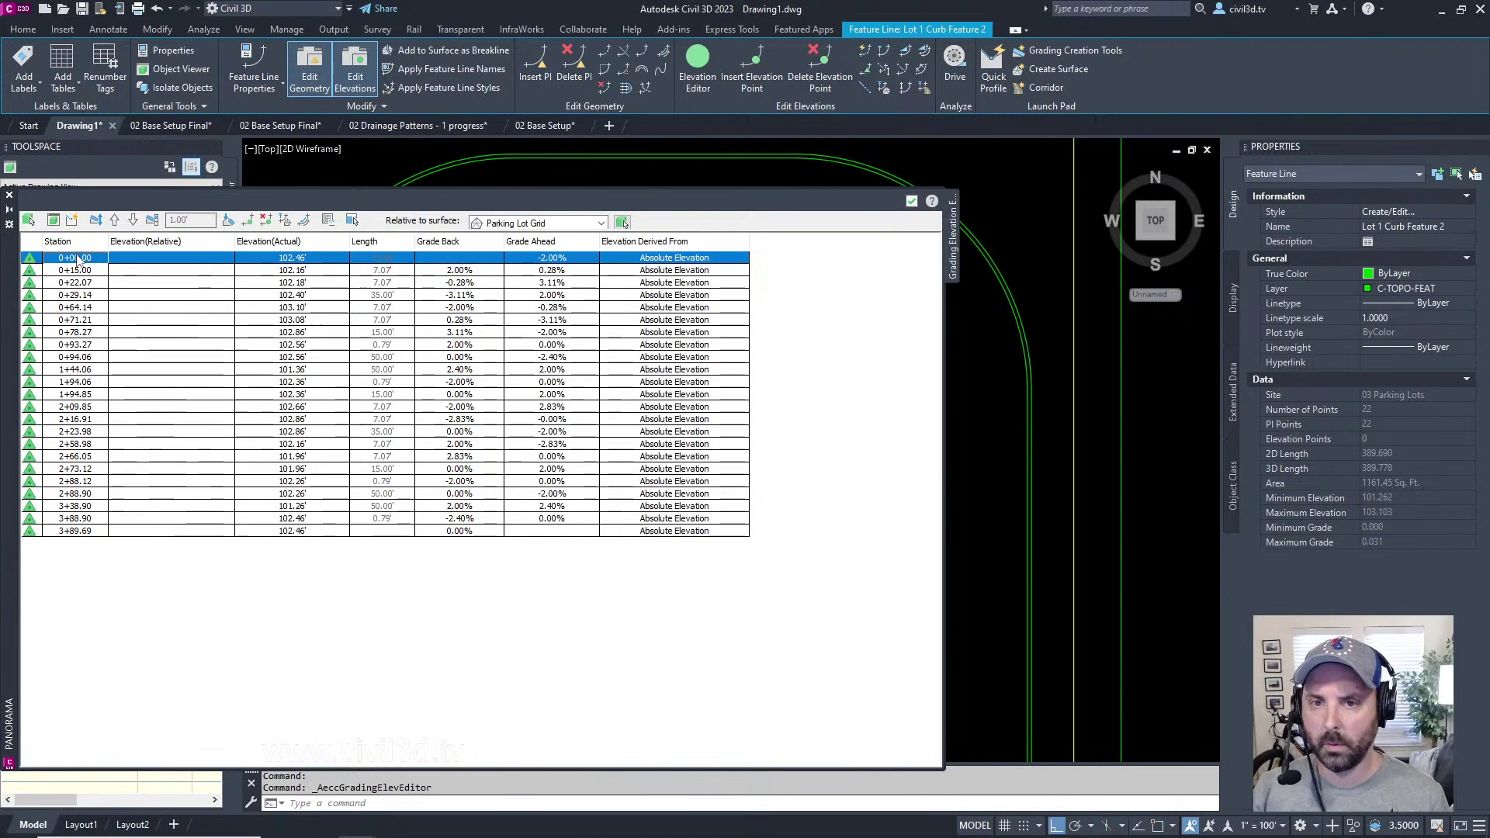
left_click(88, 532, "shift")
left_click(673, 258)
left_click(741, 260)
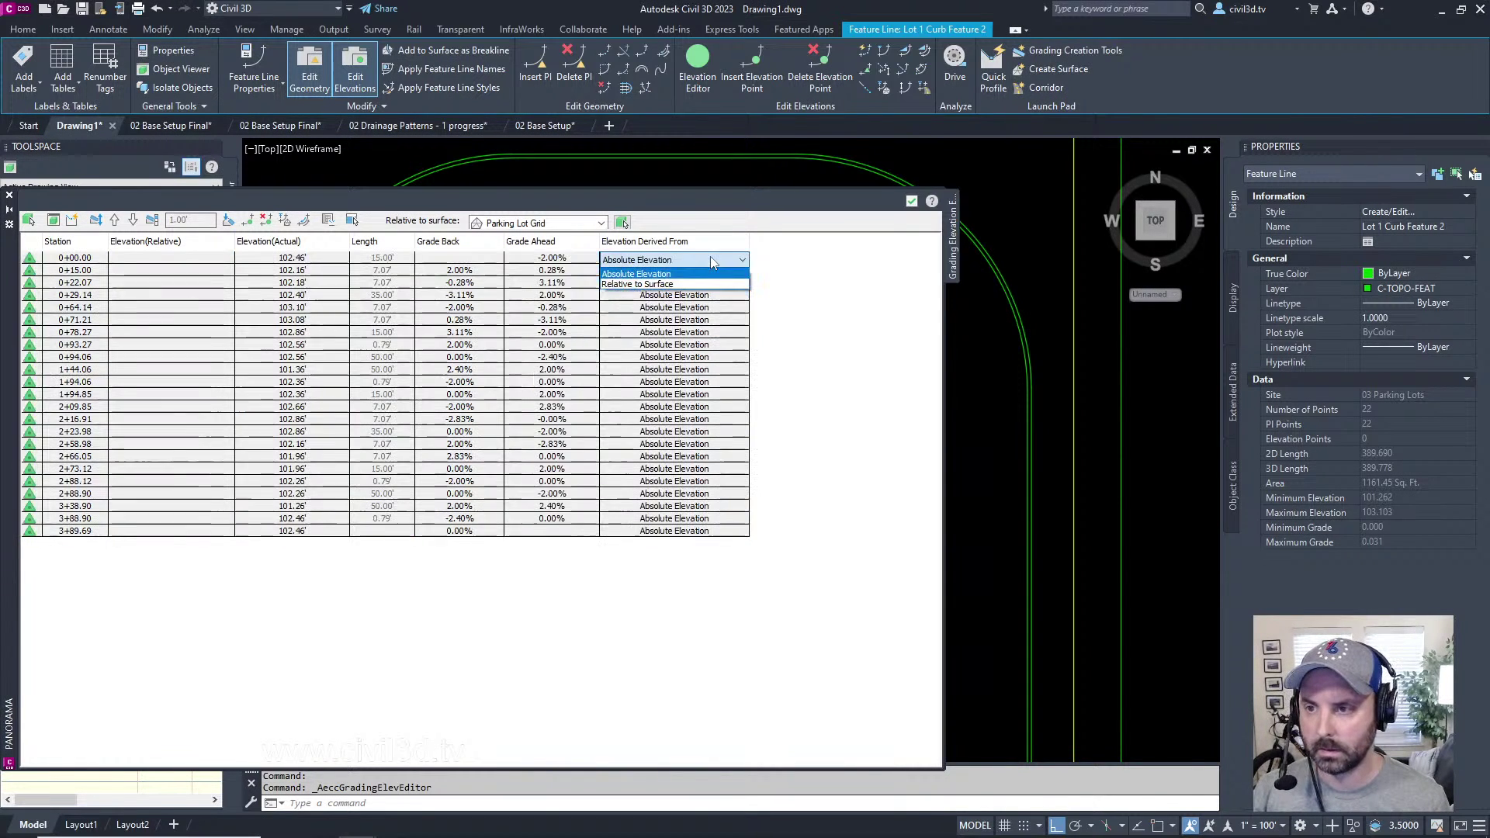
left_click(641, 285)
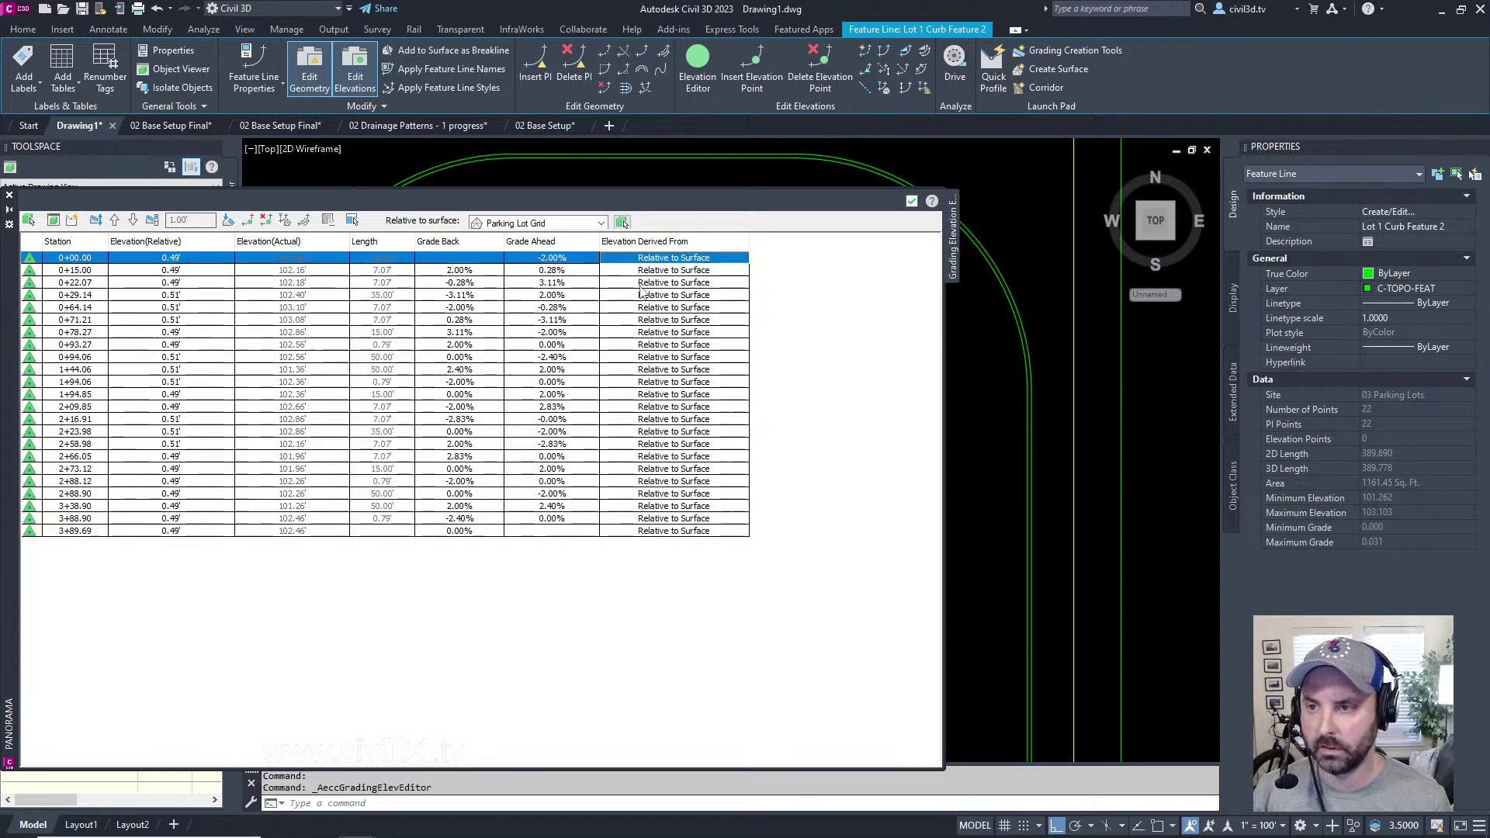
- Set the relative elevation of all Lot 1 Curb Feature 2 points to 0.5 and finish the elevation editing
left_click(75, 532, "shift")
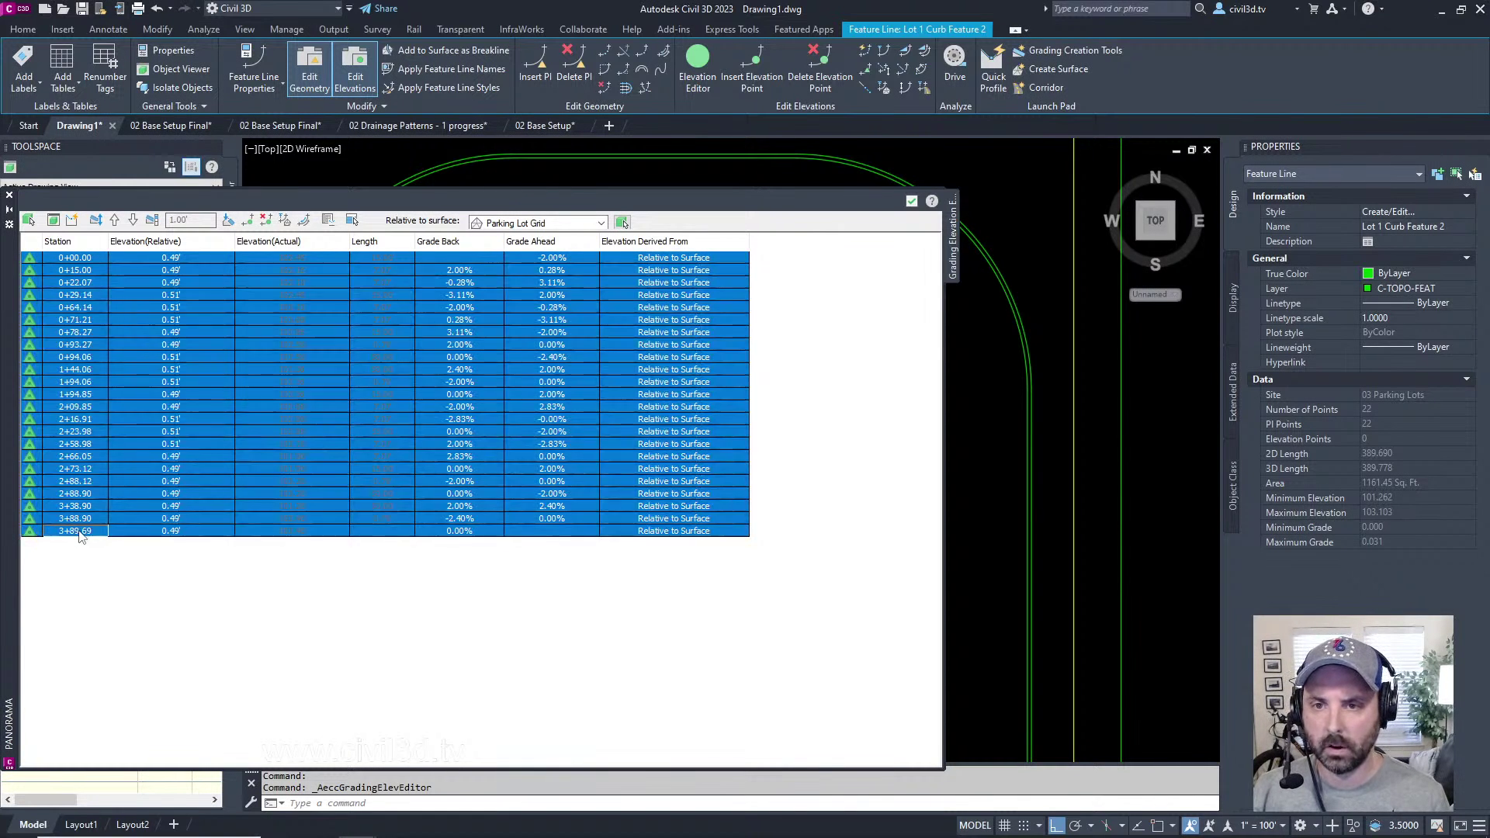
left_click(186, 263)
type(".5")
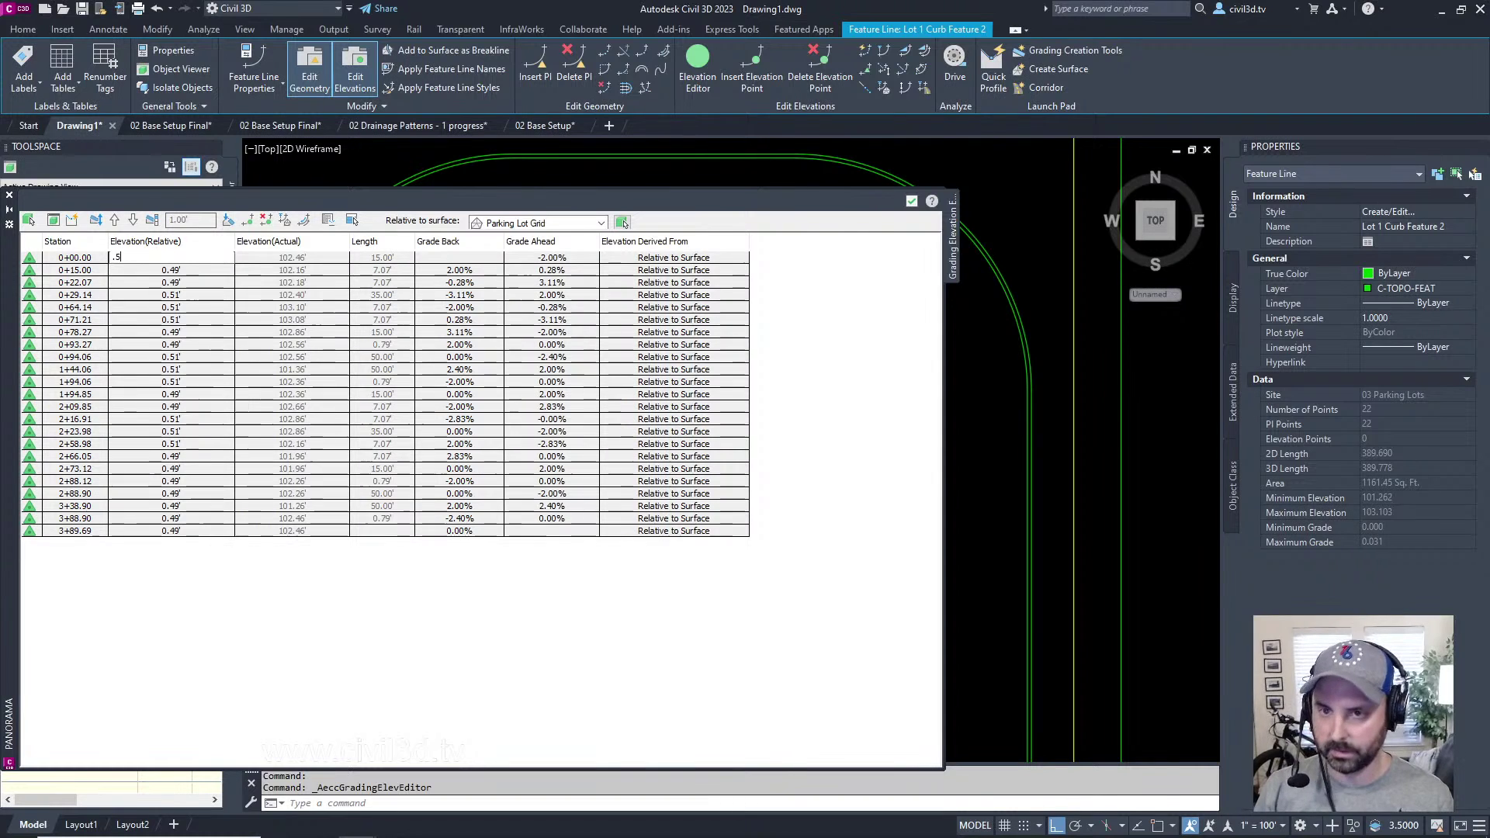
key("Return")
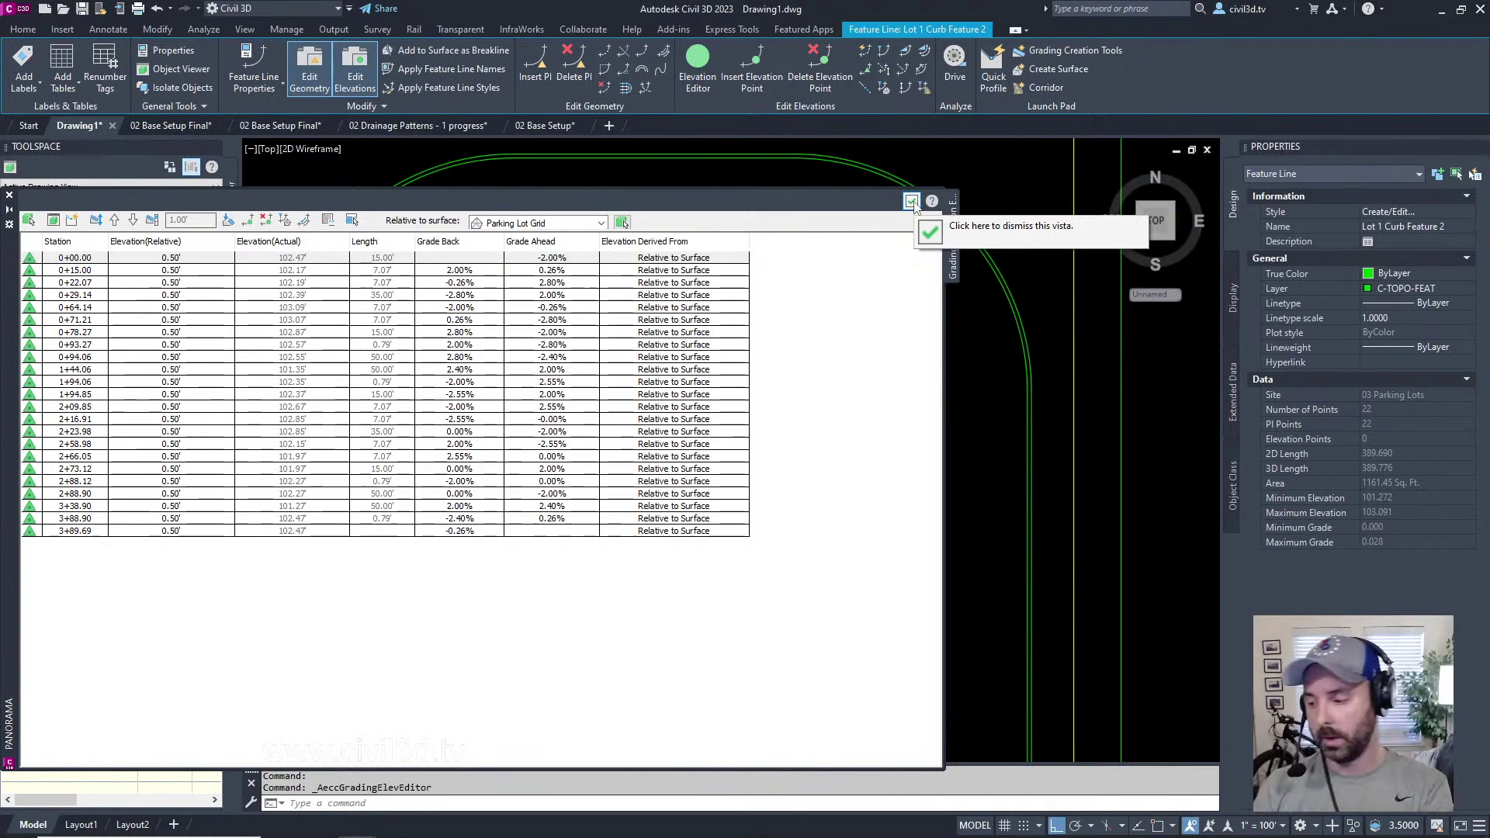
left_click(912, 202)
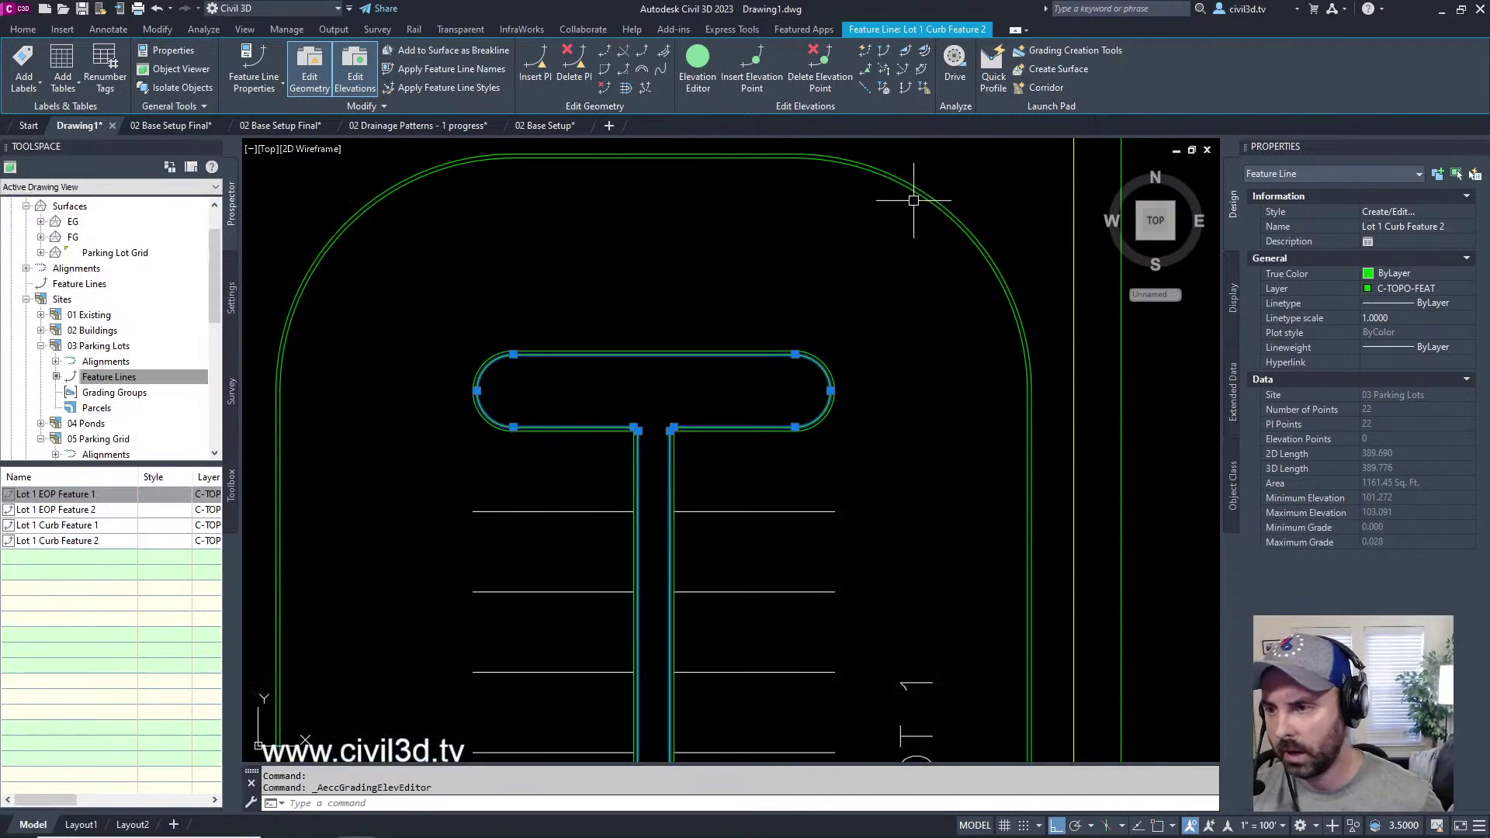
scroll(908, 205, "down", 5)
scroll(920, 436, "up", 2)
key("Escape")
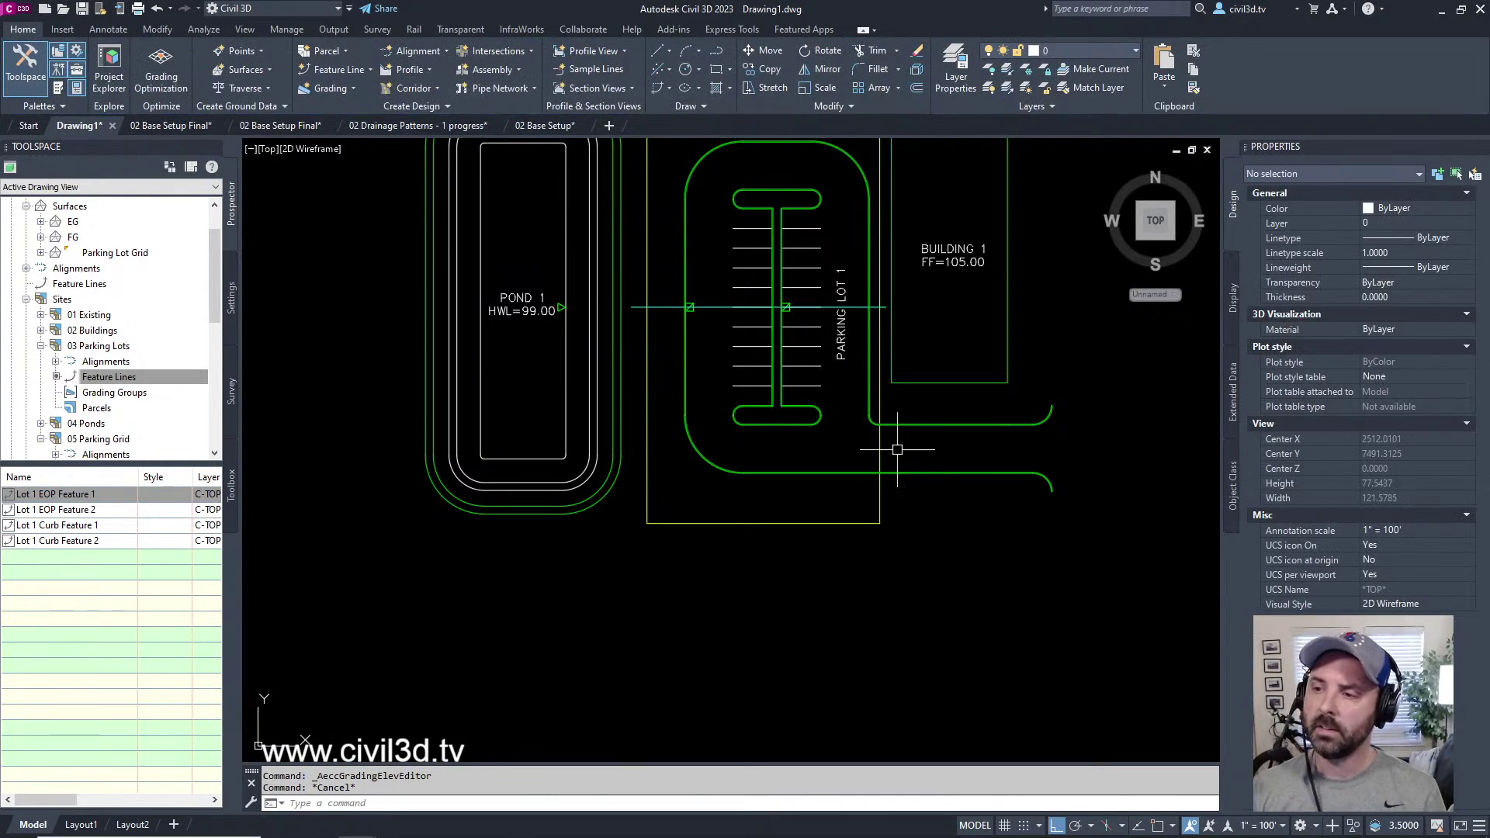
- Examine where the outer boundary feature line of the parking grid crosses the entrance drive's curb and EOP lines
scroll(897, 450, "up", 2)
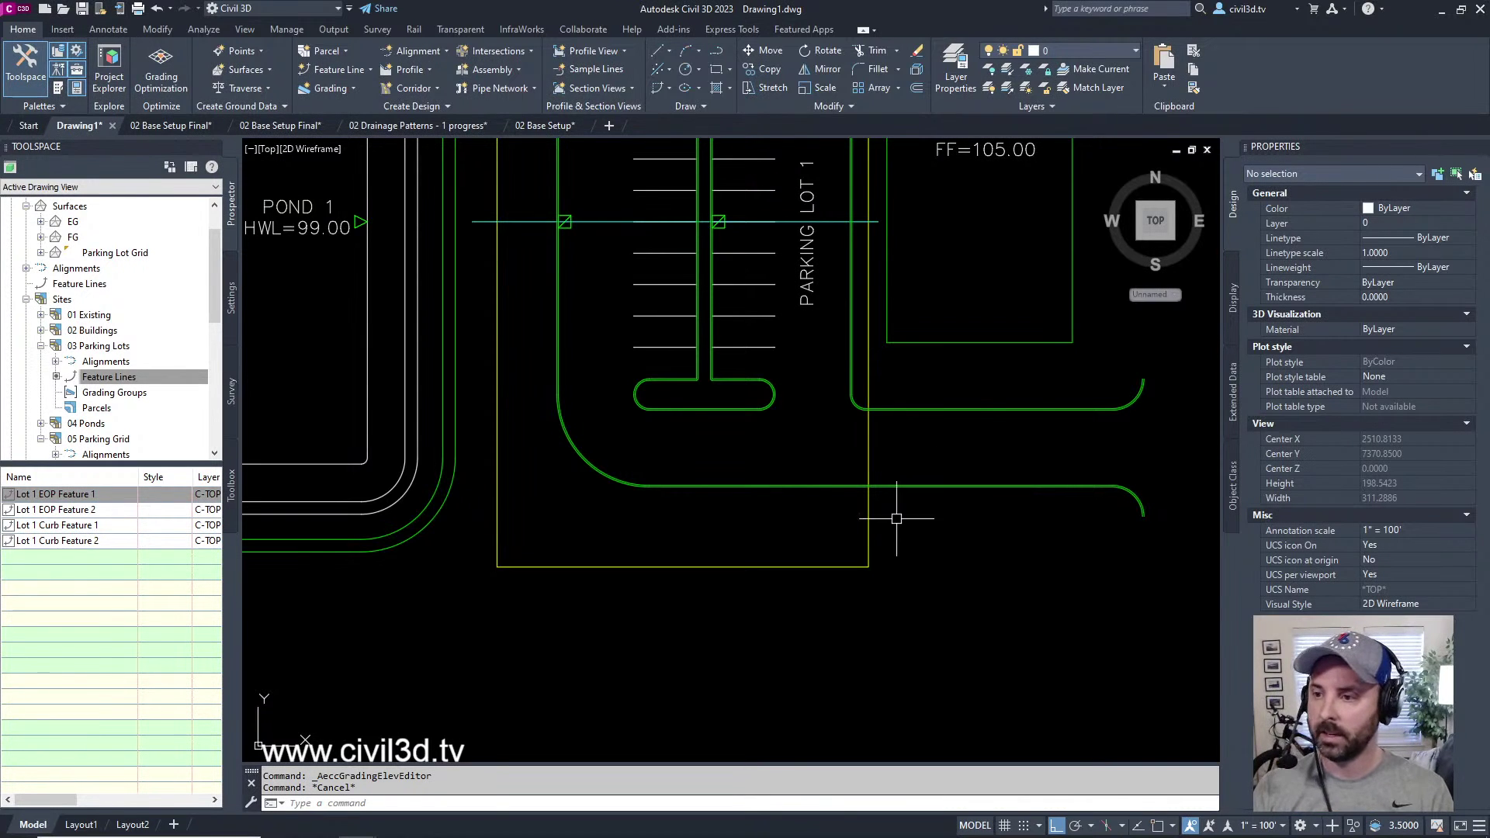
middle_click_drag(909, 447, 882, 555)
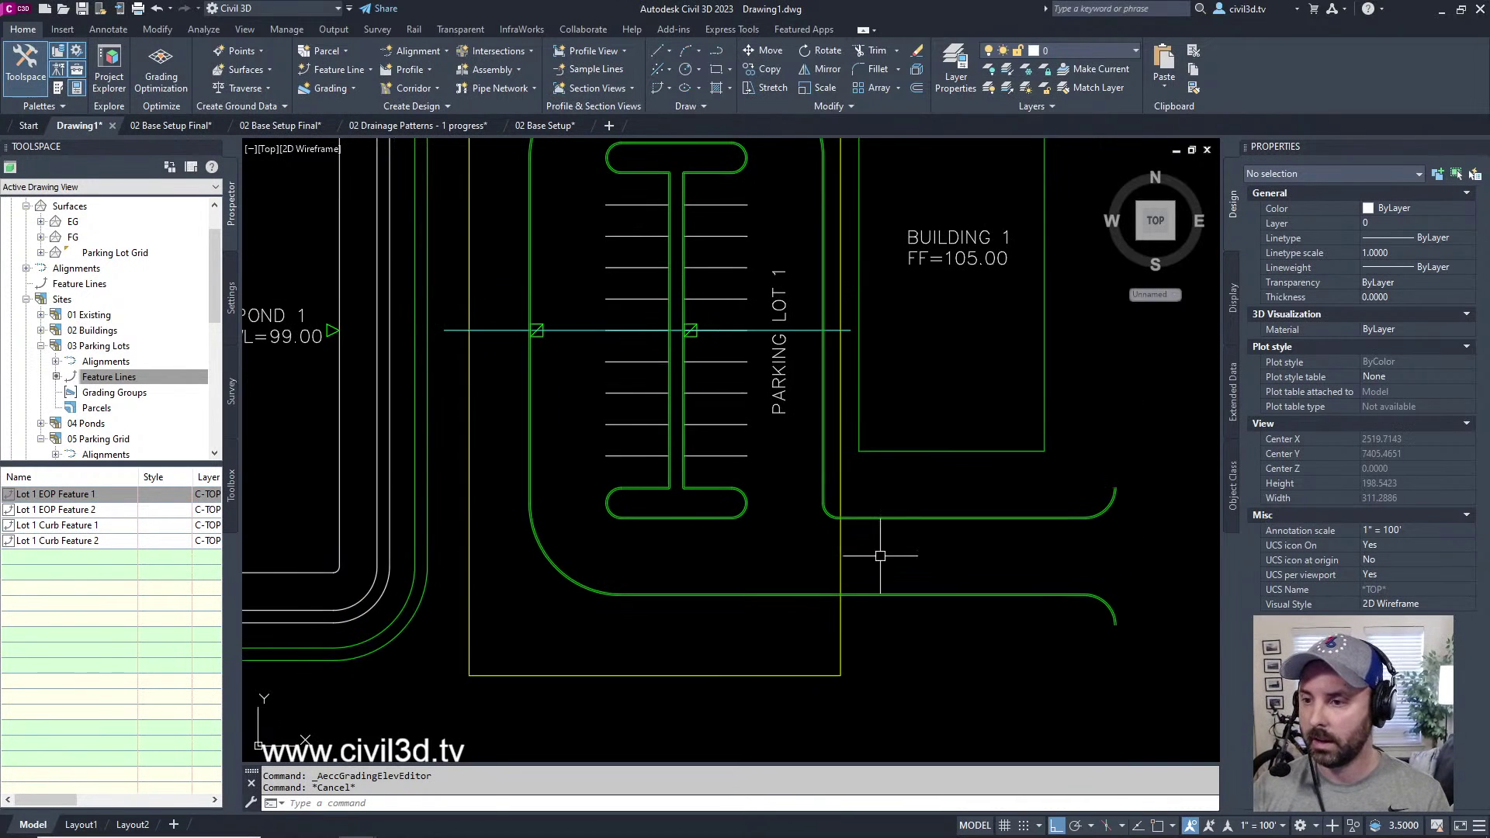
left_click(840, 555)
scroll(911, 510, "down", 2)
middle_click_drag(911, 510, 908, 535)
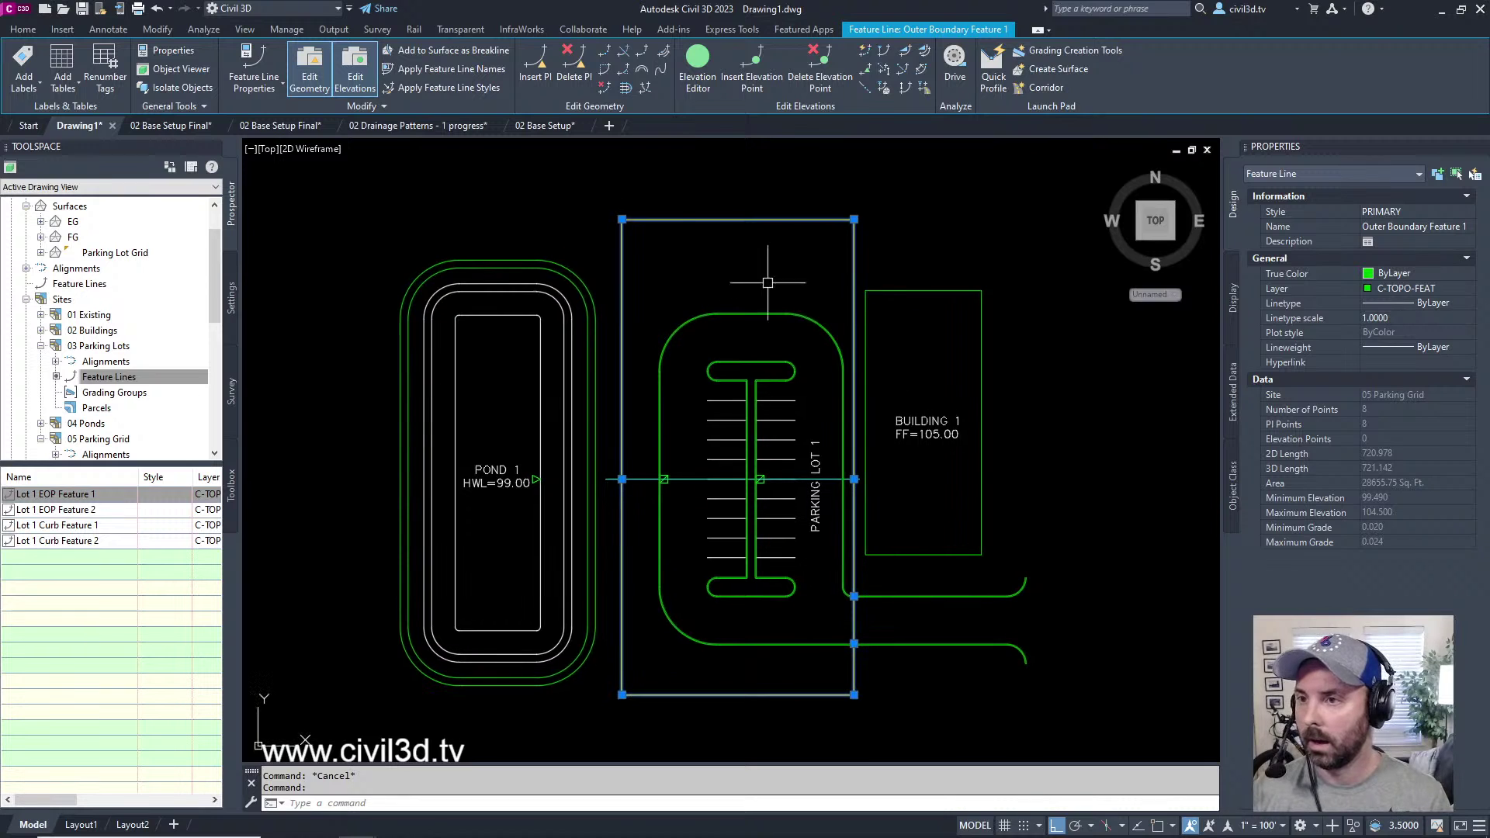
scroll(783, 686, "up", 2)
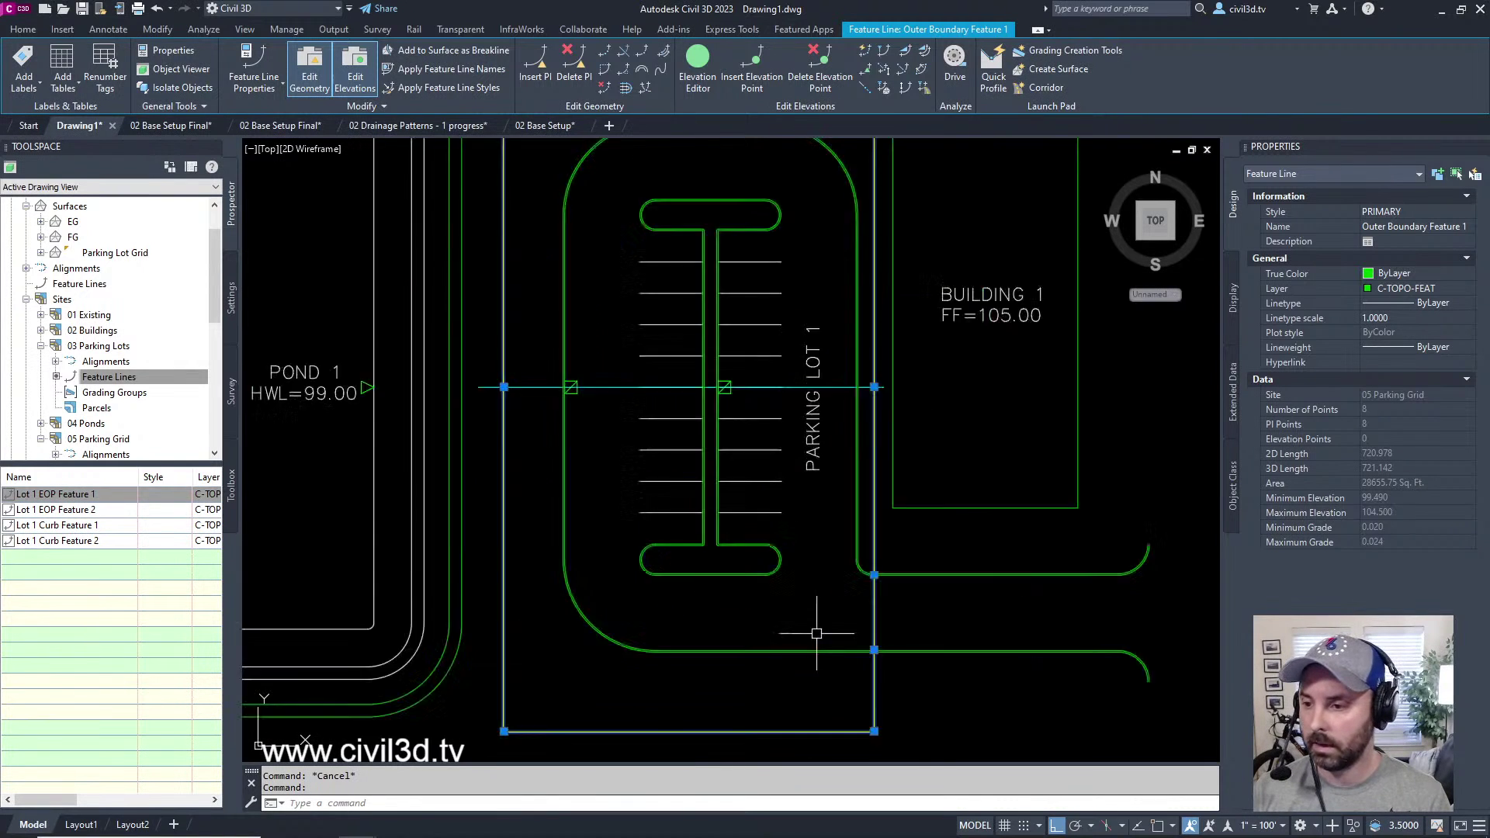
scroll(831, 625, "down", 2)
key("Escape")
- Review Lot 1 EOP Feature 1's elevations in the Elevation Editor, locating stations 0+00.00, 0+15.71 and 0+93.51 along the entrance drive
scroll(838, 559, "up", 6)
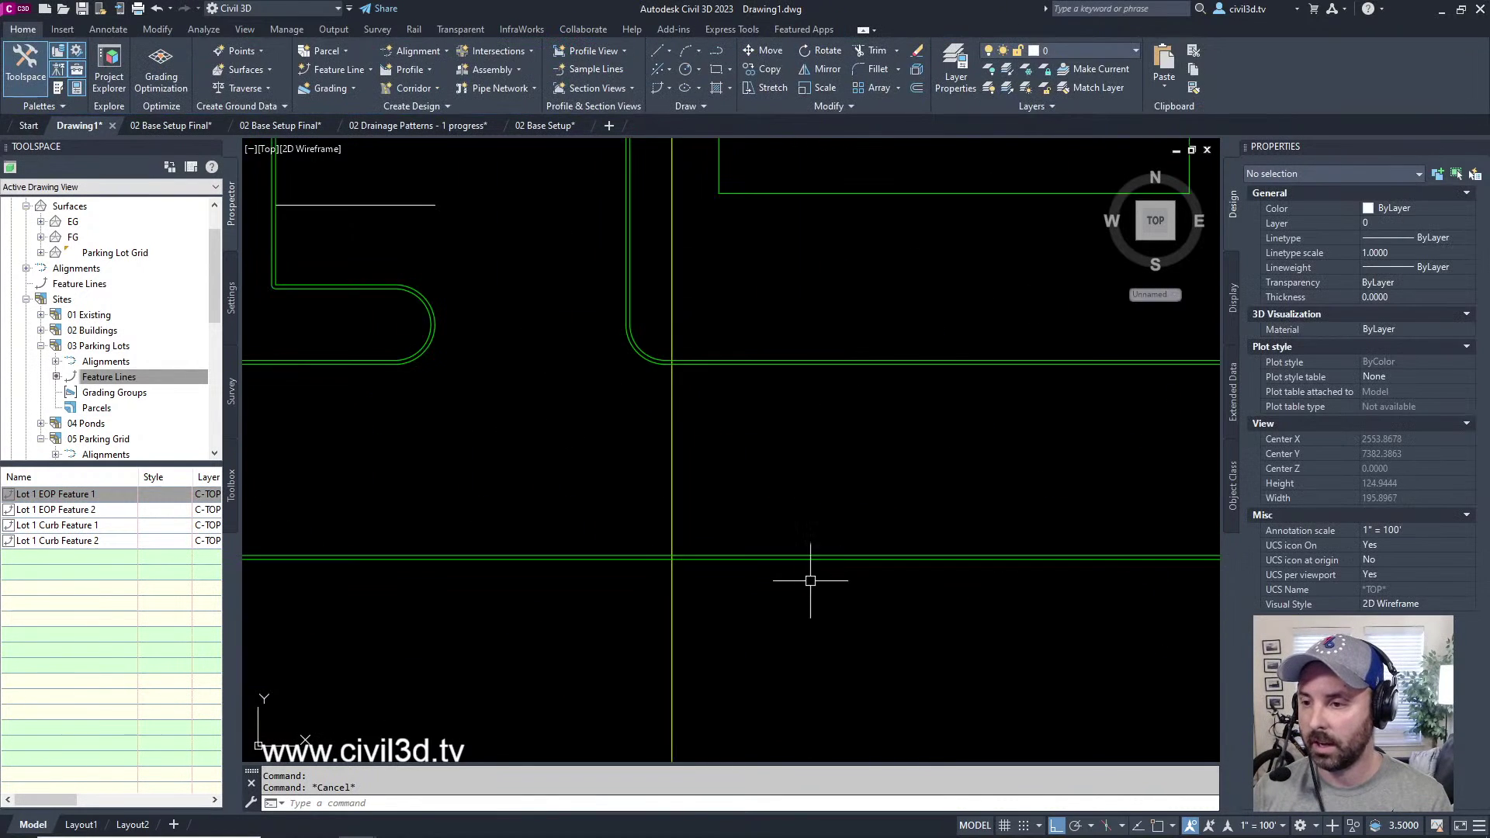
left_click(753, 522)
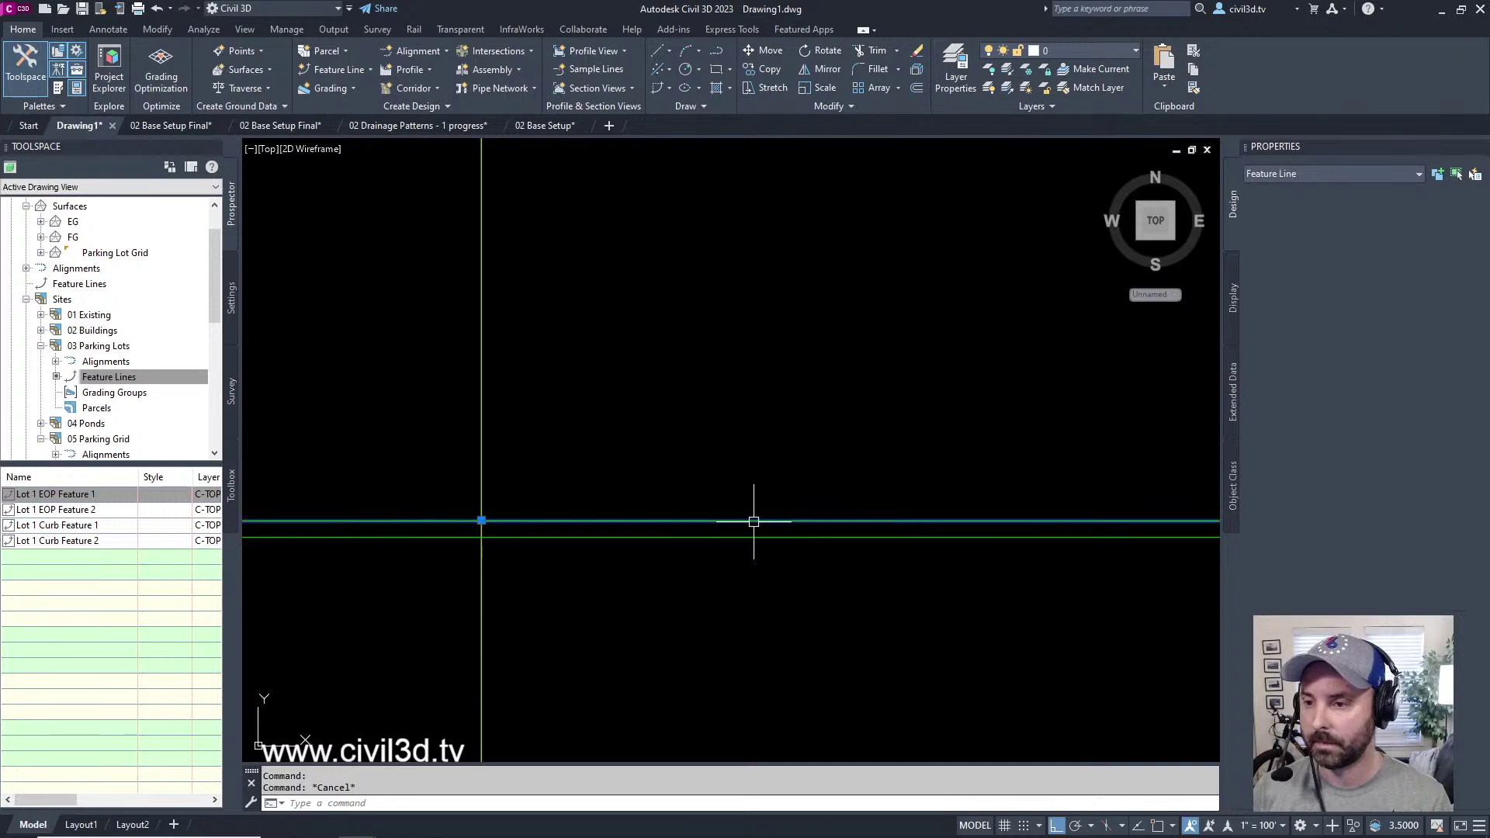
scroll(757, 504, "down", 5)
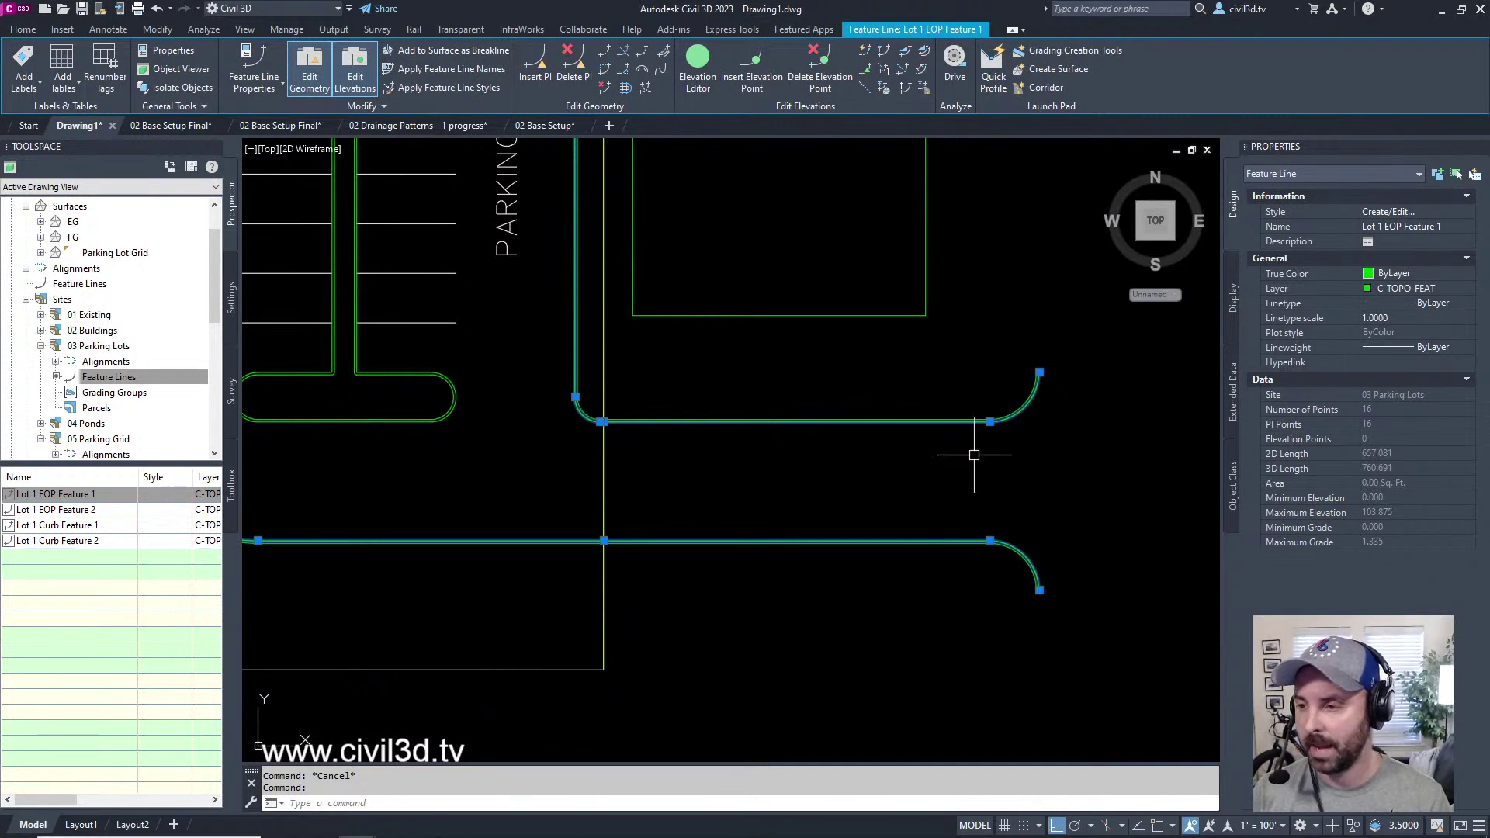
left_click(699, 58)
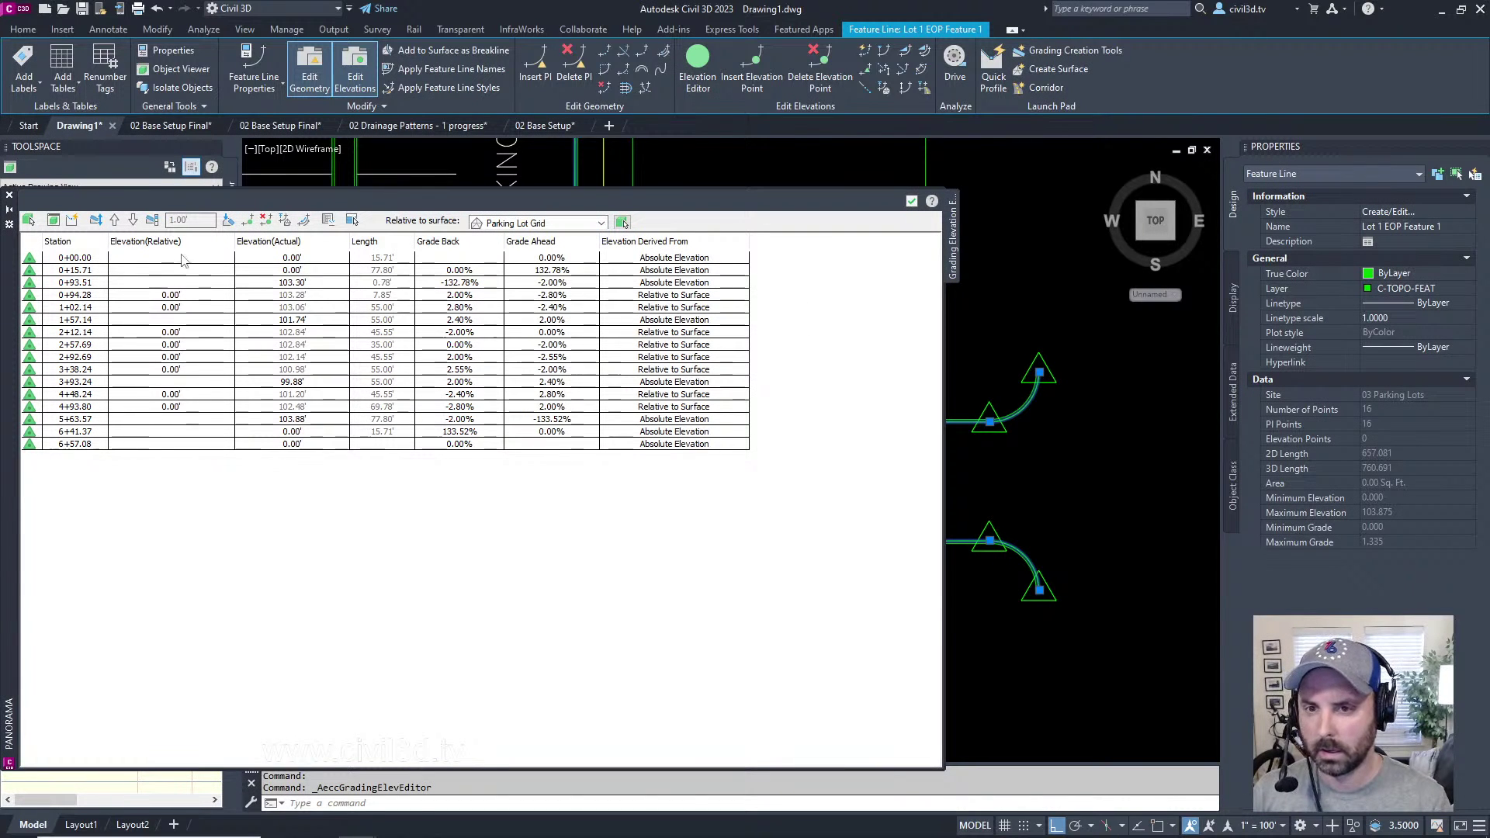
left_click(183, 263)
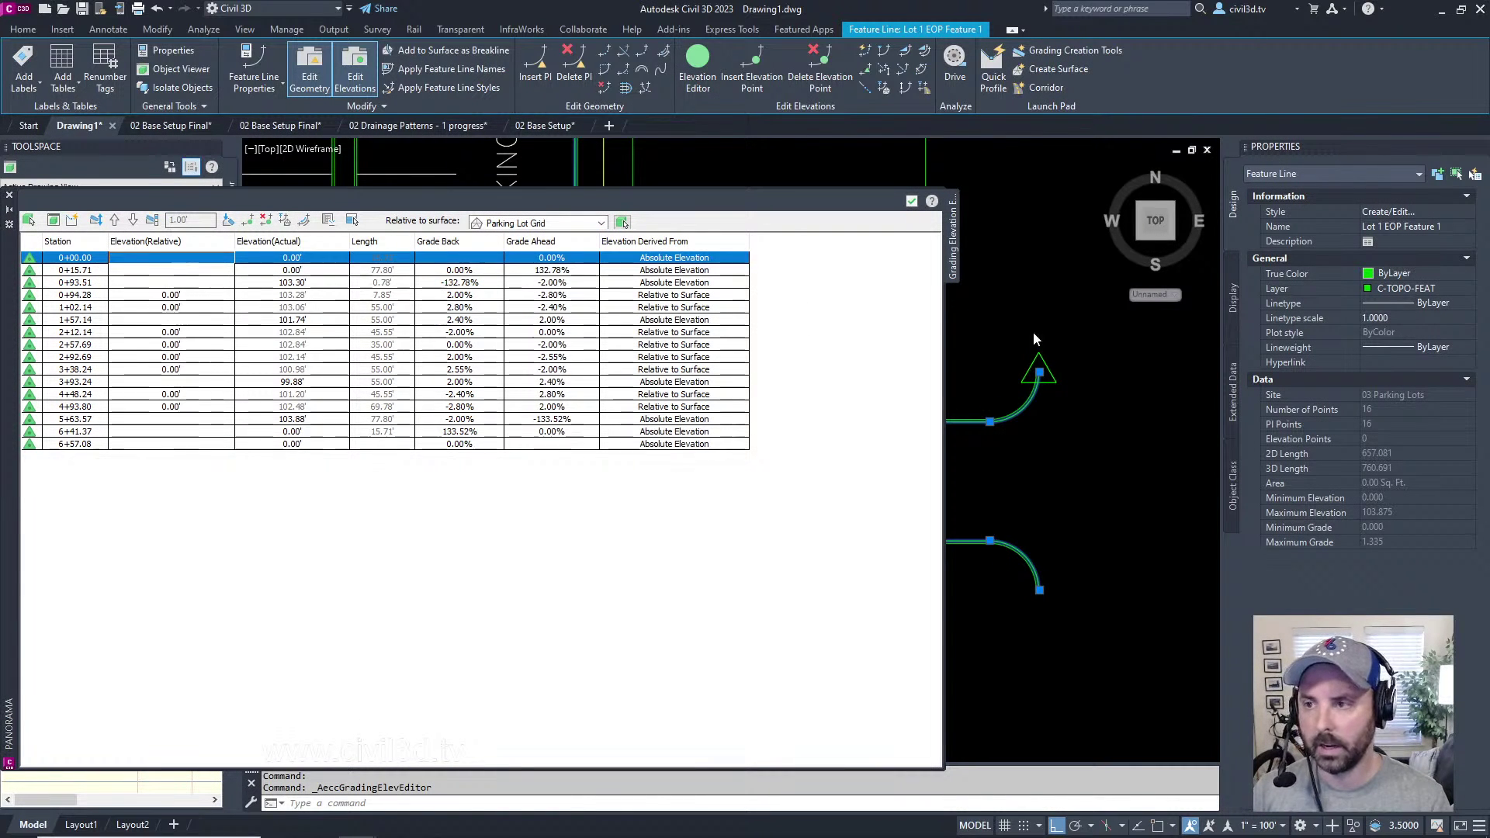
mouse_move(943, 398)
left_mouse_down()
mouse_move(358, 442)
mouse_move(390, 429)
left_mouse_up()
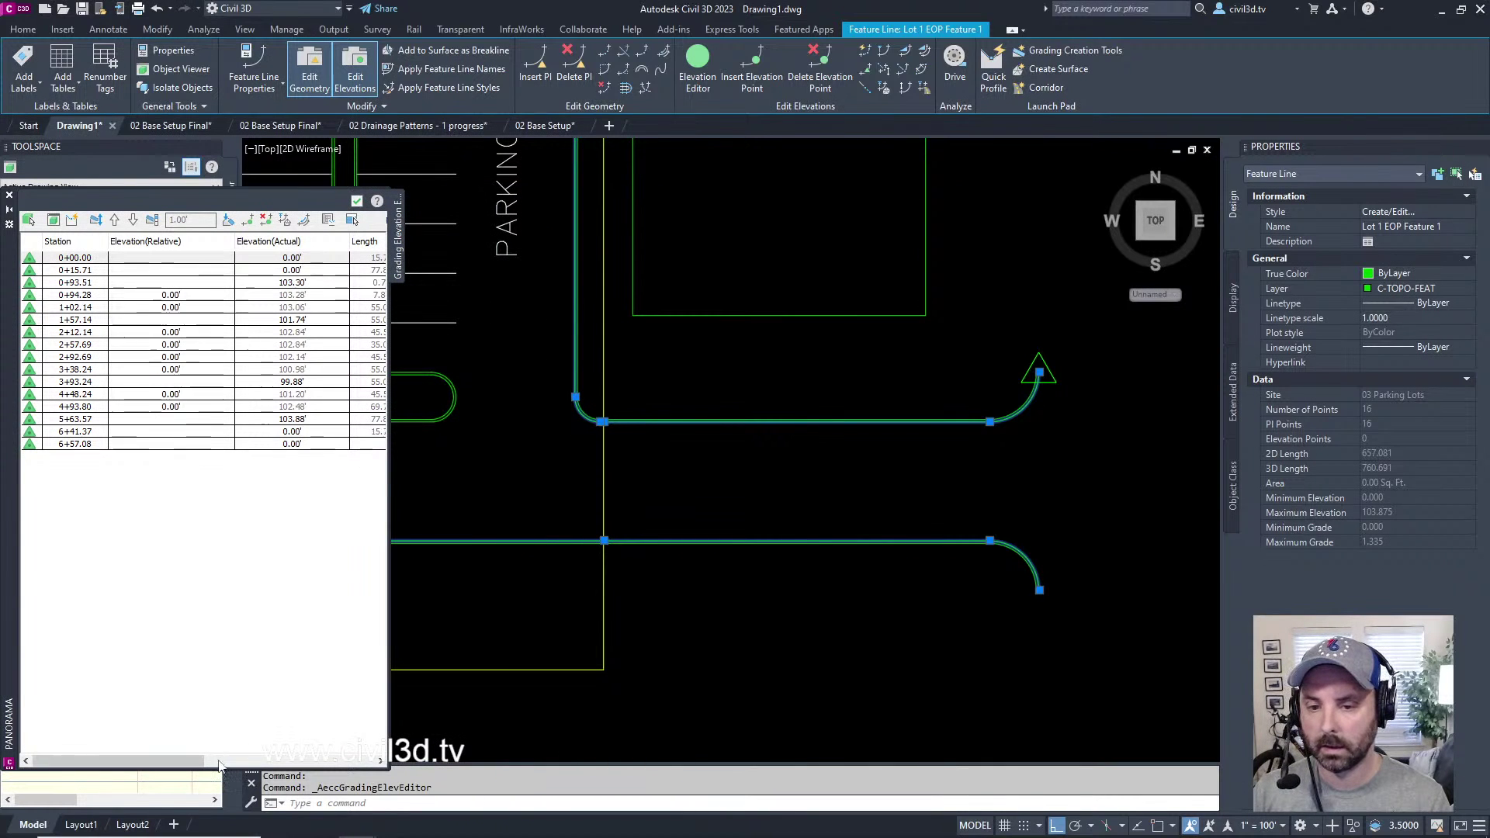
left_click_drag(198, 760, 381, 771)
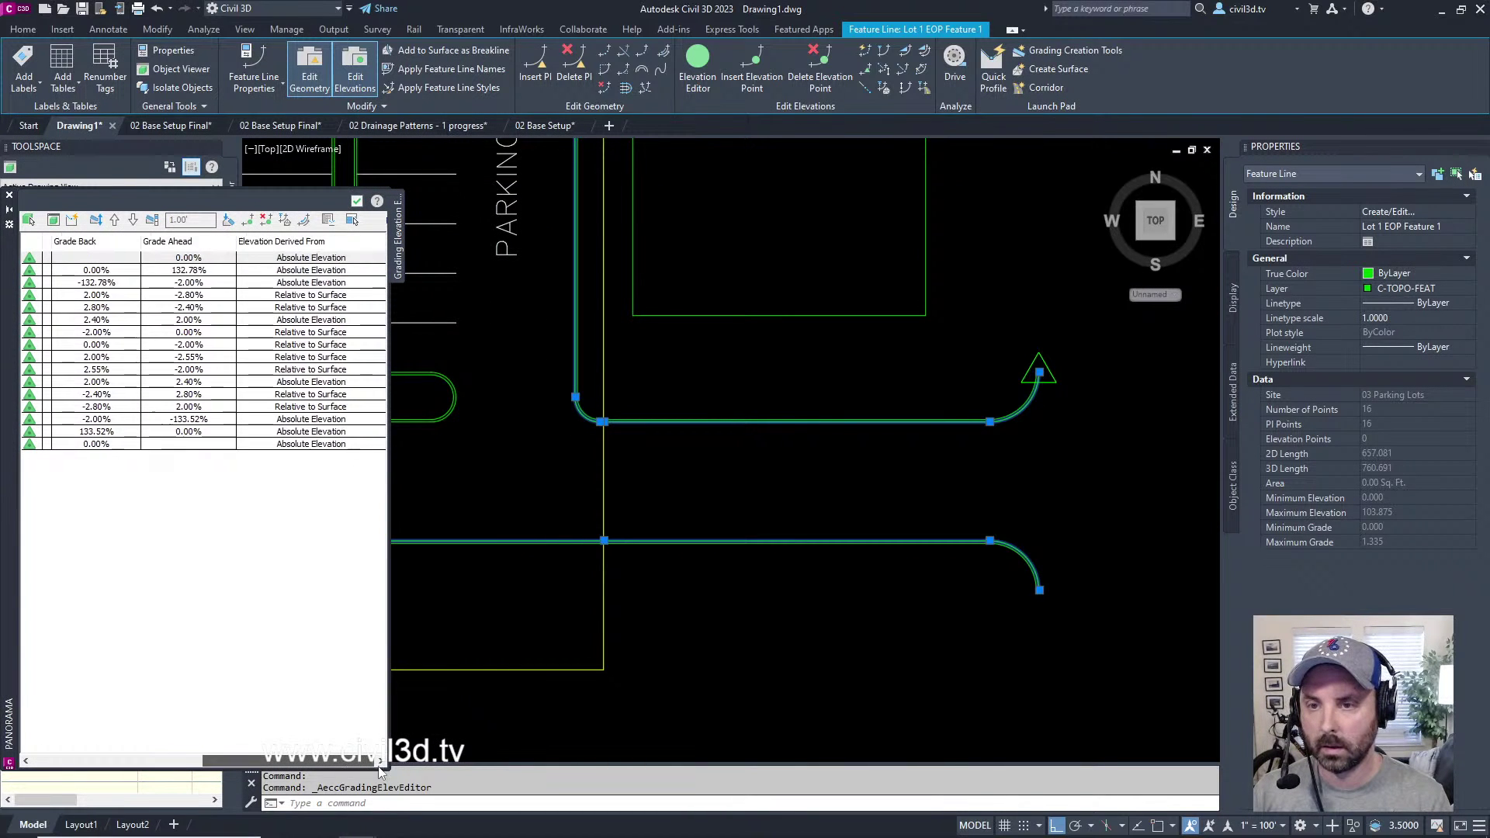
left_click(32, 272)
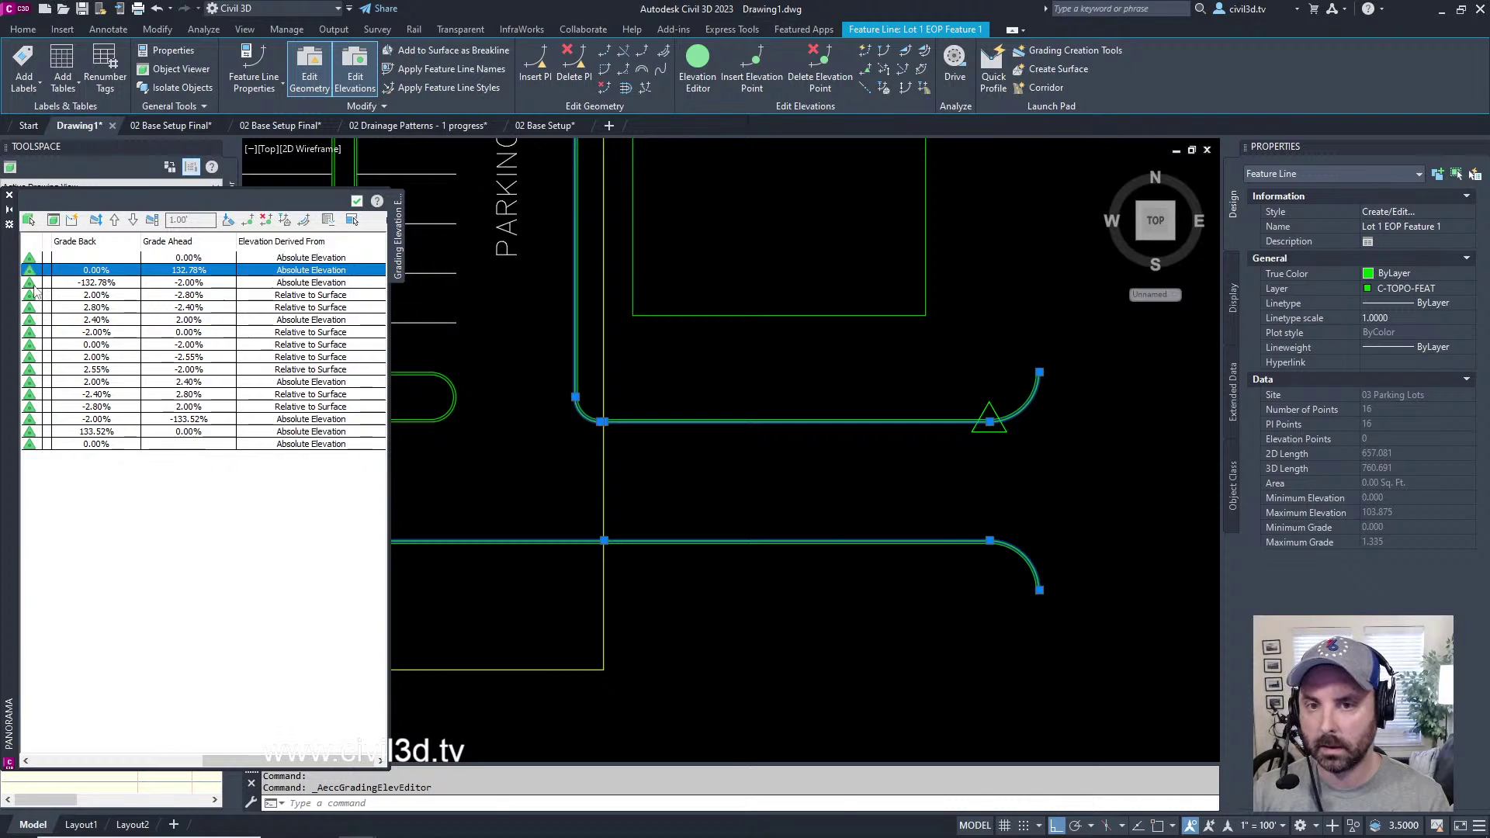
left_click(35, 284)
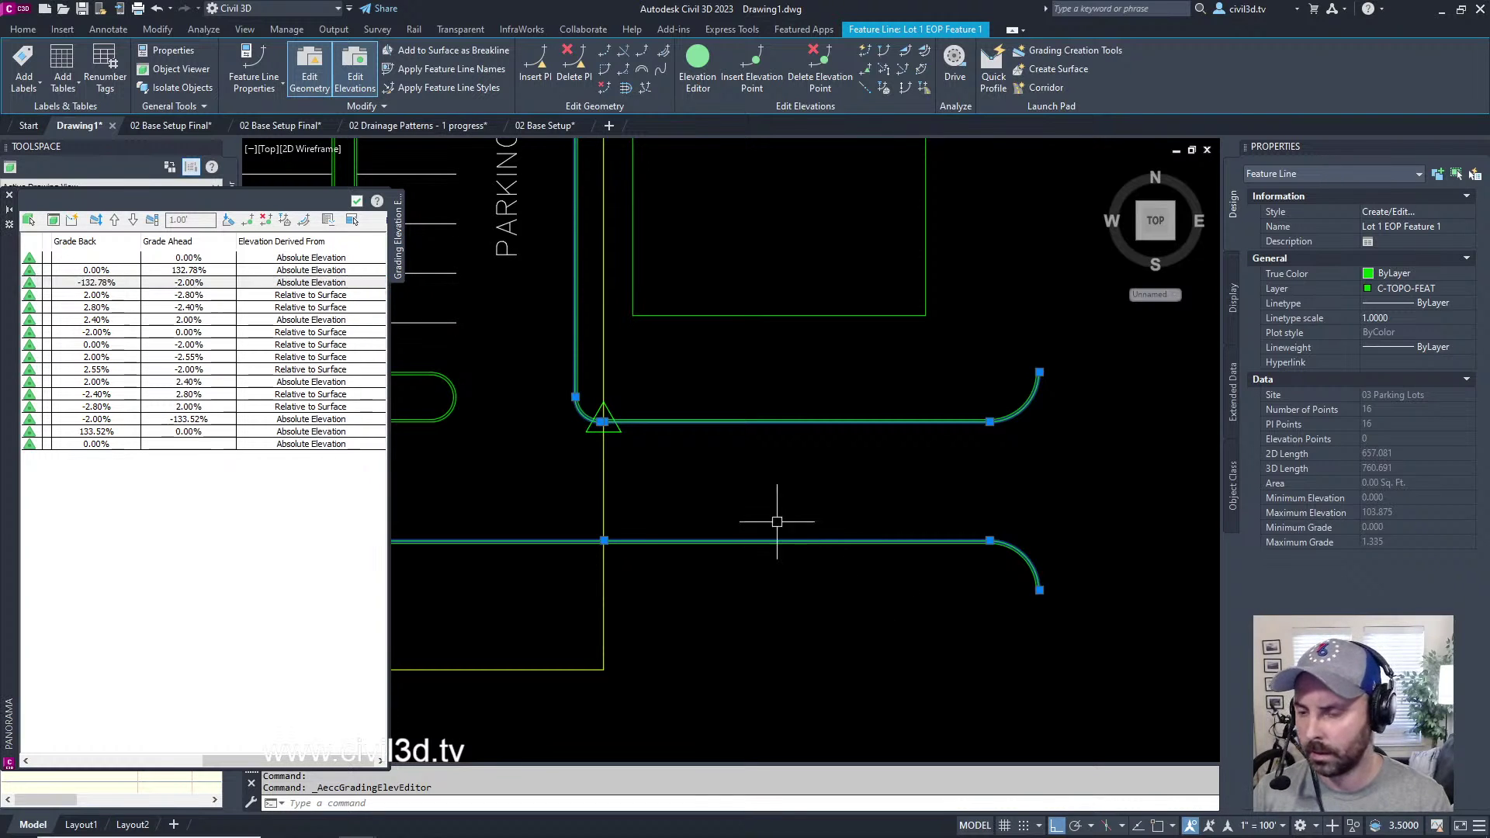
scroll(897, 489, "down", 3)
scroll(855, 517, "up", 3)
scroll(855, 517, "down", 2)
scroll(706, 433, "up", 2)
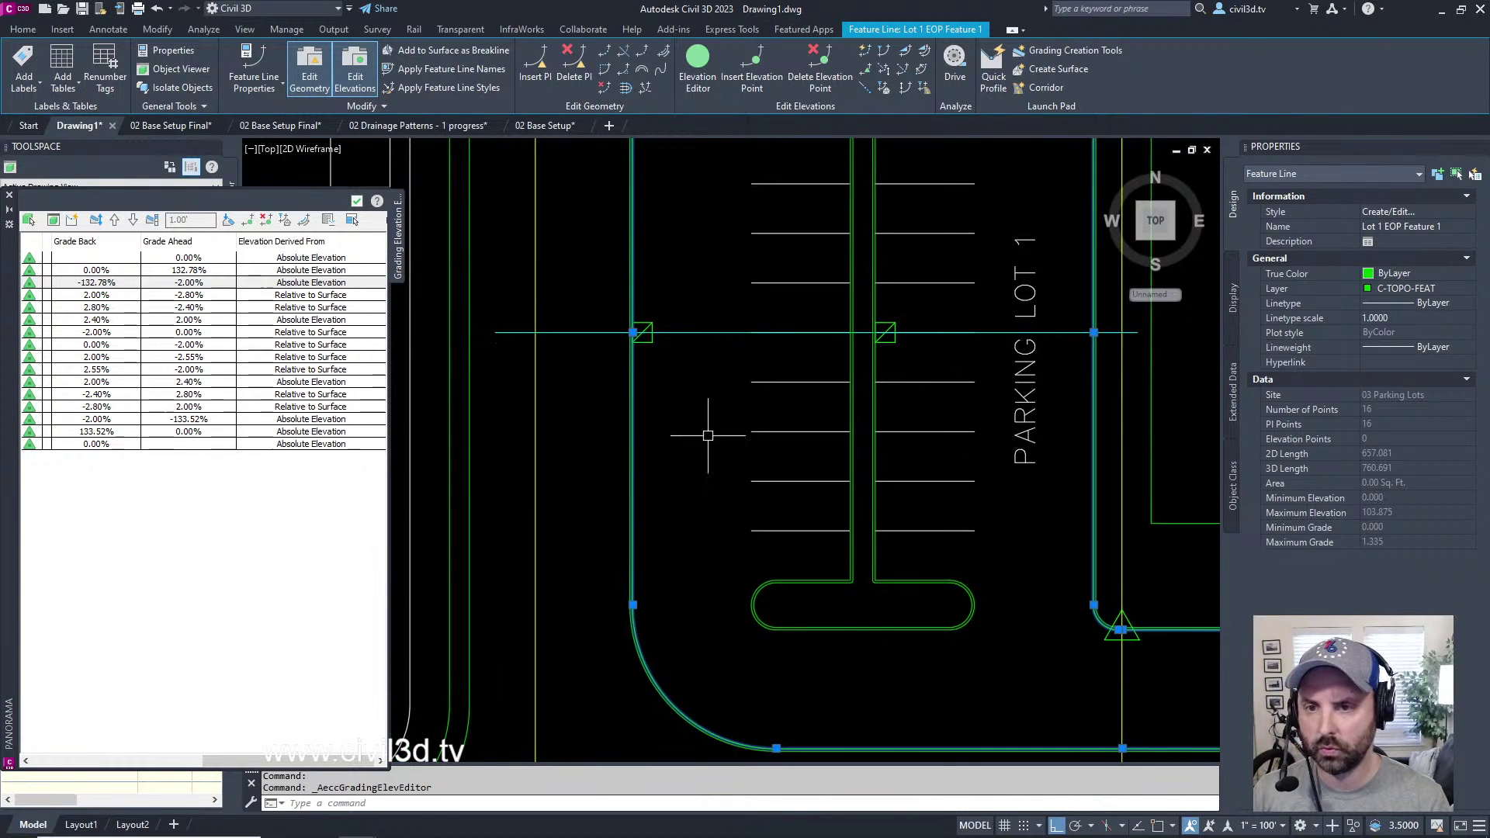
left_click(357, 200)
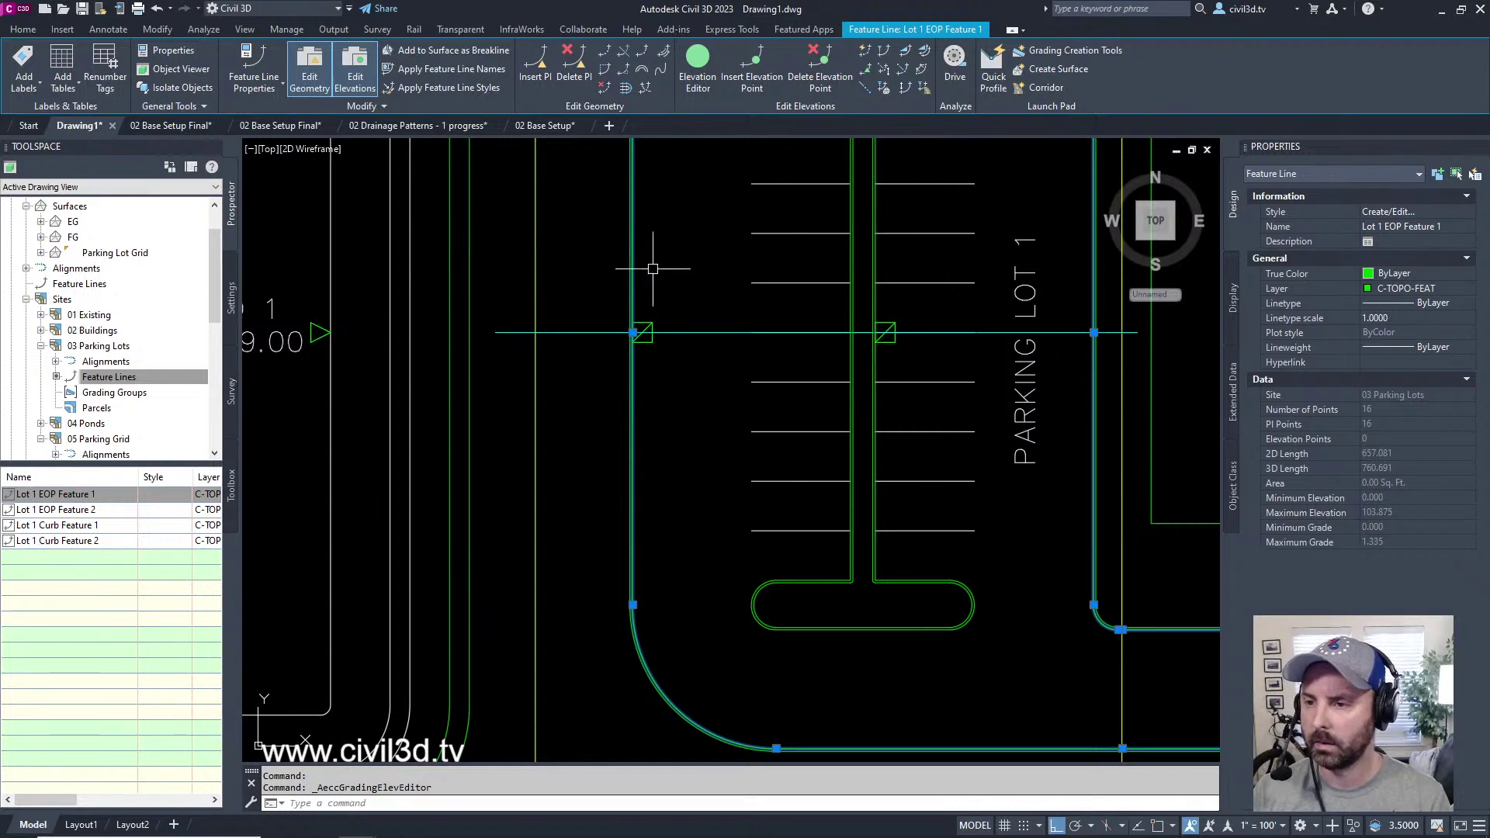
scroll(644, 245, "down", 3)
key("Escape")
key("Escape")
mouse_move(625, 388)
middle_mouse_down()
mouse_move(669, 424)
mouse_move(716, 426)
middle_mouse_up()
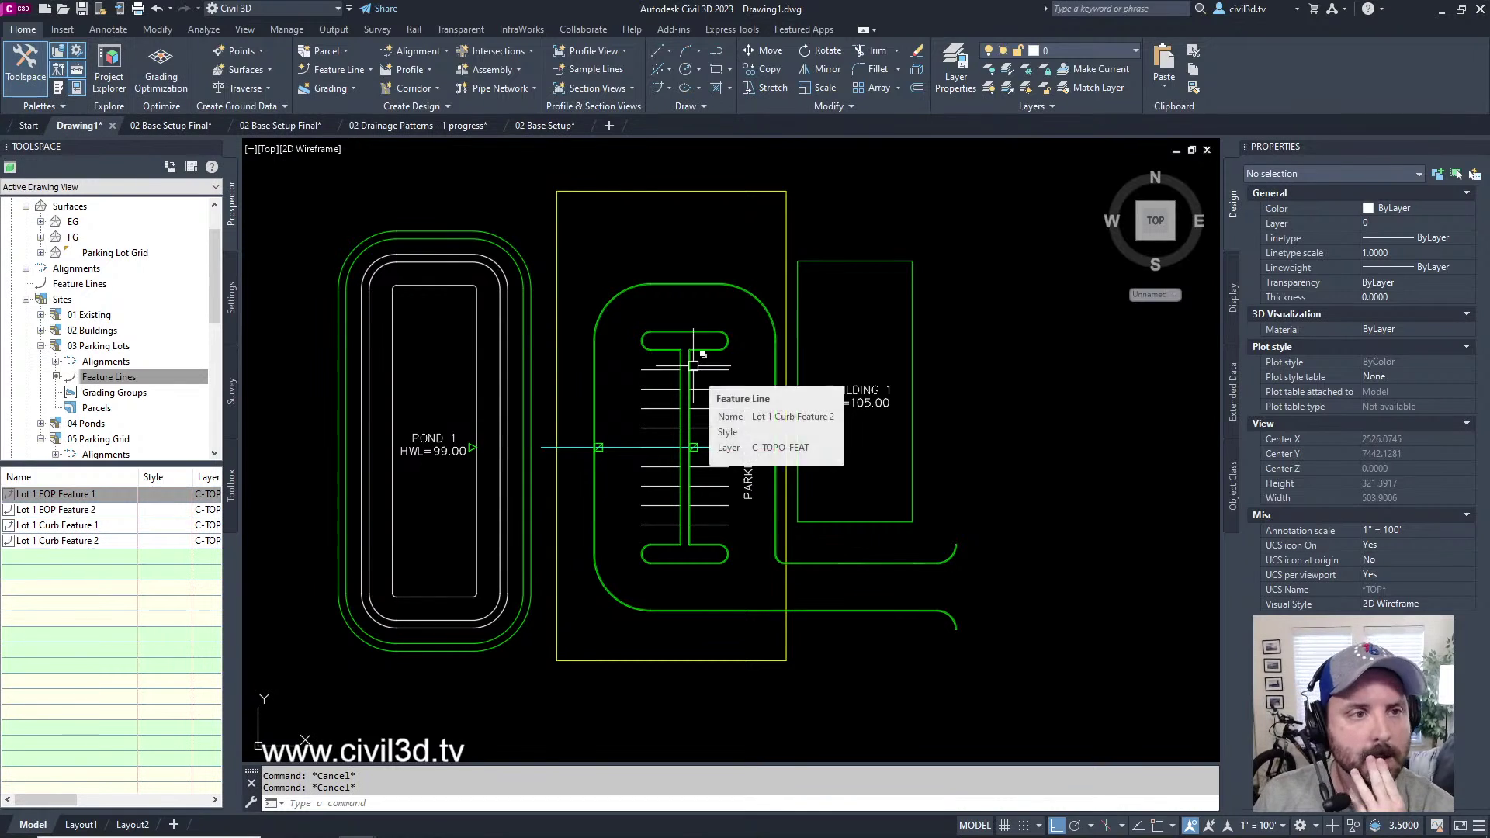
- Check the surface elevations around Building 1 and look over the Parking Lot Grid and FG surfaces in the surface list
middle_click_drag(745, 412, 776, 383)
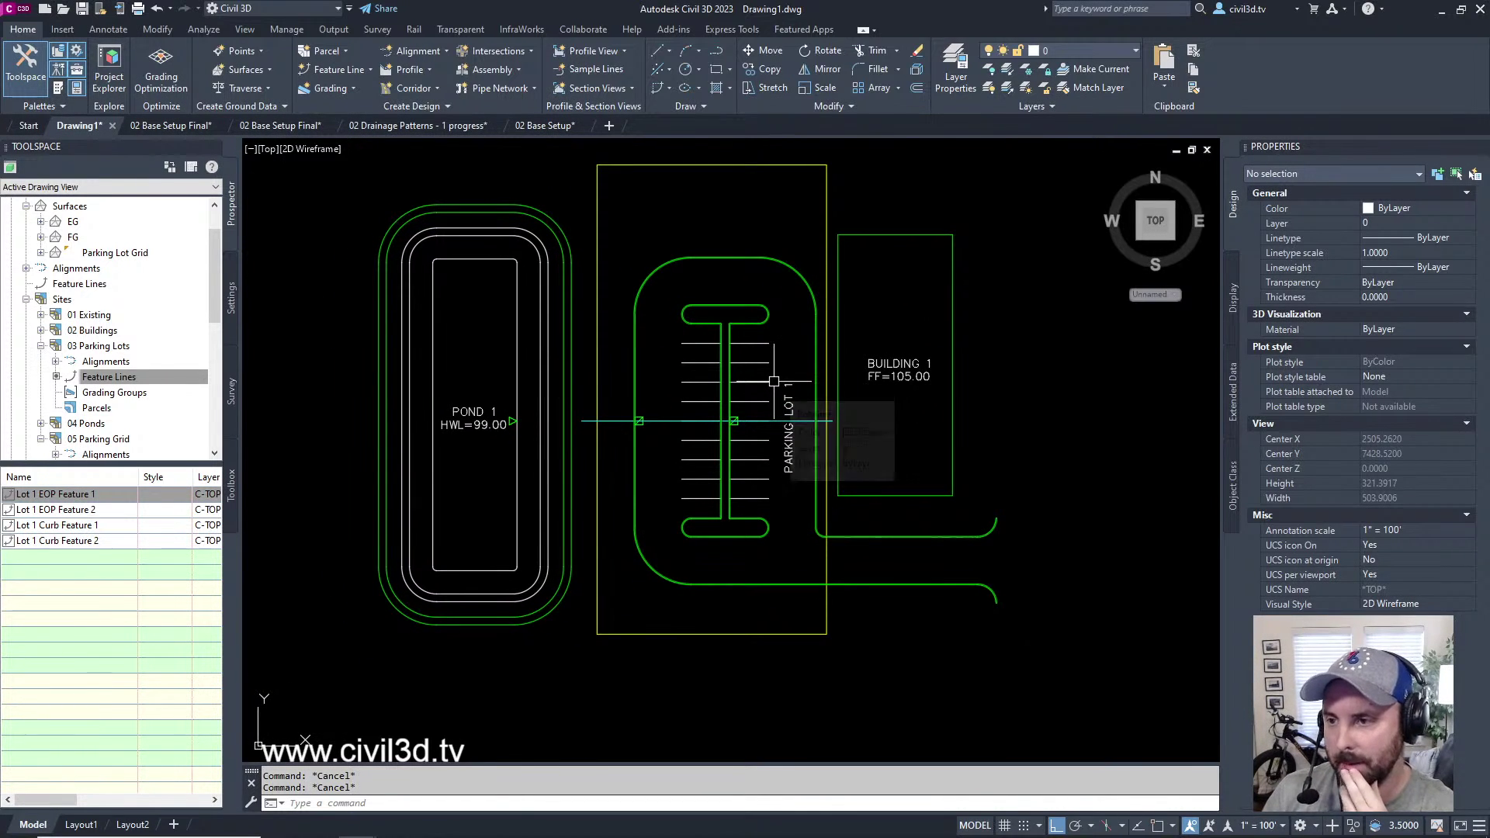
mouse_move(867, 422)
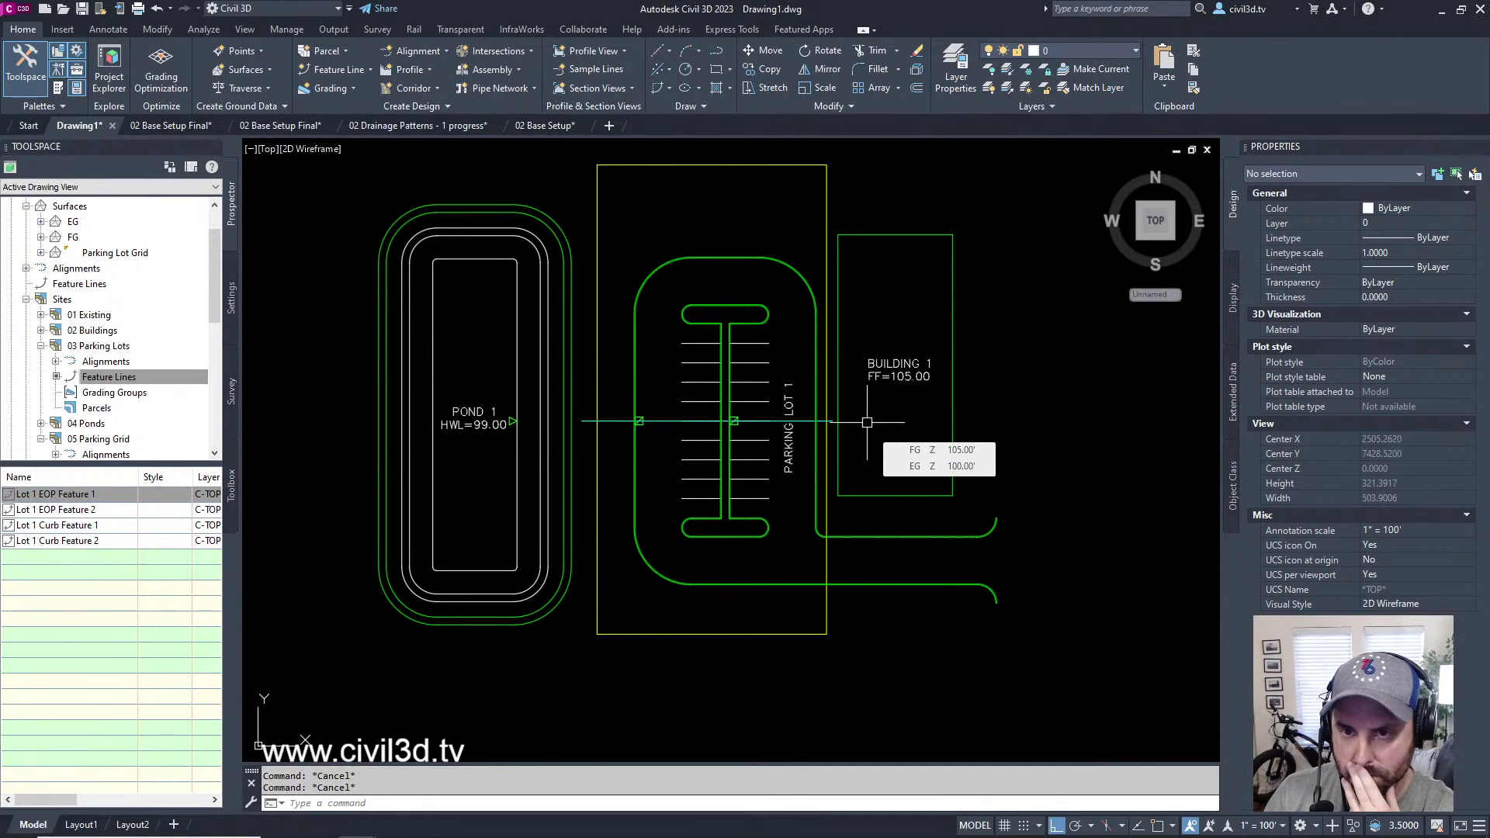
mouse_move(829, 354)
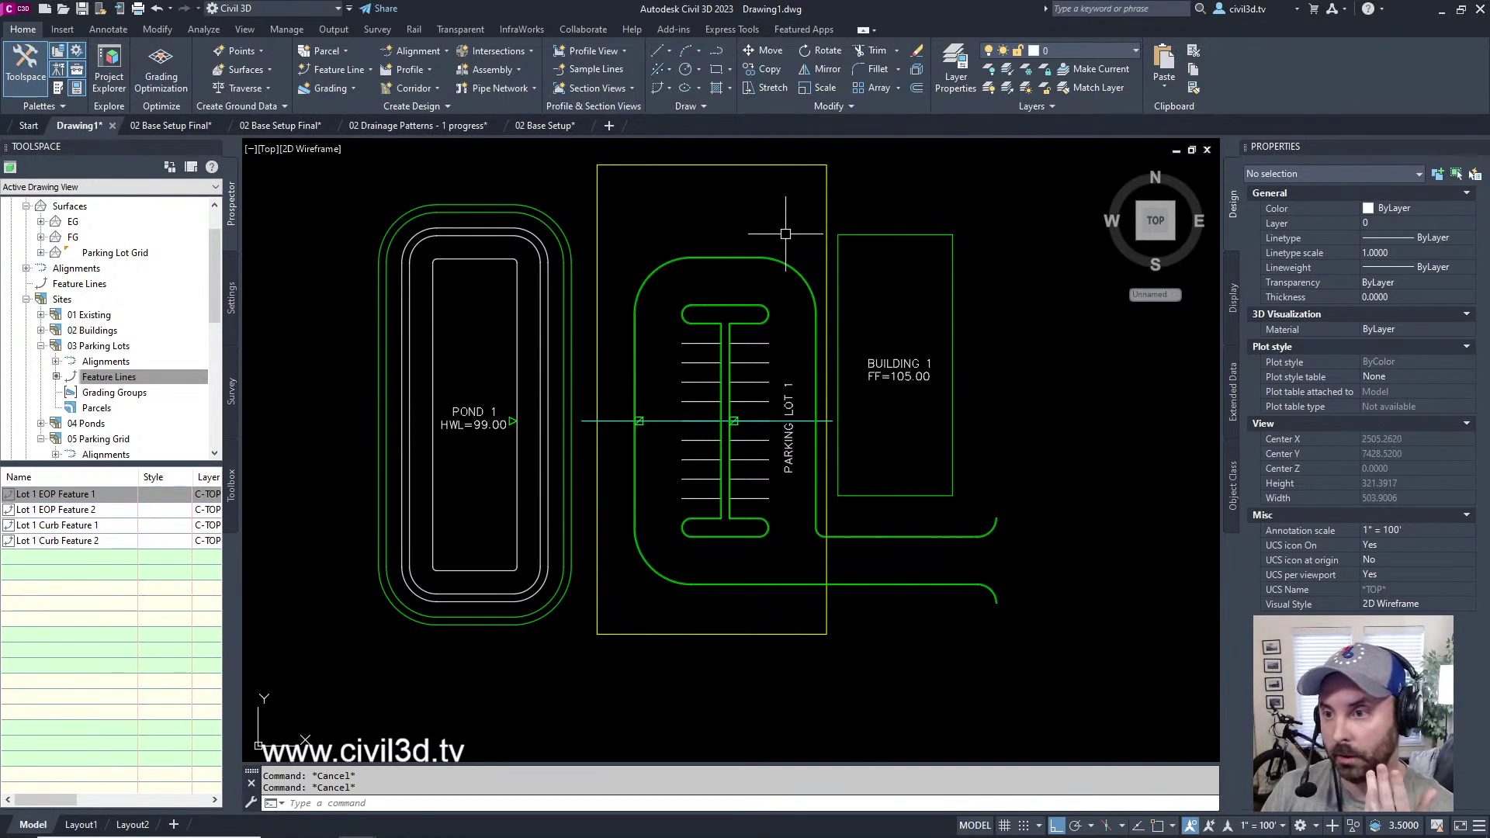
scroll(217, 264, "up", 1)
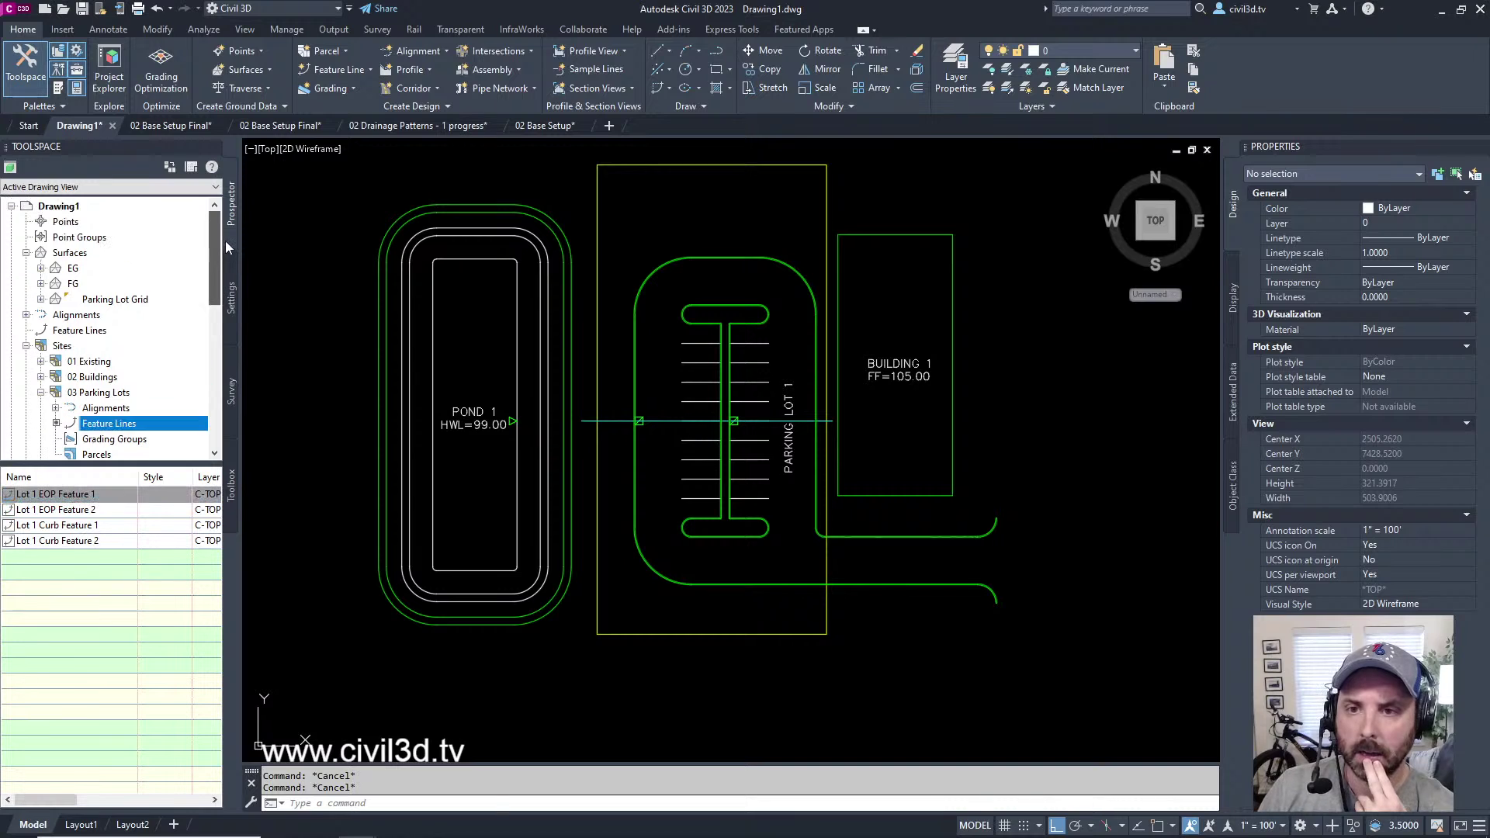
left_click(125, 300)
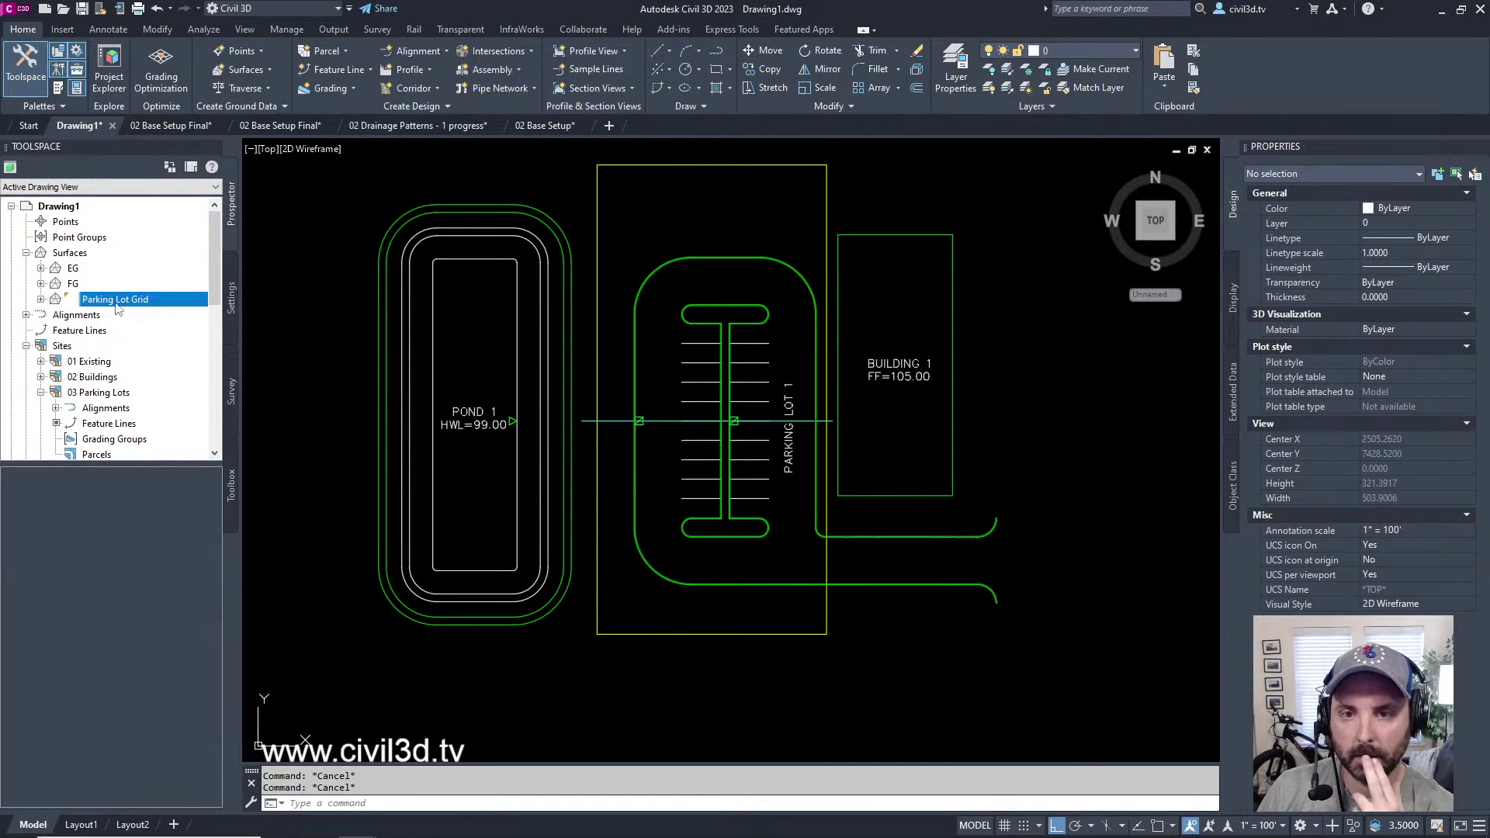
left_click(74, 284)
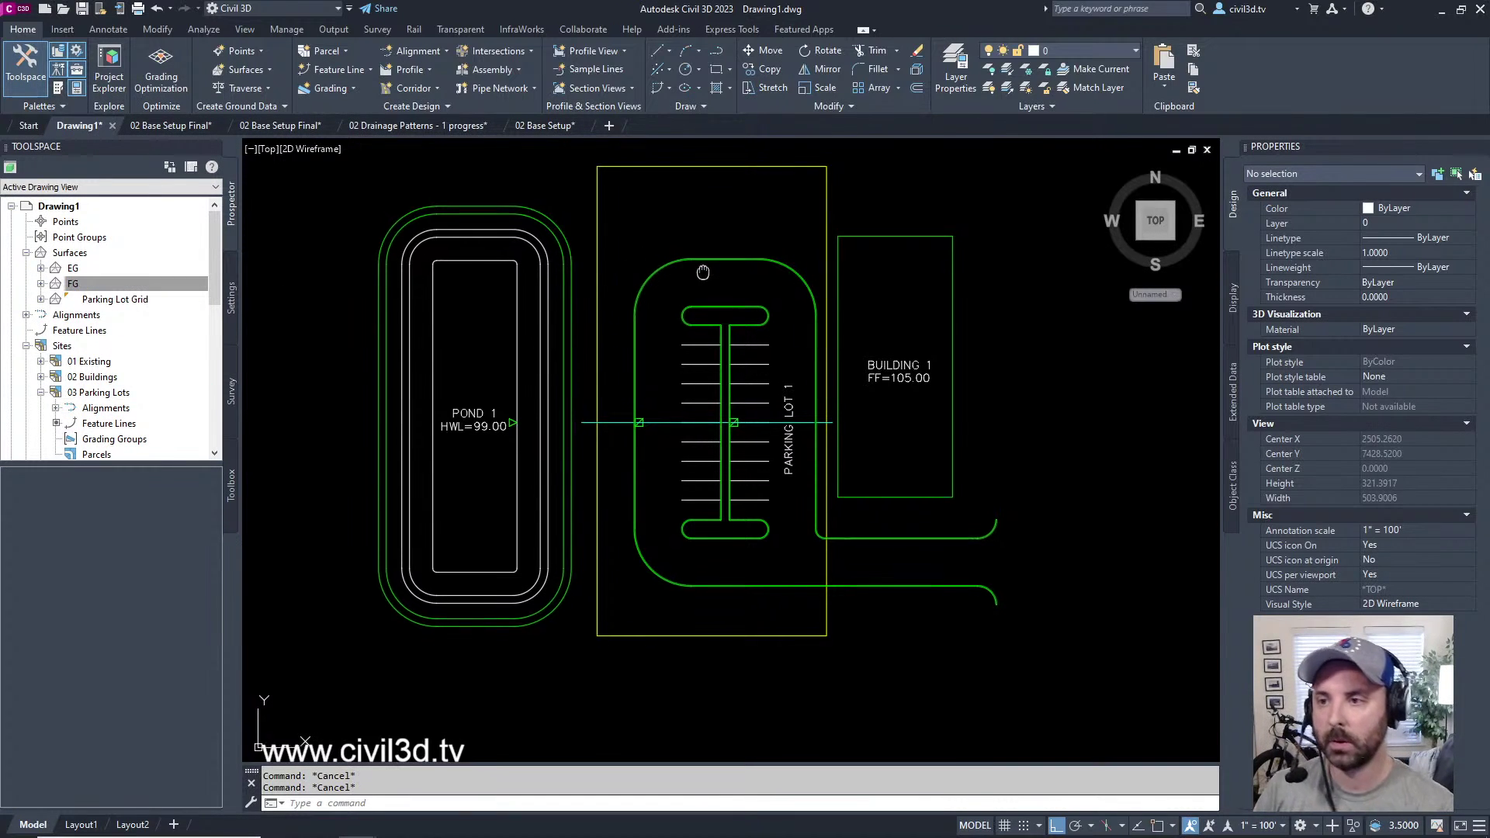
- Select Parking Lot 1's outer and island curb and EOP feature lines and choose FG as the surface receiving them as breaklines
left_click(798, 240)
left_click(764, 260)
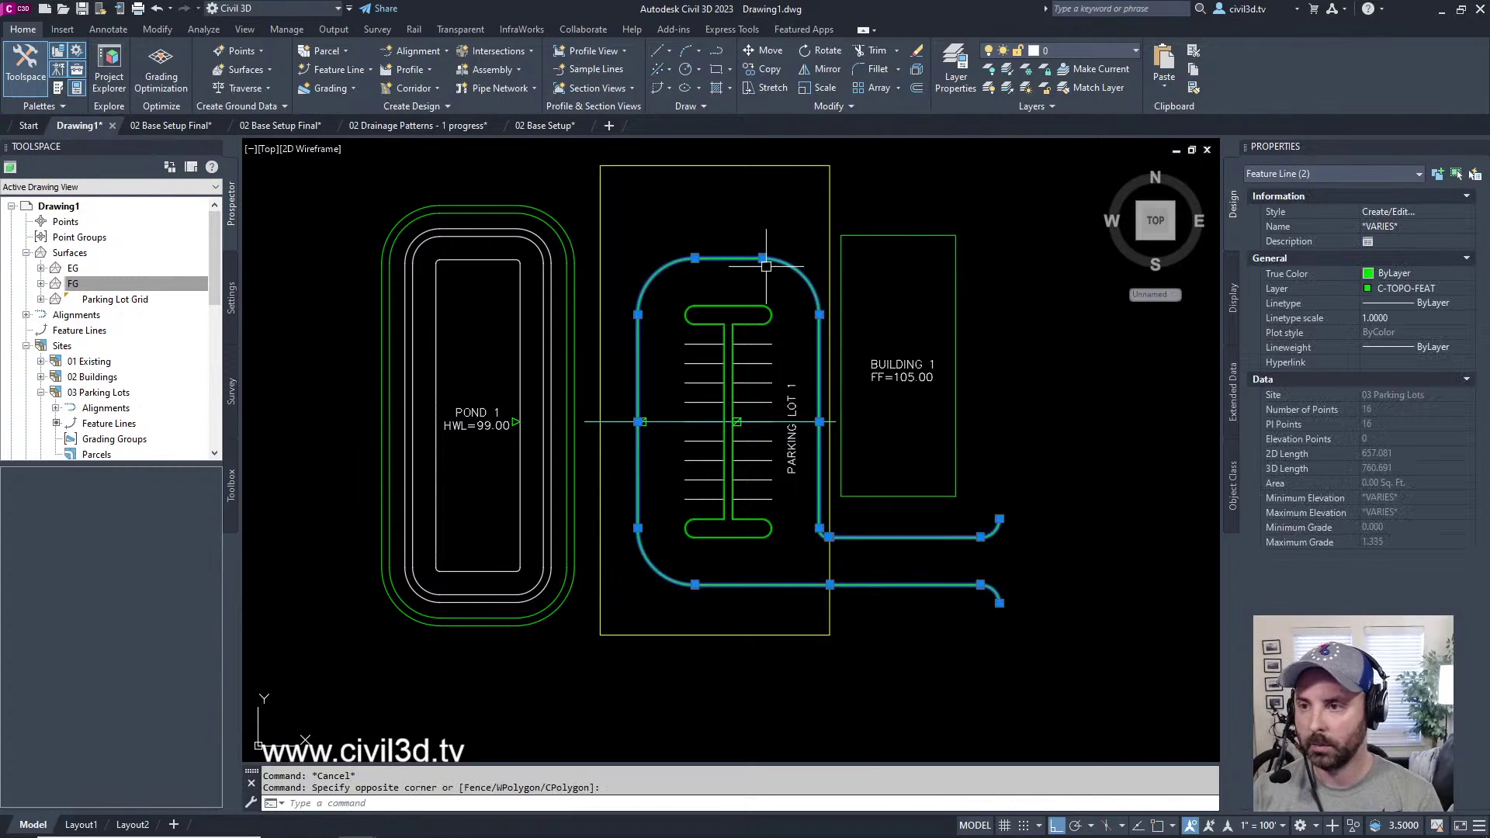
scroll(784, 289, "up", 3)
left_click(785, 288)
left_click(765, 293)
scroll(761, 256, "down", 3)
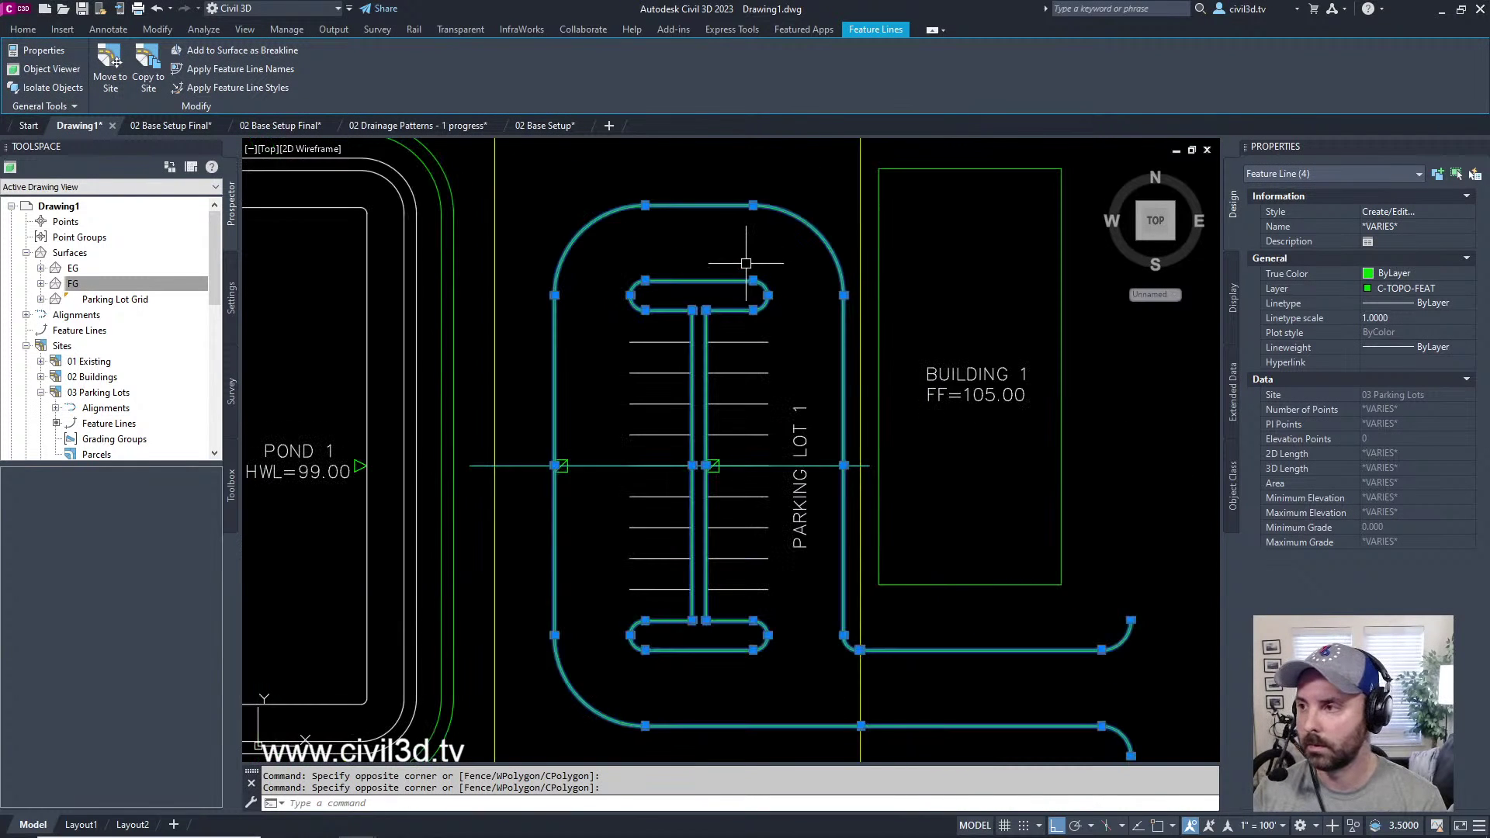
middle_click_drag(747, 264, 753, 303)
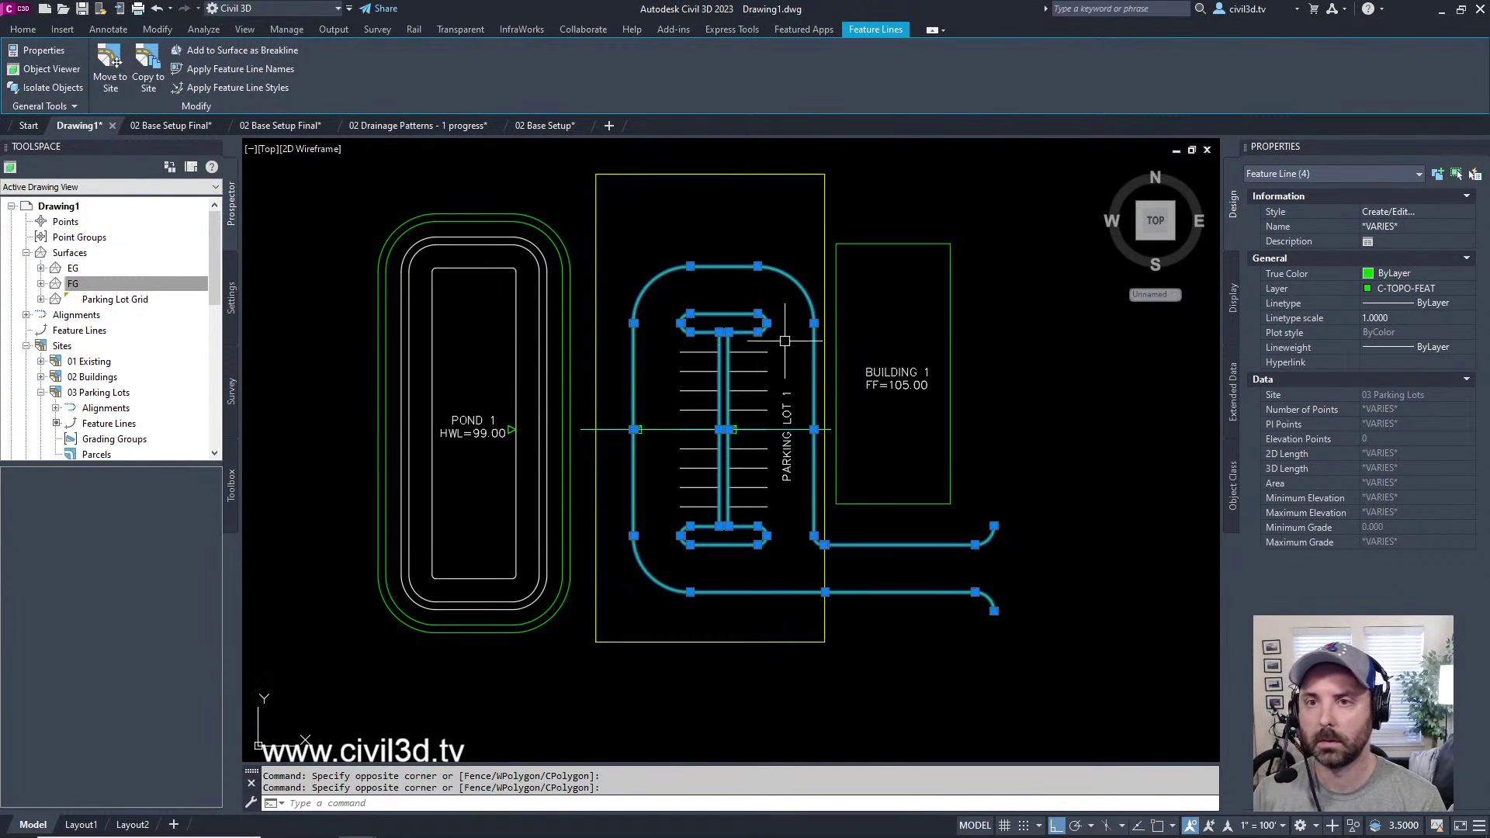
left_click(277, 50)
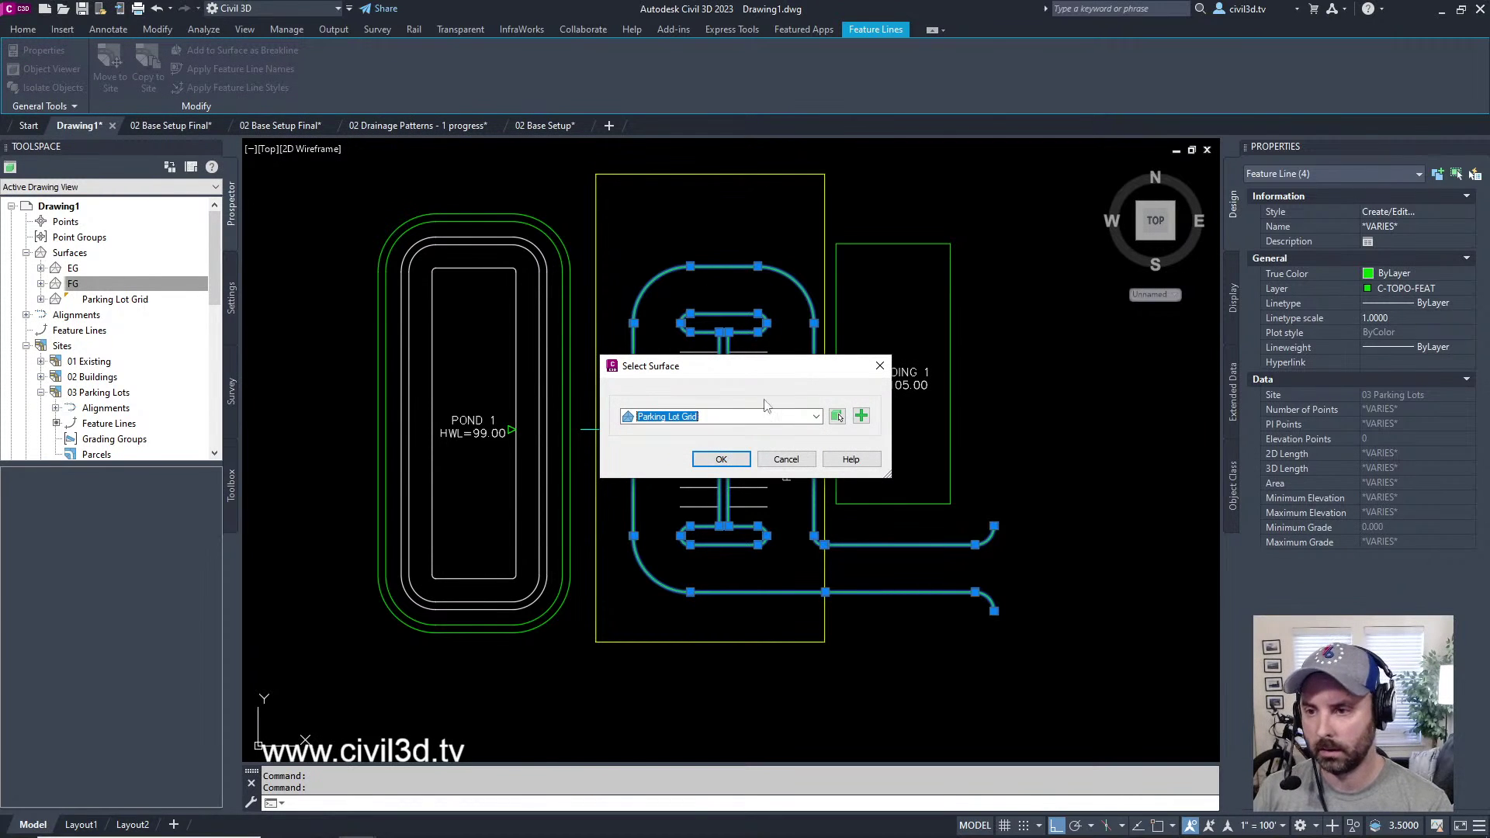
left_click(817, 418)
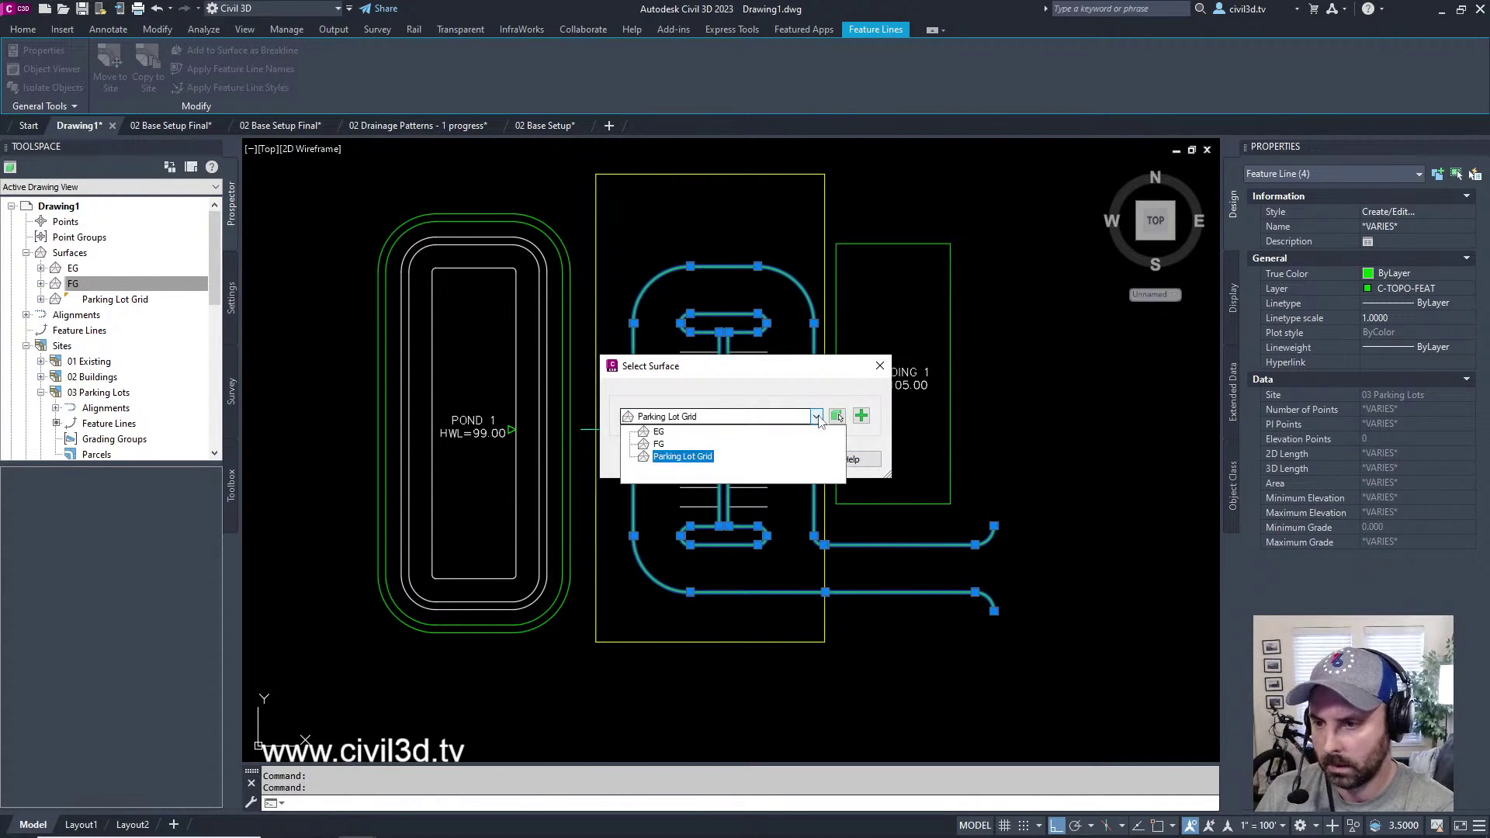
left_click(659, 444)
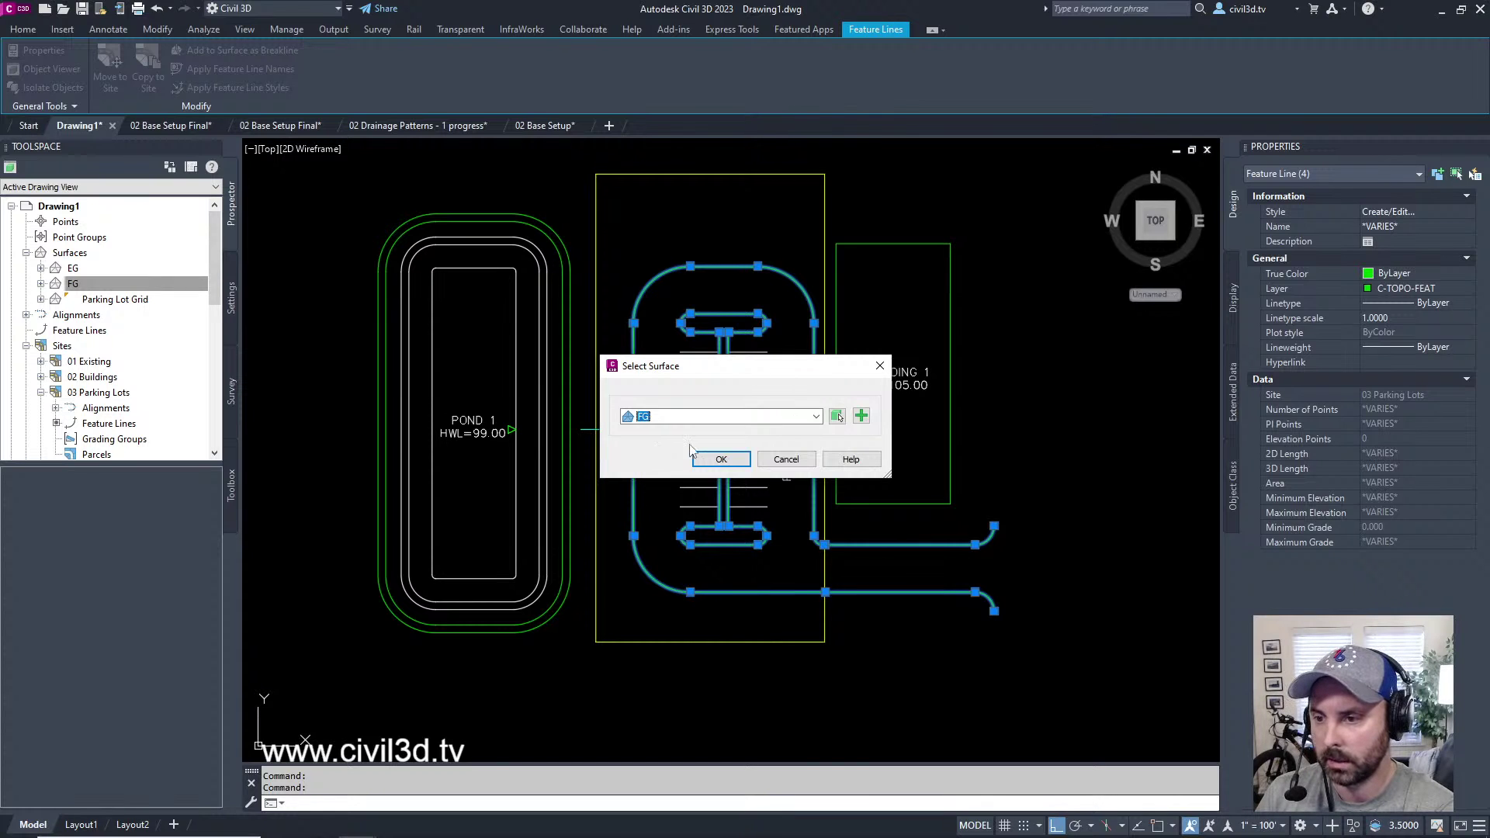
left_click(718, 459)
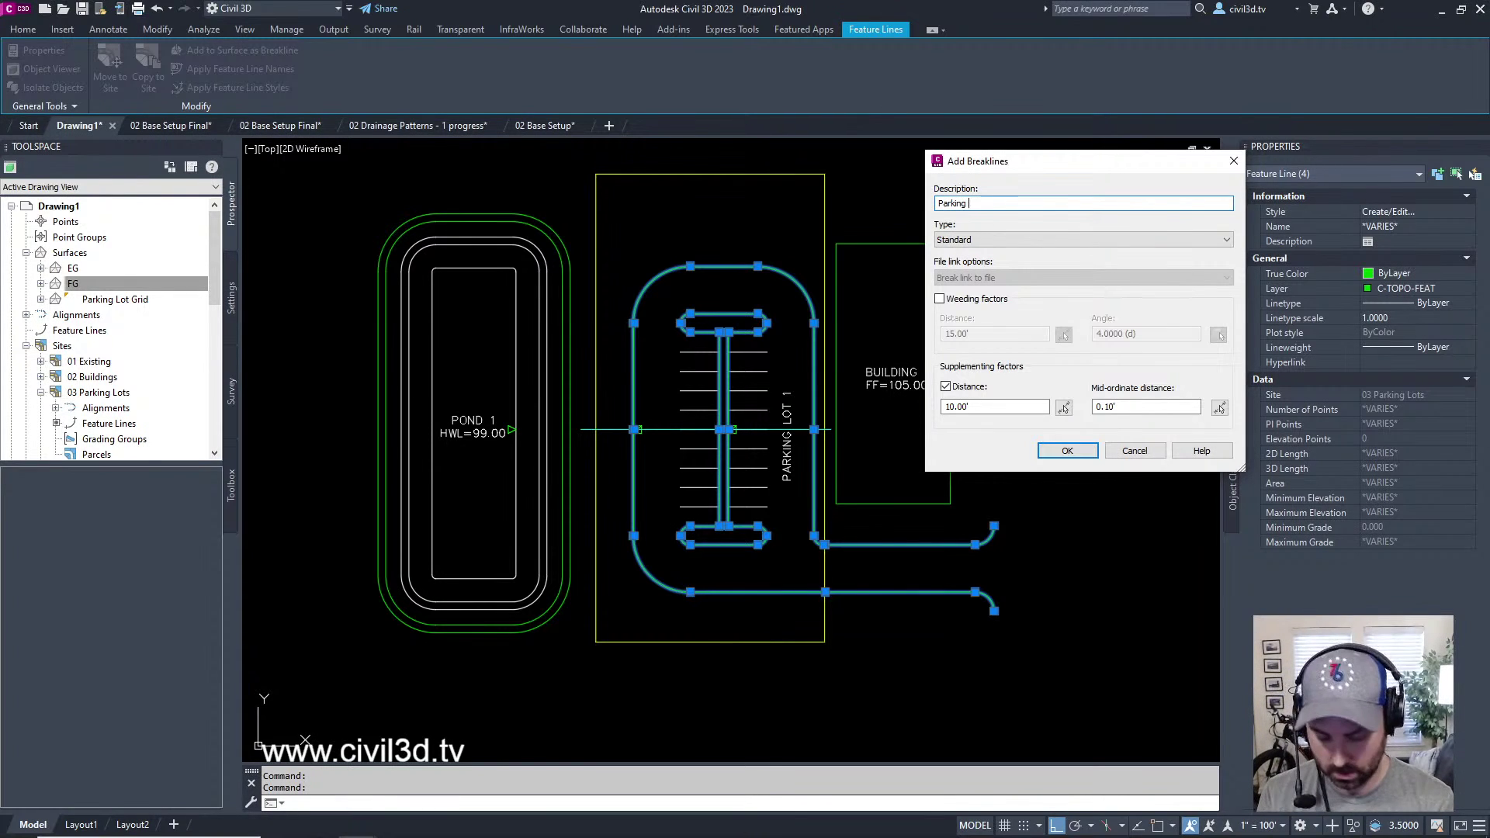
- Add the feature lines as standard breaklines with the description "Lot 1 Curb & EOP"
key("BackSpace")
key("BackSpace")
key("BackSpace")
key("BackSpace")
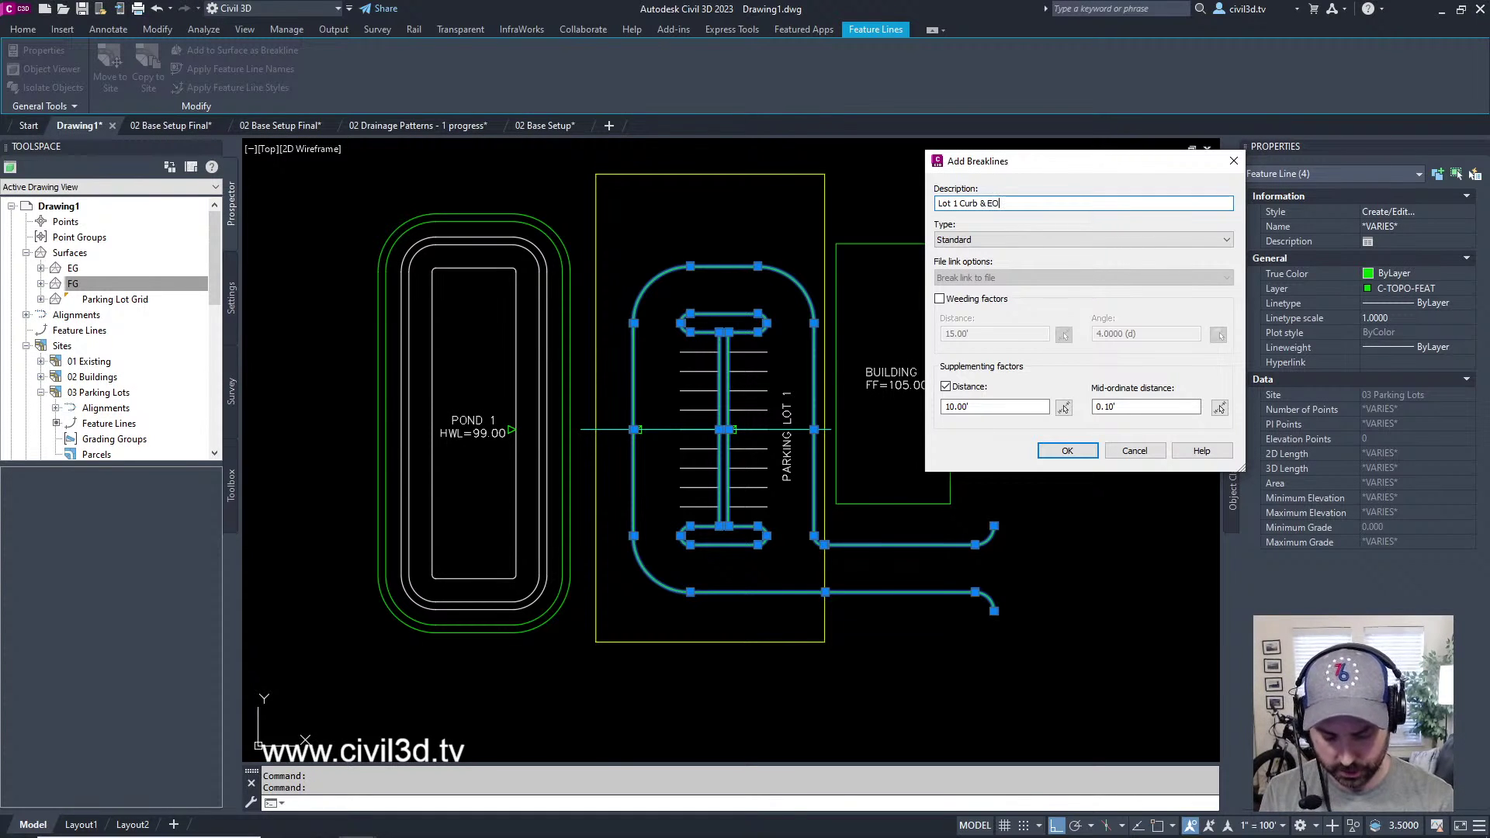
left_click(1064, 452)
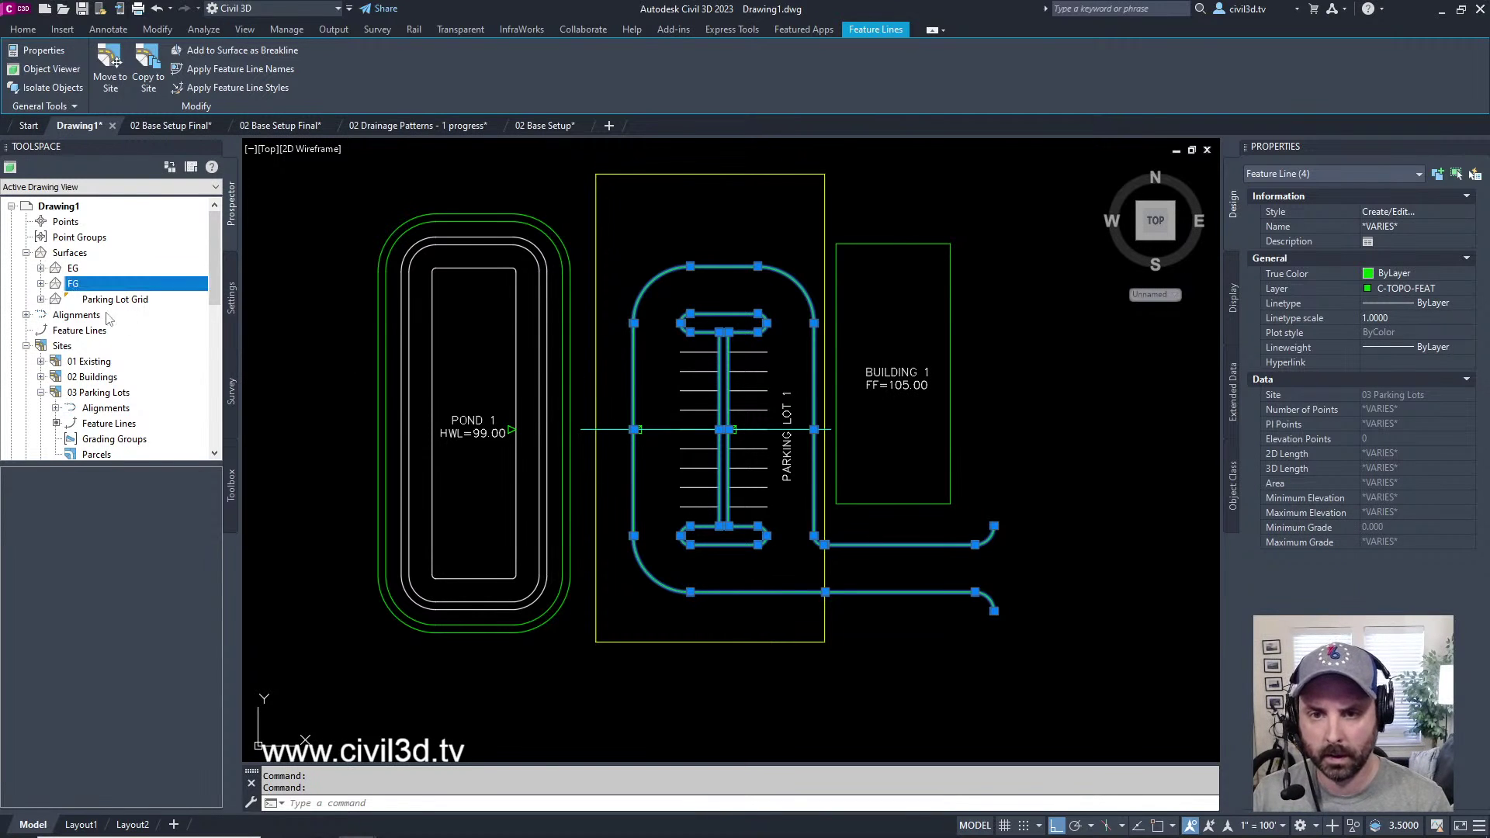
- Review the list of breaklines in the FG surface definition
left_click(41, 284)
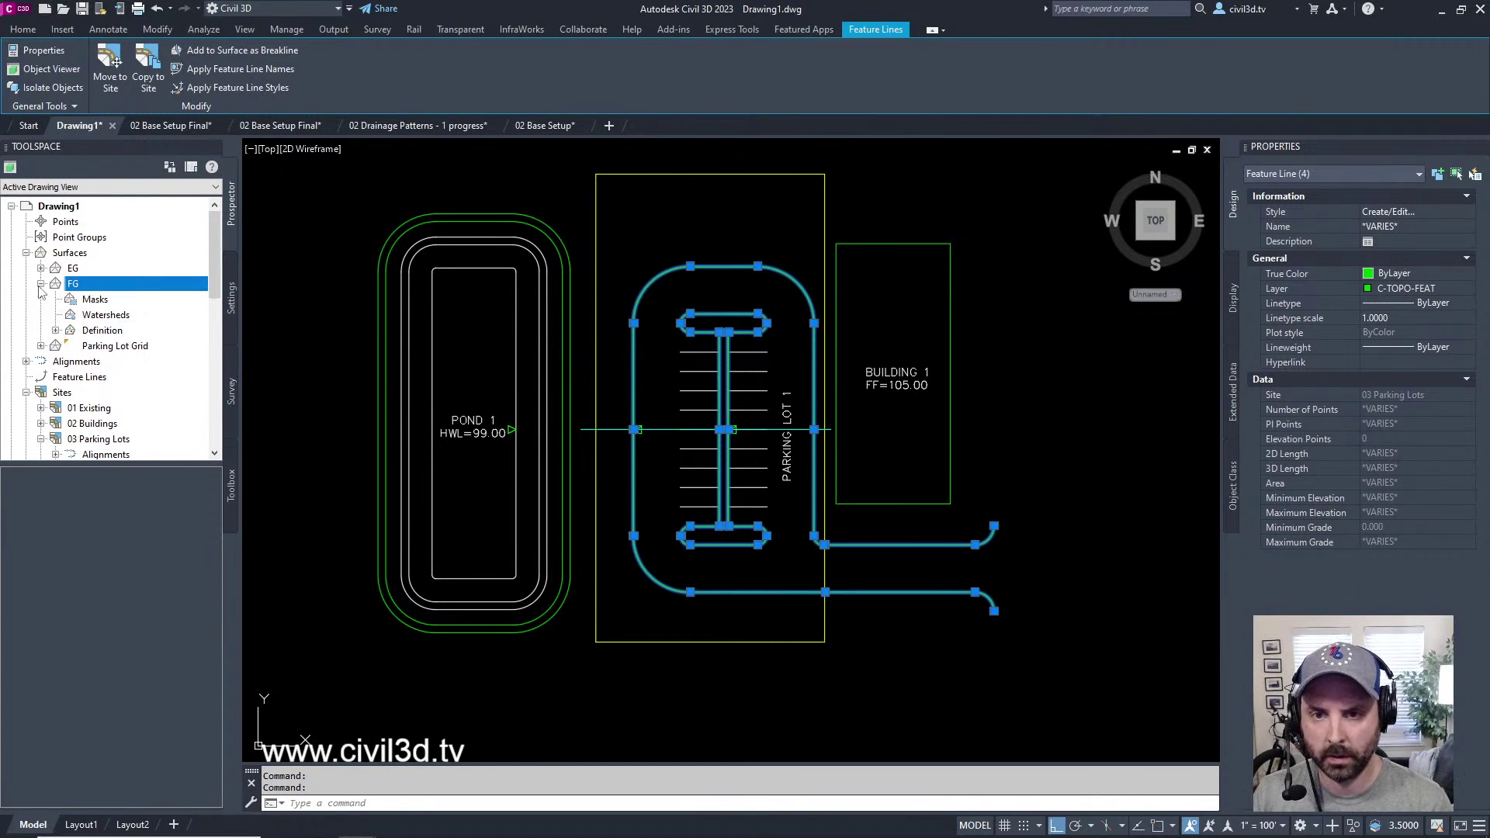
left_click(102, 331)
left_click(56, 331)
left_click(118, 315)
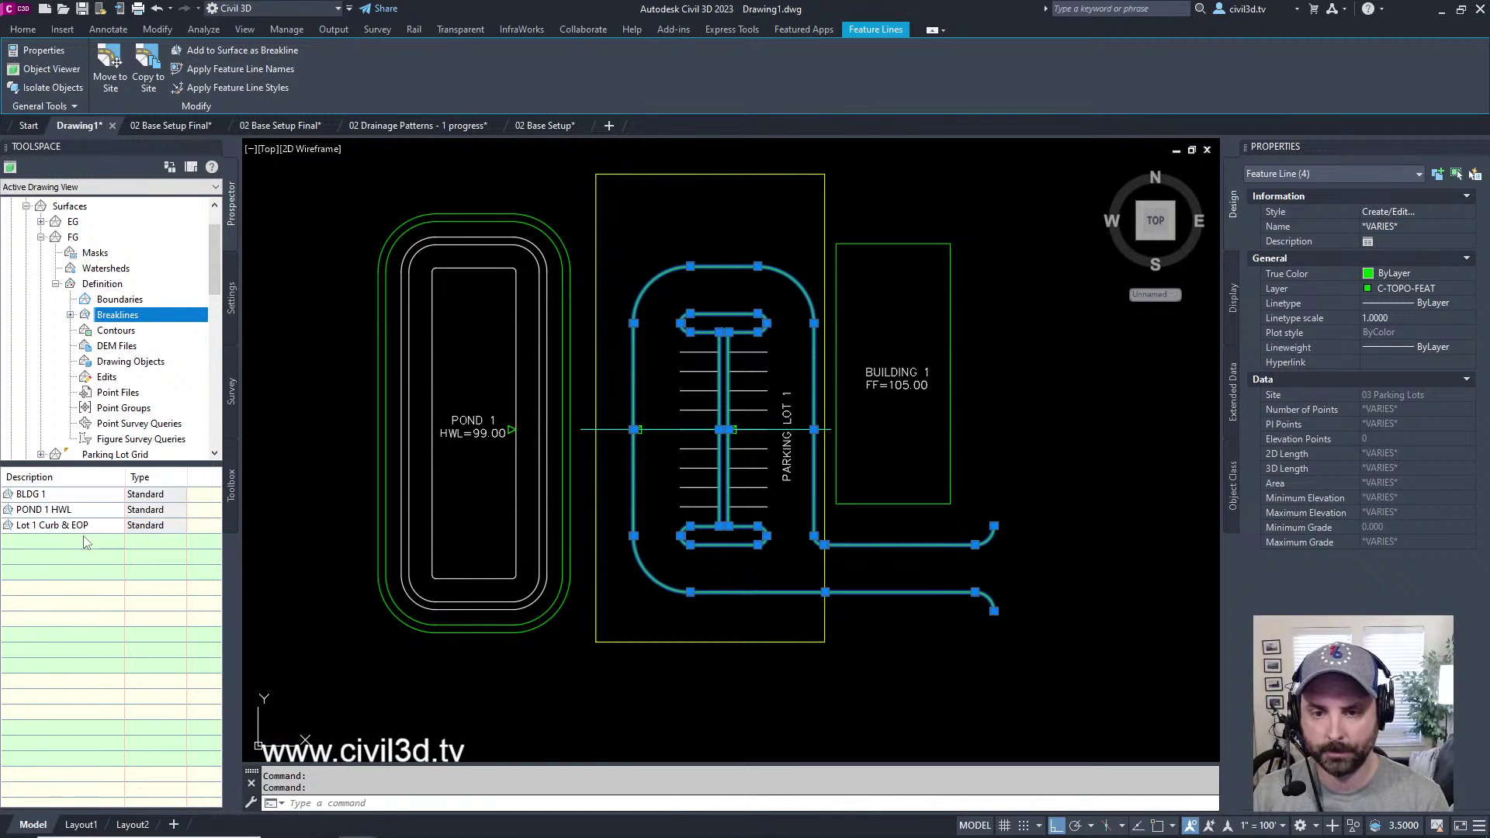
middle_click_drag(848, 466, 858, 460)
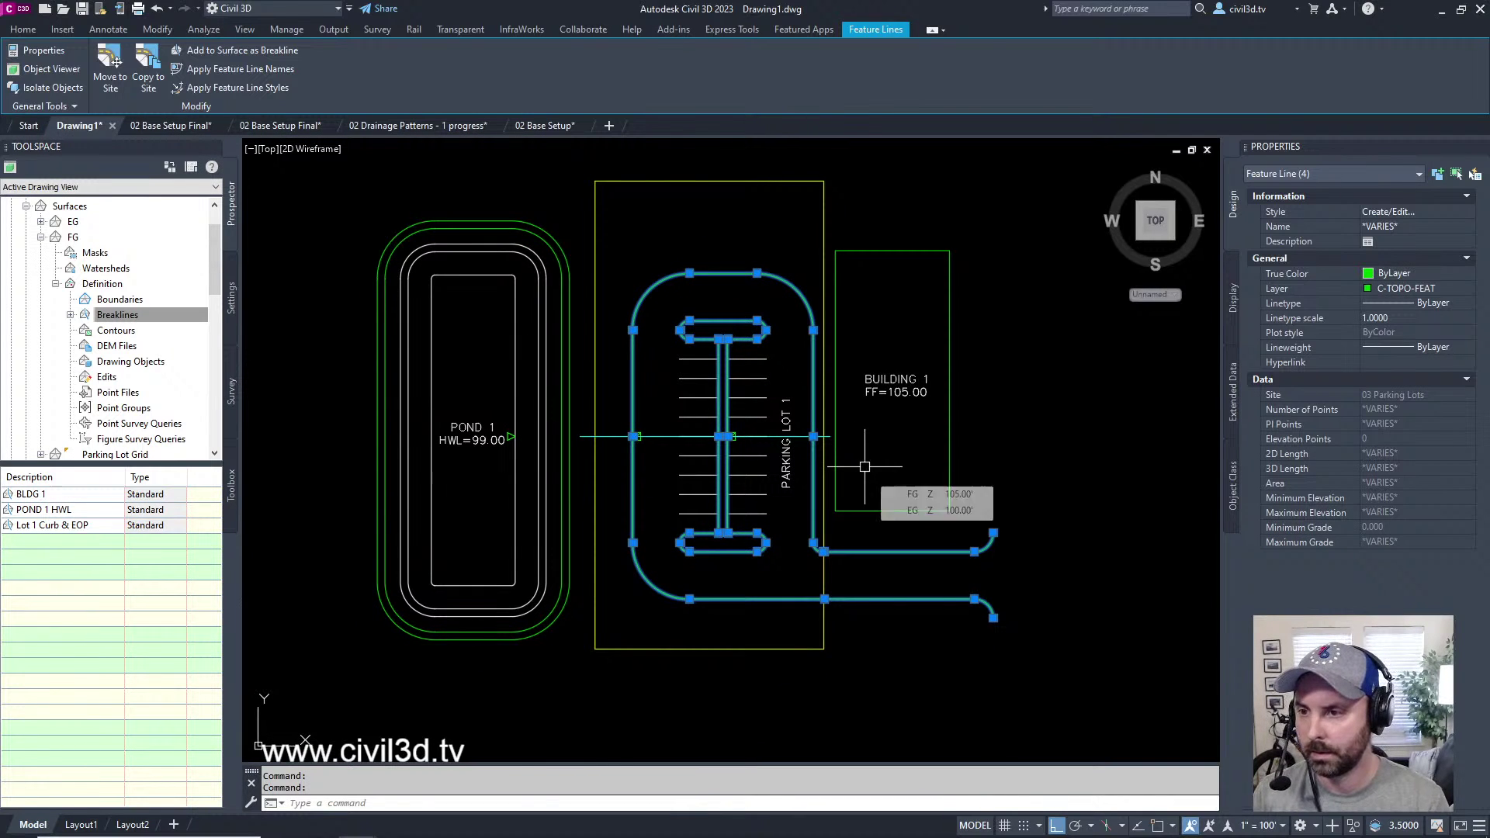
- Clear the feature line selection and inspect the parking grid's outer boundary feature line around the lot
key("Escape")
key("Escape")
middle_click_drag(851, 386, 914, 398)
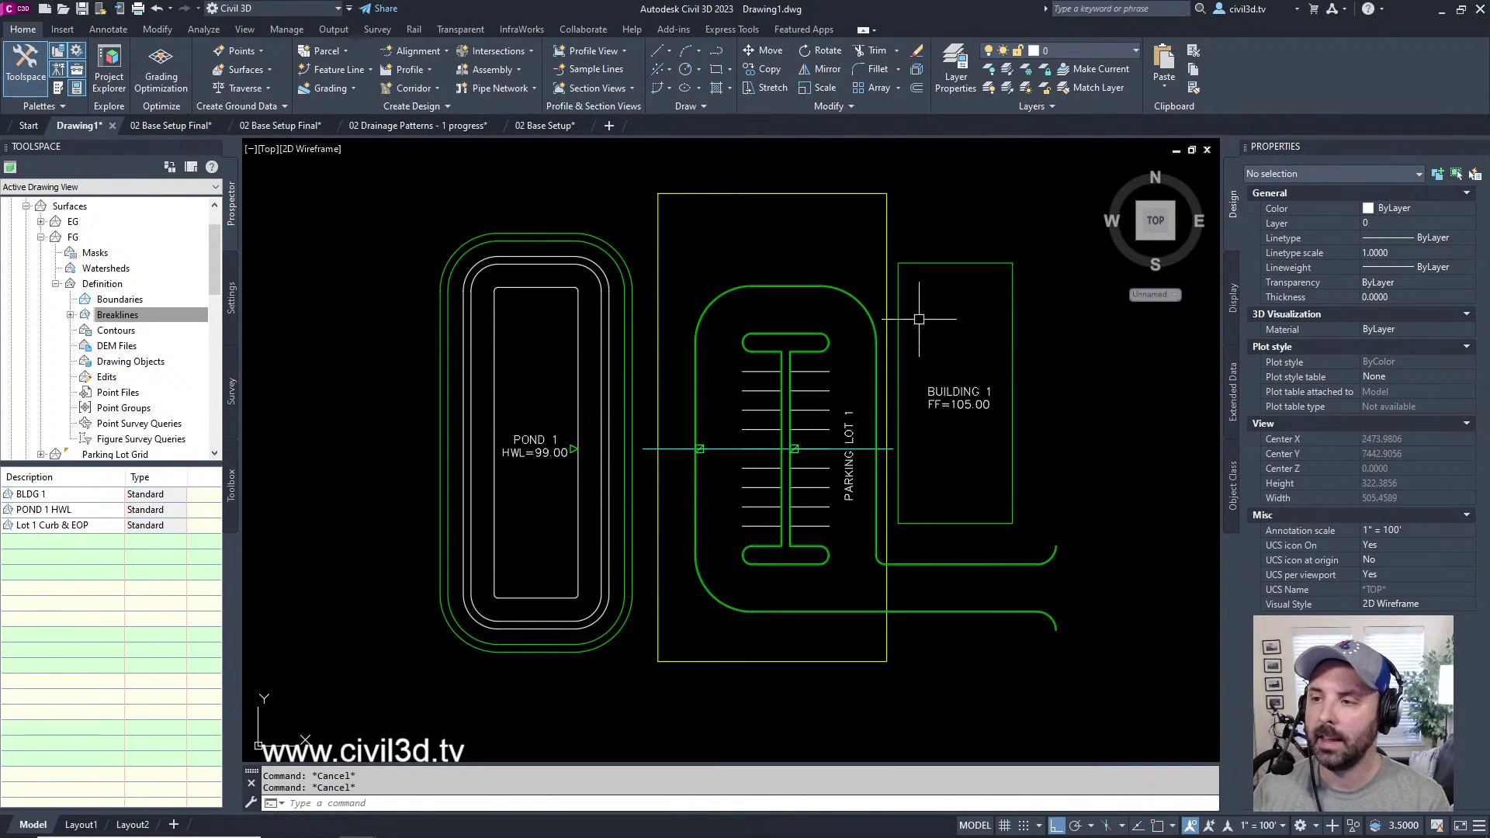
scroll(811, 318, "up", 2)
scroll(815, 318, "down", 2)
left_click(890, 231)
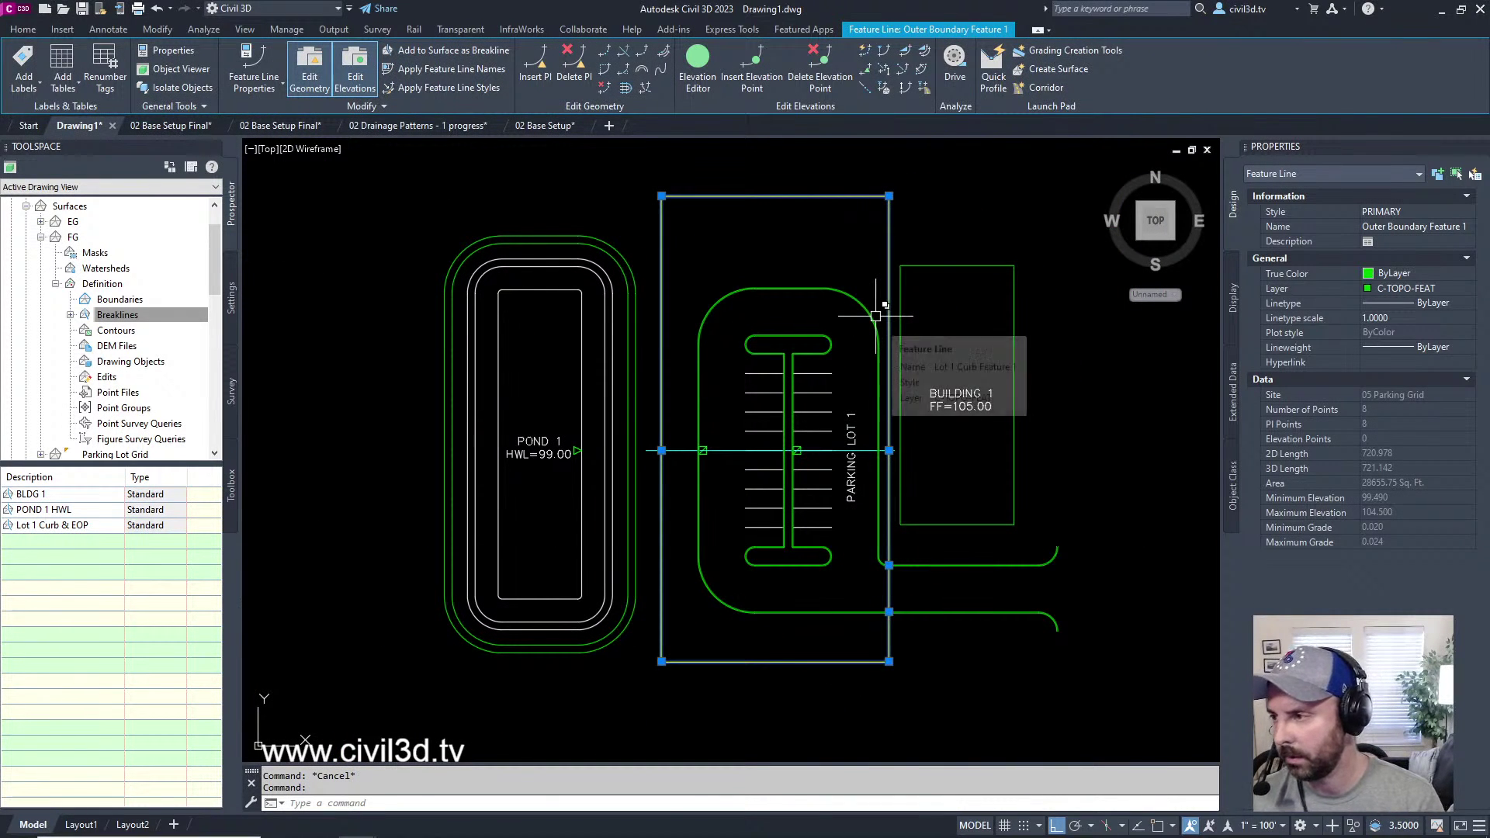
key("Escape")
key("Escape")
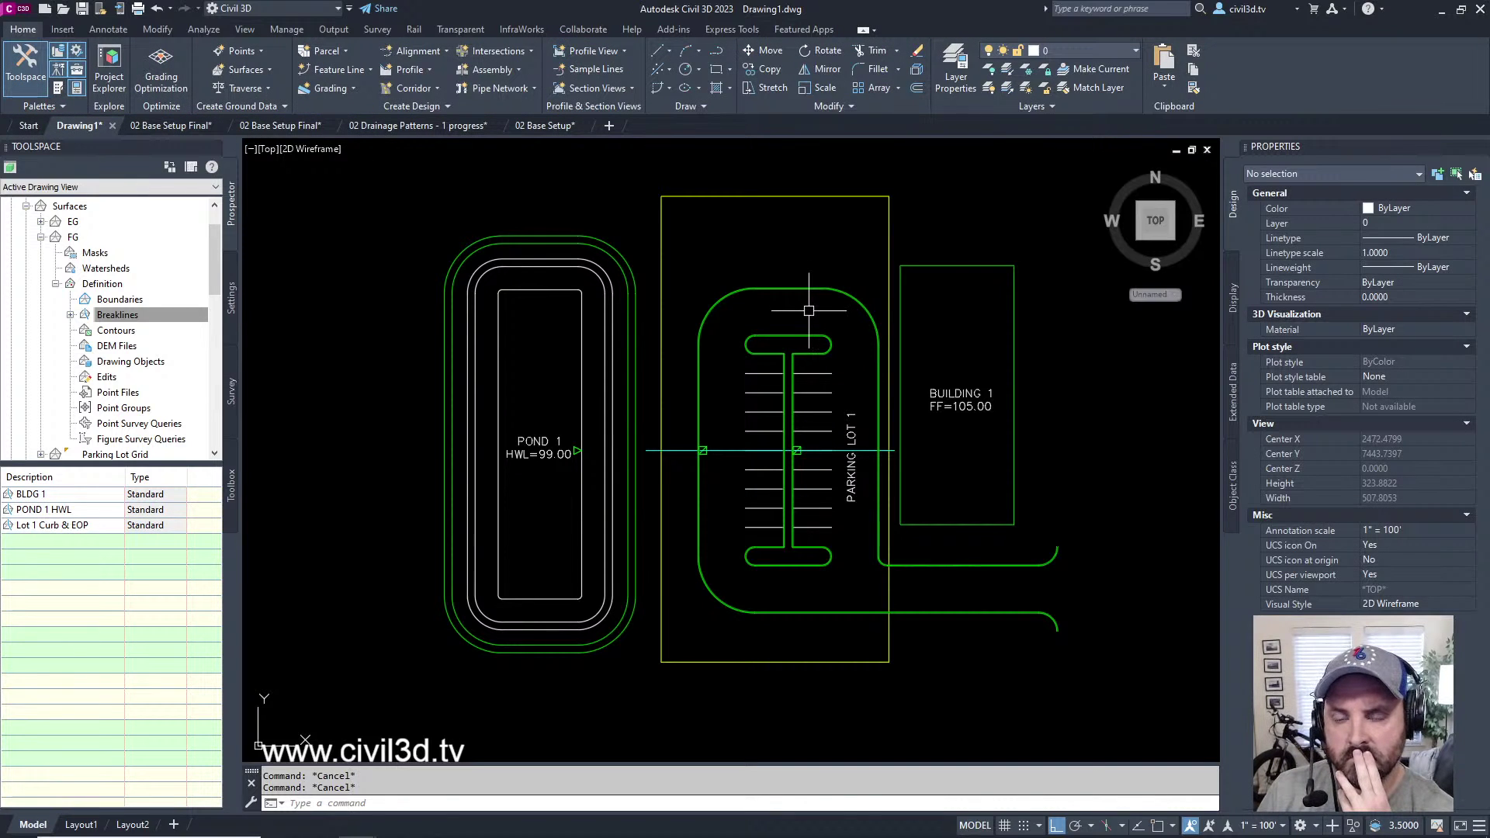
- Set up labels for the Surface feature with the Spot Elevation label type
mouse_move(805, 316)
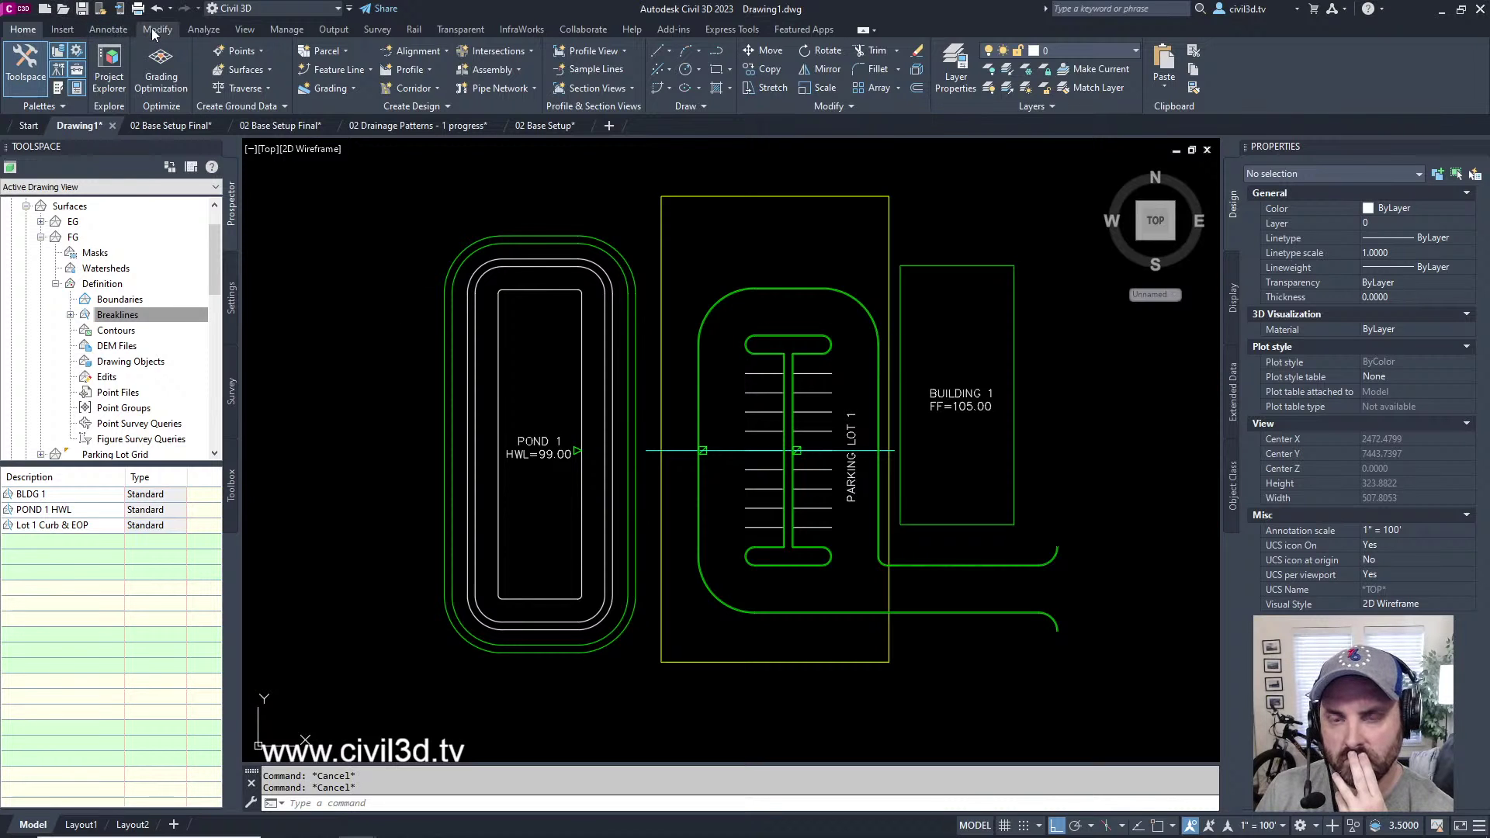
left_click(108, 30)
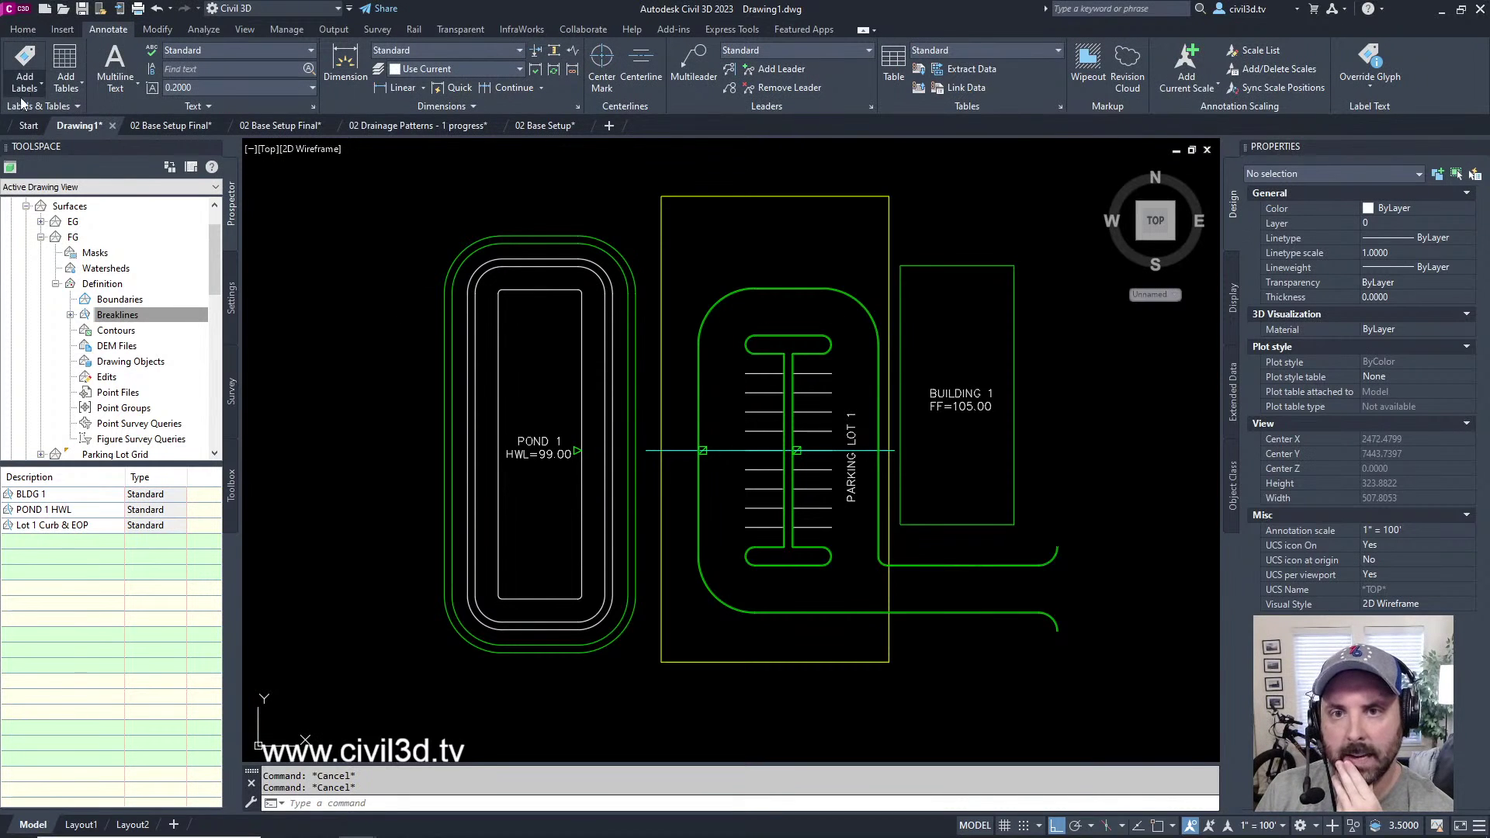
left_click(32, 88)
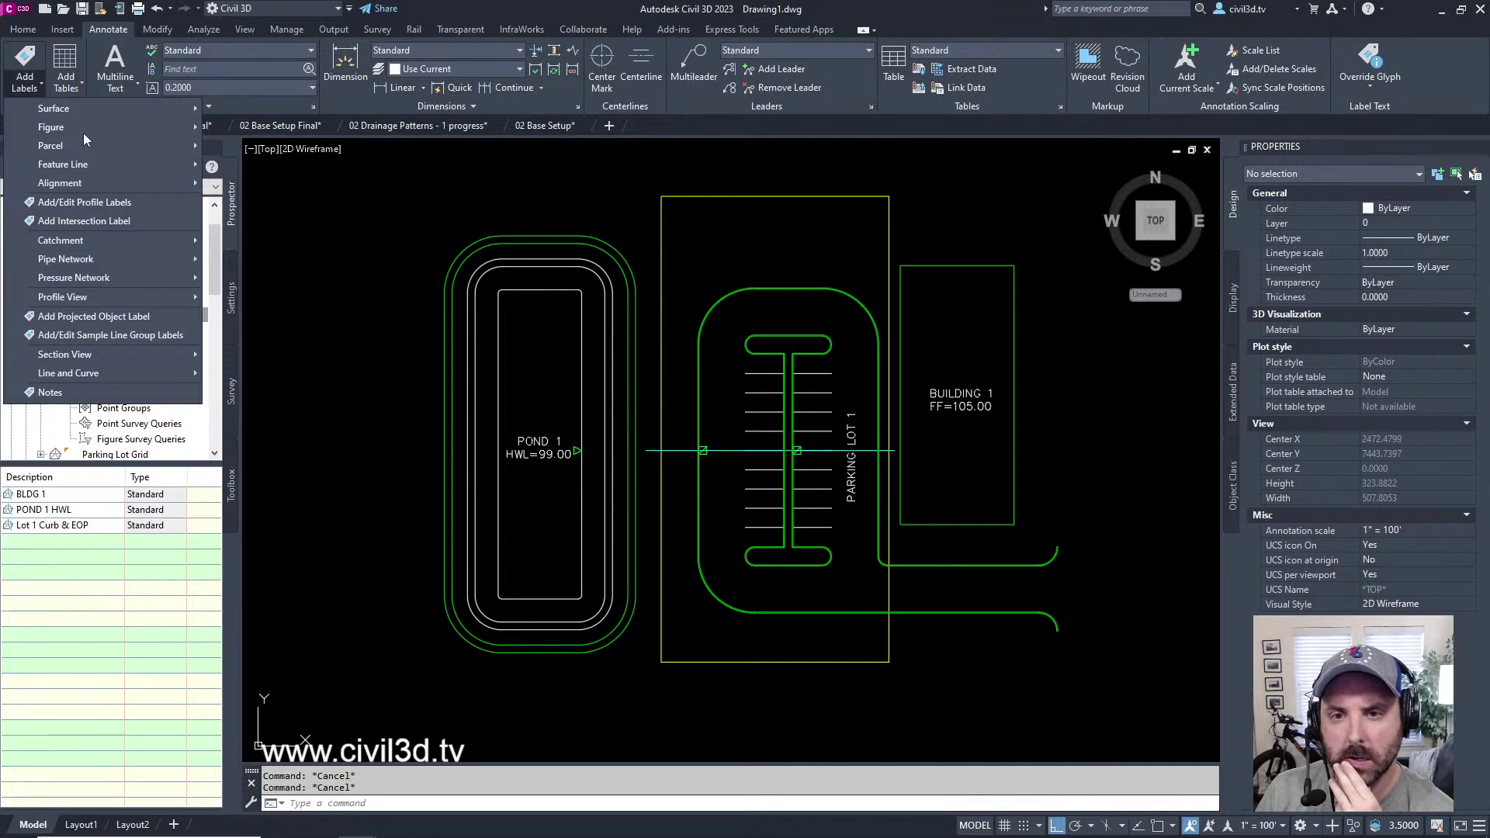
left_click(21, 64)
left_click(416, 284)
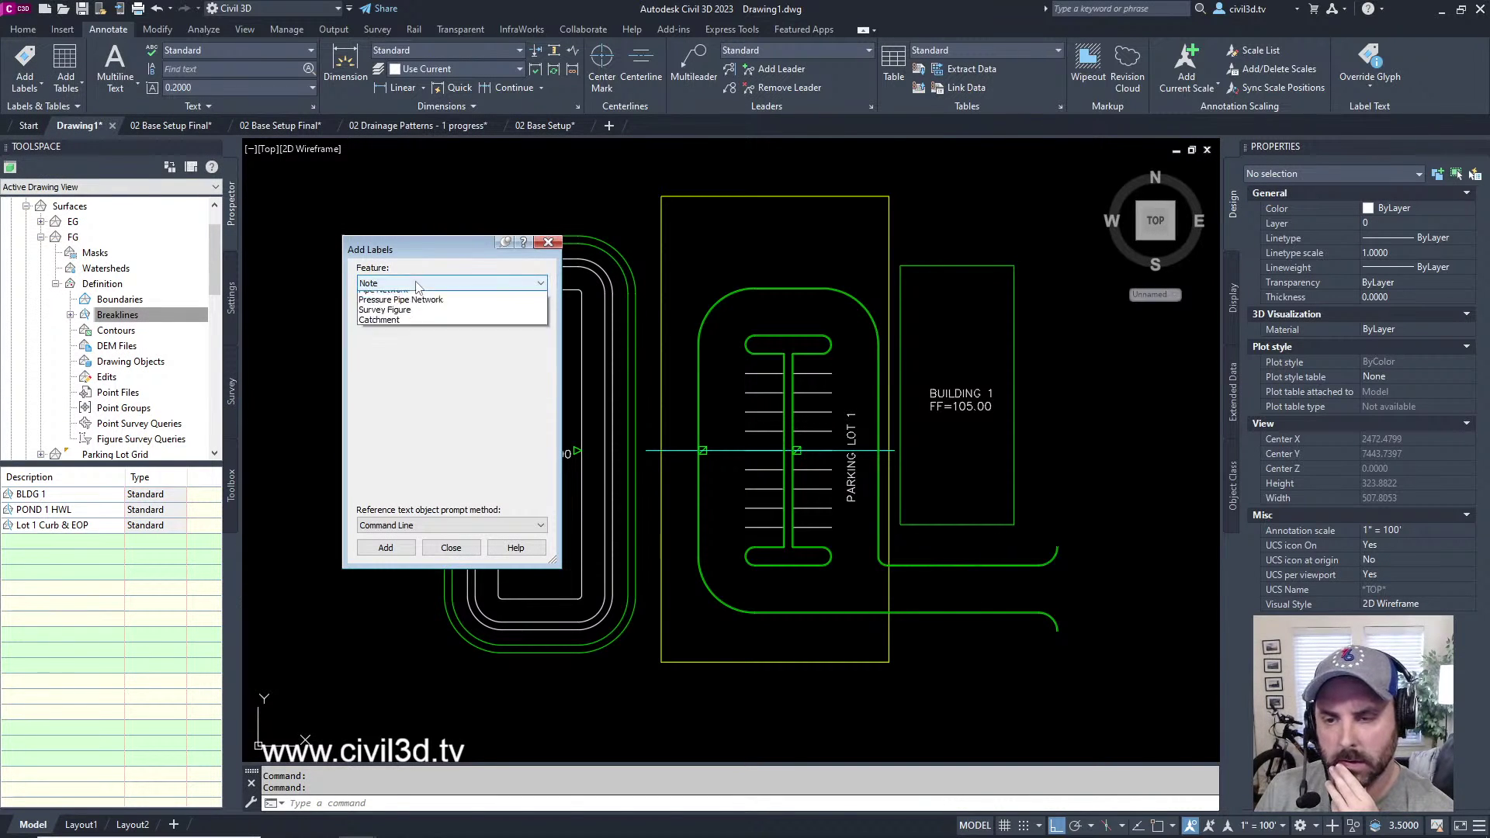
left_click(402, 359)
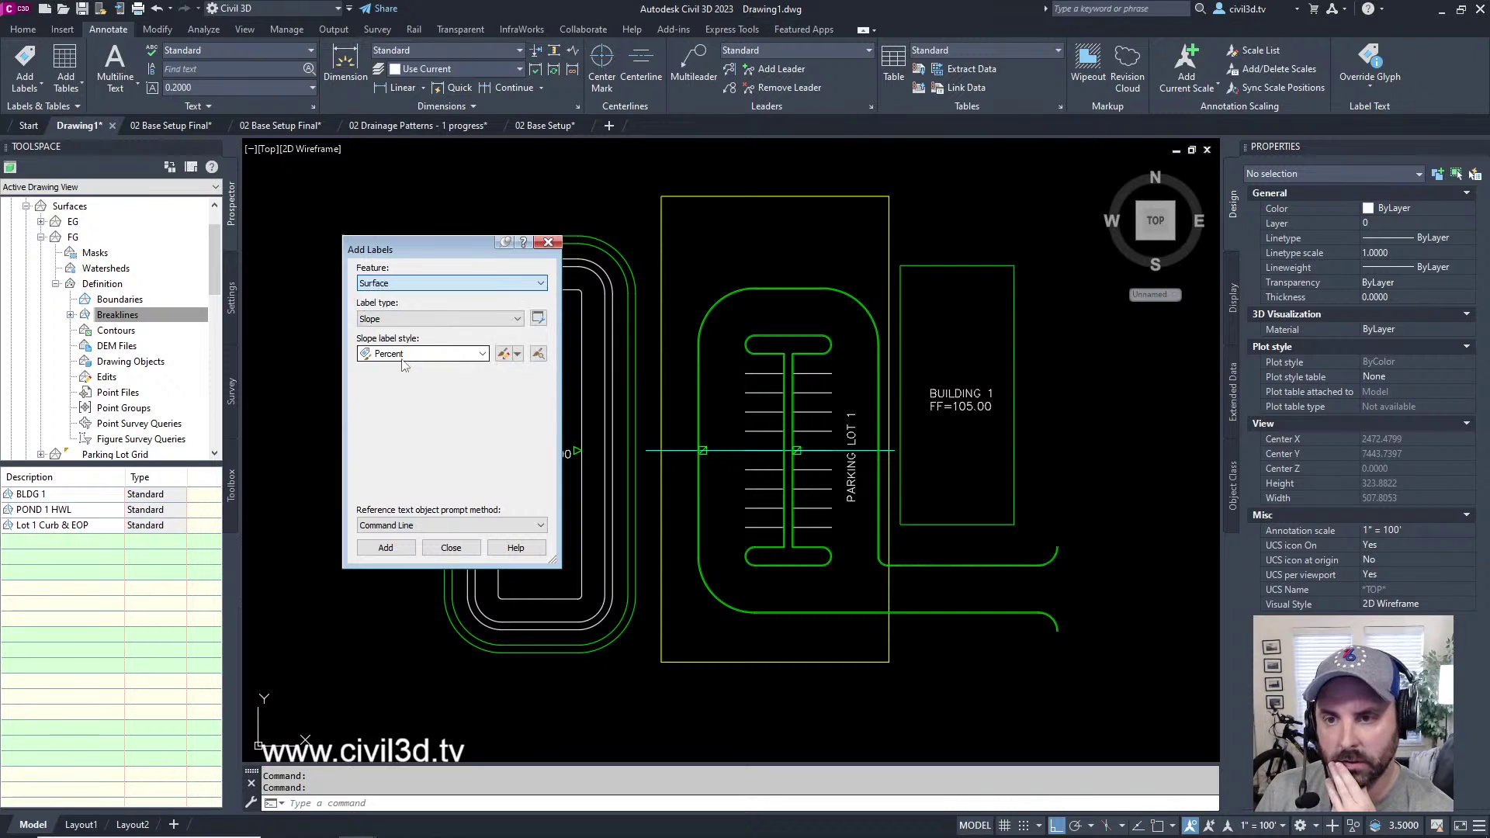
left_click(400, 319)
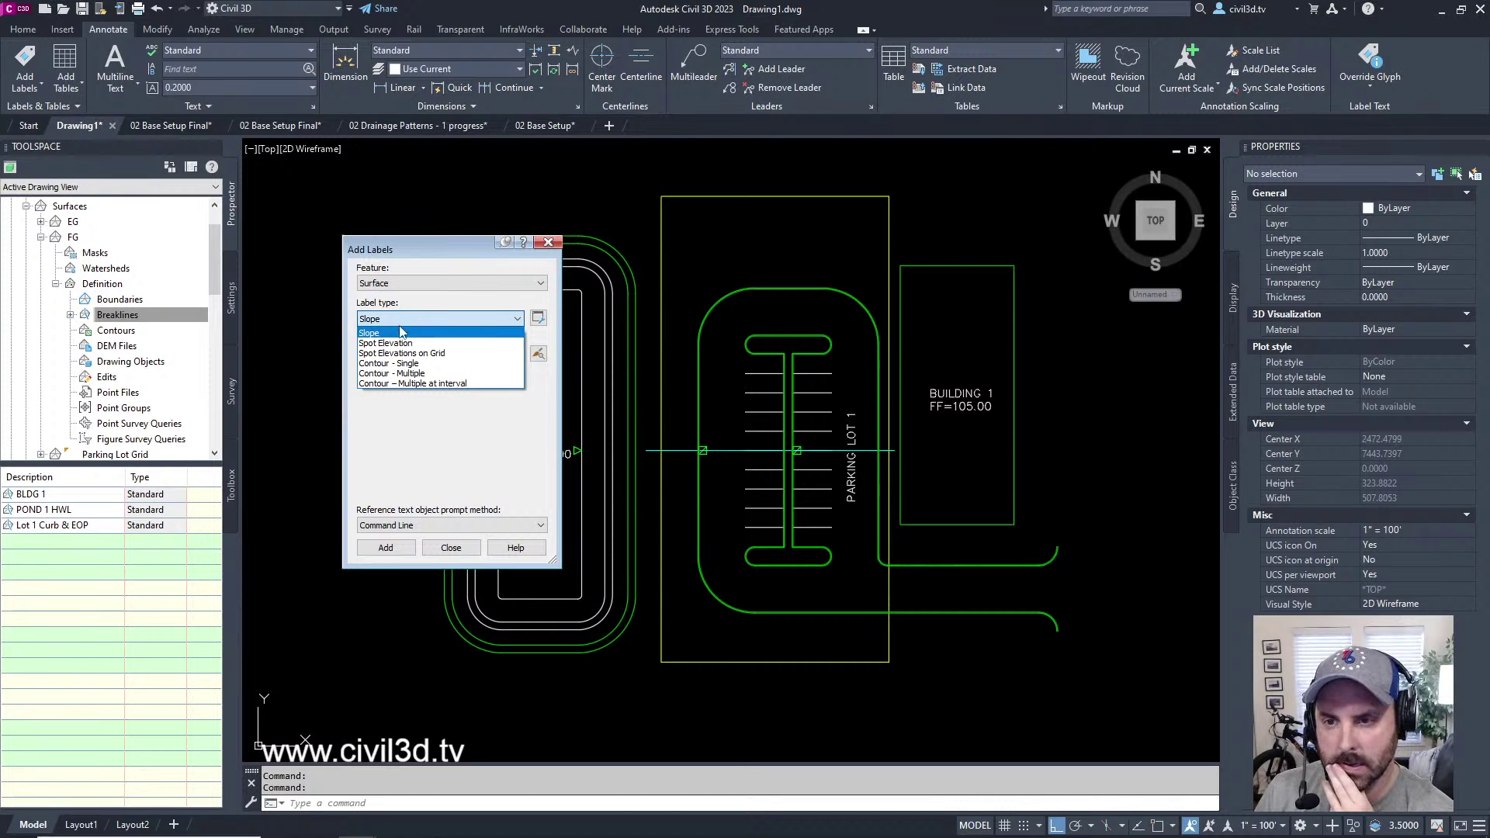
left_click(401, 342)
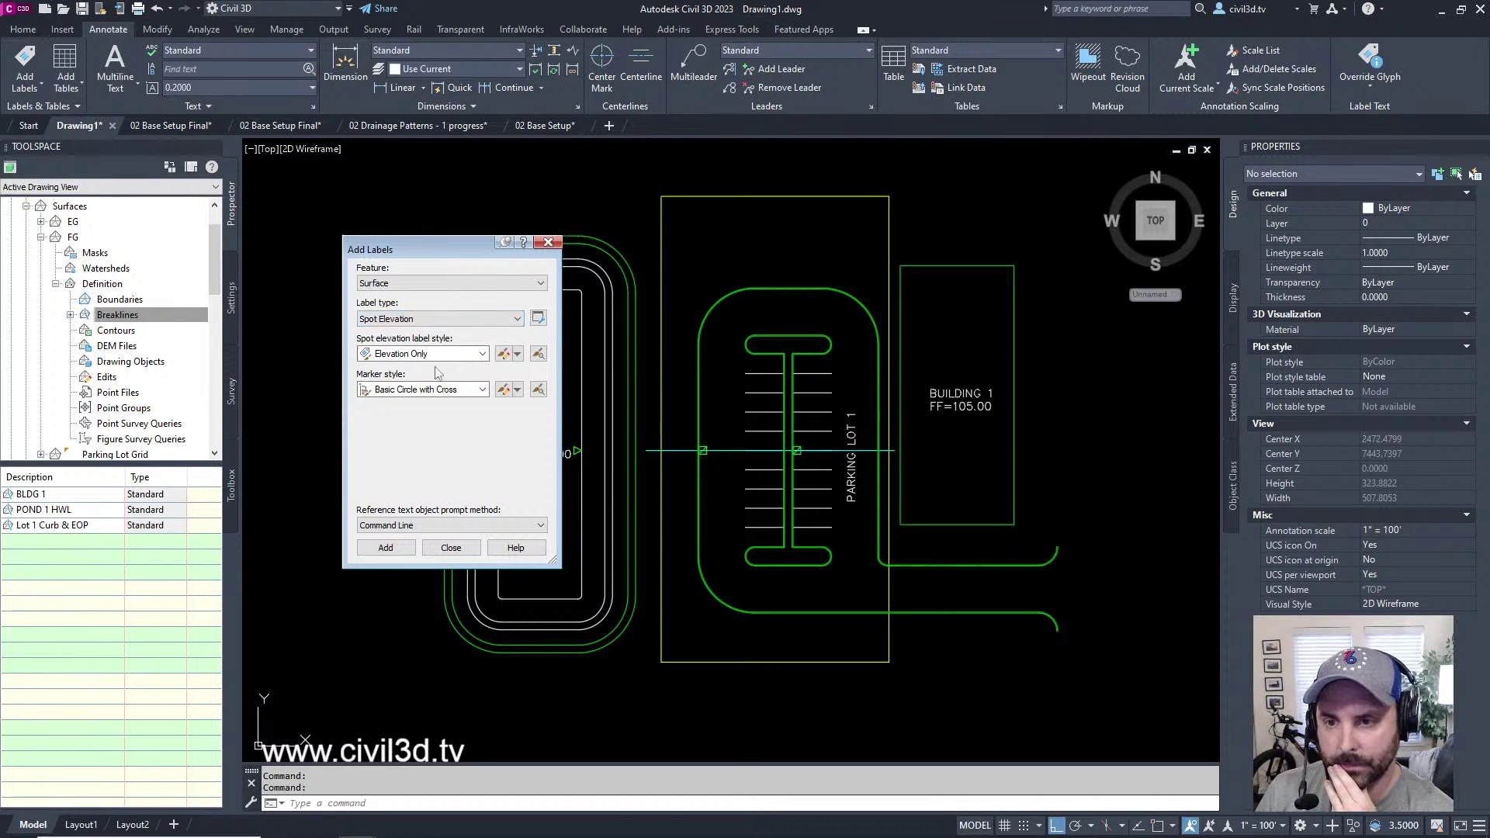
- Place an FG spot elevation label at the line endpoint where the lot's north edge meets the northeast curve
left_click(386, 548)
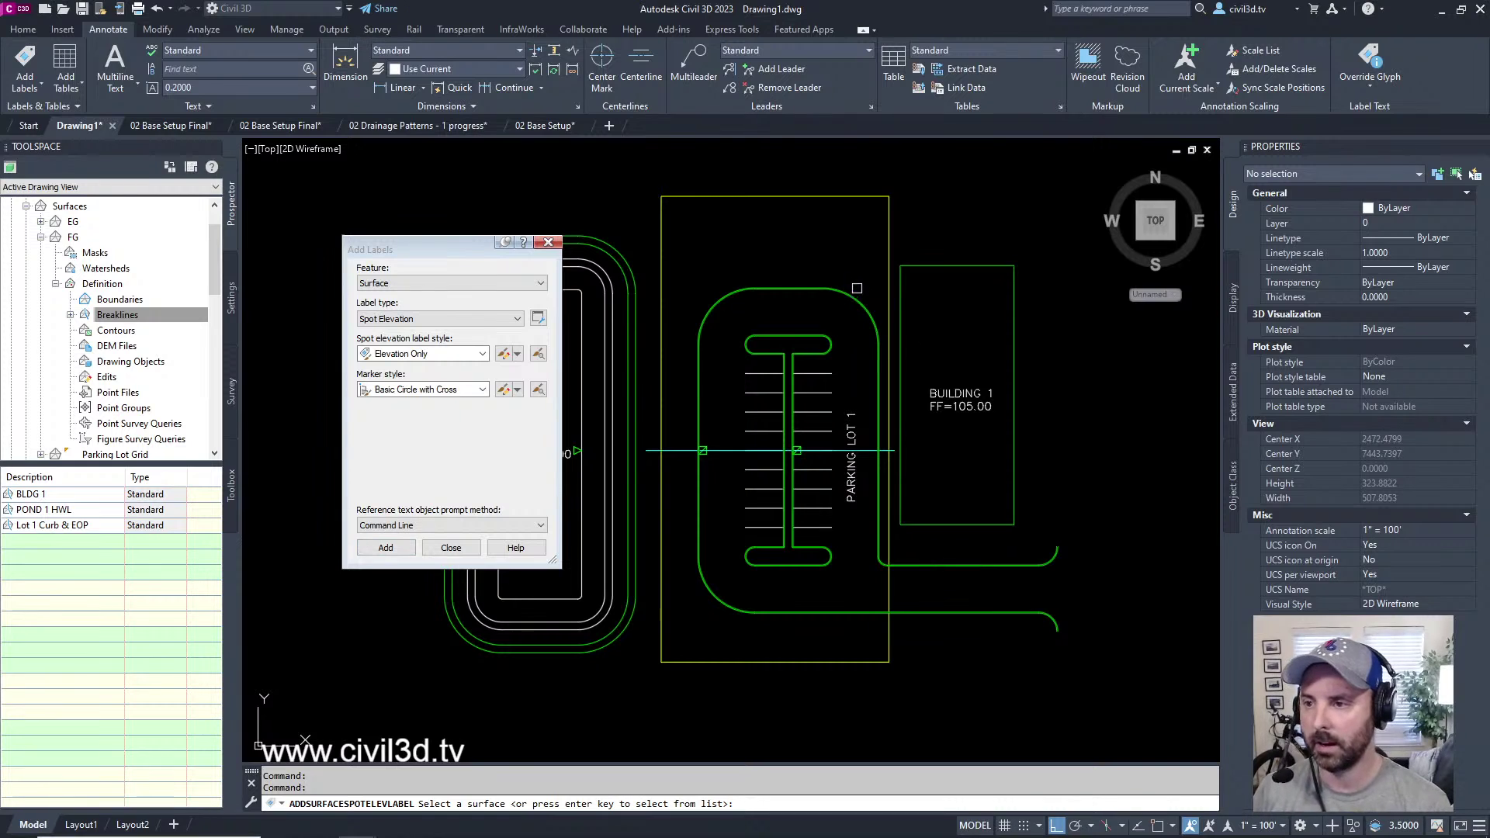
scroll(858, 284, "up", 5)
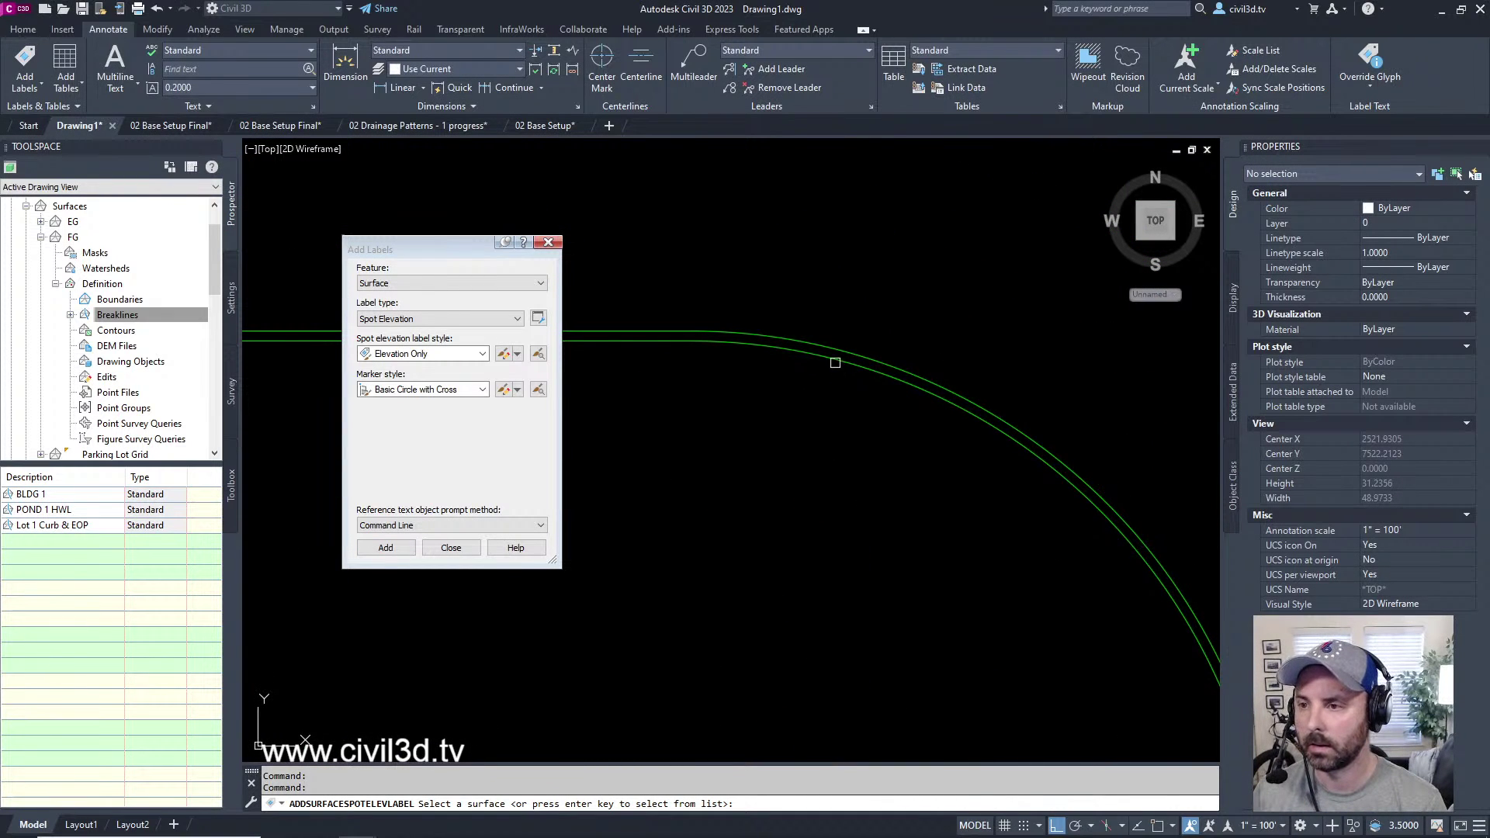
left_click(835, 362)
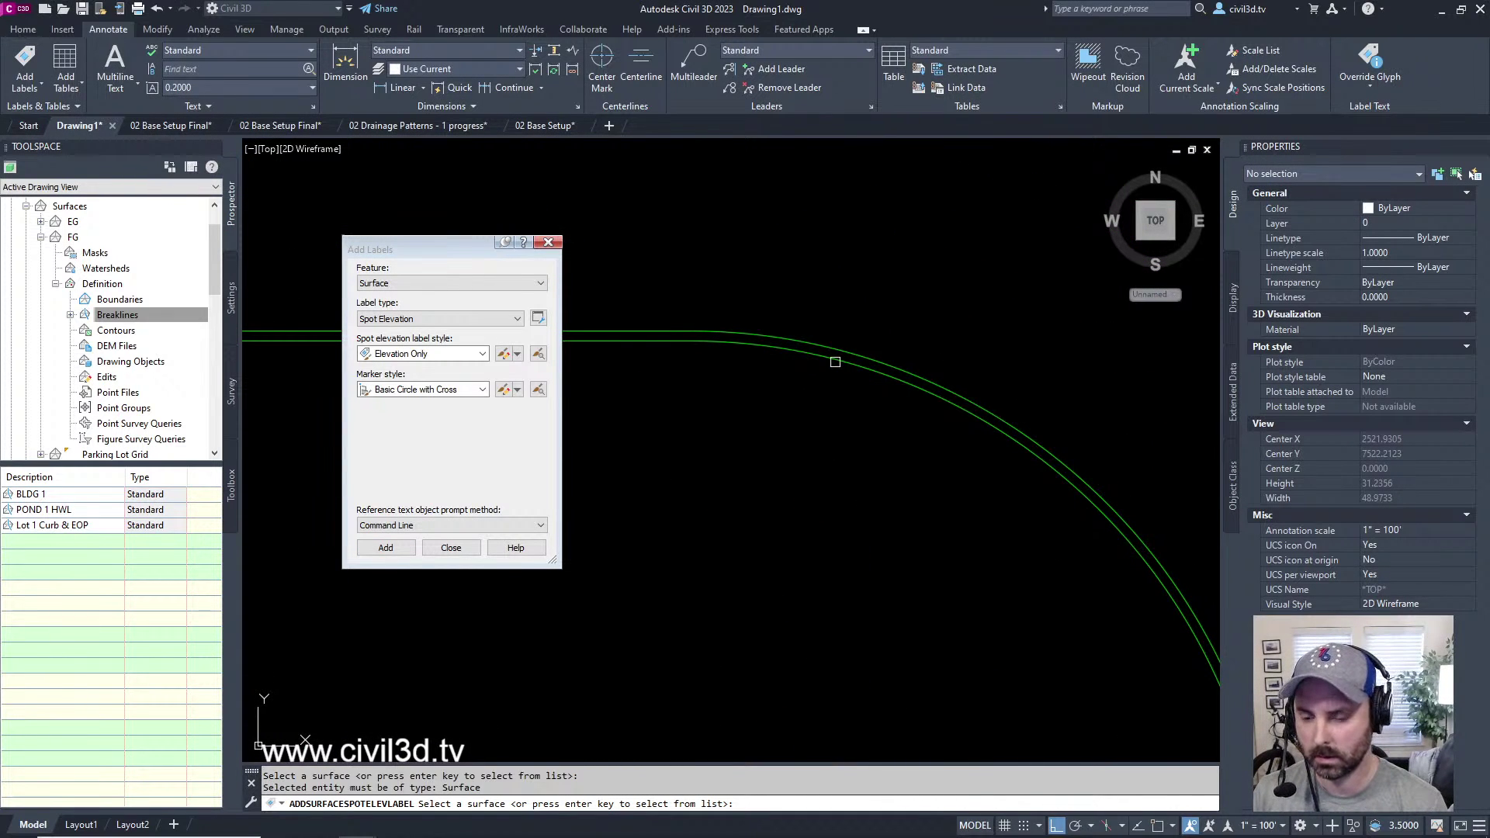
scroll(835, 362, "down", 4)
key("Return")
left_click(608, 378)
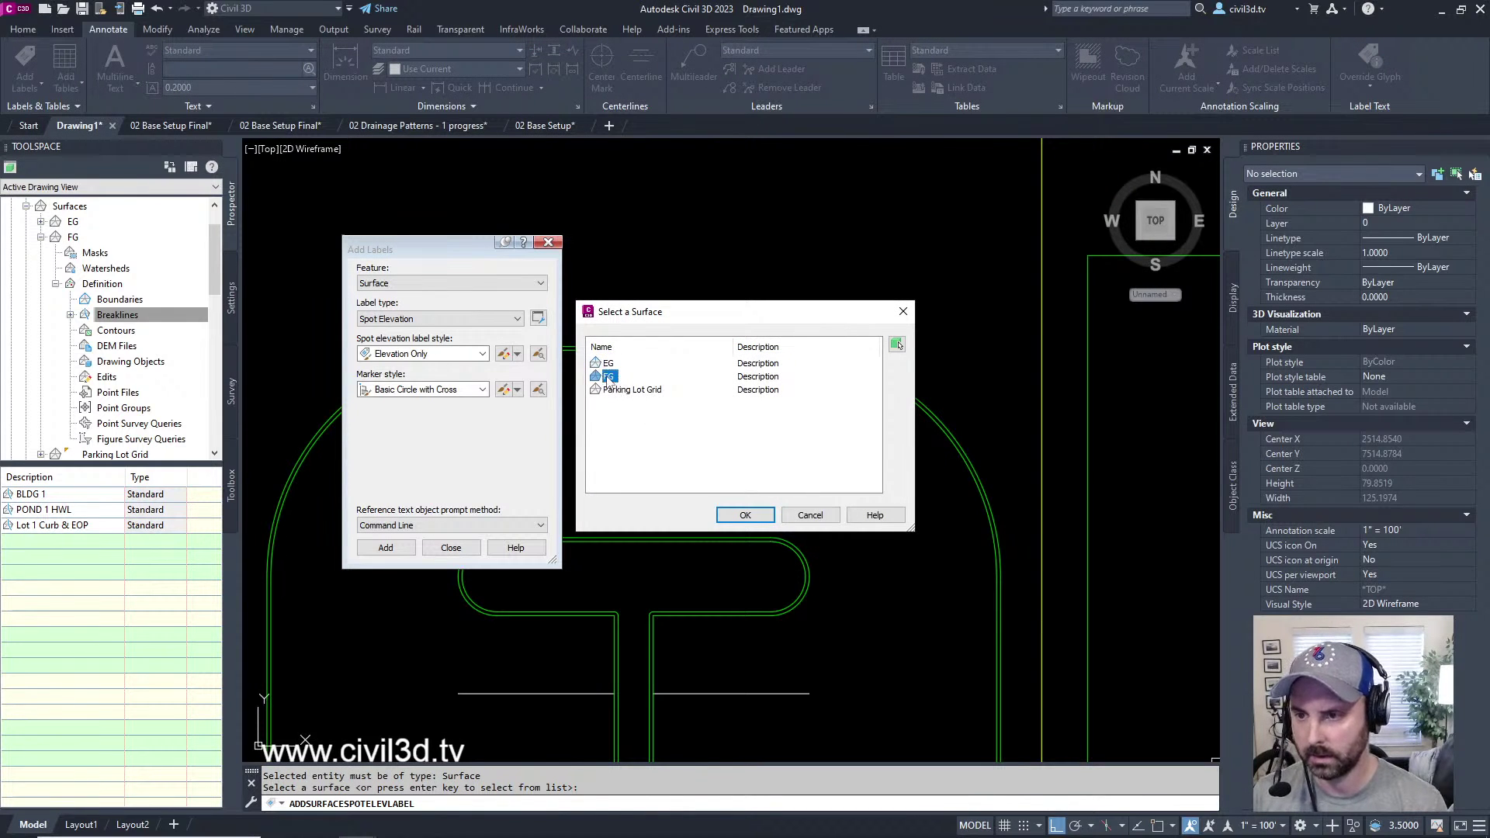
left_click(765, 515)
scroll(784, 364, "up", 4)
type("en")
key("Return")
left_click(765, 334)
scroll(768, 415, "down", 6)
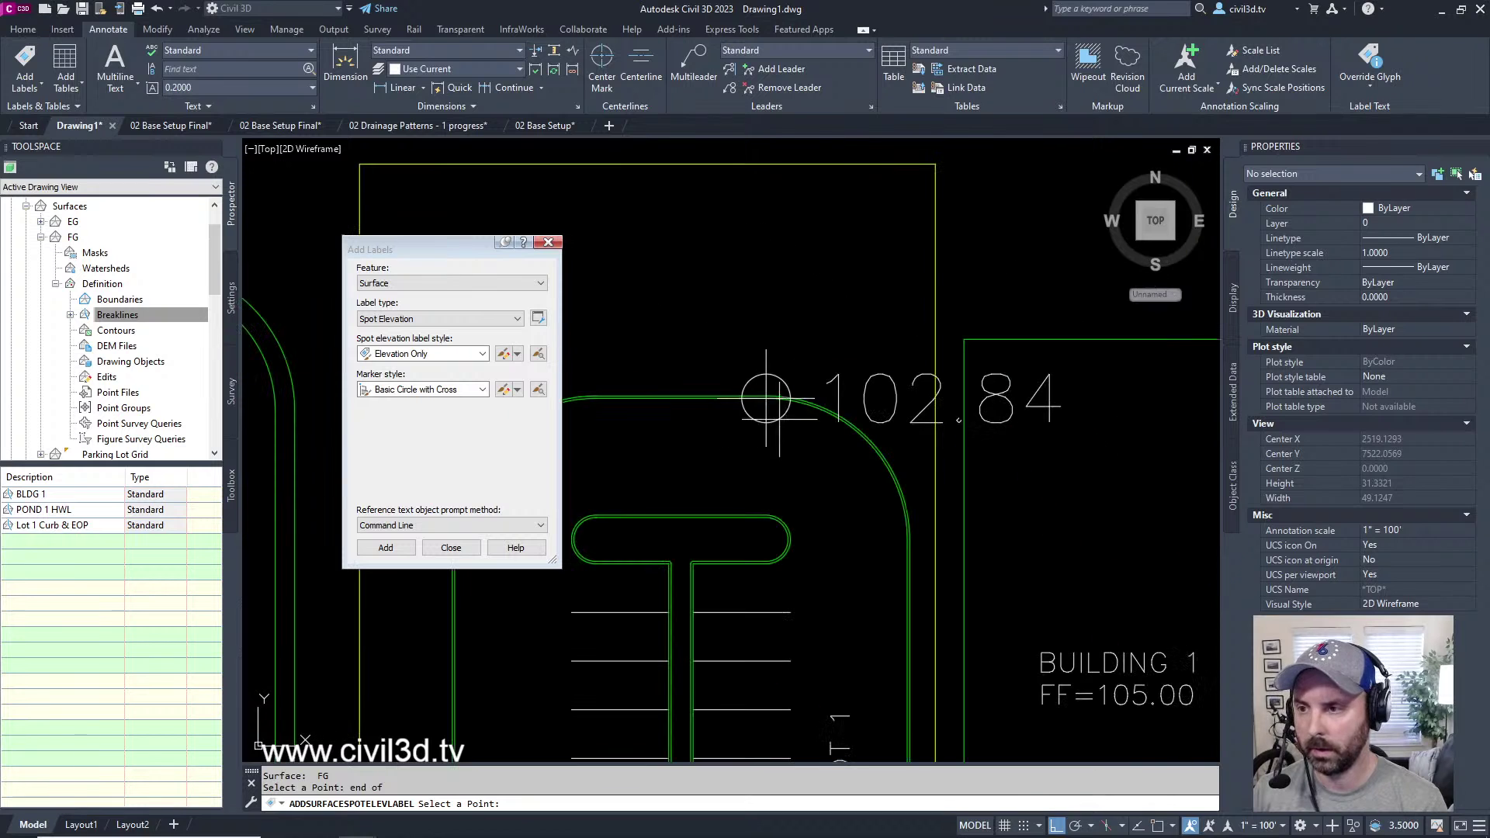
key("Escape")
- Move the spot elevation text northwest of its marker, off the curb line, with ortho off so it gets a leader
left_click(760, 382)
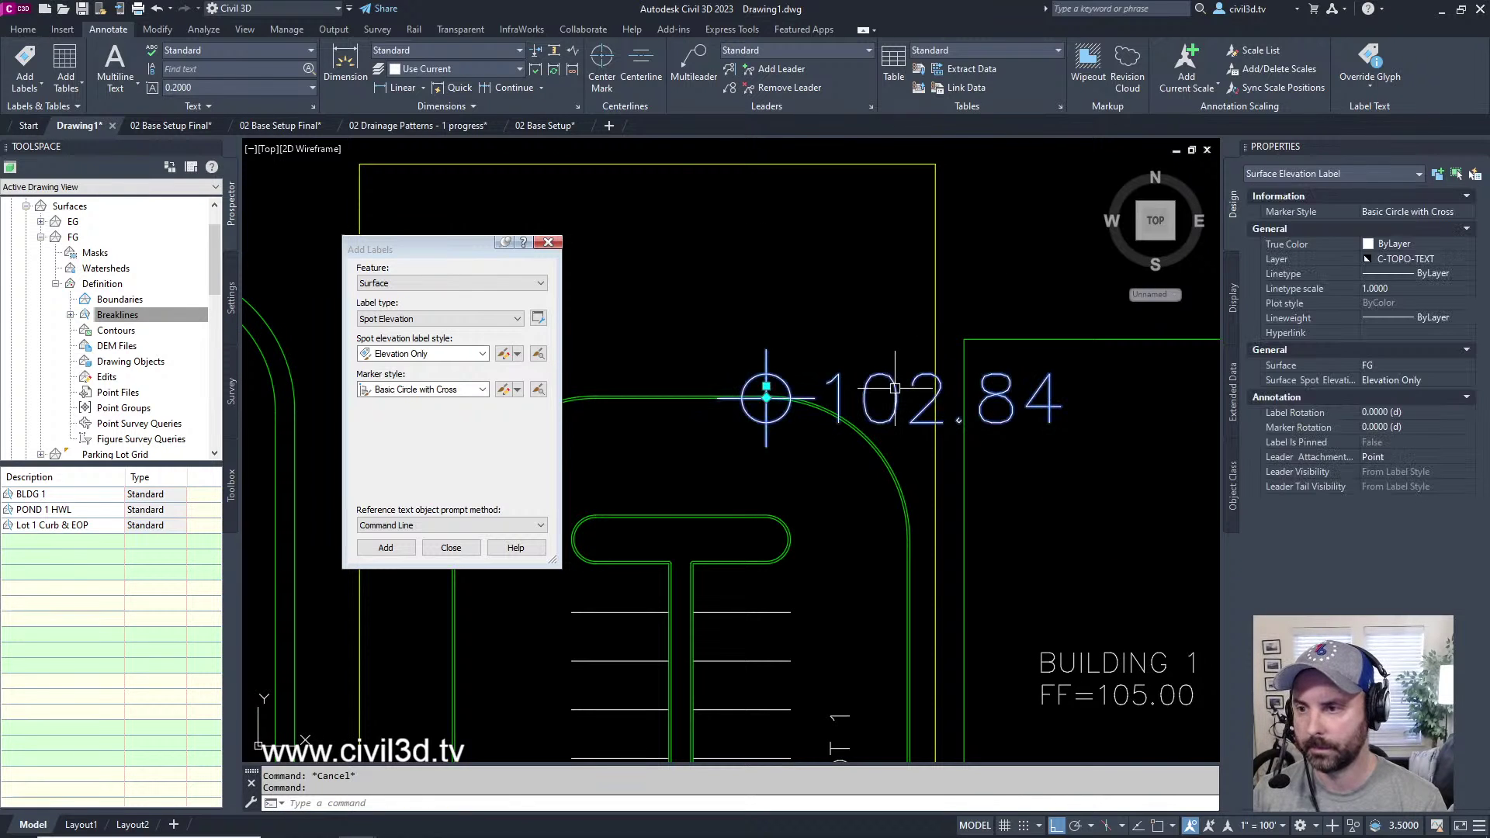
left_click(765, 384)
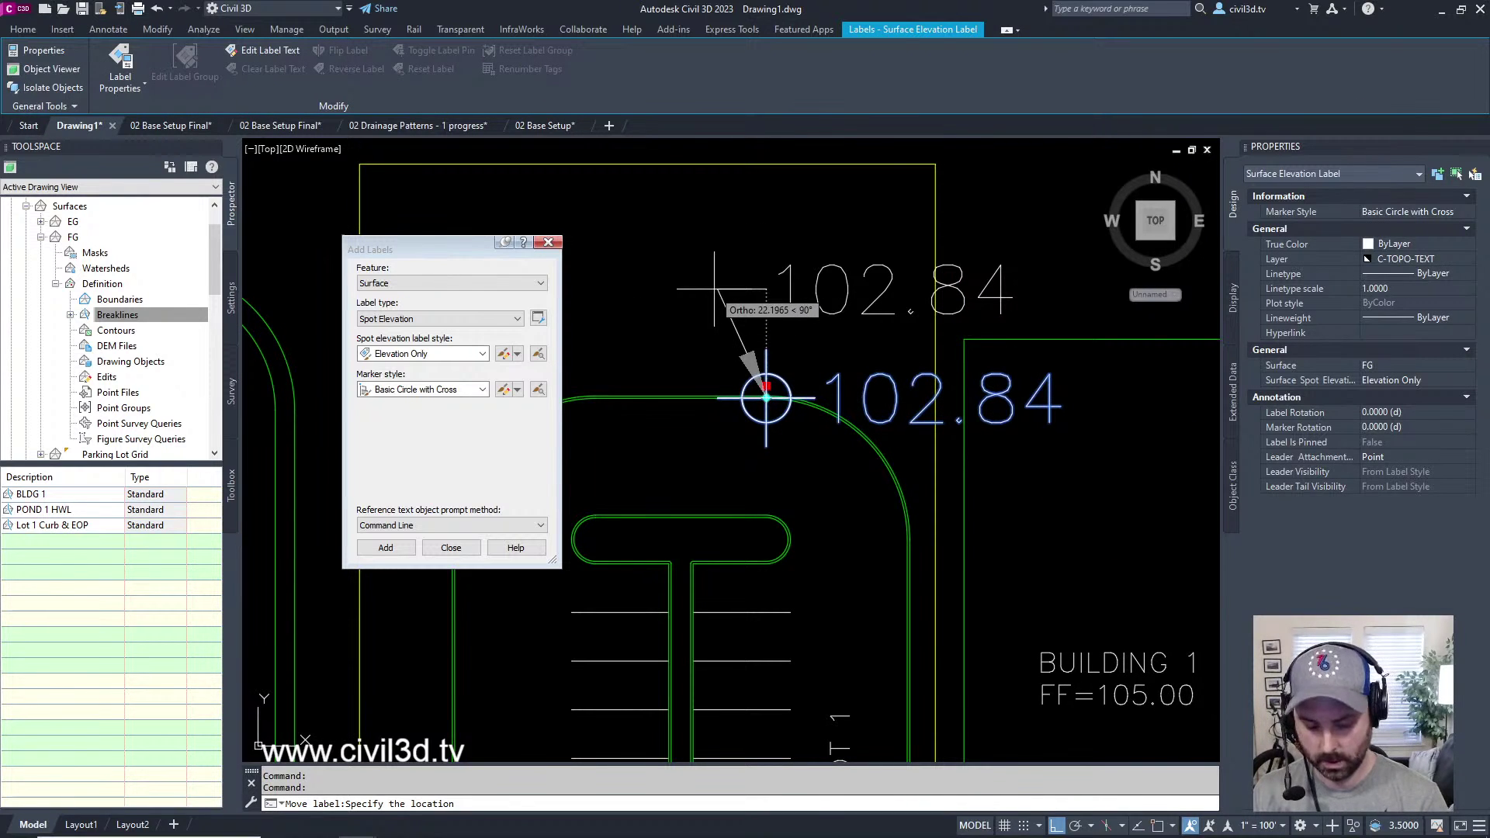
middle_click_drag(715, 291, 853, 292)
left_click(836, 303)
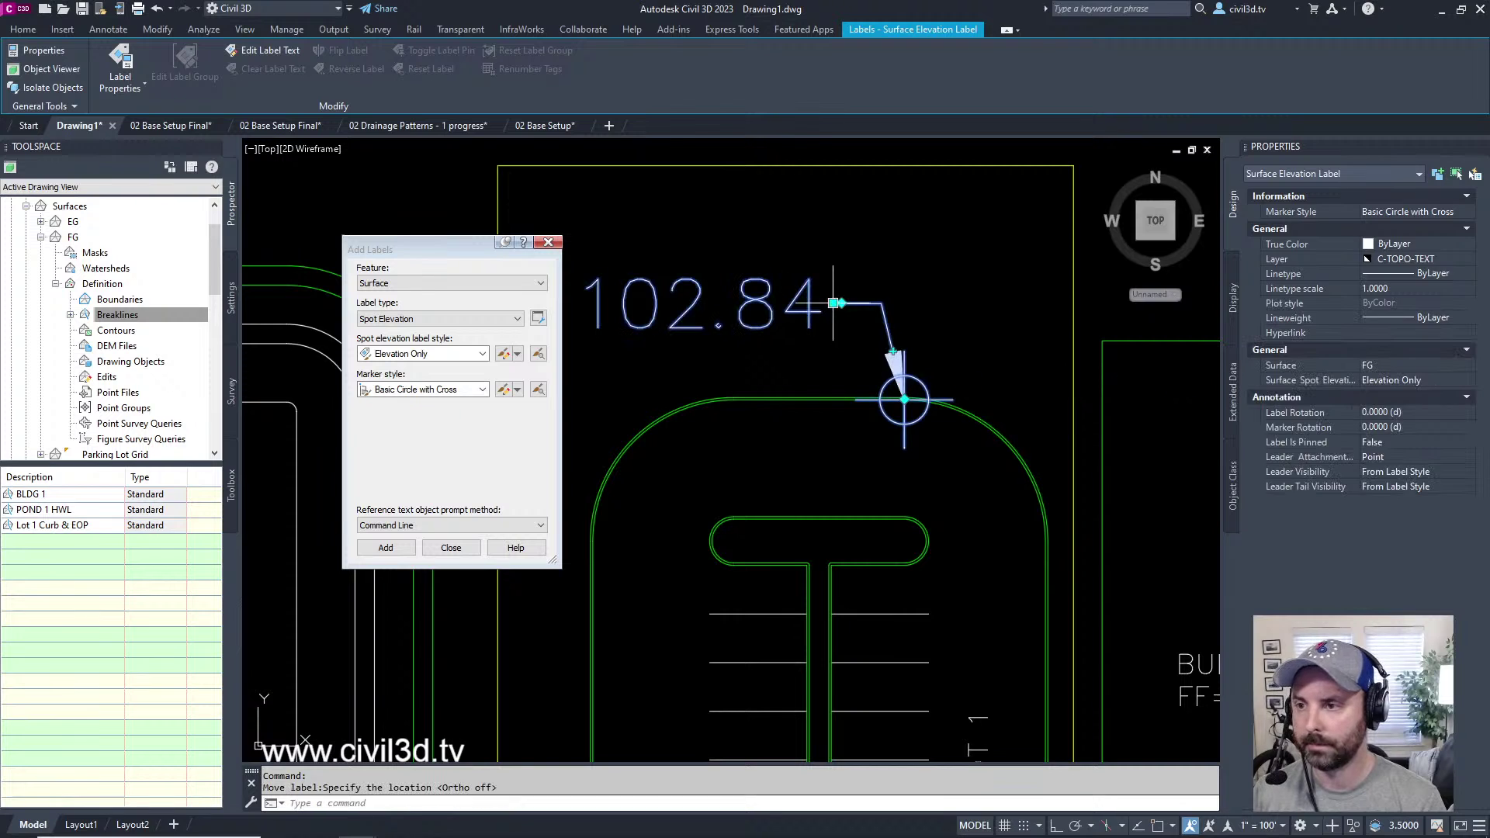
middle_click_drag(980, 308, 857, 446)
key("Escape")
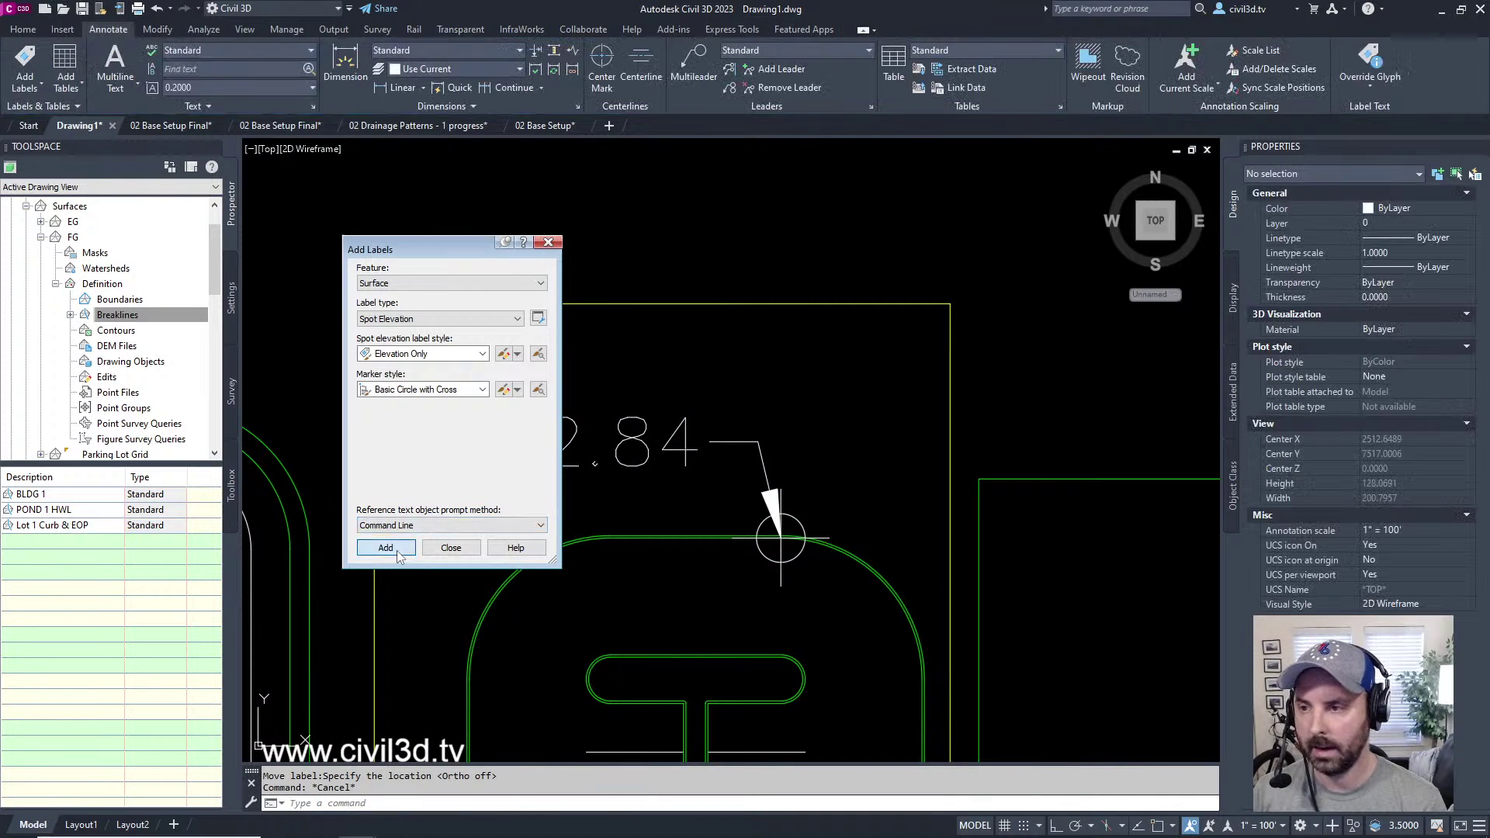
left_click(385, 547)
left_click(948, 318)
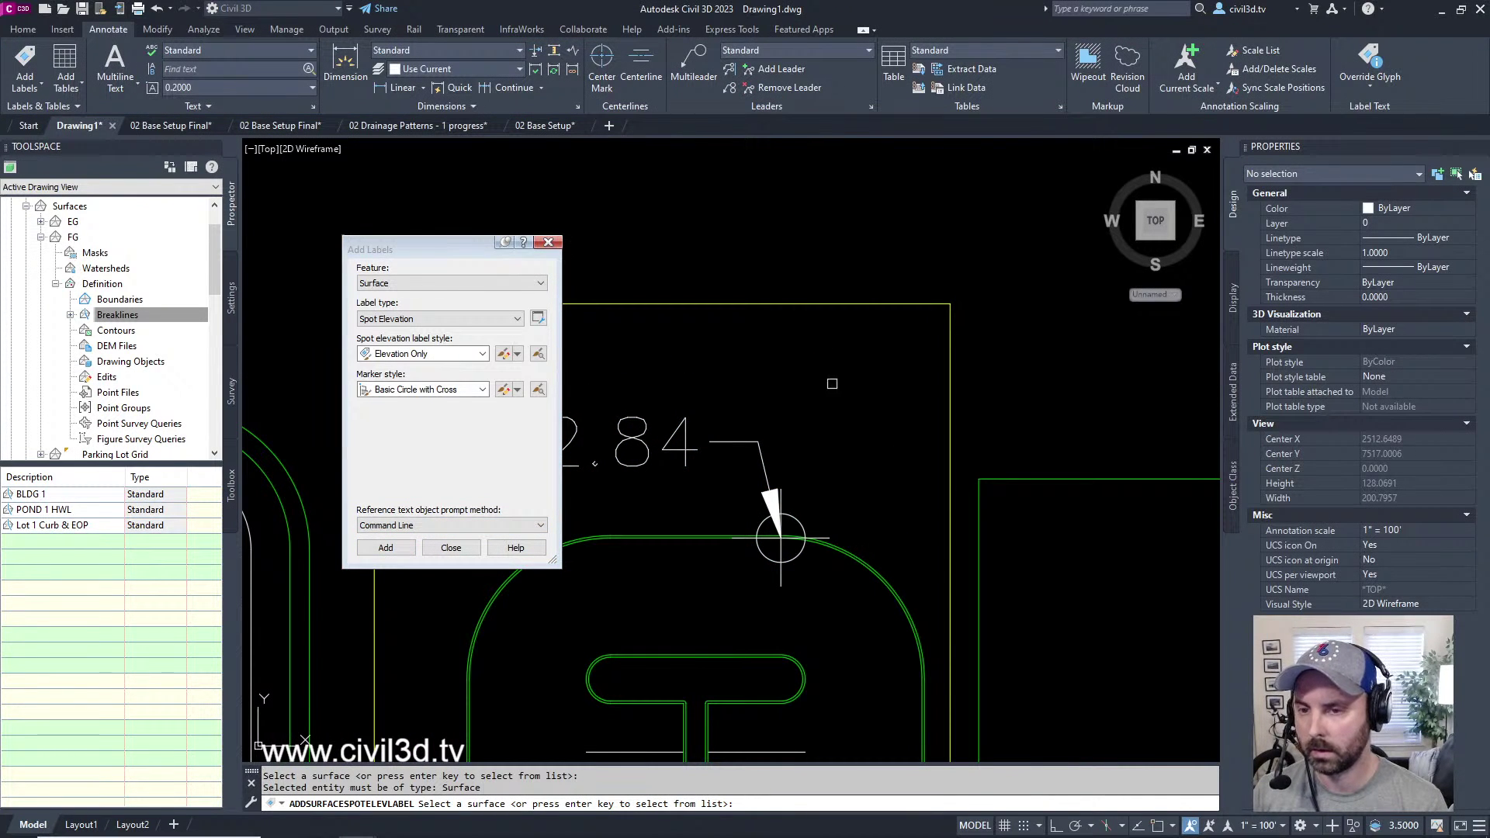
key("Escape")
key("Escape")
middle_click_drag(631, 454, 598, 465)
- Set up a Surface spot elevation label and choose Parking Lot Grid as the surface to label
left_click(25, 68)
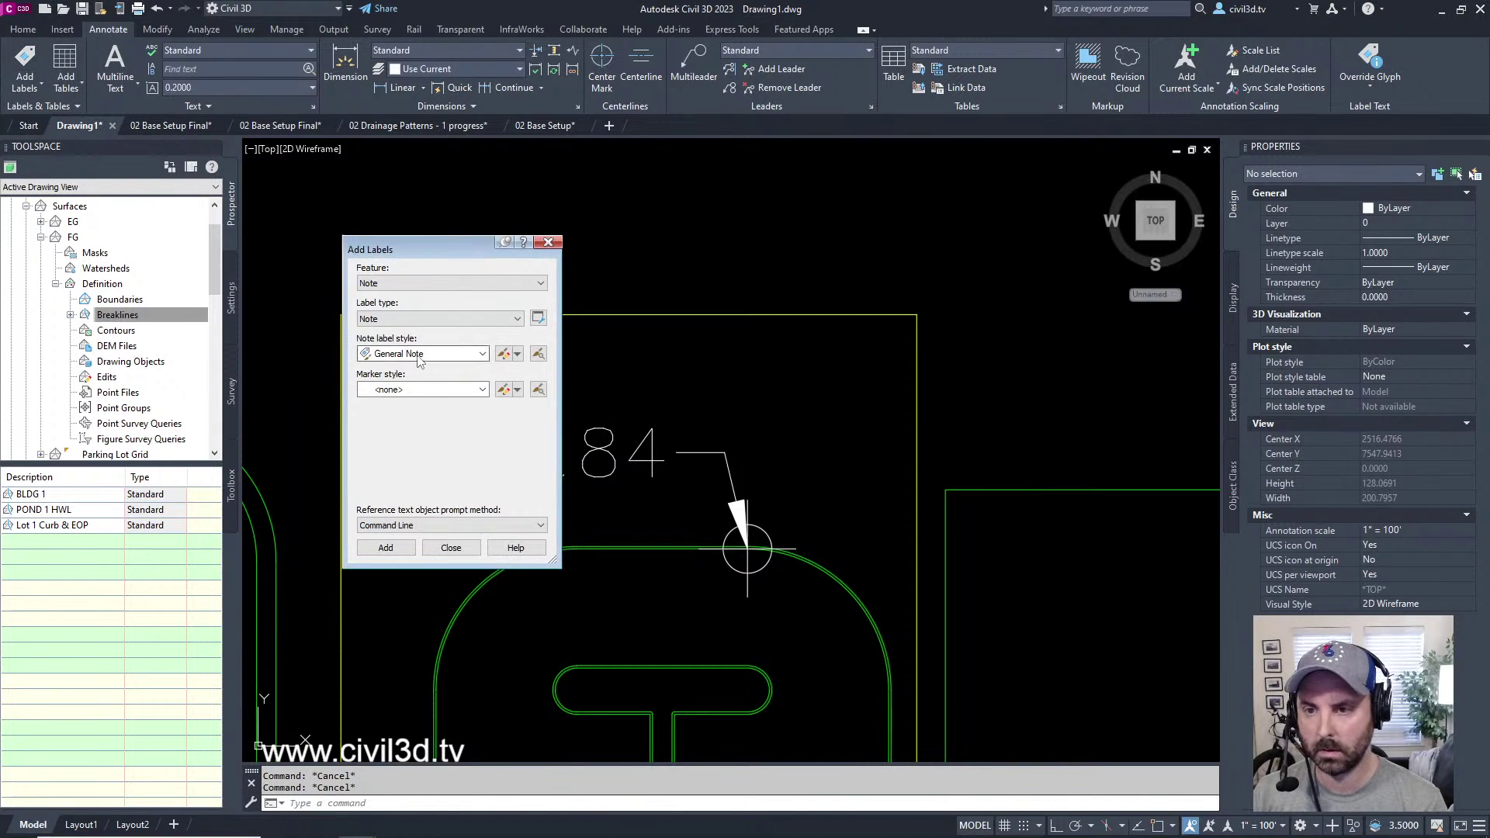
left_click(432, 281)
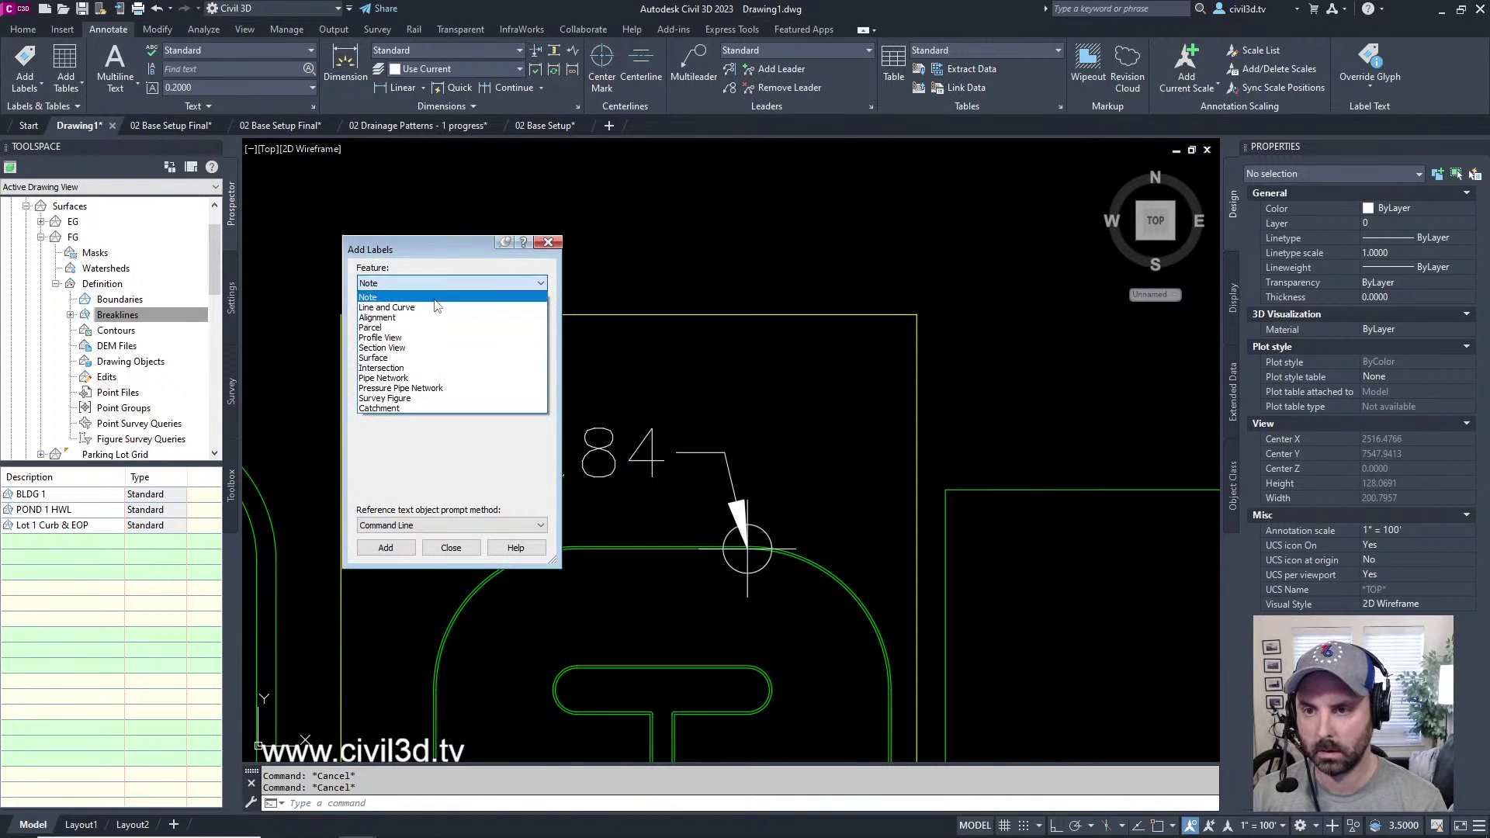
left_click(396, 360)
left_click(407, 319)
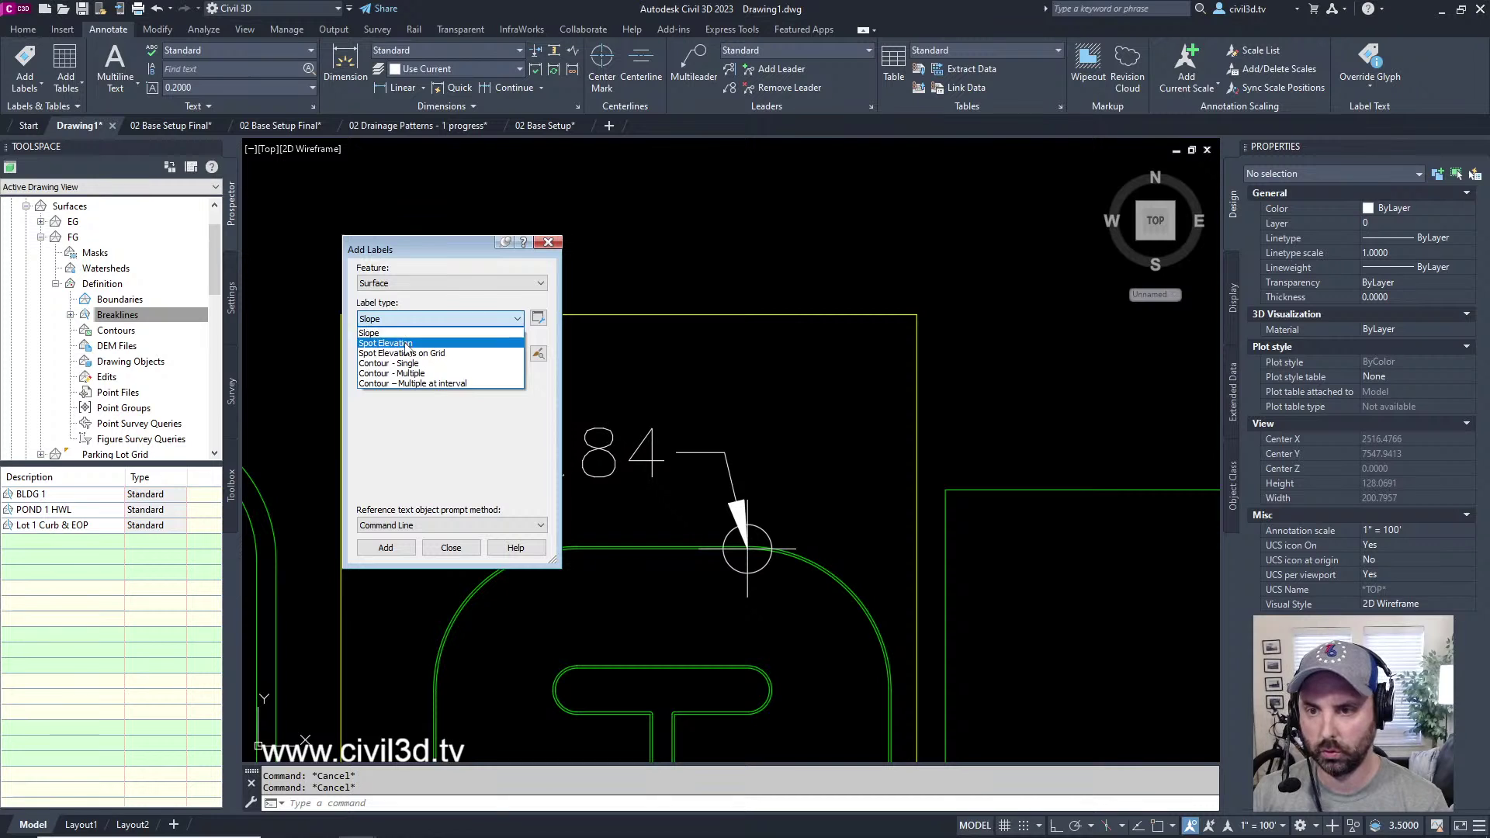
left_click(405, 344)
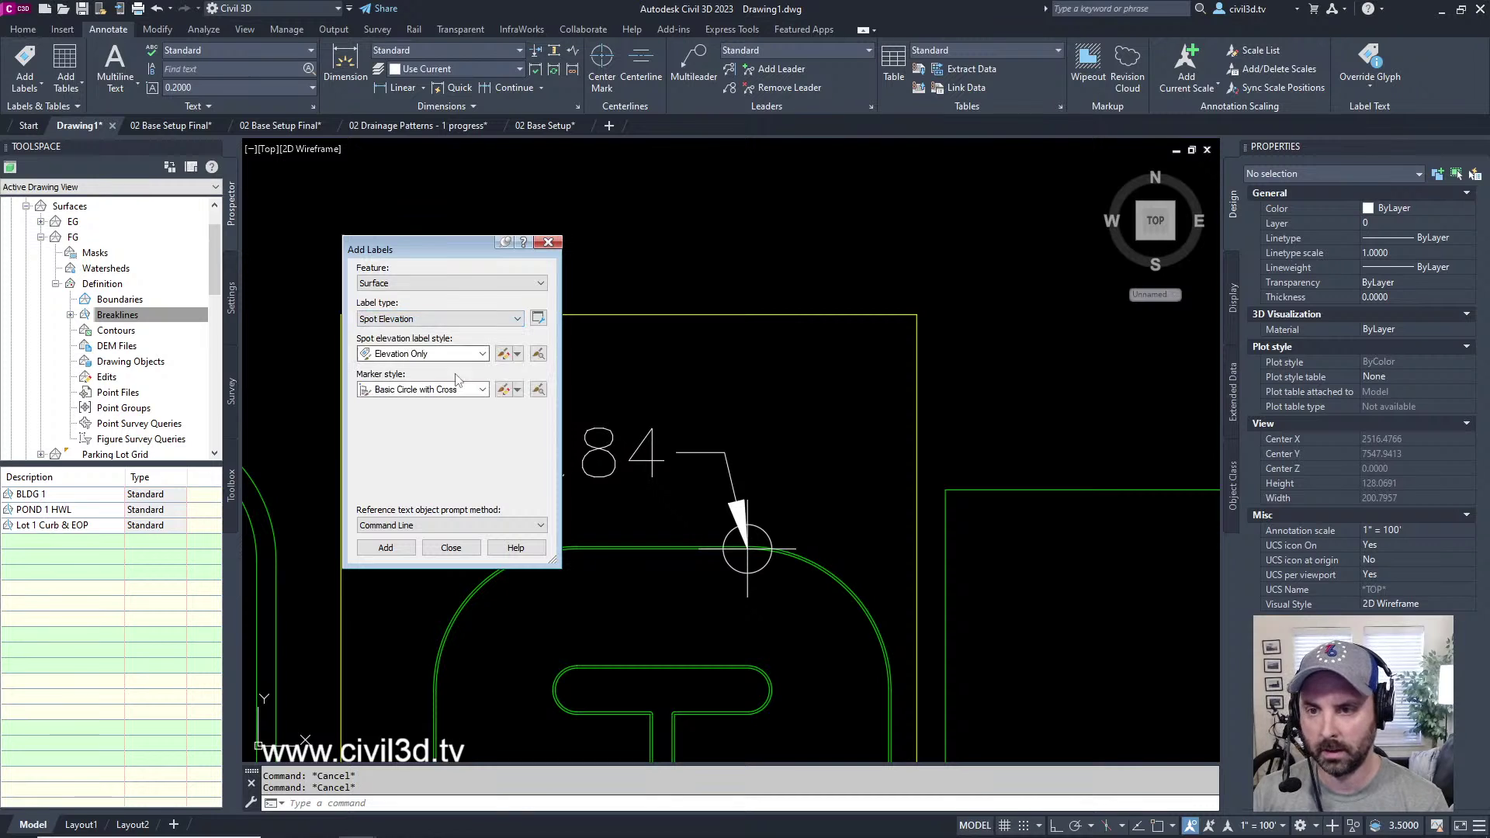
left_click(392, 550)
key("Return")
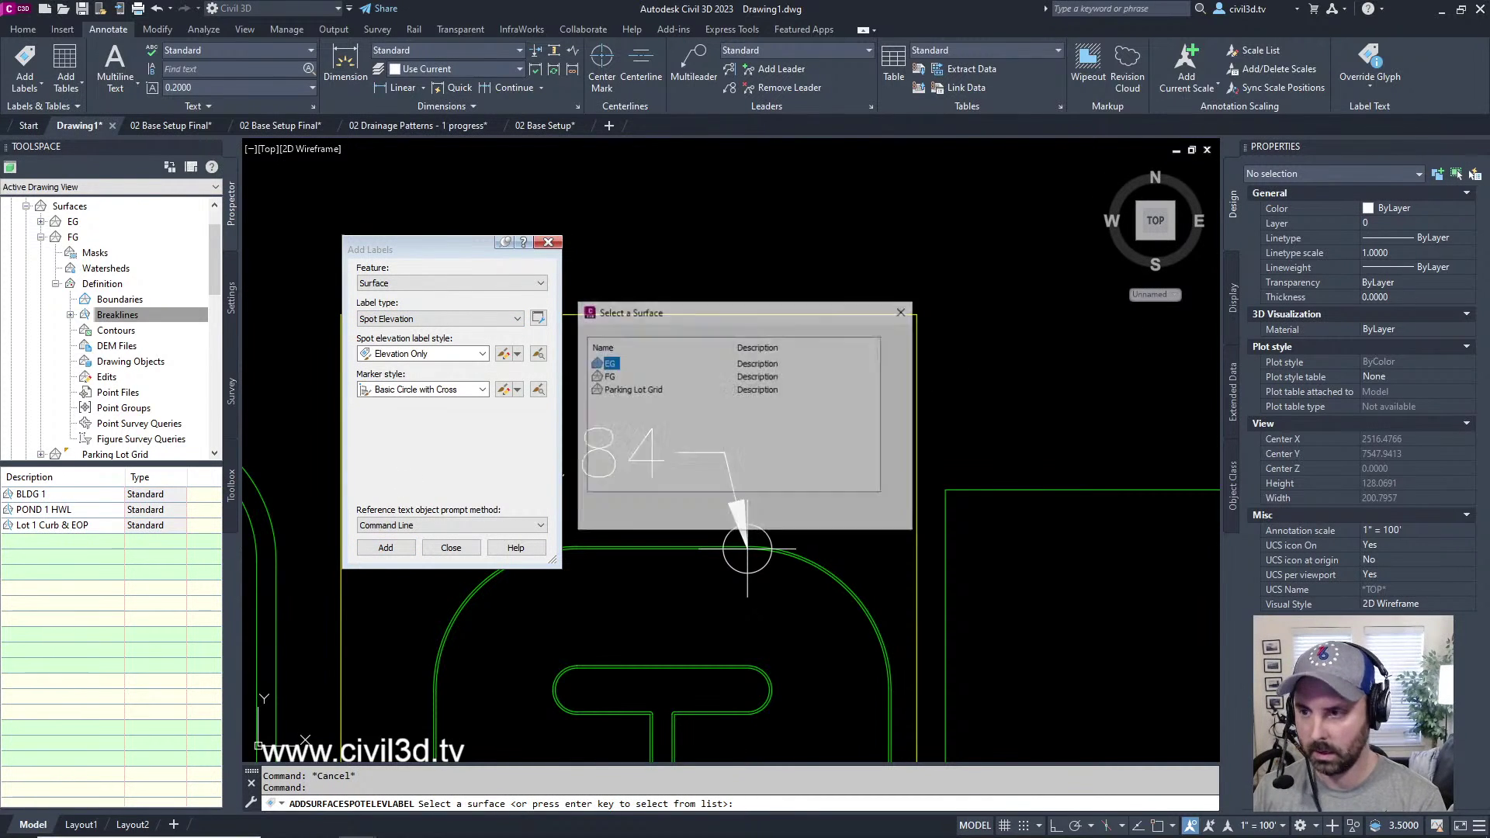
left_click(638, 390)
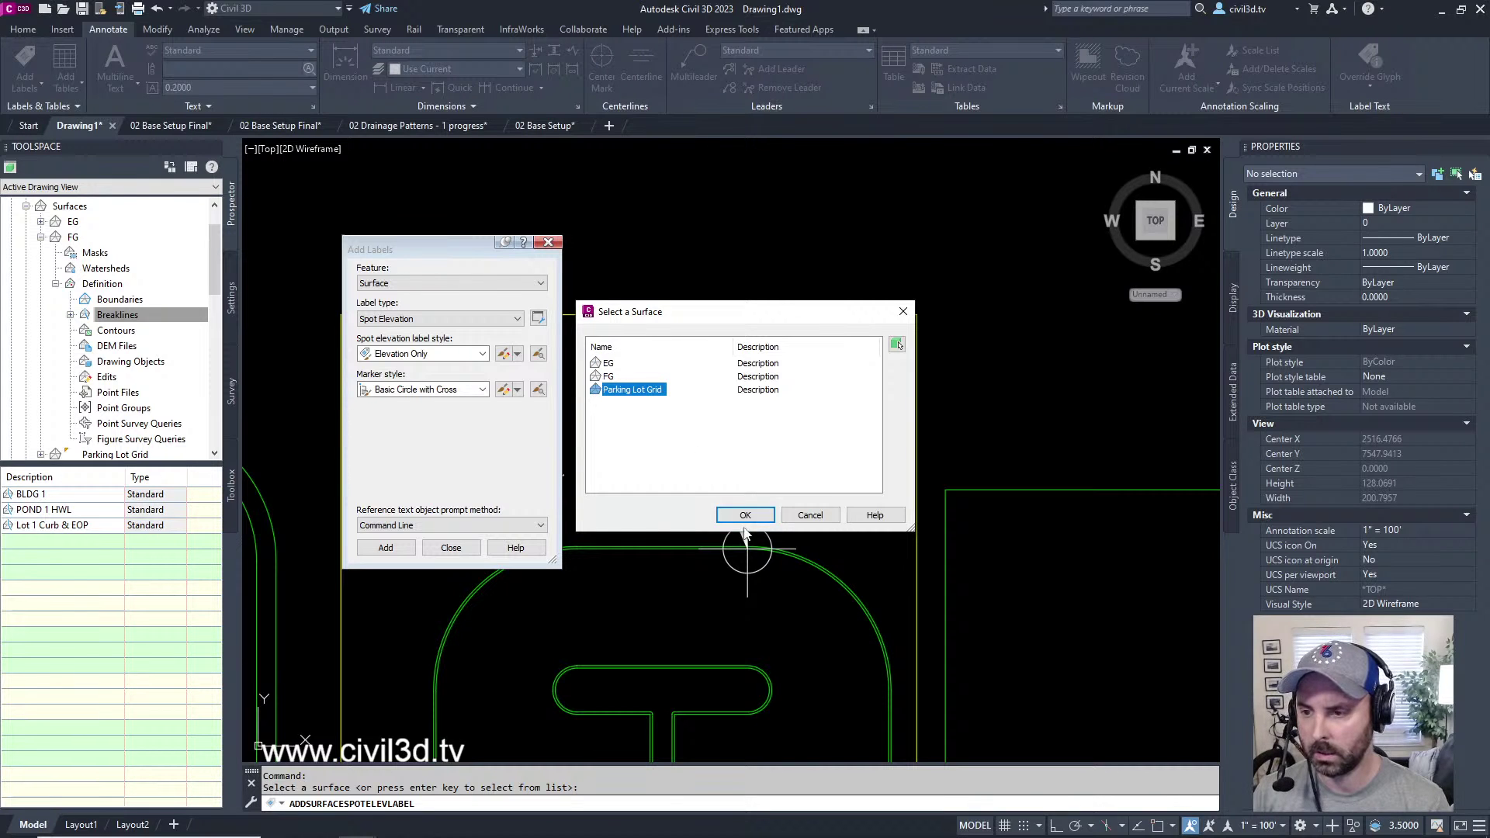
left_click(745, 516)
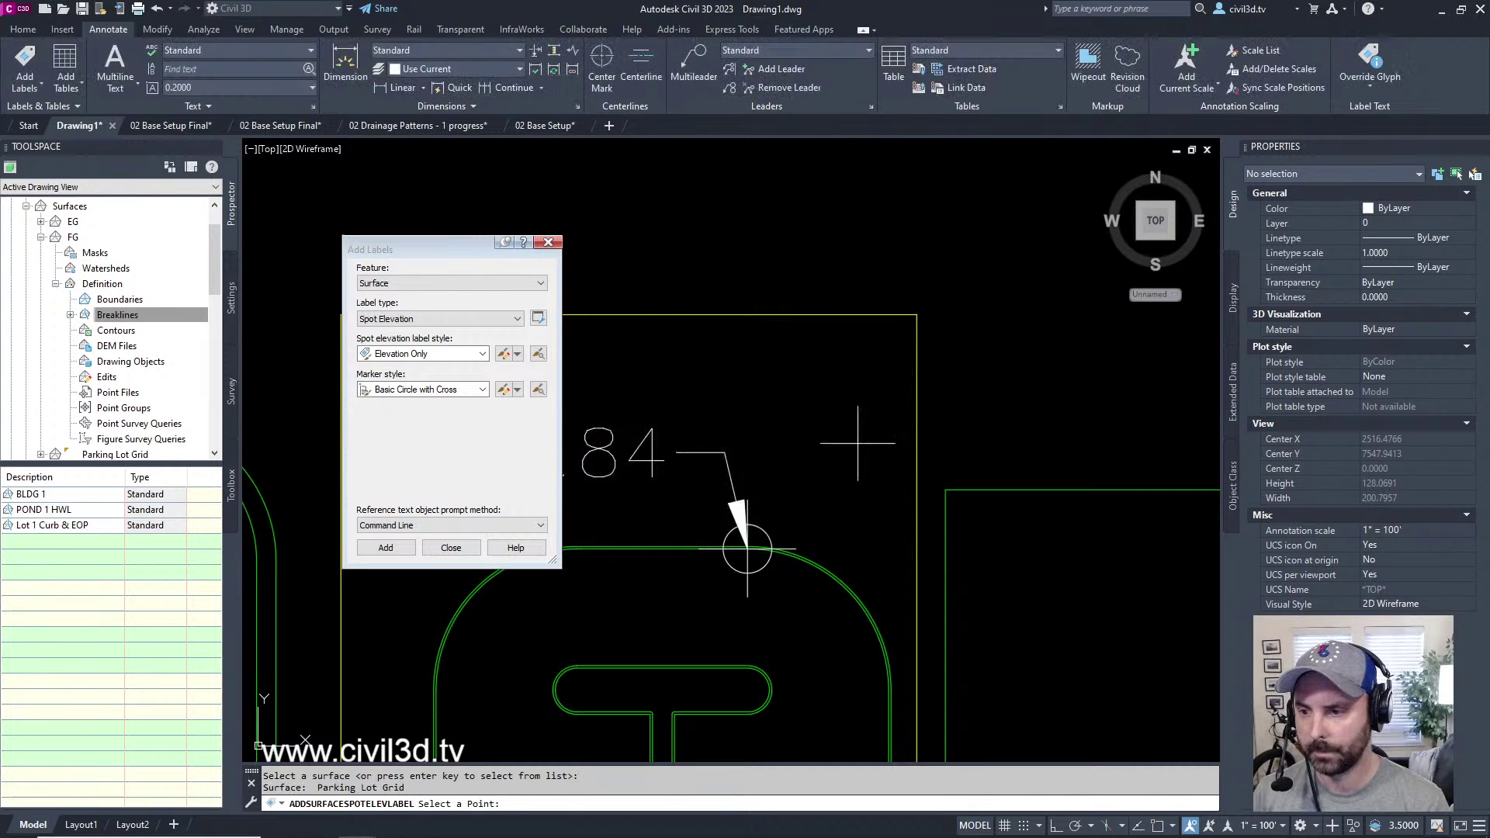
- Place the Parking Lot Grid spot elevation label at the endpoint on the grid boundary's northeast corner
type("en")
key("Return")
left_click(919, 318)
key("Escape")
- Move the grid corner label's text northwest of its marker, outside the boundary, and close the Add Labels setup
left_click(1003, 353)
left_click(916, 304)
left_click(798, 215)
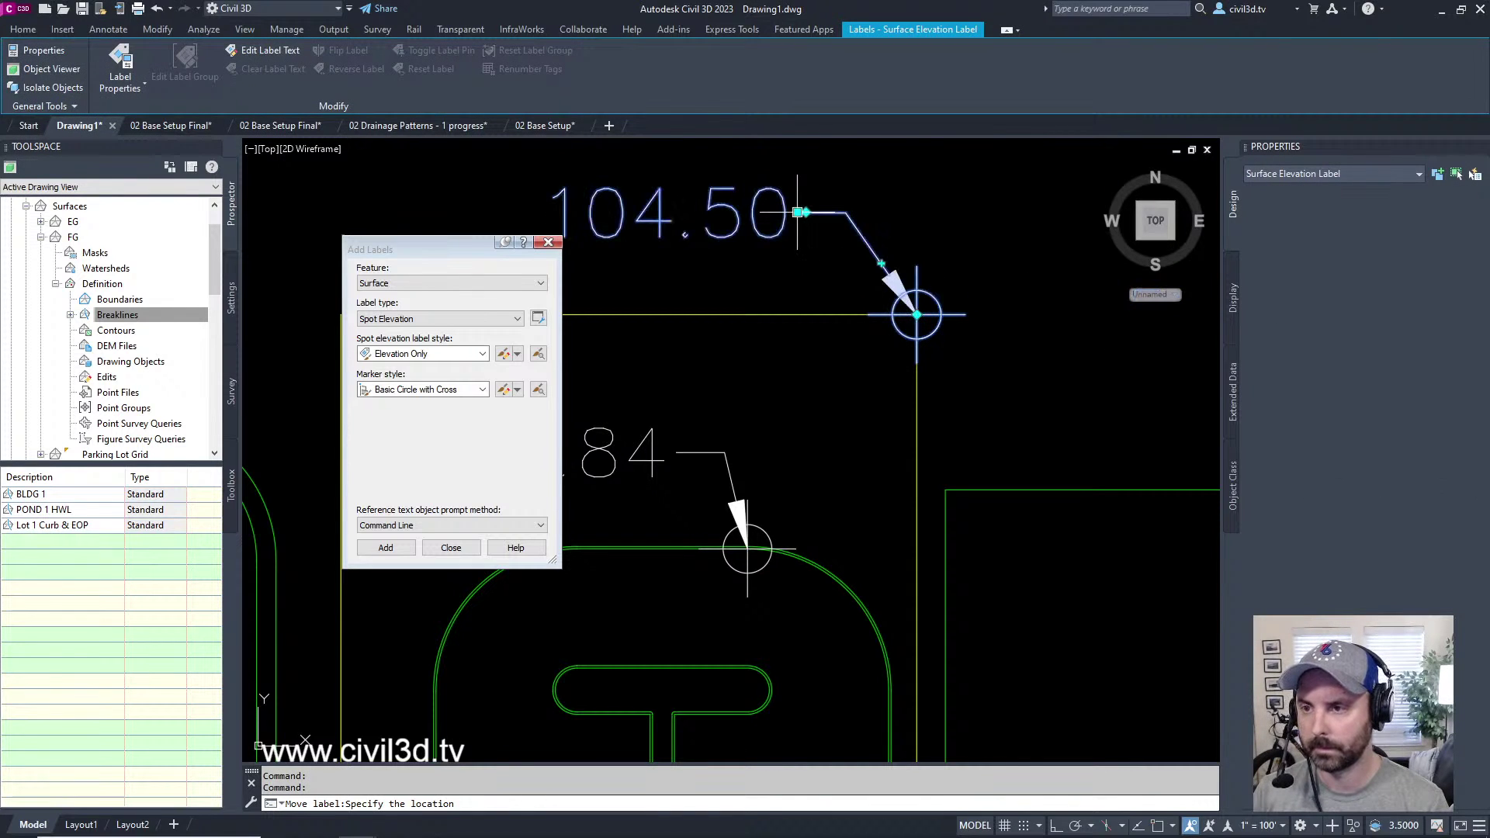
key("Escape")
key("Escape")
scroll(817, 320, "down", 2)
middle_click_drag(816, 319, 940, 321)
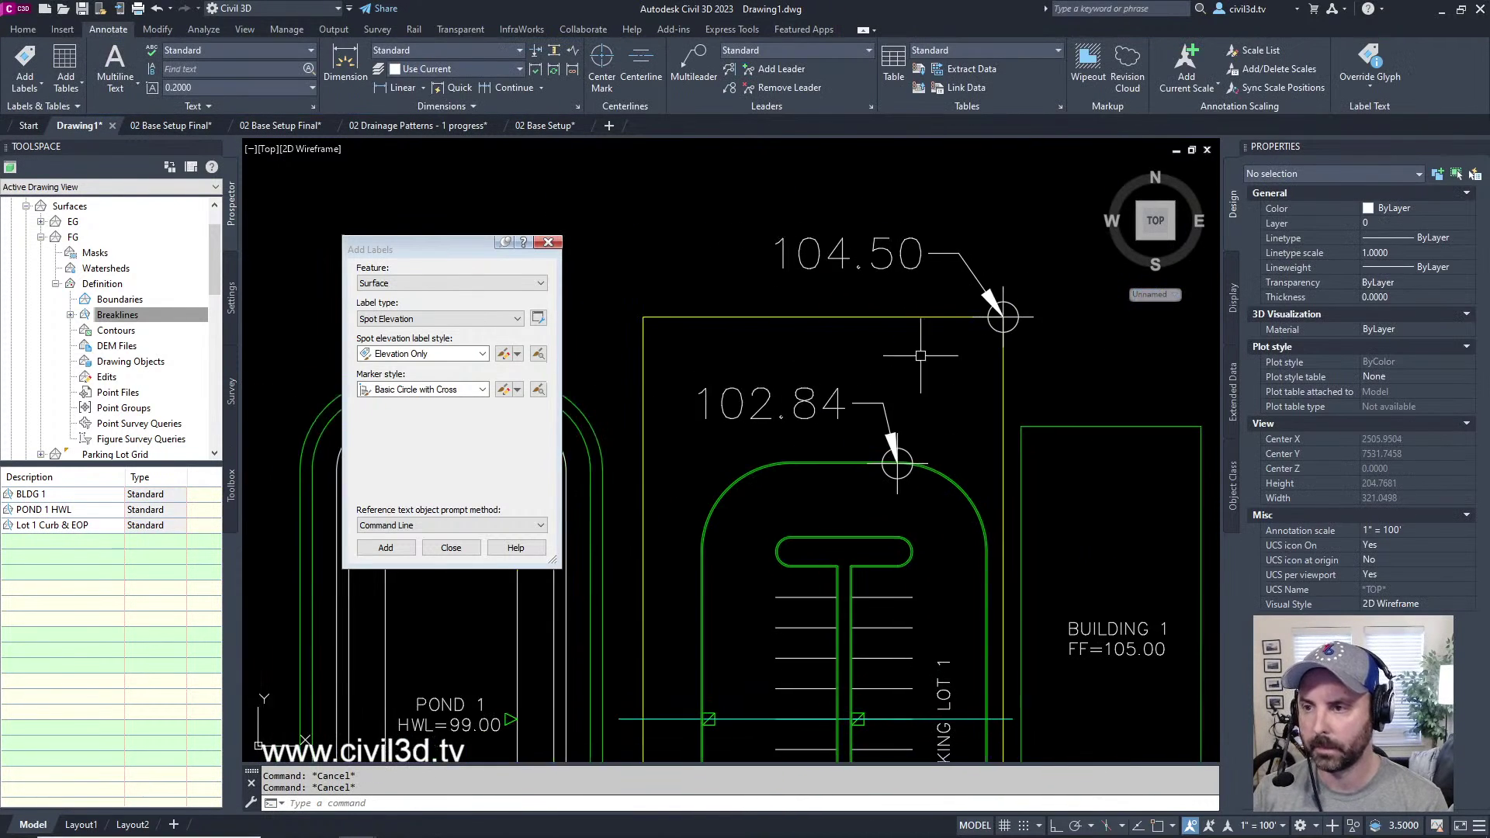
left_click(550, 243)
- Examine the two curb and EOP feature lines along the lot's north edge and the surface elevations beside them
mouse_move(776, 429)
middle_mouse_down()
mouse_move(752, 398)
mouse_move(683, 374)
mouse_move(665, 384)
middle_mouse_up()
left_click(717, 405)
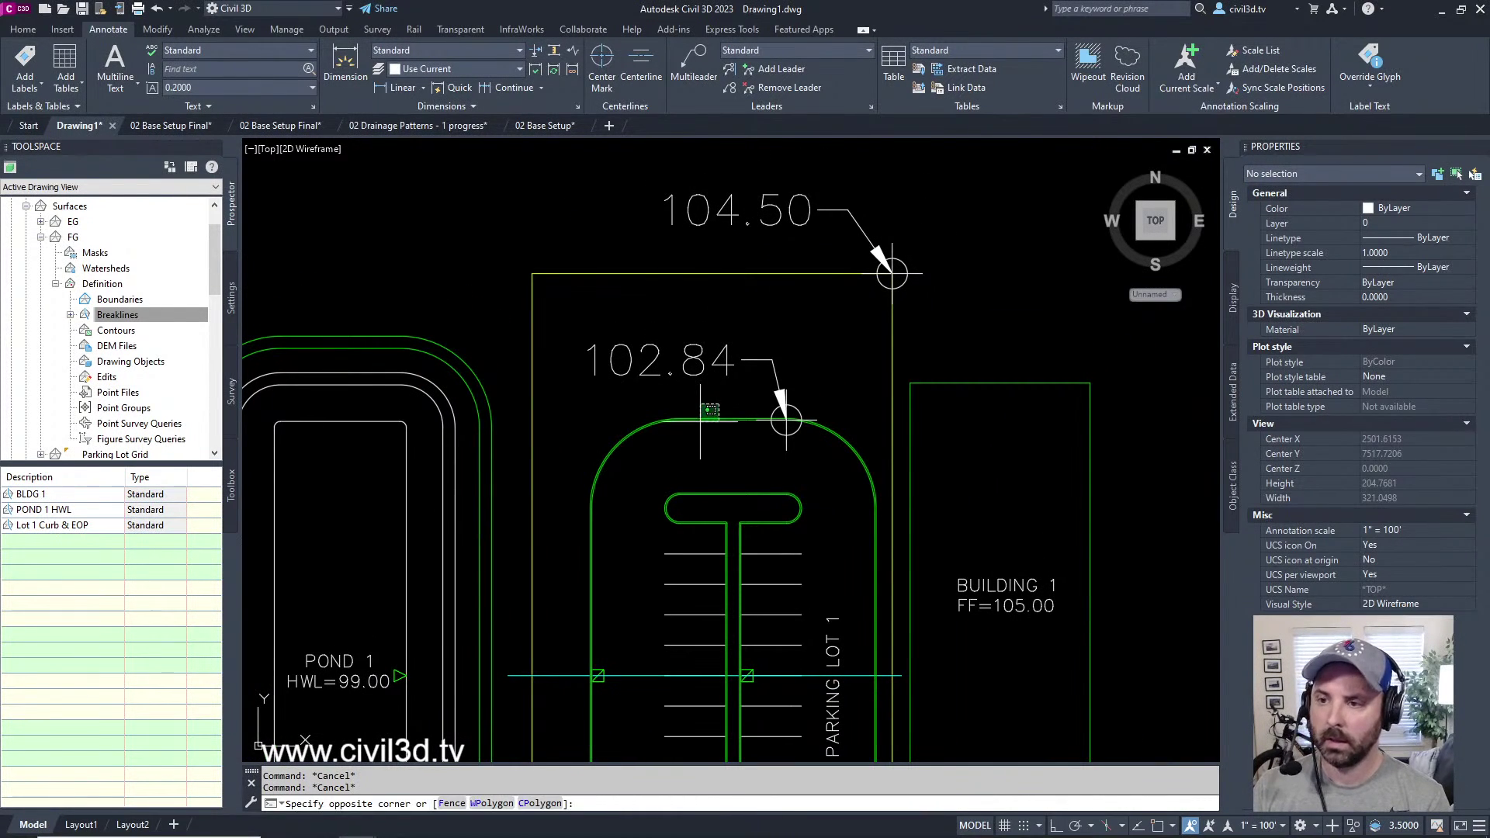
left_click(698, 429)
mouse_move(714, 427)
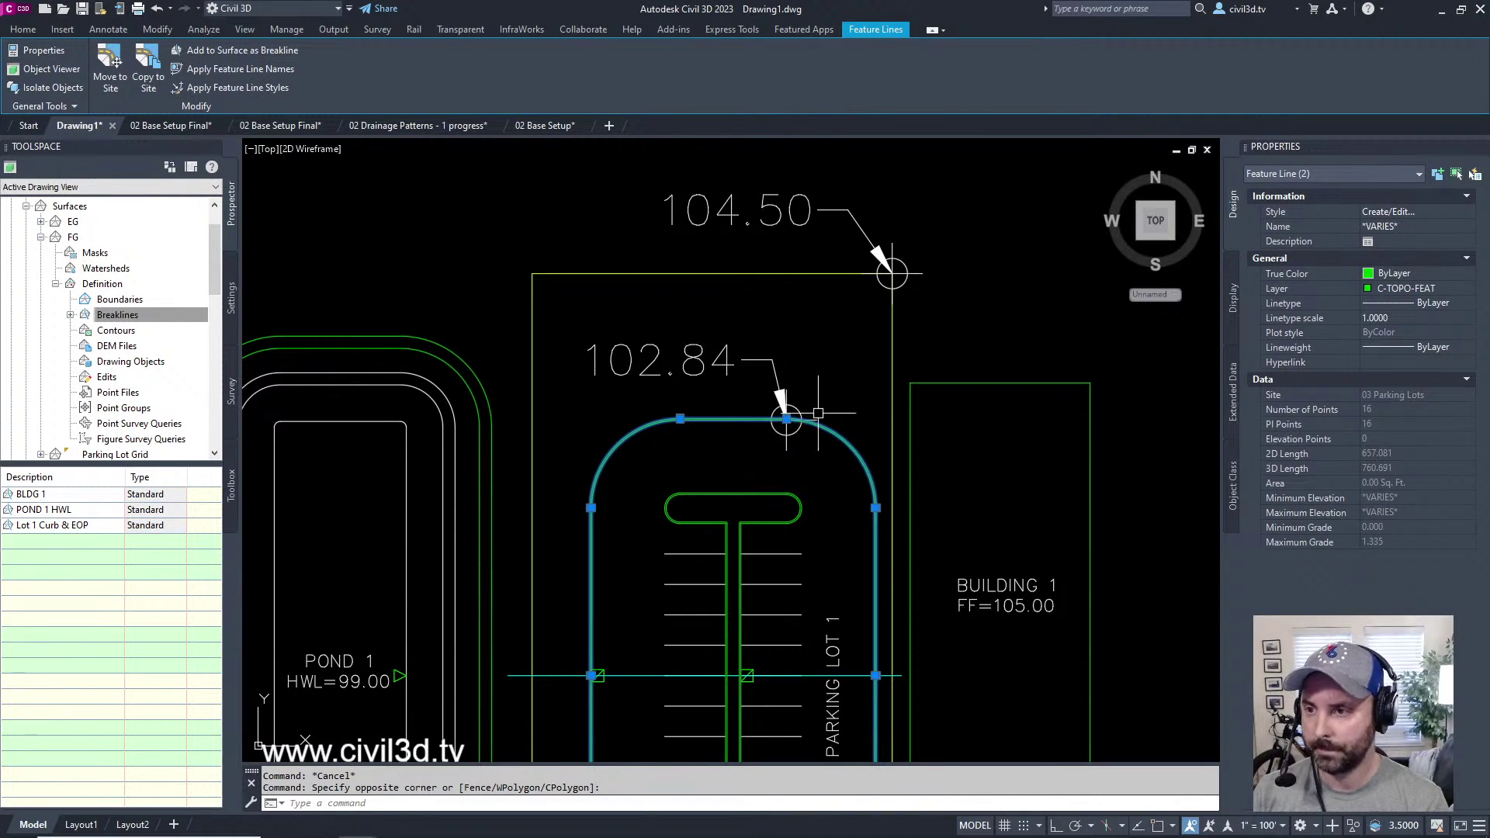
key("Escape")
middle_click_drag(871, 378, 860, 380)
mouse_move(860, 358)
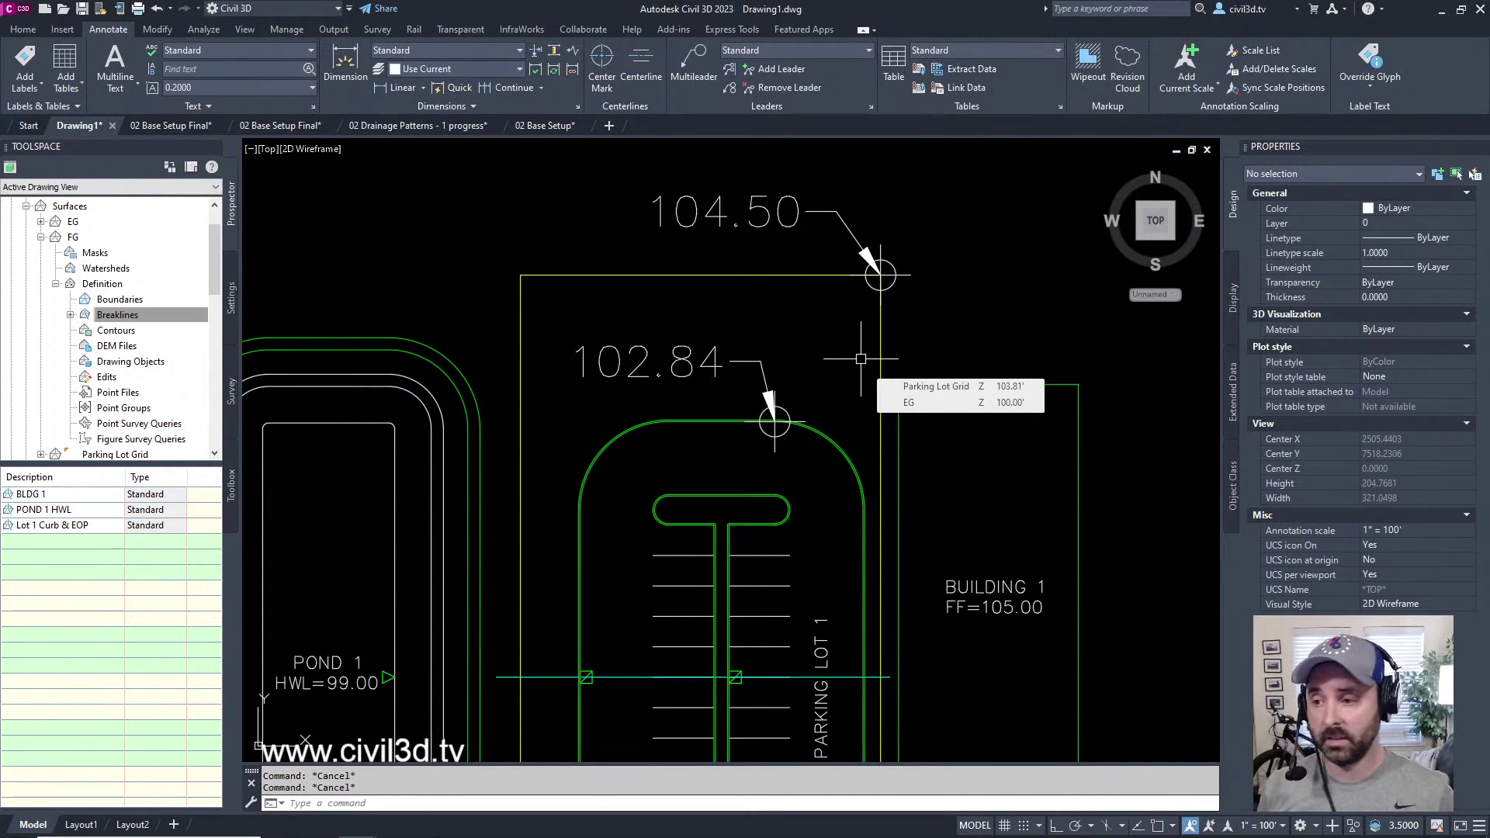
- Check the Building 1 feature line's elevation and change the building's finished floor text to FF=105.50
middle_click_drag(948, 599, 882, 479)
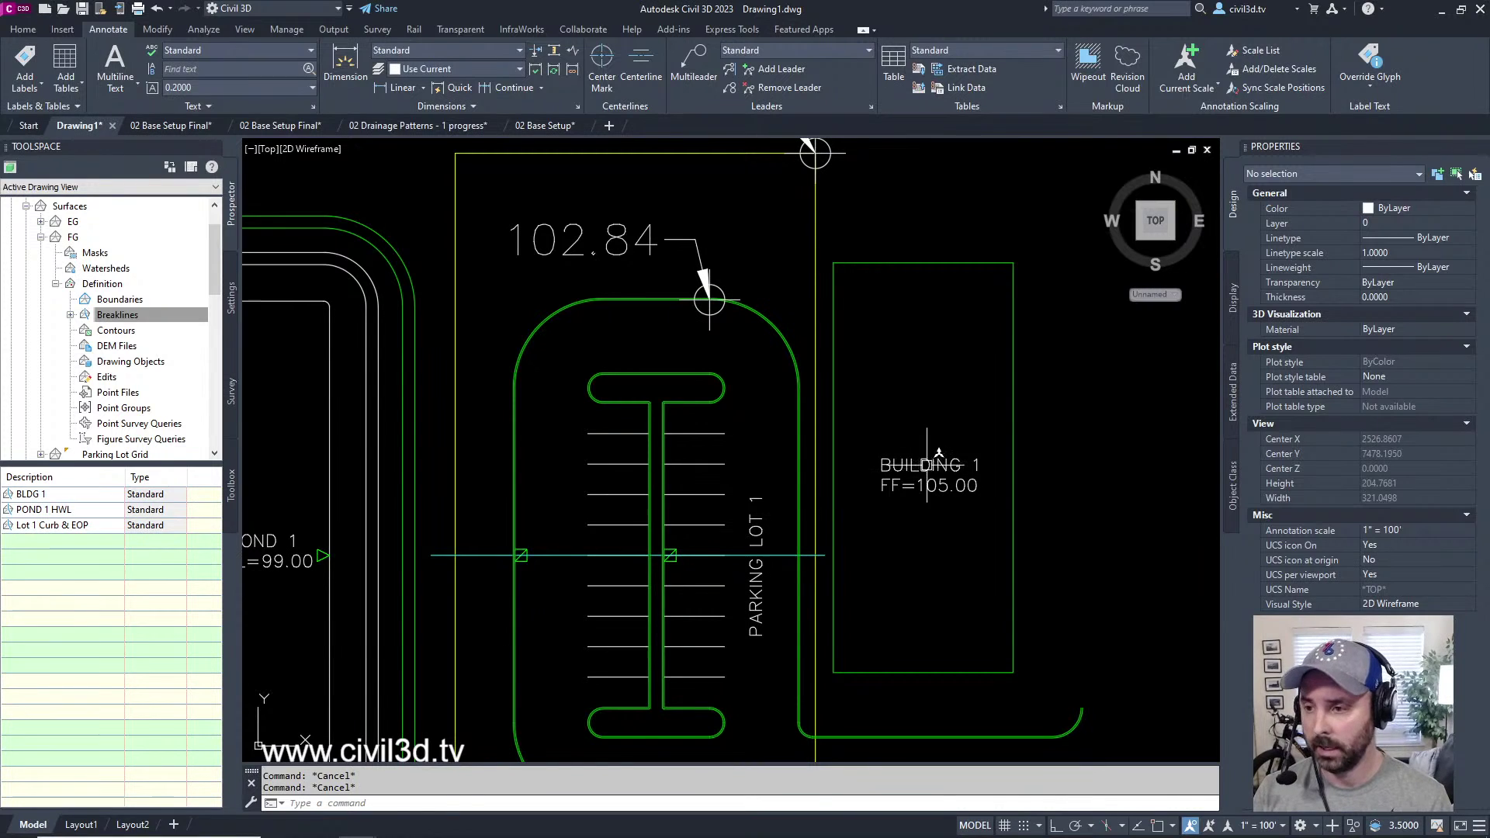
left_click(971, 263)
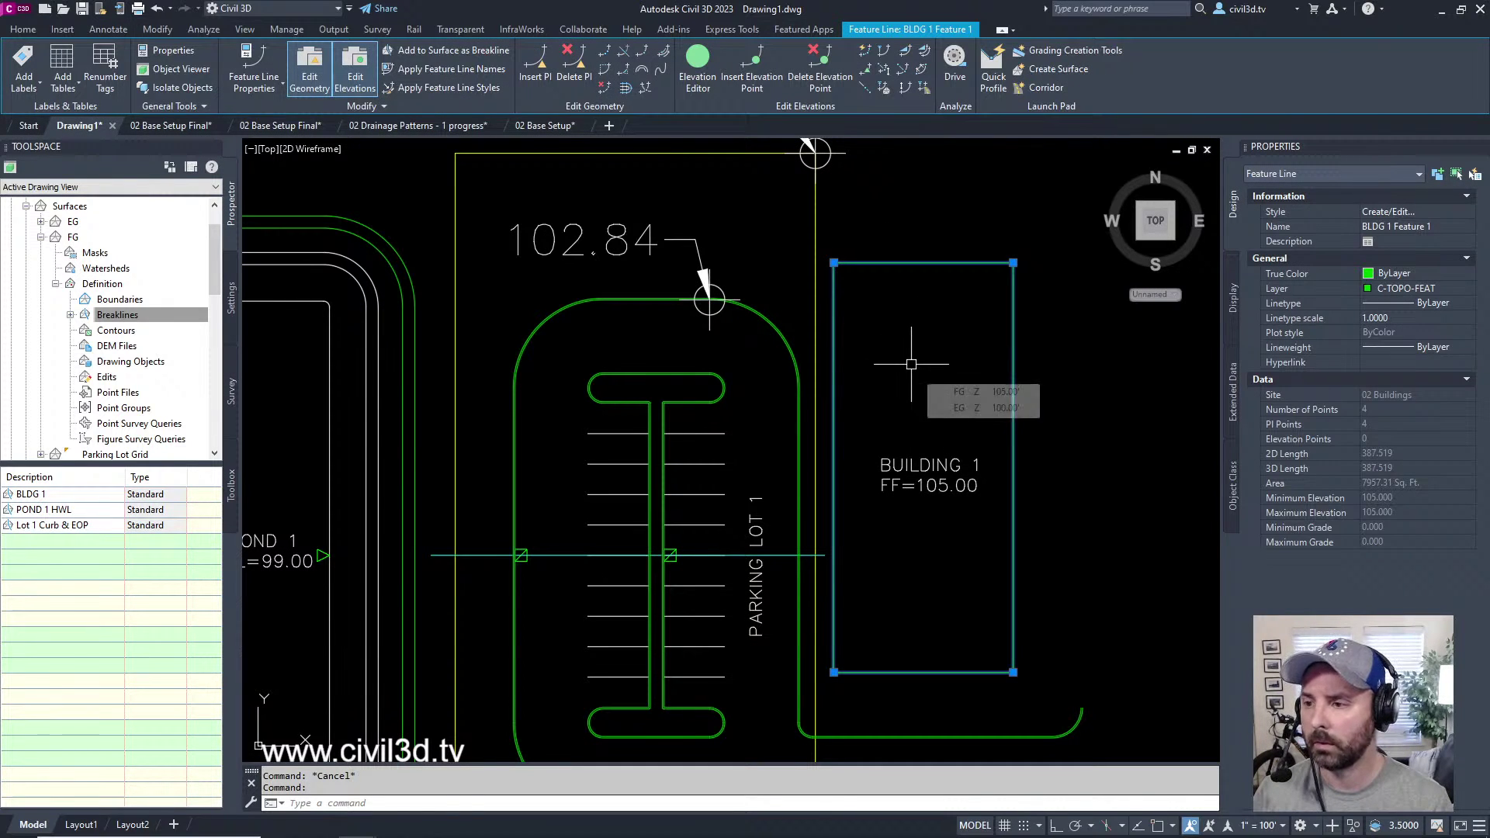
key("Escape")
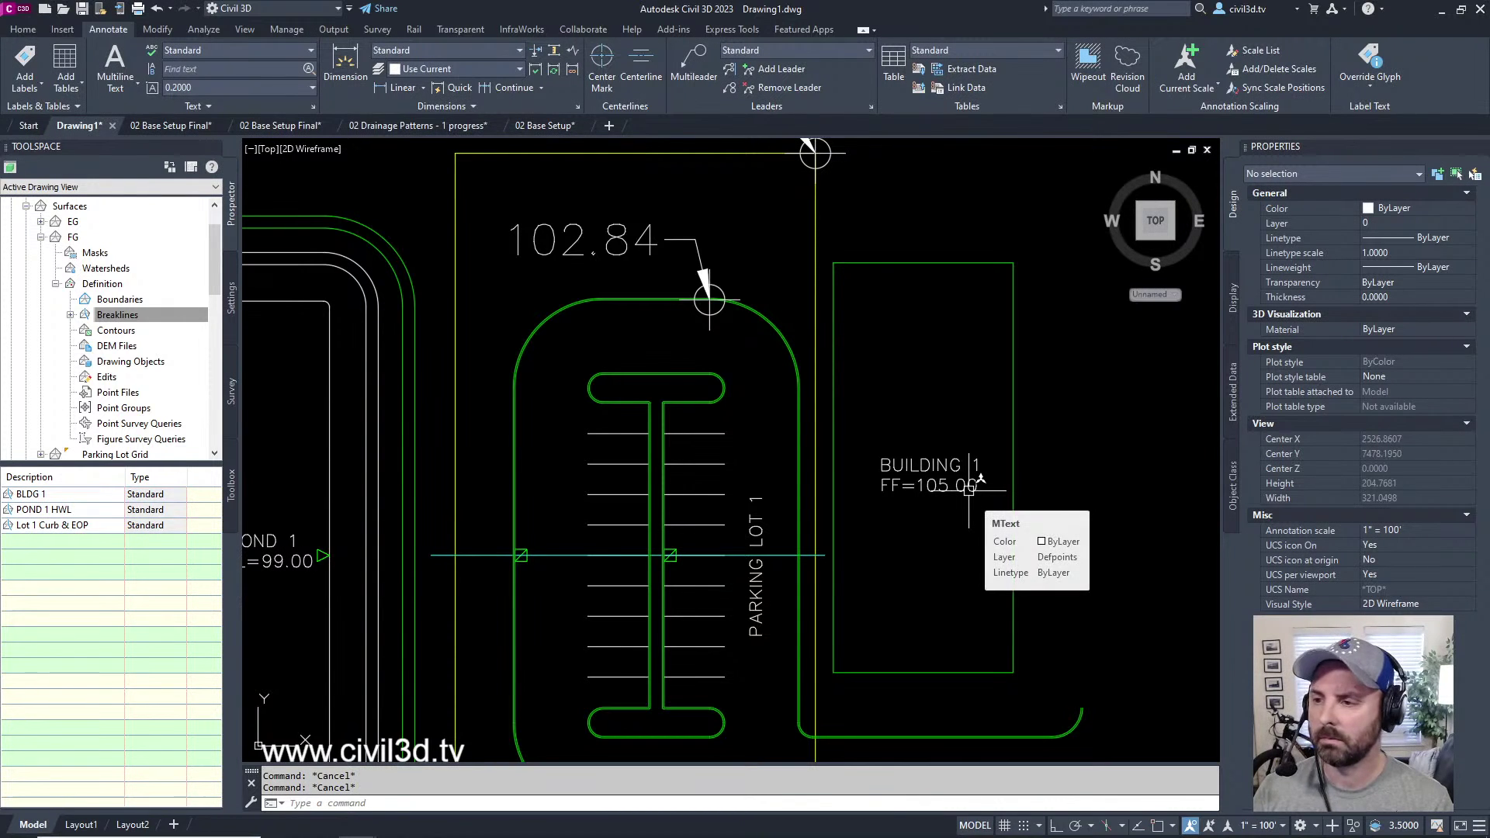
double_click(969, 488)
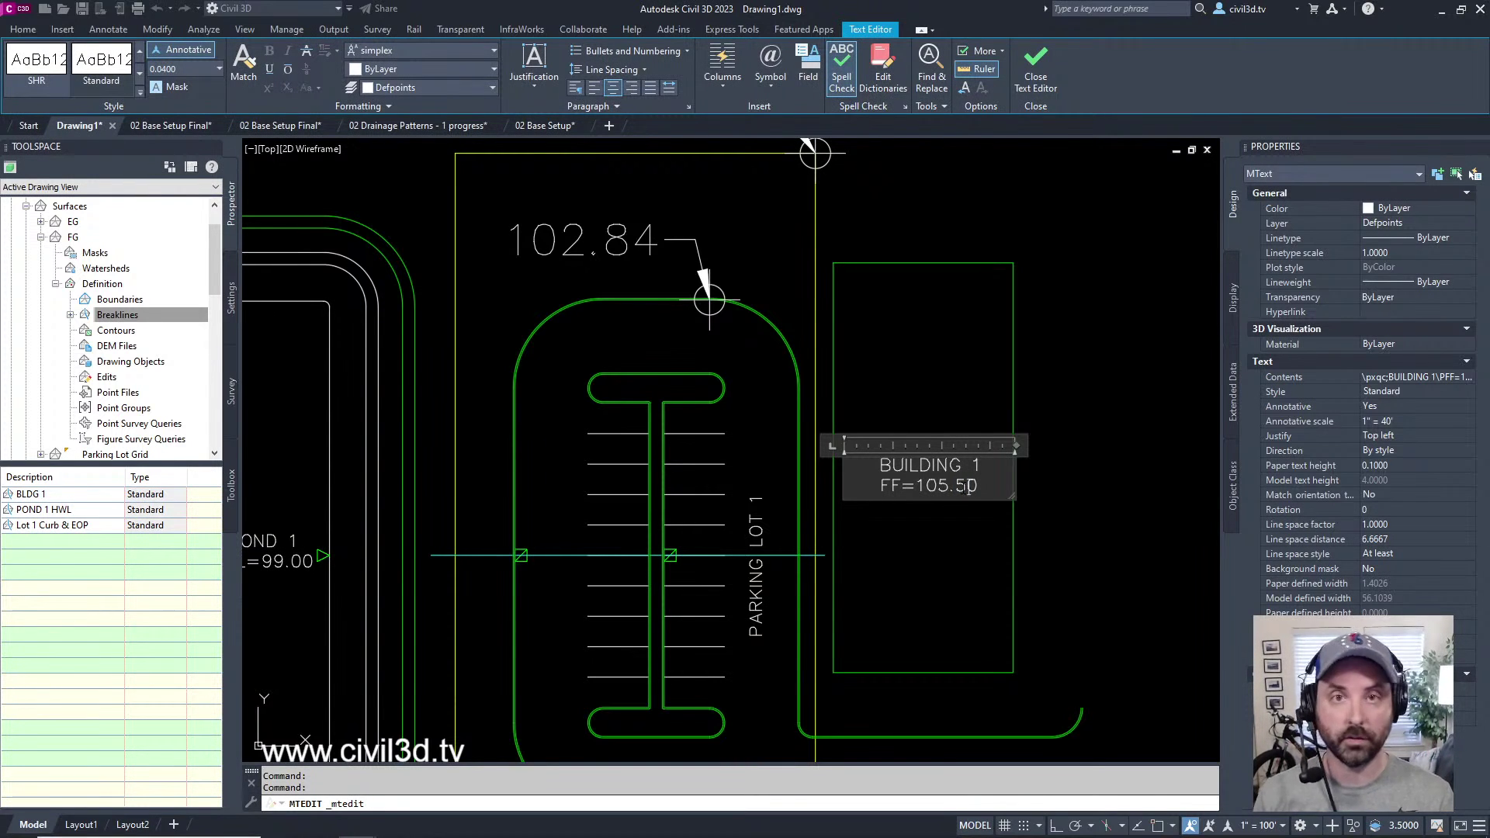
left_click(1037, 70)
- Raise the Building 1 feature line by 0.5' with Raise/Lower and check its minimum and maximum elevations
middle_click_drag(997, 385, 971, 391)
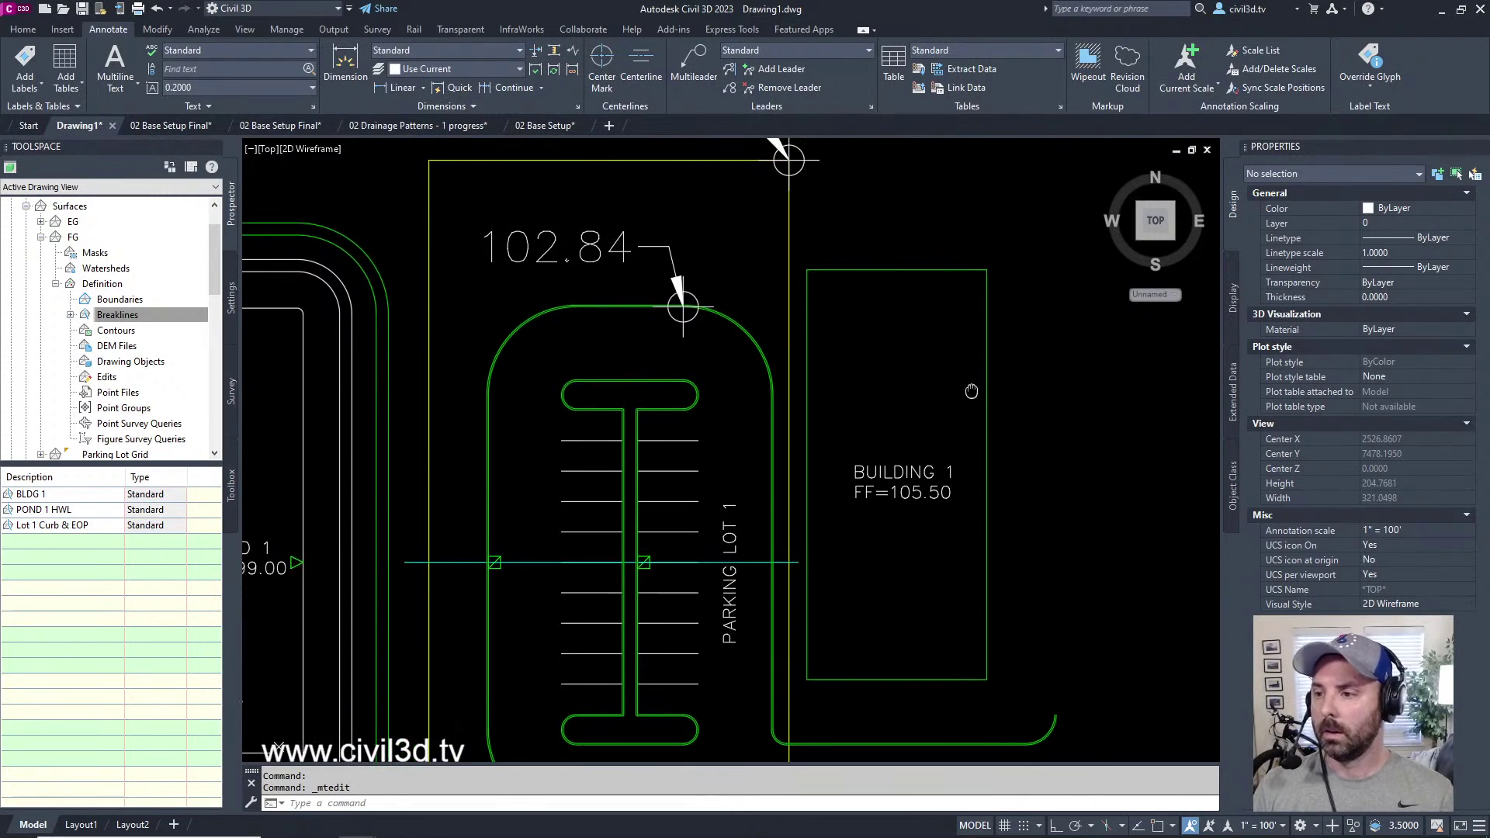
left_click(986, 361)
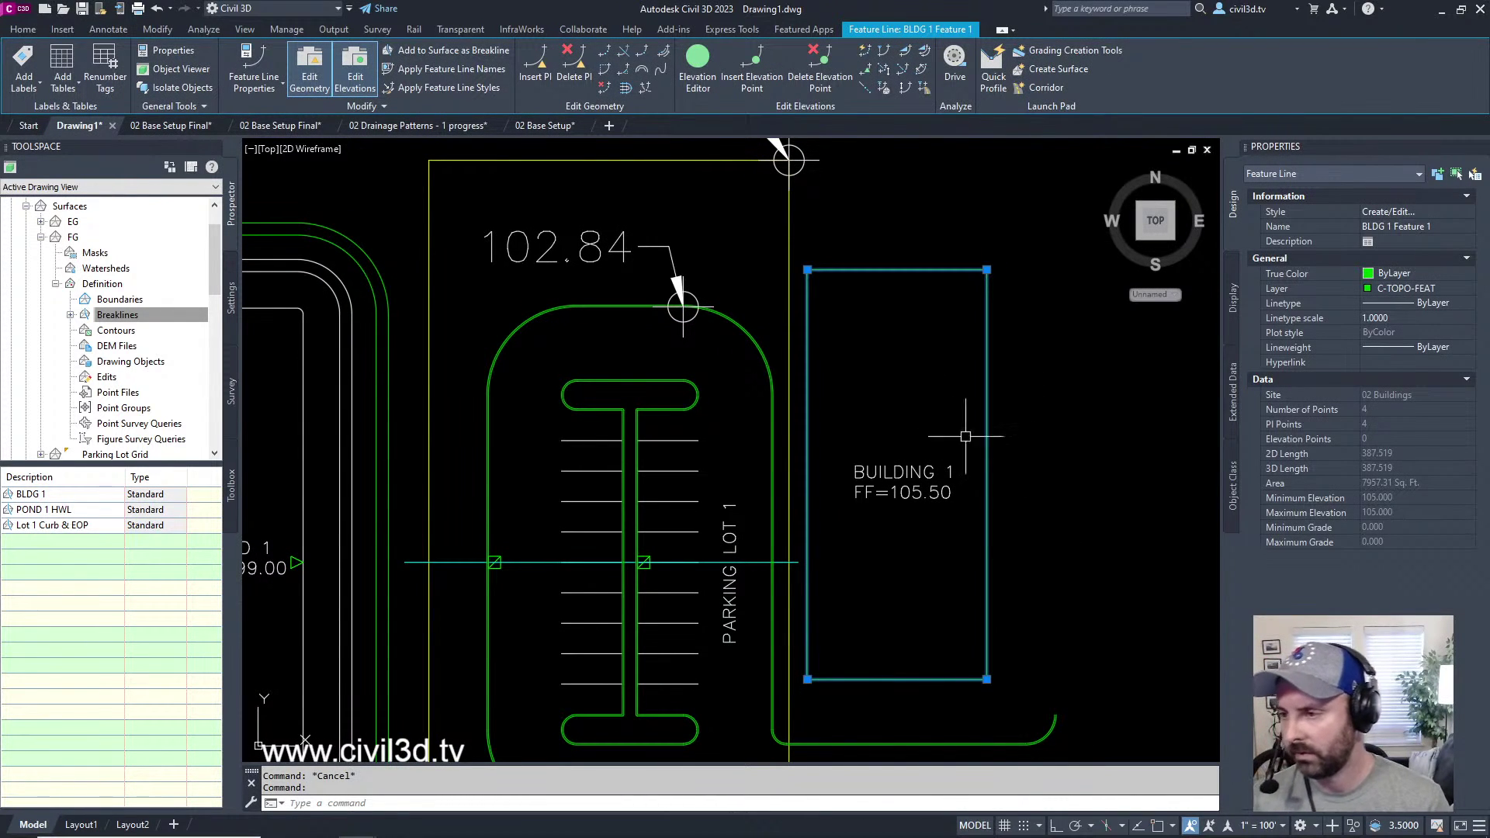
right_click(874, 380)
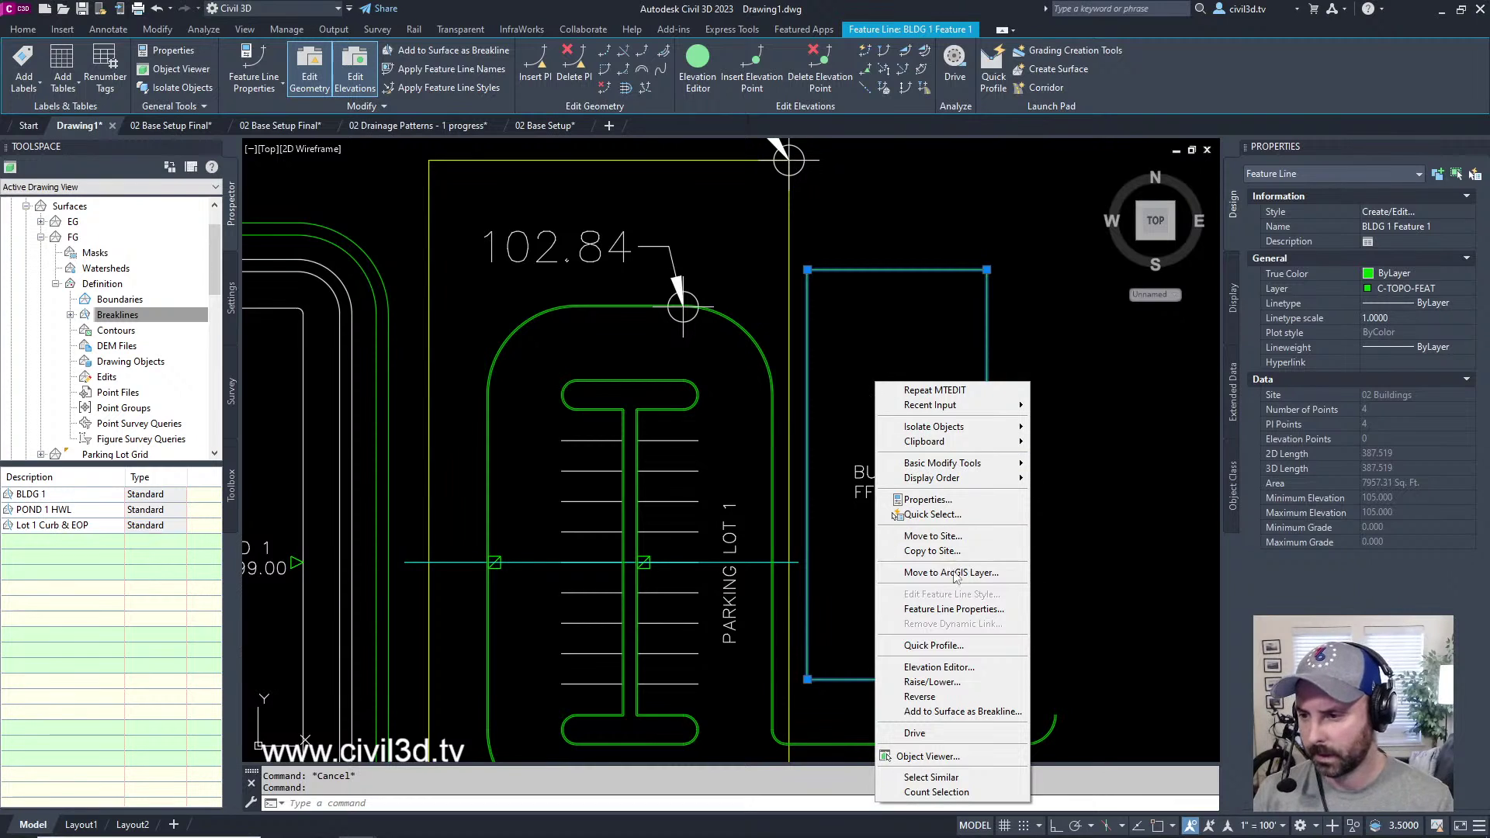
left_click(984, 690)
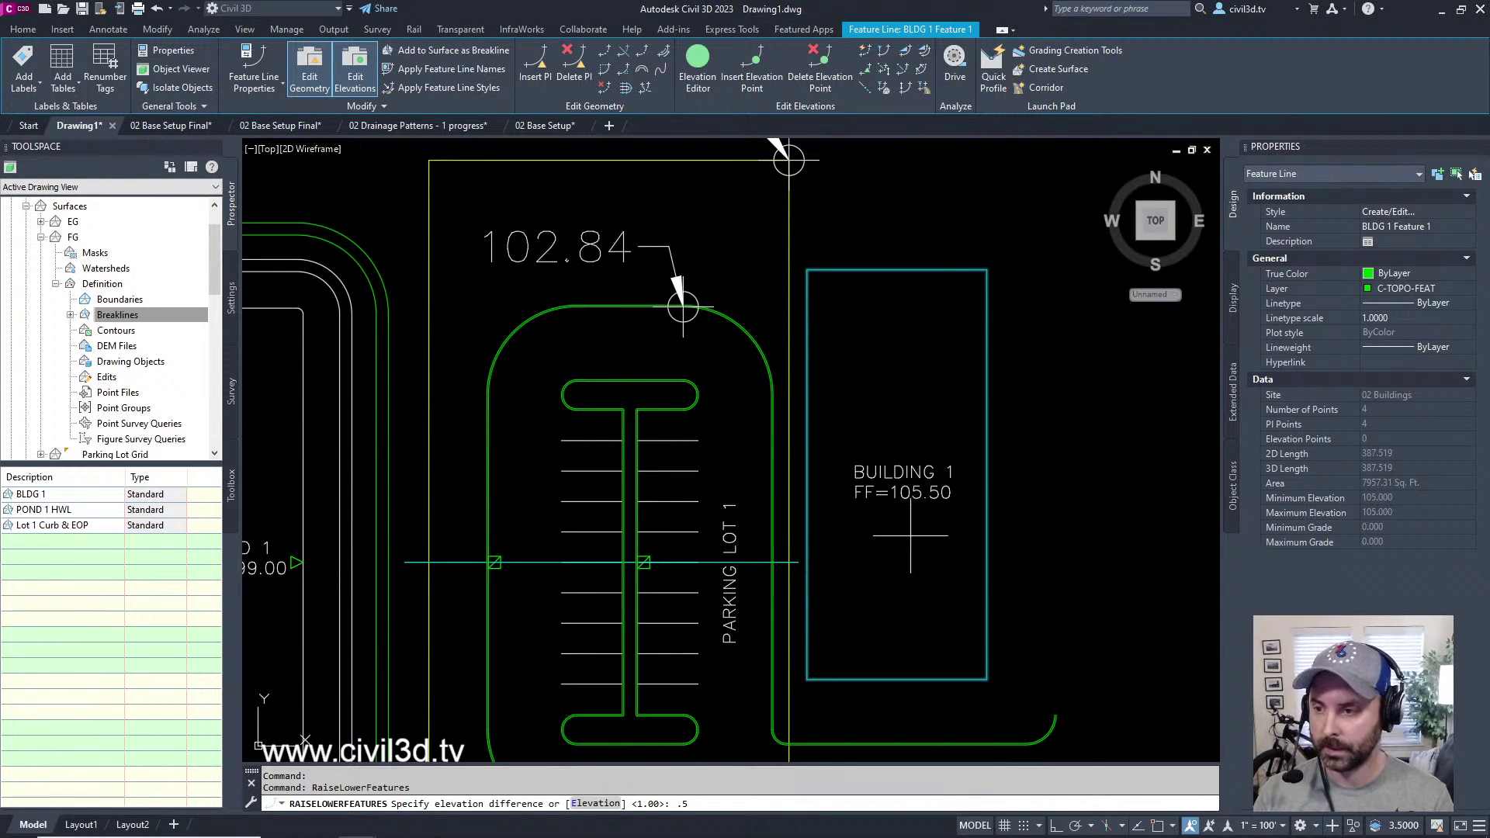
key("Return")
key("Escape")
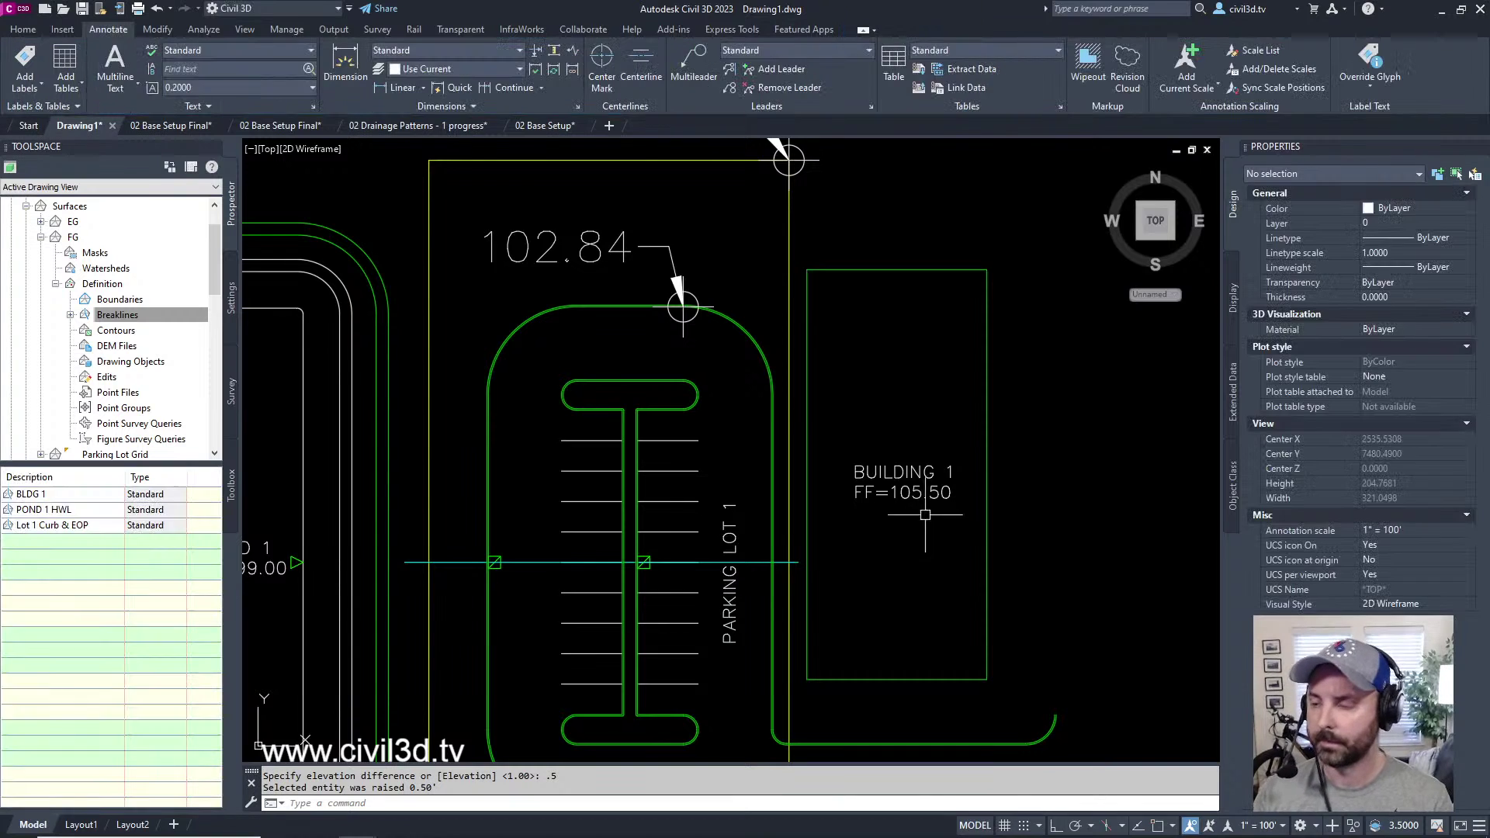
middle_click_drag(928, 501, 869, 516)
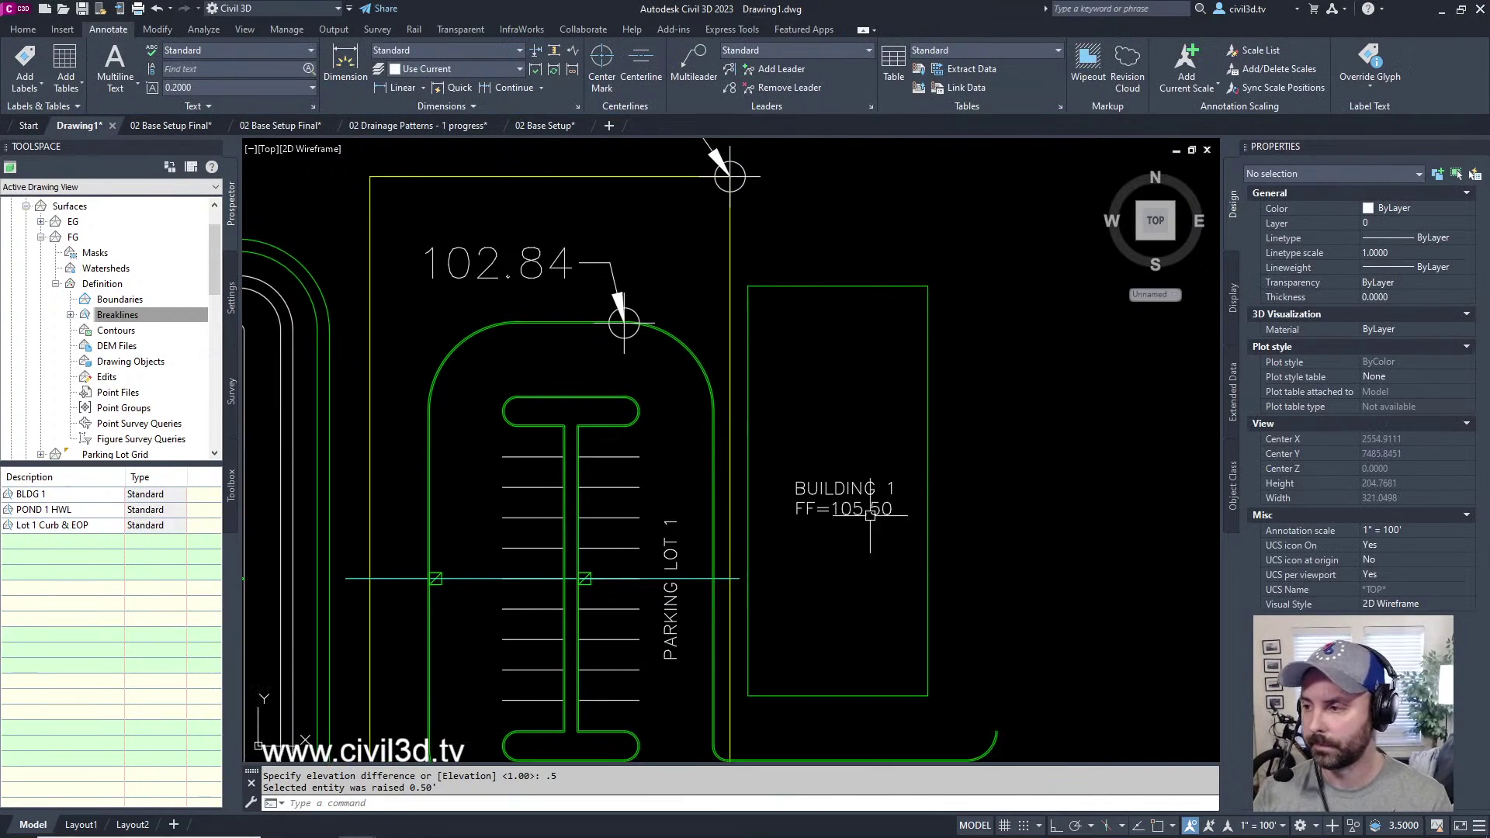
left_click(927, 415)
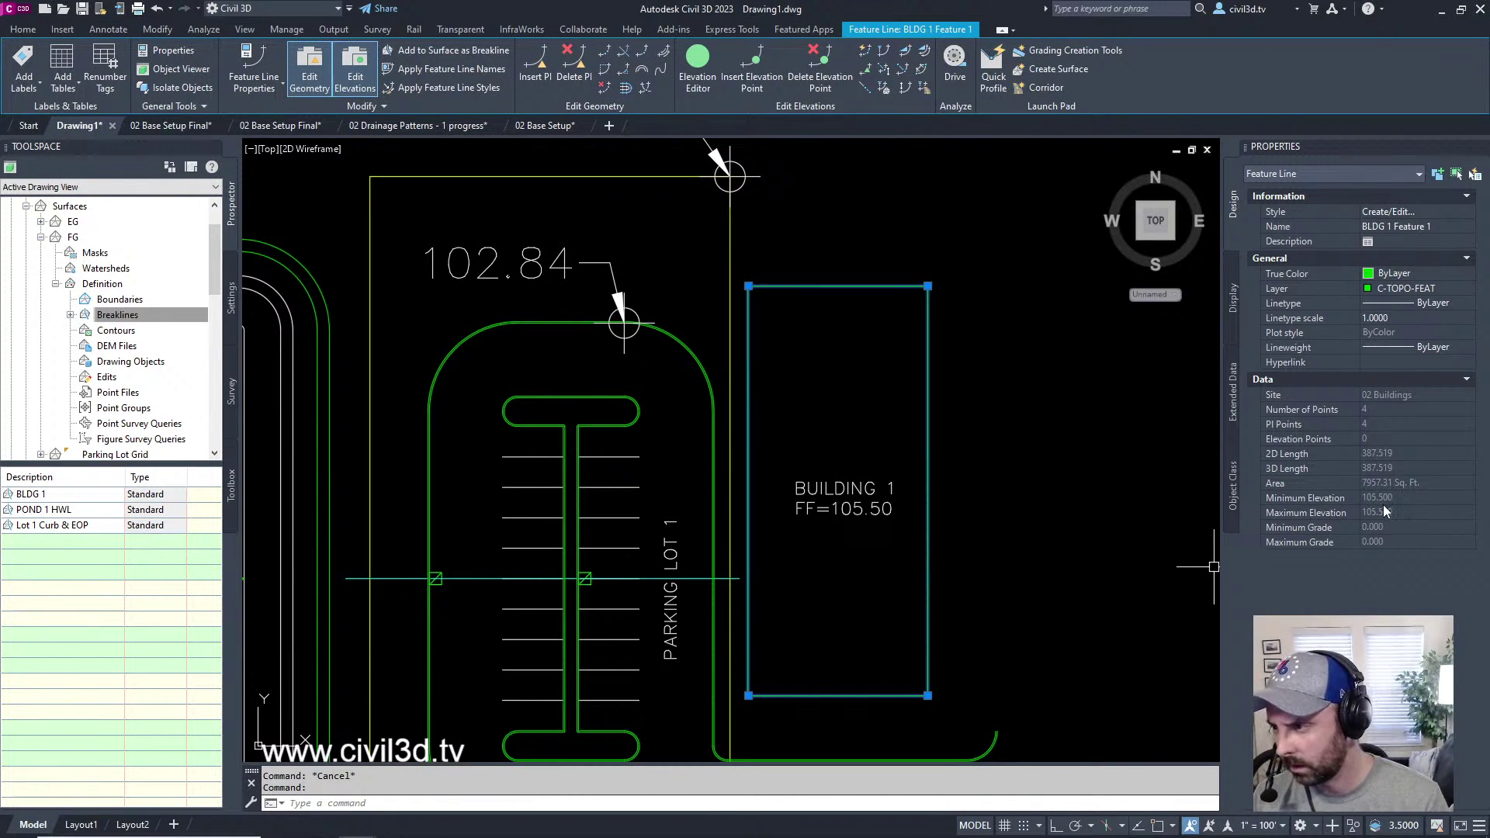
key("Escape")
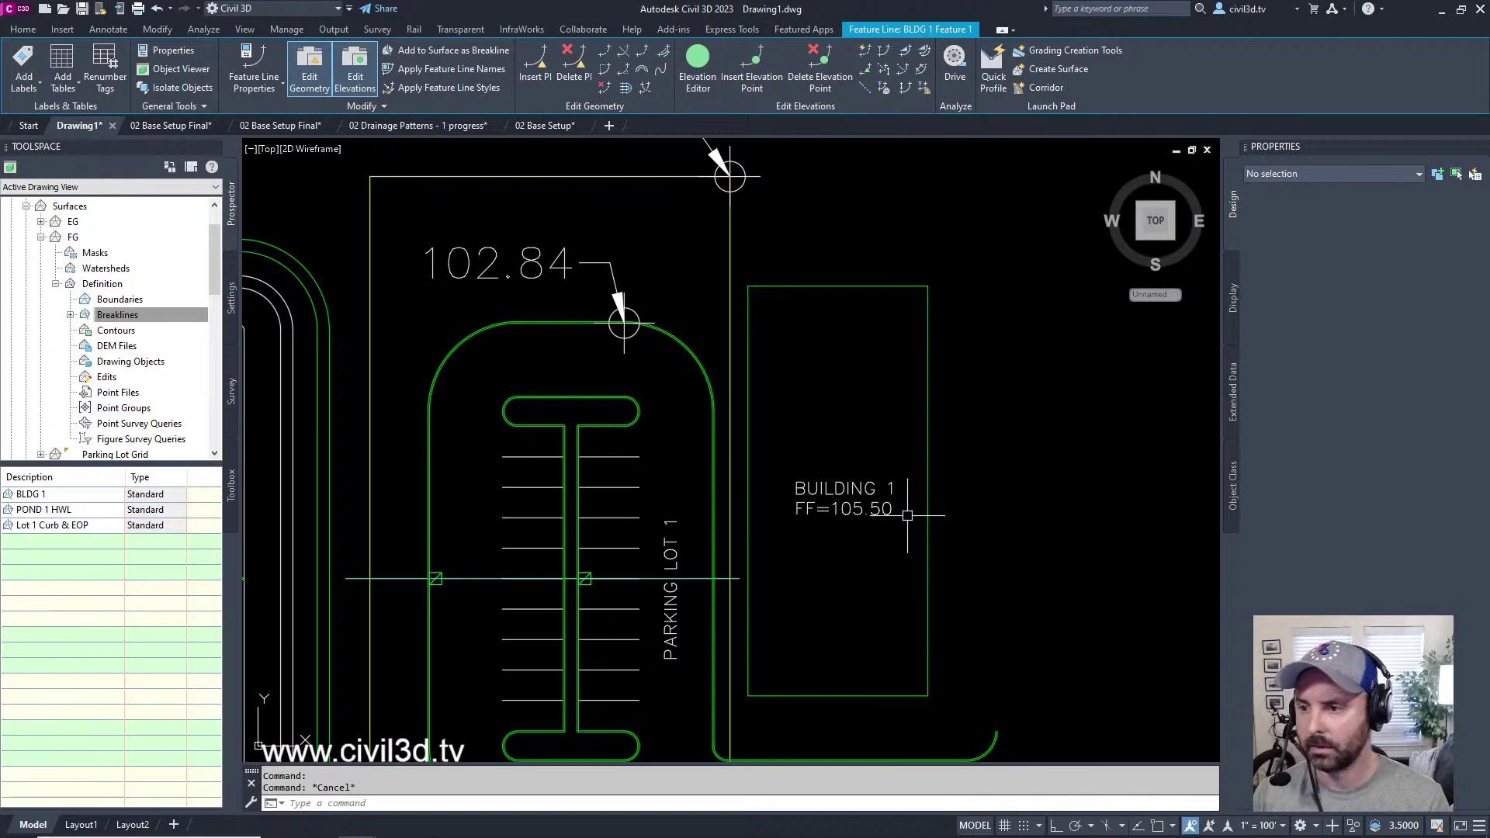
- Change the Building 1 finished floor text to FF=106.50
middle_click_drag(844, 511, 890, 518)
left_click(890, 517)
double_click(890, 518)
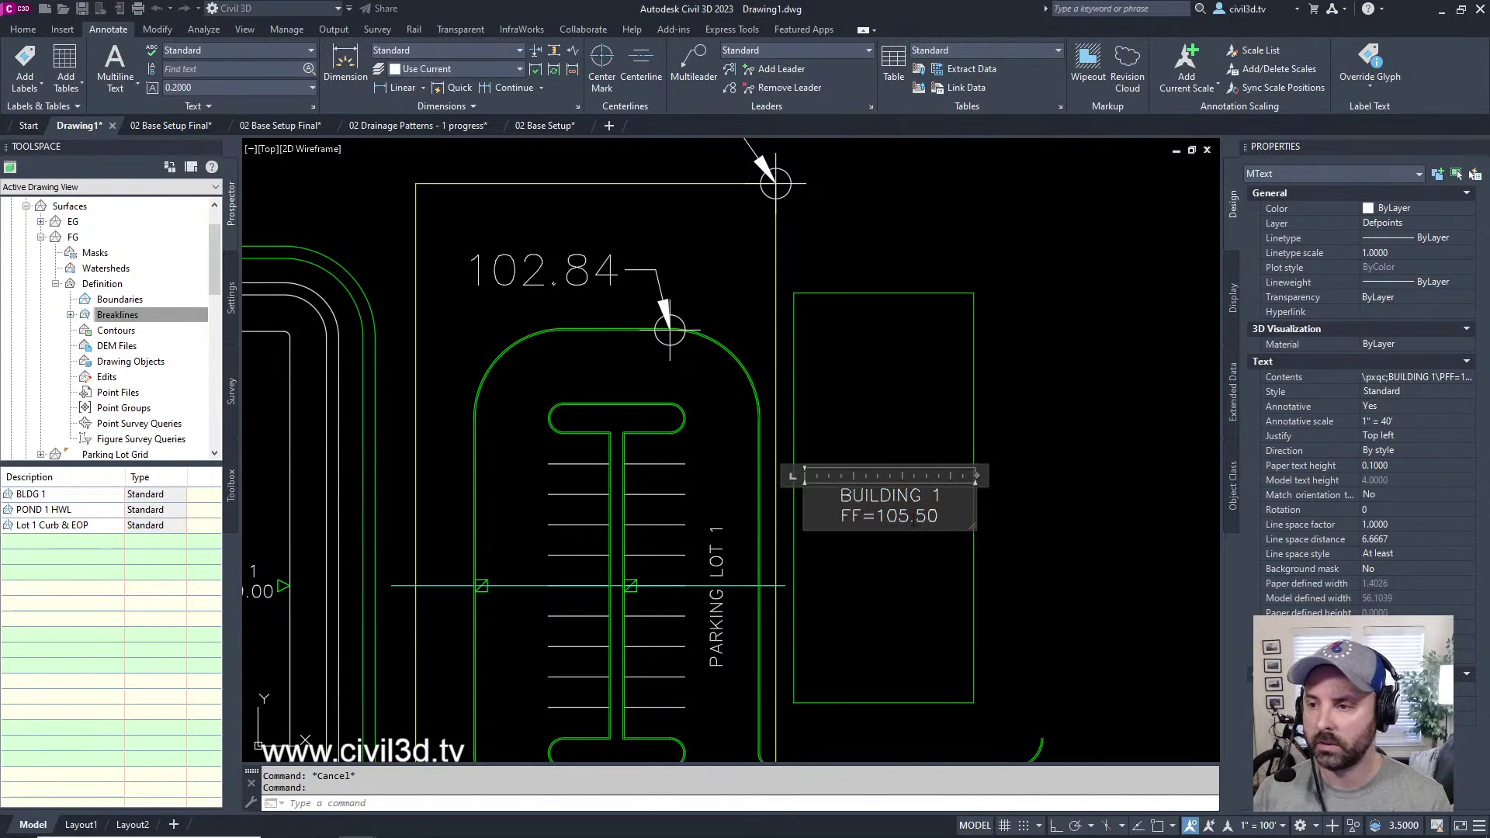
key("shift+Right")
type("6")
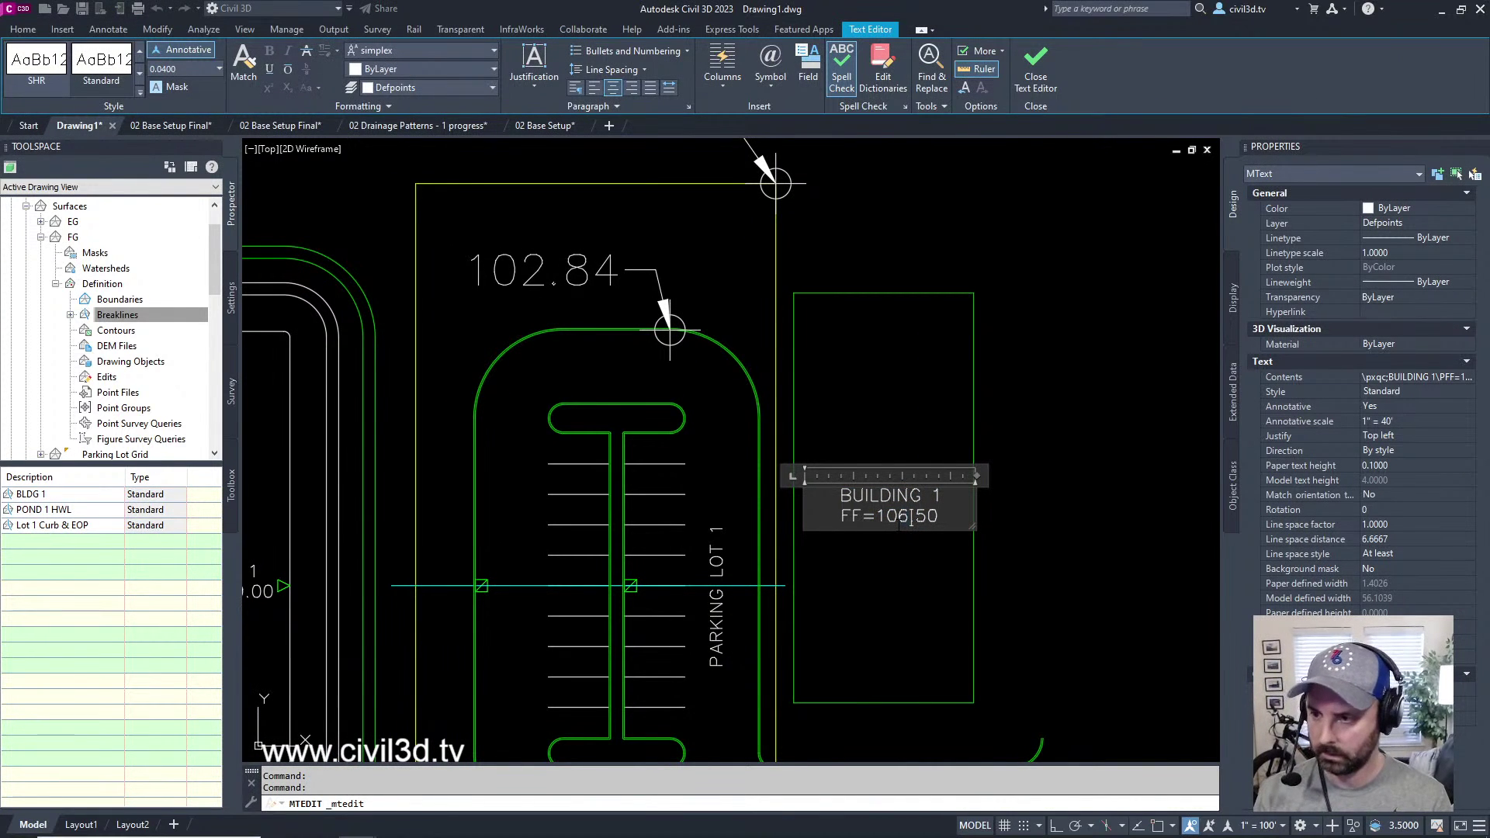
left_click(1047, 54)
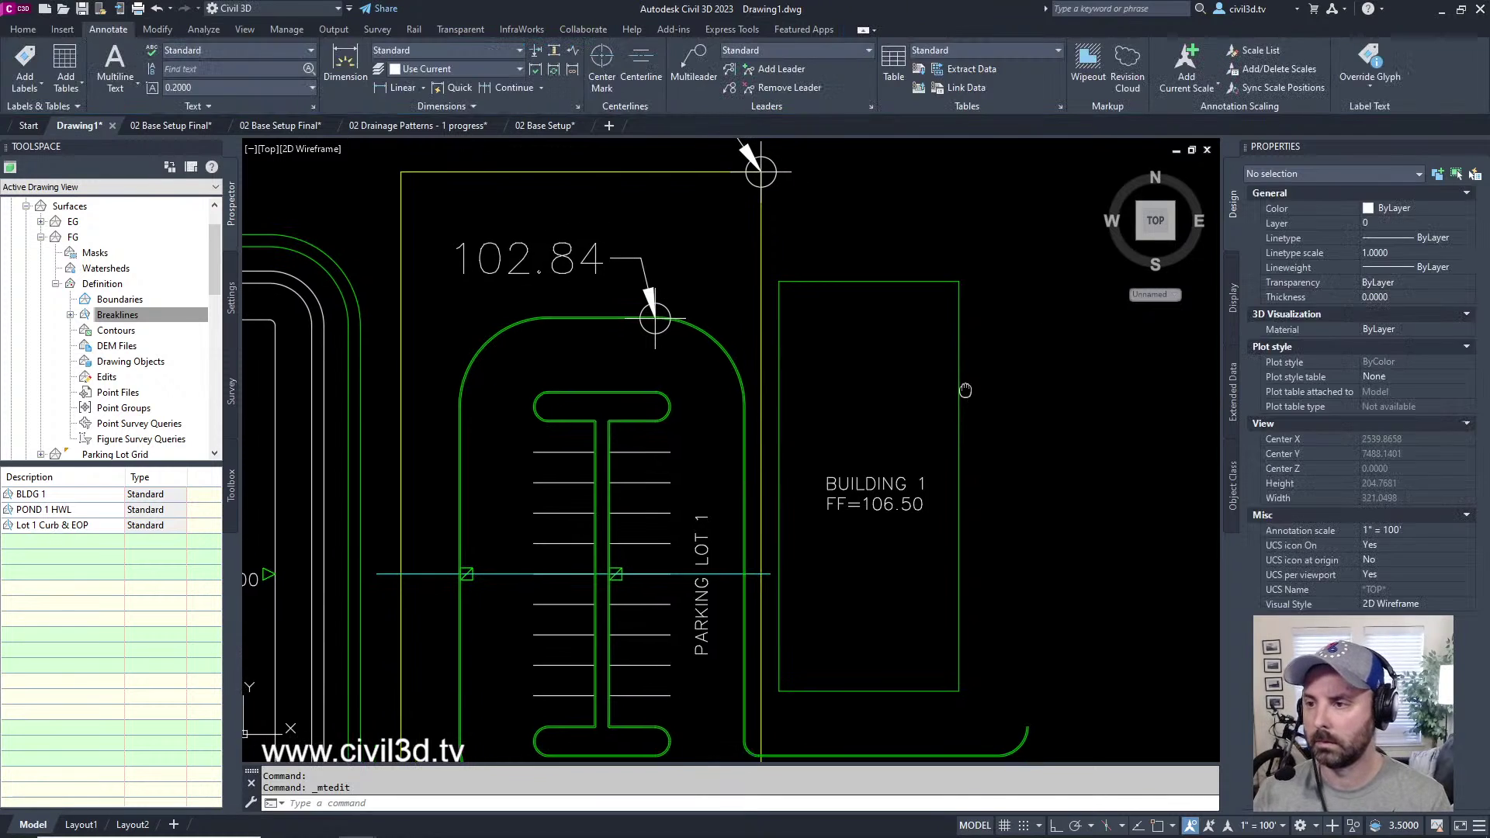
- Set the Building 1 feature line to elevation 106.5 using the Elevation option of Raise/Lower
left_click(941, 447)
right_click(888, 423)
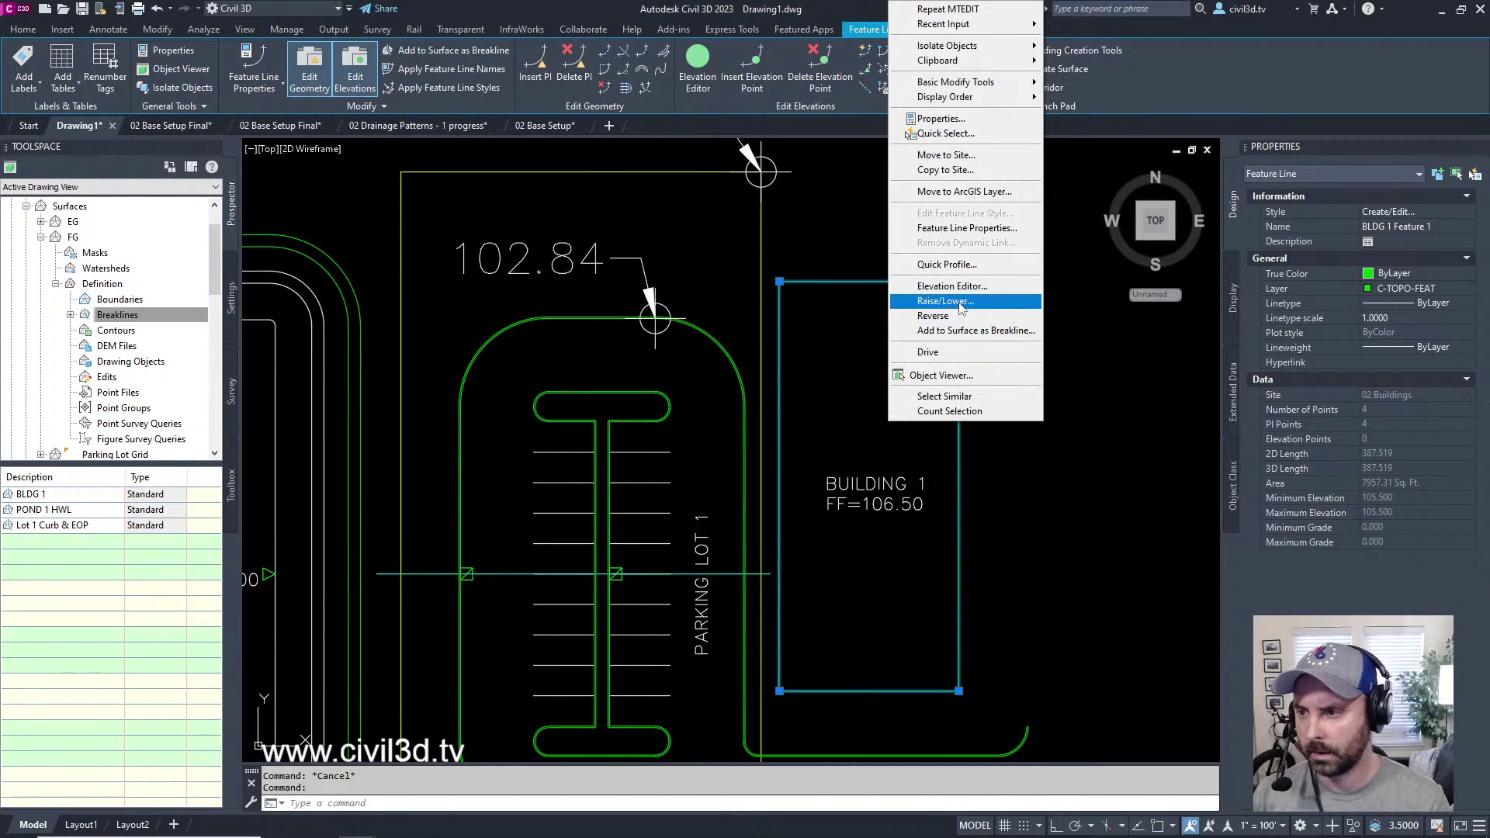
left_click(961, 309)
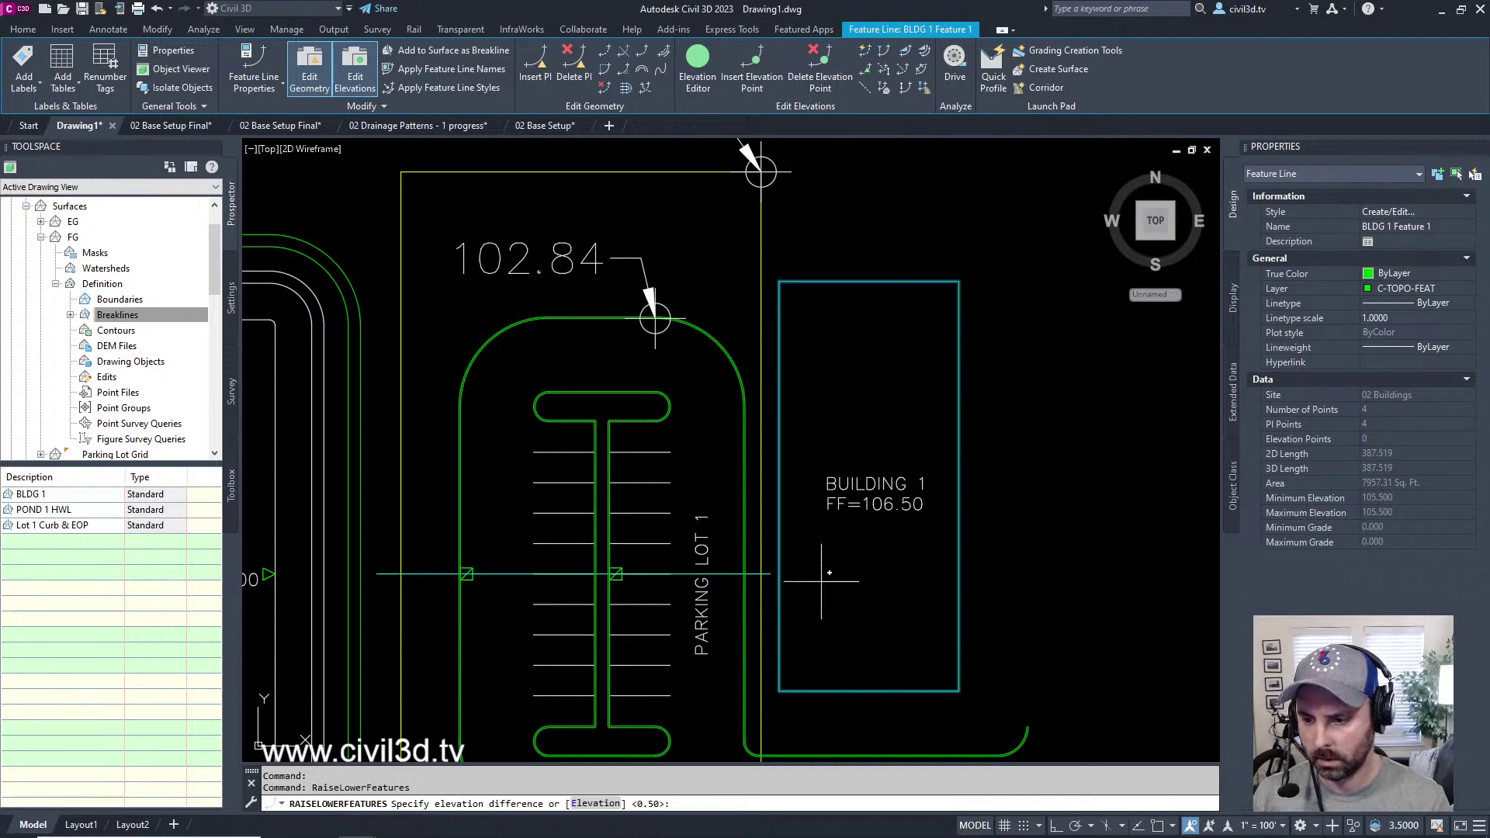
left_click(600, 805)
type("106.5")
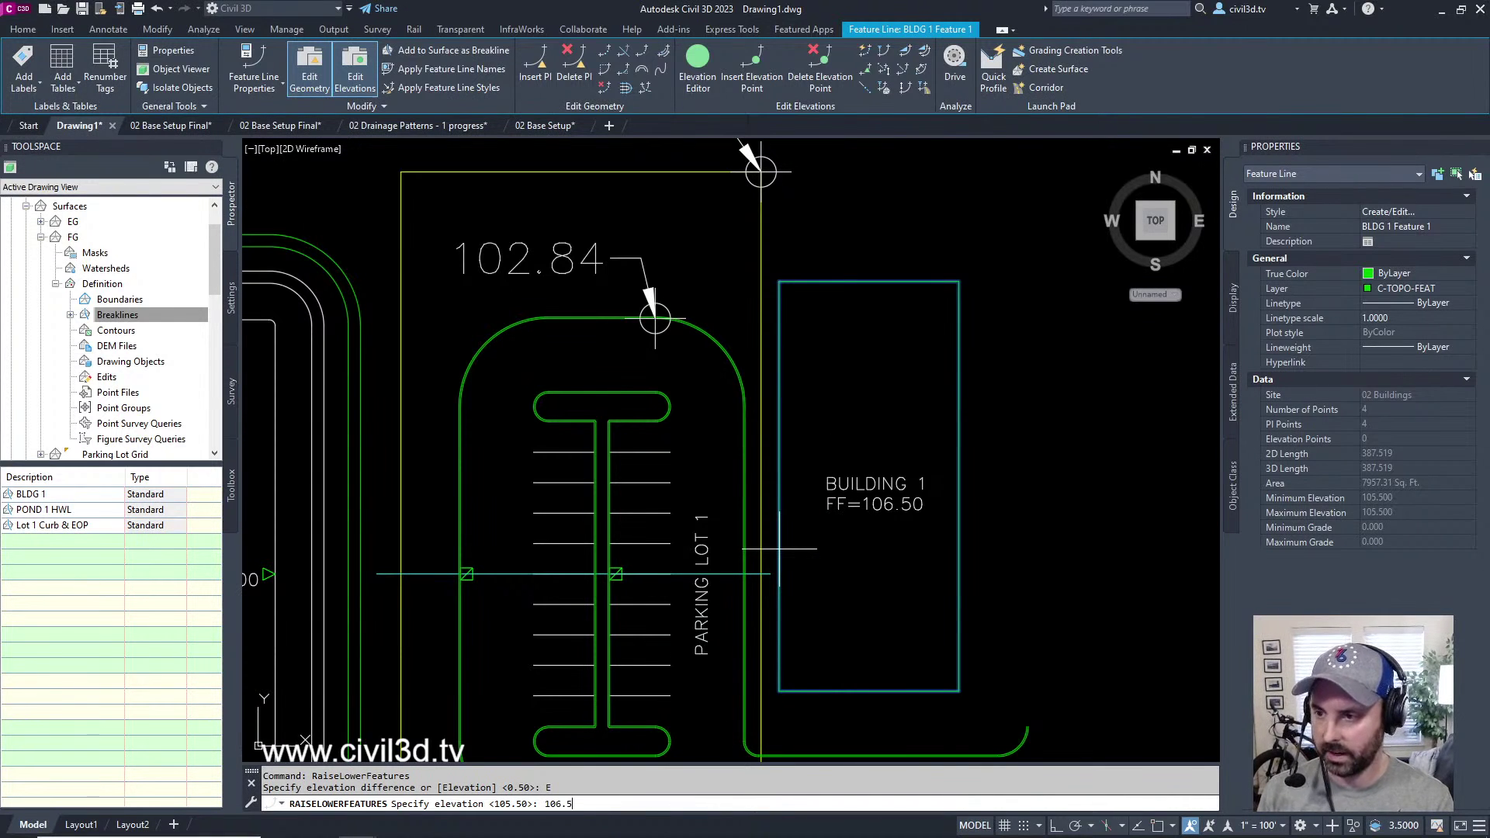
key("Return")
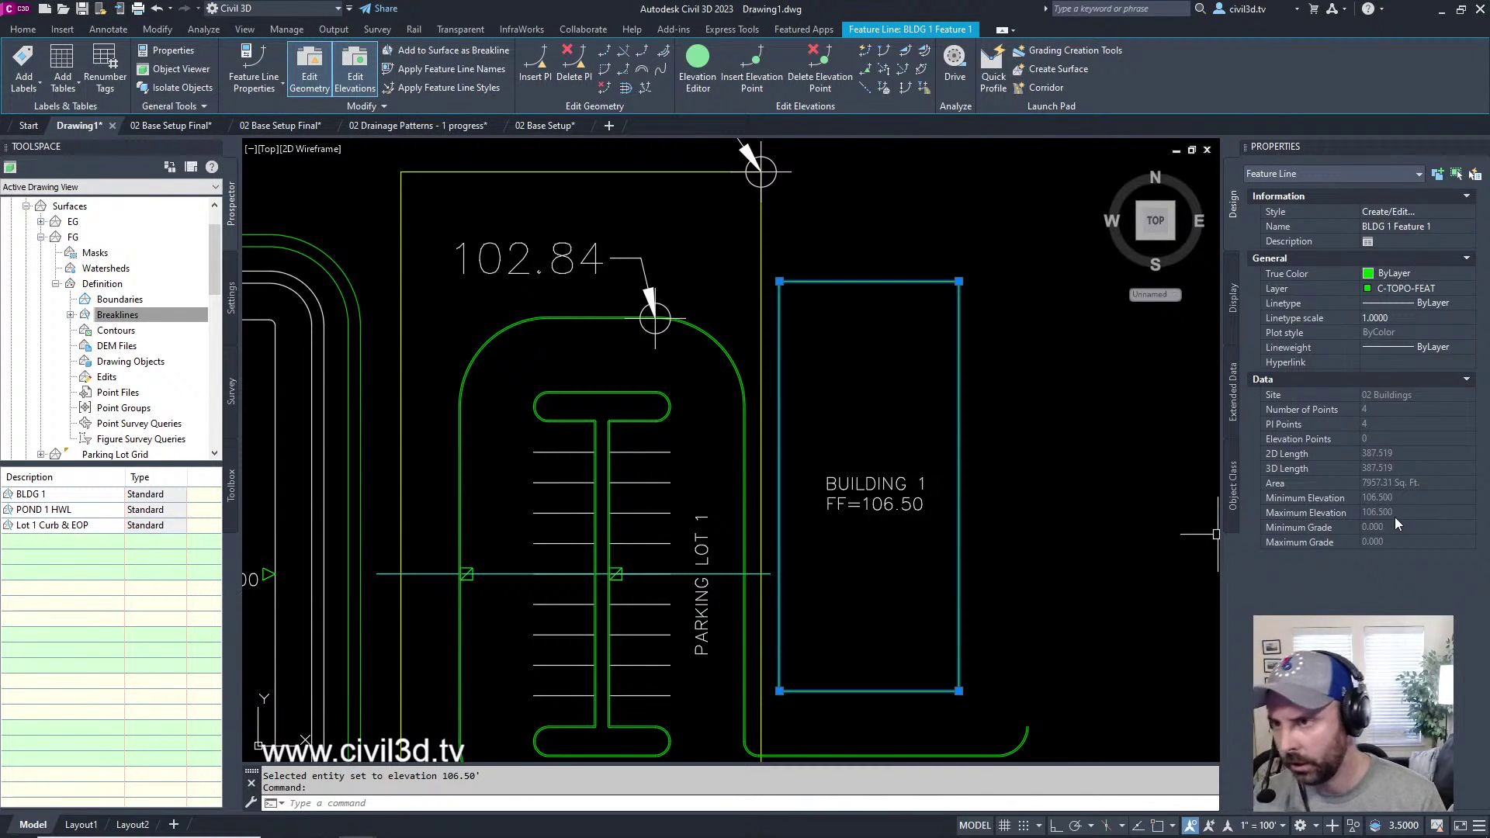
key("Escape")
key("Escape")
- Check the minimum and maximum elevations of the outer boundary feature line around Parking Lot 1
scroll(947, 387, "down", 2)
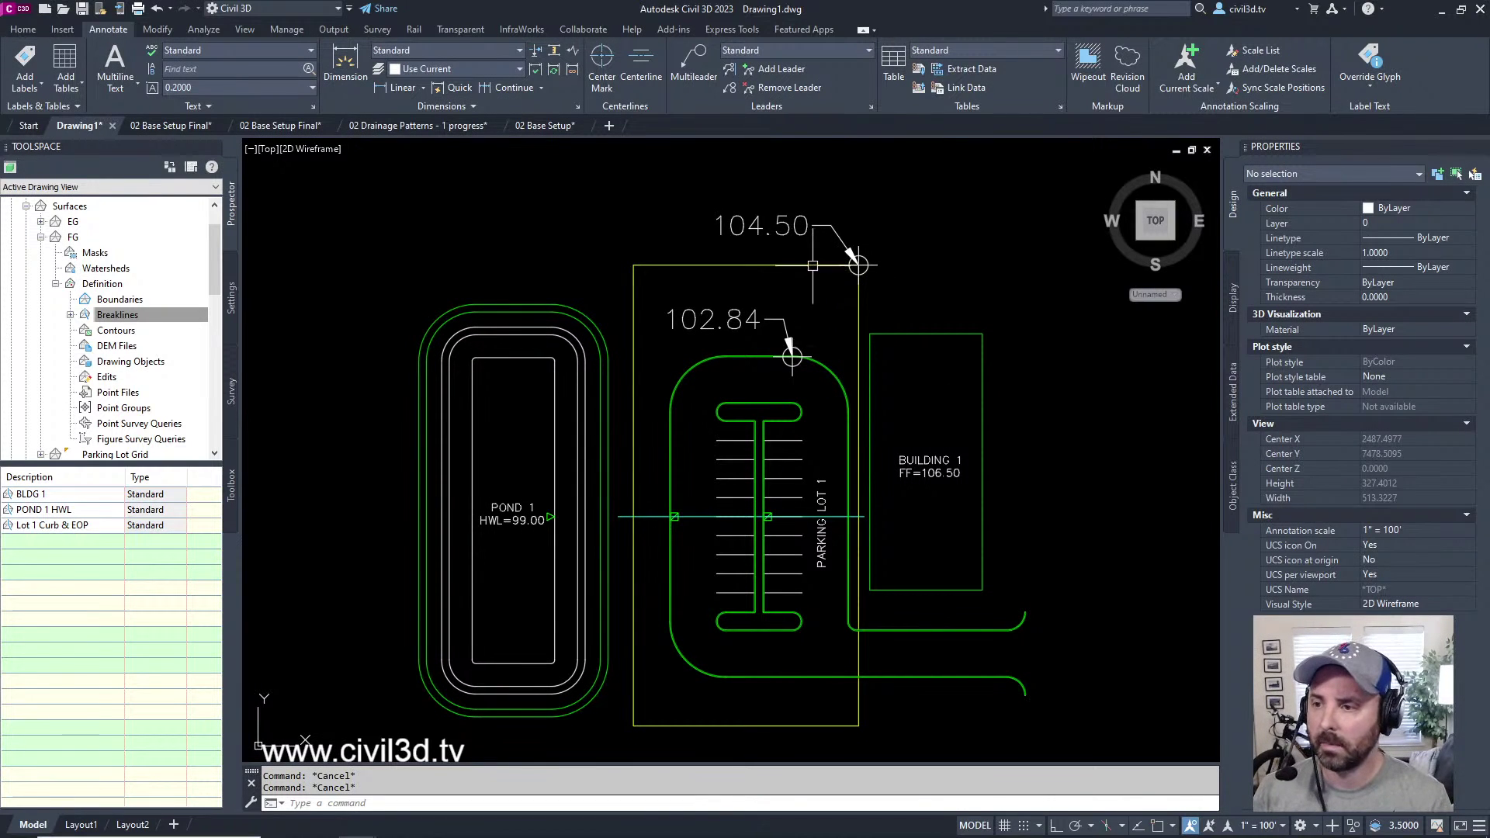
mouse_move(810, 257)
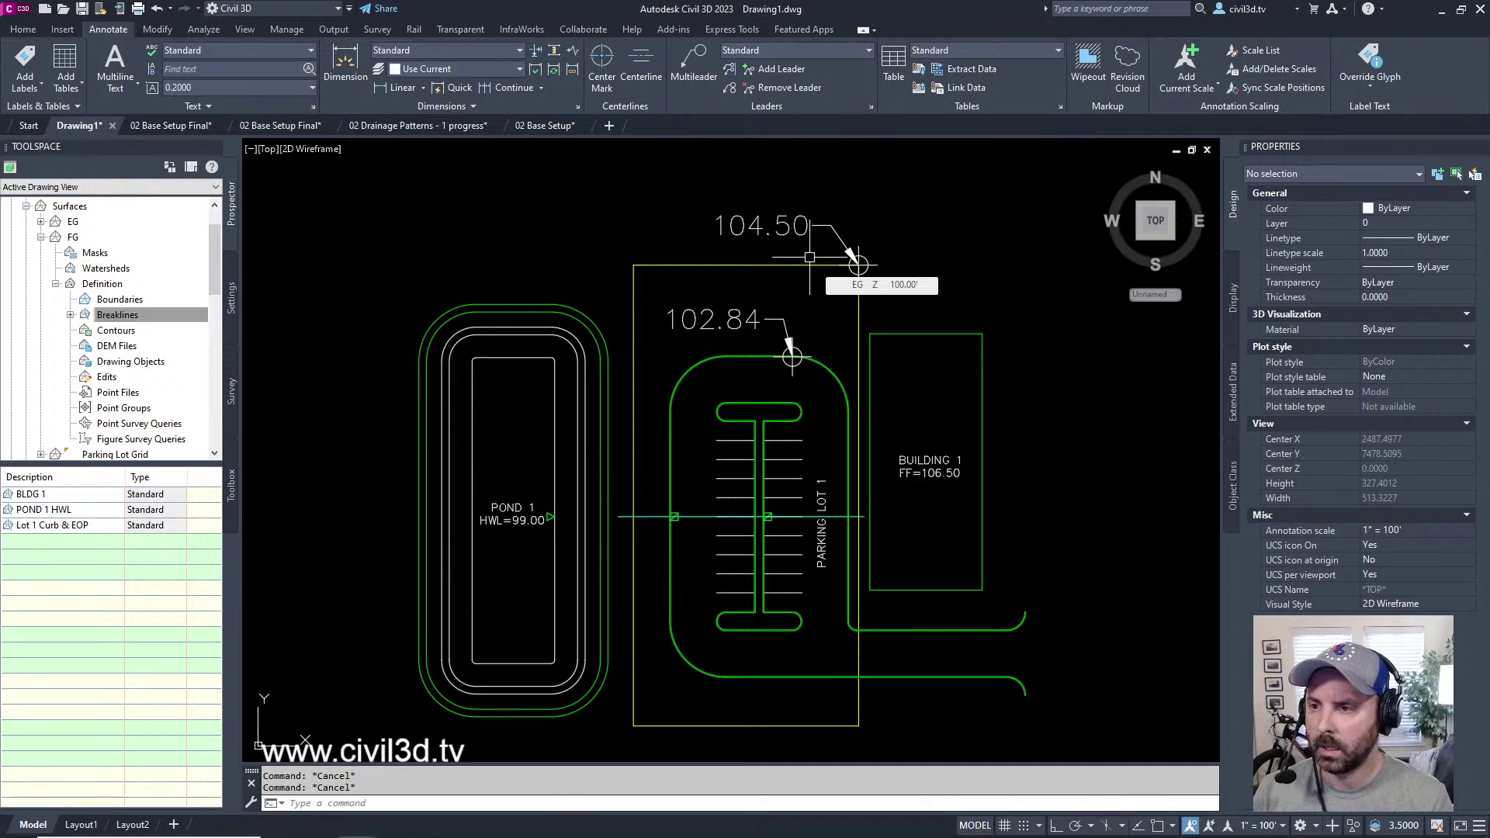
mouse_move(1040, 345)
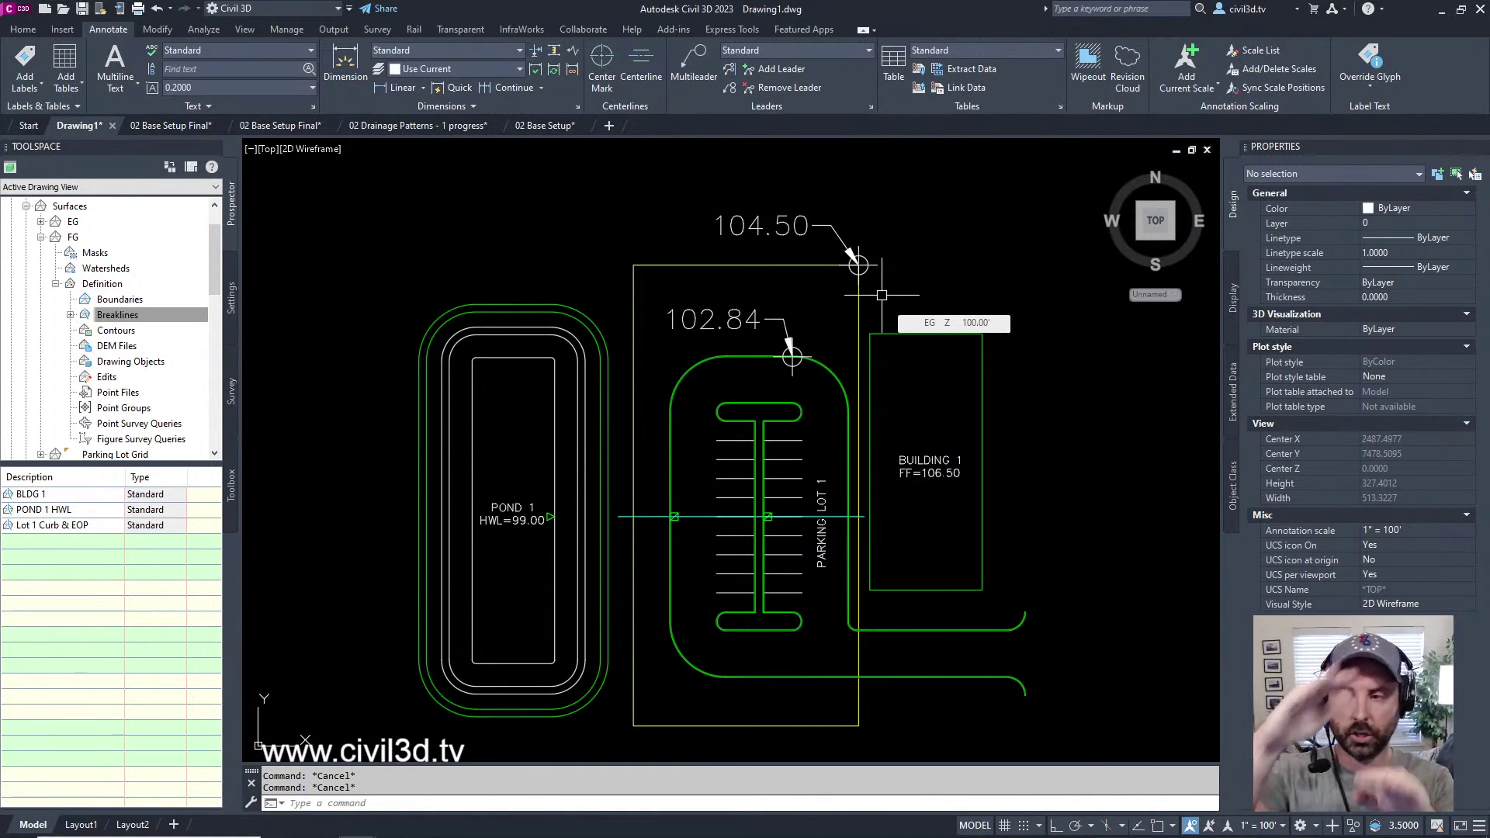
left_click(786, 262)
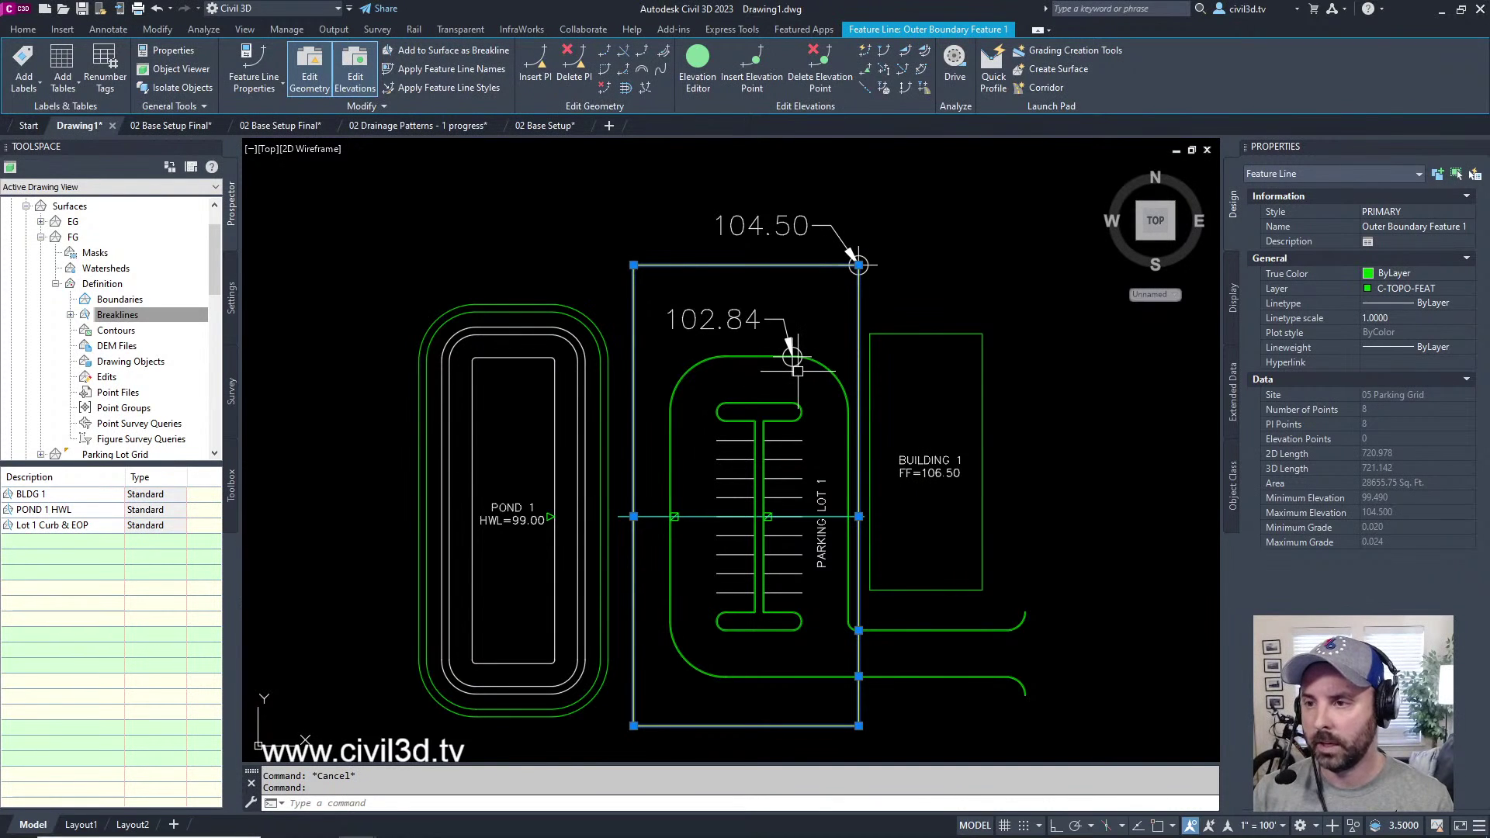
key("Escape")
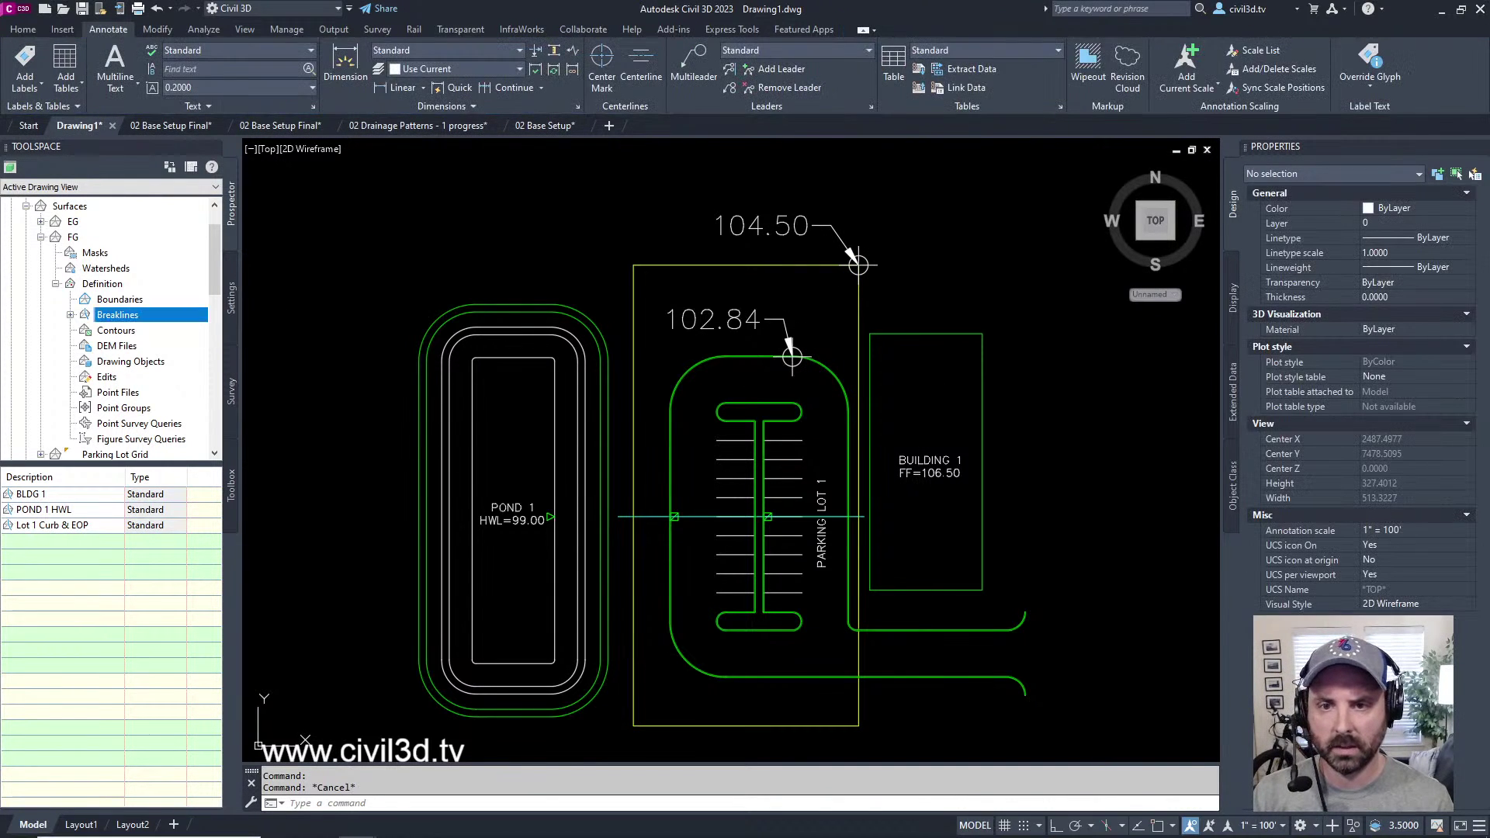
- Raise all feature lines in the 05 Parking Grid site by 1.5' with Raise/Lower
left_click(41, 238)
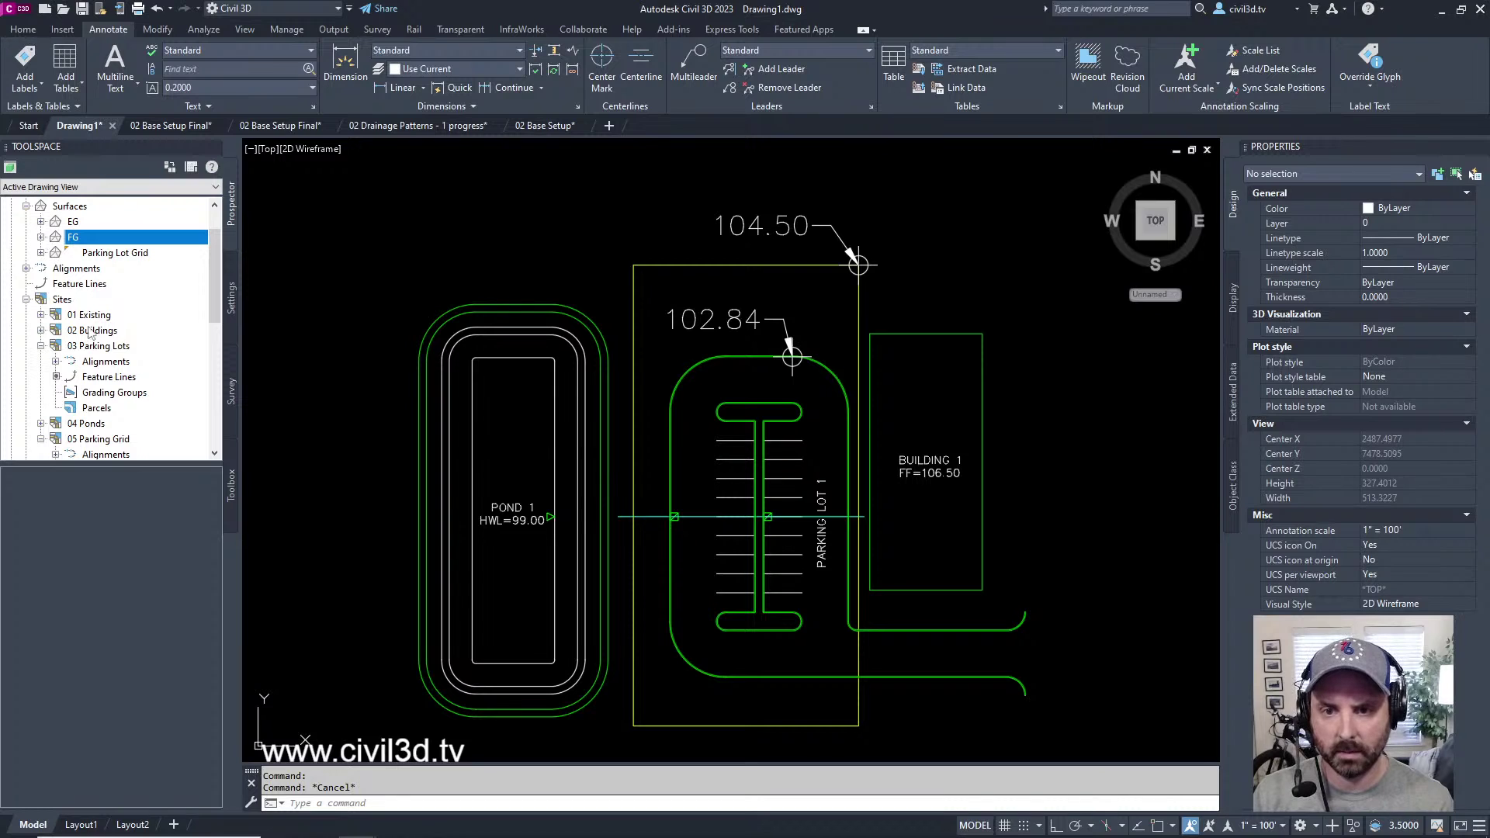
left_click(109, 439)
scroll(142, 390, "down", 3)
scroll(143, 390, "down", 2)
left_click(114, 329)
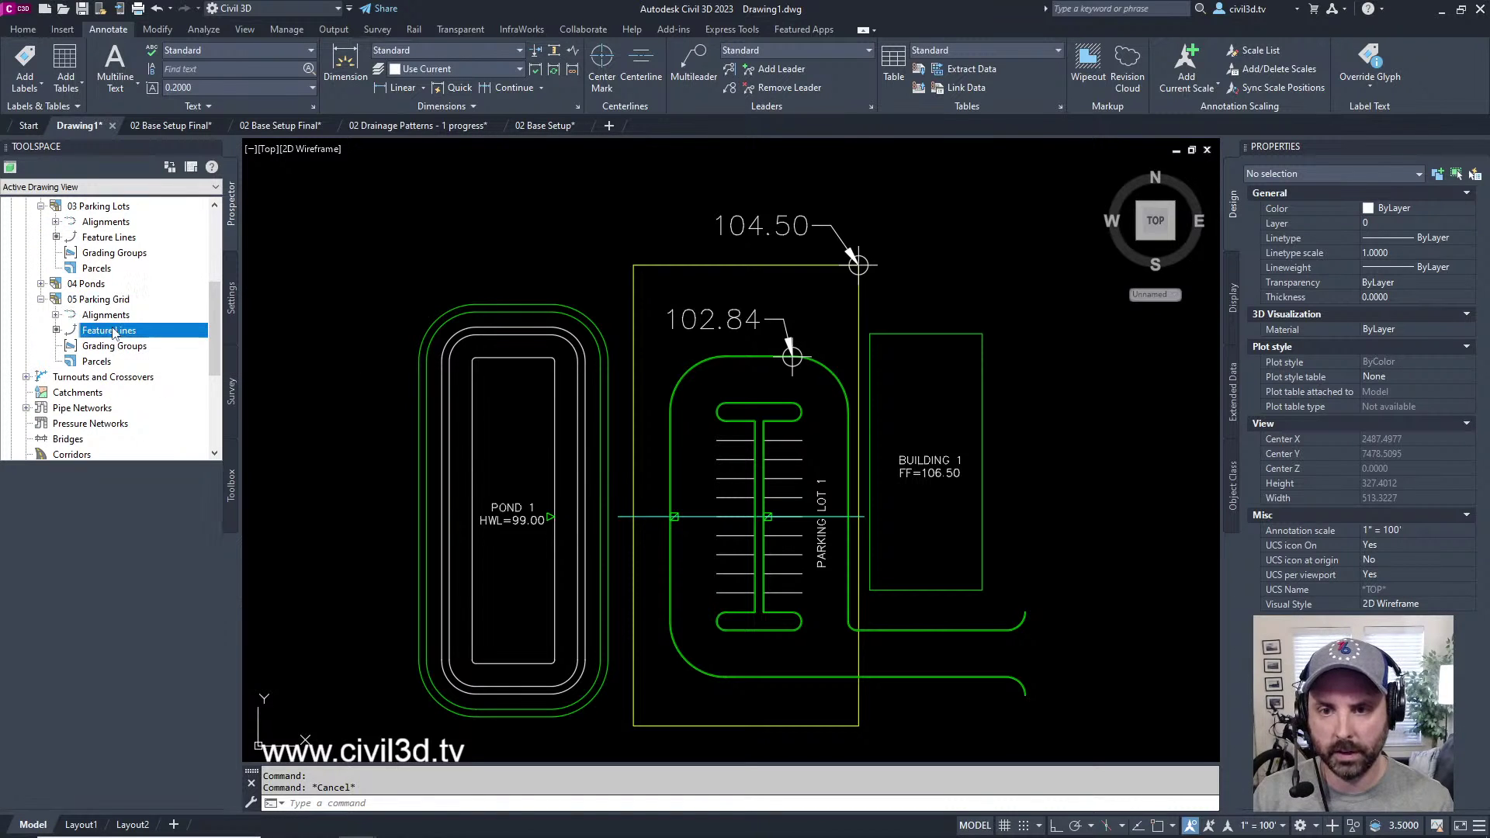
right_click(125, 332)
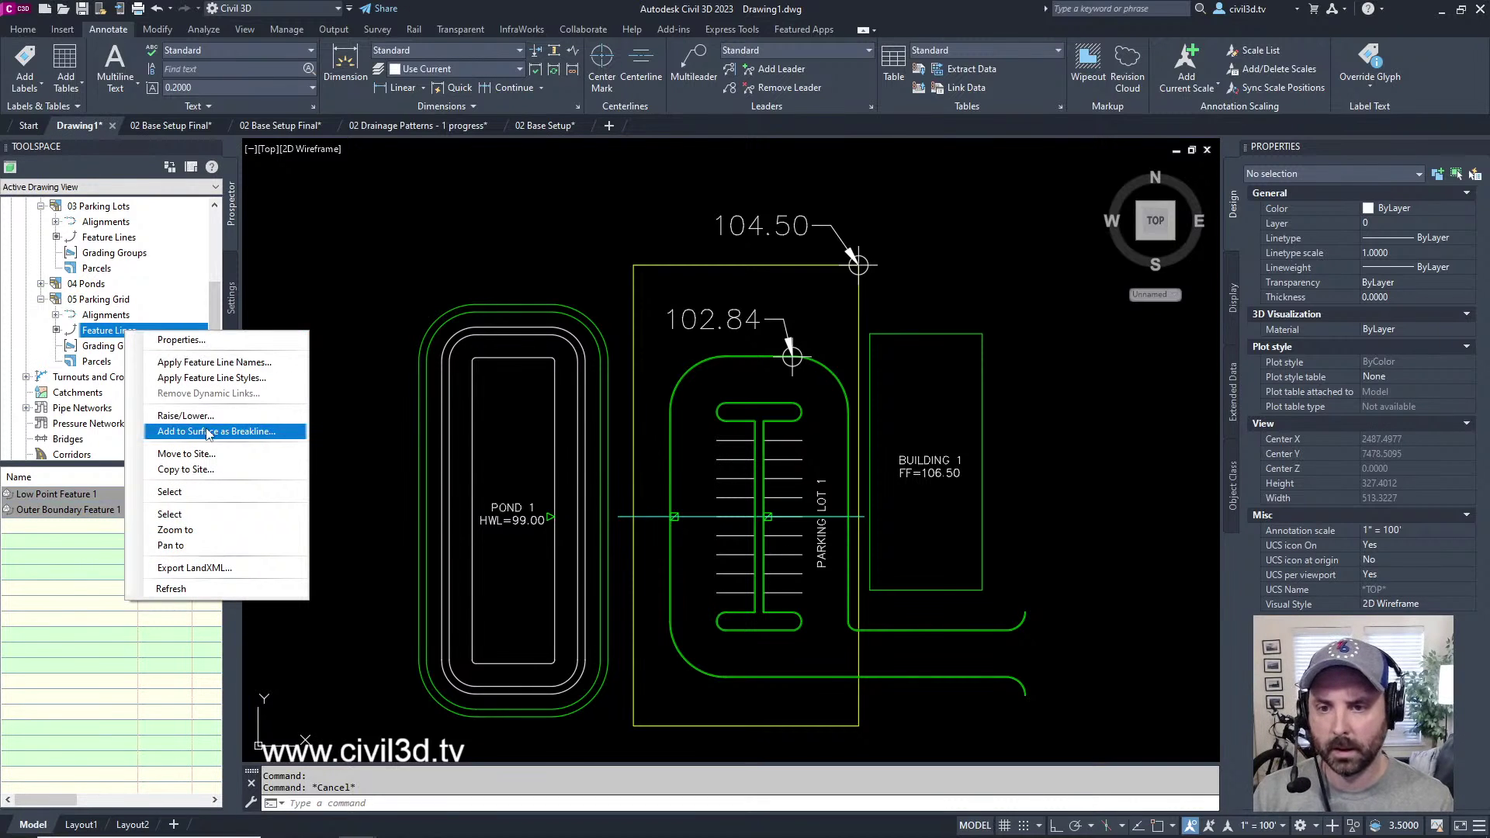
left_click(185, 416)
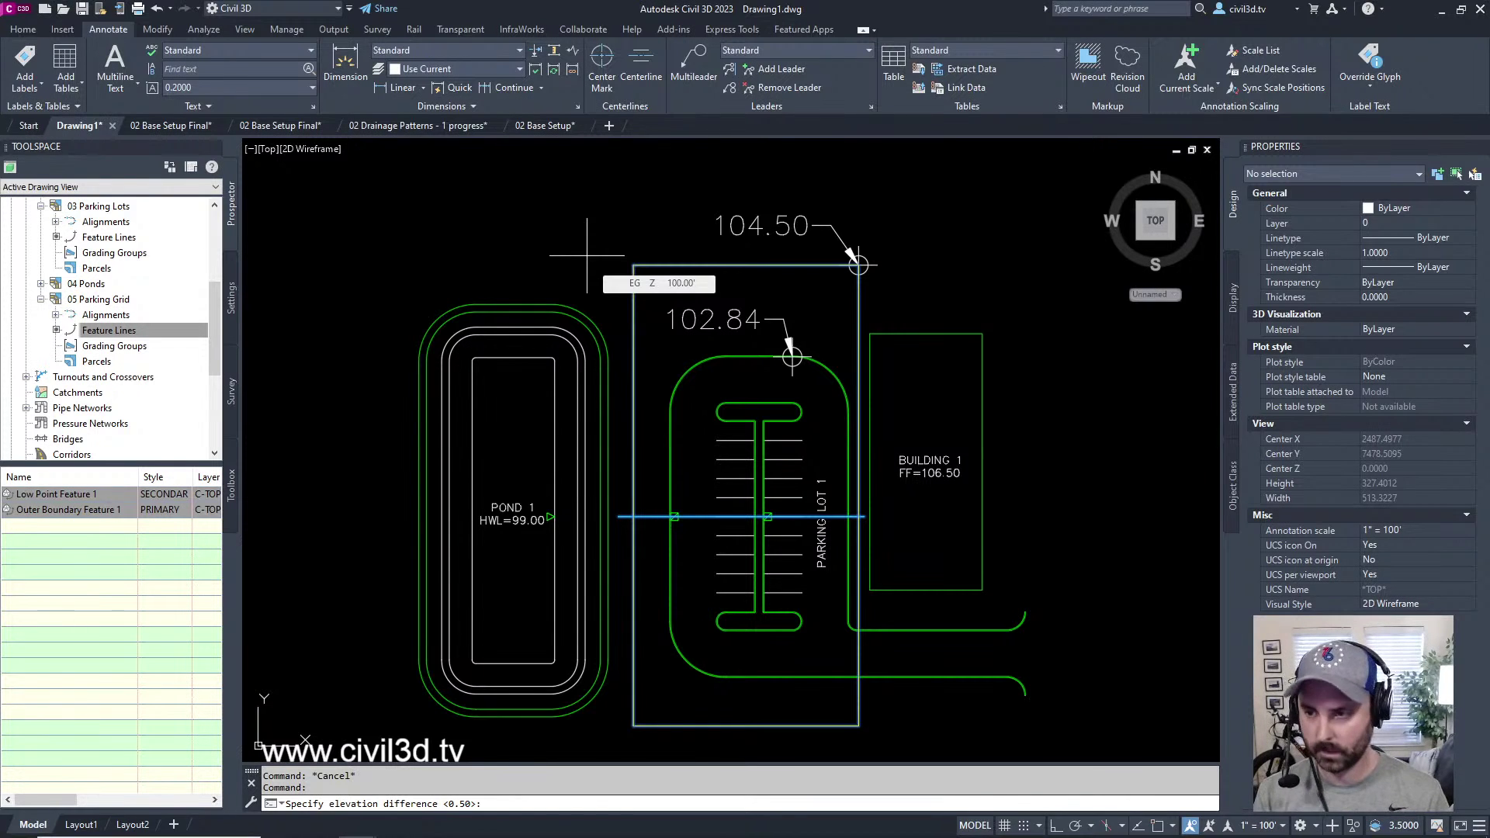
type("1.5")
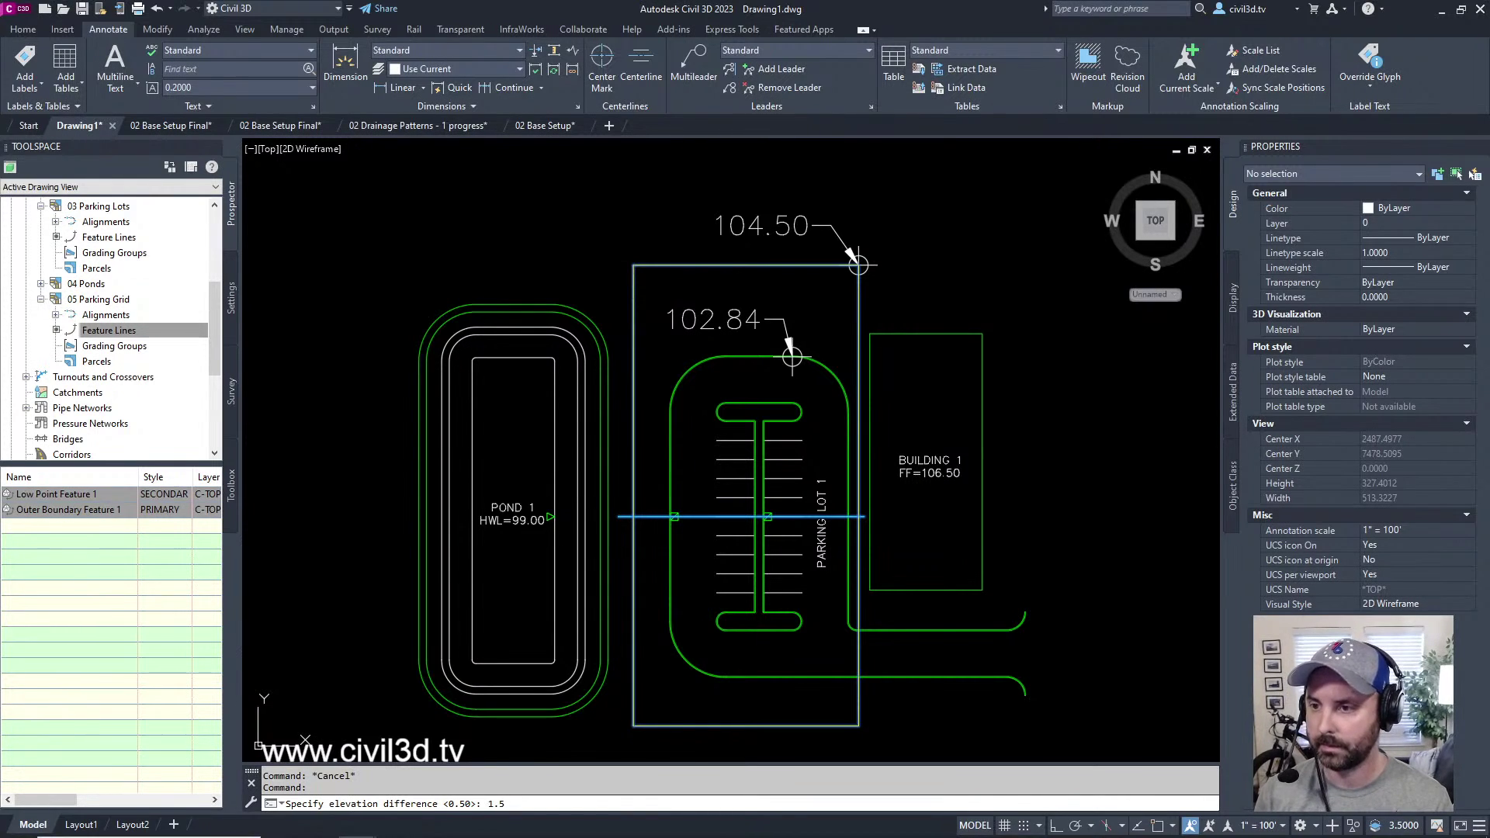
key("Return")
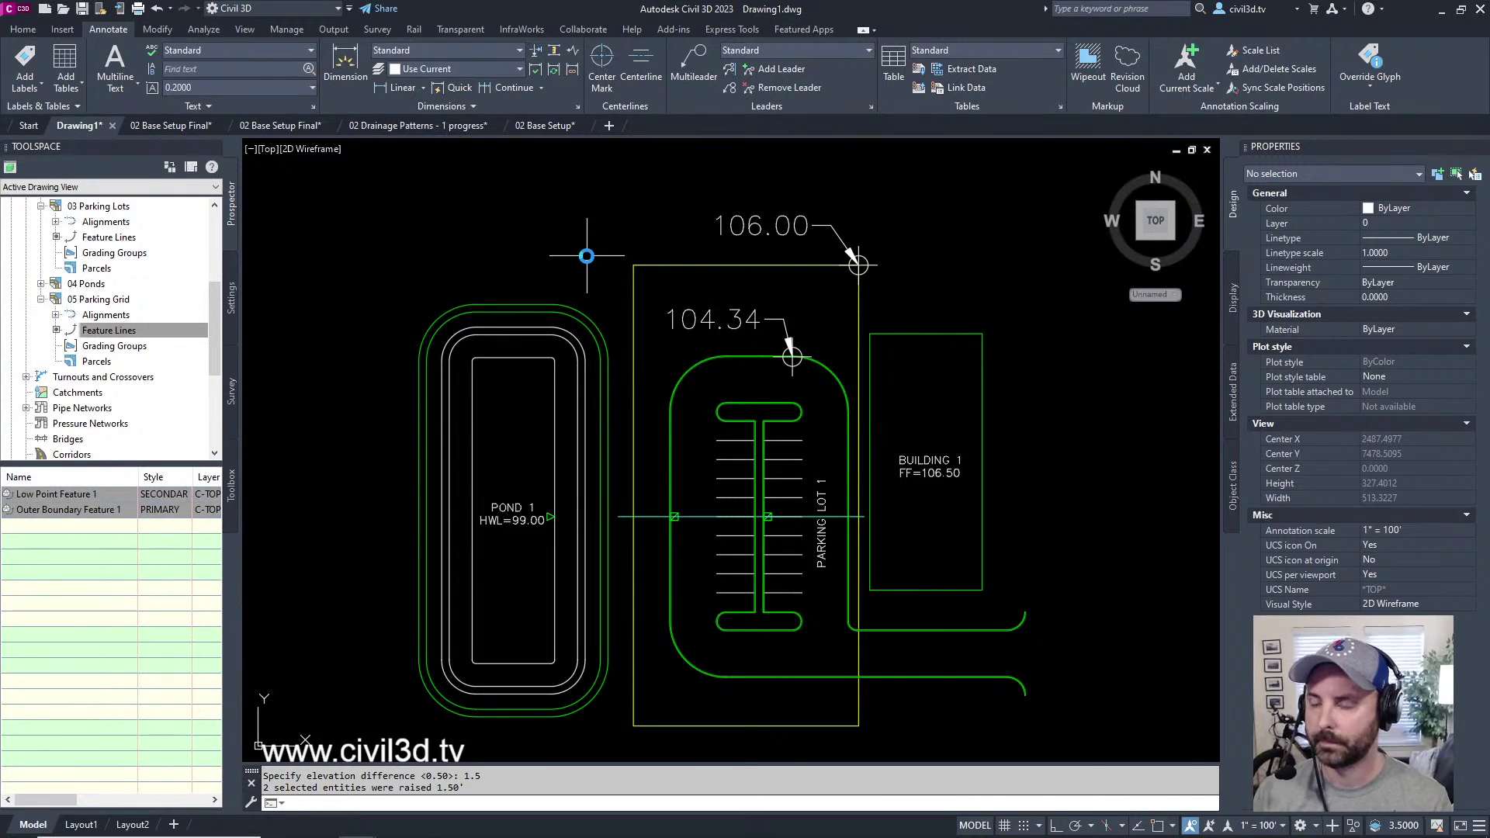
- Check the Lot 1 curb feature line's elevation range and inspect the grades along the parking lot and island curbs with Quick Elevation Edit
middle_click_drag(809, 392, 774, 403)
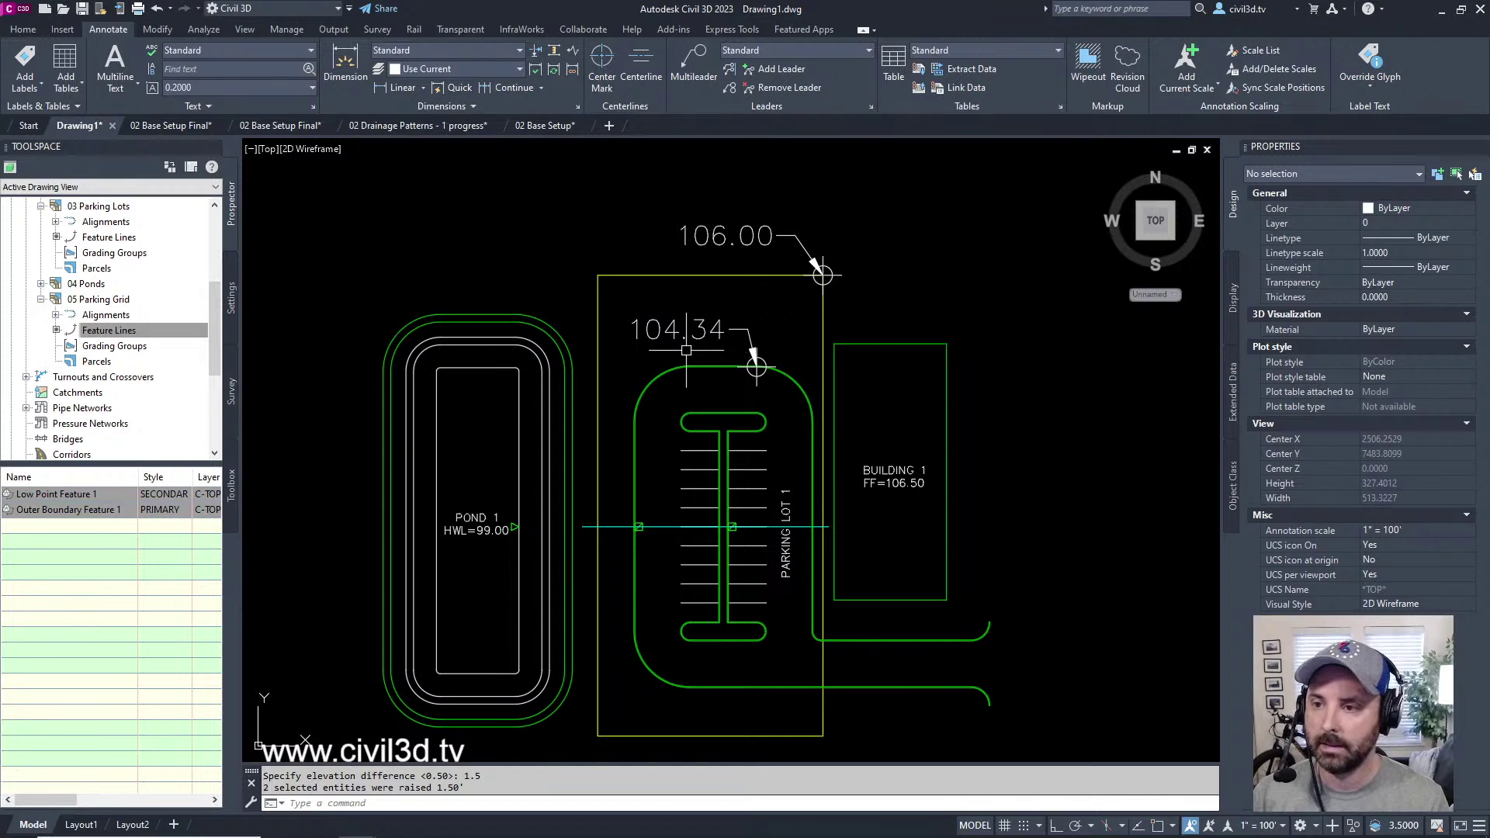
scroll(737, 372, "up", 3)
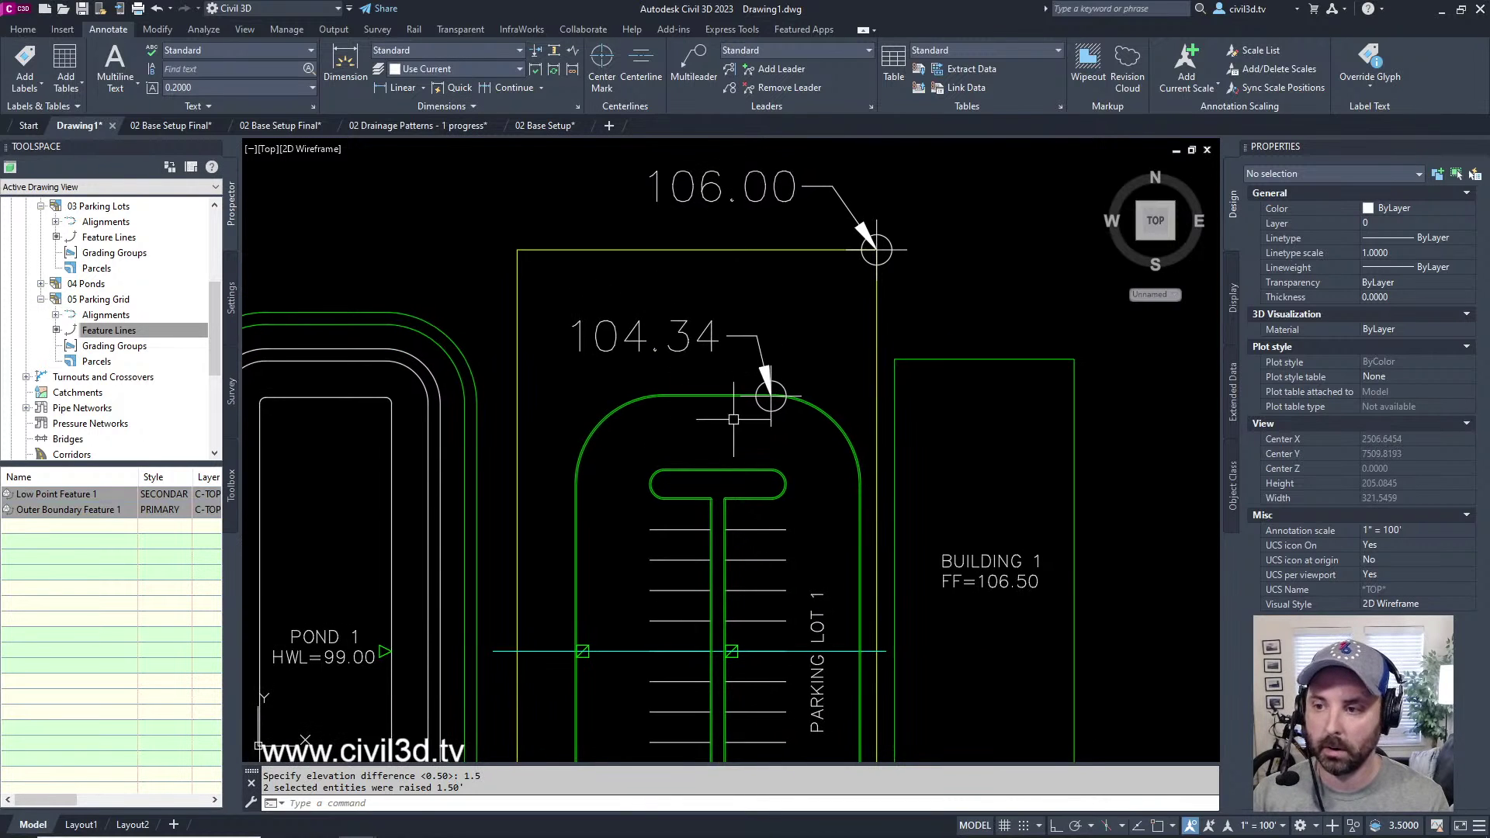
key("Escape")
key("Escape")
left_click(738, 386)
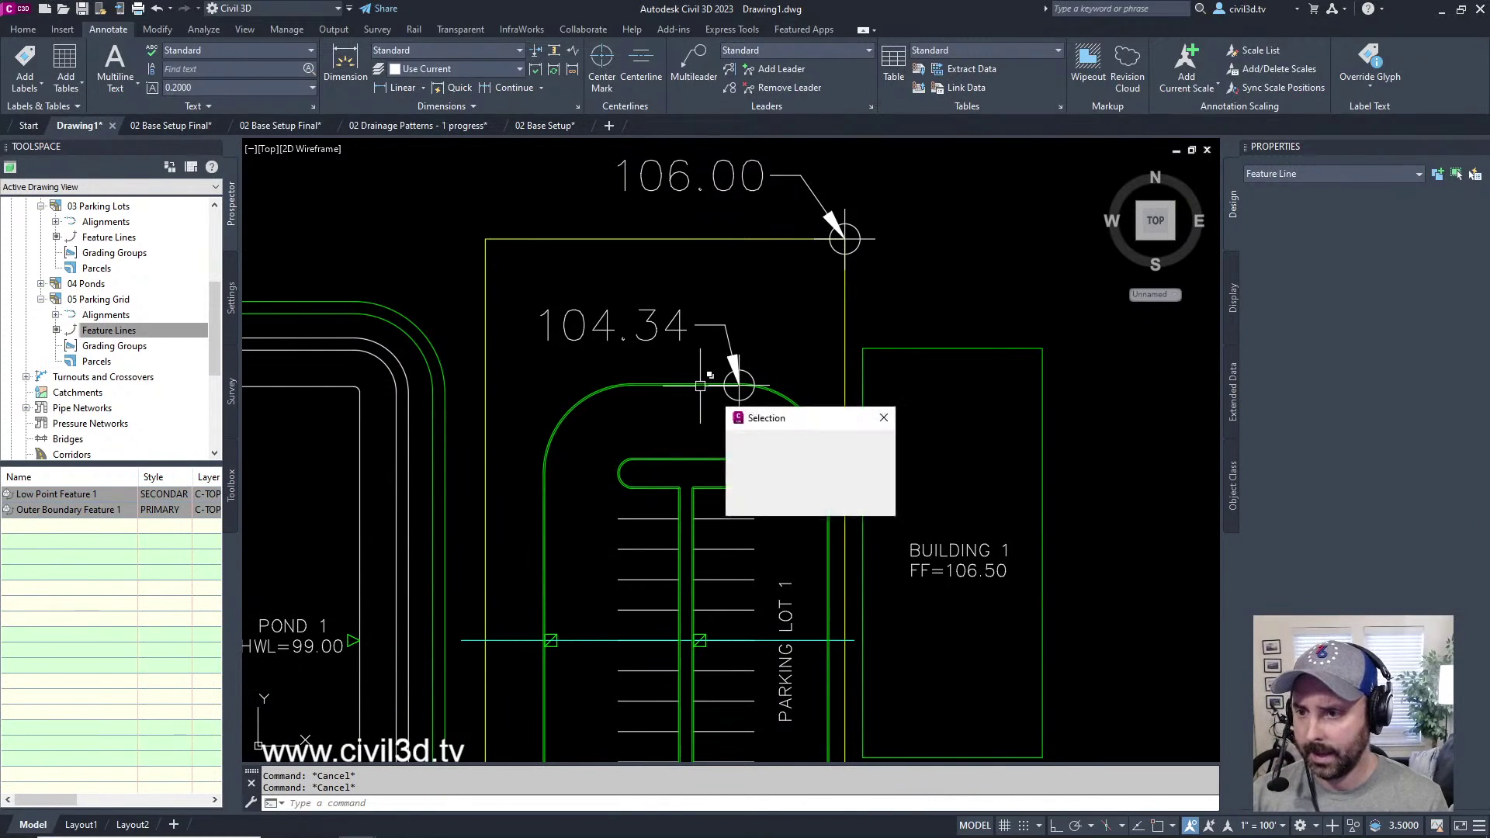
left_click(772, 444)
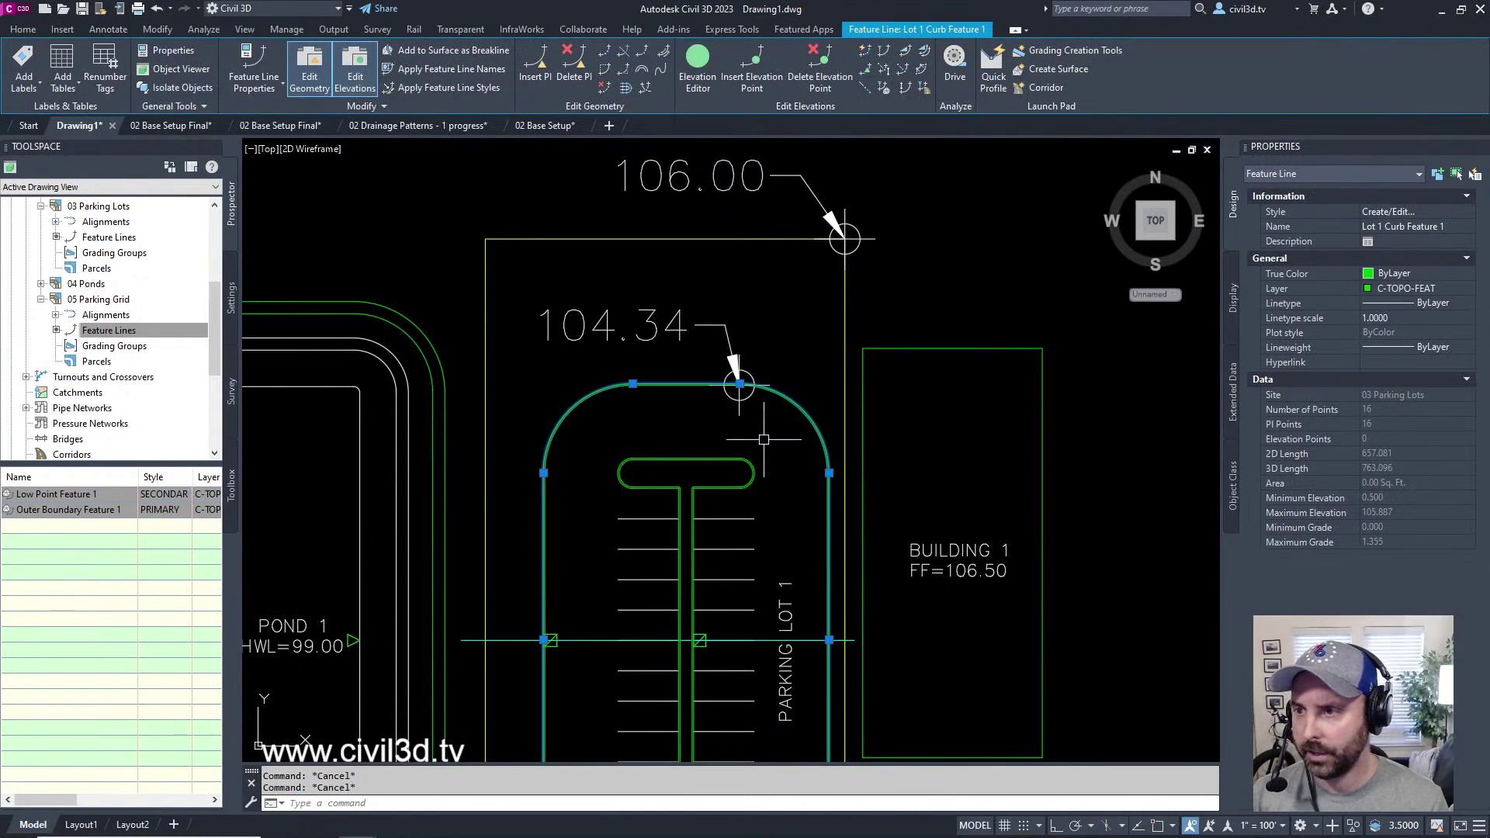
left_click(866, 54)
scroll(742, 369, "up", 4)
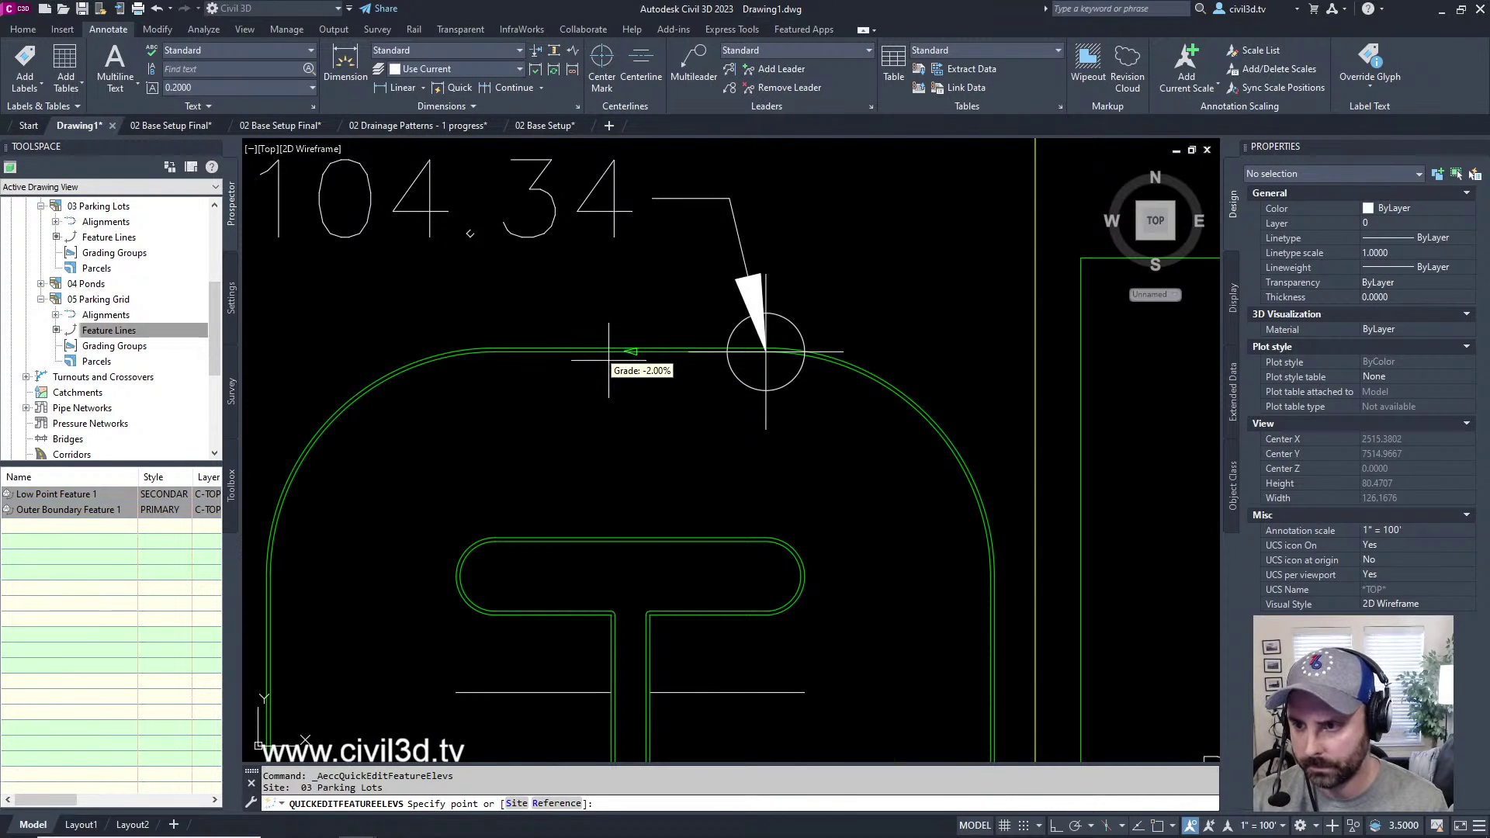
scroll(605, 352, "down", 2)
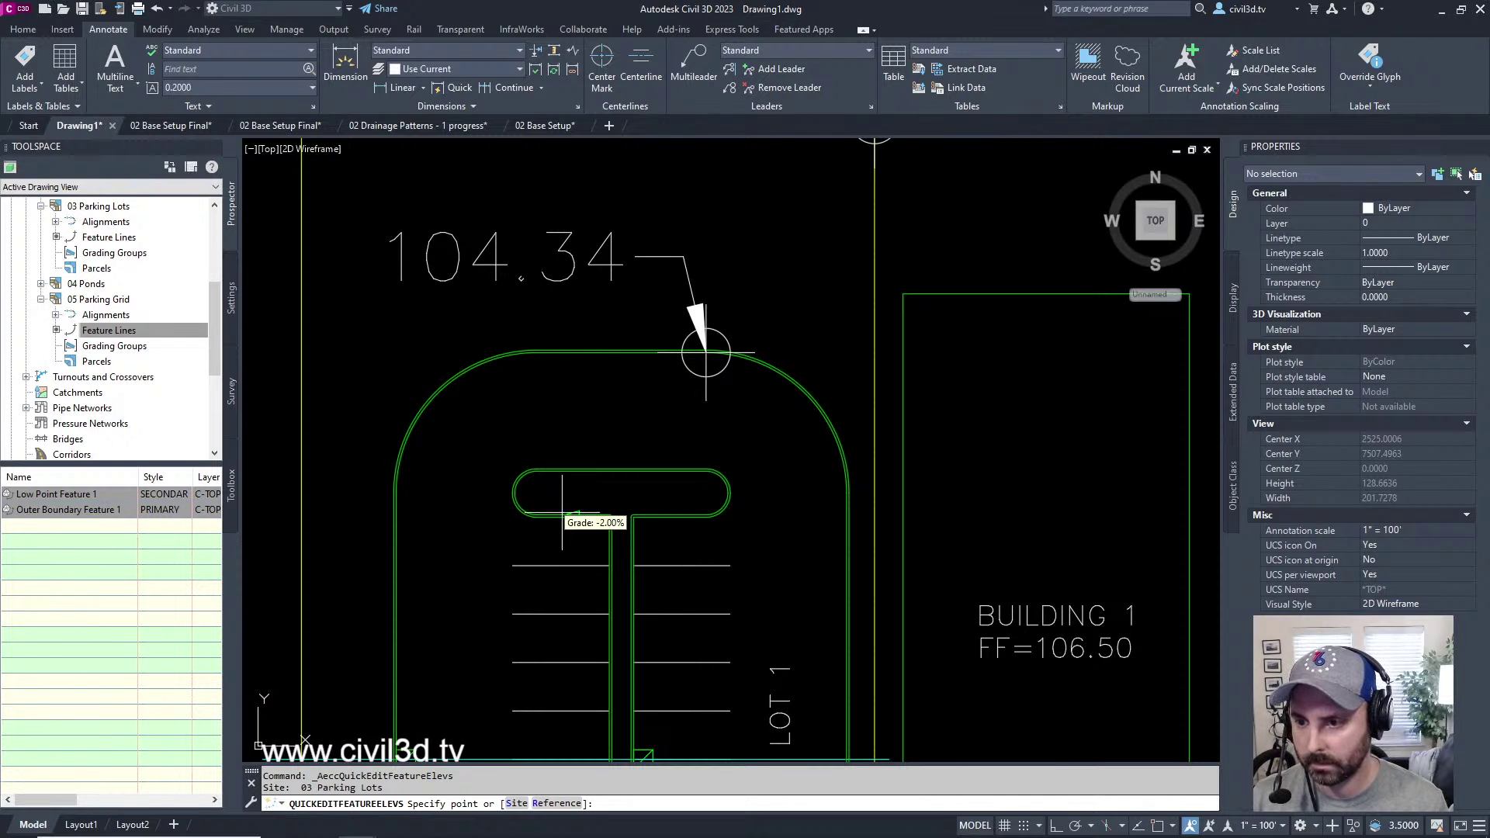
key("Escape")
scroll(590, 440, "down", 4)
middle_click_drag(598, 434, 649, 402)
key("Escape")
mouse_move(809, 360)
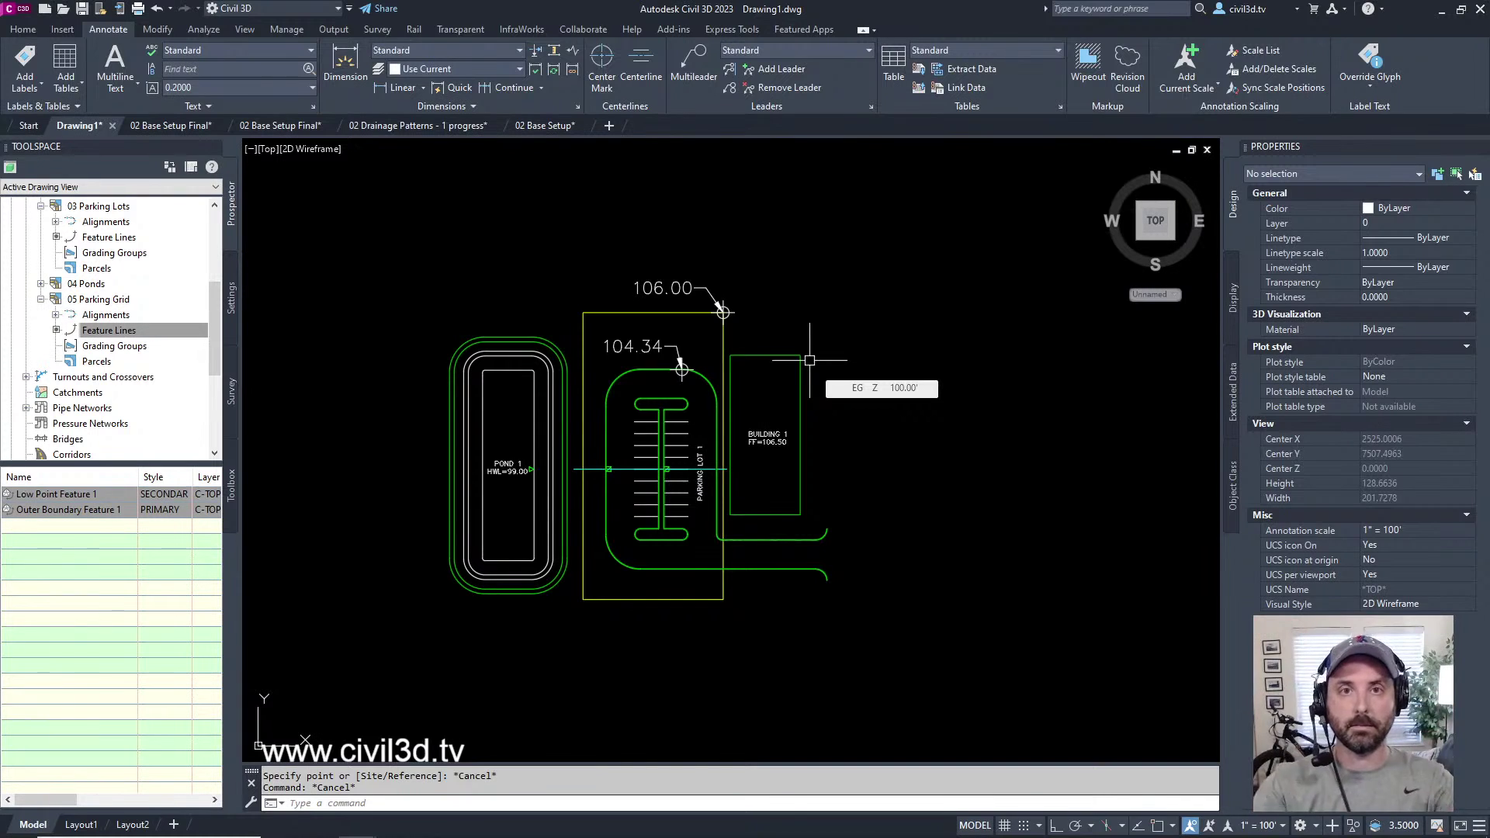
scroll(766, 406, "up", 2)
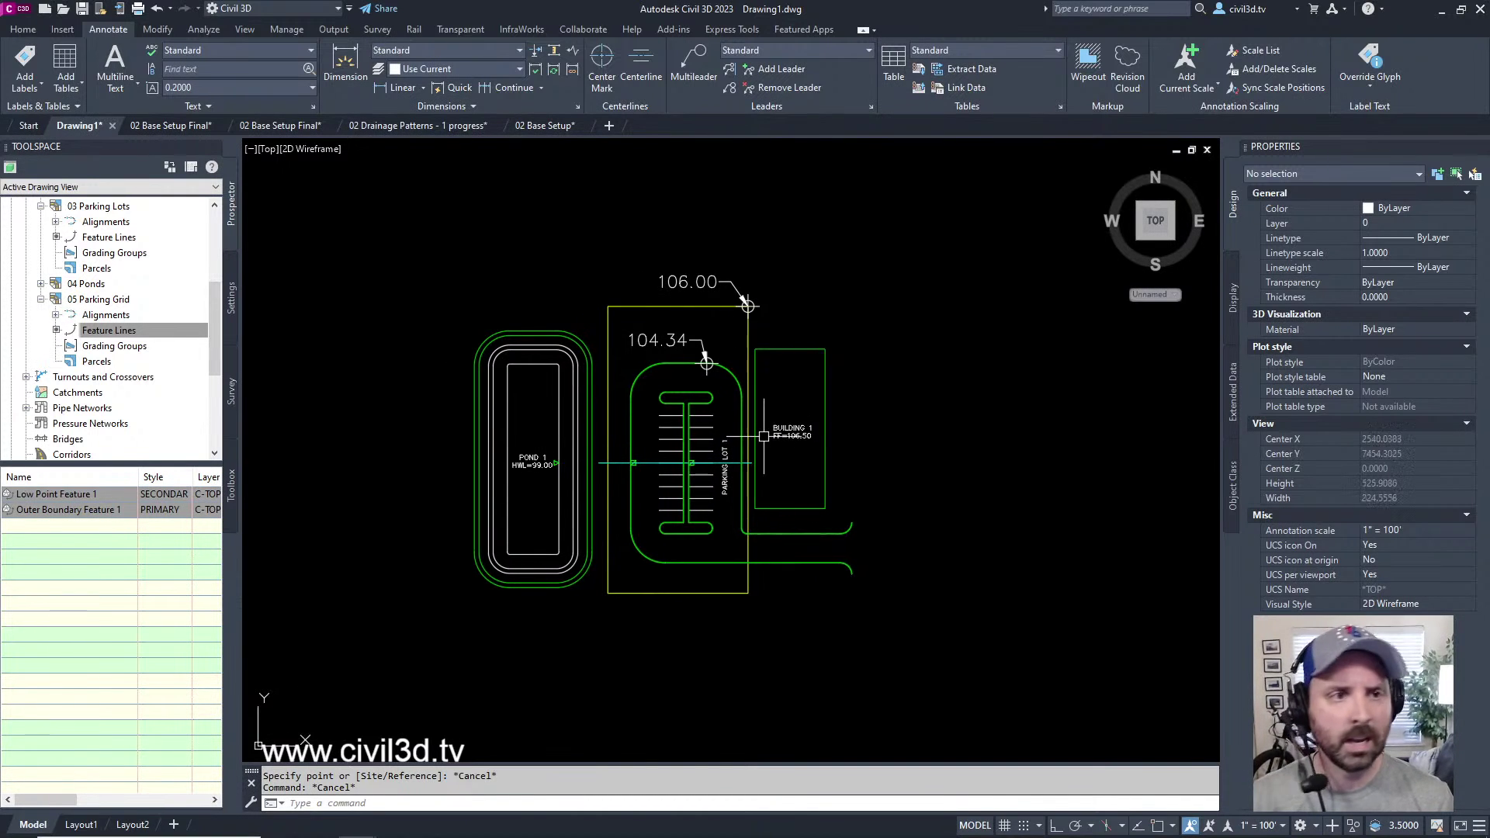
middle_click_drag(765, 436, 781, 429)
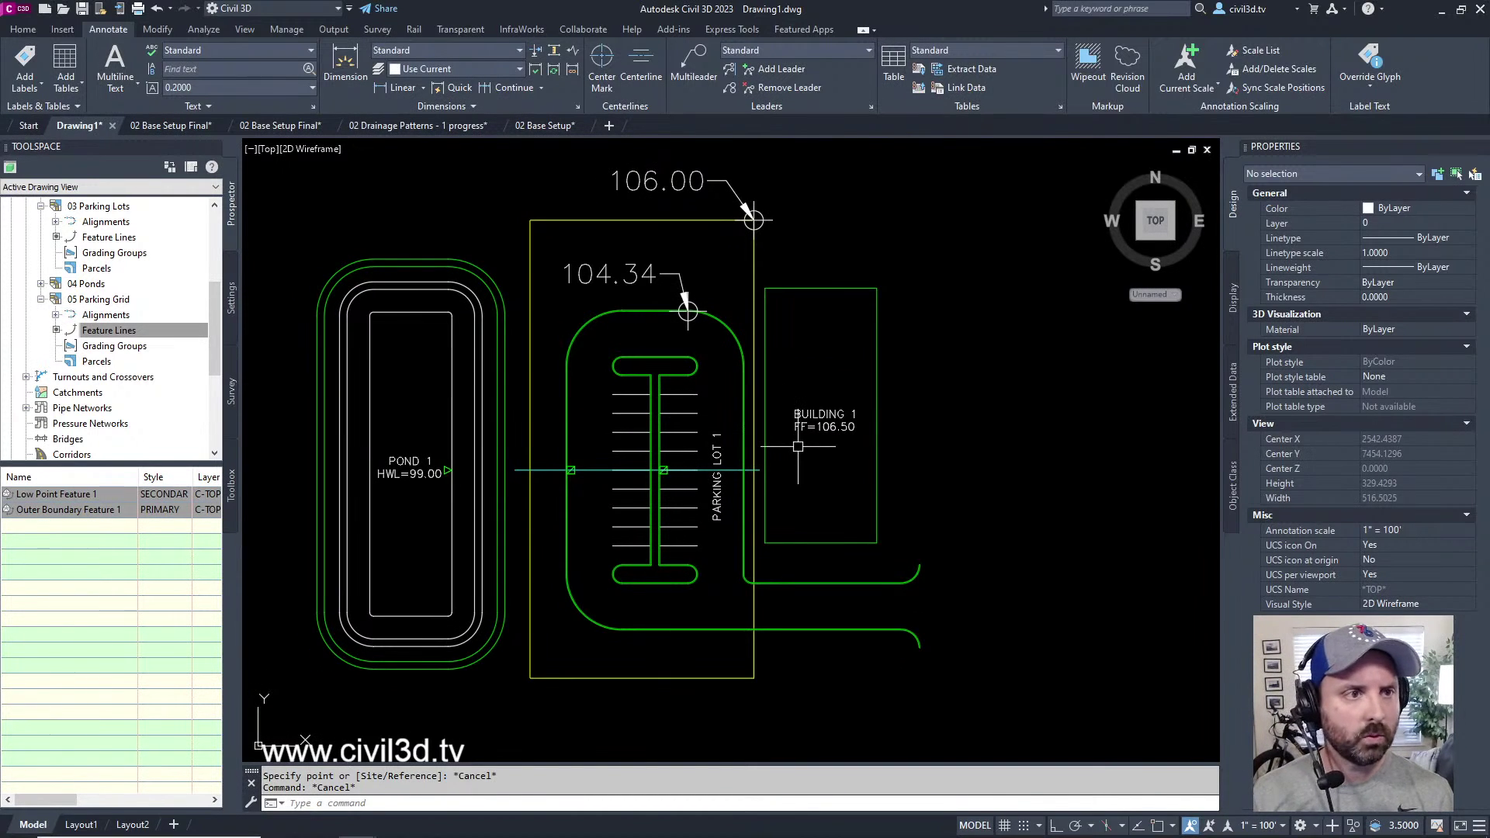
mouse_move(797, 446)
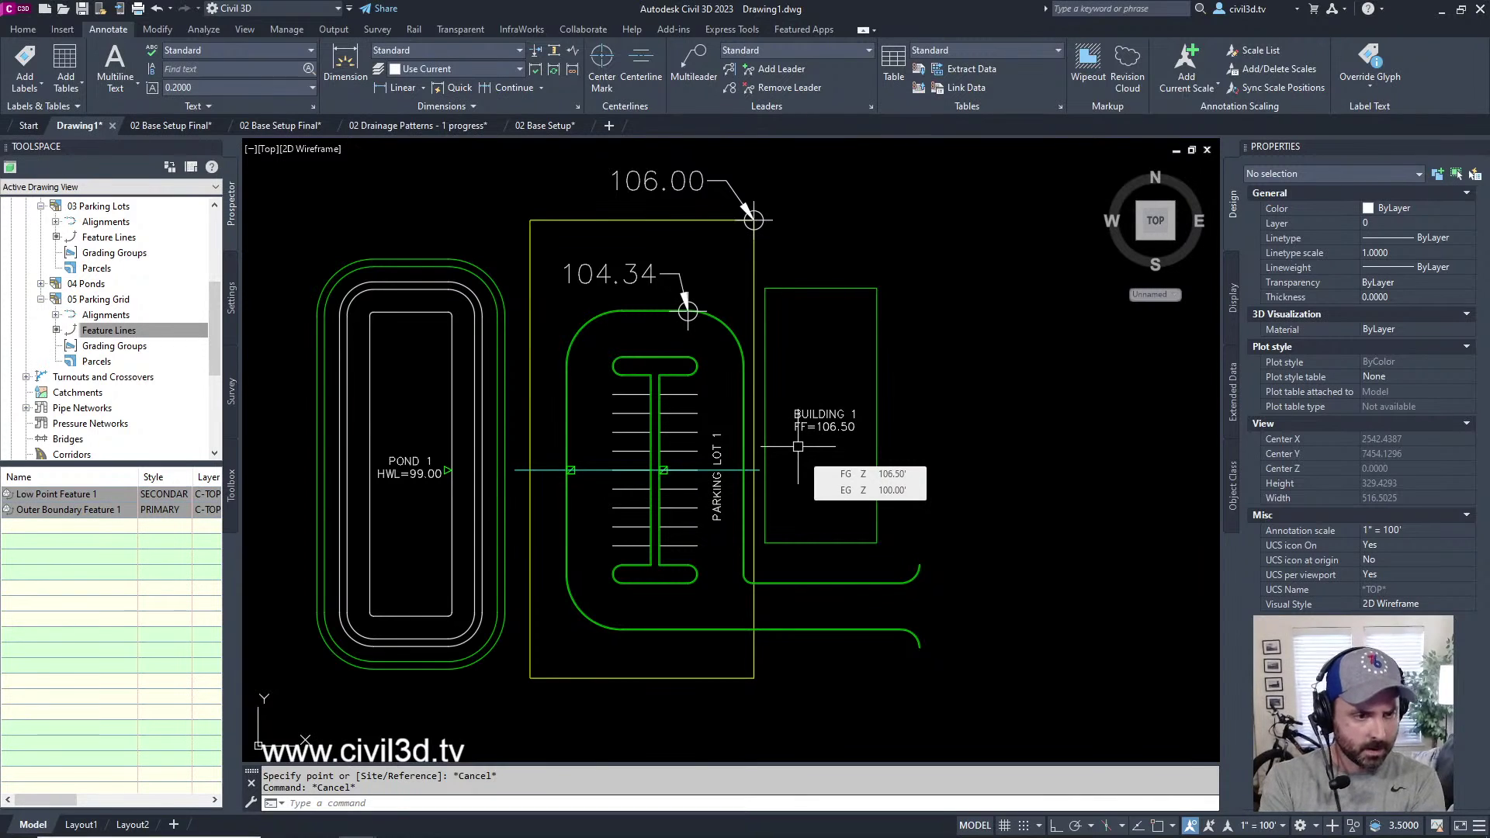
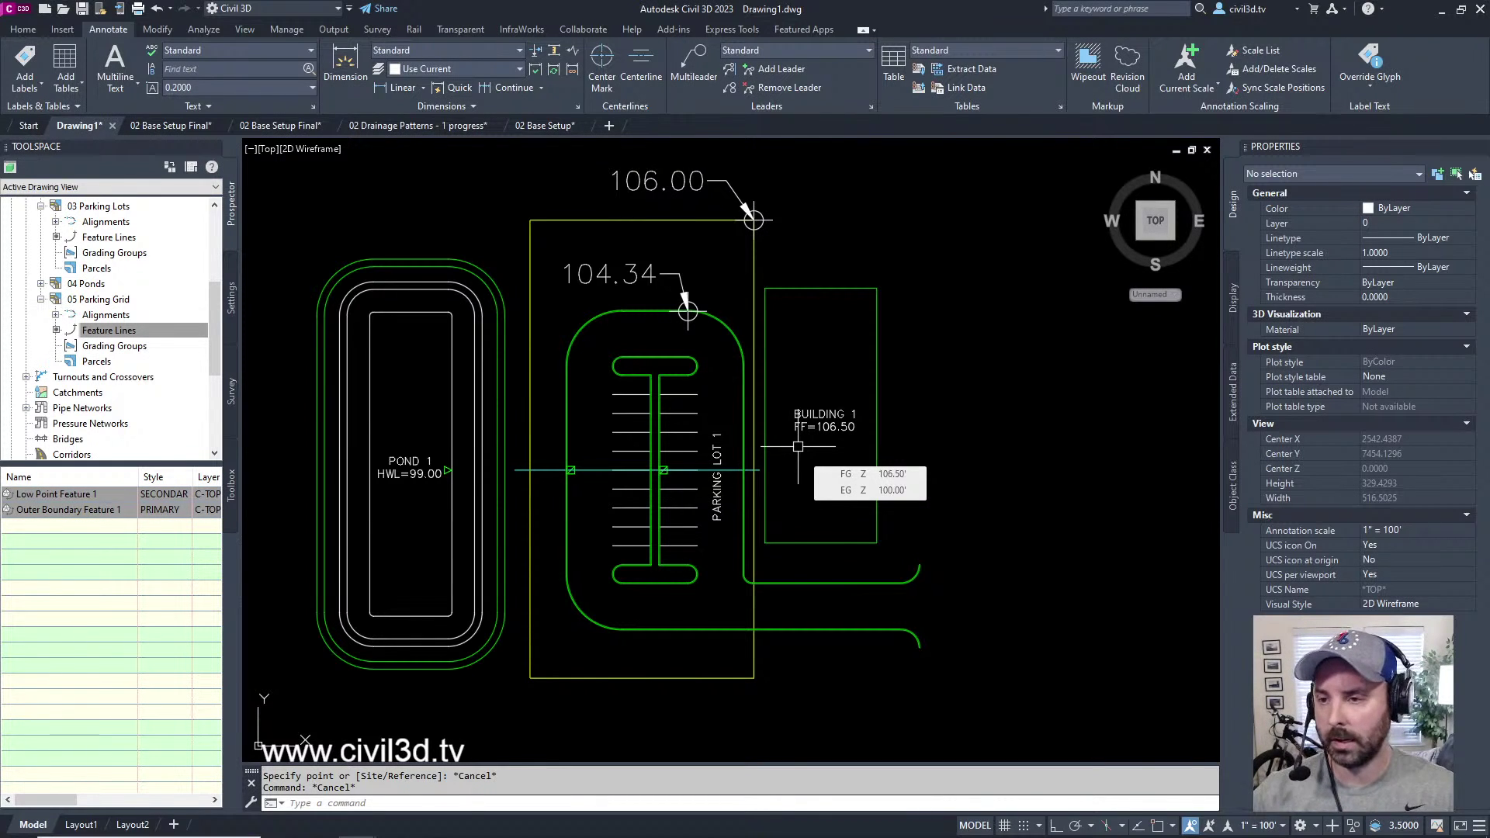
middle_click_drag(764, 408, 879, 382)
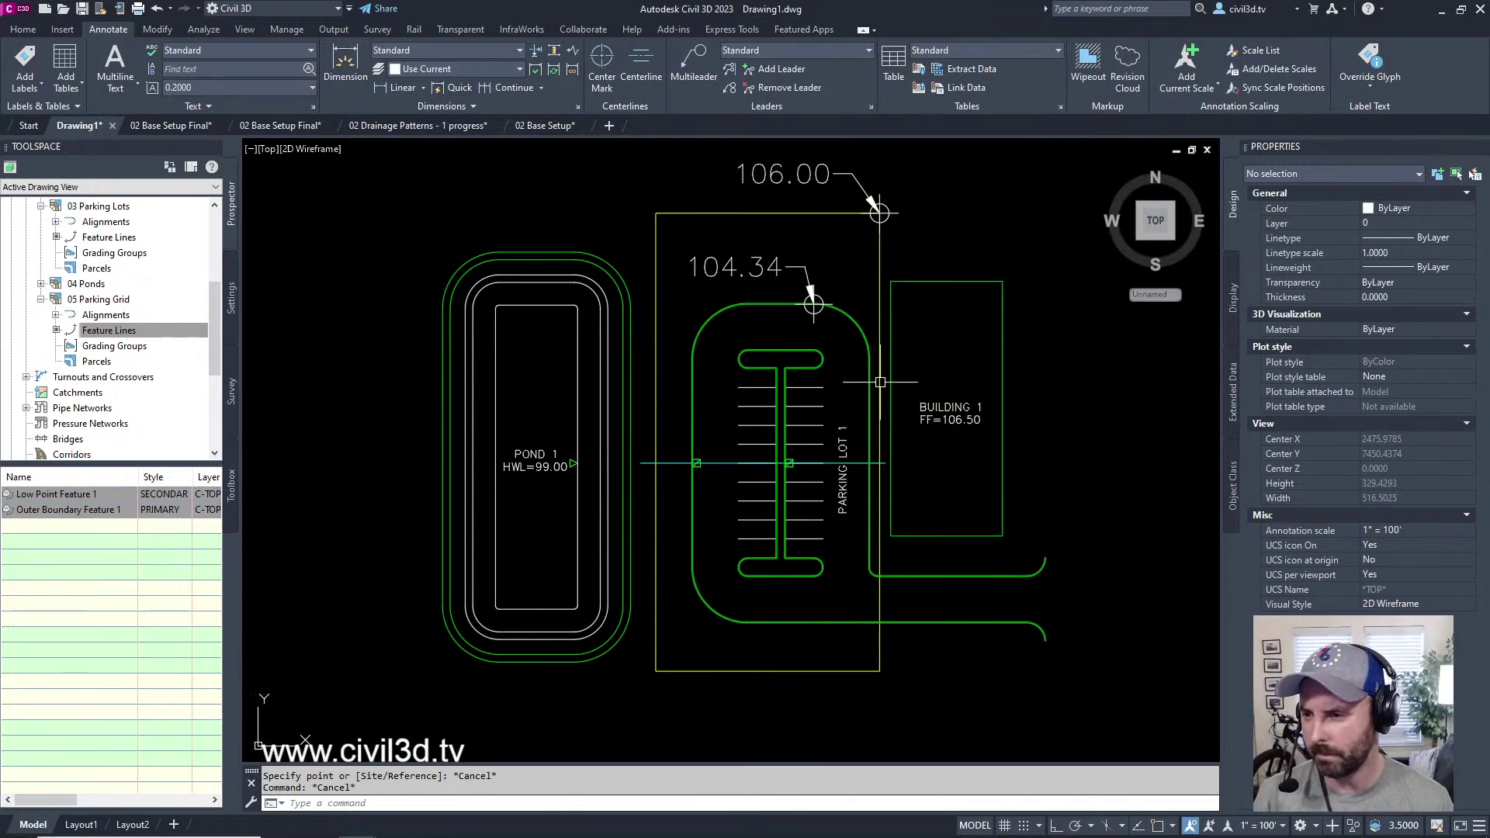
mouse_move(878, 382)
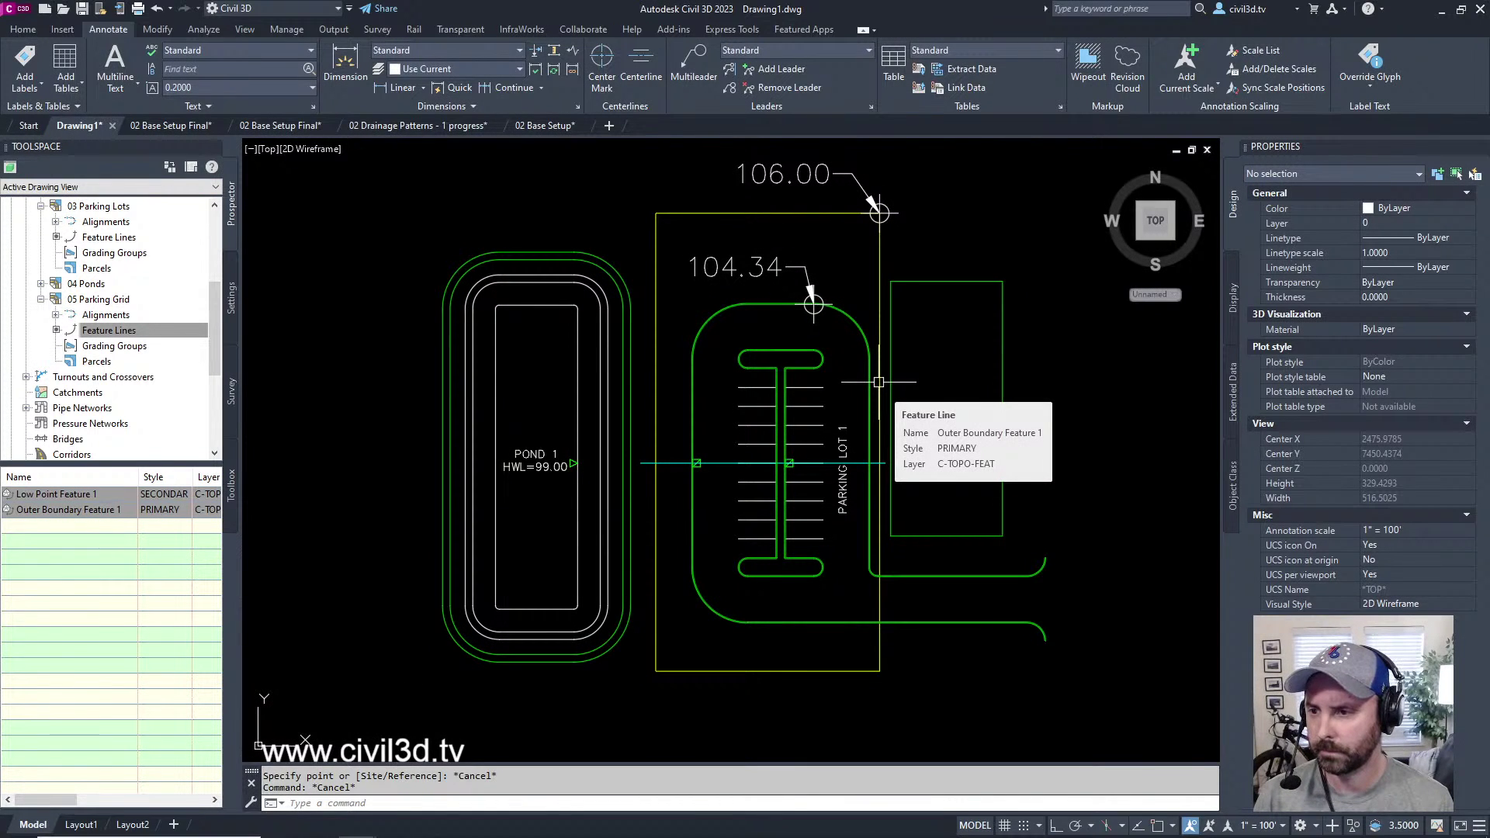
middle_click_drag(878, 382, 862, 393)
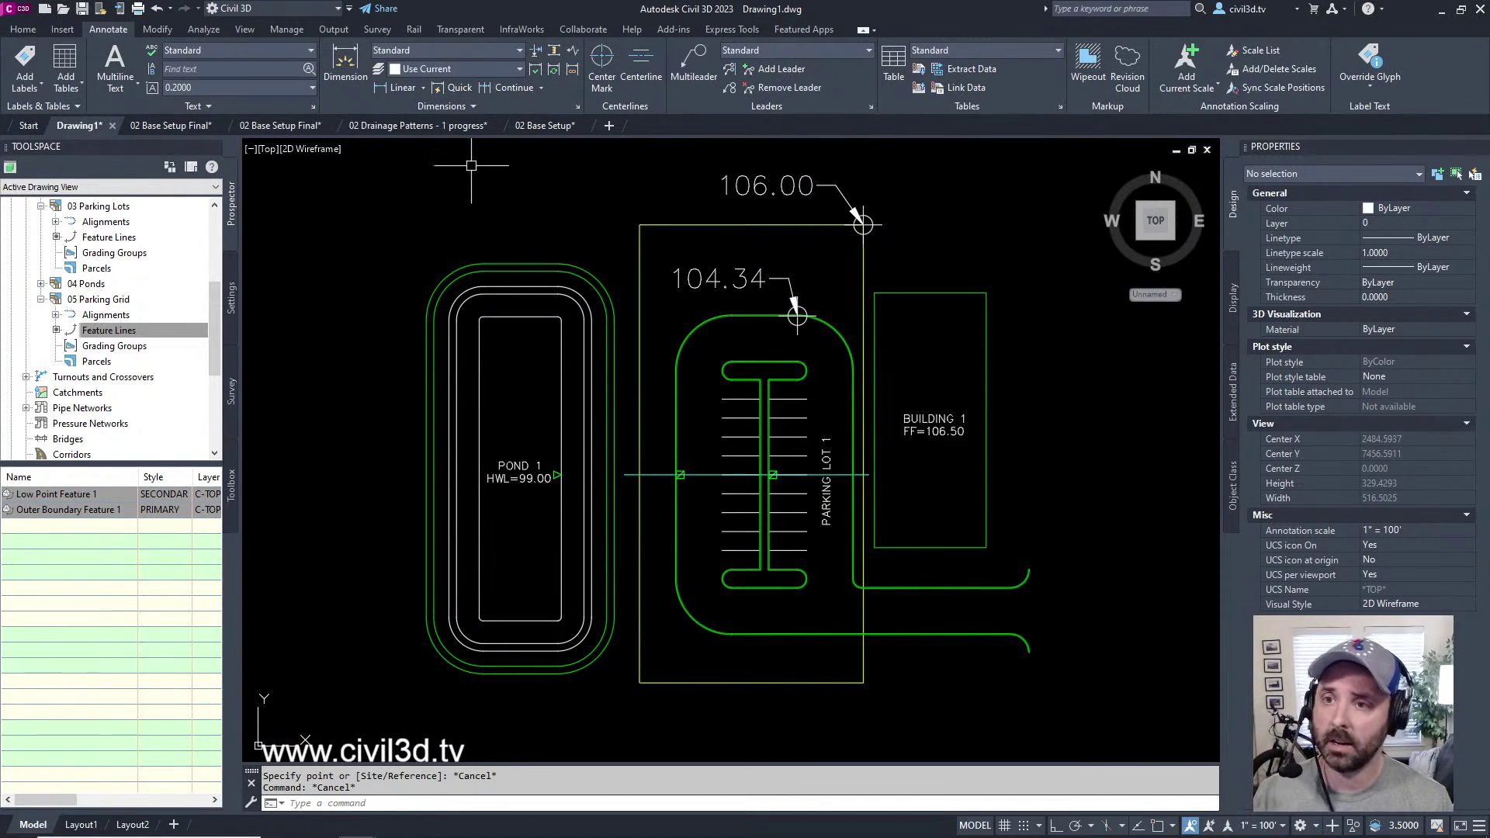
- Switch to the 02 Base Setup Final drawing and examine the finished grading and contours around Parking Lots 1, 2 and 3
left_click(446, 126)
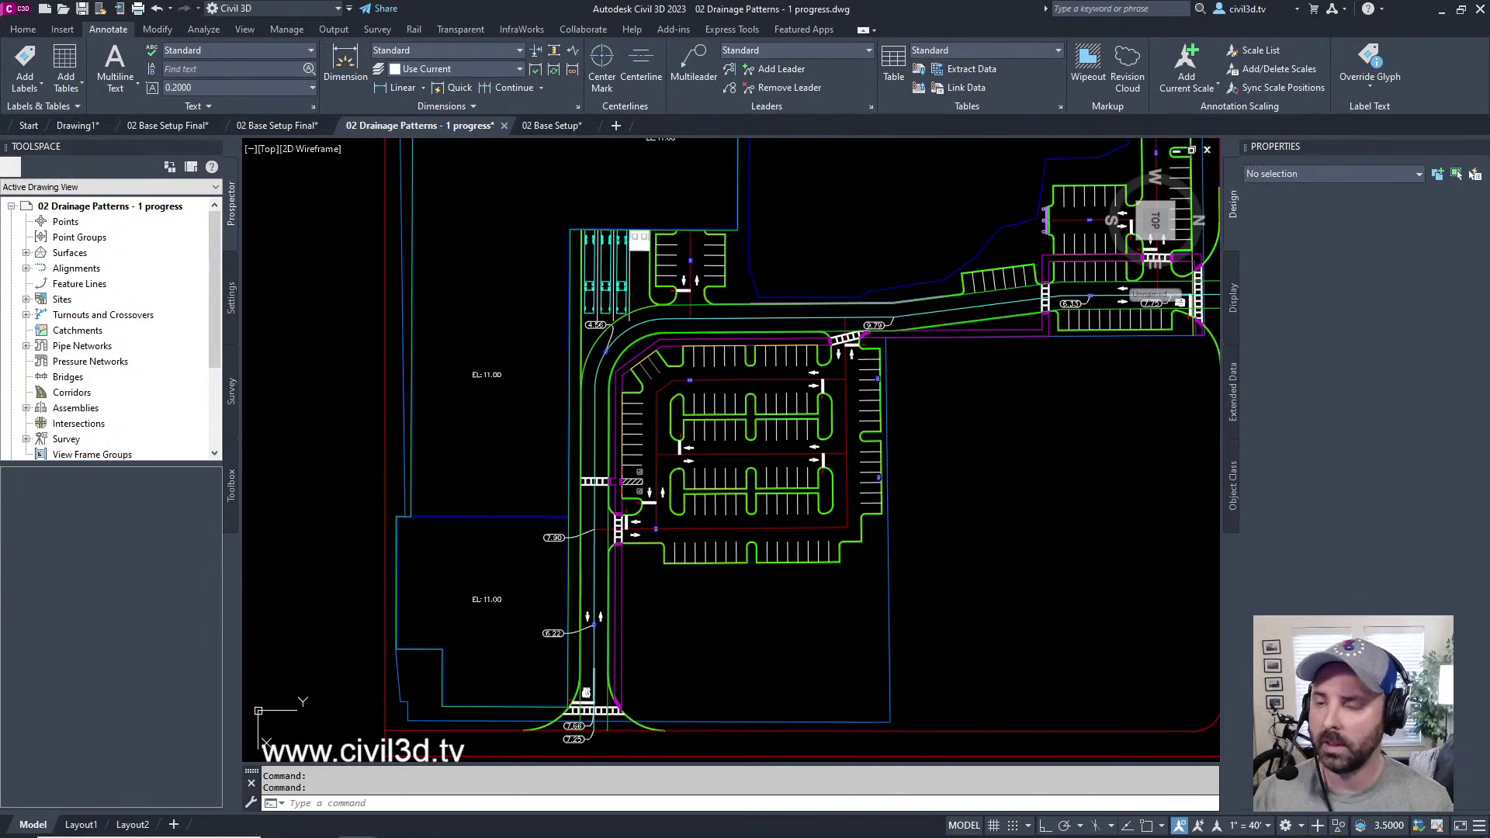
left_click(283, 125)
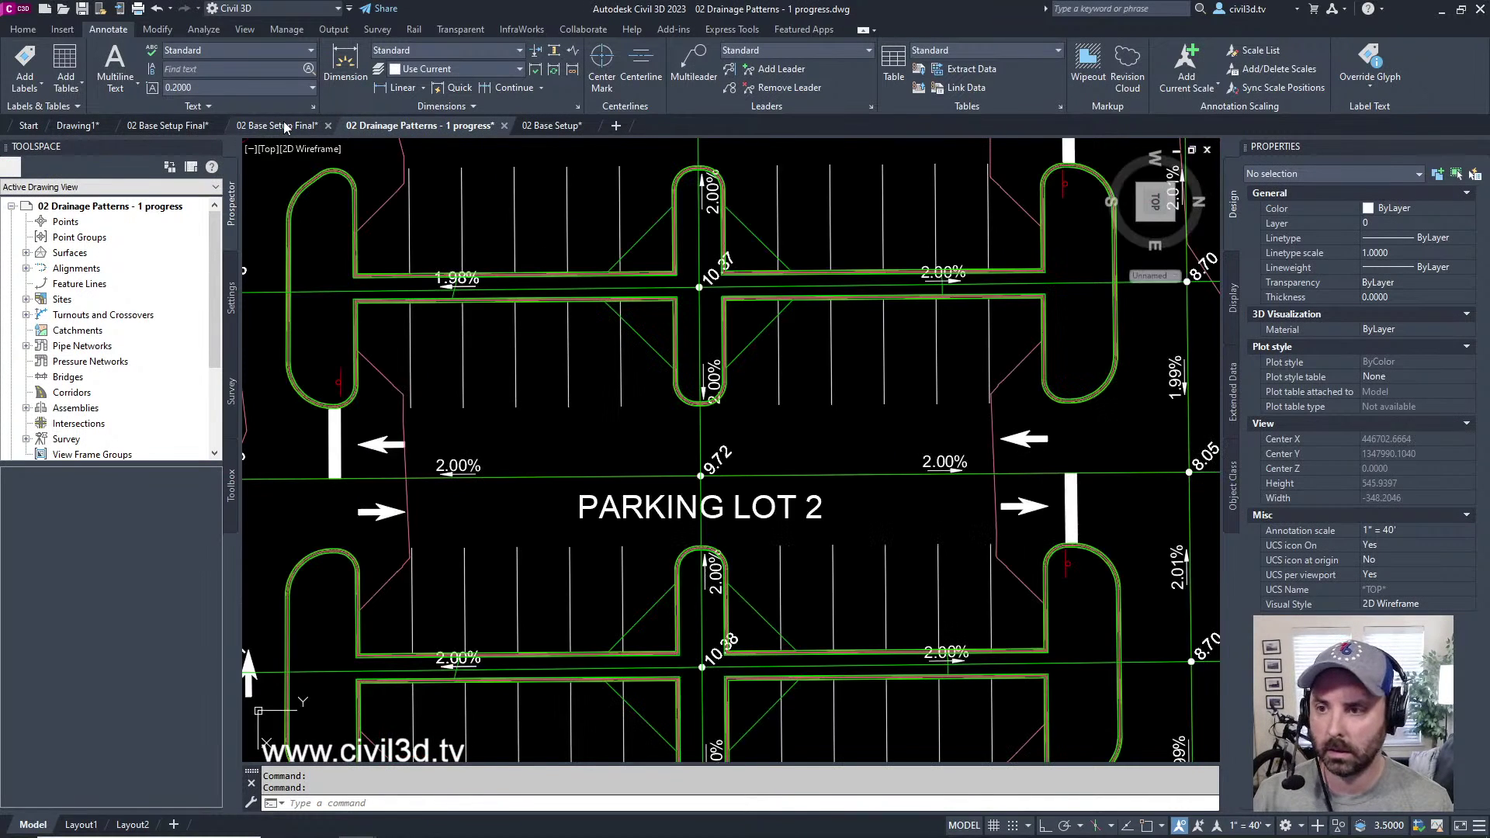
scroll(661, 415, "down", 10)
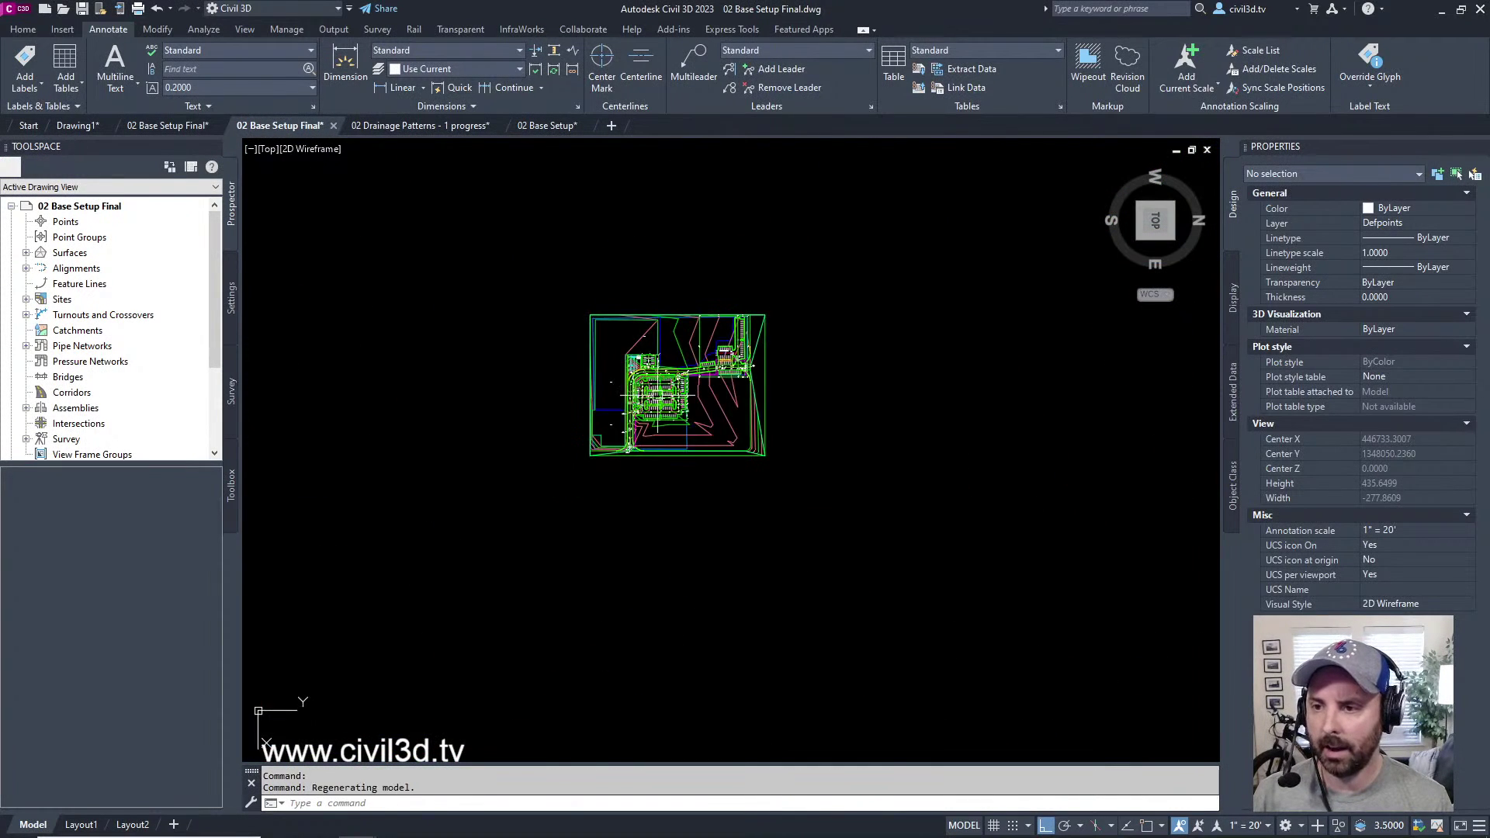
scroll(661, 415, "up", 3)
scroll(632, 419, "up", 6)
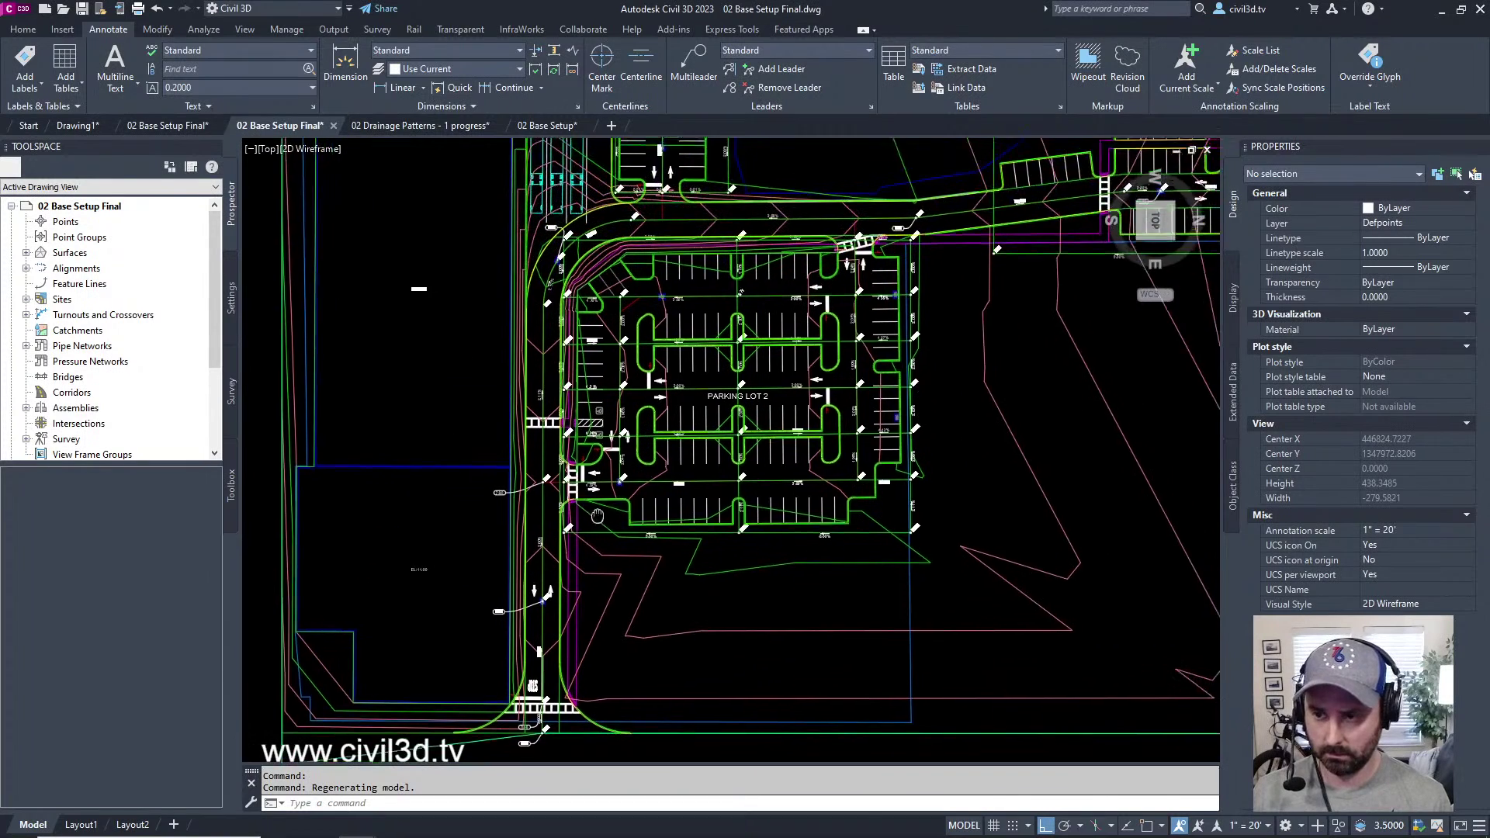
scroll(533, 361, "down", 3)
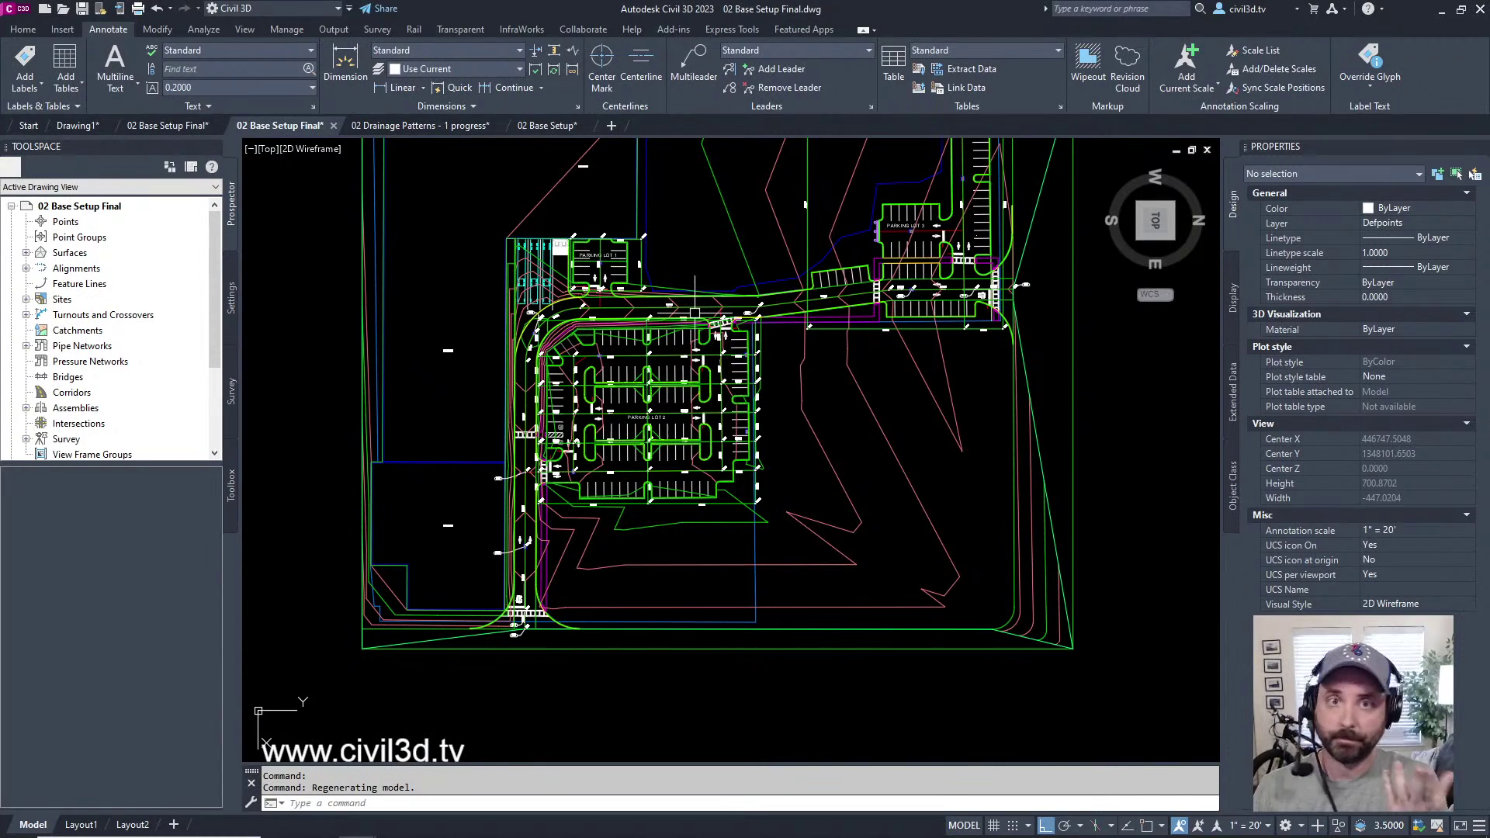
scroll(547, 496, "up", 2)
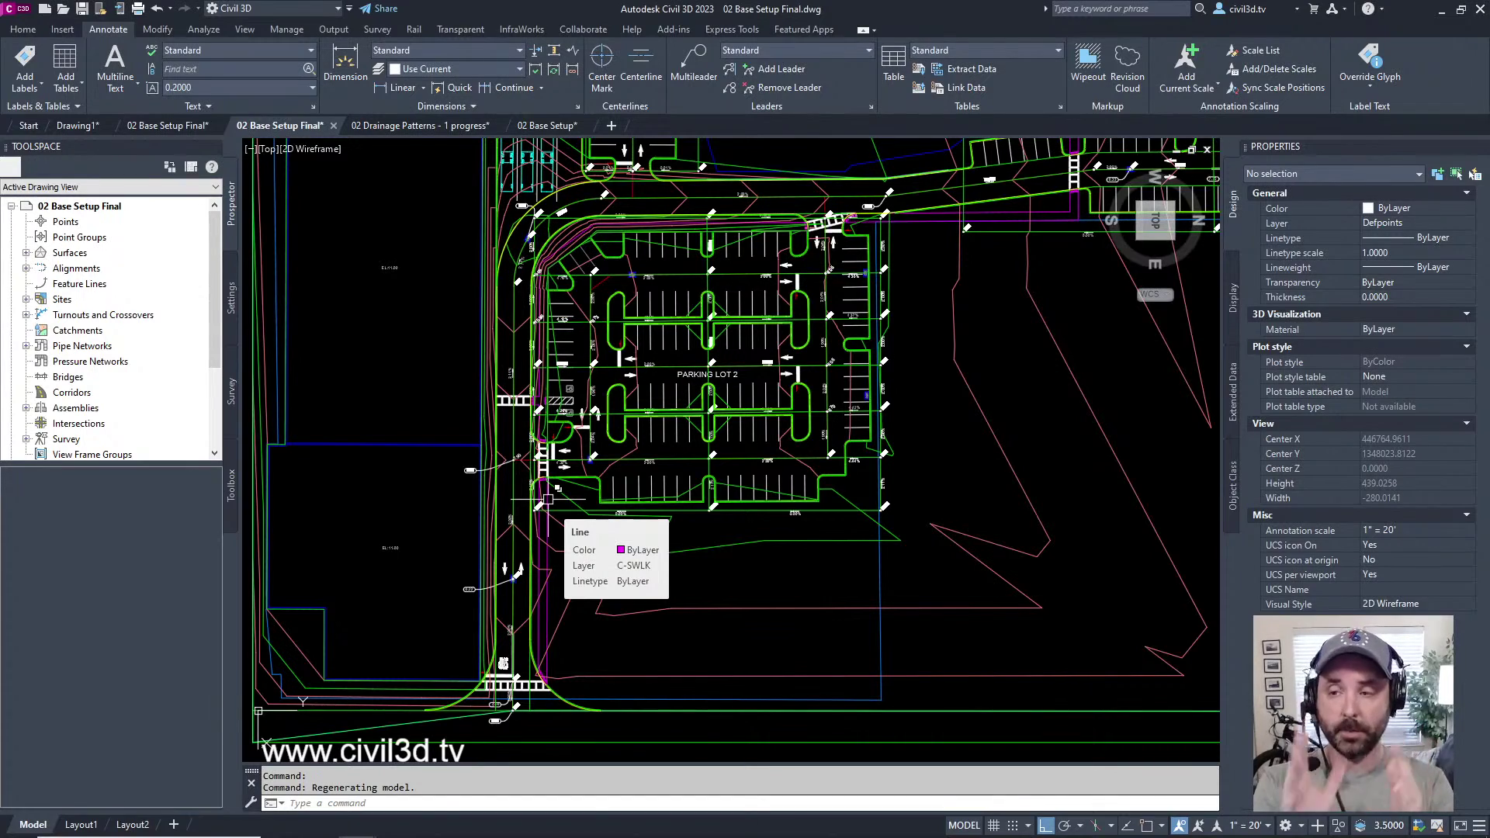
scroll(548, 496, "down", 3)
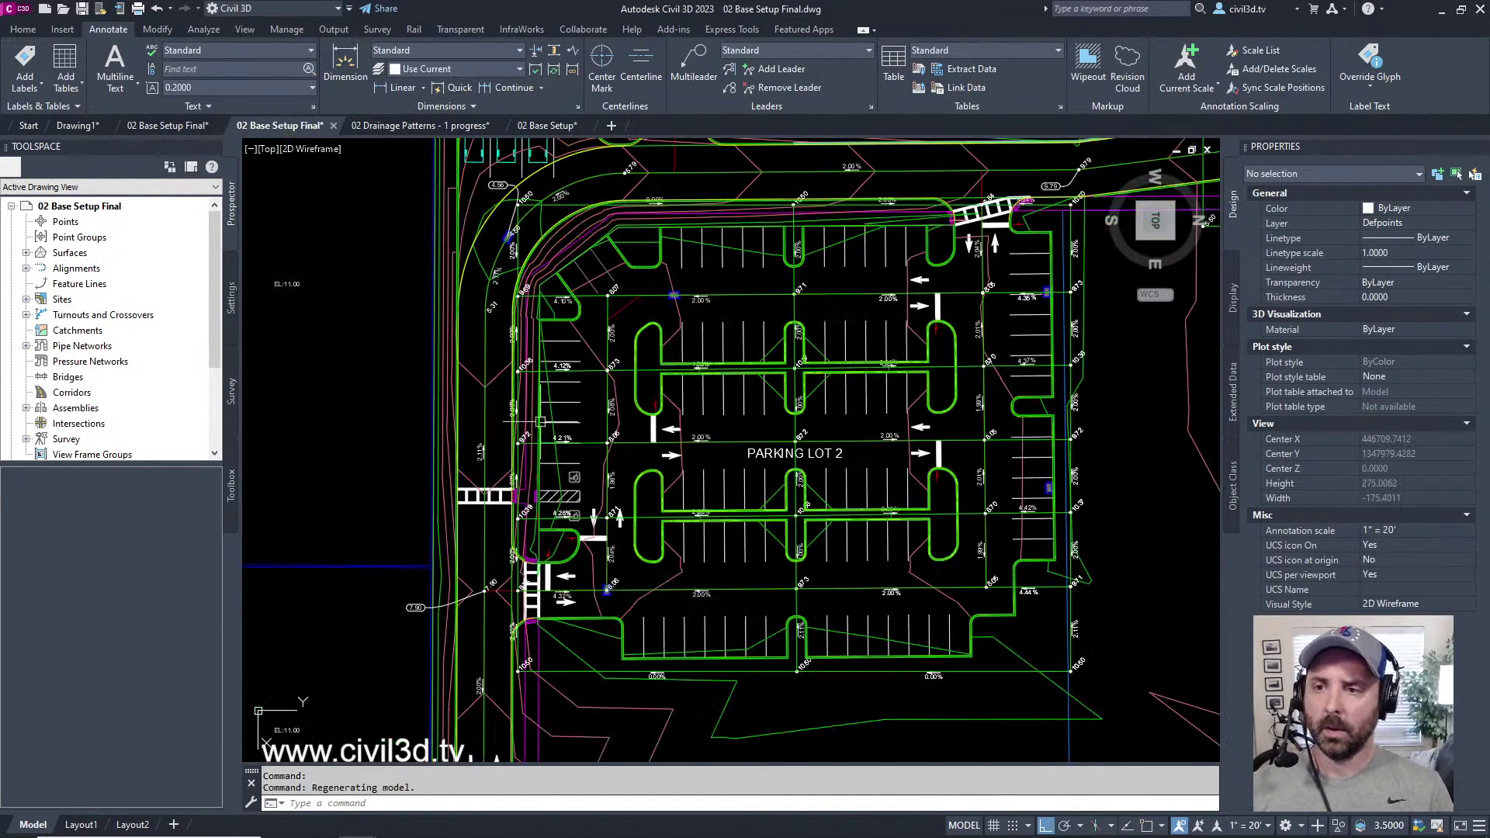
middle_click_drag(548, 547, 465, 613)
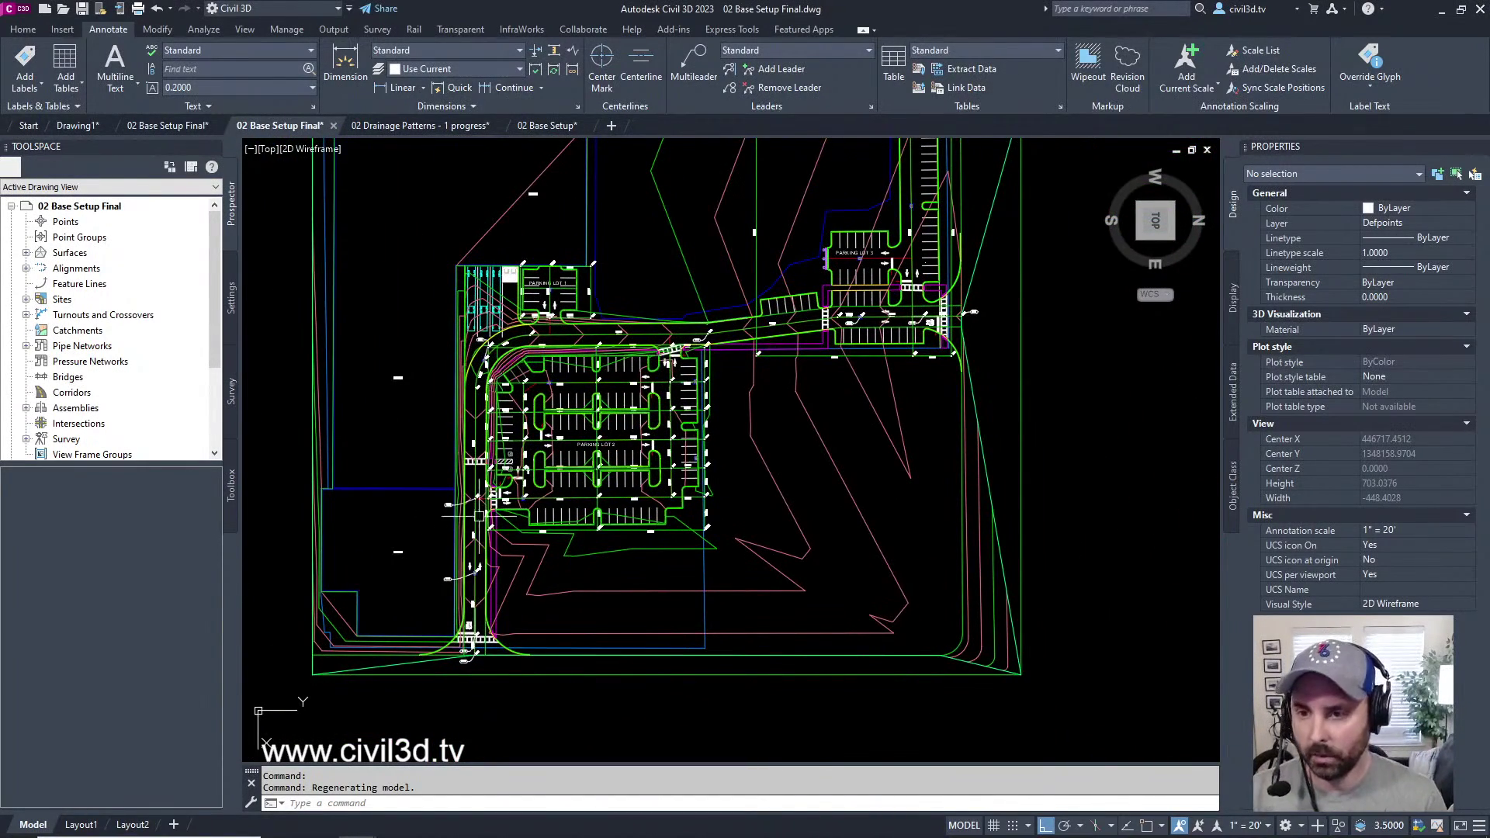
scroll(481, 353, "up", 2)
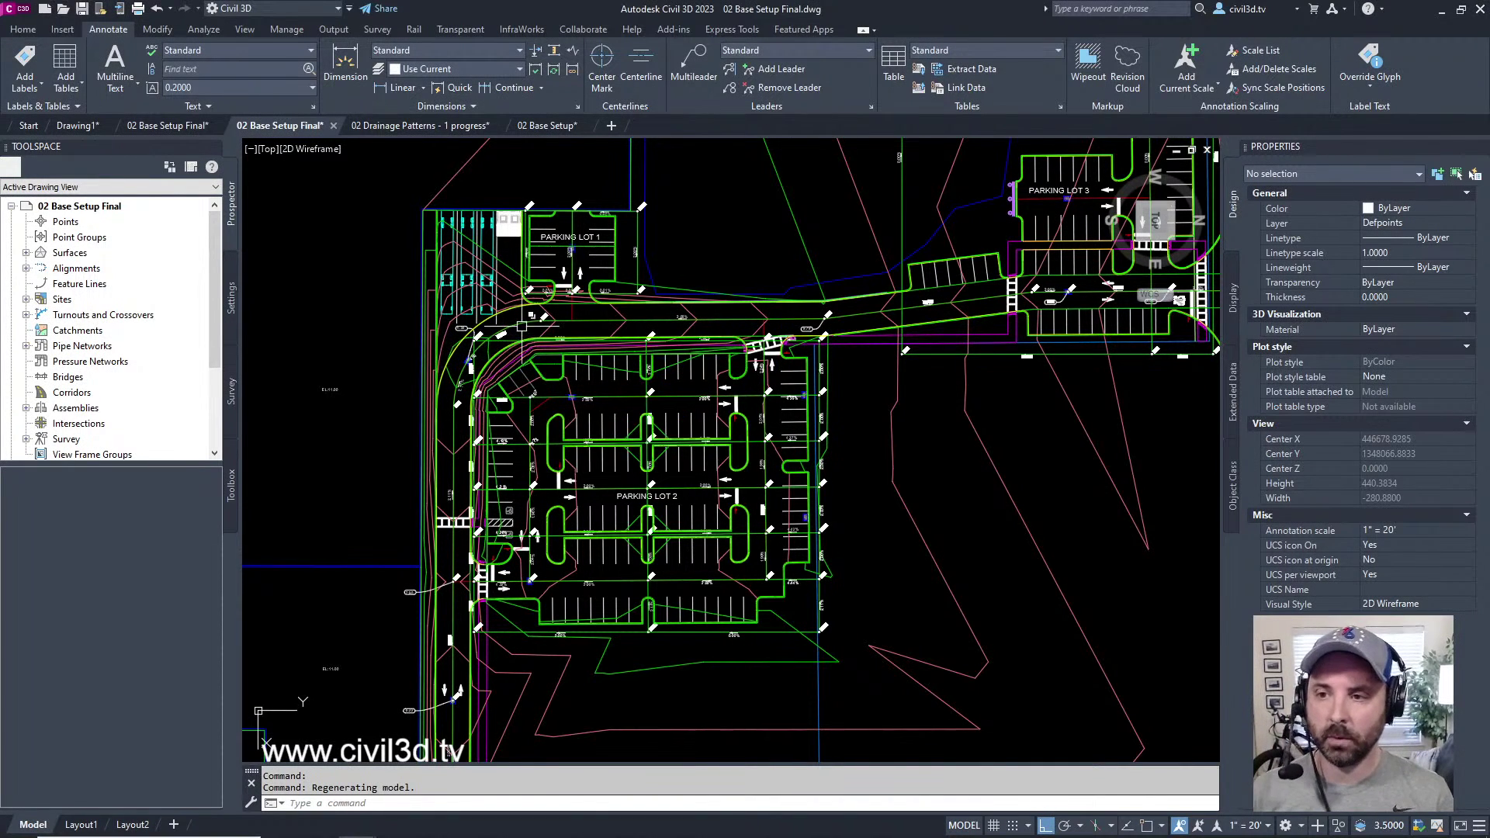
middle_click_drag(510, 355, 492, 375)
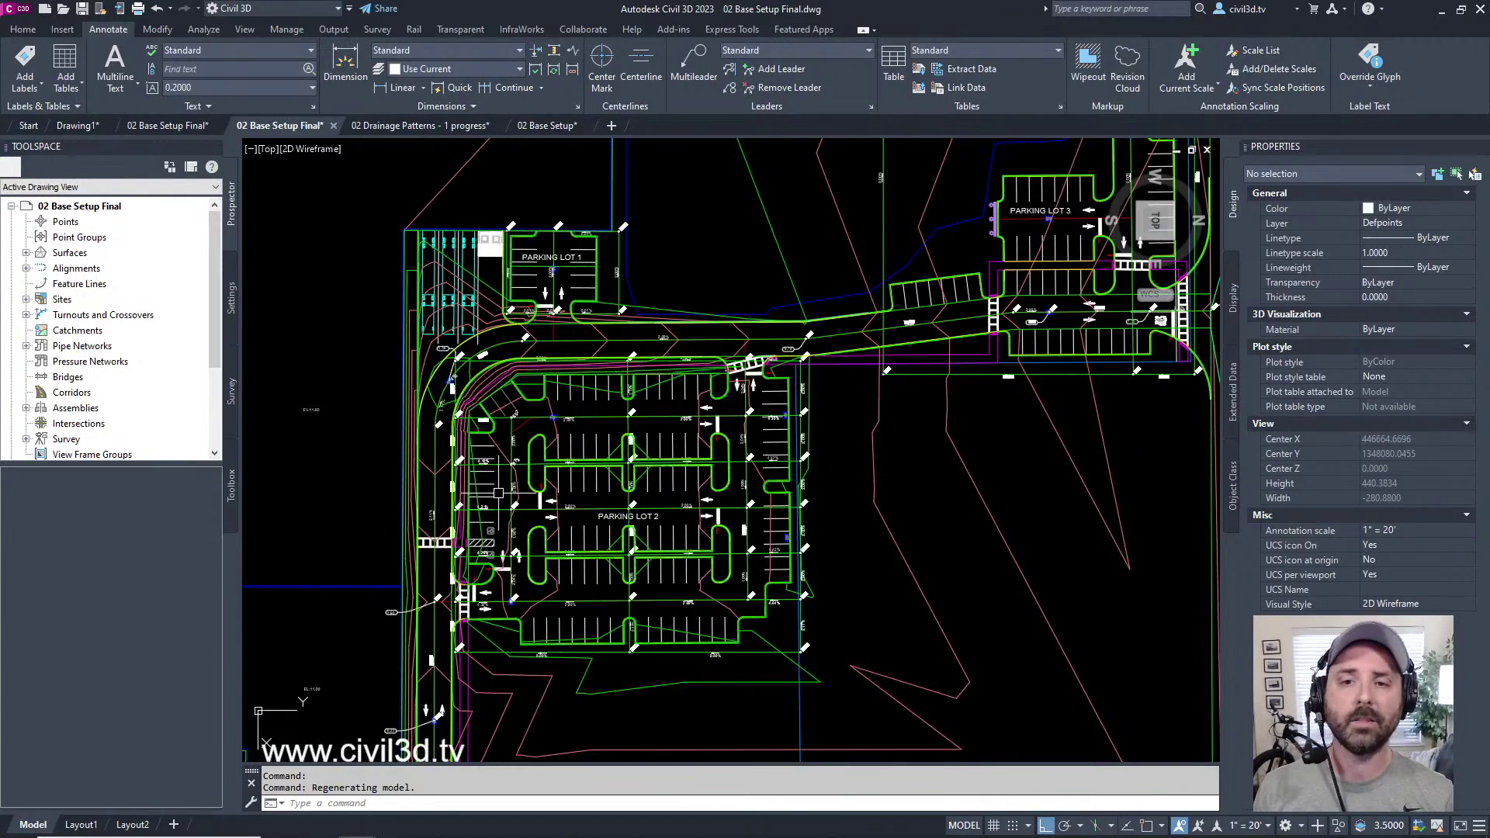
- List the sites of the 02 Base Setup Final drawing and review the Main Spine Road and Parking Lot Setup sites
left_click(26, 300)
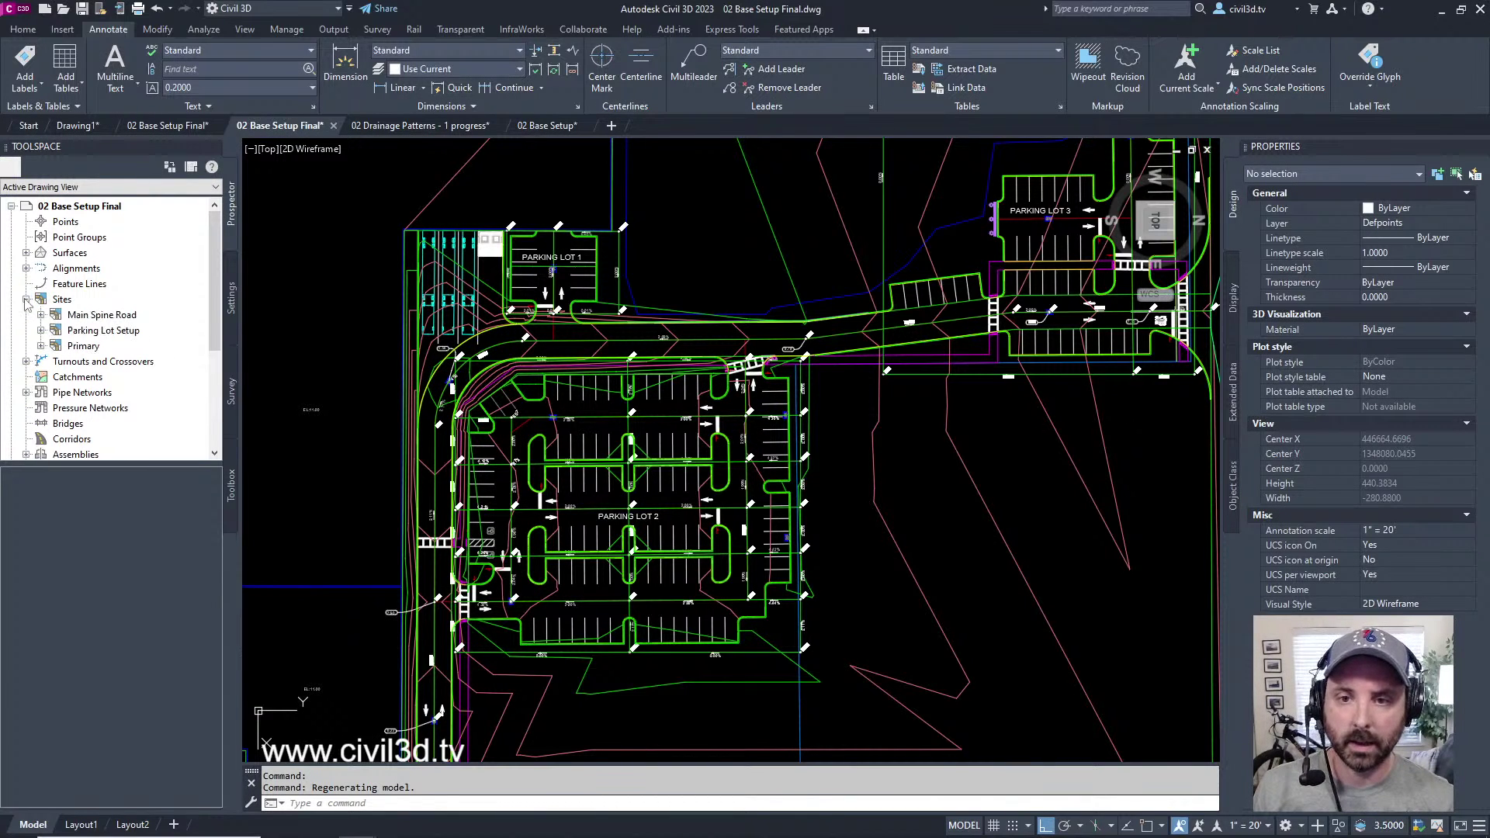
left_click(114, 317)
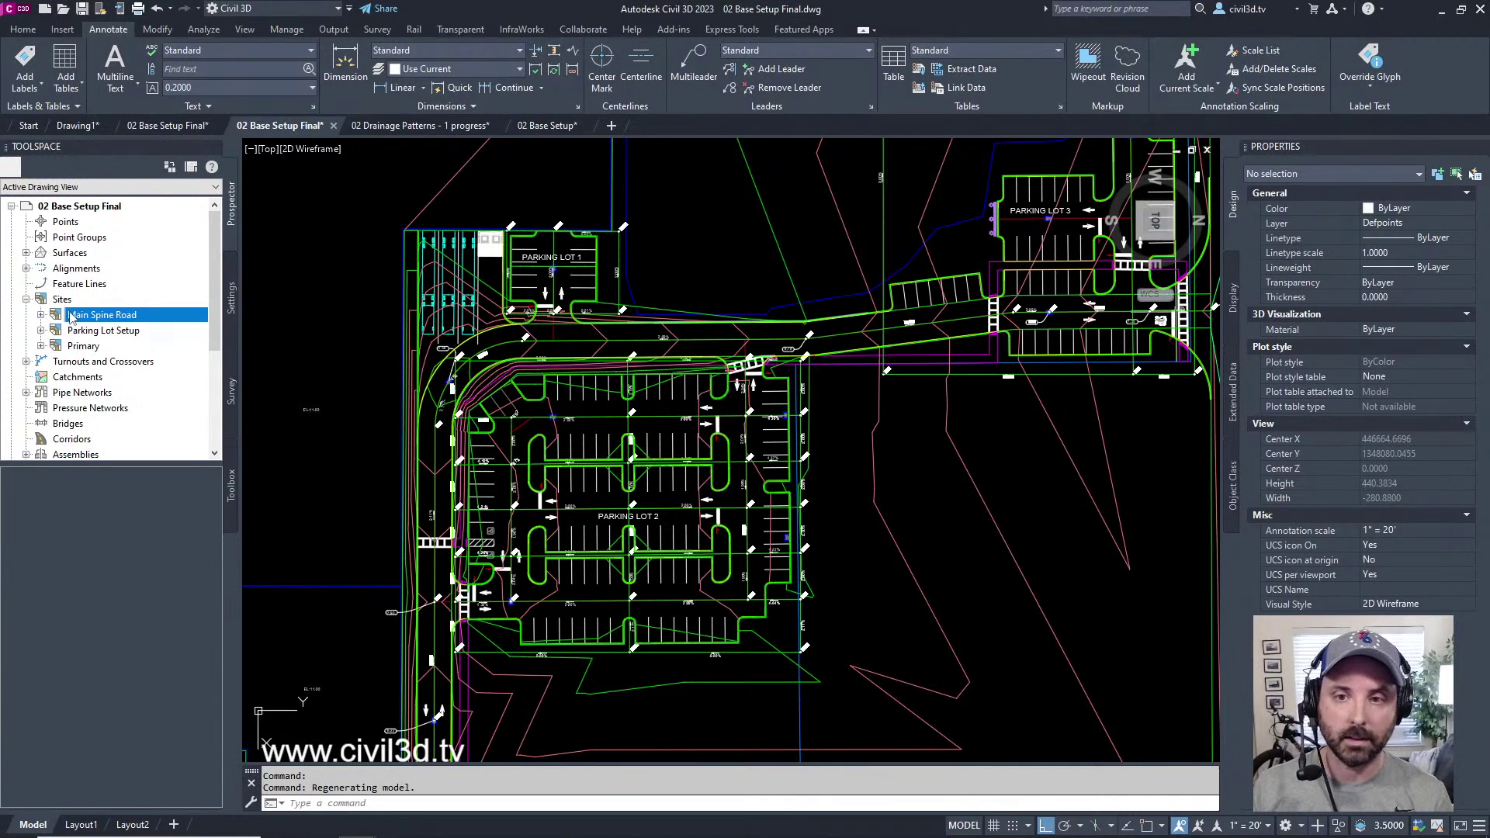
left_click(92, 332)
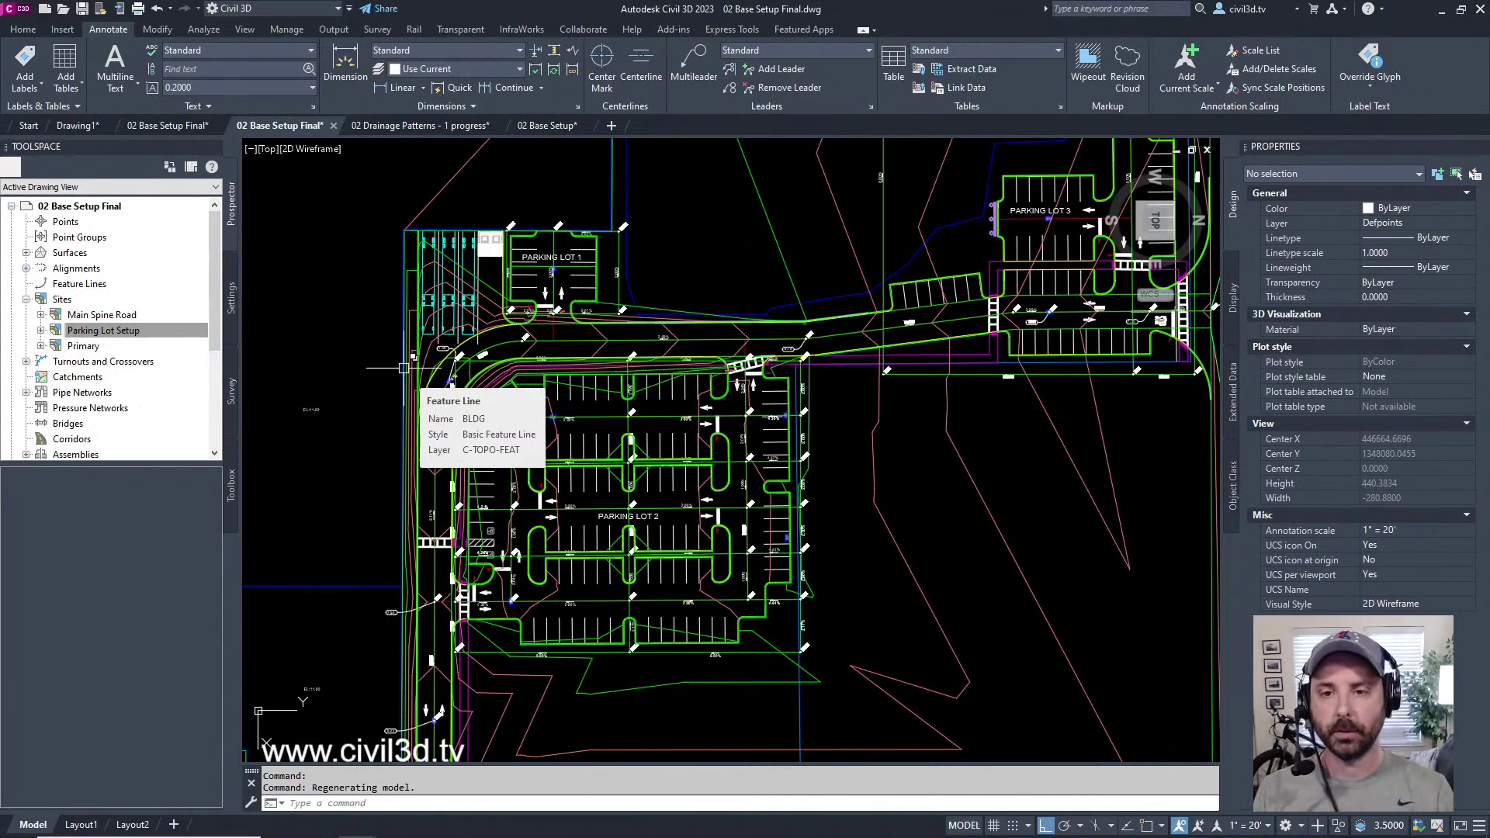
- Switch to Drawing1 and move the Parking Lot 2 and Building 2 layout to just south of Pond 1
left_click(85, 127)
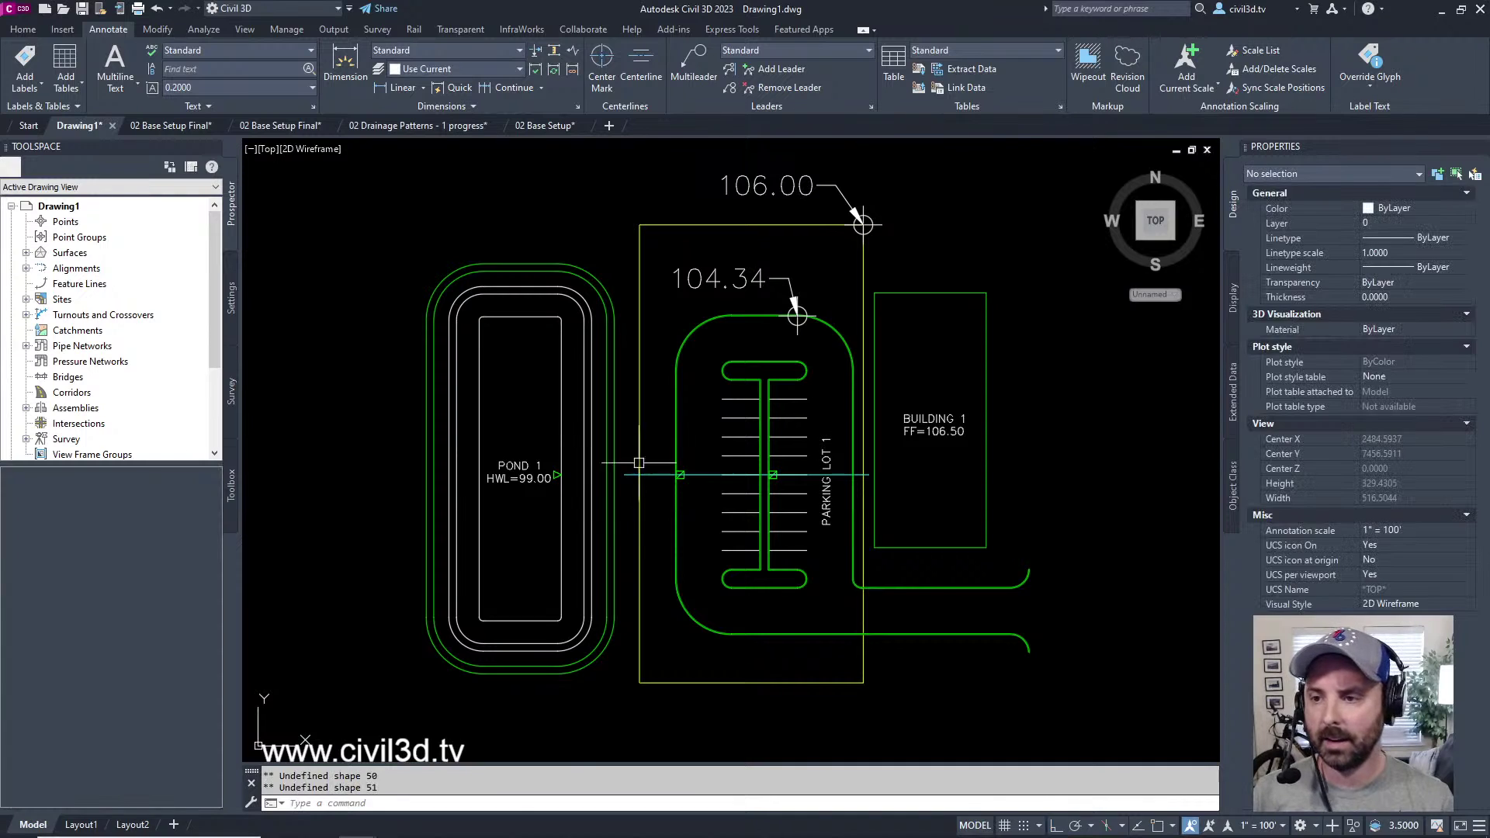
scroll(667, 465, "down", 7)
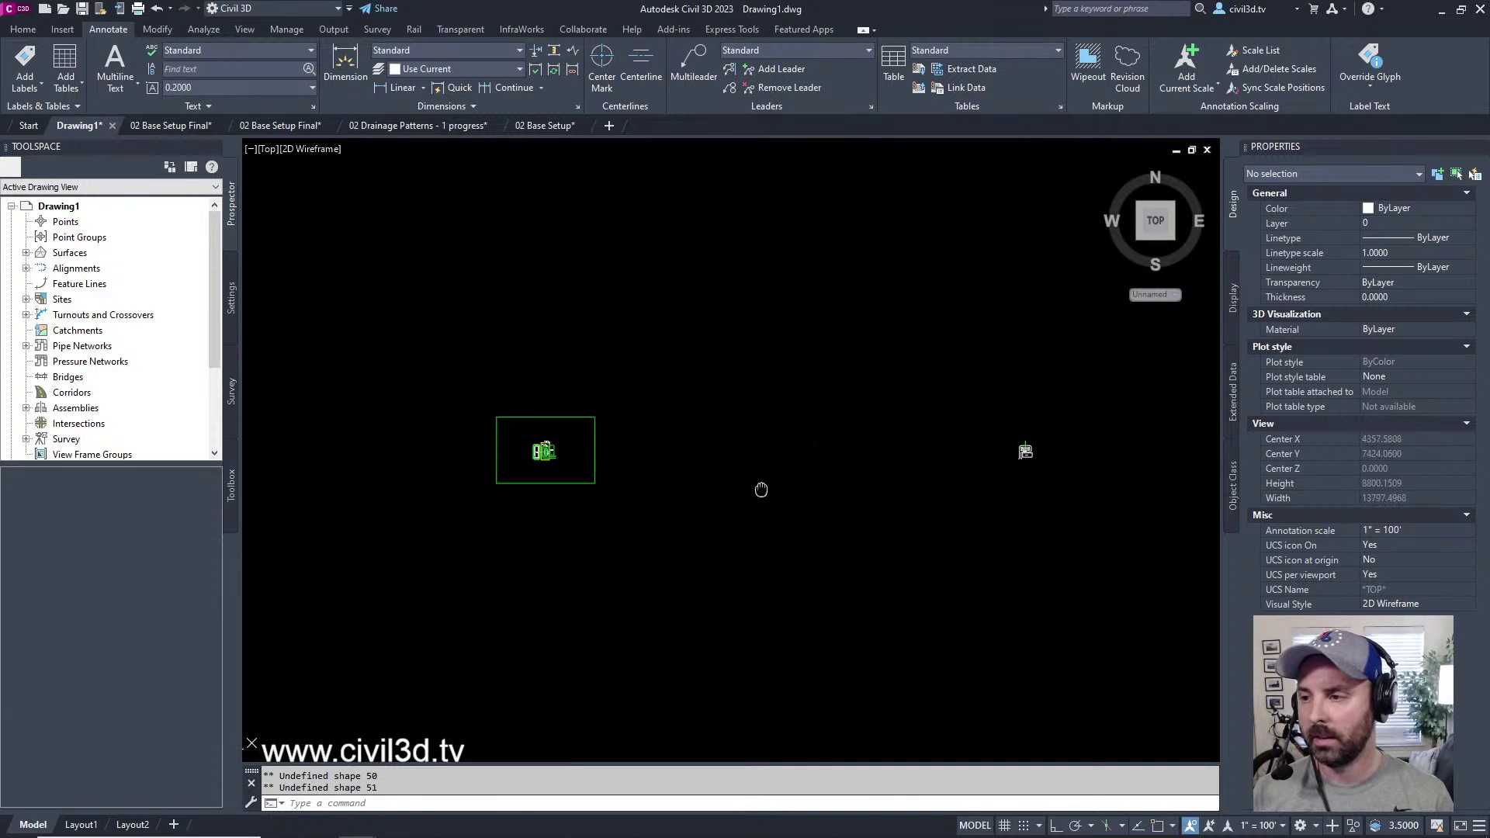
scroll(1040, 469, "up", 6)
type("m")
key("Return")
left_click(1031, 306)
left_click(898, 426)
key("Return")
left_click(962, 401)
scroll(947, 406, "down", 5)
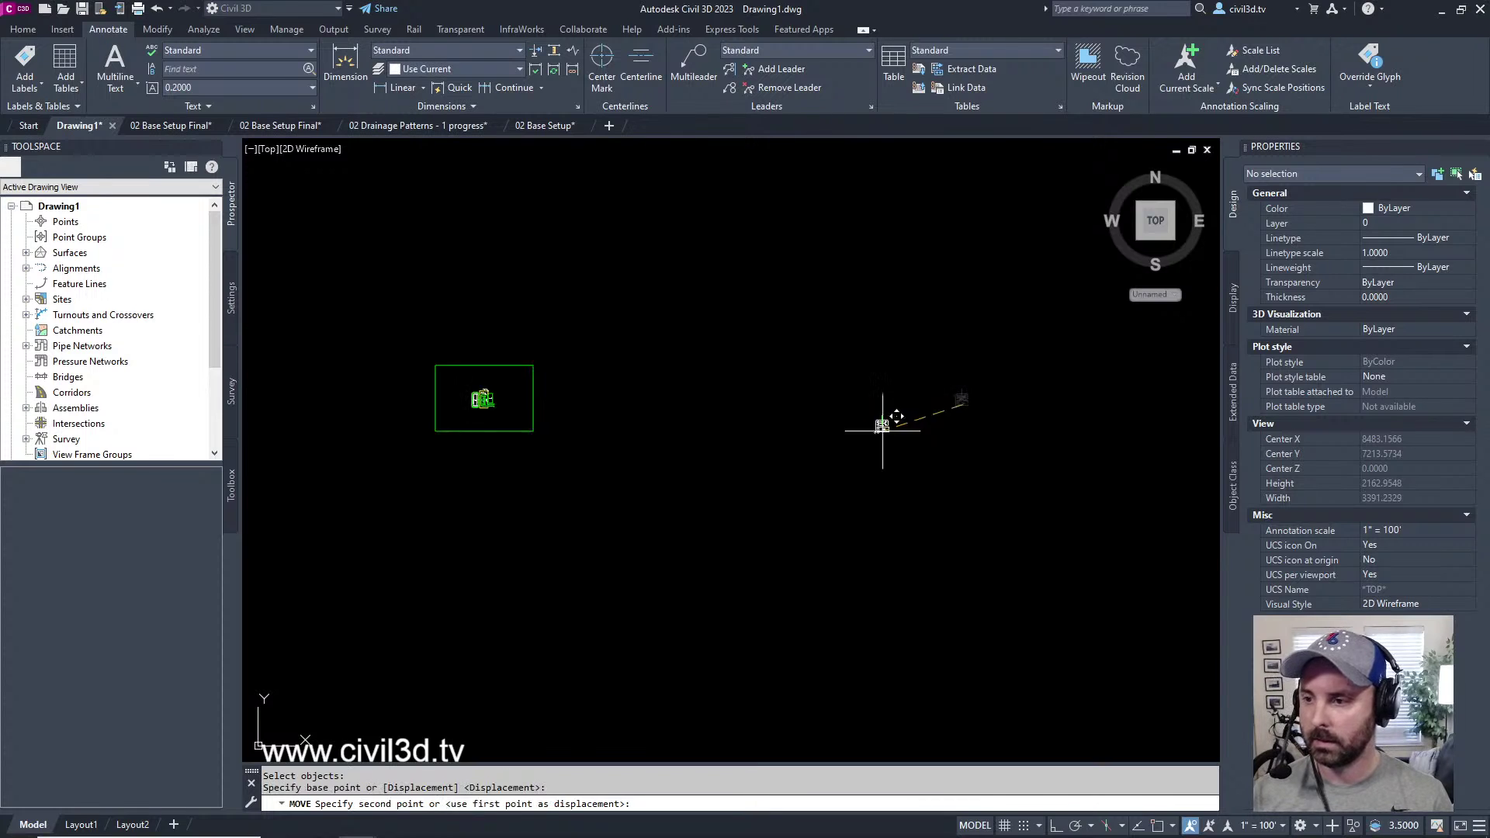
scroll(705, 416, "up", 5)
middle_click_drag(687, 380, 654, 539)
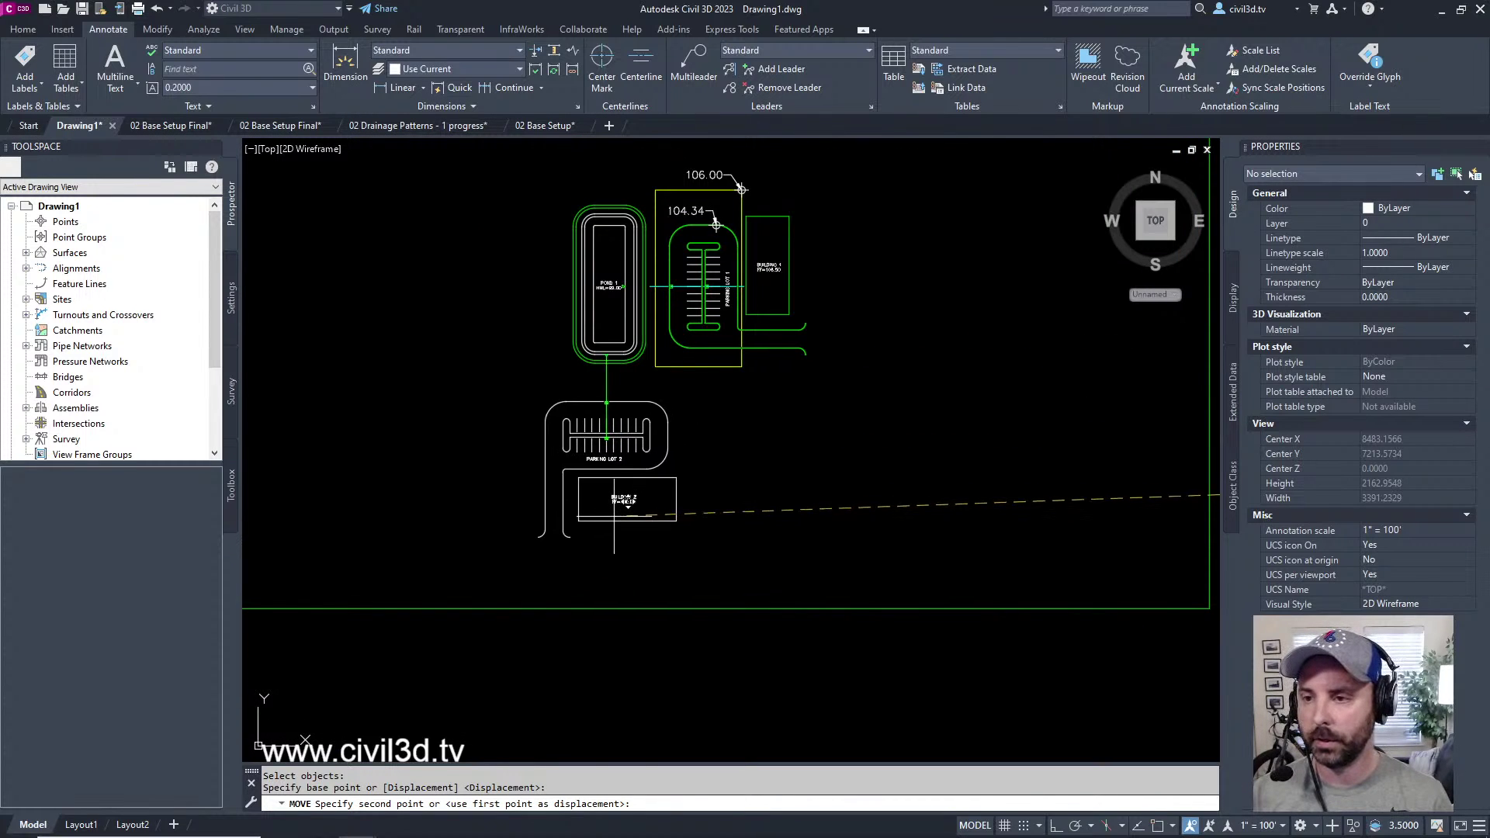
key("Escape")
key("Escape")
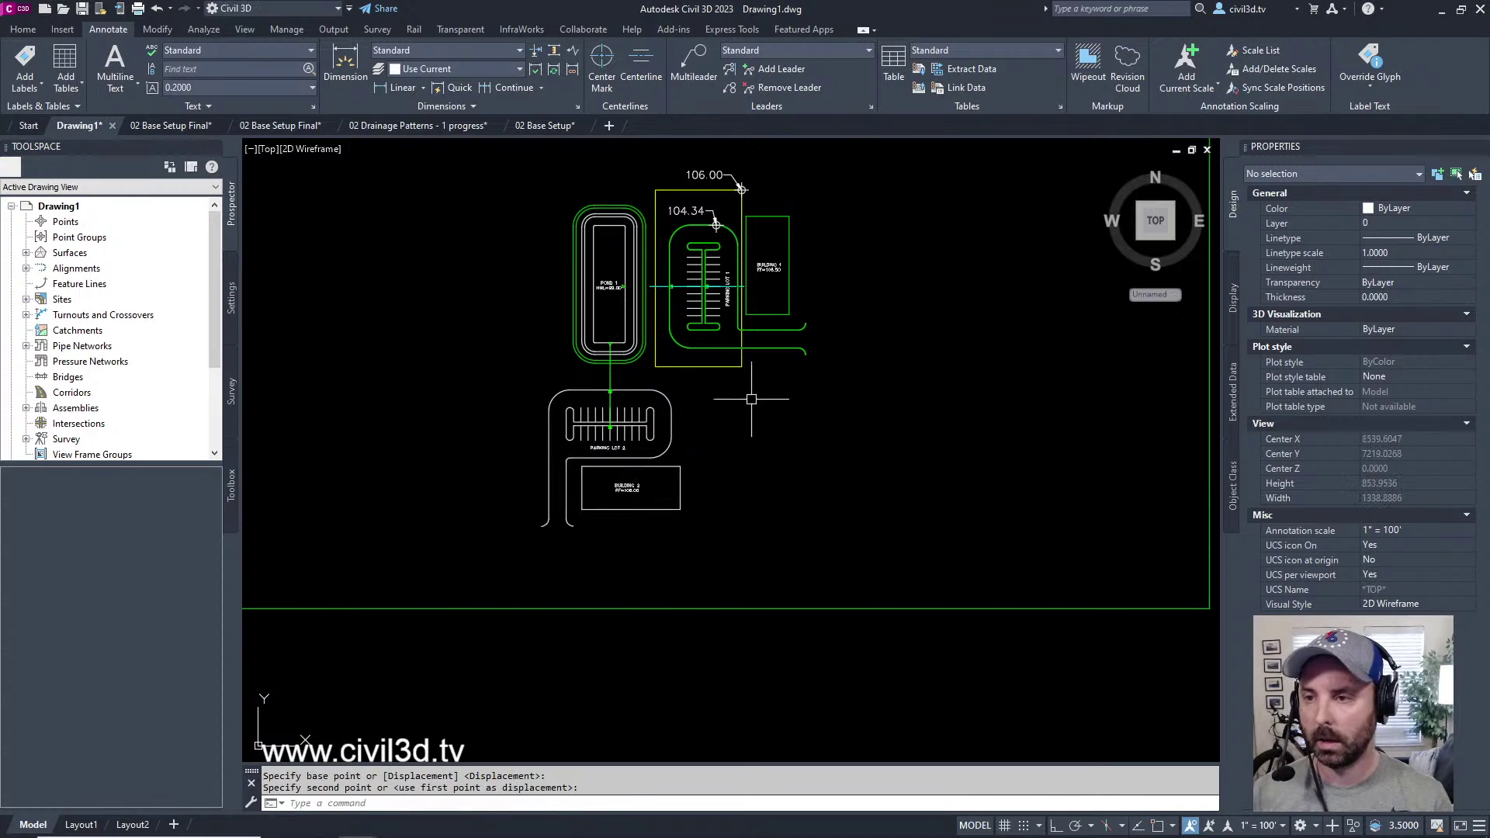
scroll(759, 440, "up", 3)
middle_click_drag(759, 440, 762, 450)
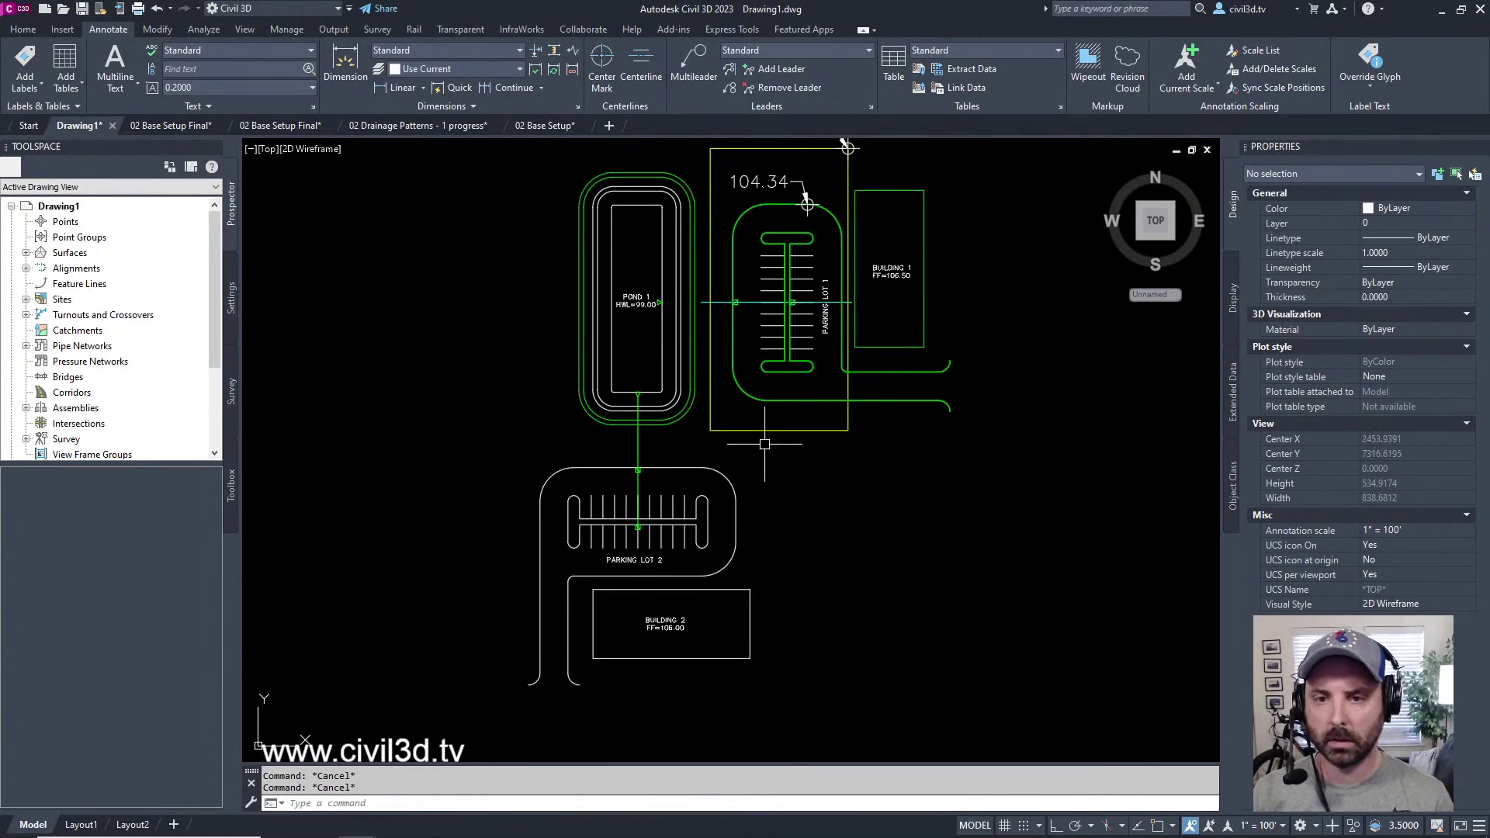
- Rename the 03 Parking Lots site as 03 Parking Lot 1
left_click(231, 310)
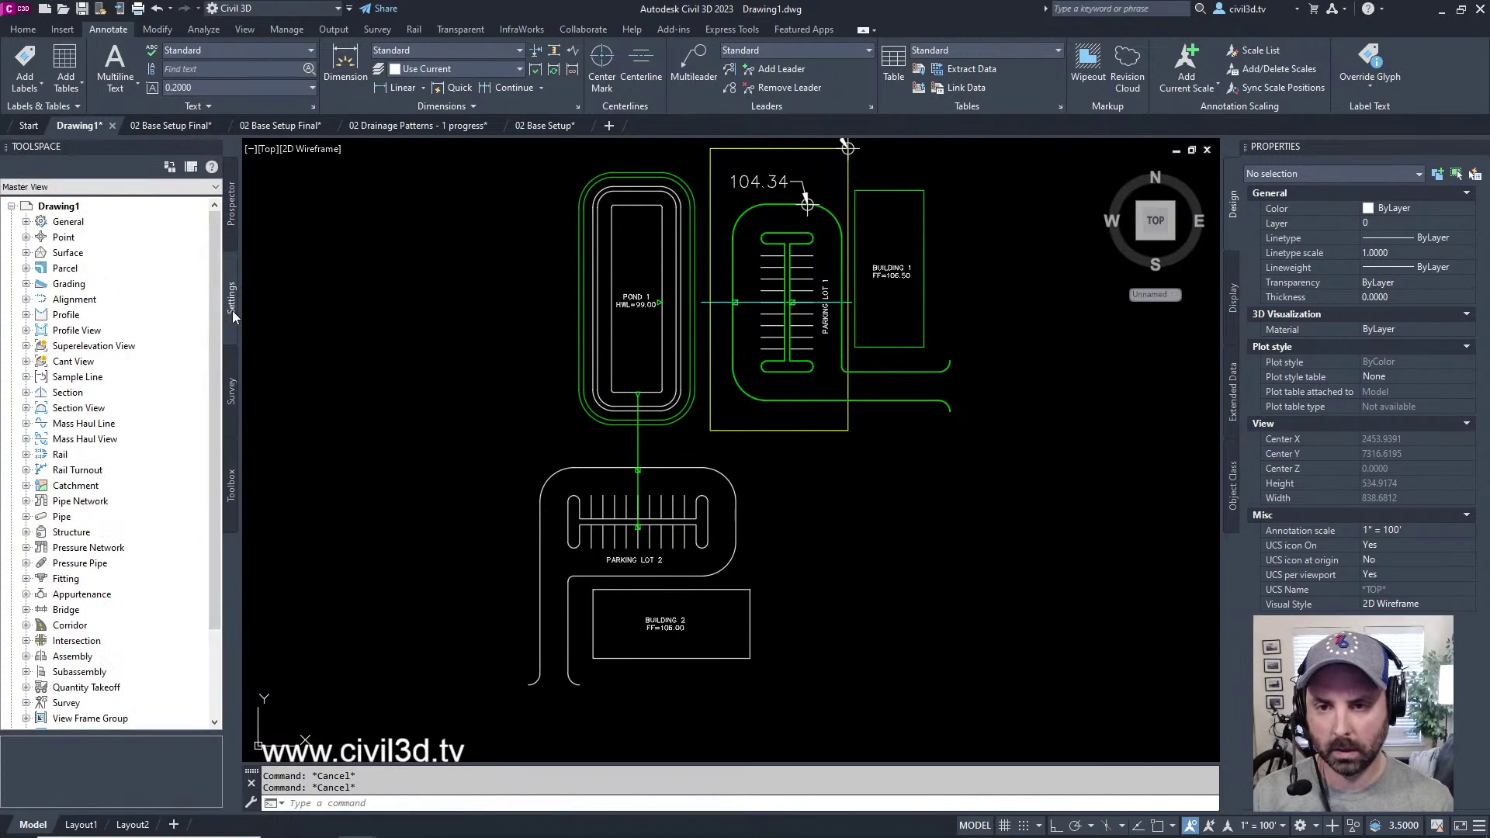
left_click(233, 217)
left_click(26, 299)
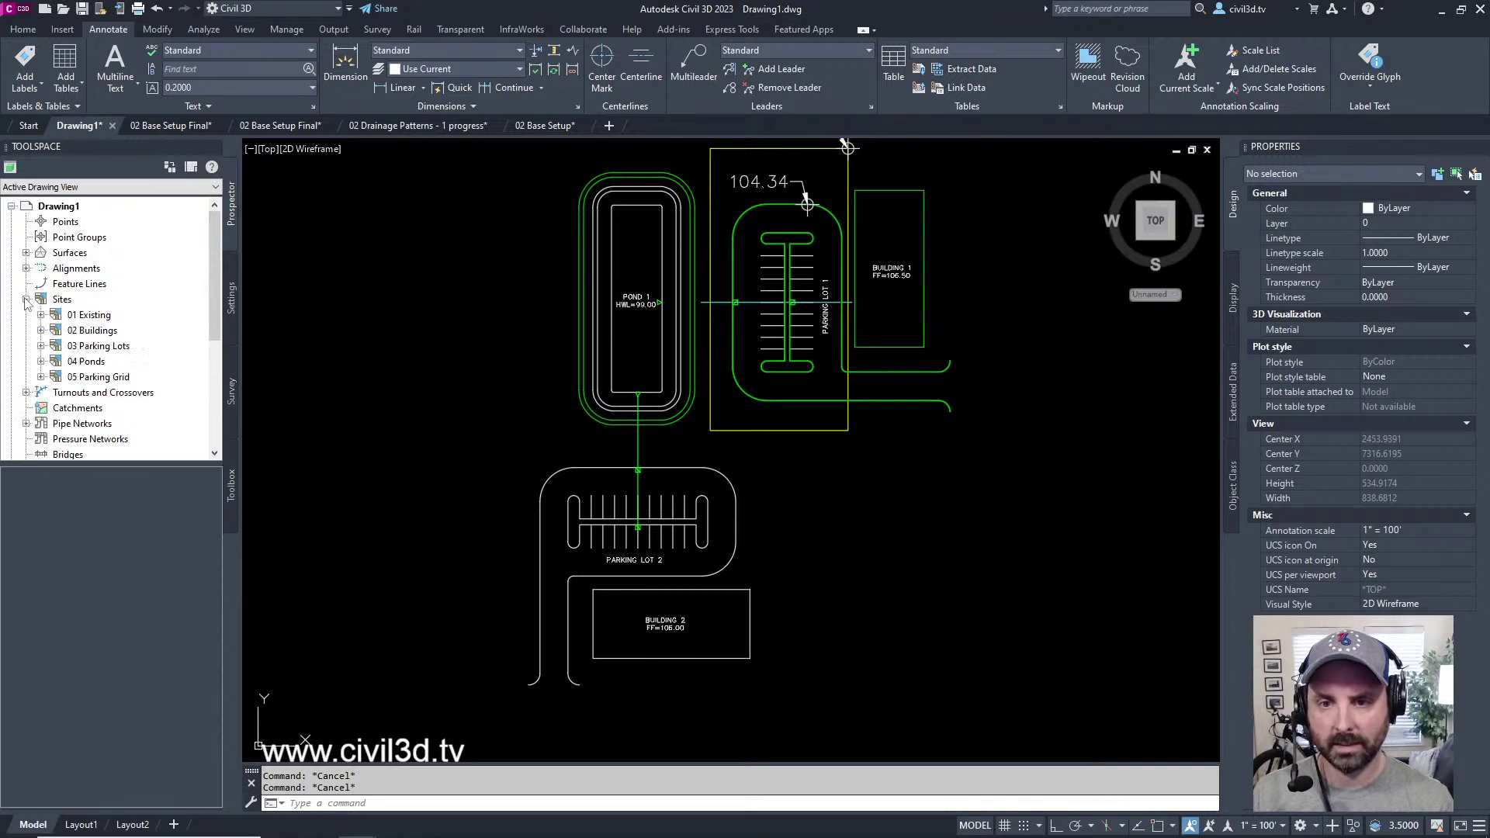
left_click(101, 332)
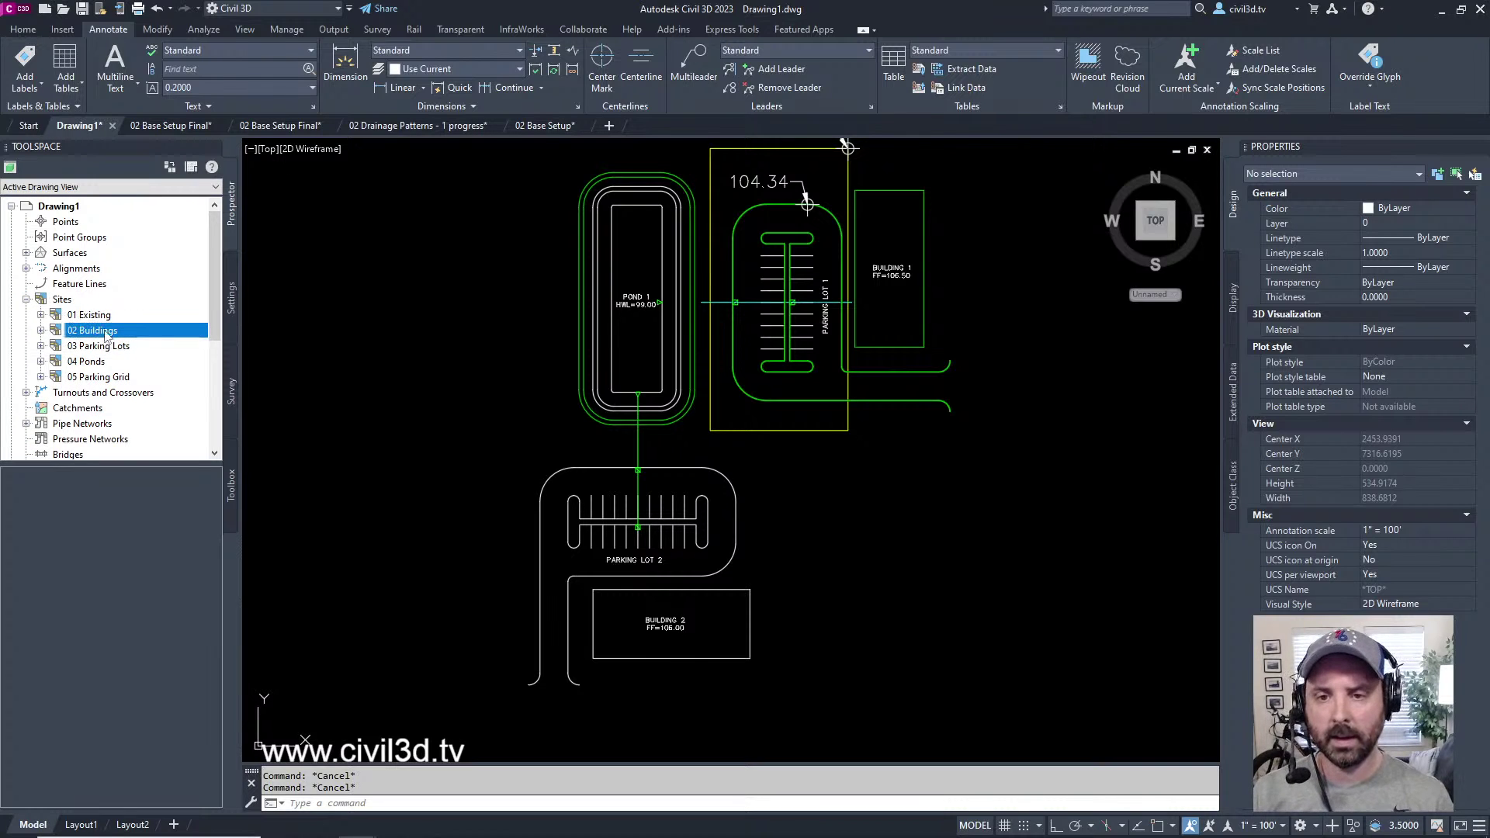
left_click(113, 346)
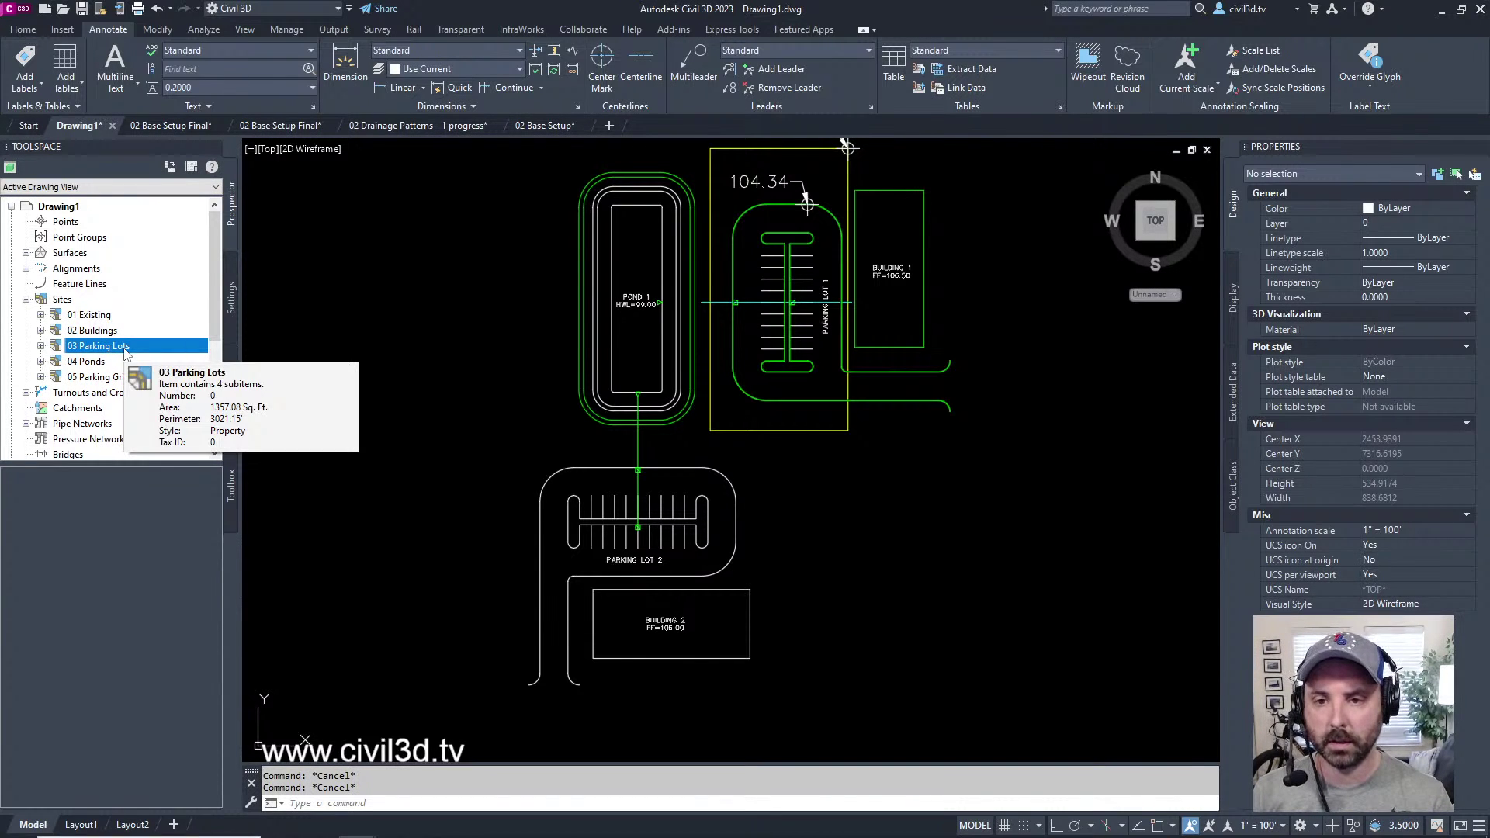
right_click(127, 354)
left_click(159, 360)
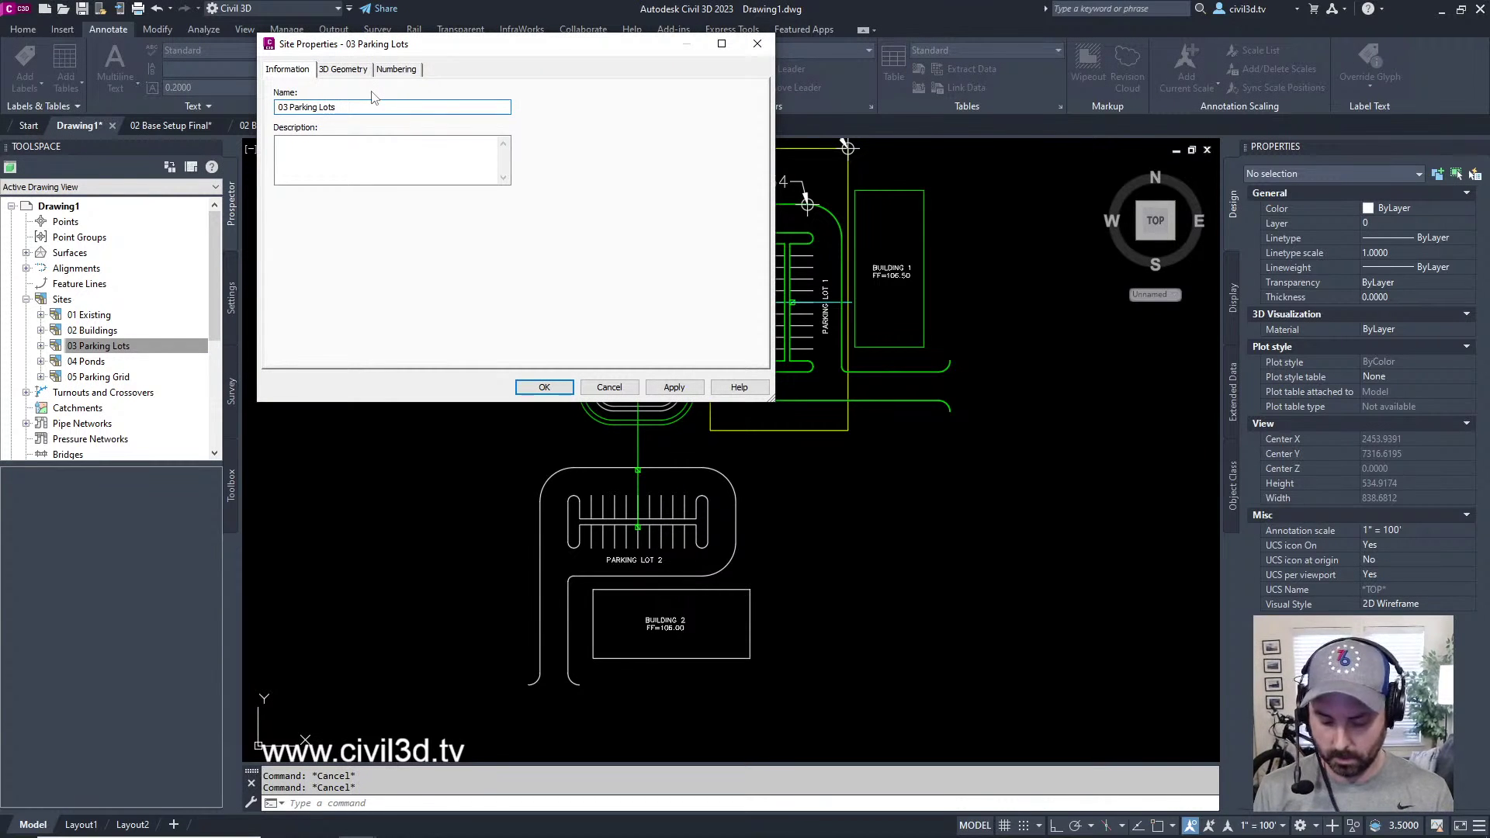
type("1")
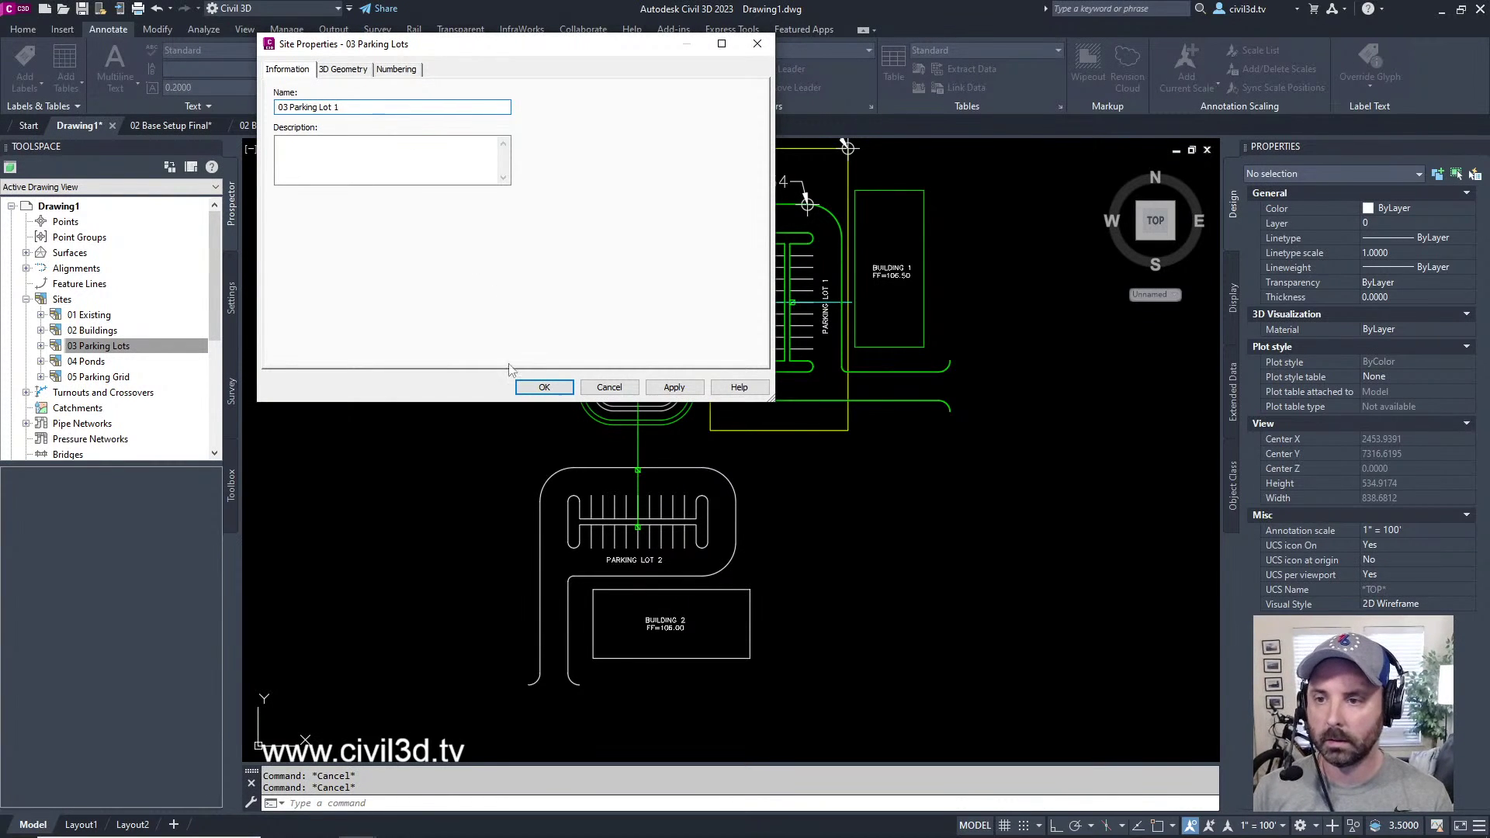
left_click(545, 387)
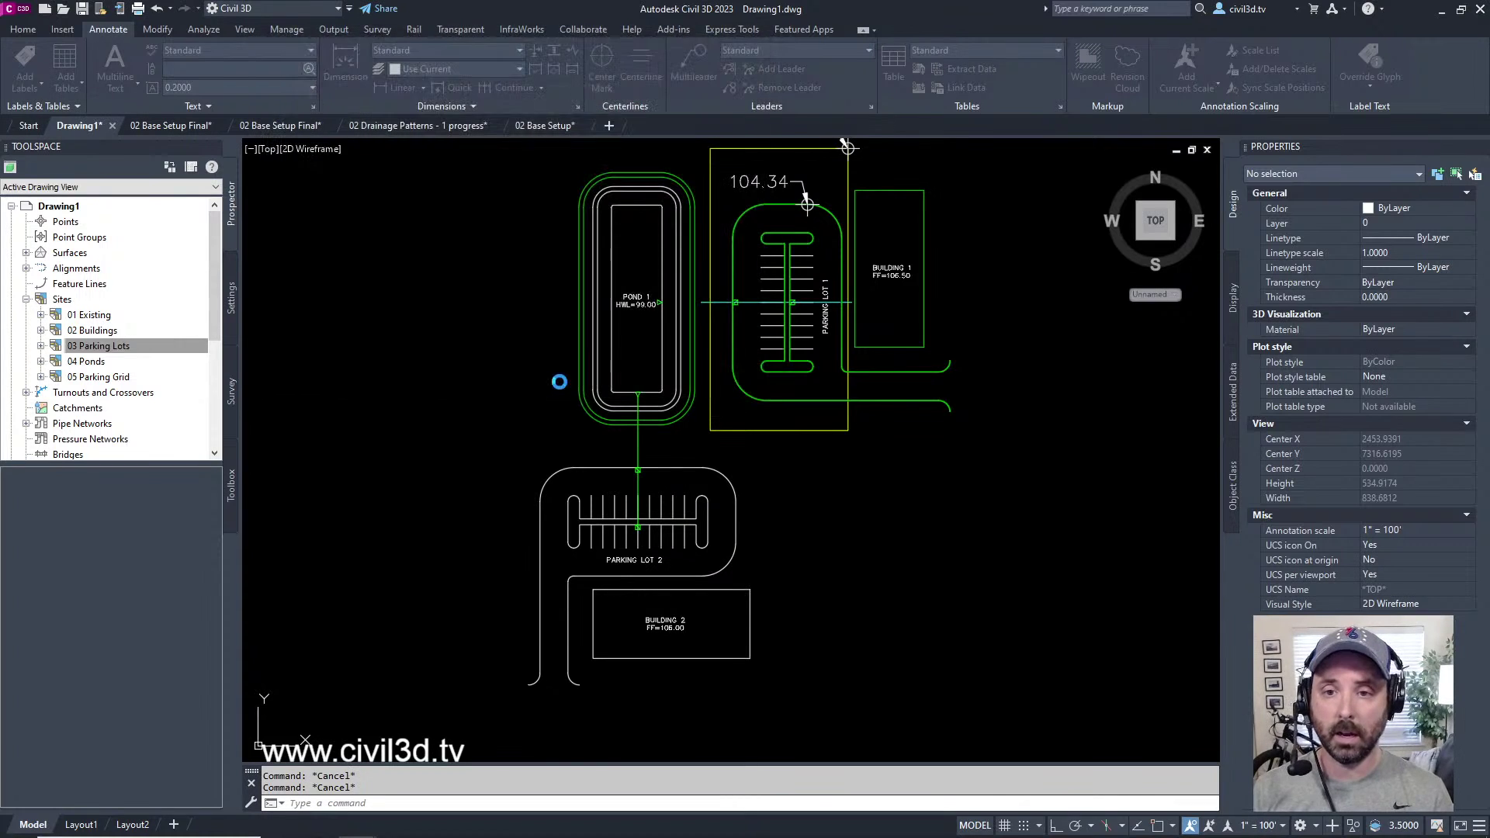
- Create a new site named 03 Parking Lot 2
left_click(62, 300)
right_click(64, 302)
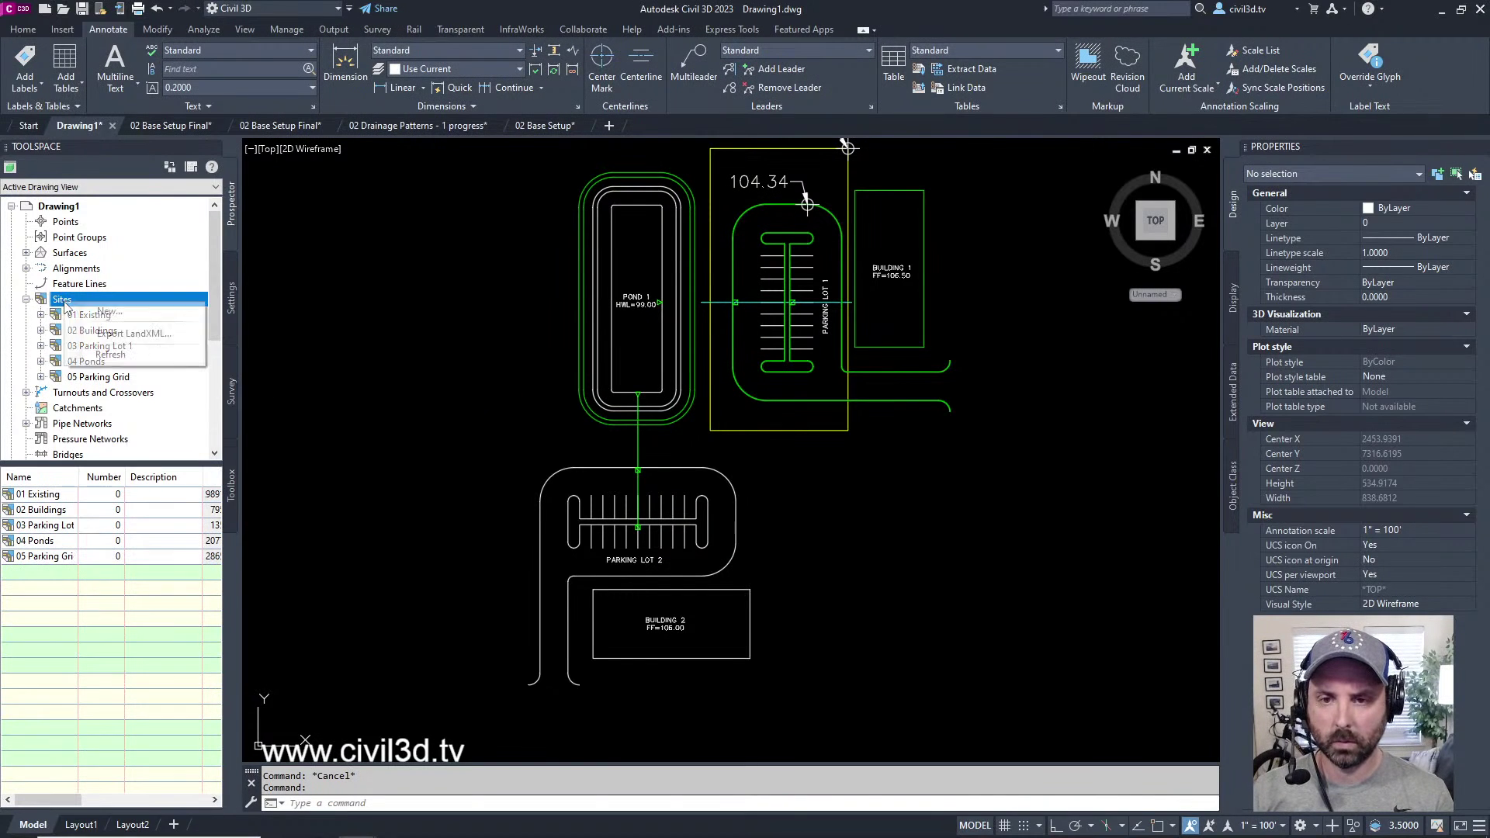
left_click(107, 311)
double_click(307, 108)
type("03 Parking")
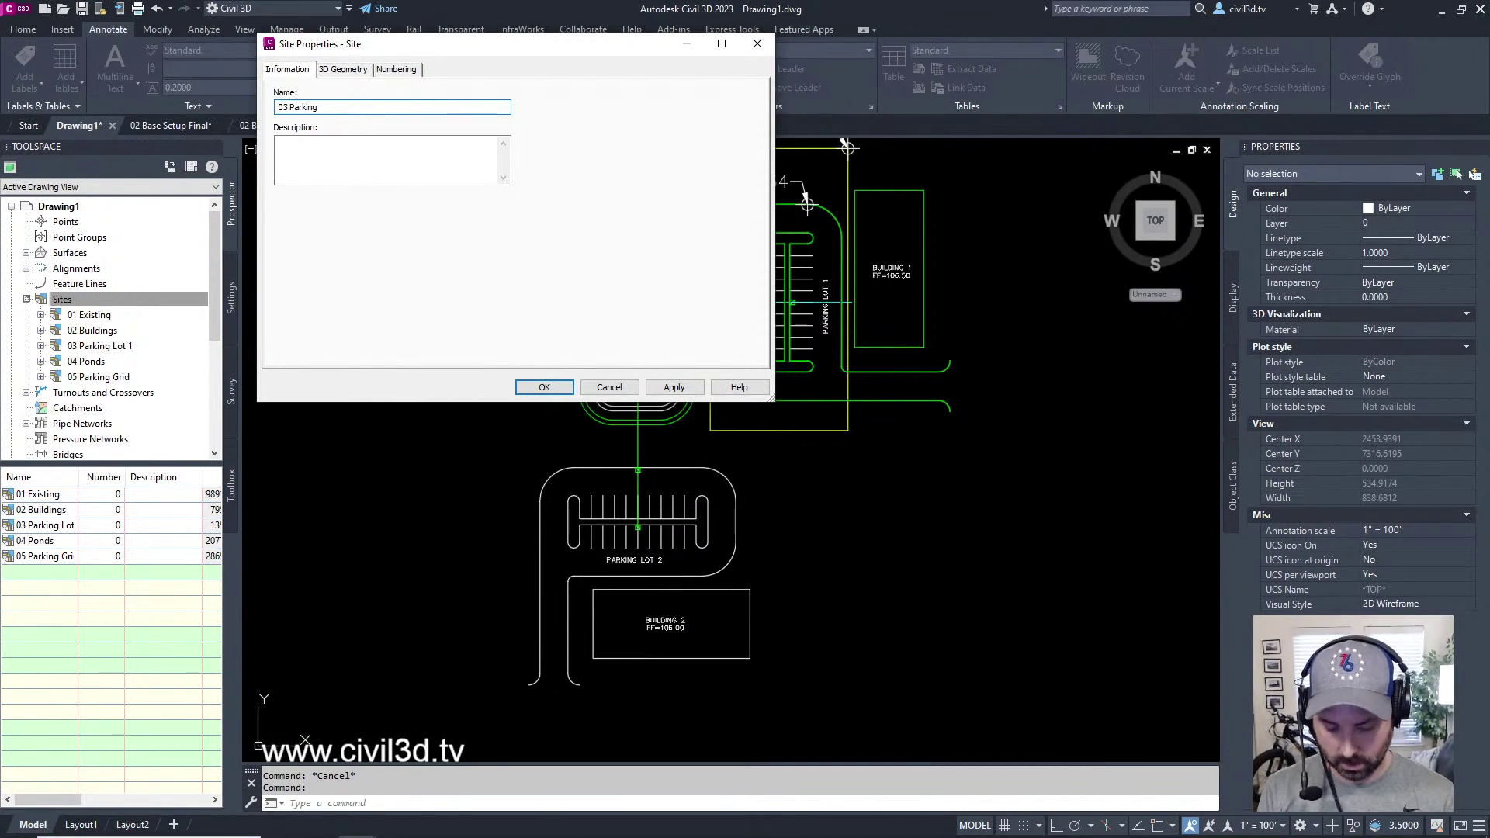
type(" Lot 2")
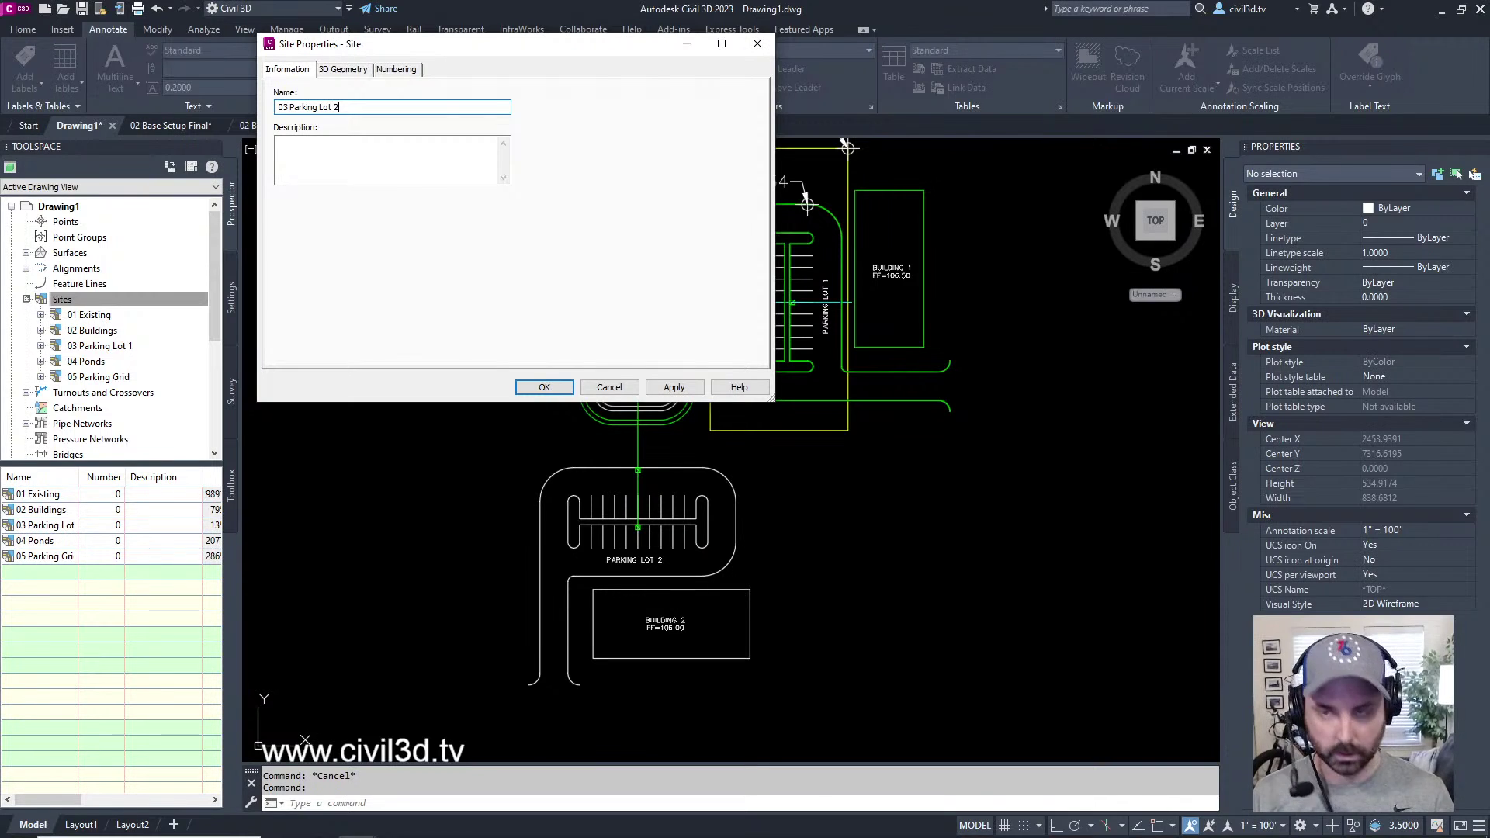
left_click(558, 386)
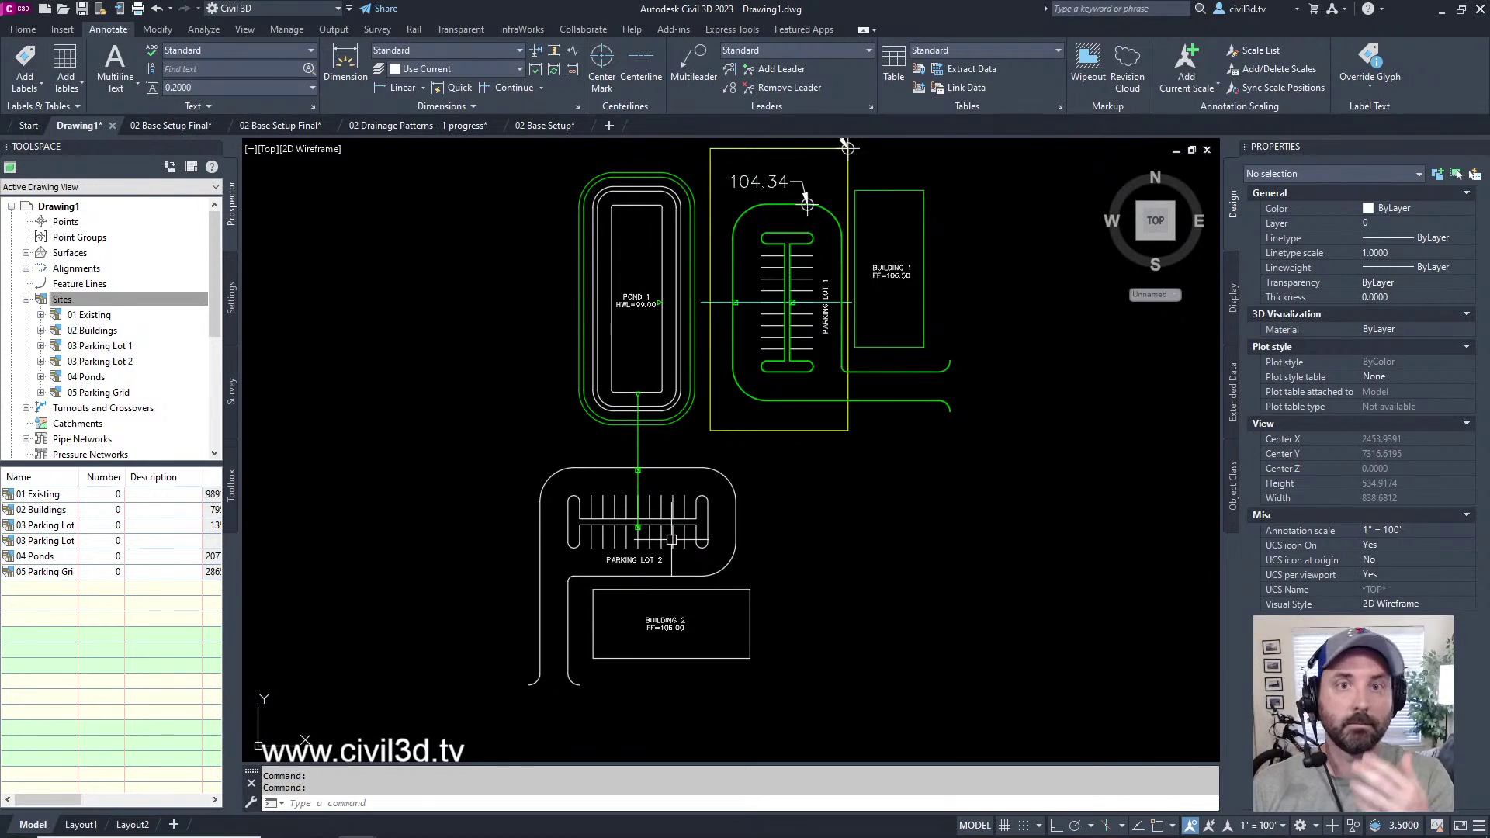
- Examine the Parking Lot 1 curb and island layout together with its 03 Parking Lot 1 site
middle_click_drag(657, 519, 677, 521)
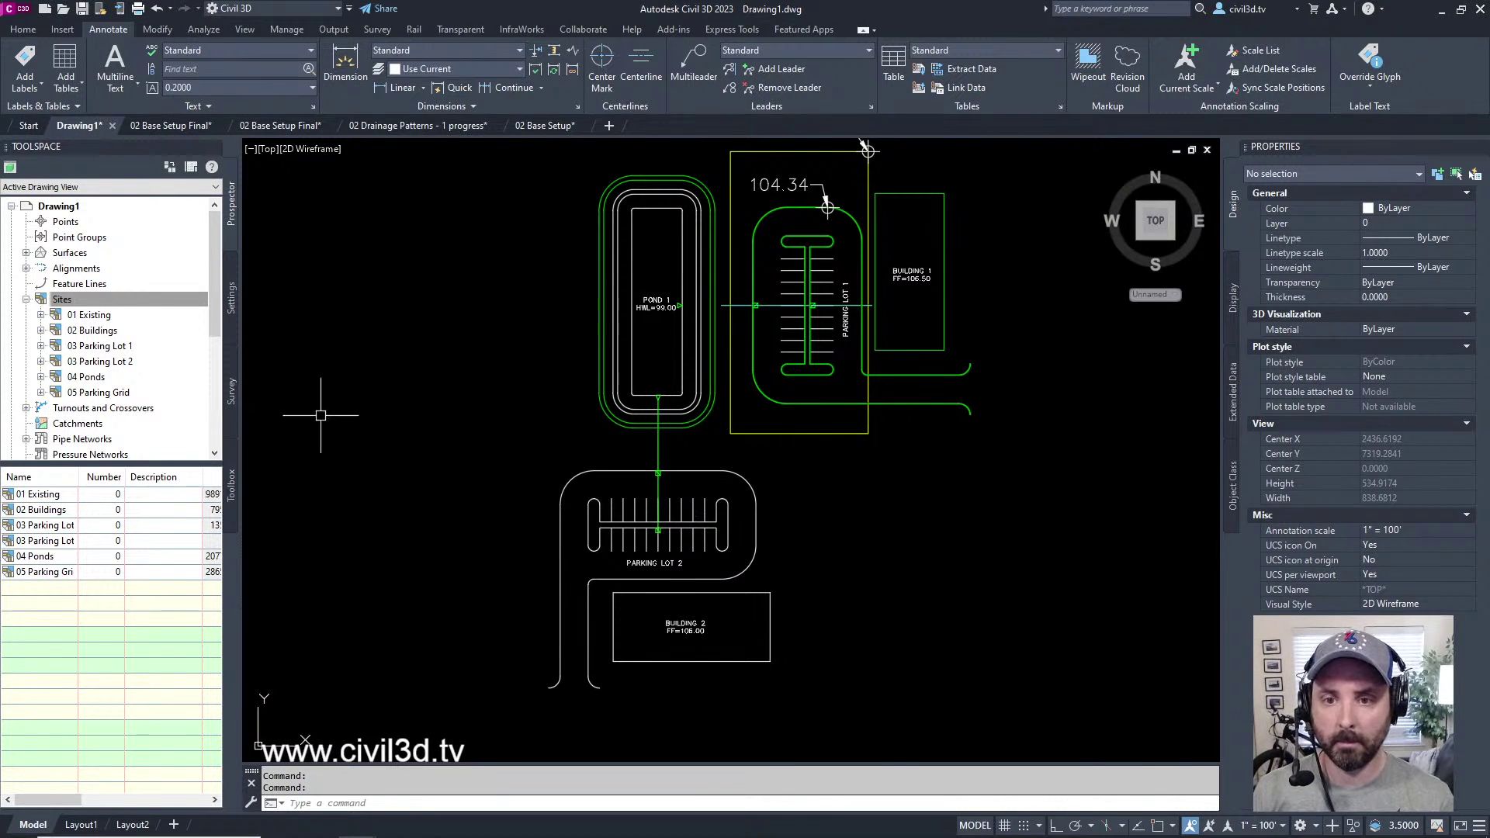
mouse_move(130, 348)
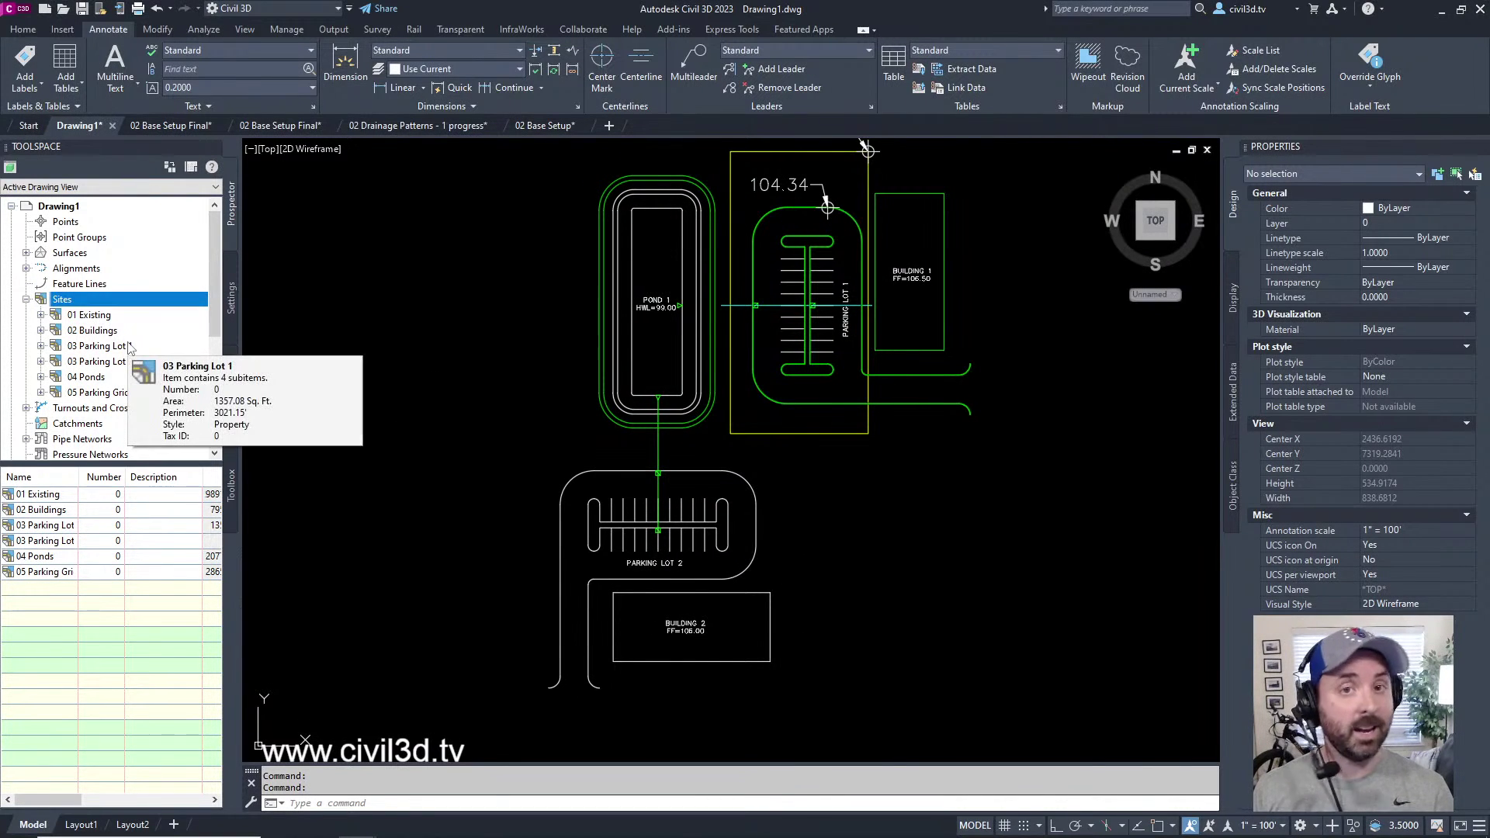
middle_click_drag(623, 375, 594, 400)
scroll(838, 310, "up", 5)
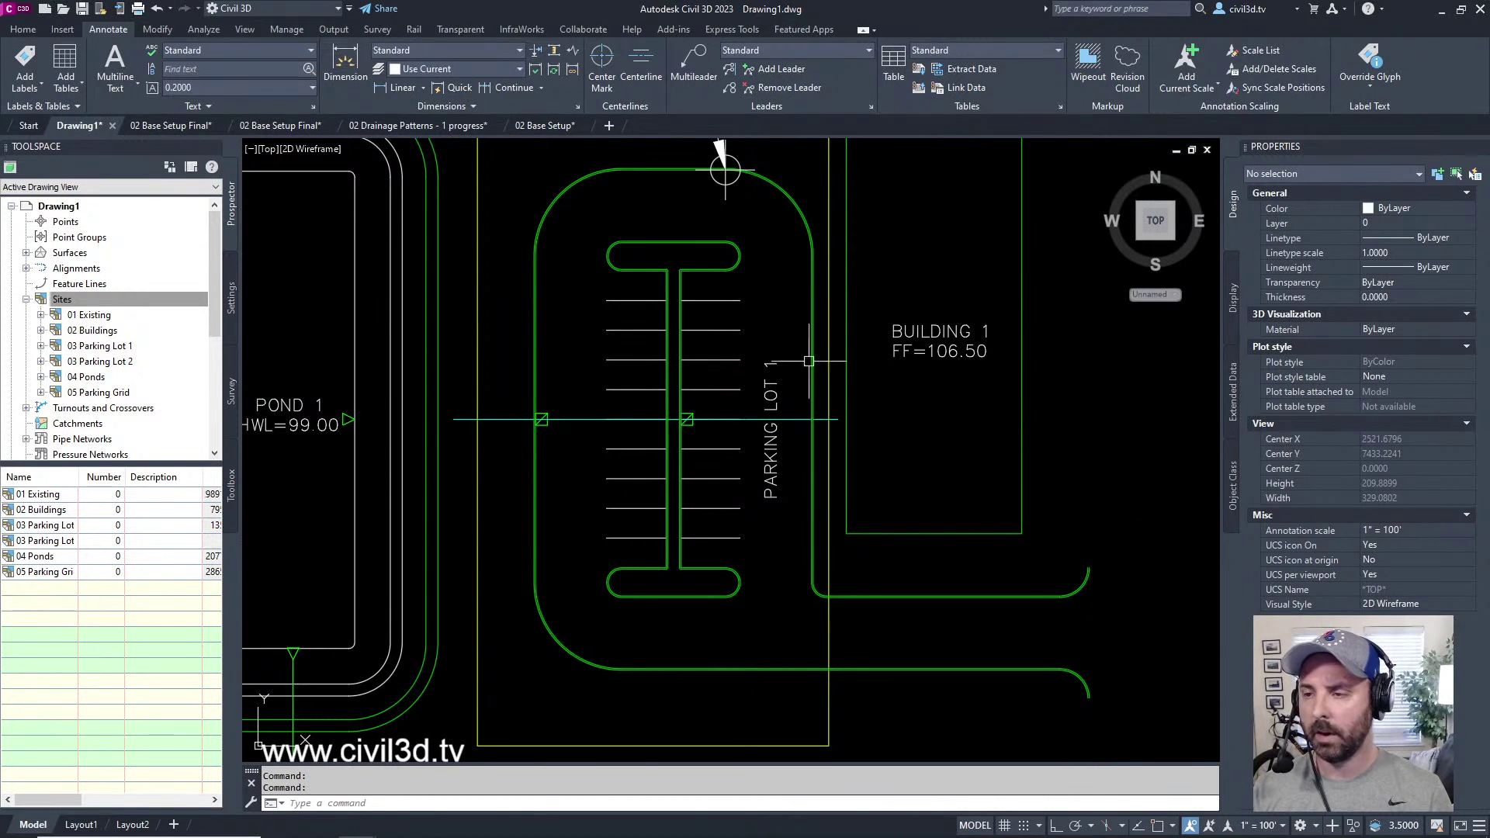
middle_click_drag(886, 365, 896, 421)
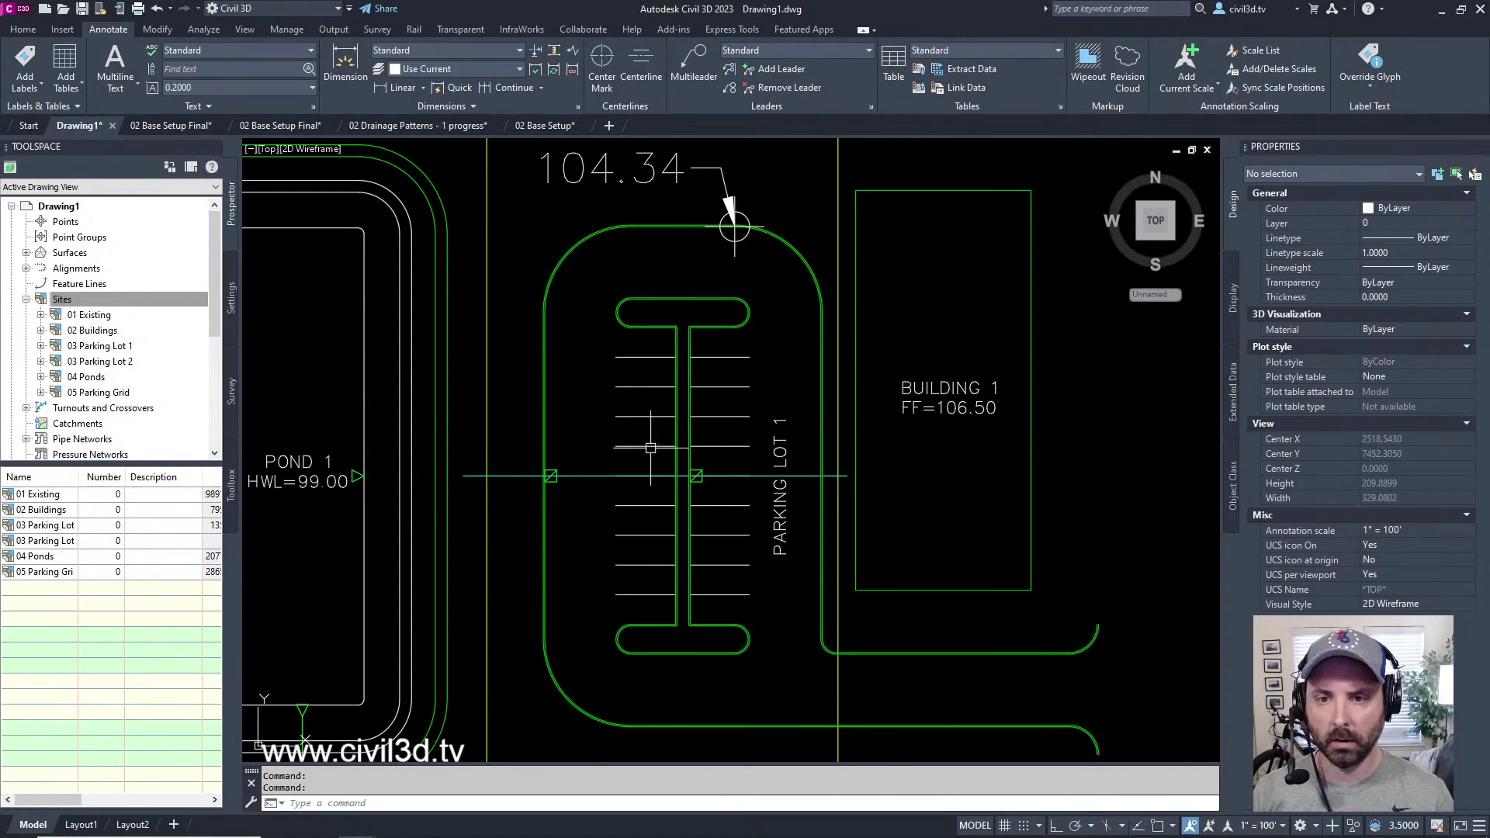
left_click(99, 346)
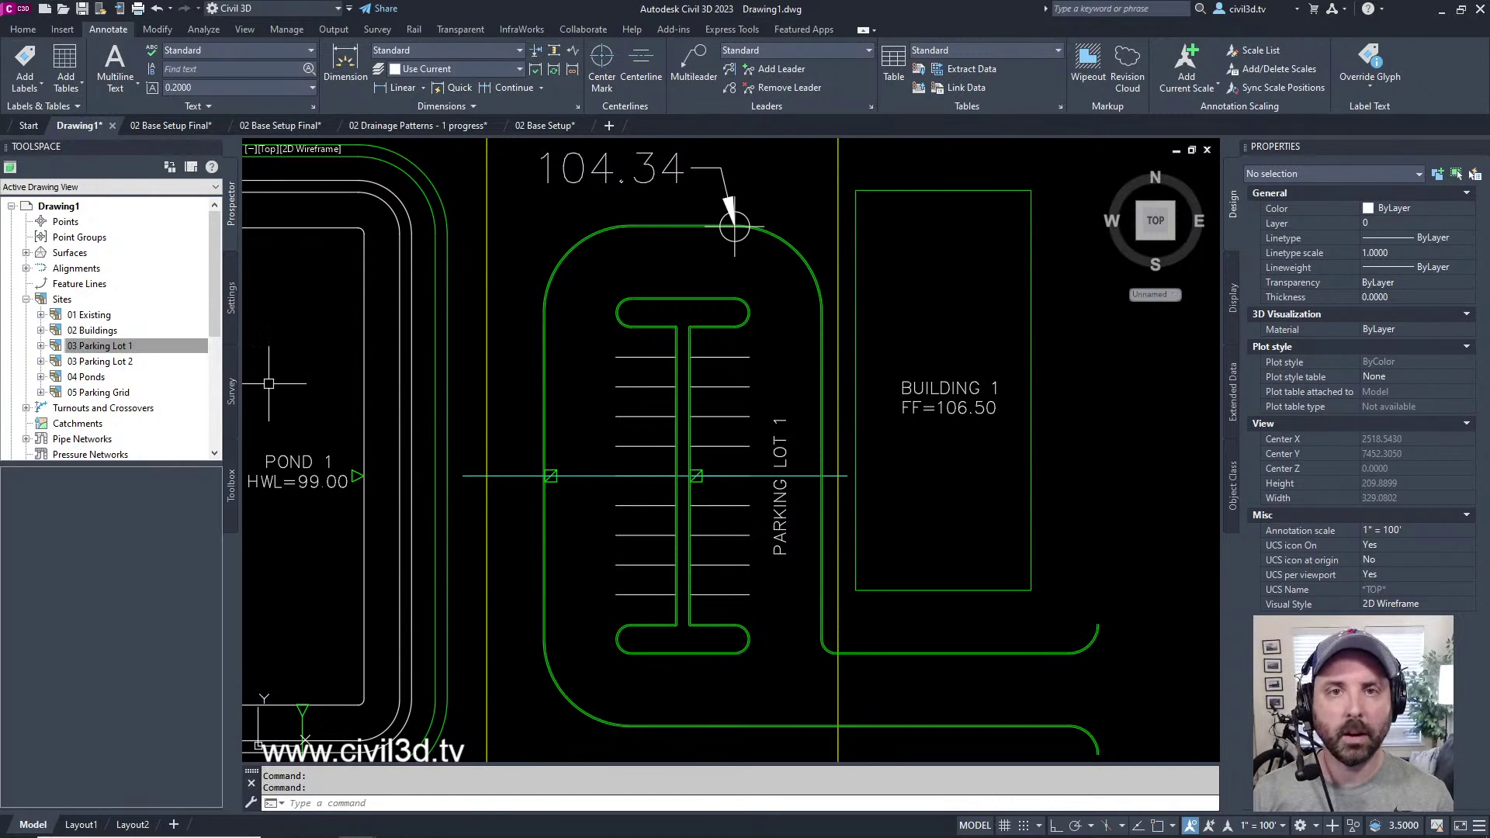
- Examine the Parking Lot 2 linework and label together with the 03 Parking Lot 2 site
scroll(619, 403, "down", 2)
mouse_move(619, 404)
middle_mouse_down()
mouse_move(718, 156)
mouse_move(784, 47)
middle_mouse_up()
middle_click_drag(626, 432, 735, 439)
scroll(735, 440, "up", 2)
key("Escape")
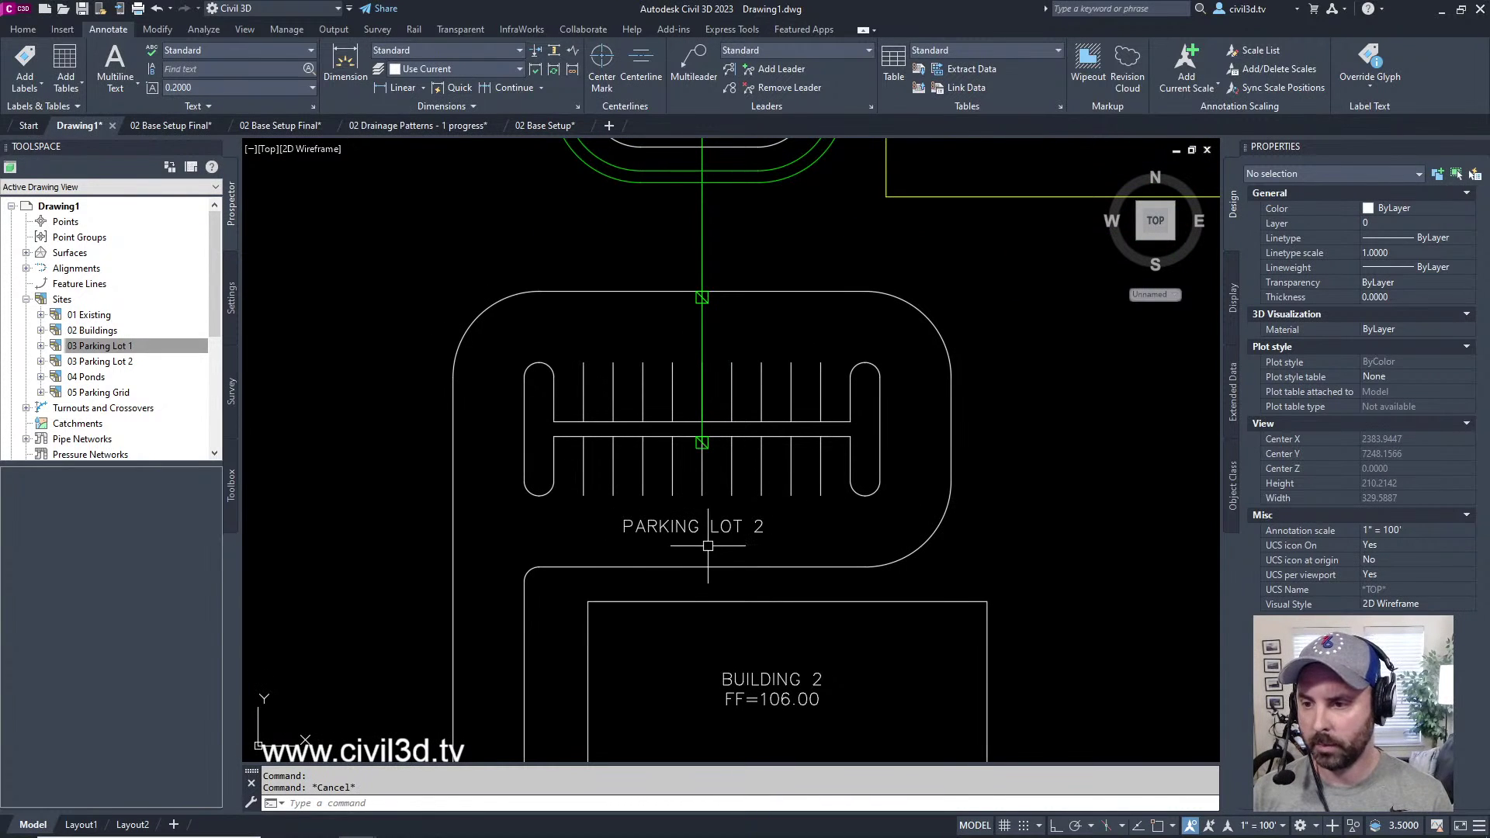
left_click(718, 526)
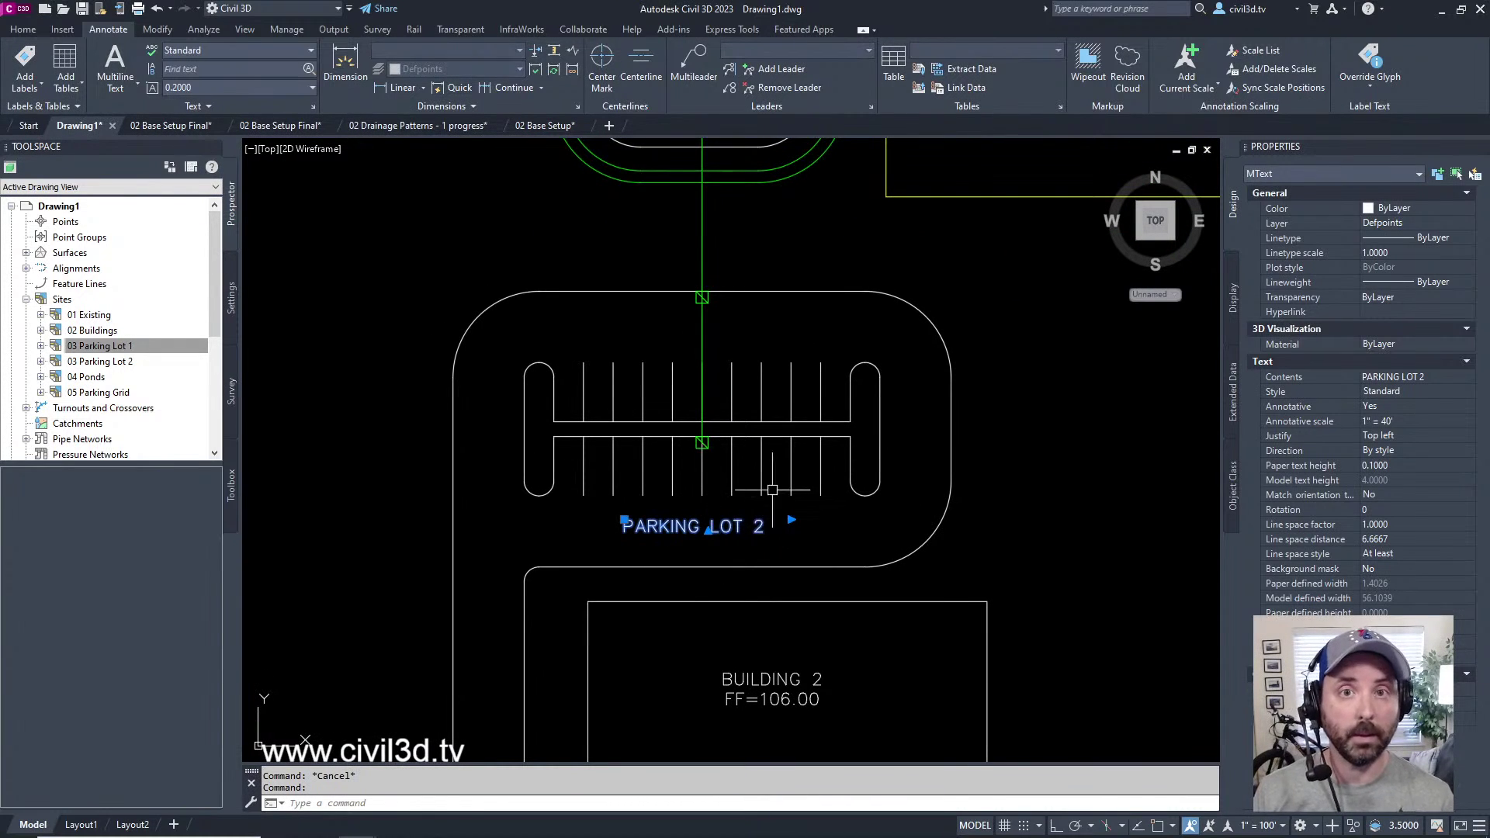
middle_click_drag(734, 481, 748, 479)
key("Escape")
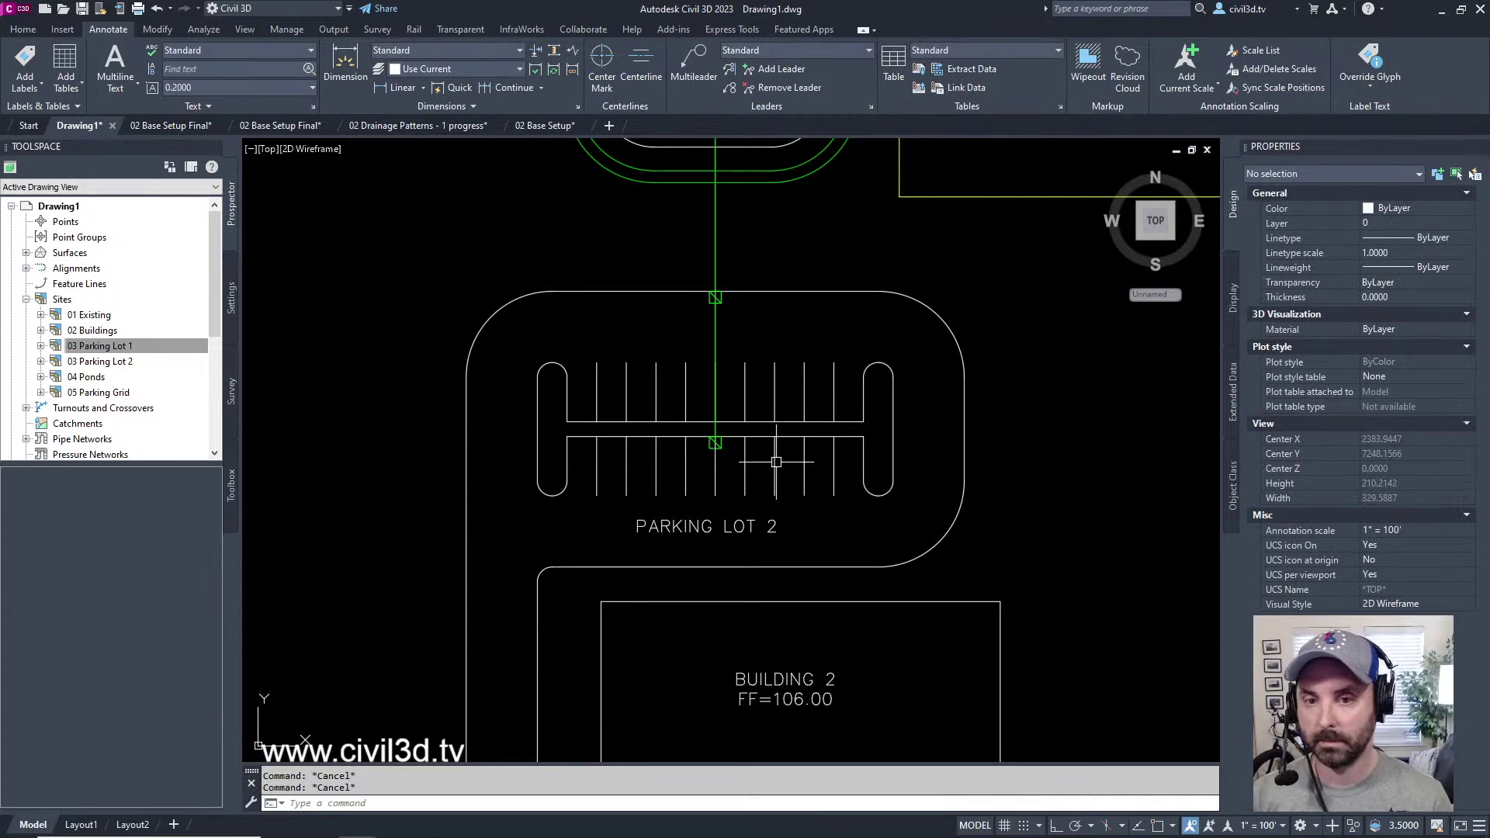
left_click(102, 363)
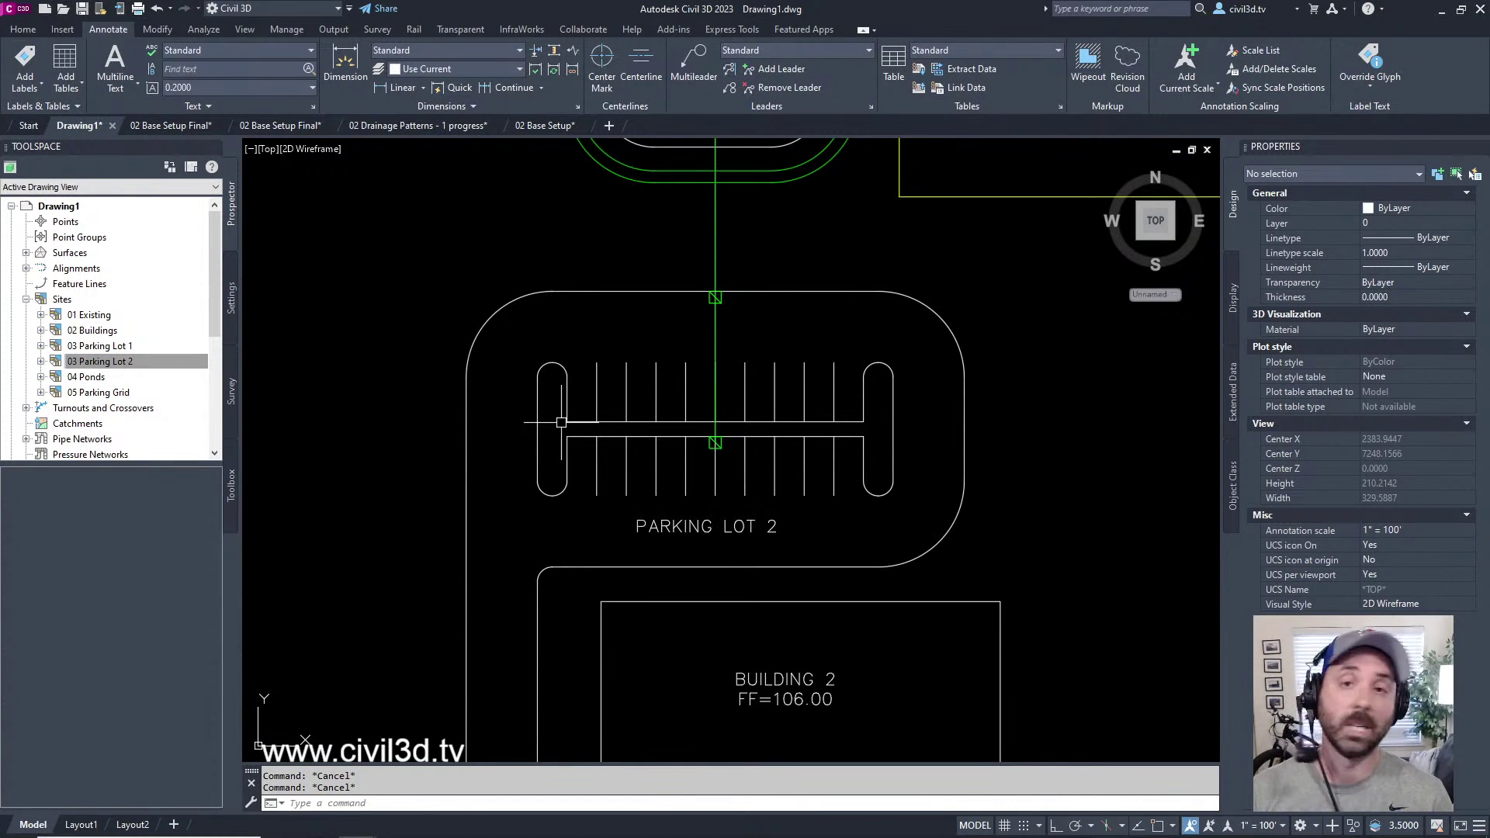
mouse_move(563, 422)
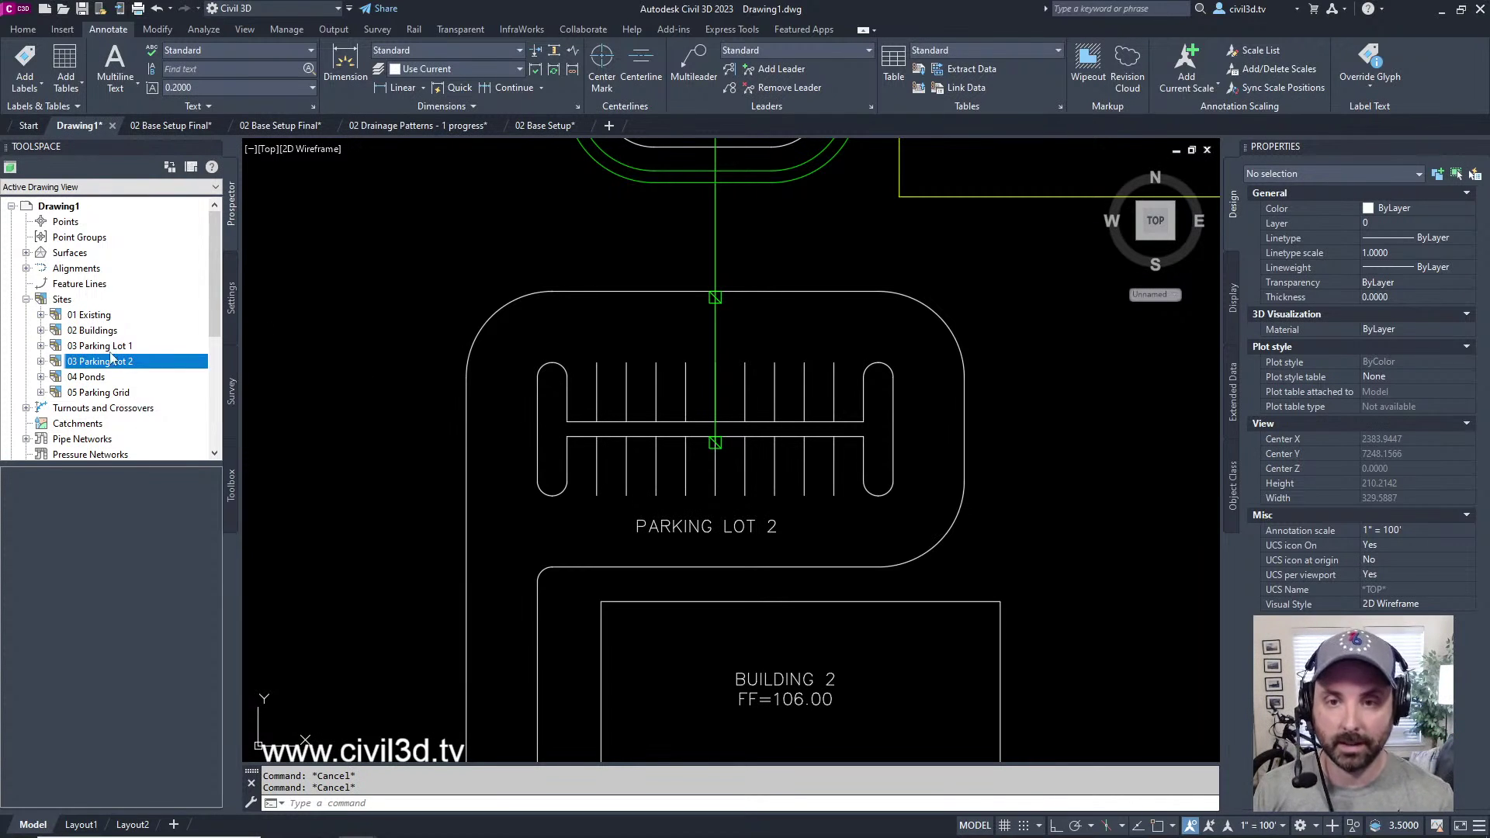
- Inspect the properties of the outer feature line around Pond 1 and review both parking lots around it
scroll(693, 360, "down", 4)
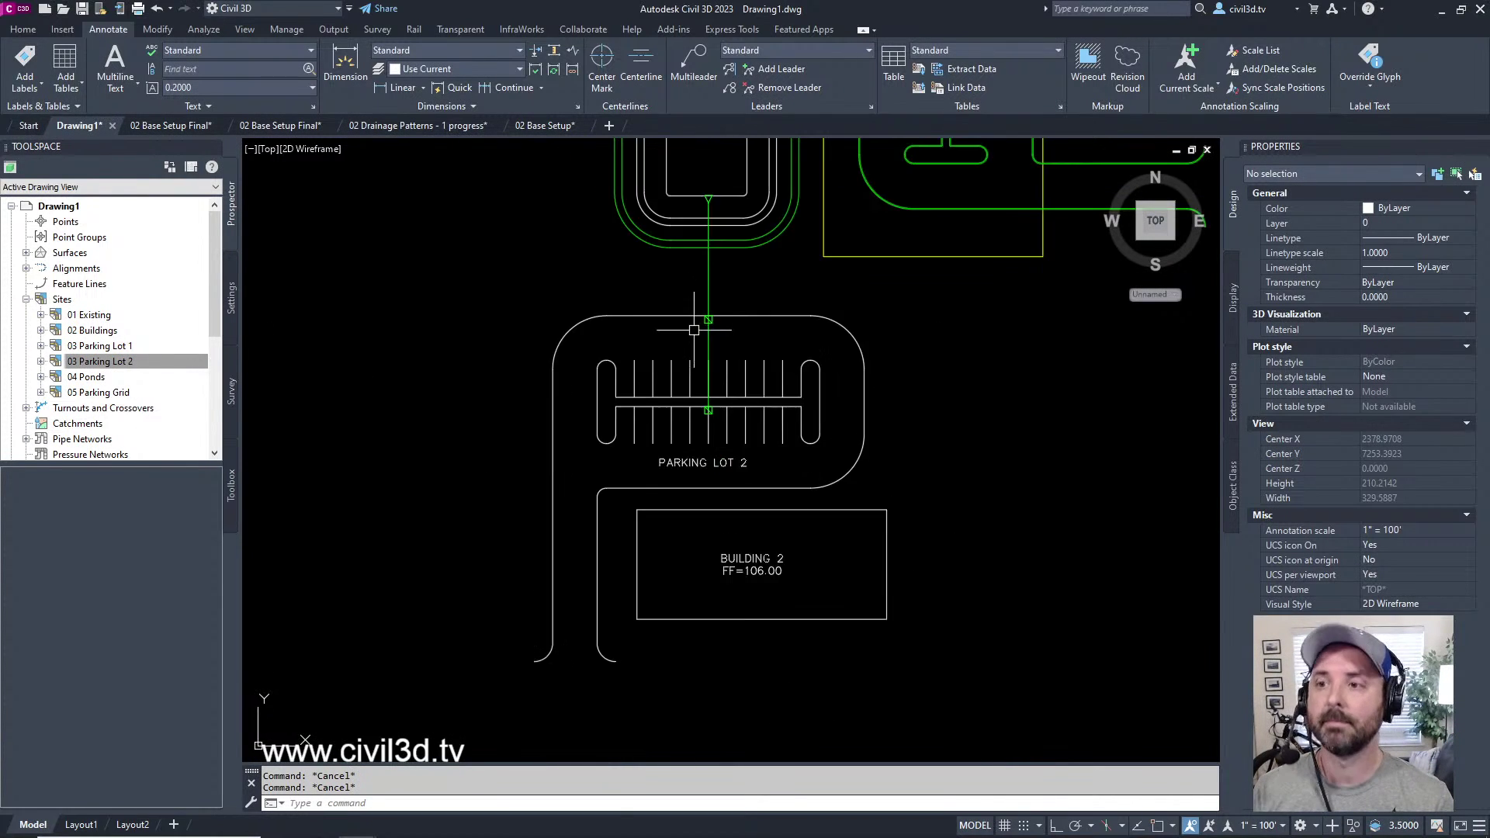
left_click(688, 361)
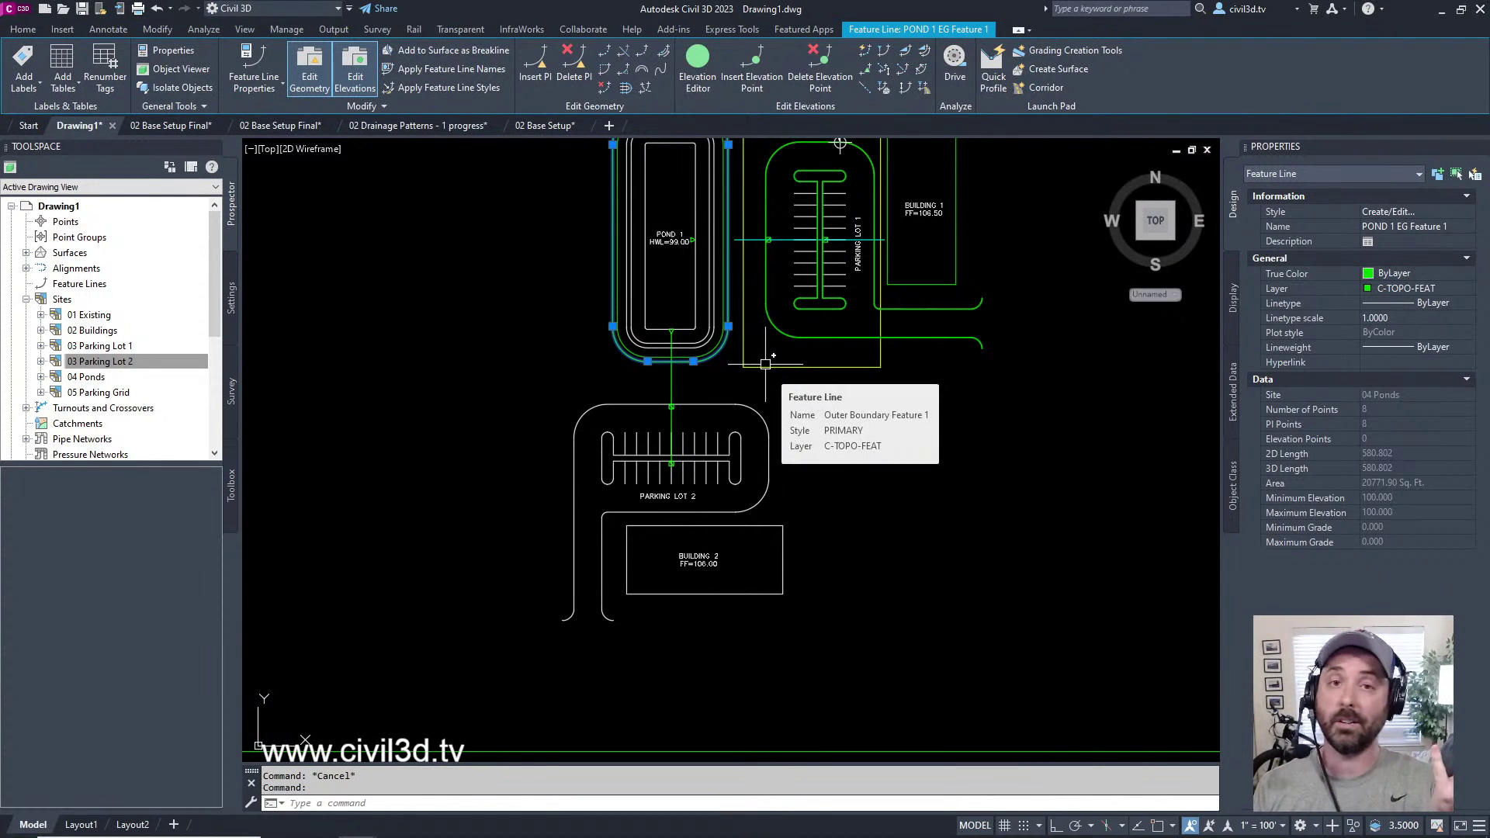
mouse_move(794, 358)
middle_mouse_down()
mouse_move(764, 443)
mouse_move(753, 436)
middle_mouse_up()
key("Escape")
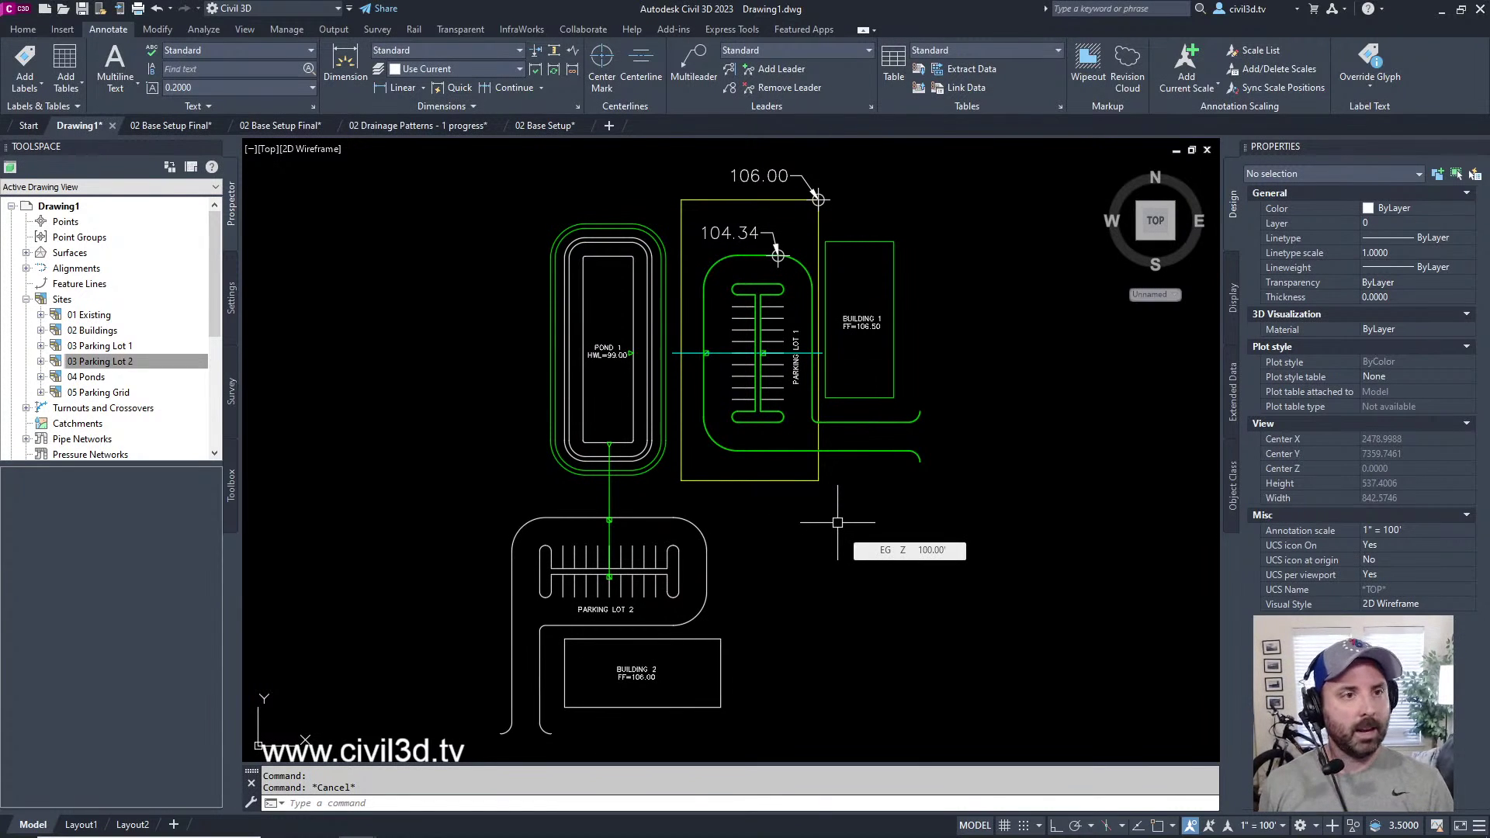